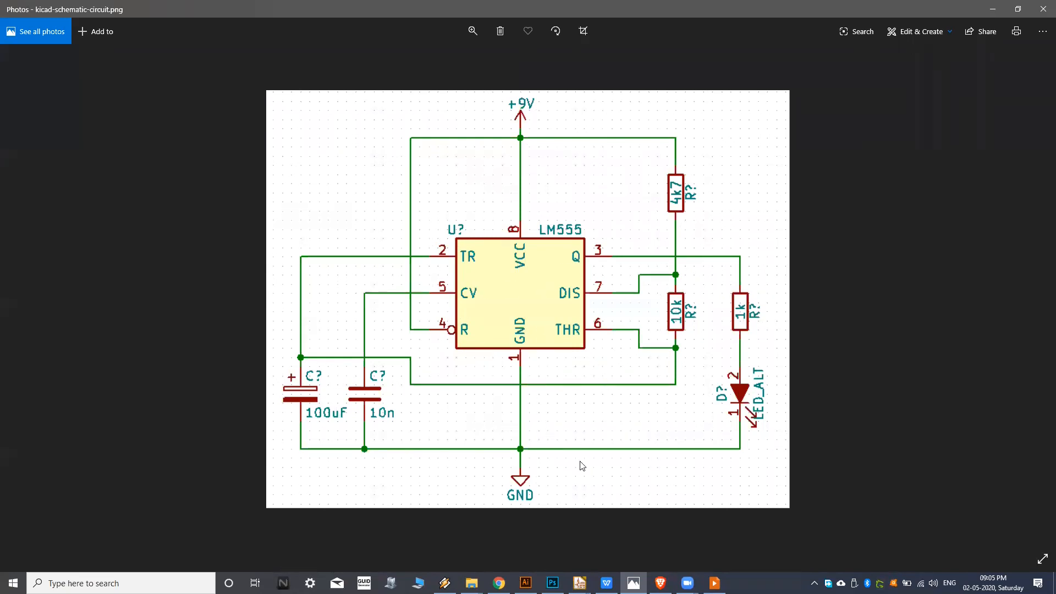
Switch to the KiCad project manager and examine its project import, editing tool and preference commands.
mouse_move(580, 583)
left_click(540, 539)
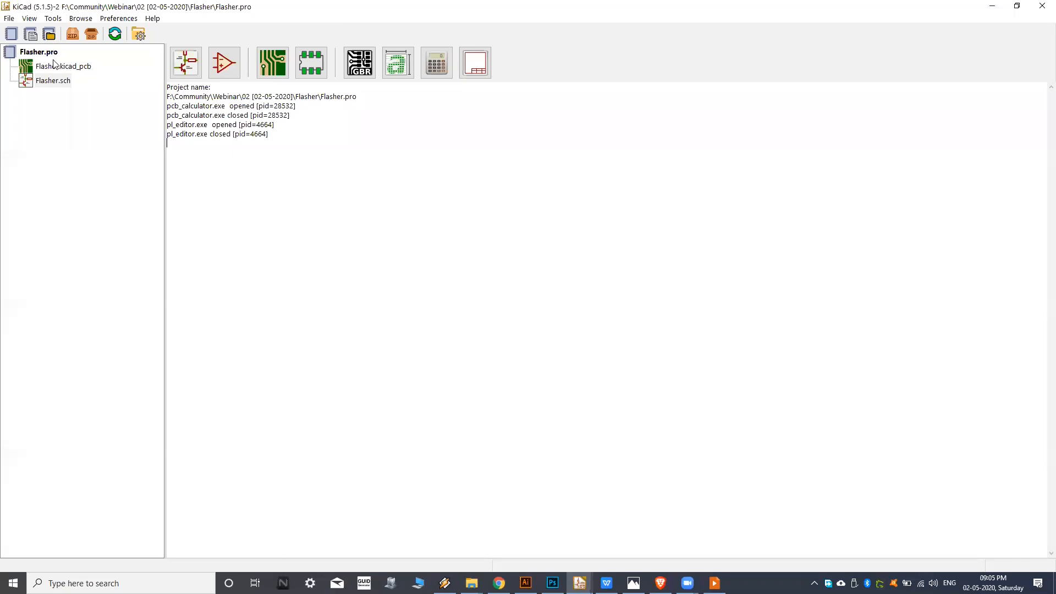
left_click(9, 20)
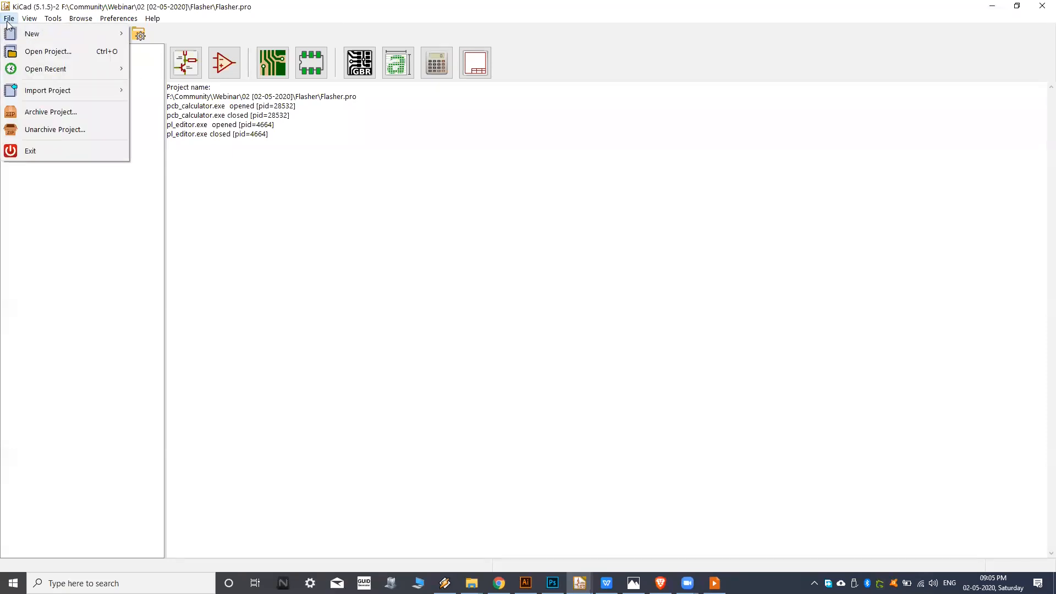
mouse_move(44, 39)
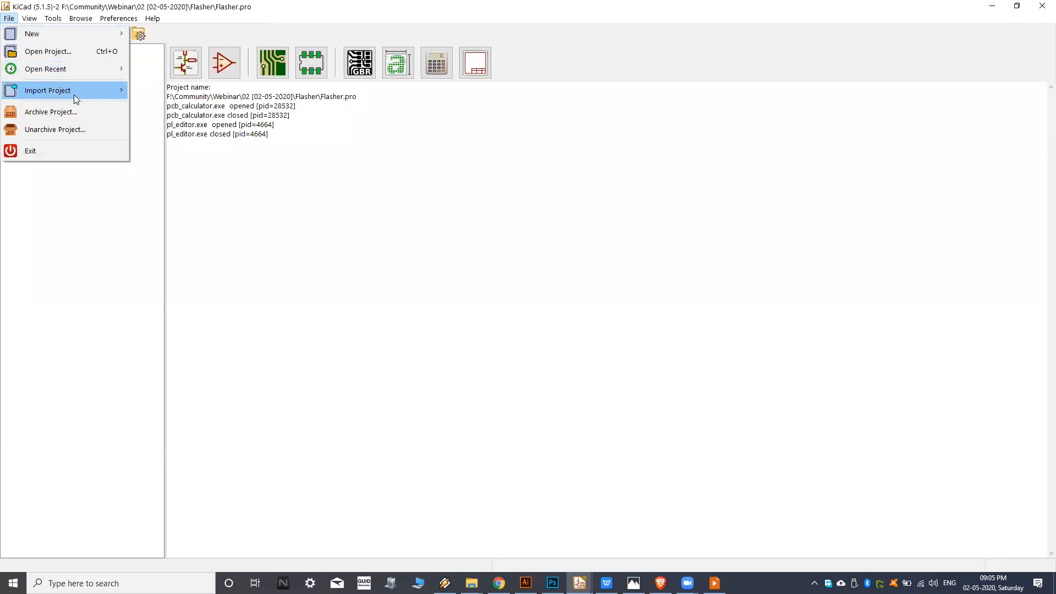
mouse_move(76, 97)
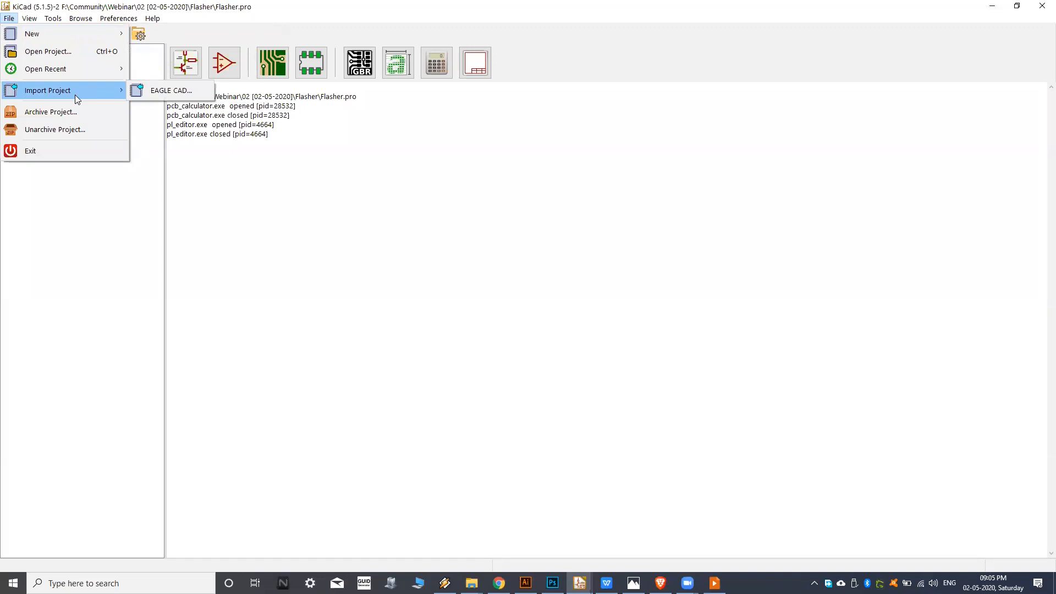
mouse_move(52, 19)
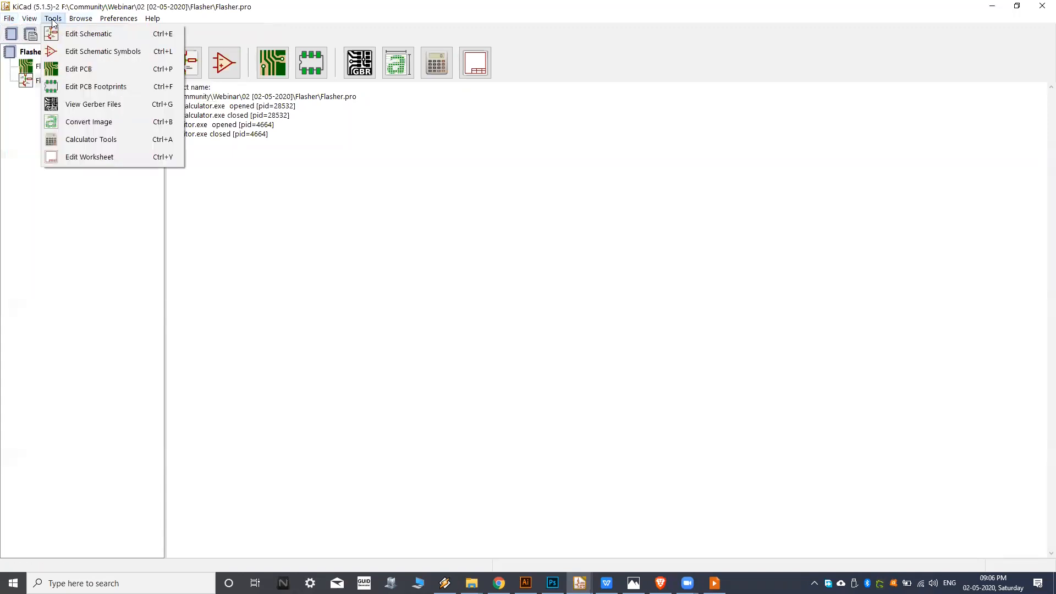
mouse_move(118, 21)
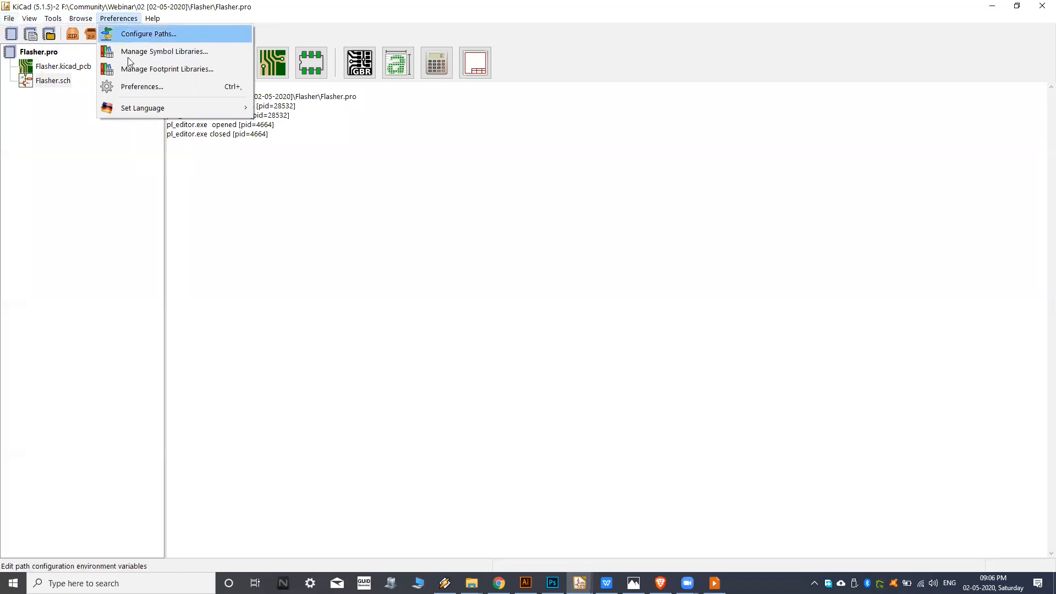
left_click(121, 223)
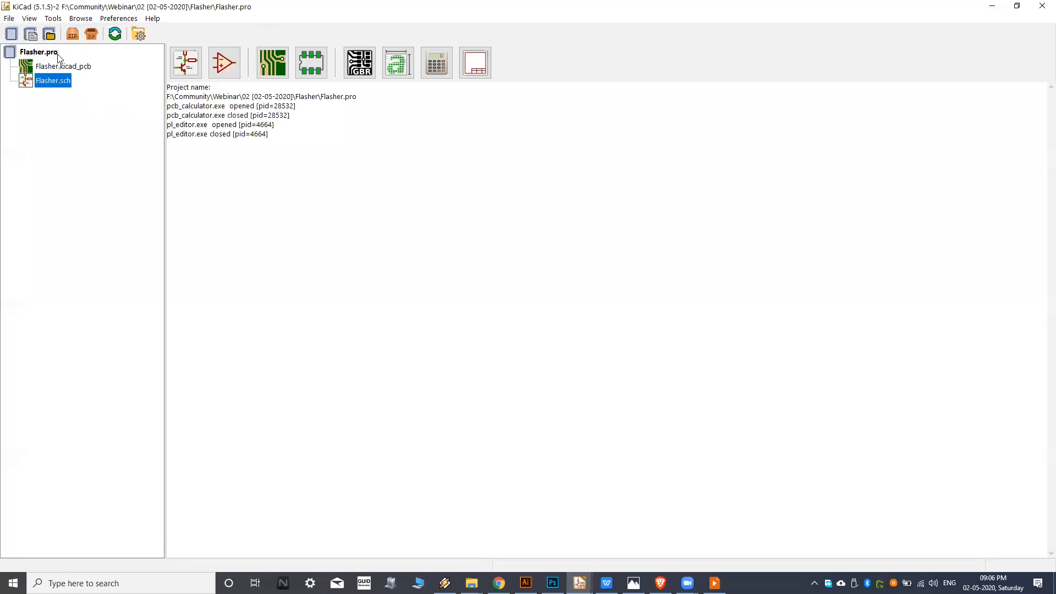
Switch to File Explorer, open the Flasher folder inside 02 [02-05-2020] and show its files as tiles.
left_click(65, 80)
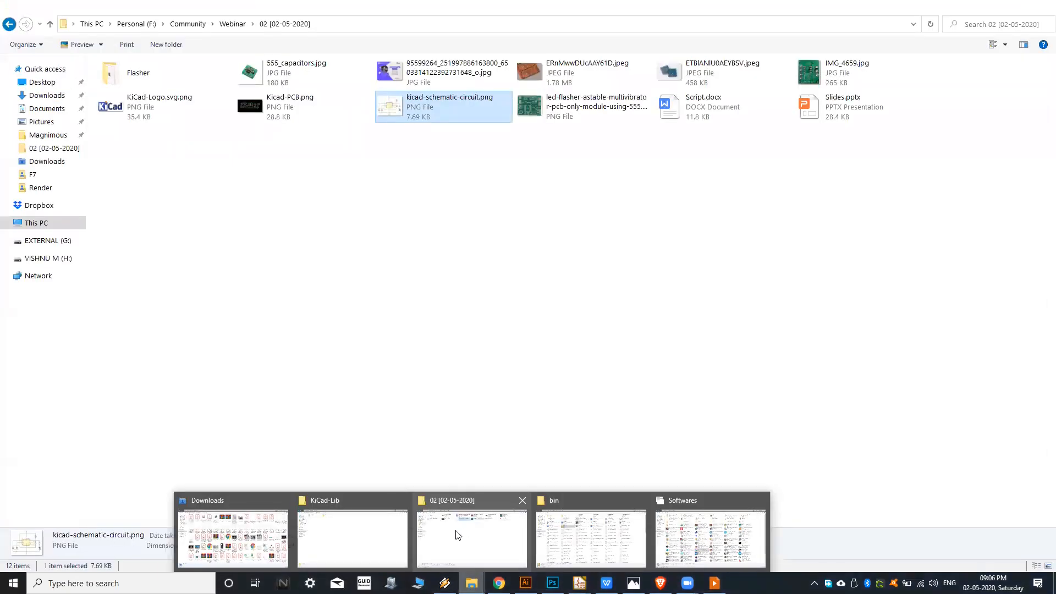
left_click(464, 533)
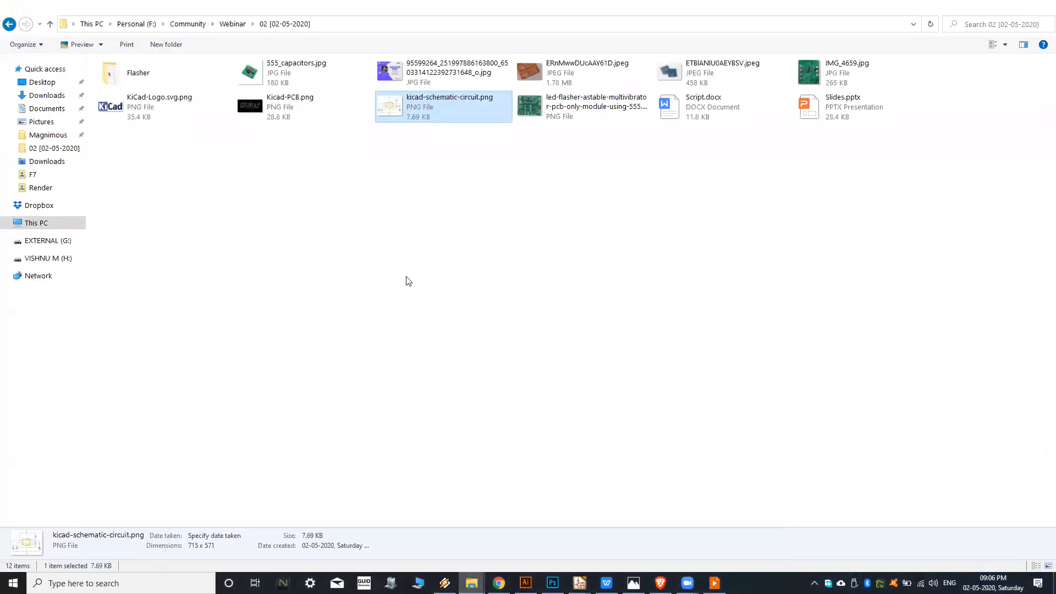
left_click(181, 81)
double_click(174, 75)
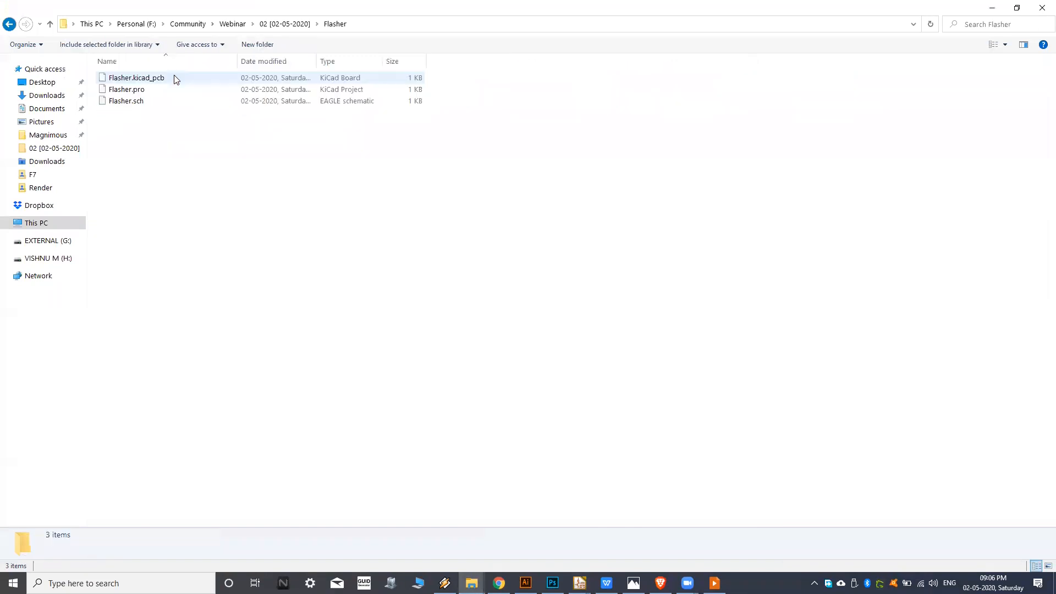
left_click(993, 44)
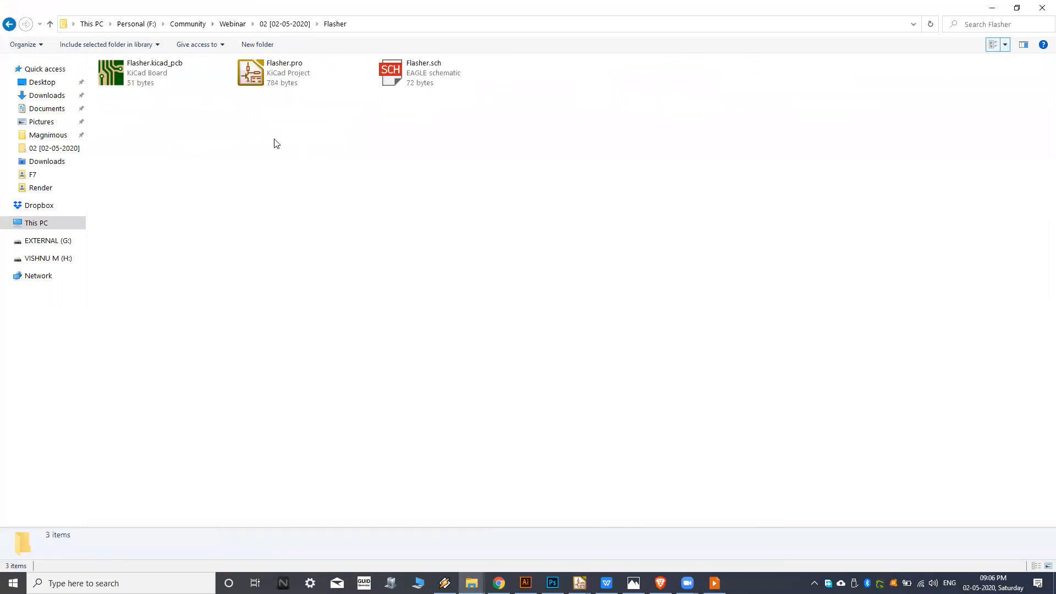
Examine the project, schematic and board files in the Flasher folder: Flasher.pro, Flasher.sch and Flasher.kicad_pcb.
left_click_drag(147, 116, 479, 81)
left_click(355, 141)
left_click(317, 81)
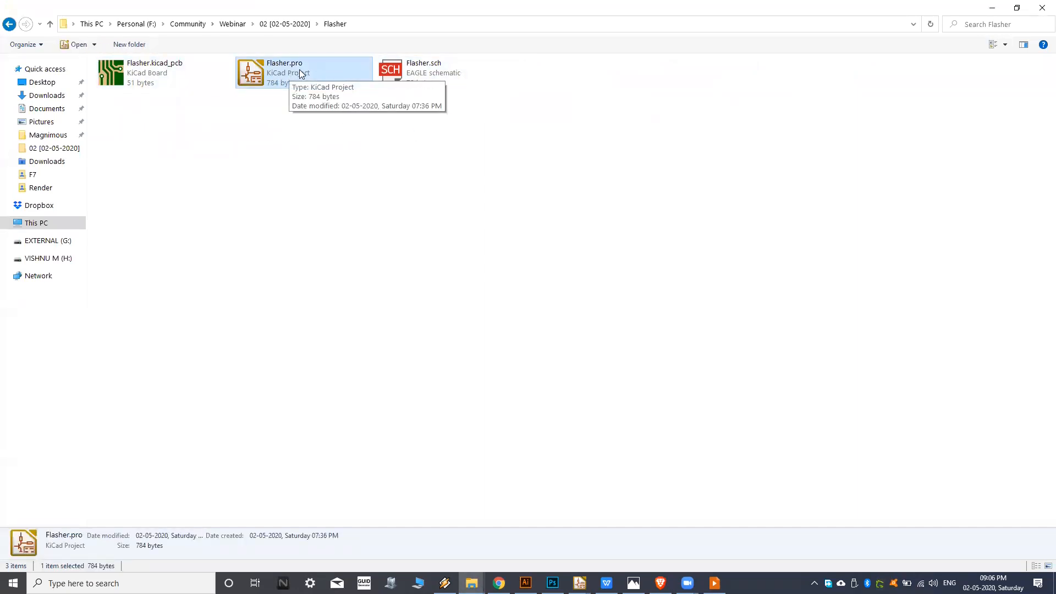
left_click(447, 76)
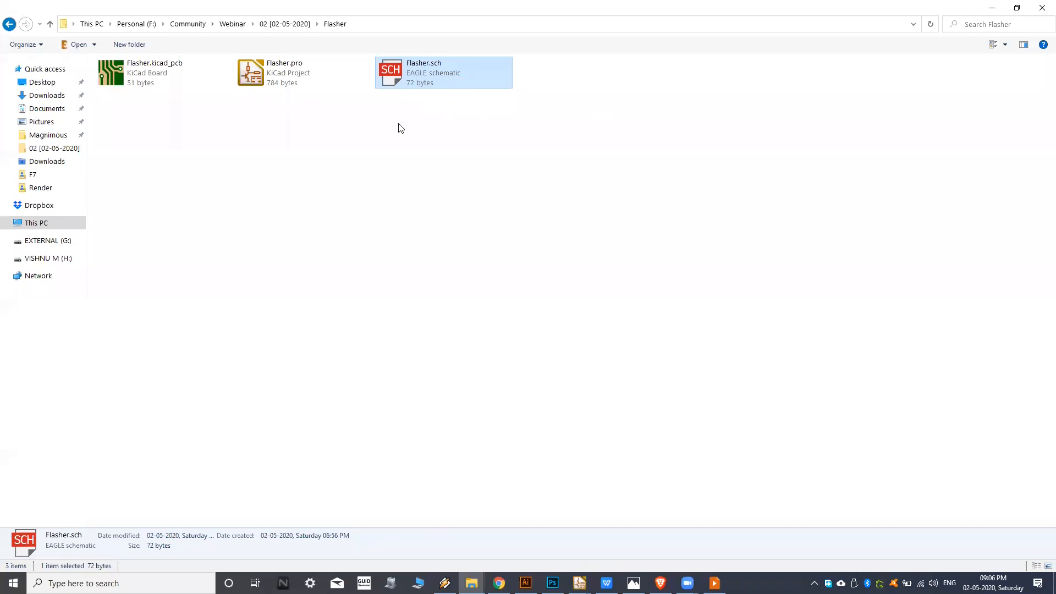
left_click(404, 140)
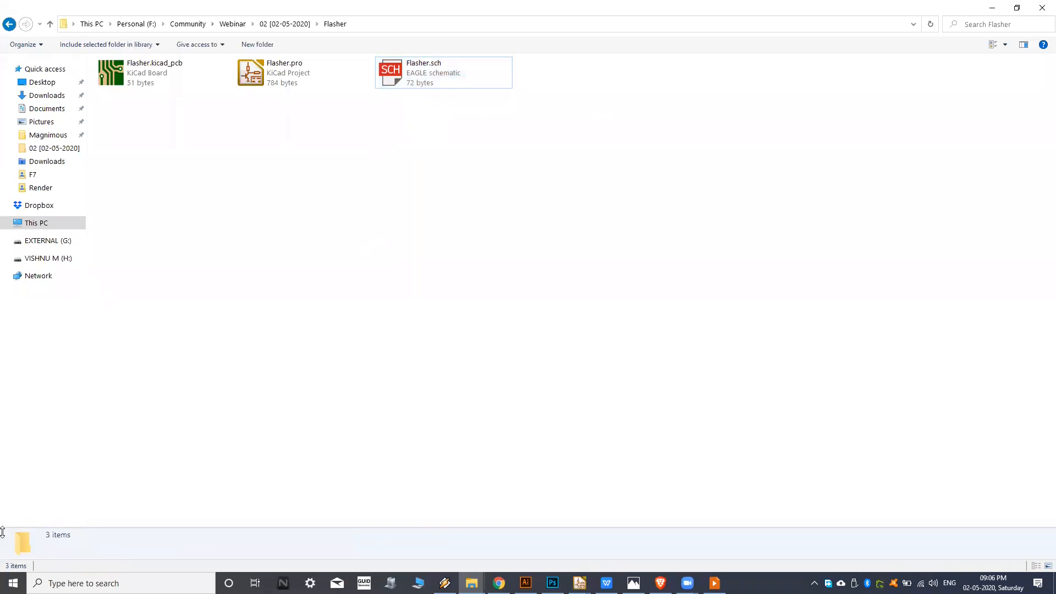
left_click(443, 84)
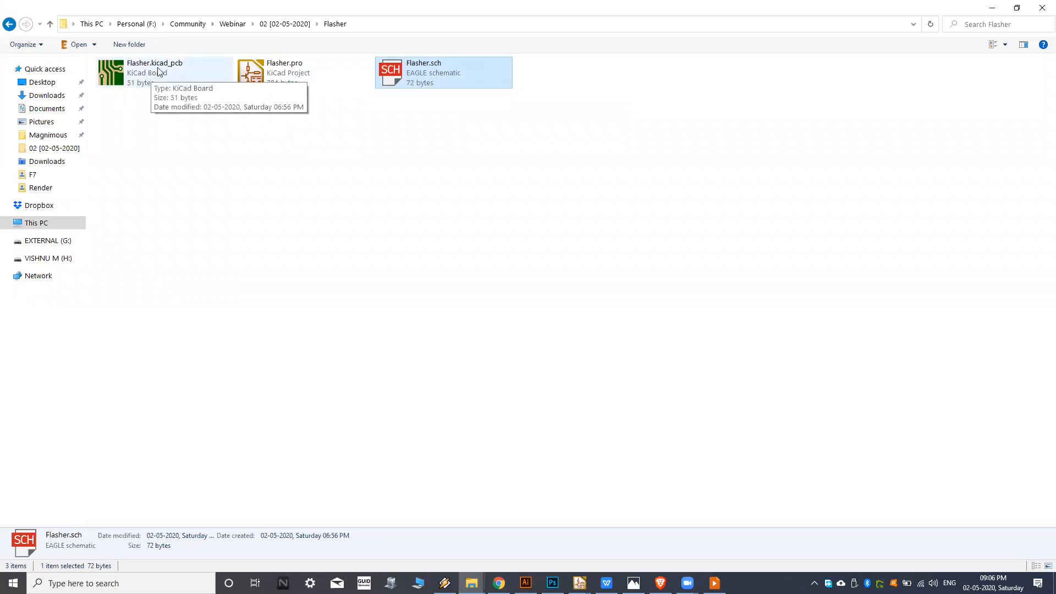
left_click(182, 83)
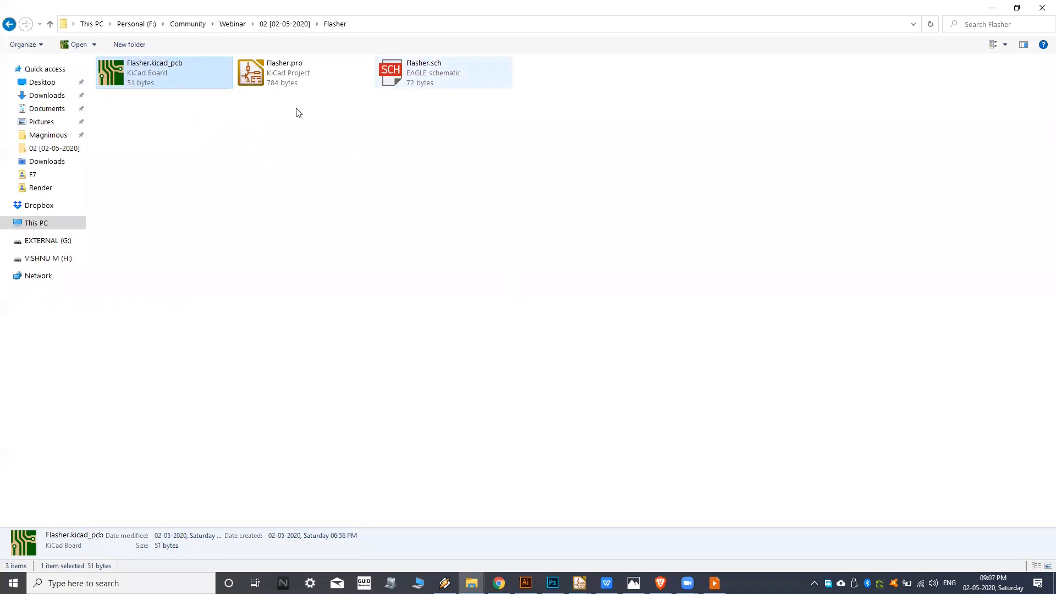
left_click(249, 125)
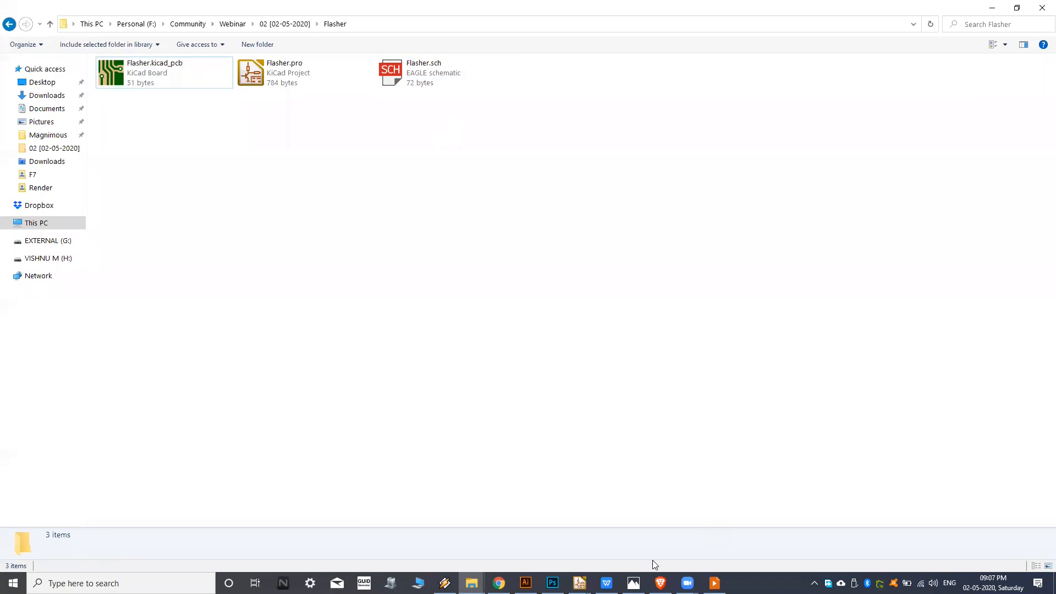
Switch back to the KiCad project manager and open Flasher.sch in a maximized schematic editor window.
left_click(580, 583)
left_click(567, 537)
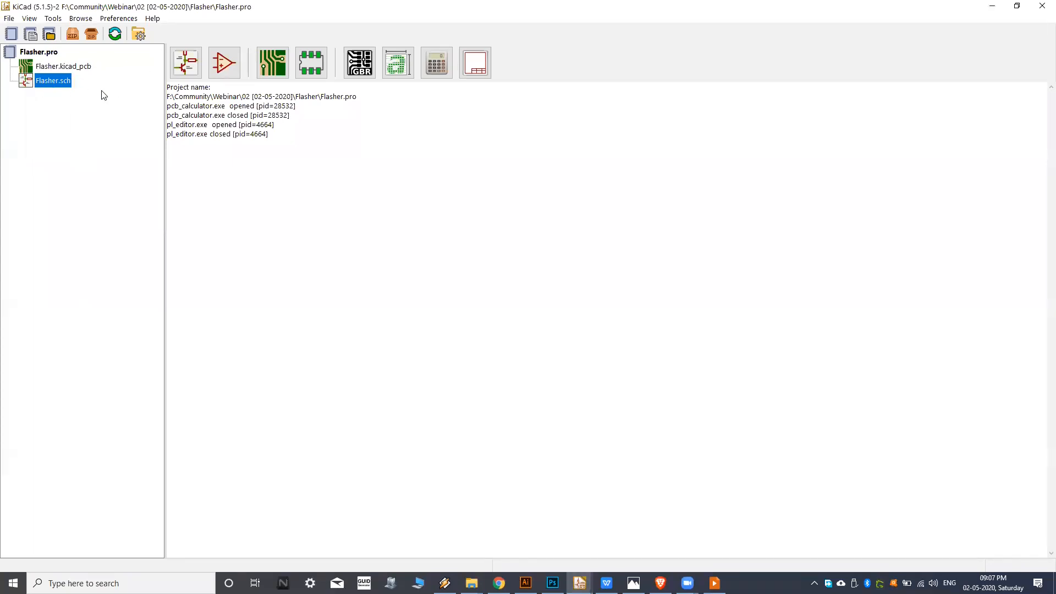
double_click(58, 89)
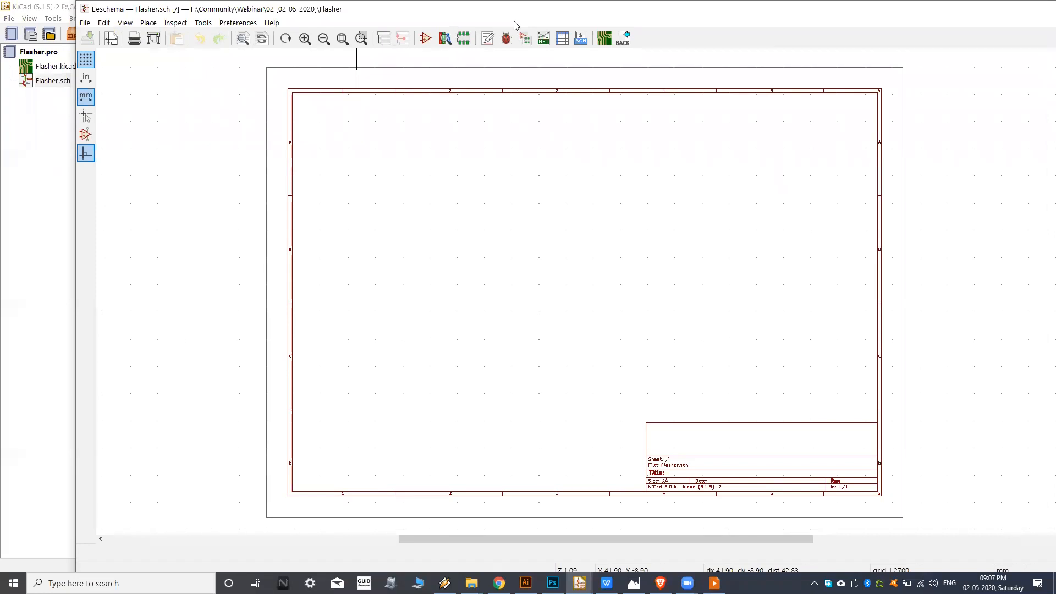
double_click(752, 12)
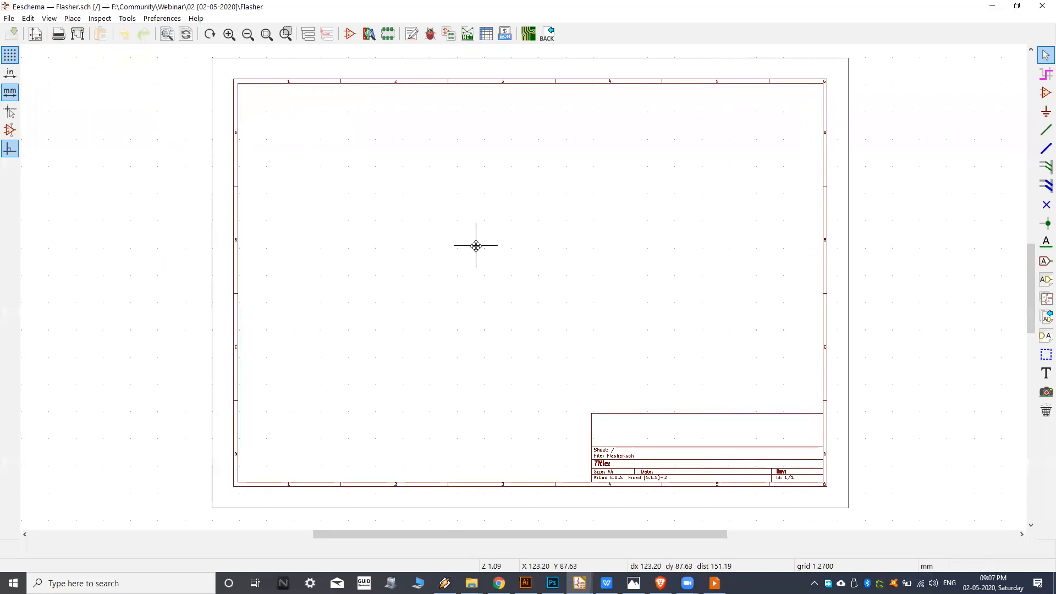
left_click(580, 583)
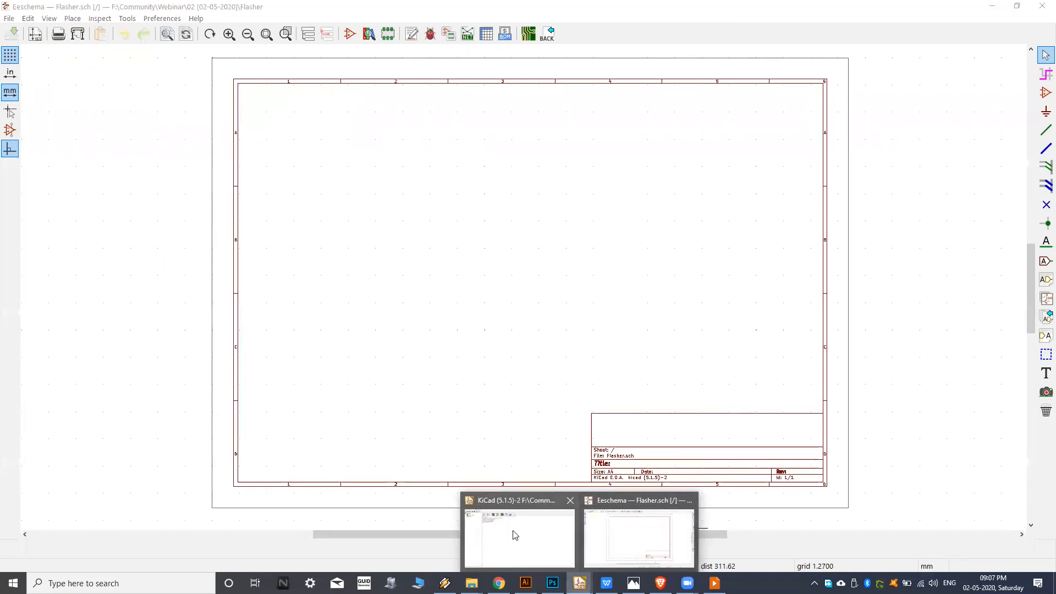
mouse_move(495, 544)
mouse_move(636, 532)
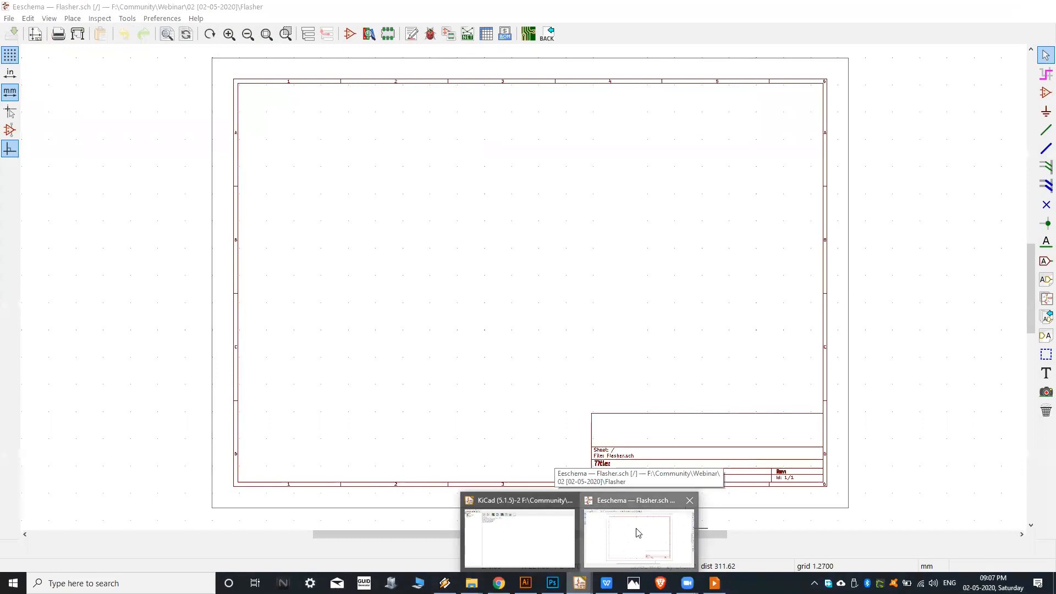
left_click(637, 532)
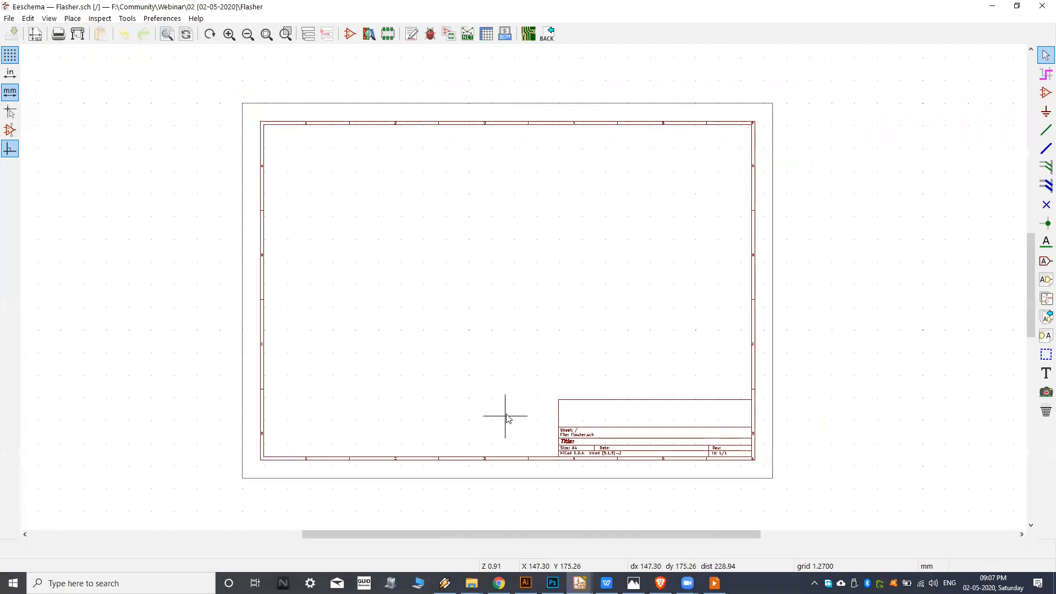
scroll(585, 474, "up", 1)
middle_click_drag(448, 359, 467, 398)
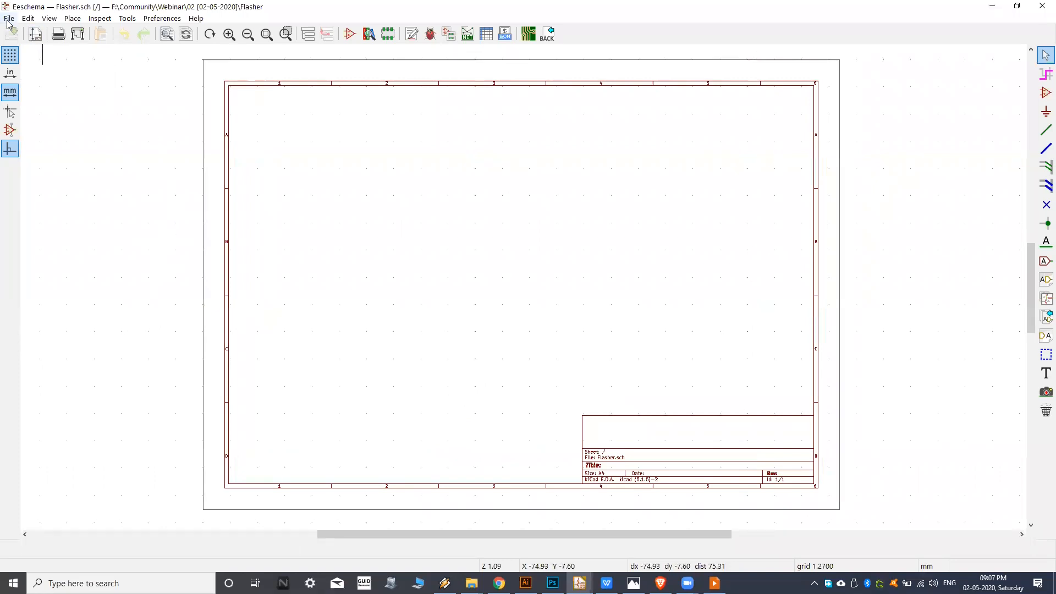
middle_click_drag(358, 230, 358, 235)
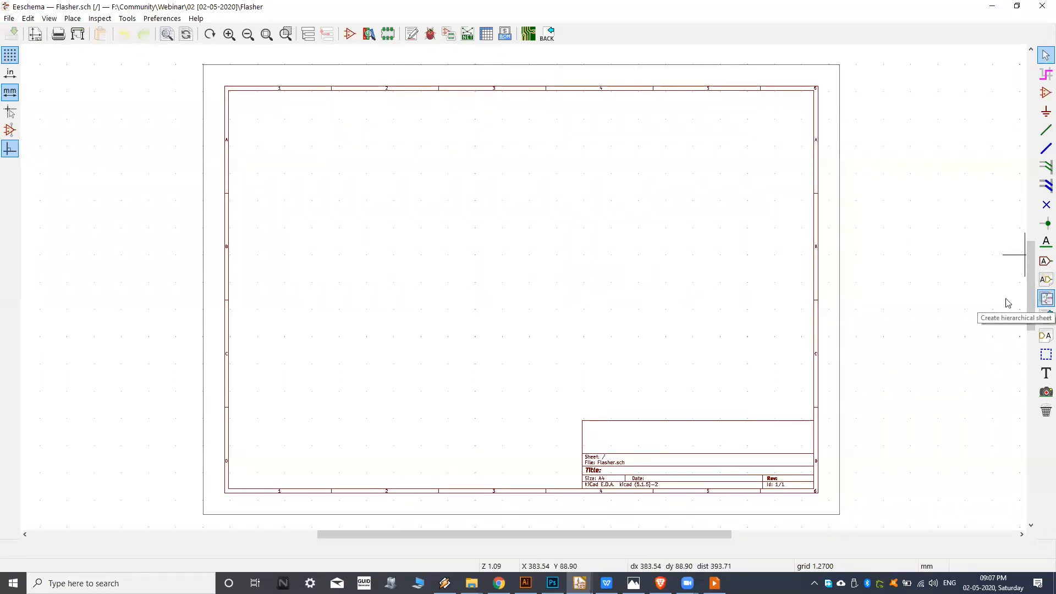
middle_click_drag(420, 238, 410, 241)
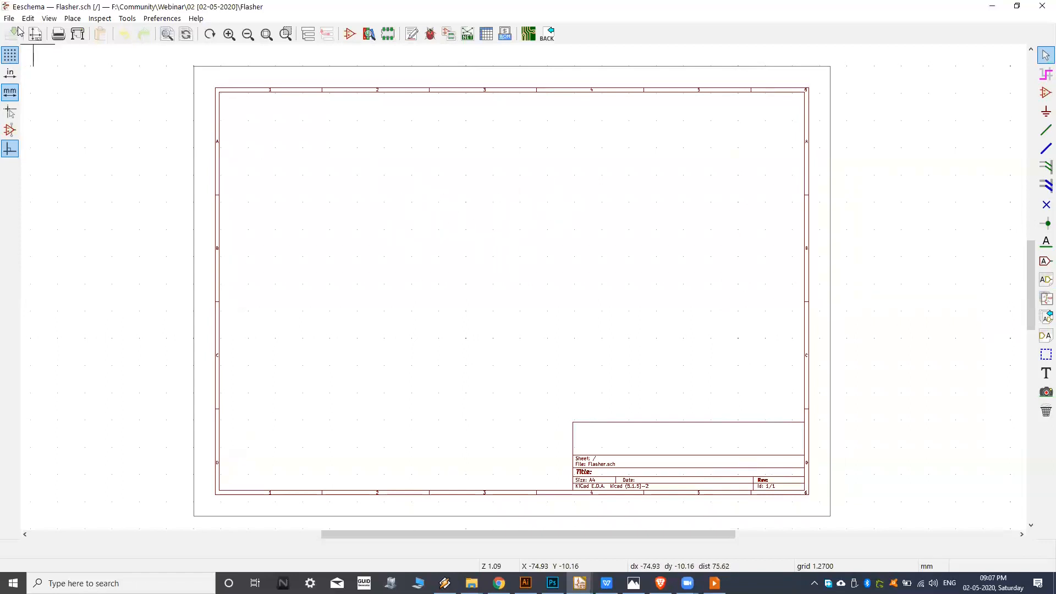
middle_click_drag(251, 164, 259, 162)
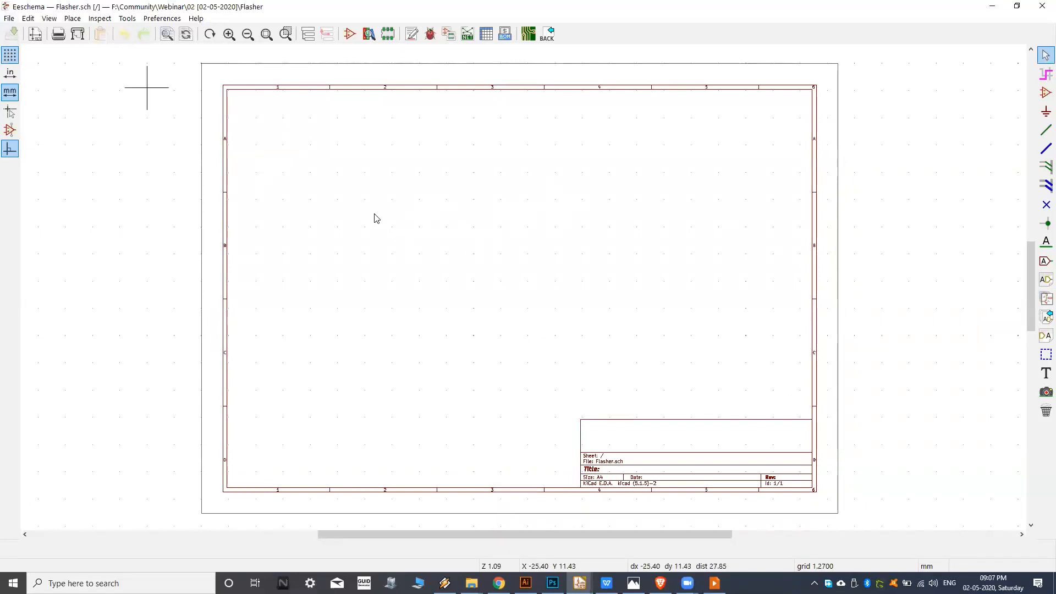
middle_click_drag(455, 264, 445, 259)
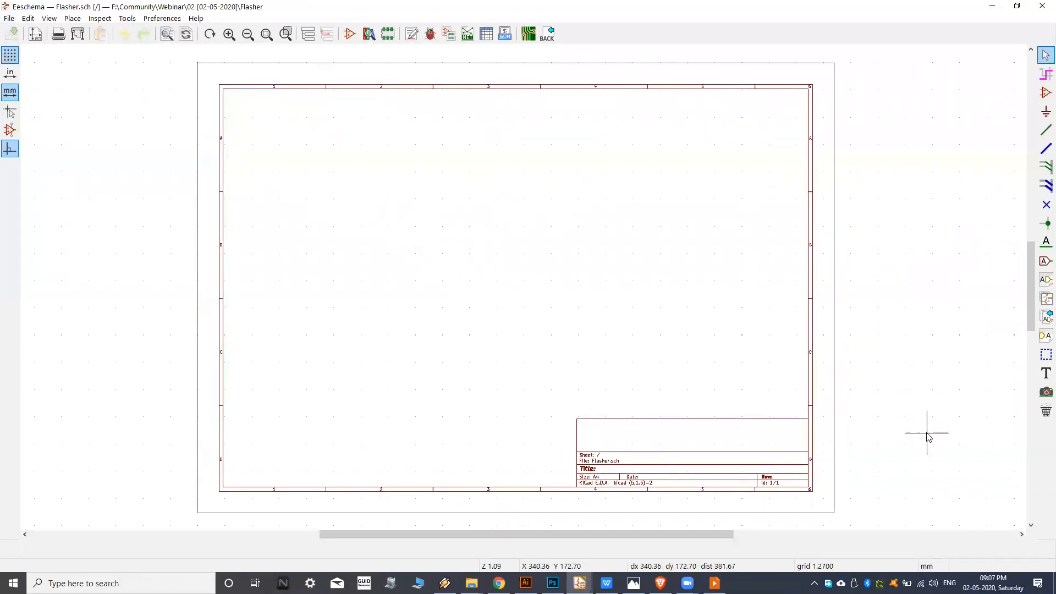
left_click(9, 19)
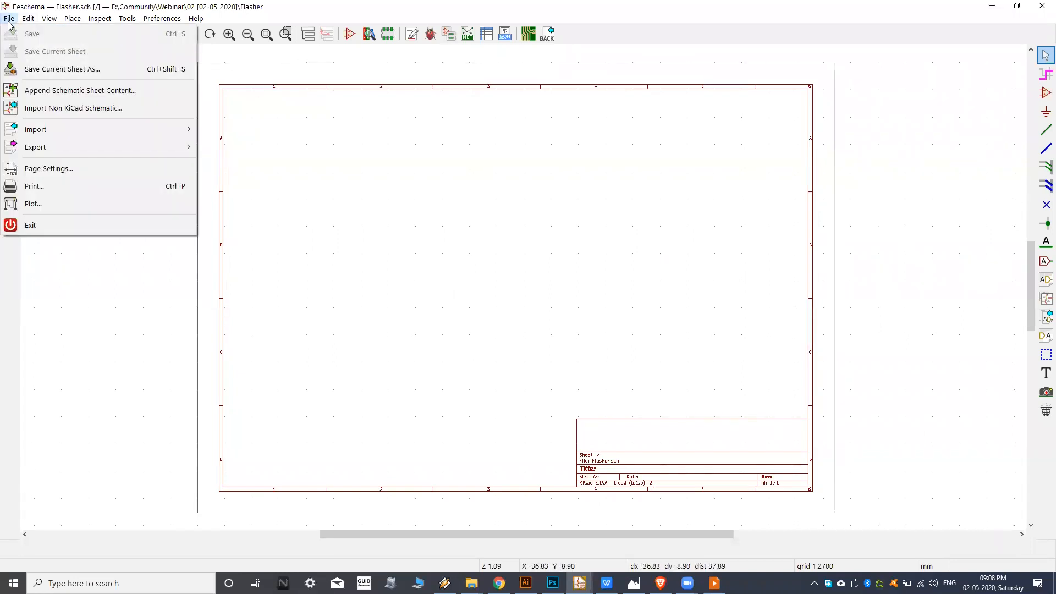
left_click(49, 18)
left_click(28, 19)
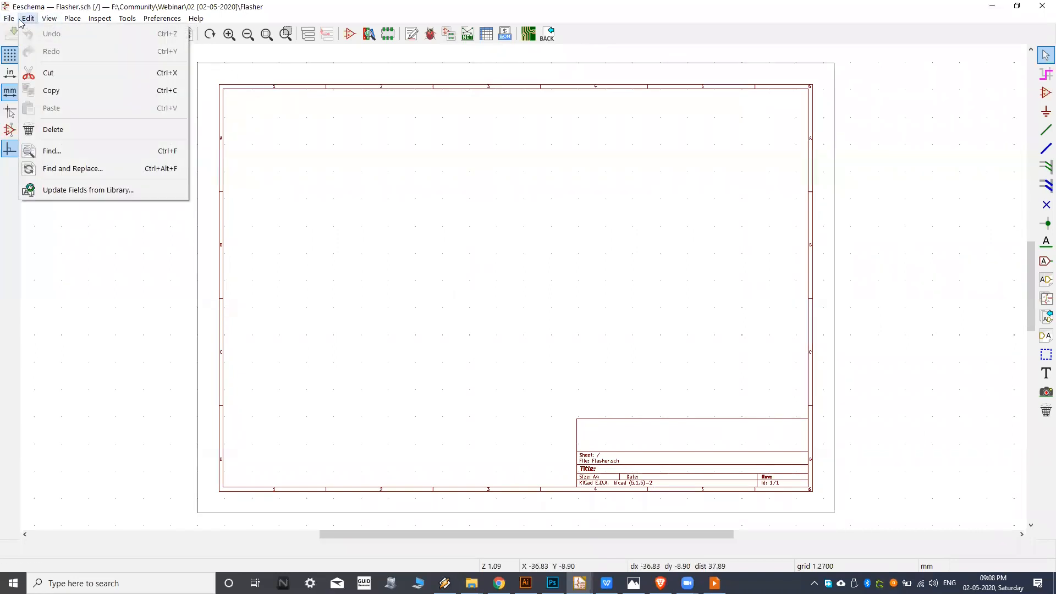
Check the schematic sheet's page settings and accept A4 210x297mm paper in landscape orientation with empty title block fields.
mouse_move(9, 18)
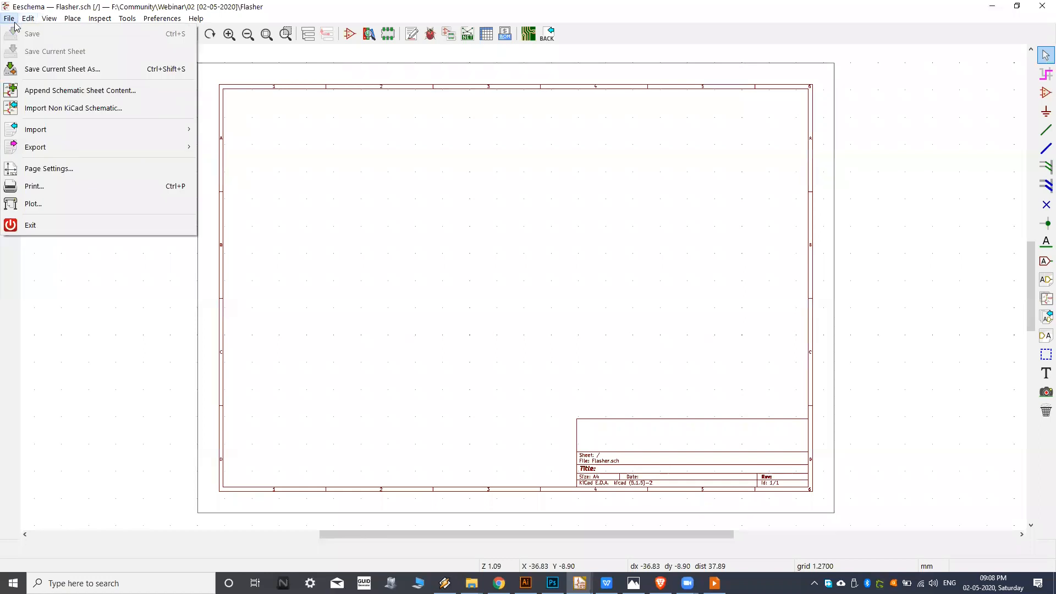
left_click(49, 168)
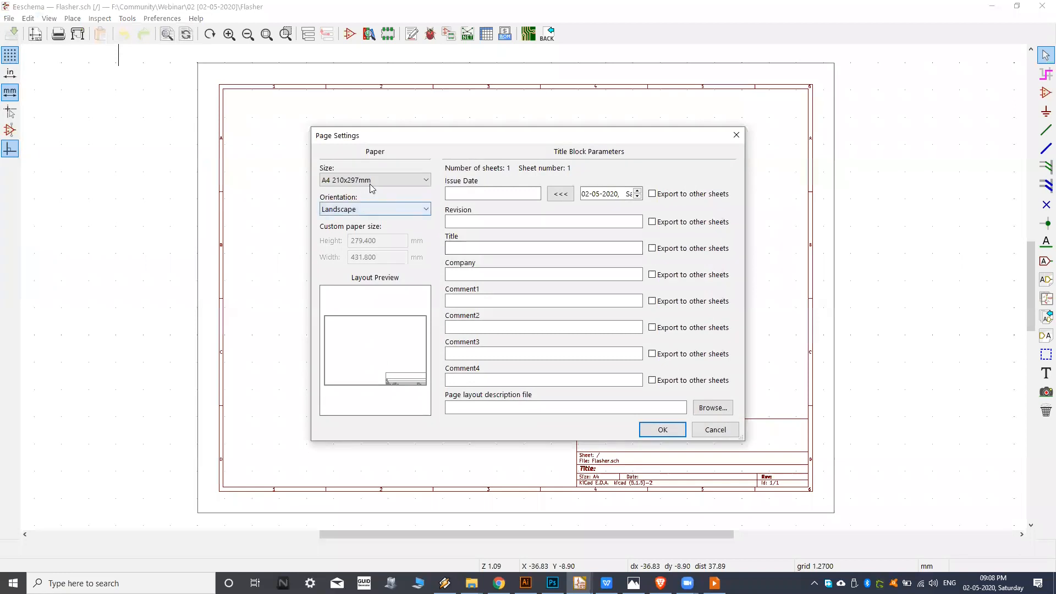
left_click(372, 183)
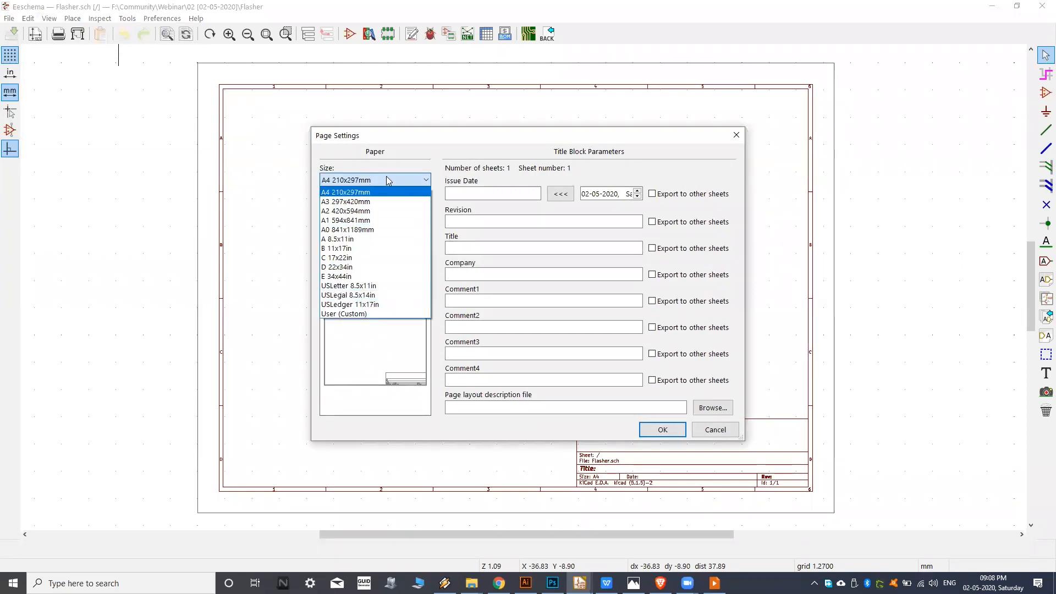
left_click(388, 180)
left_click(490, 221)
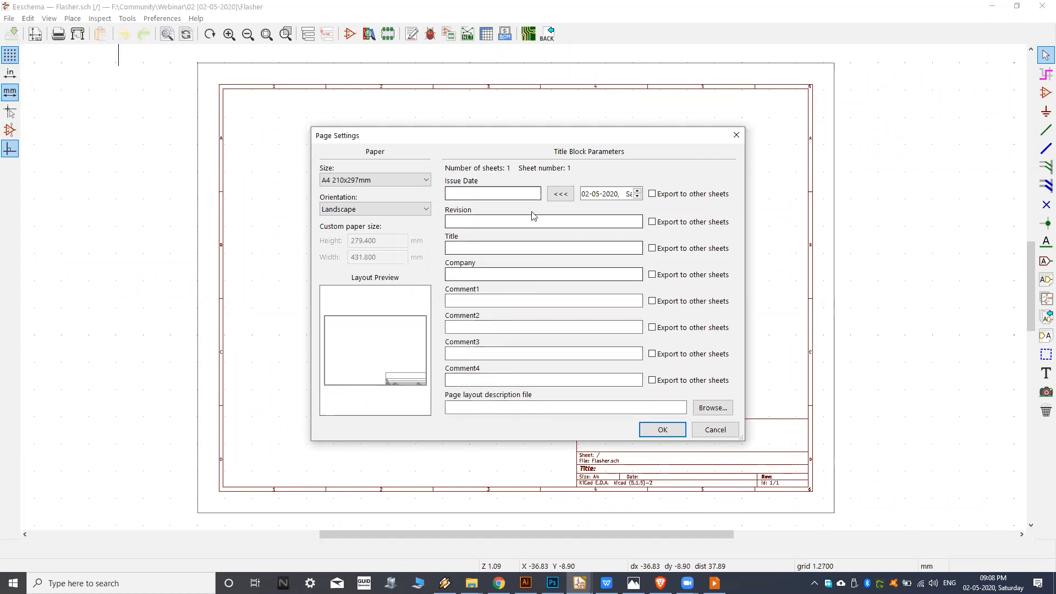
left_click(664, 430)
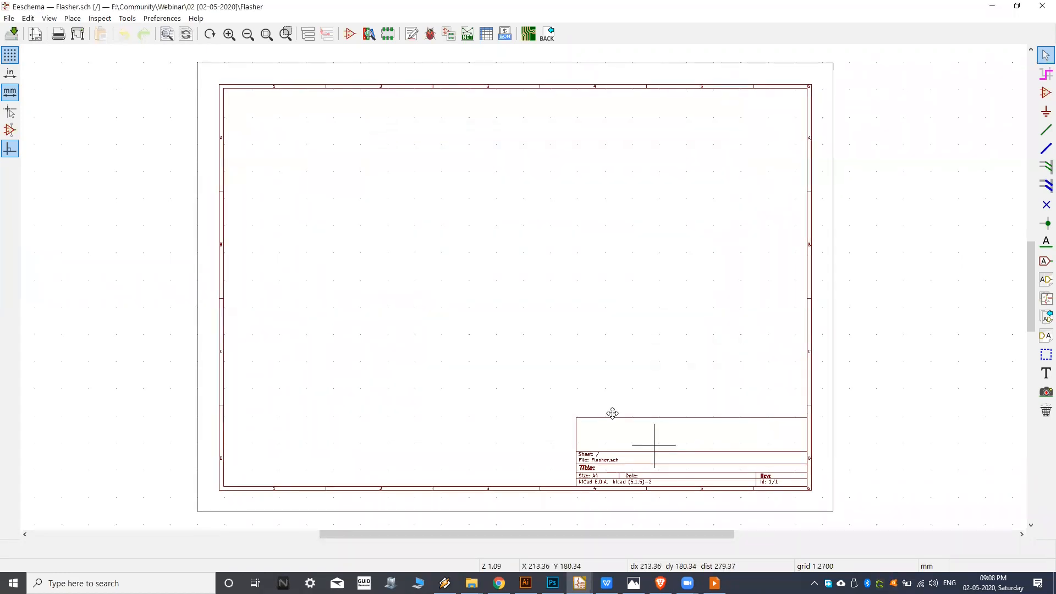
Examine the sheet's title block fields up close: file name, title, size, date, KiCad version, revision and sheet id.
scroll(612, 413, "up", 4)
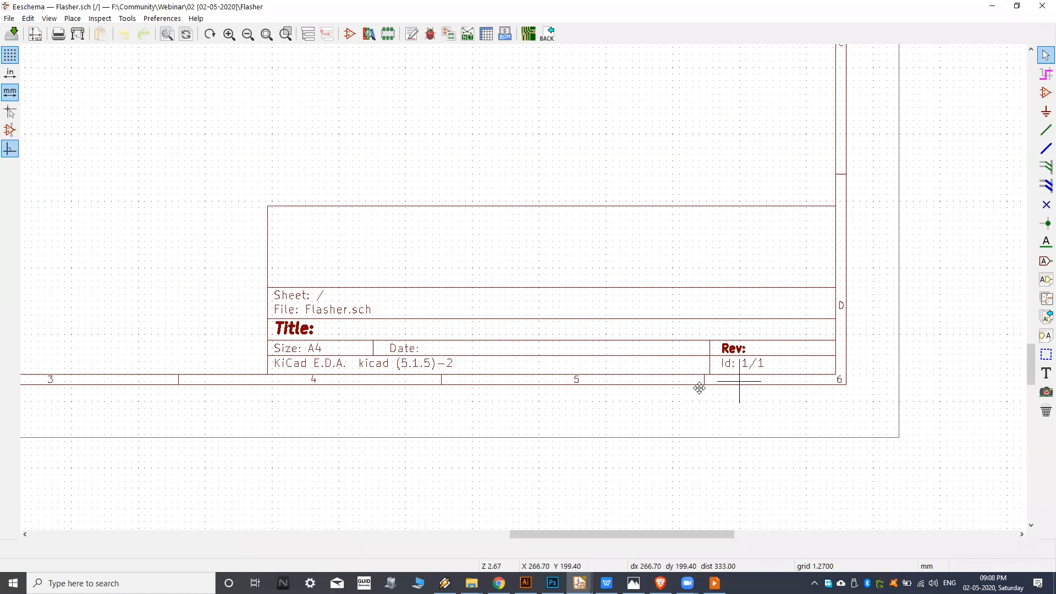
scroll(700, 388, "up", 4)
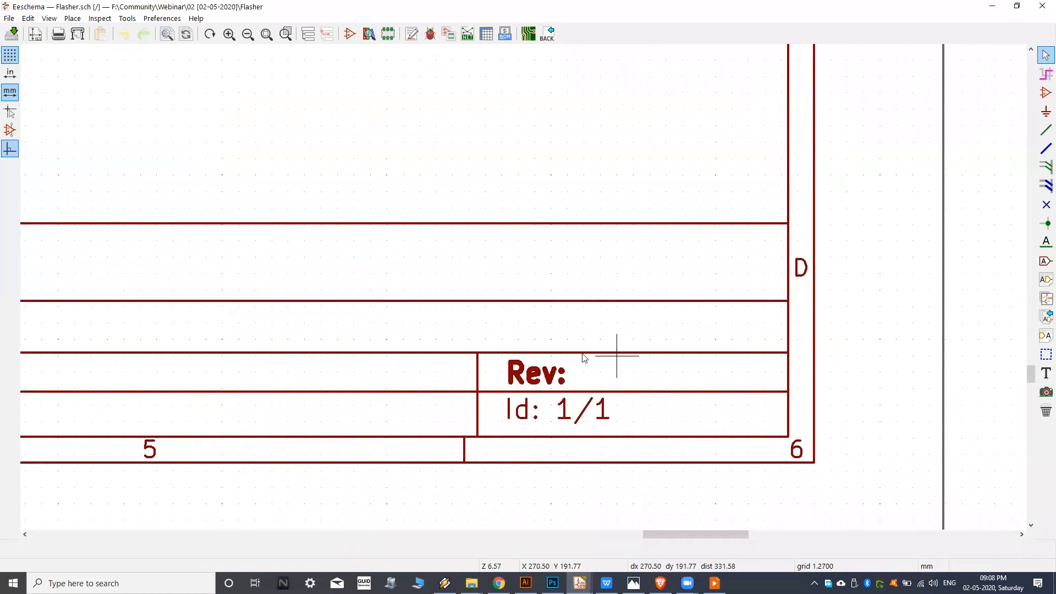
scroll(681, 389, "down", 4)
middle_click_drag(274, 384, 406, 389)
scroll(348, 394, "up", 1)
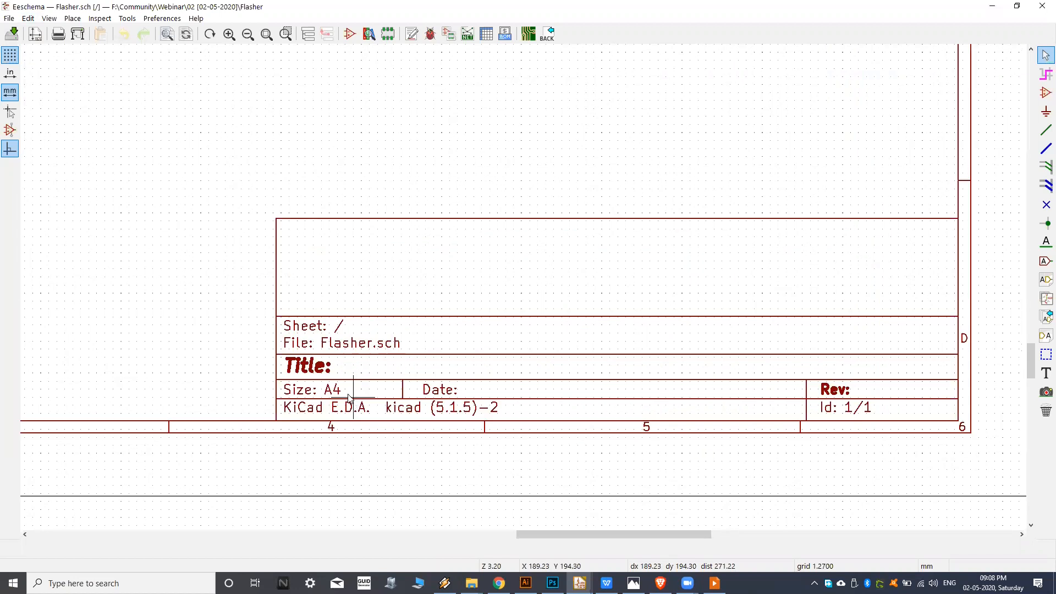
scroll(335, 374, "up", 2)
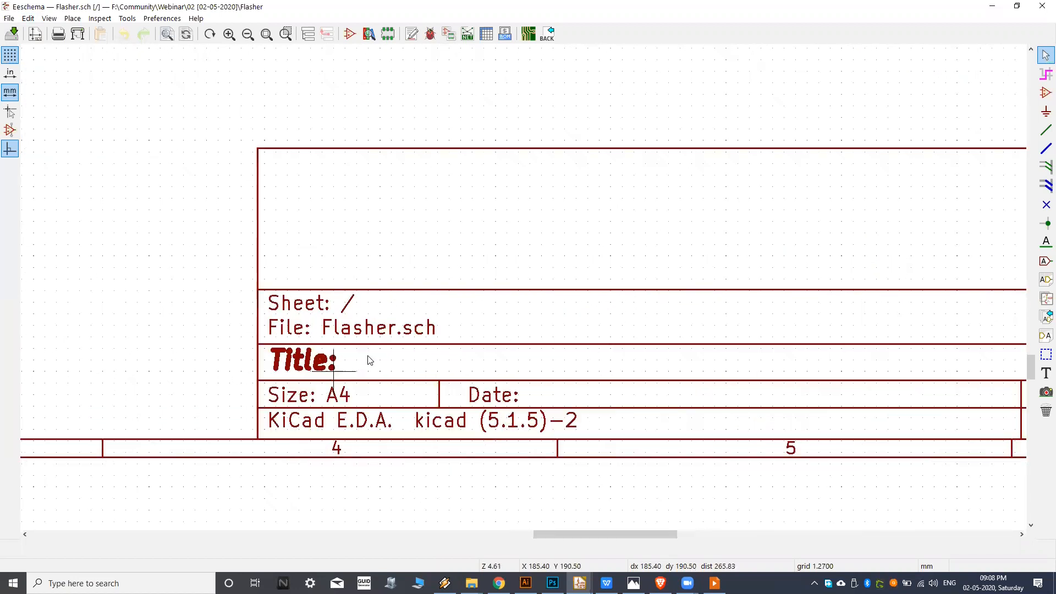
scroll(503, 432, "down", 1)
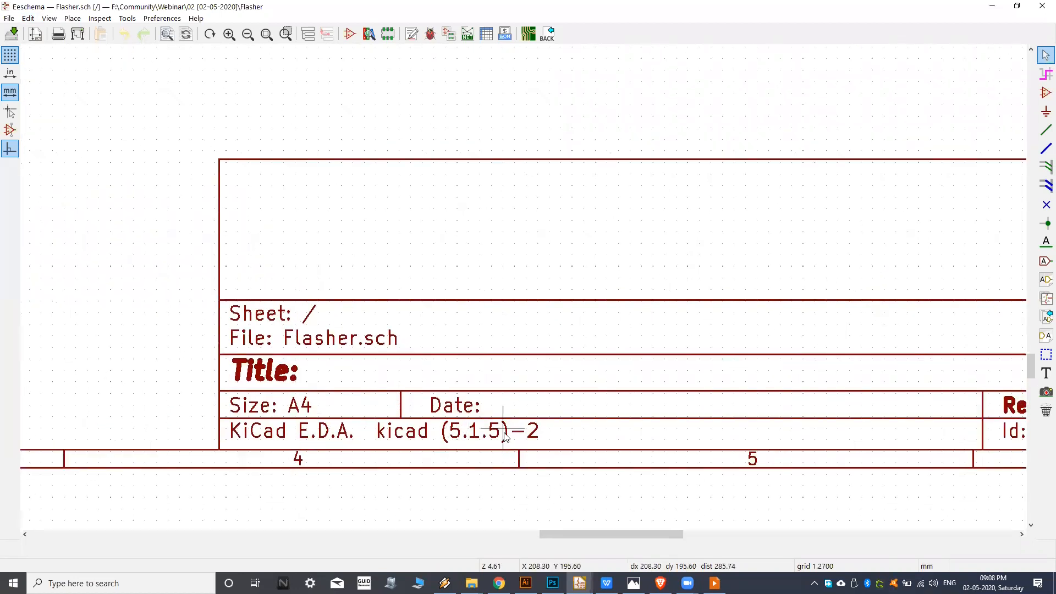
scroll(677, 408, "down", 5)
middle_click_drag(420, 242, 441, 284)
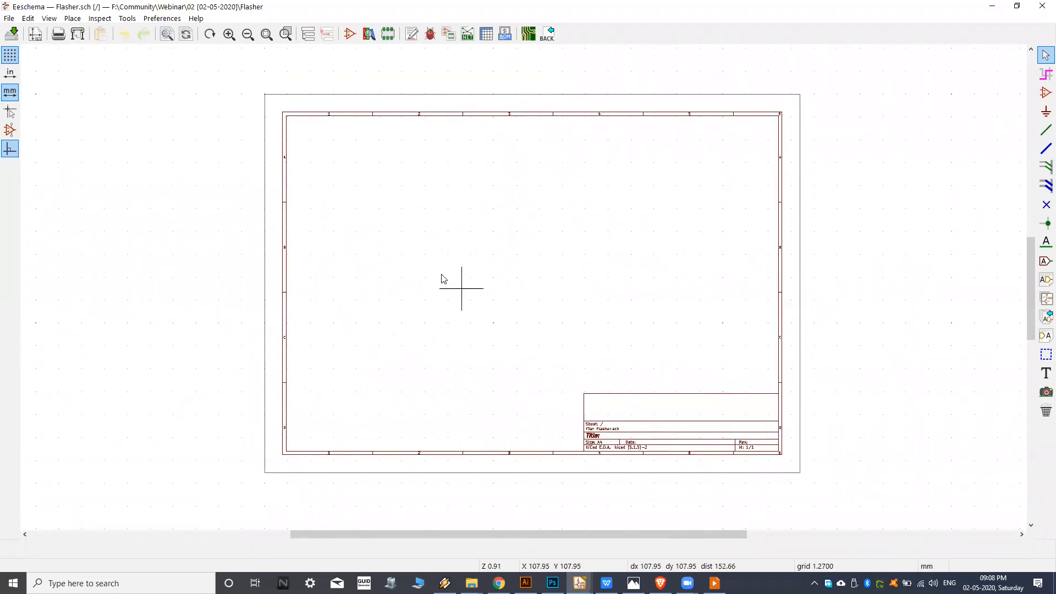
Switch to Photos to review the reference circuit image kicad-schematic-circuit.png, then return to the schematic editor.
middle_click_drag(476, 219, 457, 214)
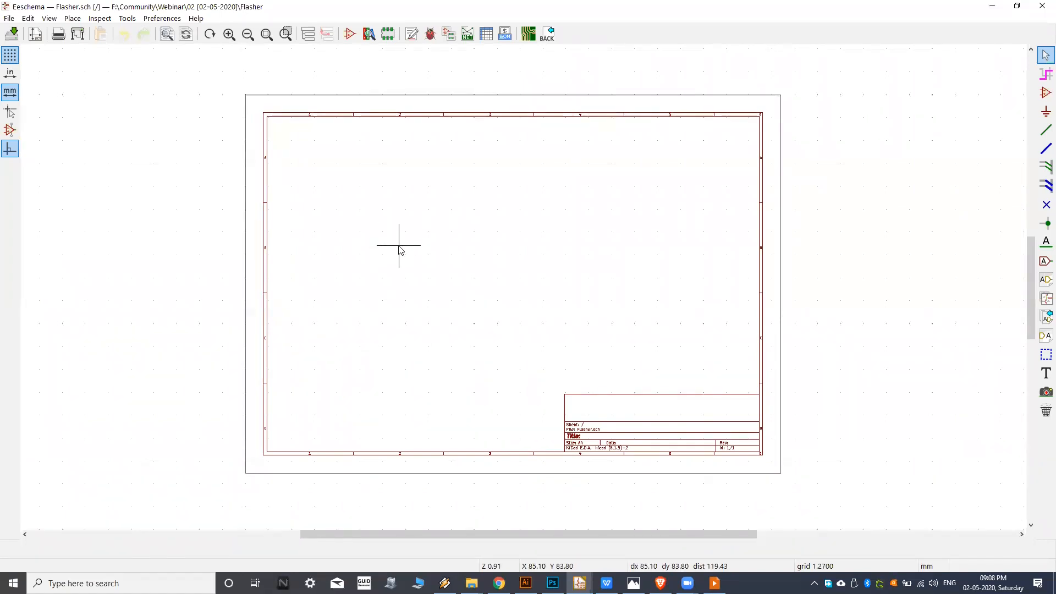
middle_click_drag(428, 246, 424, 247)
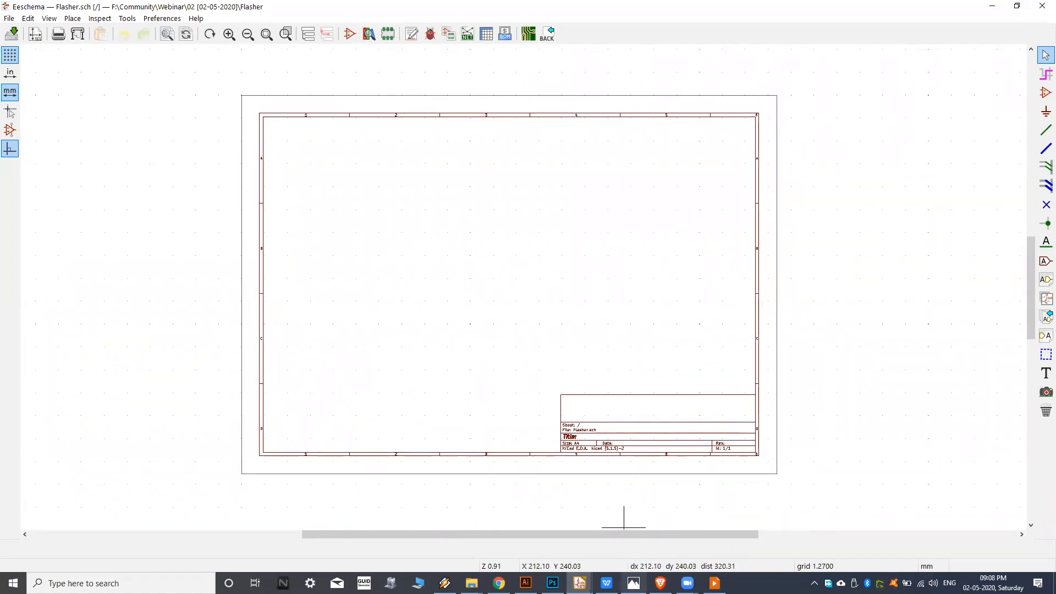
left_click(634, 583)
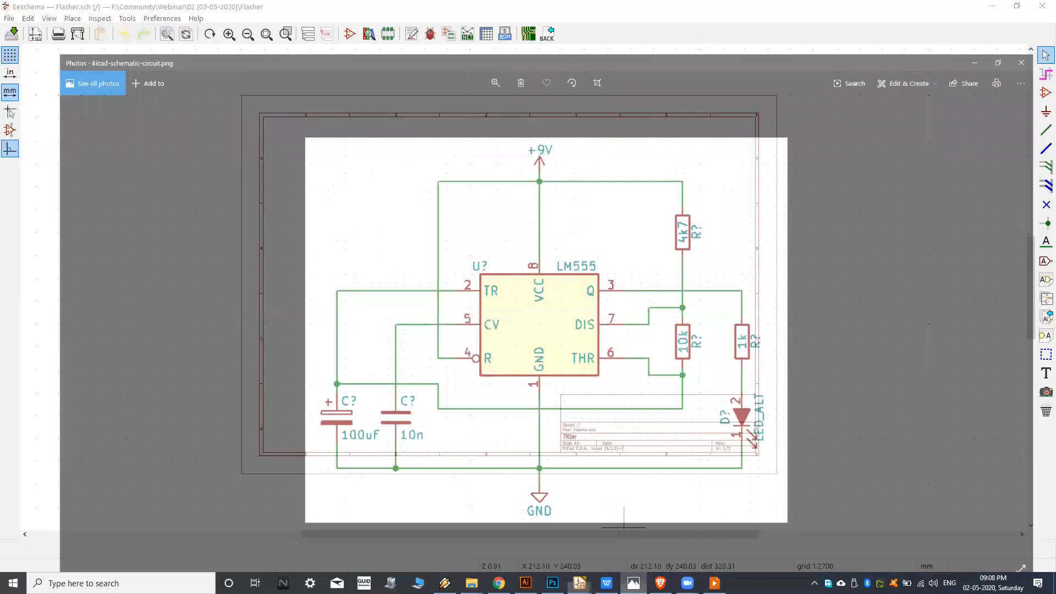
scroll(478, 292, "up", 3)
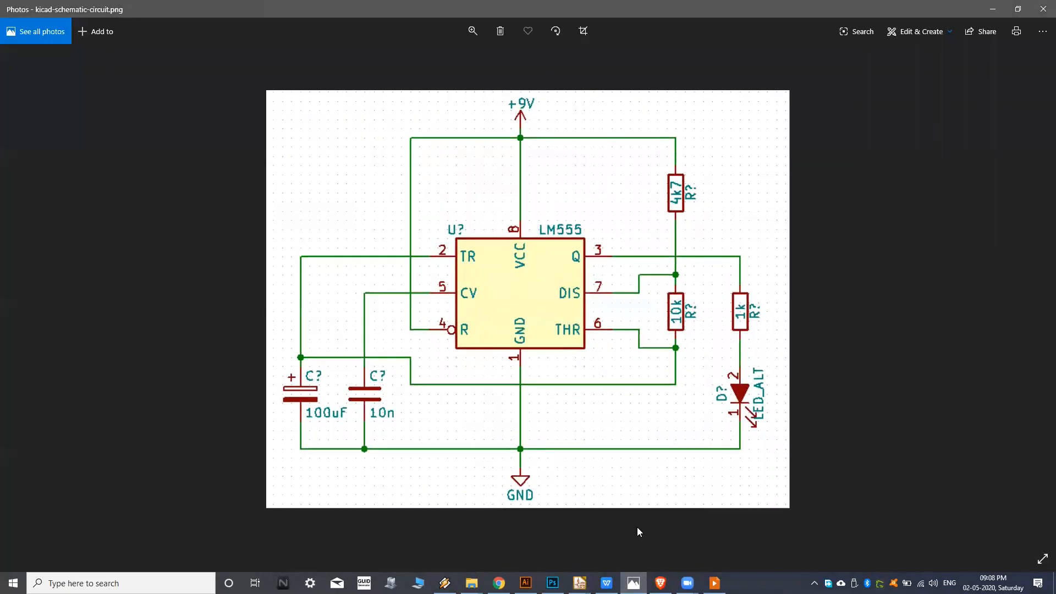
left_click(634, 583)
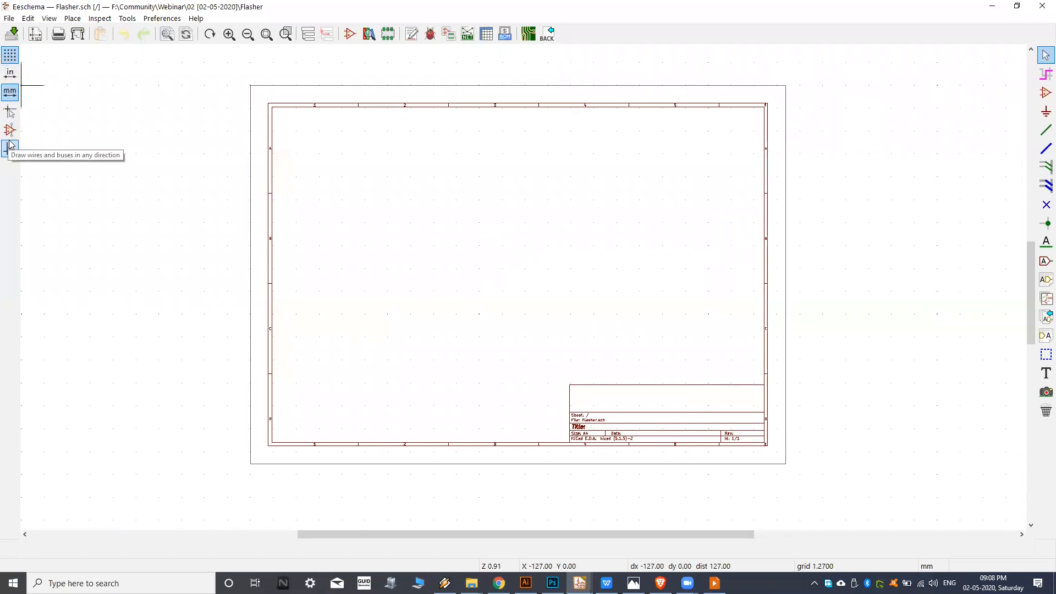
Turn on the schematic grid display and inspect the grid dots beside the sheet's border near row B.
left_click(9, 55)
scroll(161, 274, "up", 4)
middle_click_drag(163, 297, 402, 387)
middle_click_drag(494, 309, 449, 370)
middle_click_drag(472, 288, 406, 348)
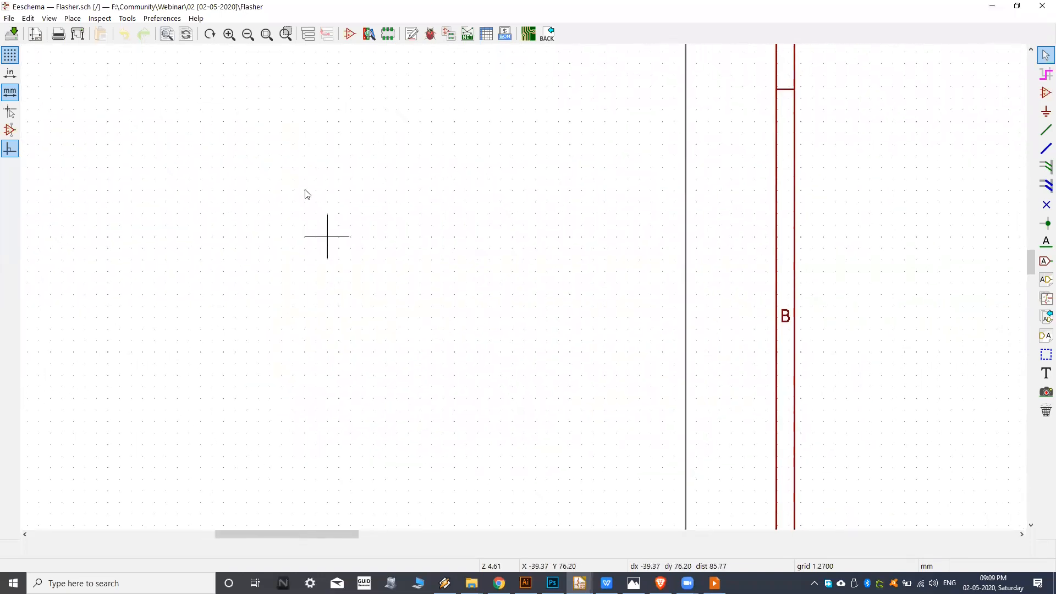
middle_click_drag(403, 170, 359, 236)
middle_click_drag(601, 262, 557, 275)
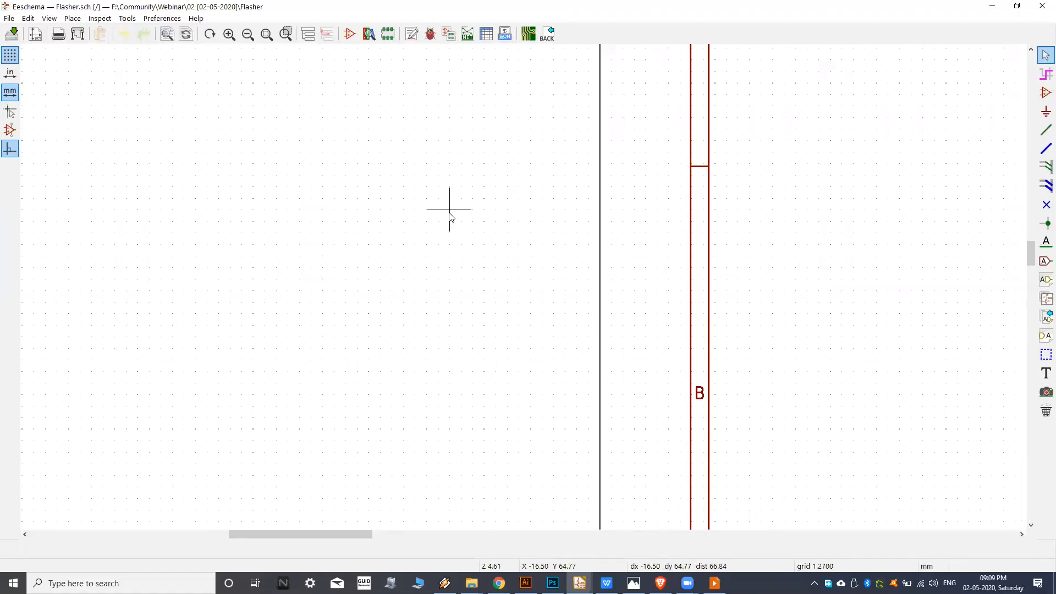
scroll(231, 158, "down", 8)
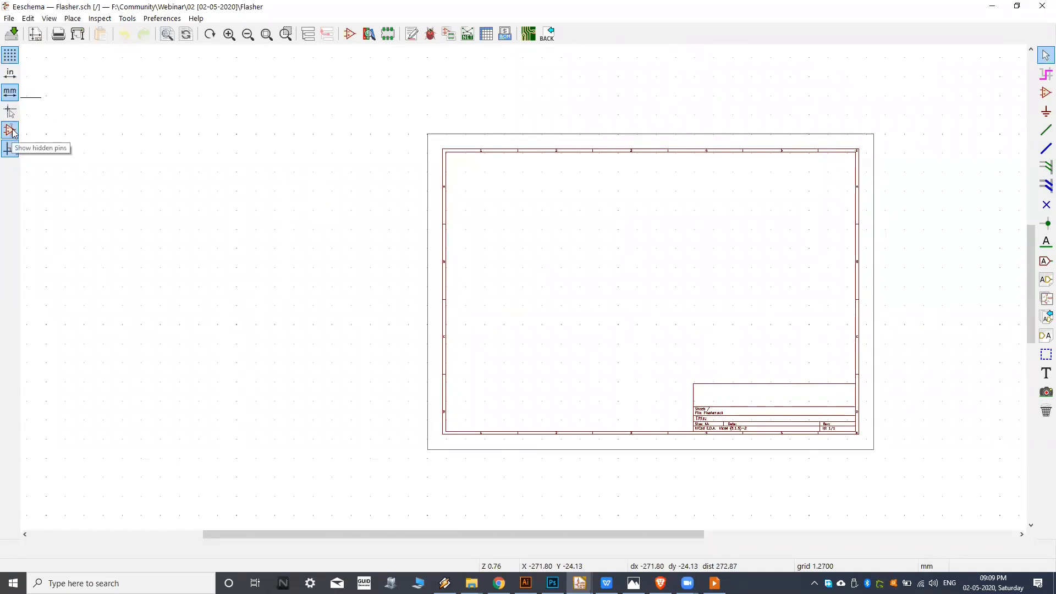
middle_click_drag(163, 123, 179, 138)
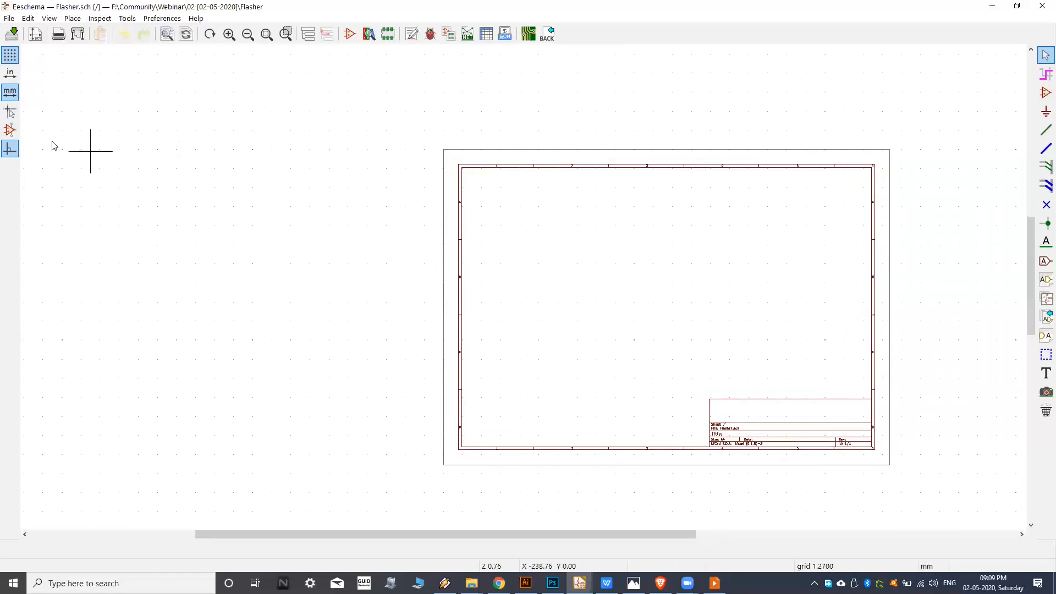
middle_click_drag(564, 233, 376, 213)
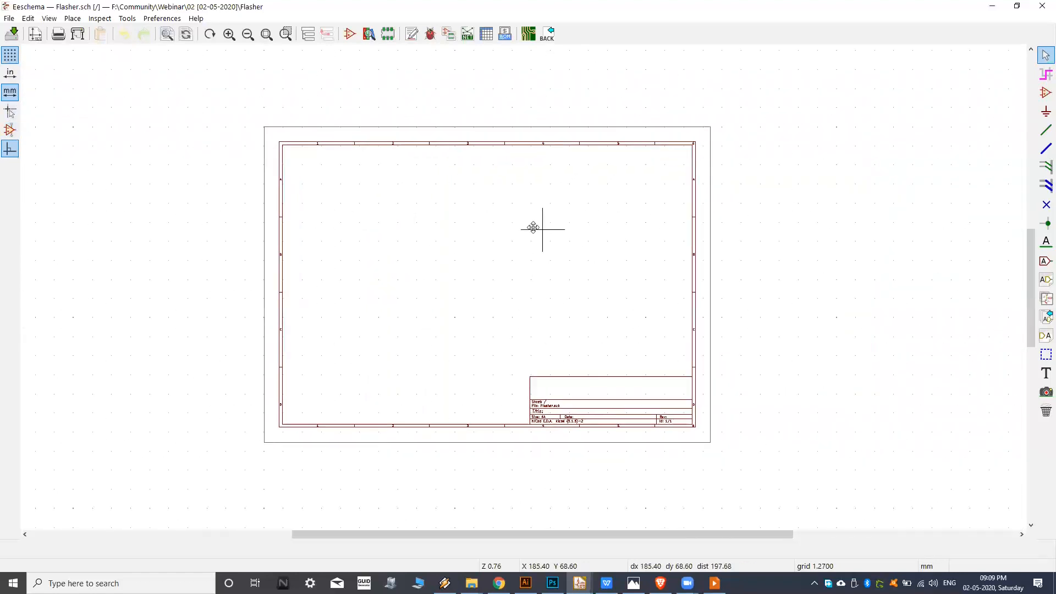
middle_click_drag(533, 227, 522, 224)
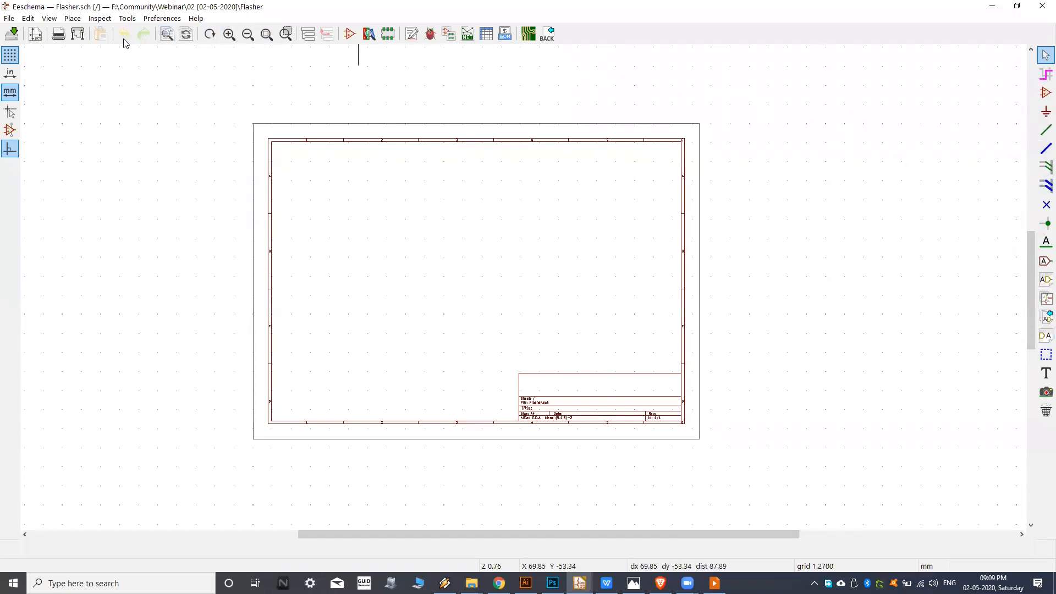
middle_click_drag(475, 171, 515, 179)
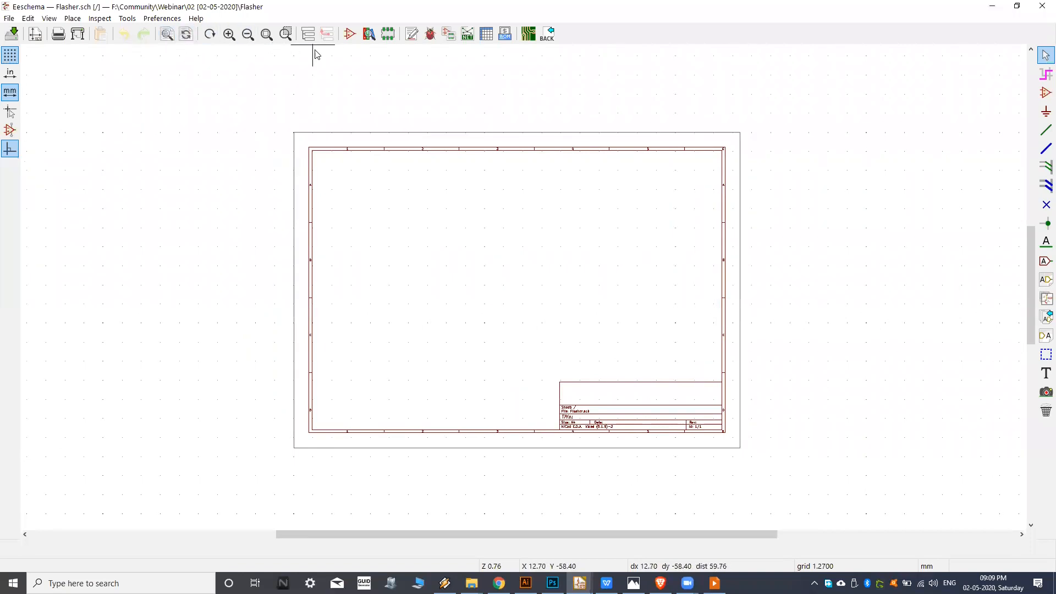
middle_click_drag(340, 80, 316, 83)
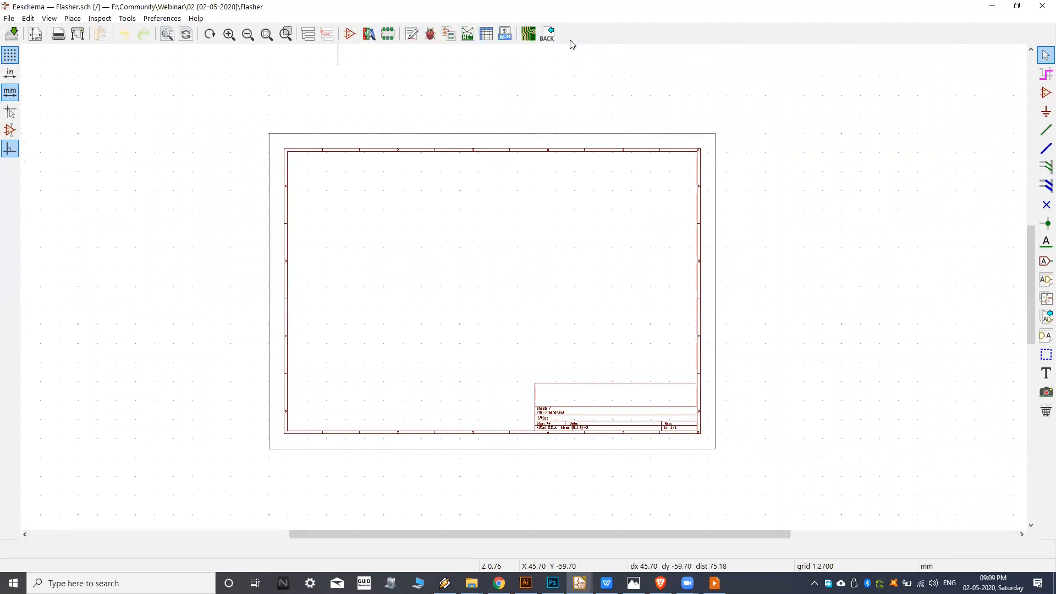
middle_click_drag(452, 225, 464, 247)
scroll(484, 236, "up", 1)
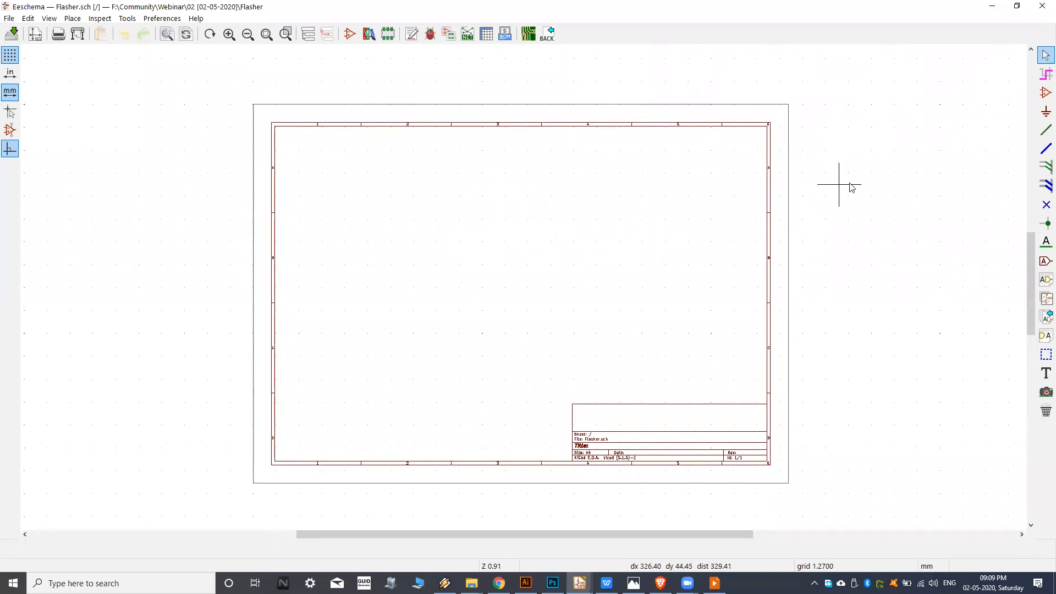
Start placing a symbol near the middle of the sheet and enlarge the Choose Symbol dialog.
left_click(1045, 95)
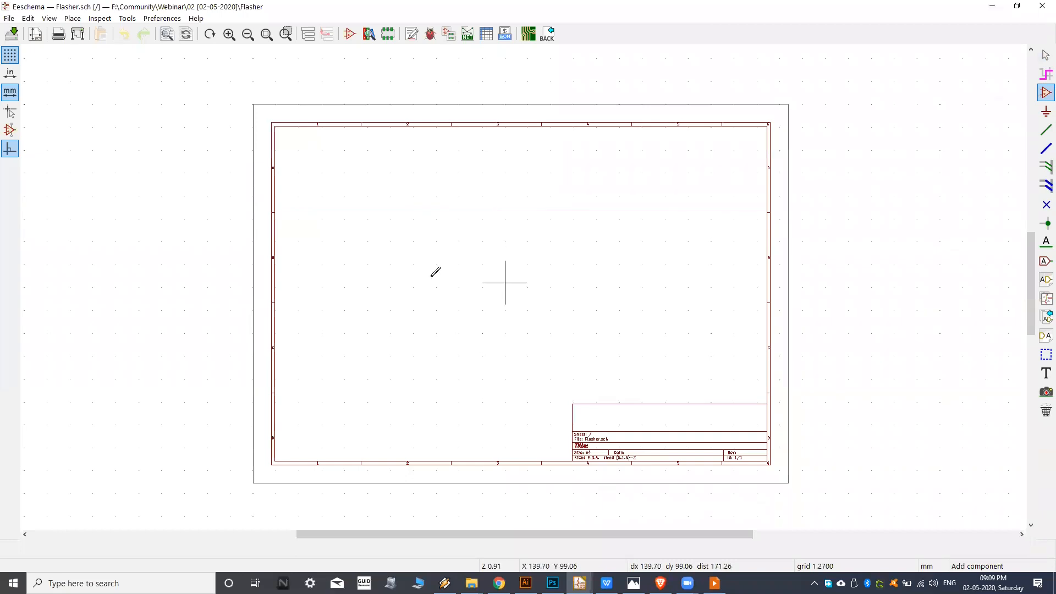
middle_click_drag(492, 287, 470, 285)
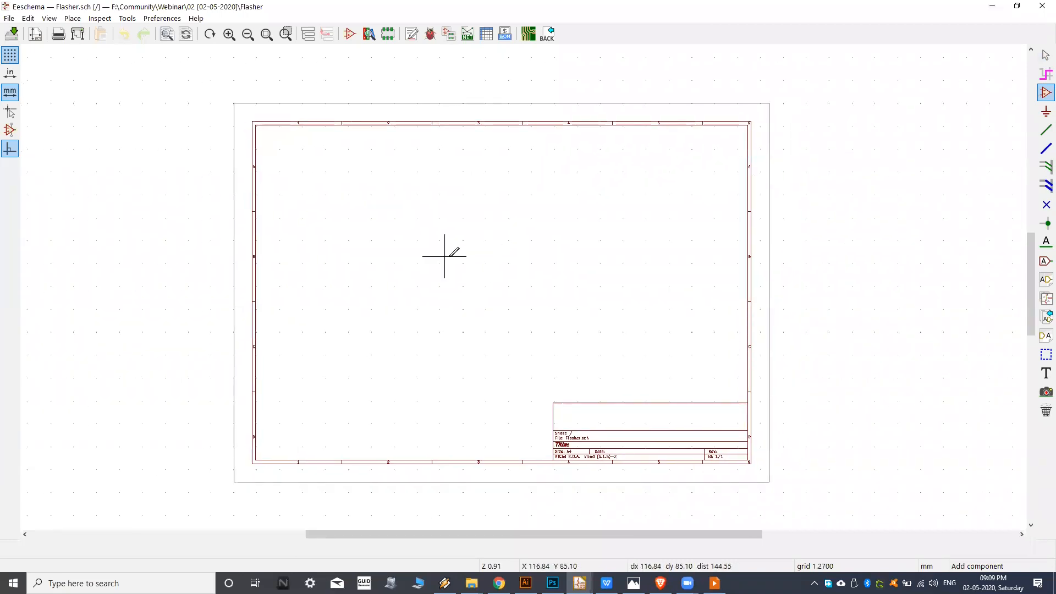
left_click(507, 261)
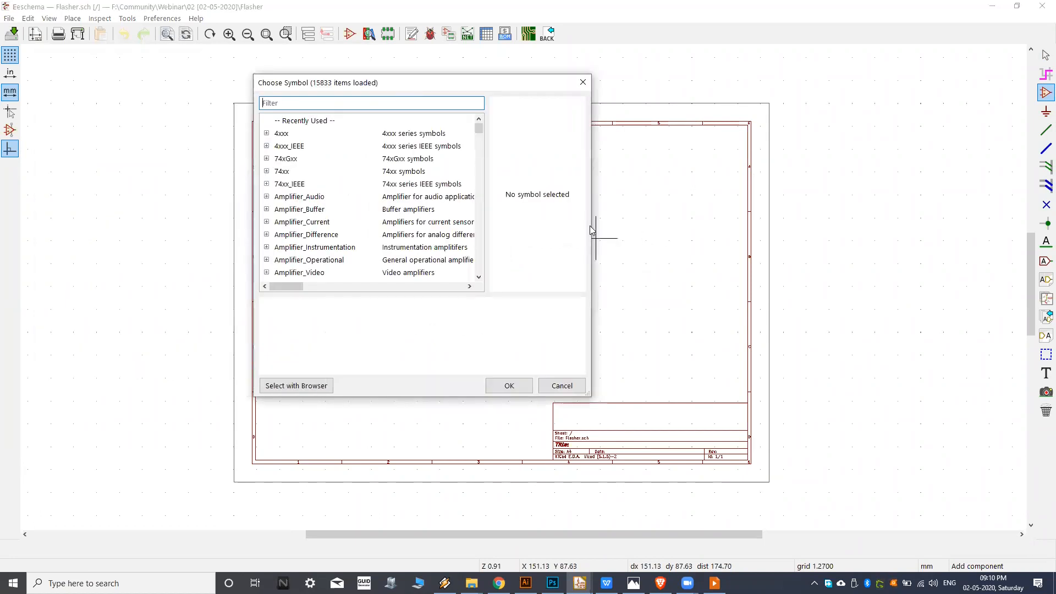
left_click_drag(593, 205, 885, 204)
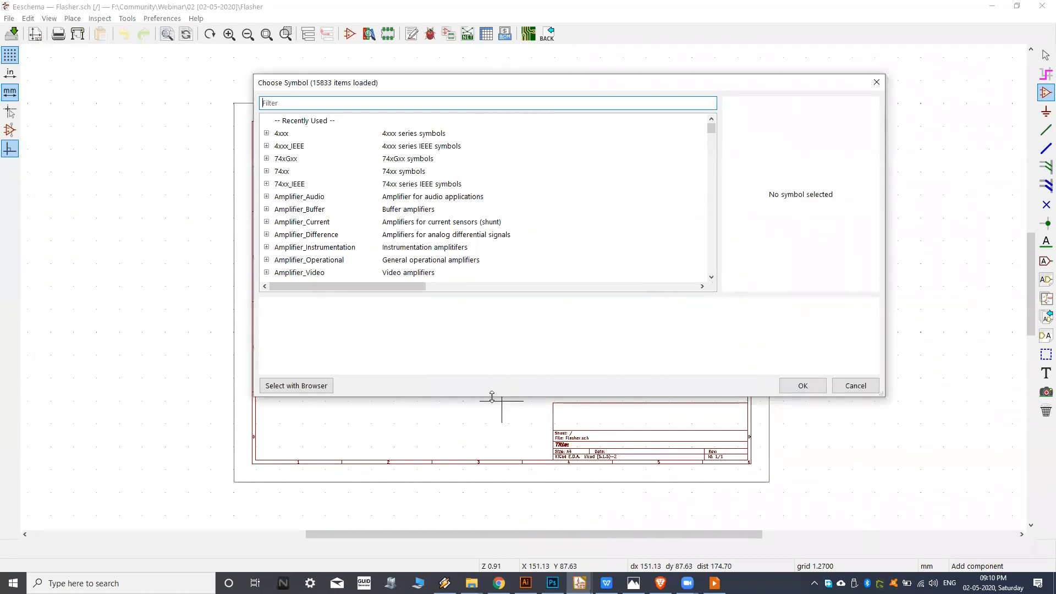
left_click_drag(490, 396, 490, 512)
left_click_drag(476, 91, 438, 75)
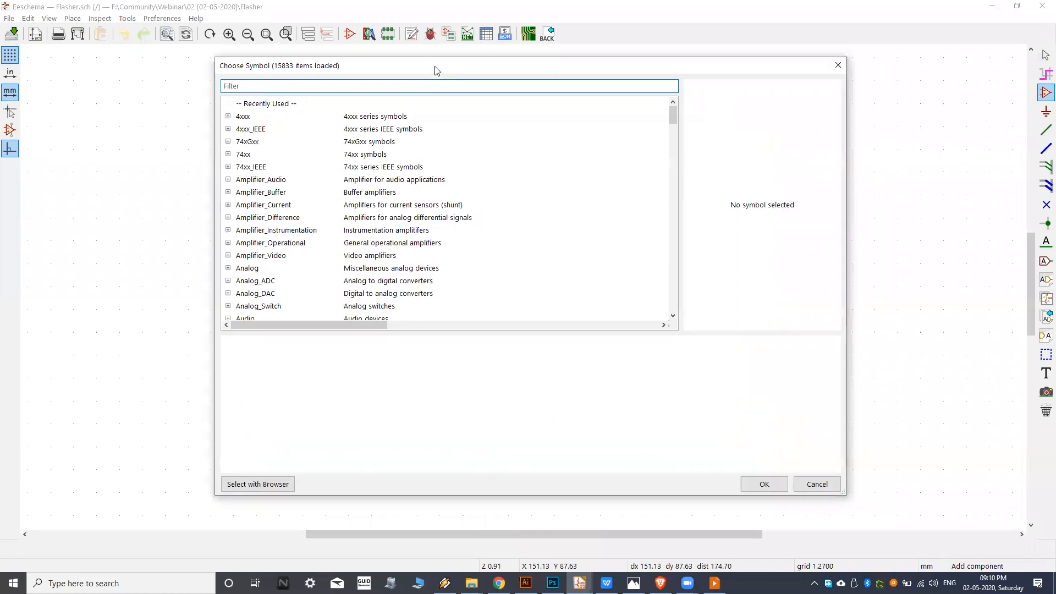
Browse the list of symbol libraries from 4xxx through the FPGA, interface and microcontroller families, ending back at its beginning.
scroll(418, 143, "down", 15)
scroll(414, 171, "down", 20)
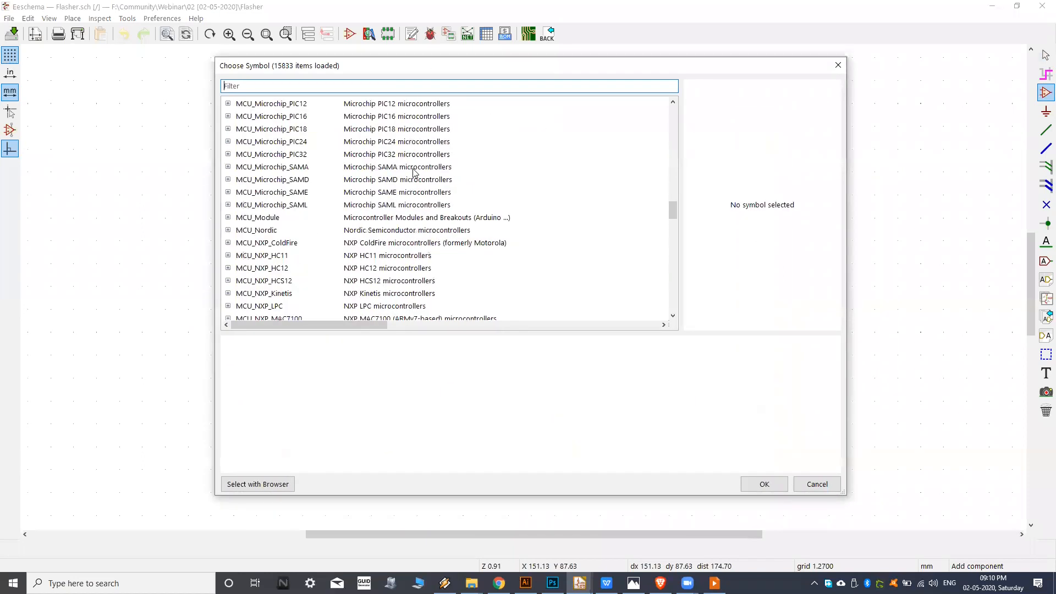
scroll(407, 207, "up", 20)
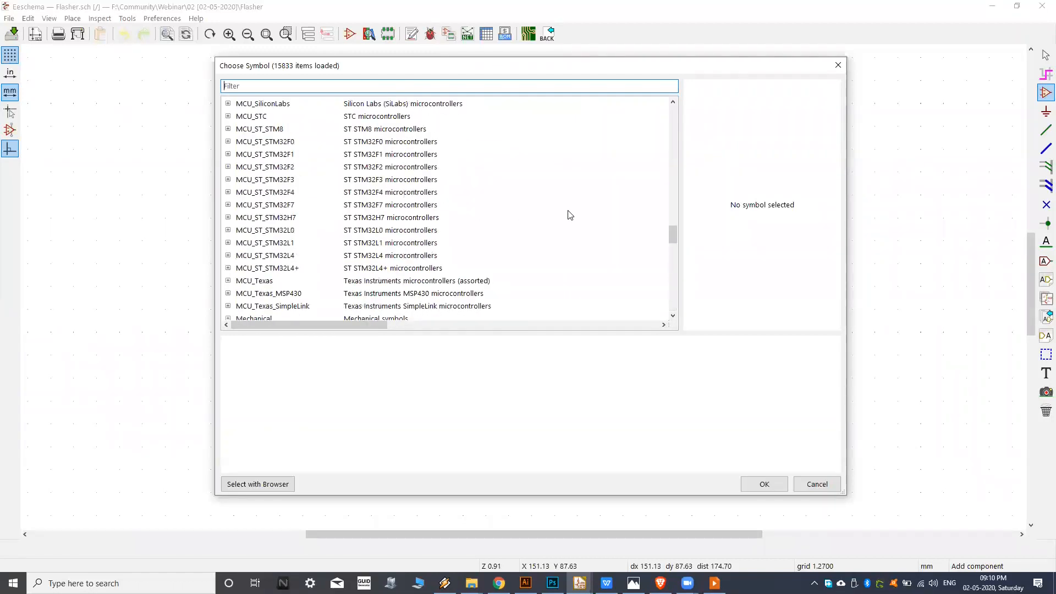
left_click_drag(673, 235, 672, 110)
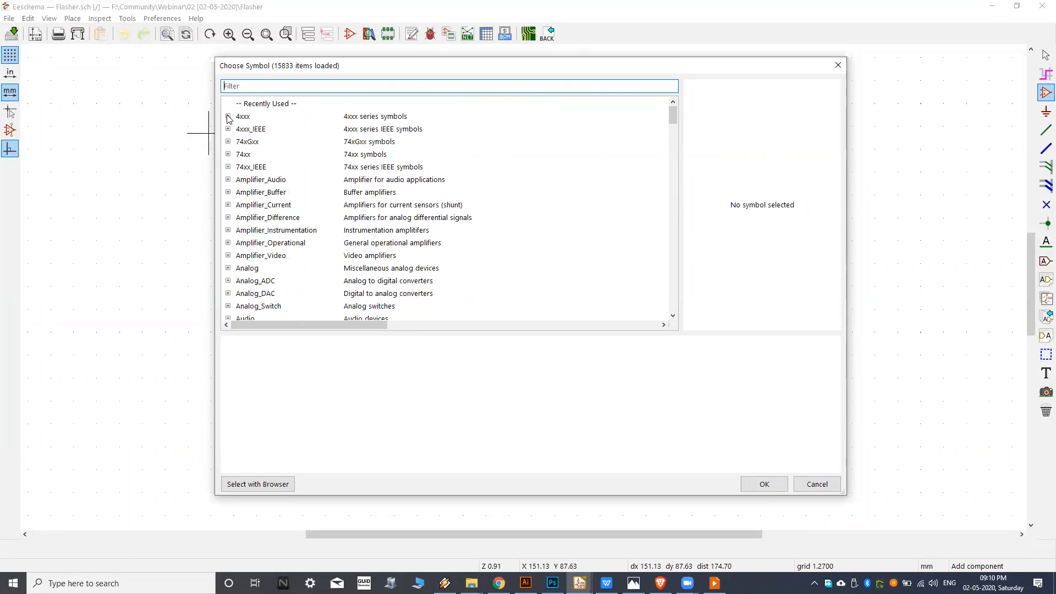
scroll(237, 152, "down", 2)
scroll(281, 152, "down", 6)
scroll(278, 219, "down", 6)
scroll(263, 212, "down", 5)
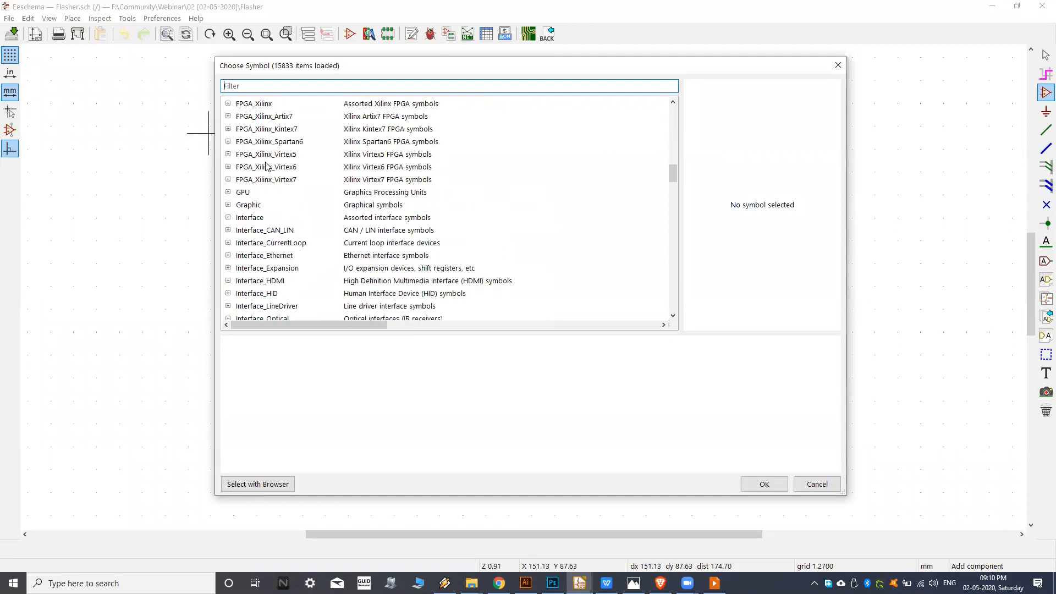
scroll(267, 166, "up", 19)
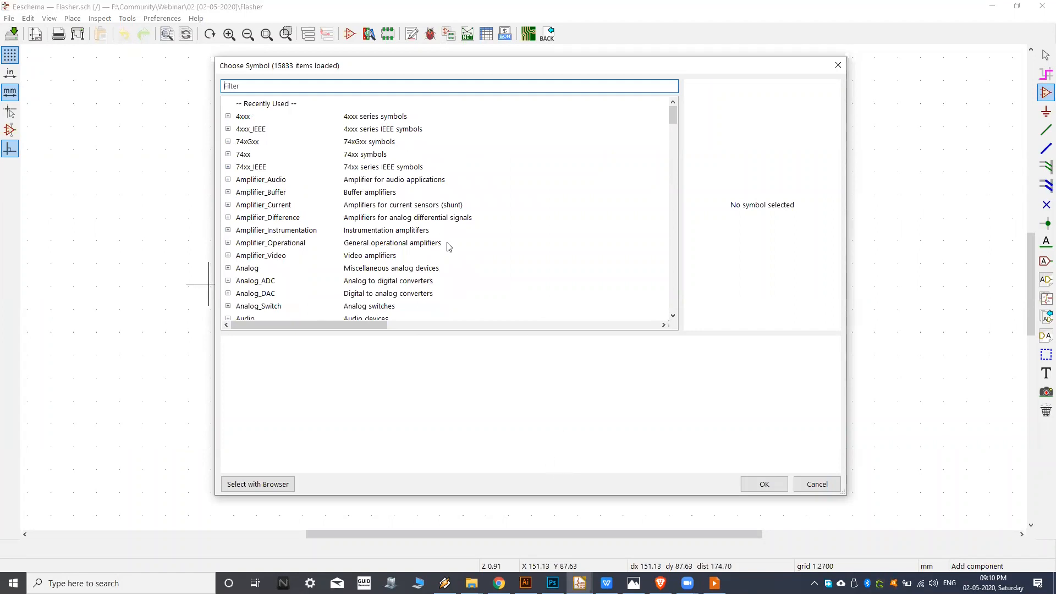
Filter the symbol libraries by 555.
left_click(278, 86)
type("555")
mouse_move(673, 129)
left_mouse_down()
mouse_move(672, 261)
mouse_move(666, 122)
left_mouse_up()
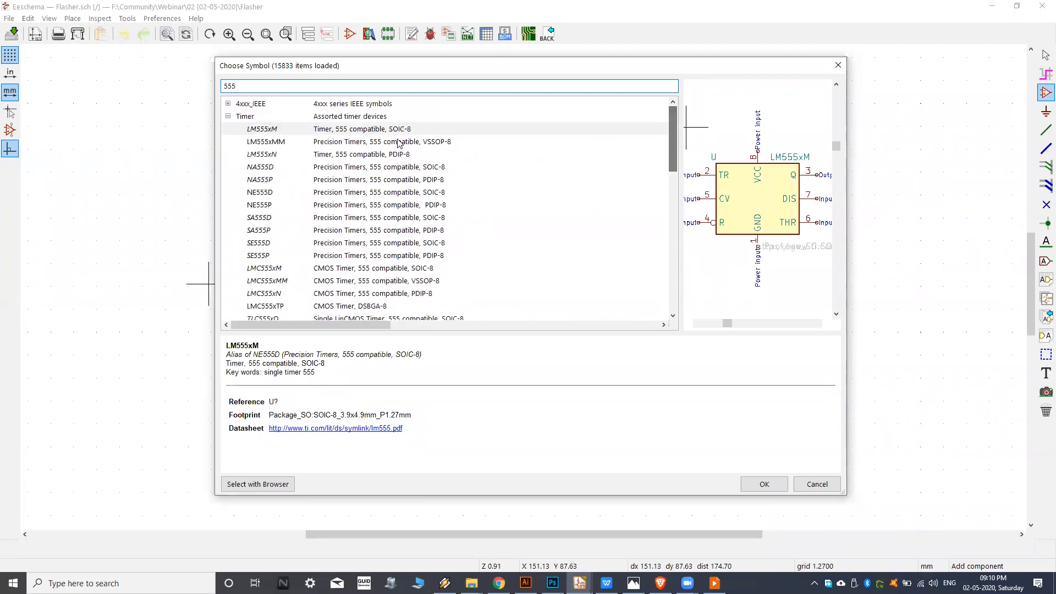
left_click_drag(247, 87, 213, 93)
left_click(238, 85)
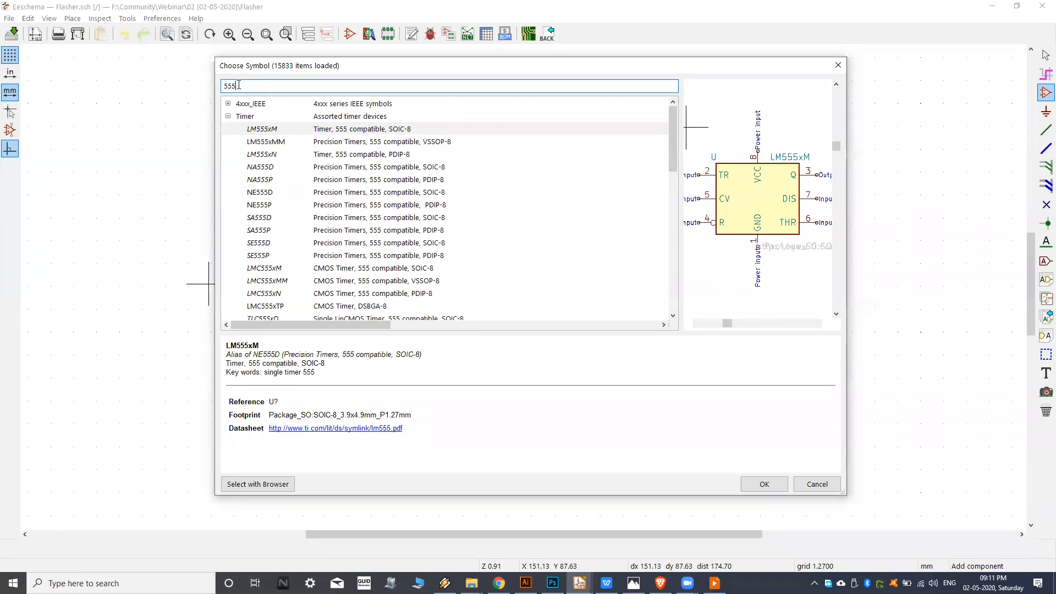
Compare the previews and details of the filtered symbols NA555P, LTC3555 and LTC3555-1, ending back at the Timer library.
left_click(302, 181)
scroll(304, 217, "down", 6)
scroll(325, 220, "down", 2)
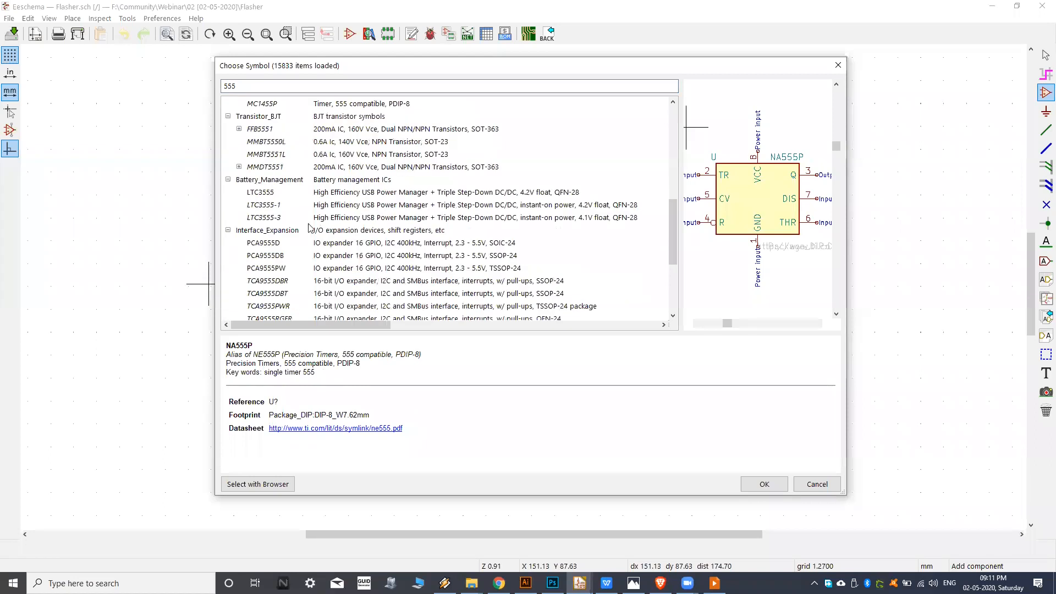
left_click(292, 193)
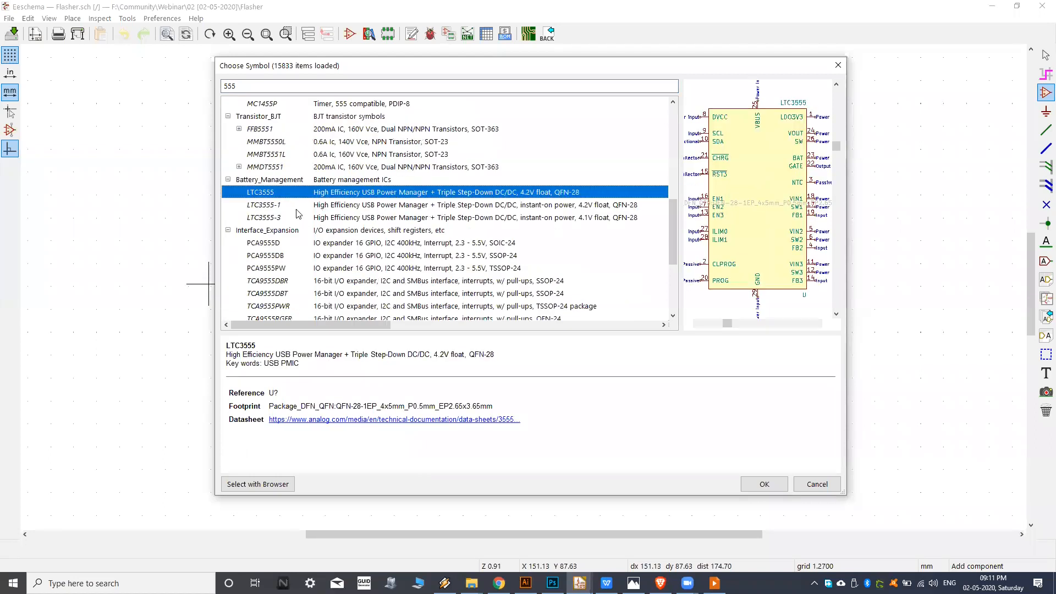
left_click(300, 206)
scroll(308, 212, "down", 3)
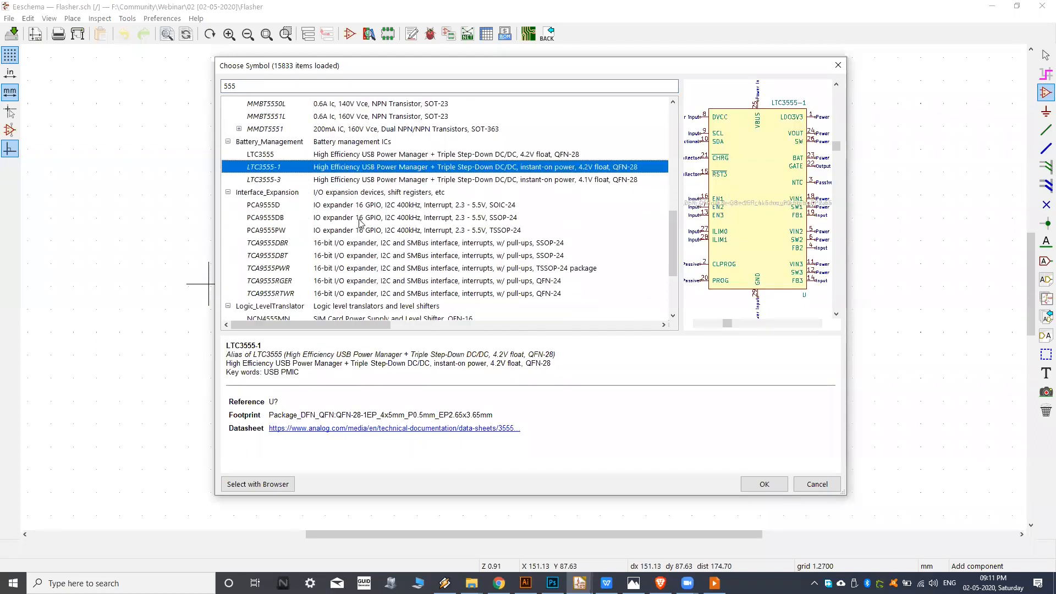
scroll(323, 218, "up", 6)
scroll(324, 217, "up", 5)
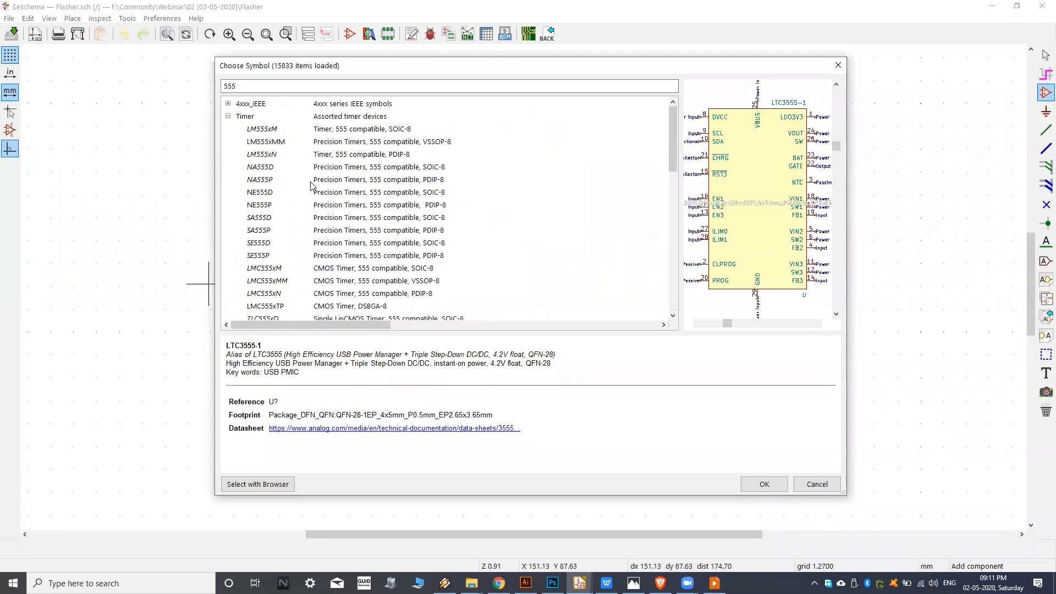
Preview the LM555xMM and LM555xN timer symbols, widening the dialog and its preview area to show the whole symbol.
left_click(272, 141)
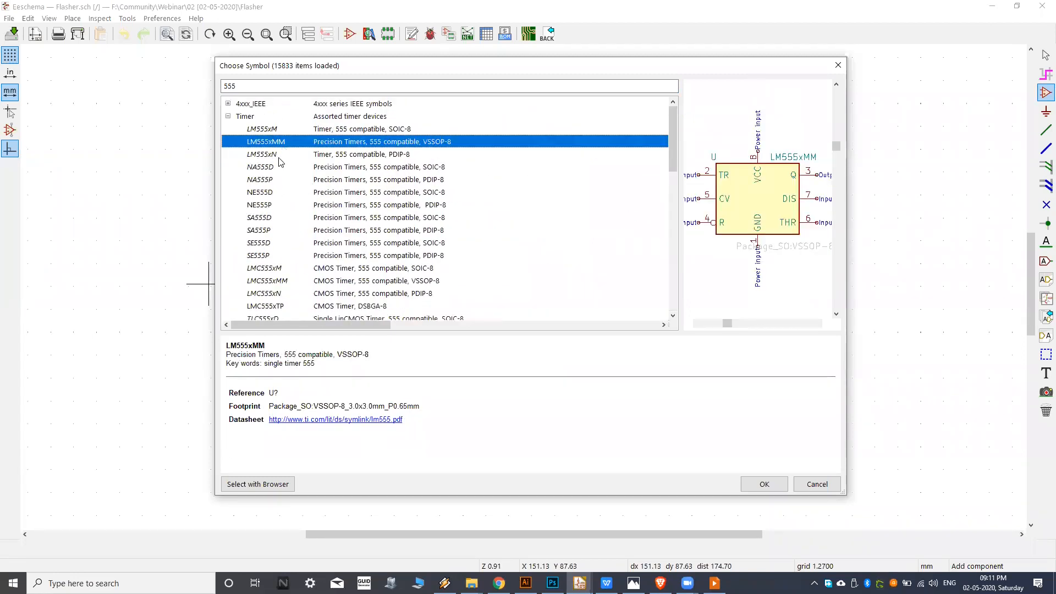
left_click(279, 156)
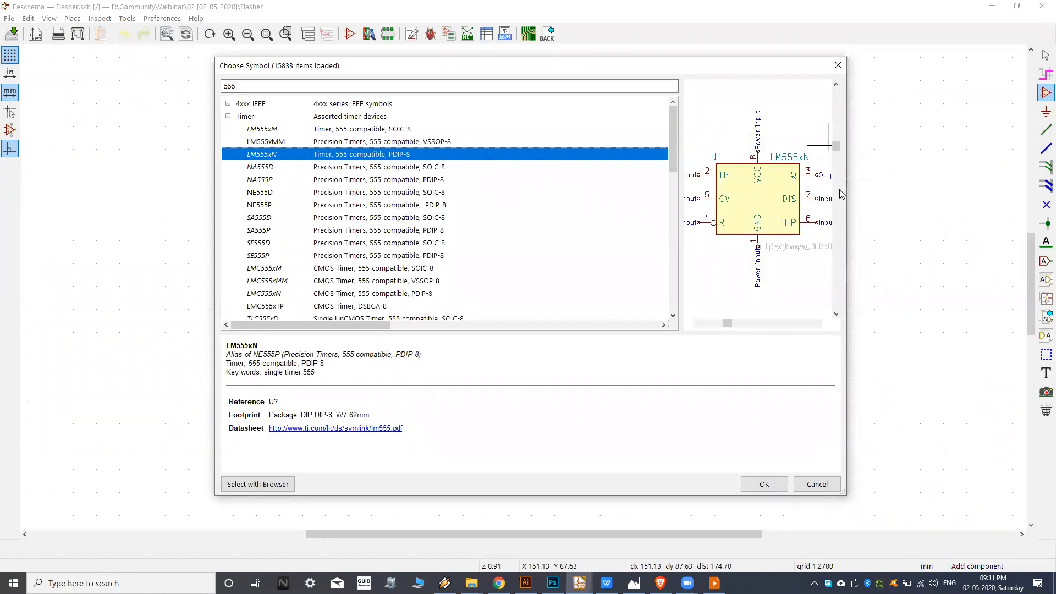
left_click_drag(847, 194, 907, 193)
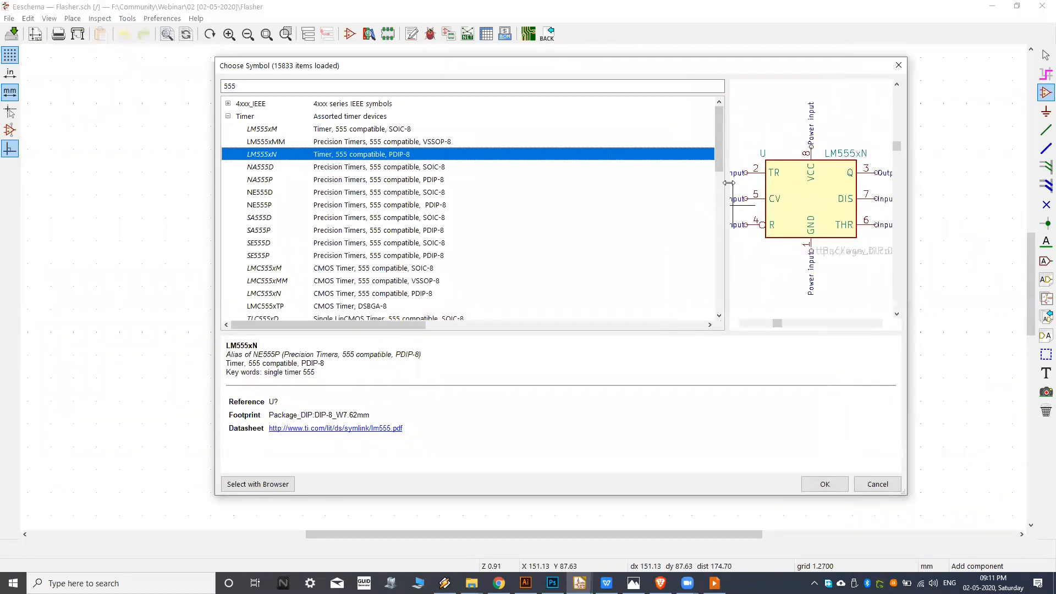
left_click_drag(729, 183, 673, 183)
scroll(771, 156, "up", 5)
scroll(796, 206, "down", 3)
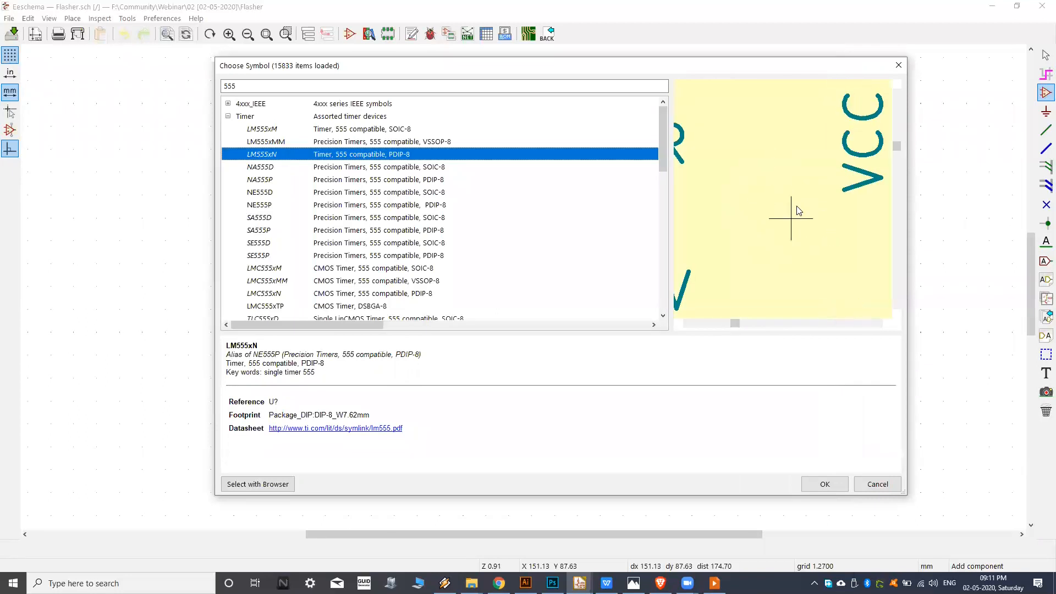
scroll(823, 233, "down", 5)
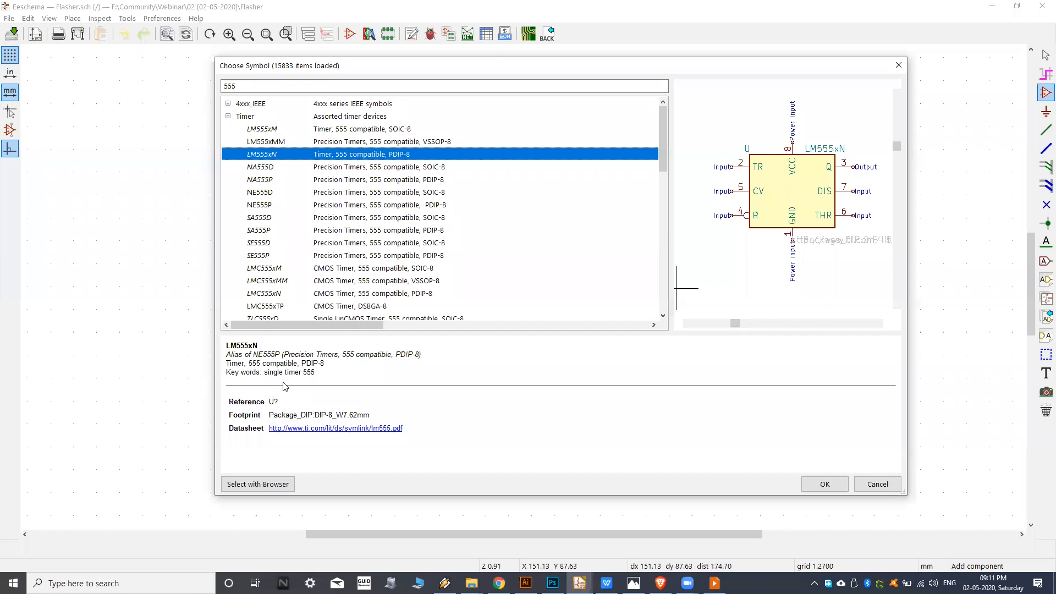
left_click_drag(285, 387, 220, 353)
left_click(333, 387)
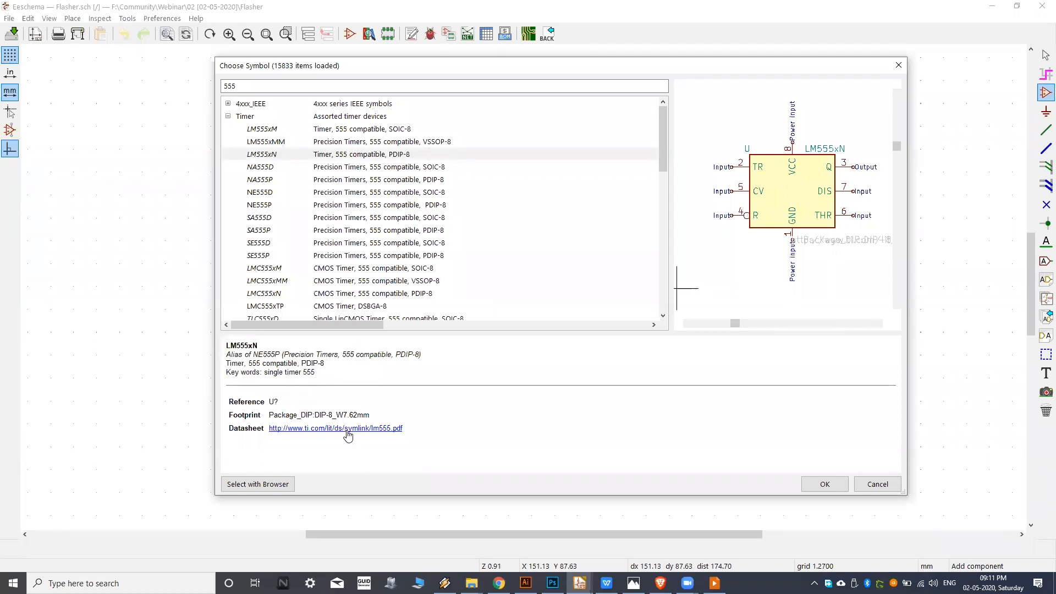
Compare the package types and previews of the NA555D, NA555P, NE555D, NE555P, SA555P and LM555xM timers.
left_click(301, 168)
key("Up")
left_click(315, 171)
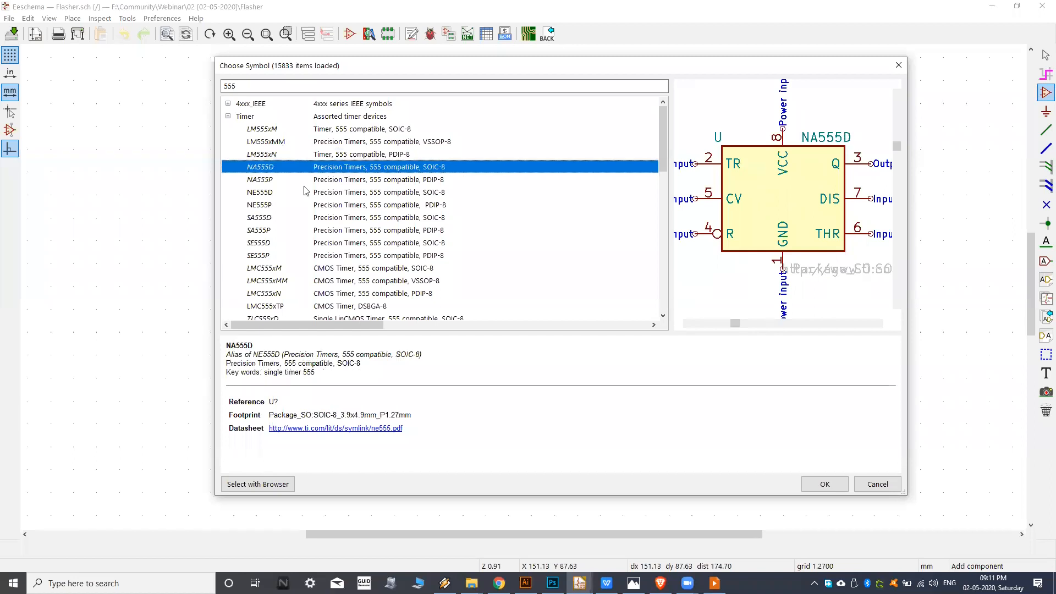
left_click(315, 190)
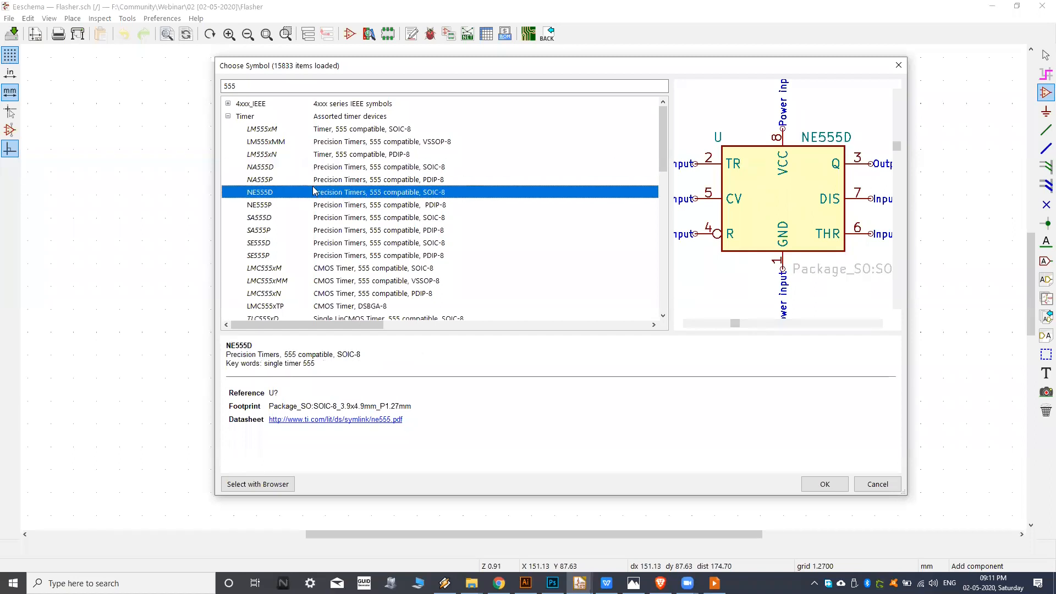
left_click(304, 207)
left_click(304, 229)
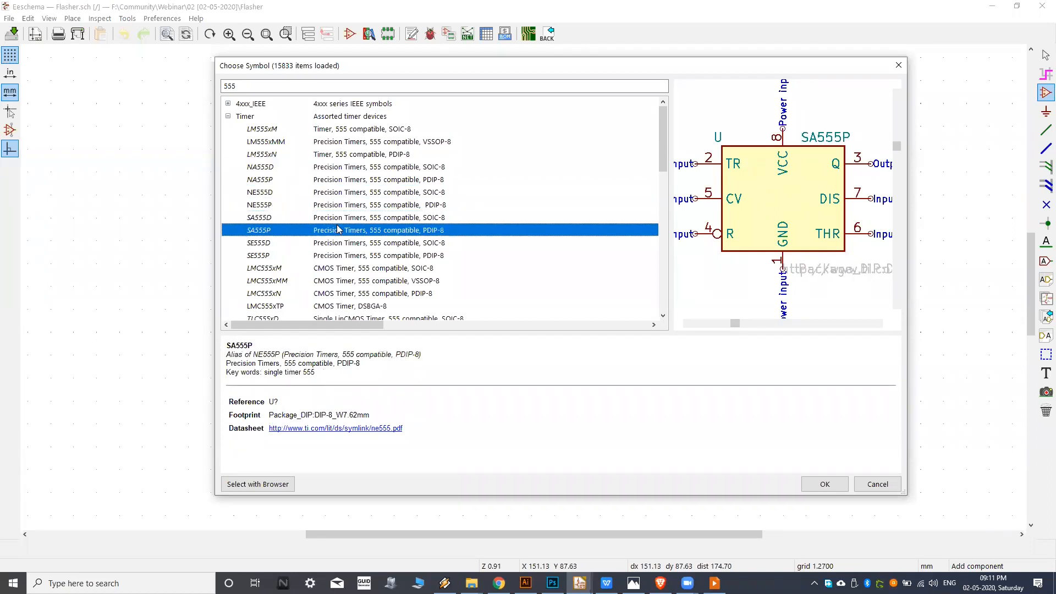
left_click(419, 170)
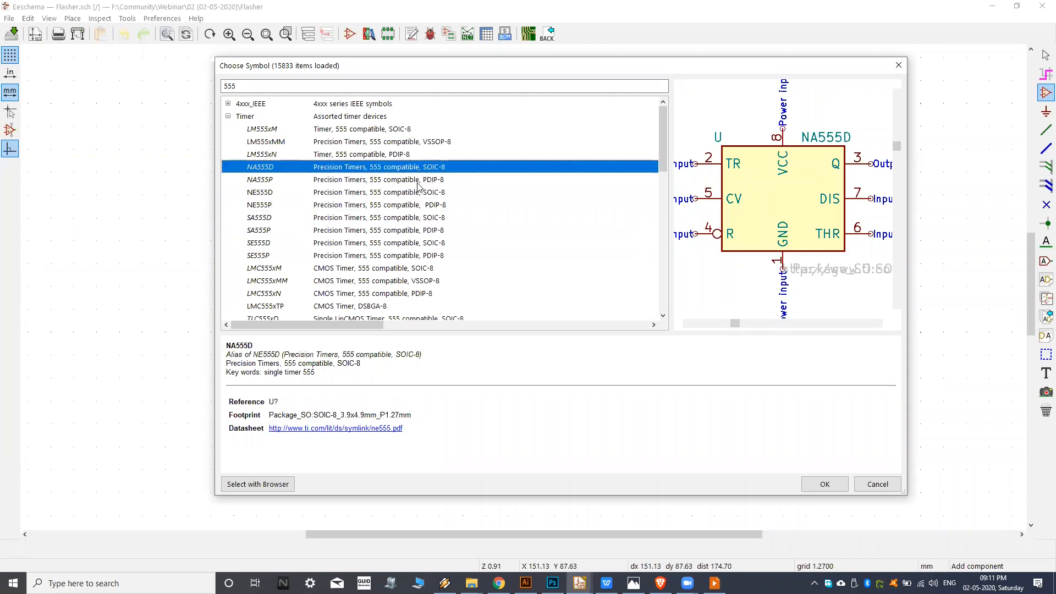
left_click(426, 183)
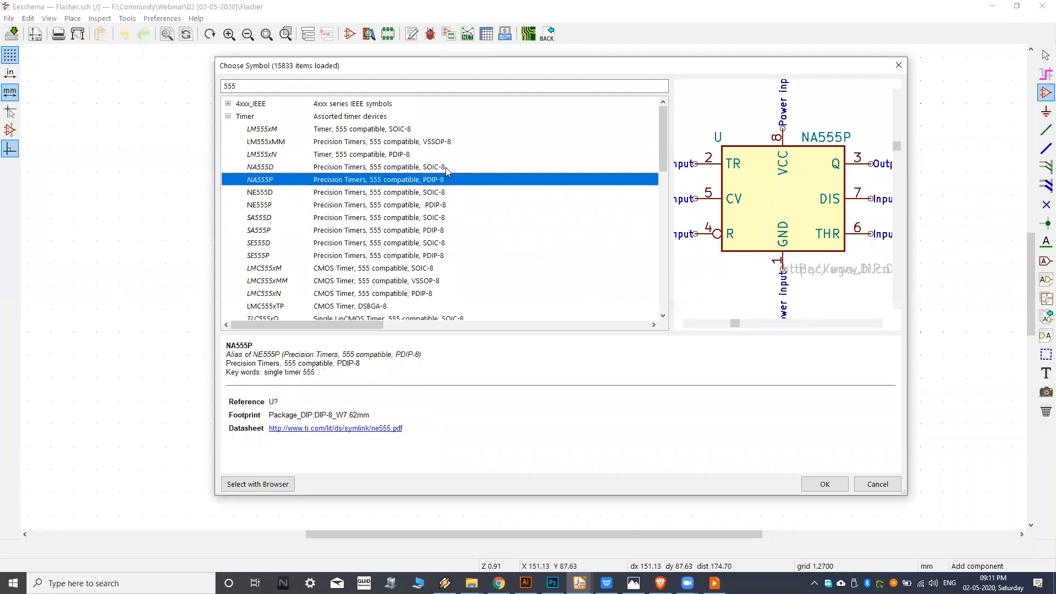
left_click(410, 193)
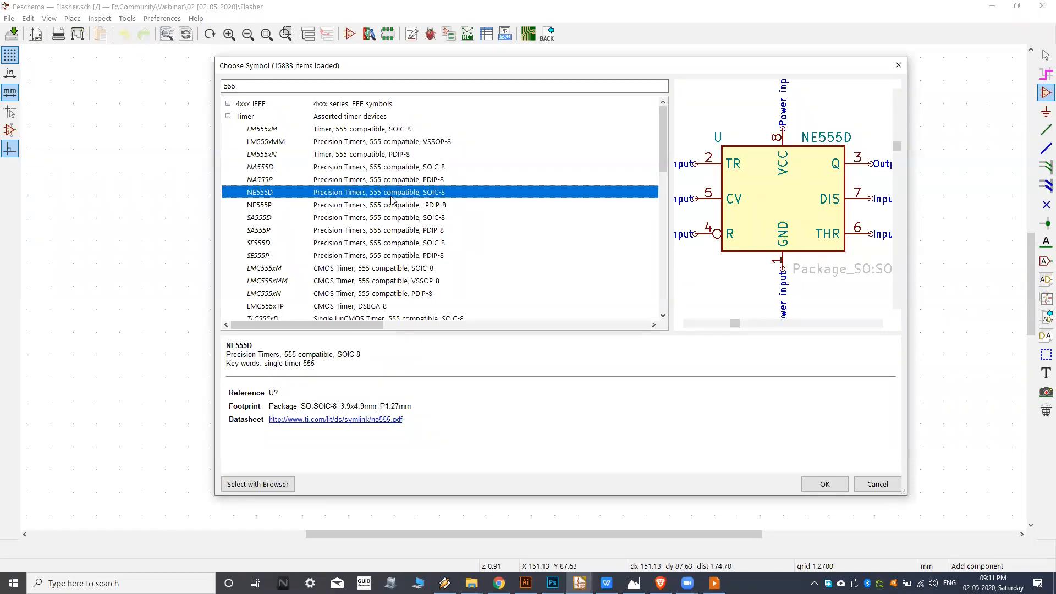
left_click(295, 170)
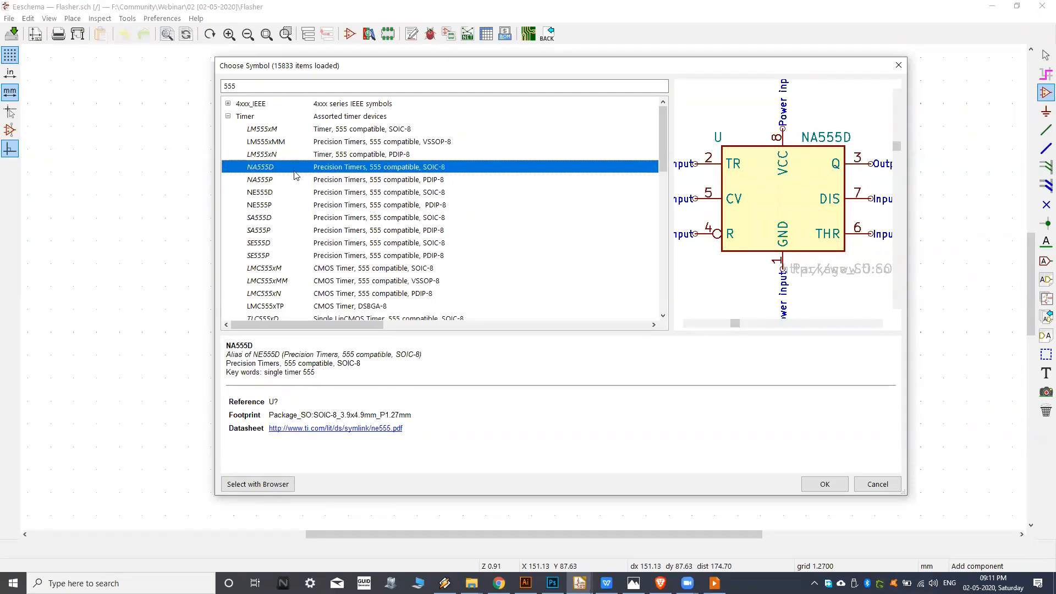
left_click(327, 183)
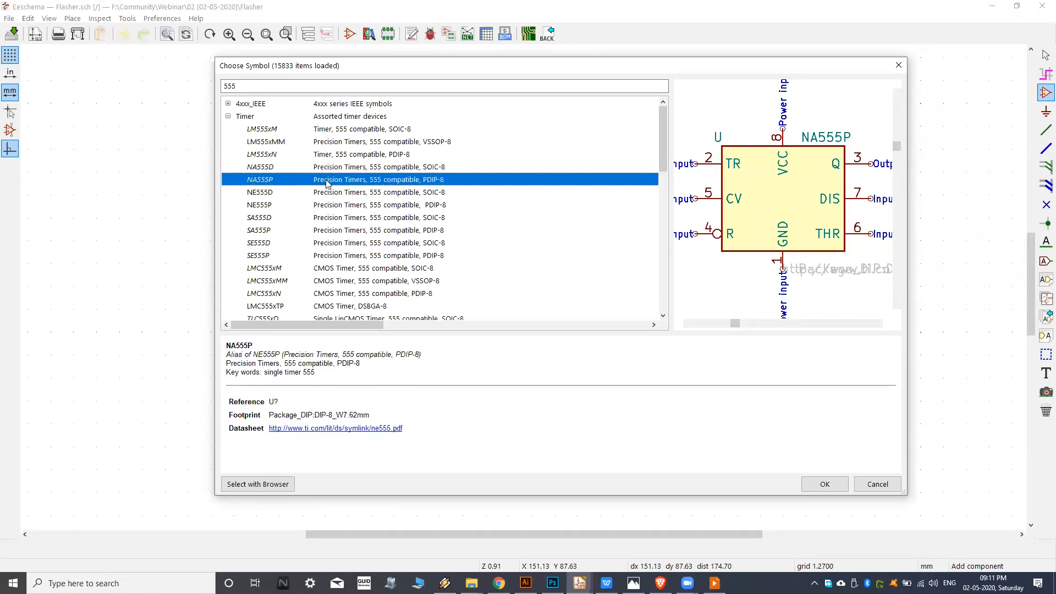
left_click(316, 138)
left_click(323, 132)
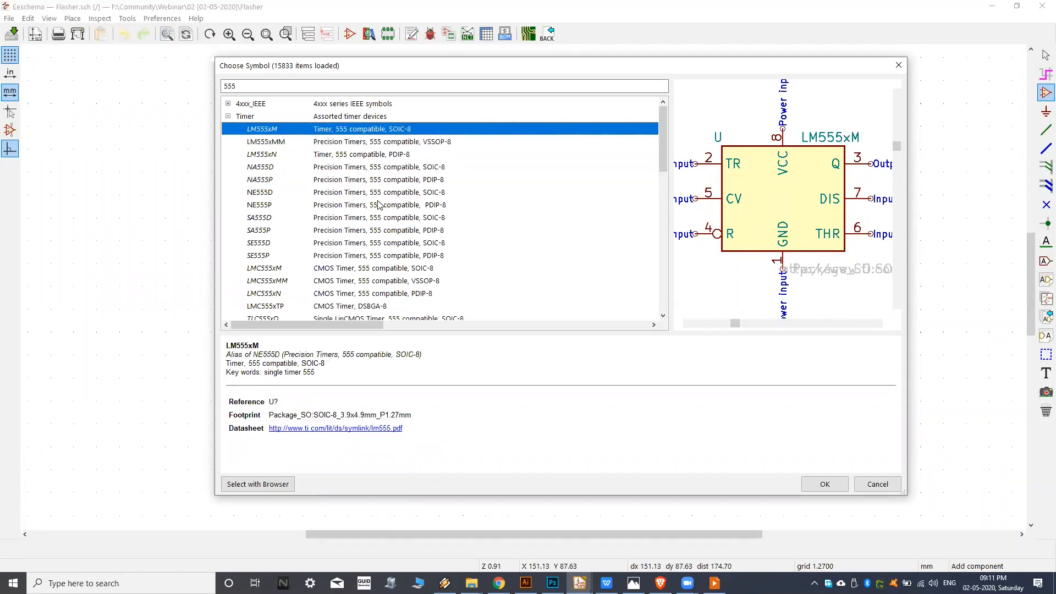
Choose the NE555P timer symbol and place it in the upper-left area of the sheet.
left_click(359, 207)
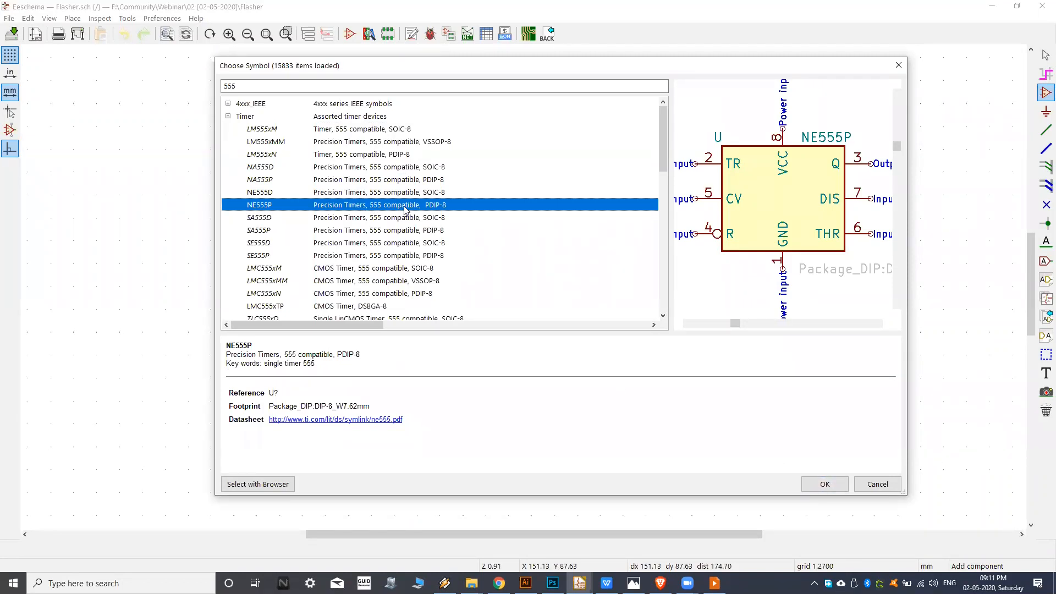
left_click(826, 485)
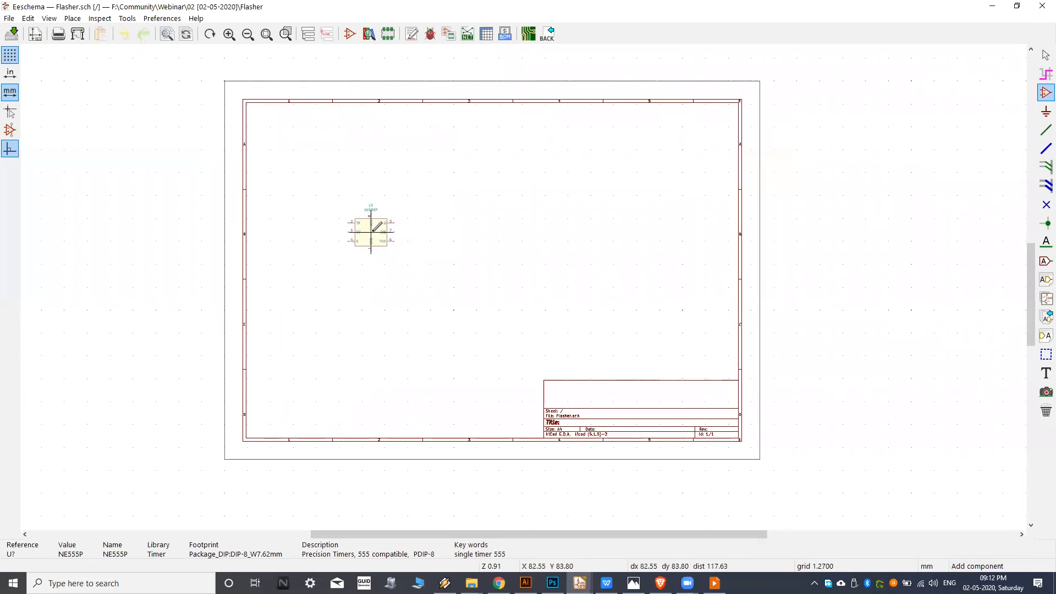
scroll(385, 224, "up", 2)
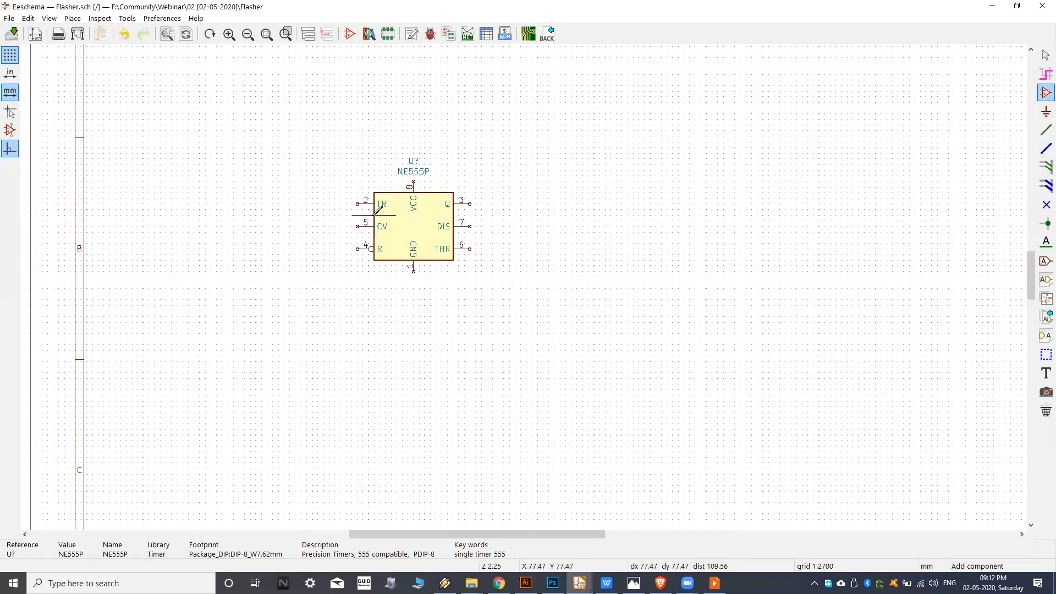
scroll(429, 212, "down", 2)
scroll(432, 209, "up", 3)
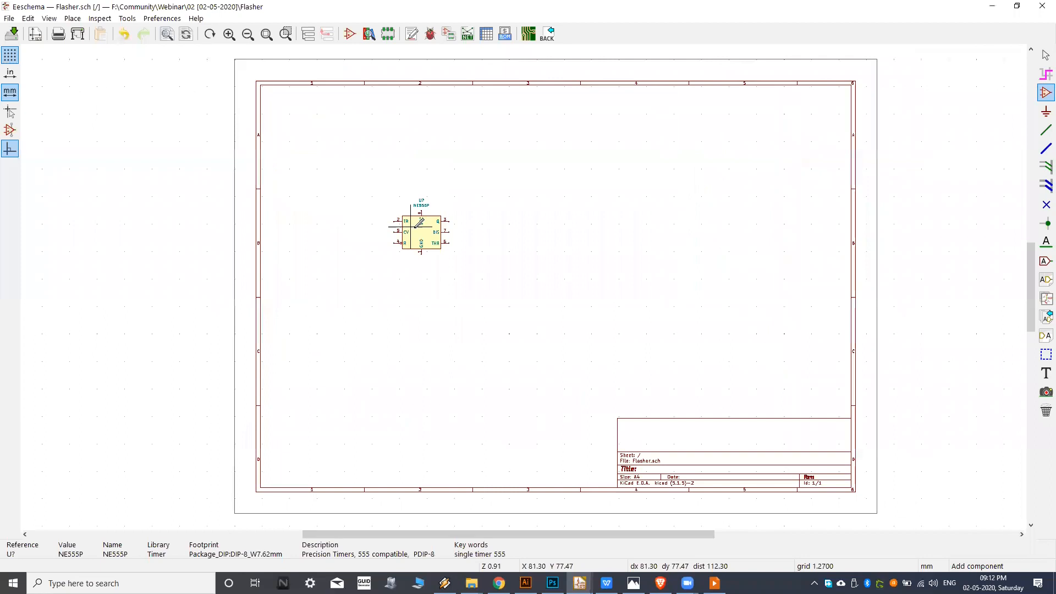
scroll(434, 288, "up", 6)
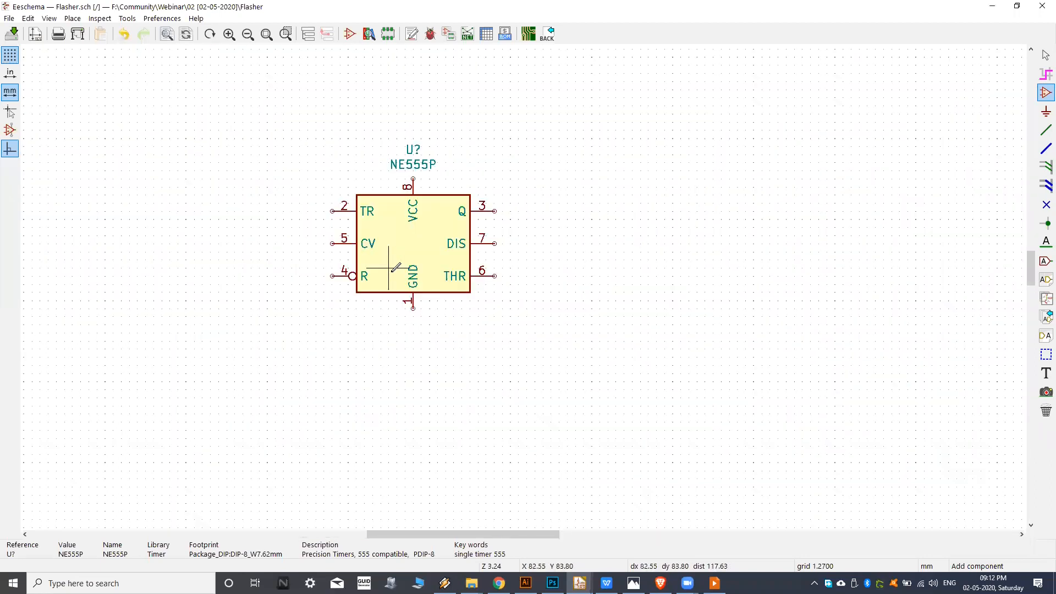
left_click(398, 295)
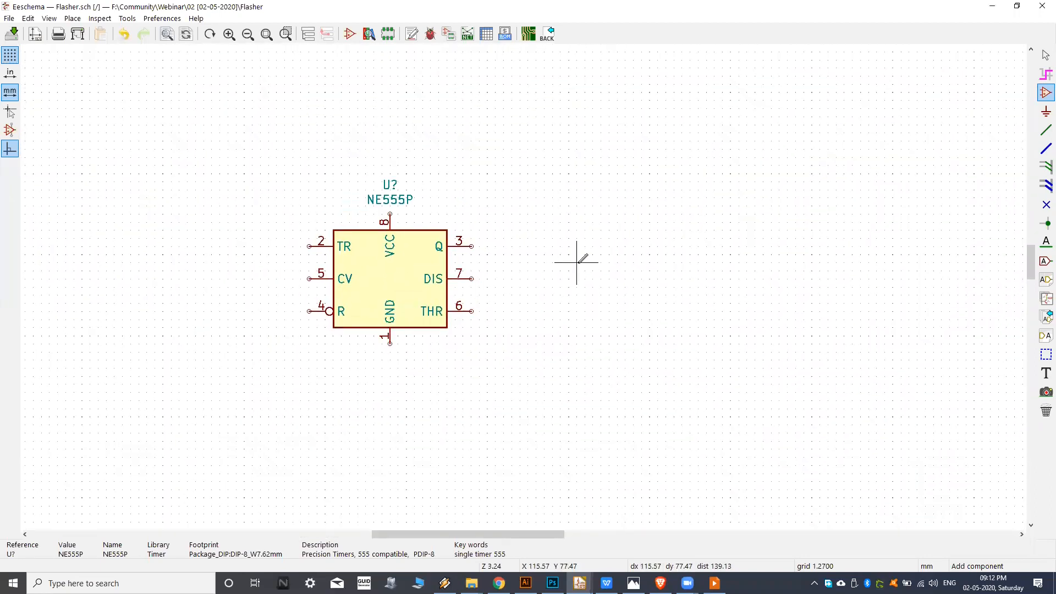
Start placing another symbol beside the timer and check the needed parts in the reference image kicad-schematic-circuit.png in Photos, returning to Eeschema.
scroll(577, 262, "down", 1)
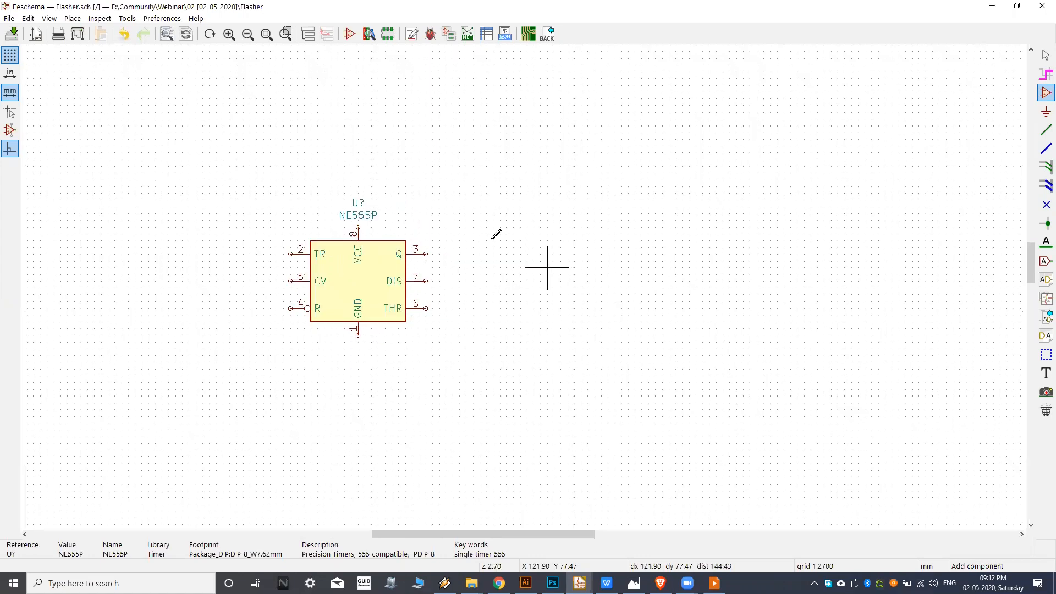
left_click(574, 253)
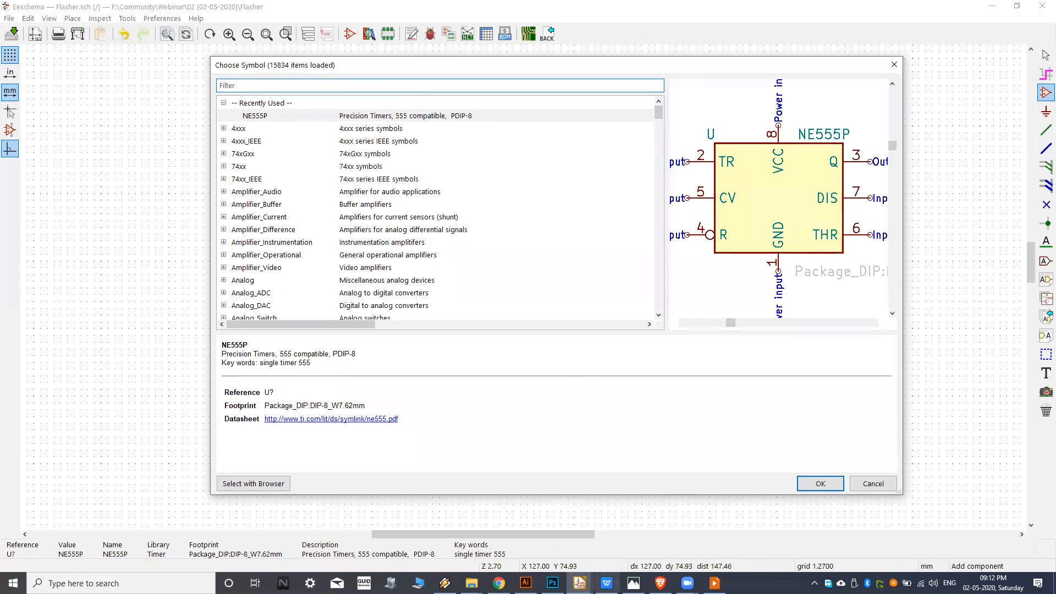
left_click(634, 583)
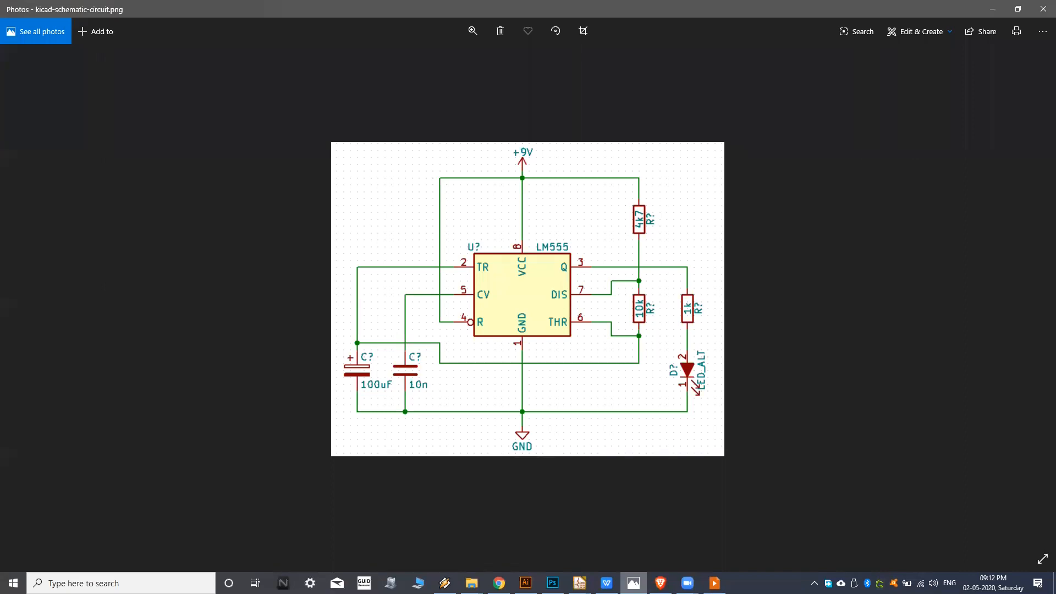
scroll(451, 419, "up", 1)
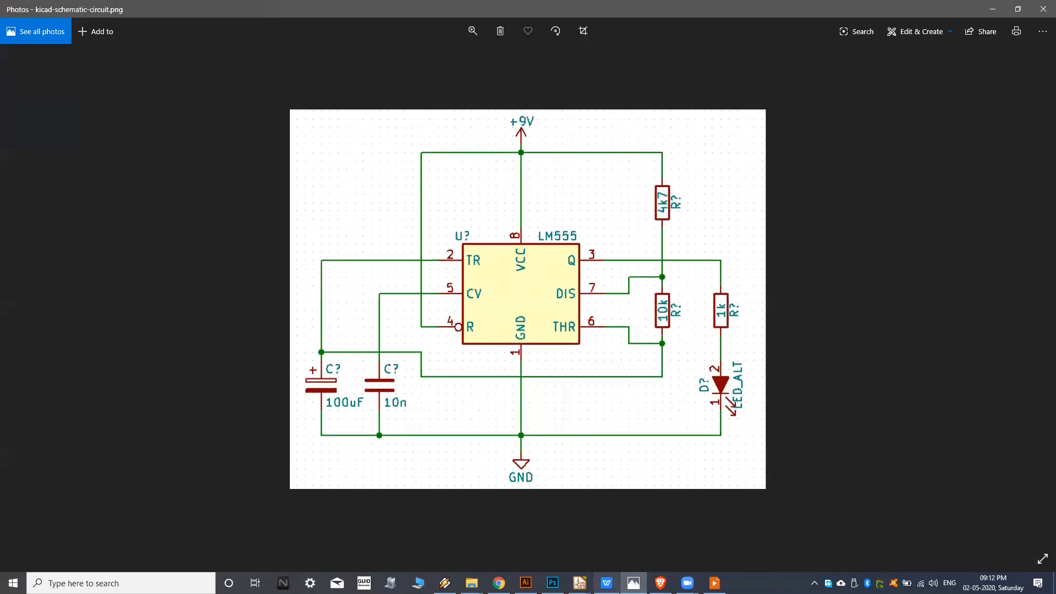
mouse_move(580, 584)
left_click(641, 531)
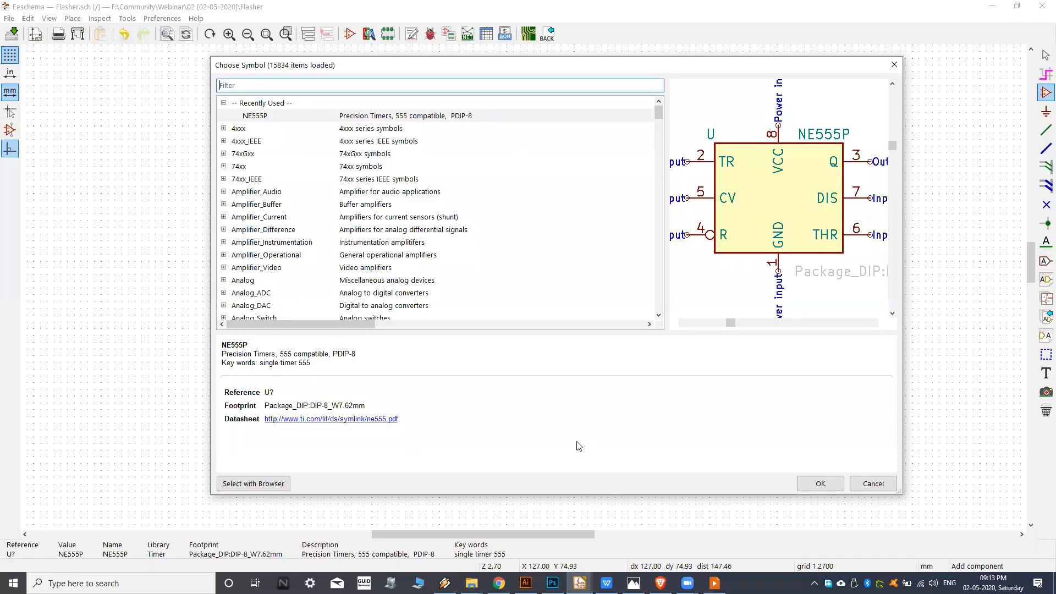
Filter the symbols by capa, compare C with CP, and place the unpolarized capacitor C just right of the timer.
left_click(326, 90)
type("c")
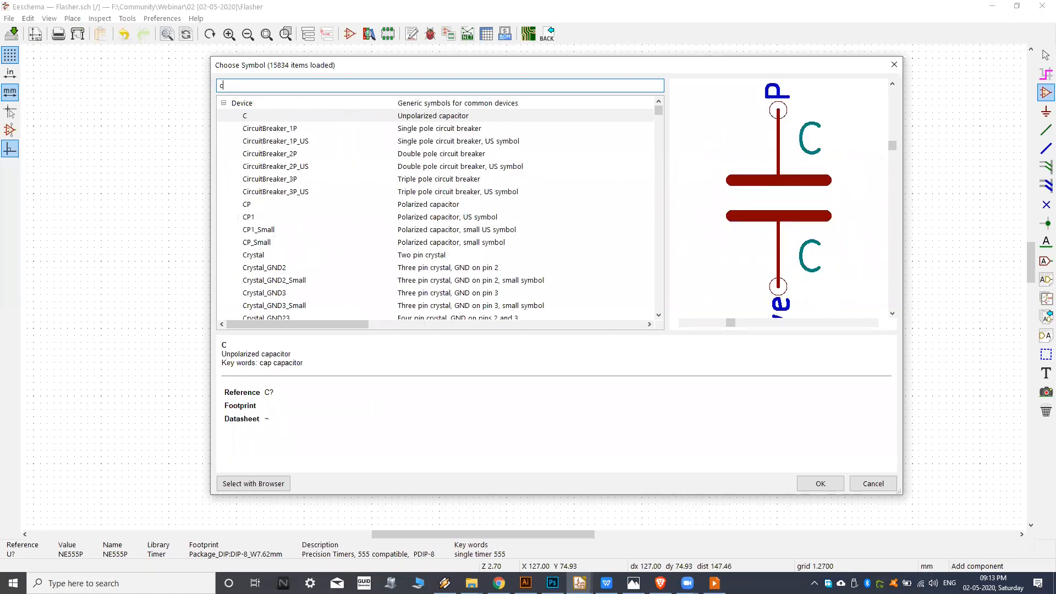
type("apa")
left_click(310, 167)
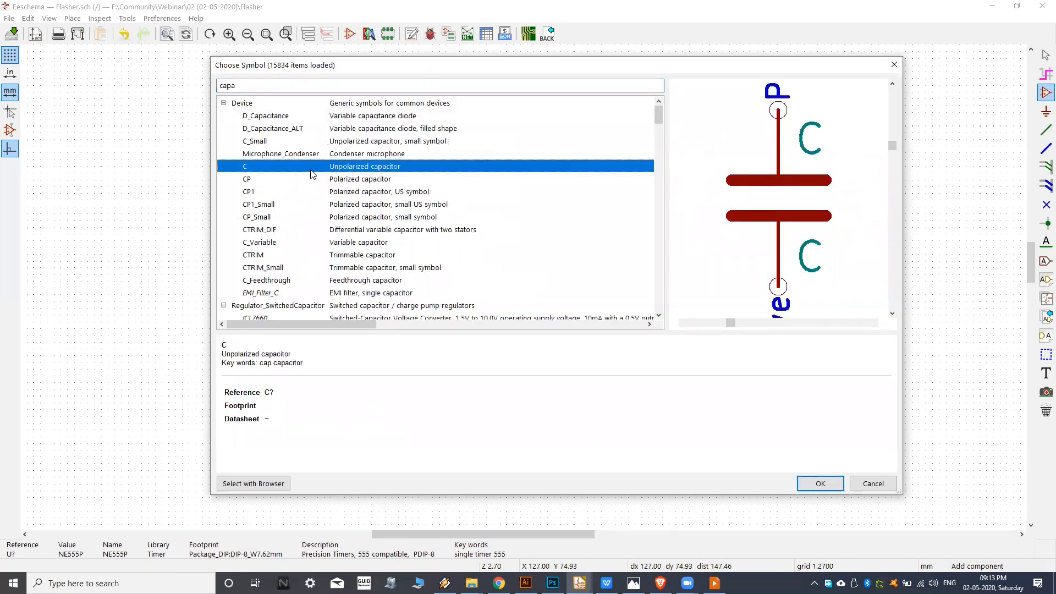
left_click(312, 184)
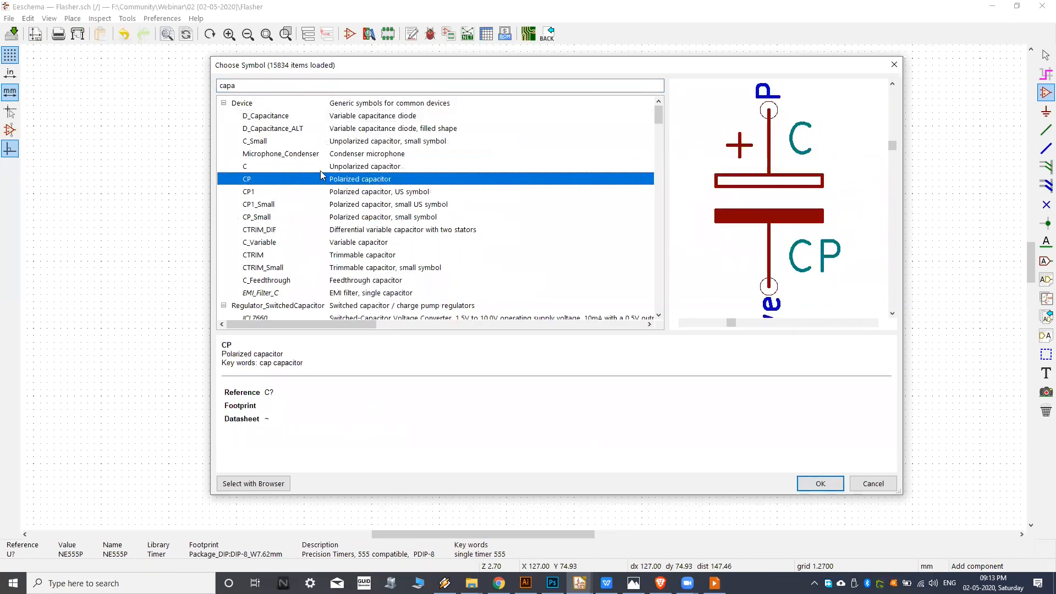
left_click(322, 172)
left_click(301, 184)
left_click(321, 171)
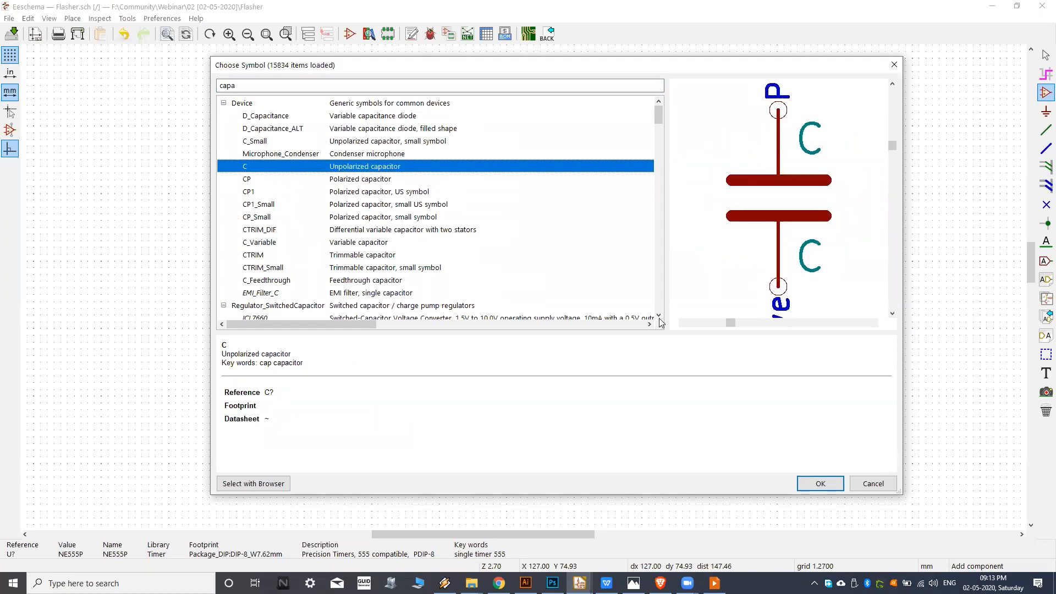
left_click(810, 487)
left_click(507, 261)
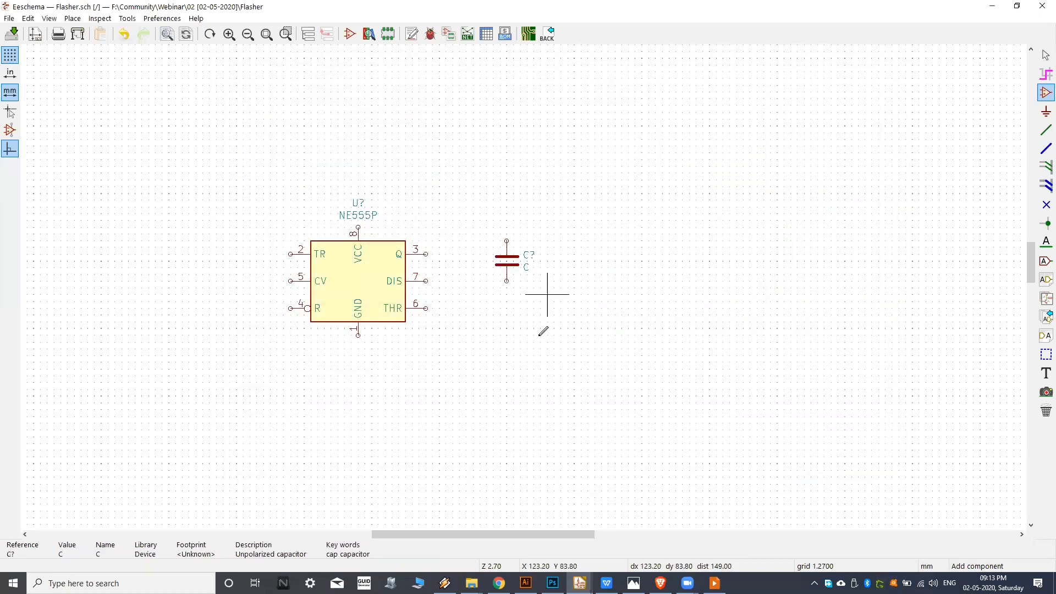
Filter the symbols by capa and compare the previews of the polarized capacitor CP and the unpolarized capacitor C.
left_click(577, 358)
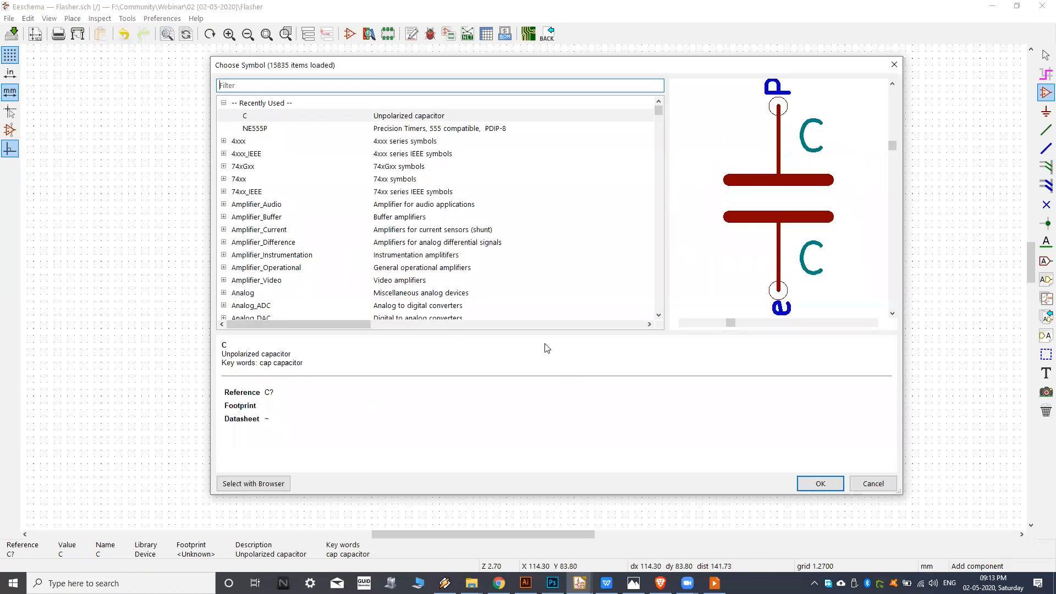
type("capa")
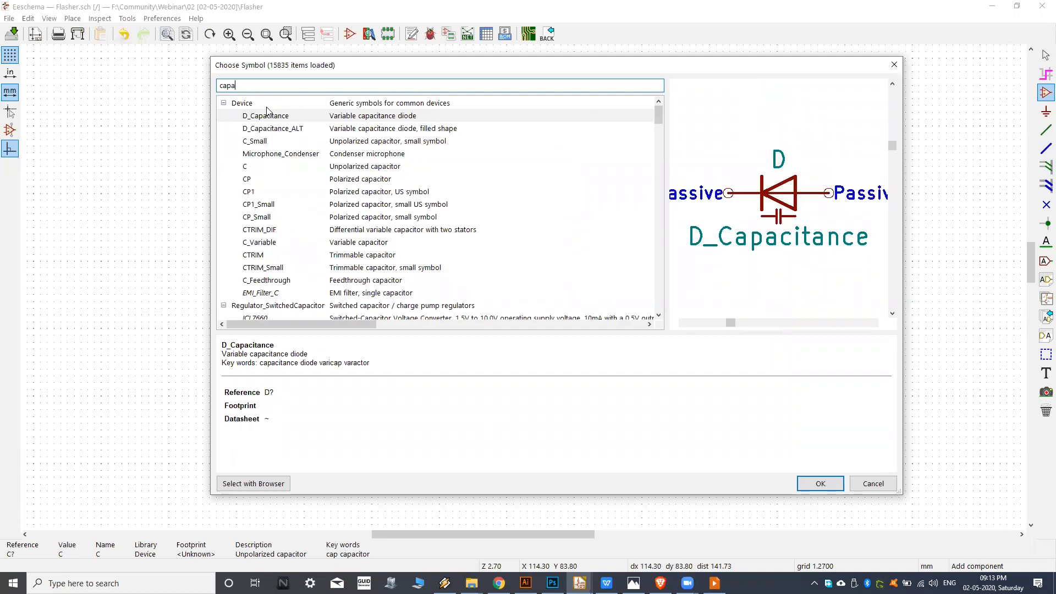
left_click(278, 181)
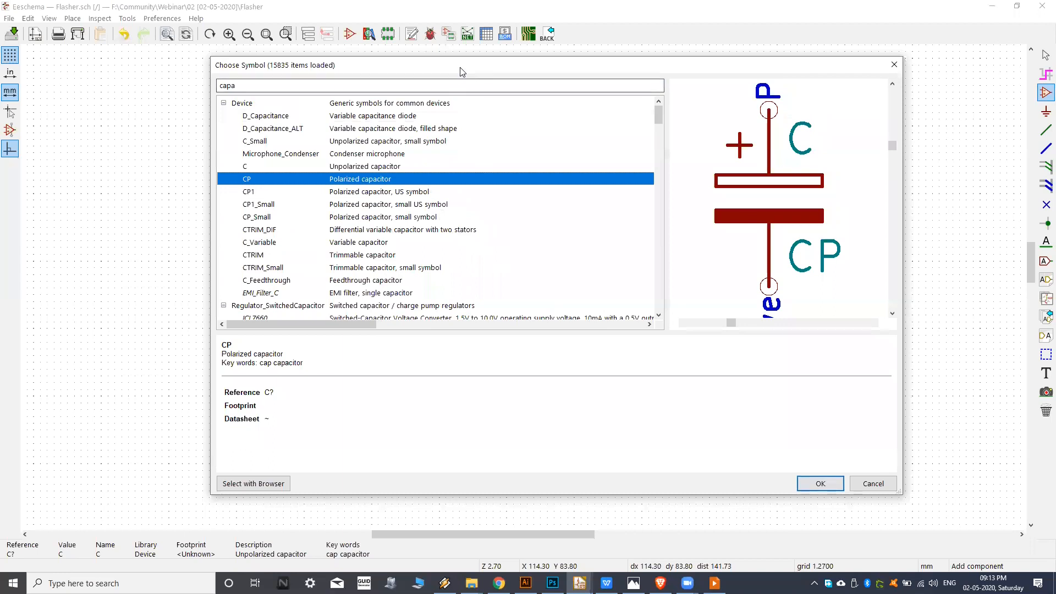
left_click_drag(462, 72, 439, 79)
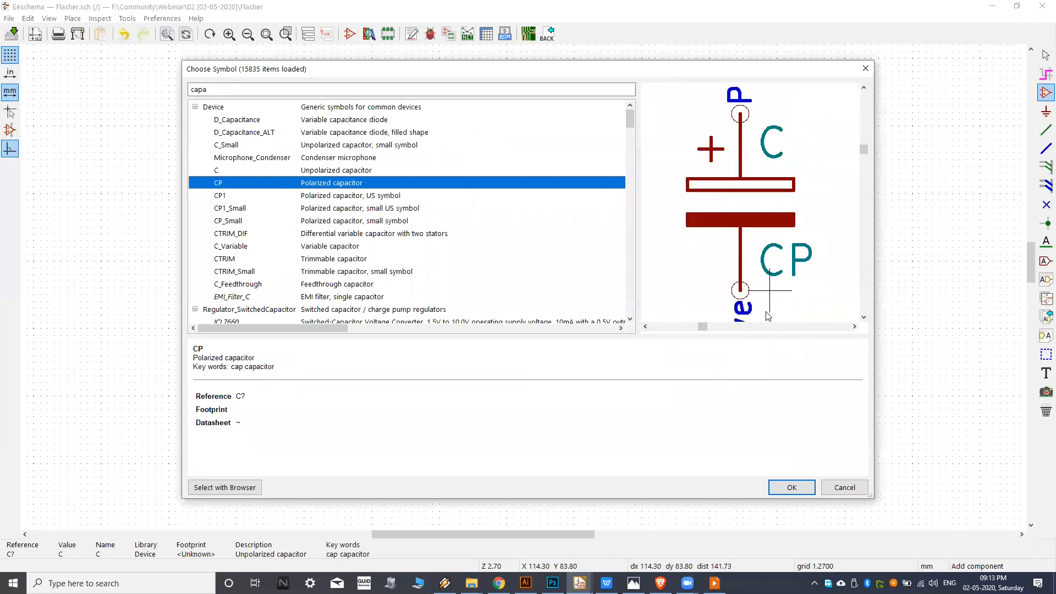
middle_click_drag(733, 268, 739, 262)
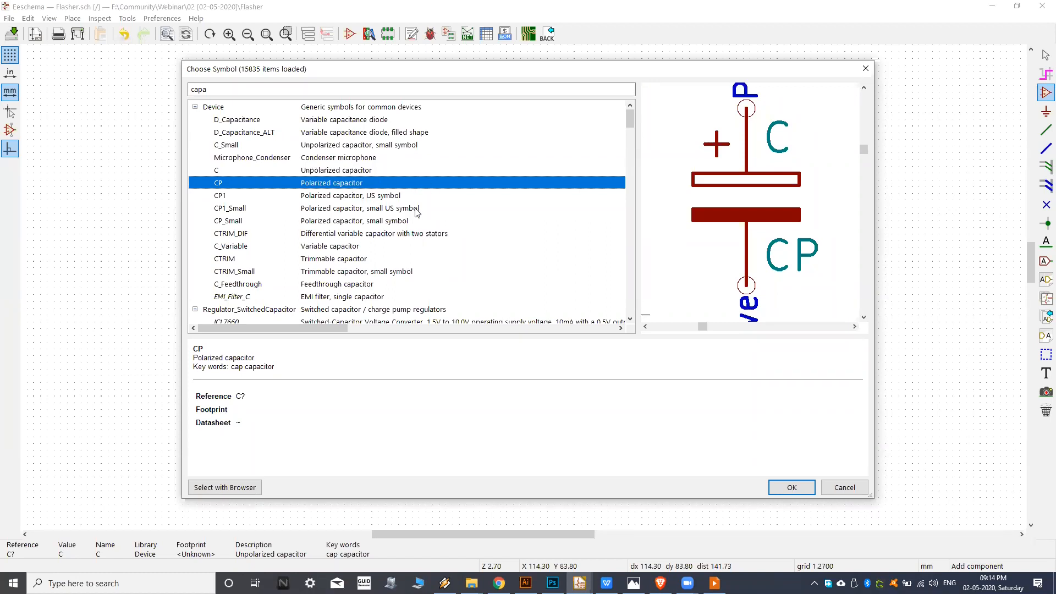
left_click(294, 172)
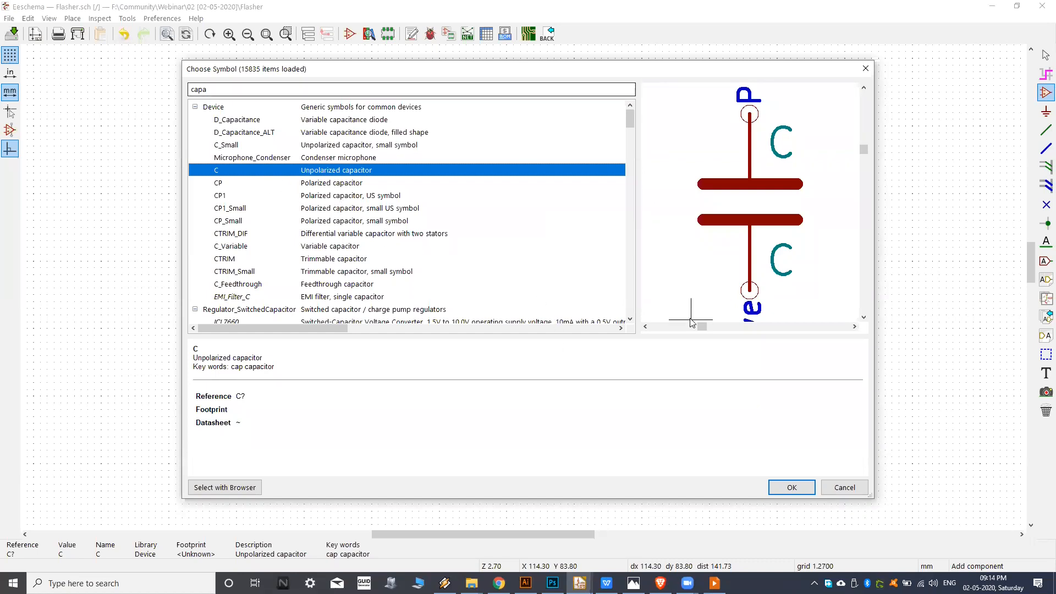
left_click(791, 488)
left_click(506, 260)
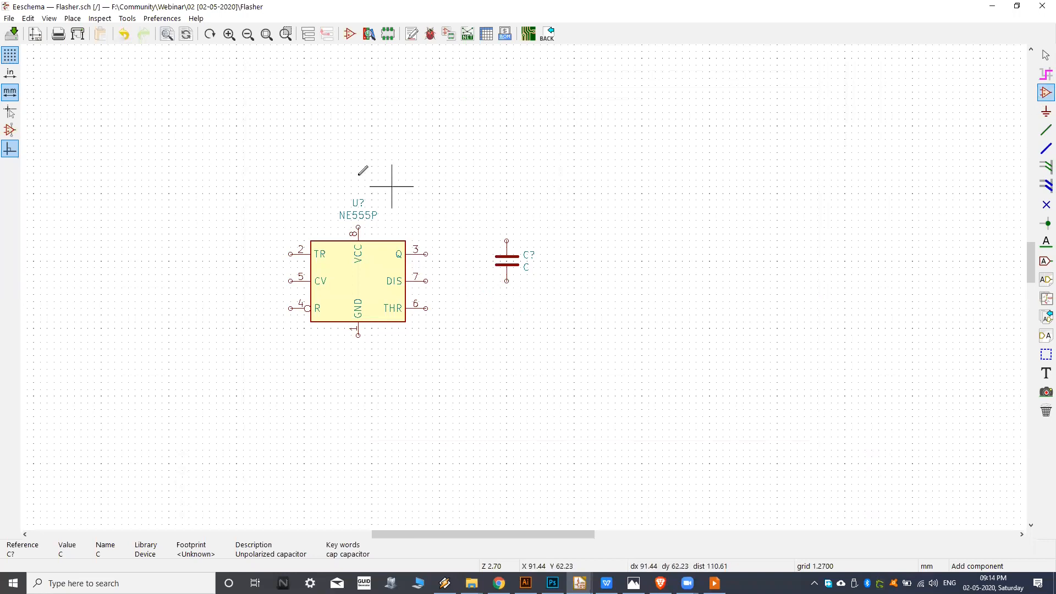
Filter the symbols by capa and place the polarized capacitor CP directly below the unpolarized capacitor.
left_click(353, 116)
type("capa")
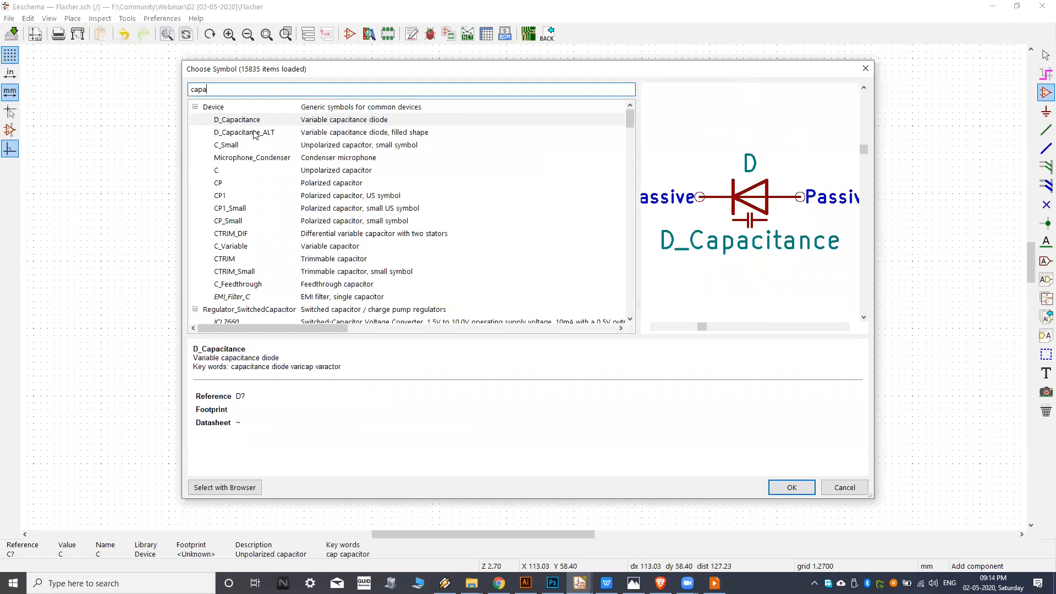
left_click(256, 188)
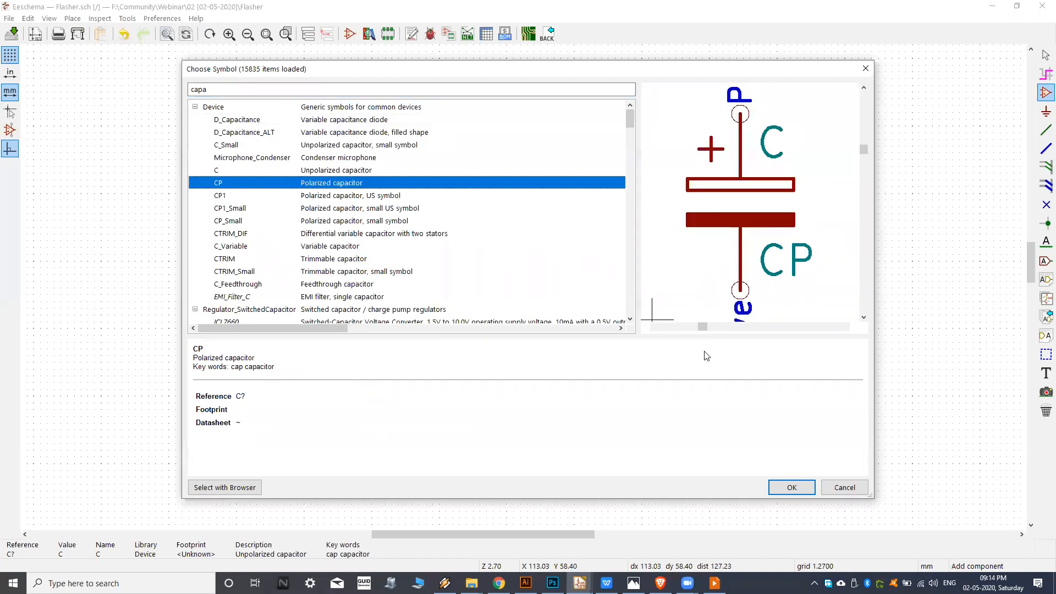
left_click(790, 488)
left_click(506, 314)
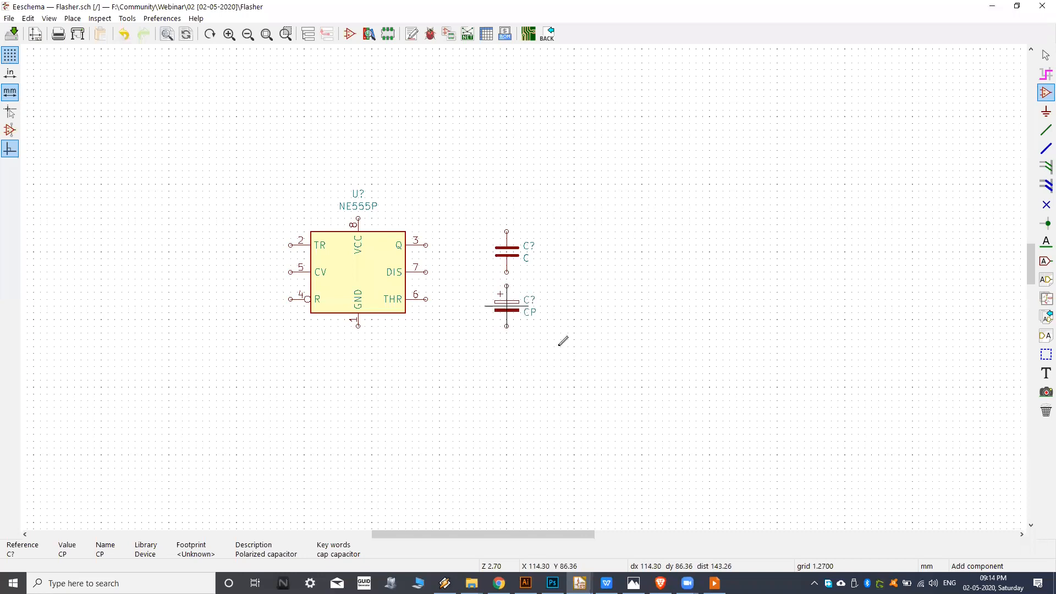
Filter the symbols by resi and compare the previews of the resistor, trim-potentiometer and thermistor variants.
scroll(498, 308, "up", 3)
middle_click_drag(504, 254, 526, 279)
middle_click_drag(455, 259, 495, 276)
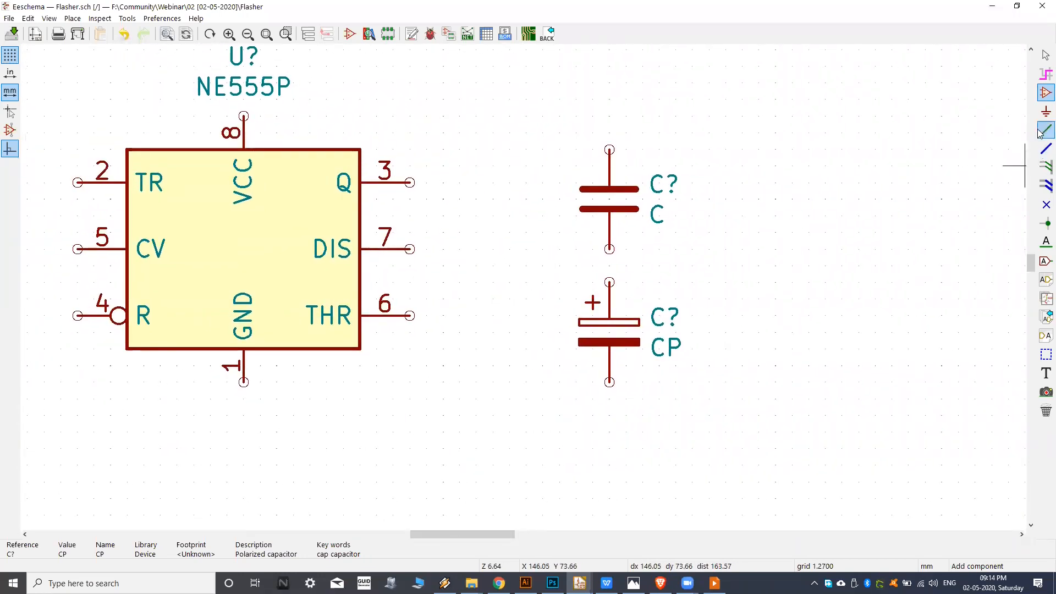
left_click(726, 148)
type("resi")
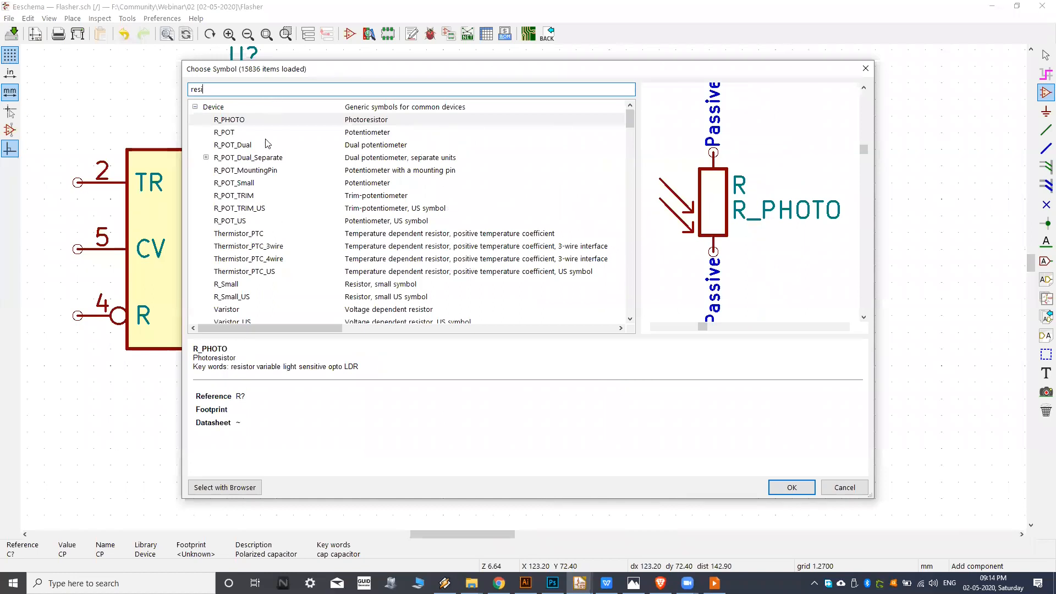
scroll(278, 165, "down", 2)
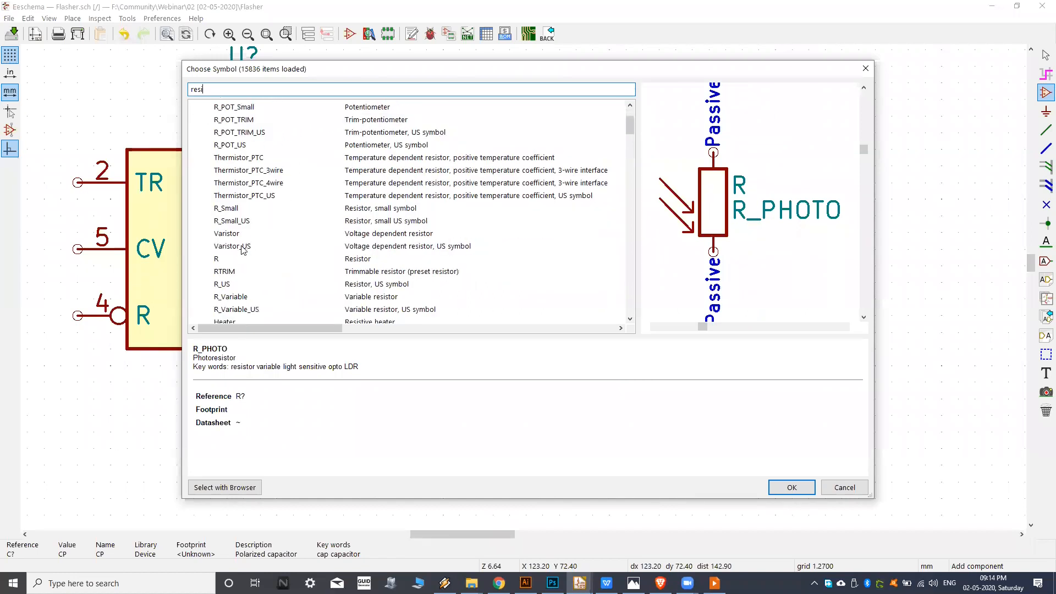
left_click(250, 260)
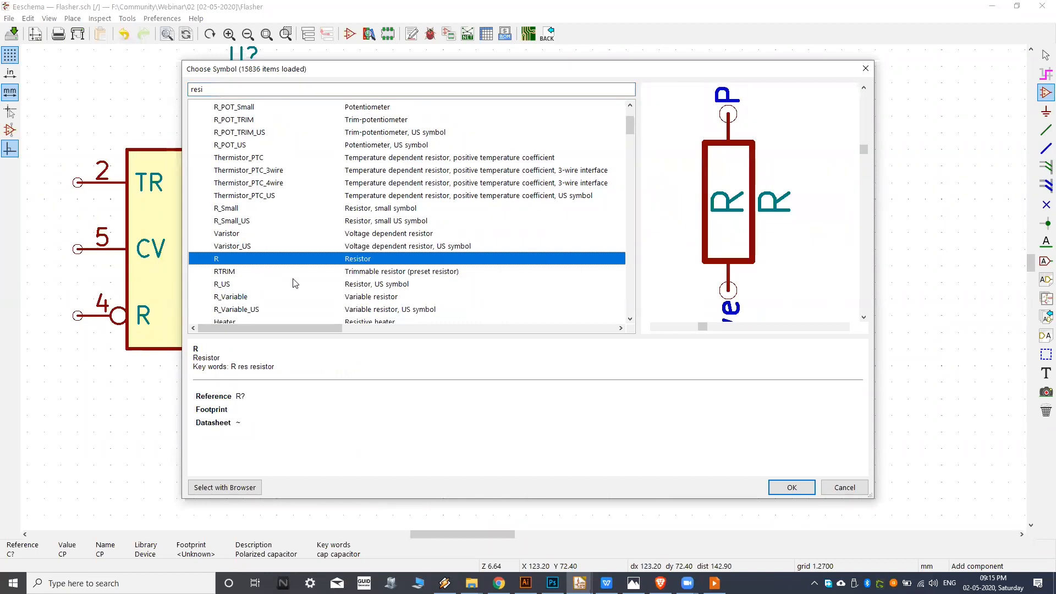
left_click(254, 220)
left_click(257, 171)
left_click(254, 144)
left_click(267, 132)
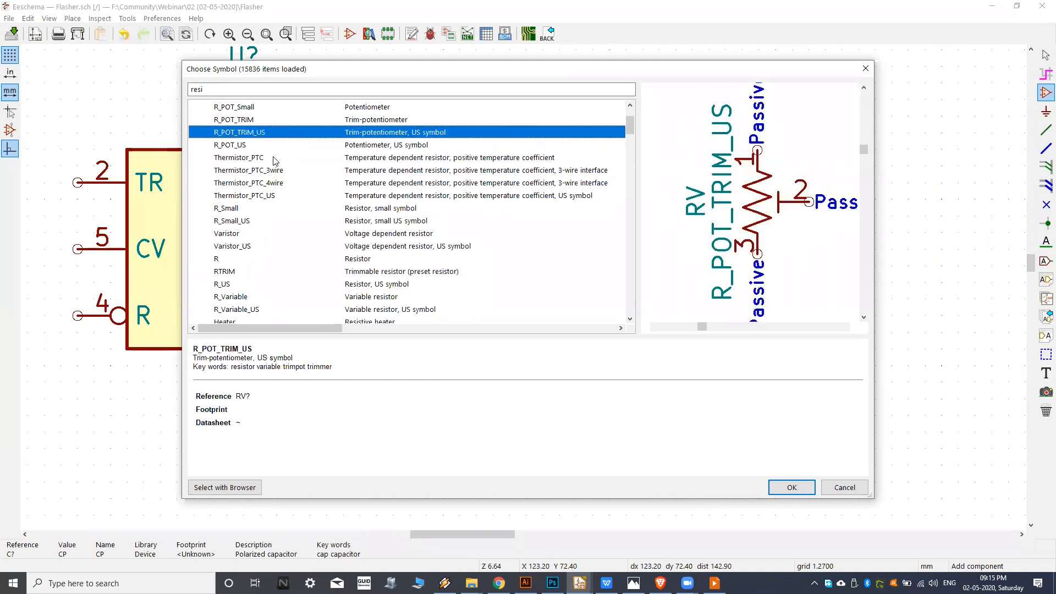
left_click(324, 183)
scroll(276, 207, "down", 1)
scroll(254, 288, "down", 1)
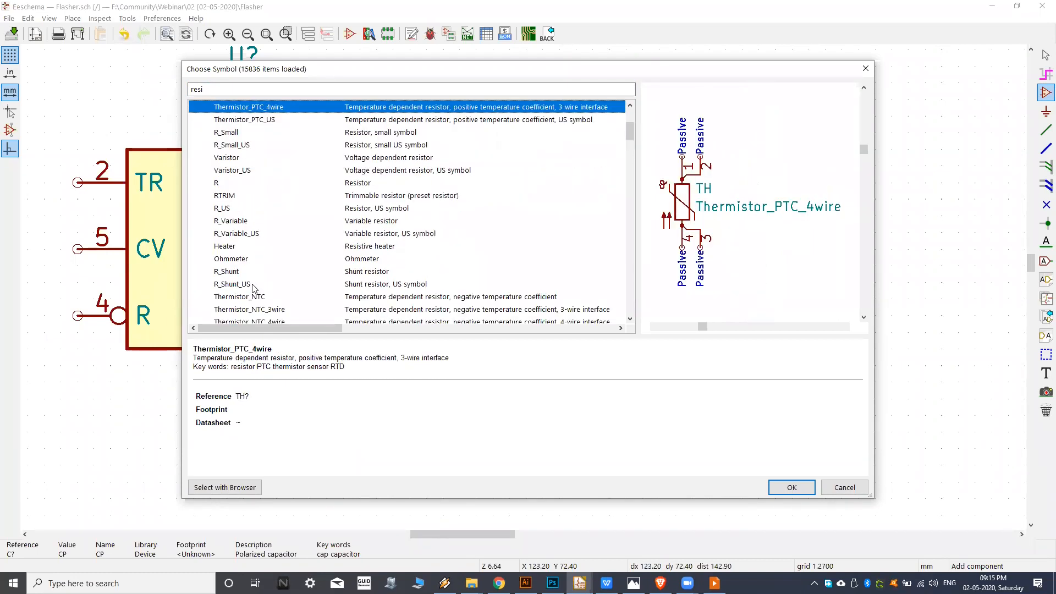
scroll(253, 276, "up", 1)
Choose the plain resistor symbol R and place it above the unpolarized capacitor.
left_click(254, 223)
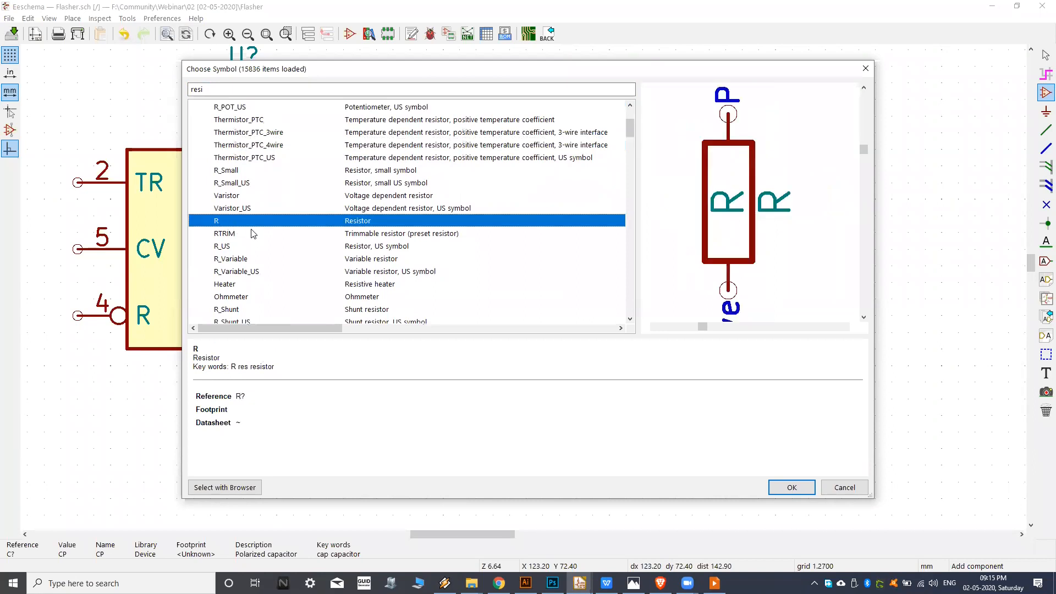
scroll(254, 230, "up", 3)
scroll(253, 228, "down", 4)
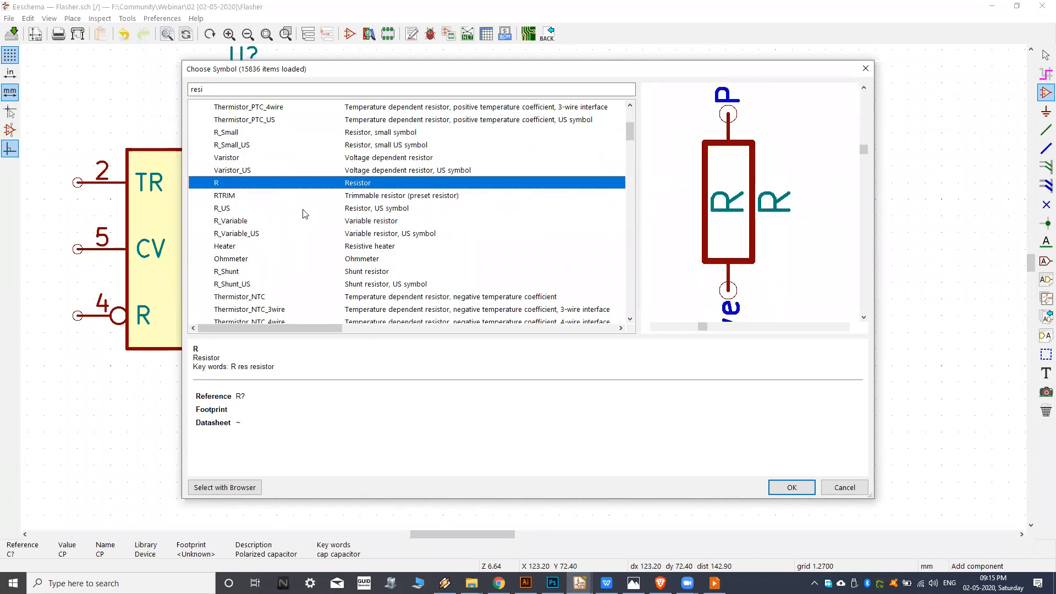
left_click(791, 487)
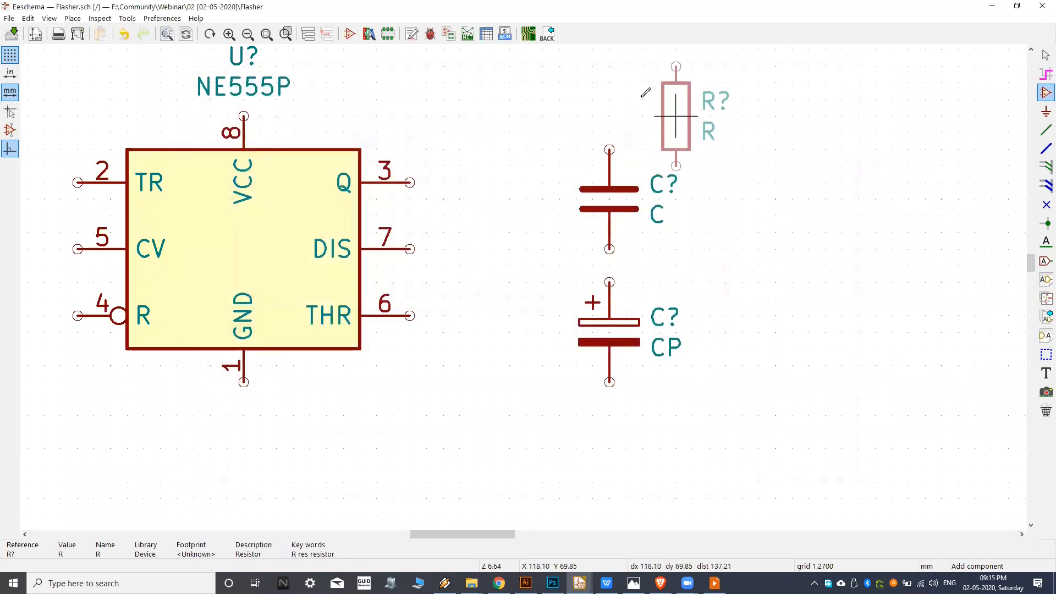
scroll(656, 227, "down", 1)
middle_click_drag(567, 225, 559, 366)
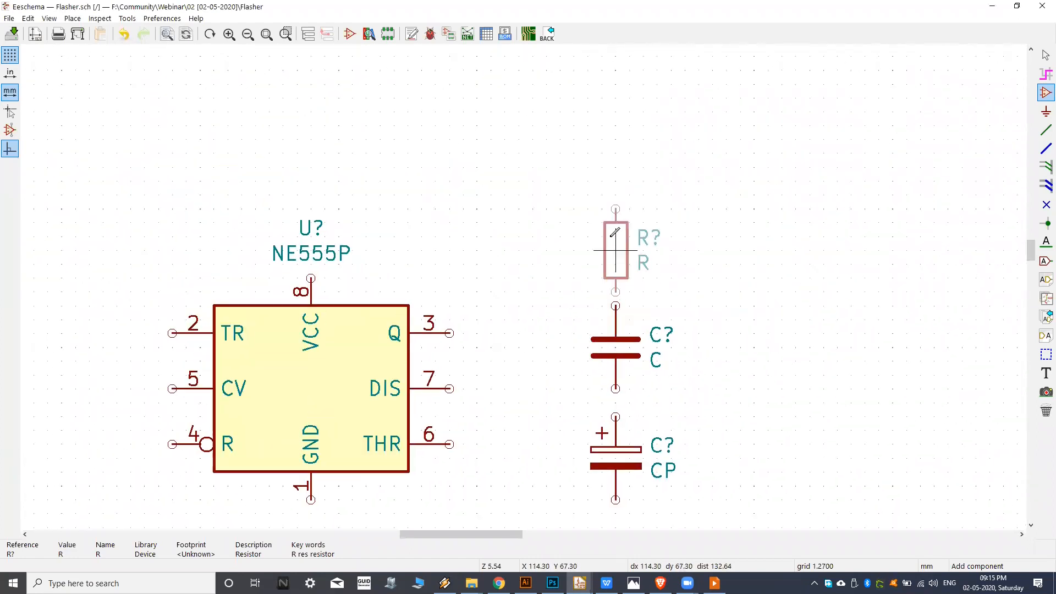
left_click(605, 237)
Check the remaining parts in the reference image kicad-schematic-circuit.png in Photos, then return to Eeschema.
middle_click_drag(731, 207, 669, 175)
scroll(494, 343, "down", 1)
middle_click_drag(480, 304, 532, 280)
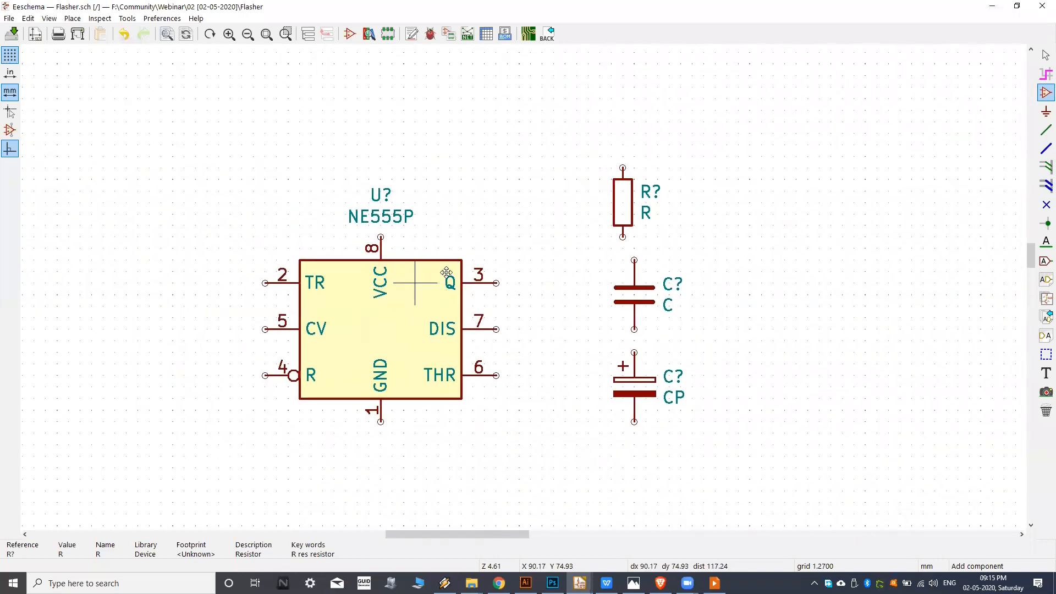
middle_click_drag(417, 281, 463, 266)
left_click(634, 583)
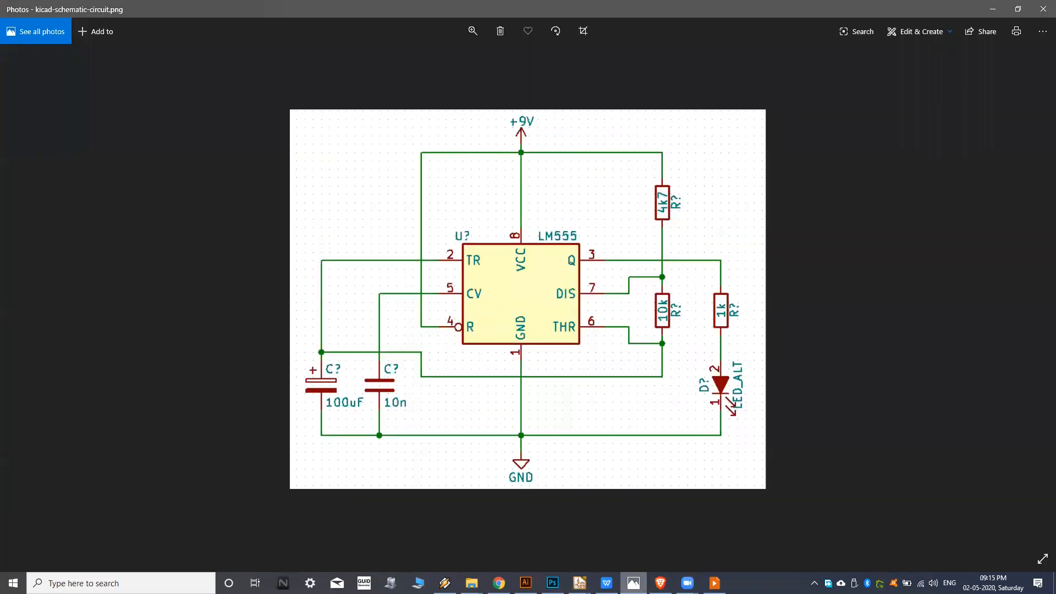
left_click(634, 583)
Filter the symbols by led and compare the previews of the single, RGB and dual LED variants.
left_click(387, 117)
type("l")
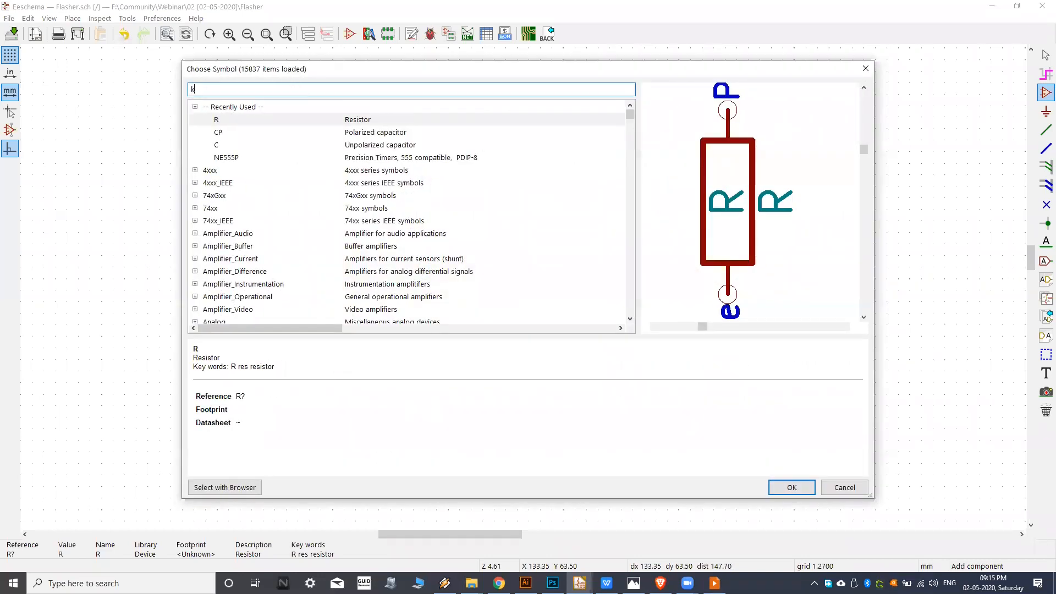
type("ed")
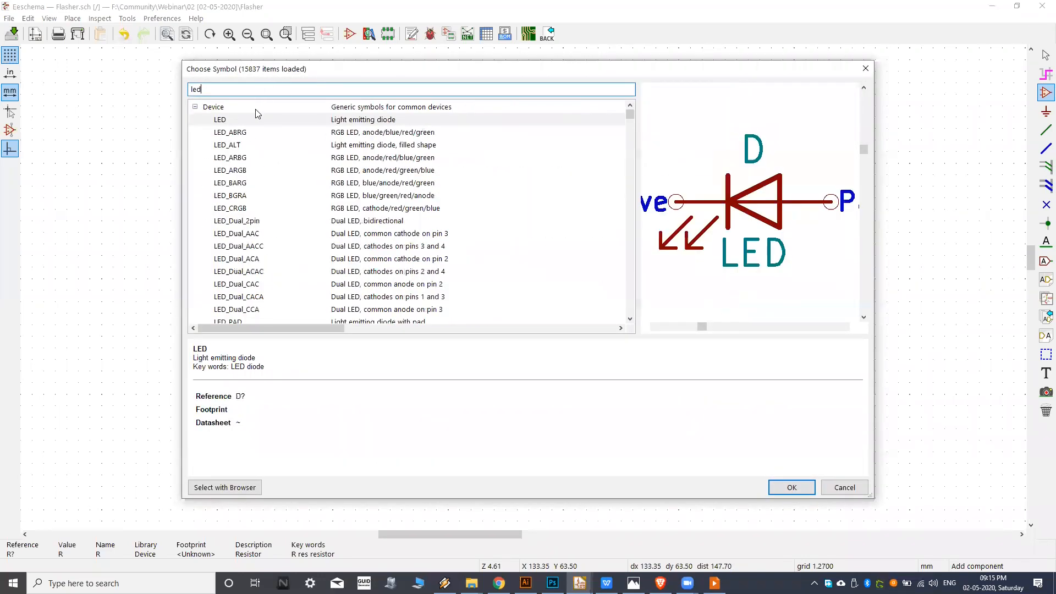
left_click(253, 115)
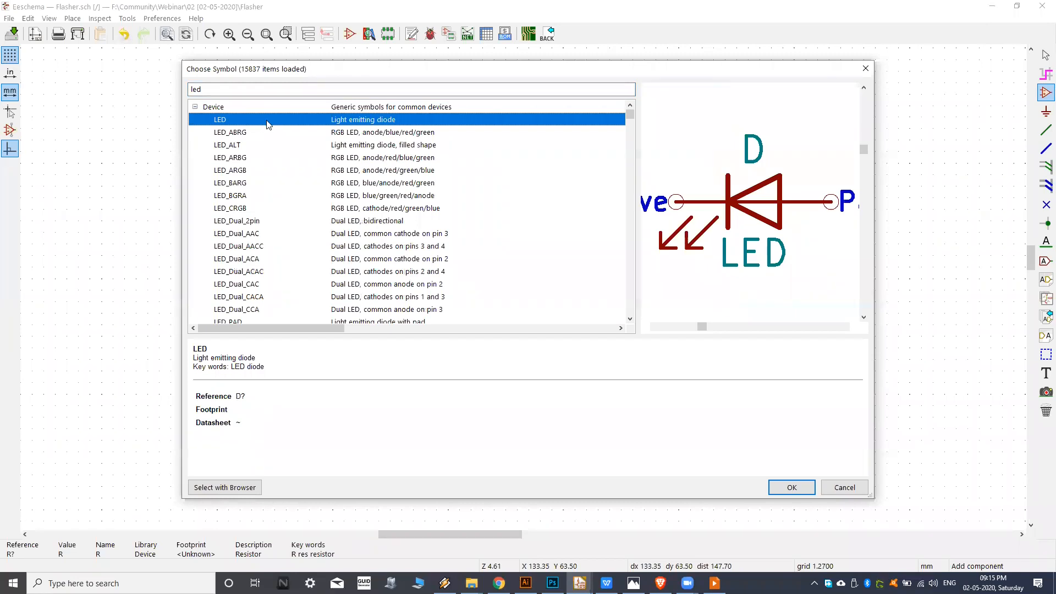
left_click(272, 146)
left_click(272, 170)
left_click(259, 198)
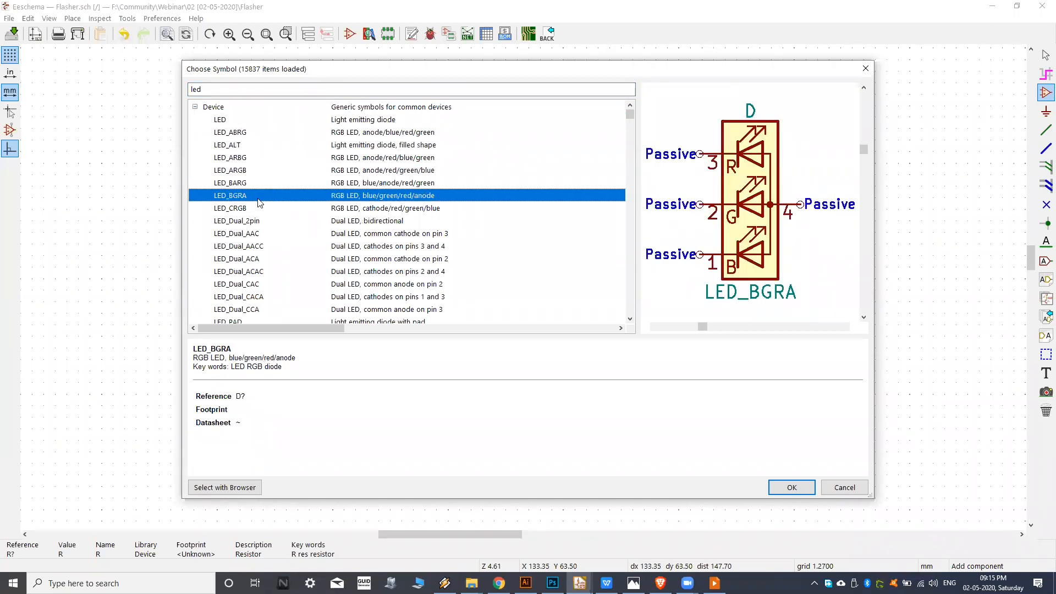
scroll(289, 216, "down", 2)
left_click(279, 208)
left_click(303, 183)
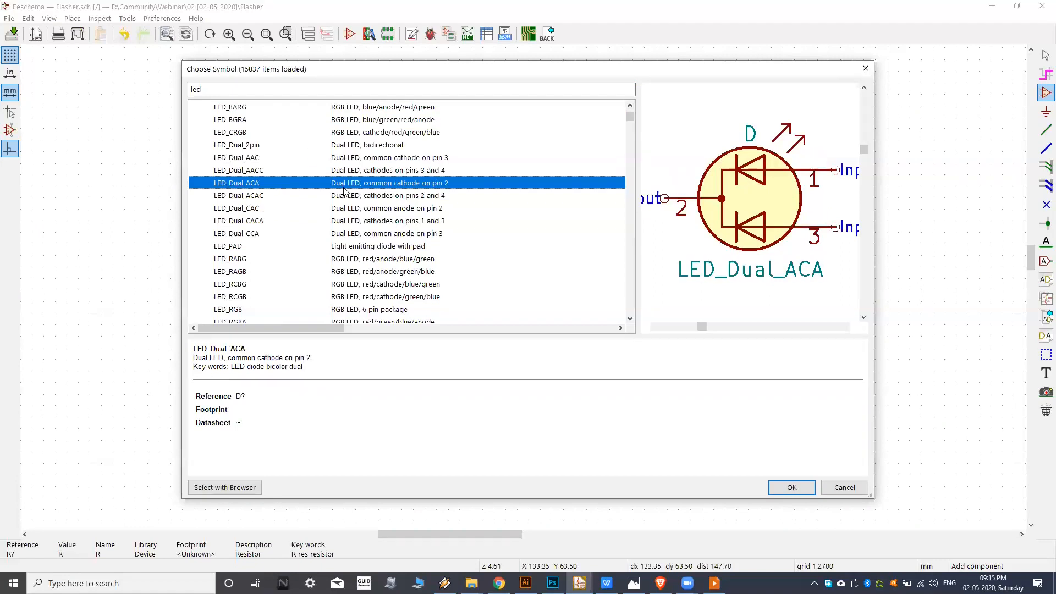
Choose the plain LED symbol and place it below the polarized capacitor.
scroll(260, 128, "up", 2)
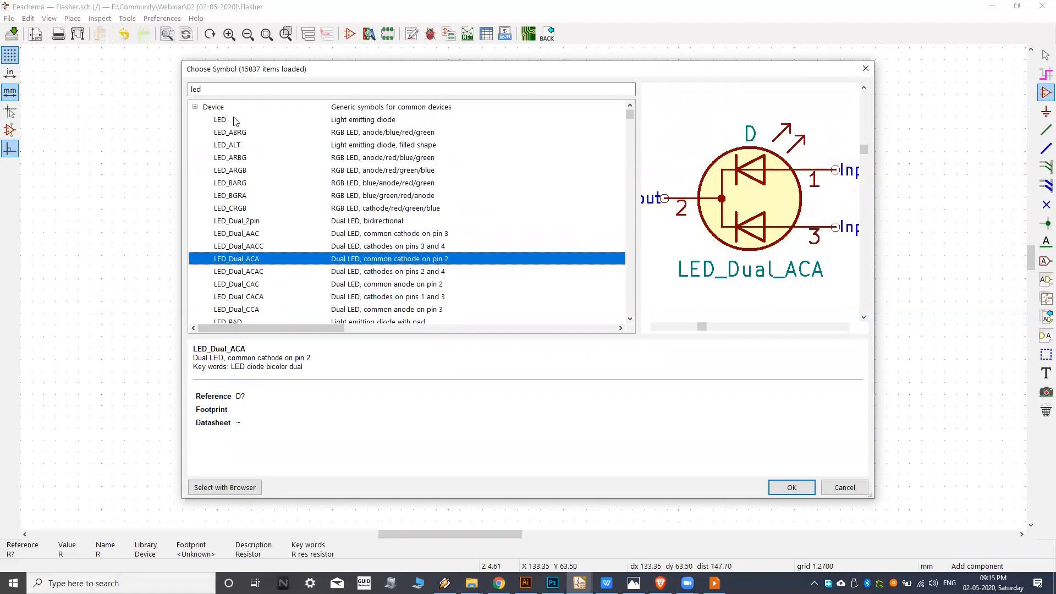
left_click(235, 120)
left_click(791, 488)
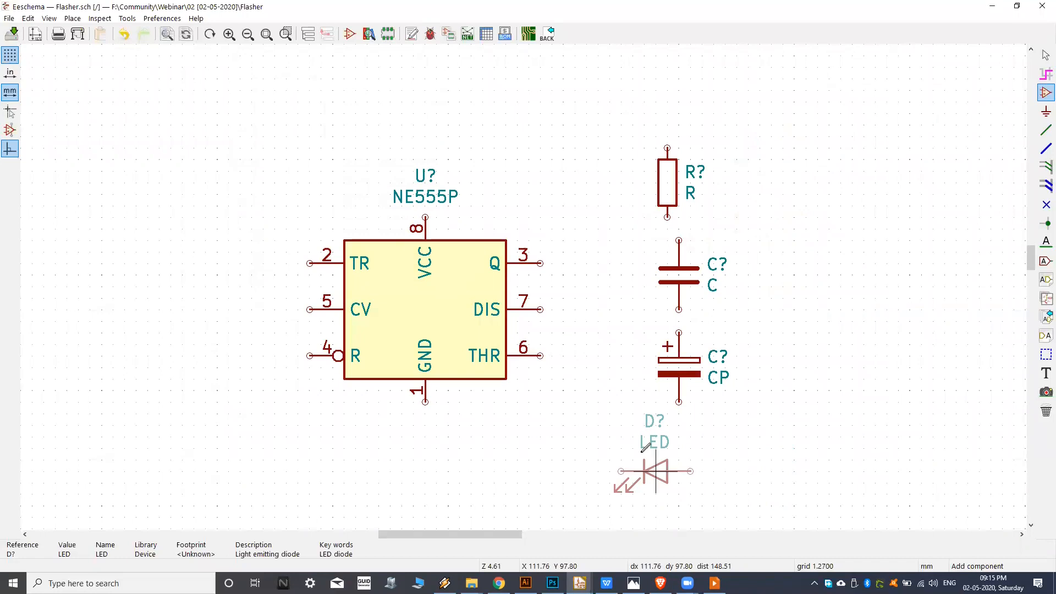
left_click(602, 372)
Check the power connections in the reference image kicad-schematic-circuit.png in Photos, then return to Eeschema.
scroll(774, 439, "down", 1)
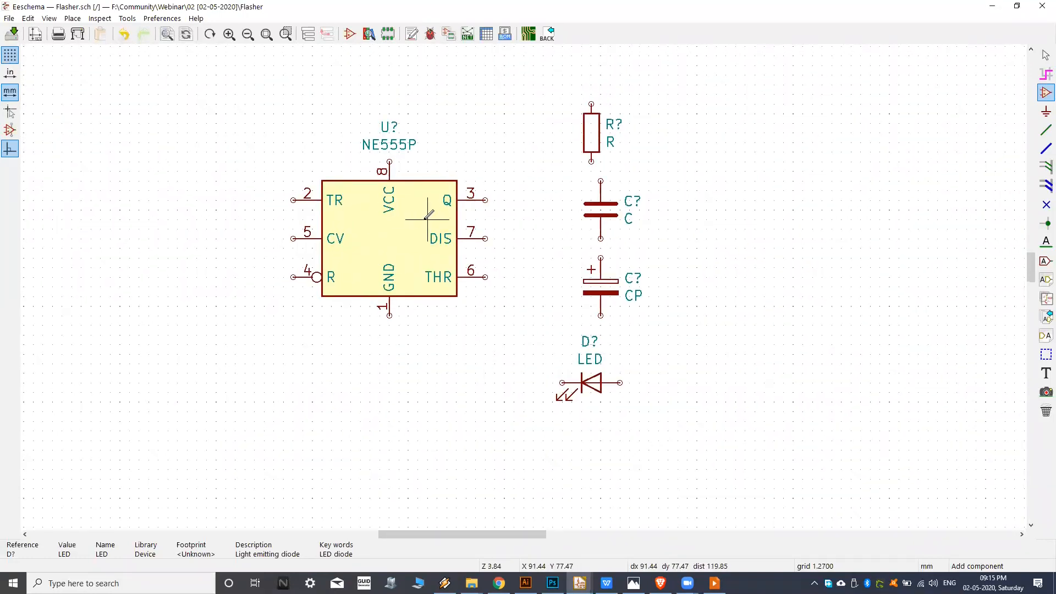
middle_click_drag(427, 220, 442, 235)
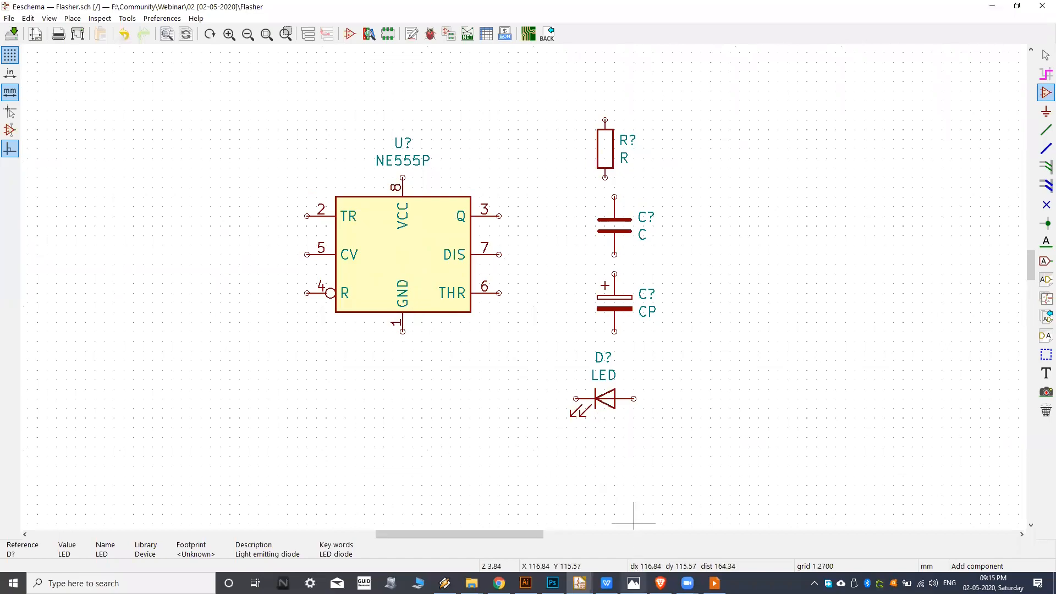
left_click(634, 583)
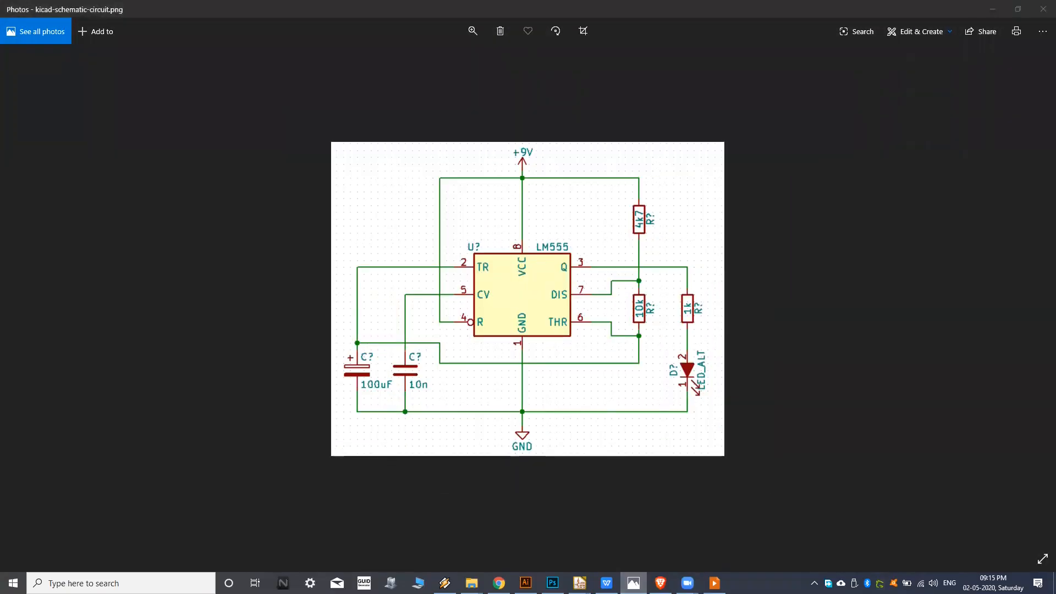
scroll(567, 400, "up", 4)
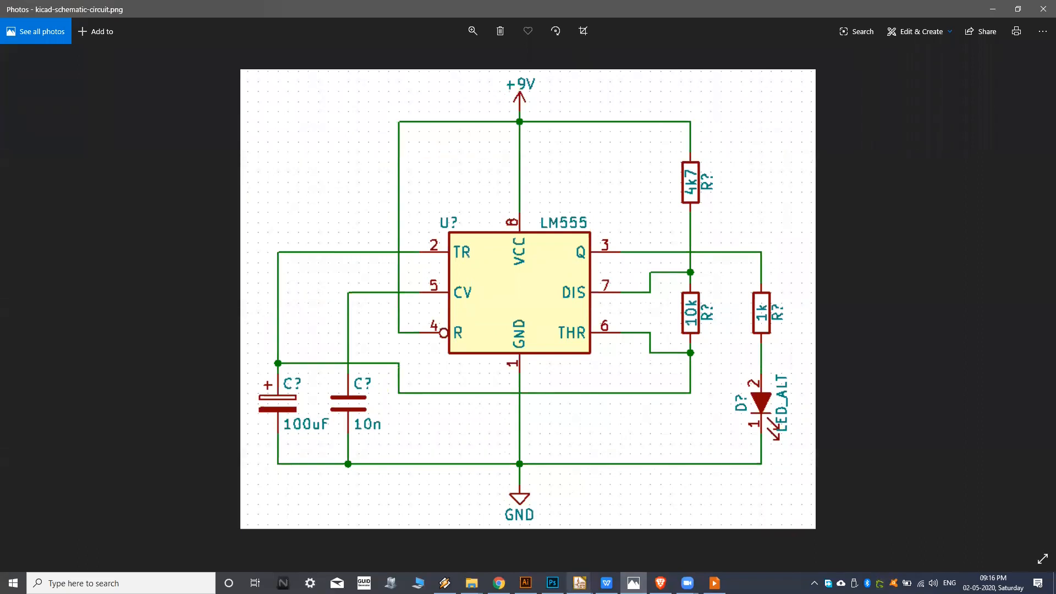
left_click(579, 584)
left_click(648, 543)
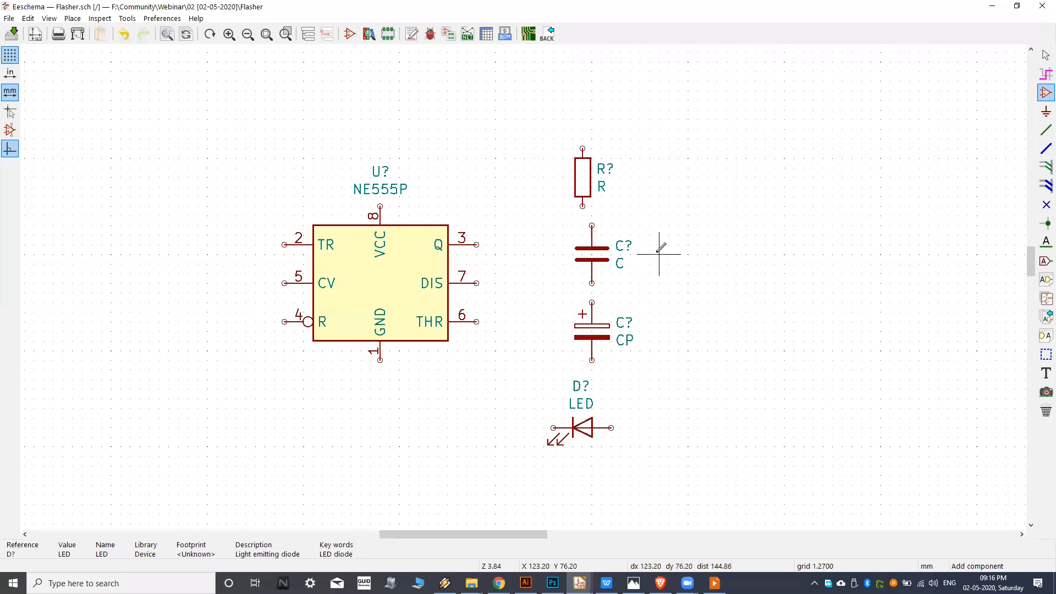
Choose the +9V symbol from the power library and place it as a power port above the area between the timer and the resistor.
left_click(1045, 112)
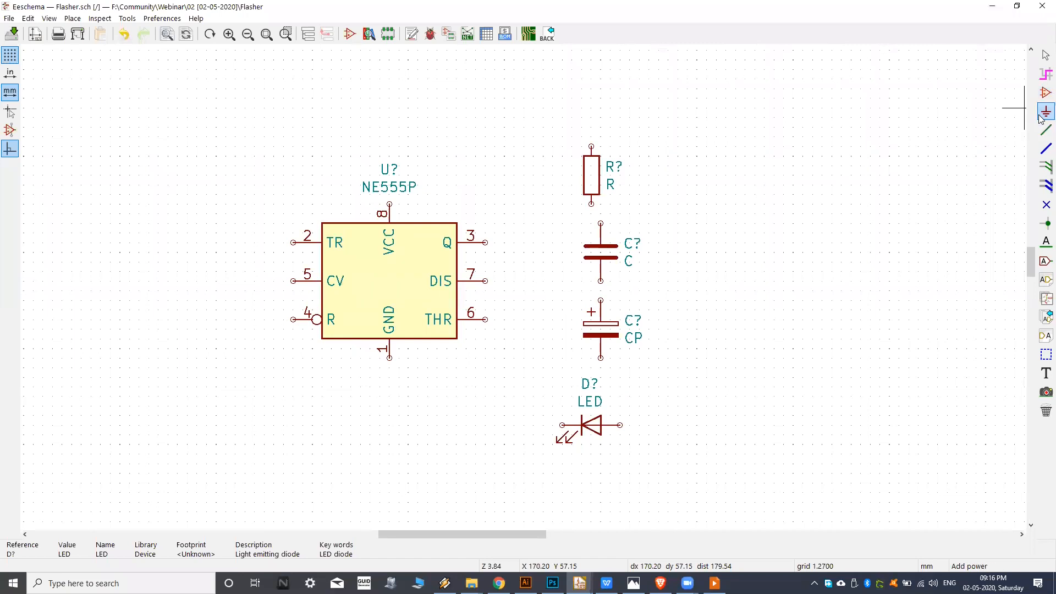
left_click(377, 195)
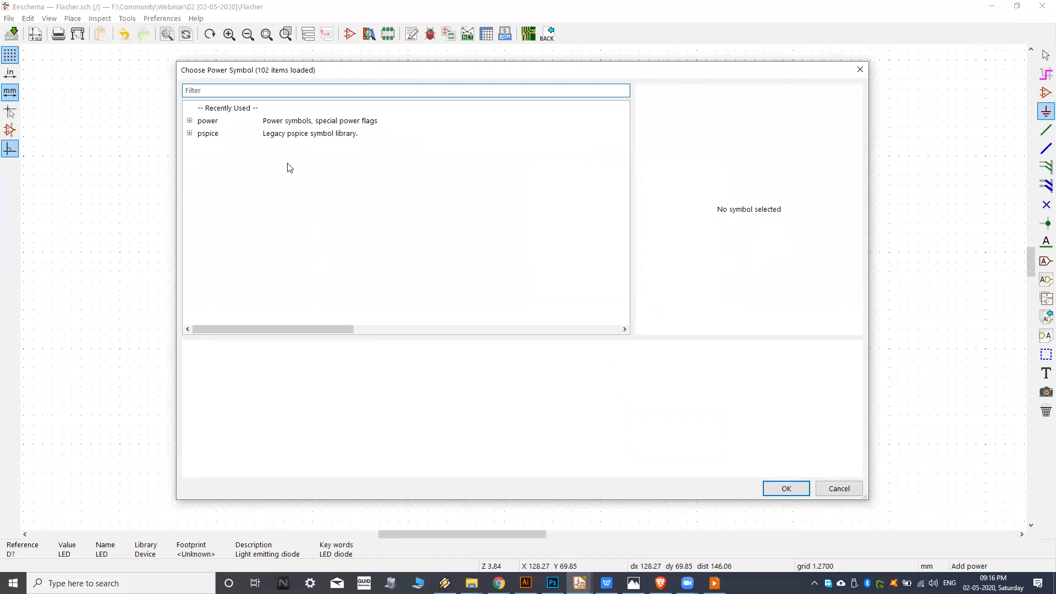
left_click(190, 121)
scroll(259, 175, "down", 9)
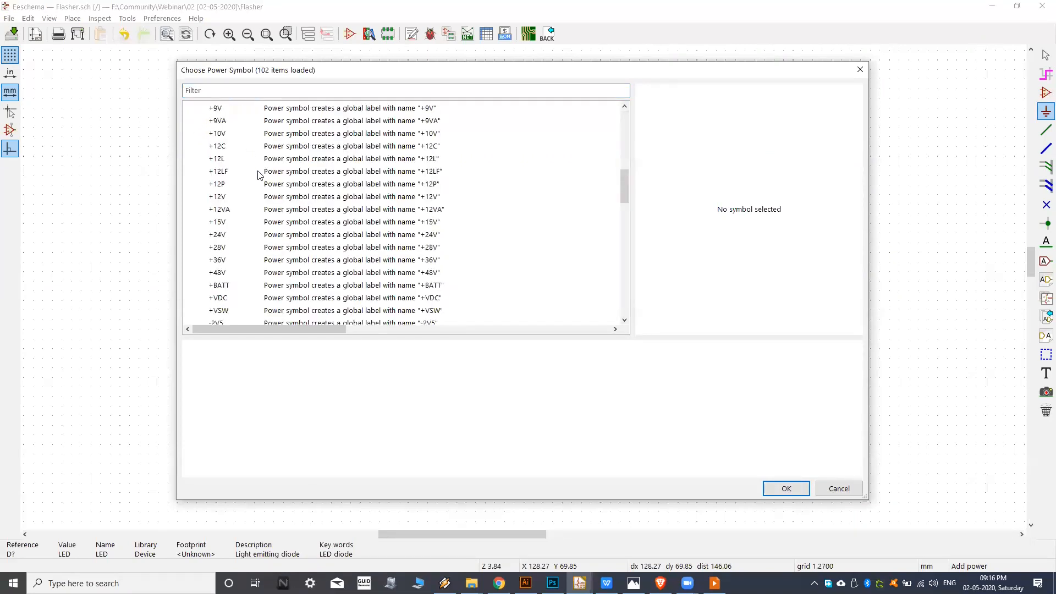
scroll(259, 175, "down", 5)
scroll(295, 187, "up", 2)
left_click(267, 209)
scroll(297, 220, "down", 1)
left_click(281, 209)
scroll(281, 208, "down", 5)
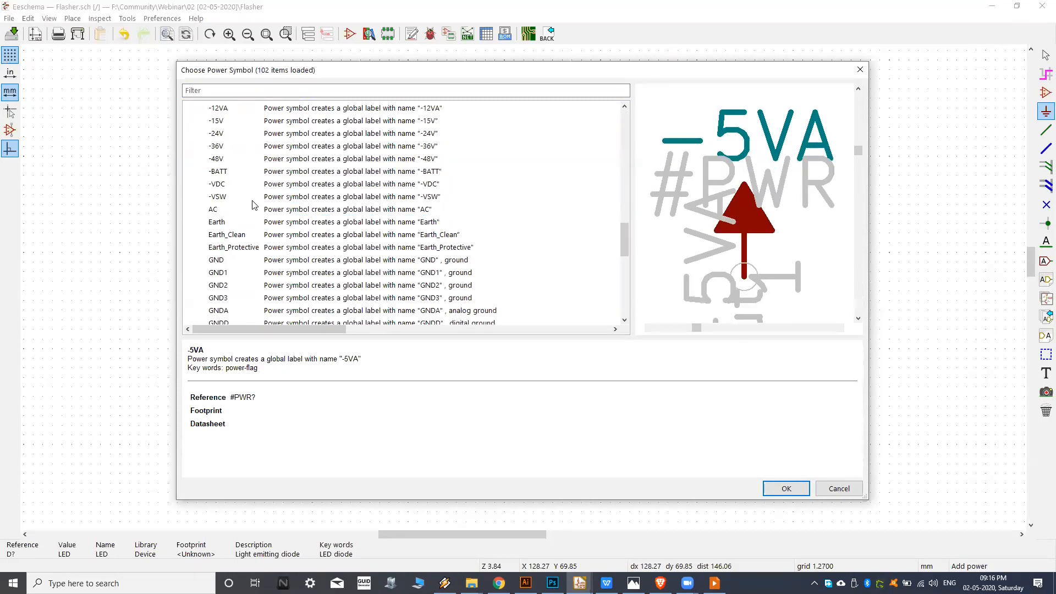
scroll(252, 190, "up", 8)
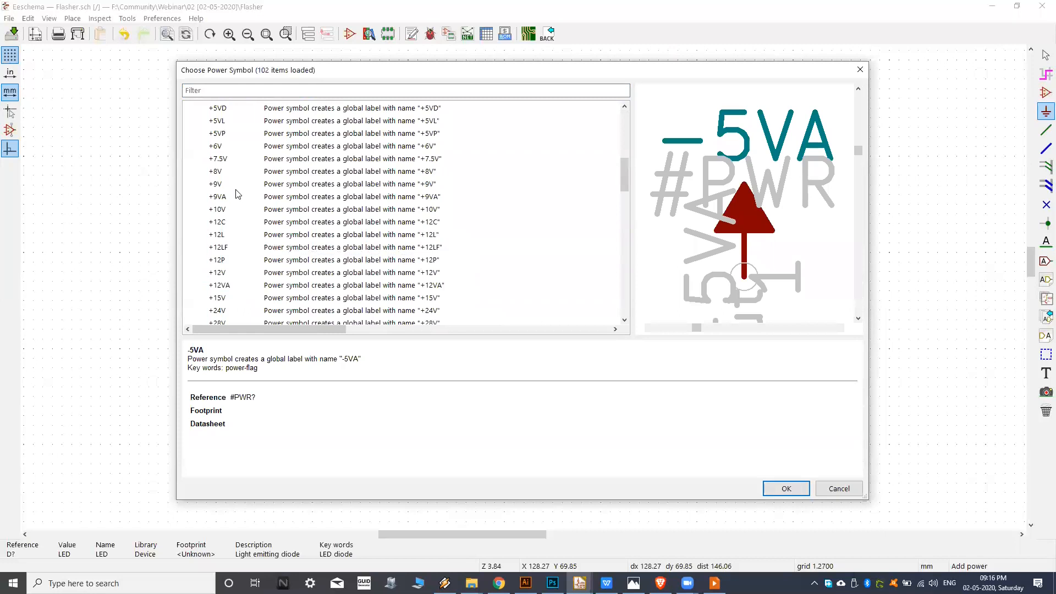
left_click(245, 185)
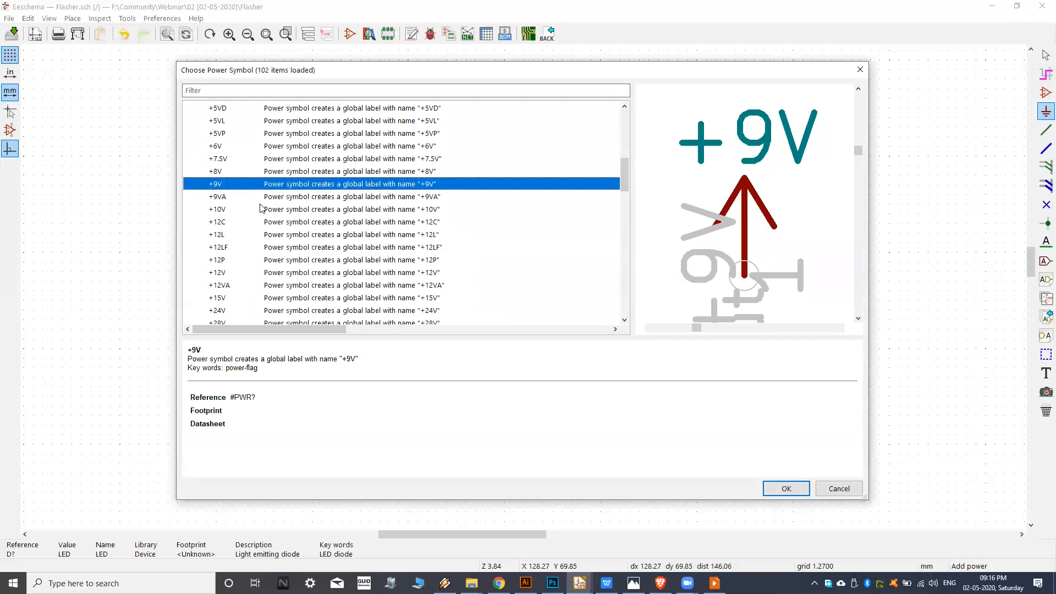
left_click(785, 488)
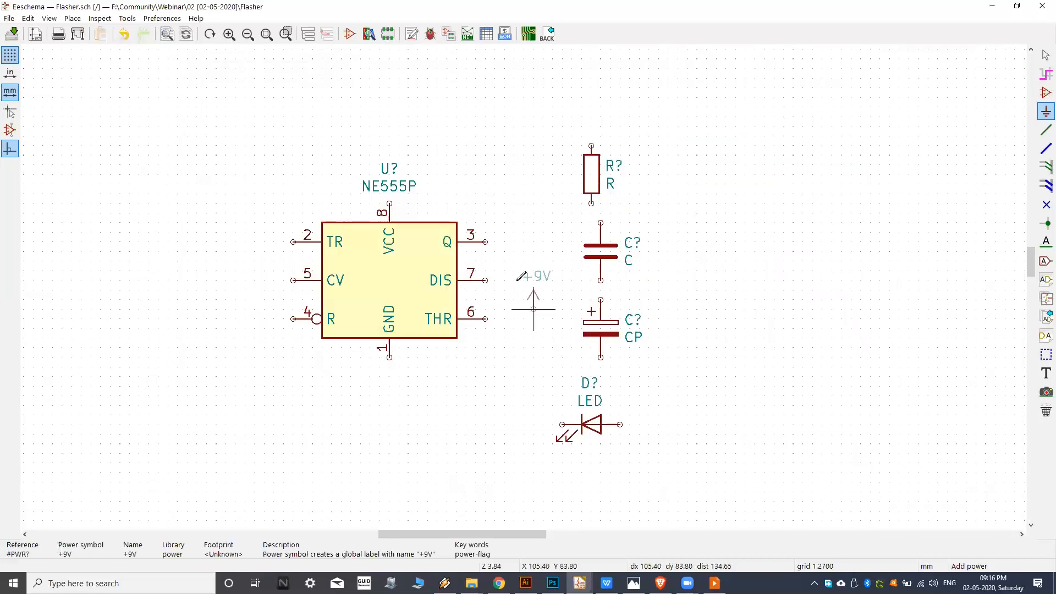
left_click(496, 126)
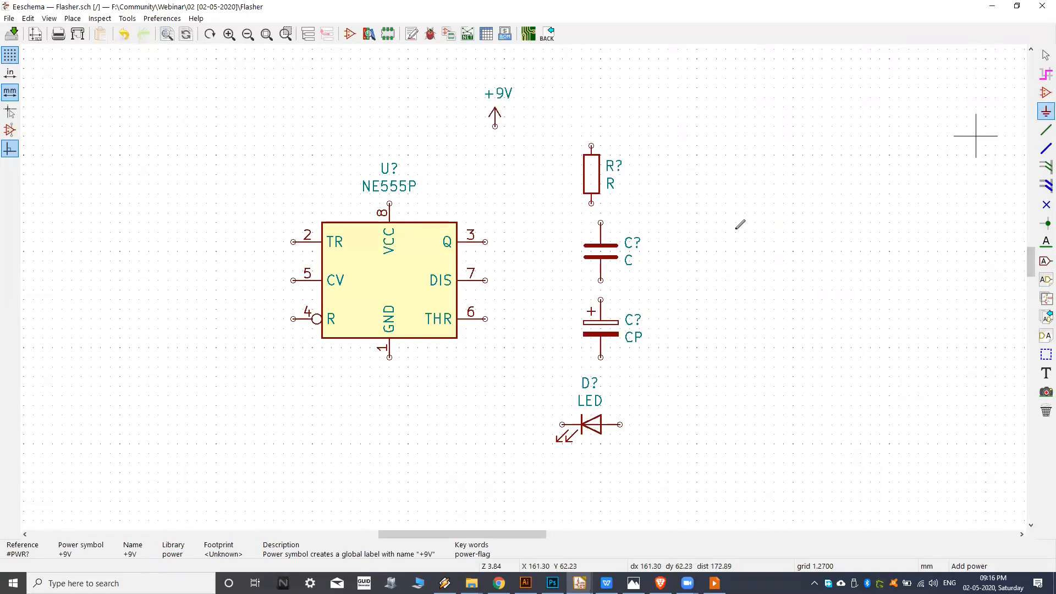
Filter the power symbols by gnd and compare the previews of GND1, GND2 and GND3.
left_click(707, 221)
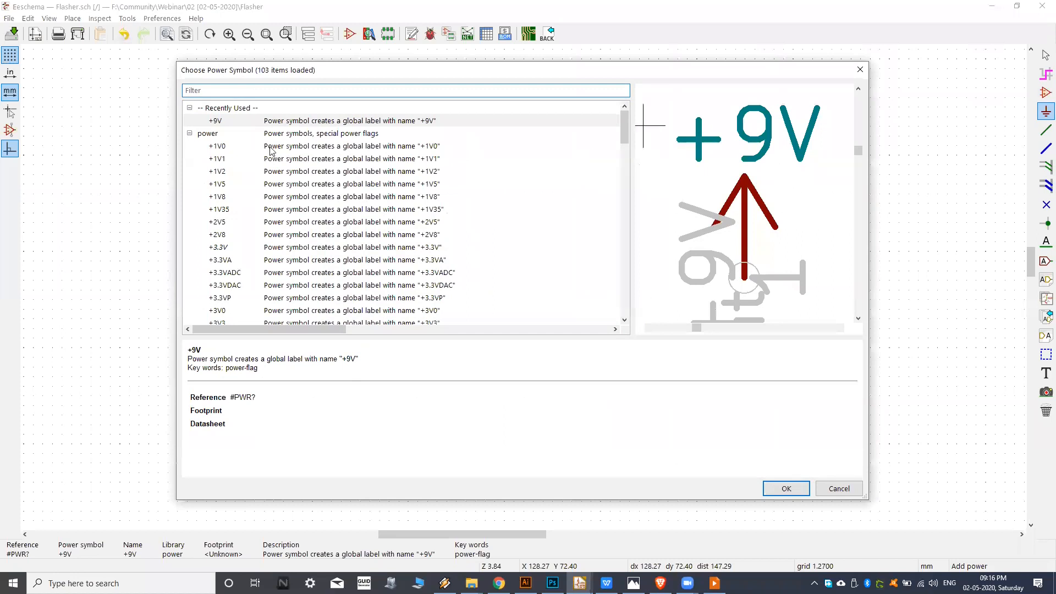
left_click_drag(390, 78, 387, 78)
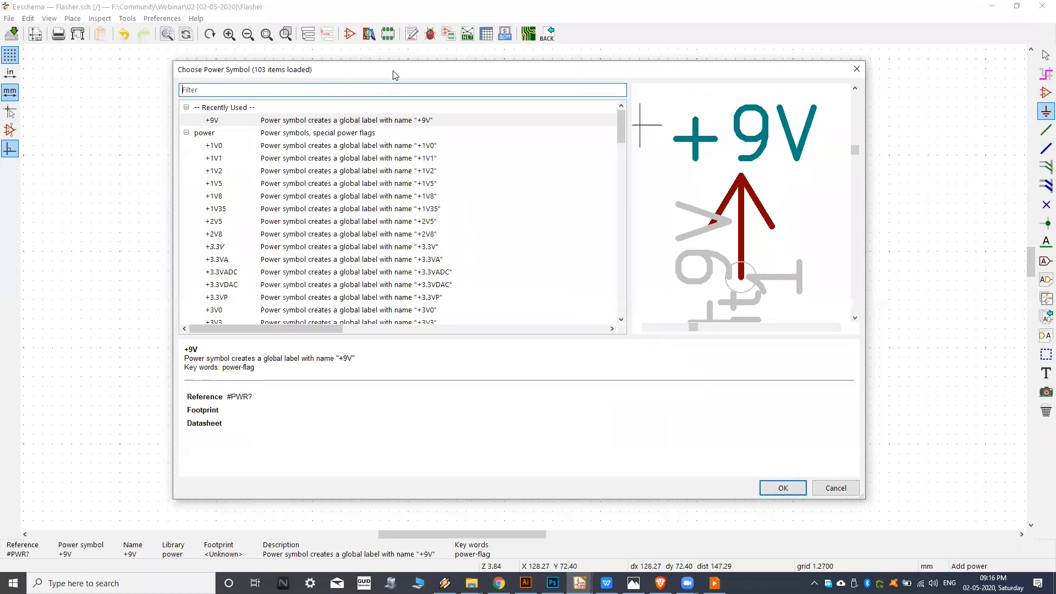
type("gnd")
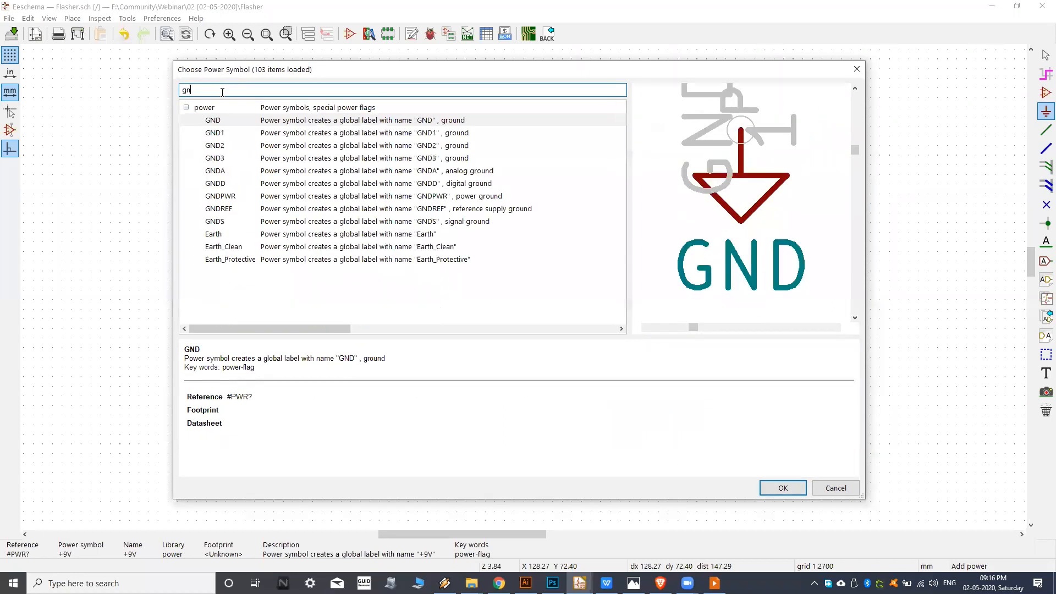
left_click(251, 134)
left_click(242, 147)
left_click(251, 159)
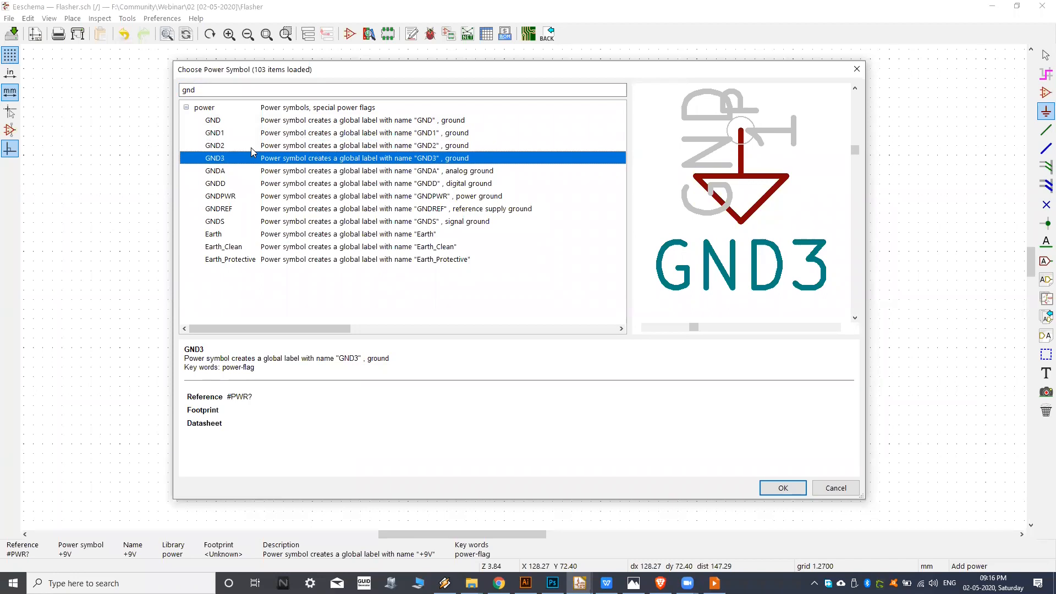
left_click(252, 146)
left_click(272, 137)
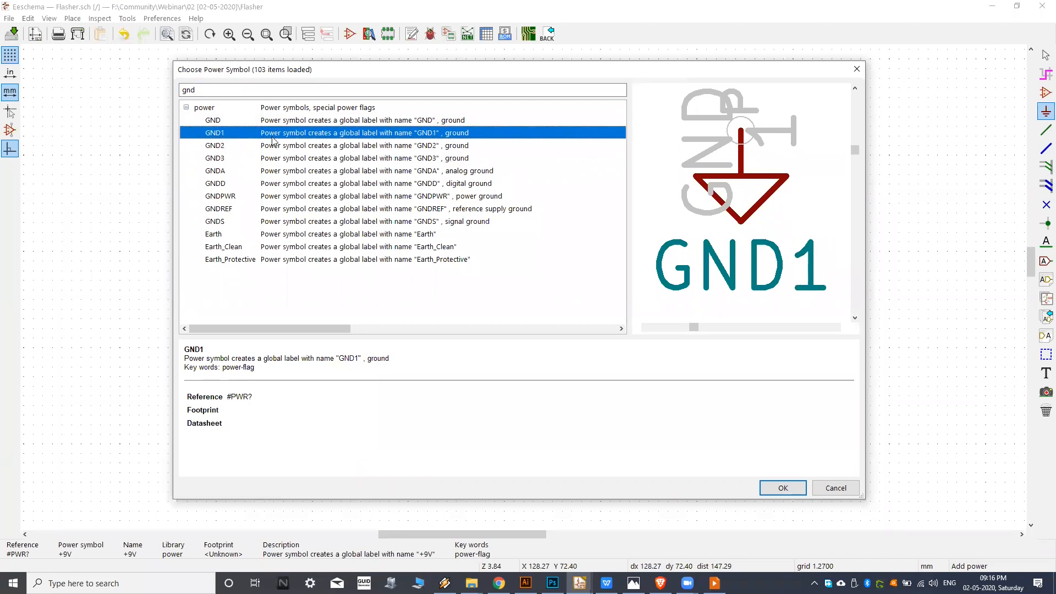
left_click(265, 146)
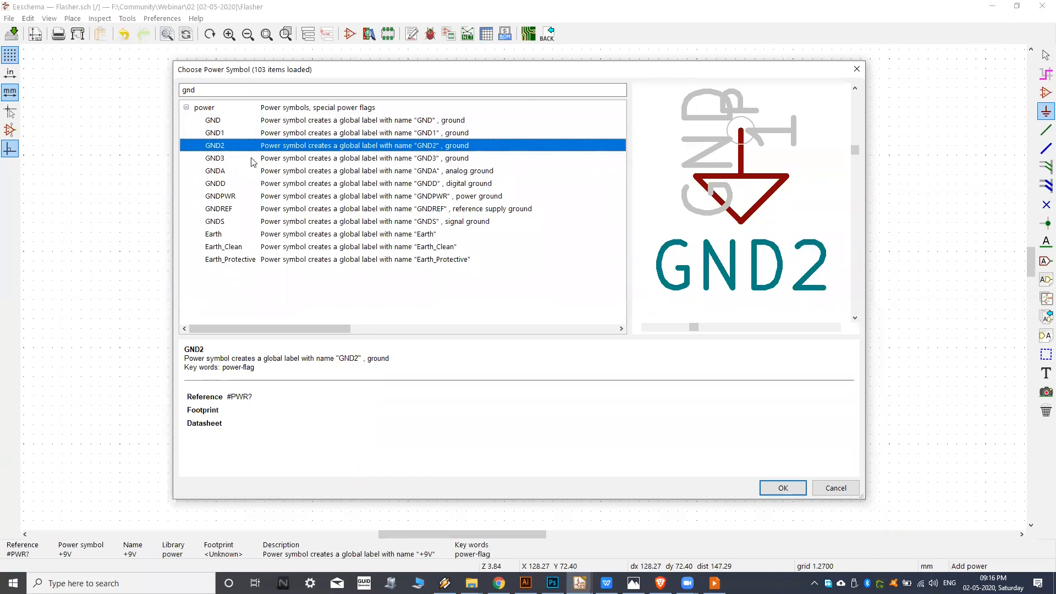
left_click(232, 160)
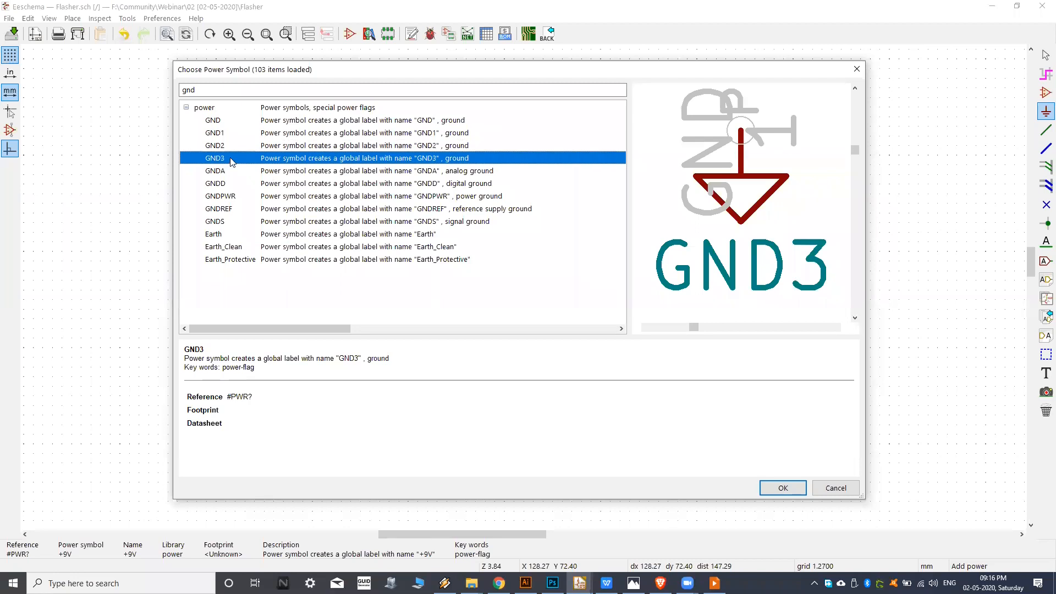
Choose the plain GND power symbol and place it below the timer's GND pin.
left_click(243, 124)
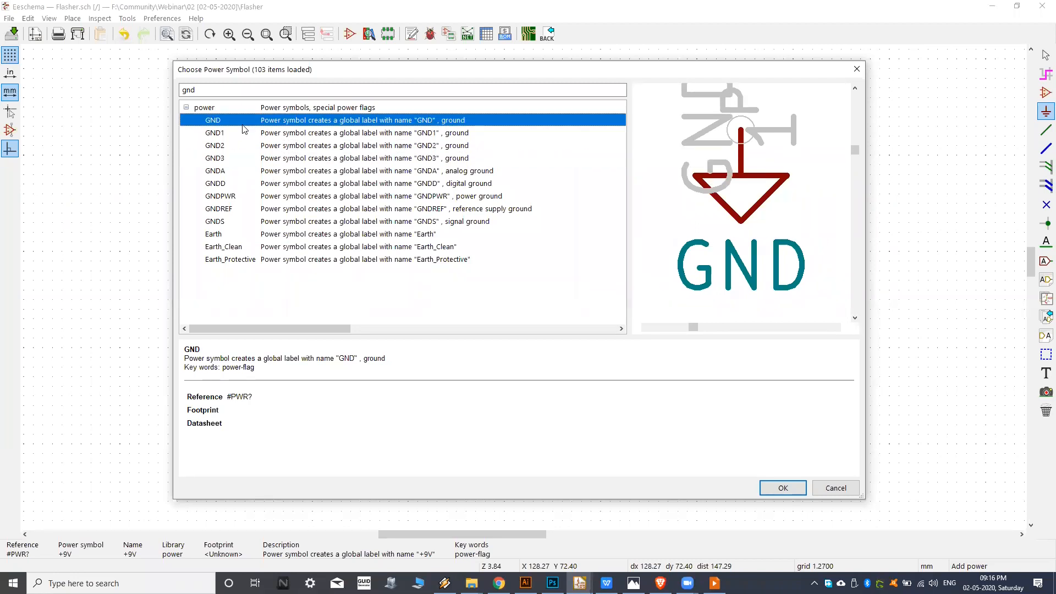
left_click(779, 490)
left_click(399, 425)
Compare the placed symbols with the reference circuit image in Photos, then return to Eeschema and look over the sheet.
middle_click_drag(465, 338, 542, 335)
left_click(634, 583)
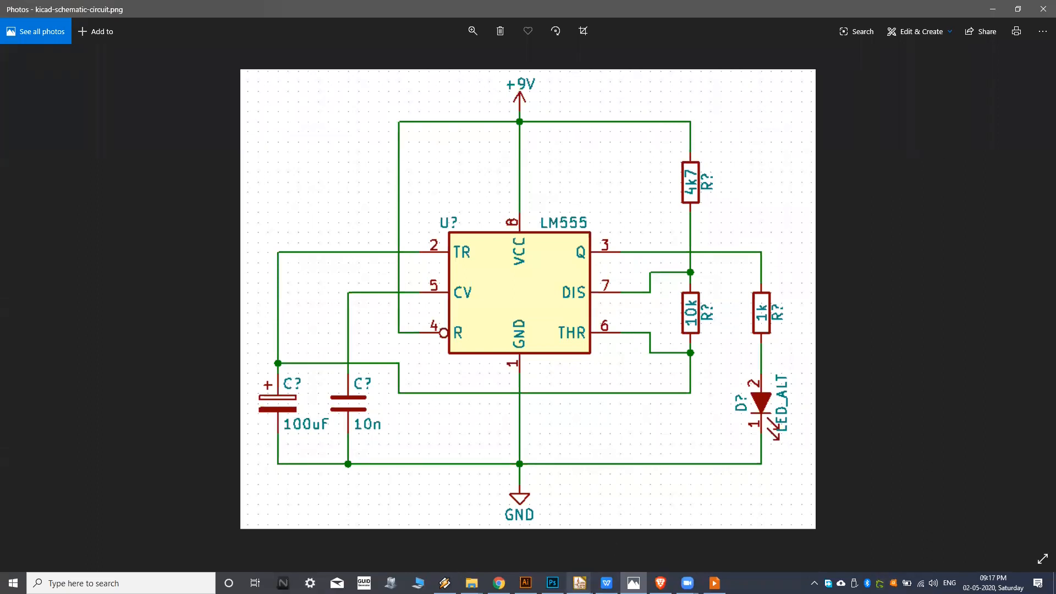
left_click(580, 583)
left_click(625, 550)
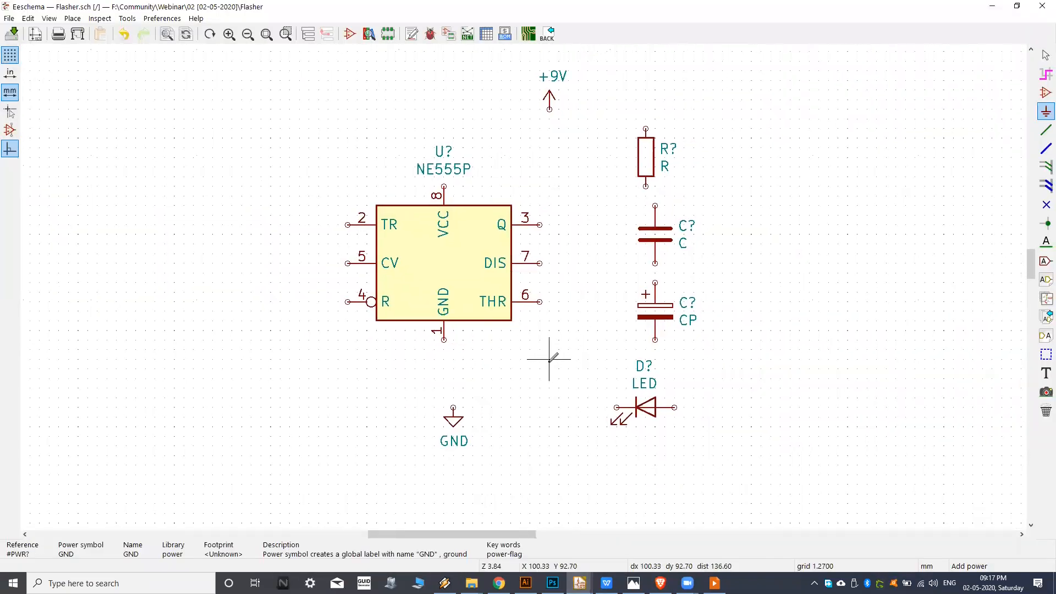
scroll(559, 278, "down", 1)
scroll(560, 279, "down", 4)
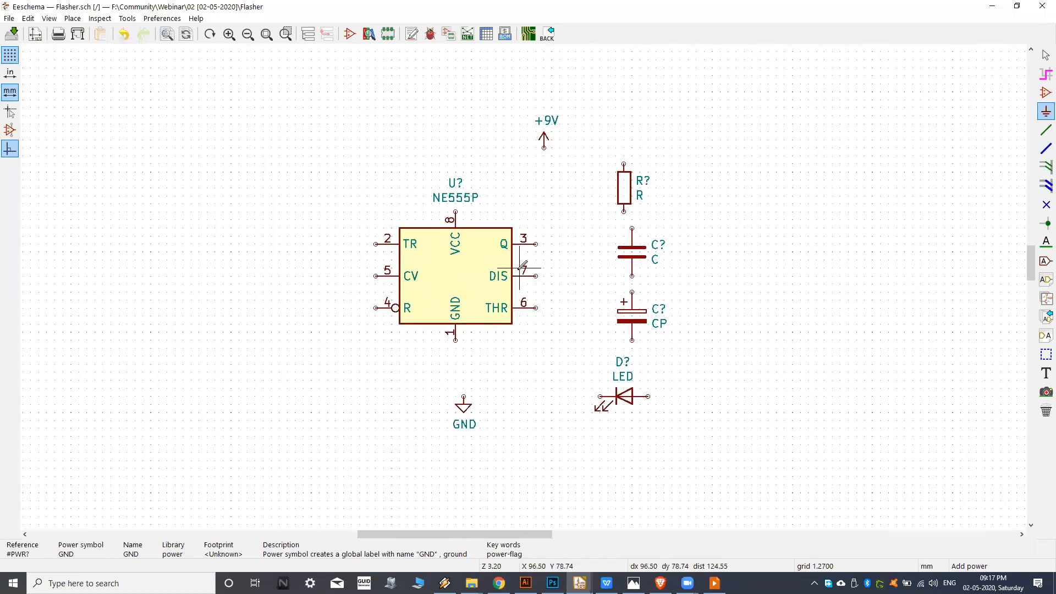
scroll(429, 284, "up", 5)
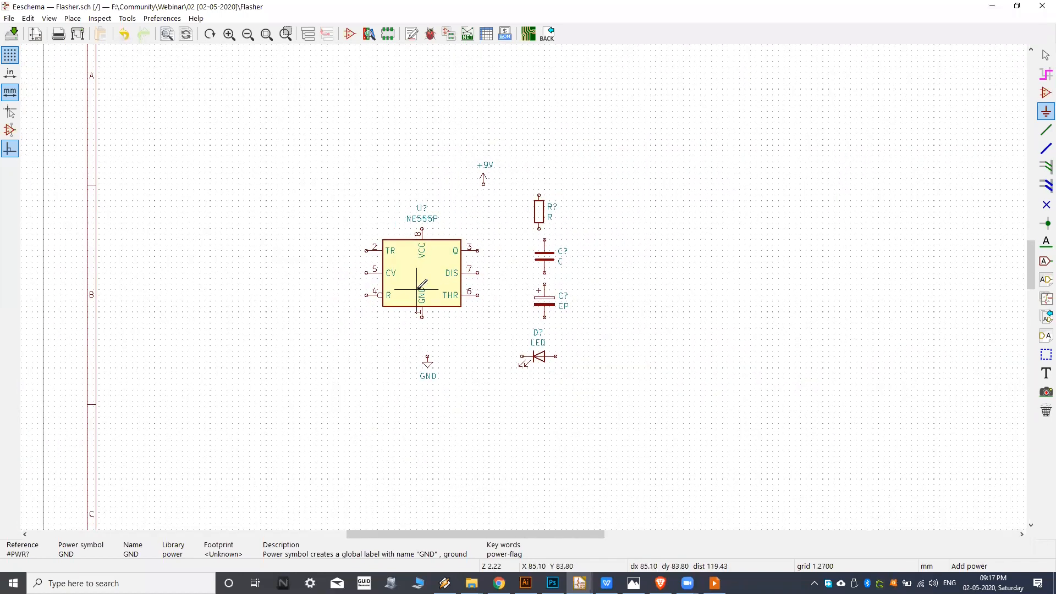
scroll(455, 266, "down", 1)
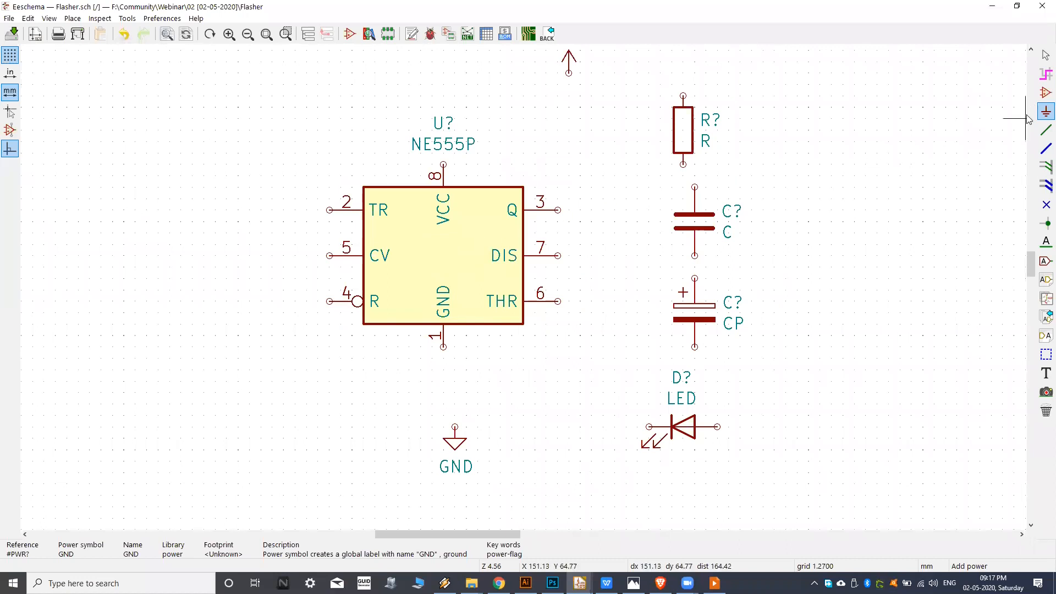
scroll(815, 159, "down", 1)
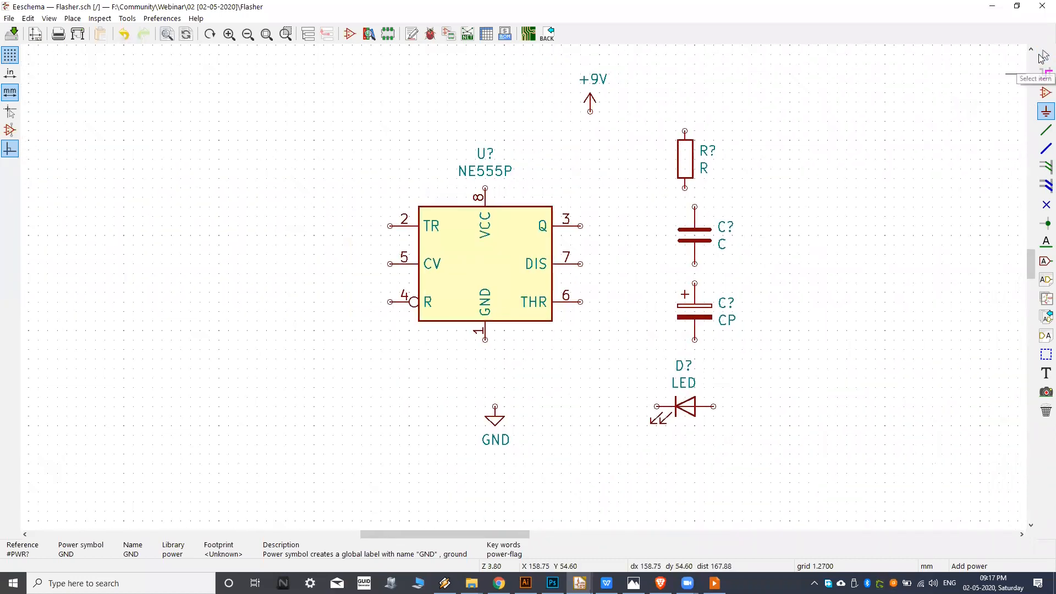
Switch to item selection and review the editing commands available for the NE555P timer.
left_click(1047, 55)
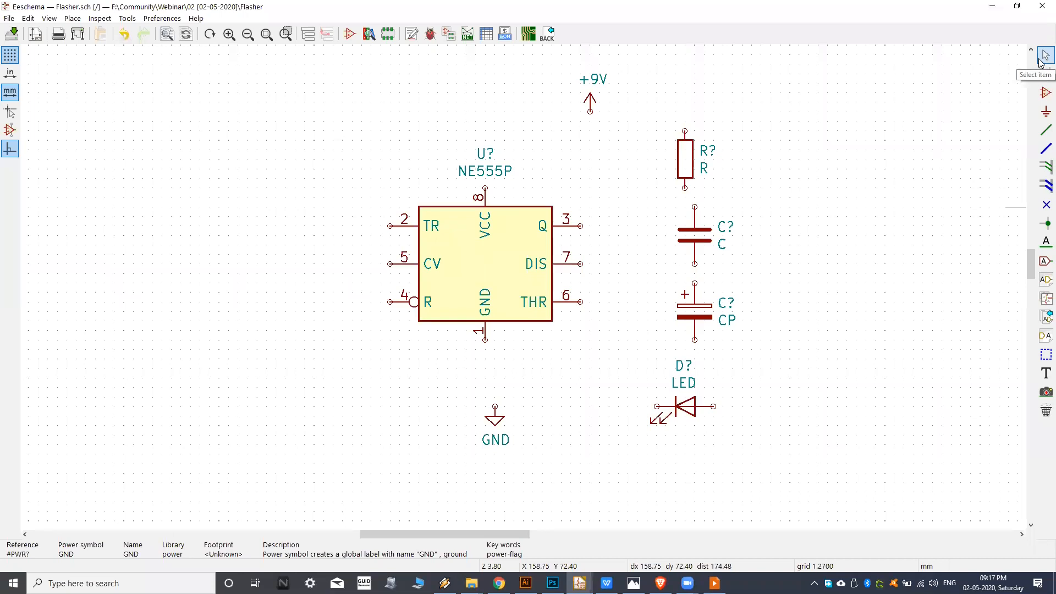
middle_click_drag(456, 236, 442, 240)
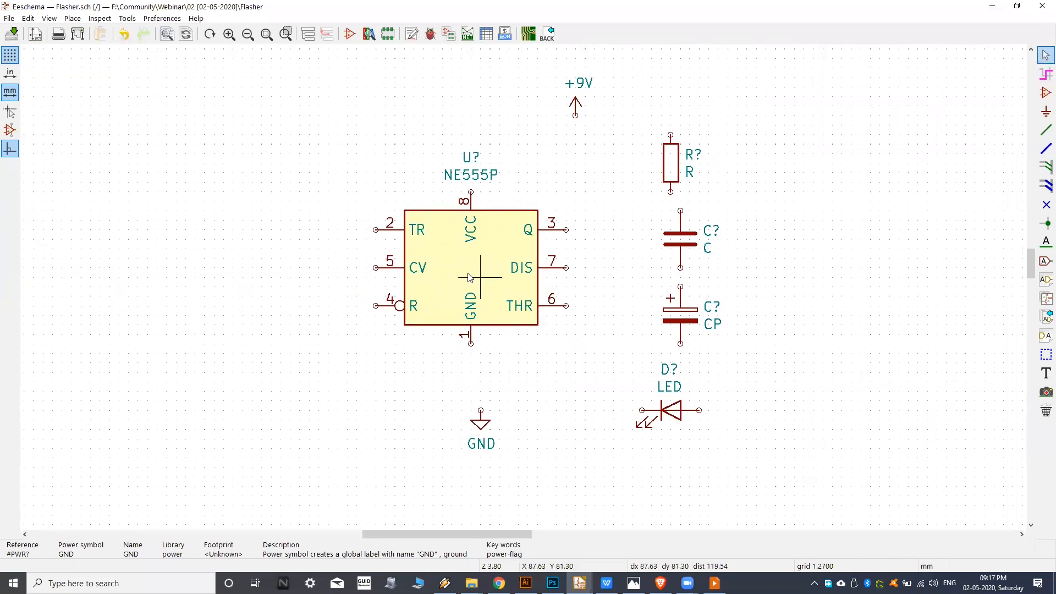
left_click(478, 249)
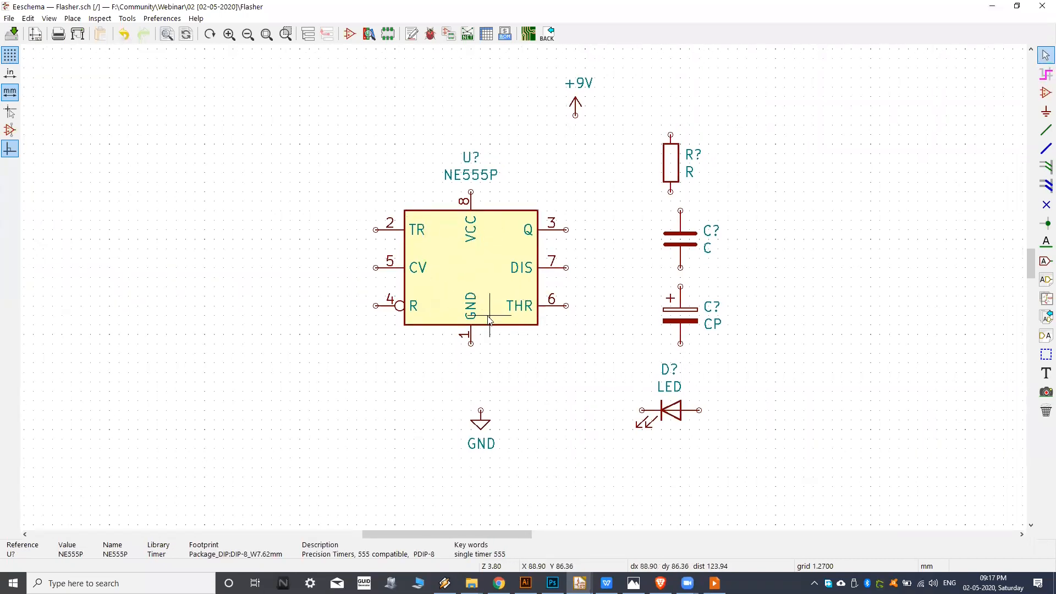
left_click(463, 305)
left_click(472, 263)
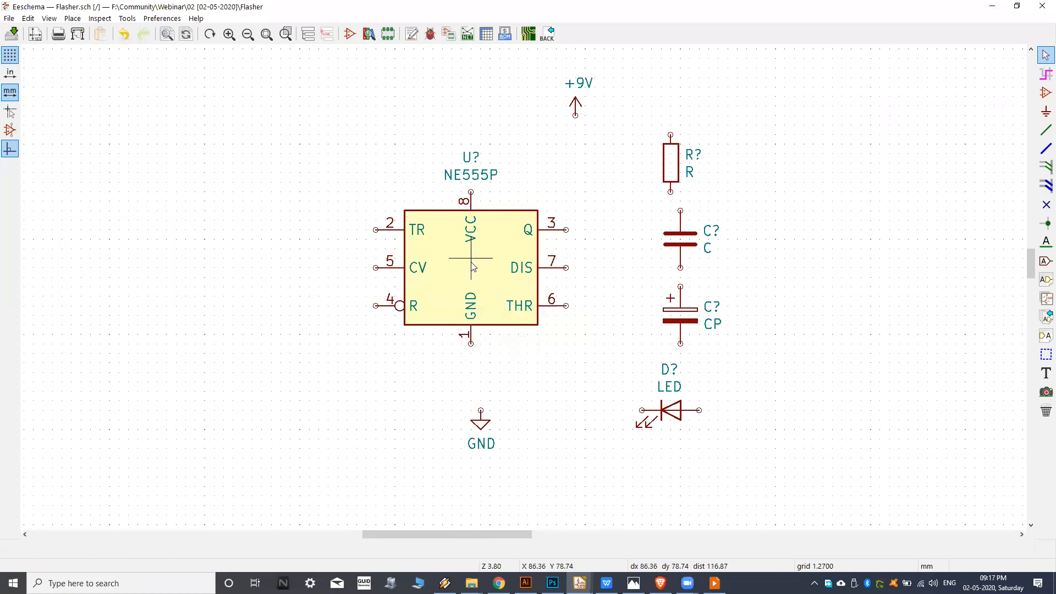
right_click(472, 264)
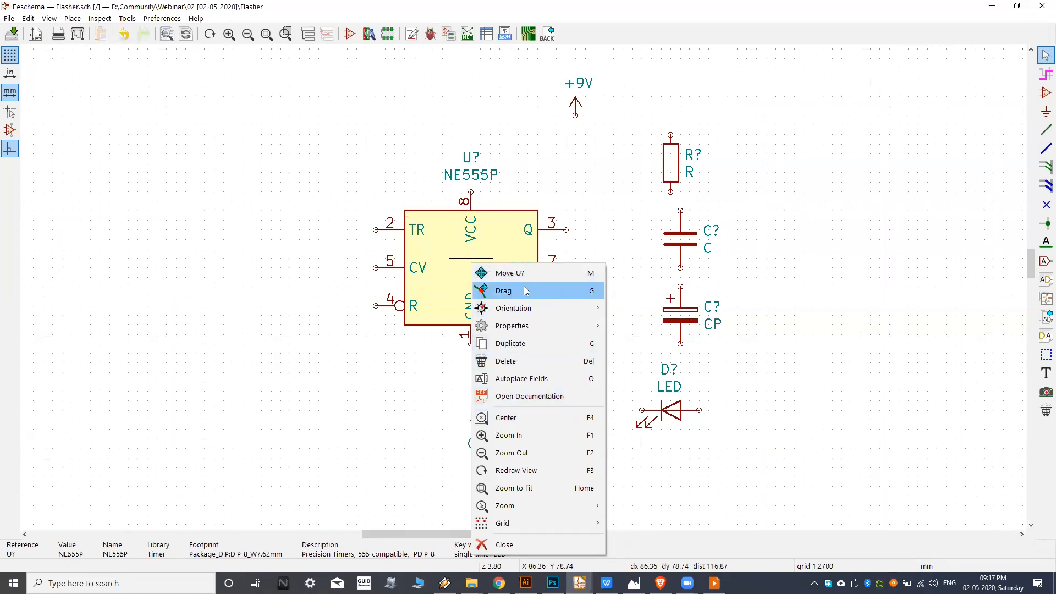
mouse_move(517, 315)
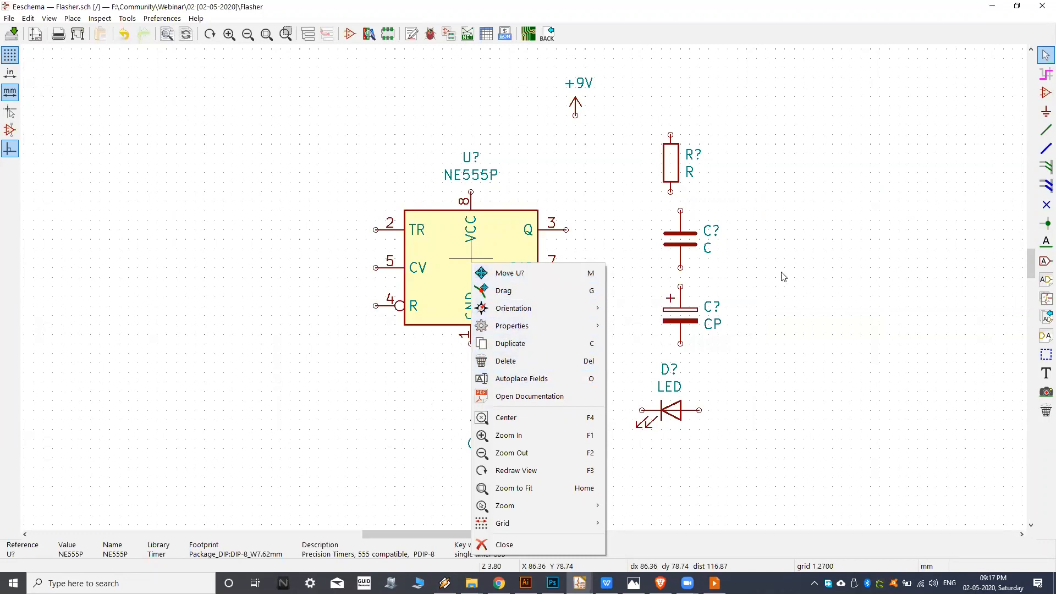
left_click(835, 269)
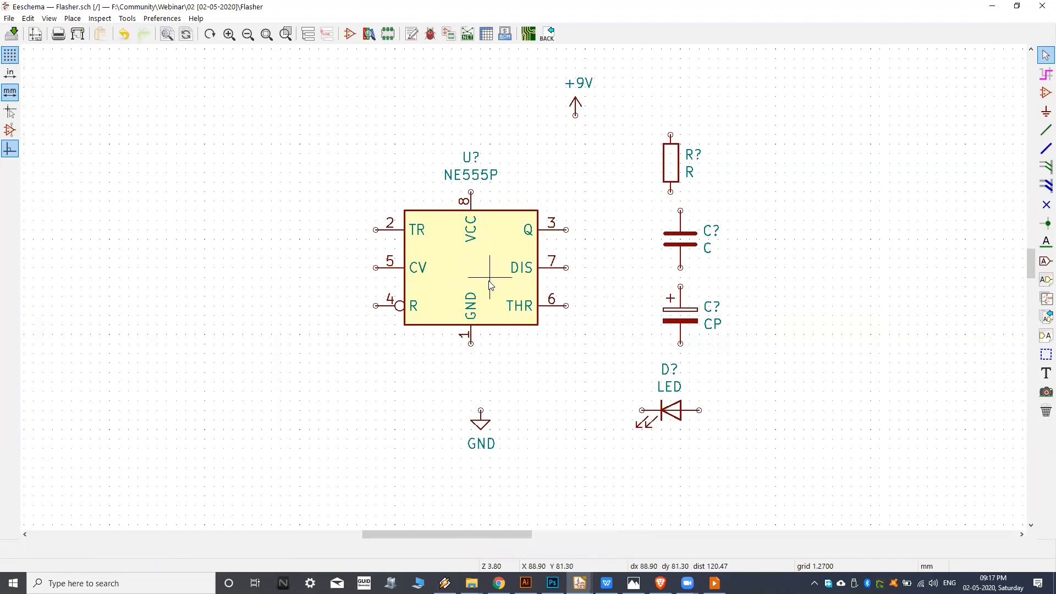
Pick up the NE555P timer and set it down a short distance from its original spot, still beside the passives.
left_click(492, 283)
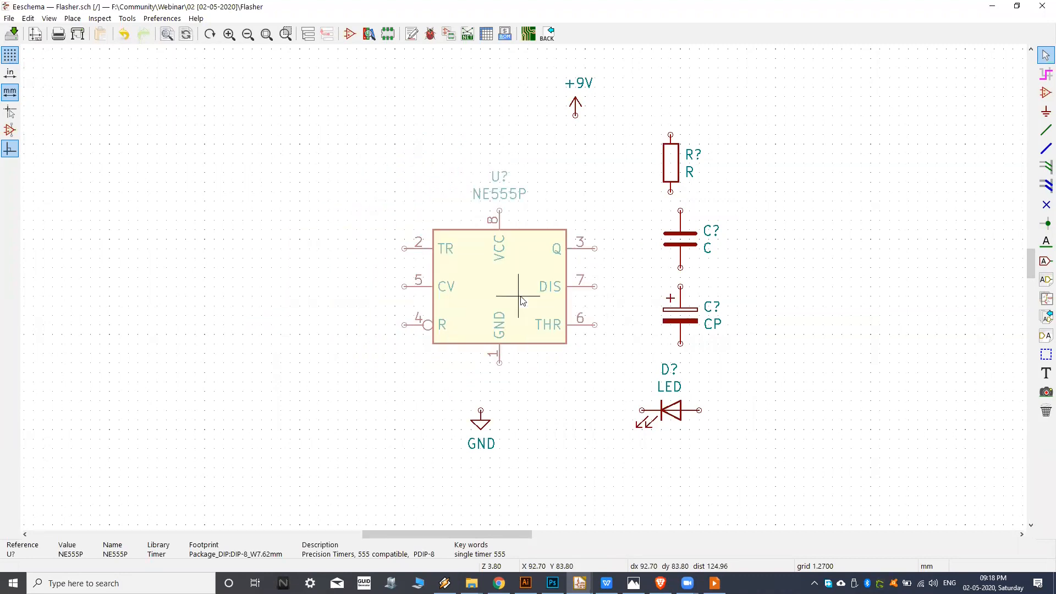
scroll(500, 301, "down", 1)
scroll(500, 301, "down", 4)
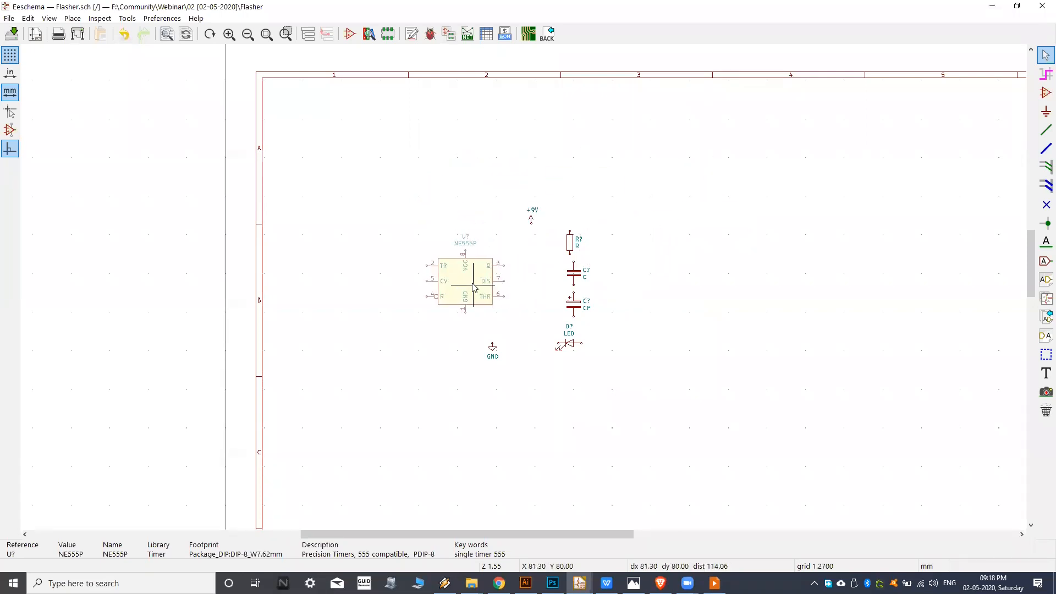
left_click(461, 288)
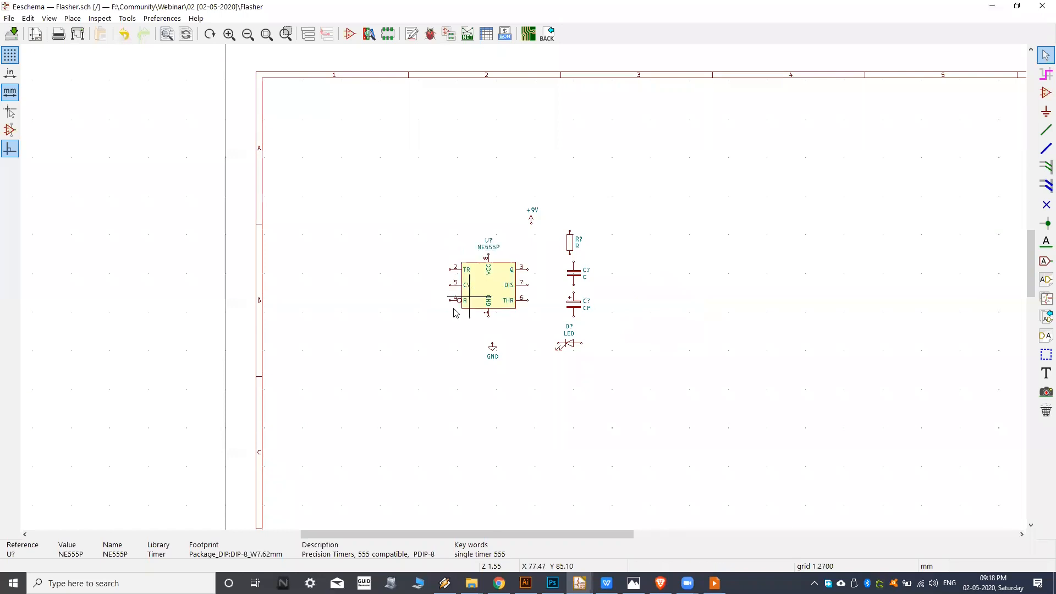
scroll(465, 286, "up", 2)
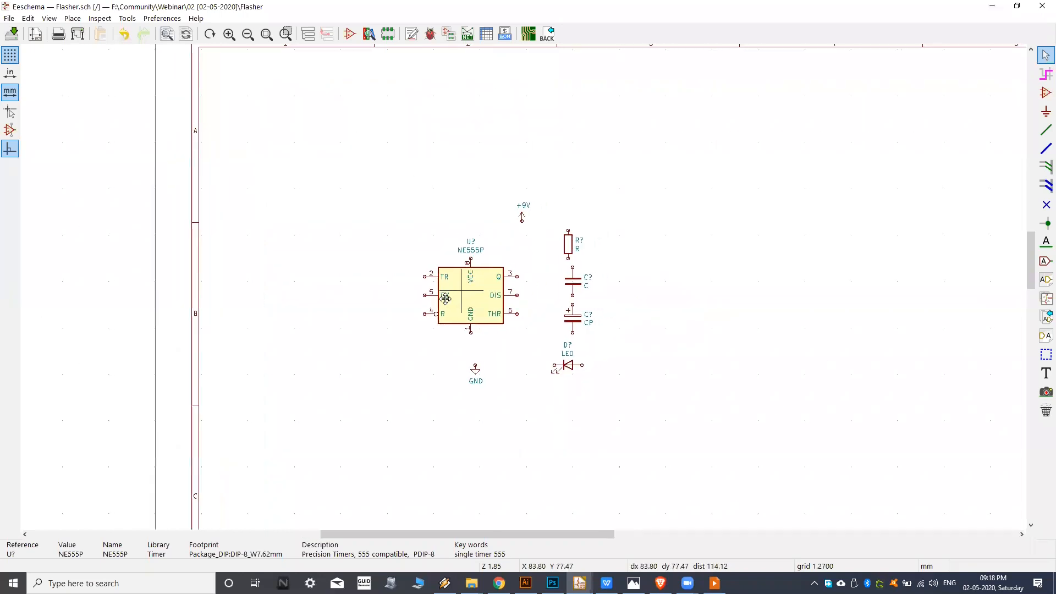
scroll(503, 288, "up", 1)
scroll(461, 303, "up", 8)
scroll(457, 297, "down", 6)
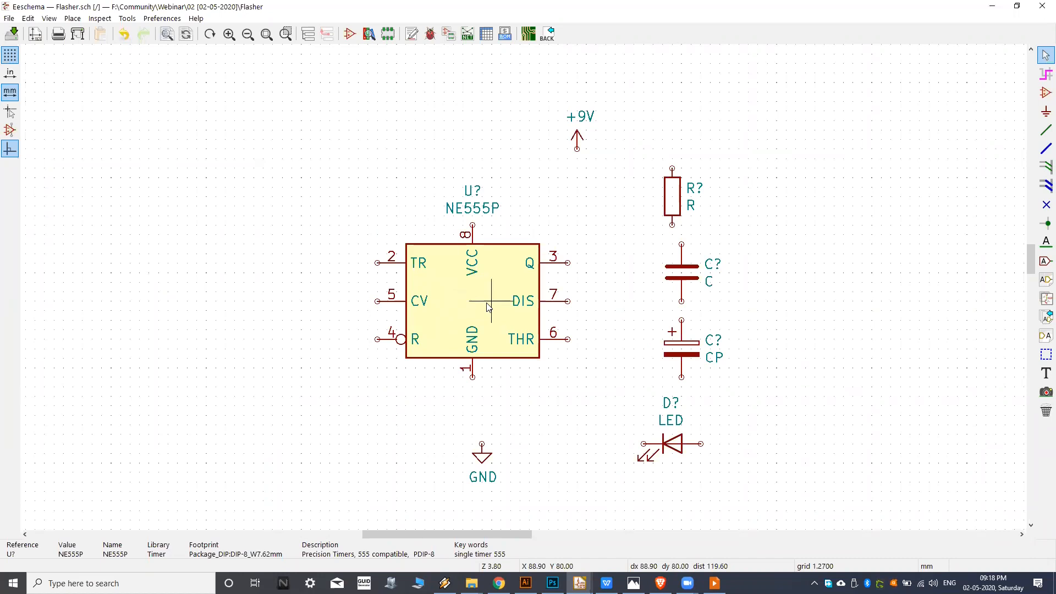
Use the Move command to shift the NE555P timer slightly and drop it above the GND symbol.
left_click_drag(487, 306, 459, 277)
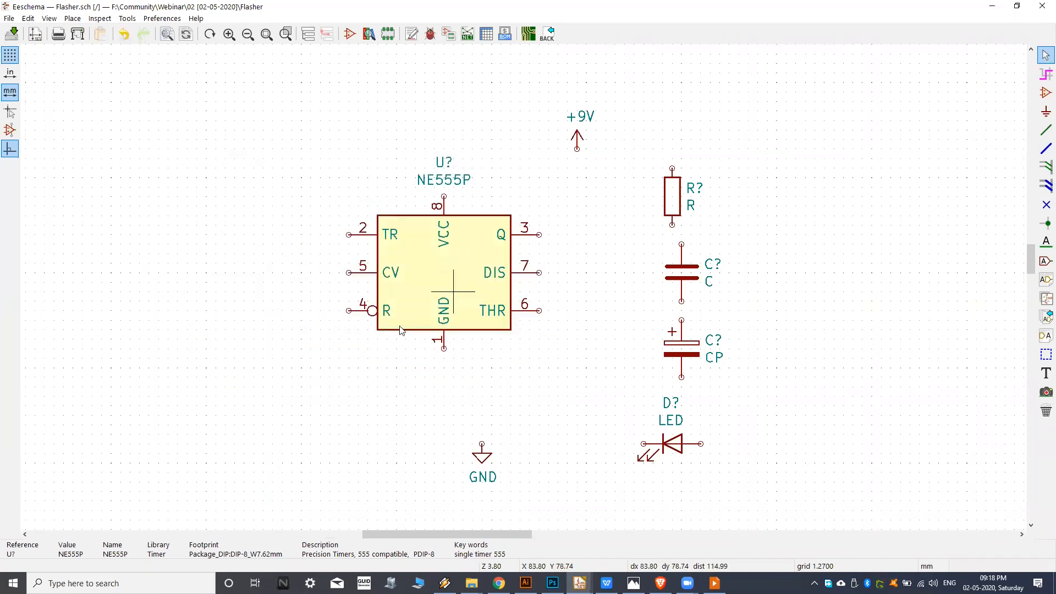
right_click(455, 292)
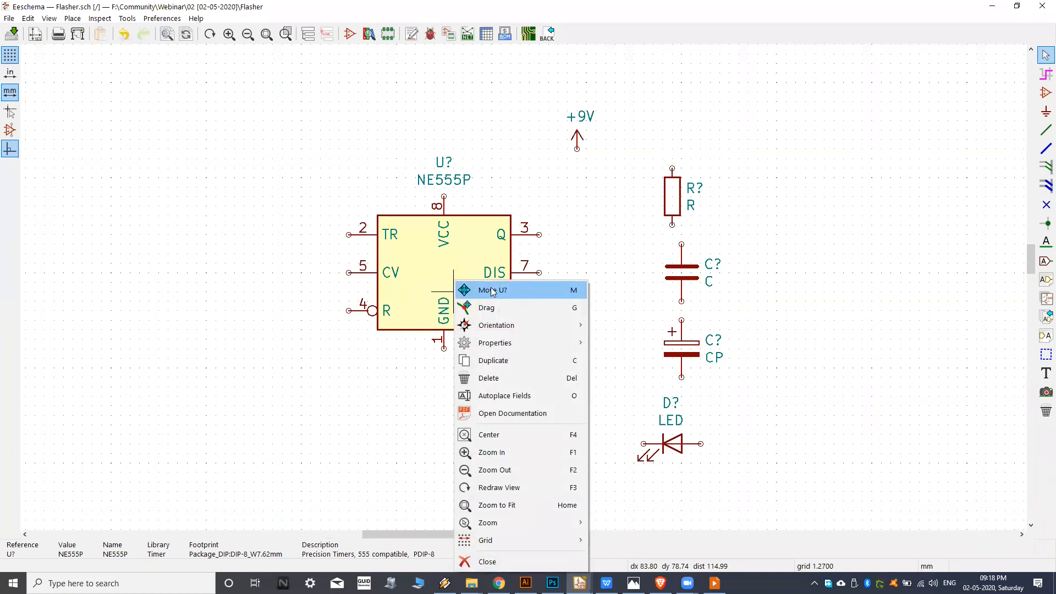
left_click(493, 292)
left_click(465, 300)
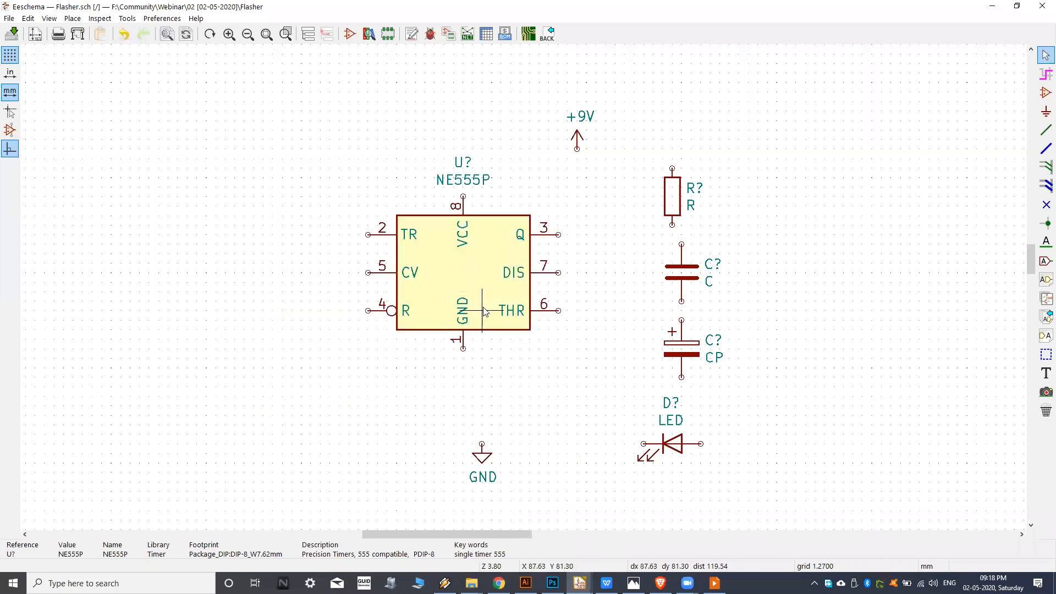
mouse_move(540, 283)
middle_mouse_down()
mouse_move(525, 287)
mouse_move(523, 268)
mouse_move(502, 264)
mouse_move(529, 277)
middle_mouse_up()
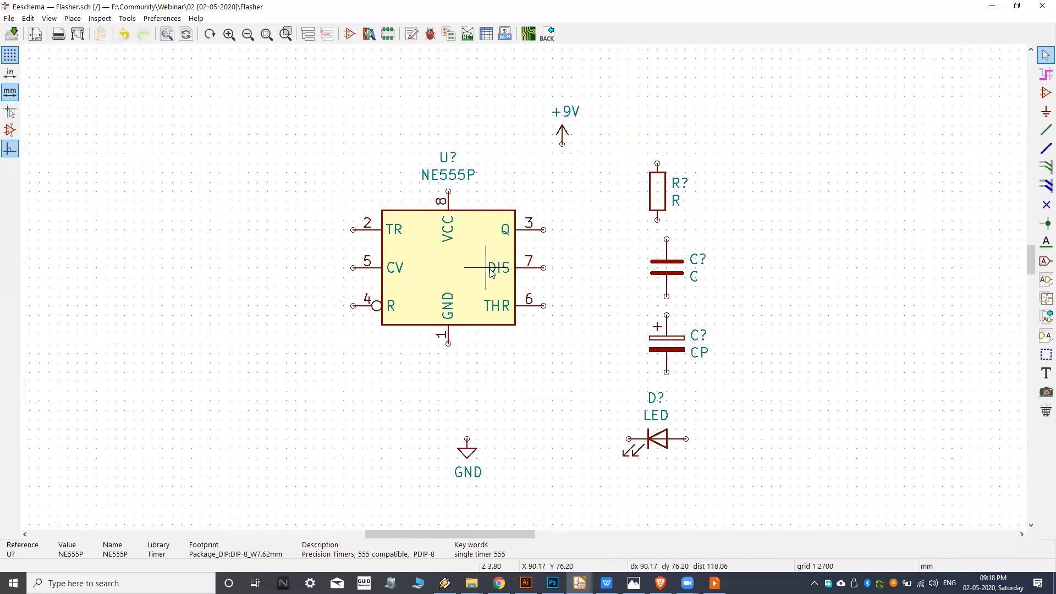
Move the NE555P timer to the other side of the passives, near the centre of the sheet.
middle_click_drag(451, 278, 469, 267)
scroll(472, 266, "down", 6)
scroll(440, 302, "up", 1)
middle_click_drag(431, 302, 420, 299)
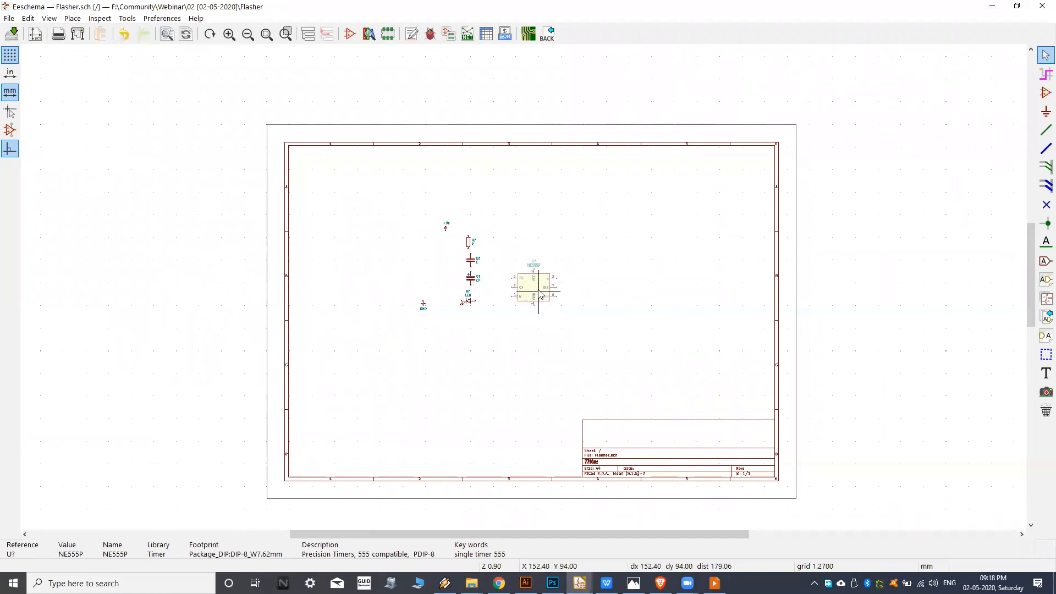
left_click(539, 305)
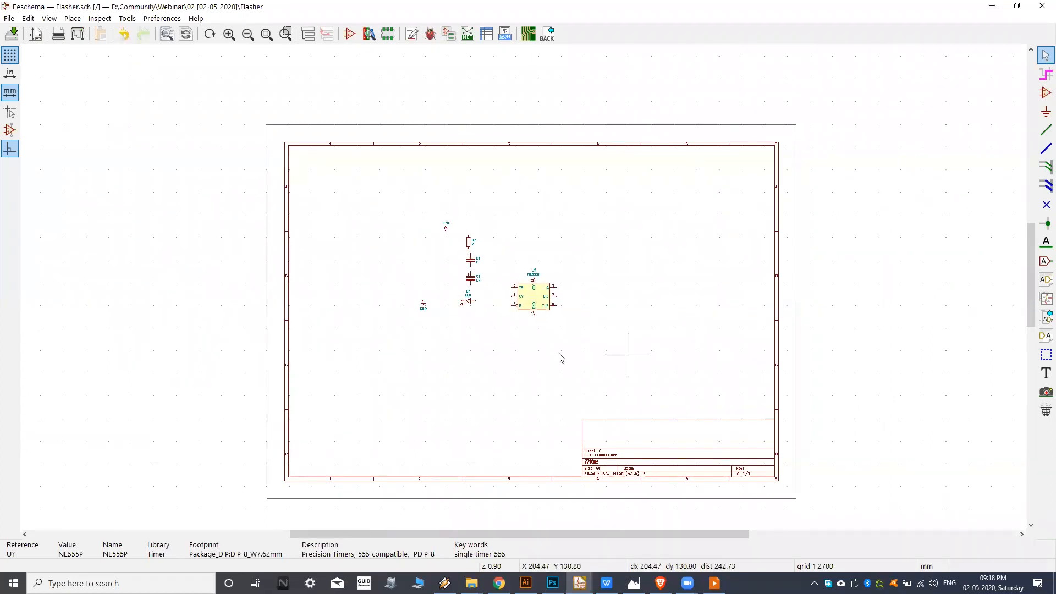
Move the LED to the lower right of the NE555P timer.
scroll(519, 304, "up", 3)
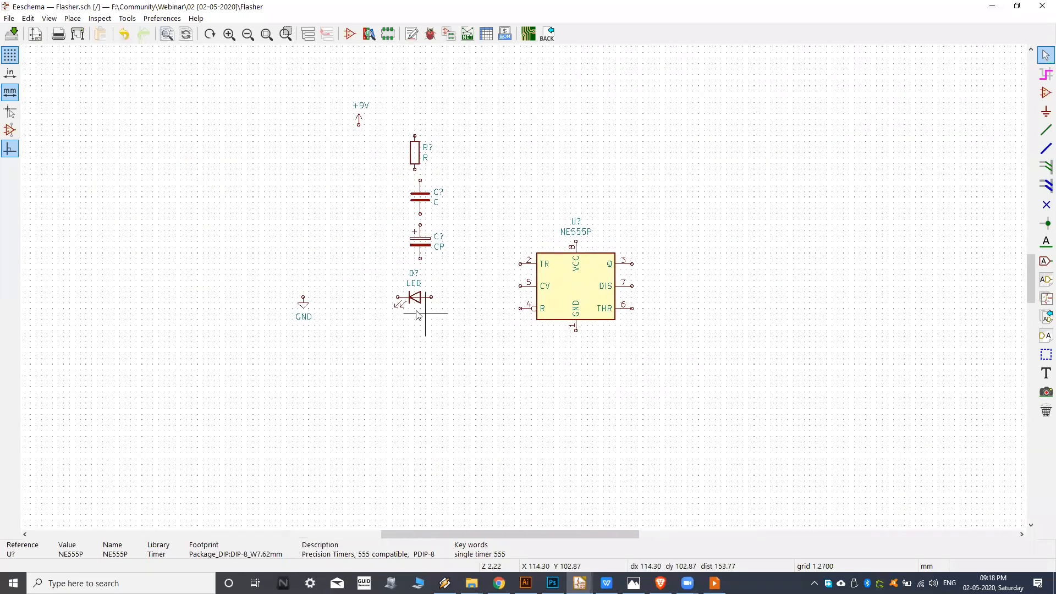
scroll(427, 291, "up", 4)
middle_click_drag(545, 289, 497, 301)
key("m")
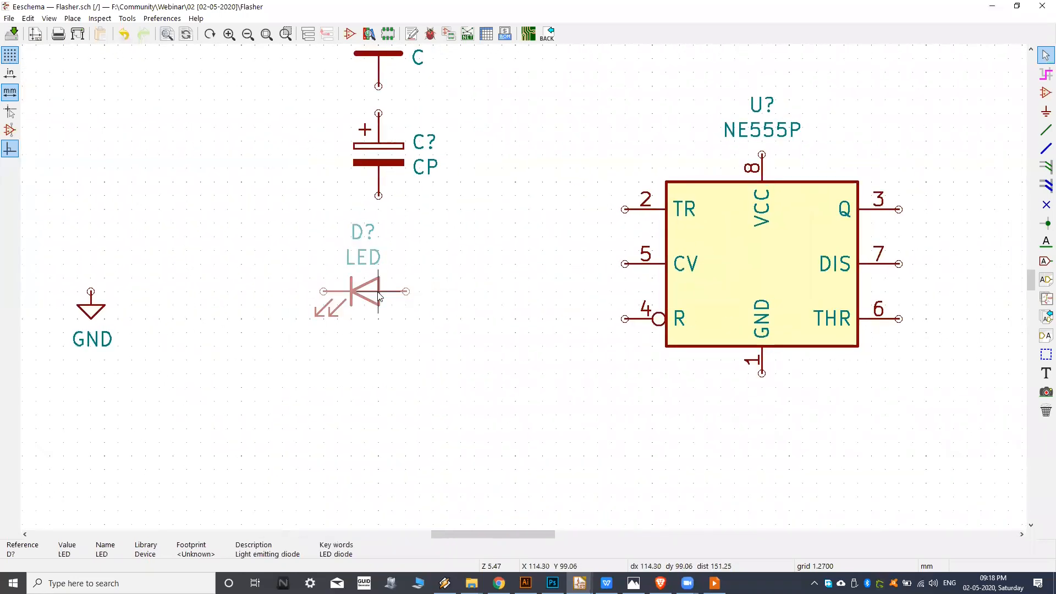
scroll(374, 298, "down", 4)
left_click(579, 370)
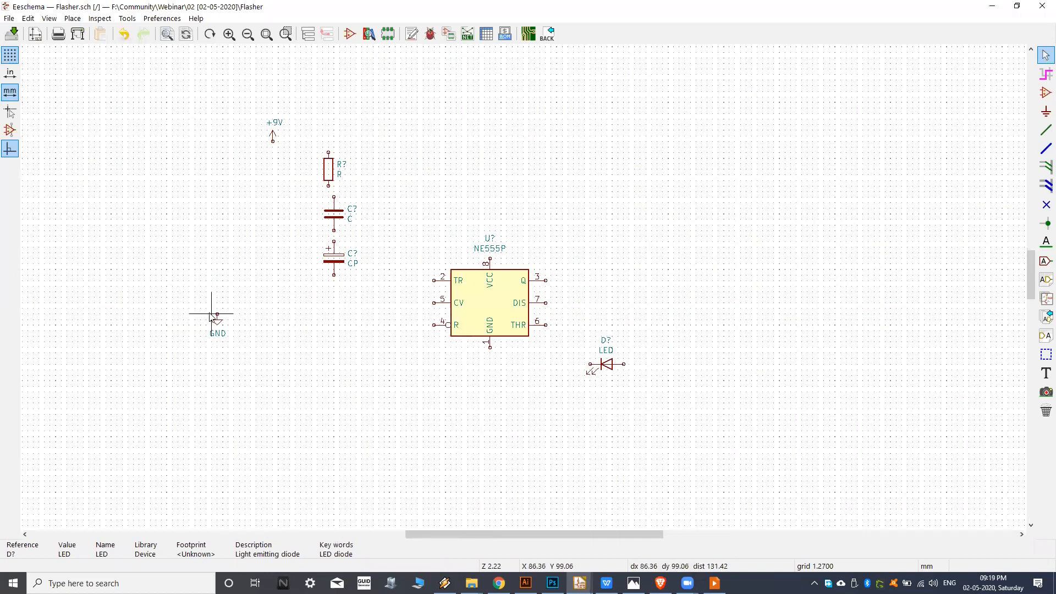
Move the GND symbol directly below the timer's GND pin and the +9V symbol directly above its VCC pin.
key("m")
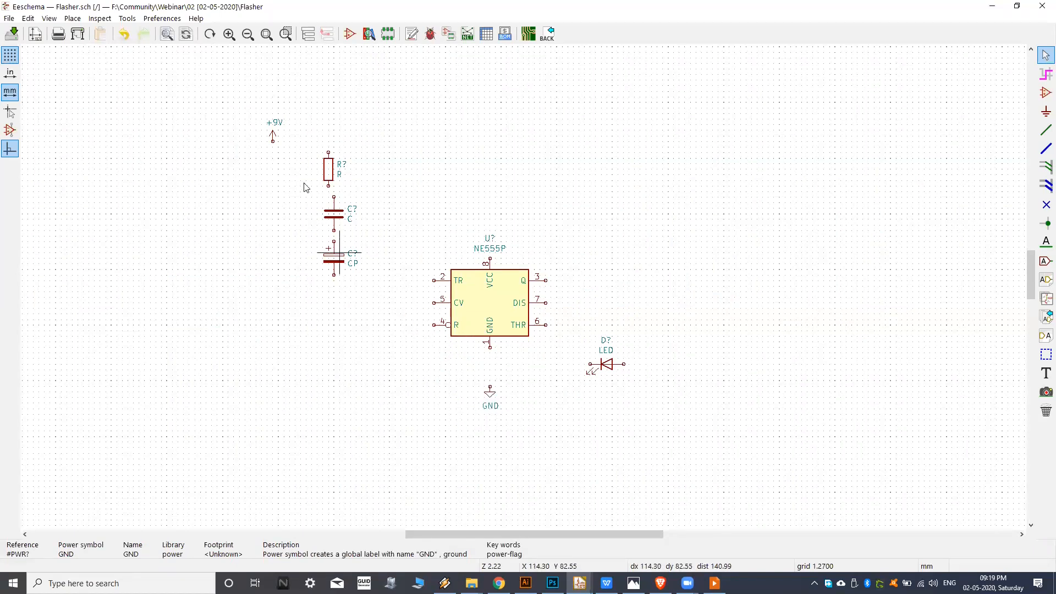
scroll(273, 135, "up", 1)
key("m")
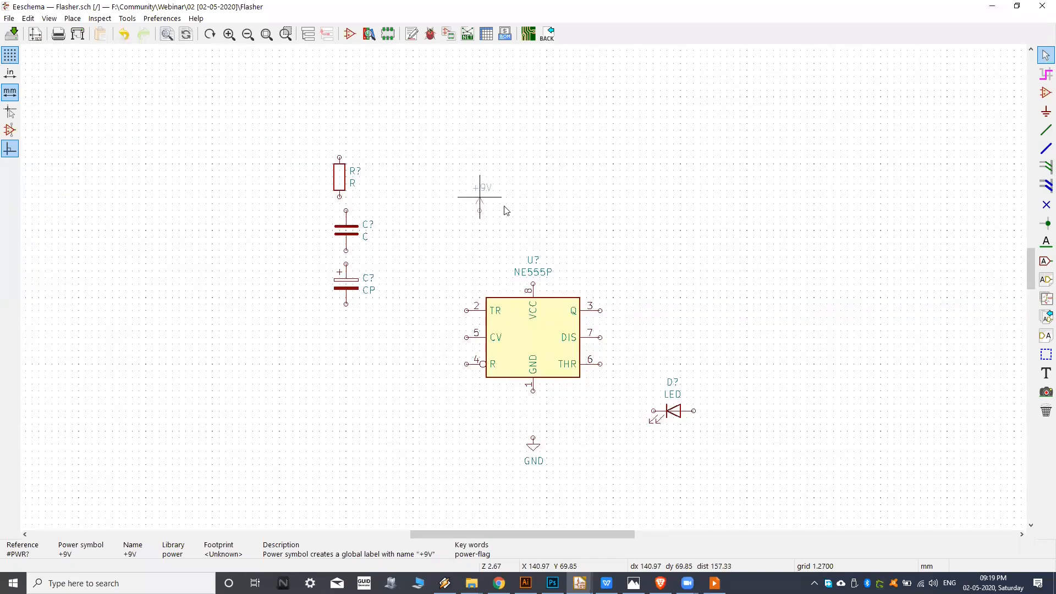
left_click(533, 230)
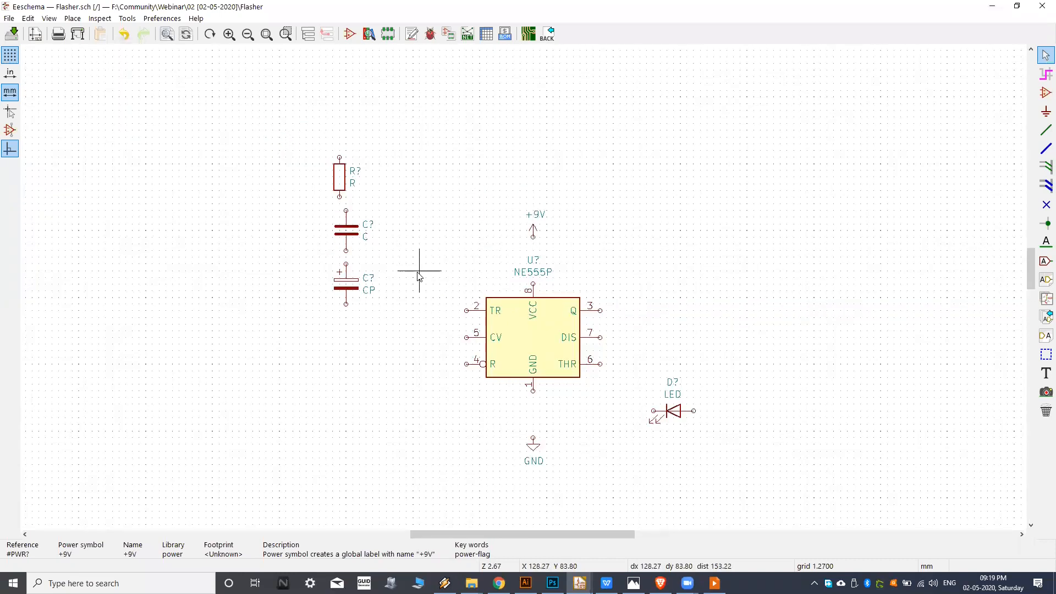
Move the resistor to the right of the timer, and the polarized and unpolarized capacitors to its lower left.
middle_click_drag(346, 187, 325, 151)
left_click_drag(313, 142, 644, 268)
key("m")
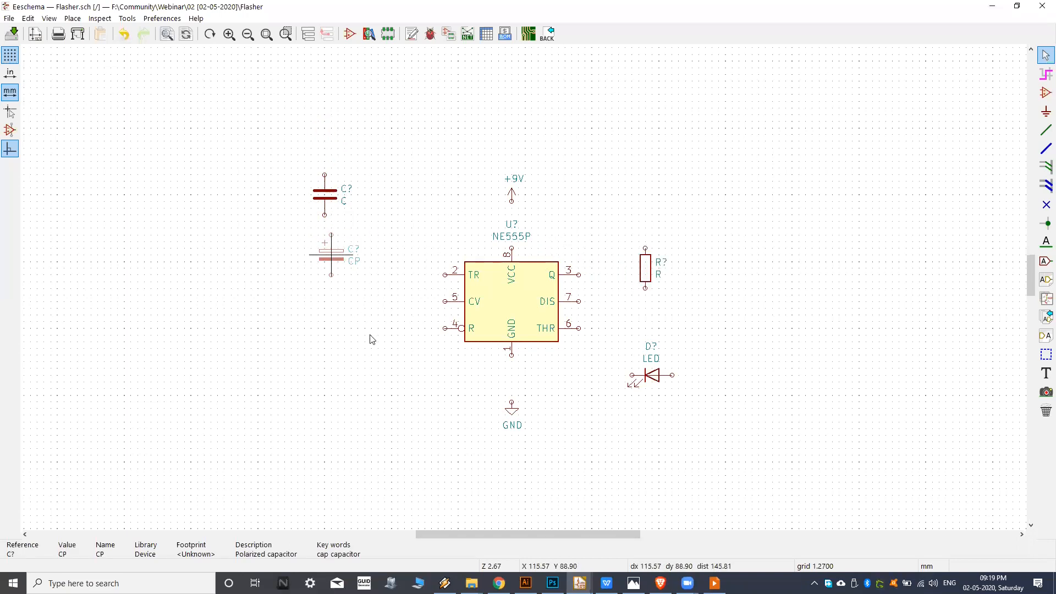
left_click(411, 375)
key("m")
left_click(364, 375)
Compare the arrangement with the reference circuit image in Photos, then return to Eeschema.
left_click(661, 583)
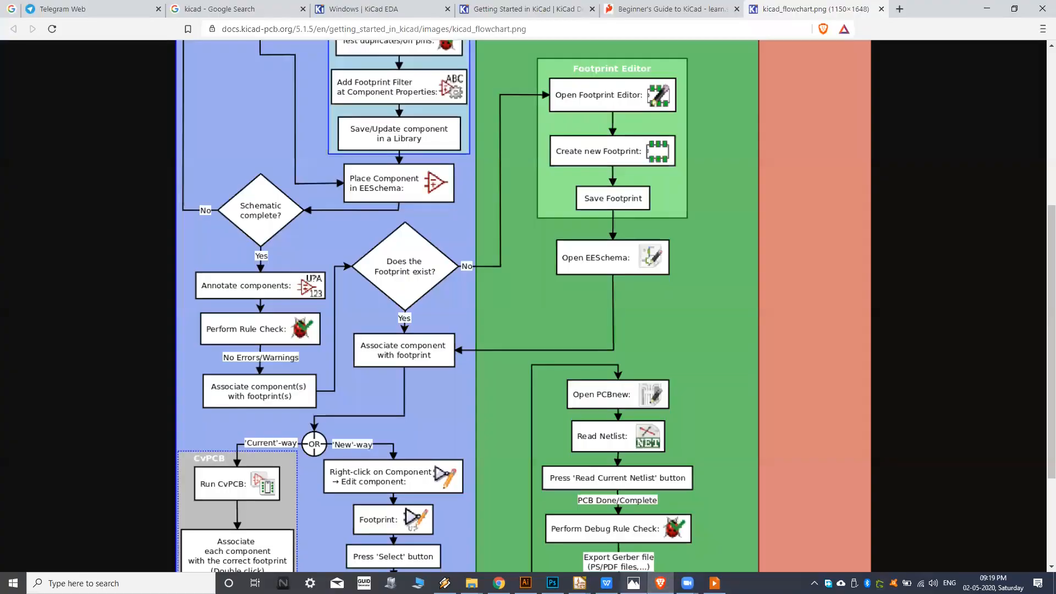
left_click(634, 583)
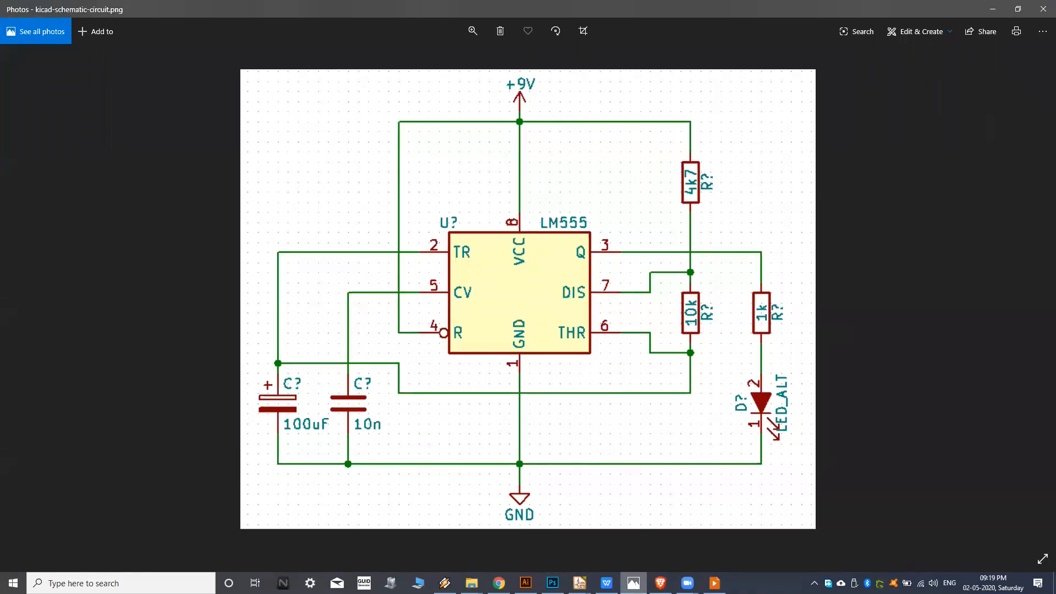
key("alt+Tab")
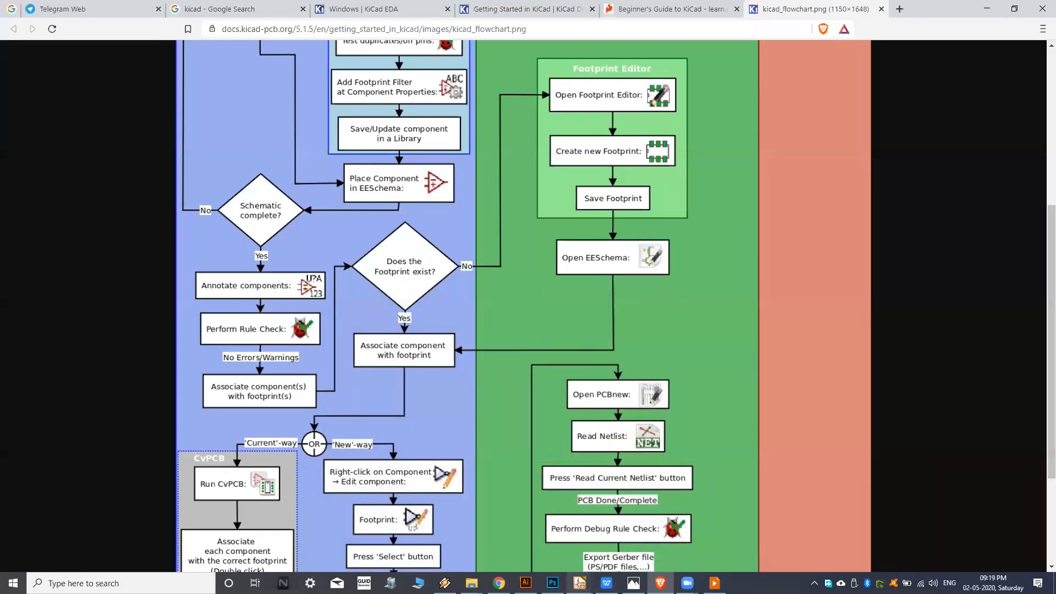
mouse_move(579, 584)
left_click(633, 517)
Review the orientation commands available for the LED and dismiss them without applying any.
scroll(476, 349, "up", 1)
middle_click_drag(480, 326, 430, 315)
scroll(644, 368, "up", 5)
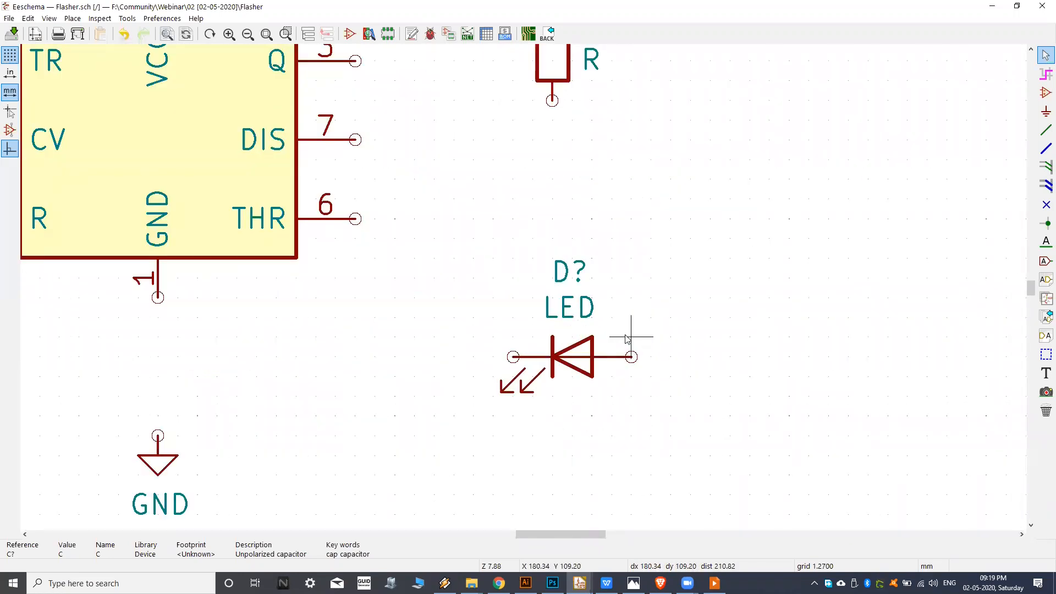
middle_click_drag(629, 359, 573, 345)
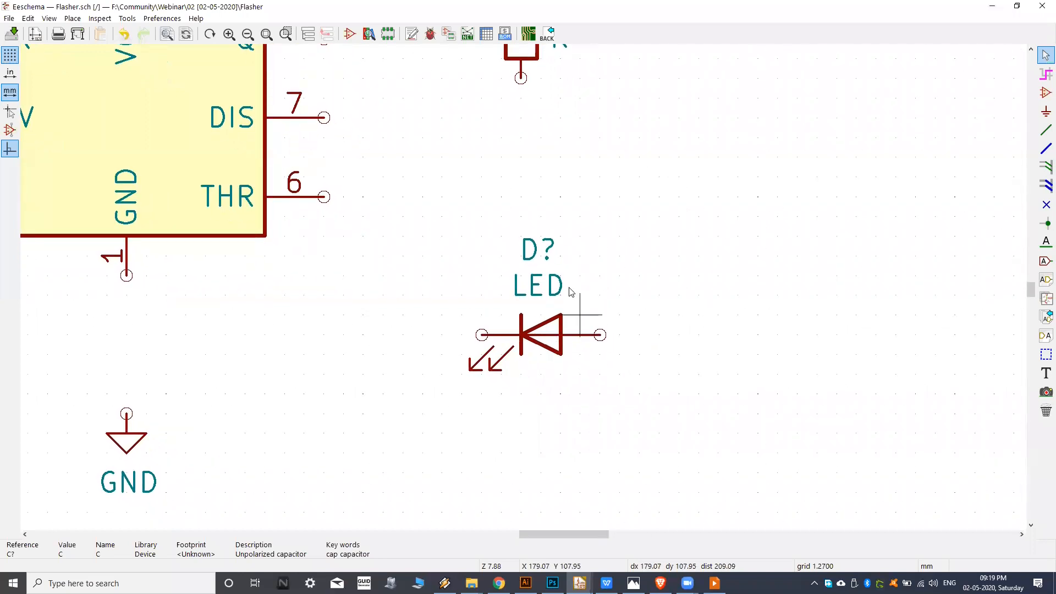
right_click(549, 342)
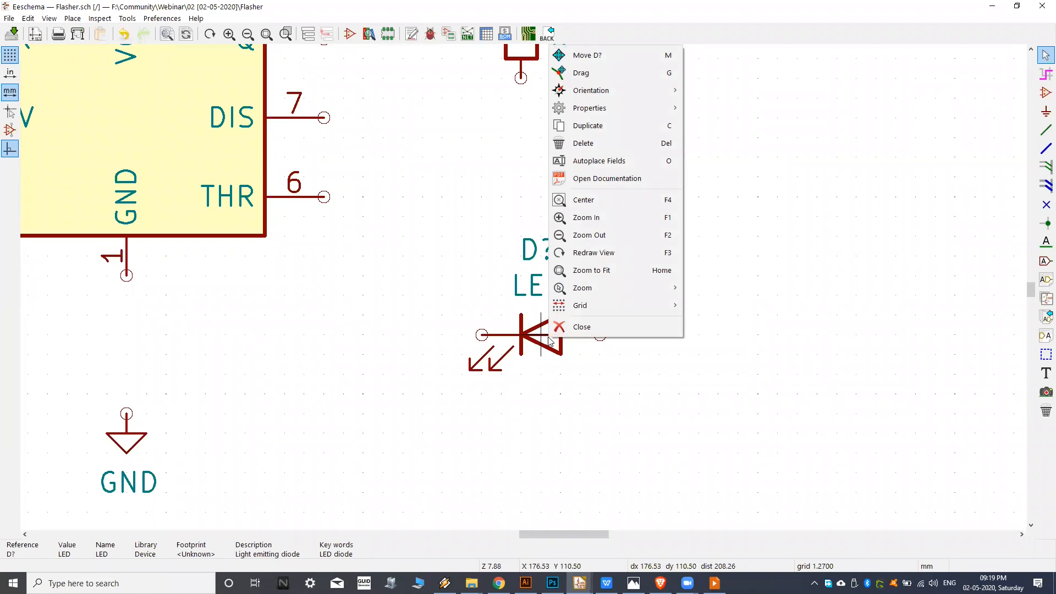
mouse_move(644, 91)
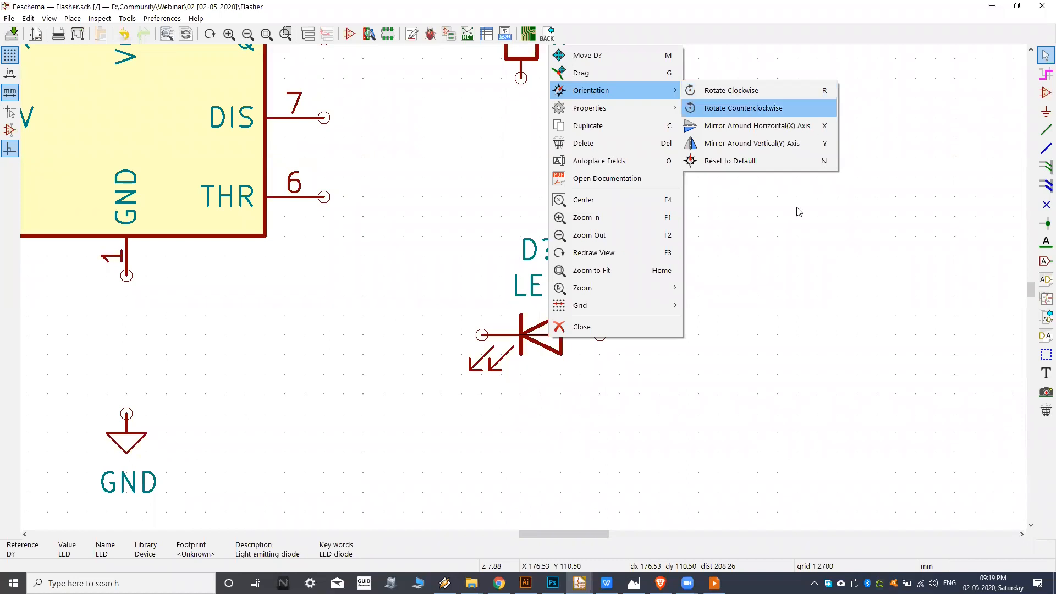
left_click(703, 470)
Rotate the LED in quarter turns until it stands vertically with its arrow pointing downward.
middle_click_drag(646, 356, 629, 369)
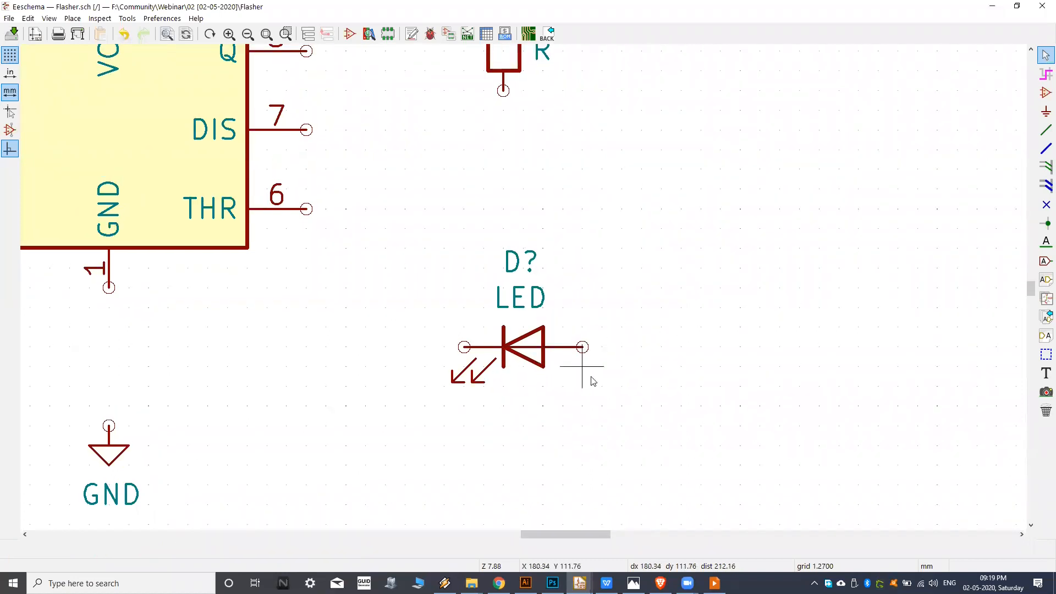
key("r")
key("r")
key("r")
key("r")
key("r")
key("r")
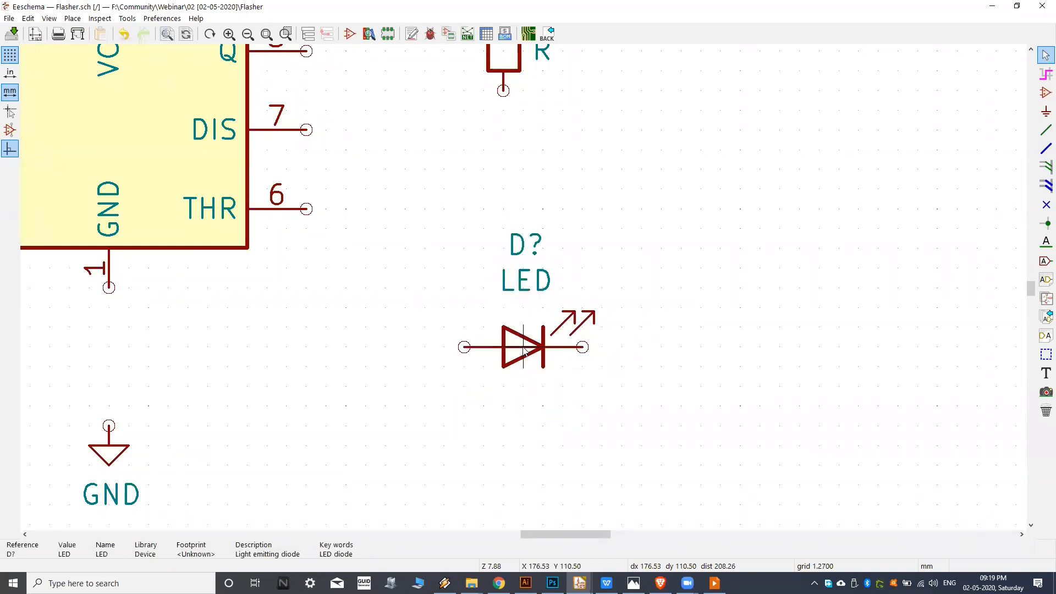
key("r")
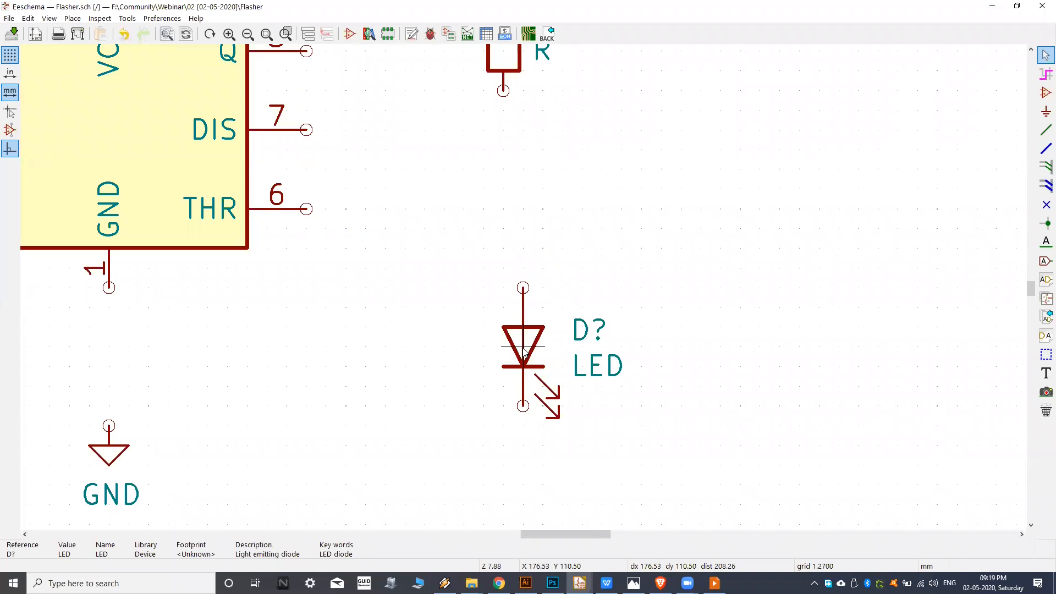
key("r")
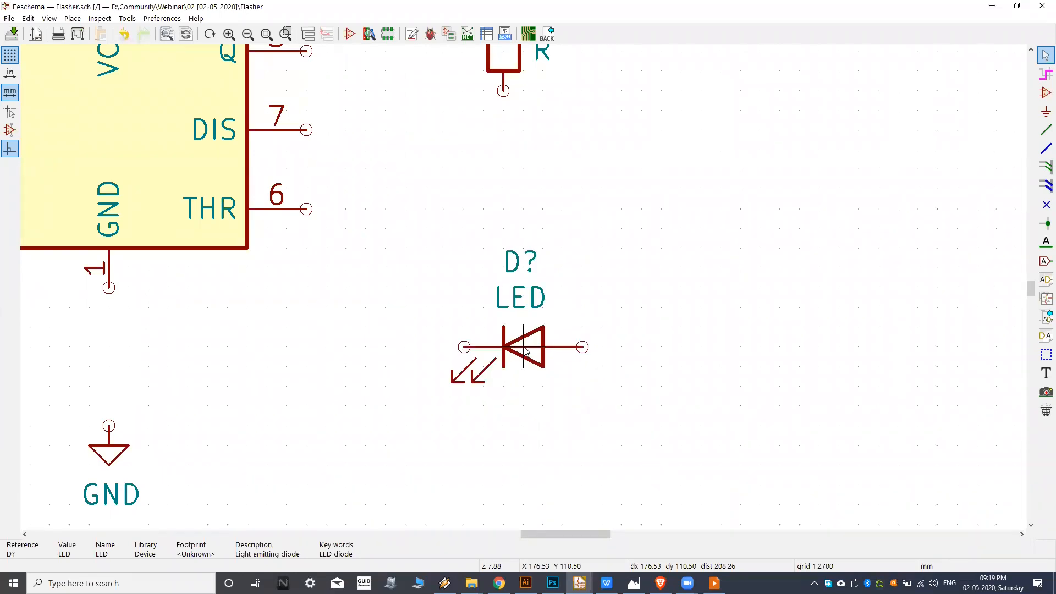
key("r")
key("r")
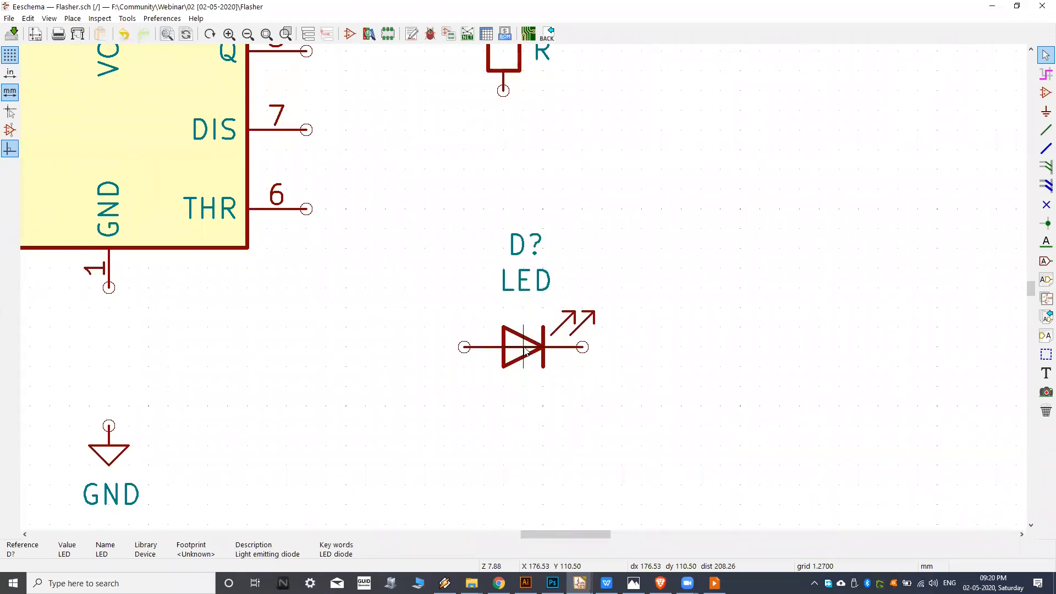
key("r")
key("r")
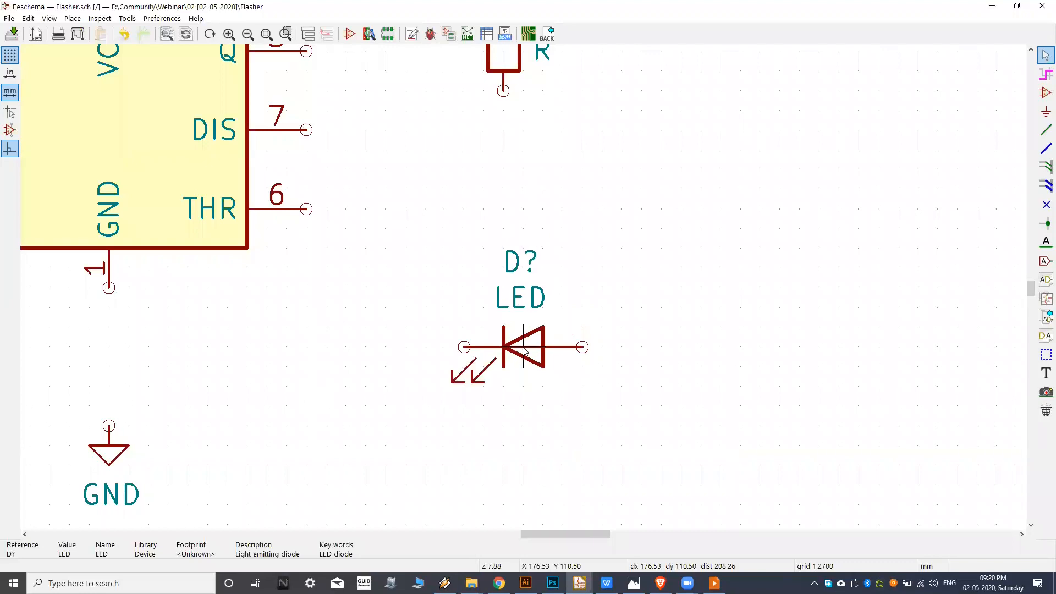
key("r")
key("r")
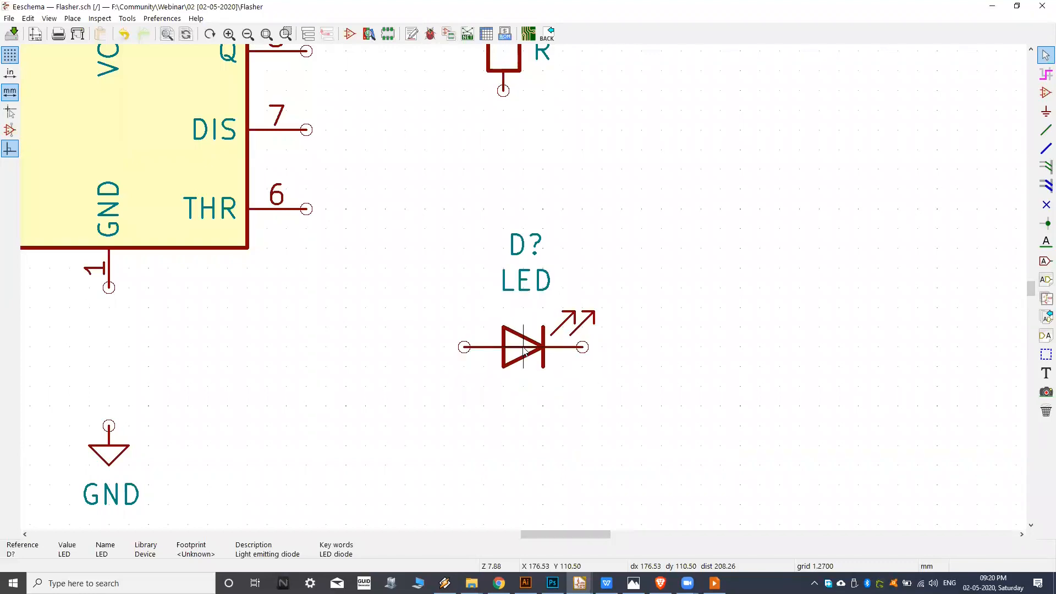
key("r")
Rotate the NE555P timer through two full turns, ending with the VCC pin at the top.
scroll(524, 348, "down", 1)
middle_click_drag(485, 340, 516, 367)
middle_click_drag(581, 271, 629, 492)
scroll(594, 312, "up", 1)
middle_click_drag(226, 405, 405, 342)
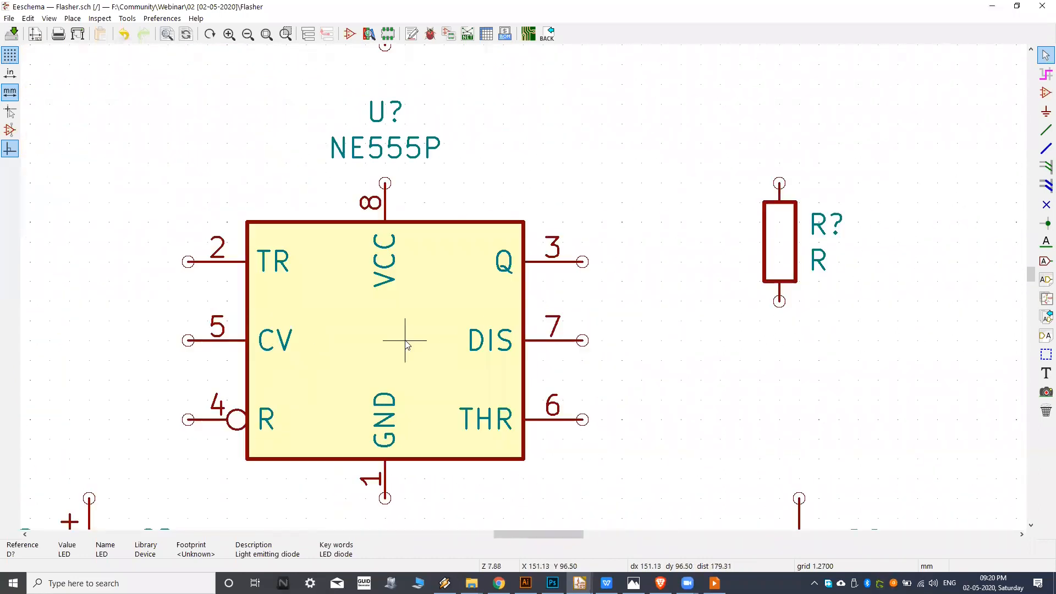
key("r")
key("r")
key("r")
key("r")
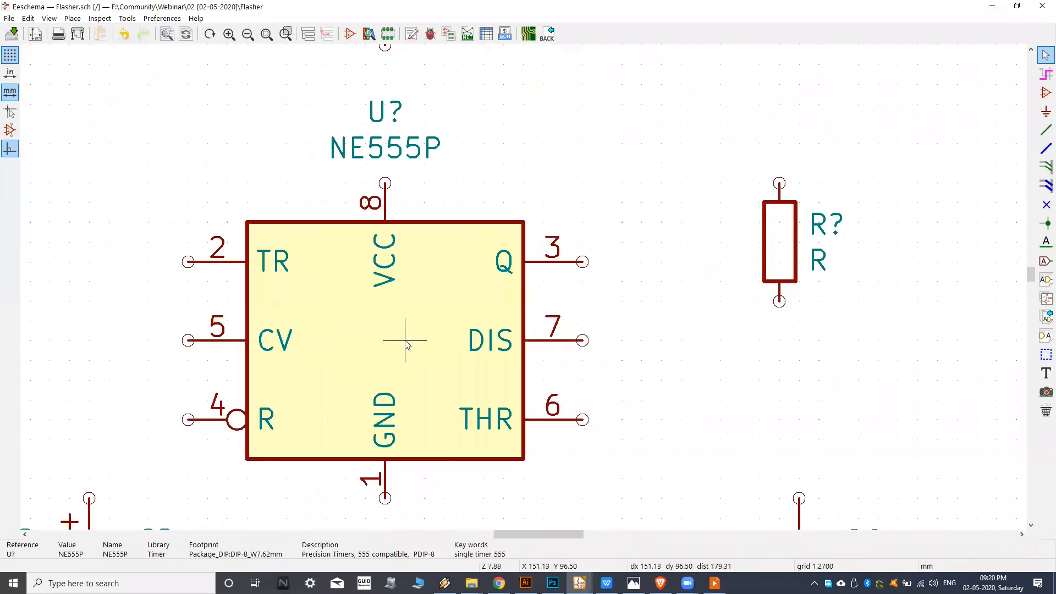
middle_click_drag(385, 380, 488, 330)
key("r")
key("r")
key("r")
Rotate the NE555P timer through a full turn, ending with the VCC pin at the top.
key("r")
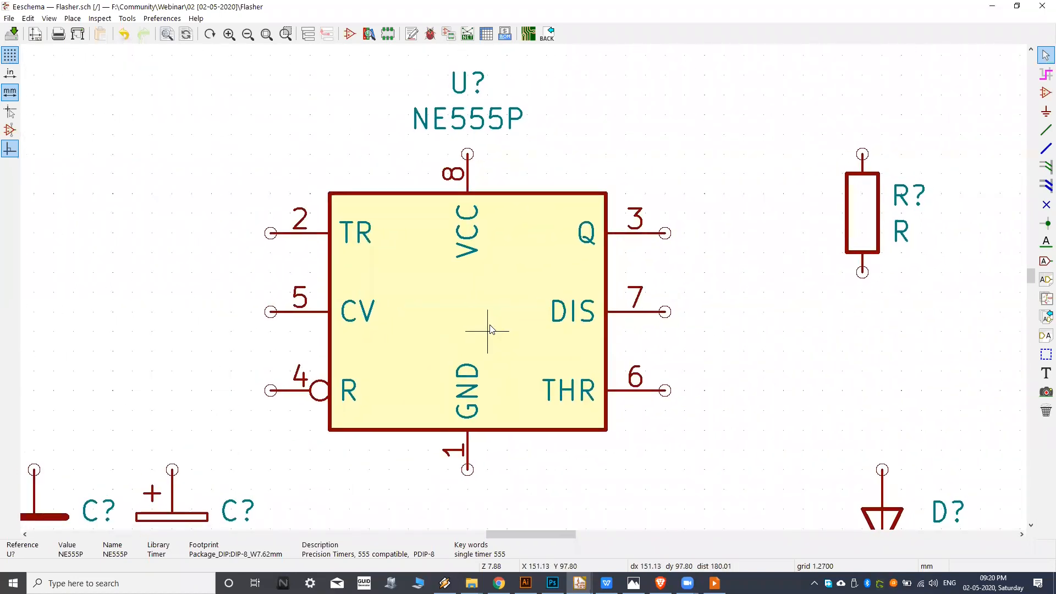
key("r")
key("r")
key("r")
key("r")
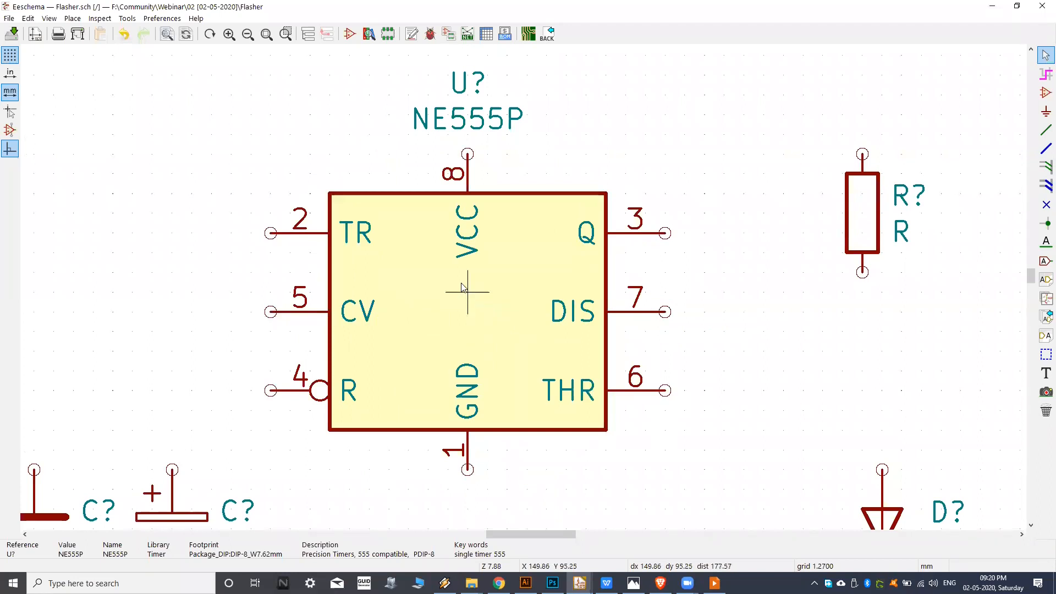
scroll(498, 163, "up", 4)
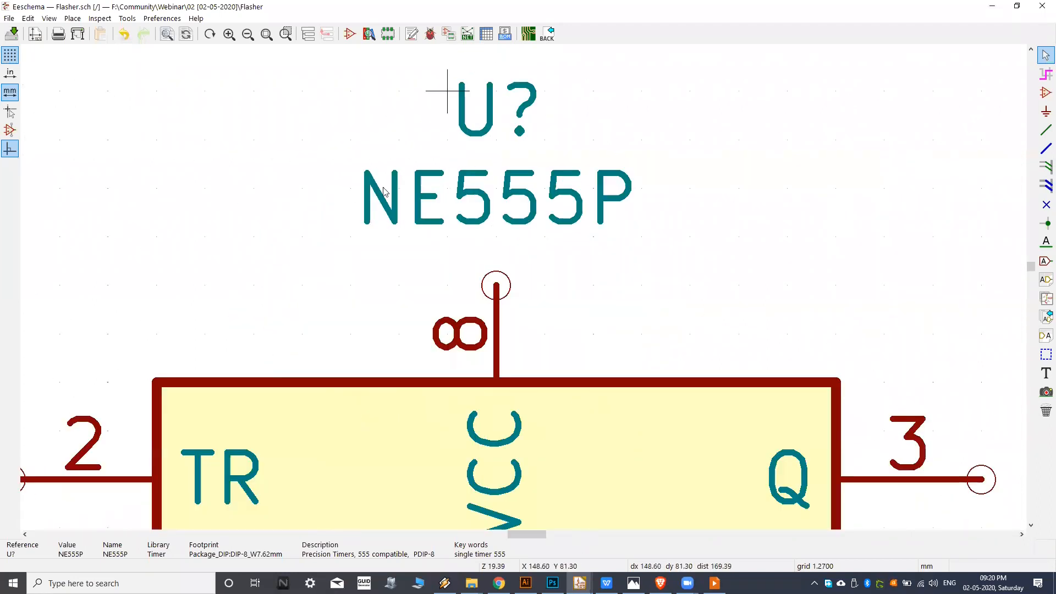
scroll(404, 249, "down", 6)
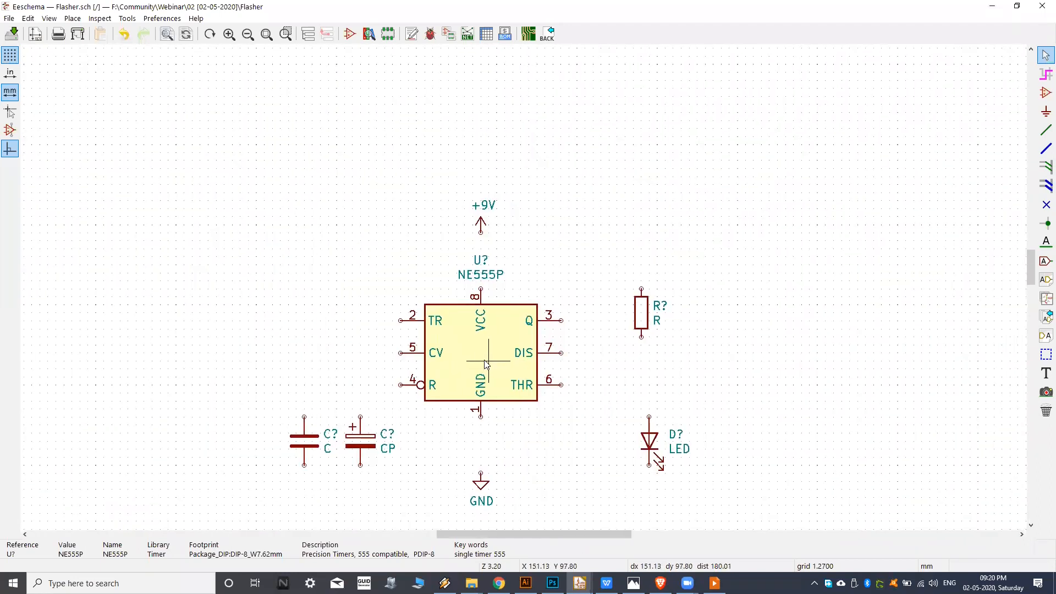
Rotate the NE555P timer half a turn so its GND pin points up and its VCC pin points down.
key("r")
key("r")
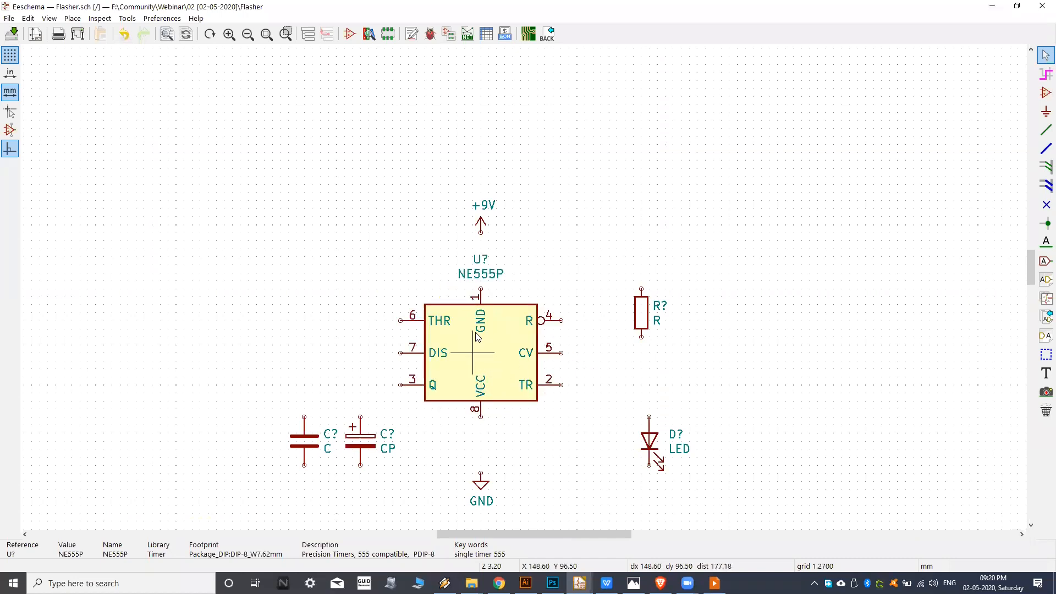
scroll(492, 301, "up", 3)
scroll(471, 319, "down", 3)
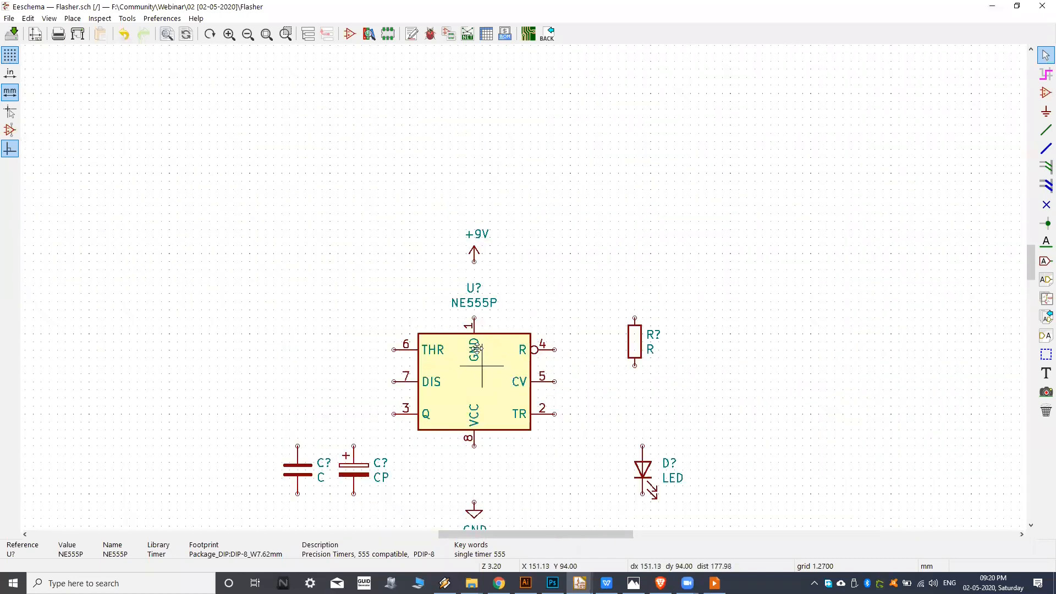
scroll(461, 378, "up", 1)
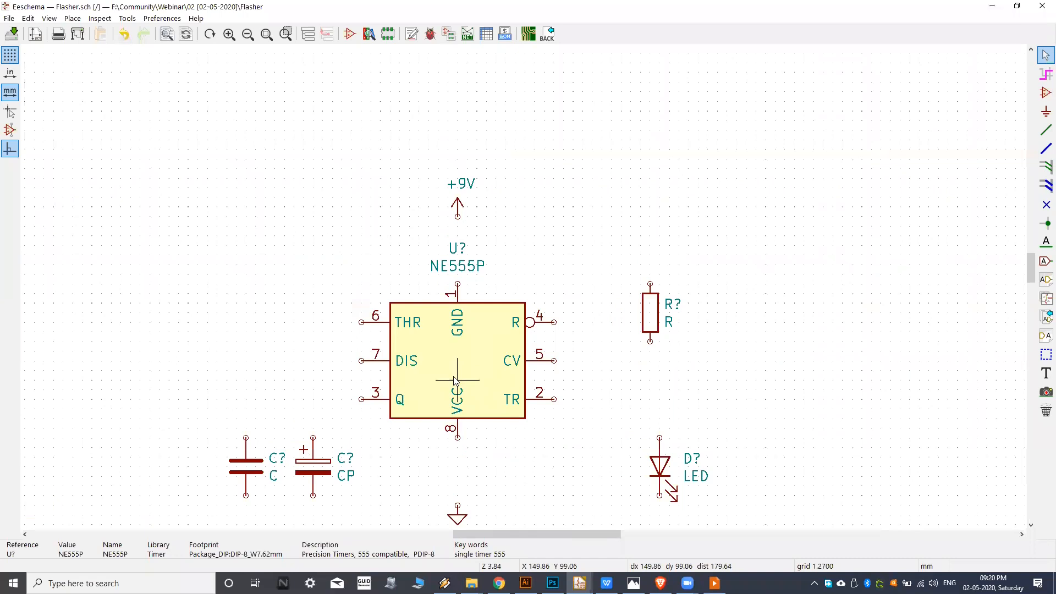
left_click(455, 380)
scroll(443, 278, "up", 3)
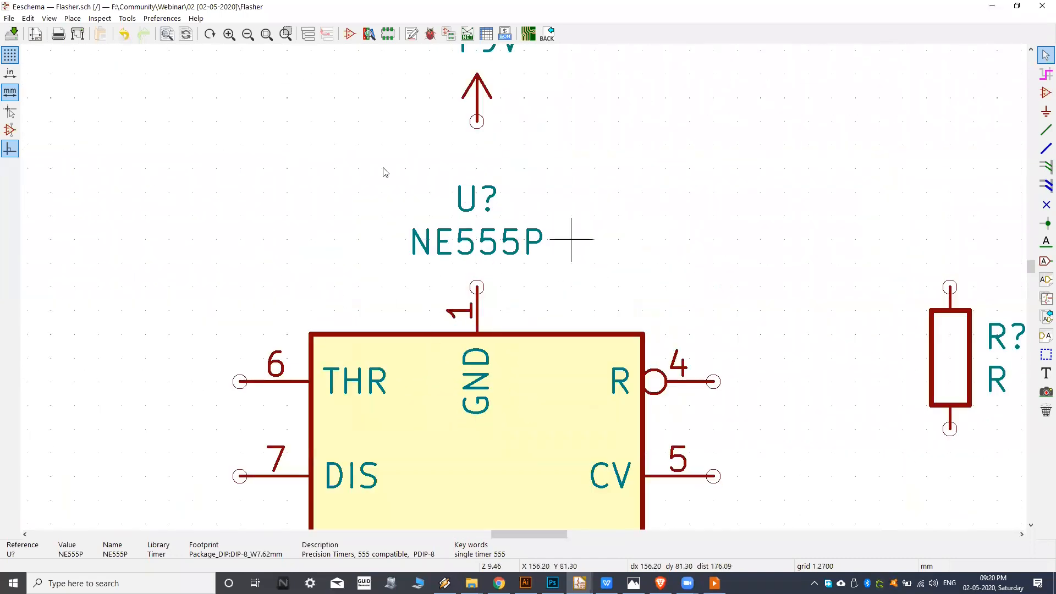
middle_click_drag(469, 401, 477, 377)
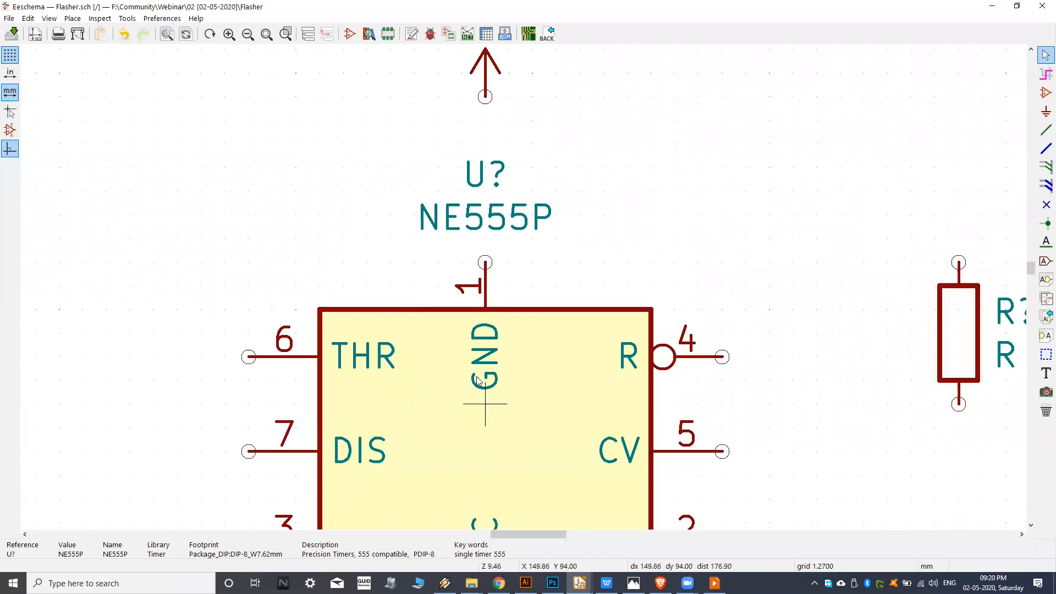
Rotate the NE555P timer back until its VCC pin is at the top and its GND pin at the bottom.
scroll(477, 380, "down", 4)
key("r")
key("r")
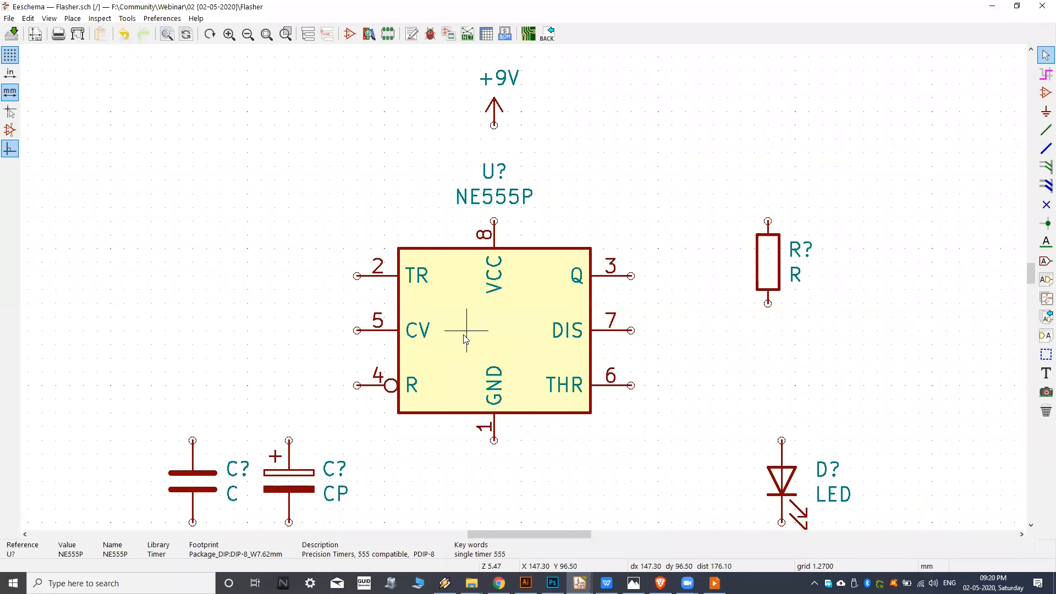
key("r")
key("r")
key("r")
key("r")
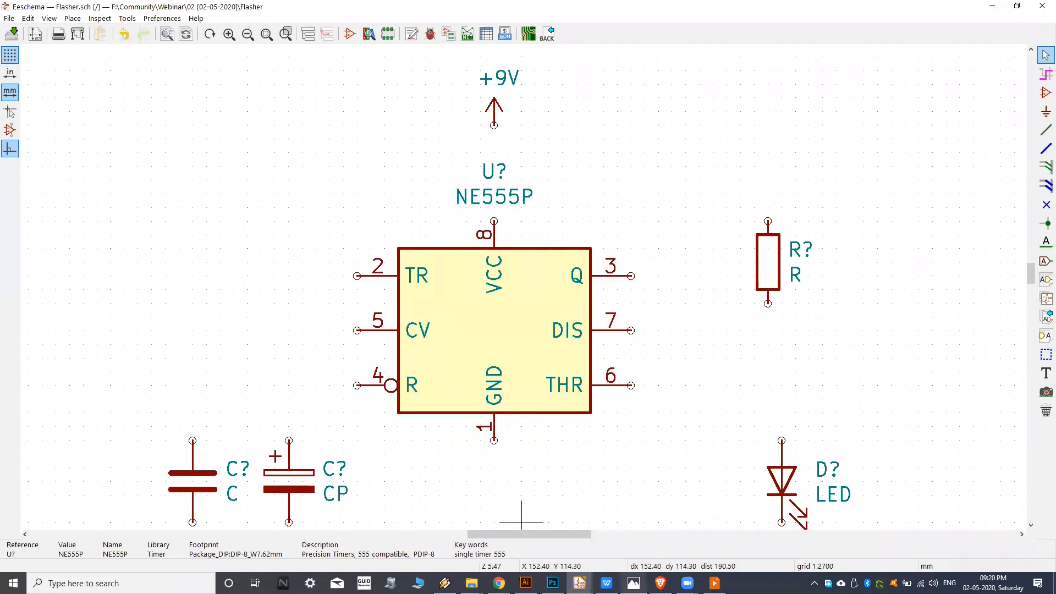
Compare the timer's pin arrangement and the number of resistors with the reference circuit image in Photos, and return to Eeschema.
left_click(634, 583)
left_click(580, 584)
scroll(453, 312, "down", 1)
middle_click_drag(469, 307, 353, 264)
middle_click_drag(498, 390, 535, 290)
middle_click_drag(409, 315, 444, 421)
middle_click_drag(636, 299, 569, 354)
middle_click_drag(354, 353, 435, 258)
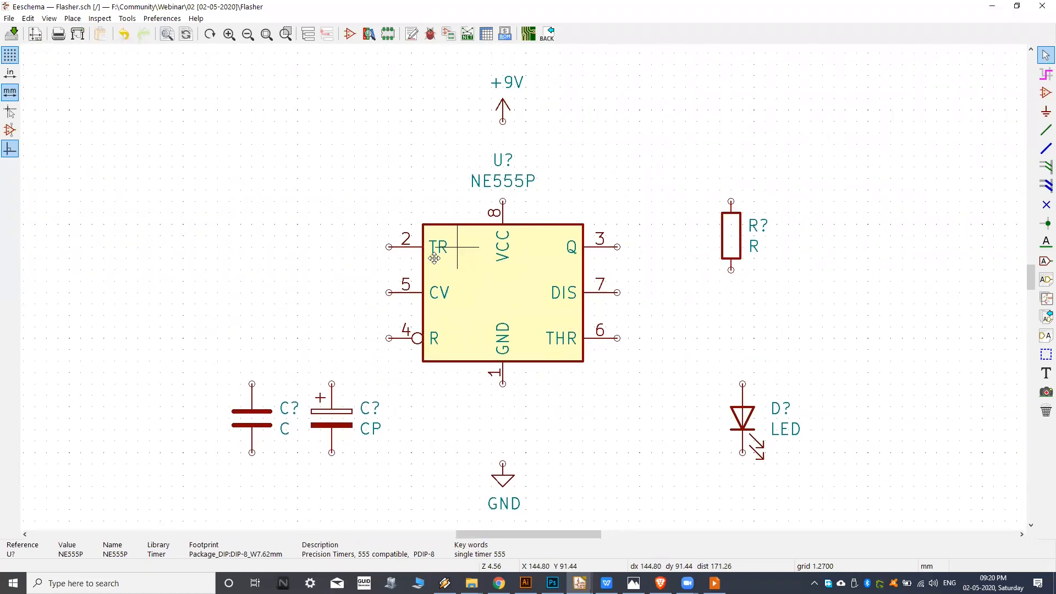
scroll(435, 258, "down", 1)
left_click(634, 583)
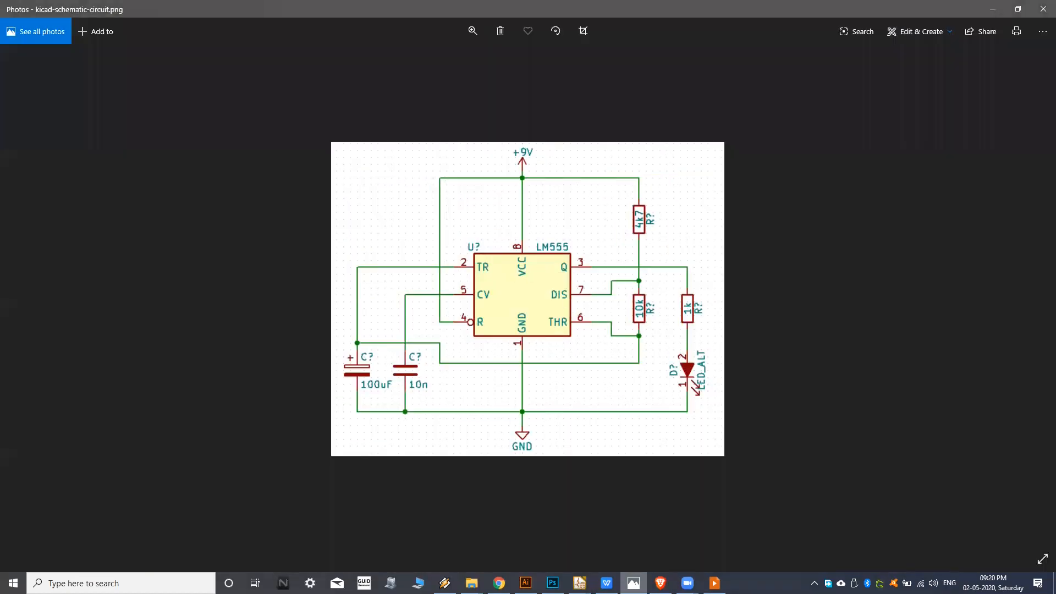
left_click(580, 583)
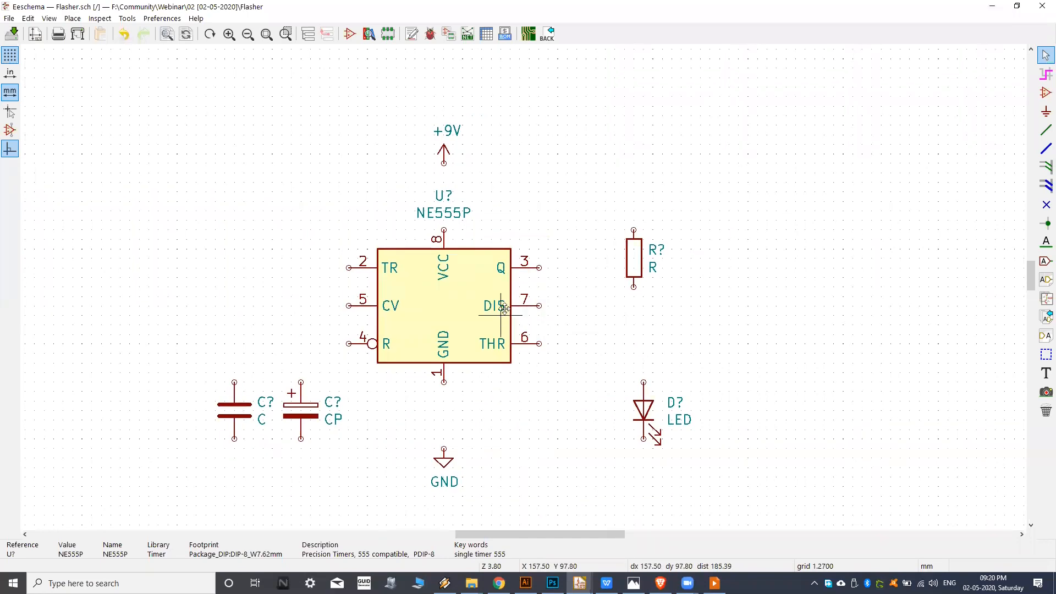
key("alt+Tab")
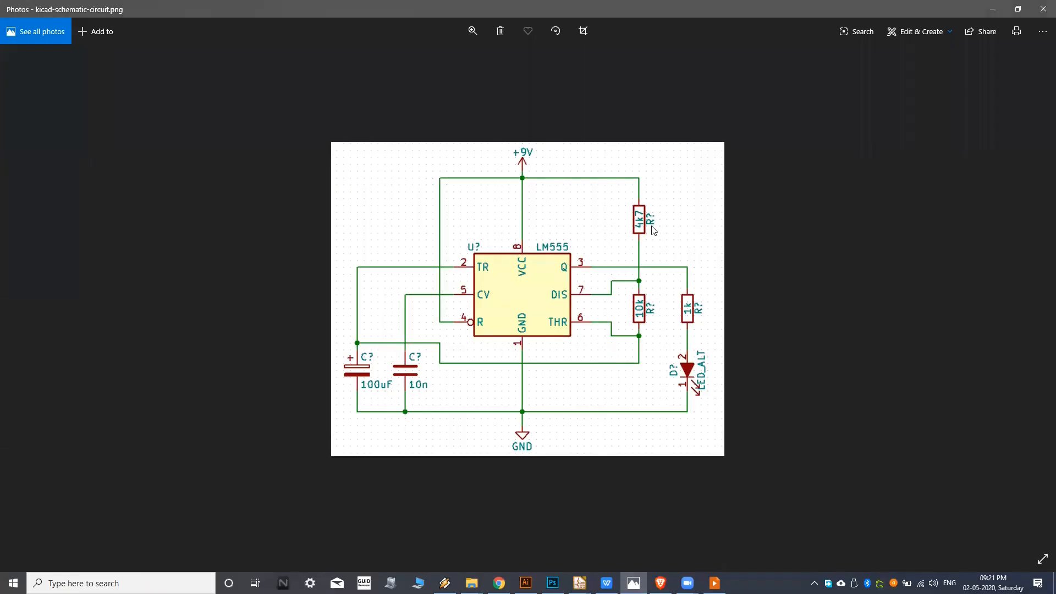
key("alt+Tab")
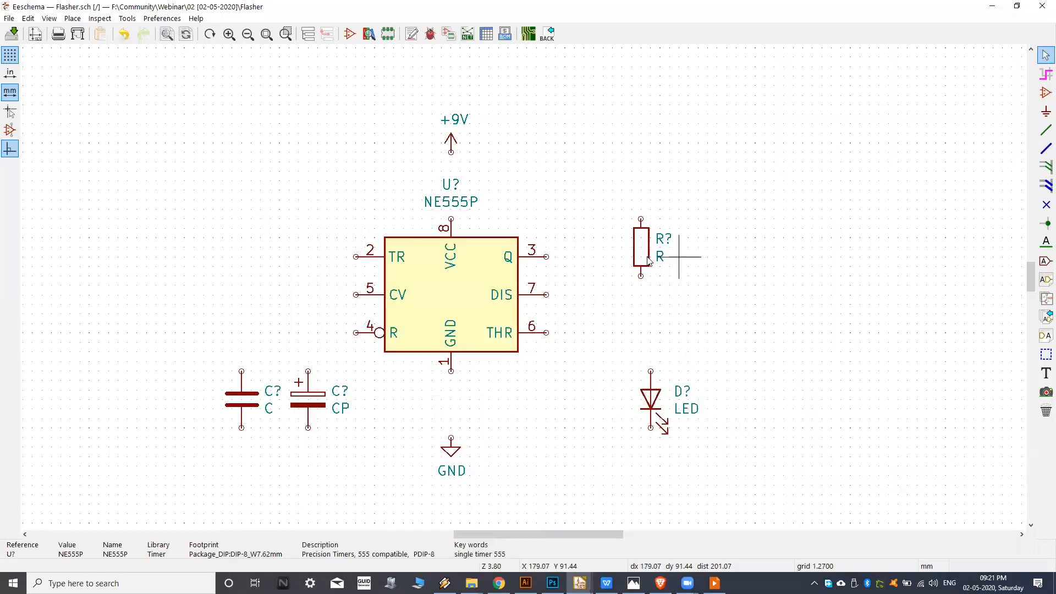
Look up the Duplicate command among the commands available for the resistor and dismiss them without applying any.
scroll(632, 259, "up", 3)
scroll(612, 294, "up", 1)
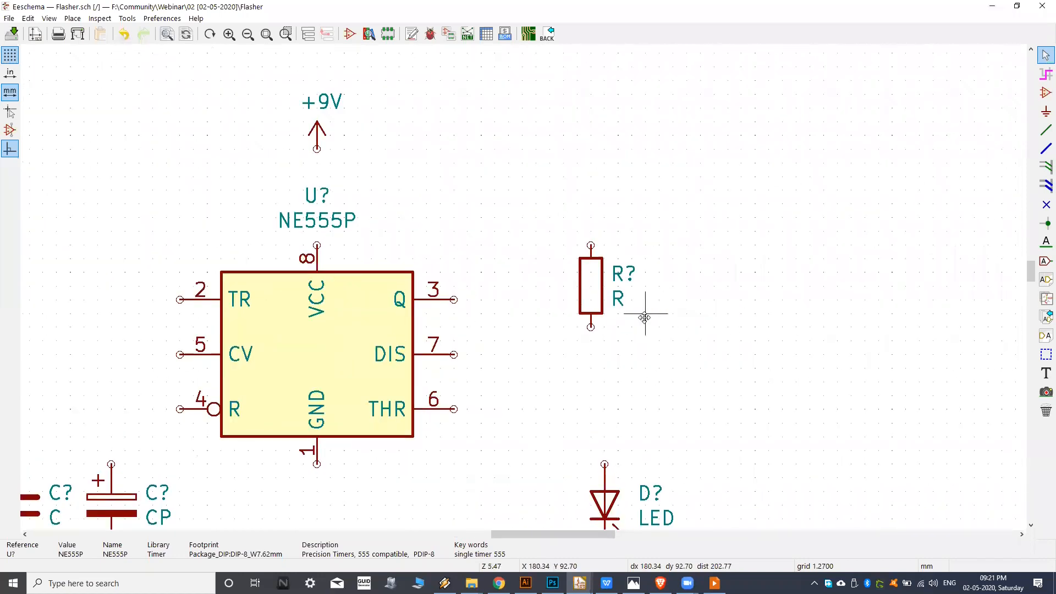
middle_click_drag(623, 306, 620, 306)
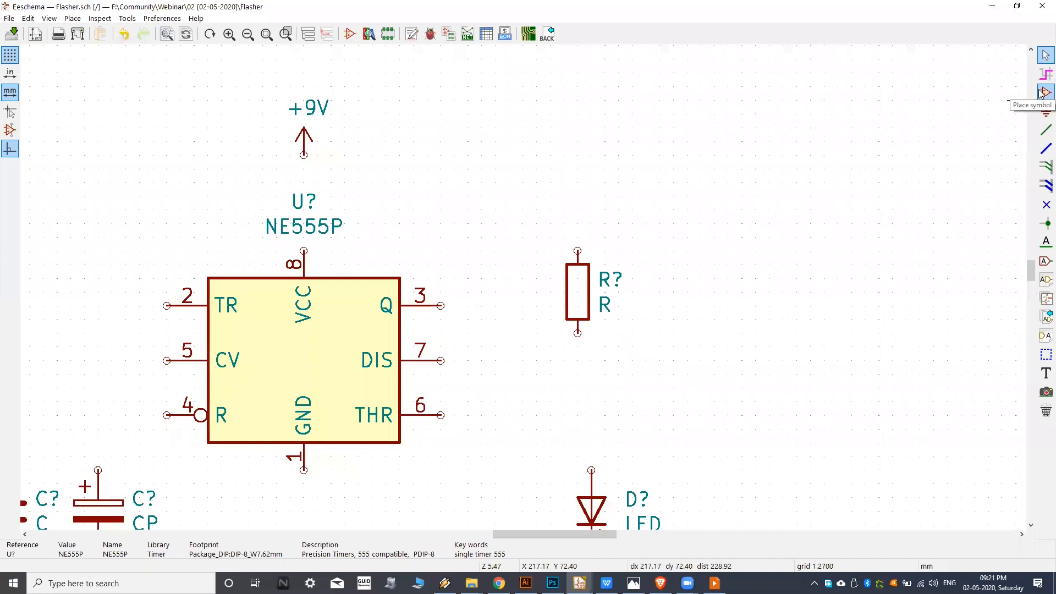
middle_click_drag(704, 280, 683, 275)
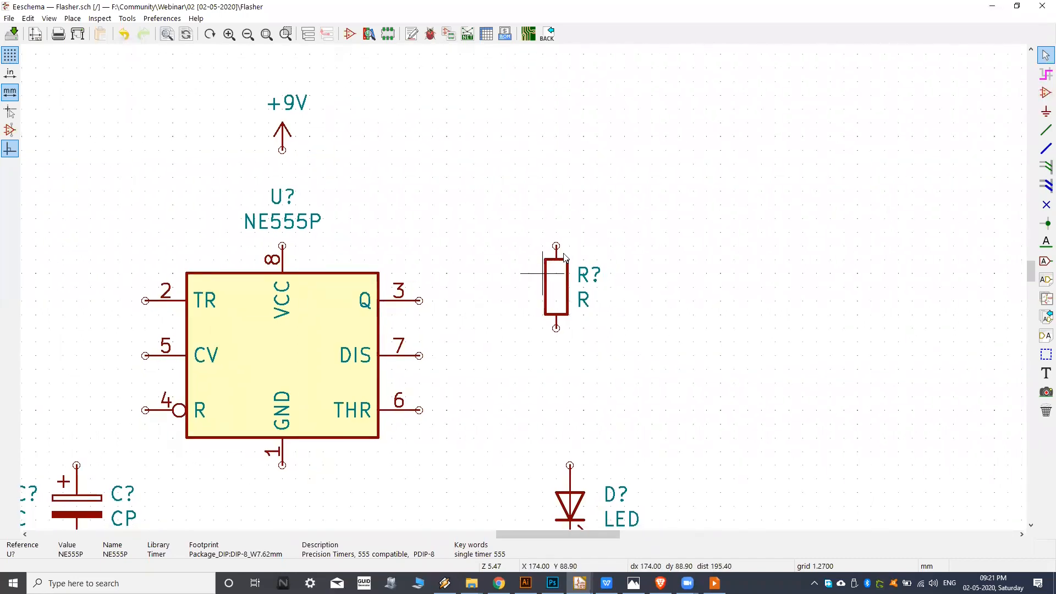
middle_click_drag(544, 276, 549, 275)
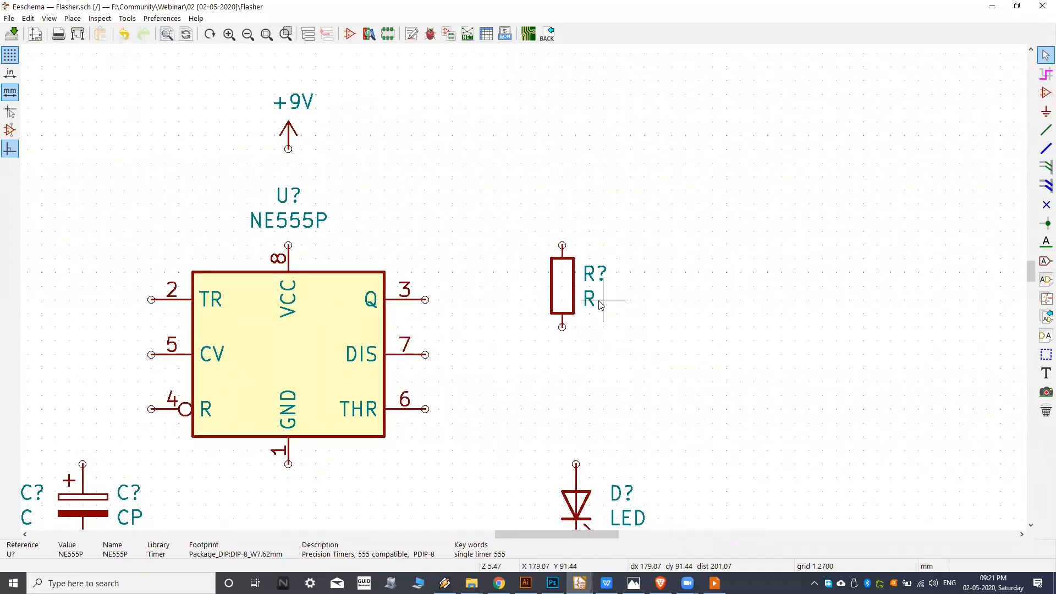
scroll(568, 296, "up", 4)
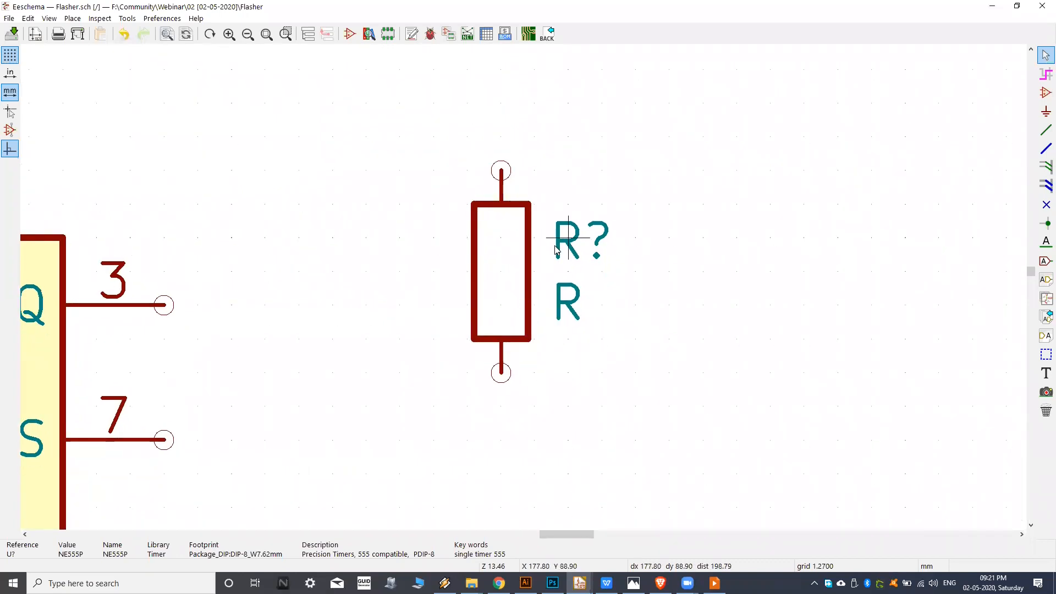
scroll(512, 287, "down", 1)
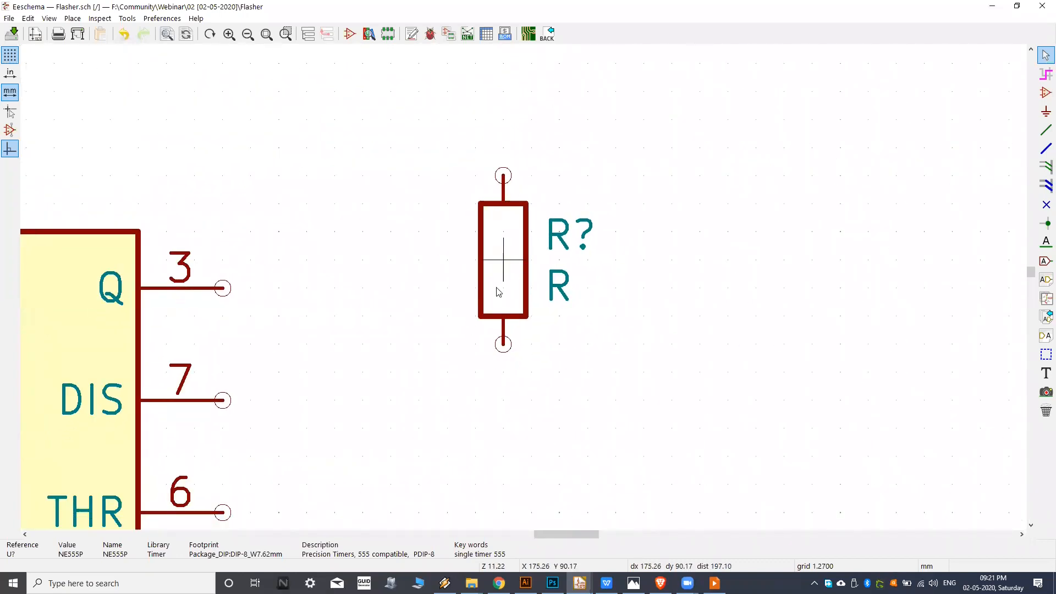
middle_click_drag(523, 273, 545, 246)
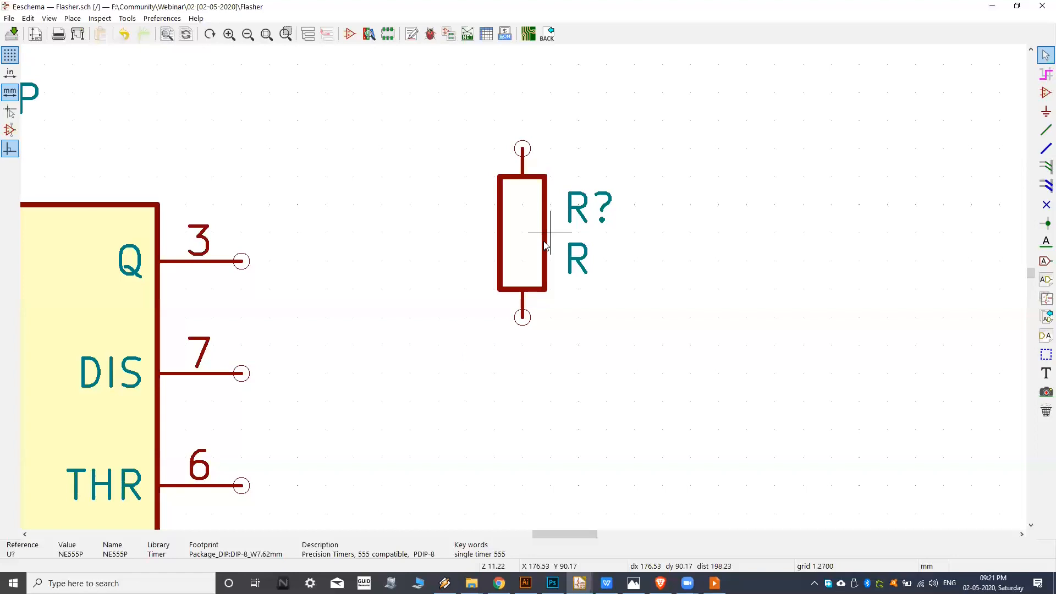
right_click(530, 240)
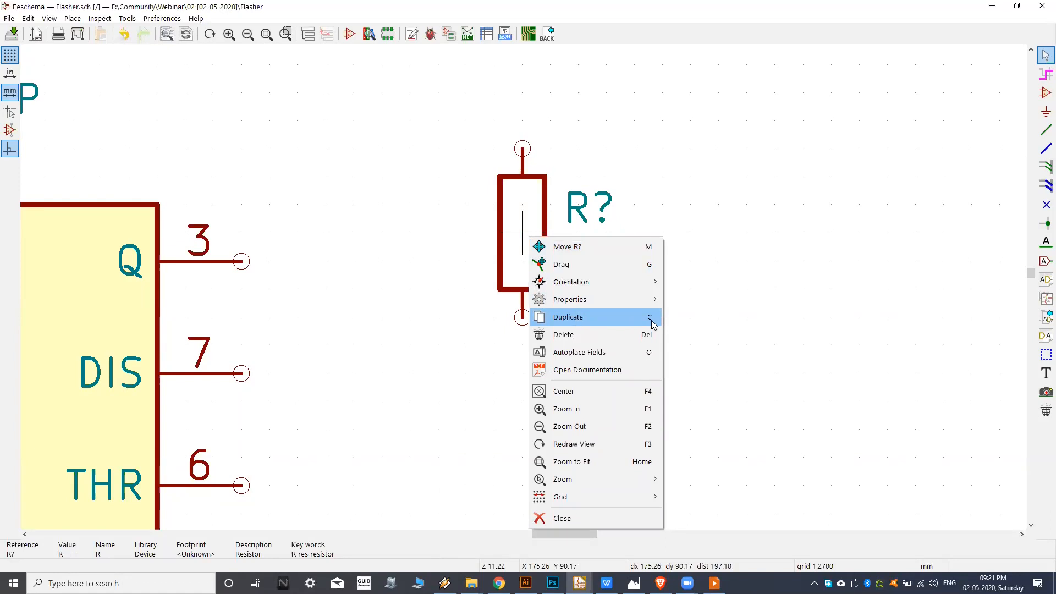
left_click(830, 318)
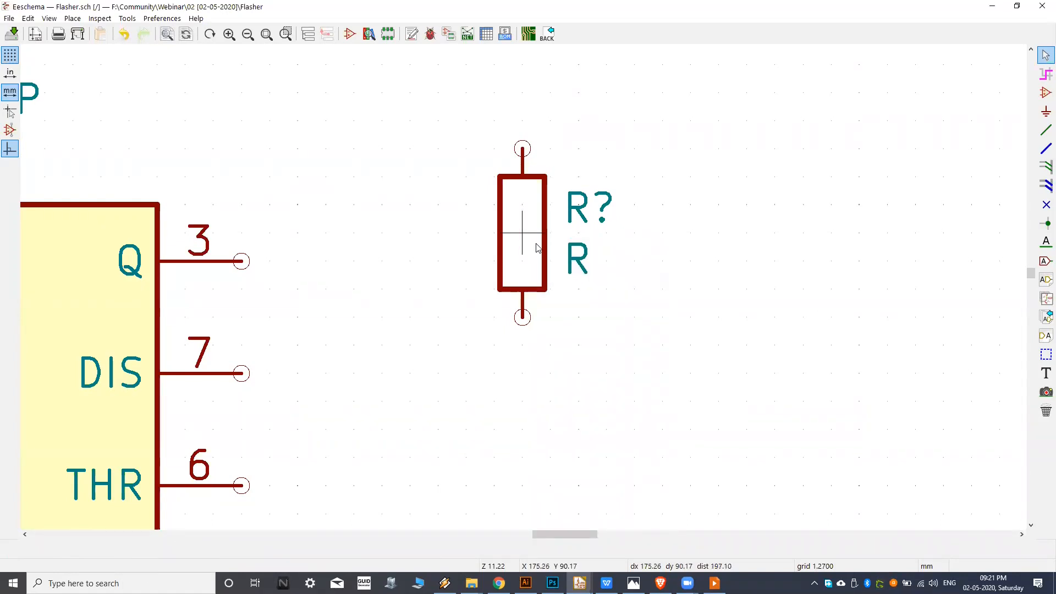
Duplicate the resistor and place the copy level with it, about 10 mm to its right.
left_click(524, 237)
key("ctrl+d")
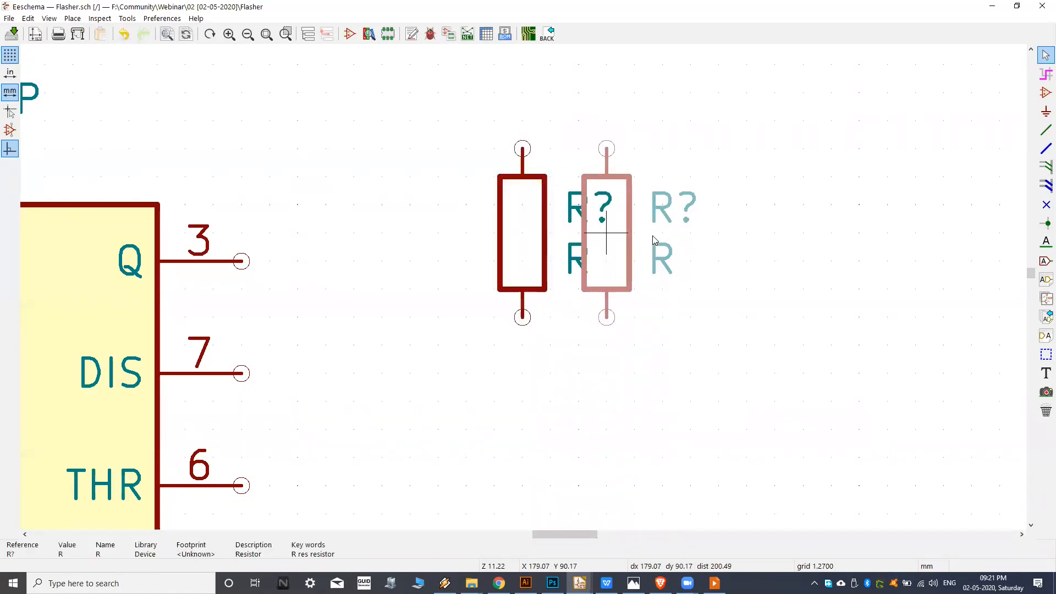
scroll(645, 299, "down", 1)
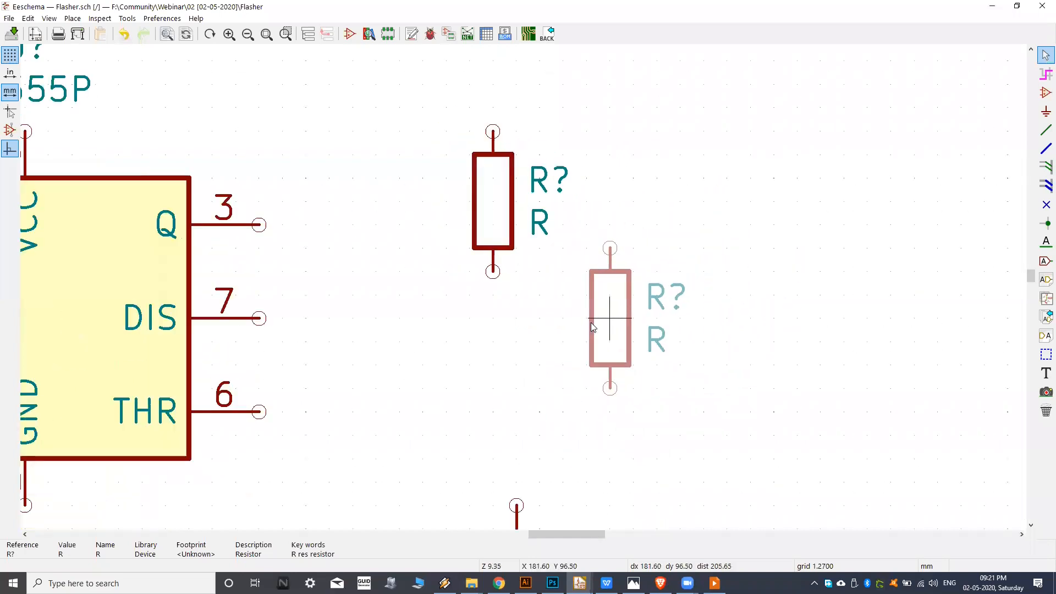
middle_click_drag(572, 344, 655, 303)
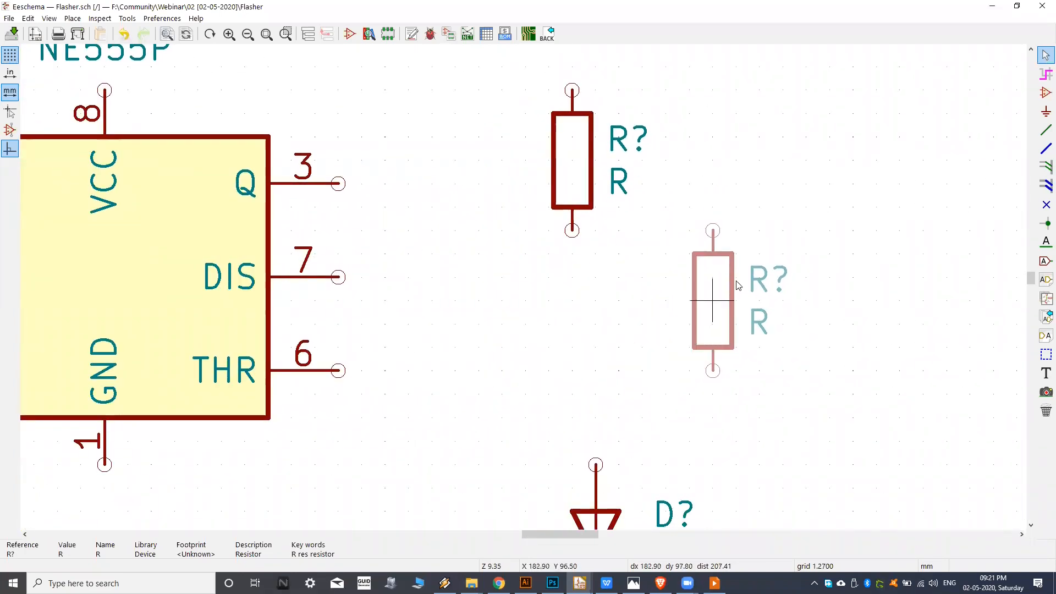
middle_click_drag(773, 259, 594, 322)
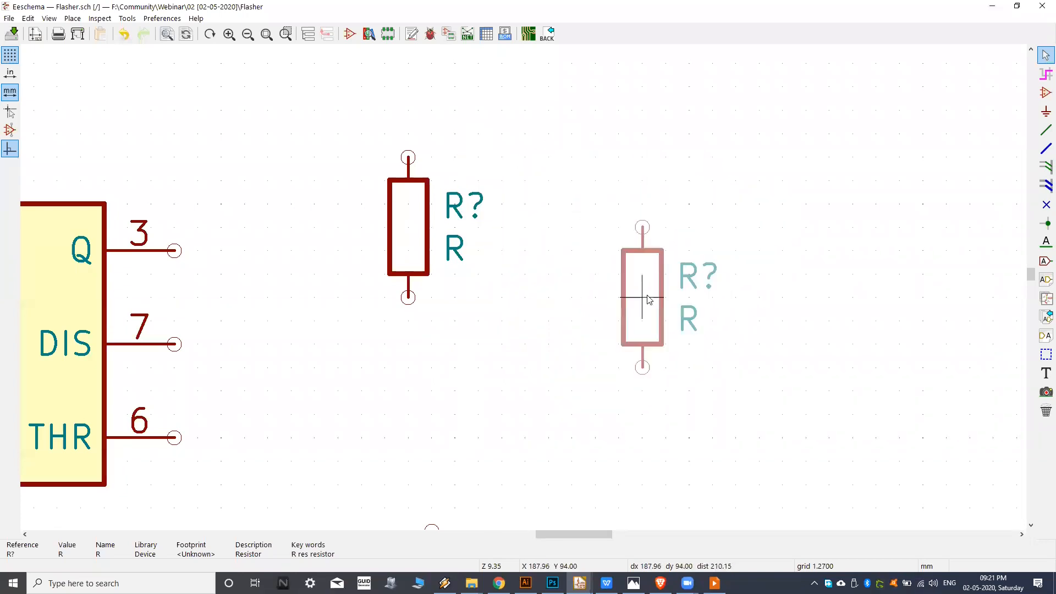
scroll(648, 300, "down", 3)
left_click(627, 268)
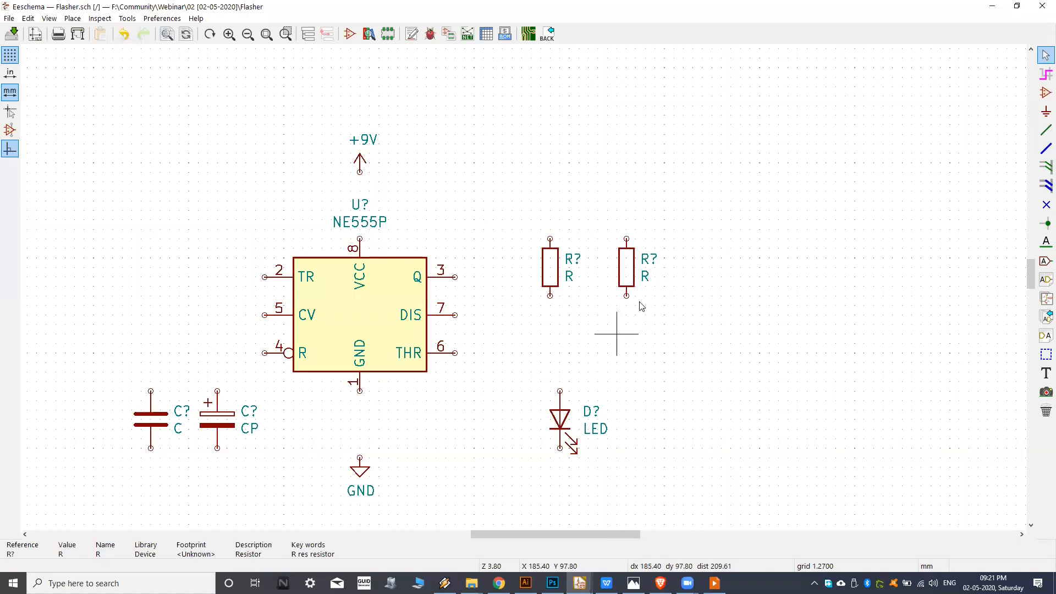
Duplicate the right-hand resistor and place the copy directly below it, about 10 mm lower.
scroll(641, 306, "up", 5)
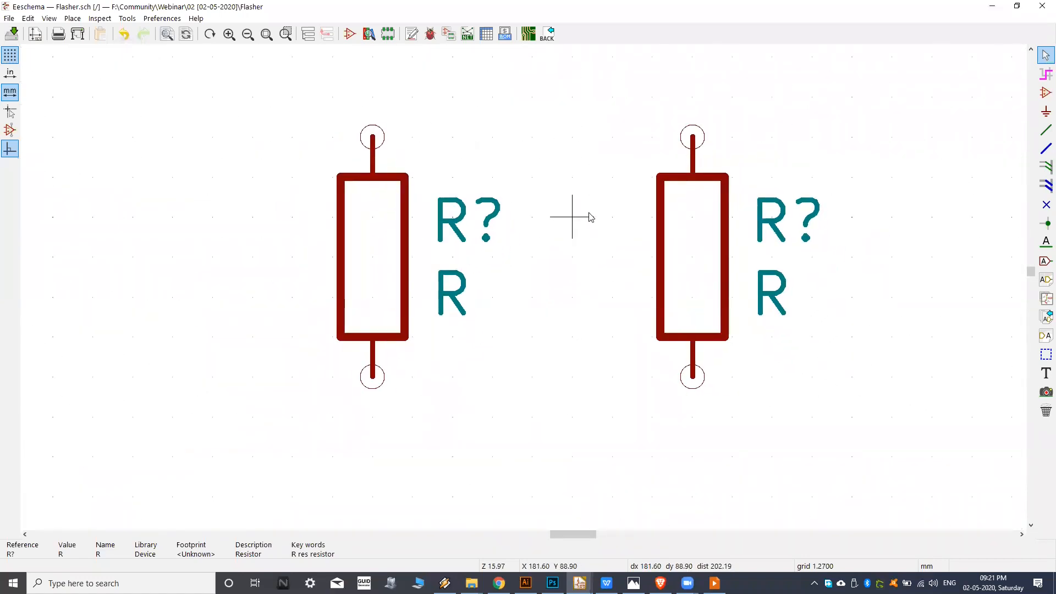
scroll(590, 217, "down", 3)
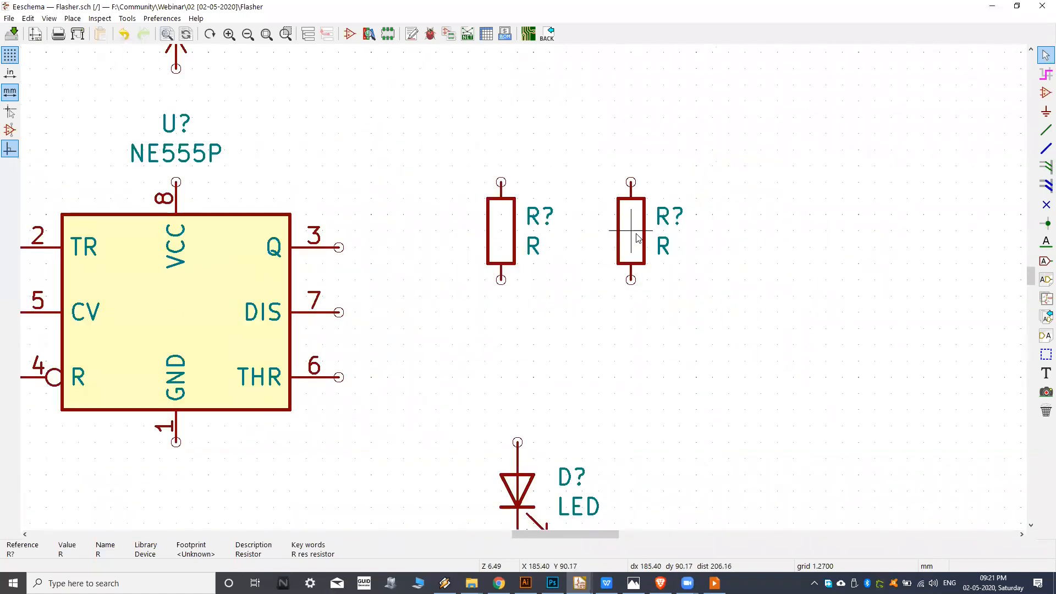
left_click(637, 237)
key("ctrl+d")
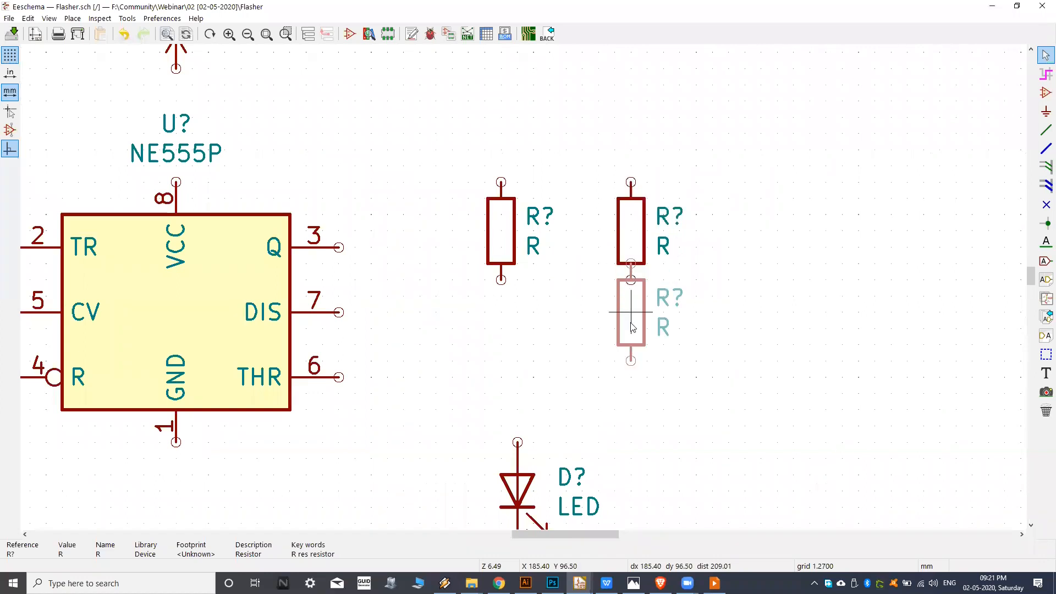
left_click(631, 359)
scroll(584, 271, "down", 1)
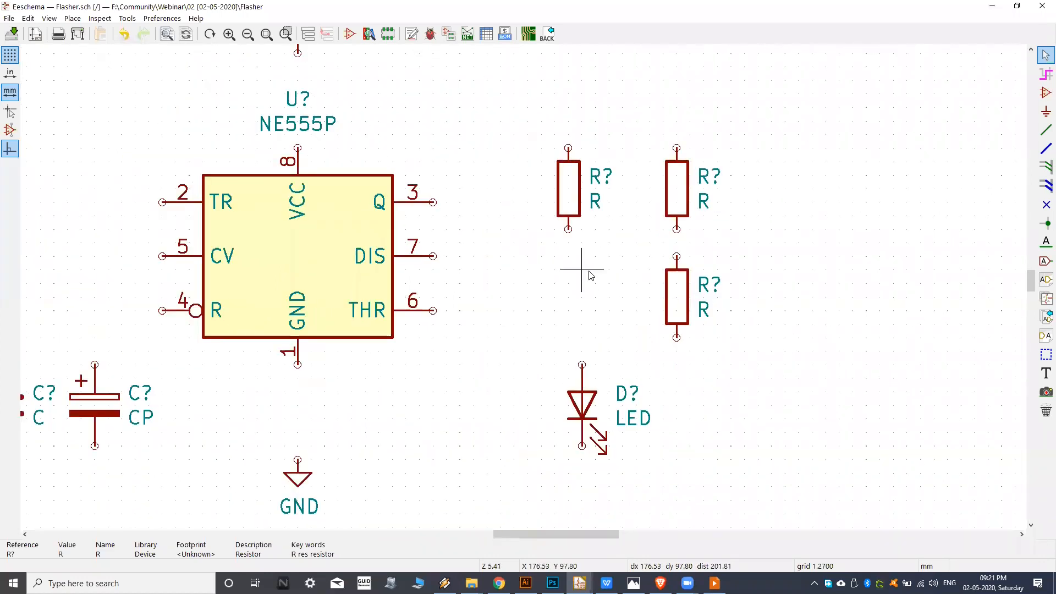
Check the three resistors' positions against the reference circuit image in Photos and return to Eeschema.
scroll(567, 259, "down", 1)
middle_click_drag(419, 317, 531, 284)
middle_click_drag(373, 356, 433, 352)
left_click(634, 583)
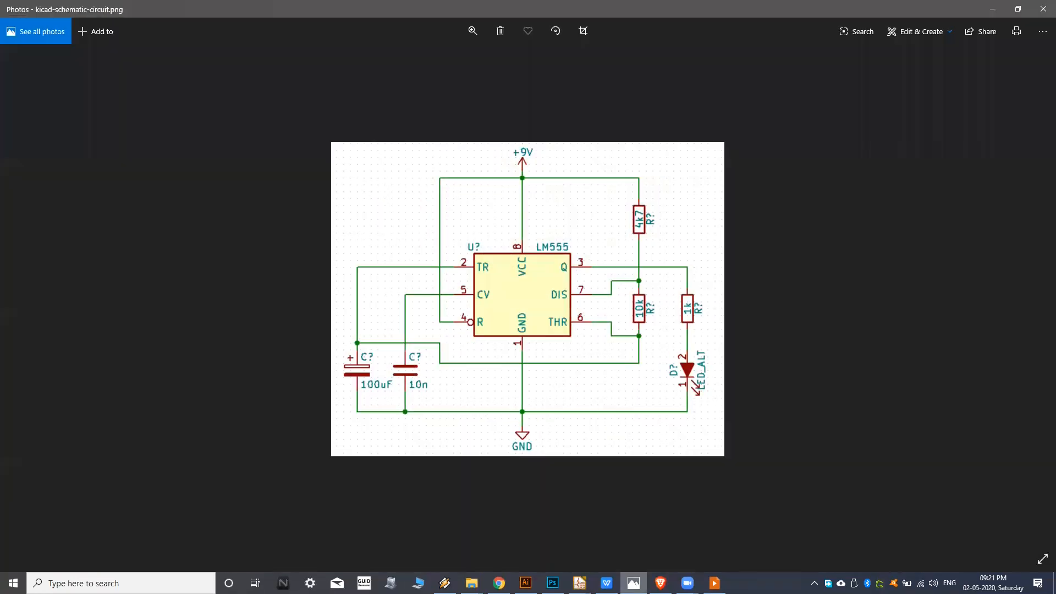
left_click(634, 583)
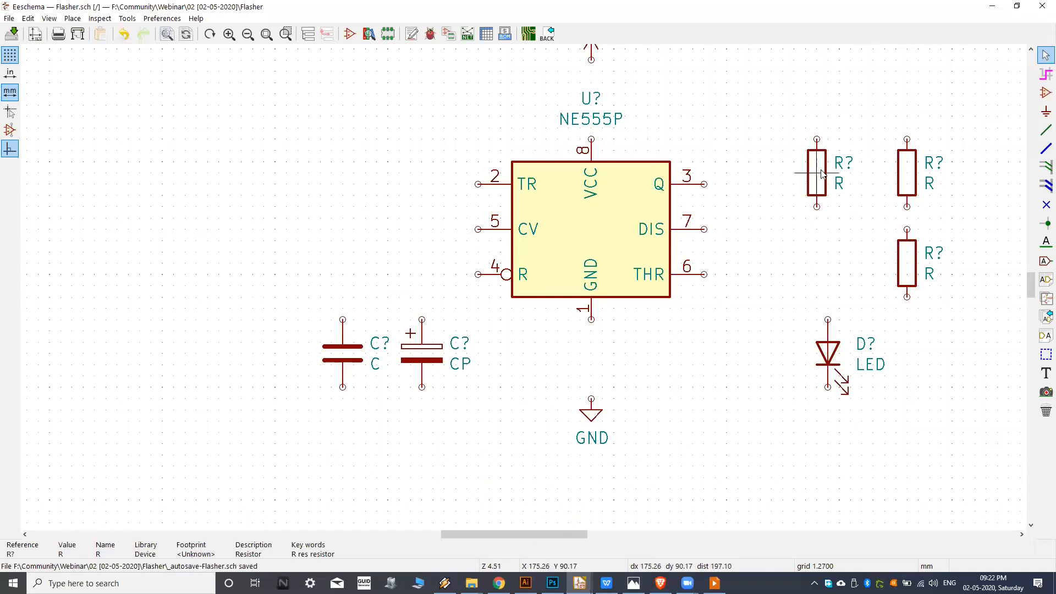
Arrange two of the resistors in one column to the right of the NE555P, about 19 mm apart vertically.
key("m")
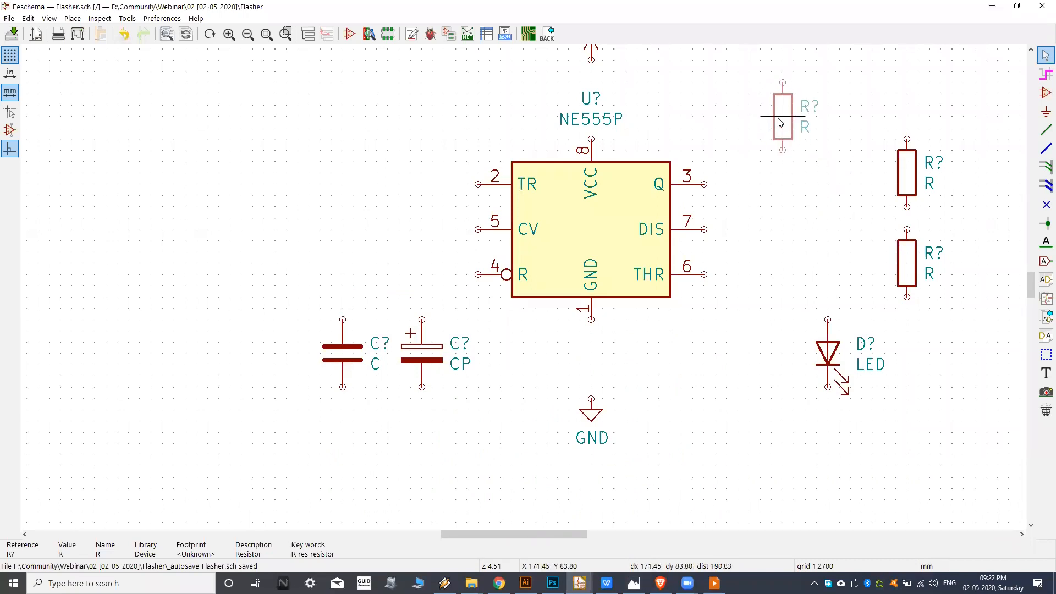
left_click(783, 116)
key("m")
left_click(785, 285)
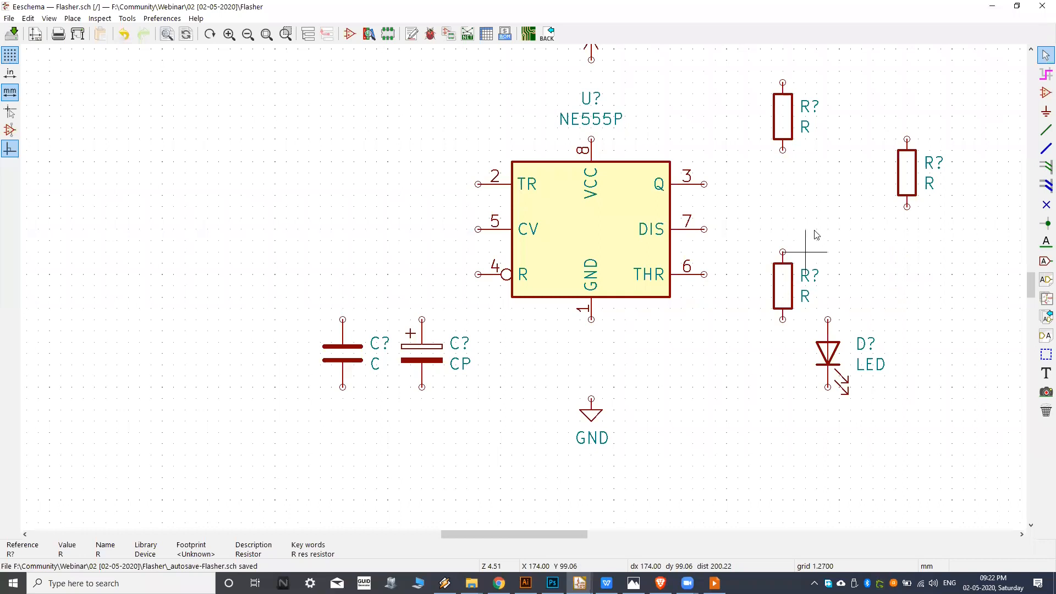
Move the upper resistor so it sits about 16.5 mm directly above the lower resistor in its column.
left_click(633, 156)
middle_click_drag(645, 245, 616, 293)
scroll(595, 234, "up", 1)
key("m")
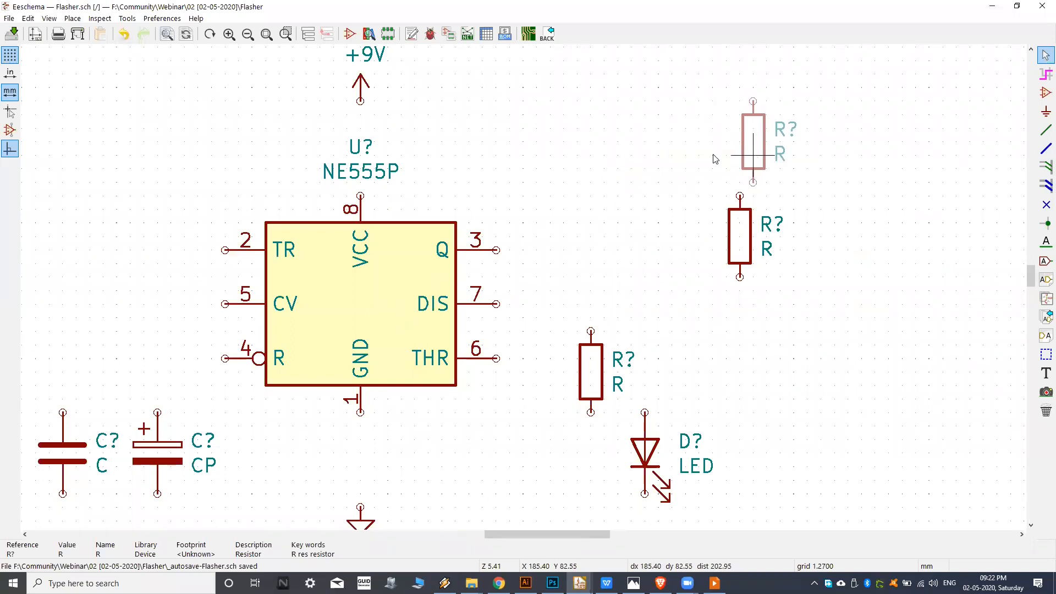
left_click(553, 213)
middle_click_drag(213, 172, 262, 169)
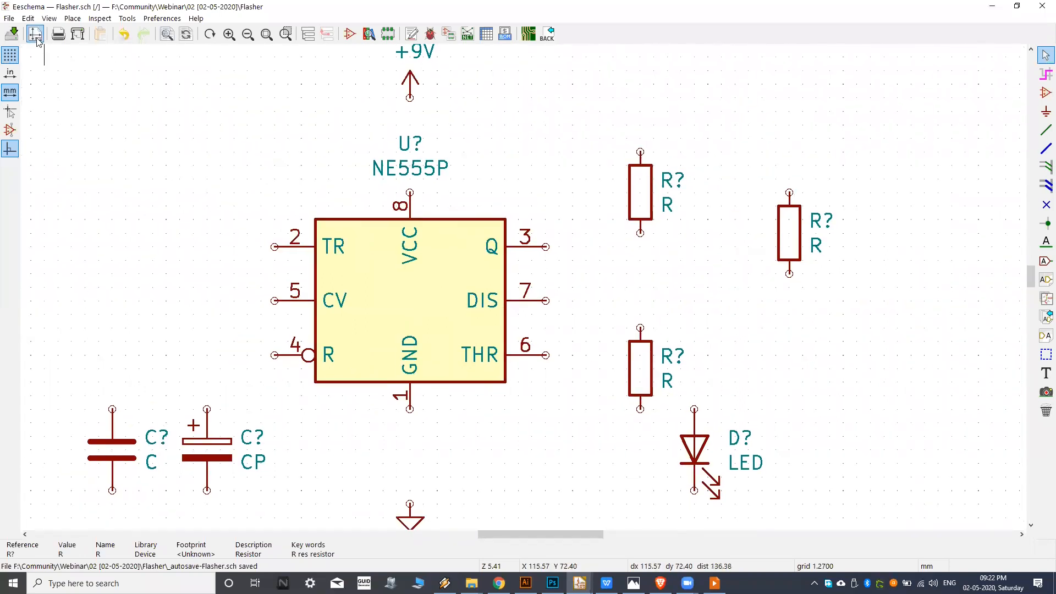
Look up the schematic's grid size in the grid settings and cancel without changing it.
left_click(28, 18)
mouse_move(10, 18)
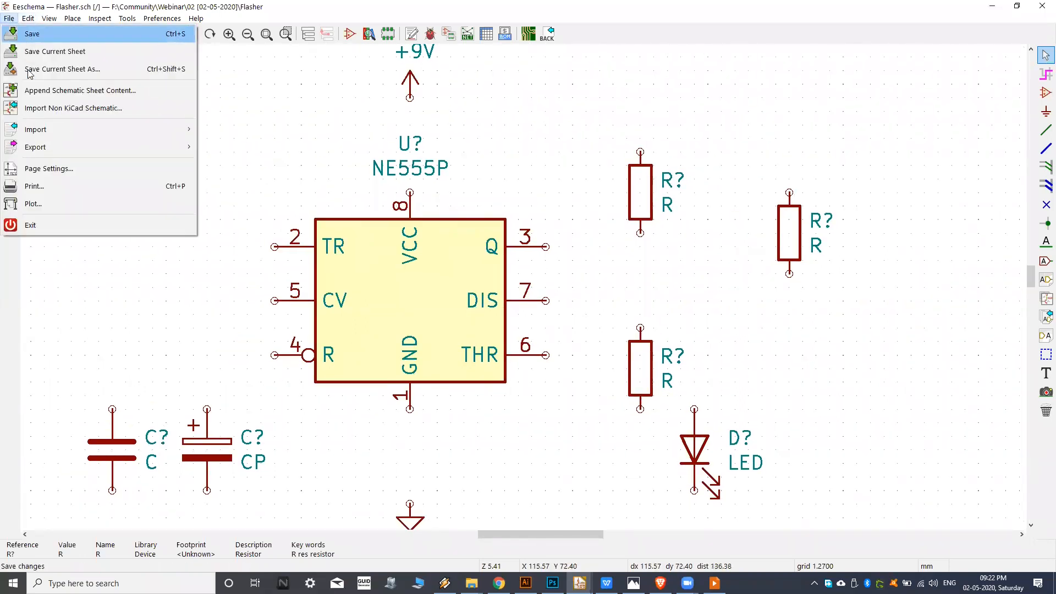
mouse_move(51, 20)
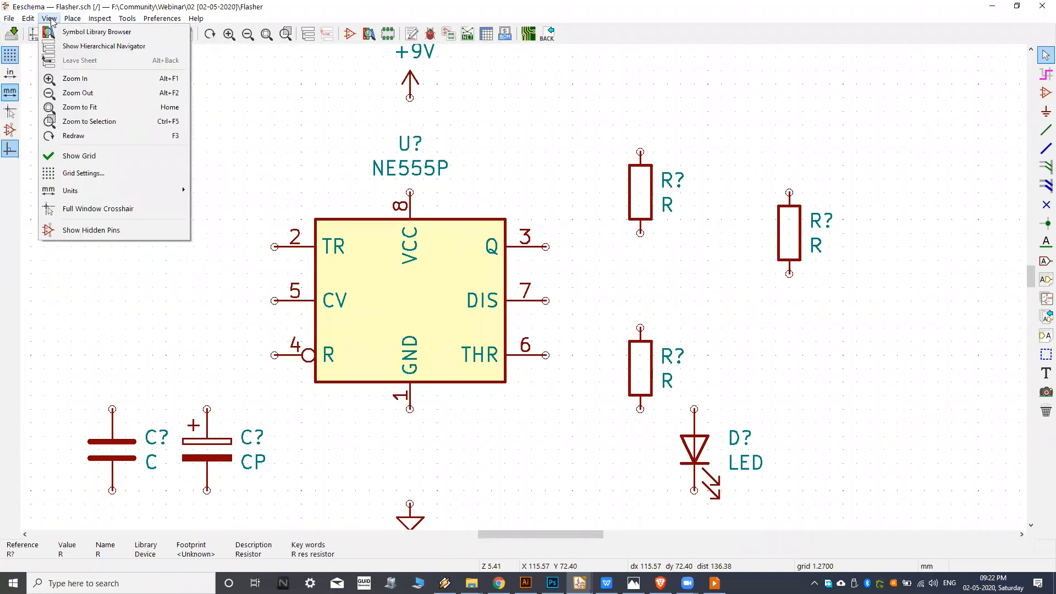
left_click(92, 173)
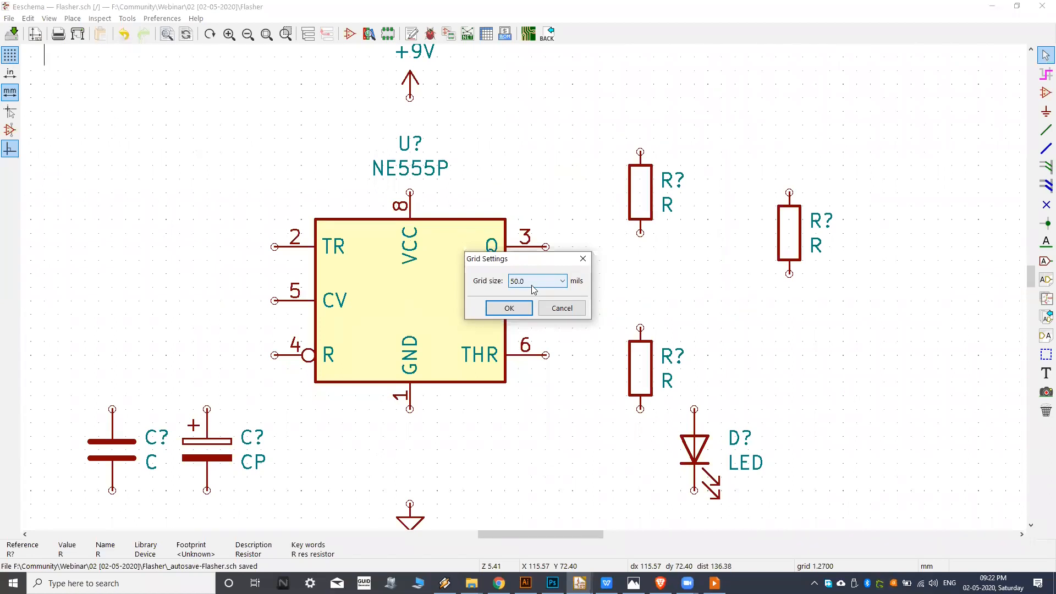
left_click(562, 308)
Examine how the NE555P pin ends and the neighbouring resistors' ends line up with the grid points.
scroll(608, 230, "up", 4)
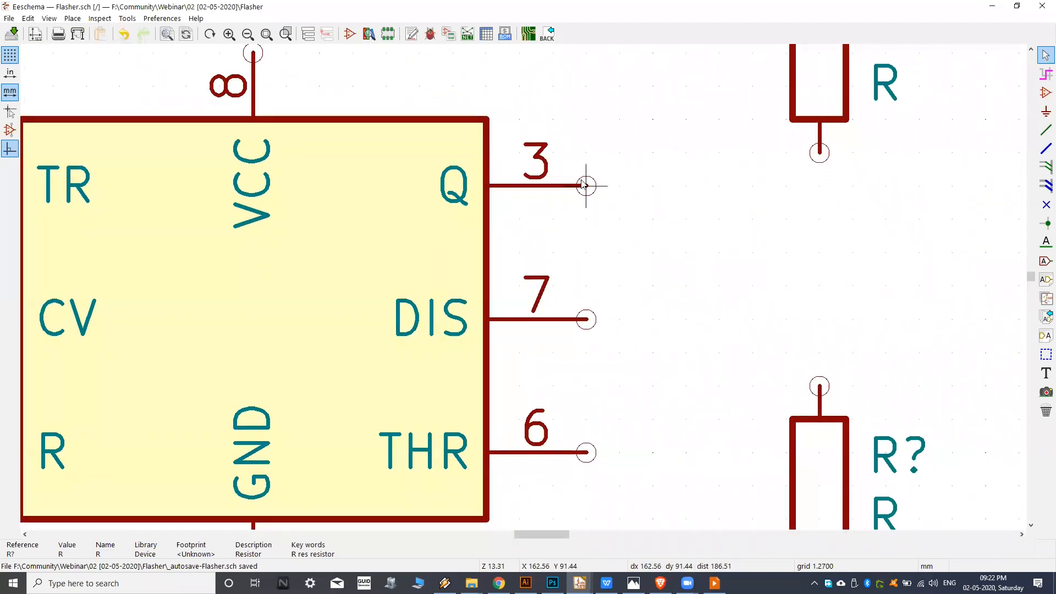
middle_click_drag(576, 330, 565, 325)
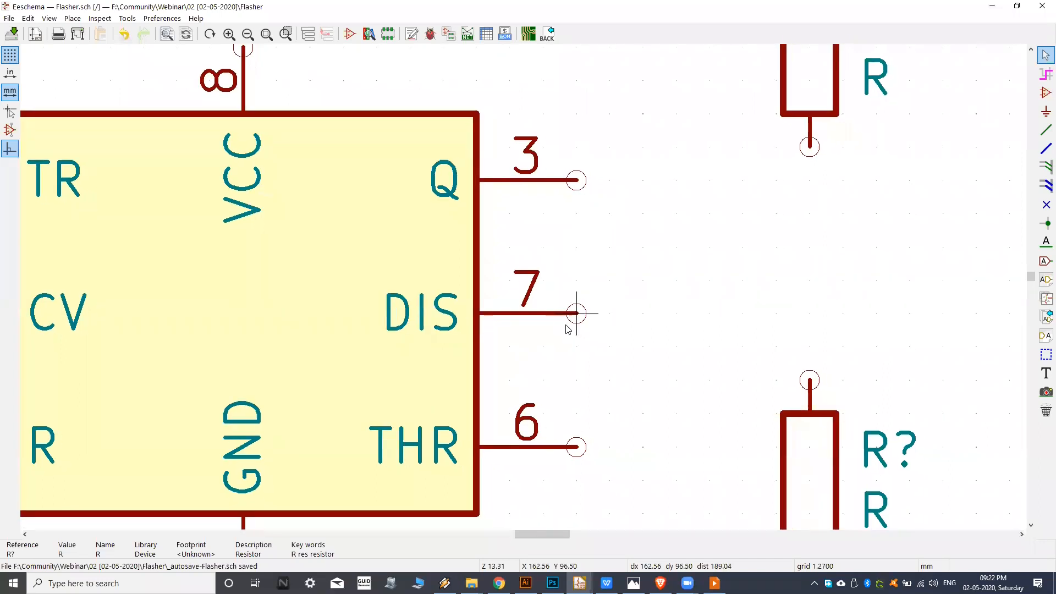
scroll(582, 275, "down", 1)
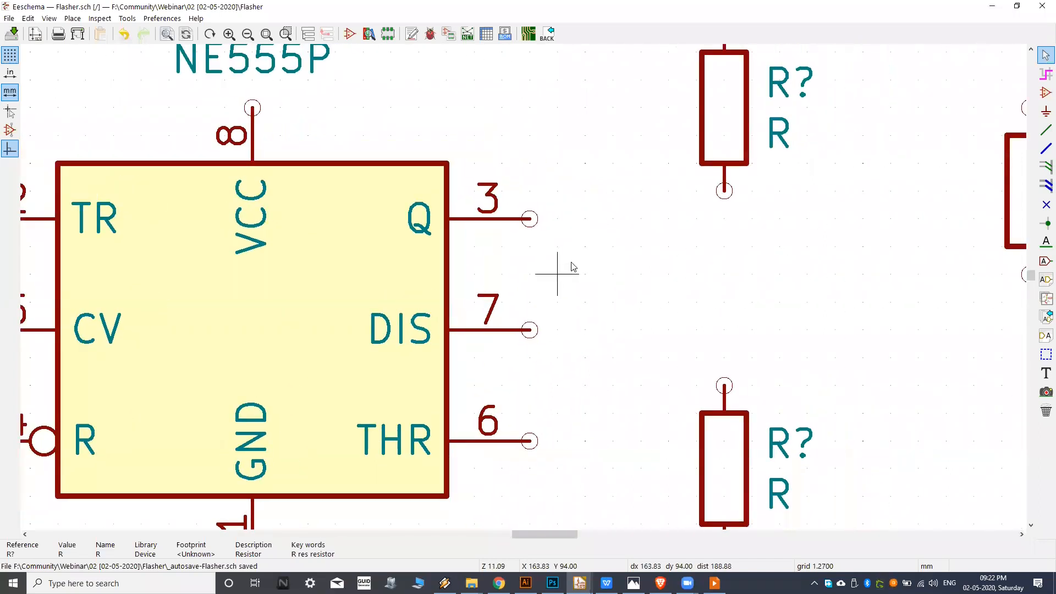
scroll(573, 267, "up", 1)
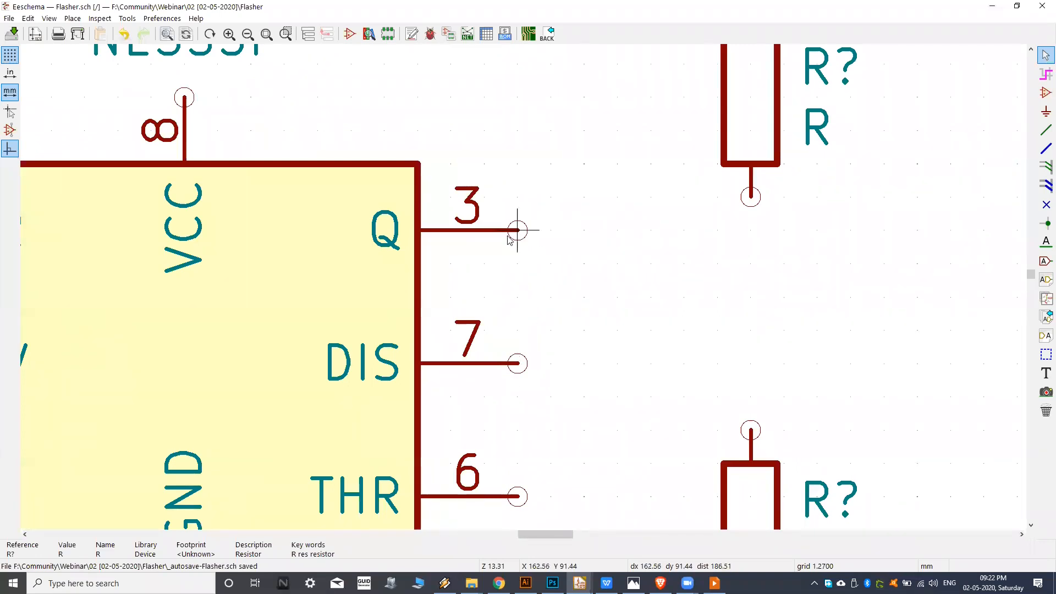
middle_click_drag(514, 320, 550, 297)
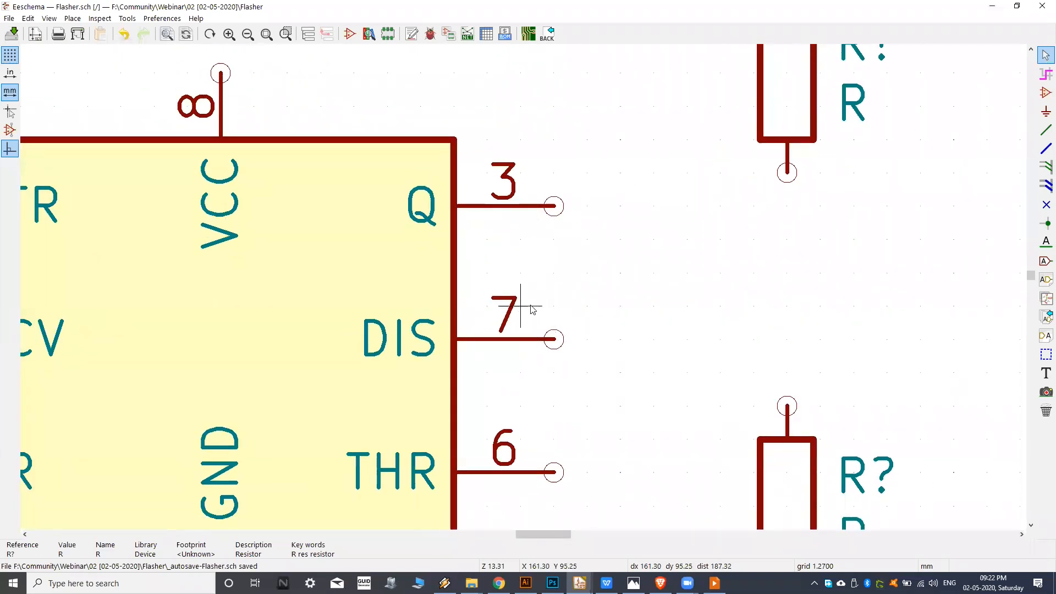
scroll(568, 292, "down", 1)
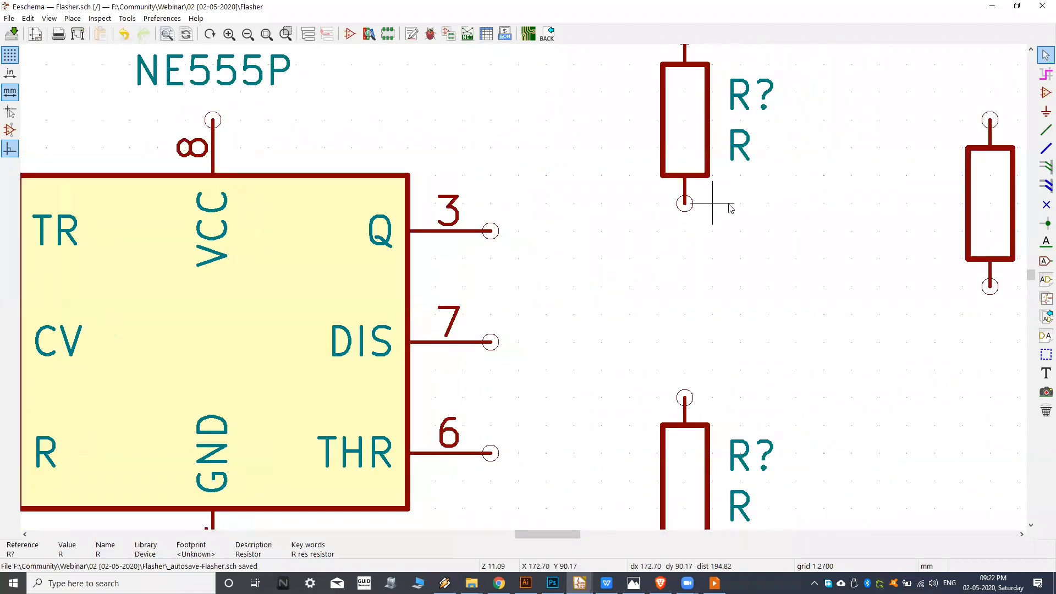
middle_click_drag(604, 265, 572, 285)
scroll(569, 286, "down", 1)
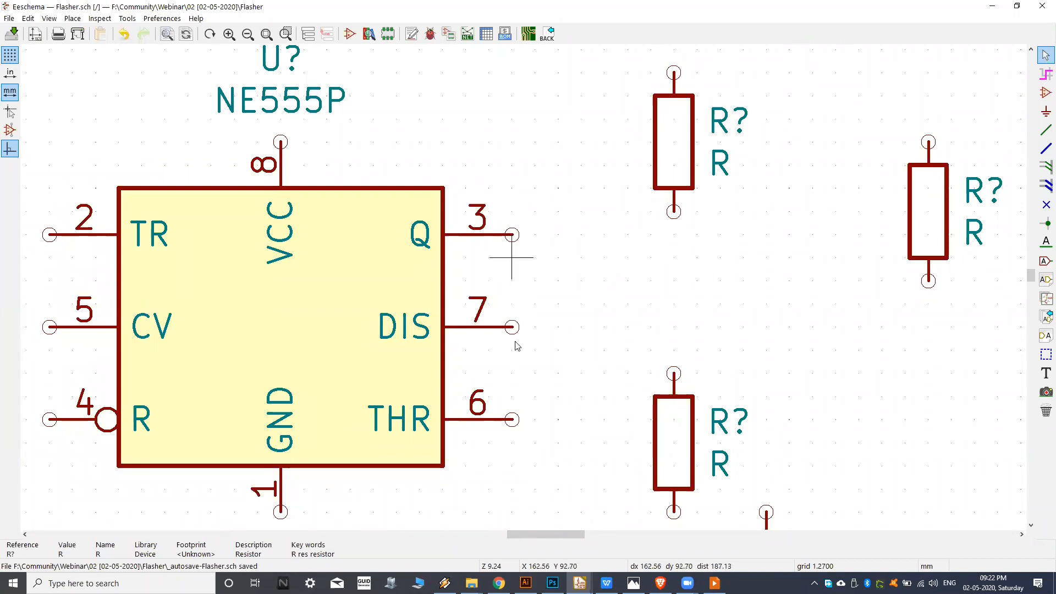
middle_click_drag(122, 106, 189, 110)
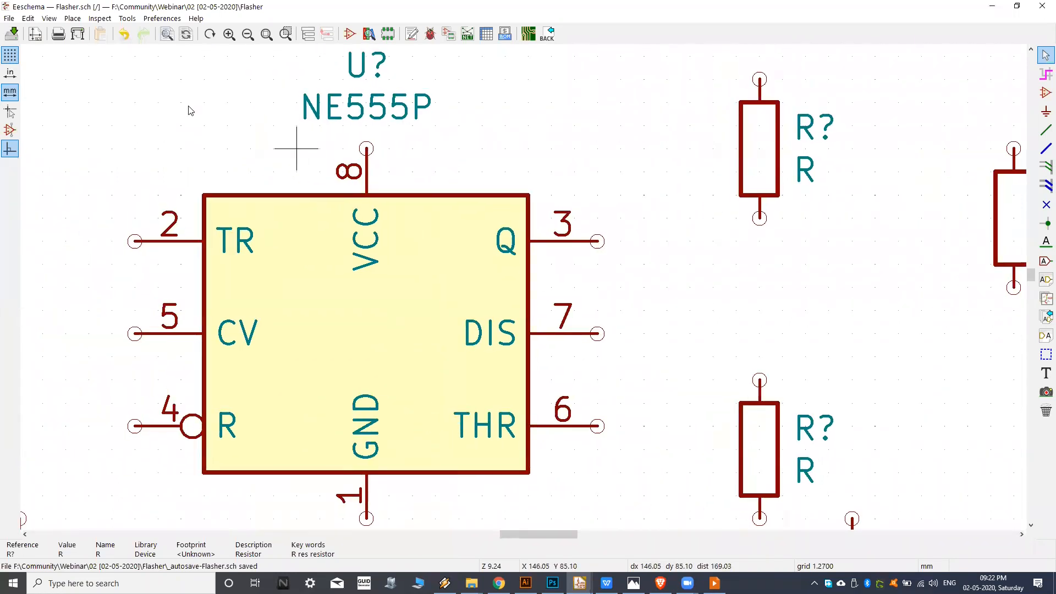
scroll(417, 172, "down", 5)
scroll(429, 243, "up", 2)
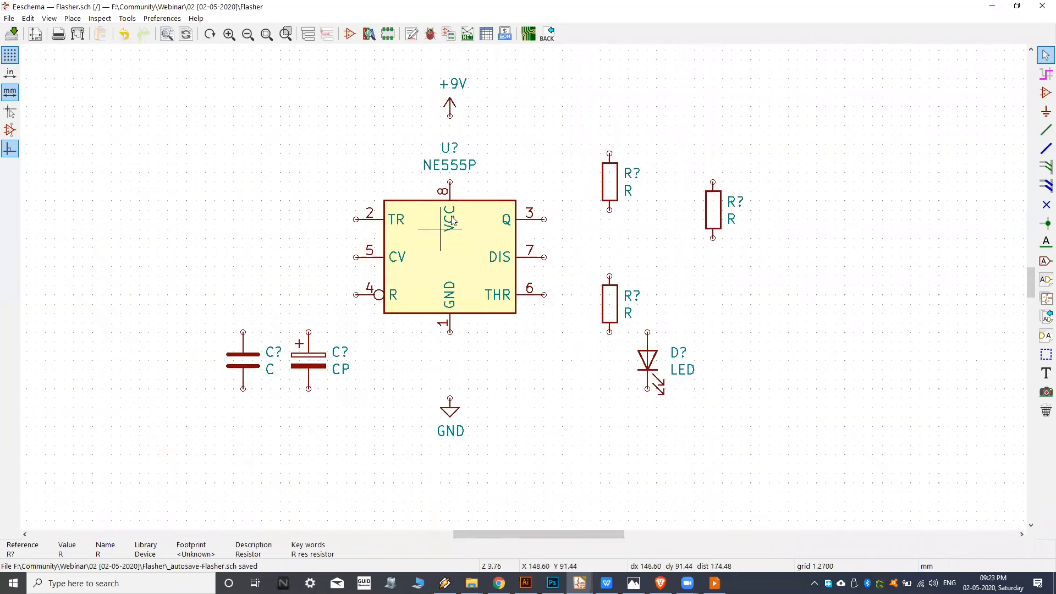
middle_click_drag(398, 216, 391, 214)
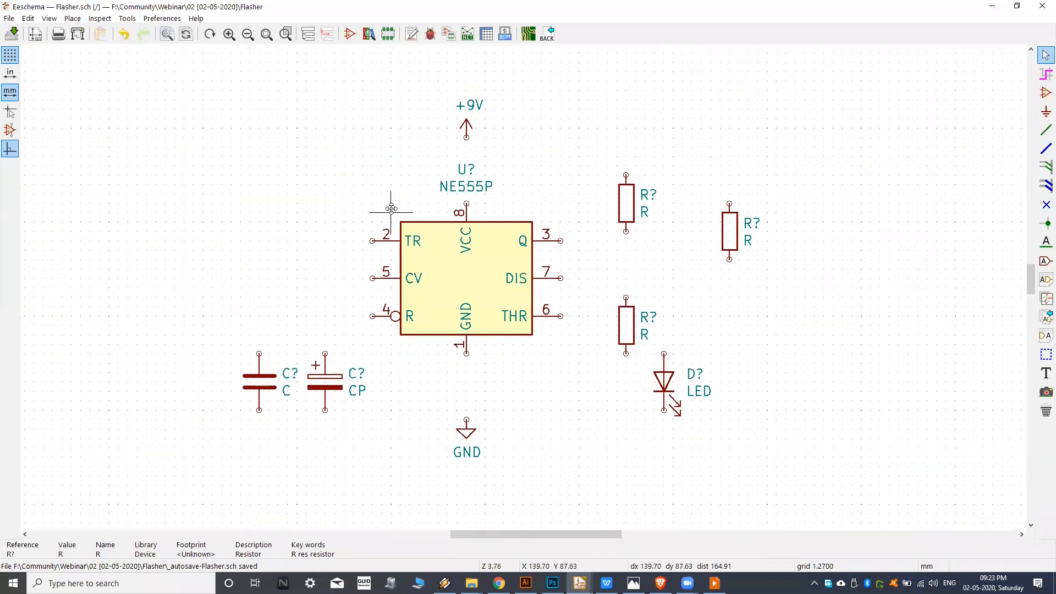
middle_click_drag(472, 246, 462, 249)
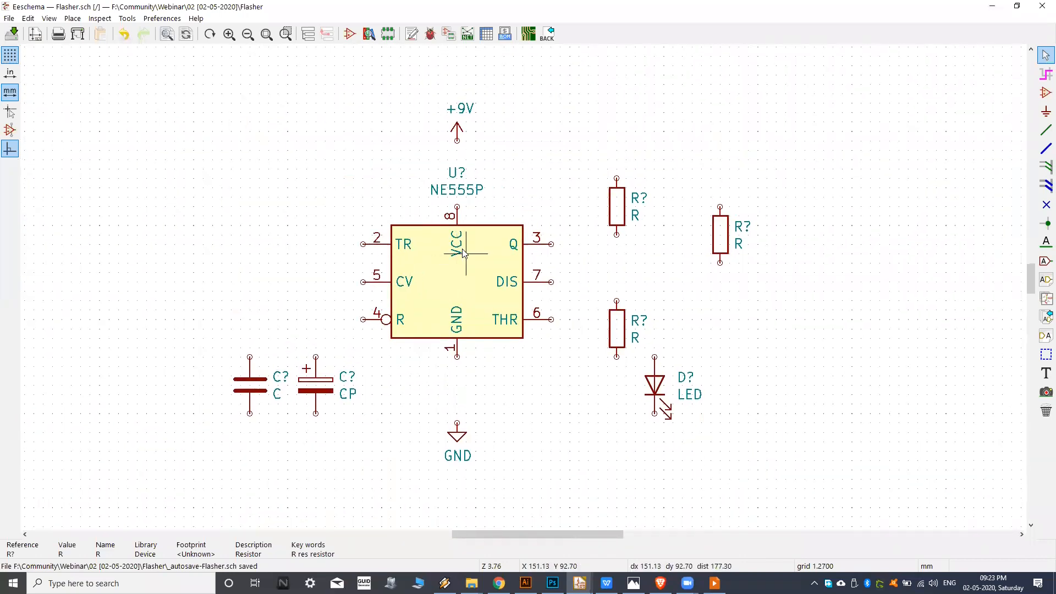
Raise the upper resistor beside the NE555P by about 2.5 mm, keeping it in line with the lower resistor.
scroll(548, 264, "up", 2)
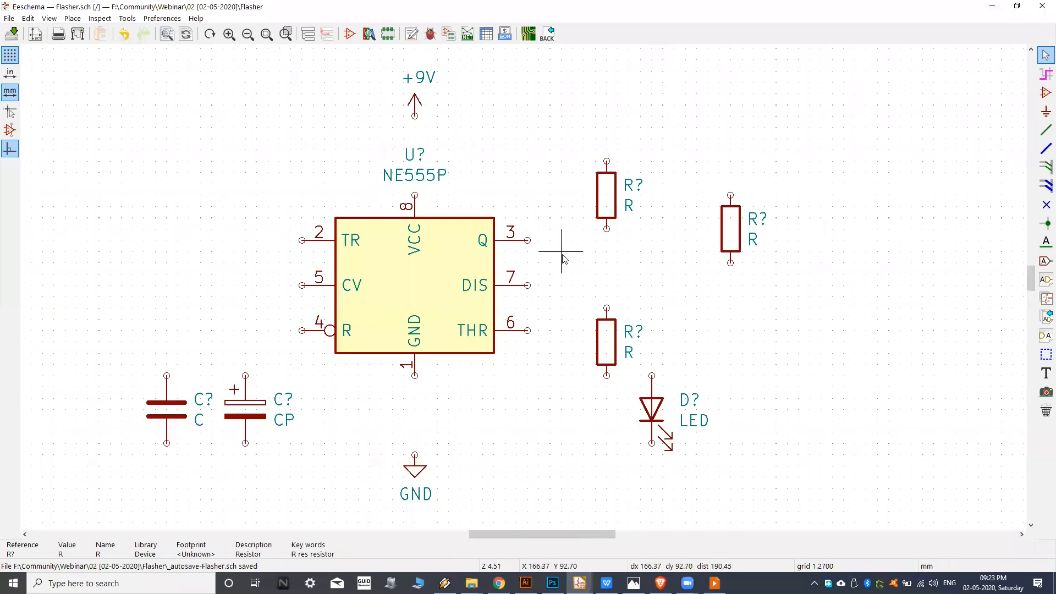
scroll(605, 220, "up", 1)
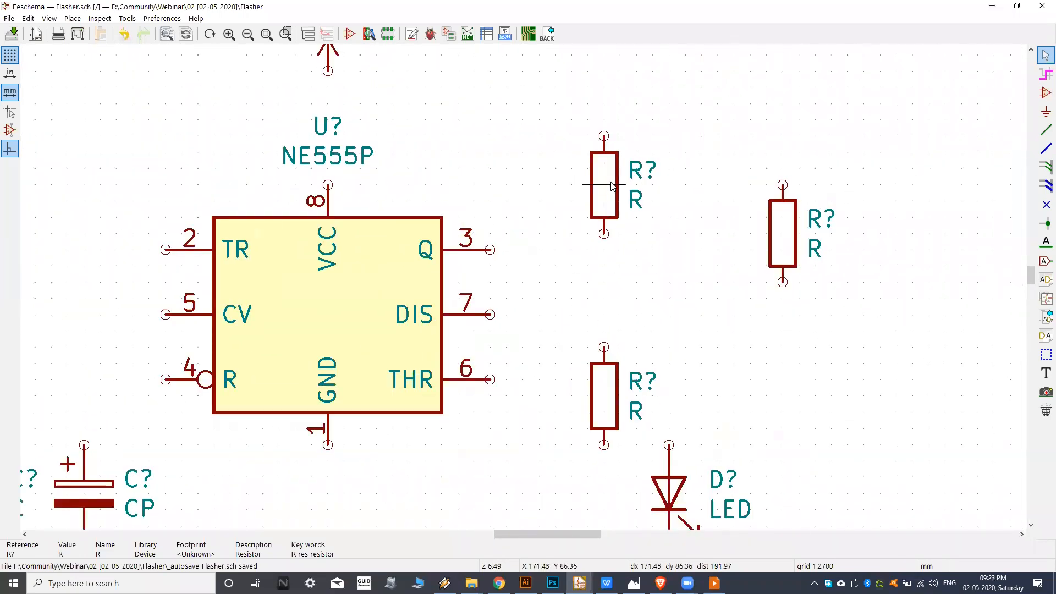
key("m")
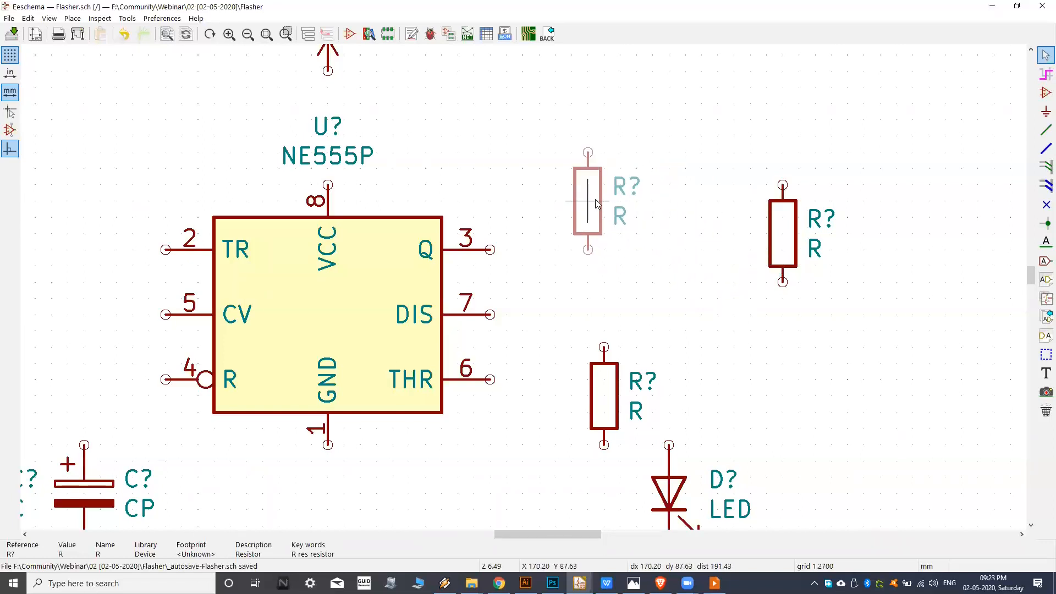
left_click(605, 199)
key("m")
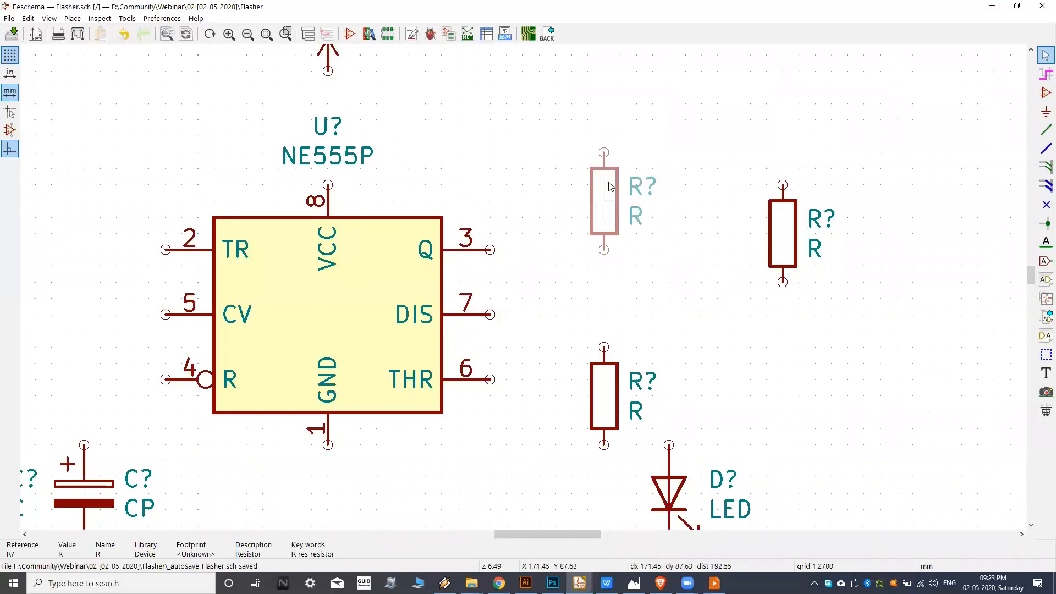
left_click(604, 152)
middle_click_drag(585, 232, 598, 231)
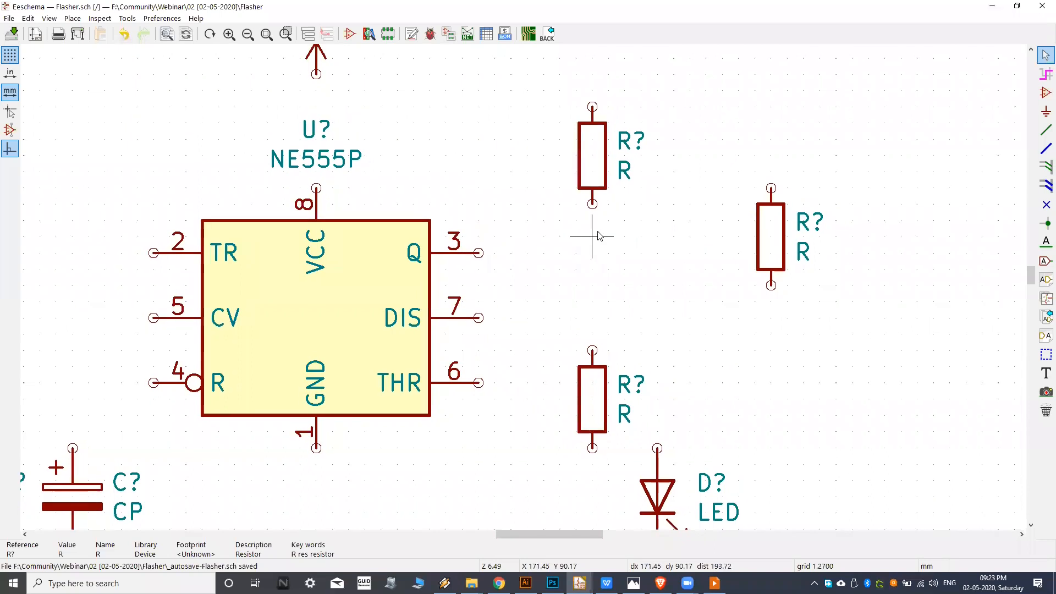
Check the reference circuit image in Photos and move the LED about 10 mm right of and 10 mm below the lower resistor.
middle_click_drag(470, 448, 528, 386)
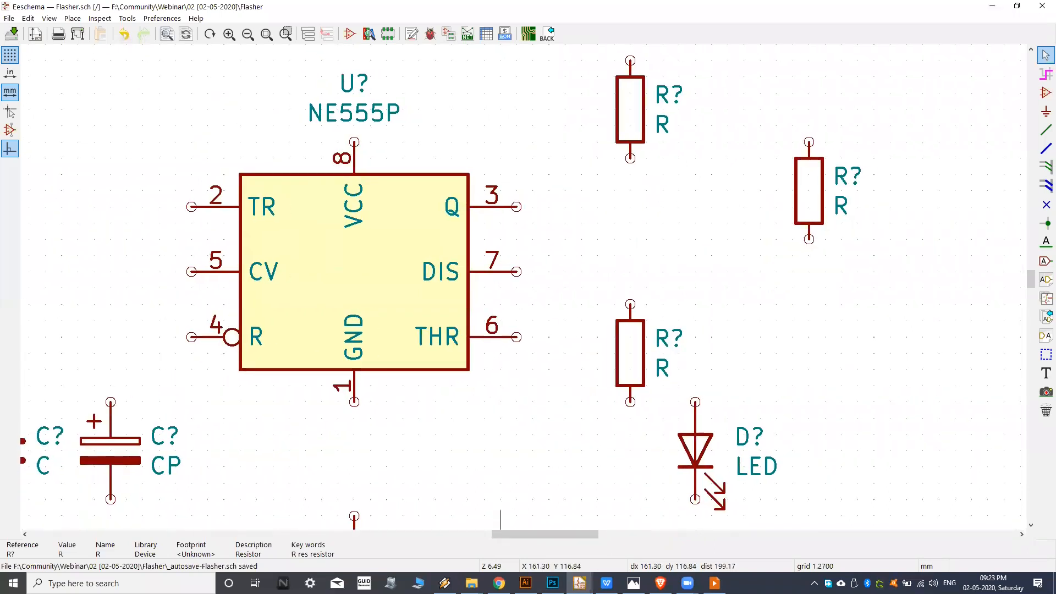
left_click(634, 584)
left_click(634, 583)
left_click(633, 583)
left_click(634, 583)
middle_click_drag(770, 305, 755, 226)
key("m")
middle_click_drag(695, 464, 635, 256)
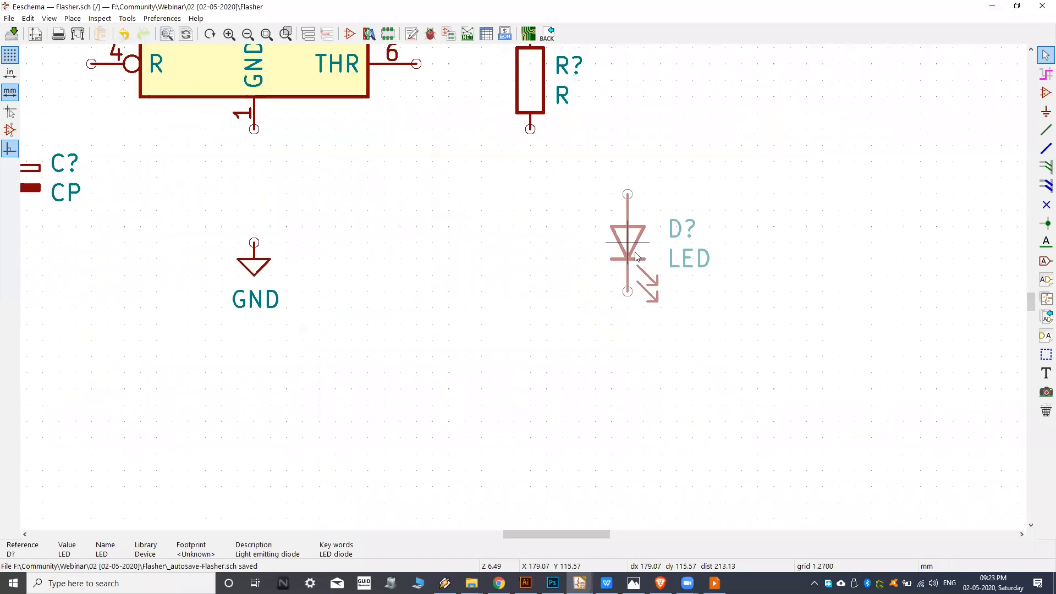
left_click(662, 215)
Move the remaining right-hand resistor directly above the LED, about 12.7 mm higher.
scroll(673, 213, "up", 3, "shift")
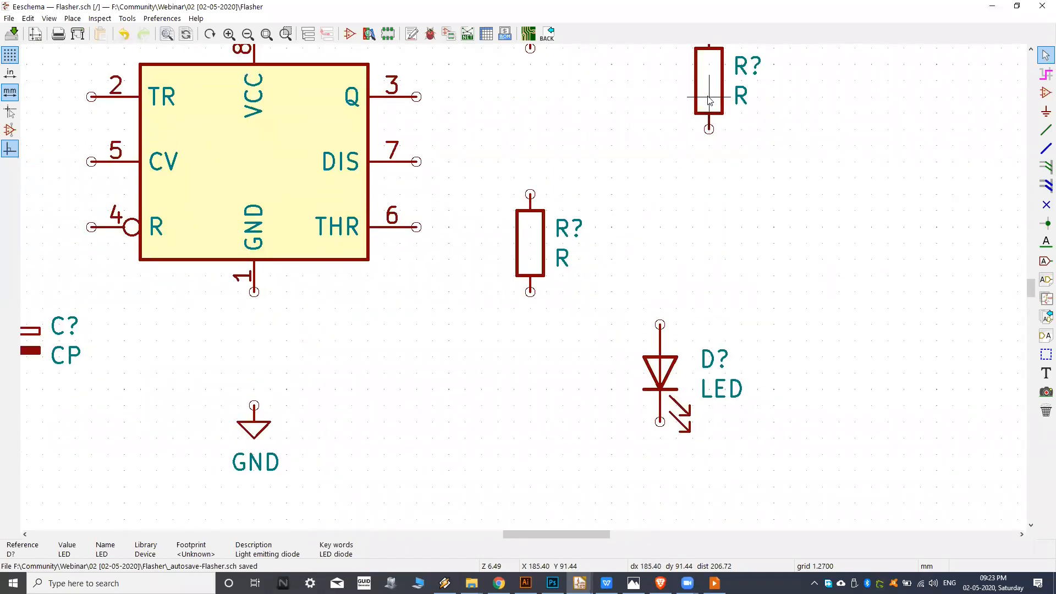
key("m")
left_click(661, 229)
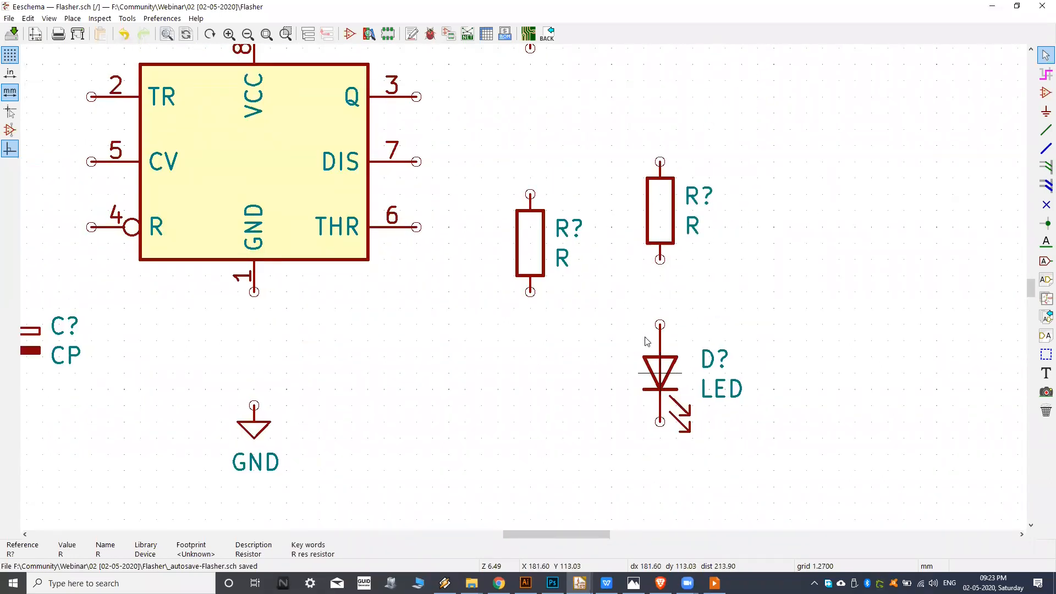
middle_click_drag(641, 330, 651, 356)
Check the reference image and swap the two capacitors, placing the polarized CP about 10 mm to the left of C.
middle_click_drag(542, 478, 579, 459)
middle_click_drag(471, 422, 667, 346)
middle_click_drag(399, 385, 575, 380)
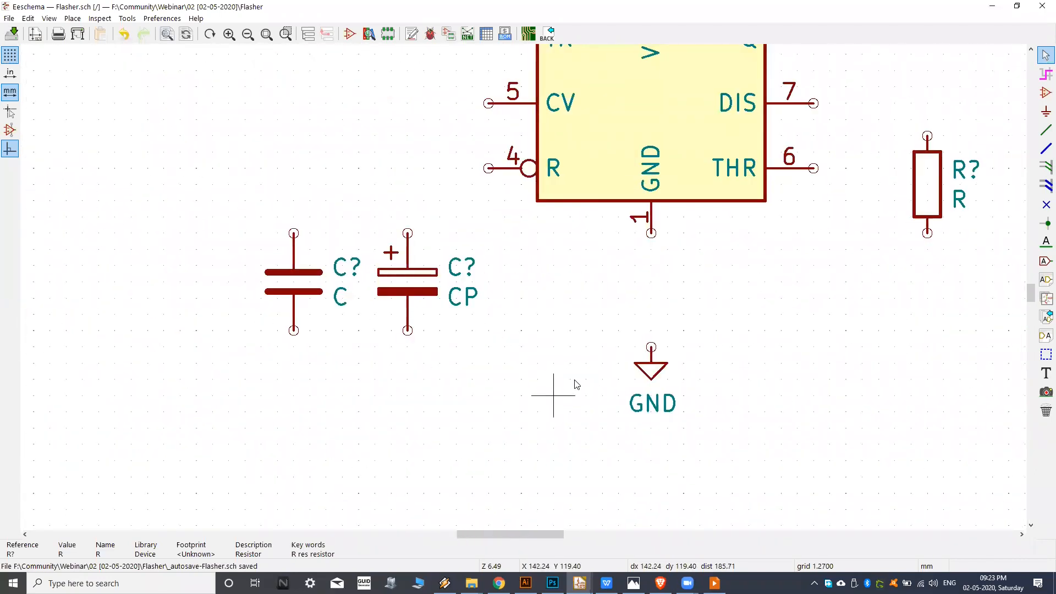
scroll(576, 384, "down", 2)
left_click(634, 583)
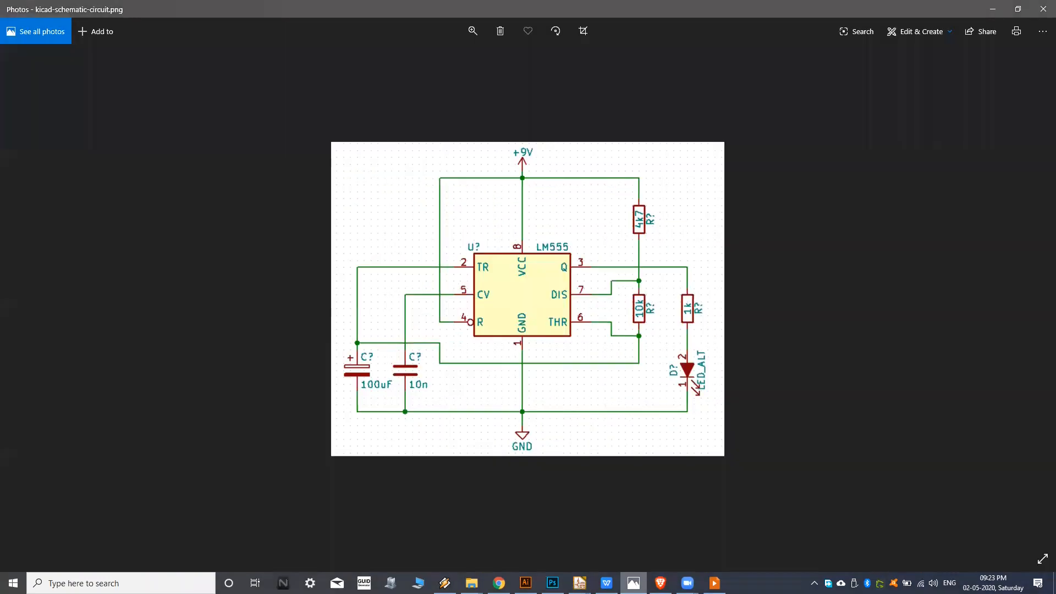
key("alt+Tab")
key("m")
left_click(269, 333)
key("m")
left_click(497, 314)
key("m")
left_click(358, 317)
Examine the overall arrangement of the symbols around the NE555P on the sheet.
middle_click_drag(542, 313, 425, 378)
scroll(526, 389, "down", 1)
middle_click_drag(662, 201, 514, 273)
scroll(489, 268, "down", 1)
middle_click_drag(491, 316, 490, 291)
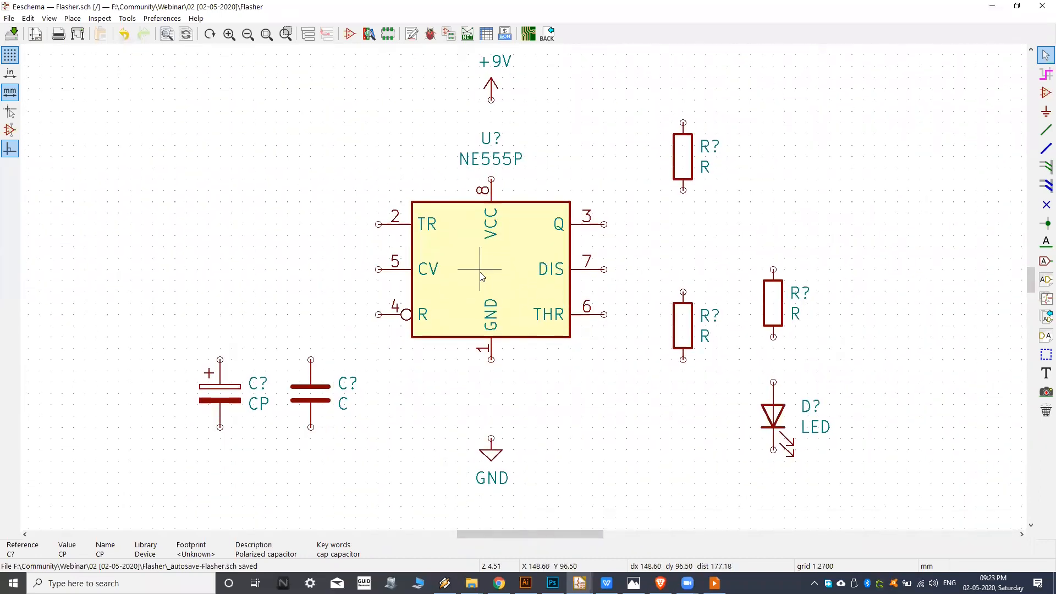
middle_click_drag(497, 345, 478, 354)
middle_click_drag(522, 297, 522, 327)
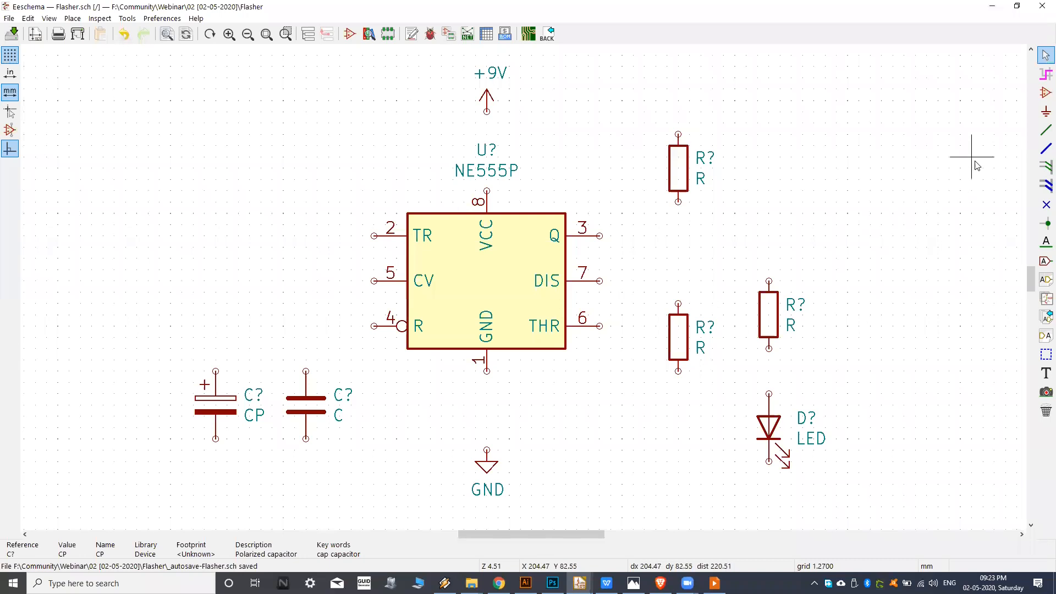
middle_click_drag(880, 192, 843, 200)
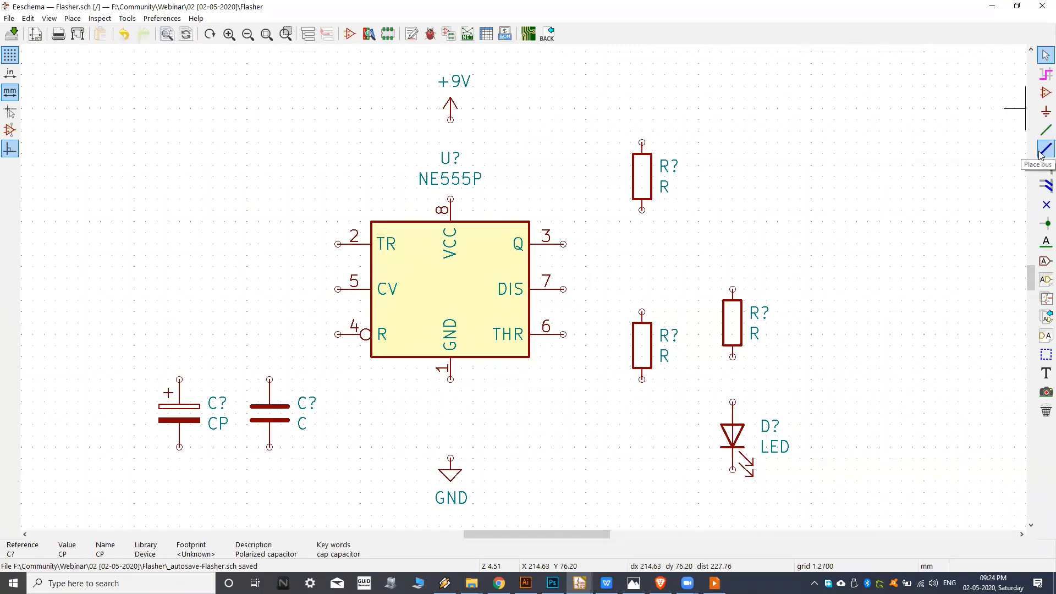
middle_click_drag(853, 171, 800, 184)
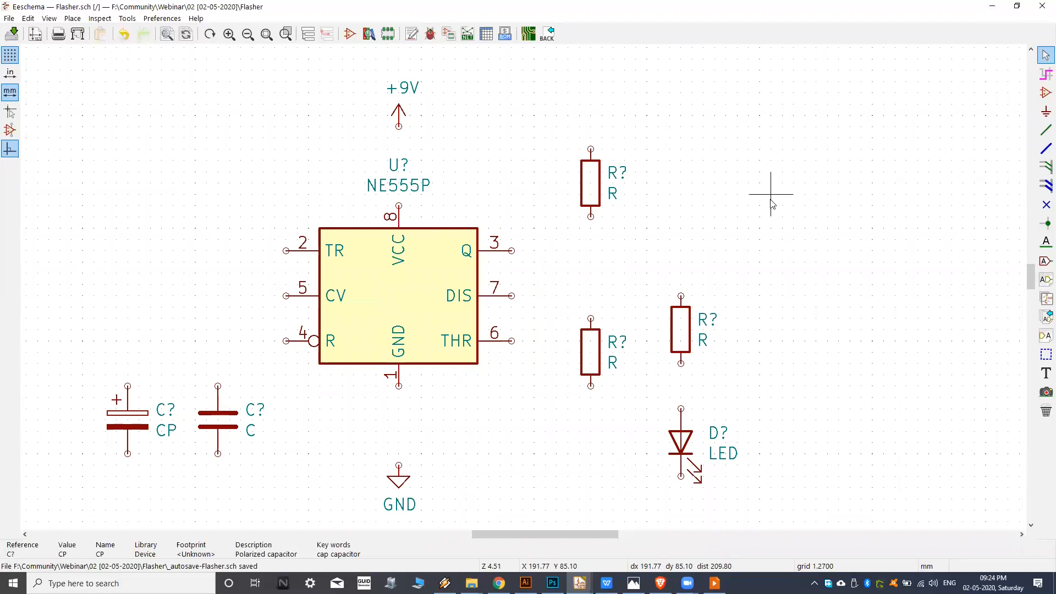
middle_click_drag(727, 209, 709, 219)
middle_click_drag(563, 227, 585, 228)
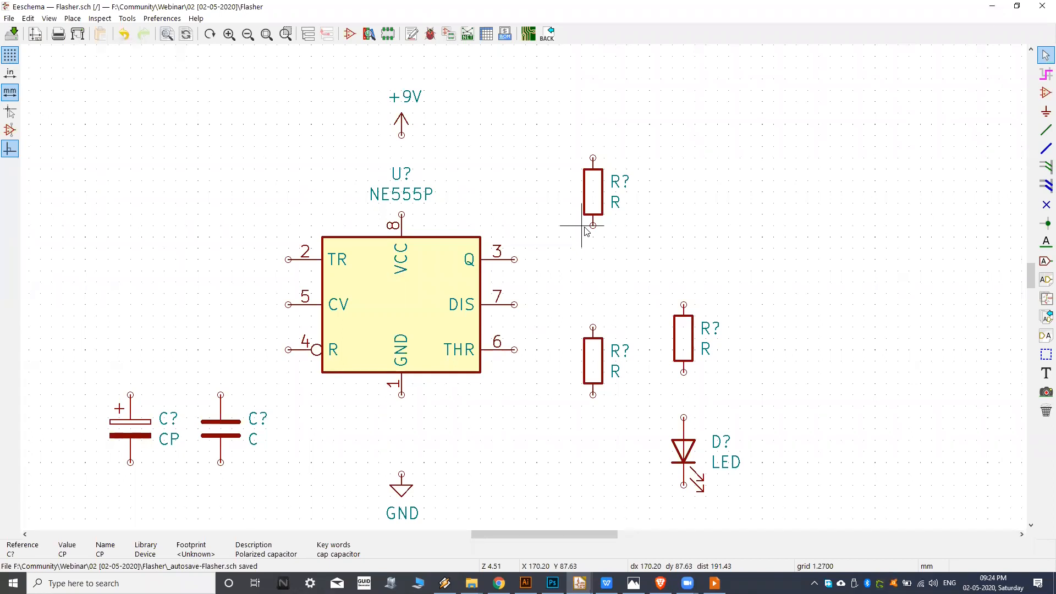
Start the wire tool and examine the NE555P's output-side pins and the nearby resistors for the first connection.
middle_click_drag(719, 181, 696, 175)
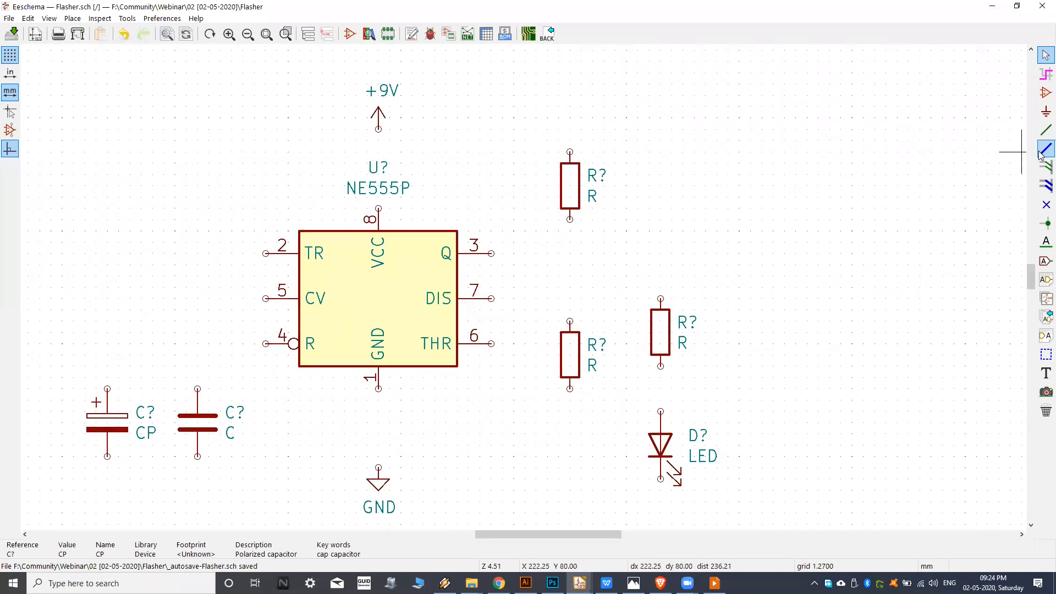
middle_click_drag(549, 356, 584, 344)
middle_click_drag(483, 333, 531, 337)
middle_click_drag(529, 271, 538, 264)
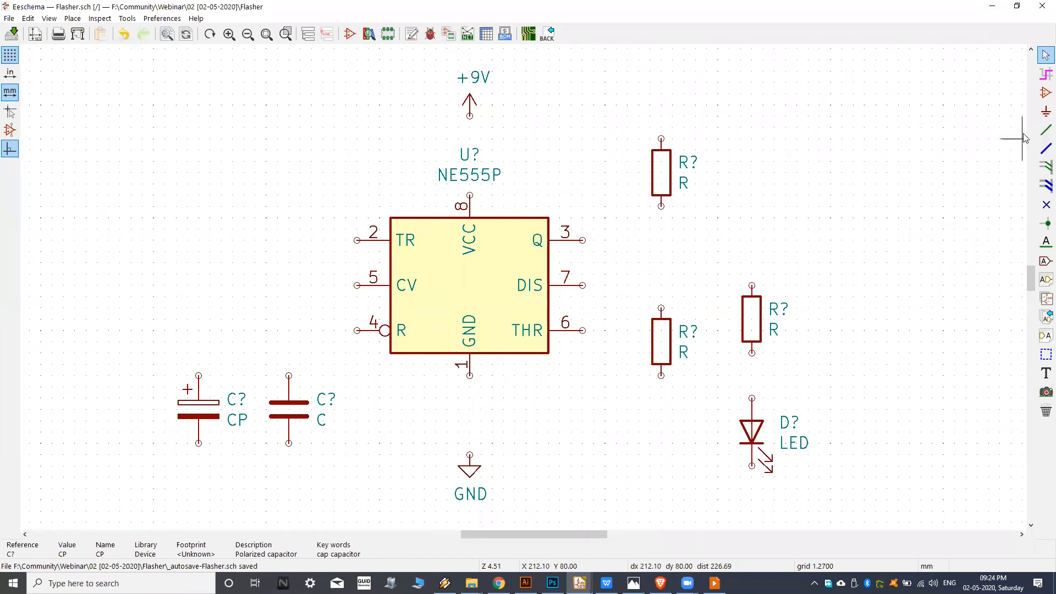
left_click(1045, 131)
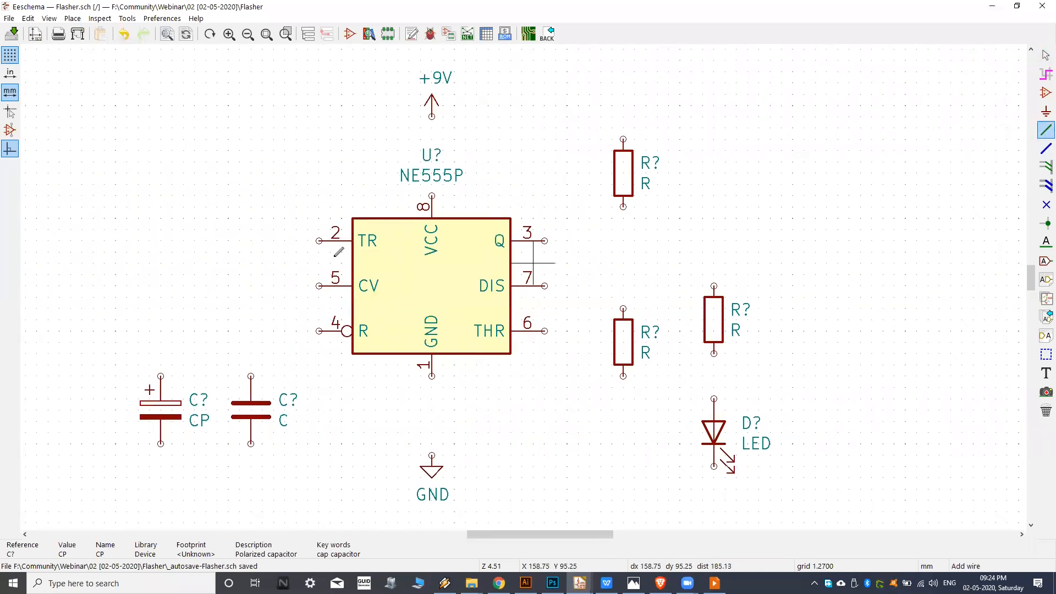
middle_click_drag(601, 239, 552, 258)
scroll(617, 248, "up", 2)
scroll(609, 283, "down", 4)
scroll(553, 279, "up", 1)
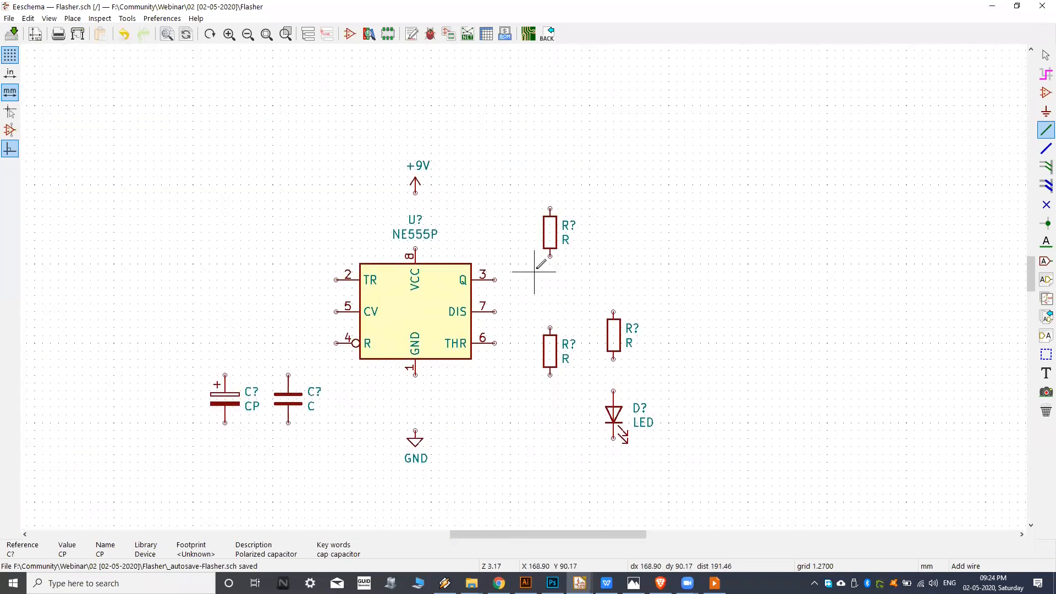
scroll(540, 280, "up", 1)
scroll(547, 247, "up", 4)
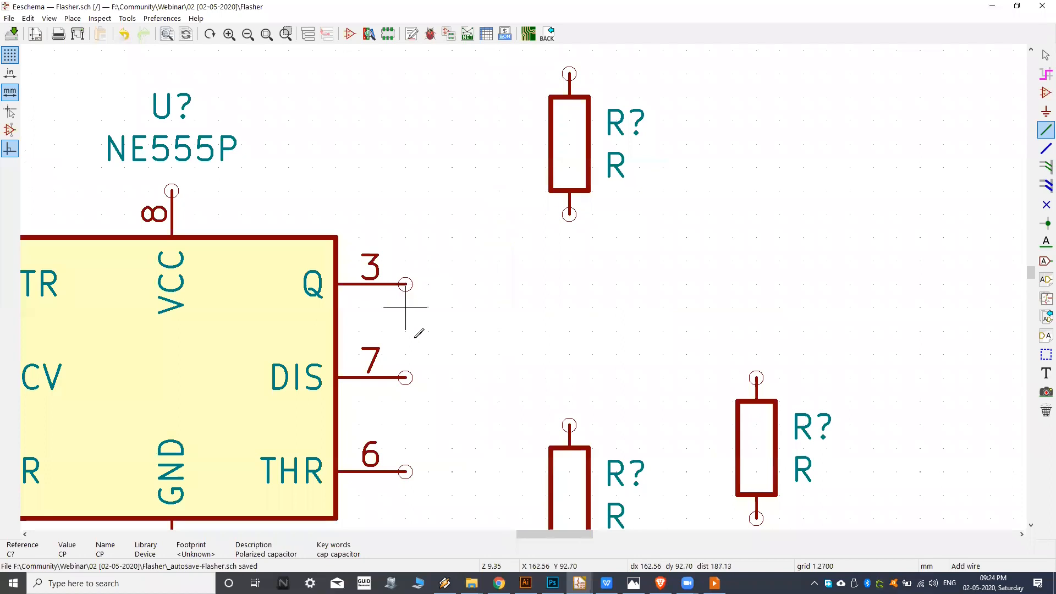
middle_click_drag(426, 347, 501, 309)
middle_click_drag(463, 355, 533, 327)
scroll(593, 324, "down", 1)
middle_click_drag(616, 283, 549, 293)
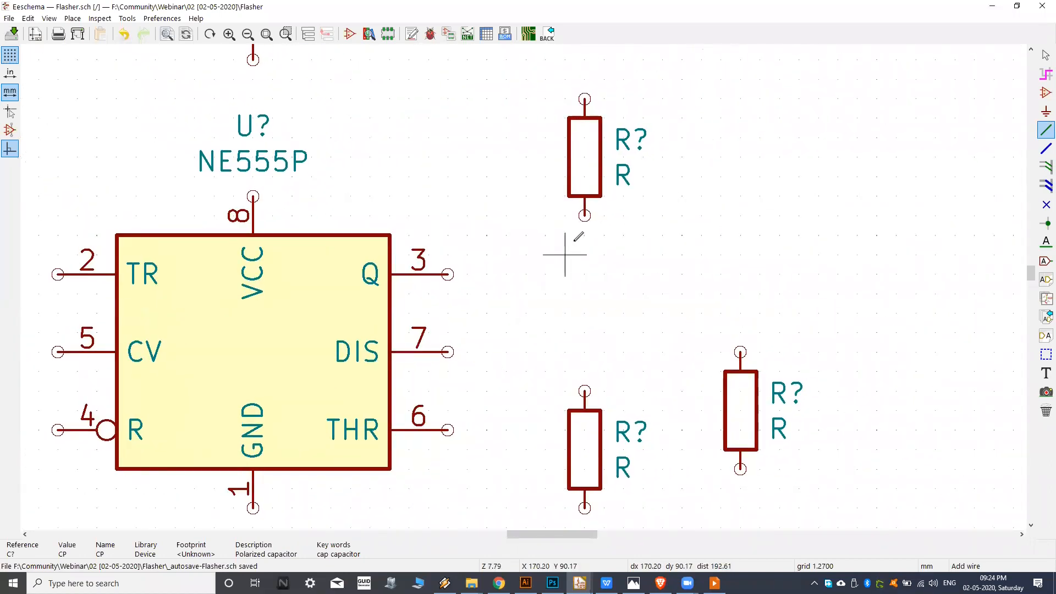
Switch to the reference circuit image in Photos to check how the two stacked resistors connect, and return to the schematic.
left_click(633, 582)
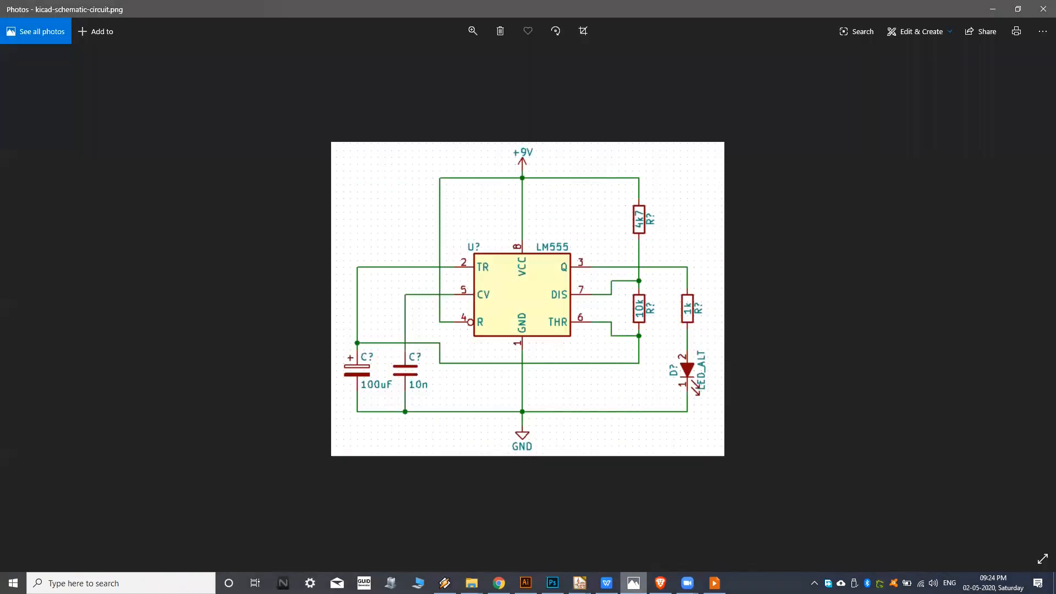
left_click(634, 582)
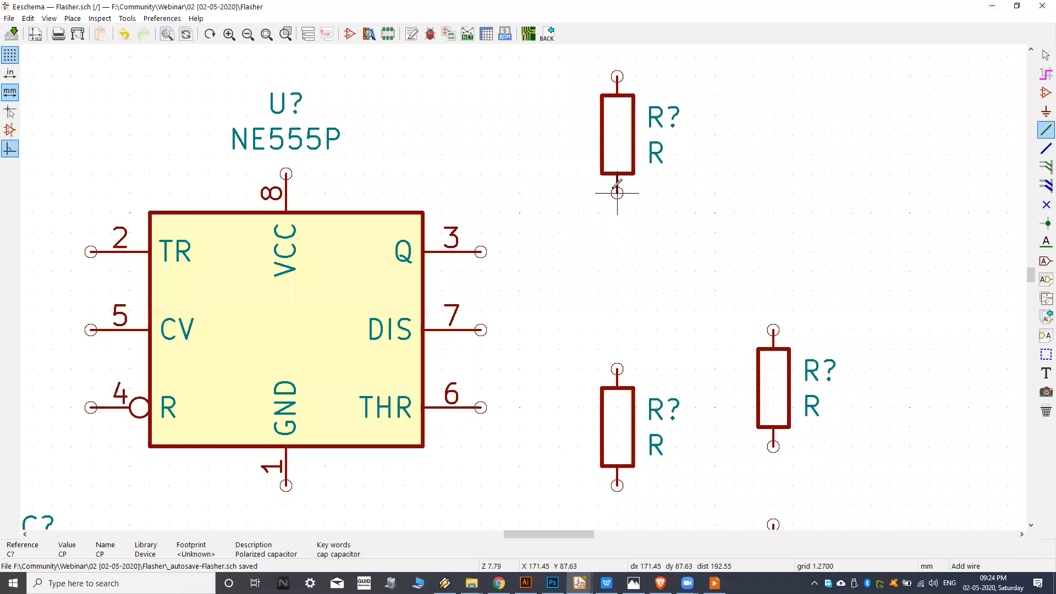
left_click(634, 583)
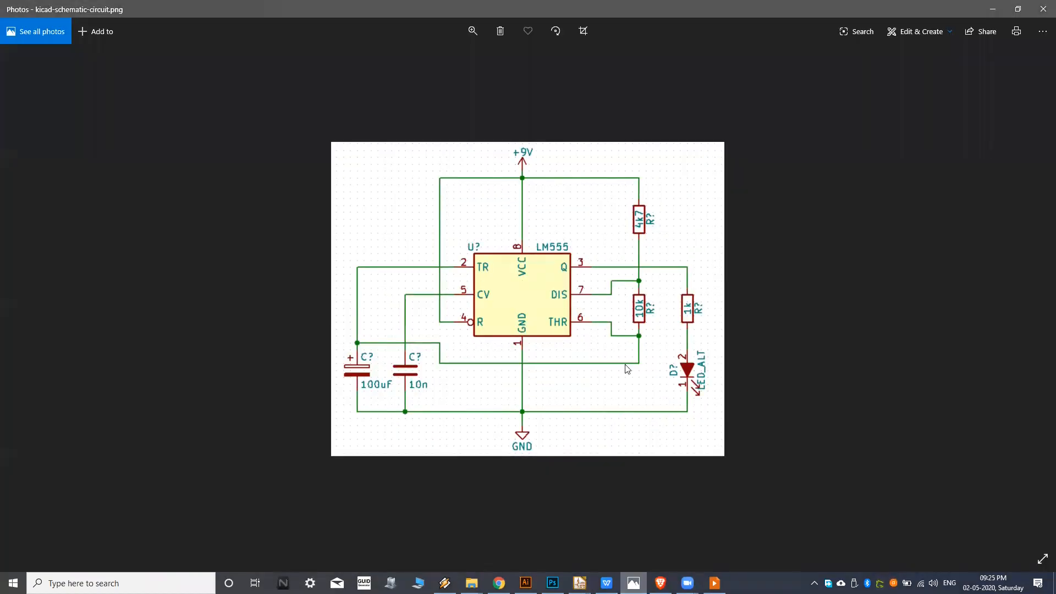
scroll(637, 253, "up", 1)
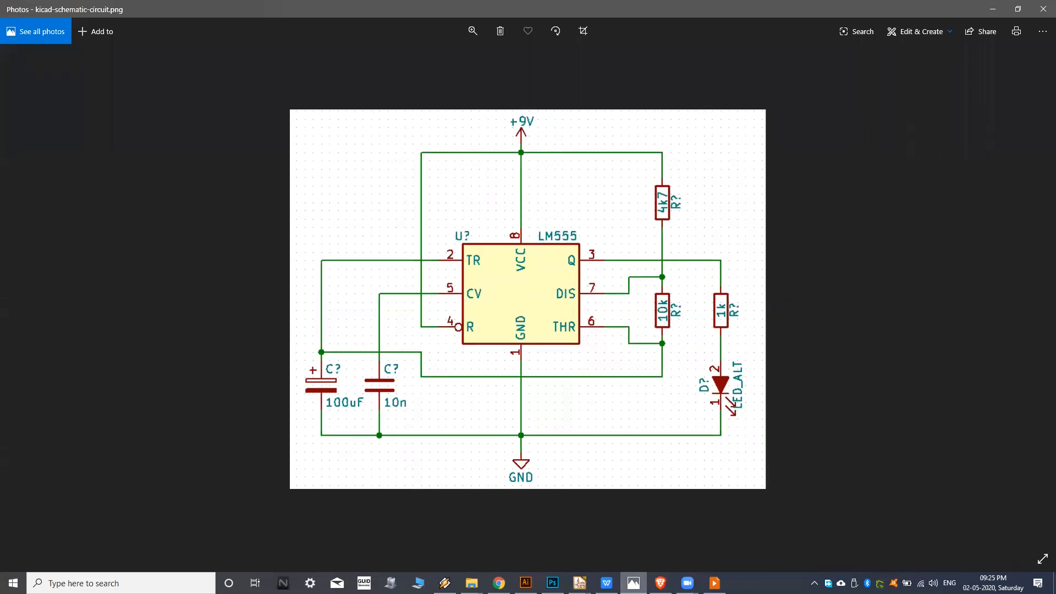
left_click(634, 582)
left_click(618, 194)
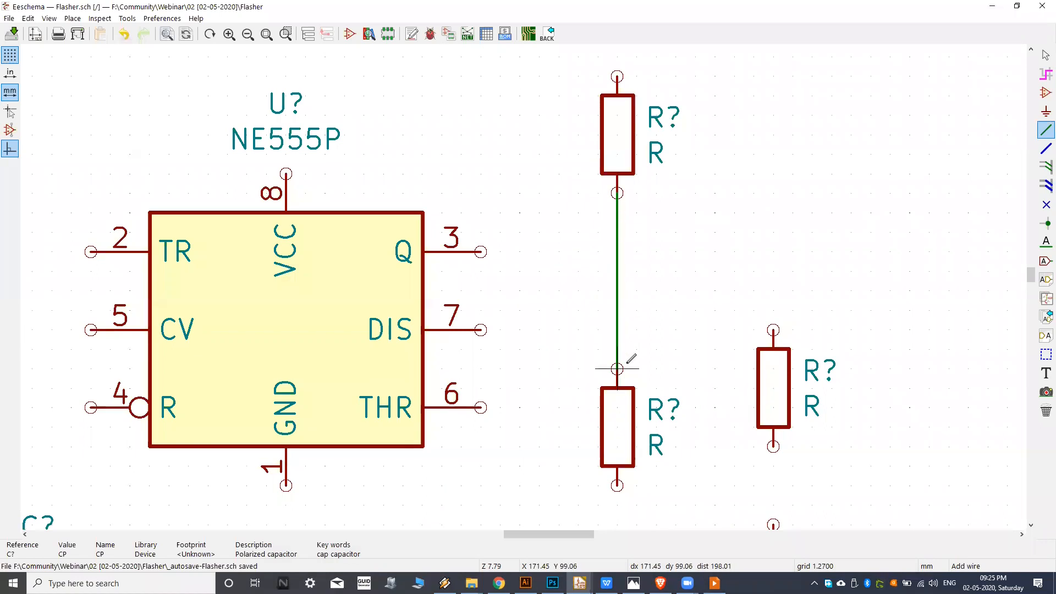
scroll(622, 348, "up", 5)
scroll(615, 351, "down", 1)
middle_click_drag(608, 275, 589, 392)
middle_click_drag(626, 247, 615, 331)
middle_click_drag(561, 116, 560, 451)
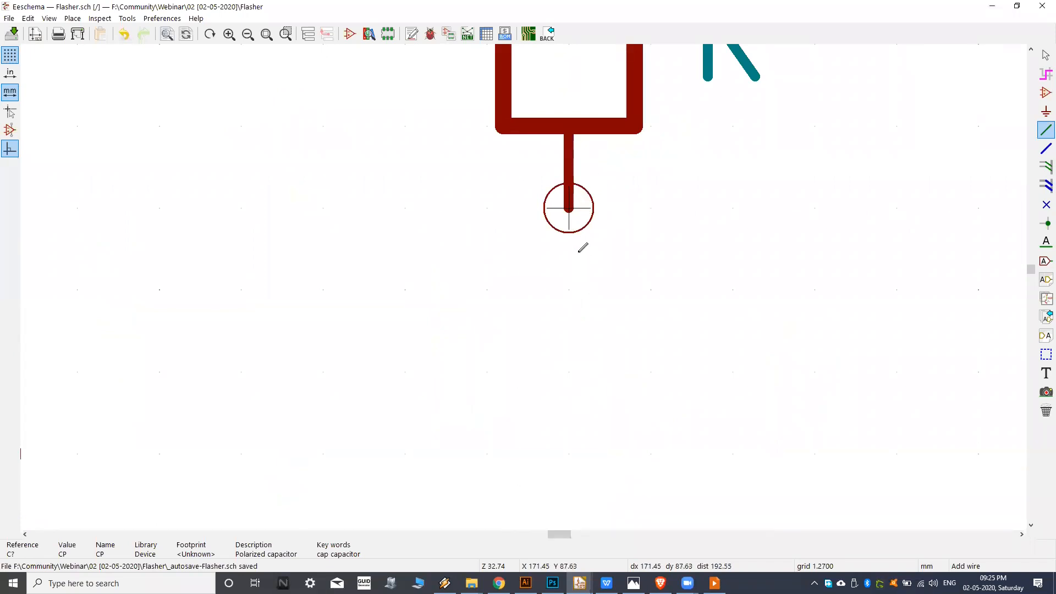
Wire the bottom pin of the upper resistor straight down to the top pin of the resistor directly below it.
left_click(582, 218)
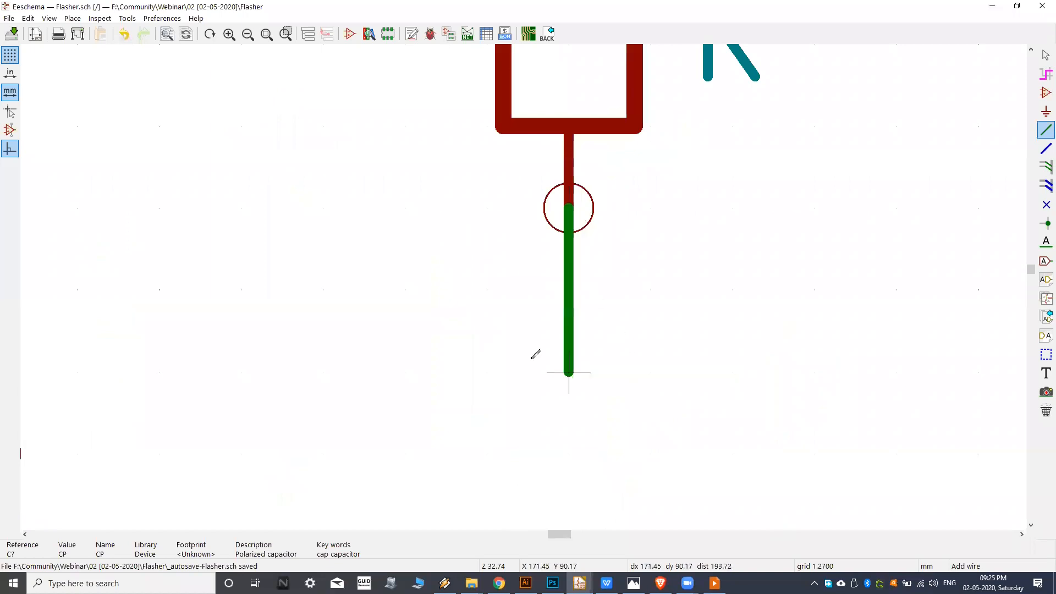
scroll(538, 354, "down", 6)
scroll(572, 299, "up", 3)
scroll(545, 321, "down", 3)
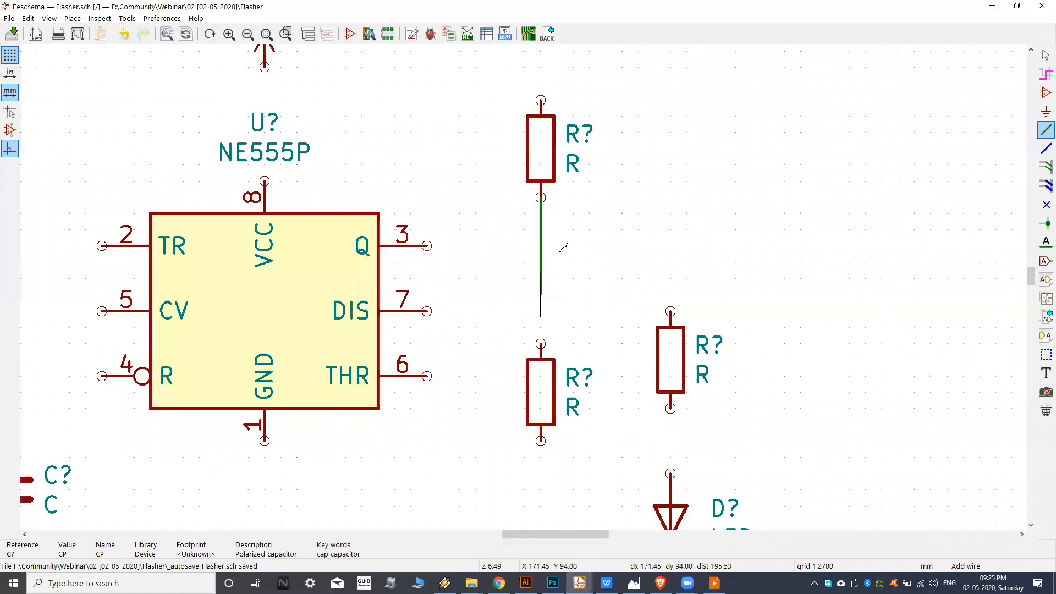
middle_click_drag(561, 251, 561, 286)
middle_click_drag(612, 308, 602, 347)
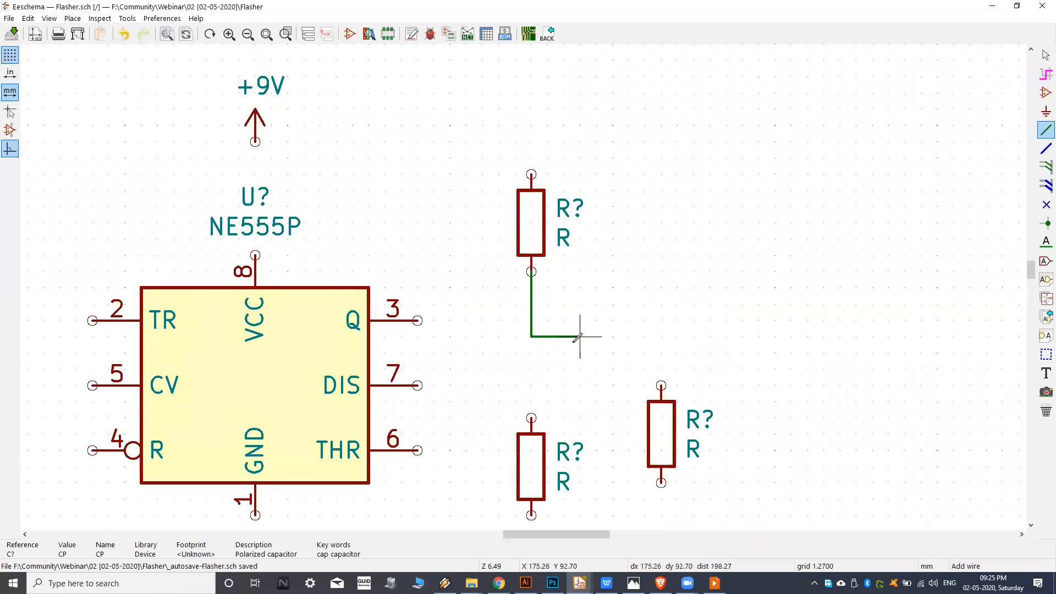
scroll(578, 336, "up", 5)
scroll(550, 346, "down", 4)
scroll(572, 348, "up", 2)
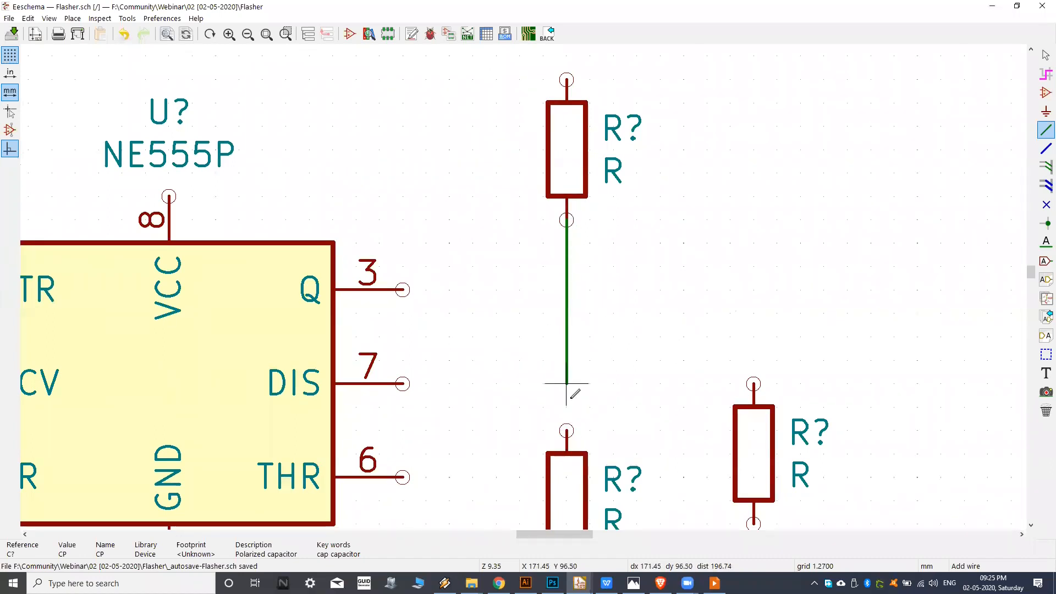
middle_click_drag(571, 403, 576, 381)
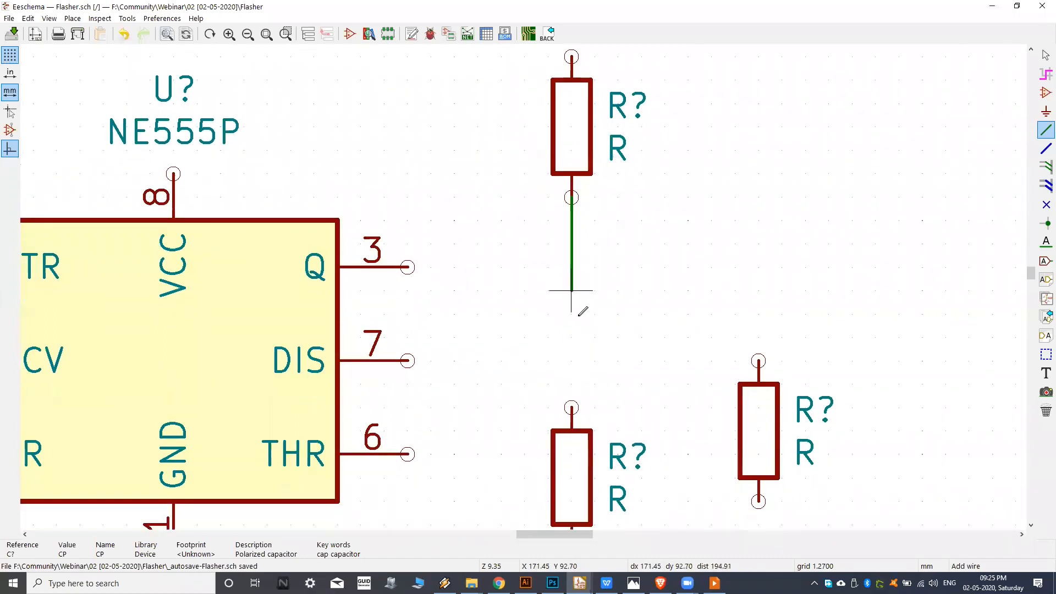
left_click(572, 408)
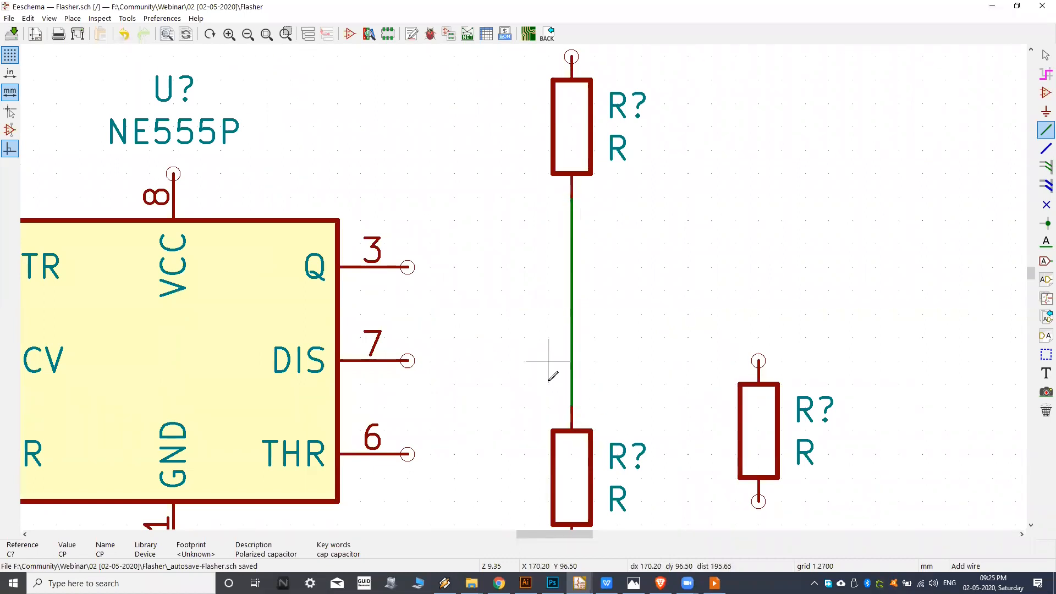
Examine both ends of the new wire where it meets the pins of the two stacked resistors.
middle_click_drag(571, 384, 569, 391)
scroll(569, 203, "up", 3)
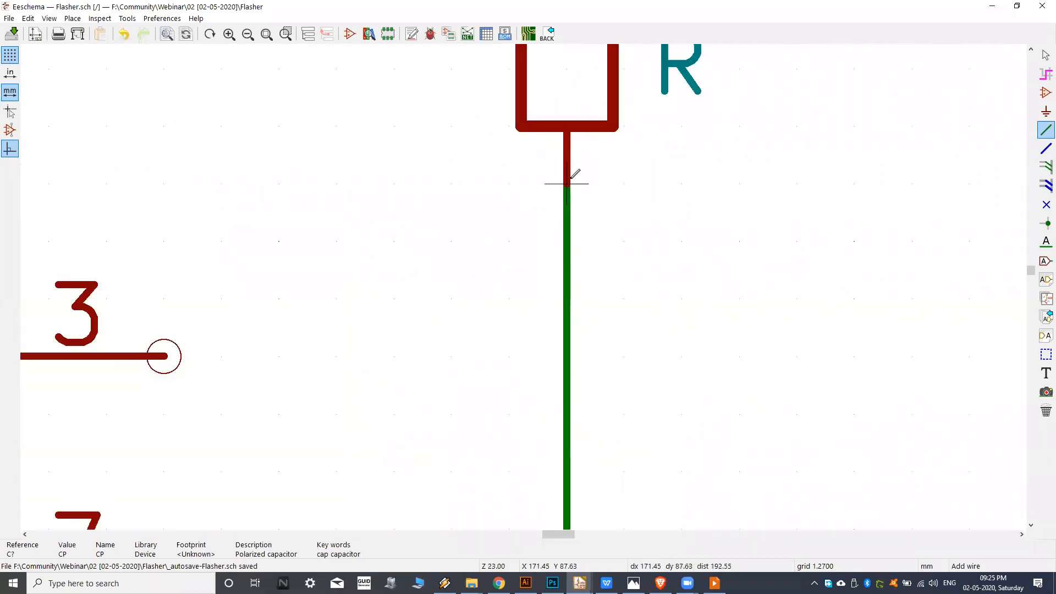
scroll(566, 184, "down", 3)
scroll(573, 325, "up", 4)
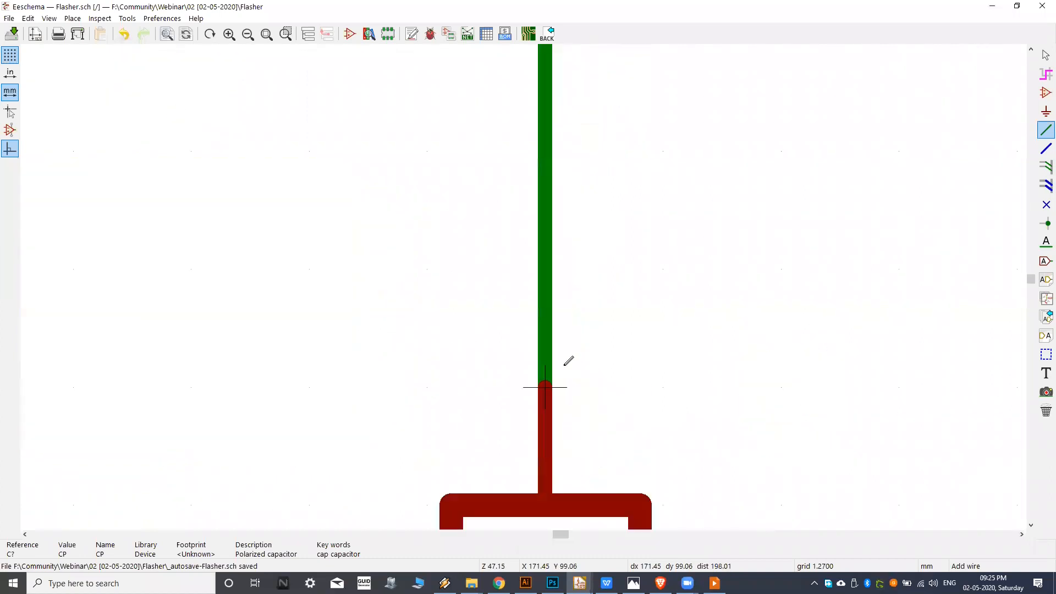
scroll(623, 364, "down", 6)
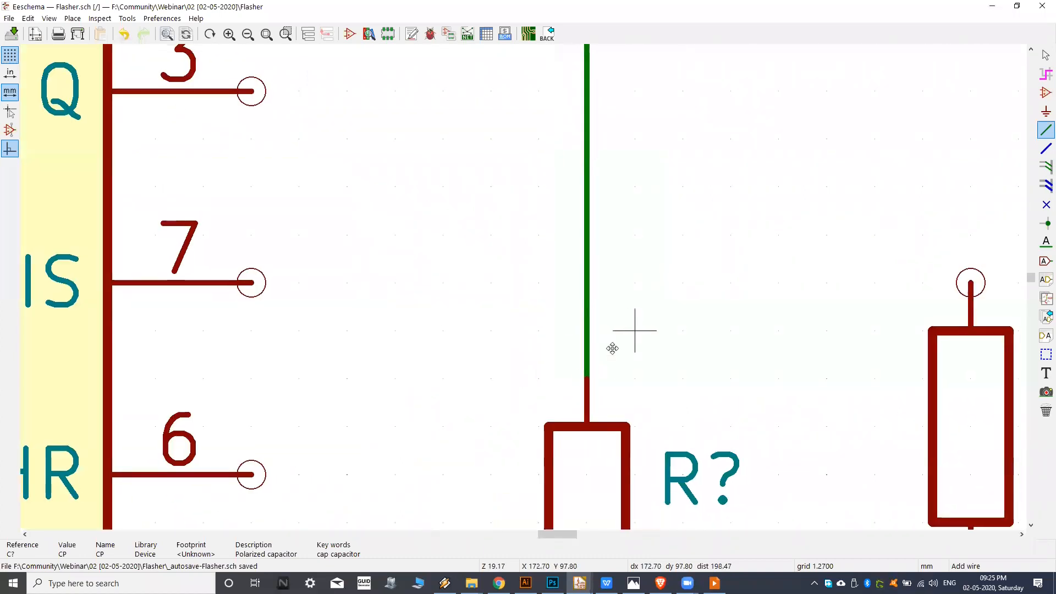
left_click(579, 234)
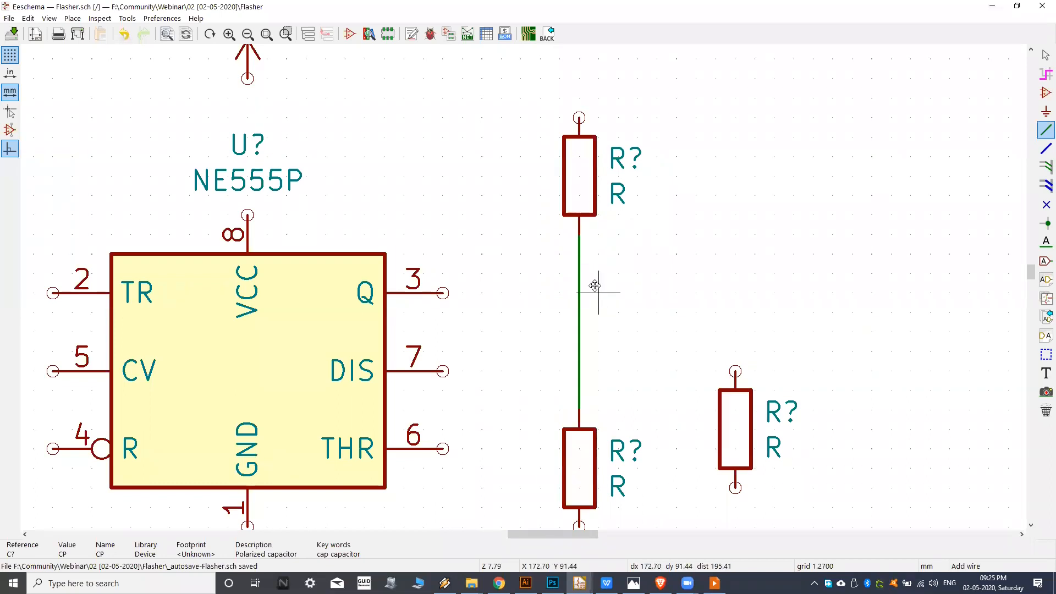
middle_click_drag(595, 286, 609, 274)
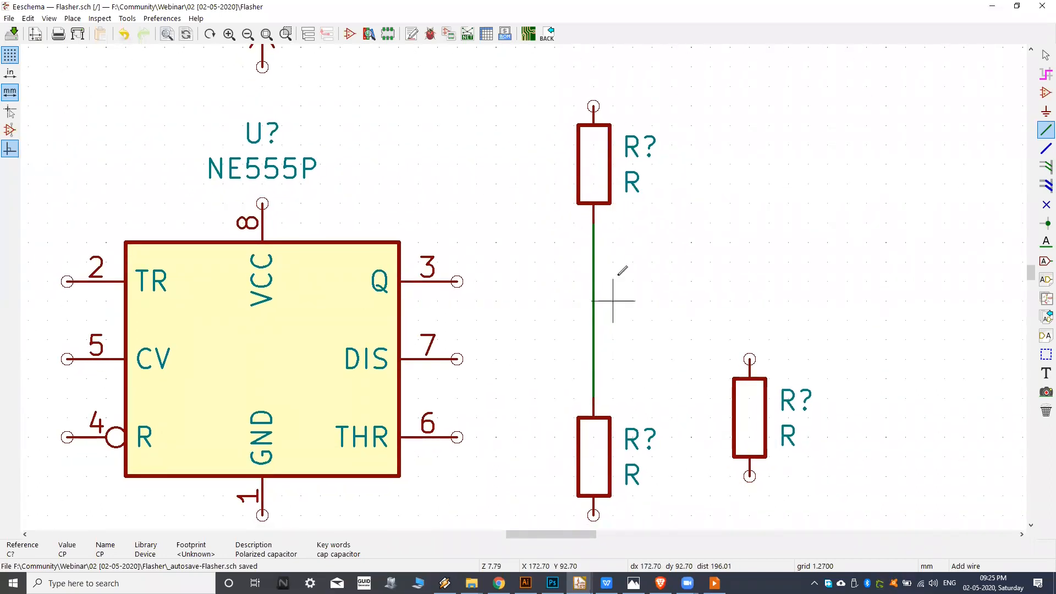
Wire NE555P pin 7 (DIS) horizontally to the vertical wire between the two stacked resistors and inspect the junction.
scroll(617, 278, "down", 2)
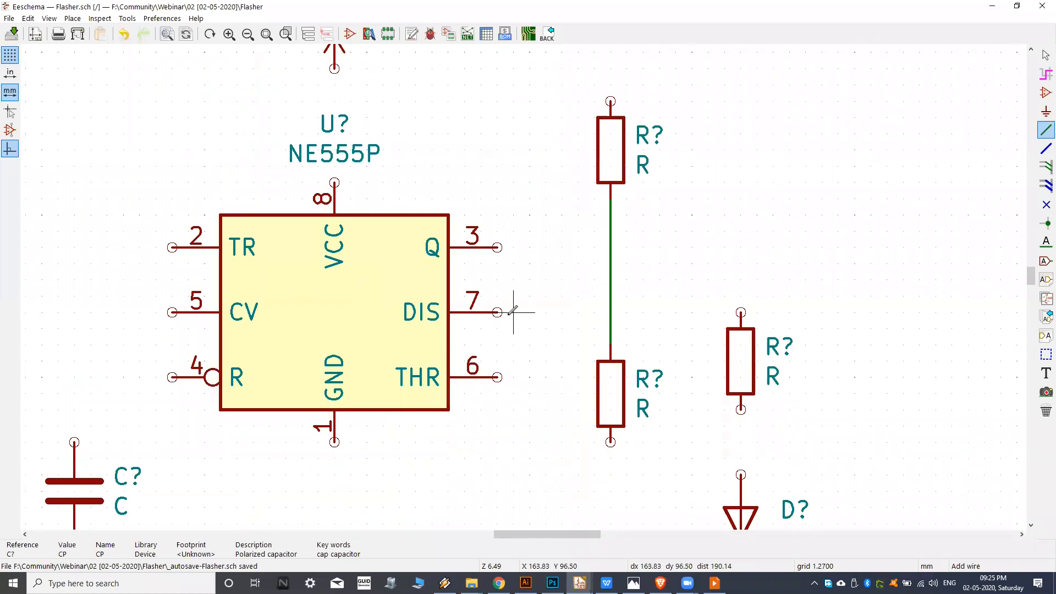
scroll(513, 312, "up", 3)
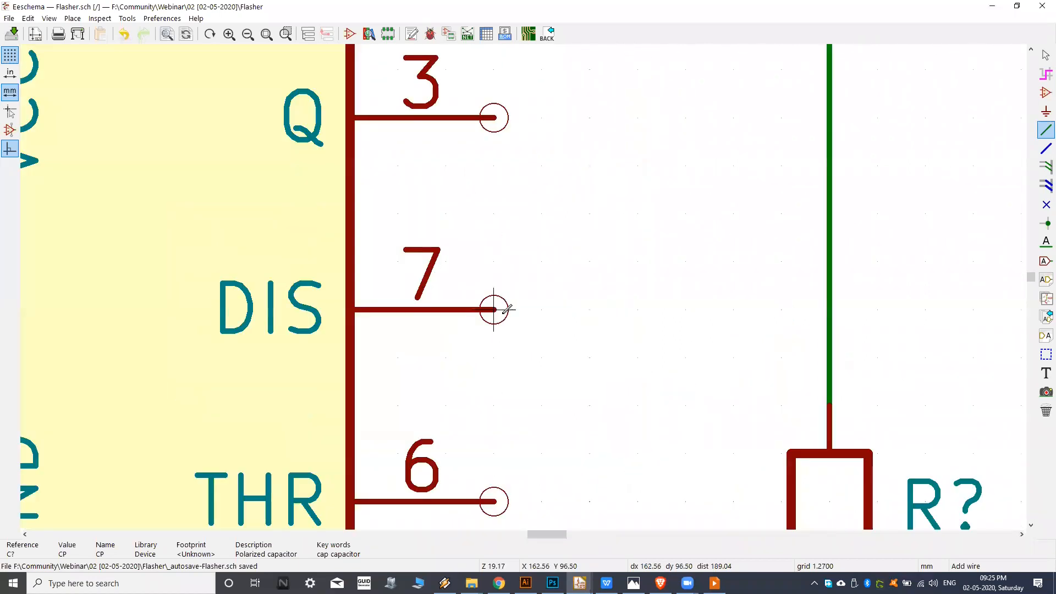
left_click(494, 310)
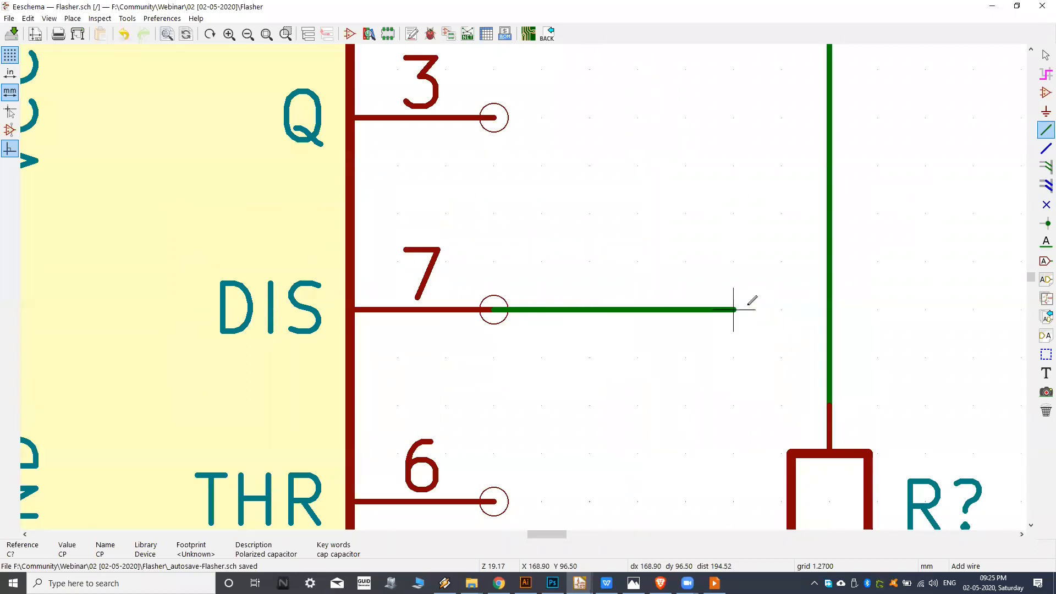
left_click(830, 310)
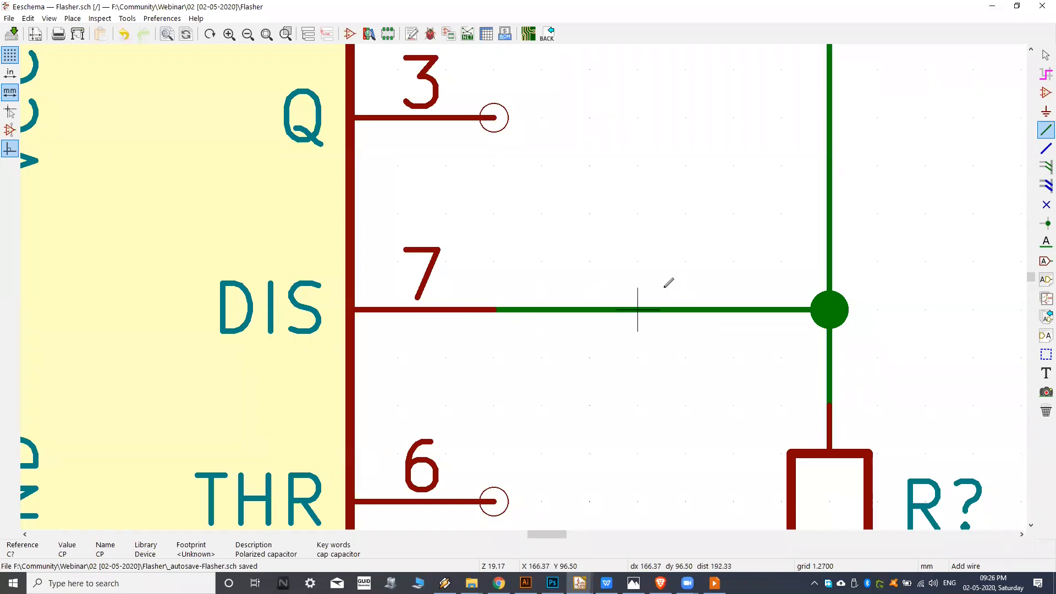
scroll(730, 305, "down", 5)
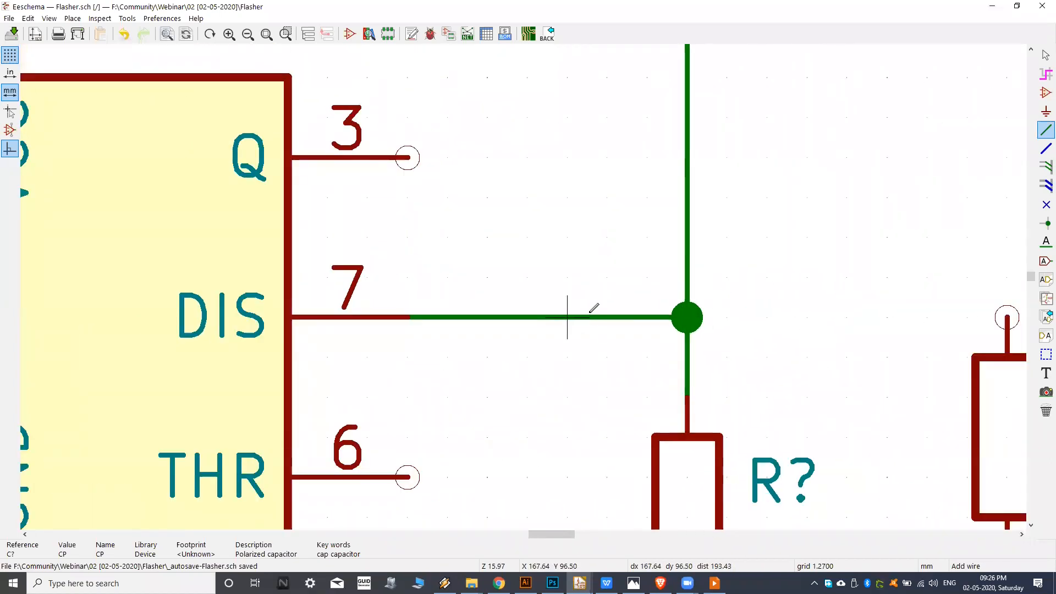
scroll(593, 310, "up", 4)
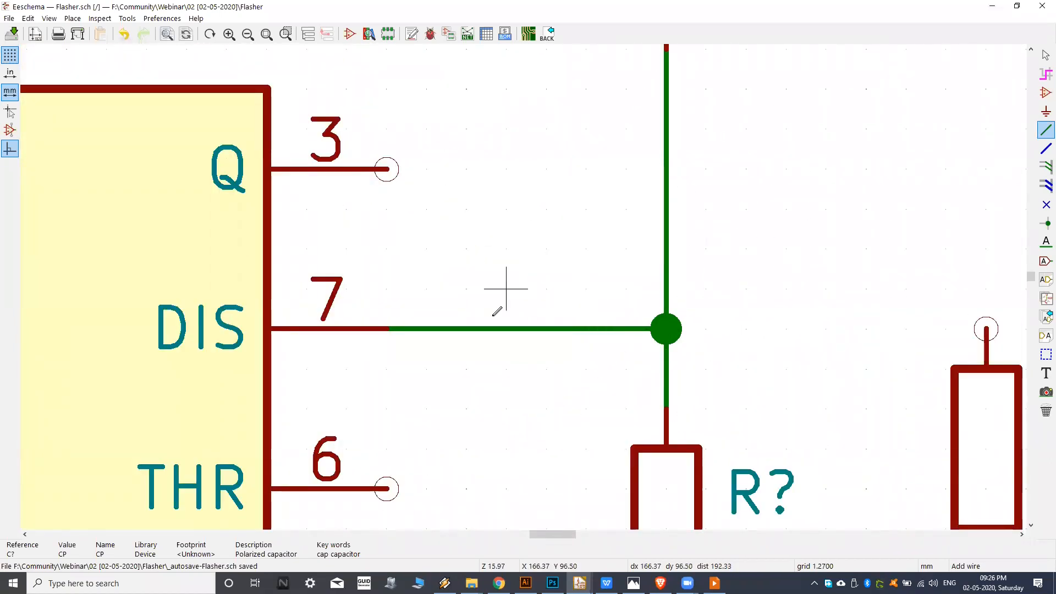
scroll(667, 318, "down", 1)
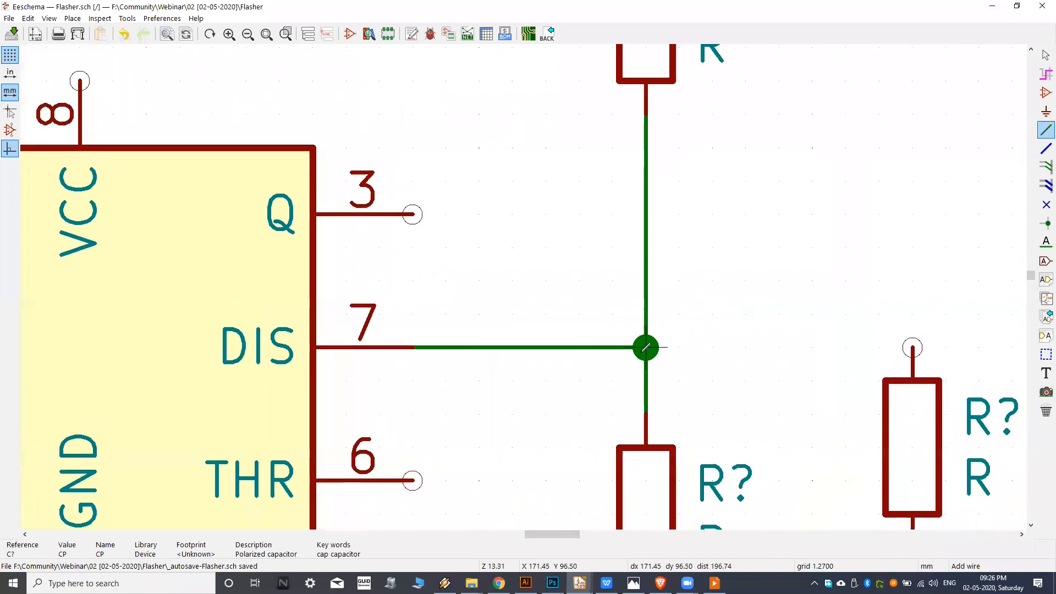
scroll(658, 352, "up", 1)
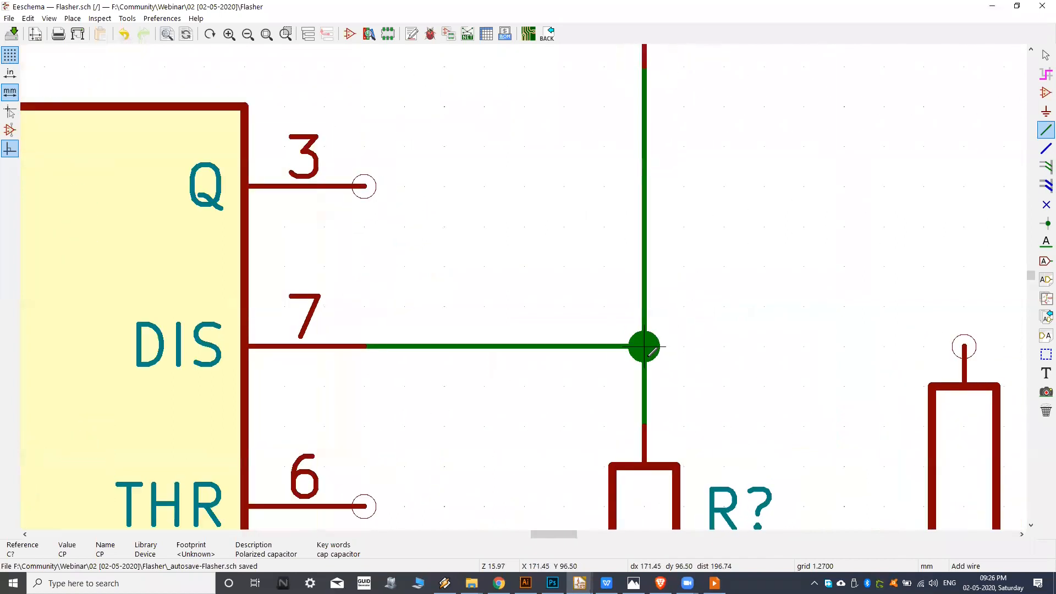
scroll(637, 361, "down", 5)
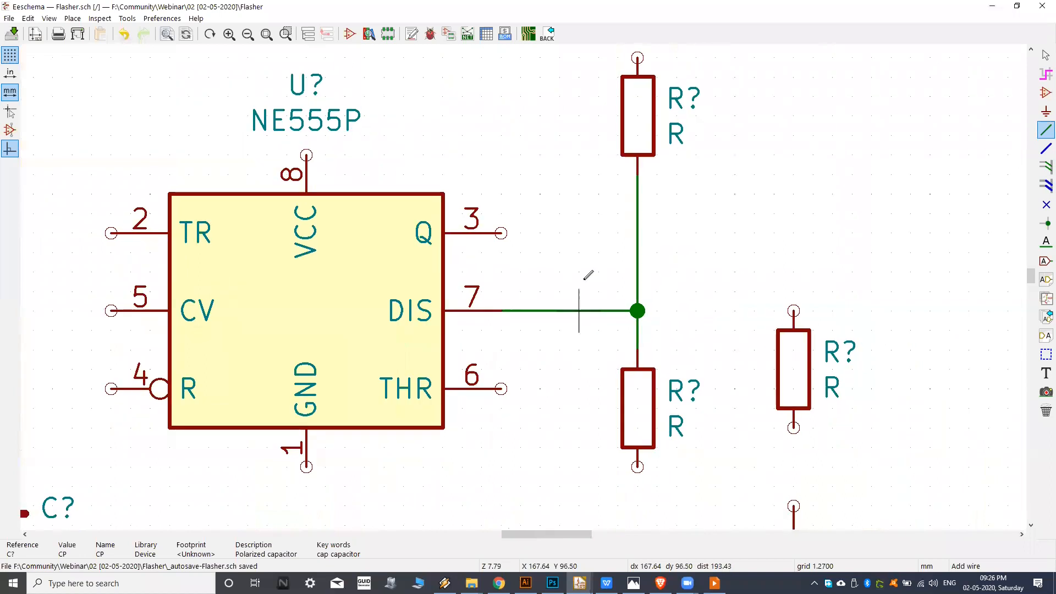
Check the reference image and wire the NE555P's pin 8 (VCC) straight up to the +9V power symbol.
left_click(634, 583)
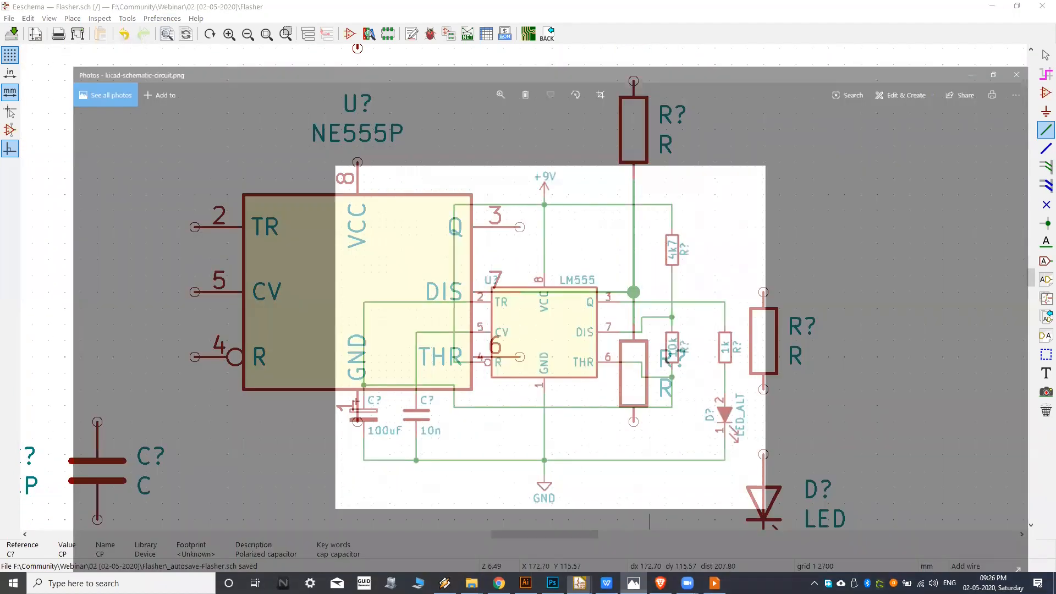
key("alt+Tab")
middle_click_drag(481, 283, 556, 379)
middle_click_drag(455, 290, 518, 363)
middle_click_drag(500, 306, 525, 301)
scroll(525, 308, "up", 2)
left_click(519, 329)
left_click(522, 178)
scroll(520, 209, "down", 5)
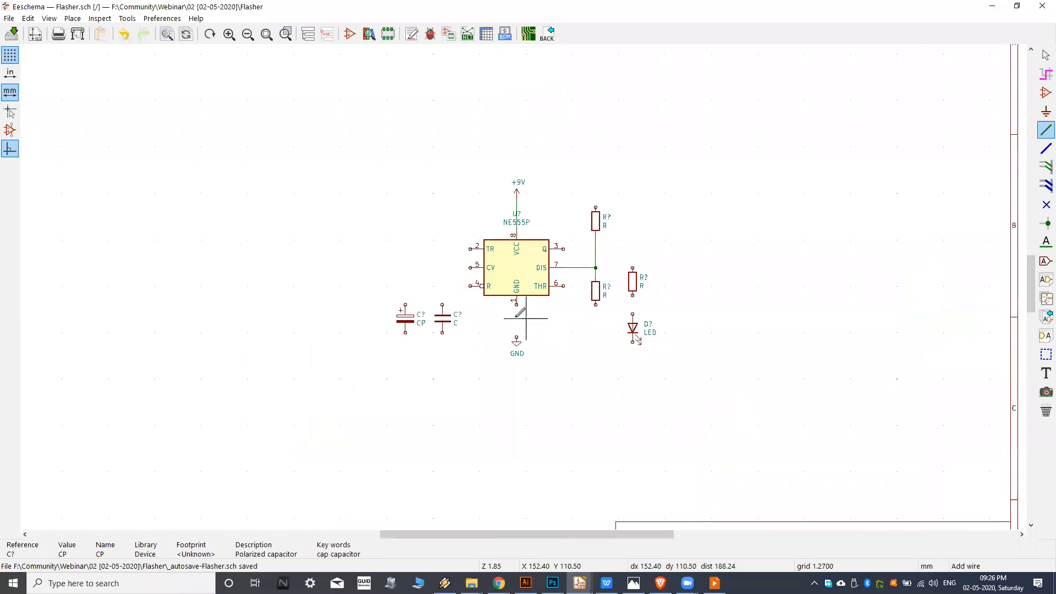
scroll(512, 265, "up", 3)
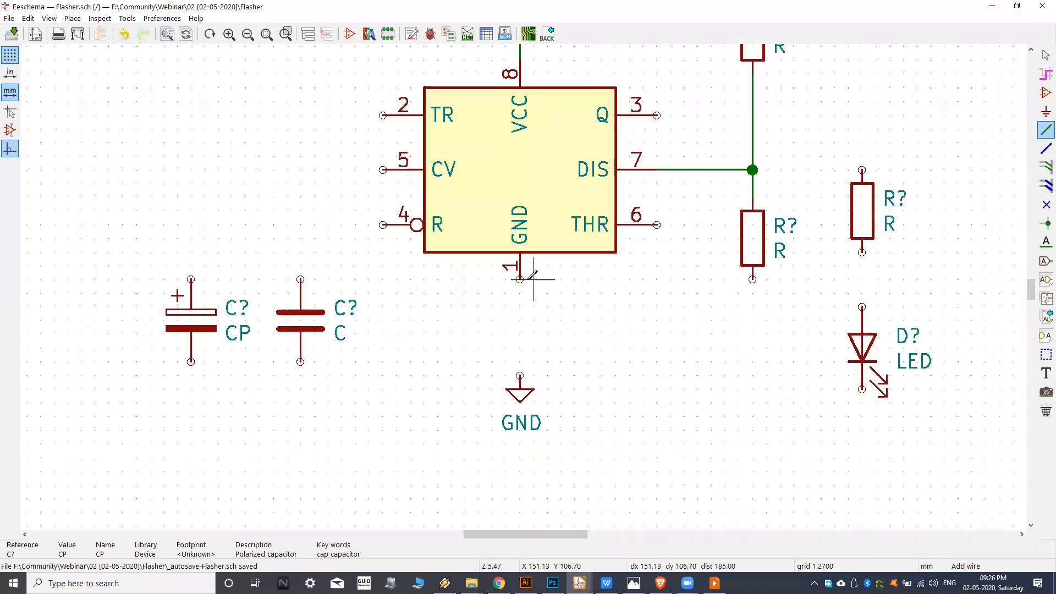
Wire the NE555P's pin 1 (GND) straight down to the GND power symbol.
left_click(519, 278)
left_click(520, 393)
middle_click_drag(420, 345, 506, 368)
middle_click_drag(387, 323, 427, 335)
middle_click_drag(652, 327, 600, 310)
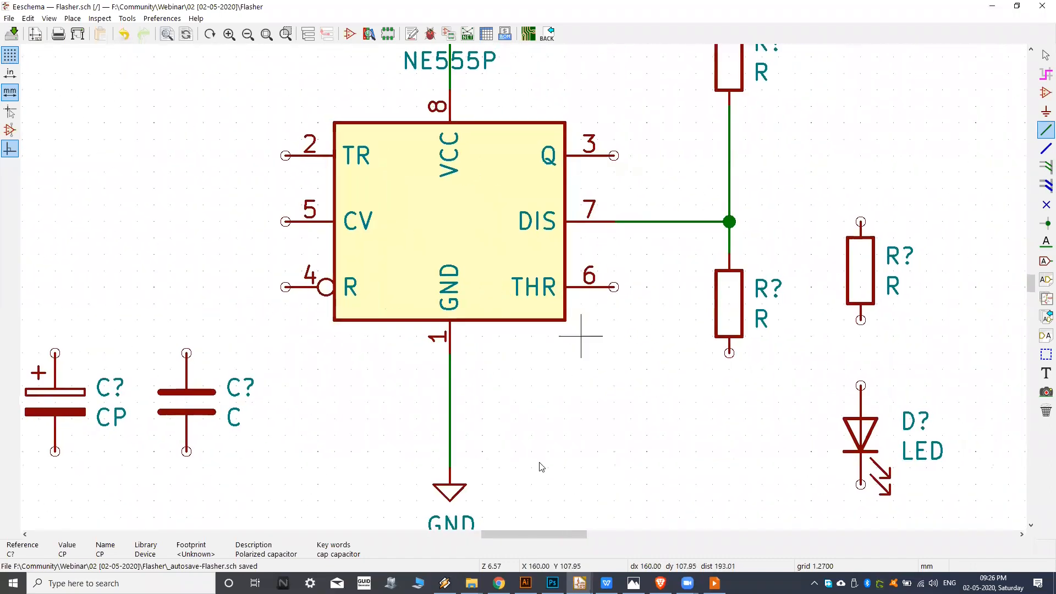
Check the reference image and shift the polarized and unpolarized capacitors two grid steps straight down.
middle_click_drag(597, 484, 594, 480)
left_click(633, 583)
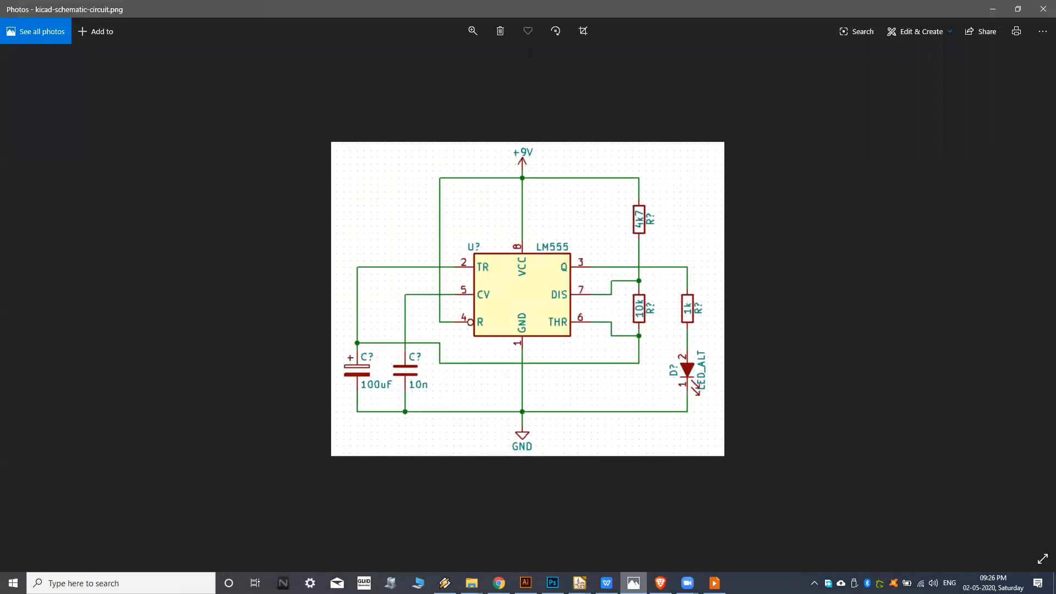
left_click(633, 583)
middle_click_drag(644, 381, 698, 338)
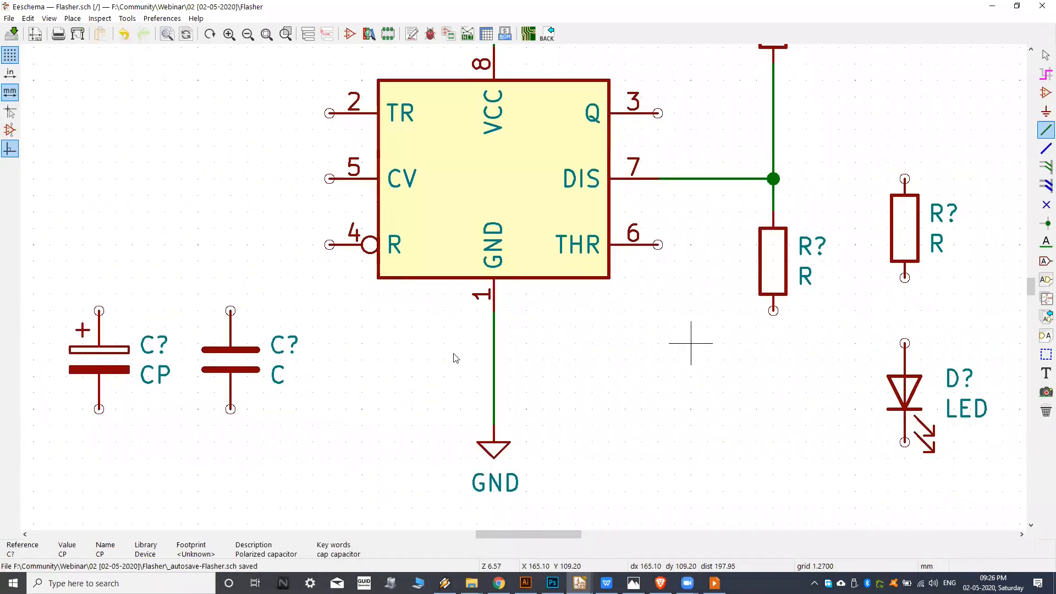
middle_click_drag(341, 366, 454, 320)
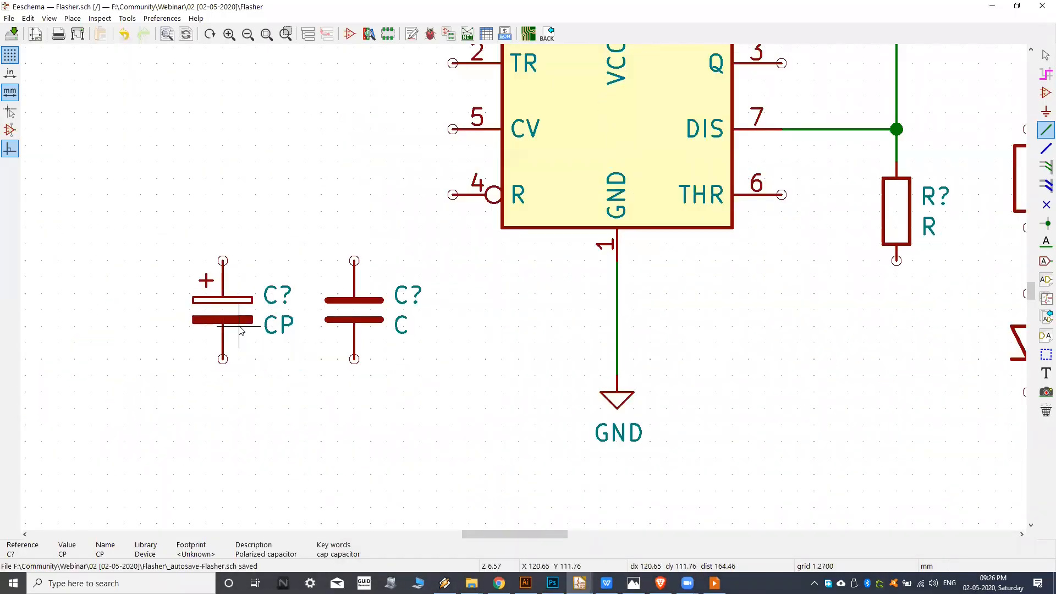
left_click_drag(240, 330, 240, 363)
left_click_drag(348, 317, 348, 350)
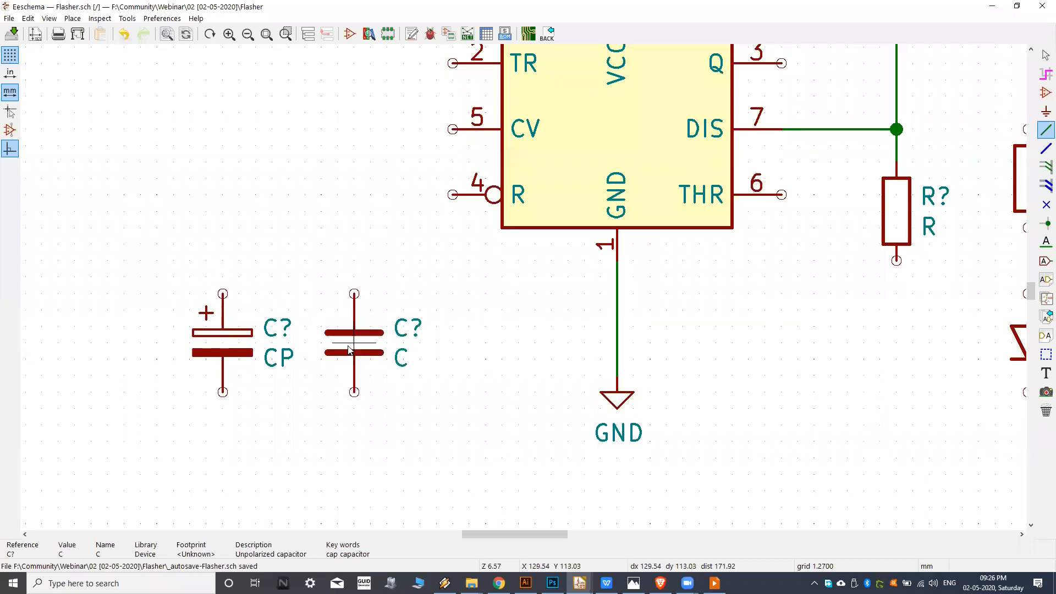
Wire the lower stacked resistor's bottom pin horizontally past the NE555P's underside to the top pin of polarized capacitor CP.
middle_click_drag(652, 314, 534, 315)
middle_click_drag(770, 290, 747, 288)
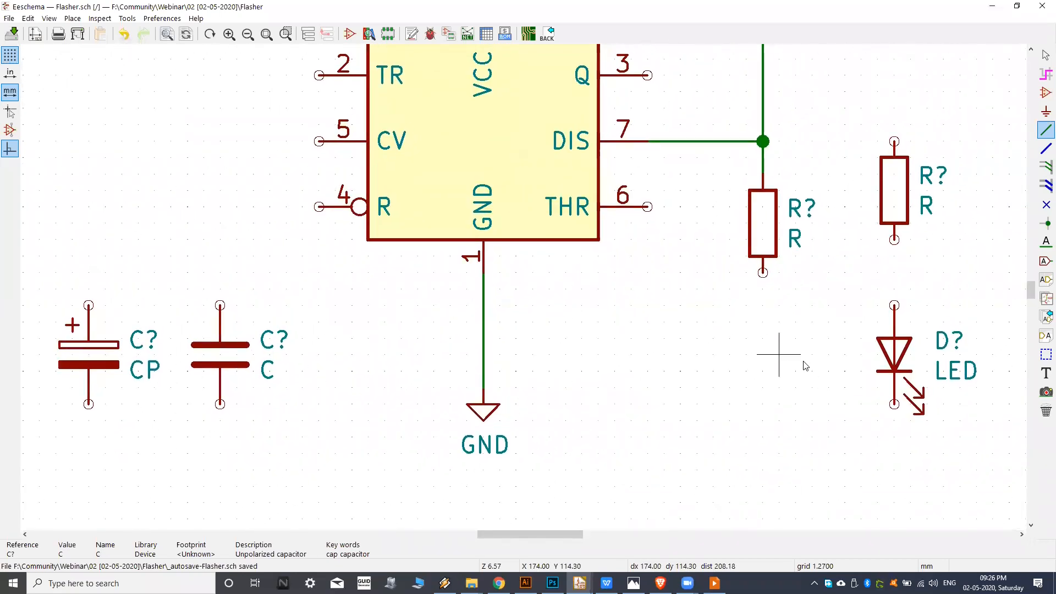
middle_click_drag(745, 419, 689, 511)
left_click(747, 279)
middle_click_drag(623, 314, 892, 292)
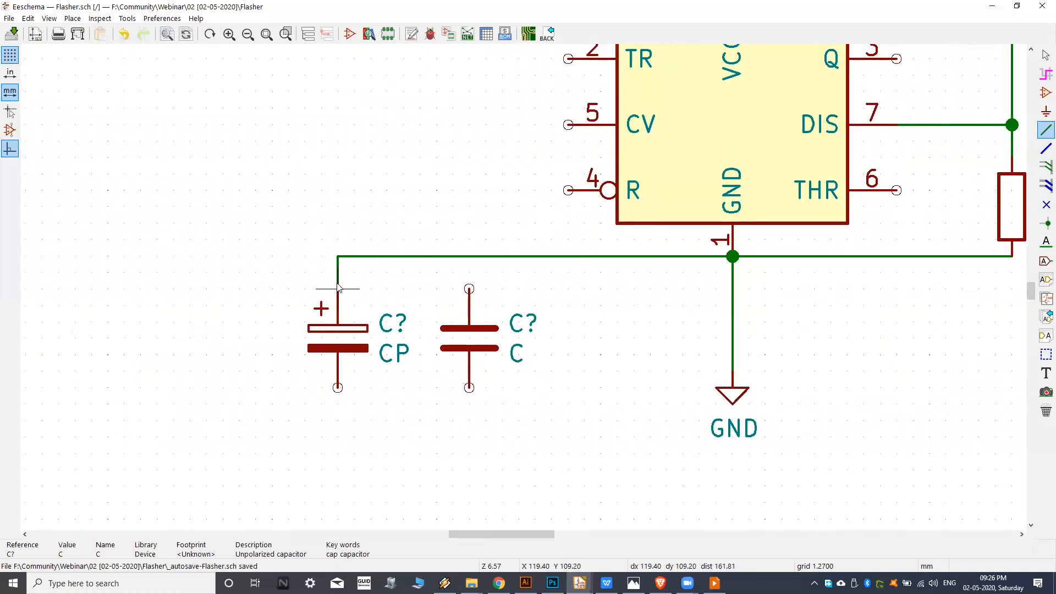
middle_click_drag(626, 325, 606, 333)
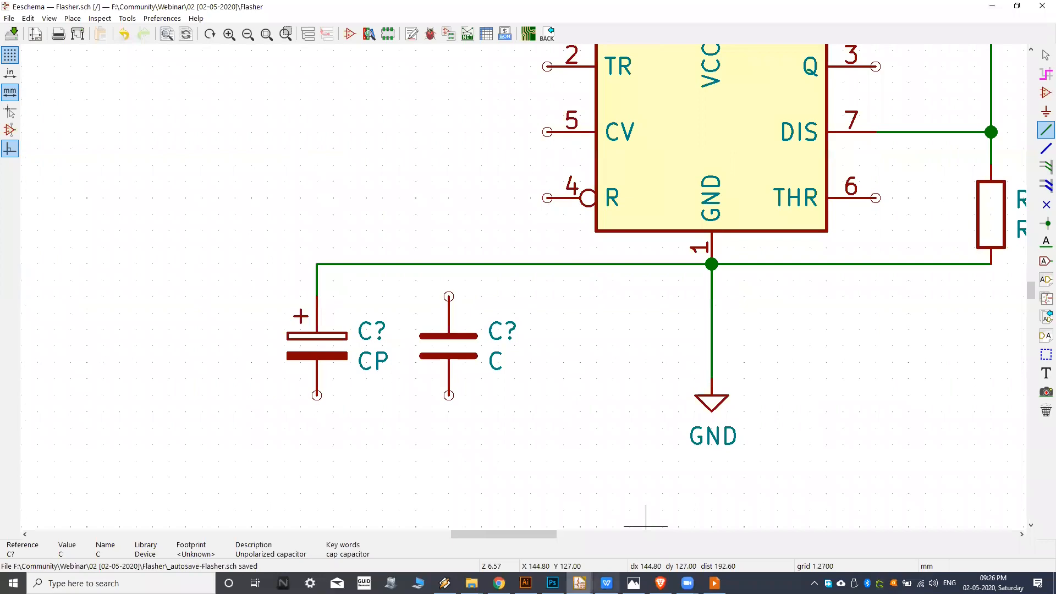
Check the reference image and wire the unpolarized capacitor's top pin up and across to NE555P pin 5 (CV).
left_click(634, 583)
left_click(634, 583)
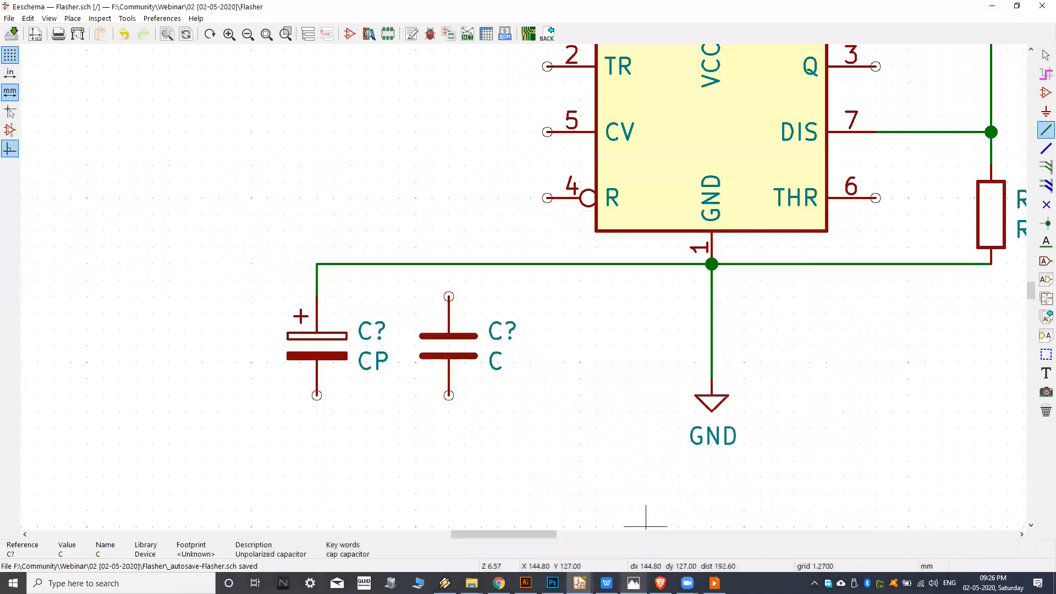
scroll(415, 324, "up", 1)
left_click(449, 340)
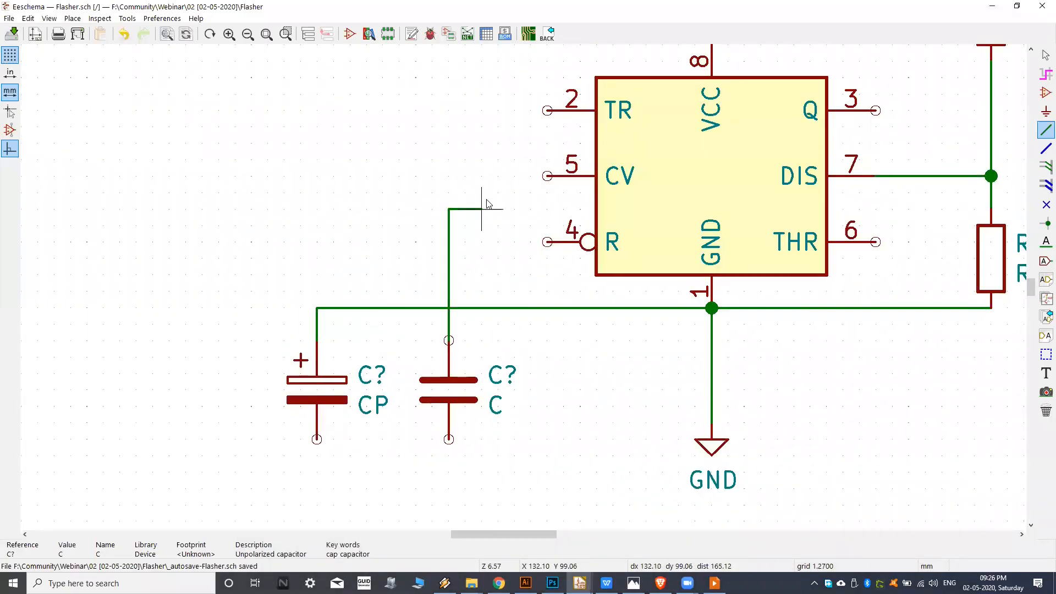
scroll(489, 299, "down", 1)
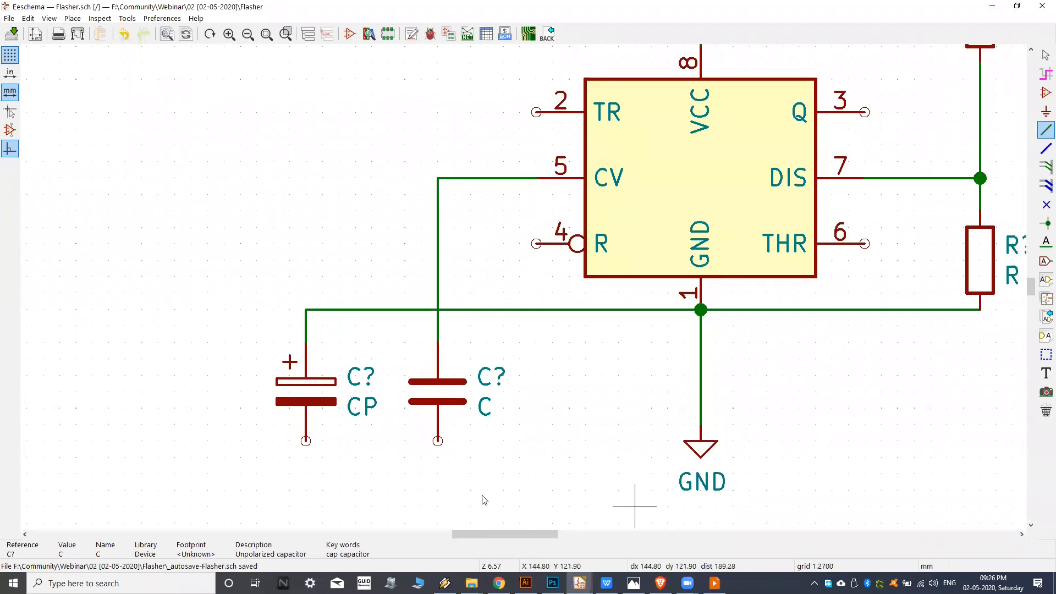
middle_click_drag(751, 374, 722, 340)
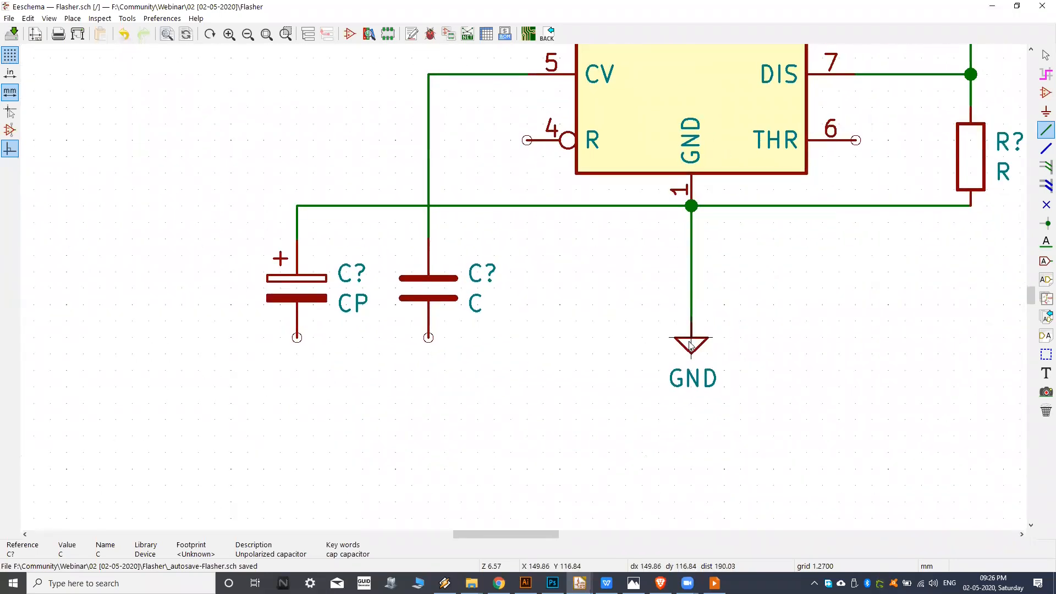
key("m")
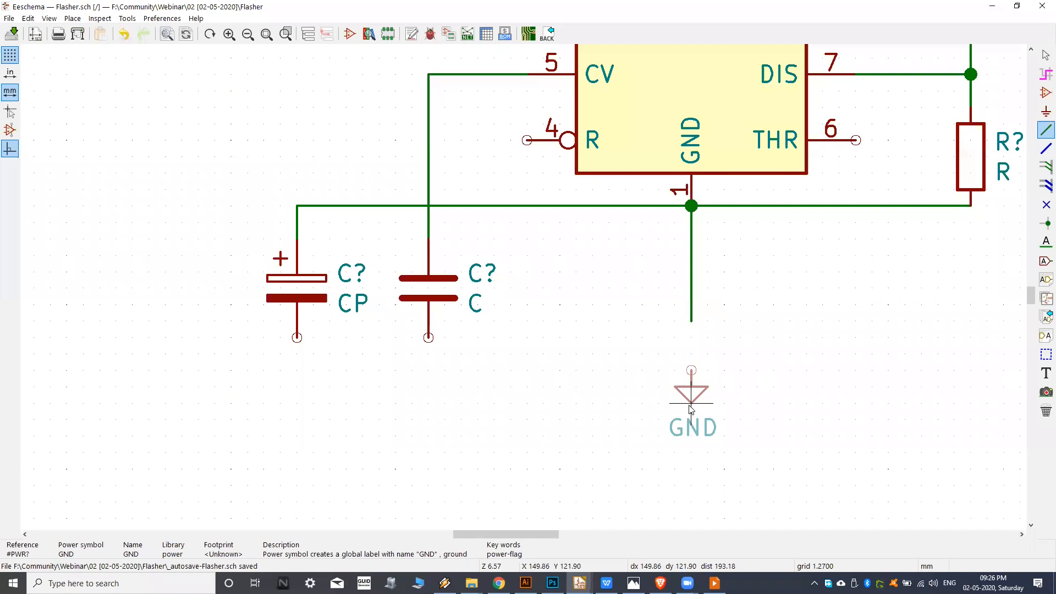
key("Escape")
Examine the wiring around the two capacitors, the NE555P and the GND symbol.
middle_click_drag(756, 310, 603, 380)
middle_click_drag(610, 292, 563, 340)
middle_click_drag(372, 326, 467, 308)
mouse_move(663, 285)
middle_mouse_down()
mouse_move(534, 346)
mouse_move(648, 289)
middle_mouse_up()
middle_click_drag(576, 352, 621, 296)
middle_click_drag(339, 373, 516, 315)
mouse_move(407, 358)
middle_mouse_down()
mouse_move(494, 351)
mouse_move(546, 366)
mouse_move(525, 350)
mouse_move(498, 363)
mouse_move(504, 344)
mouse_move(461, 363)
middle_mouse_up()
middle_click_drag(473, 394, 497, 378)
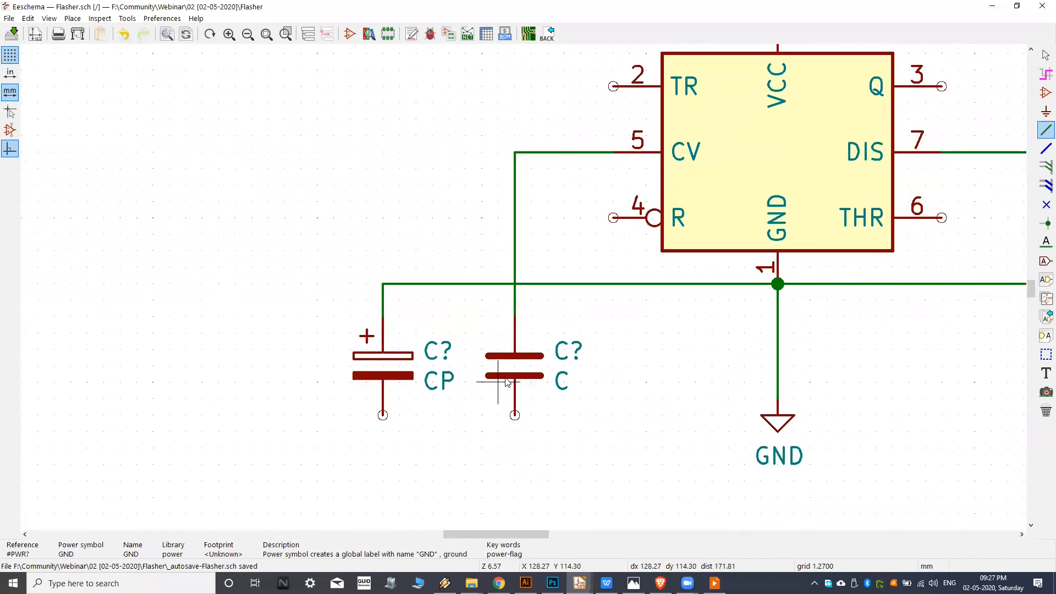
mouse_move(588, 347)
middle_mouse_down()
mouse_move(557, 361)
mouse_move(585, 347)
middle_mouse_up()
middle_click_drag(730, 398, 586, 372)
Move the GND symbol off the end of its wire into the empty area to its right.
scroll(662, 389, "up", 5)
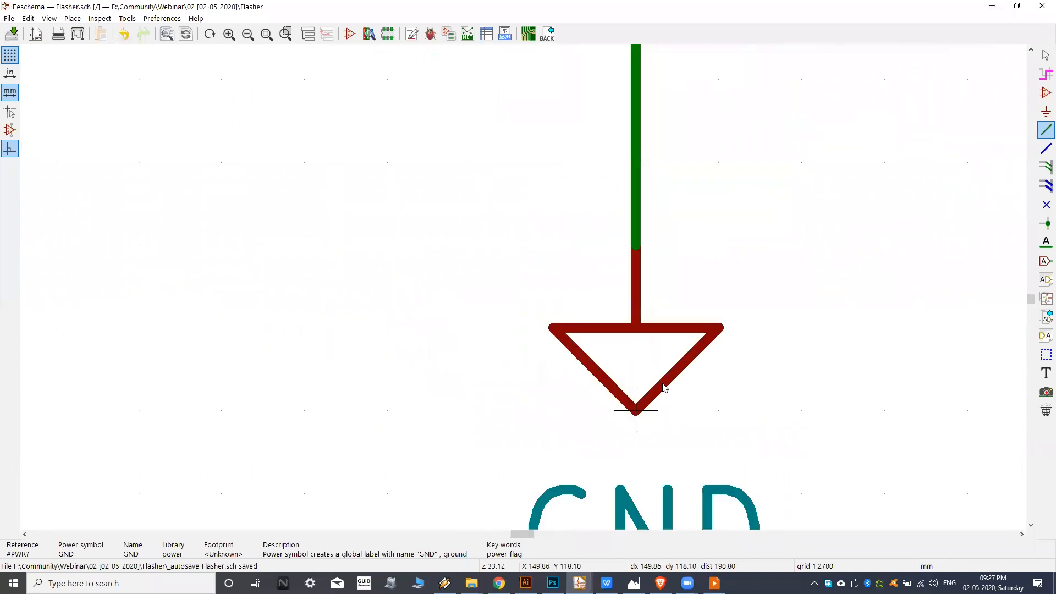
scroll(572, 368, "down", 1)
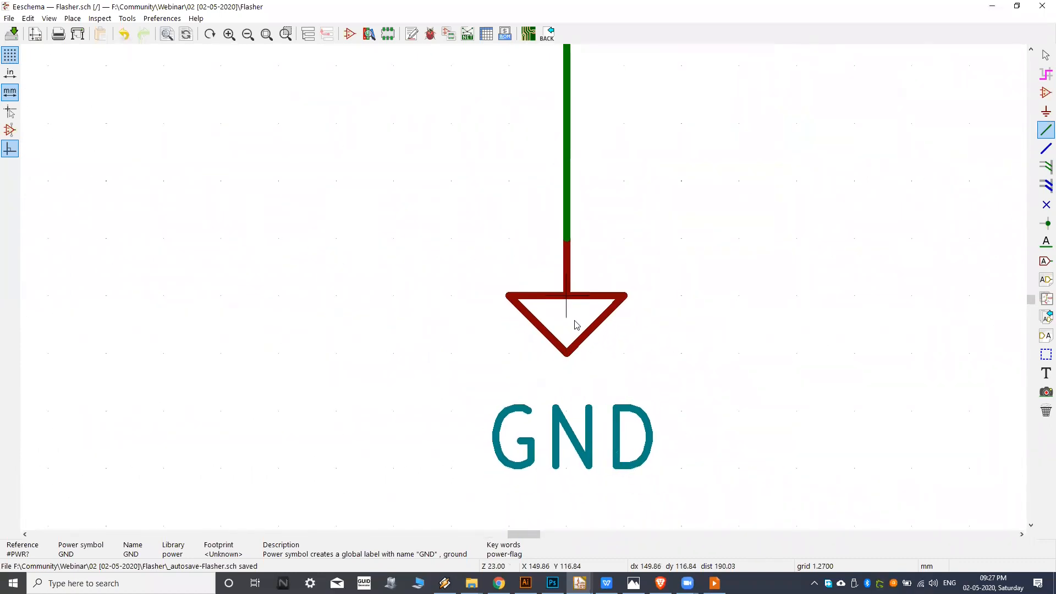
scroll(580, 333, "down", 1)
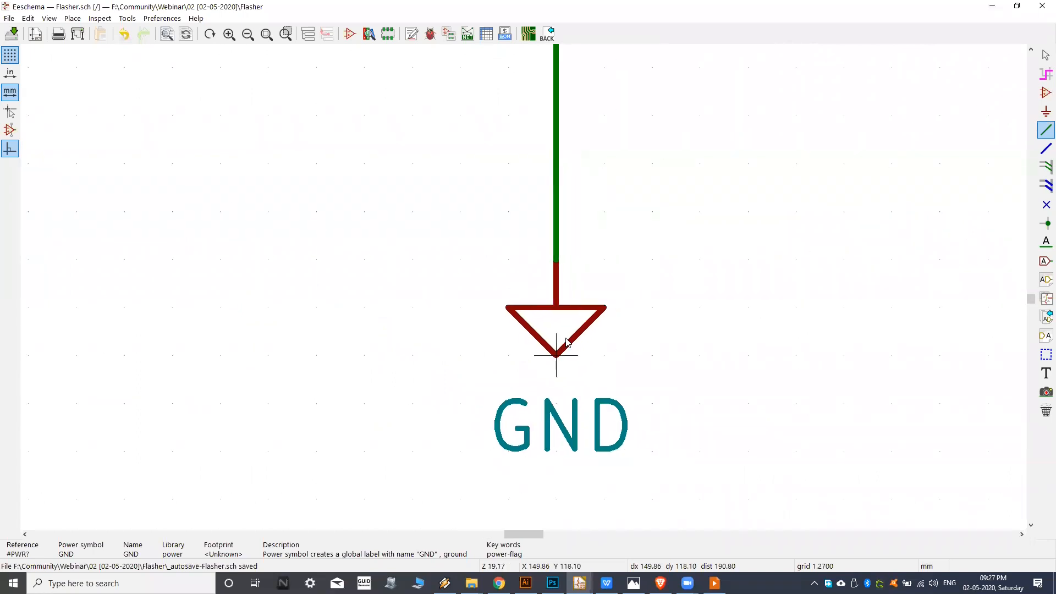
key("m")
scroll(787, 325, "down", 5)
left_click(766, 334)
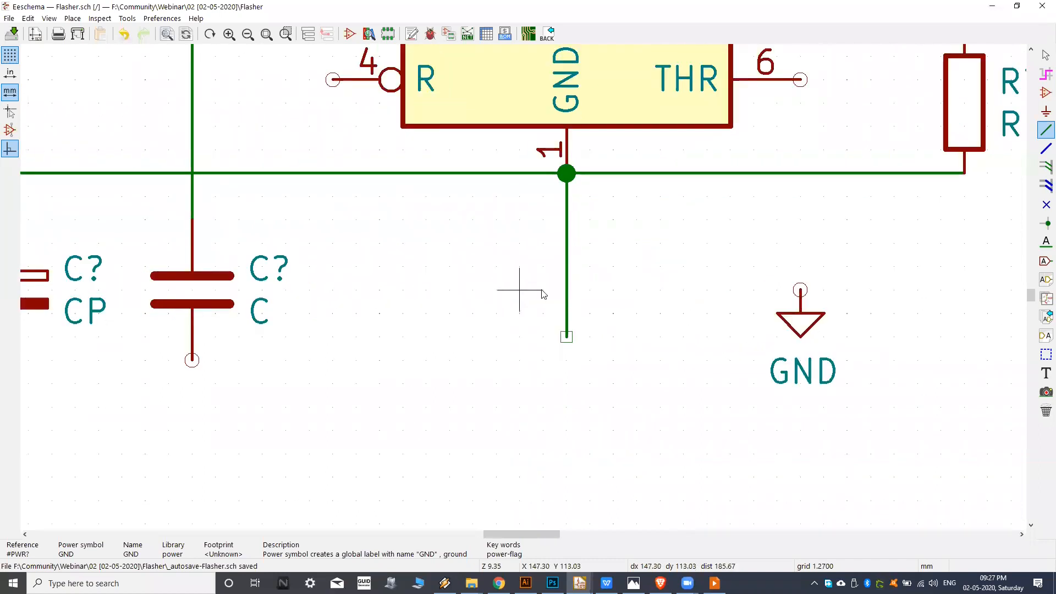
Move the detached GND symbol back onto the open end of the wire below NE555P pin 1.
scroll(545, 308, "up", 1)
middle_click_drag(552, 288, 549, 324)
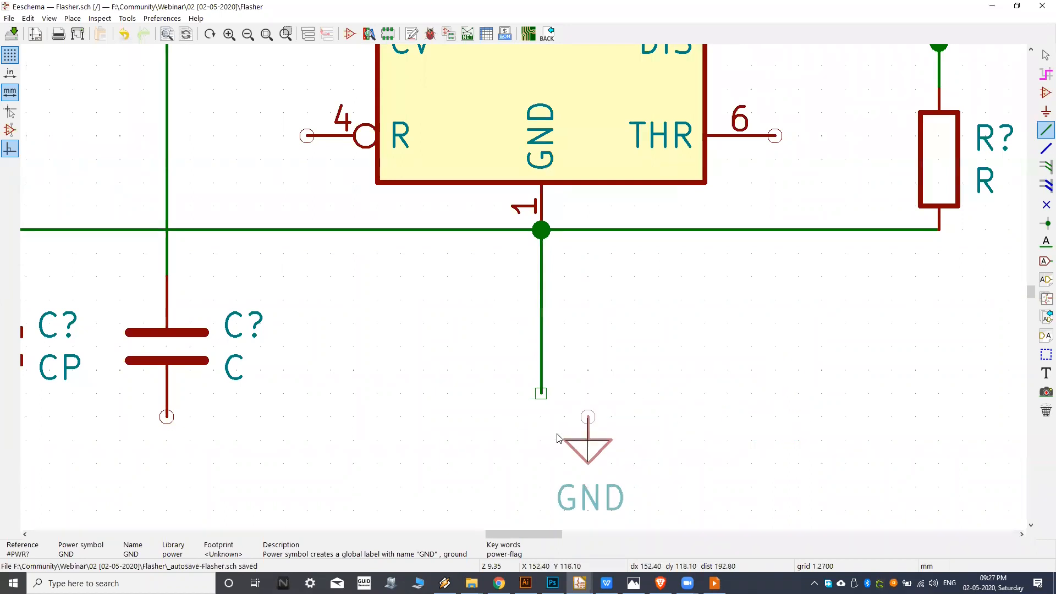
left_click(554, 417)
middle_click_drag(571, 373, 616, 365)
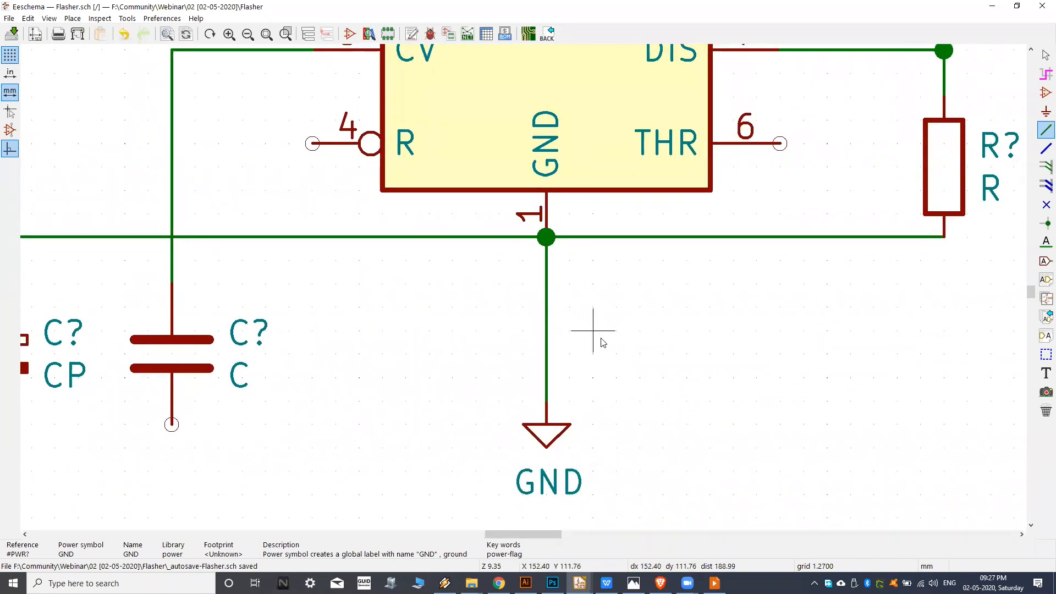
Use the Drag command to shift the GND symbol two grid steps up with its wire still attached.
middle_click_drag(592, 404, 641, 374)
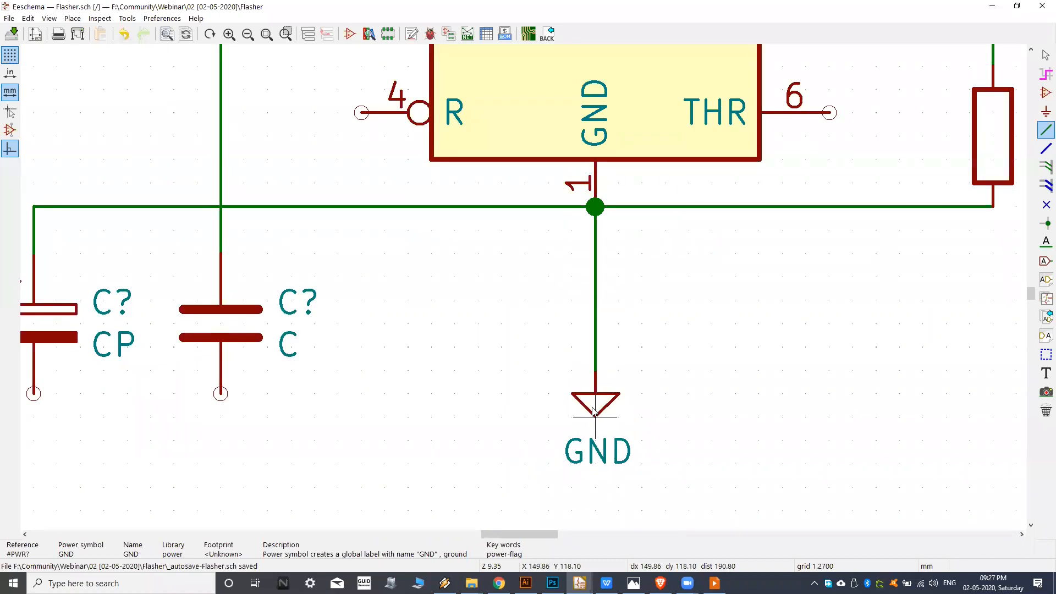
middle_click_drag(594, 340, 589, 316)
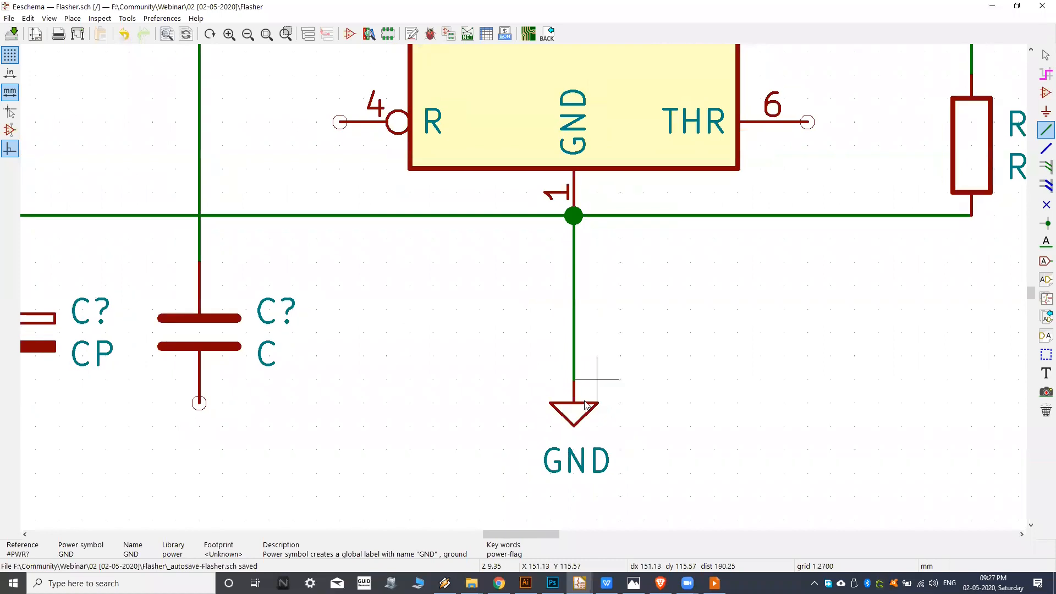
right_click(575, 416)
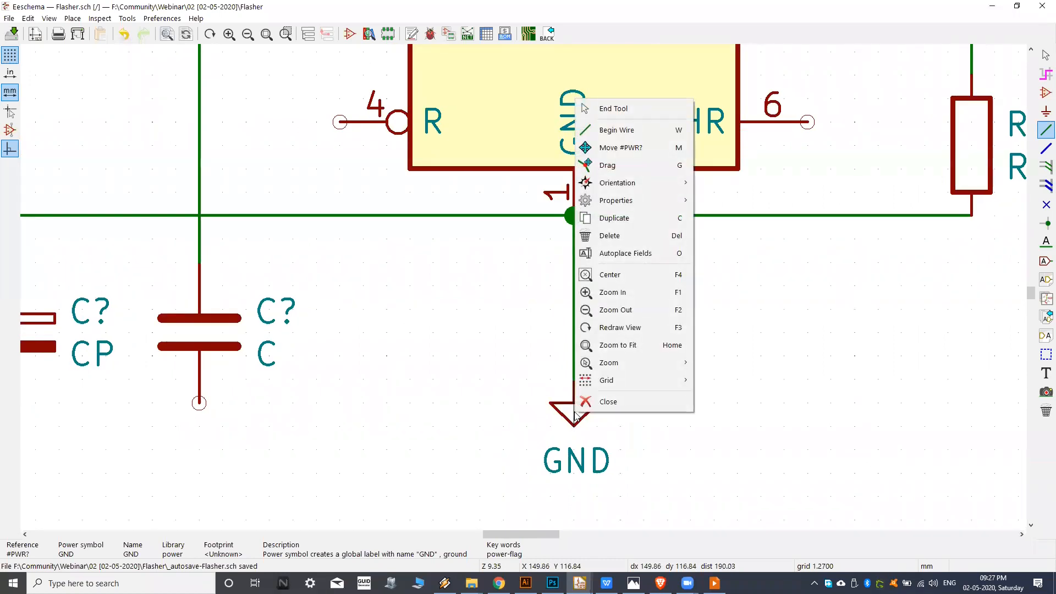
left_click(634, 169)
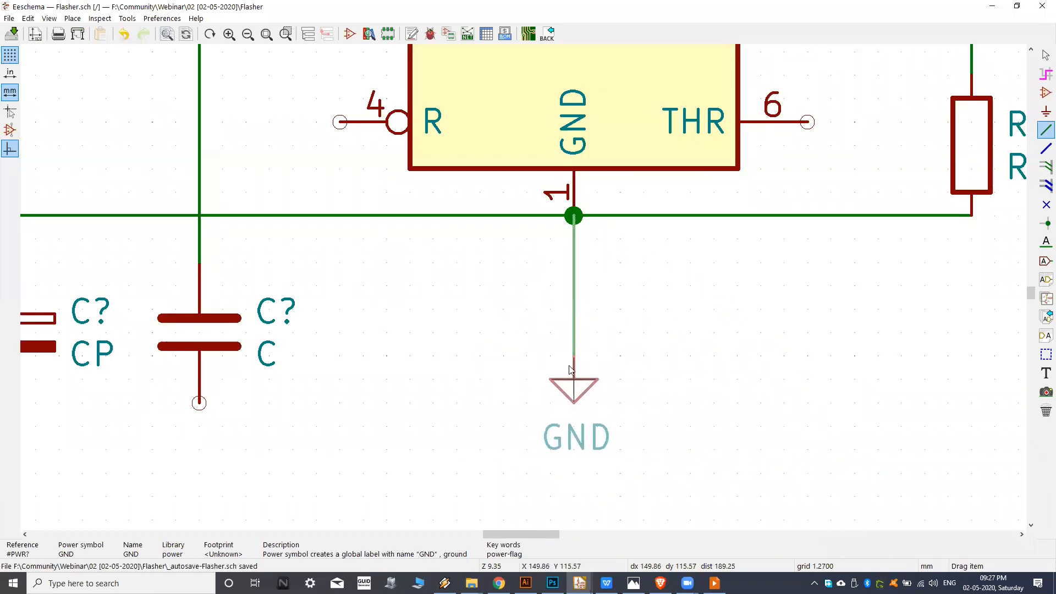
left_click(536, 366)
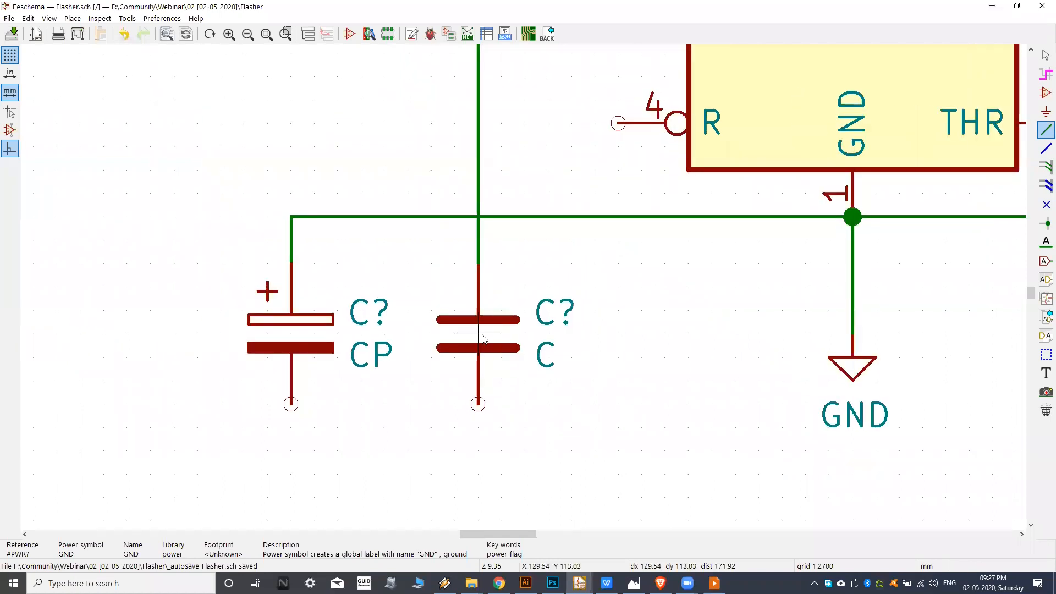
right_click(853, 366)
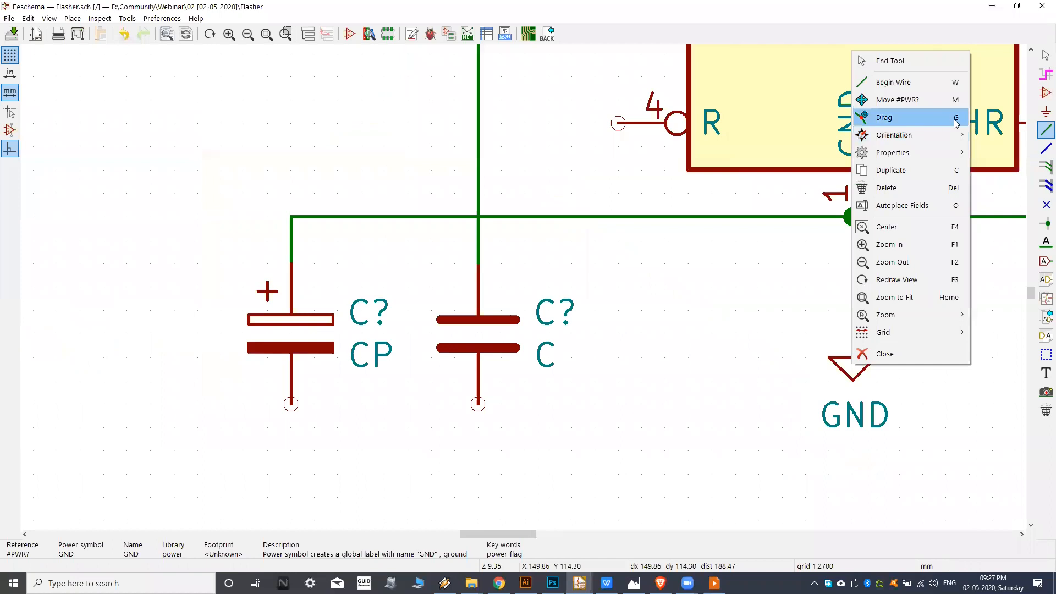
left_click(583, 416)
key("Escape")
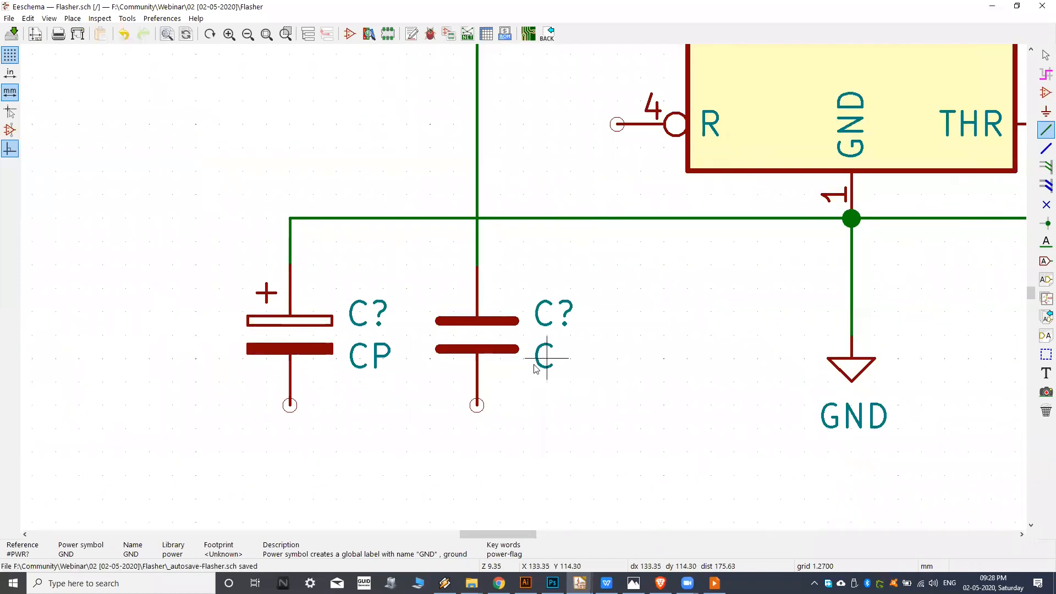
Try the Drag command on the unpolarized capacitor with its wire attached and set it back in its original place.
key("g")
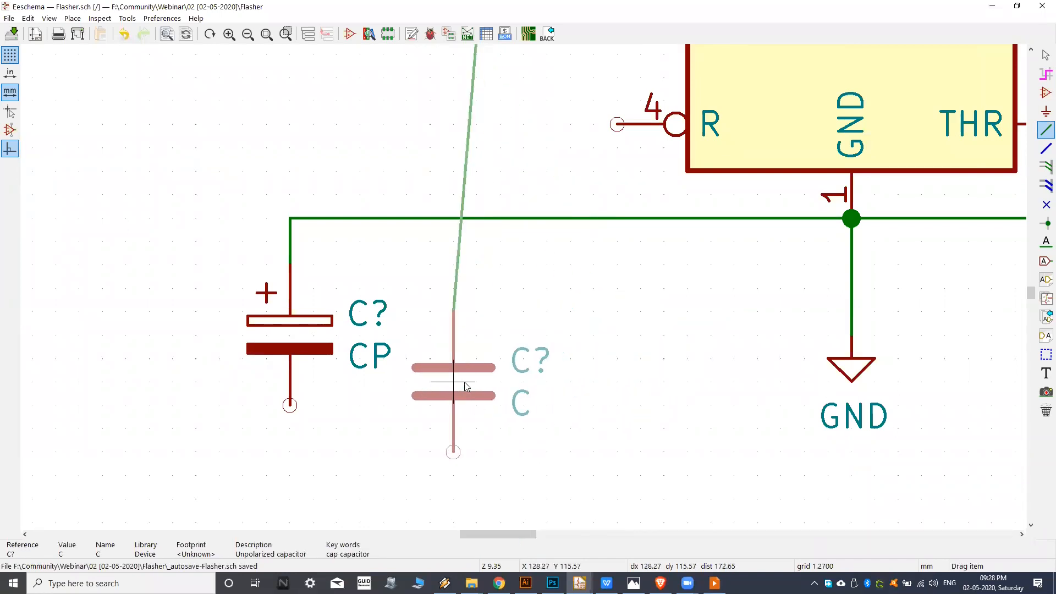
scroll(465, 387, "down", 3)
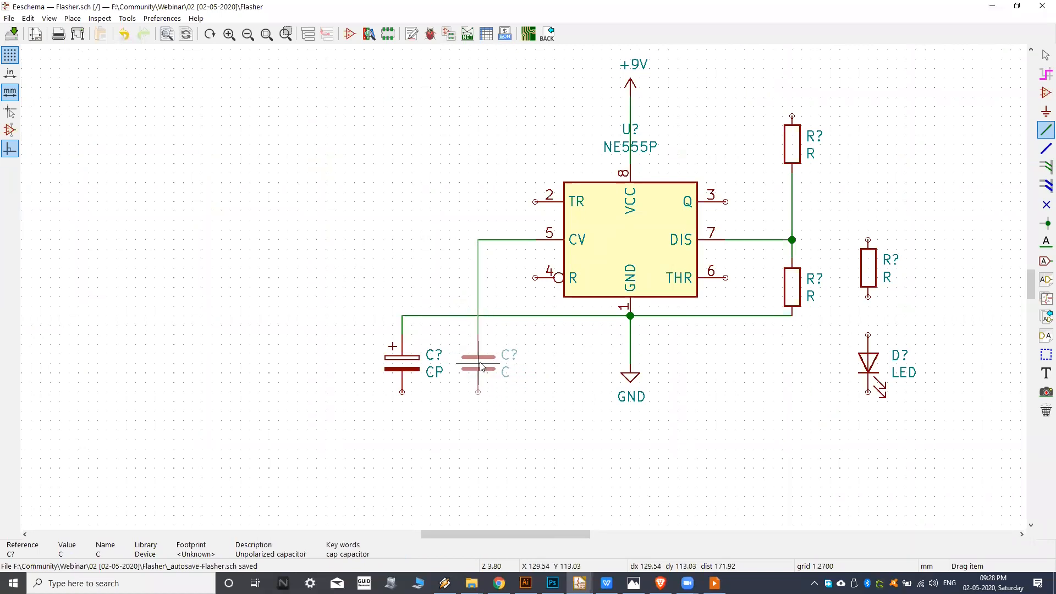
left_click(480, 367)
Try the Move and Drag commands on the NE555P and leave it at its original position.
key("m")
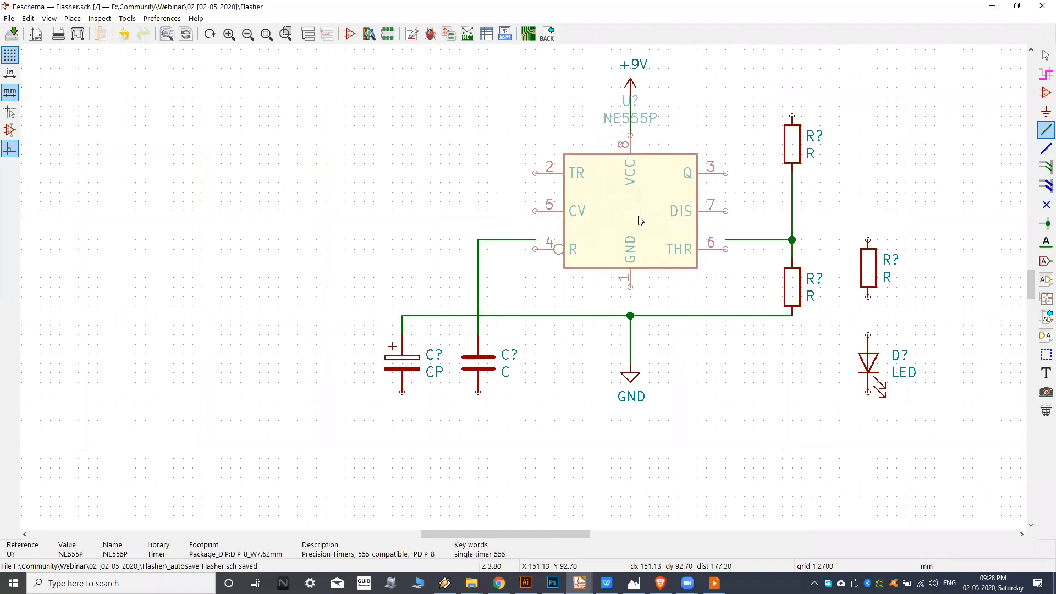
key("Escape")
key("g")
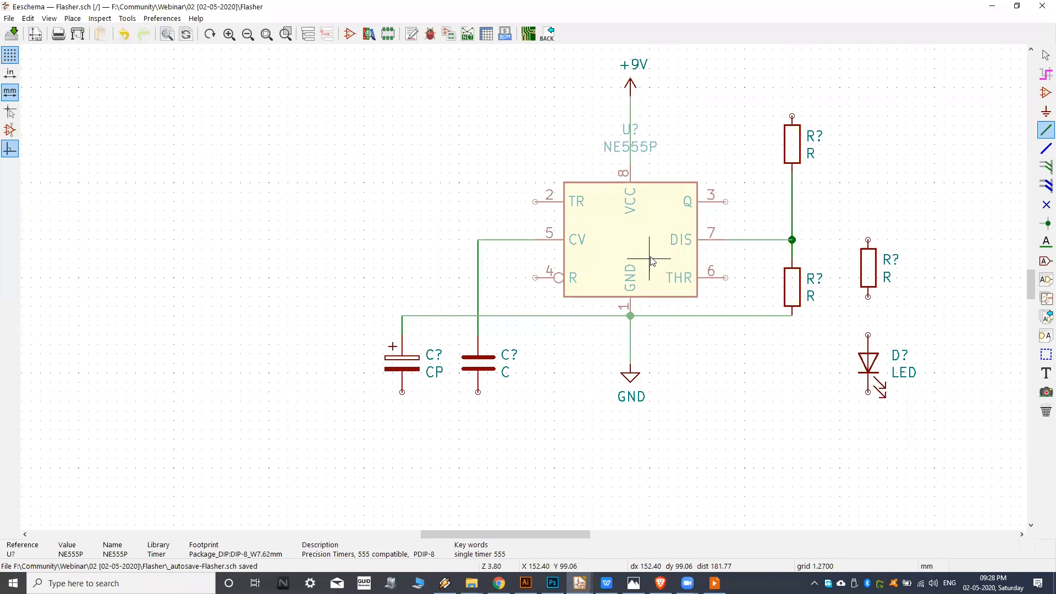
left_click(651, 260)
scroll(631, 382, "up", 4)
right_click(273, 359)
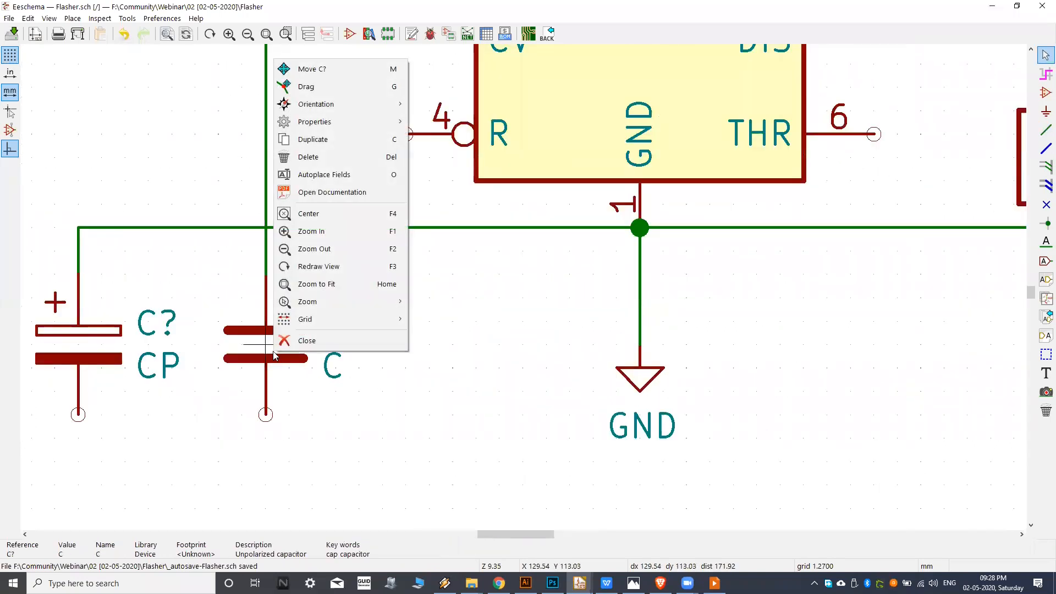
left_click(432, 385)
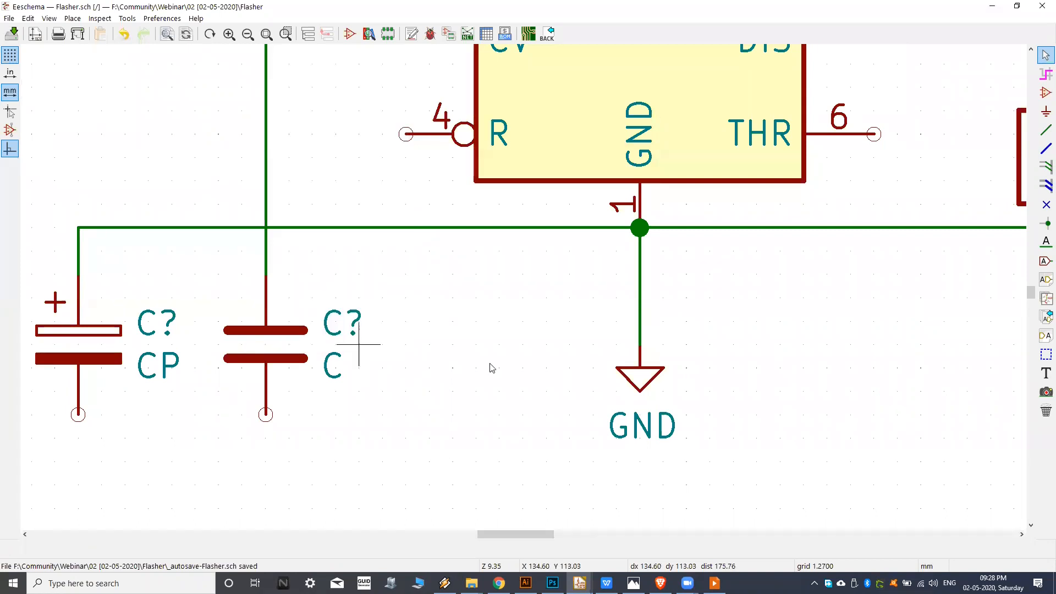
scroll(550, 352, "down", 2)
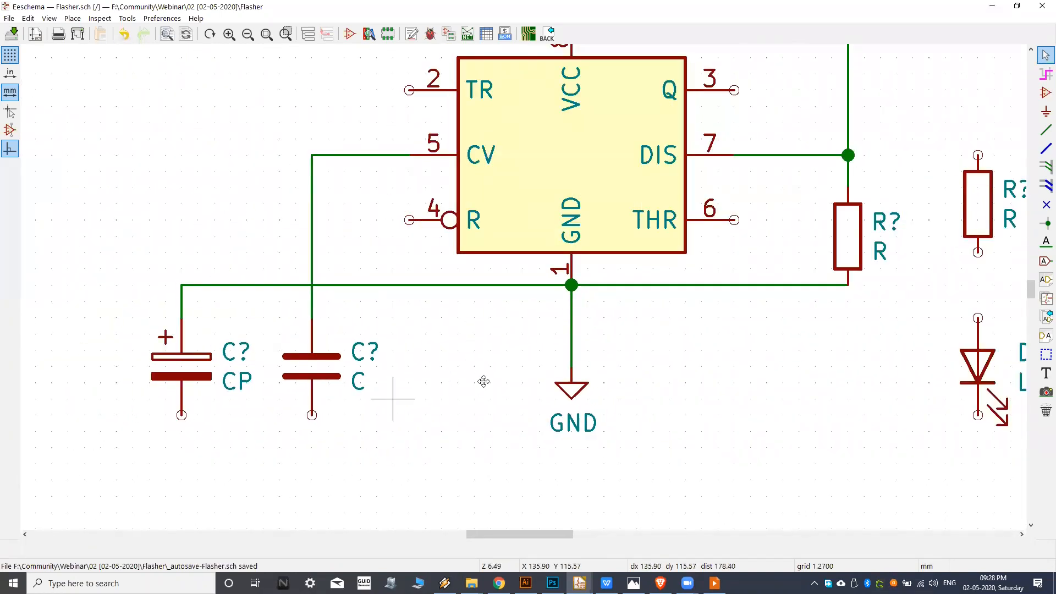
middle_click_drag(573, 396, 718, 320)
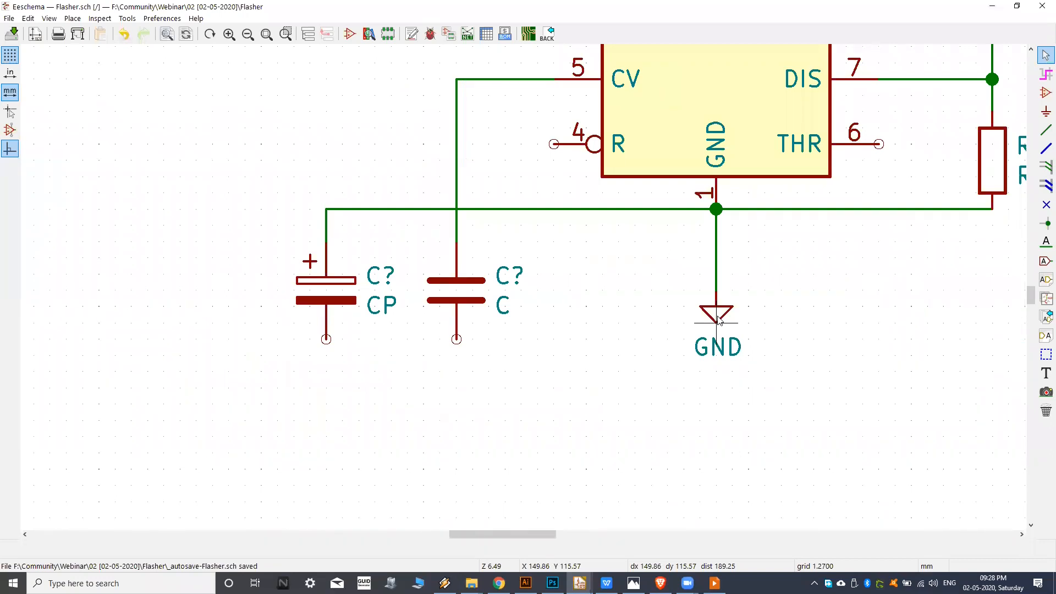
Lower the GND symbol with its wire attached and wire the lower pins of both capacitors to that ground wire.
middle_click_drag(718, 320, 678, 328)
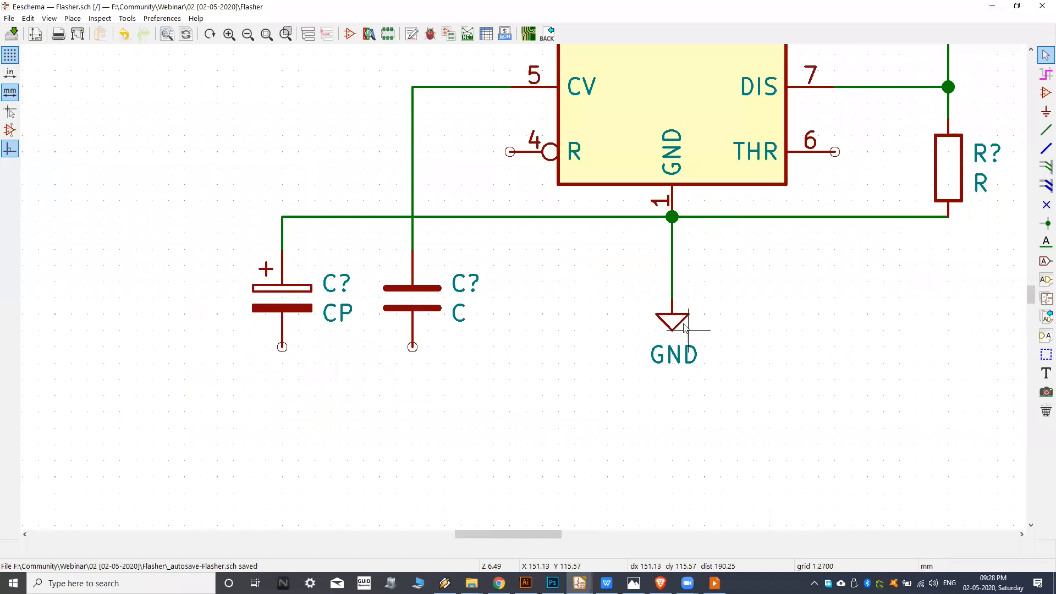
left_click_drag(676, 330, 678, 428)
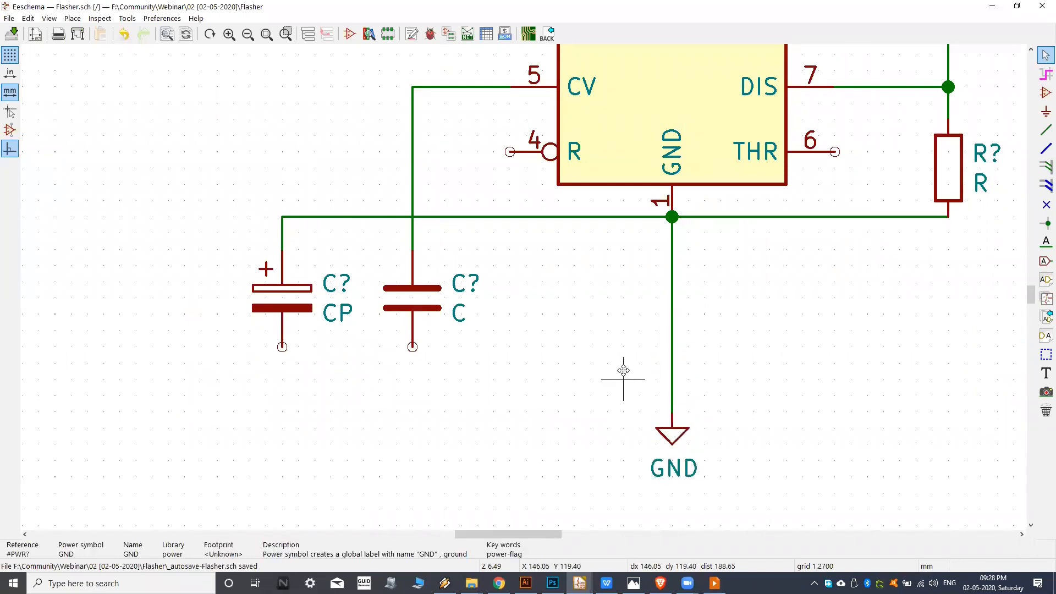
left_click(1047, 130)
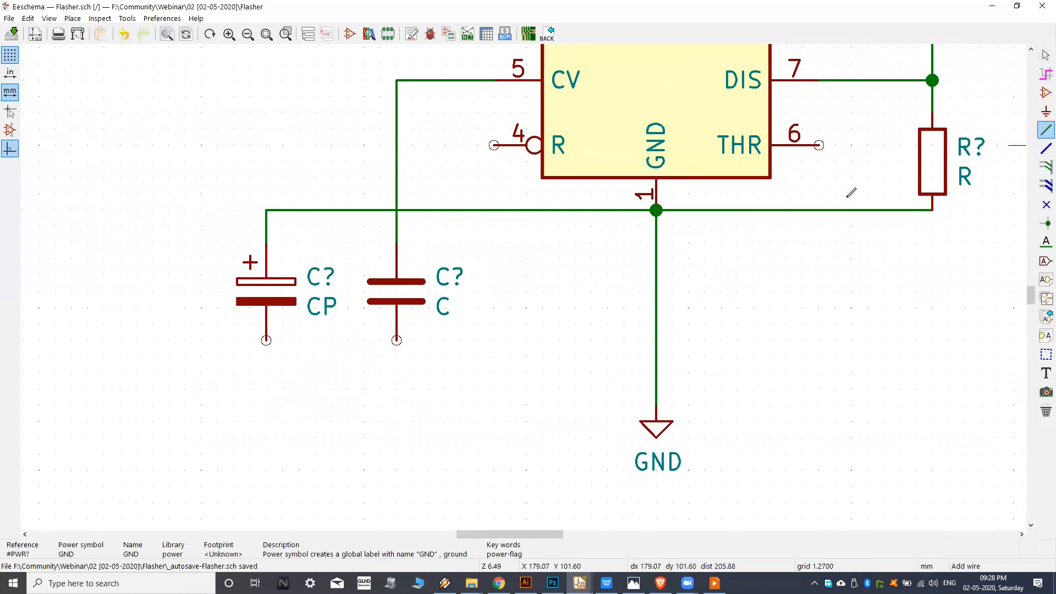
left_click(397, 340)
left_click(657, 373)
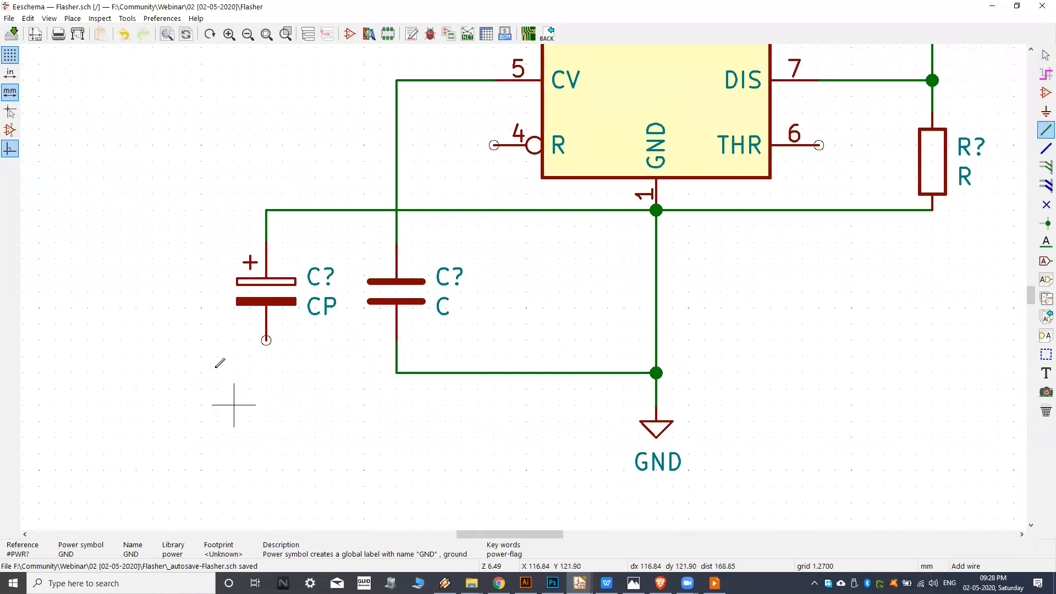
left_click(267, 340)
left_click(396, 373)
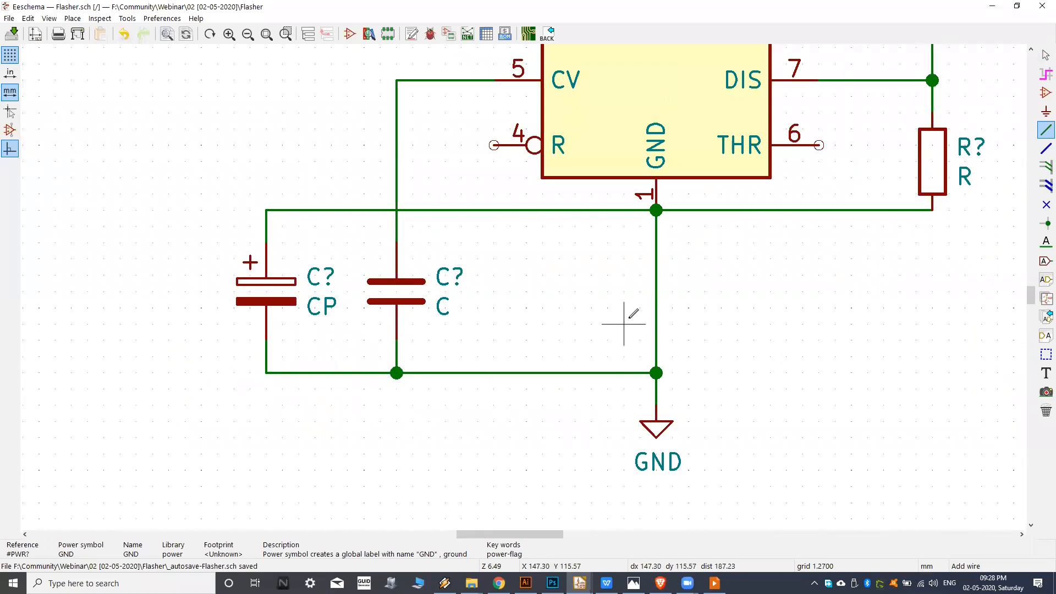
Check the reference image and wire NE555P pin 4 (R) across the pin 5 wire up to the +9V line above pin 8.
scroll(649, 309, "right", 3)
scroll(649, 308, "up", 2)
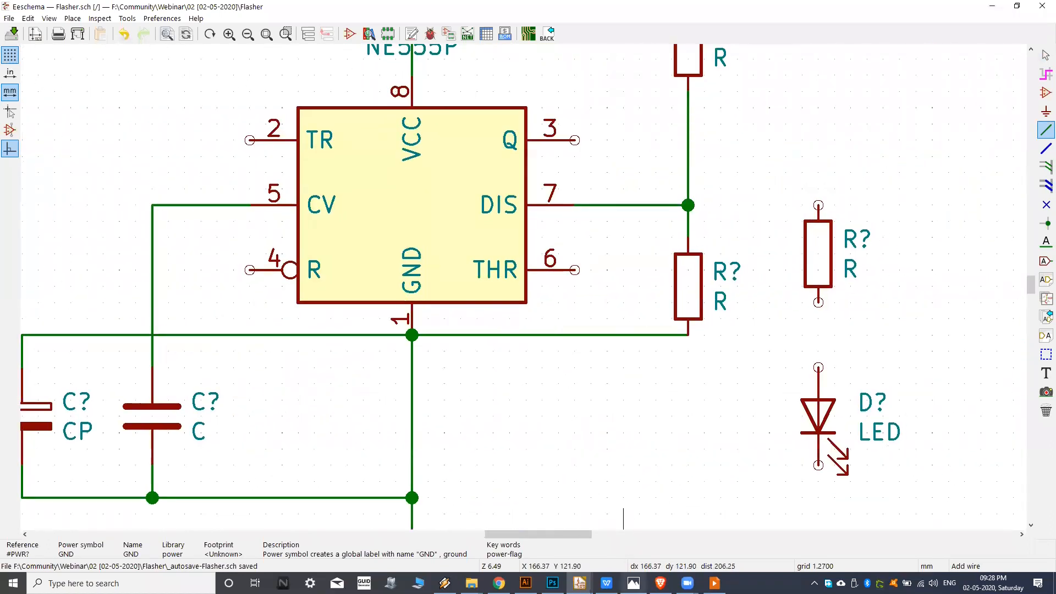
left_click(633, 583)
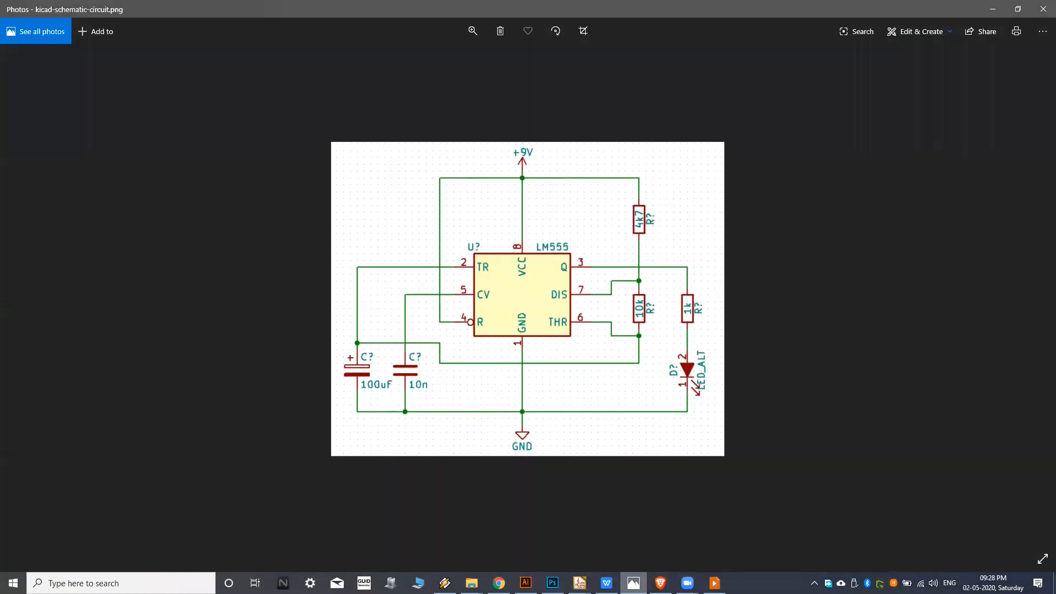
left_click(634, 584)
mouse_move(193, 300)
middle_mouse_down()
mouse_move(469, 326)
mouse_move(455, 361)
mouse_move(486, 403)
middle_mouse_up()
left_click(540, 374)
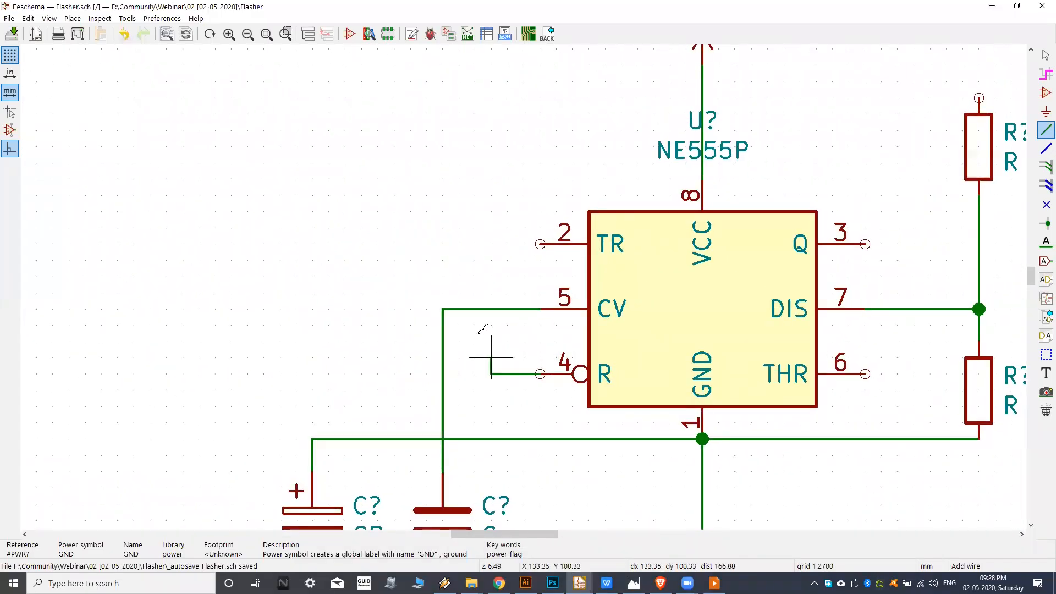
middle_click_drag(499, 87, 478, 149)
left_click(470, 157)
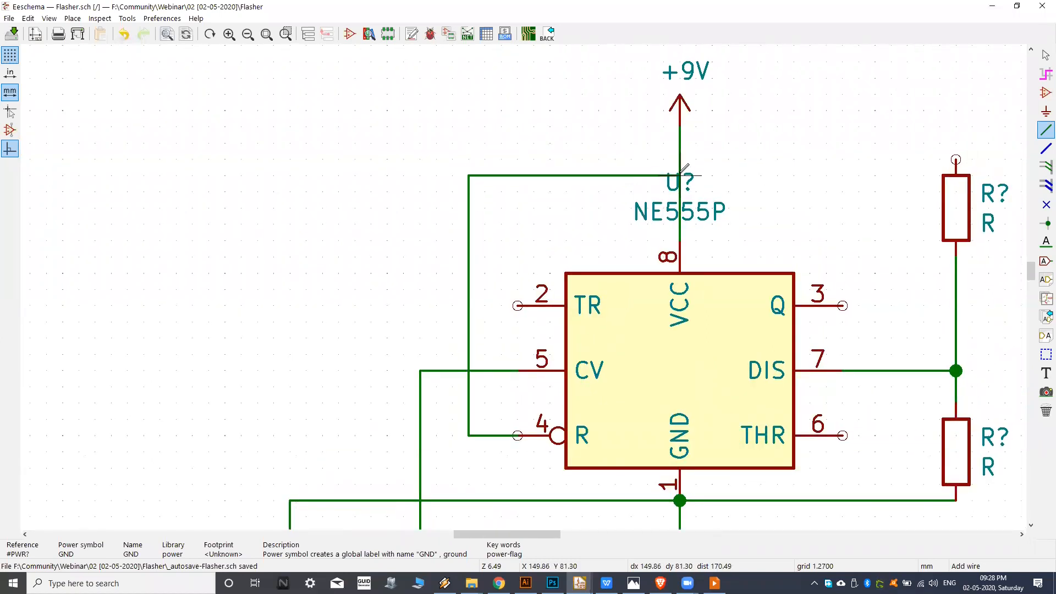
middle_click_drag(542, 286, 628, 240)
Undo the pin 4 wire and try routing it along the capacitor's vertical pin 5 wire up to the +9V line.
scroll(539, 341, "up", 1)
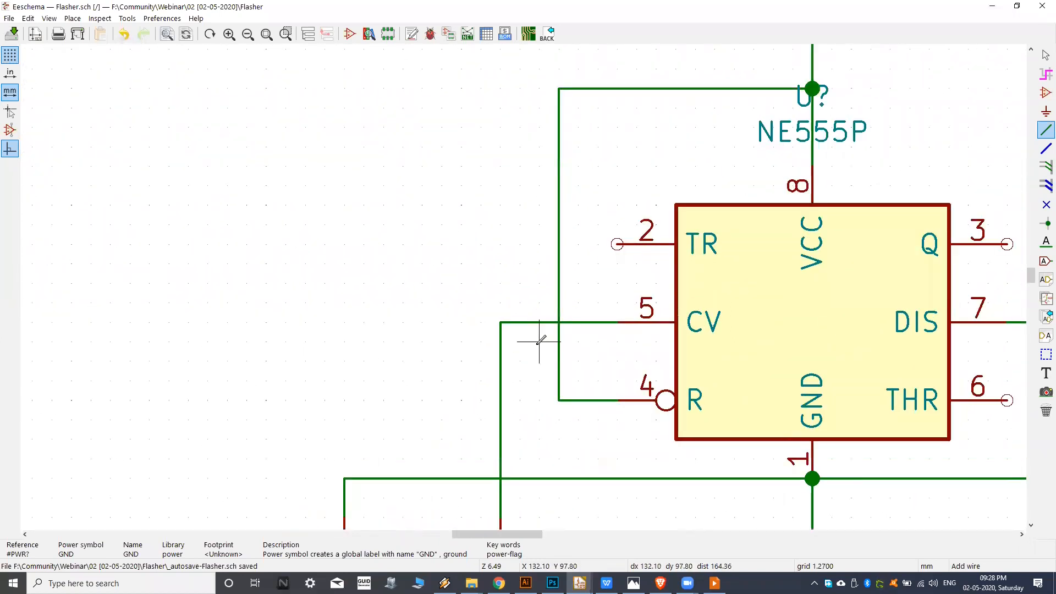
scroll(559, 327, "up", 3)
mouse_move(565, 297)
middle_mouse_down()
mouse_move(503, 312)
mouse_move(517, 333)
middle_mouse_up()
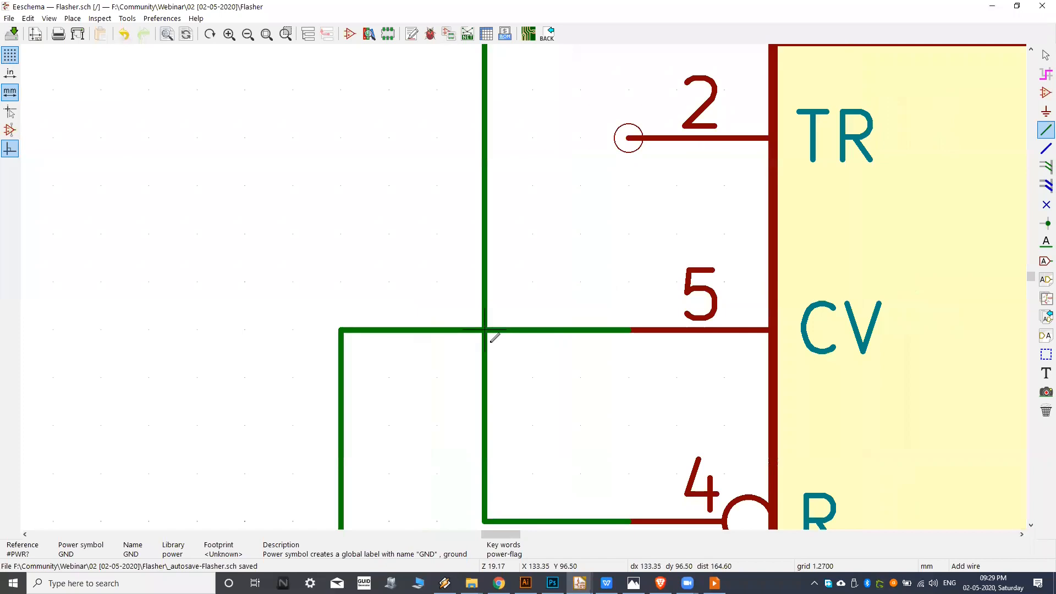
scroll(504, 334, "down", 1)
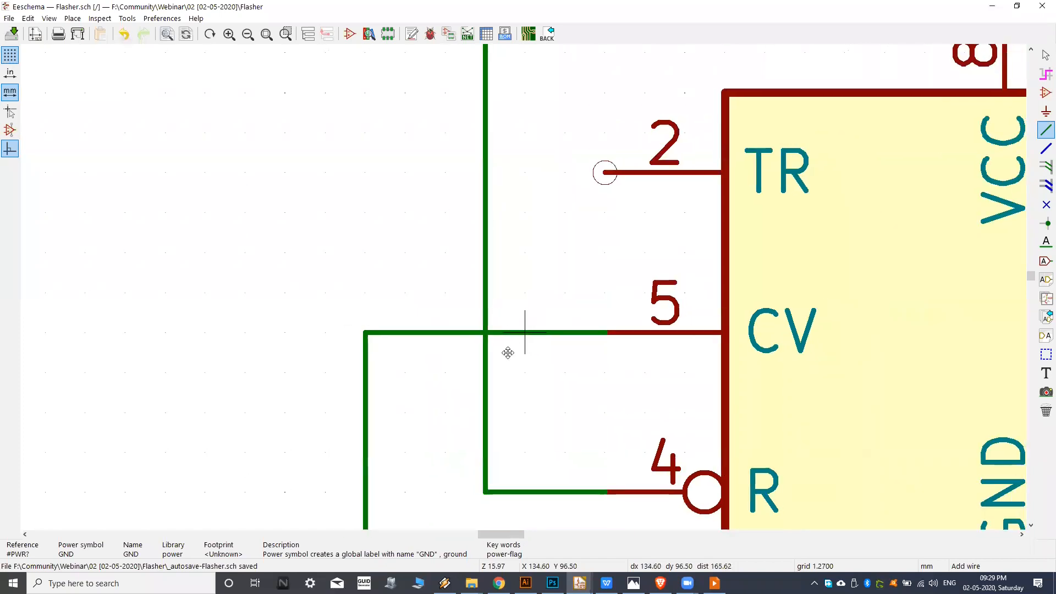
middle_click_drag(521, 325, 502, 352)
scroll(506, 349, "down", 5)
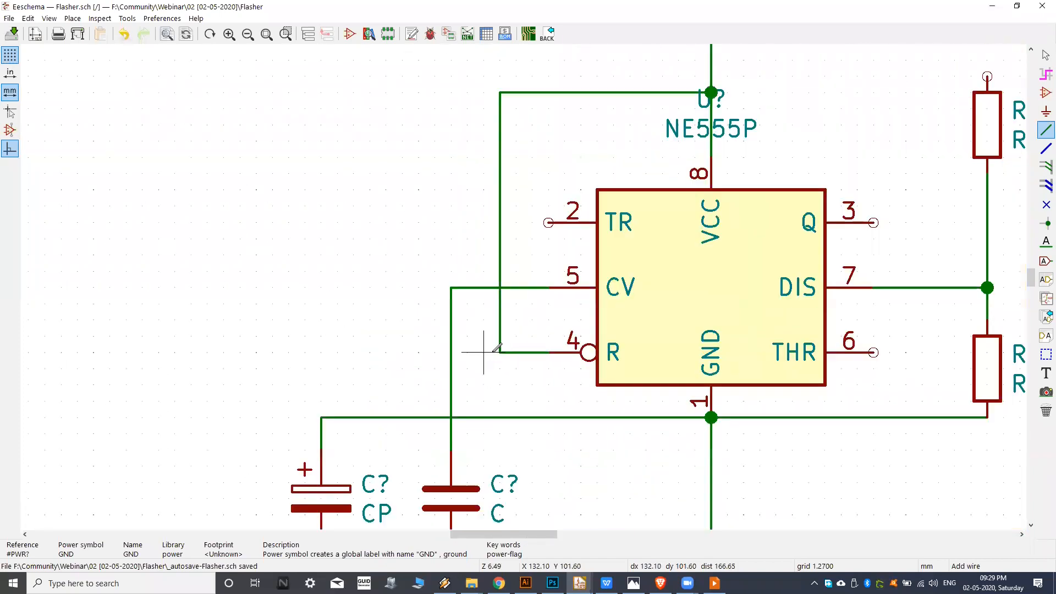
key("ctrl+z")
left_click(548, 352)
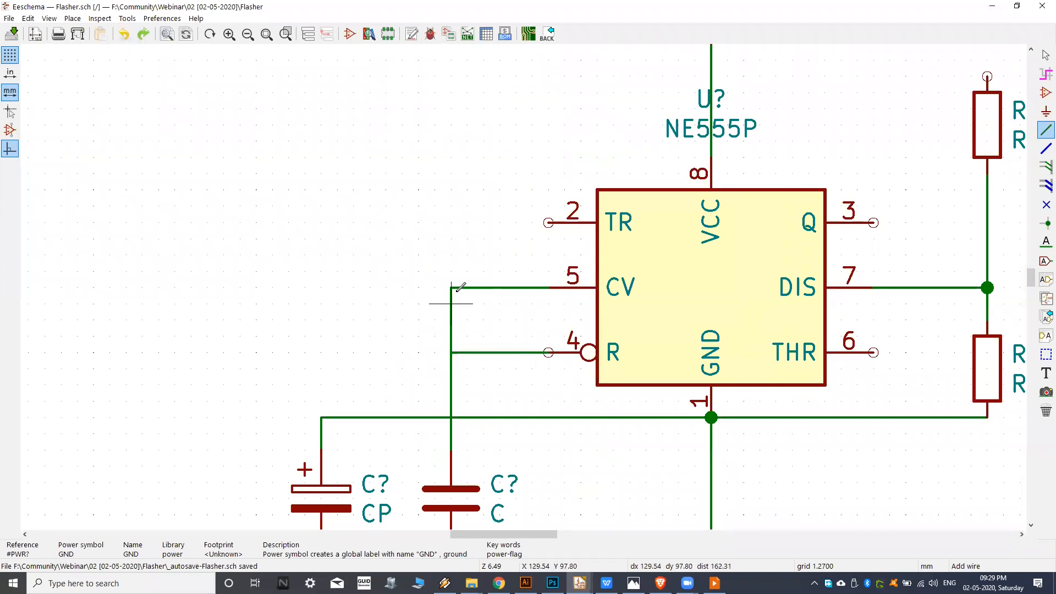
left_click(451, 206)
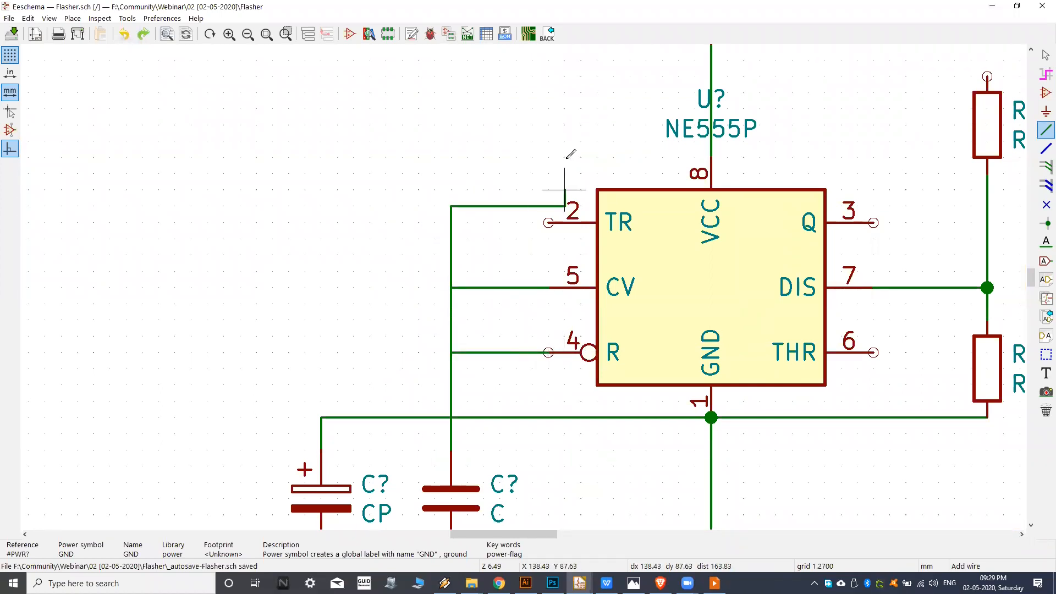
left_click(712, 109)
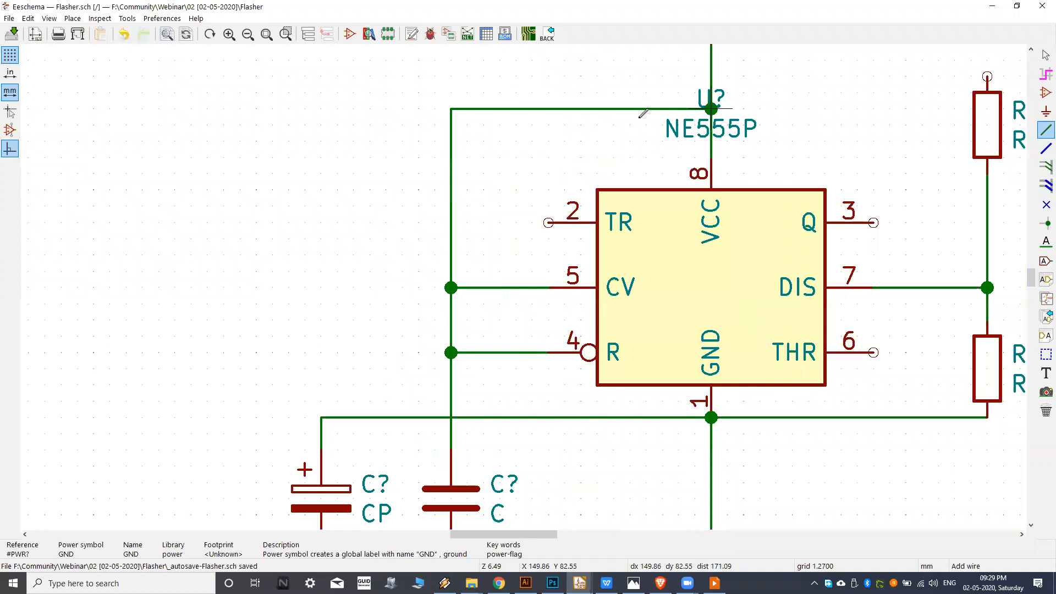
Examine the points where the pin 4 and pin 5 wires meet the shared vertical wire for junctions.
scroll(484, 319, "up", 2)
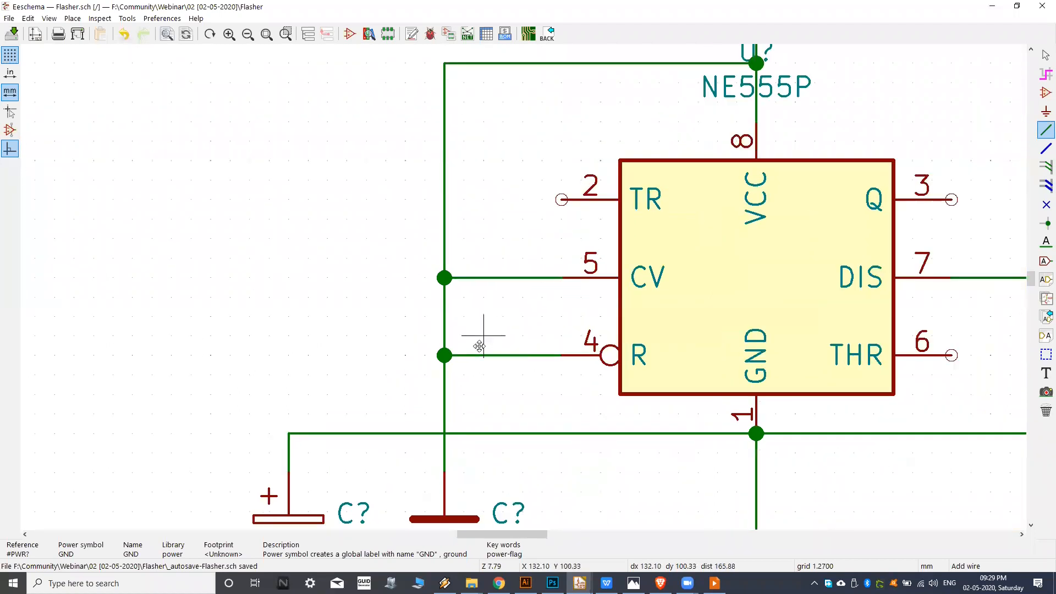
scroll(435, 330, "up", 5)
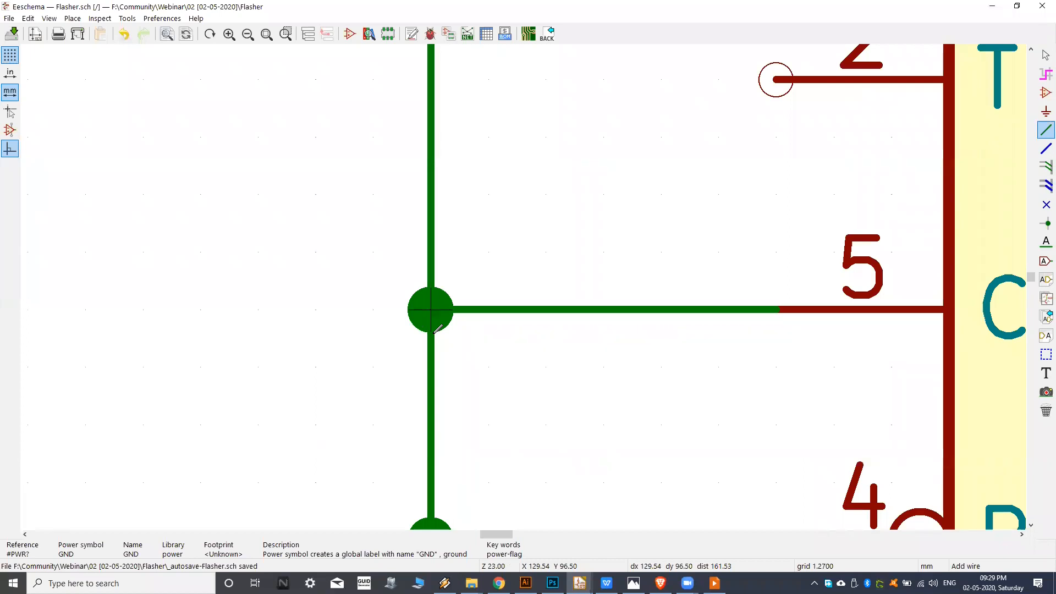
scroll(439, 329, "down", 5)
middle_click_drag(471, 337, 364, 389)
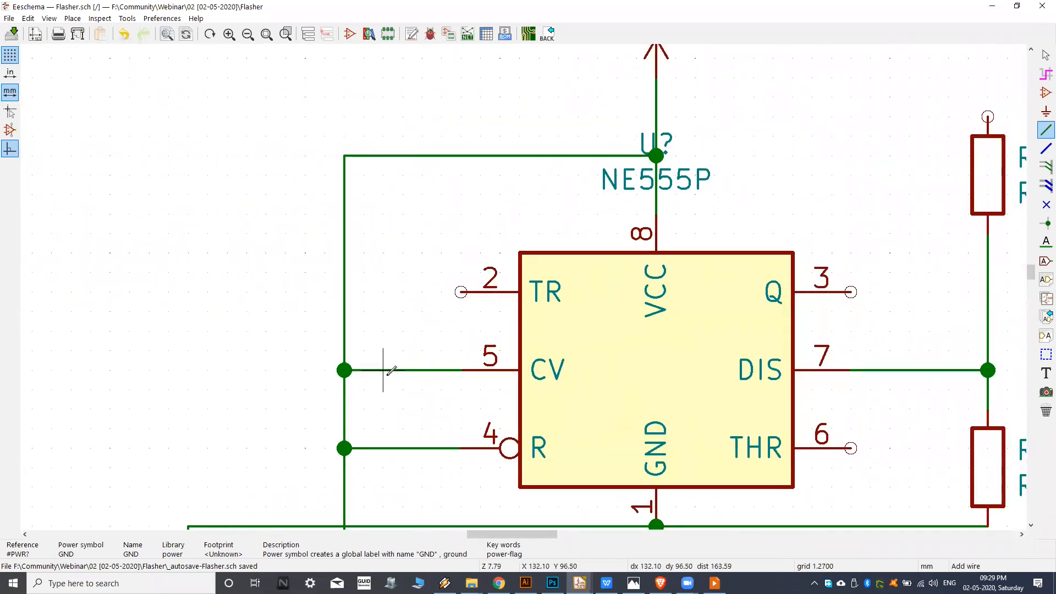
scroll(422, 331, "down", 1)
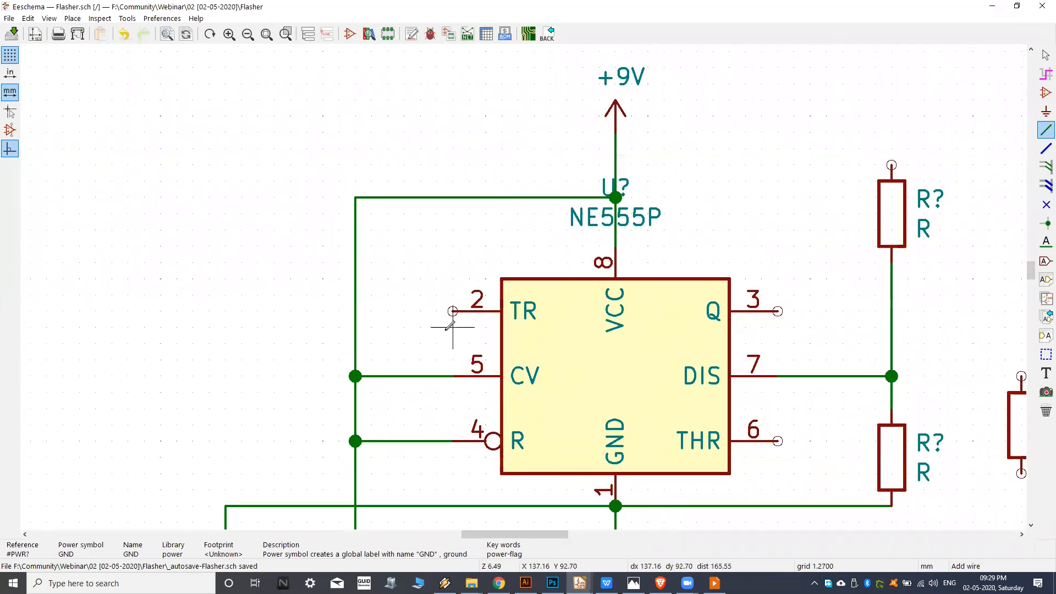
middle_click_drag(396, 376, 417, 357)
scroll(393, 373, "up", 1)
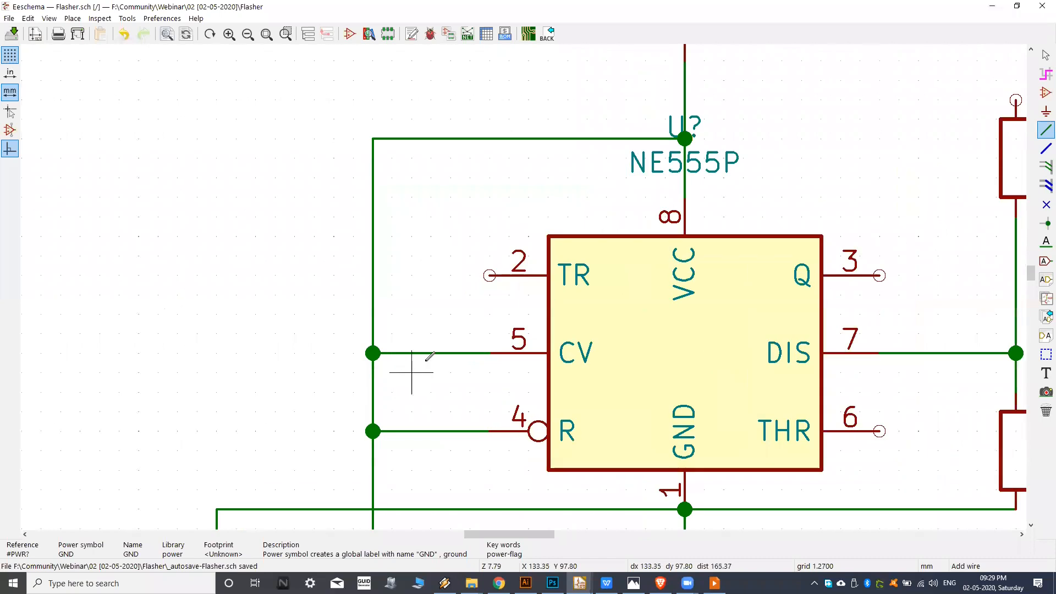
mouse_move(458, 312)
middle_mouse_down()
mouse_move(443, 326)
mouse_move(458, 331)
mouse_move(441, 337)
middle_mouse_up()
middle_click_drag(609, 345, 492, 332)
scroll(562, 332, "down", 5)
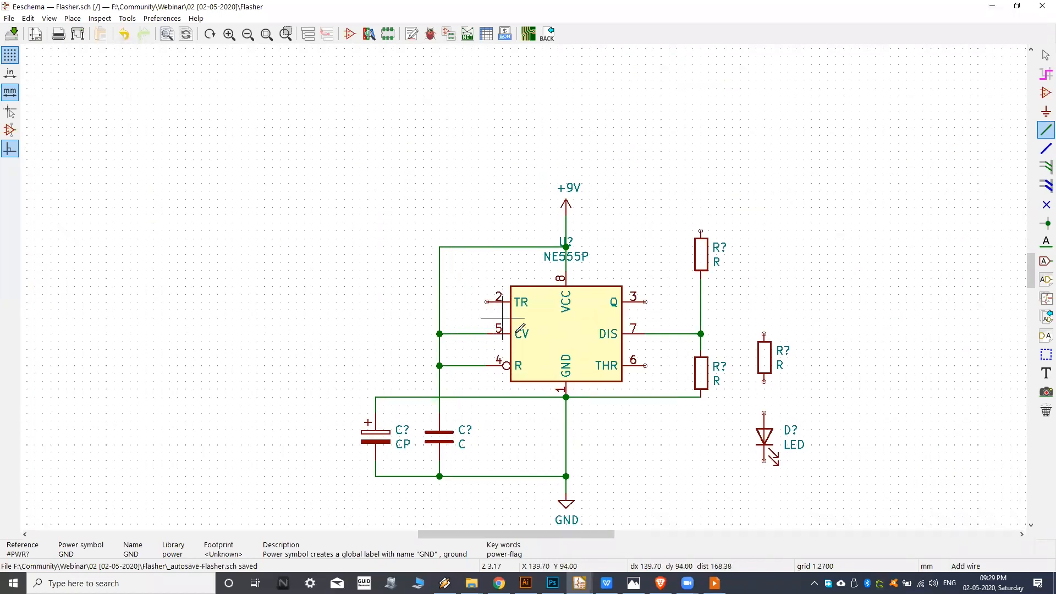
scroll(460, 341, "up", 5)
scroll(465, 324, "down", 1)
middle_click_drag(512, 321, 466, 335)
middle_click_drag(507, 242, 504, 257)
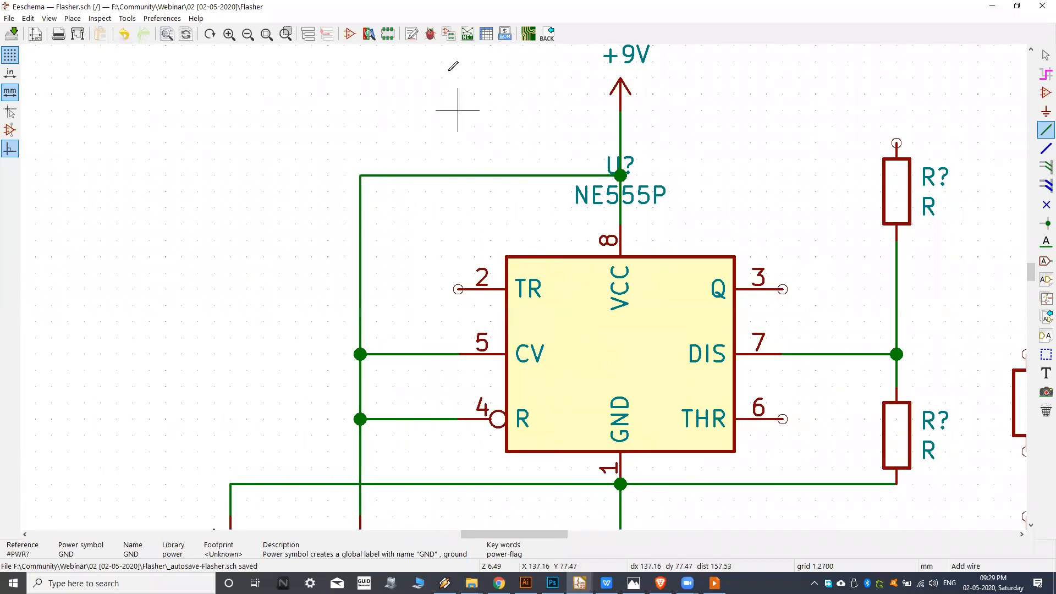
middle_click_drag(394, 342, 462, 344)
Undo the overlapping wire and route pin 4 (R) between the chip and the capacitor's vertical wire up to the +9V line.
key("ctrl+z")
left_click(511, 392)
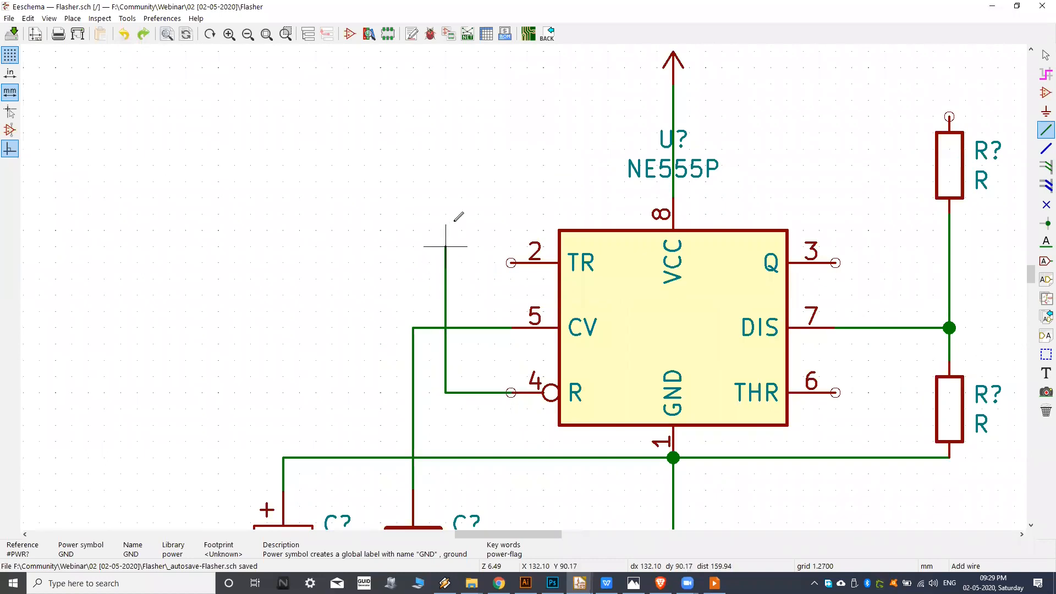
left_click(445, 116)
left_click(674, 148)
middle_click_drag(560, 210, 545, 217)
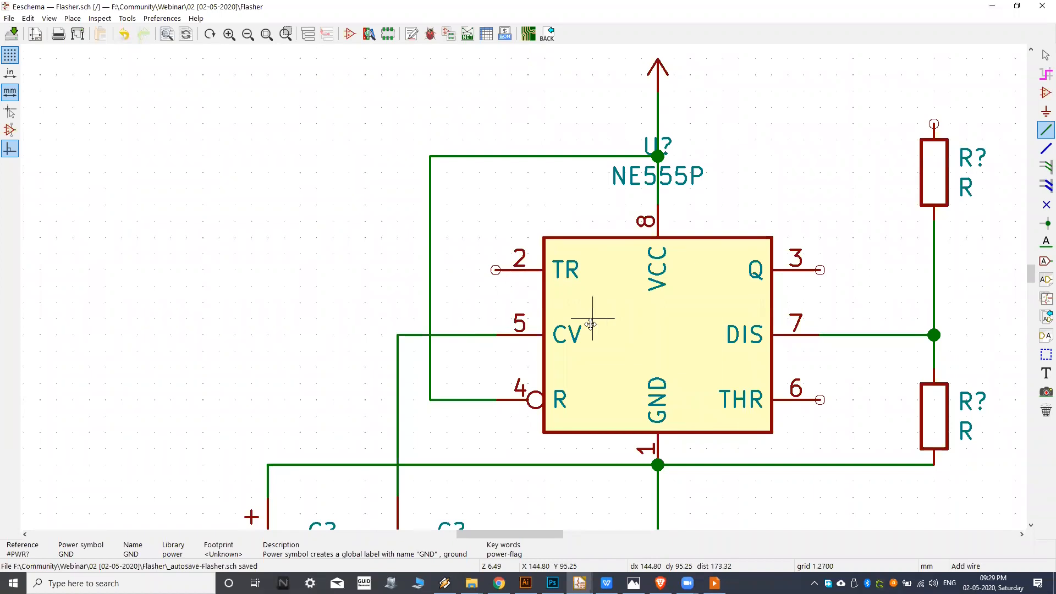
middle_click_drag(590, 325, 567, 338)
Check the reference image, lower the resistor above the pin 7 junction with its wire attached, and wire its top pin to the +9V line.
key("alt+Tab")
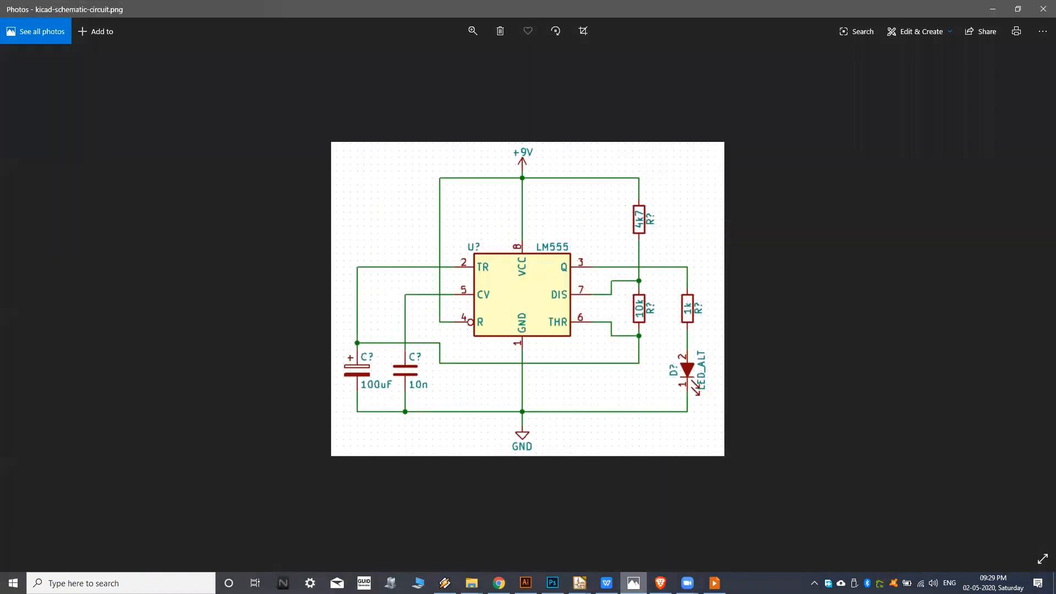
key("alt+Tab")
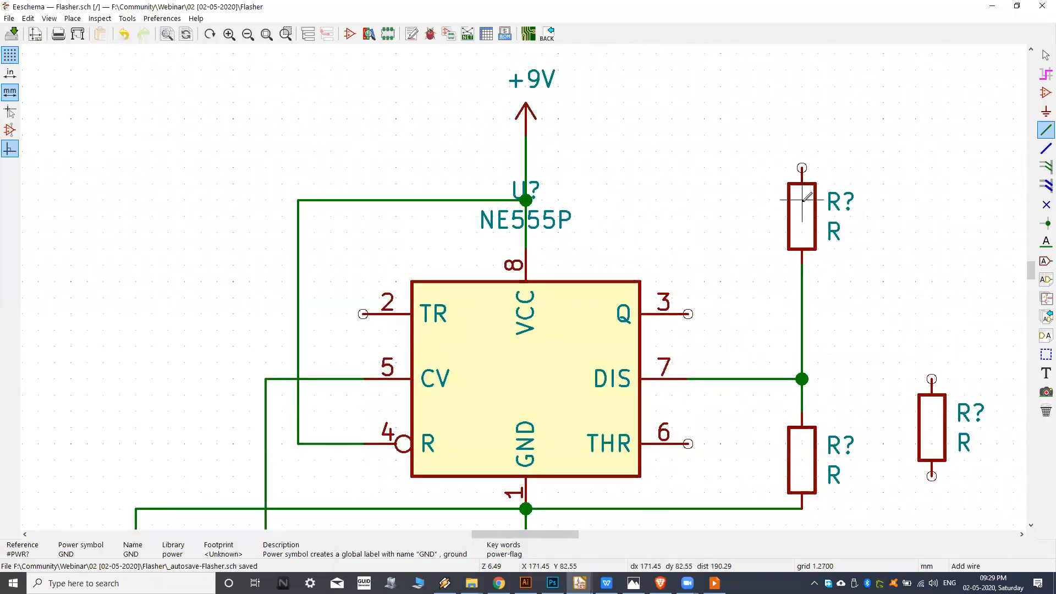
key("g")
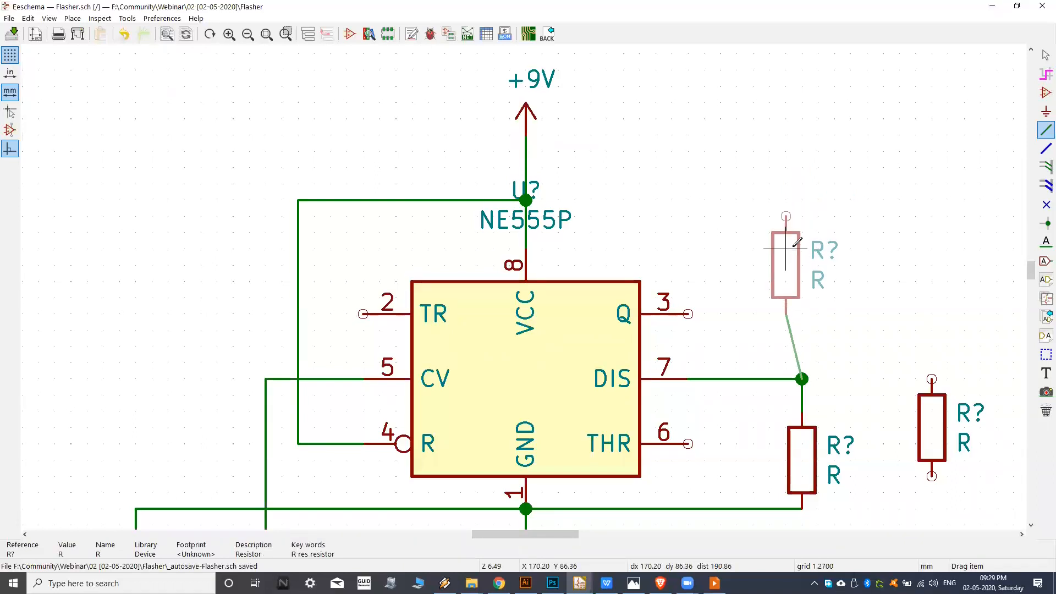
left_click(803, 250)
left_click(803, 216)
left_click(526, 200)
Check the reference image and wire pin 3 (Q) straight across to the top pin of the resistor above the LED.
middle_click_drag(656, 300, 588, 280)
middle_click_drag(561, 333, 553, 281)
middle_click_drag(627, 299, 597, 298)
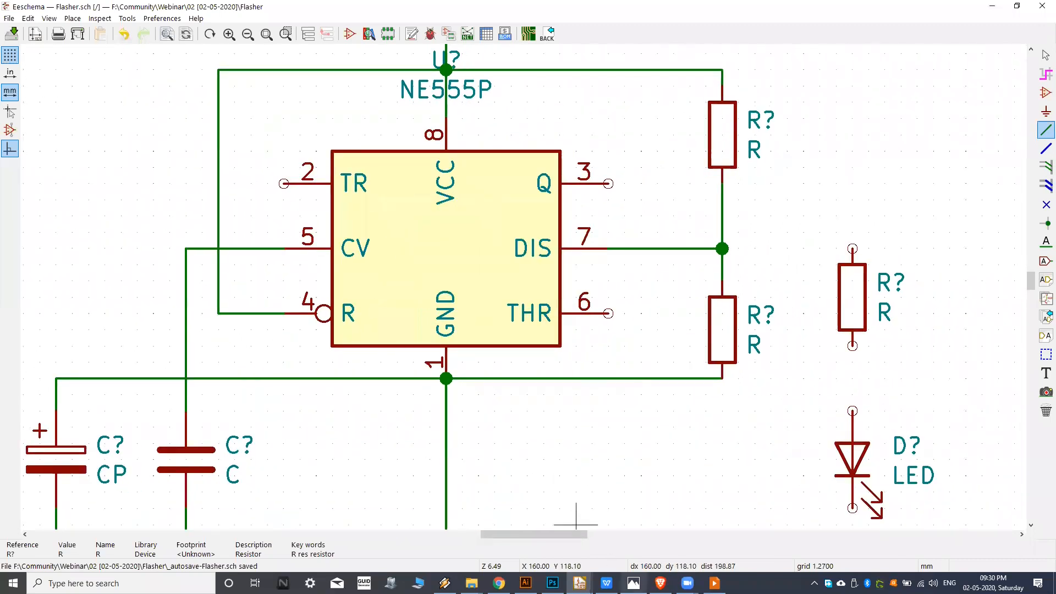
left_click(634, 583)
left_click(580, 583)
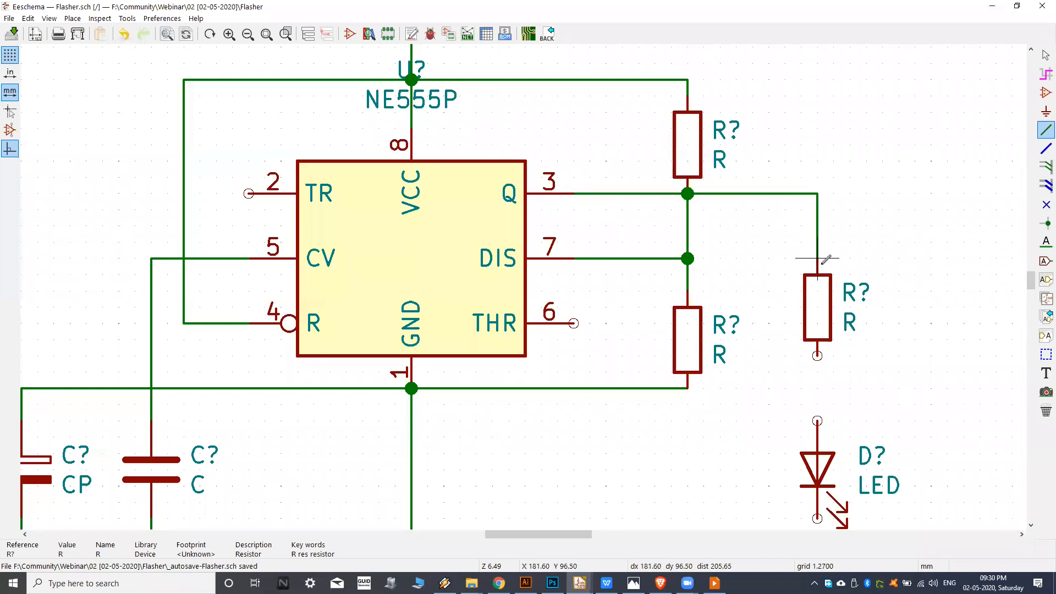
Inspect the junction where the pin 3 wire meets the upper resistor's lower pin and undo the pin 3 wire.
scroll(698, 210, "up", 4)
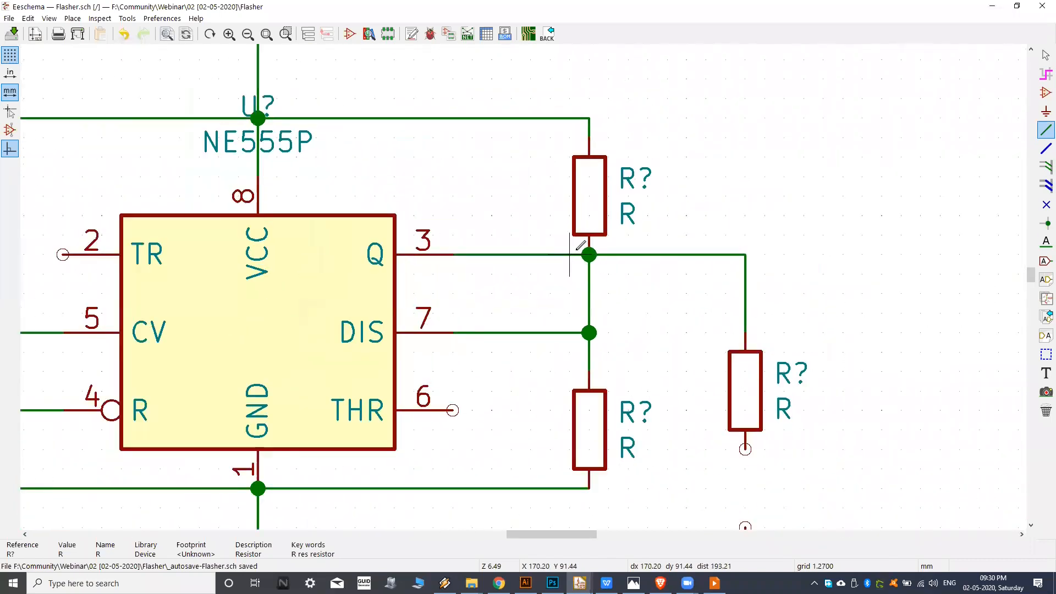
scroll(527, 300, "down", 1)
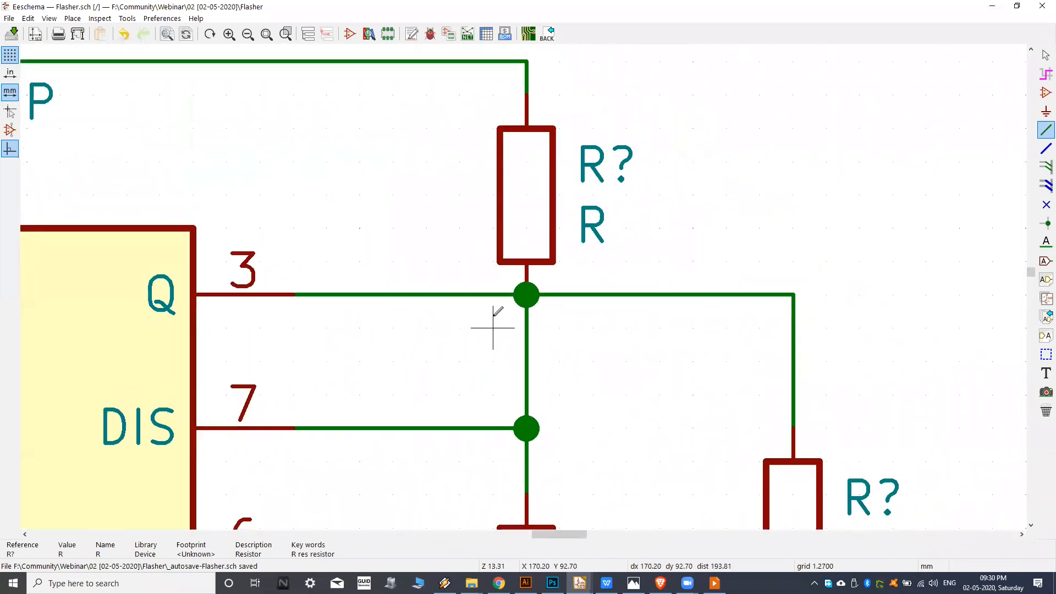
middle_click_drag(490, 286, 484, 289)
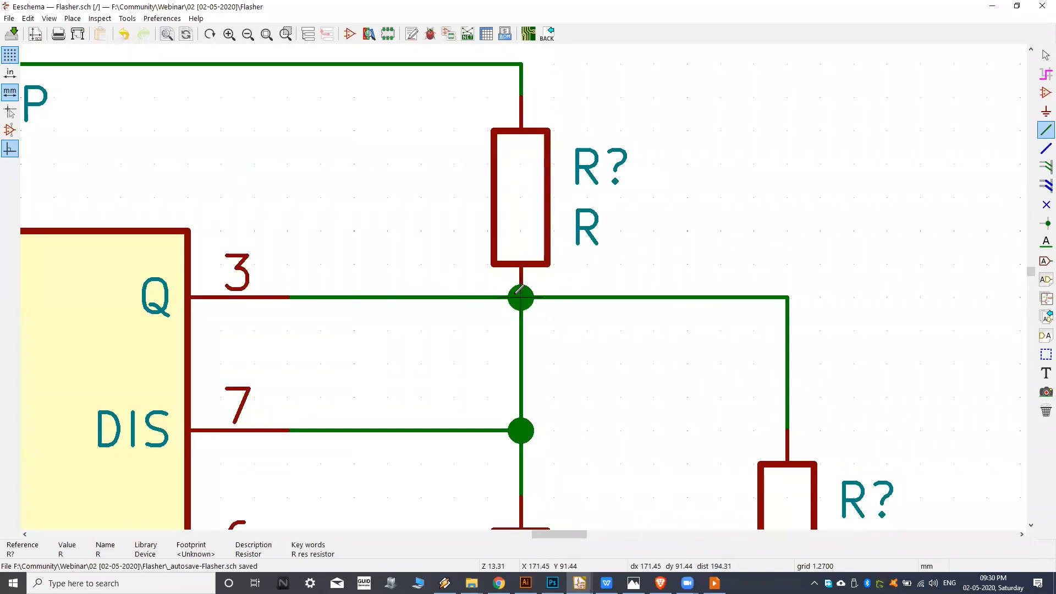
middle_click_drag(543, 328, 570, 309)
mouse_move(498, 305)
middle_mouse_down()
mouse_move(488, 329)
mouse_move(503, 295)
middle_mouse_up()
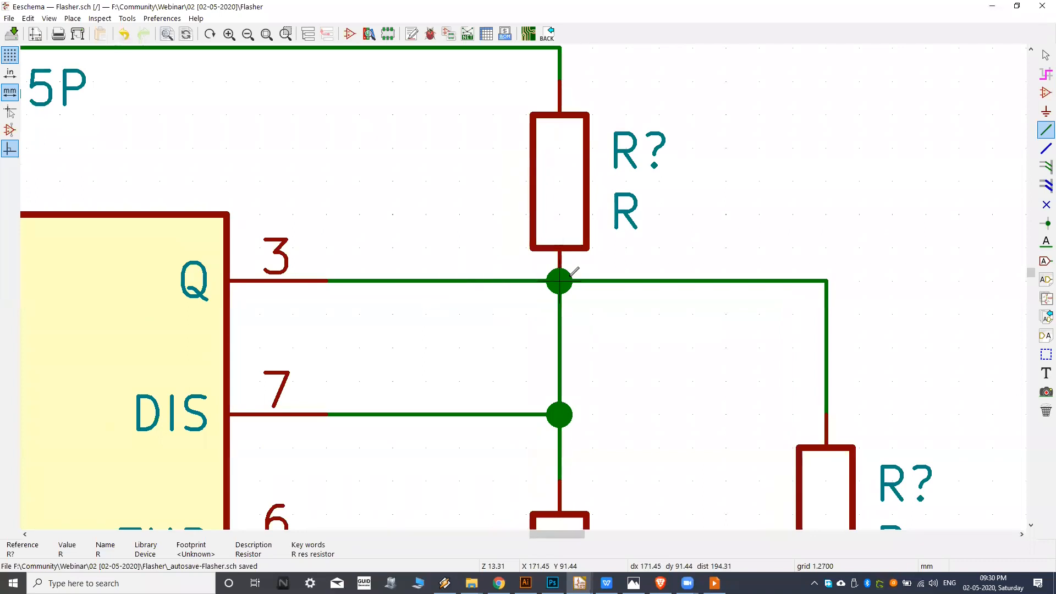
key("ctrl+z")
Wire pin 3 (Q) to the top pin of the resistor above the LED, crossing the vertical wire below the resistor's pin end.
mouse_move(501, 283)
middle_mouse_down()
mouse_move(535, 275)
mouse_move(535, 299)
mouse_move(496, 286)
mouse_move(524, 286)
middle_mouse_up()
left_click(352, 290)
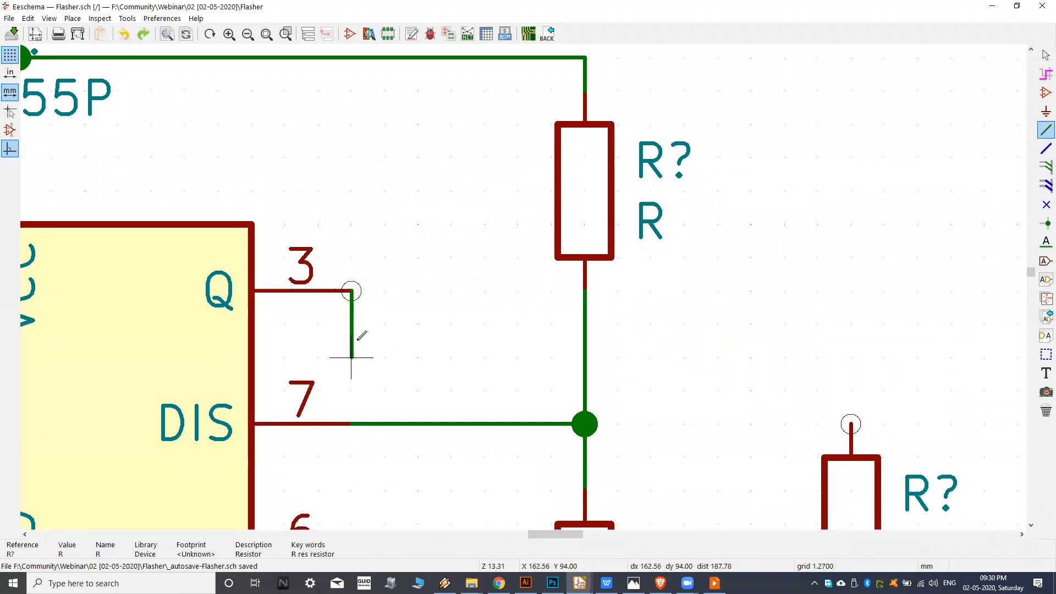
left_click(851, 324)
left_click(851, 424)
Raise the upper resistor with its wire attached until it meets the +9V line, and straighten the pin 3 wire level with the pin.
middle_click_drag(582, 204, 597, 254)
left_click_drag(600, 240, 599, 207)
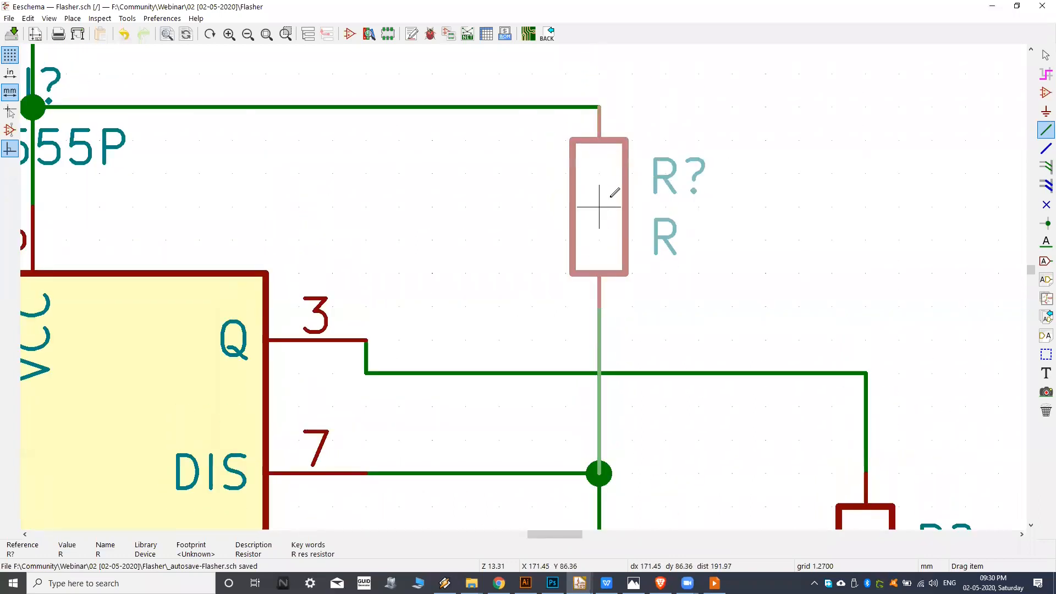
left_click_drag(566, 373, 566, 340)
left_click(566, 340)
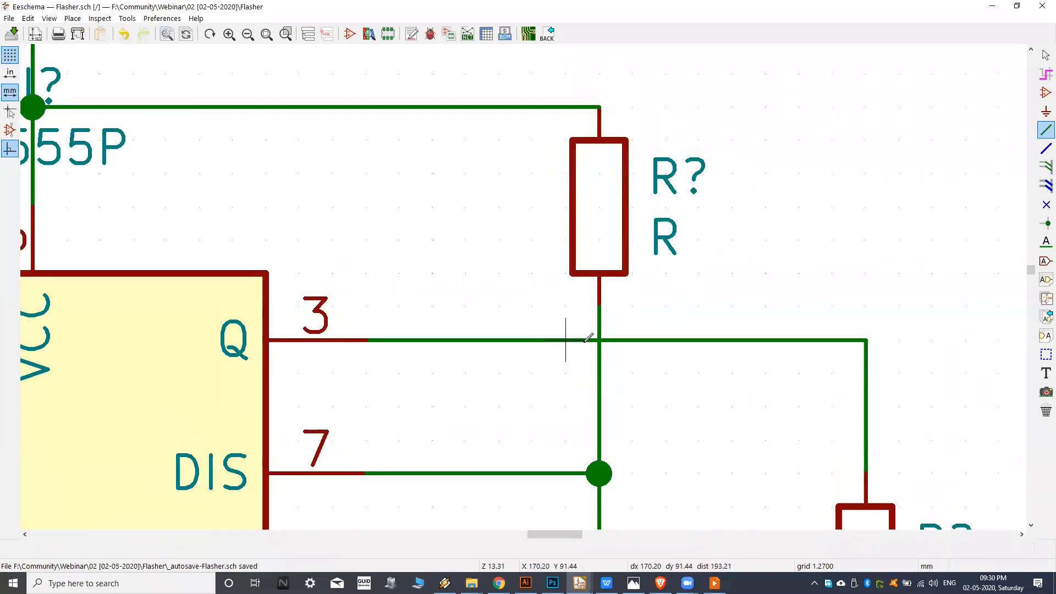
Try dragging the pin 3 wire on both sides of its crossing with the vertical wire to test for a connection.
scroll(550, 297, "down", 4)
scroll(531, 299, "up", 2)
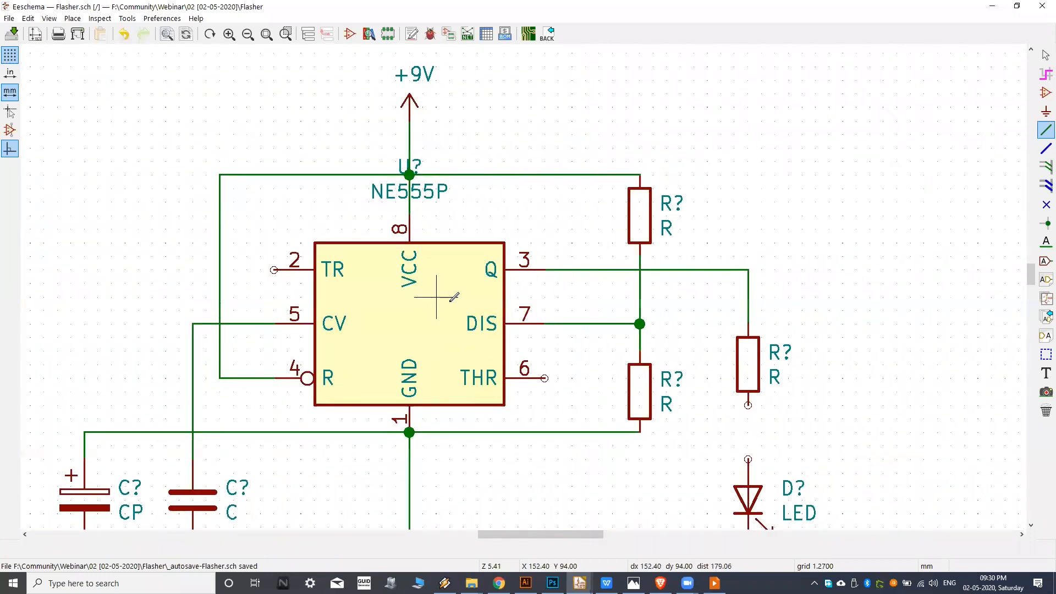
scroll(471, 318, "up", 5)
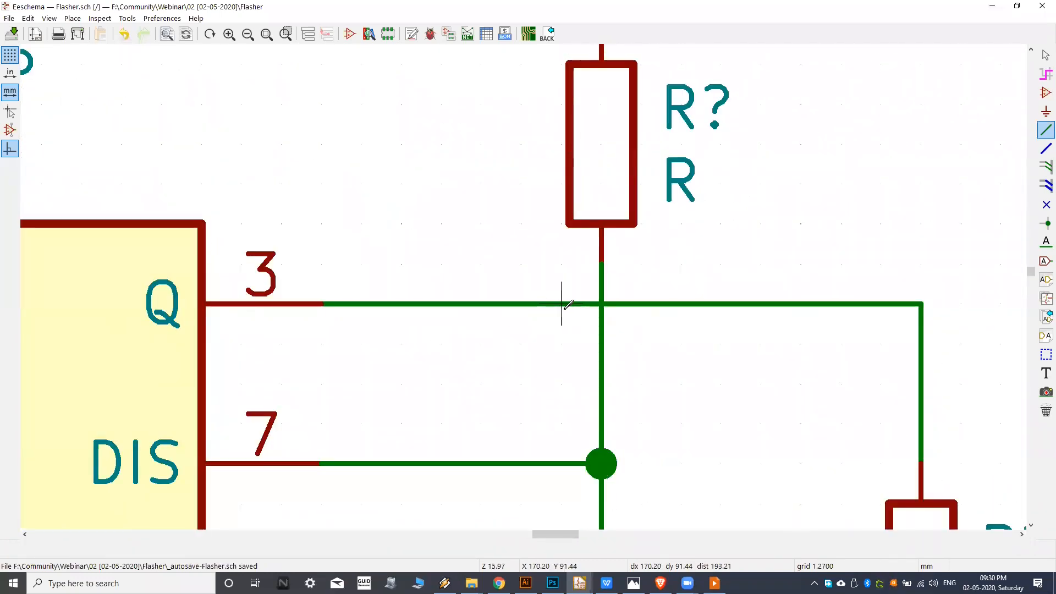
middle_click_drag(564, 309, 539, 308)
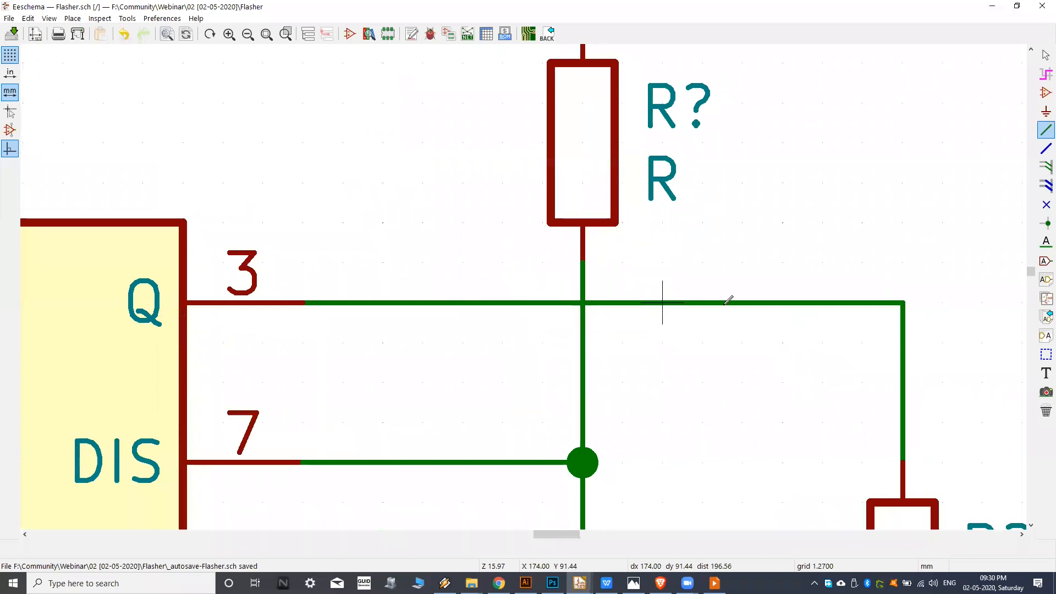
key("g")
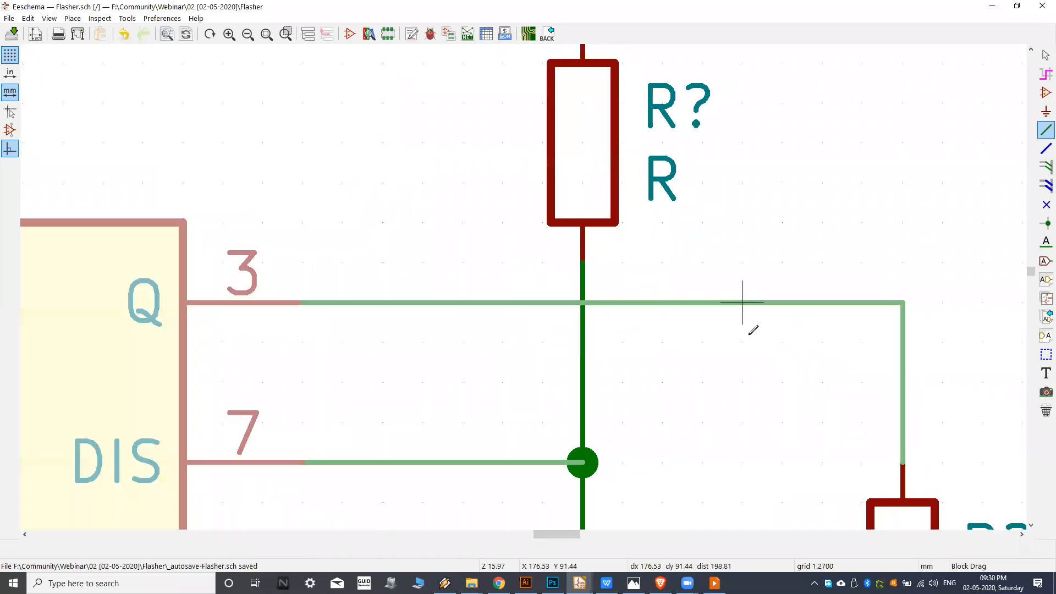
left_click(502, 303)
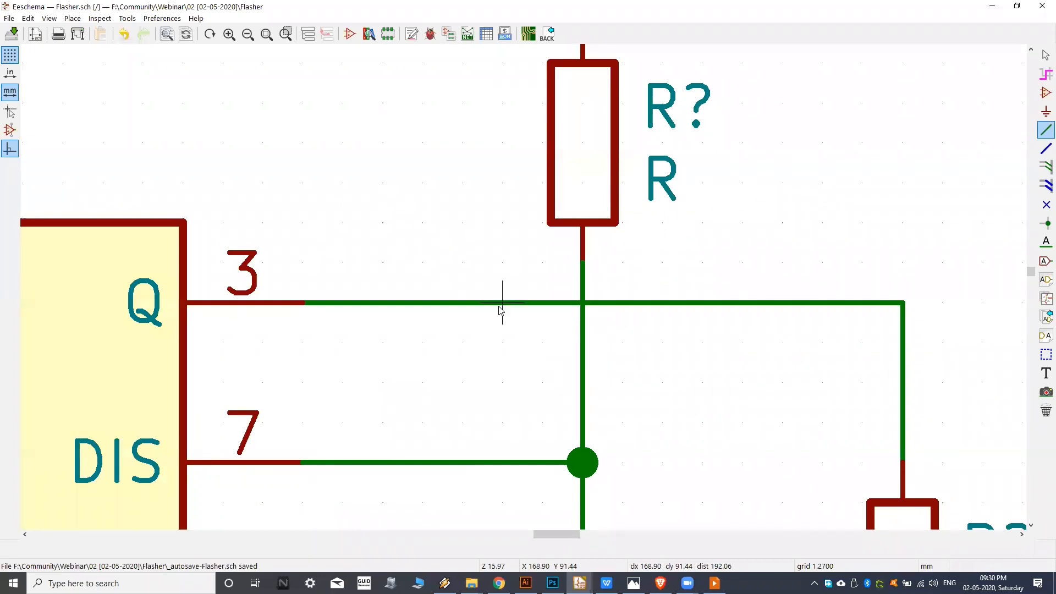
key("g")
left_click(503, 302)
left_click(663, 302)
key("g")
key("Escape")
Try dragging the pin 7 junction to see which wires move with it, and put it back in place.
key("g")
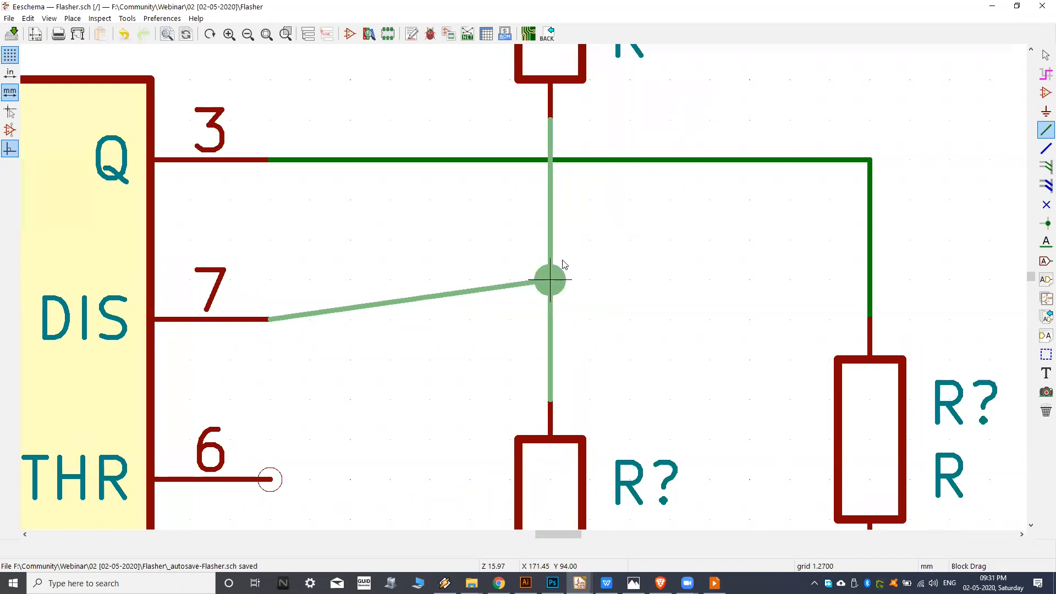
scroll(580, 284, "down", 4)
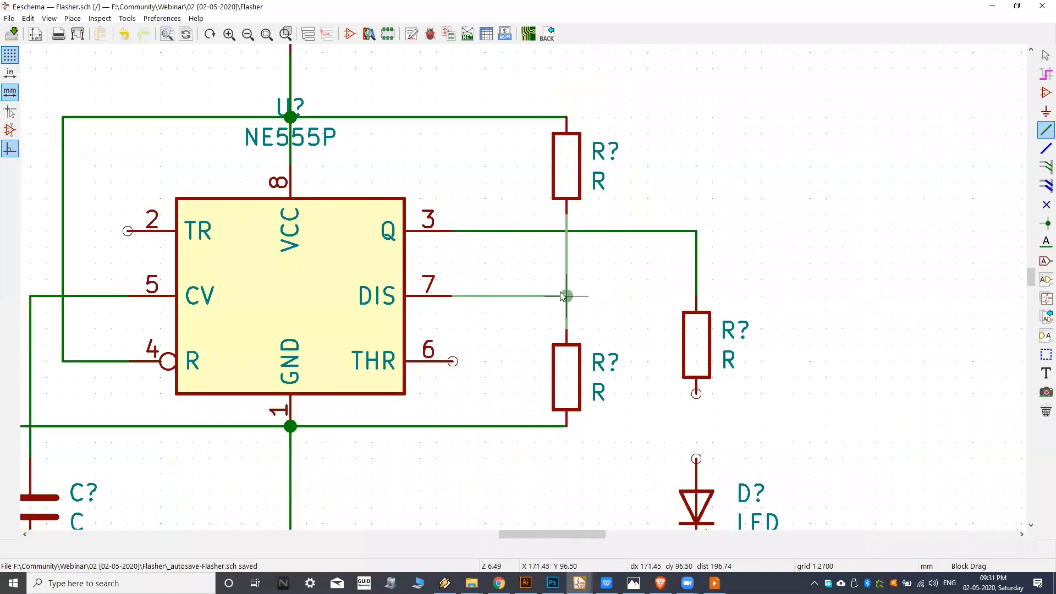
left_click(567, 296)
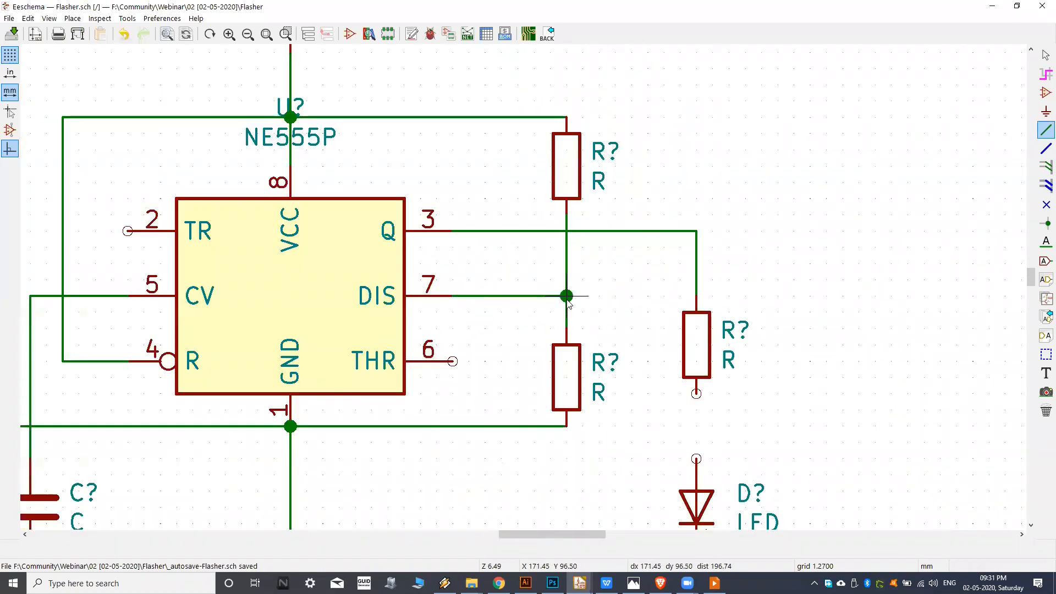
Wire the lower pin of the resistor fed by pin 3 to the LED's top pin.
scroll(590, 295, "right", 3)
scroll(595, 294, "down", 3)
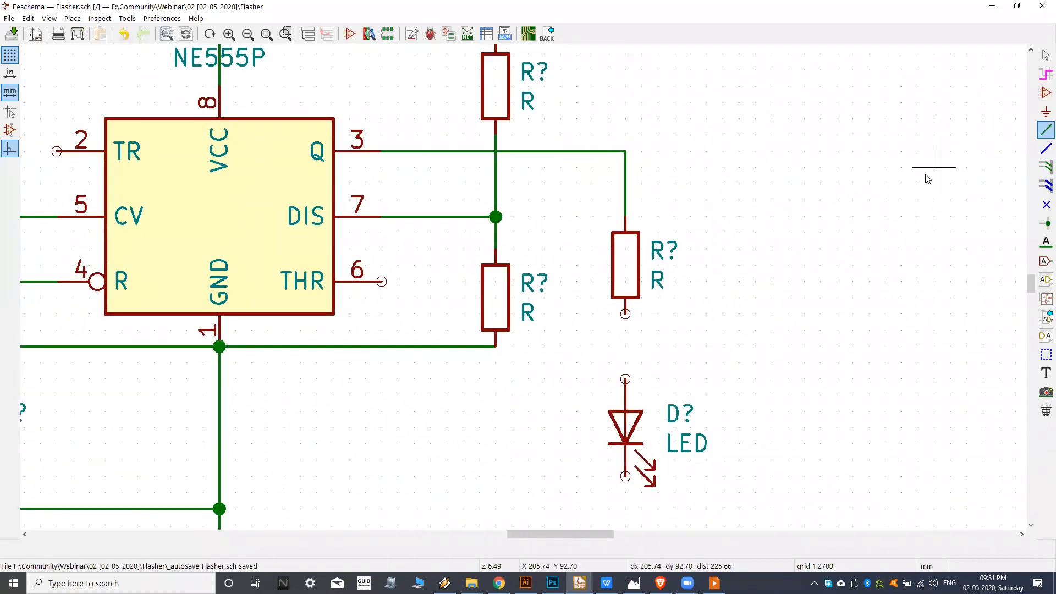
left_click(626, 314)
left_click(626, 379)
Wire the LED's bottom pin down and across to the junction above the GND symbol.
middle_click_drag(625, 397, 674, 319)
mouse_move(522, 402)
middle_mouse_down()
mouse_move(587, 382)
mouse_move(569, 380)
middle_mouse_up()
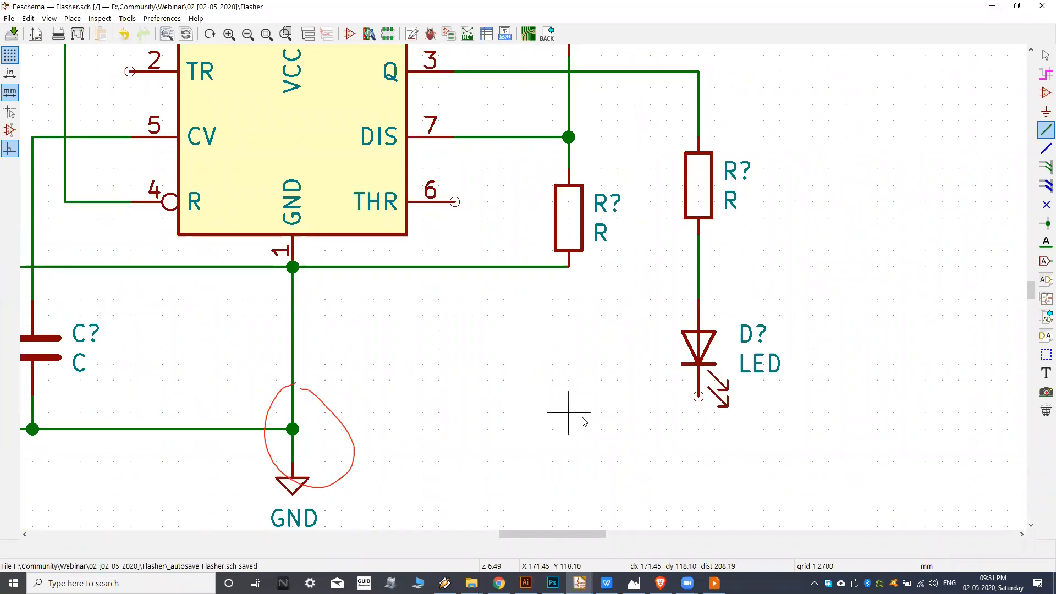
key("m")
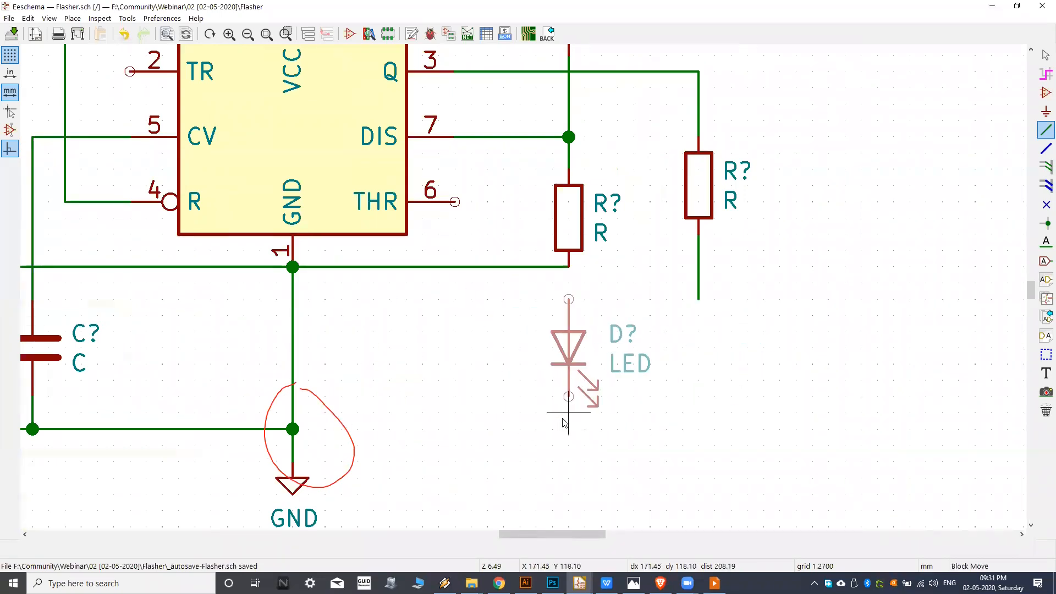
key("Escape")
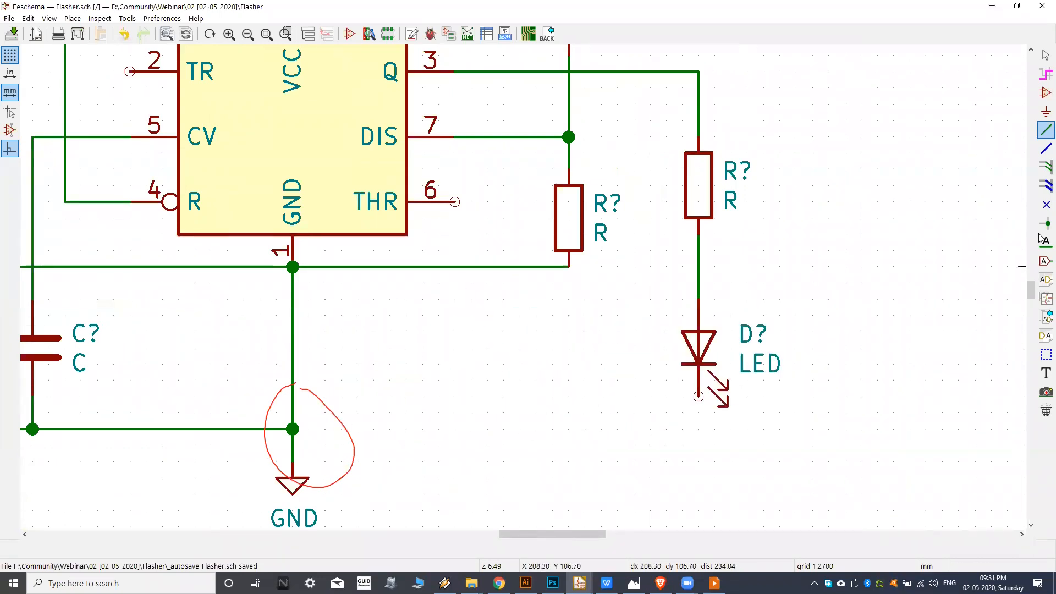
left_click(699, 396)
left_click(293, 429)
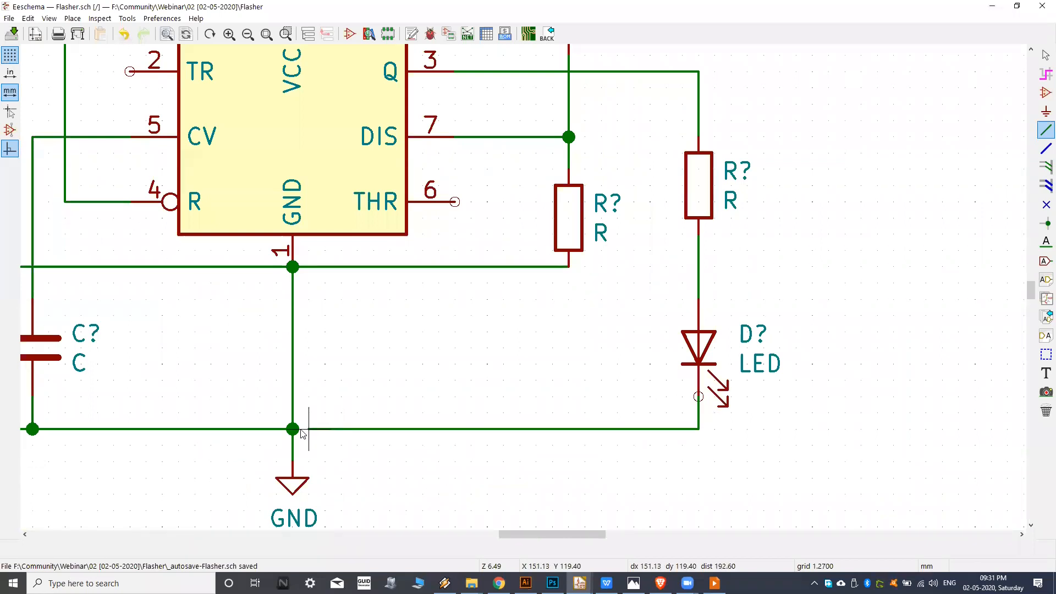
Delete the horizontal wire between the pin 1 (GND) junction and the lower pin of the resistor below pin 7's junction.
middle_click_drag(312, 334, 437, 360)
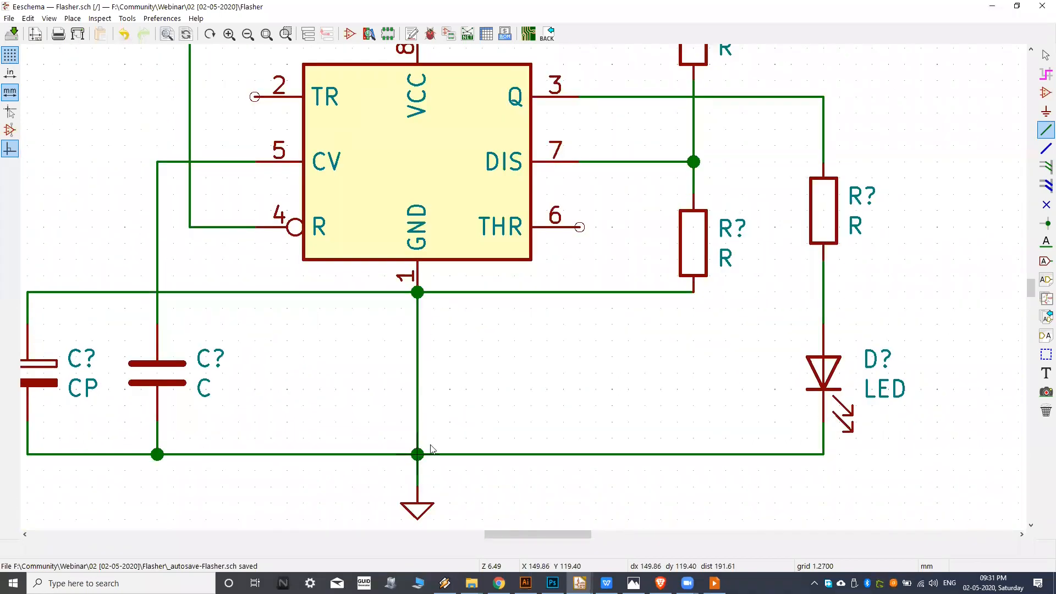
scroll(415, 330, "up", 1)
scroll(413, 346, "up", 1)
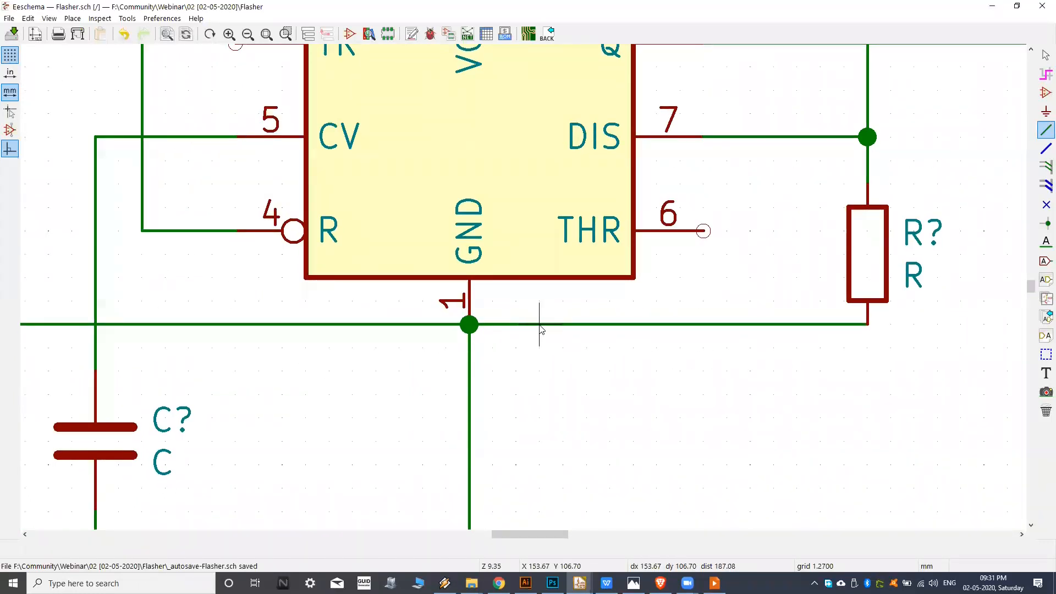
left_click(541, 329)
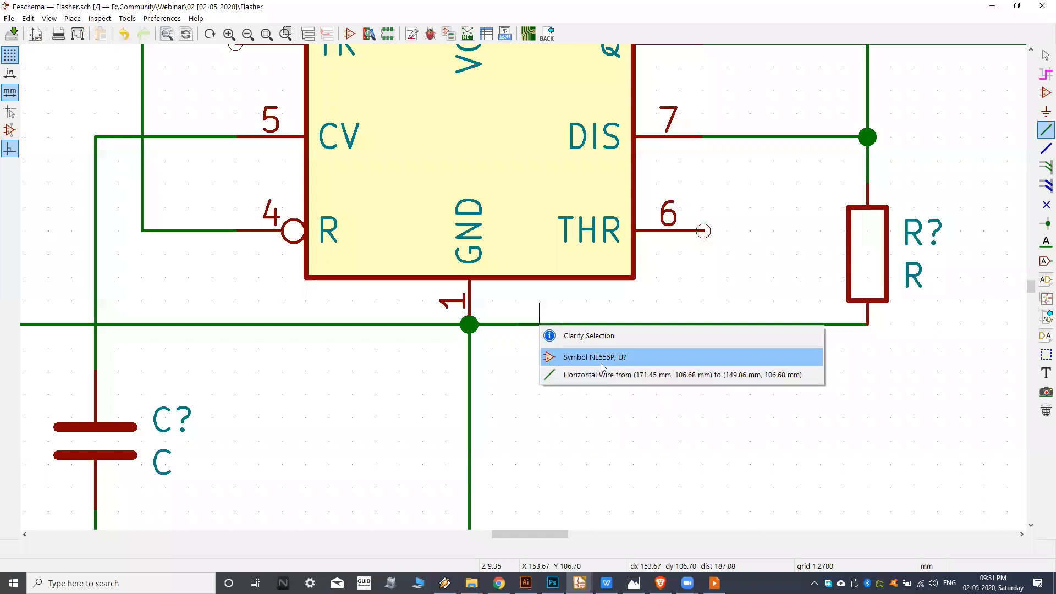
left_click(611, 418)
key("Escape")
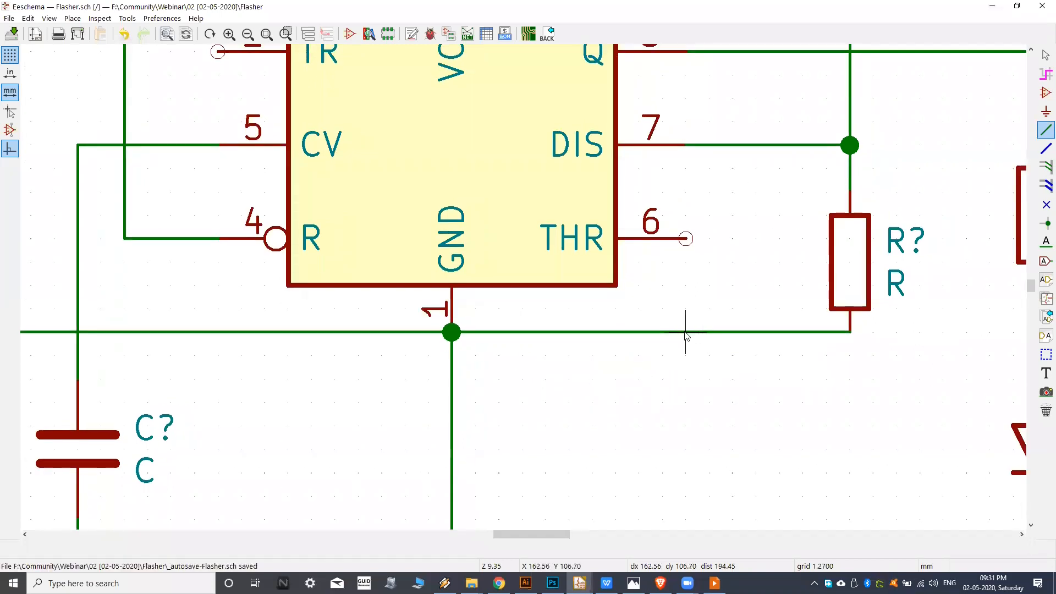
left_click(686, 333)
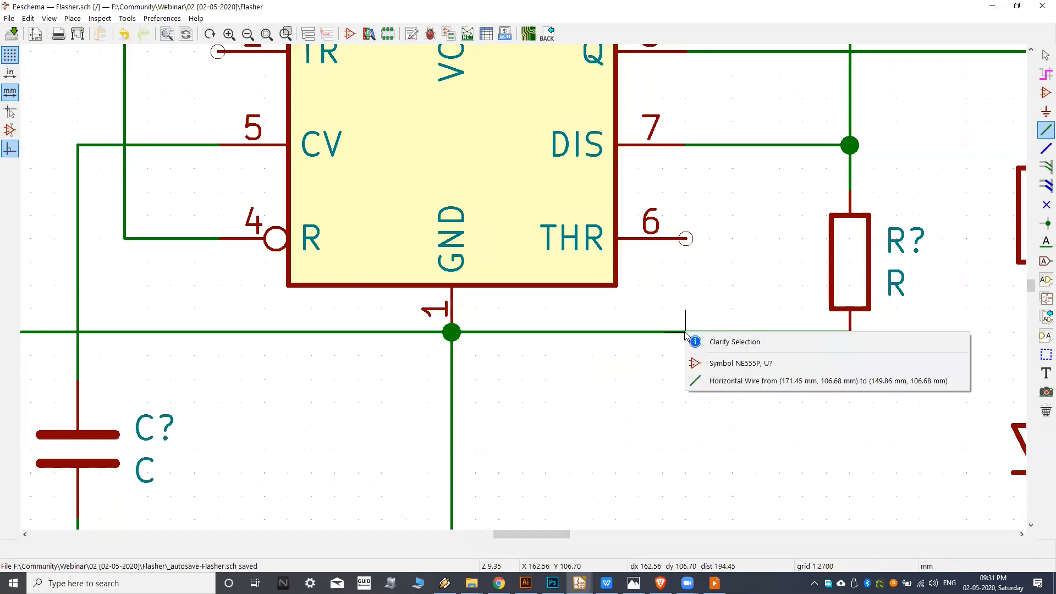
left_click(739, 380)
key("Delete")
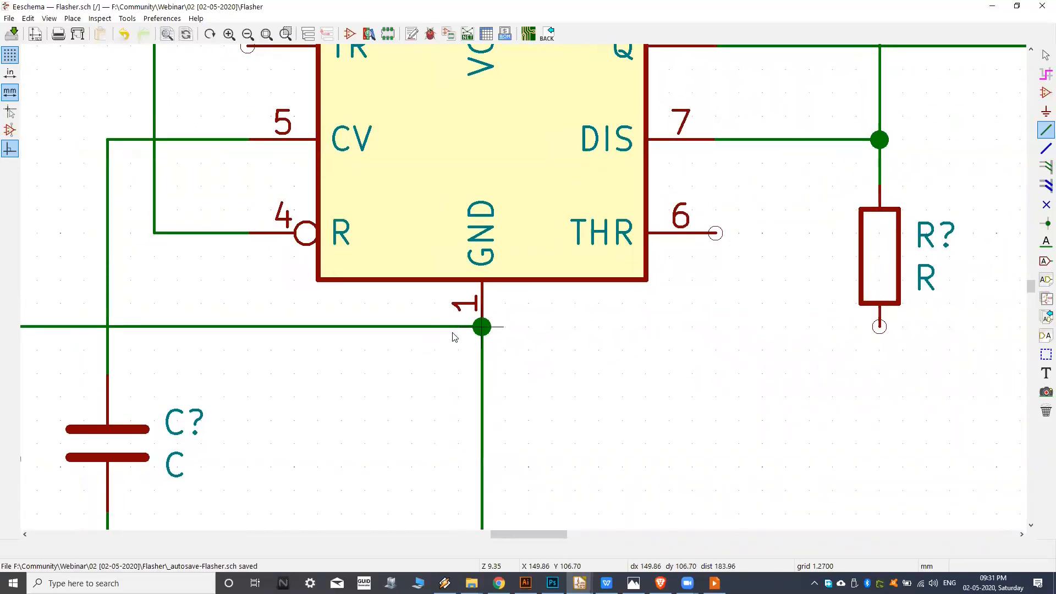
Delete the horizontal wire between pin 1 (GND) and the polarized capacitor's top wire.
left_click(440, 334)
left_click(457, 382)
key("Delete")
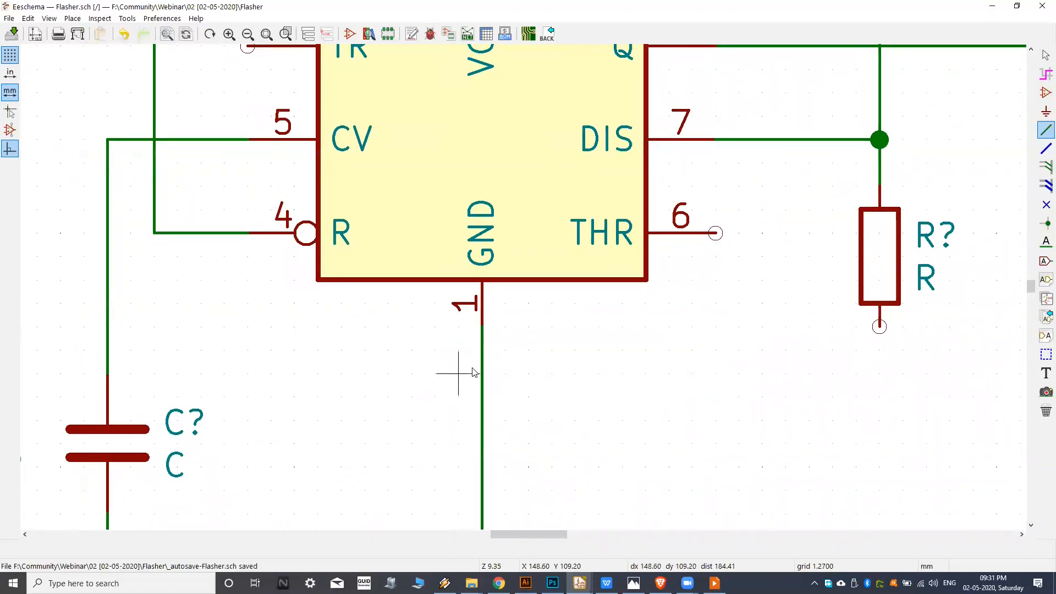
Wire the lower resistor's bottom pin to the polarized capacitor's top wire, routing one grid step below the pin 1 end.
scroll(471, 364, "down", 1)
middle_click_drag(470, 361, 559, 376)
scroll(556, 356, "down", 1)
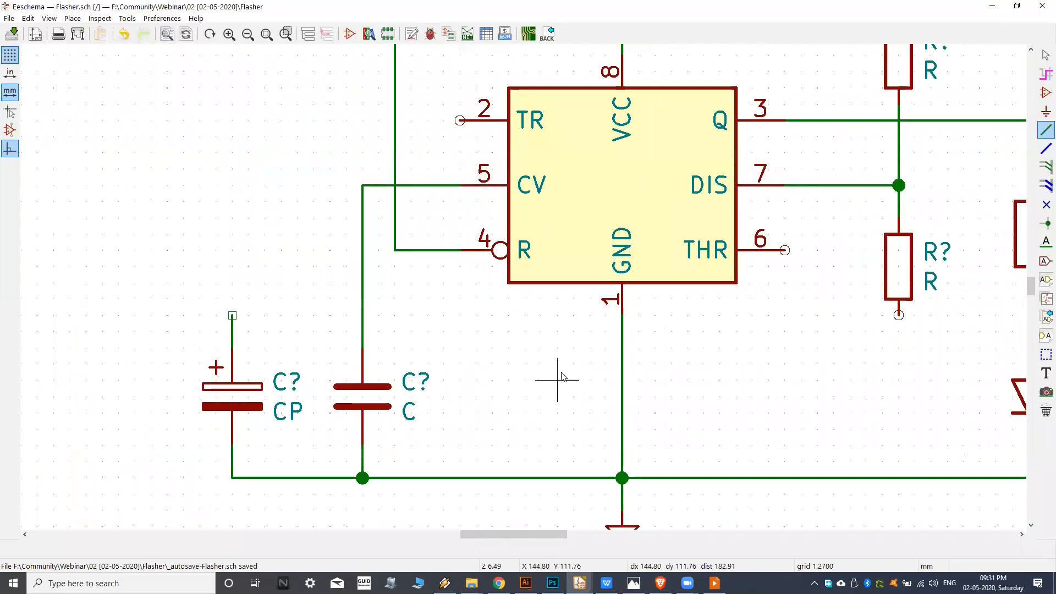
left_click(897, 318)
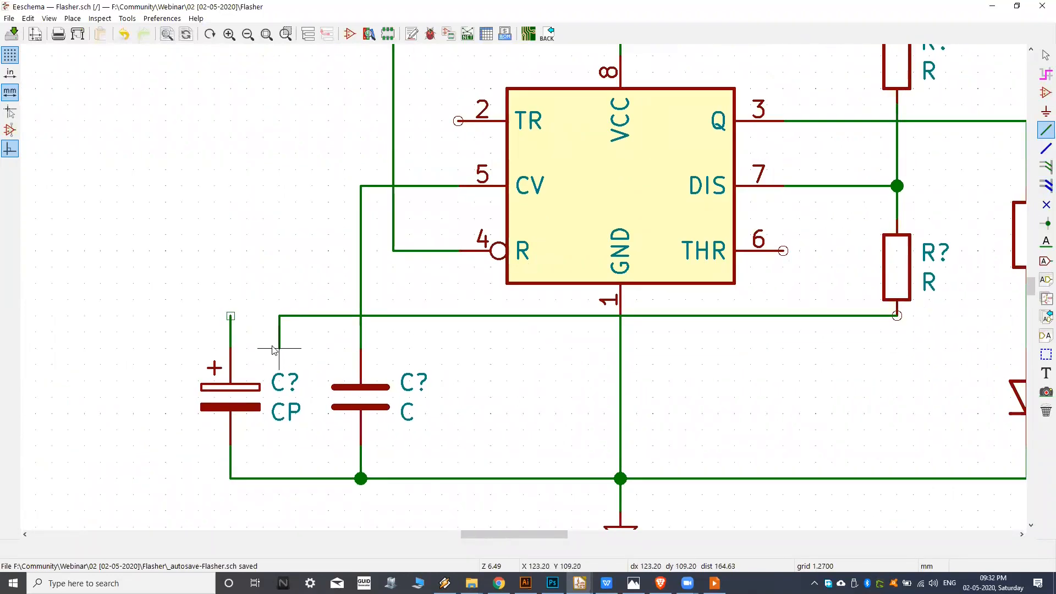
left_click(897, 348)
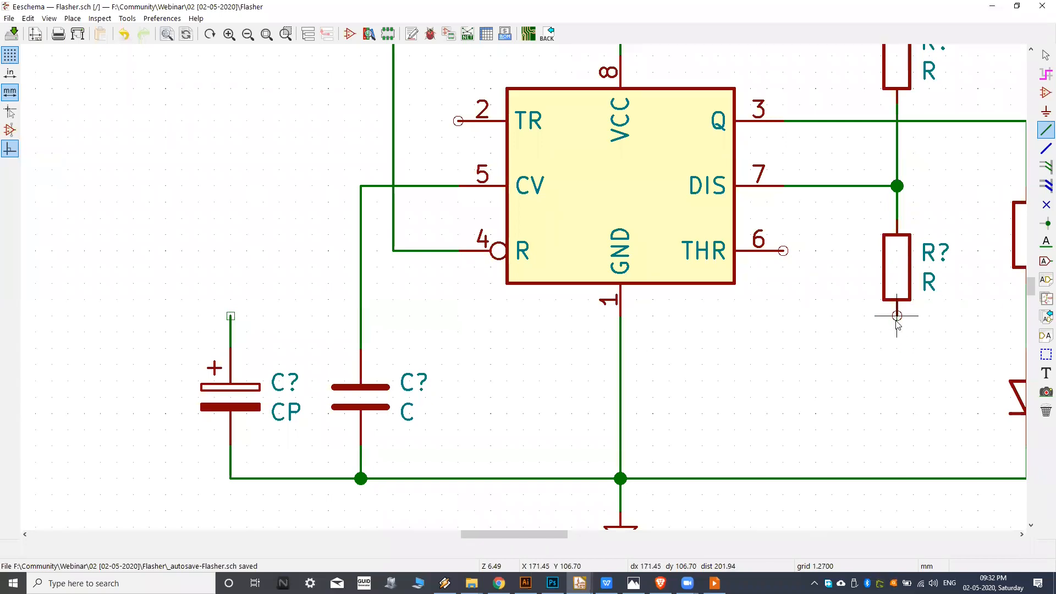
left_click(897, 333)
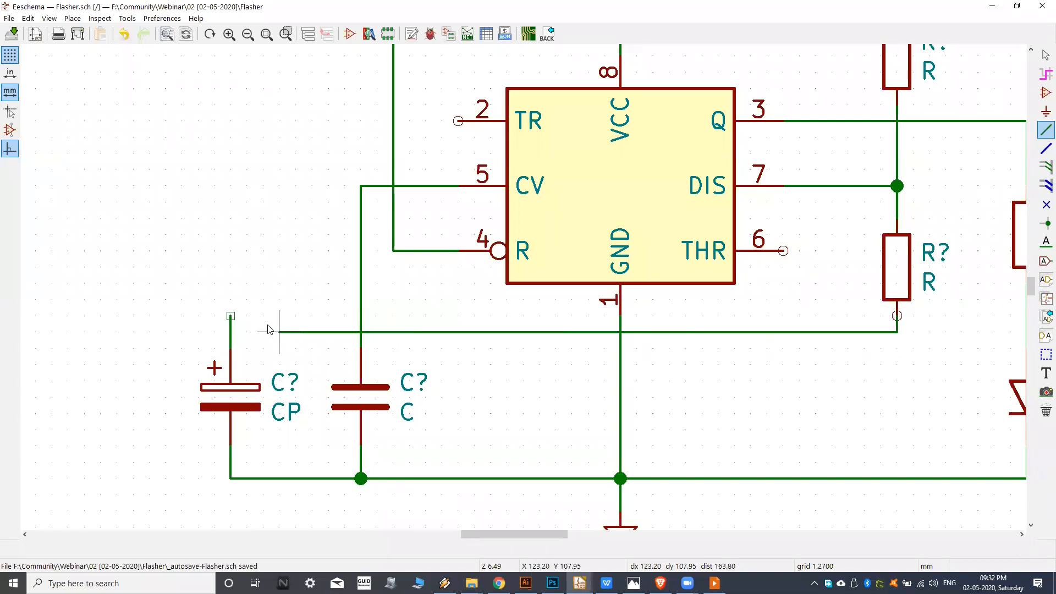
left_click(231, 332)
Remove the leftover wire stub above the new junction on the polarized capacitor's top wire.
scroll(231, 330, "up", 4)
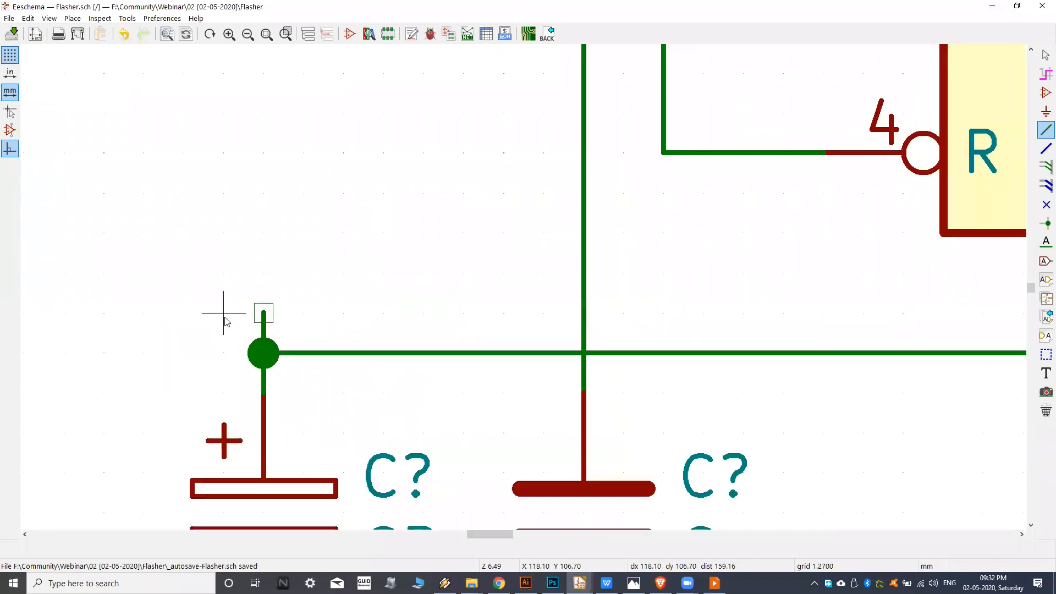
key("Escape")
scroll(286, 316, "down", 6)
scroll(349, 313, "up", 2)
Check the reference image and wire pin 2 (TR) to the corner above the polarized capacitor.
middle_click_drag(315, 321, 348, 385)
middle_click_drag(488, 363, 529, 365)
middle_click_drag(470, 222, 504, 258)
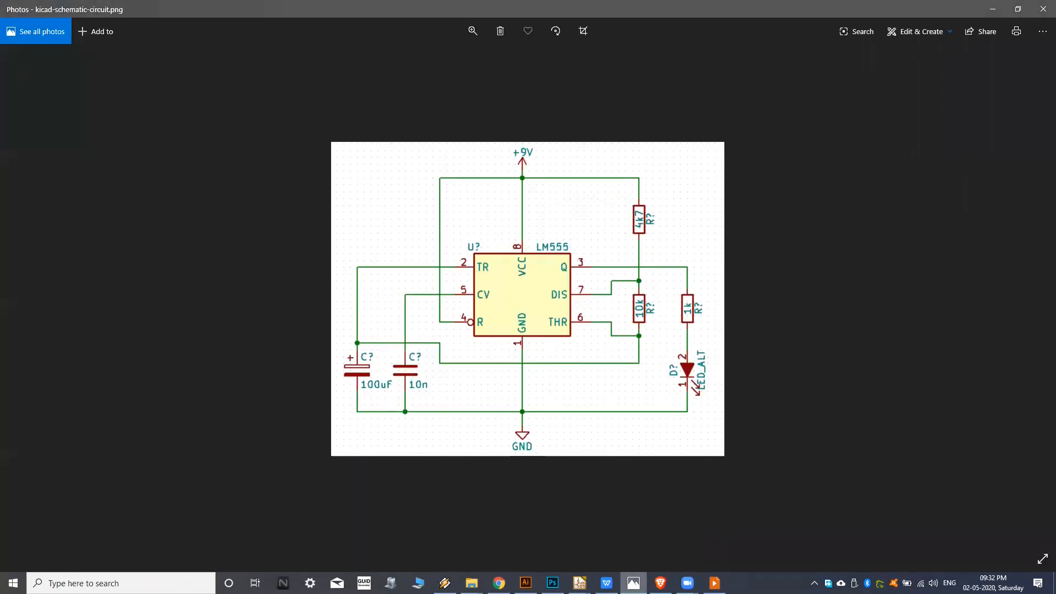
key("alt+Tab")
scroll(268, 416, "up", 1)
left_click(265, 387)
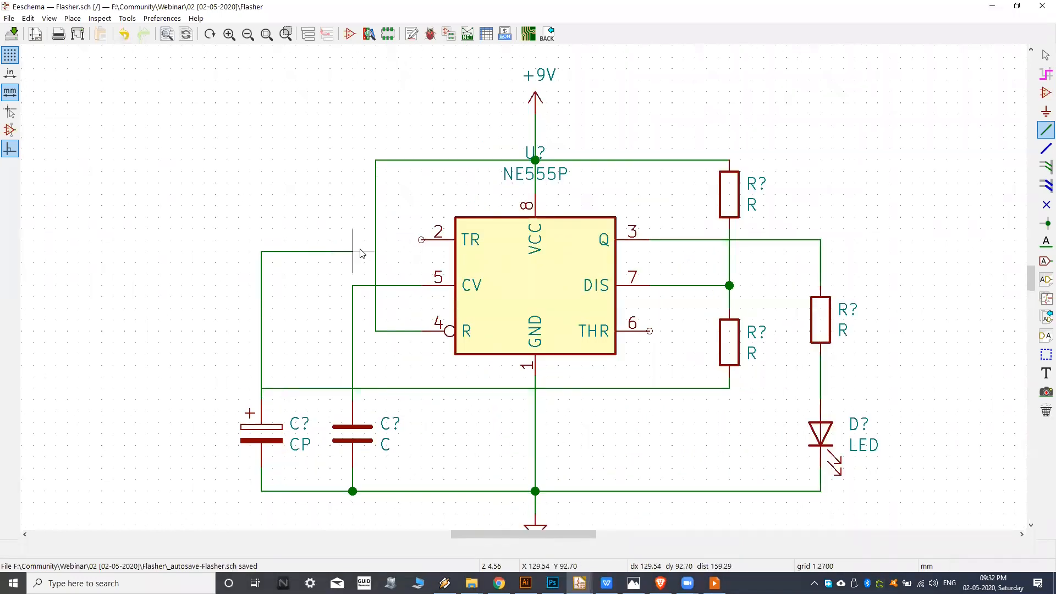
left_click(422, 240)
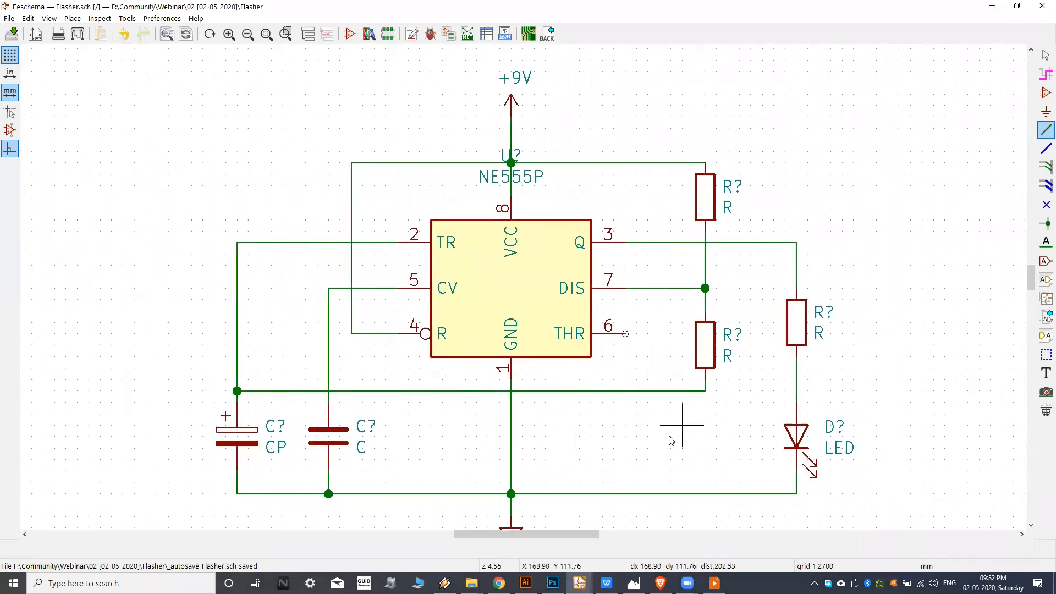
Wire pin 6 (THR) down to the lower resistor's horizontal wire and compare the wiring with the reference image.
left_click(634, 583)
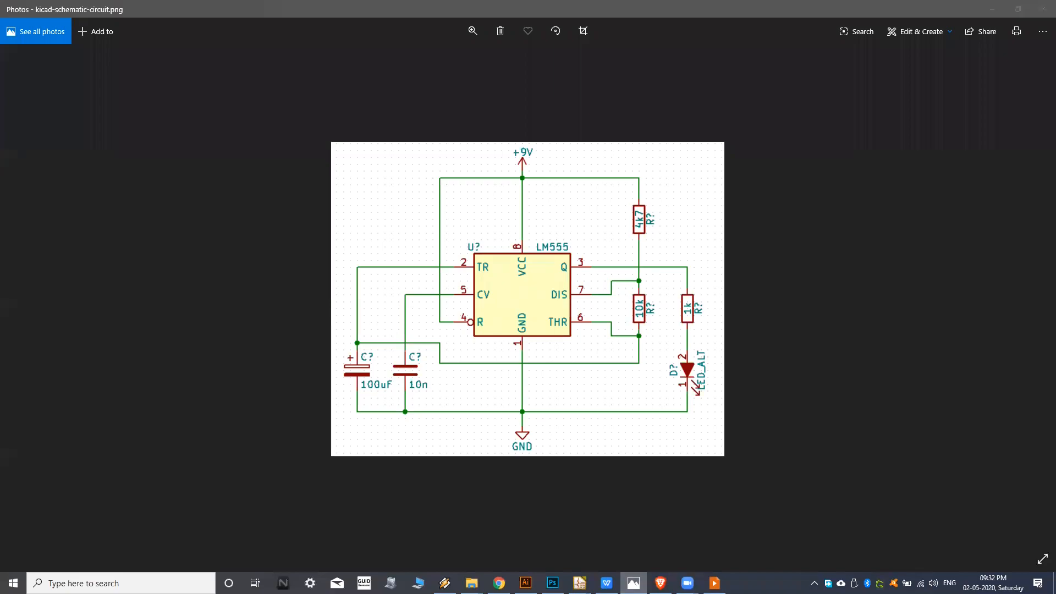
key("alt+Tab")
scroll(644, 343, "up", 1)
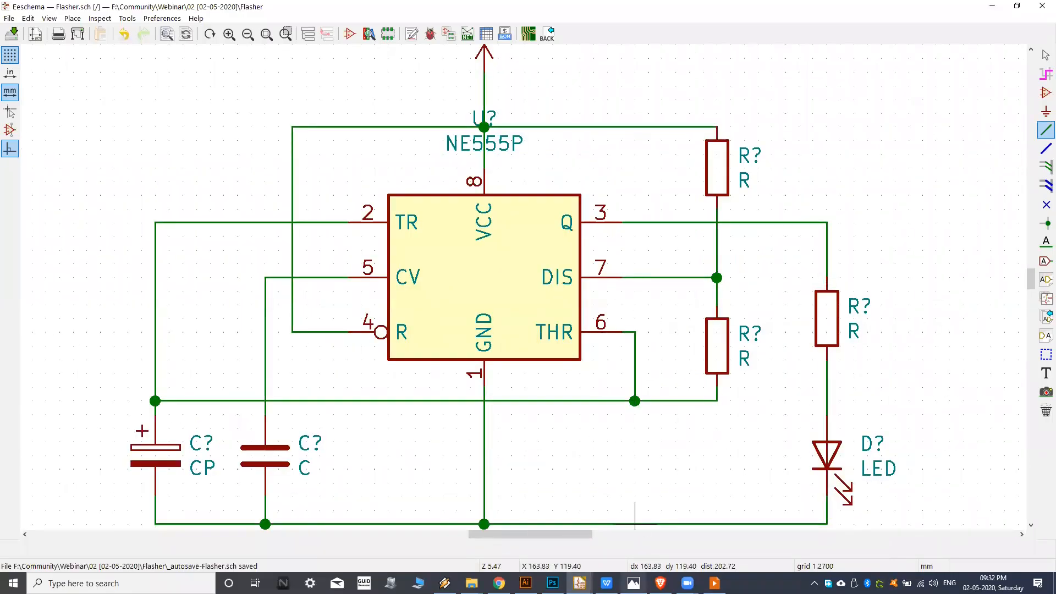
left_click(634, 583)
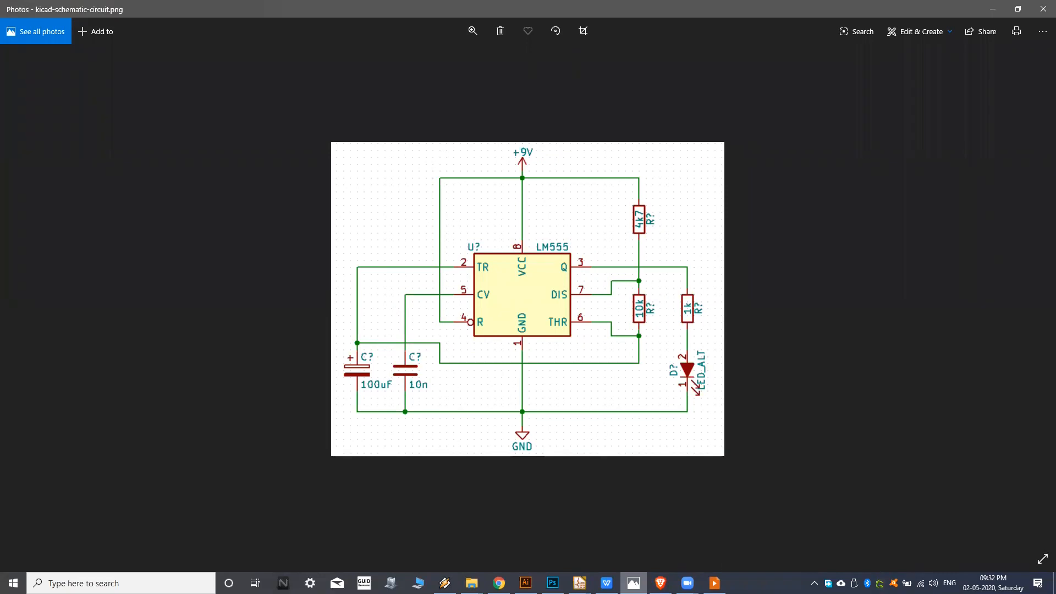
left_click(634, 584)
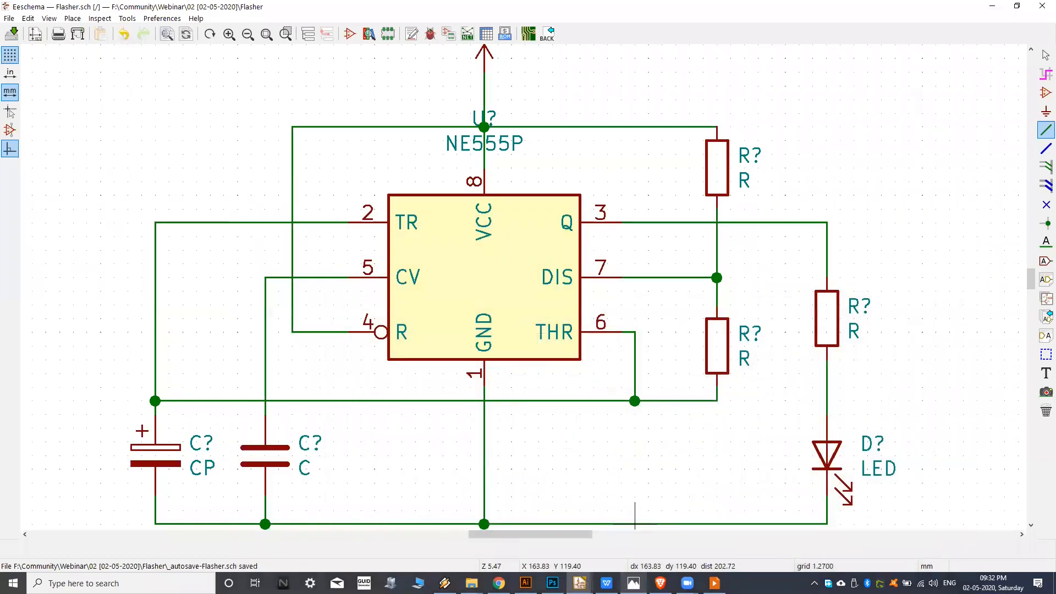
left_click(634, 584)
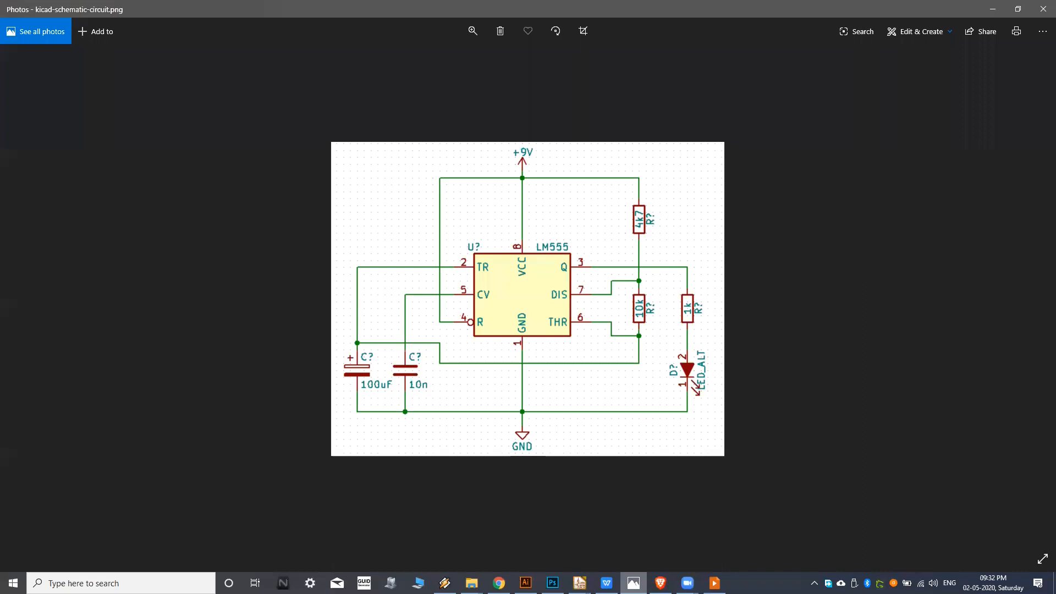
left_click(634, 583)
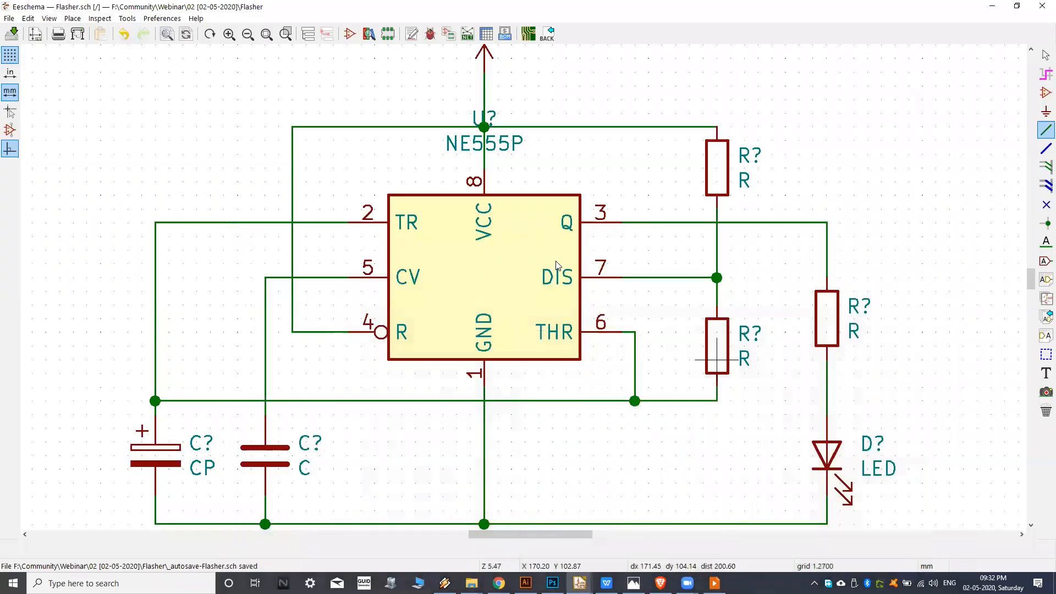
Move the timer's NE555P value and U? reference off the wires to the space beside pin 8, above the symbol.
middle_click_drag(556, 267, 586, 258)
middle_click_drag(554, 175, 541, 257)
scroll(488, 202, "up", 1)
middle_click_drag(519, 203, 471, 341)
scroll(502, 253, "up", 5)
middle_click_drag(521, 312, 516, 308)
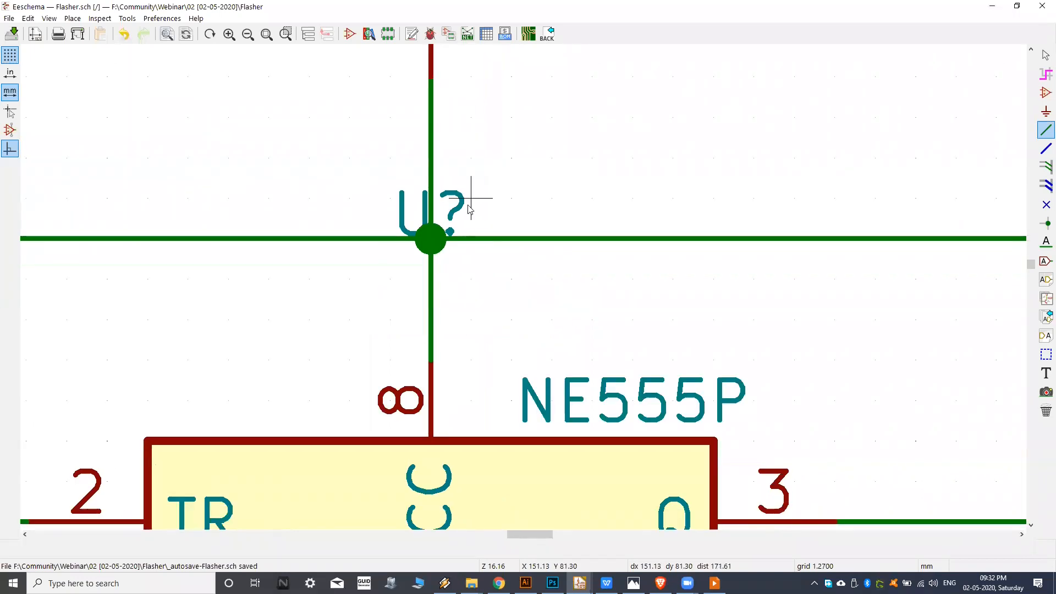
key("m")
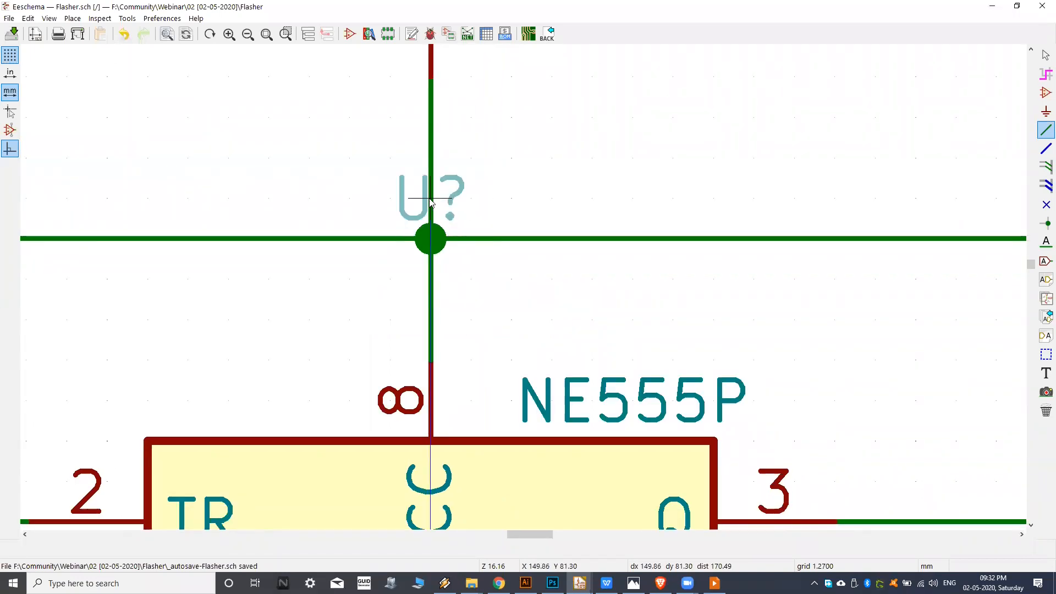
left_click(552, 319)
scroll(551, 319, "down", 5)
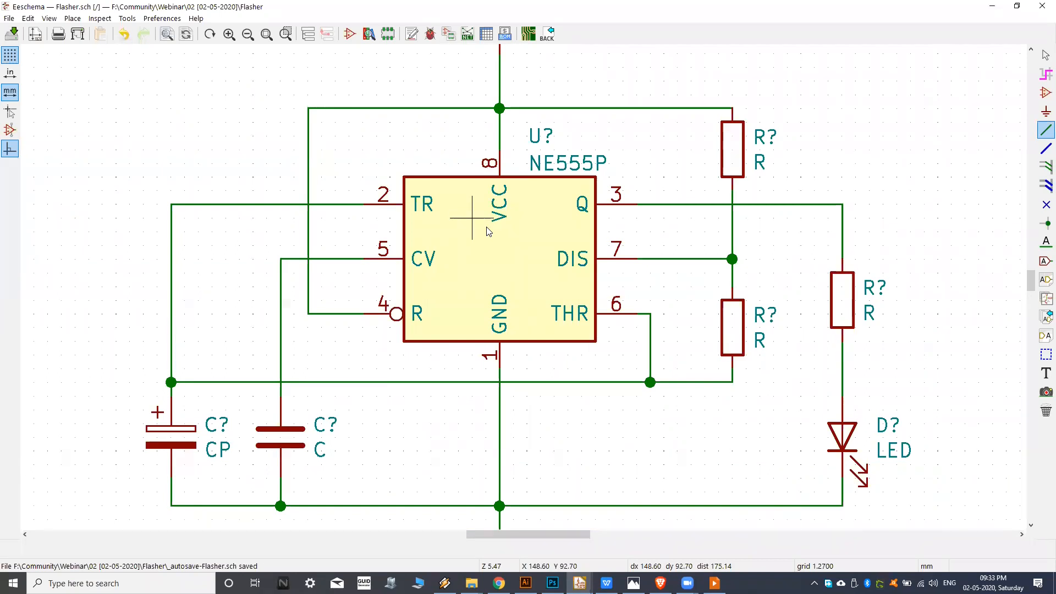
Save the Flasher schematic and discard the stray wire started near the +9V line.
scroll(487, 231, "down", 2)
key("ctrl+s")
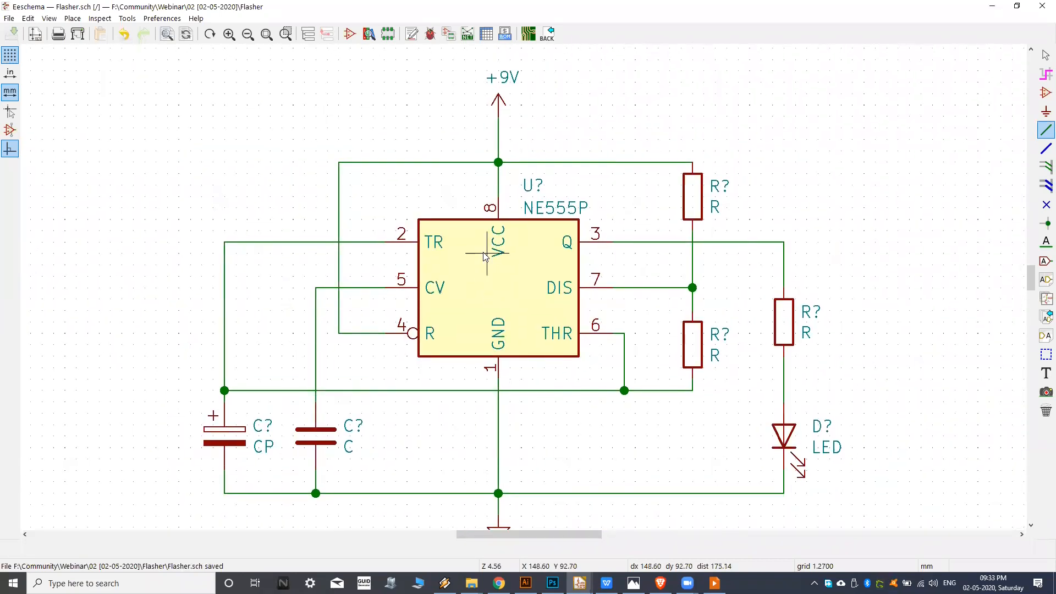
left_click(10, 20)
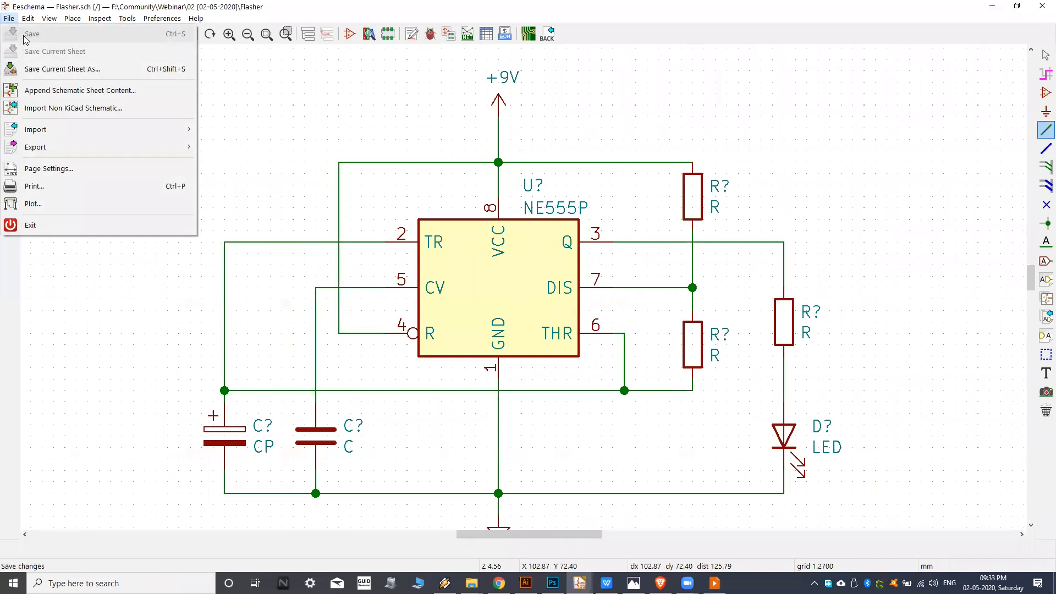
left_click(351, 104)
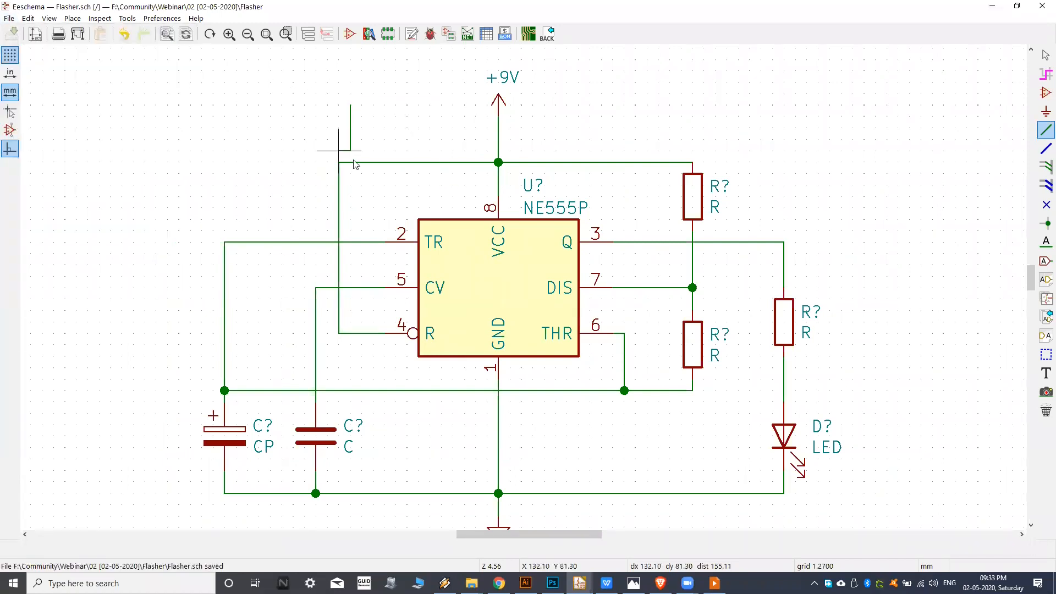
key("Escape")
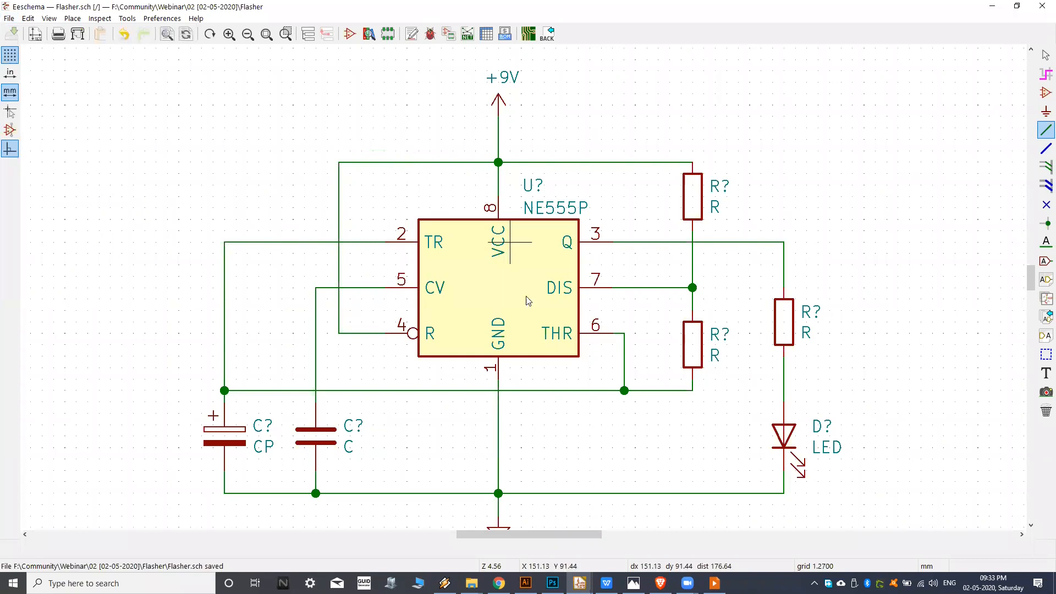
Examine the wired flasher circuit as a whole and its placement on the drawing sheet.
middle_click_drag(536, 313, 557, 285)
scroll(557, 285, "down", 5)
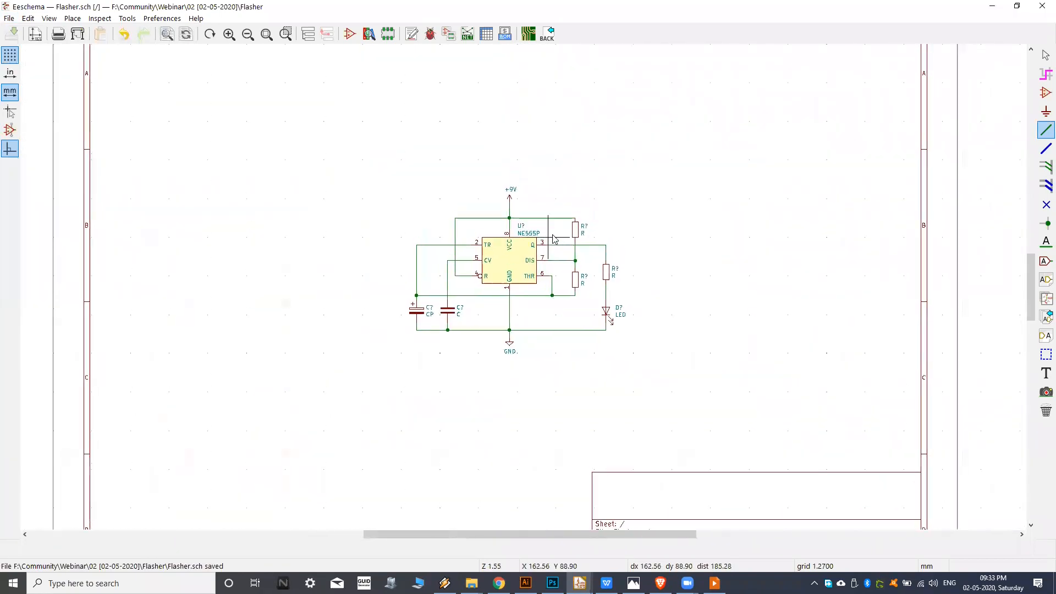
scroll(509, 268, "up", 1)
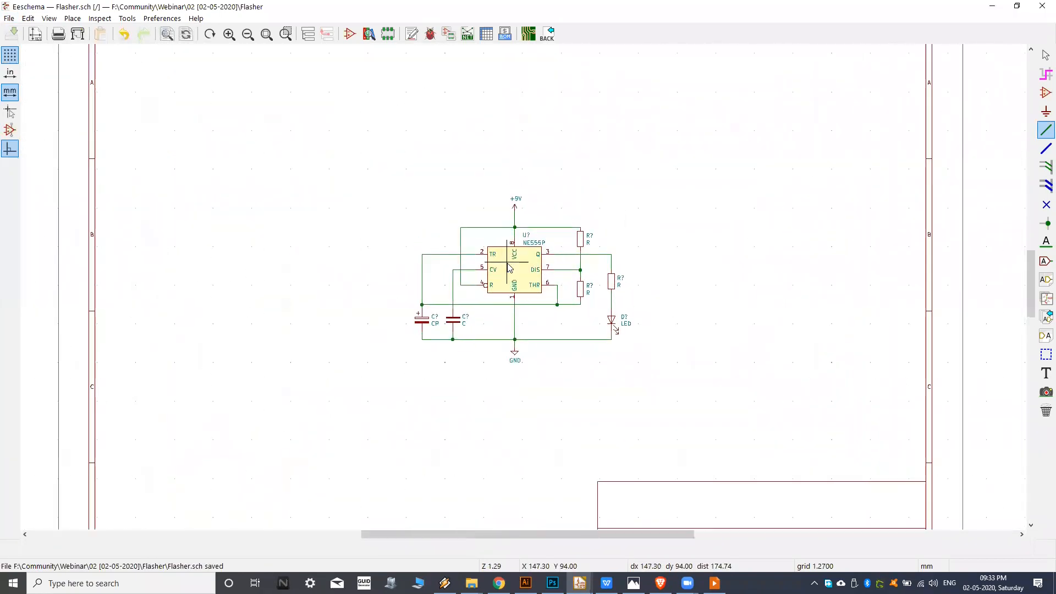
scroll(528, 283, "up", 2)
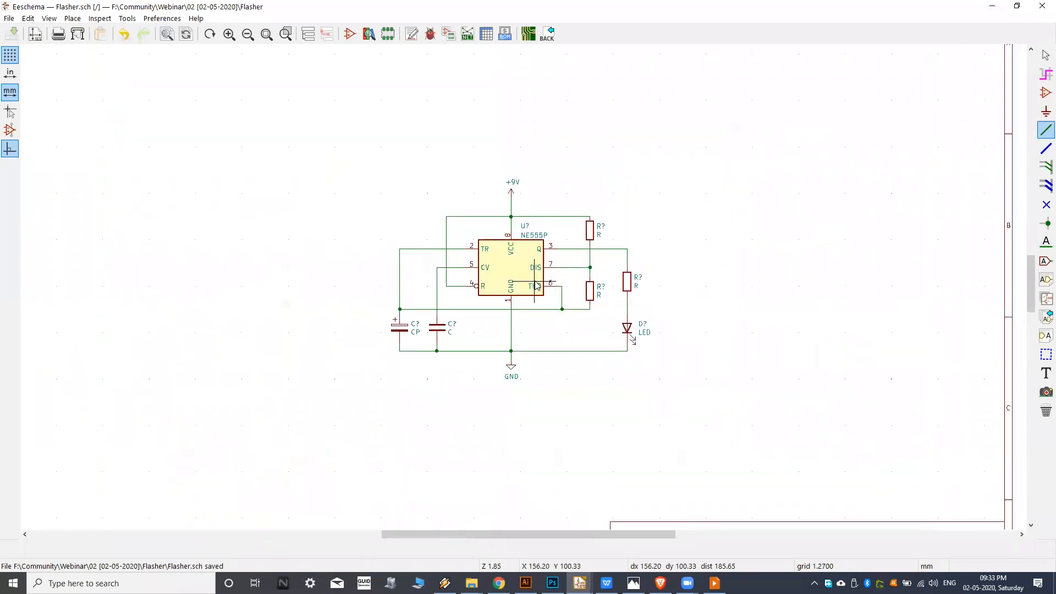
scroll(526, 282, "down", 1)
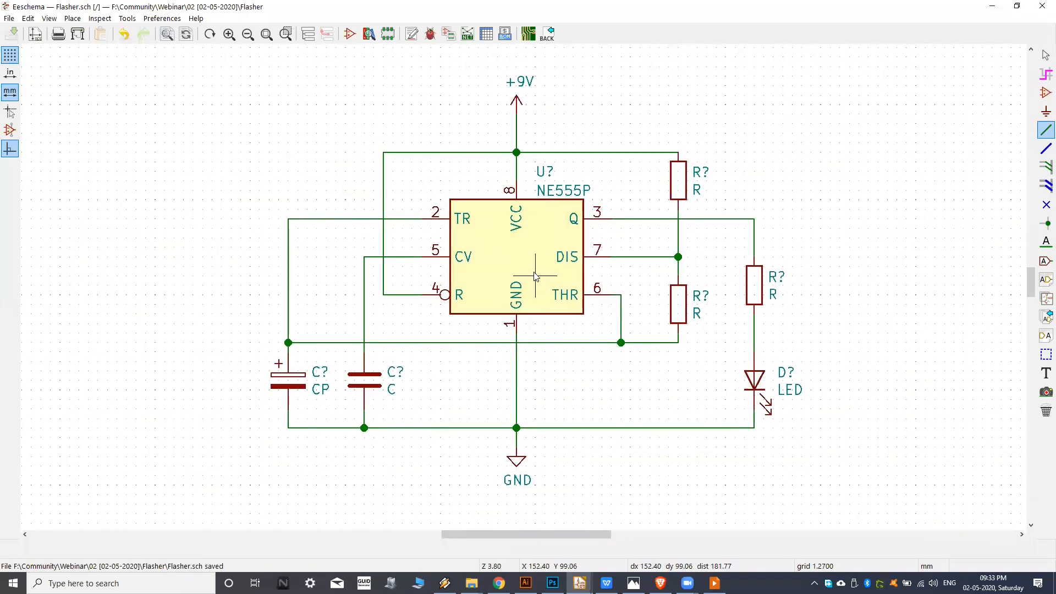
middle_click_drag(527, 298, 512, 302)
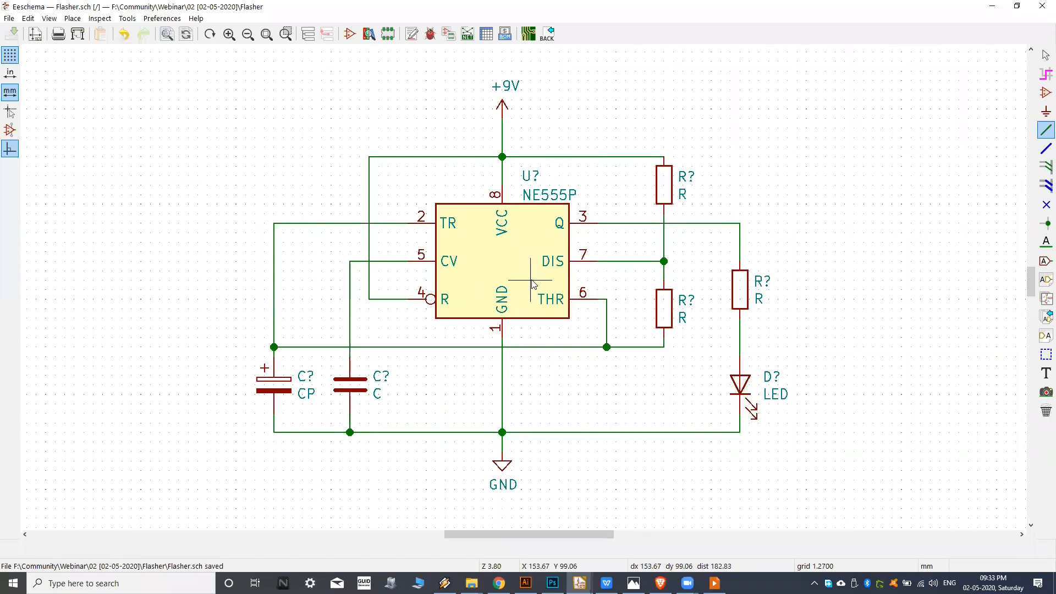
scroll(521, 282, "right", 1, "ctrl")
scroll(499, 271, "left", 1, "ctrl")
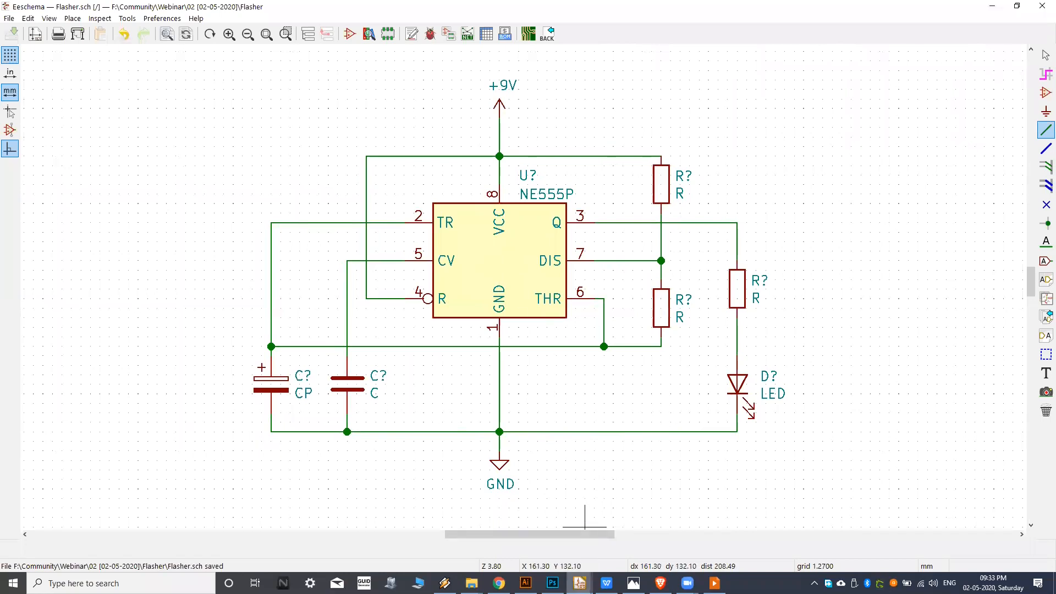
Switch to the KiCad project manager to view the Flasher project files, and return to the schematic editor.
mouse_move(579, 583)
left_click(520, 528)
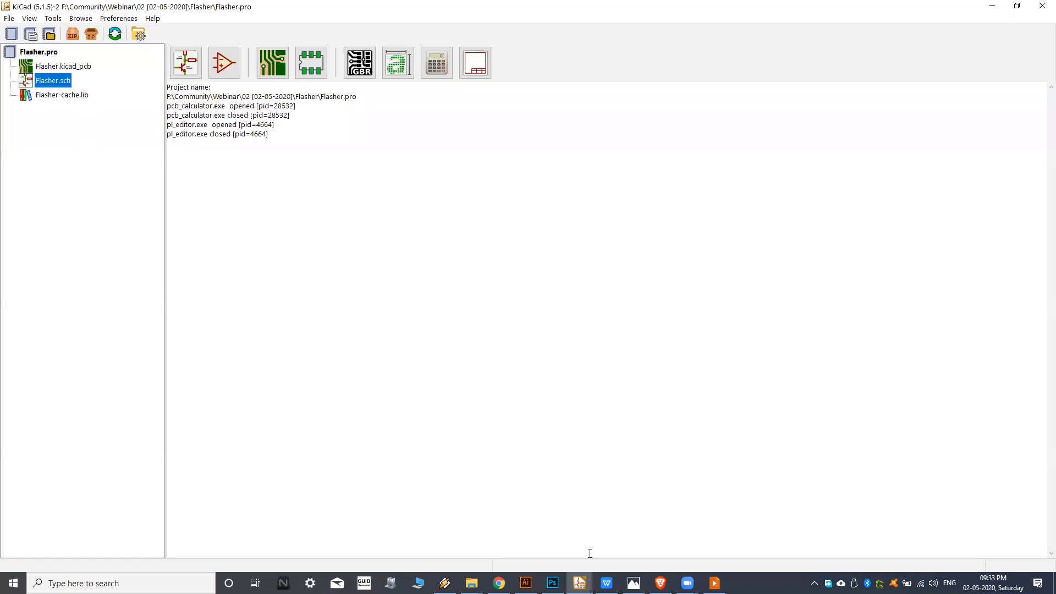
mouse_move(579, 583)
left_click(637, 537)
middle_click_drag(573, 323, 545, 293)
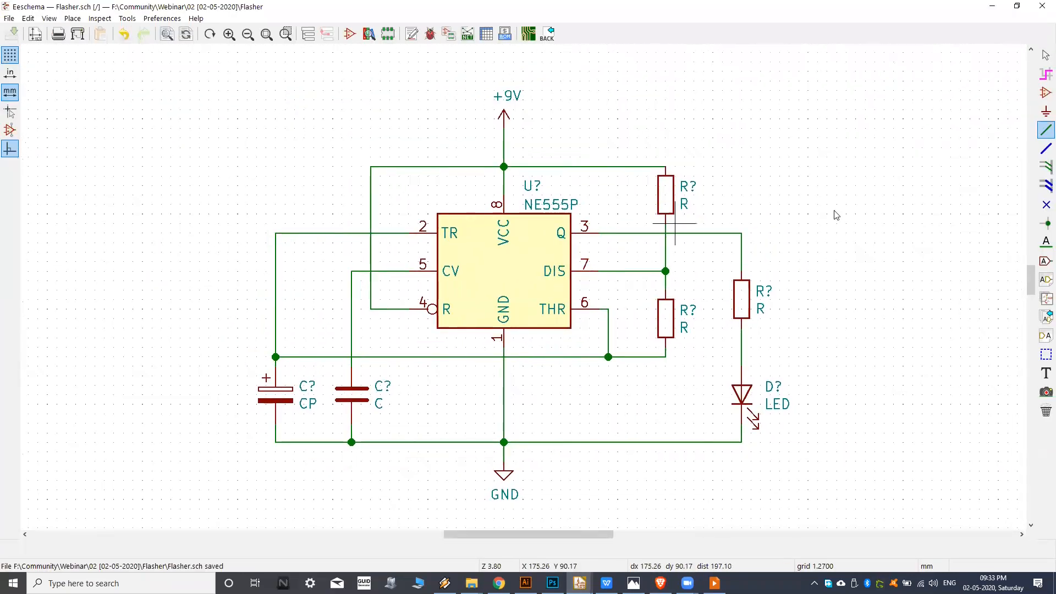
Open the symbol chooser, collapse the recently used symbols and look through the libraries, including Amplifier_Video.
left_click(1040, 97)
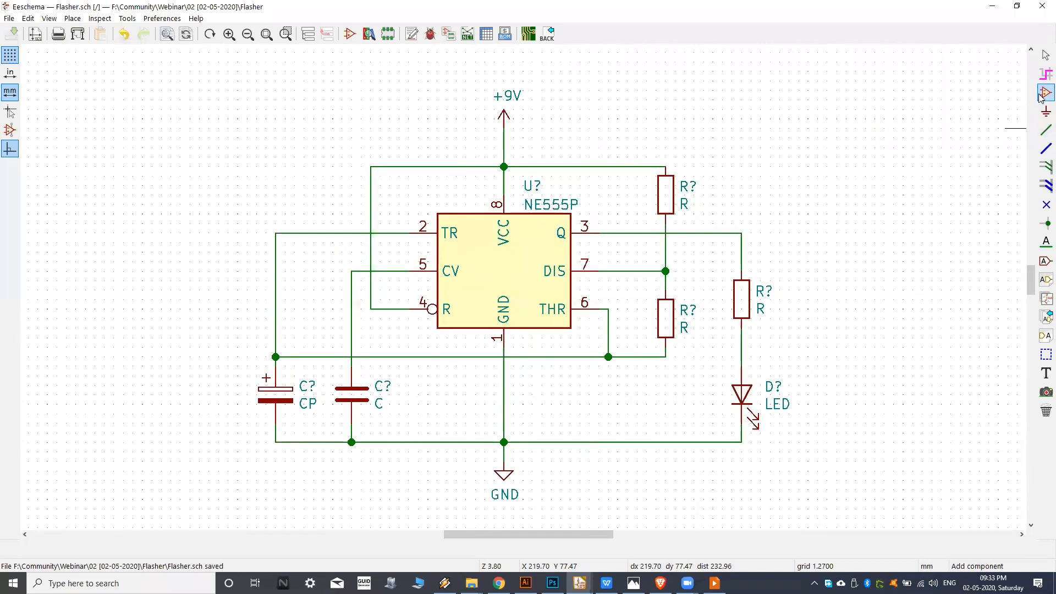
left_click(866, 147)
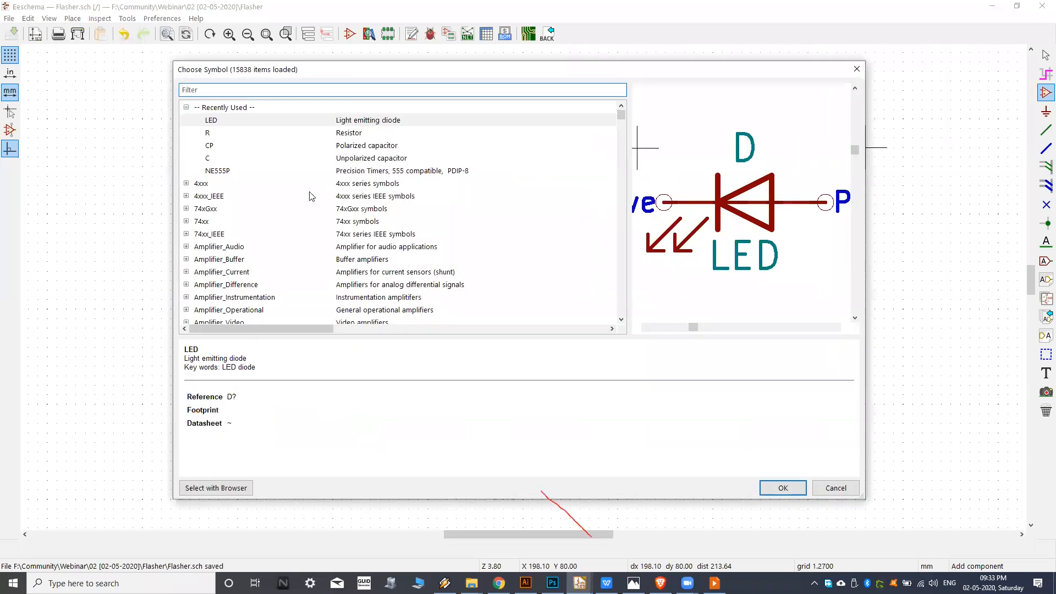
left_click(186, 108)
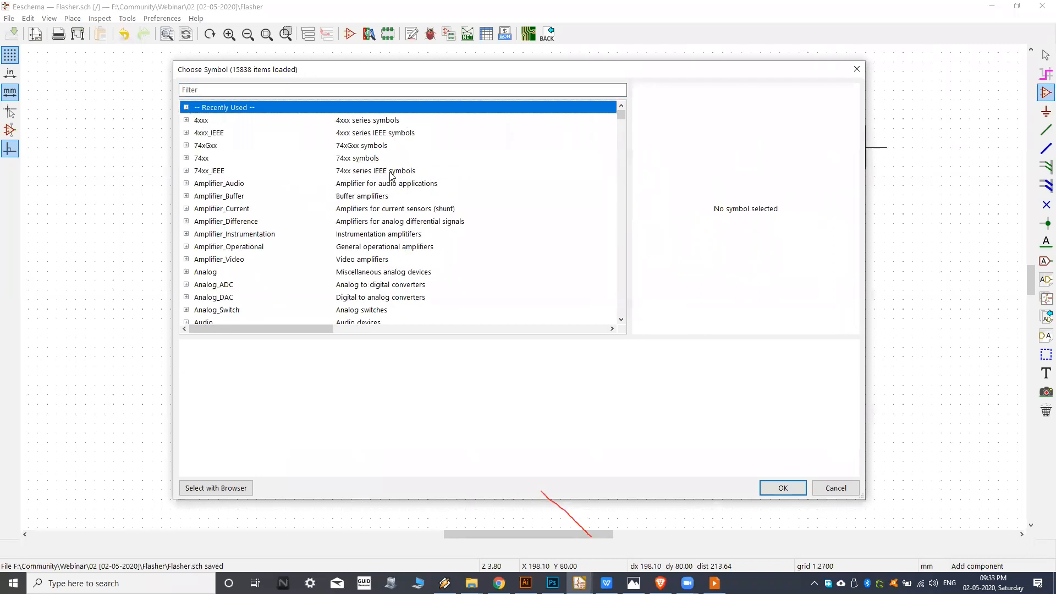
scroll(374, 159, "down", 3)
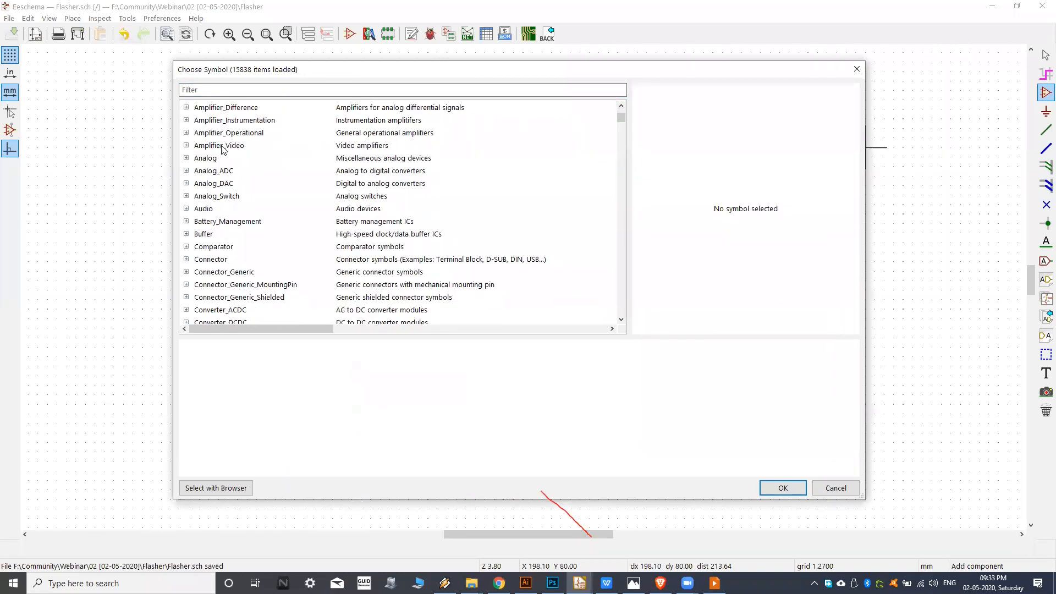
left_click(186, 145)
left_click(187, 147)
Switch to File Explorer and look through the Program Files folder on drive C.
left_click(471, 583)
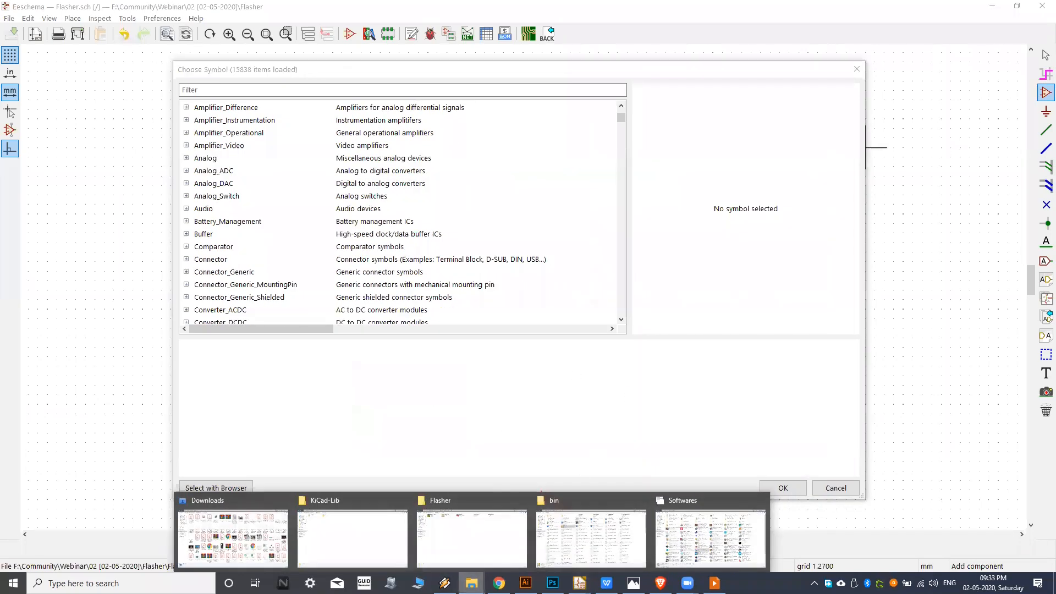
left_click(9, 24)
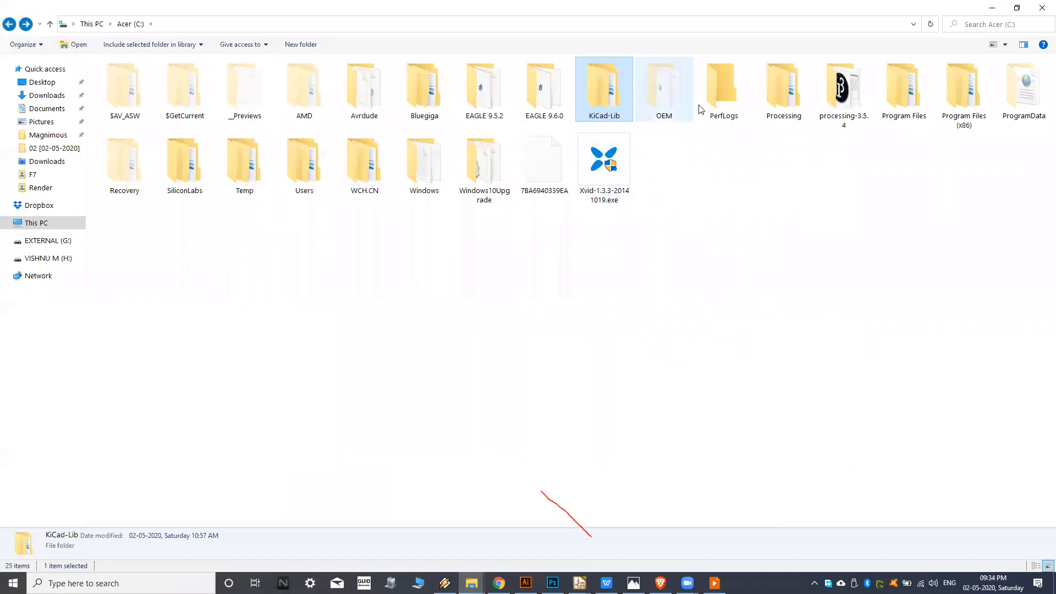
double_click(912, 99)
left_click(448, 106)
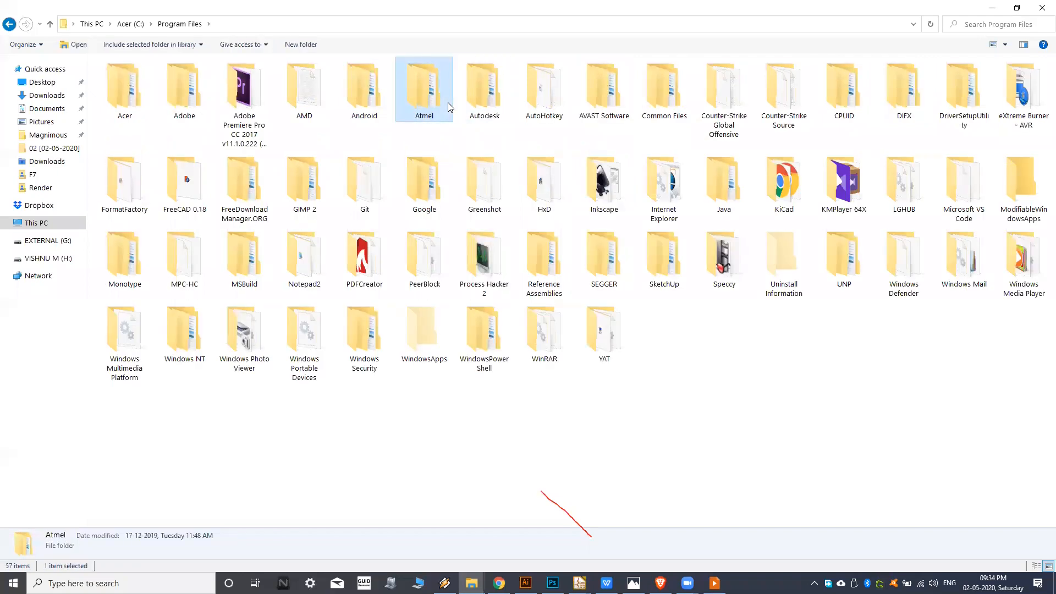
left_click(9, 24)
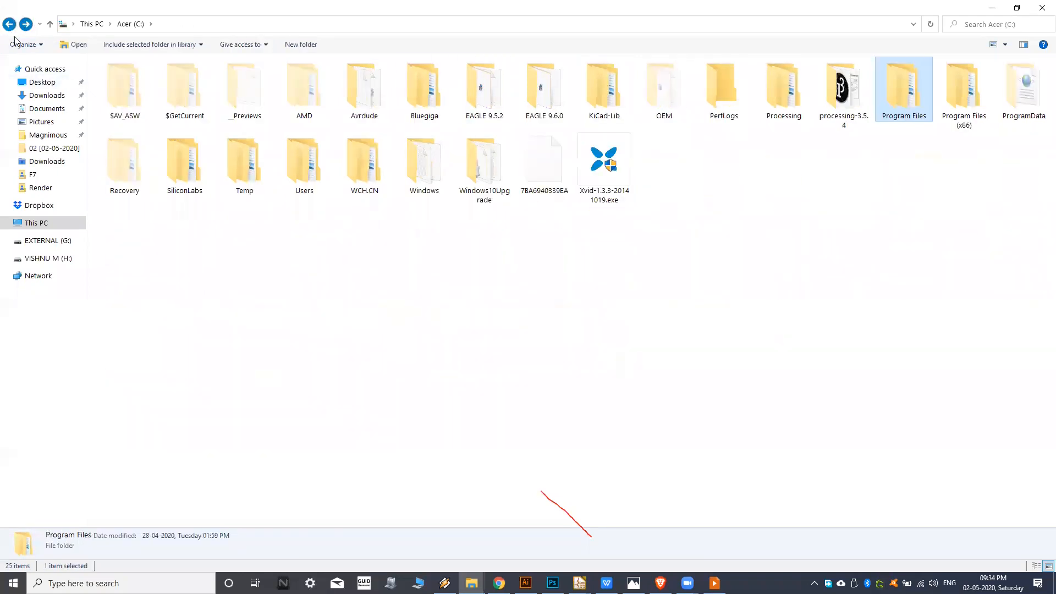
Look at the contents of drive F and open the Temp folder on drive C.
left_click(49, 228)
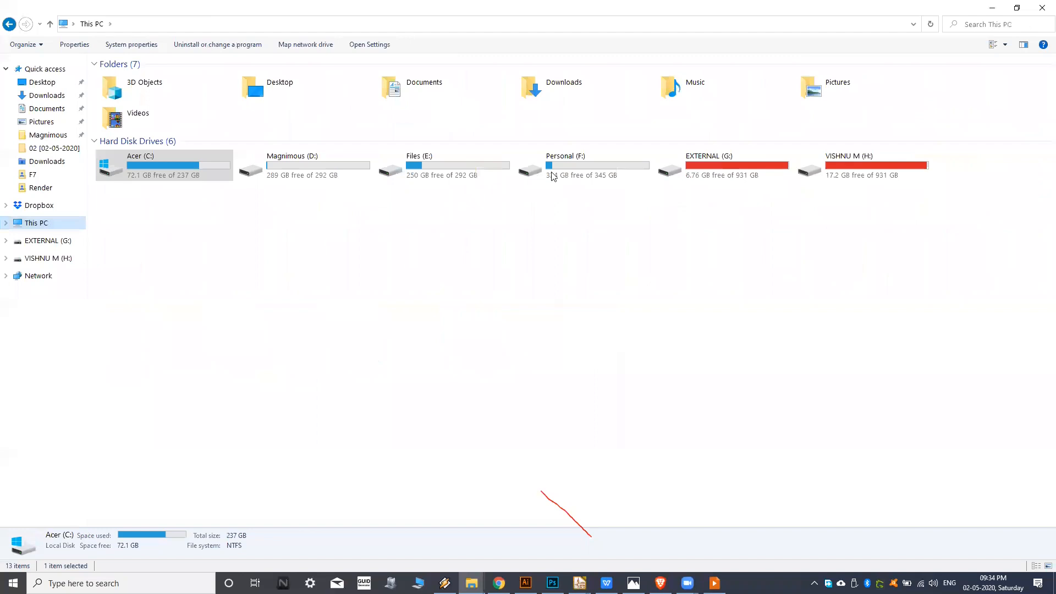
double_click(578, 165)
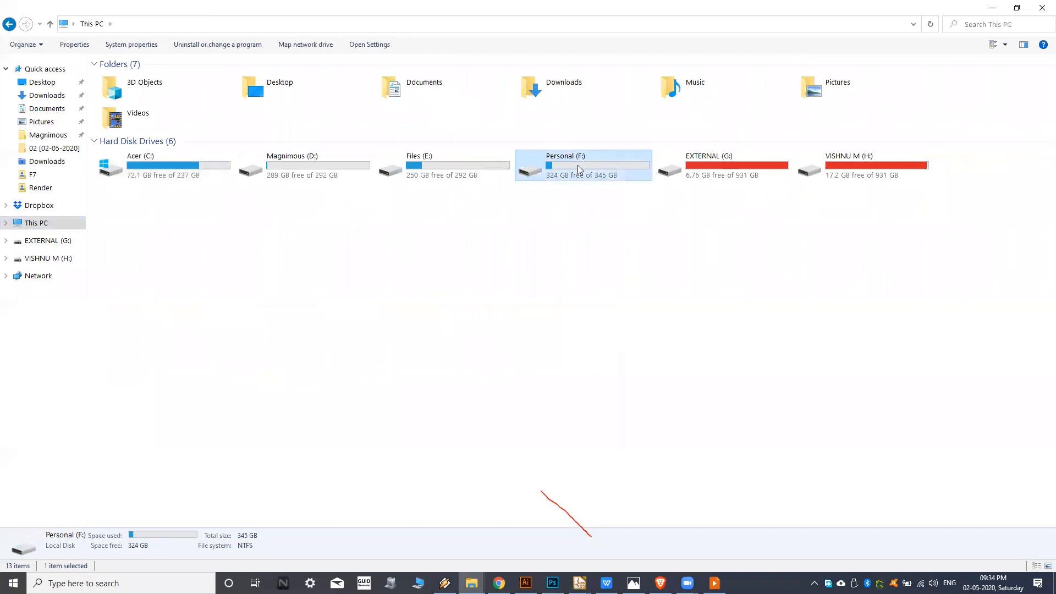
left_click(10, 24)
left_click(9, 24)
left_click(492, 105)
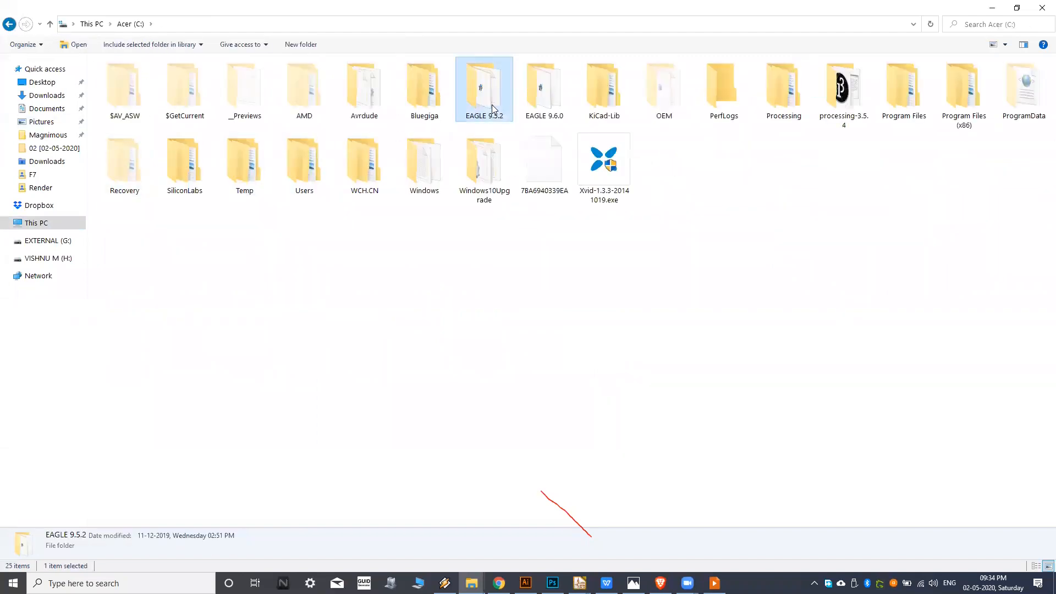
left_click(242, 165)
double_click(231, 176)
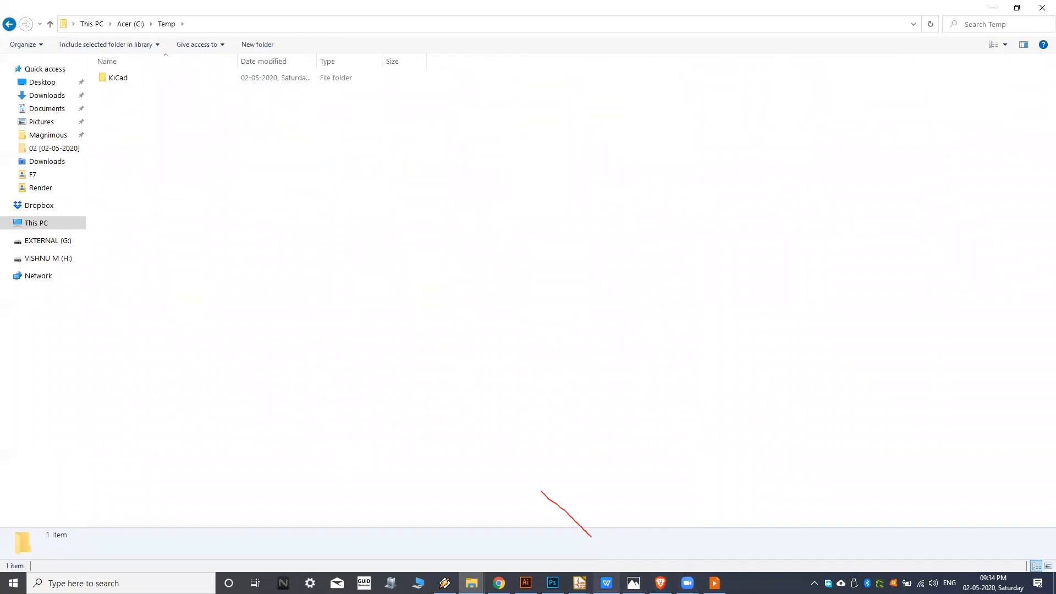
Return to the schematic editor and cancel the symbol chooser without placing a symbol.
mouse_move(580, 583)
left_click(632, 533)
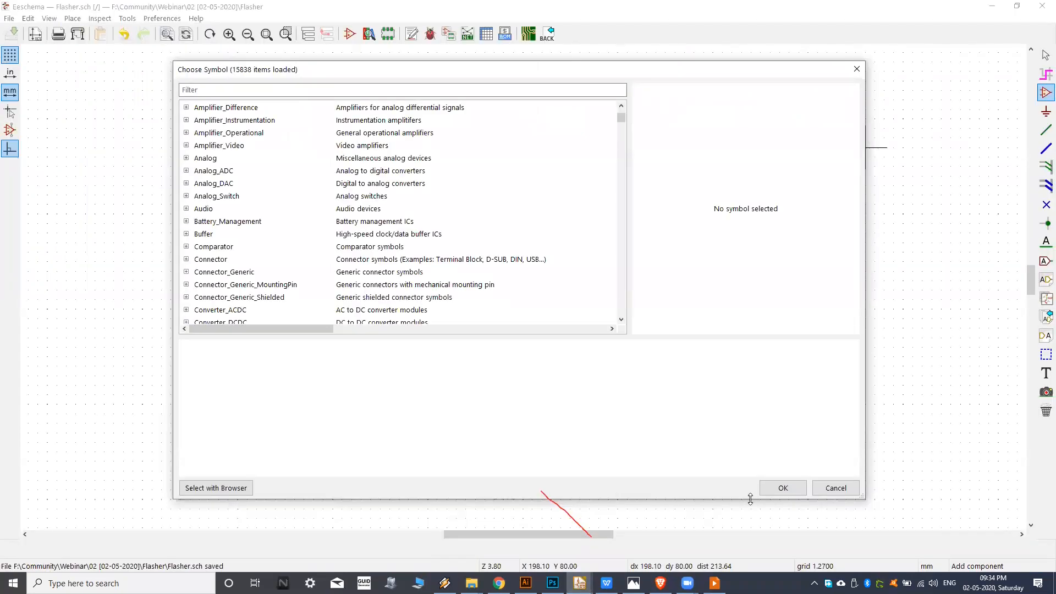
left_click(836, 489)
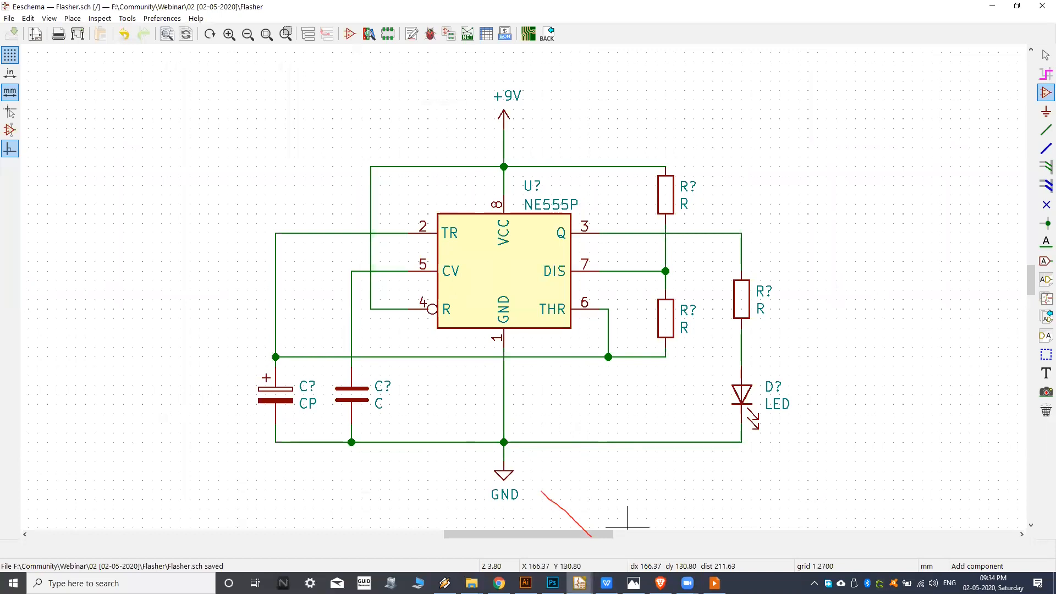
Switch to File Explorer and browse from the KiCad folder in C:\Temp through share to its kicad subfolder, showing the contents as tiles.
mouse_move(472, 583)
left_click(363, 537)
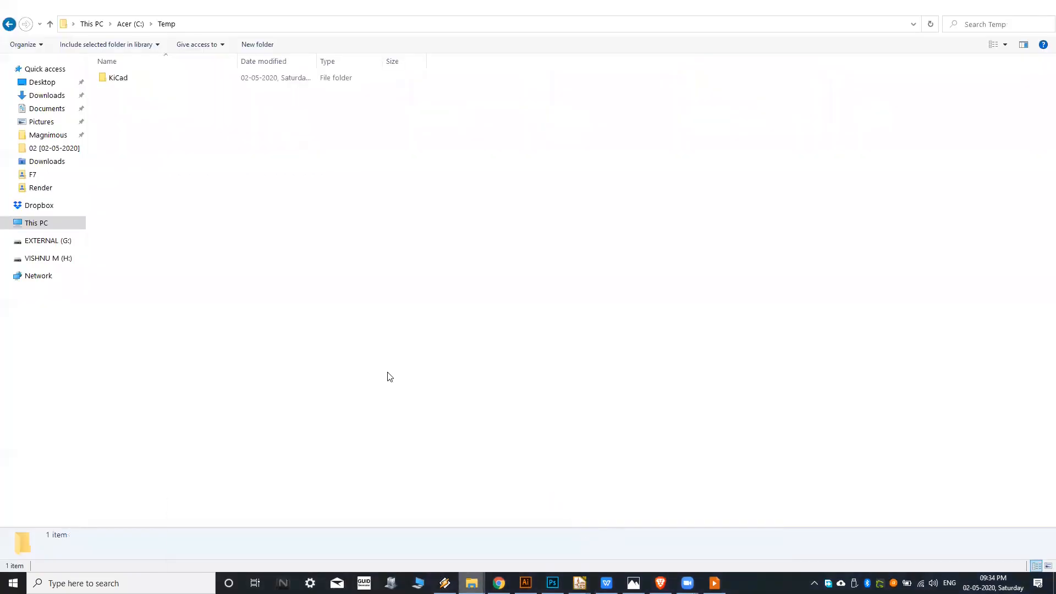
double_click(212, 80)
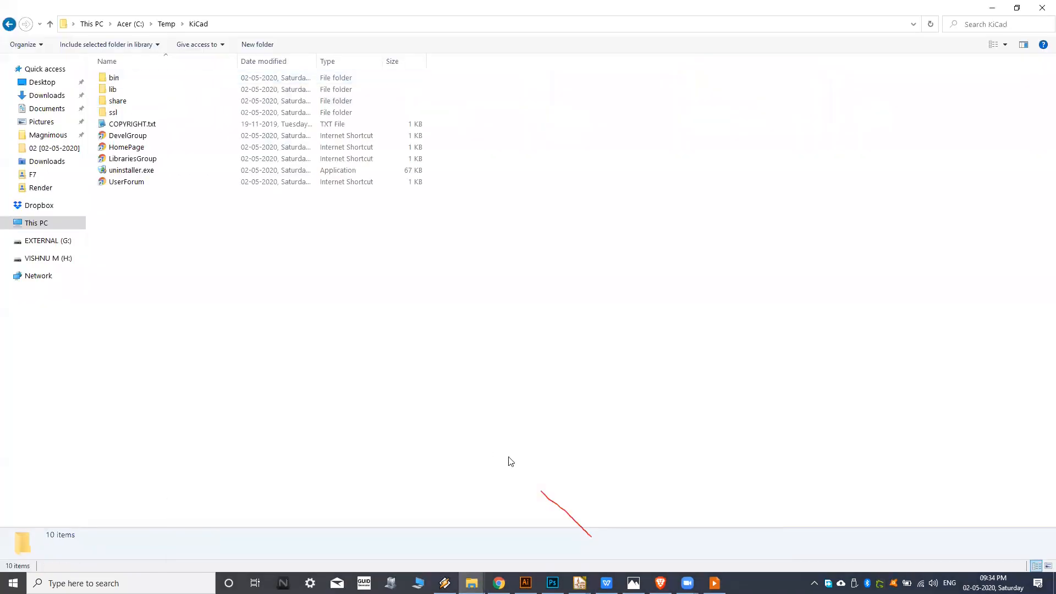
left_click(994, 45)
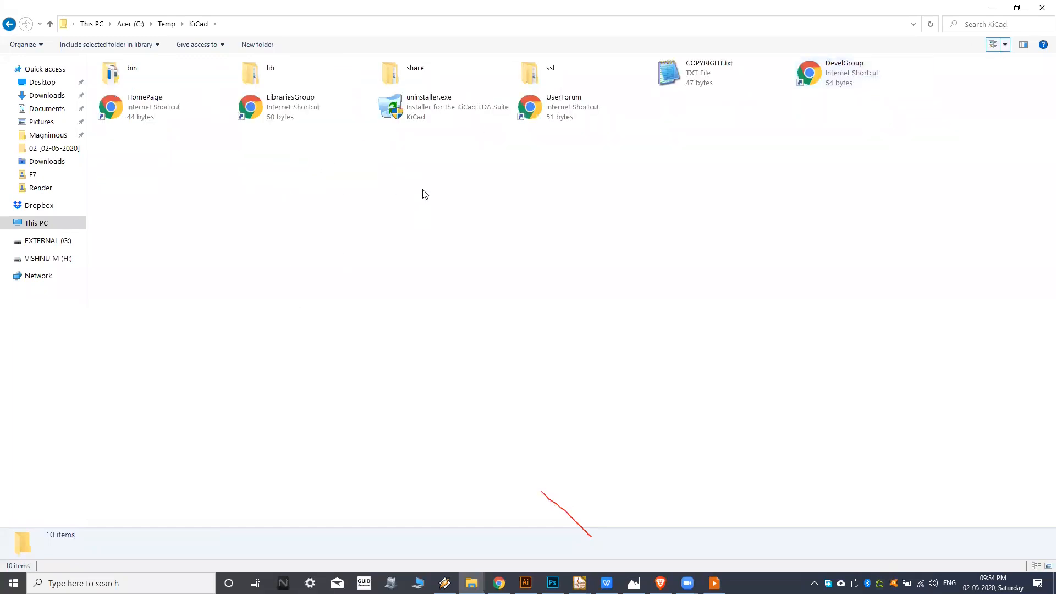
left_click(321, 85)
double_click(433, 72)
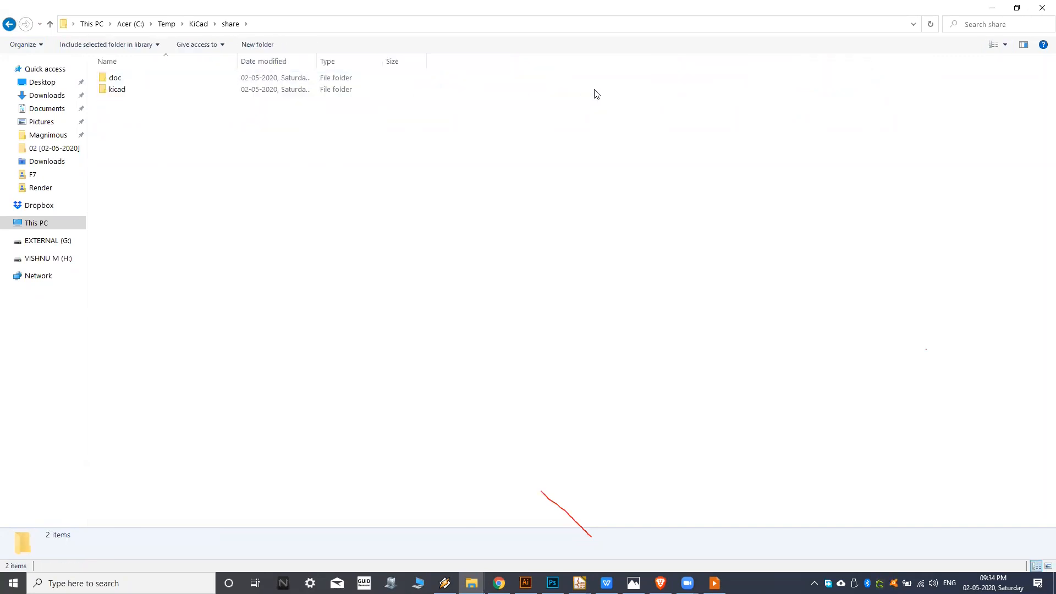
double_click(322, 72)
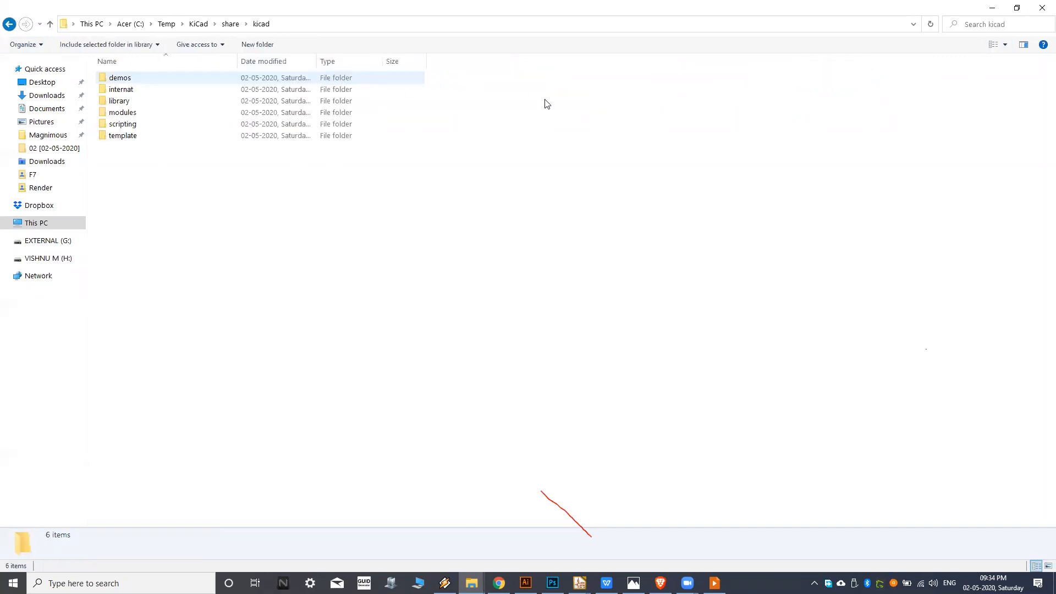
left_click(993, 44)
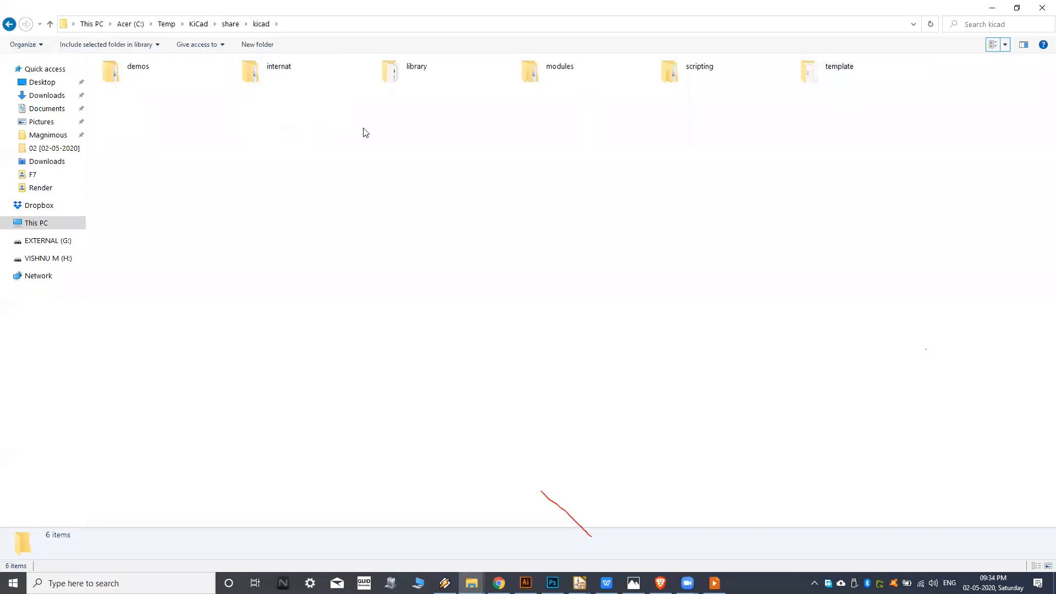
Look through the files in the library folder and the footprint folders in modules, returning to the kicad folder.
double_click(447, 85)
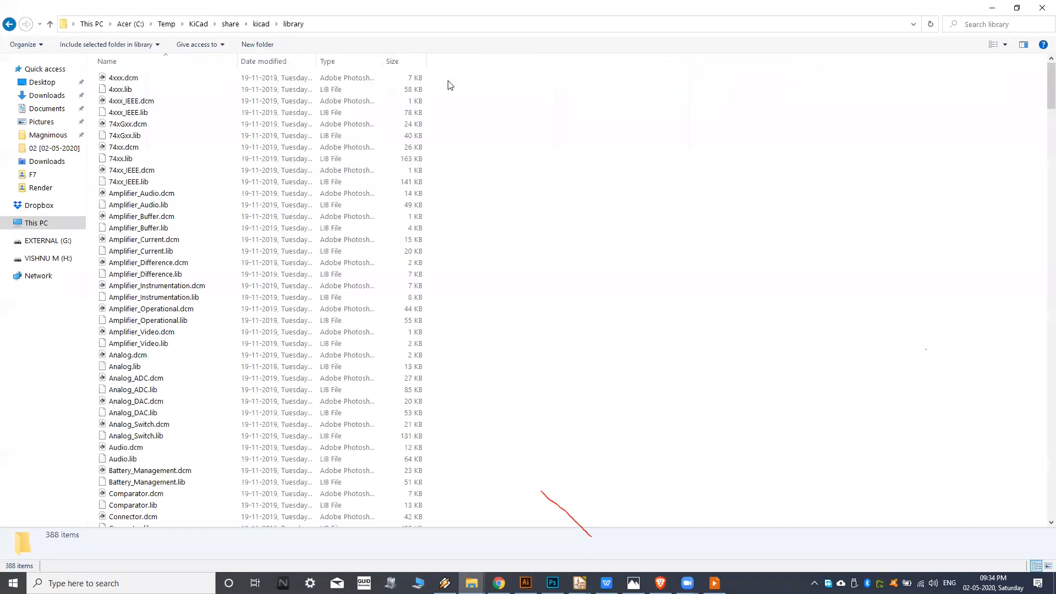
left_click(175, 112)
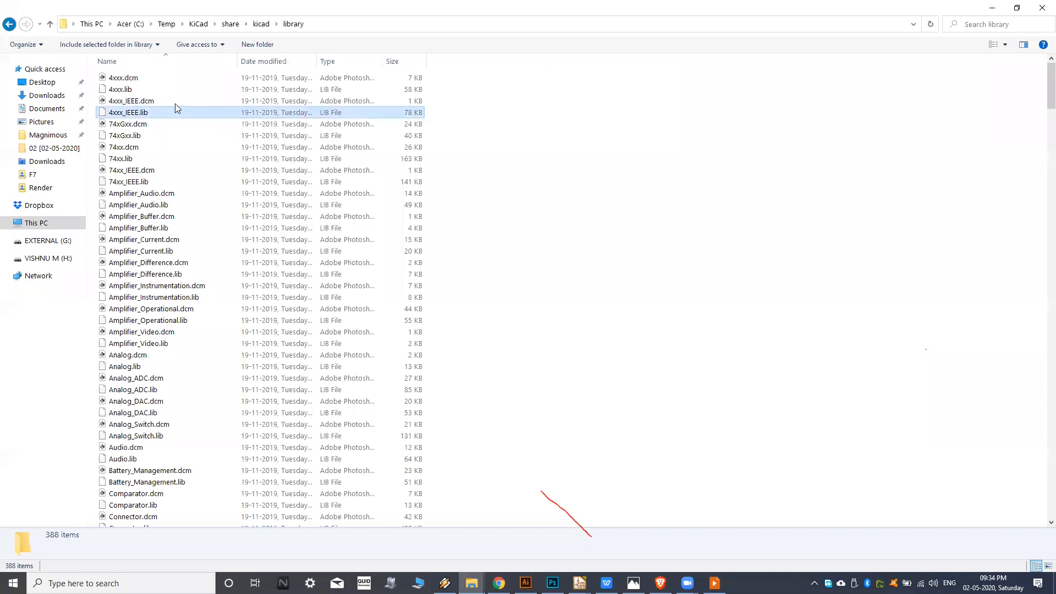
left_click(10, 25)
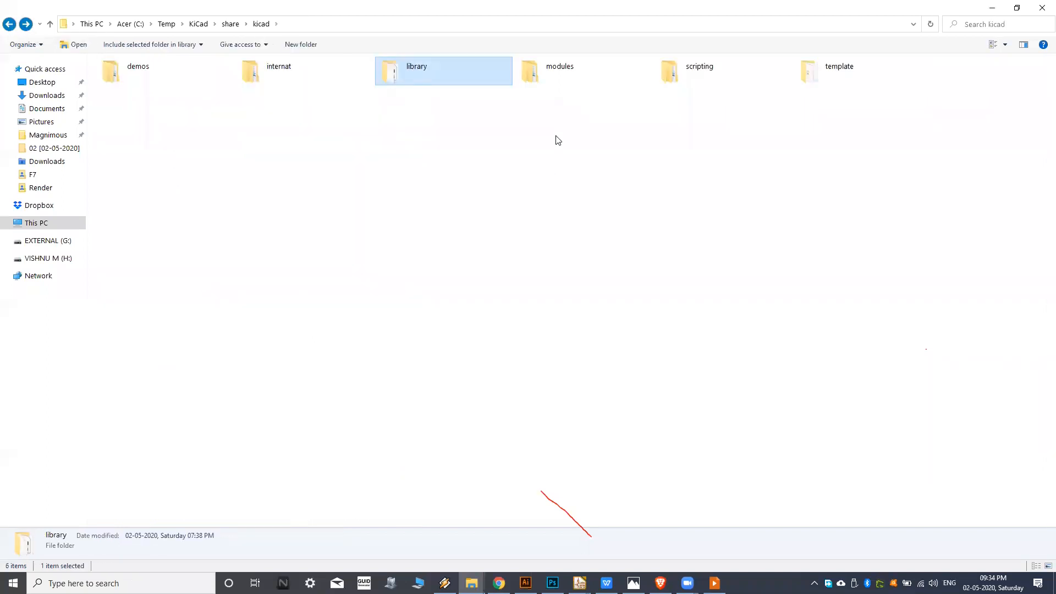
double_click(574, 86)
left_click(303, 138)
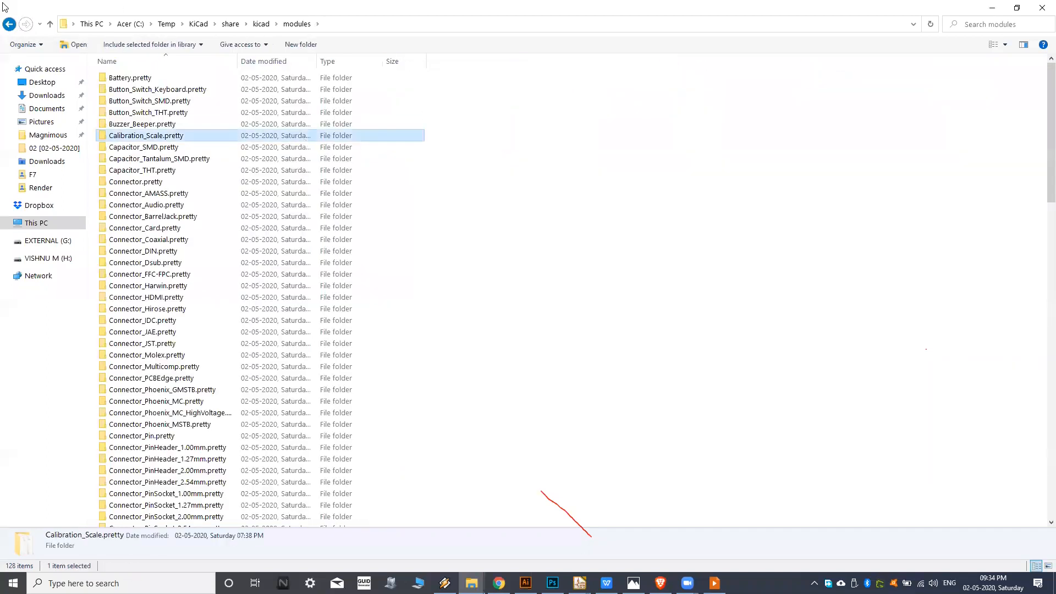
left_click(9, 24)
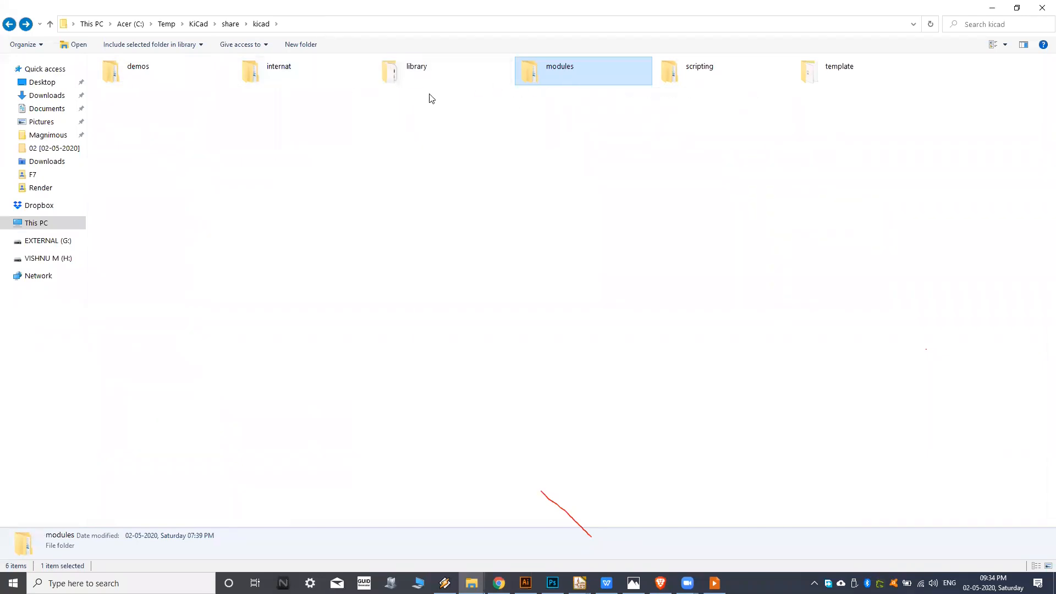
Look at the contents of the scripting and template folders and return to the kicad folder.
double_click(710, 77)
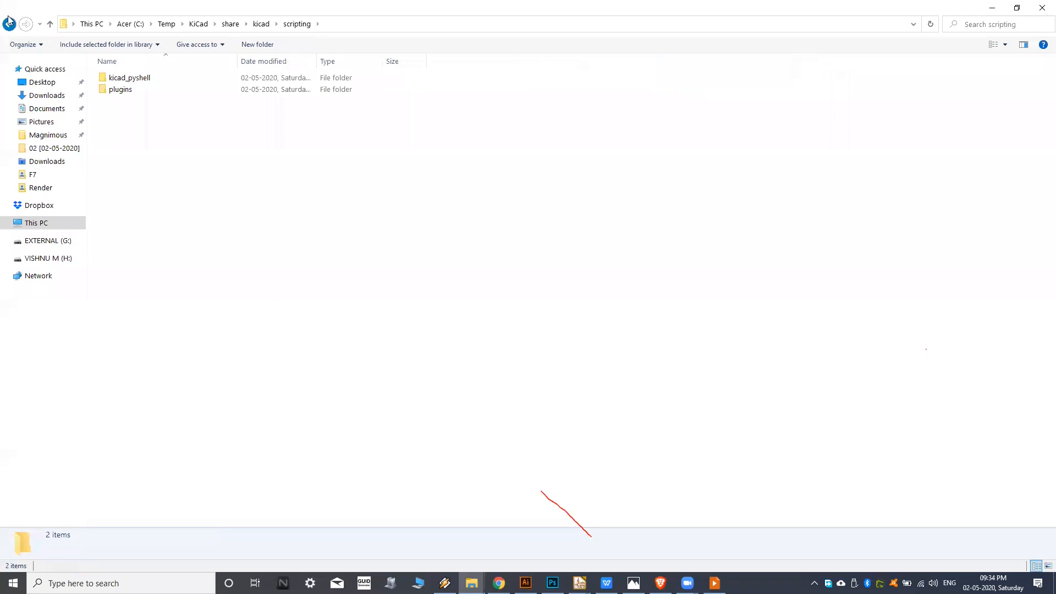
key("alt+Left")
double_click(839, 83)
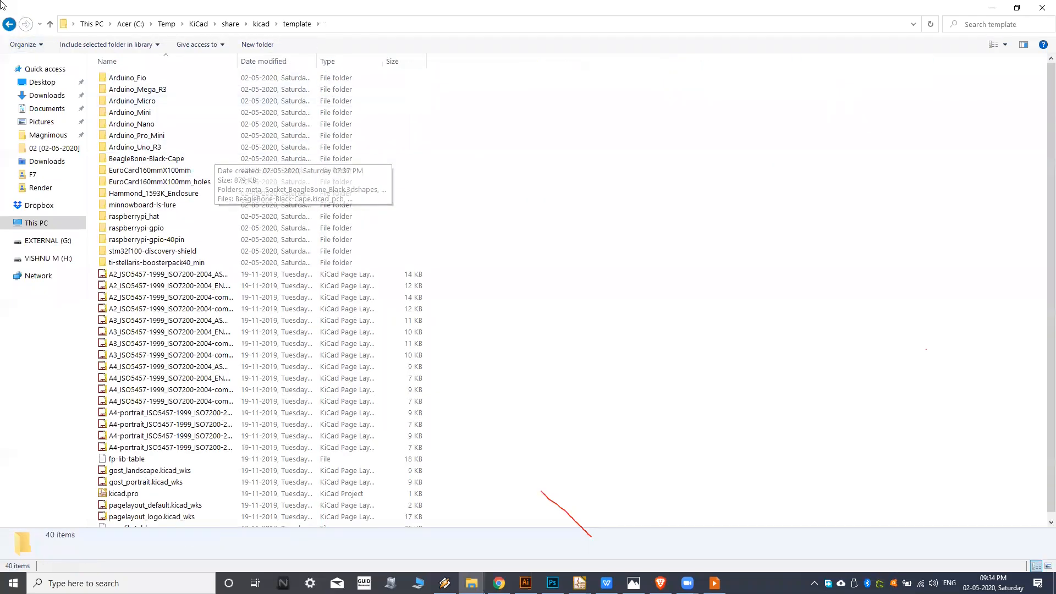
key("alt+Left")
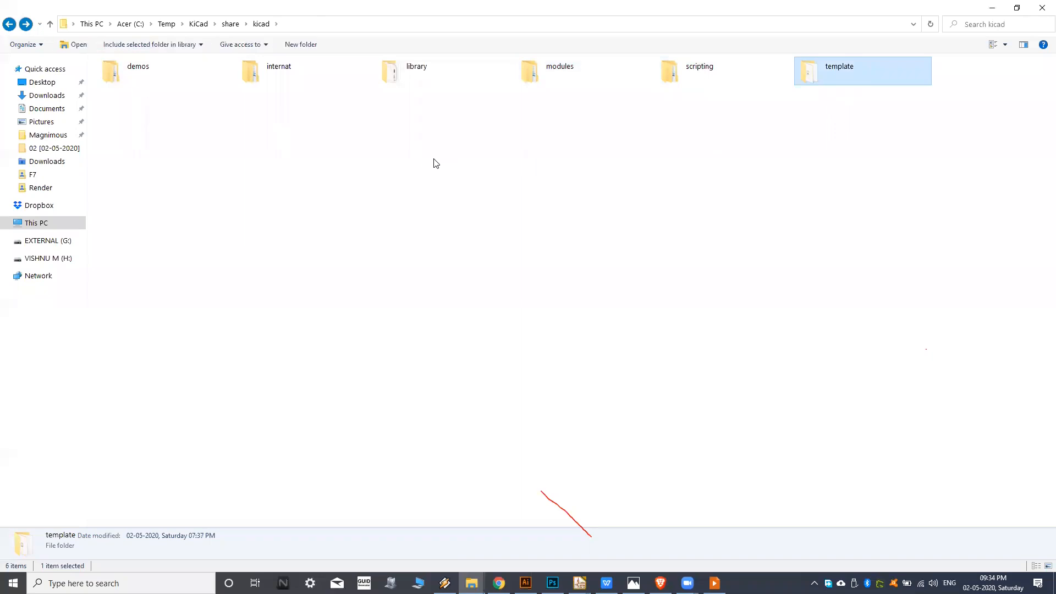
left_click_drag(374, 144, 600, 77)
left_click(602, 277)
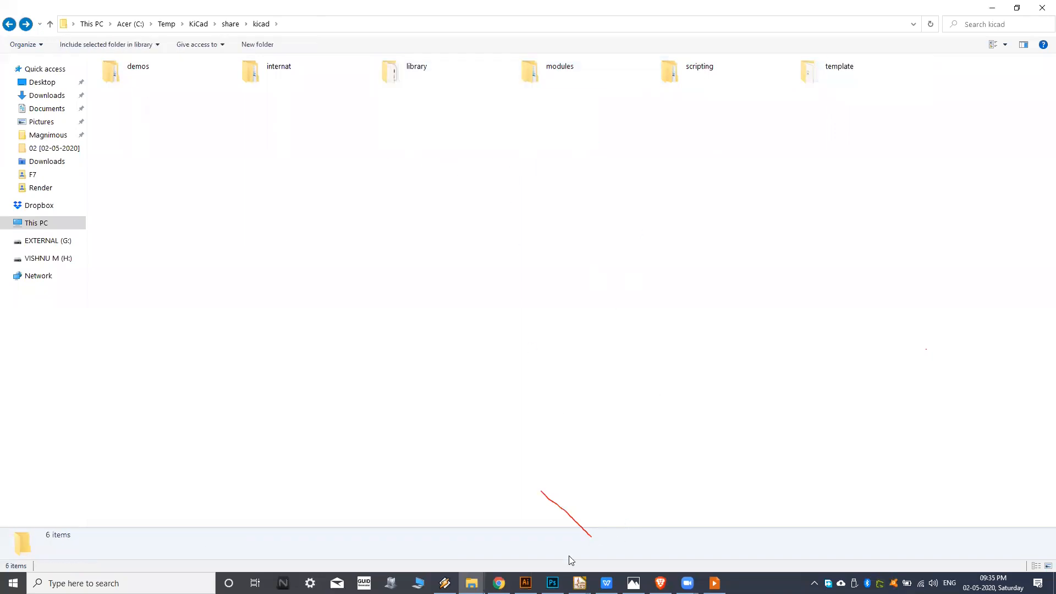
Return to the schematic editor, view the library list in the symbol chooser with recently used symbols collapsed, and cancel without placing a symbol.
mouse_move(579, 582)
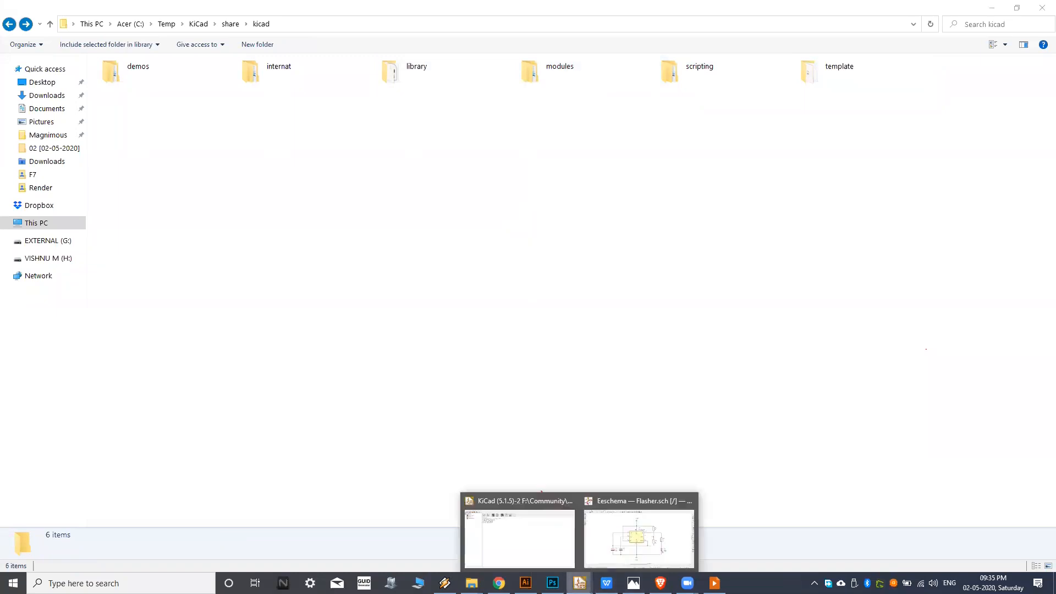
left_click(615, 537)
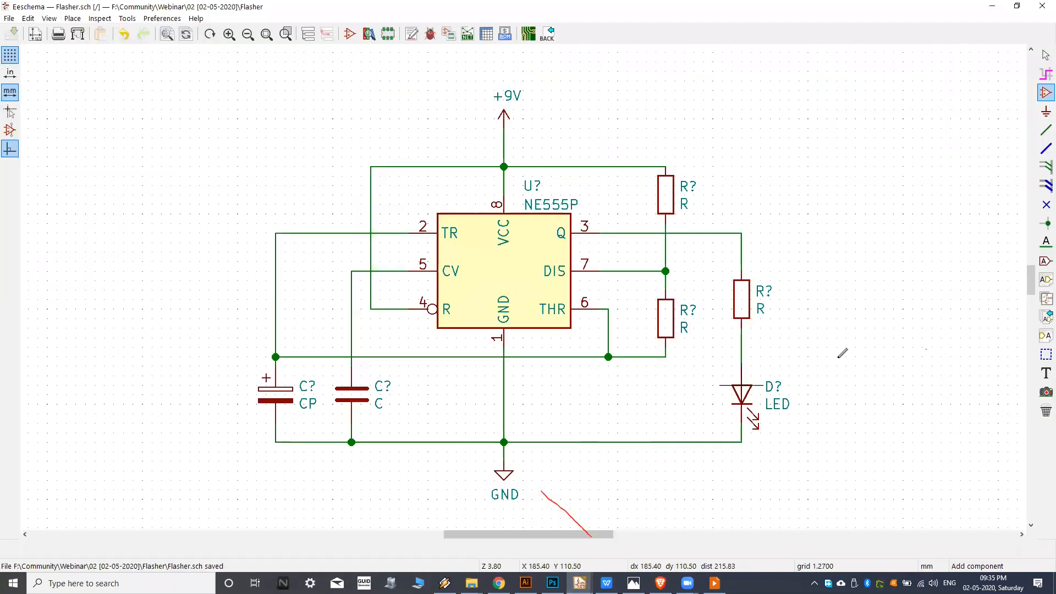
left_click(894, 166)
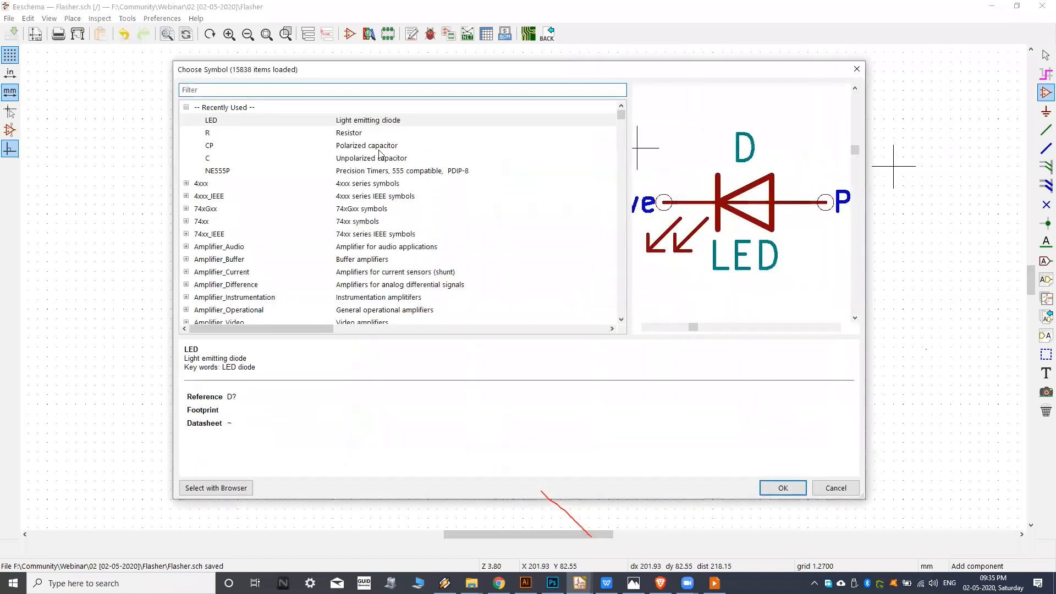
left_click(186, 108)
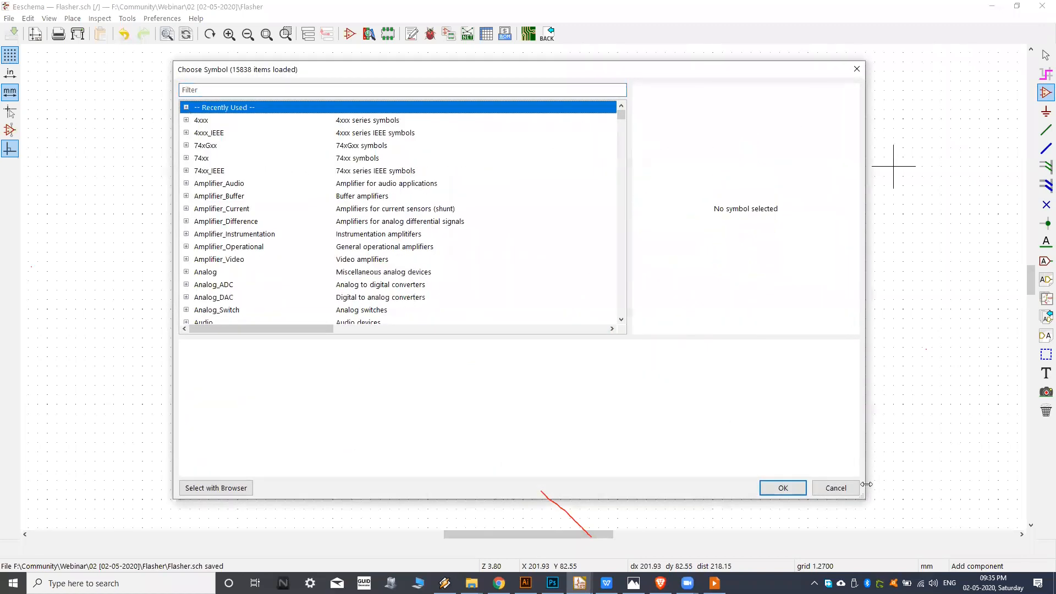
left_click(837, 488)
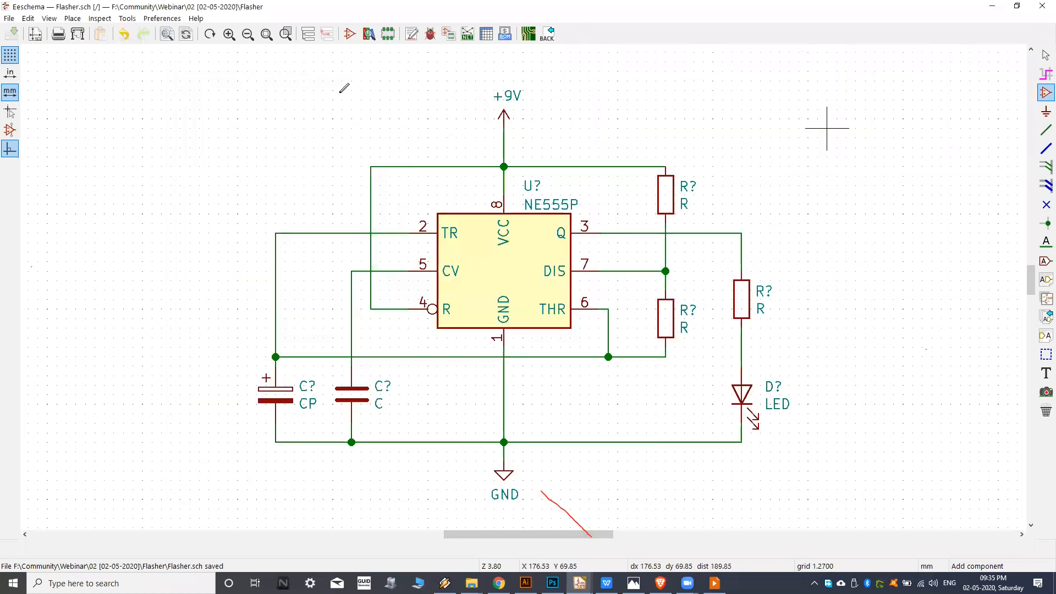
Open the Symbol Library Browser to view the available libraries, and close it.
middle_click_drag(341, 81, 340, 99)
mouse_move(479, 152)
middle_mouse_down()
mouse_move(447, 148)
mouse_move(467, 138)
middle_mouse_up()
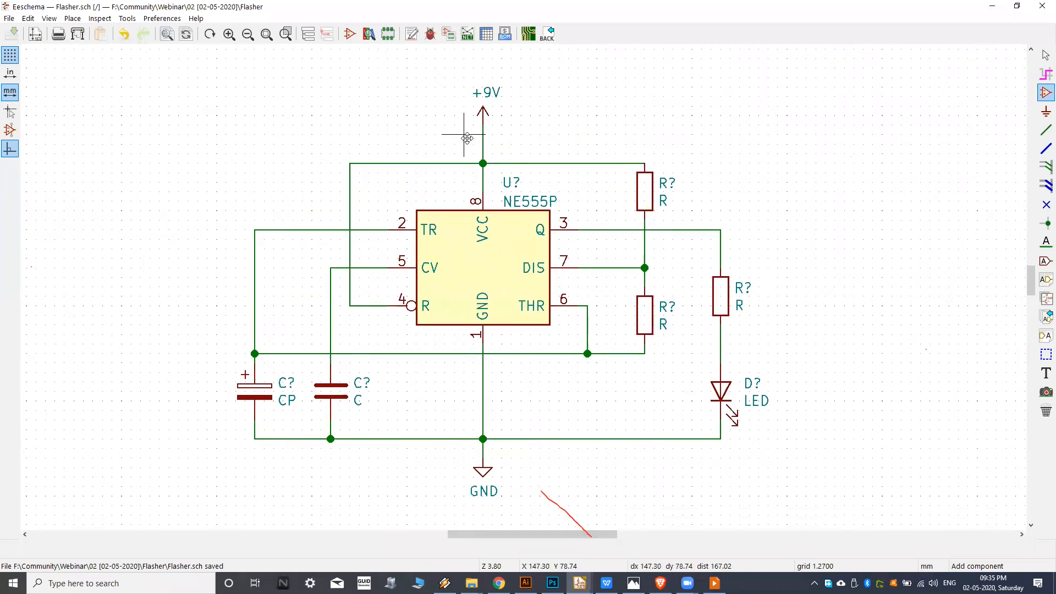
middle_click_drag(410, 104, 418, 101)
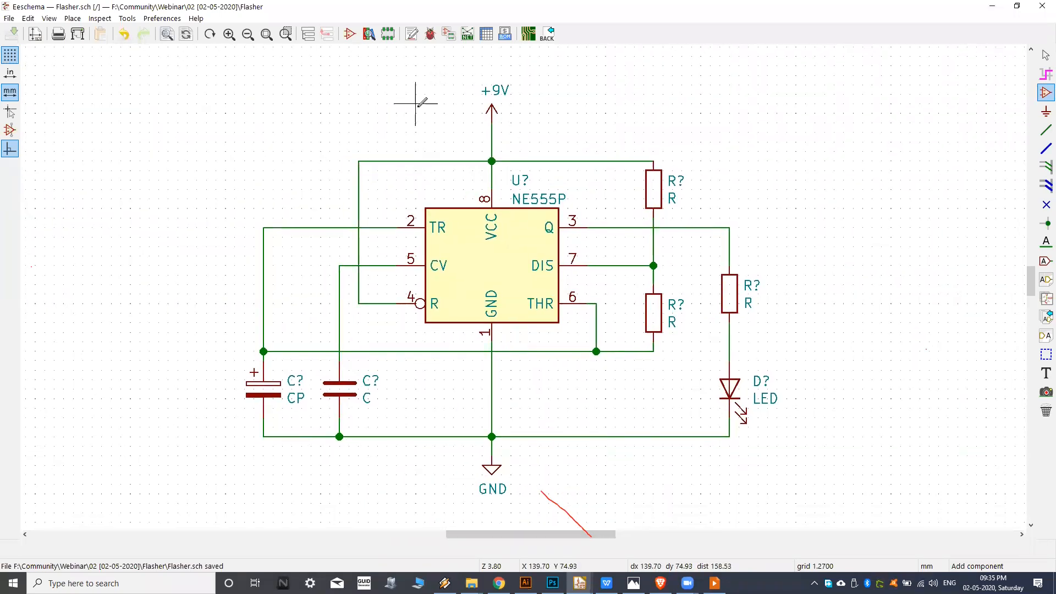
left_click(368, 36)
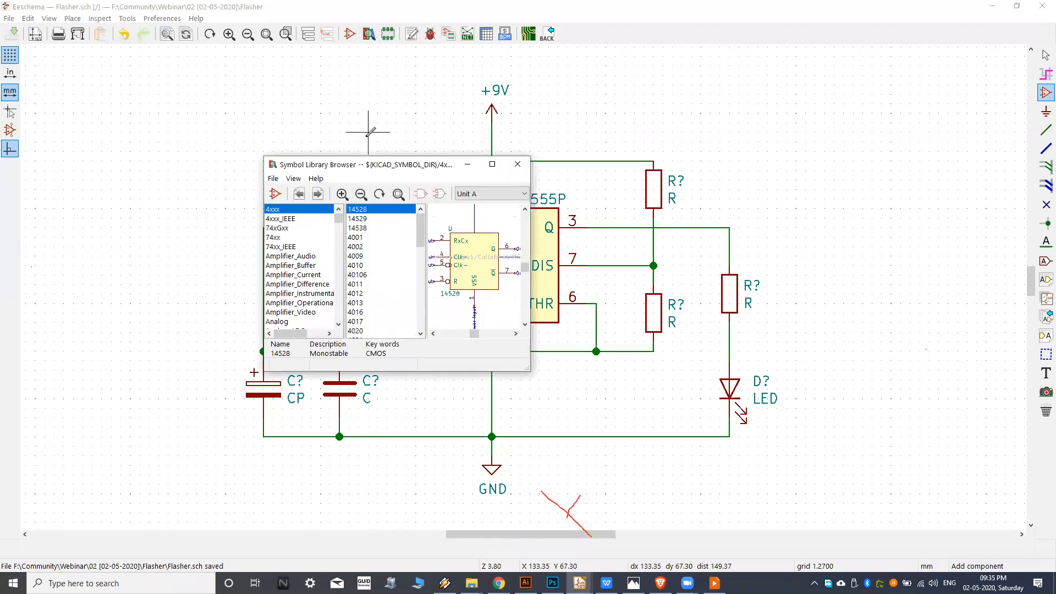
left_click(518, 164)
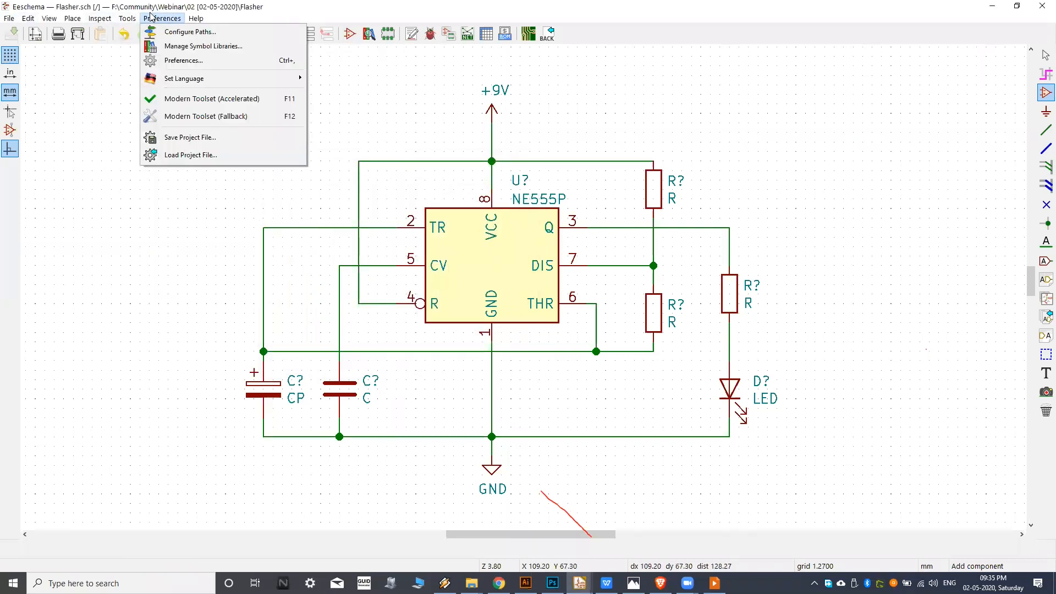
Open the symbol library management dialog, compare the global and project-specific library tables, and cancel it.
left_click(219, 51)
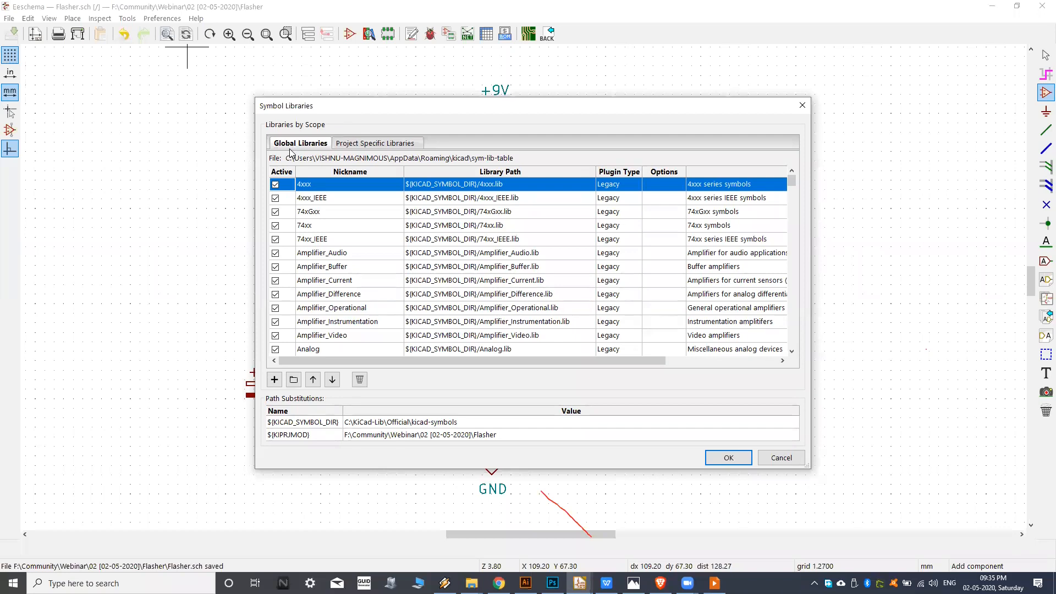
left_click(365, 144)
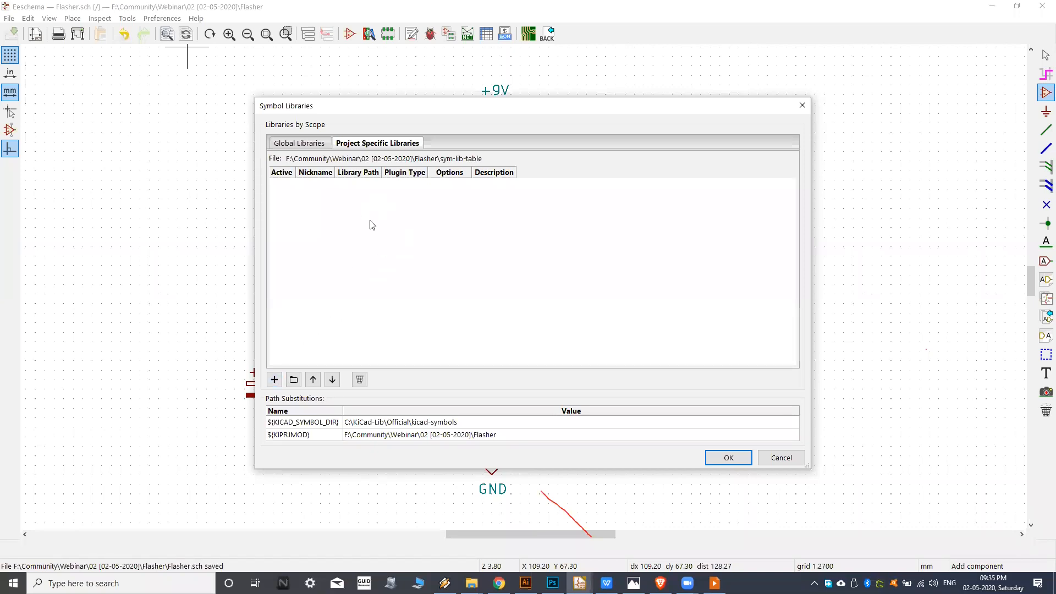
left_click(301, 144)
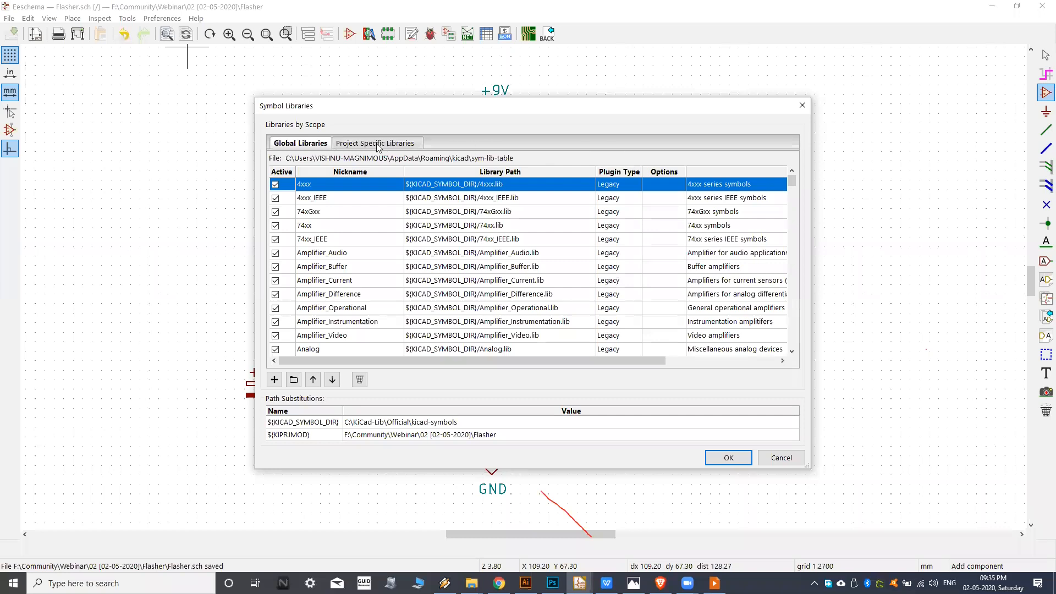
left_click(780, 458)
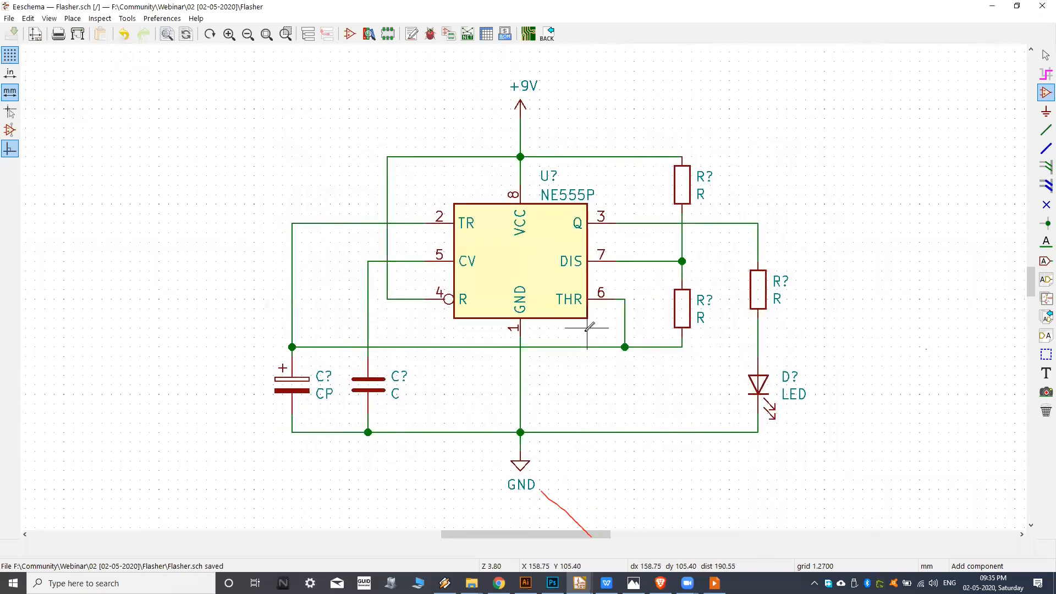
Check the reference image kicad-schematic-circuit.png and return to the schematic.
scroll(529, 241, "right", 1)
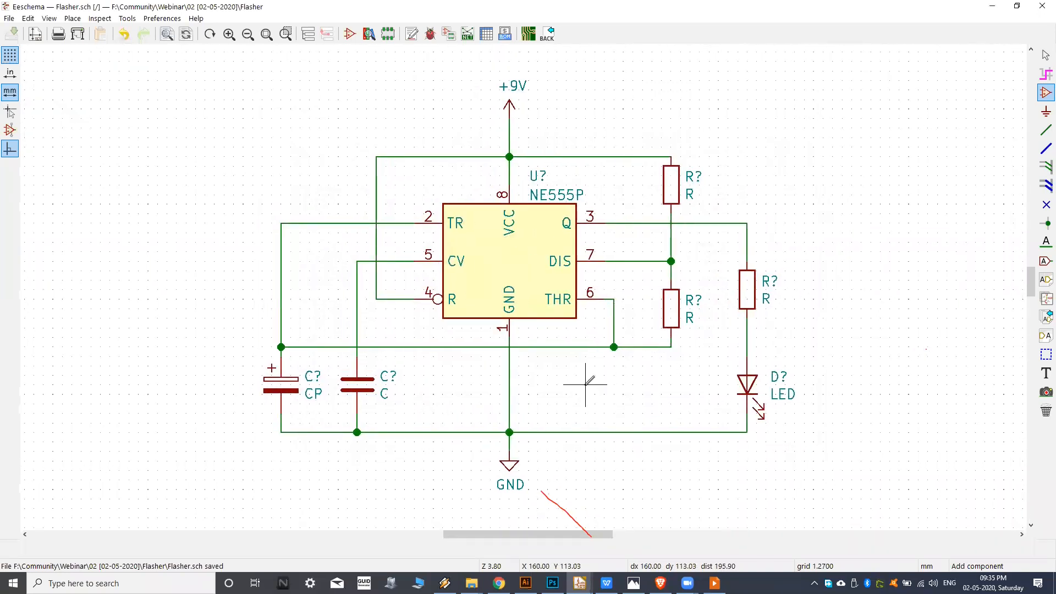
scroll(550, 430, "right", 1)
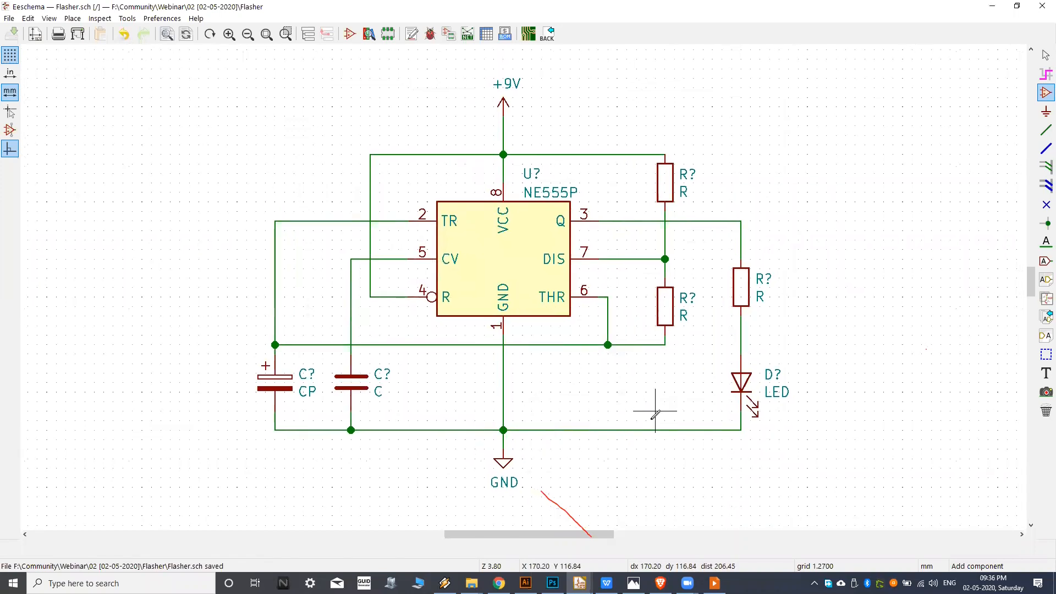
left_click(634, 583)
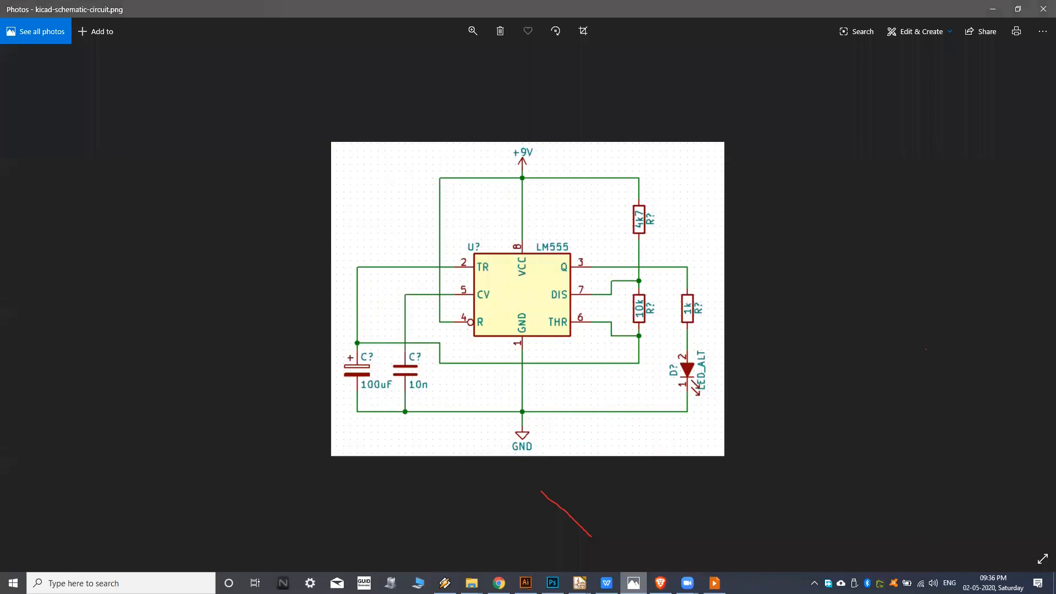
left_click(634, 583)
Examine the reference designators and values of the capacitors, resistors, LED and timer across the schematic.
middle_click_drag(560, 339, 591, 356)
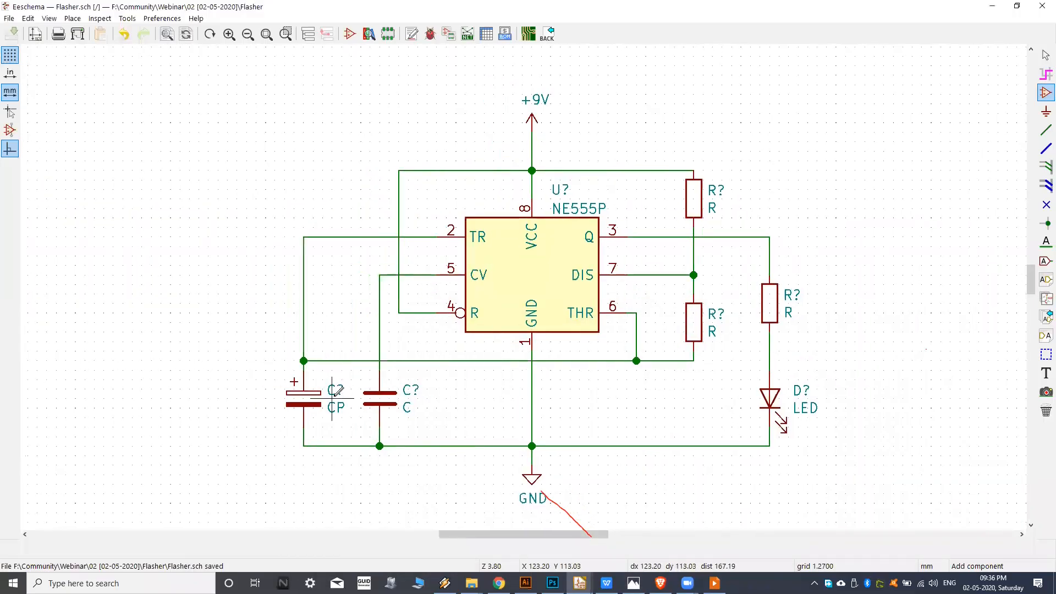
scroll(334, 392, "up", 5)
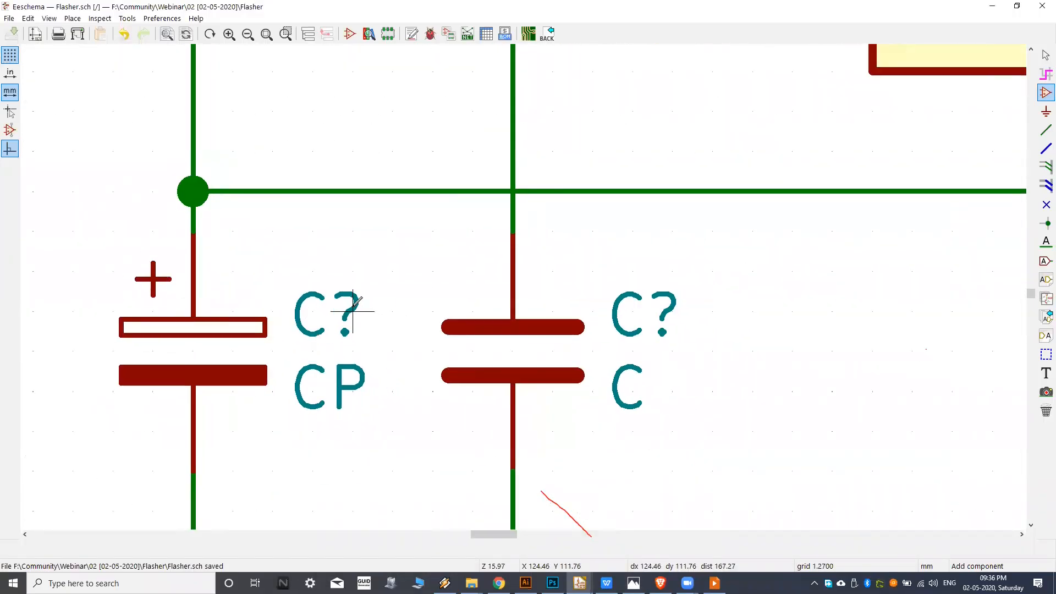
scroll(352, 306, "down", 3)
middle_click_drag(551, 296, 477, 331)
middle_click_drag(632, 251, 466, 313)
middle_click_drag(618, 275, 534, 330)
middle_click_drag(714, 412, 735, 371)
scroll(767, 340, "down", 1)
middle_click_drag(572, 276, 600, 311)
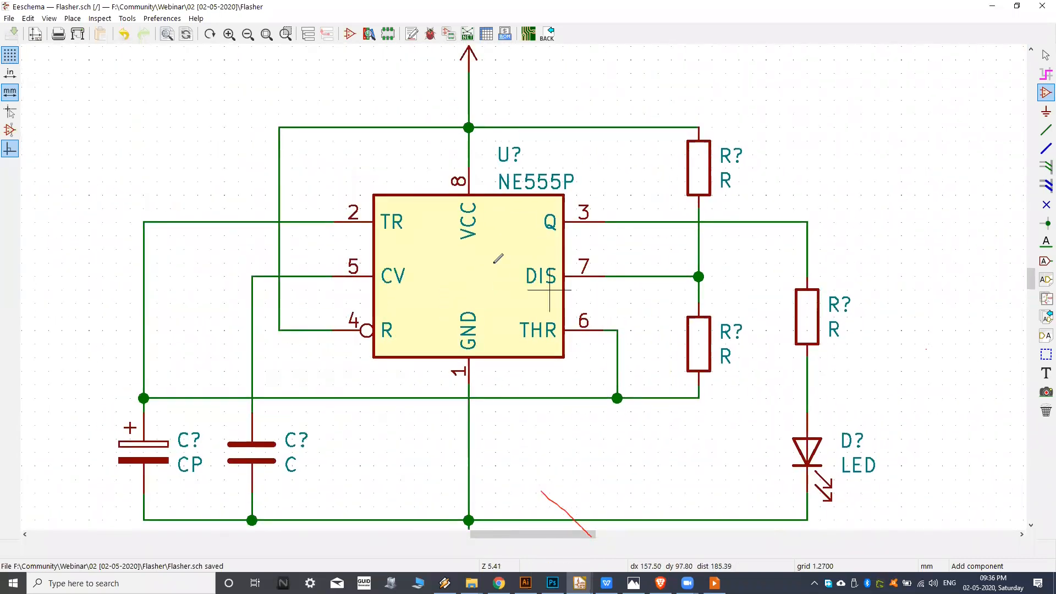
middle_click_drag(535, 259, 578, 260)
scroll(592, 223, "down", 1)
scroll(592, 222, "down", 1)
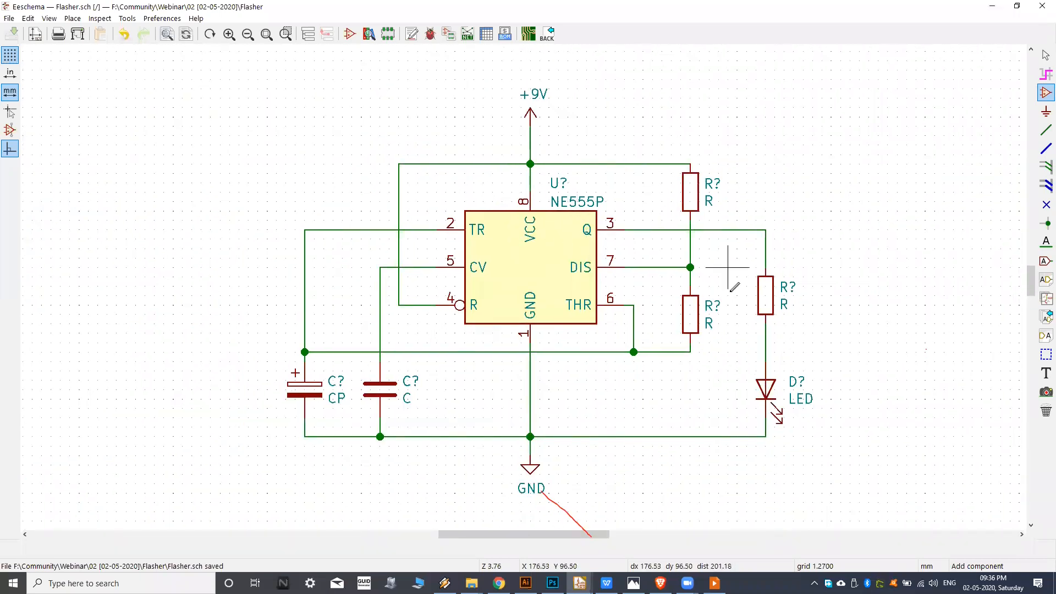
Annotate the symbols of the entire schematic, keeping existing annotations, sorting by X position and using the first free number after 0.
left_click(414, 37)
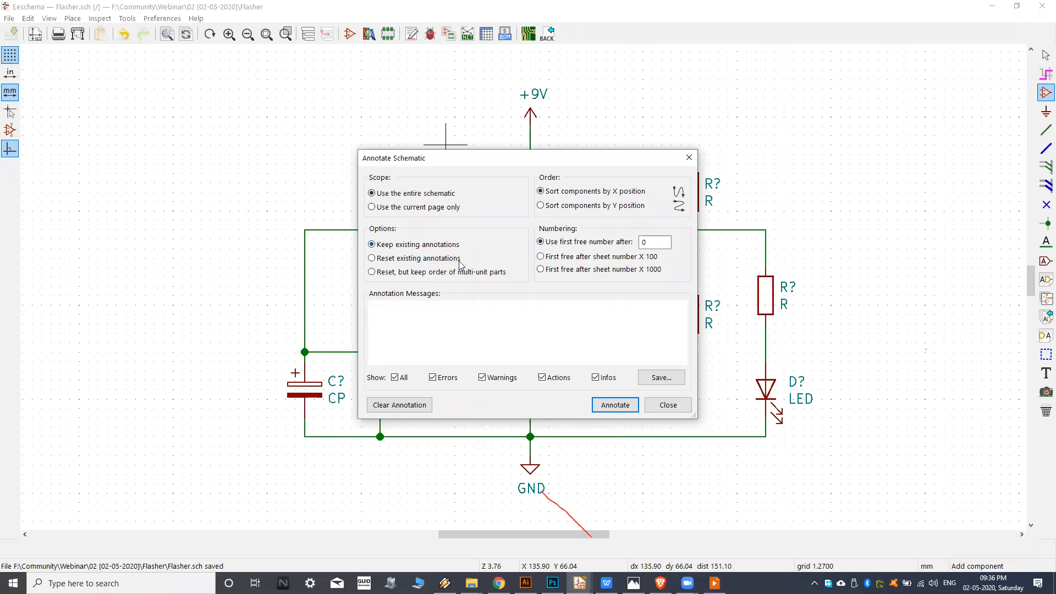
mouse_move(481, 160)
left_mouse_down()
mouse_move(583, 155)
mouse_move(476, 147)
left_mouse_up()
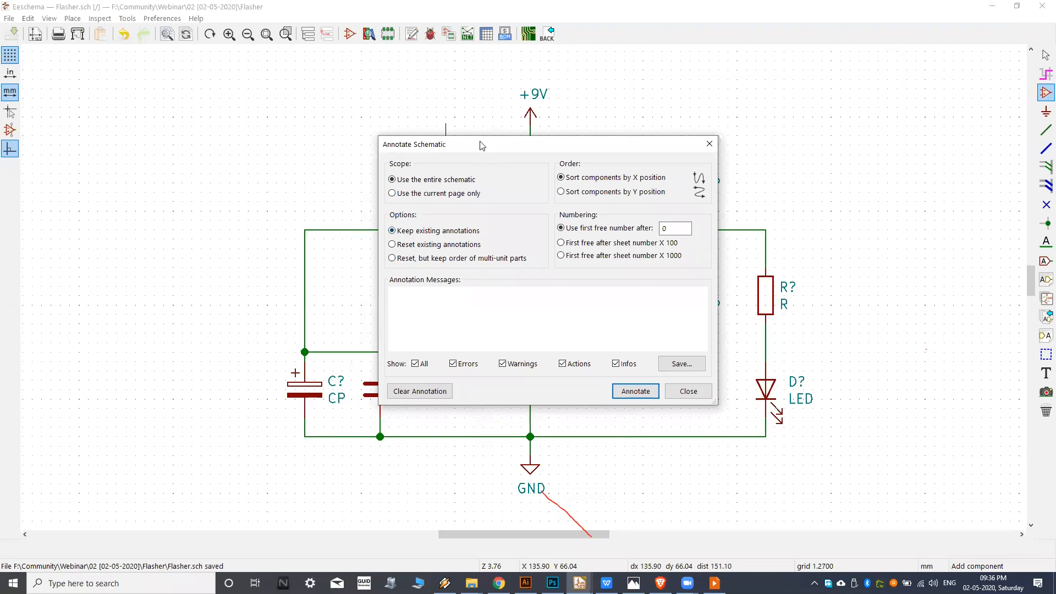
left_click_drag(483, 145, 681, 144)
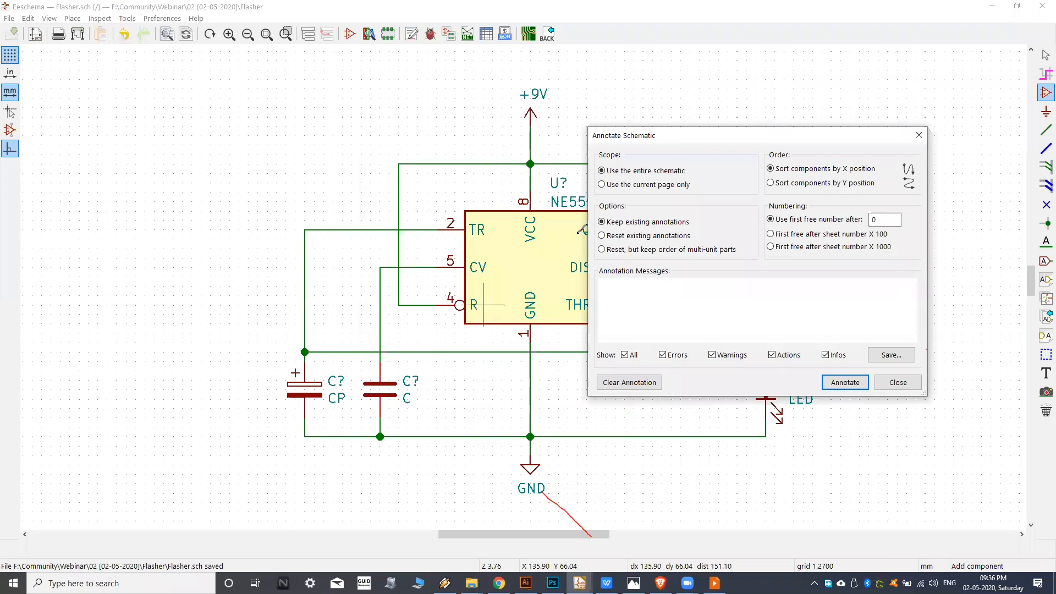
left_click_drag(677, 140, 445, 152)
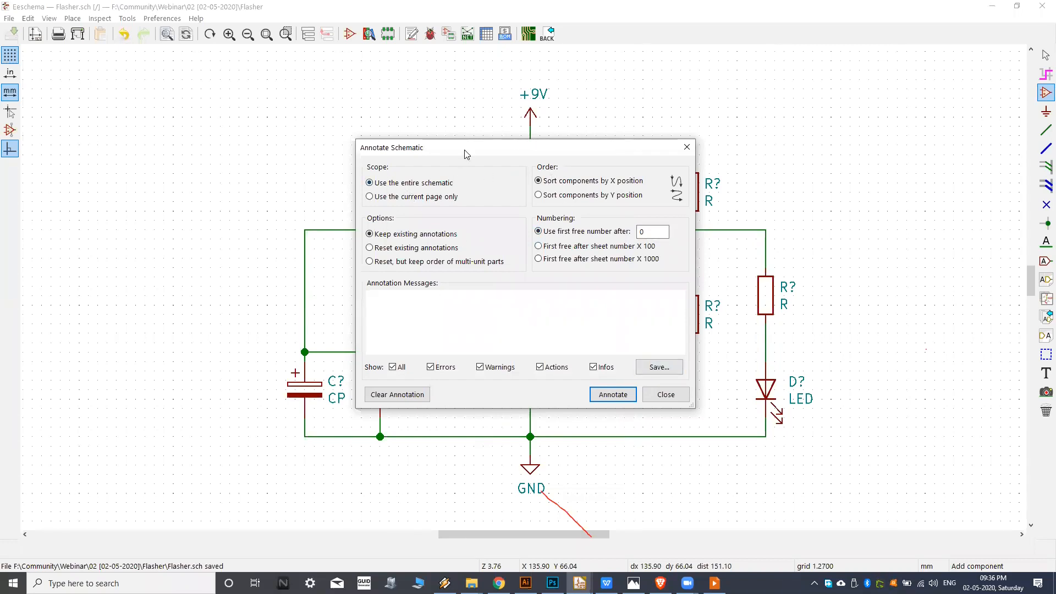
left_click_drag(466, 154, 483, 150)
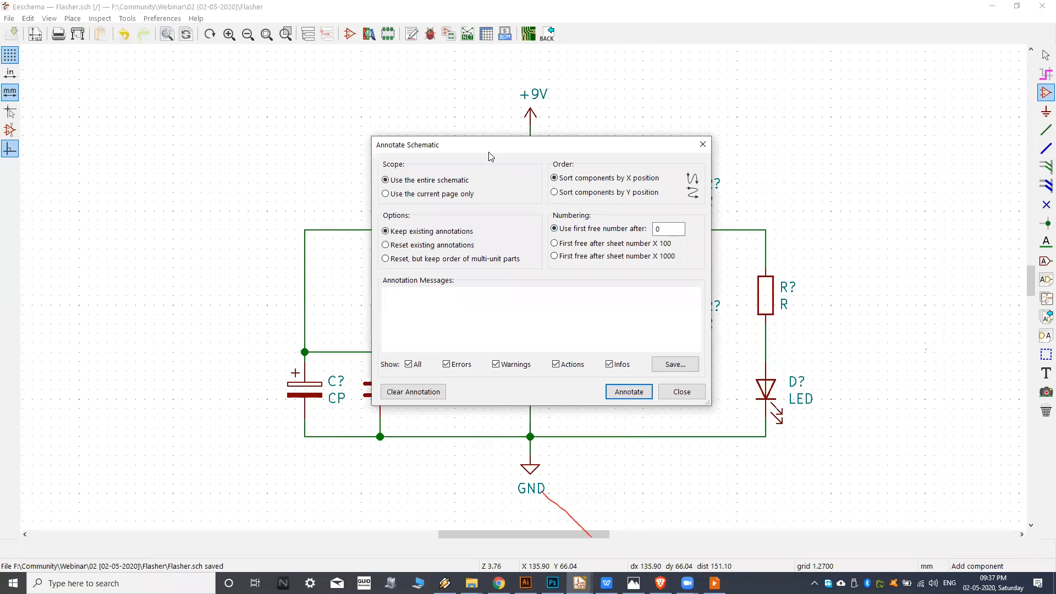
left_click(630, 393)
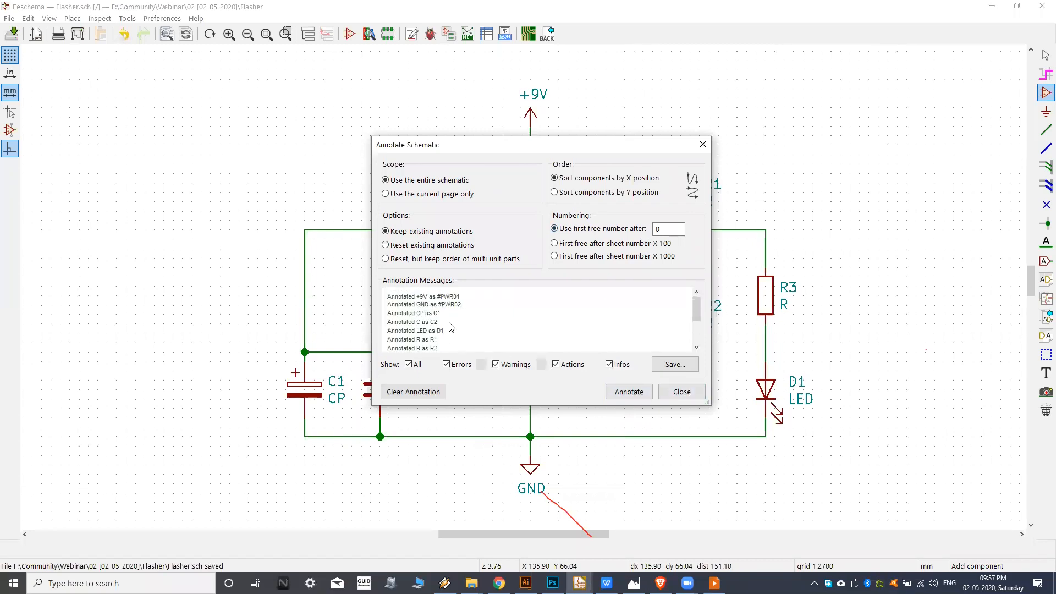
Review the annotation messages for the power symbols and components, and close the annotation dialog.
left_click_drag(400, 298, 436, 333)
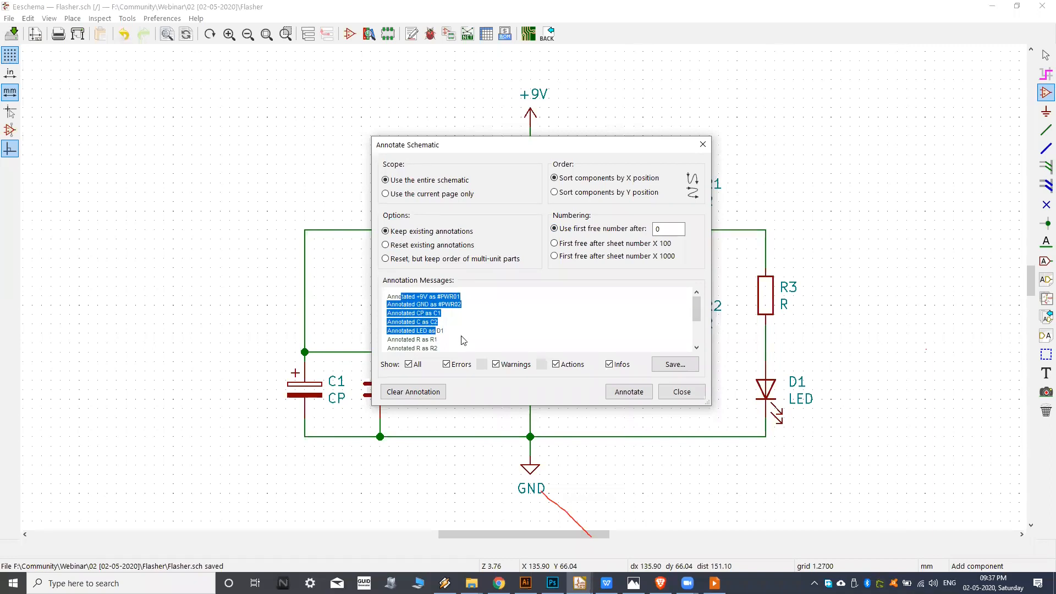
left_click(461, 337)
scroll(446, 337, "down", 1)
scroll(447, 337, "up", 2)
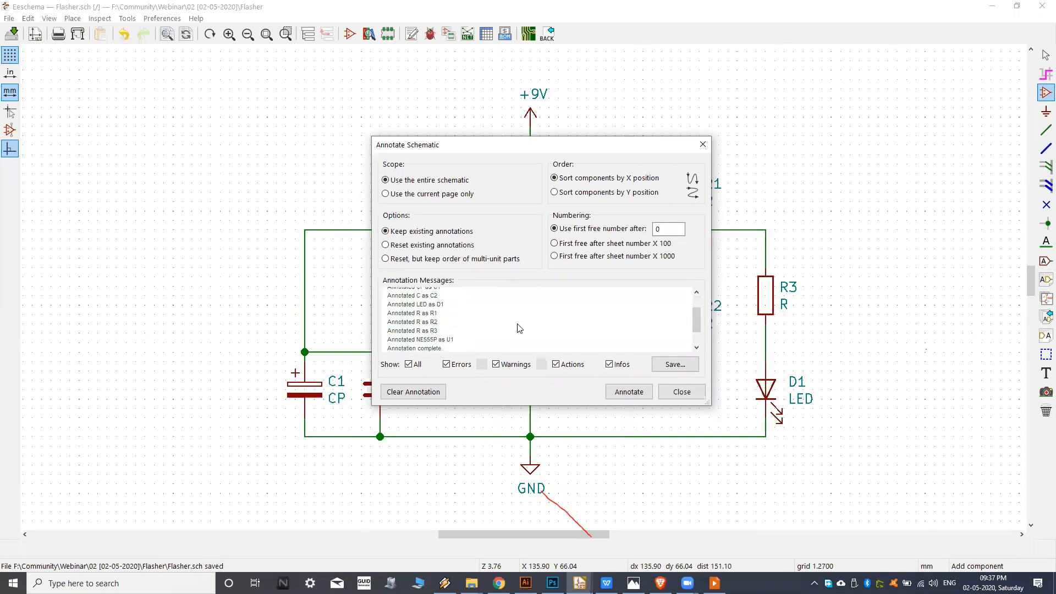
left_click(680, 392)
Examine the assigned reference designators of the capacitors, timer, resistors and LED across the schematic.
scroll(555, 364, "up", 3)
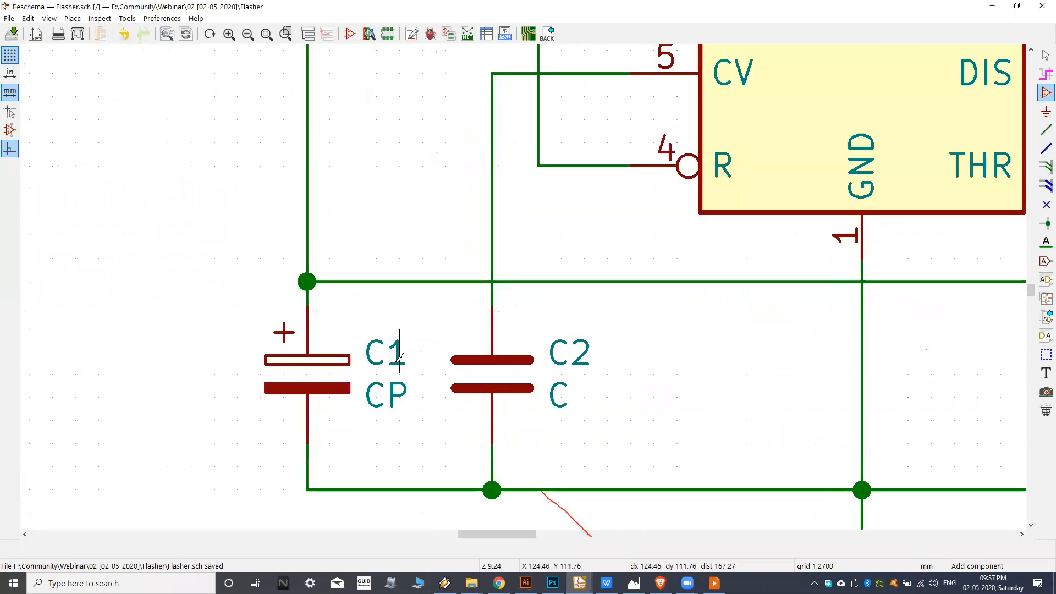
middle_click_drag(776, 303, 485, 396)
middle_click_drag(700, 255, 539, 345)
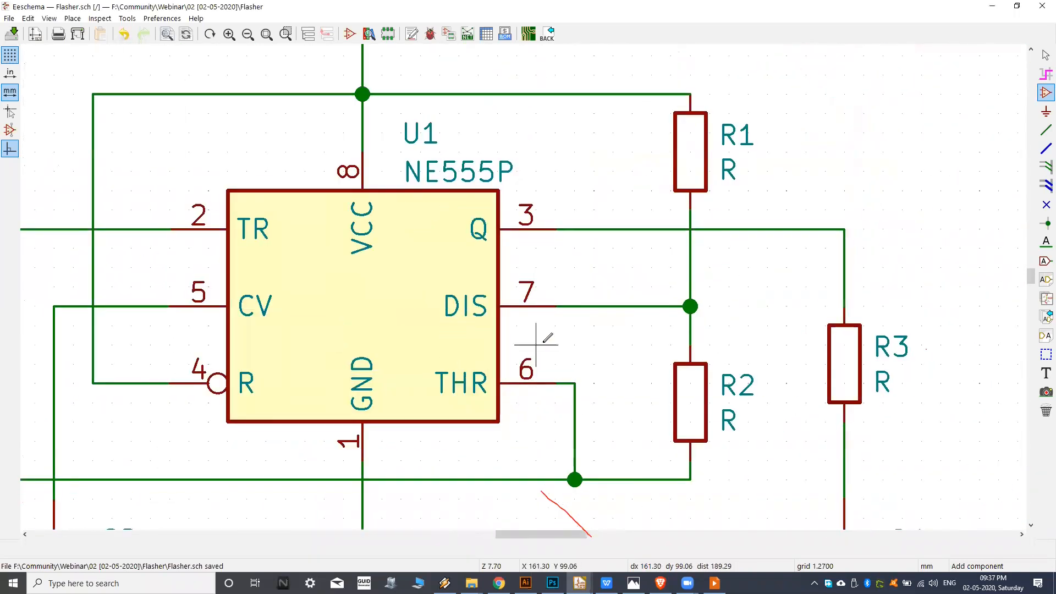
scroll(538, 344, "down", 1)
middle_click_drag(603, 279, 579, 288)
middle_click_drag(687, 387, 706, 299)
scroll(755, 311, "down", 1)
middle_click_drag(520, 297, 557, 299)
scroll(563, 293, "down", 1)
scroll(576, 293, "down", 1)
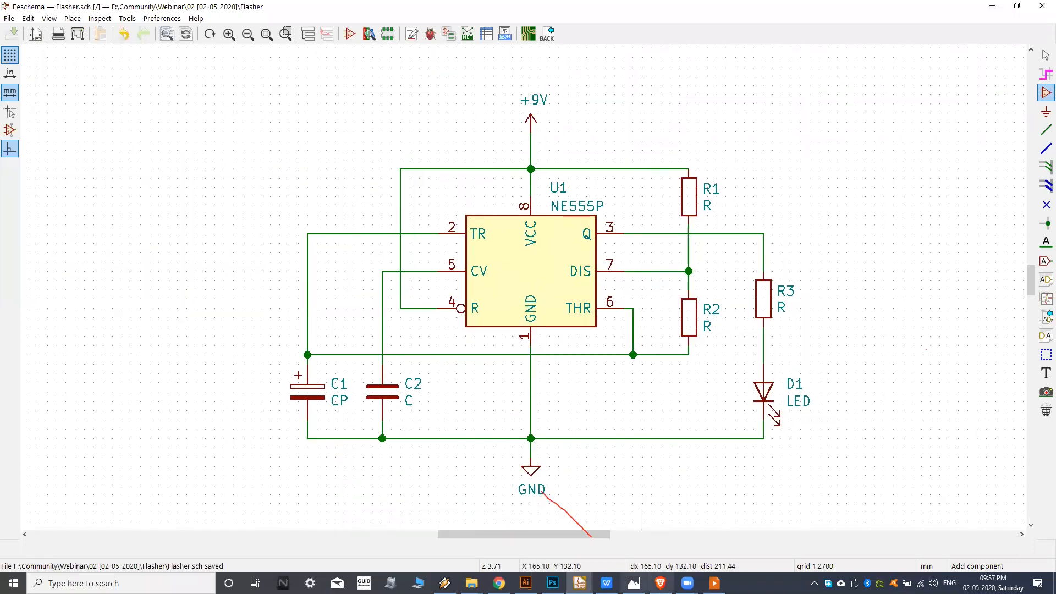
Switch to the browser, check the stages around component annotation in the KiCad workflow flowchart, and return to the schematic.
left_click(633, 583)
left_click(579, 584)
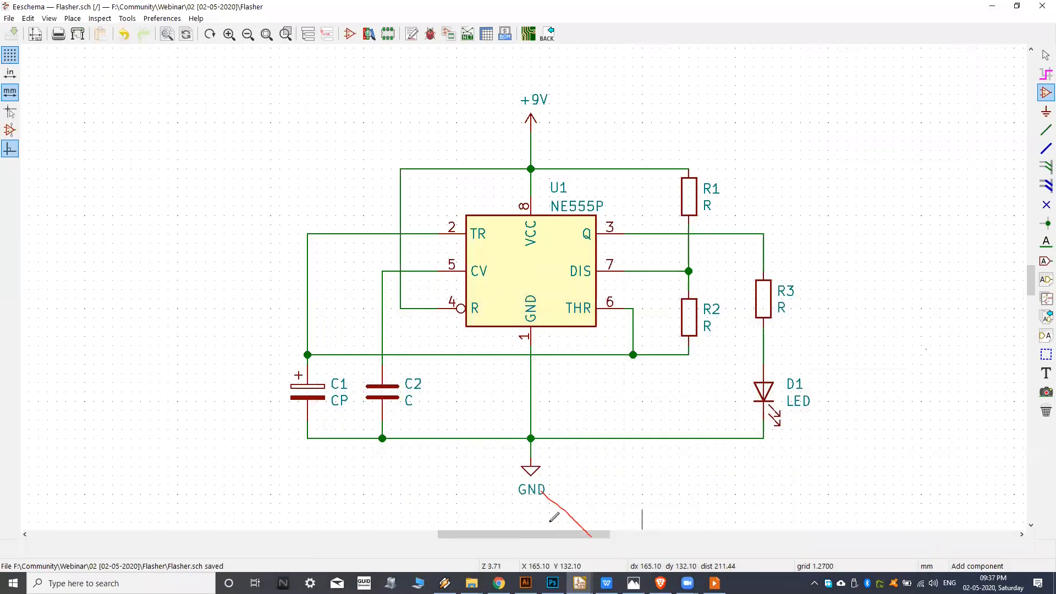
middle_click_drag(530, 289, 518, 304)
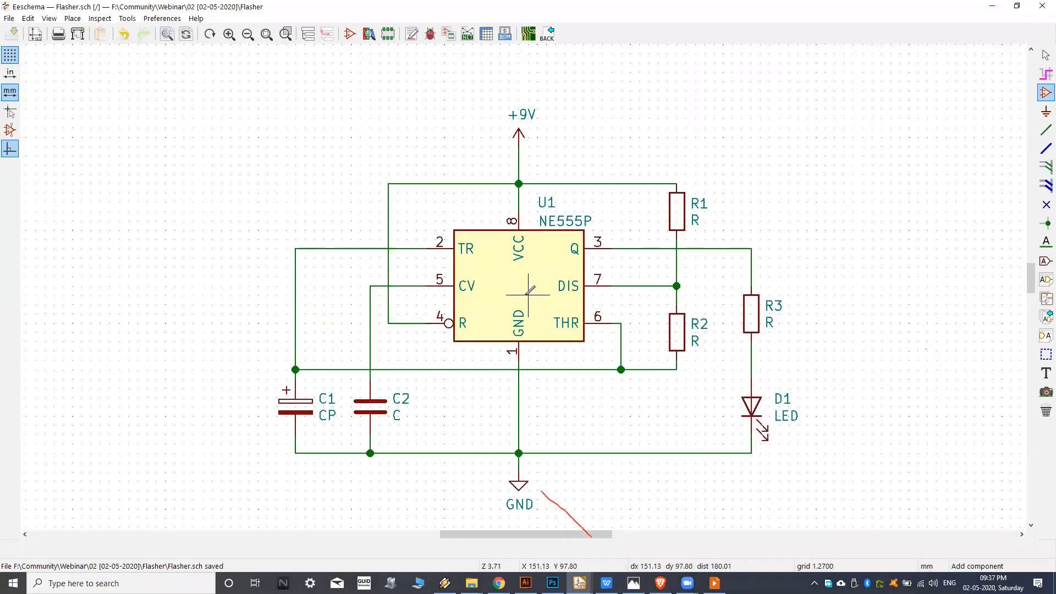
middle_click_drag(529, 255, 534, 230)
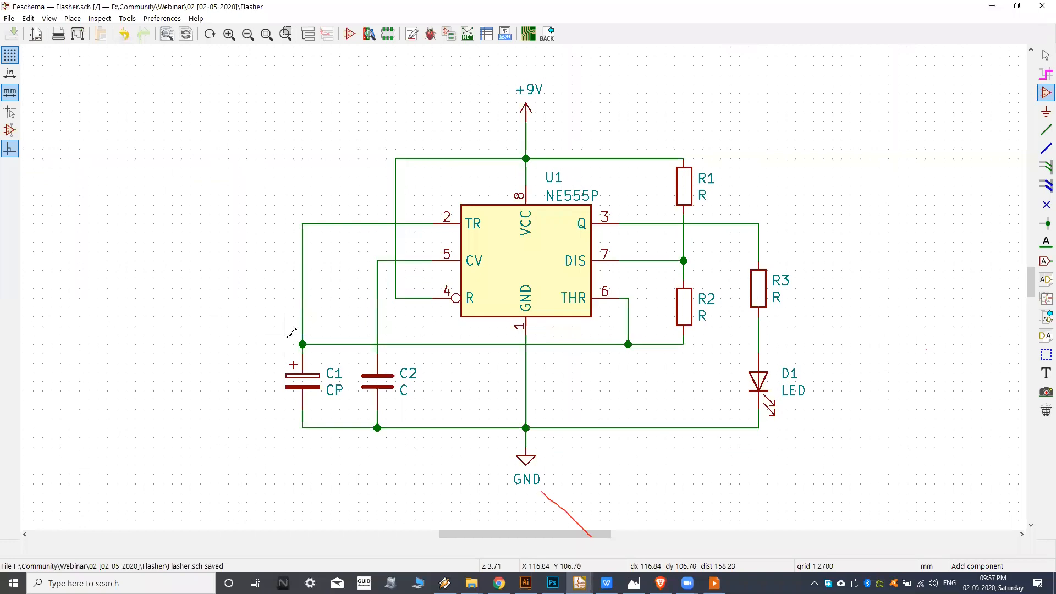
left_click(662, 583)
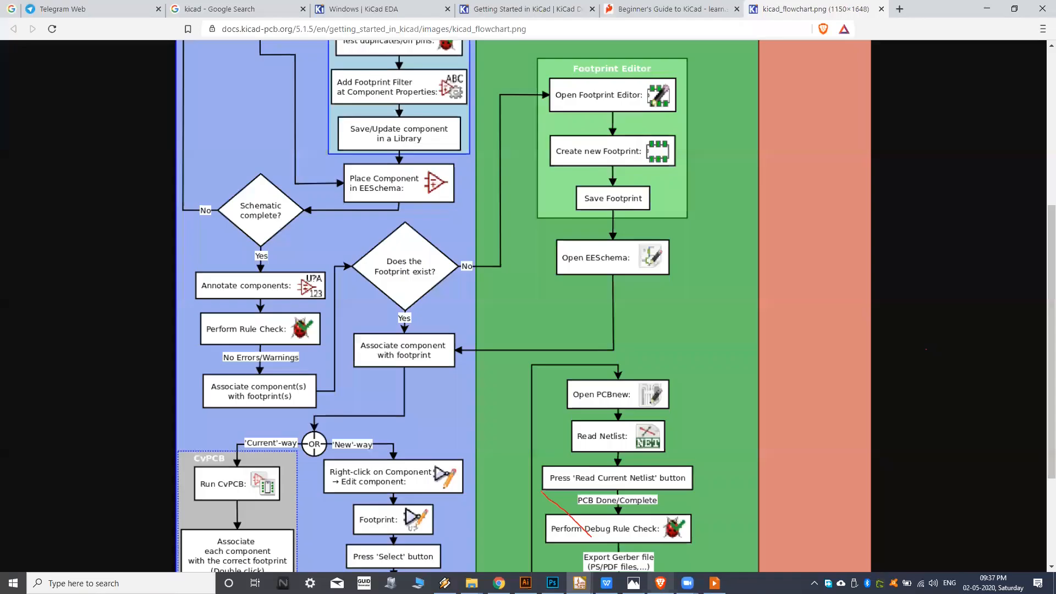
scroll(293, 292, "up", 5)
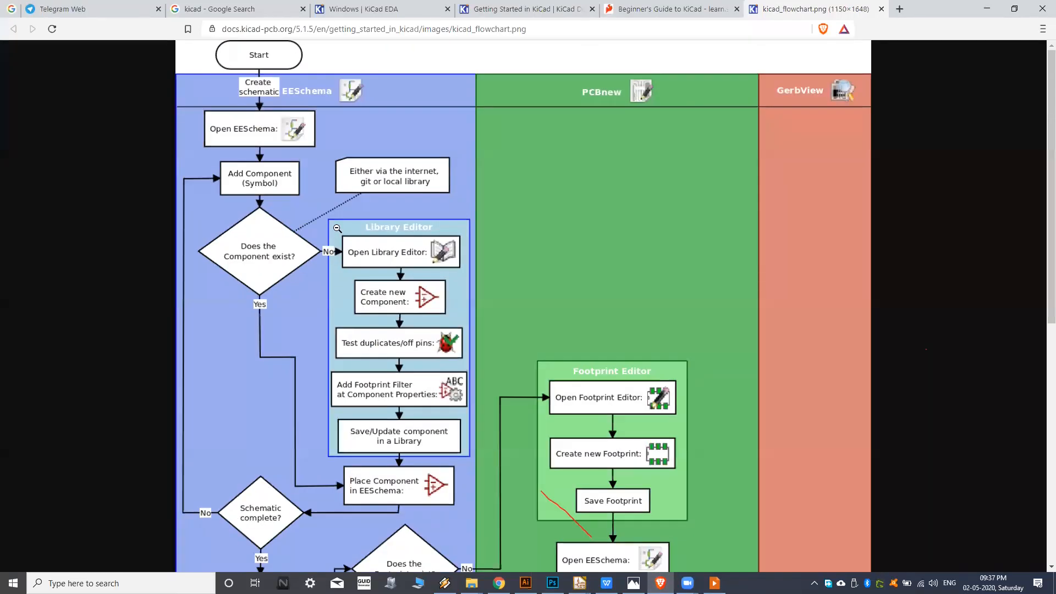
scroll(337, 227, "down", 5)
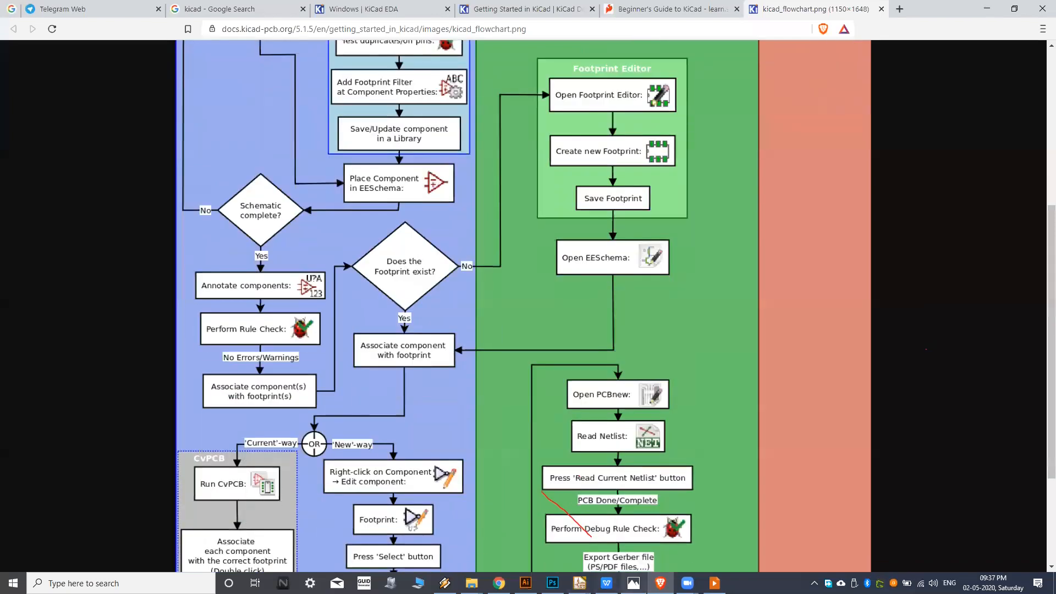
left_click(579, 583)
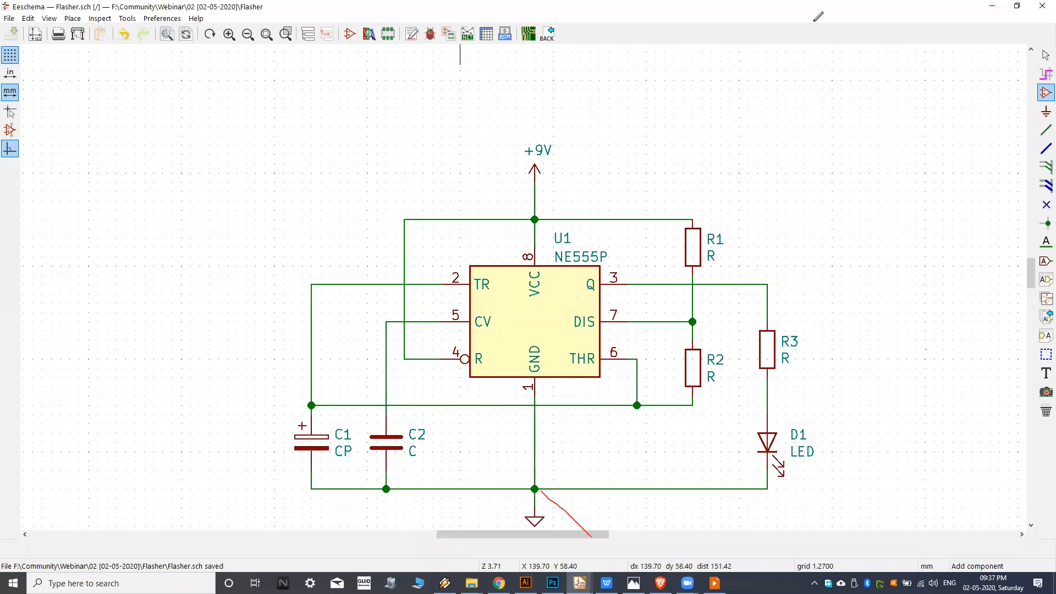
Generate a netlist in the default Pcbnew format and save it as Flasher.net in the Flasher project folder.
left_click(468, 35)
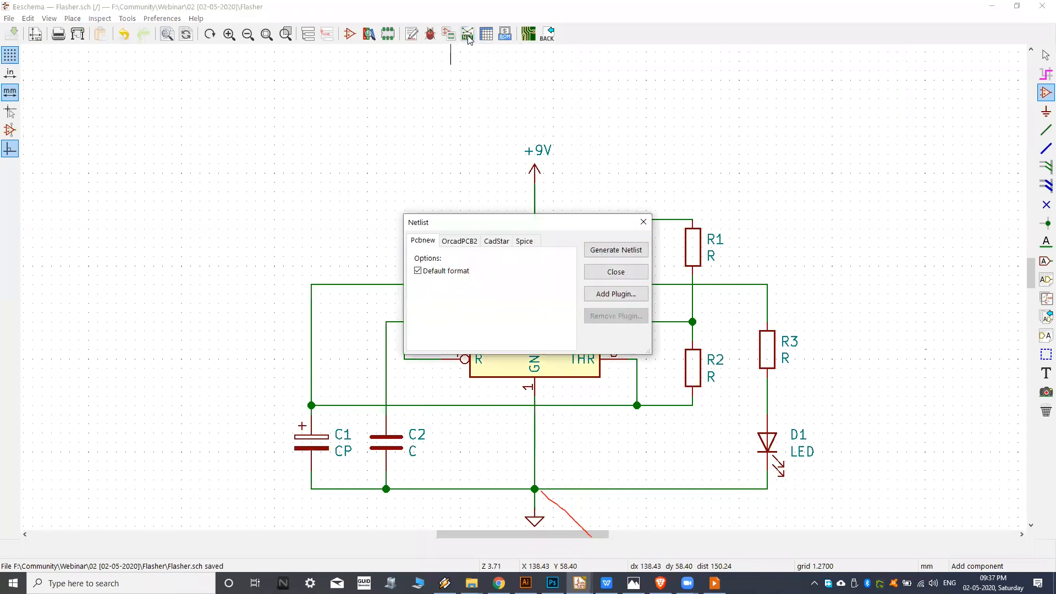
left_click(474, 242)
left_click(430, 238)
left_click(609, 257)
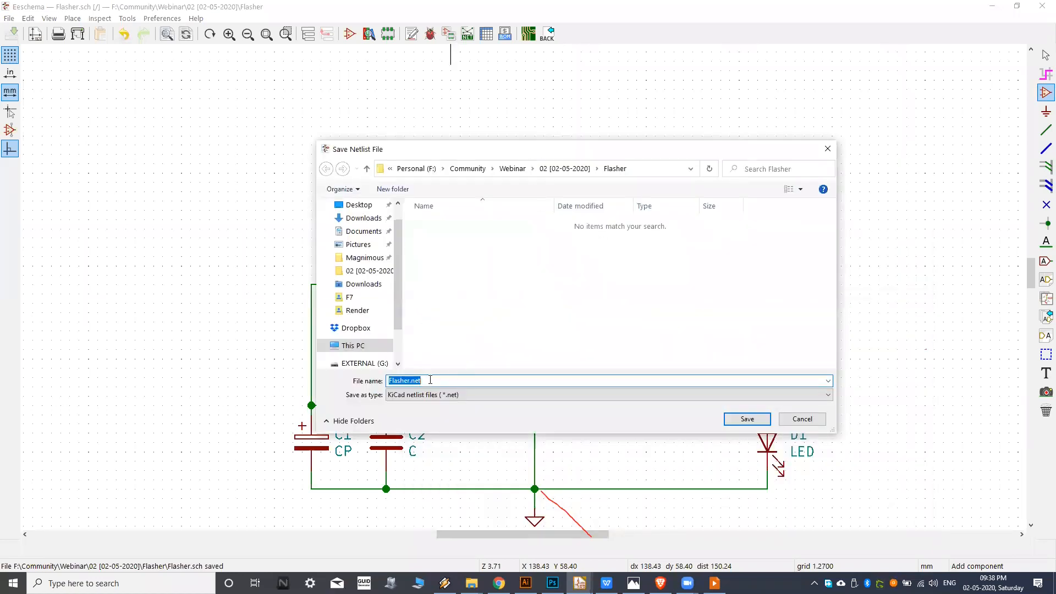
left_click(430, 383)
left_click_drag(391, 379, 415, 379)
left_click(427, 380)
left_click(739, 422)
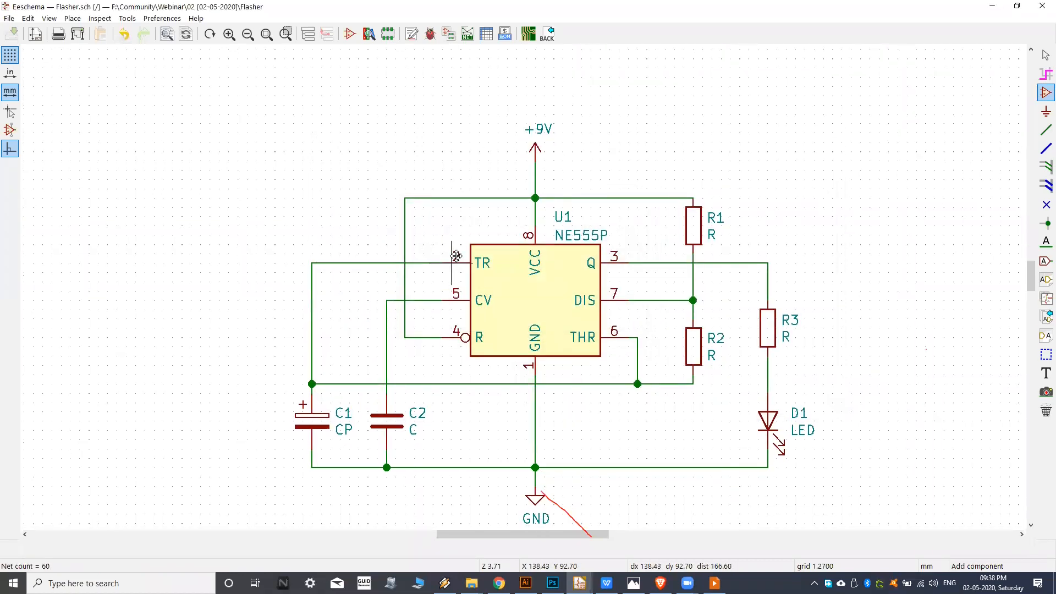
Check the Flasher.net file in the Flasher project folder in File Explorer and return to the schematic.
mouse_move(471, 583)
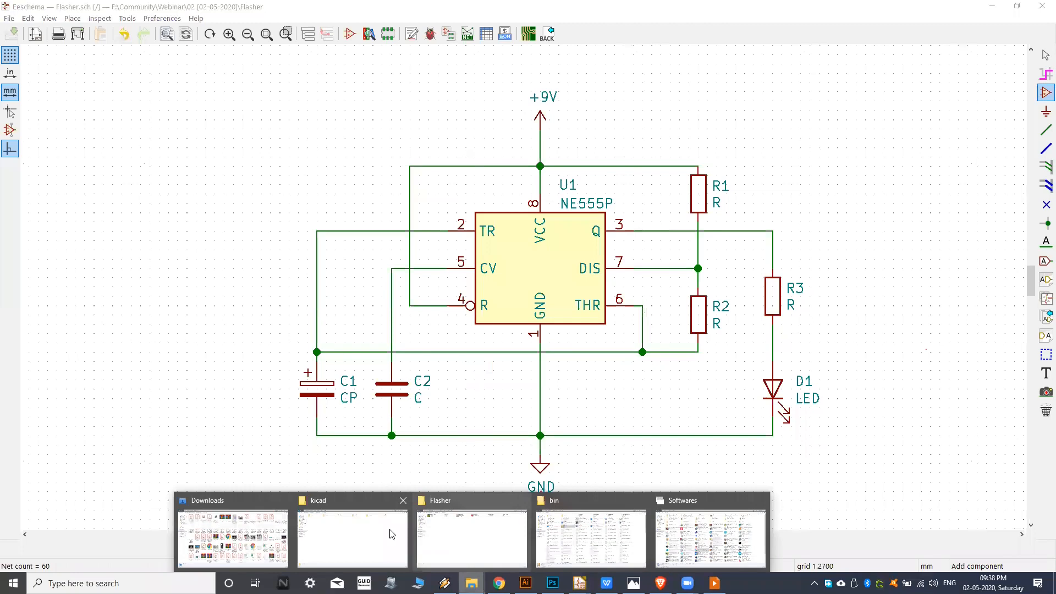
left_click(450, 533)
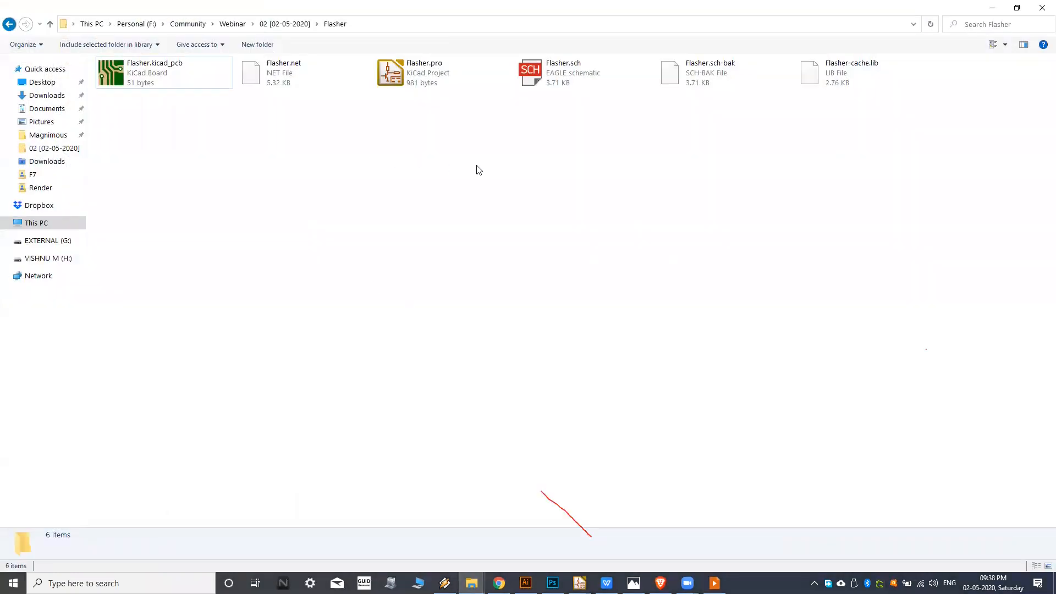
left_click(298, 70)
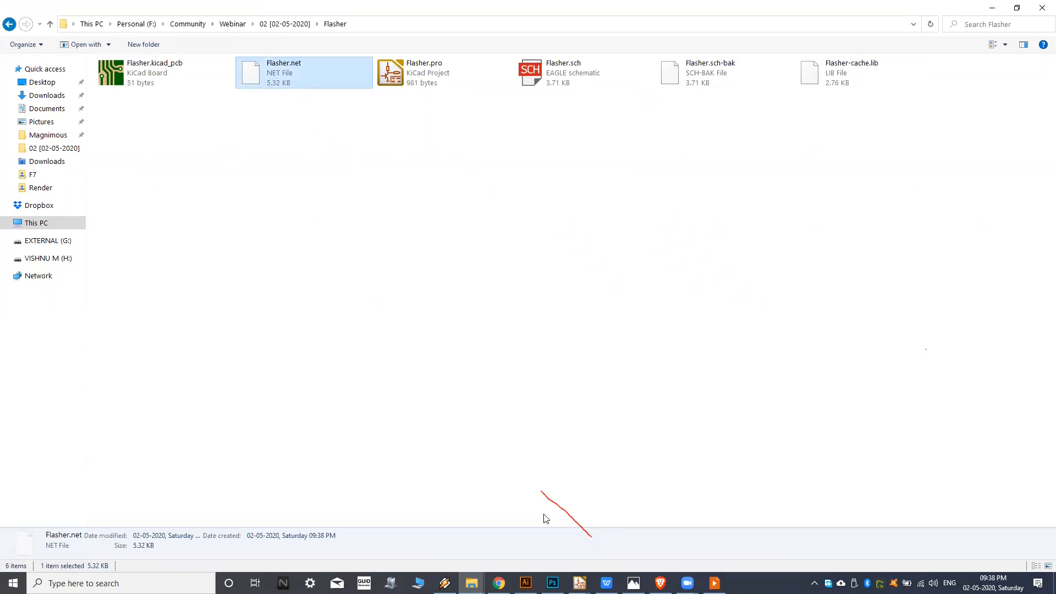
mouse_move(580, 583)
left_click(638, 534)
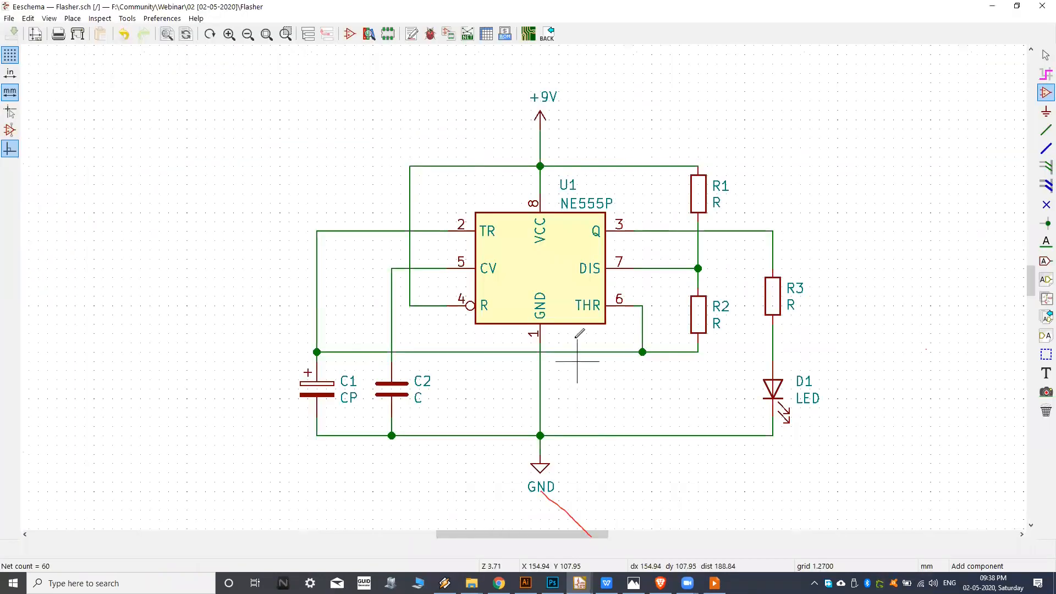
middle_click_drag(580, 334, 554, 330)
middle_click_drag(469, 229, 453, 226)
middle_click_drag(604, 231, 557, 223)
middle_click_drag(460, 179, 497, 190)
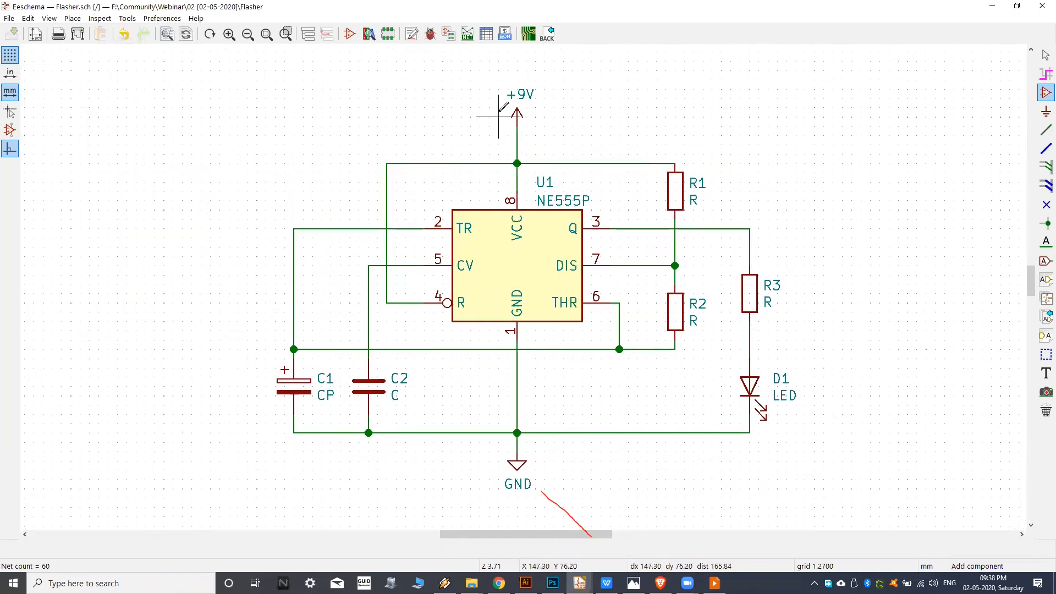
middle_click_drag(518, 108, 514, 107)
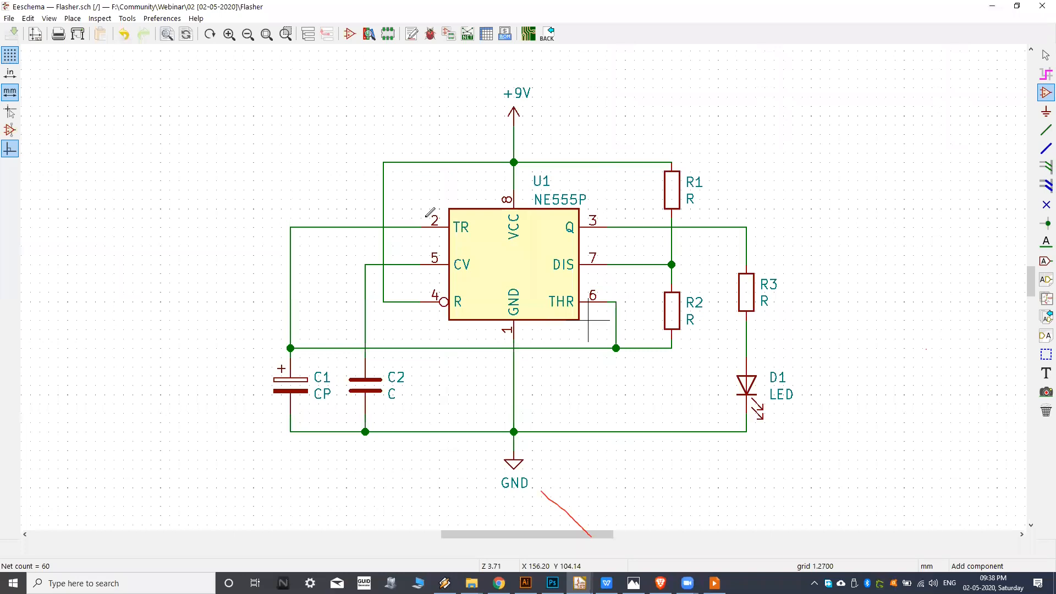
middle_click_drag(430, 212, 431, 217)
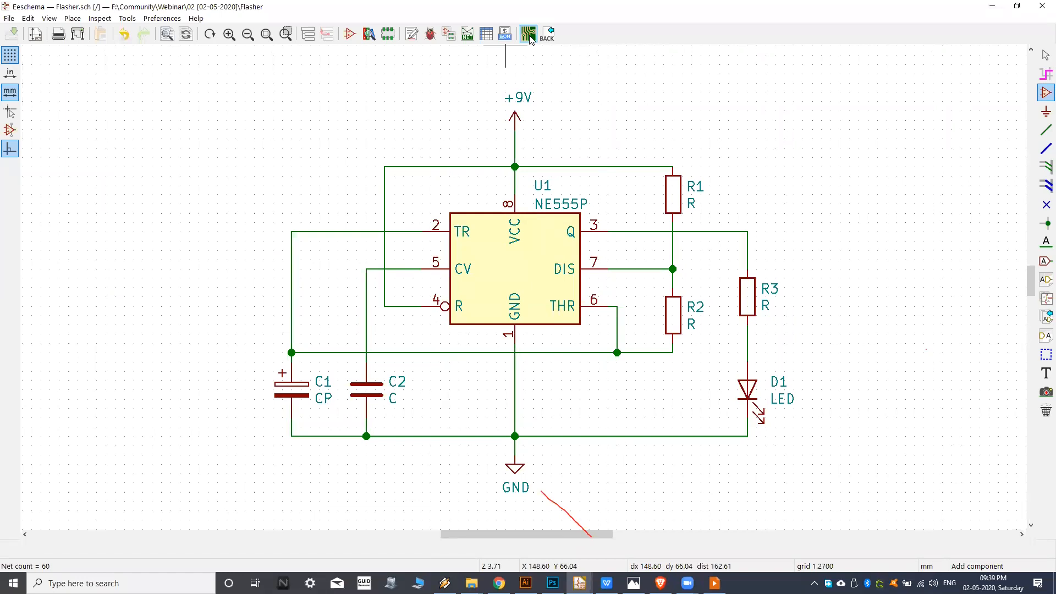
Open the Flasher board in the Pcbnew layout editor from the schematic and look over its drawing sheet.
left_click(581, 584)
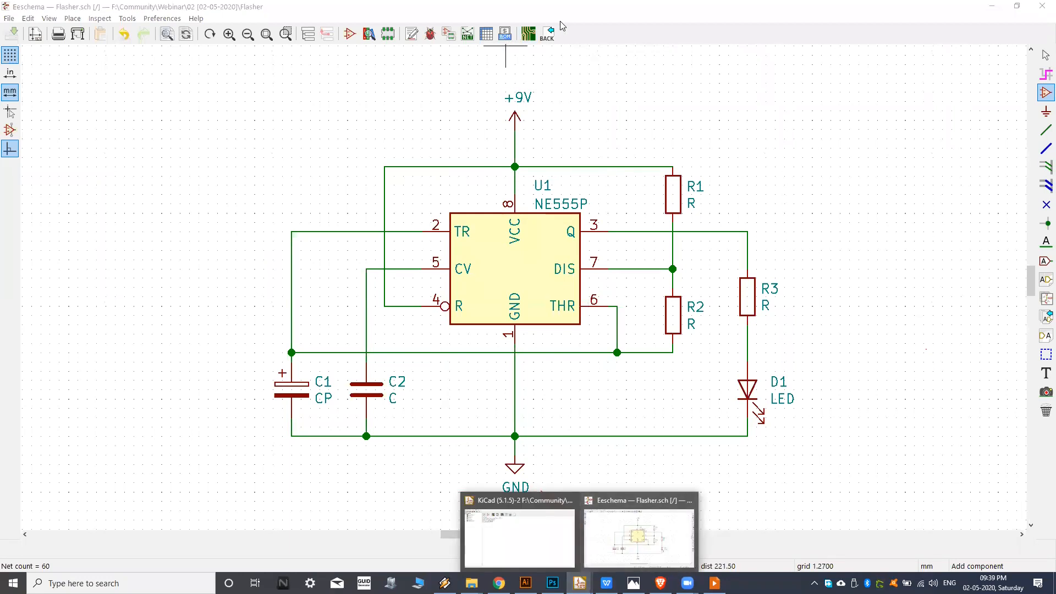
left_click(532, 34)
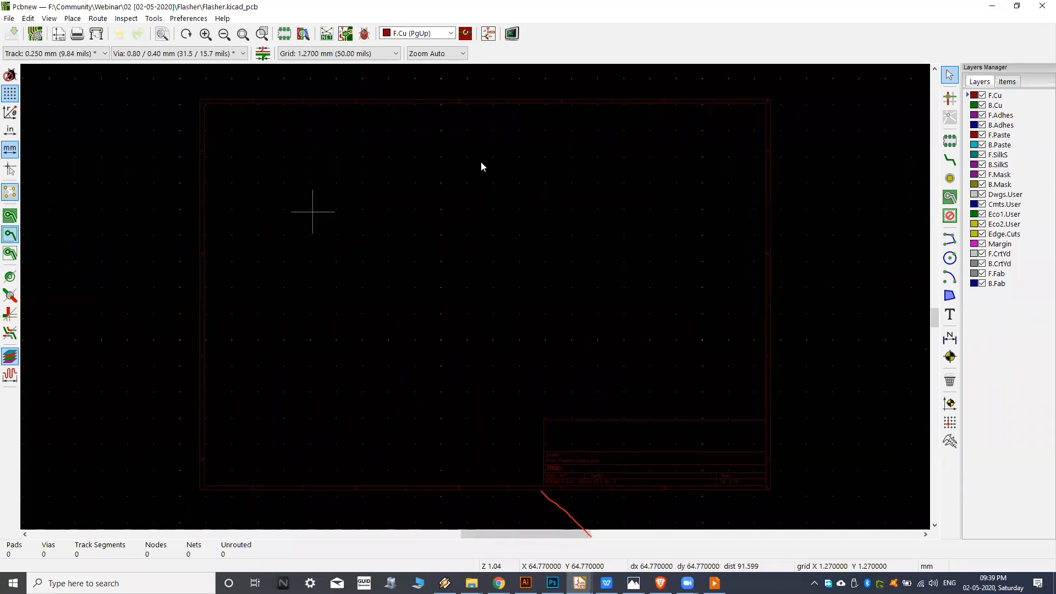
middle_click_drag(444, 253, 462, 253)
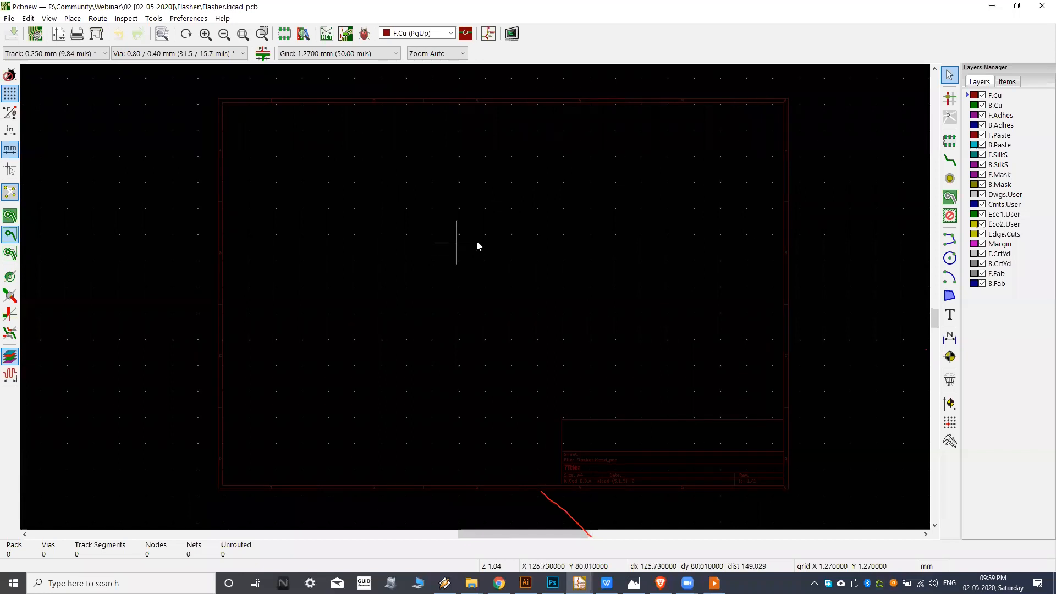
scroll(476, 241, "down", 5)
scroll(404, 265, "up", 1)
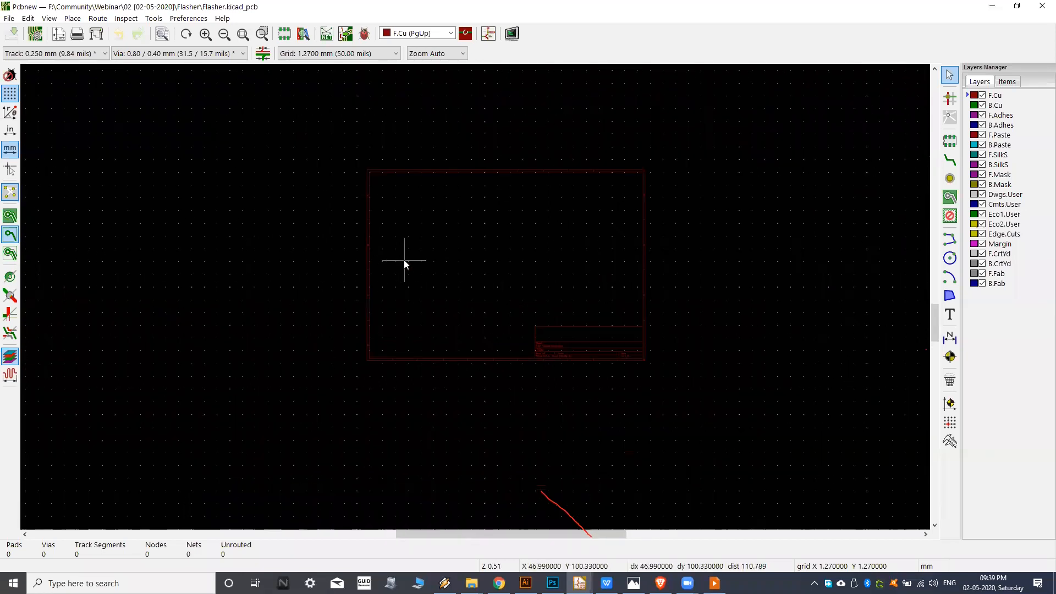
scroll(405, 264, "up", 3)
middle_click_drag(497, 219, 485, 215)
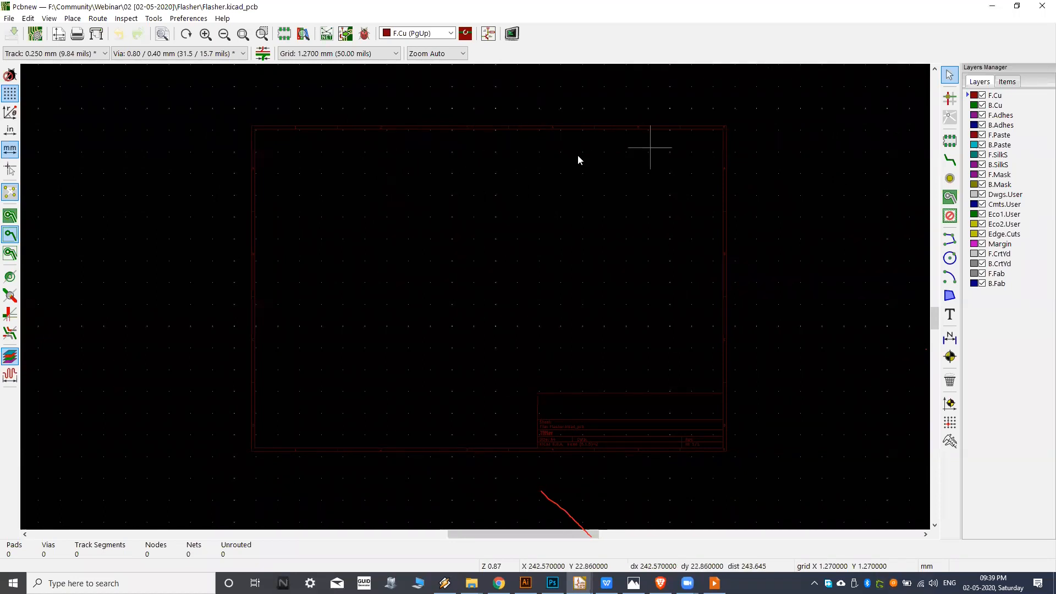
middle_click_drag(466, 242, 481, 263)
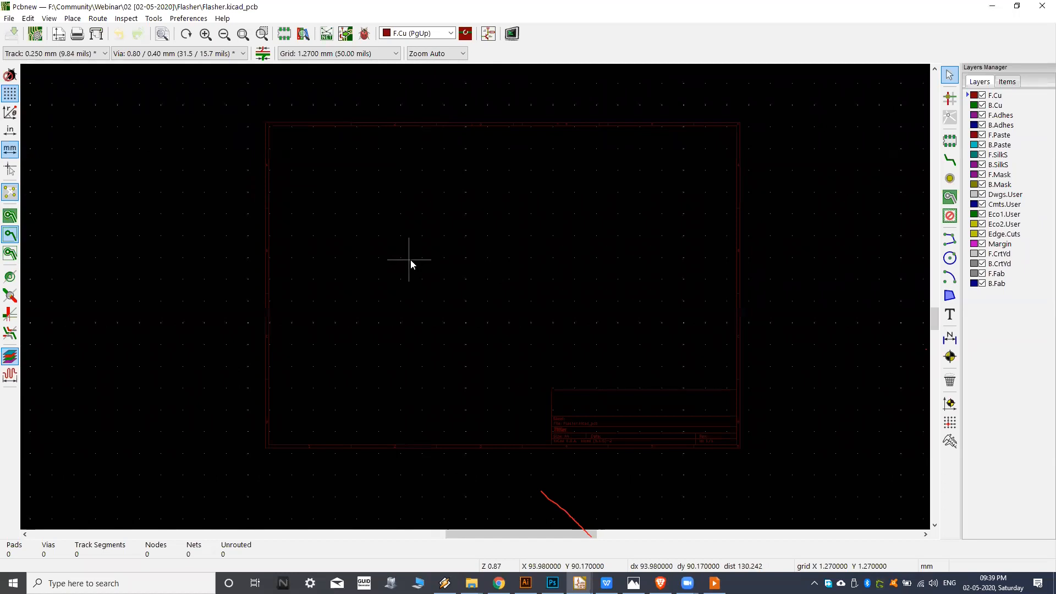
Try to load the Flasher.net netlist from the Flasher project folder into the board.
middle_click_drag(473, 256, 500, 257)
middle_click_drag(418, 224, 424, 236)
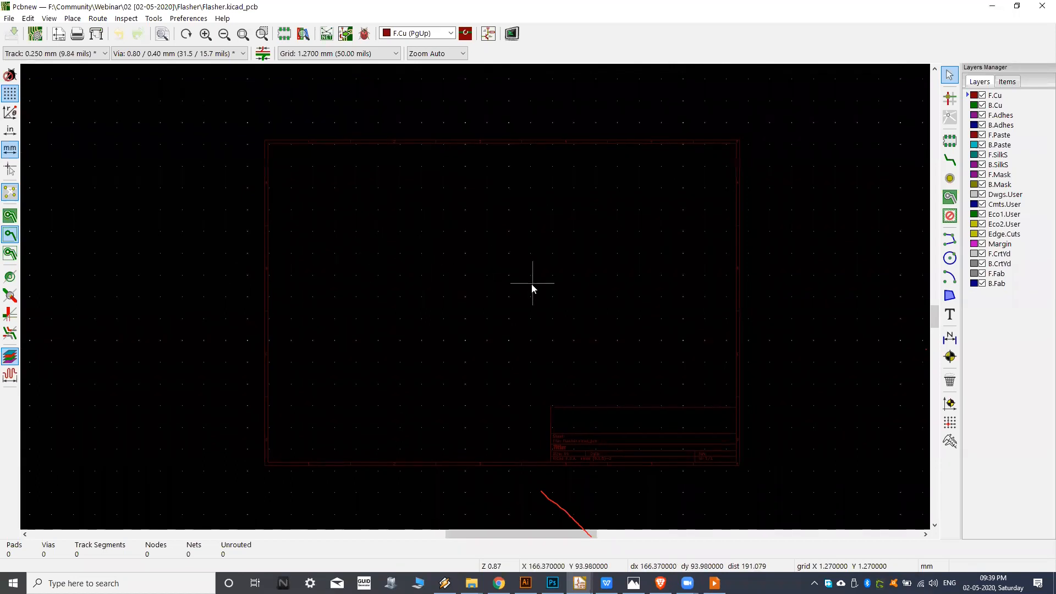
left_click(327, 39)
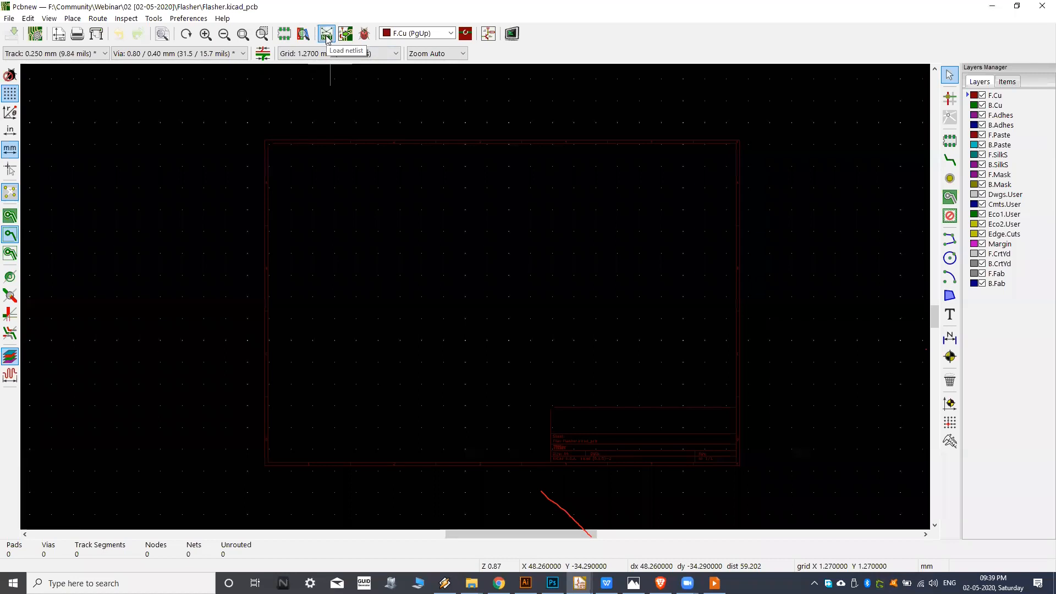
left_click(326, 39)
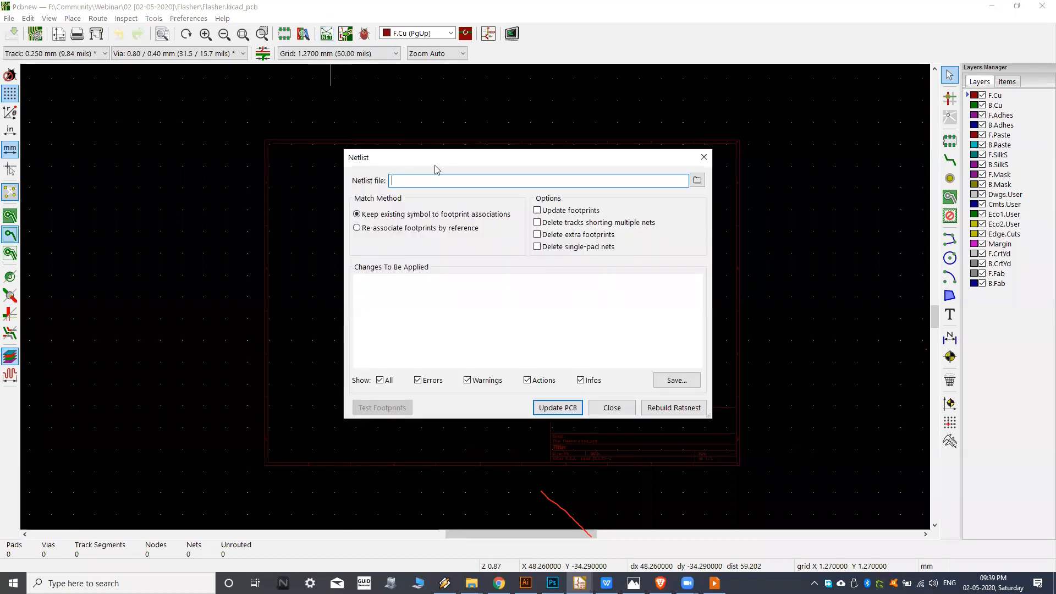
left_click(700, 180)
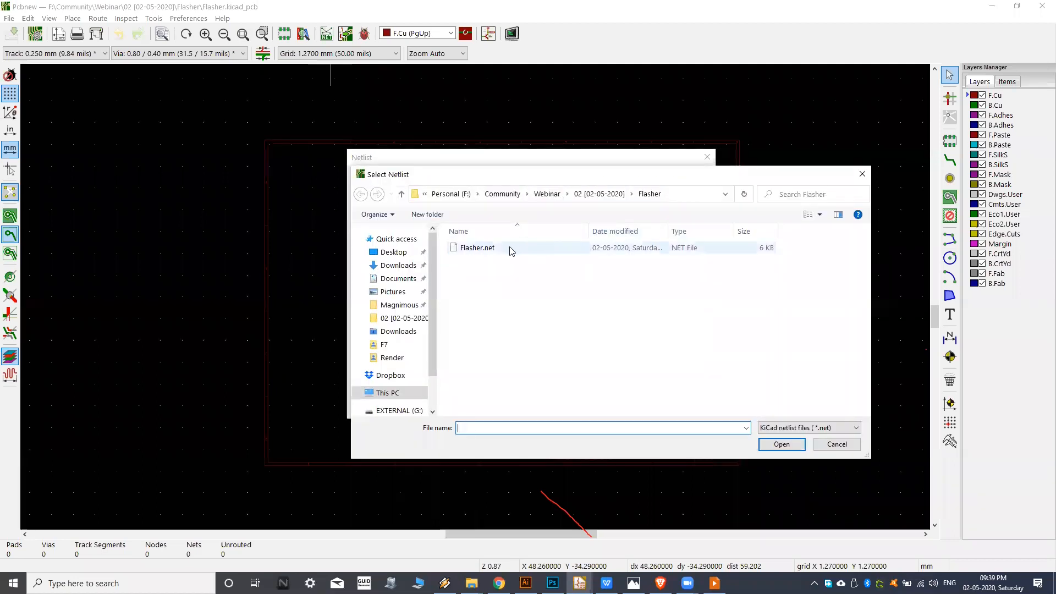
left_click(510, 247)
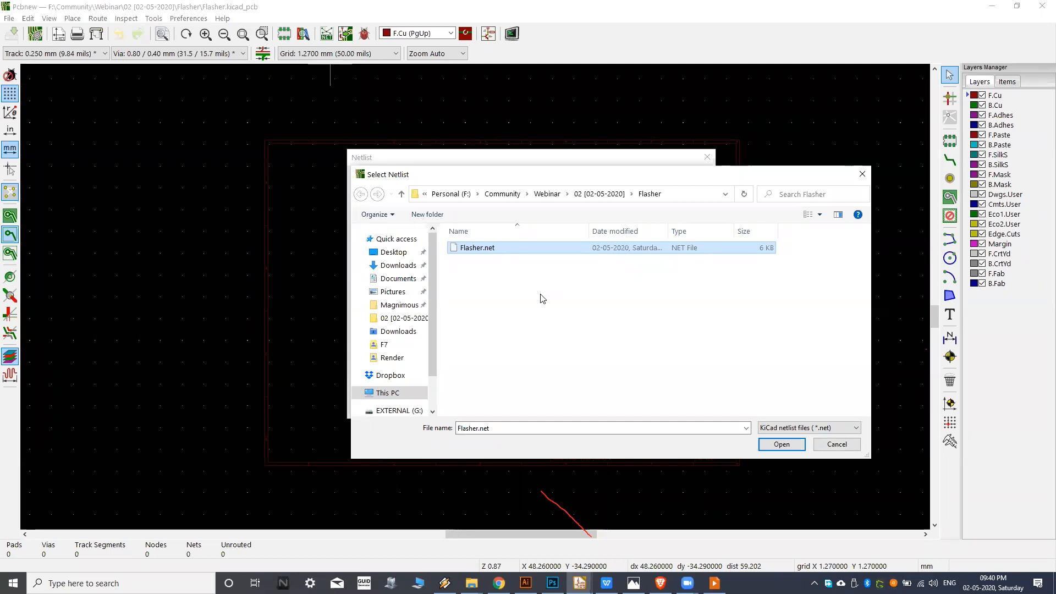
left_click(782, 444)
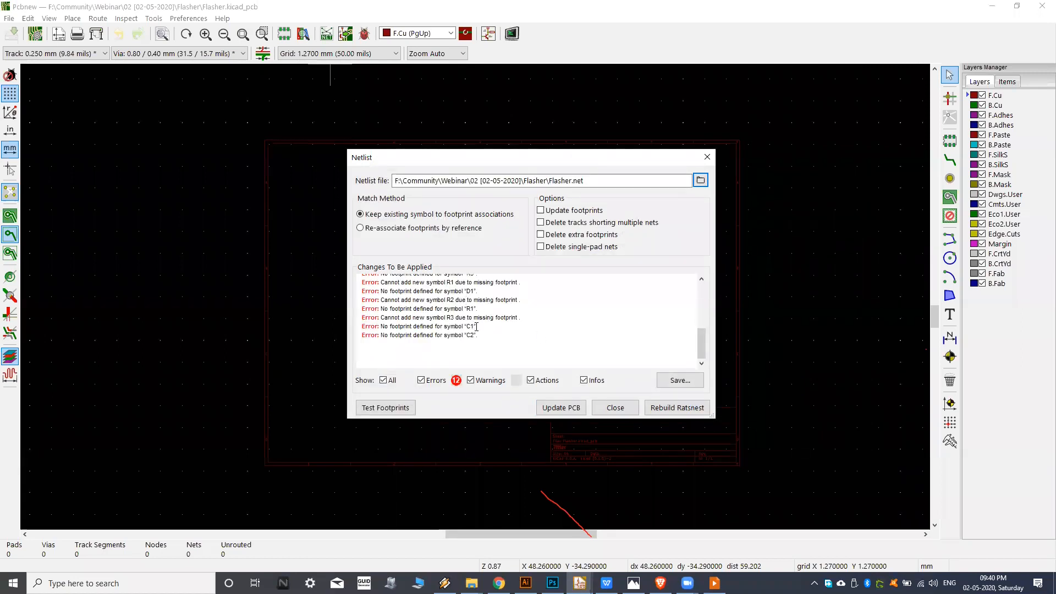
Review the netlist's list of changes for footprint errors, and close the netlist import without updating the board.
scroll(477, 327, "up", 5)
scroll(459, 300, "down", 4)
scroll(427, 301, "up", 2)
left_click_drag(373, 319, 526, 325)
left_click(525, 325)
scroll(483, 322, "down", 1)
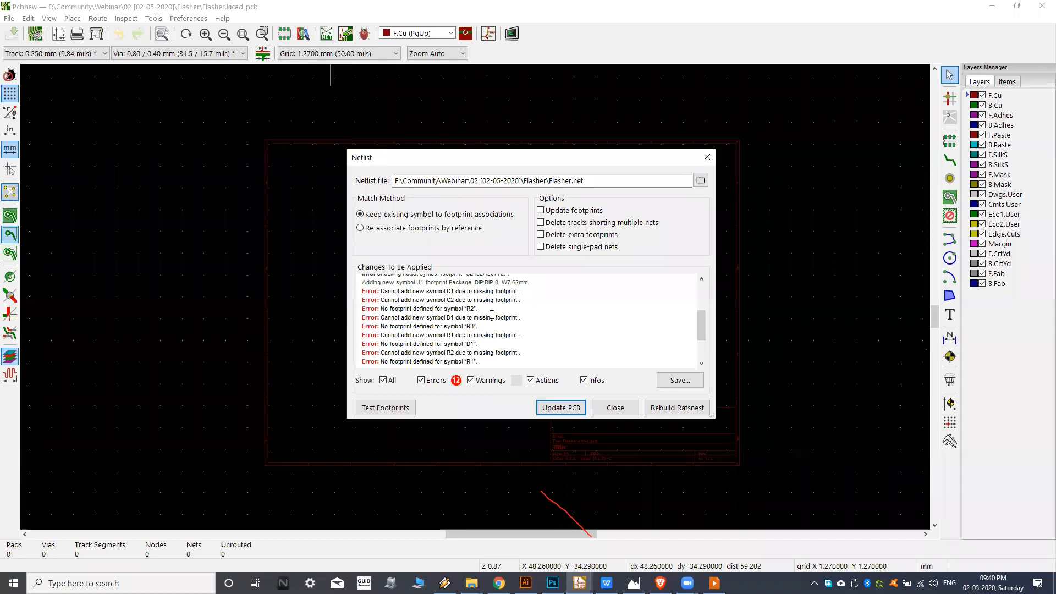
left_click(615, 407)
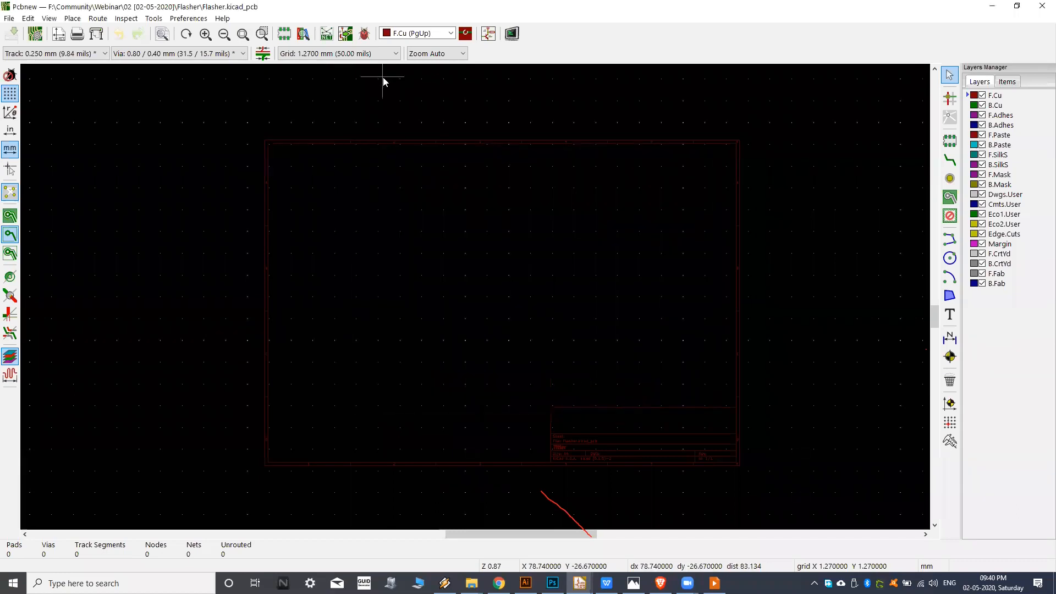
Switch from the board to the Flasher schematic, back to the board, and return to the schematic.
left_click(489, 34)
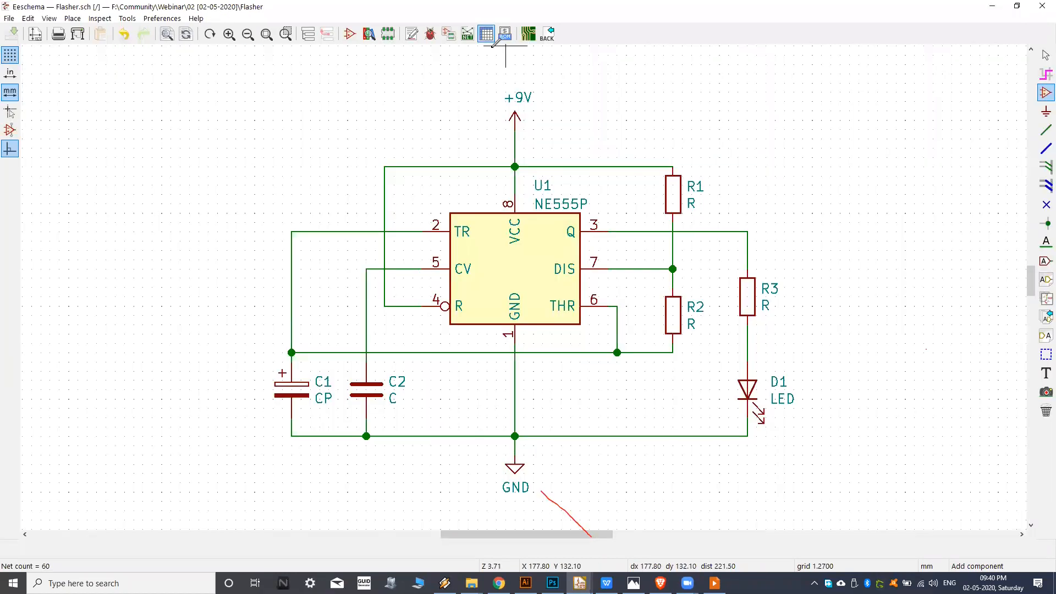
middle_click_drag(496, 260, 503, 256)
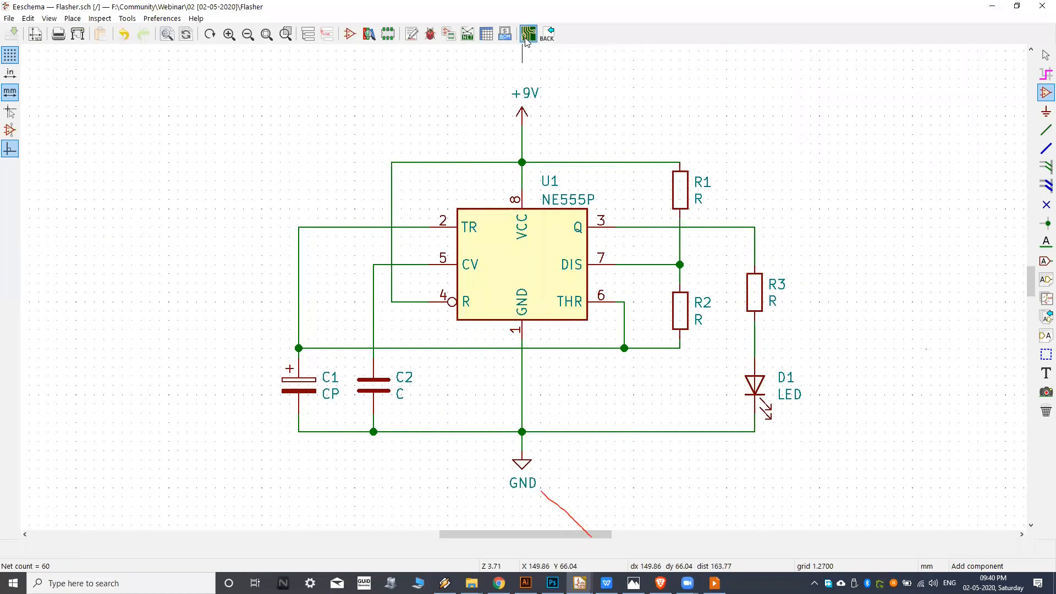
left_click(527, 36)
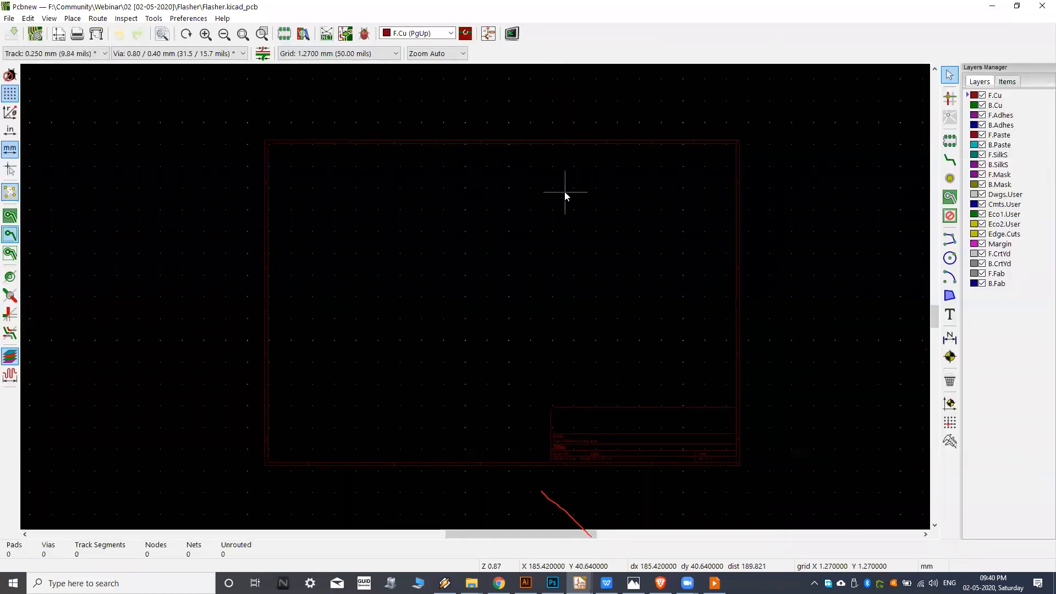
left_click(489, 34)
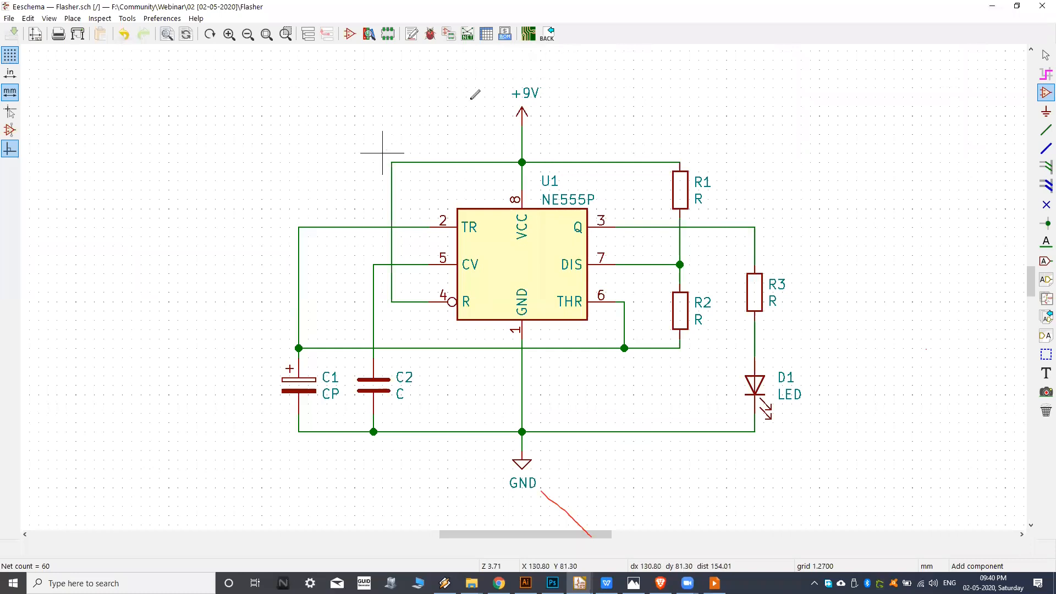
Open the footprint assignment tool for the components of the Flasher schematic.
middle_click_drag(508, 262, 467, 252)
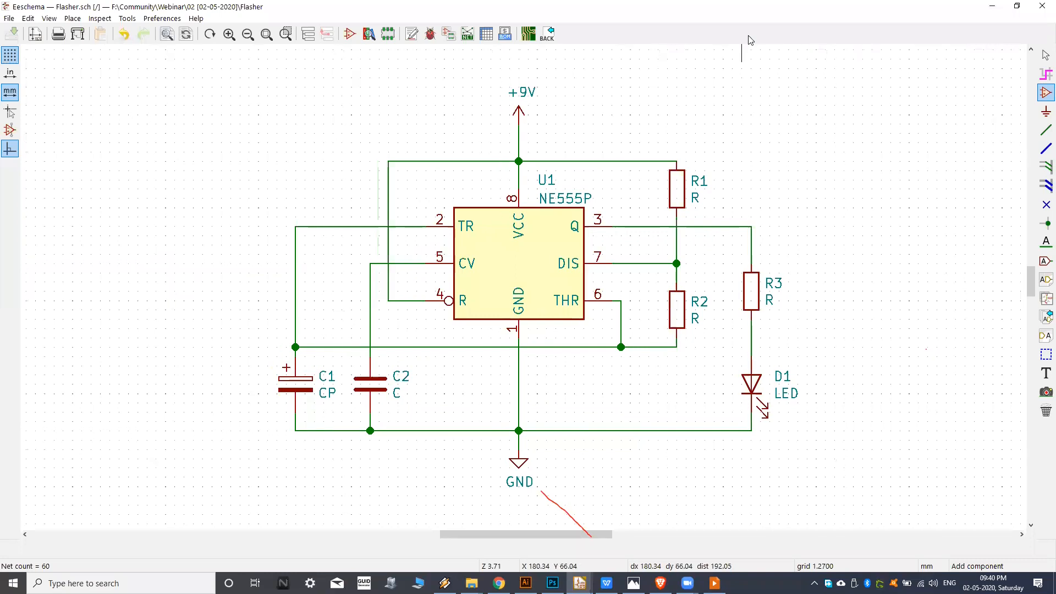
middle_click_drag(473, 188, 461, 195)
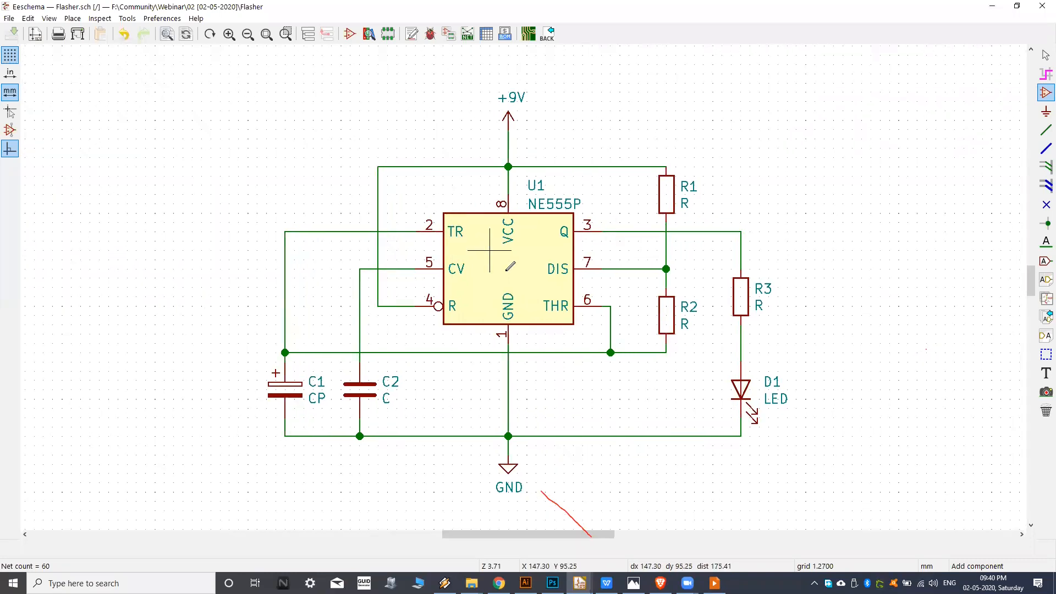
middle_click_drag(471, 129, 479, 128)
left_click(449, 35)
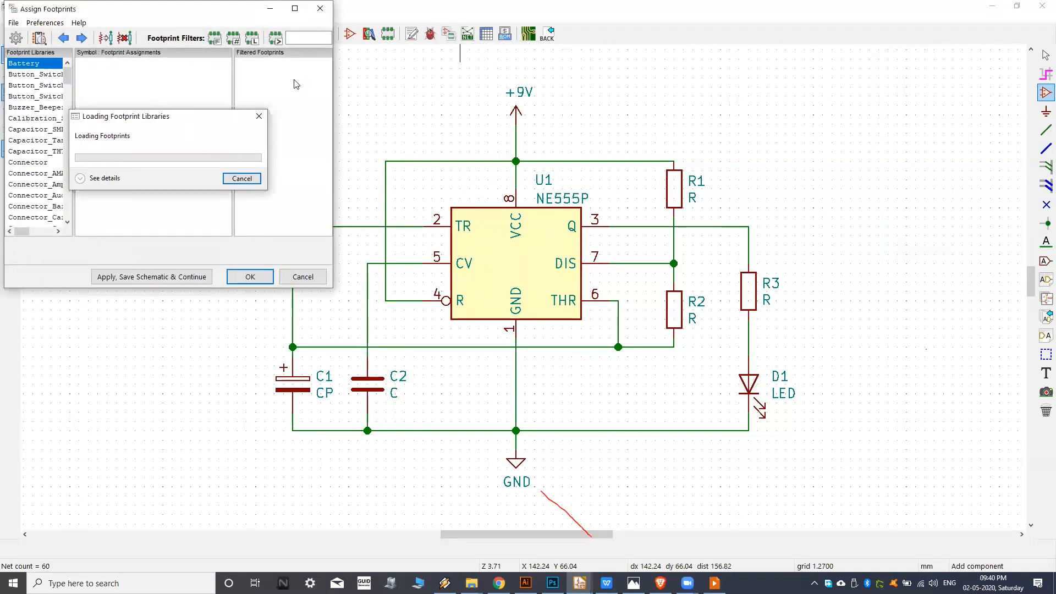
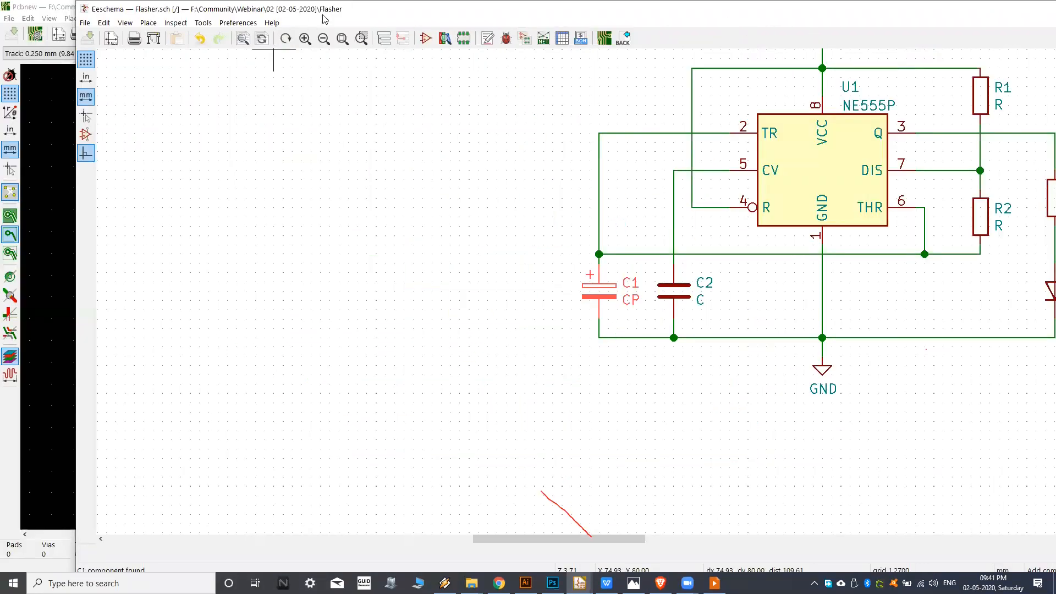
Maximise the schematic window and bring the Assign Footprints window forward at full size.
double_click(321, 11)
mouse_move(580, 583)
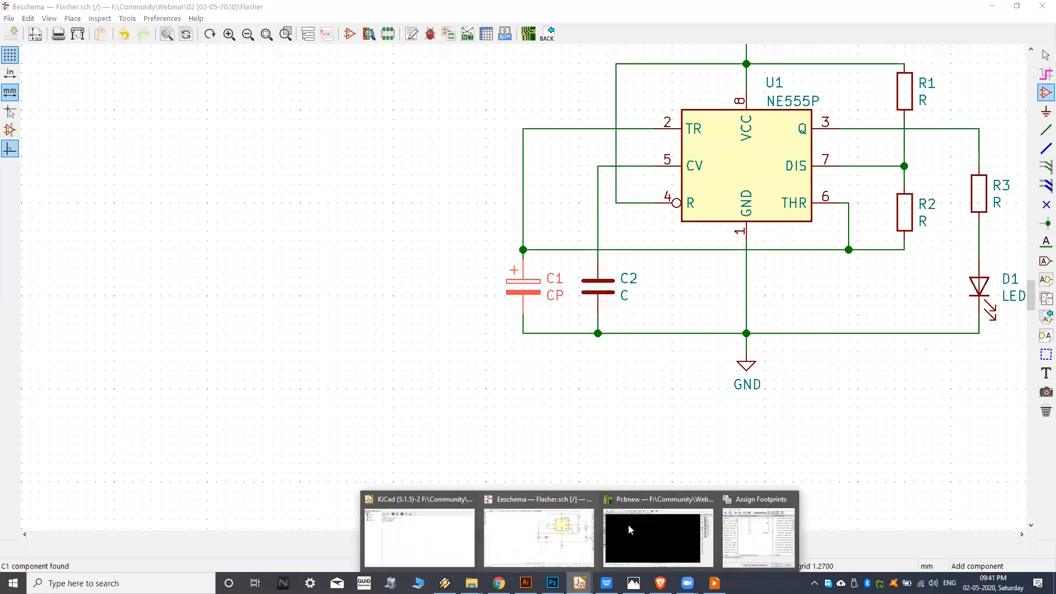
left_click(749, 526)
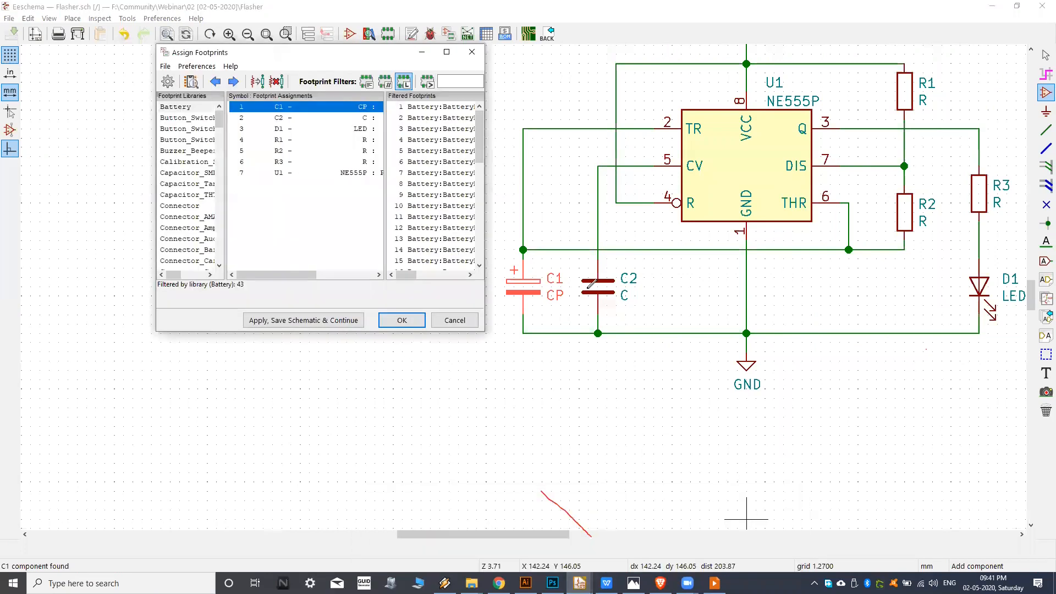
double_click(348, 53)
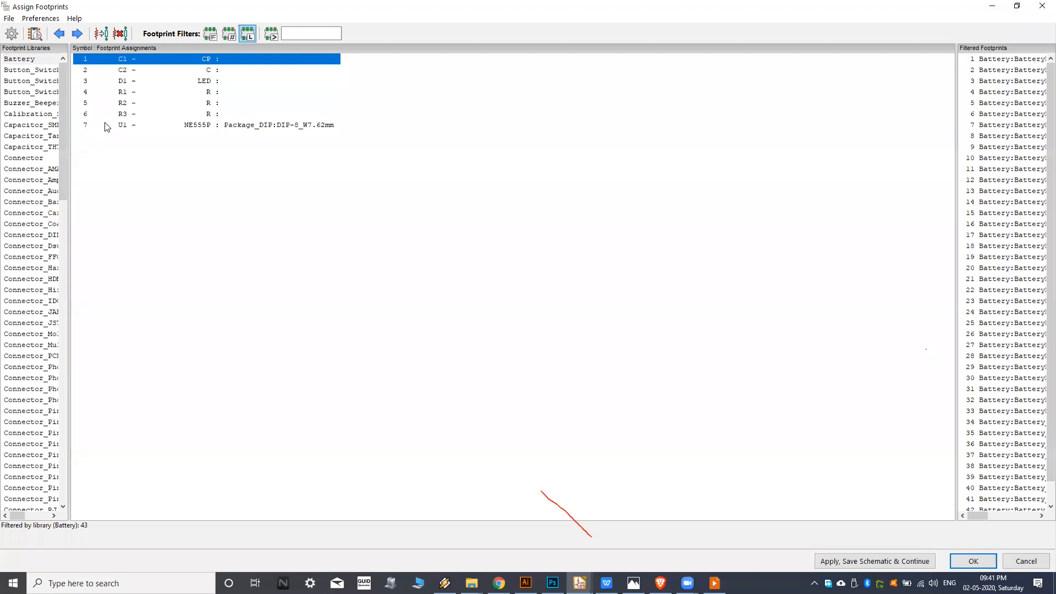
Filter the footprints for U1 by pin count only, and widen the library and footprint lists to show full names.
left_click(135, 127)
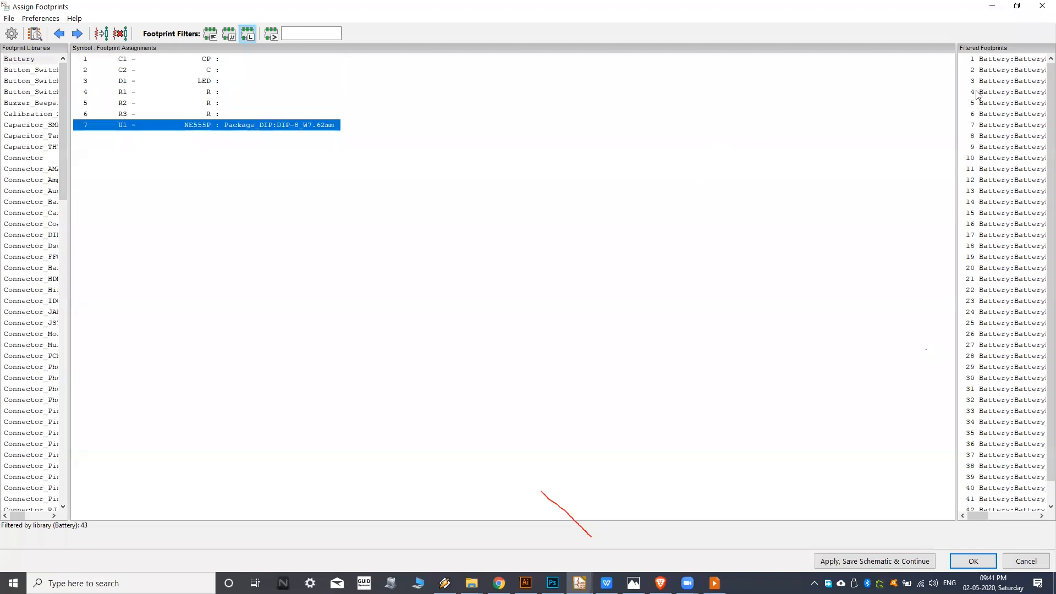
left_click_drag(957, 93, 749, 111)
left_click(142, 128)
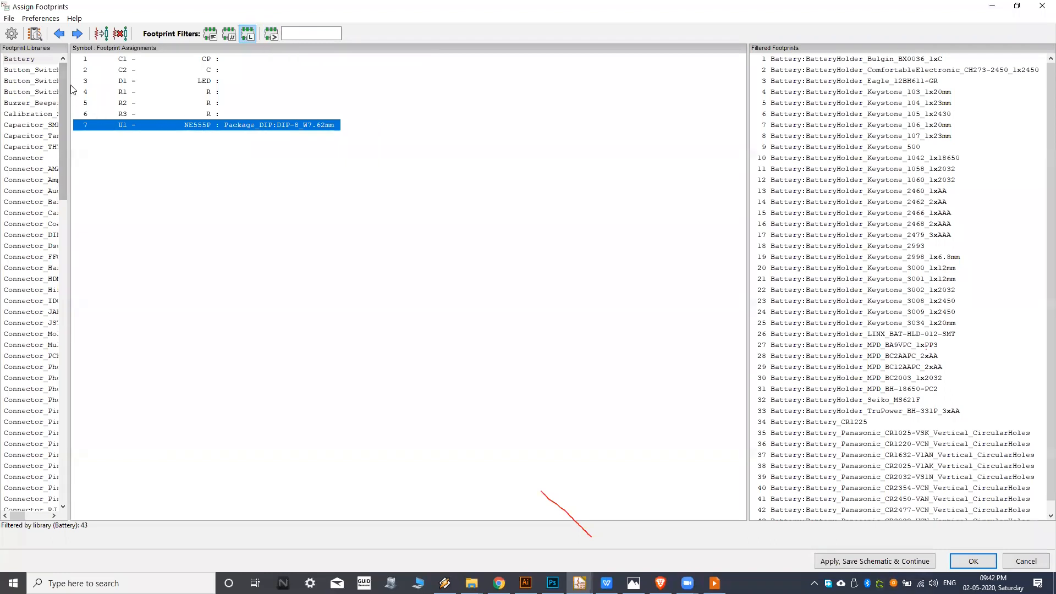
left_click(228, 34)
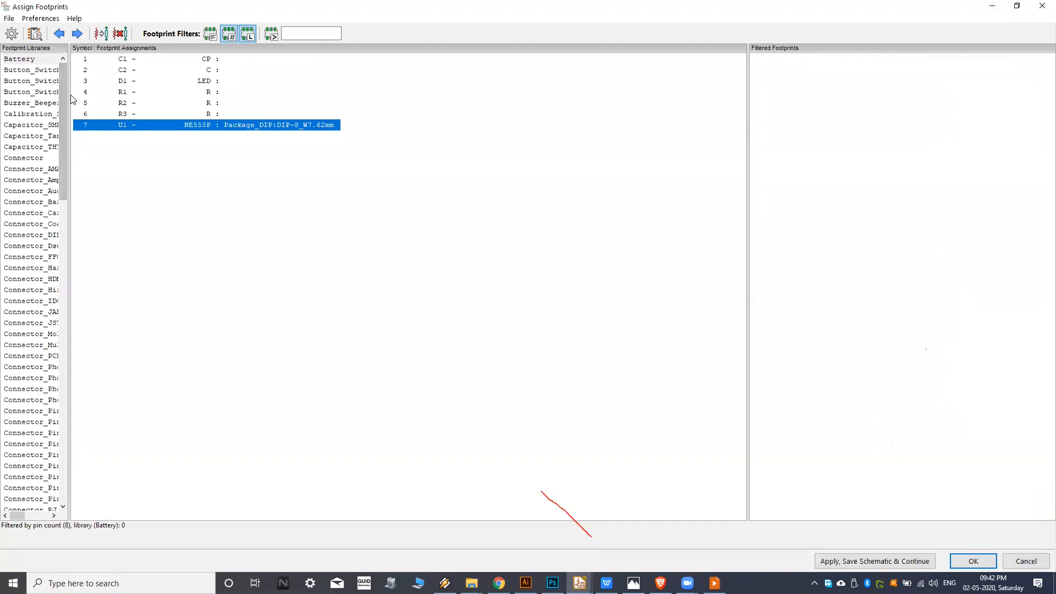
left_click_drag(70, 81, 157, 81)
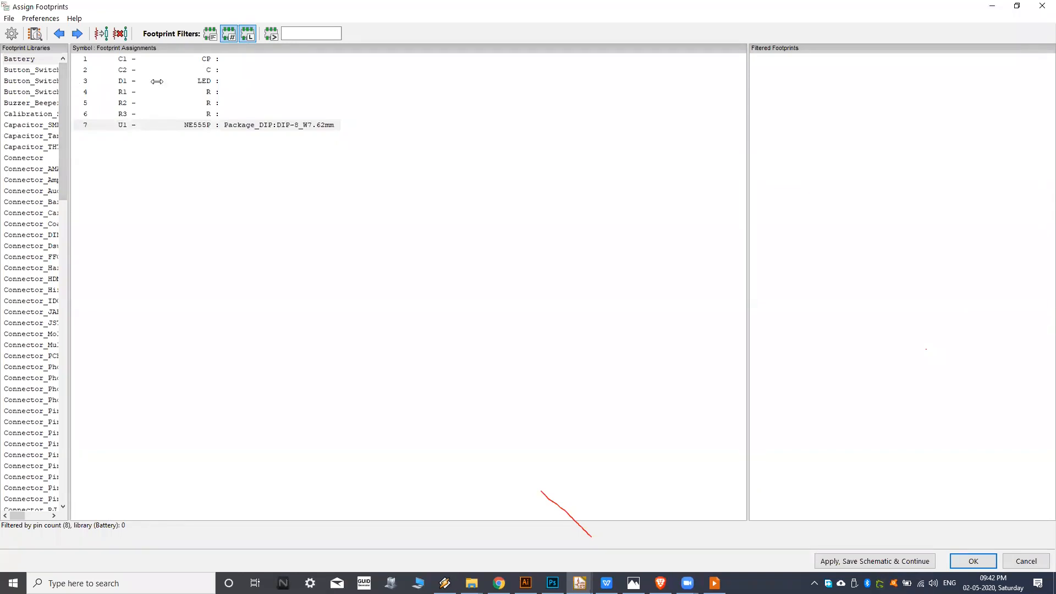
left_click_drag(223, 85, 222, 86)
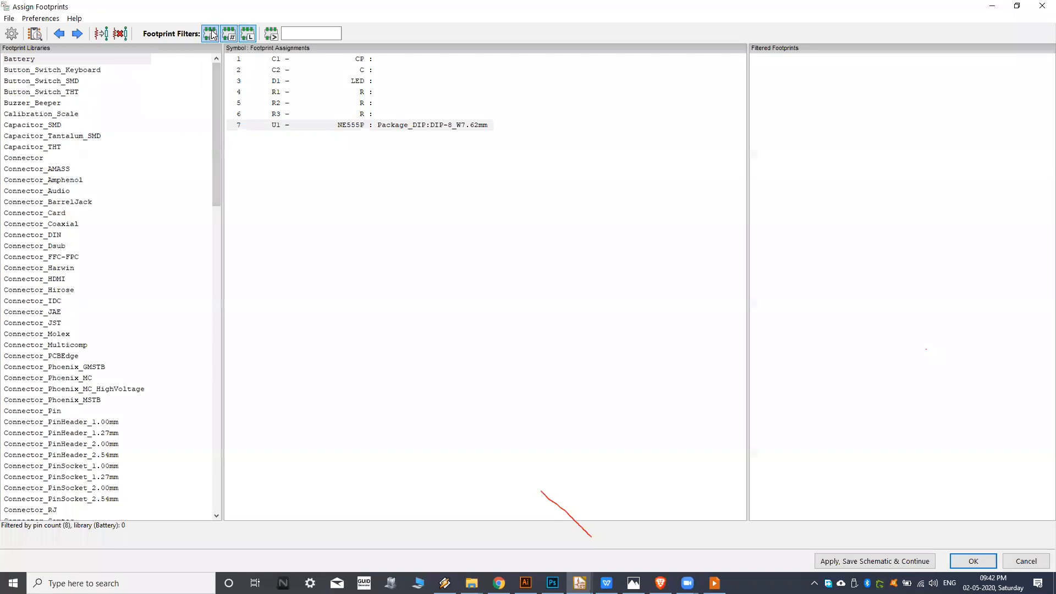
left_click(248, 34)
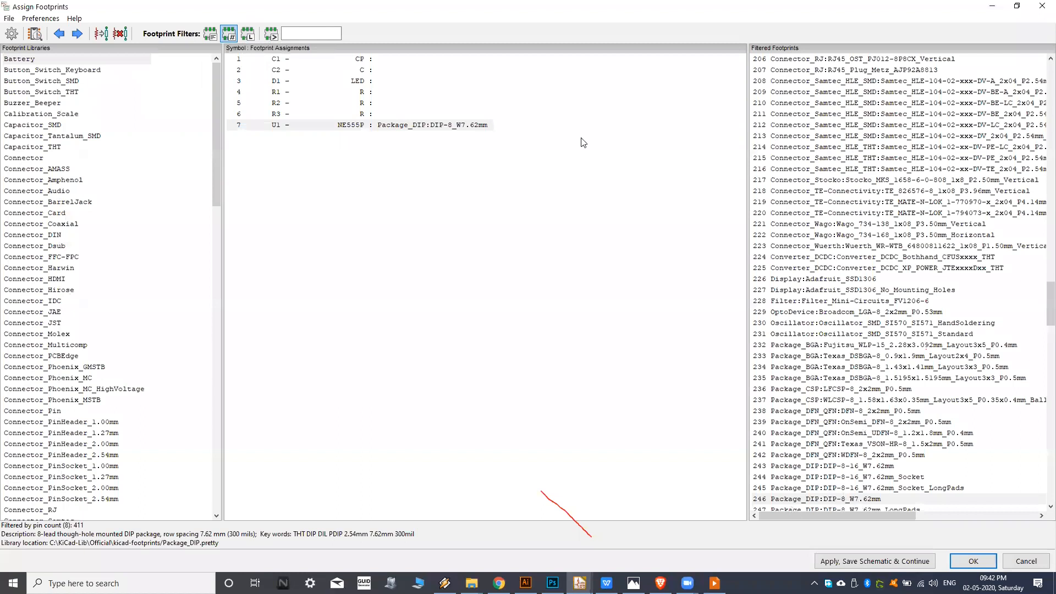
Preview the Package_DIP:DIP-8_W7.62mm footprint in the filtered list and close the preview.
left_click(807, 500)
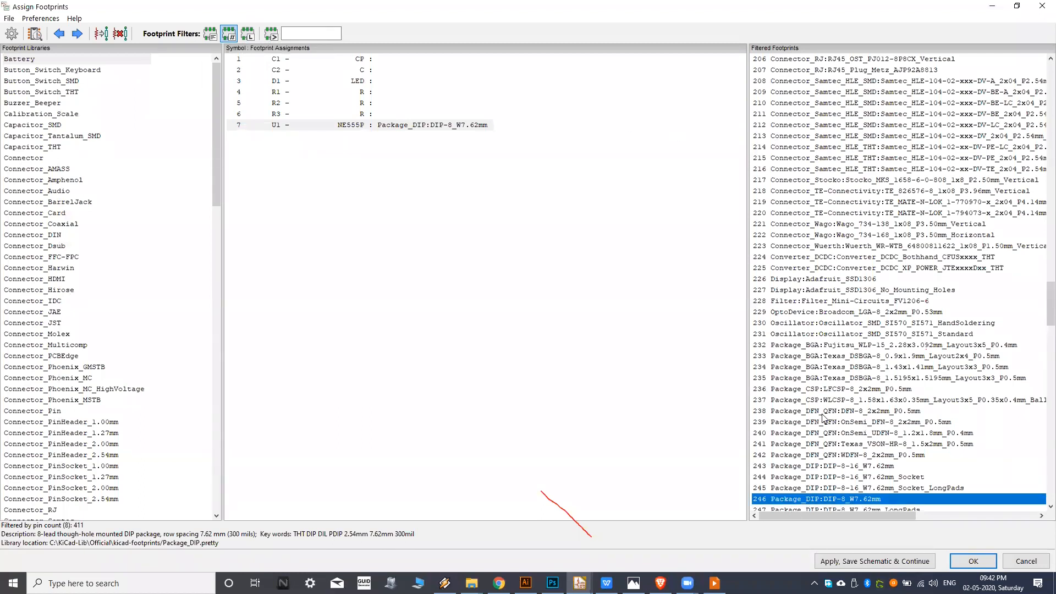
scroll(823, 418, "down", 5)
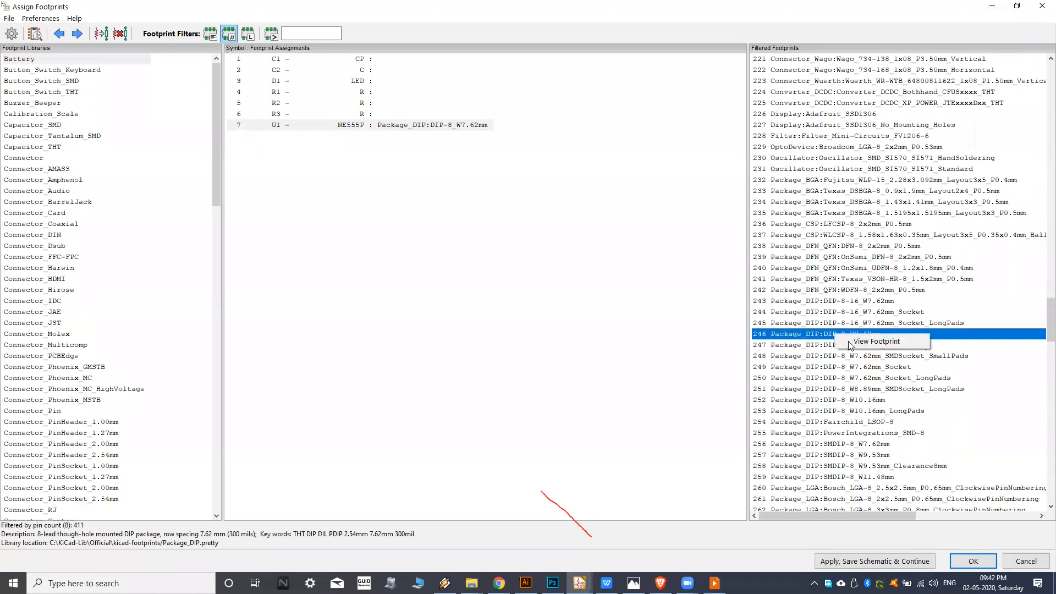
left_click(858, 348)
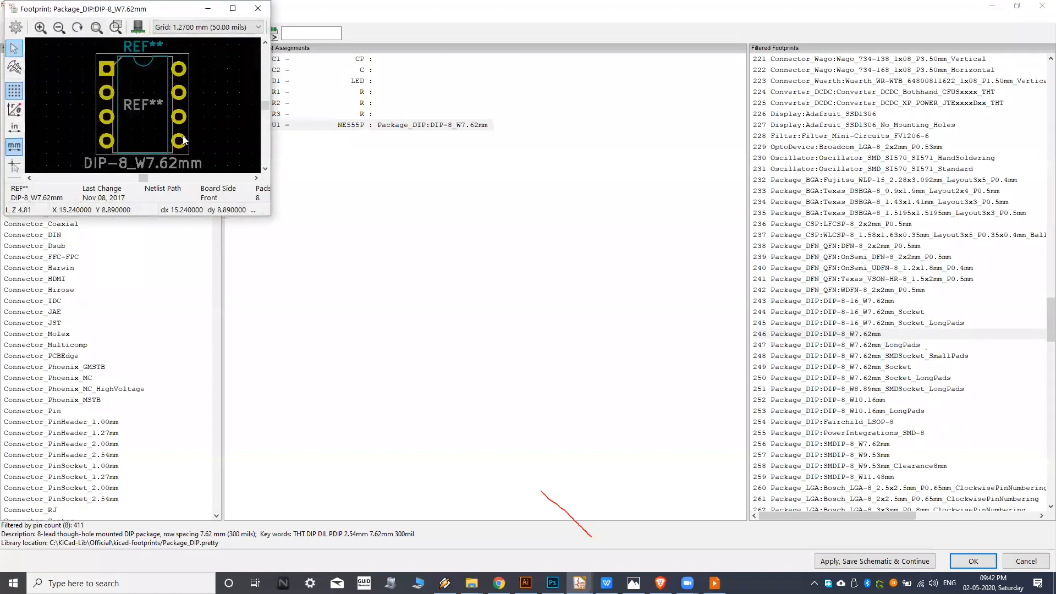
left_click(258, 8)
Assign the Package_DIP:DIP-8_W7.62mm footprint to U1 and save the schematic.
double_click(813, 337)
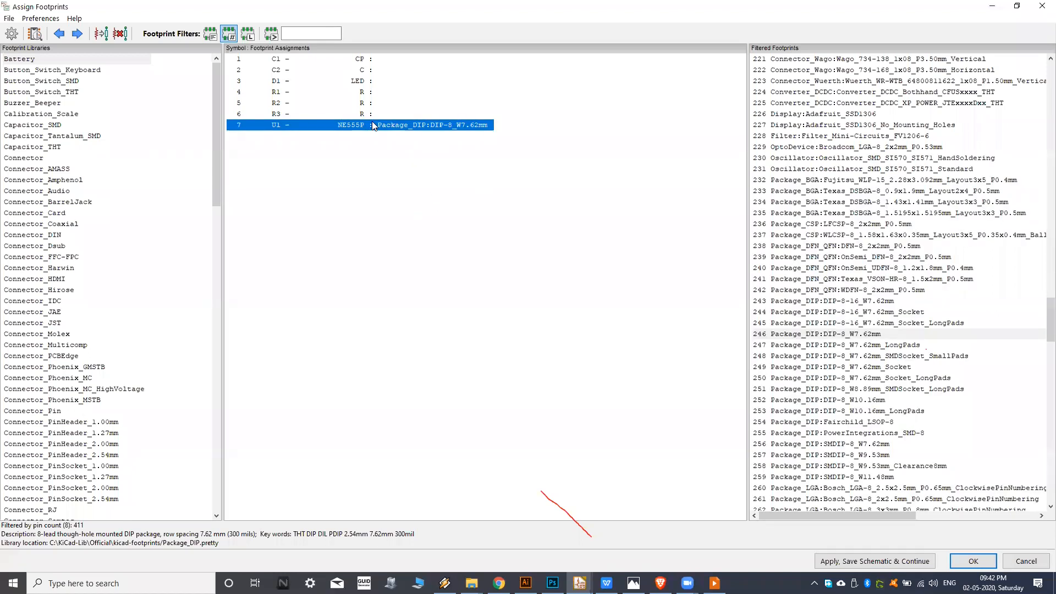
left_click(872, 562)
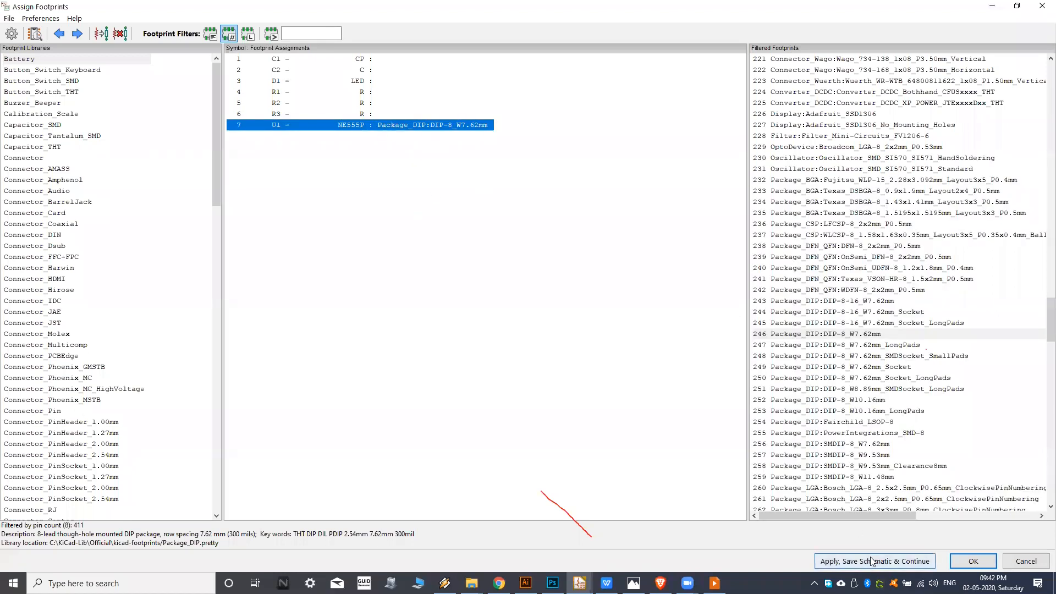
View the footprint assigned to U1 and close the viewer.
left_click(359, 132)
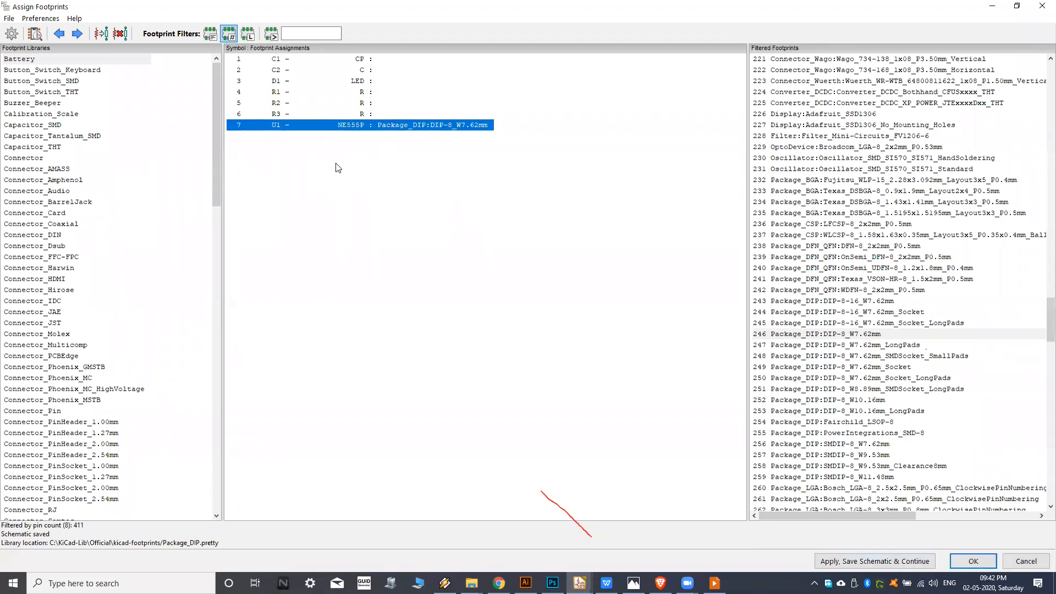
left_click(332, 116)
right_click(341, 127)
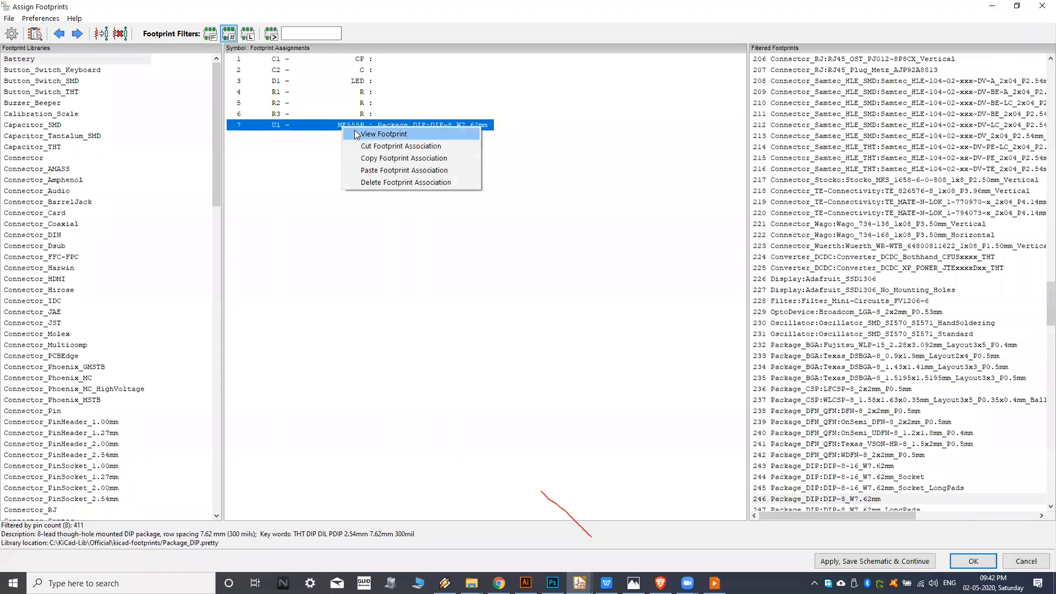
left_click(346, 136)
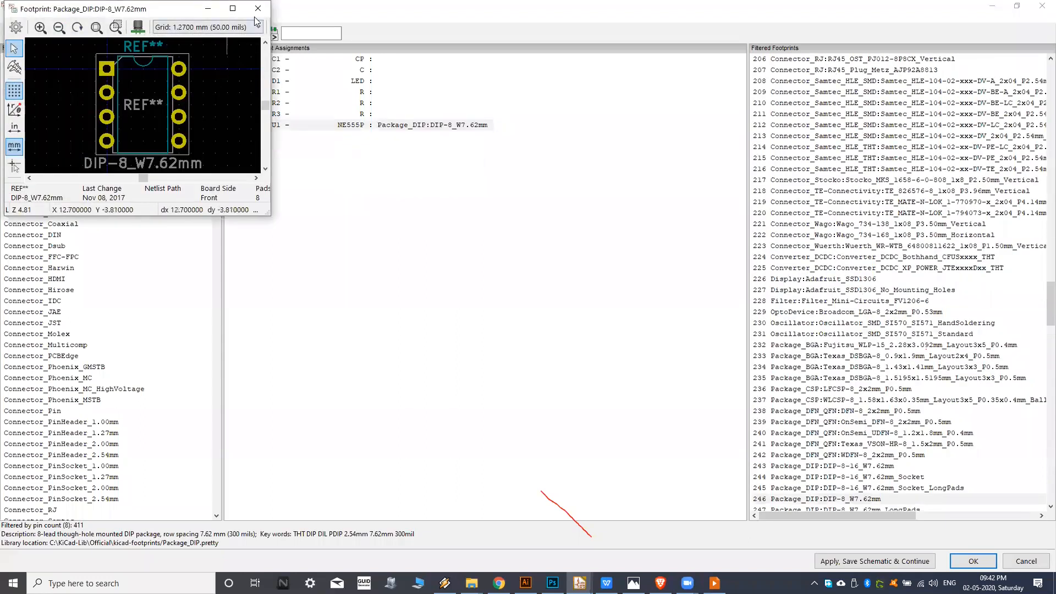
left_click(258, 8)
For R3, compare the Resistor_SMD and Resistor_THT footprint libraries and settle on Resistor_THT.
left_click(297, 115)
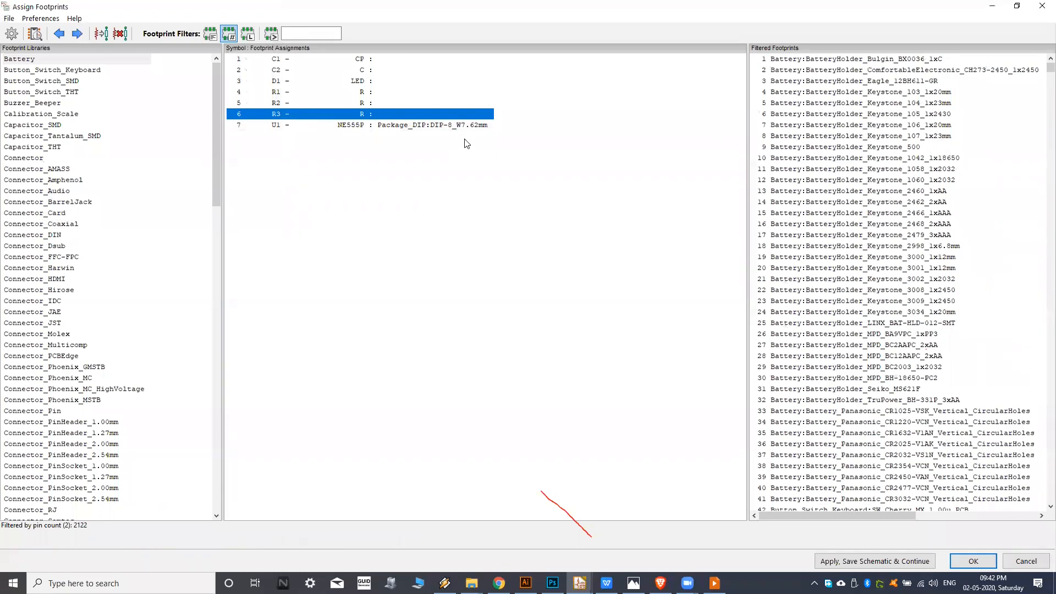
left_click(80, 247)
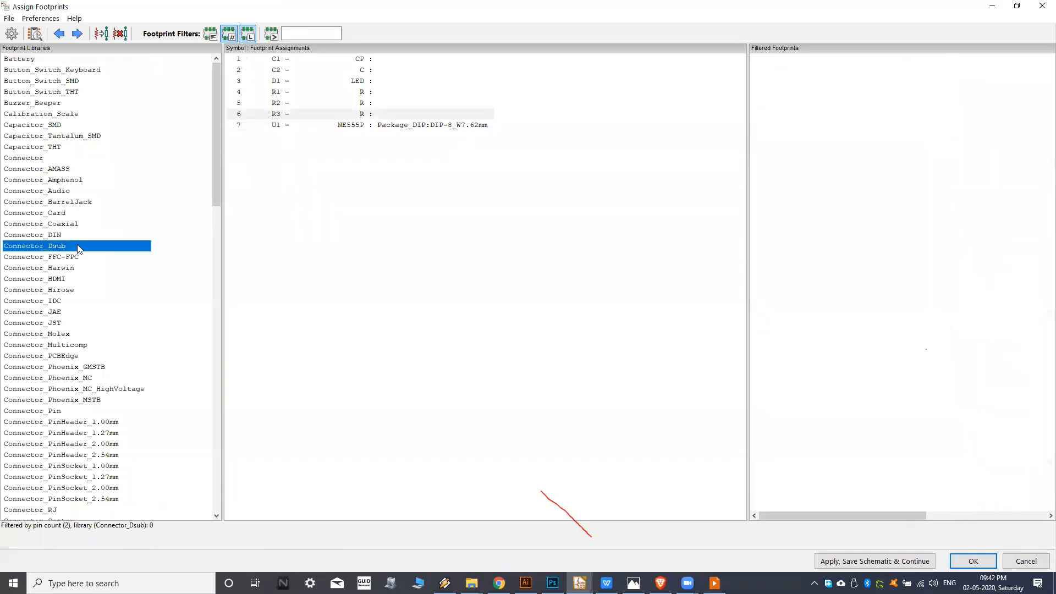
key("r")
scroll(82, 264, "down", 6)
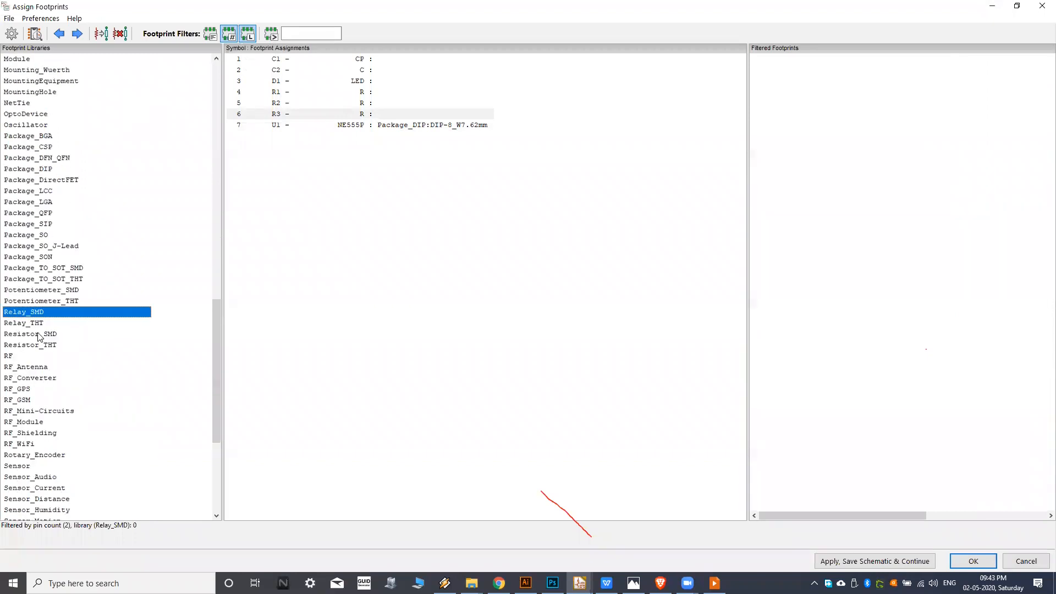
left_click(38, 334)
left_click(31, 346)
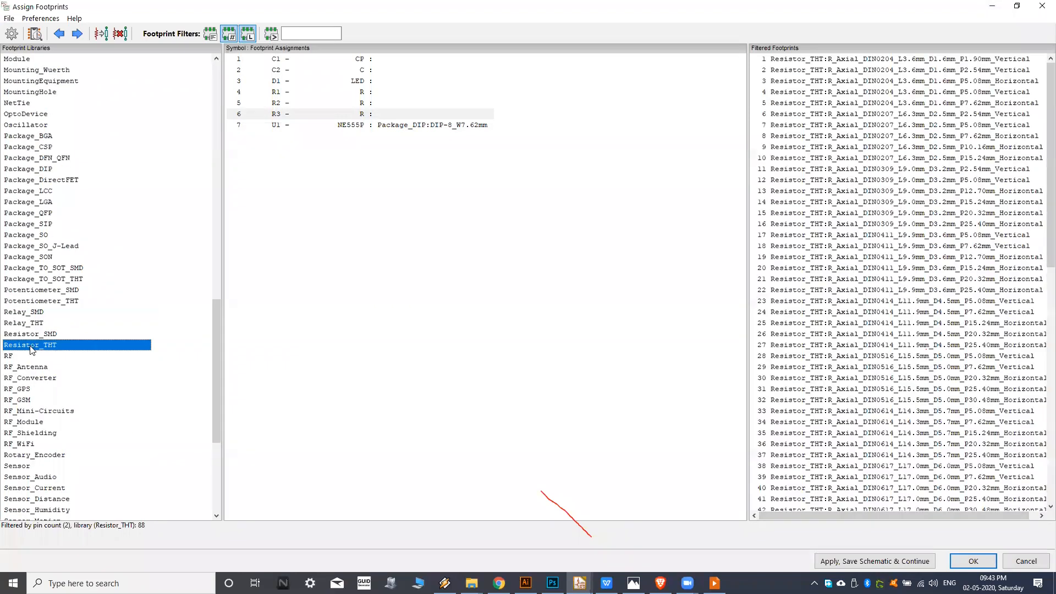
left_click(52, 337)
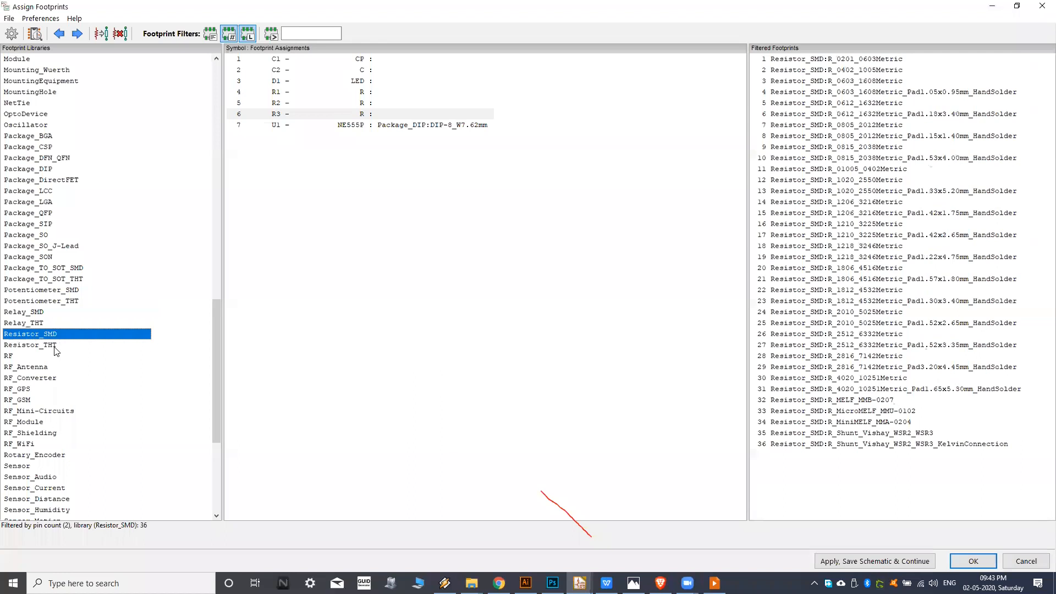
left_click(61, 347)
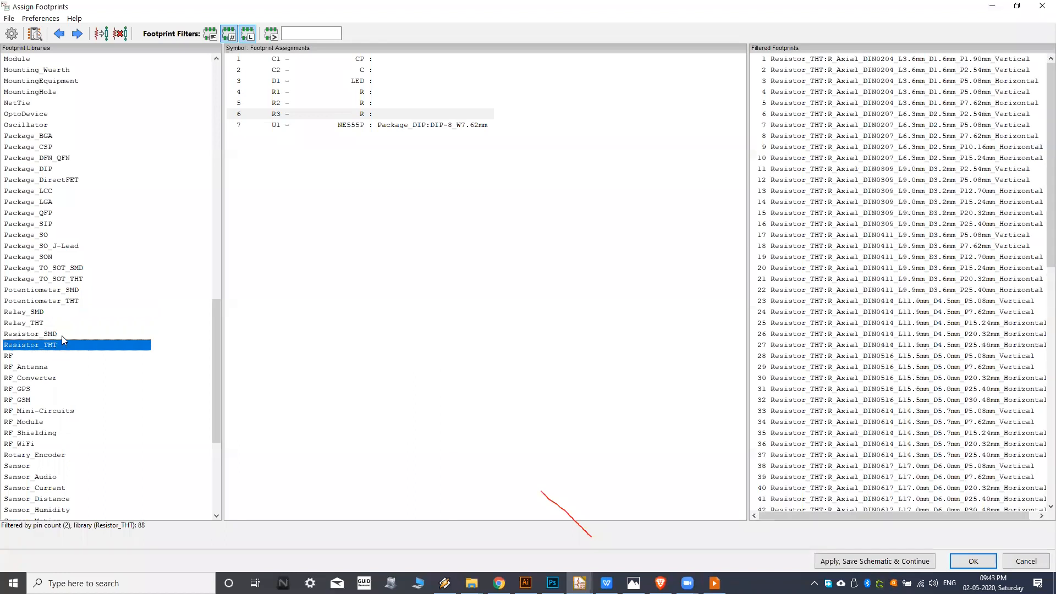
left_click(62, 337)
left_click(828, 60)
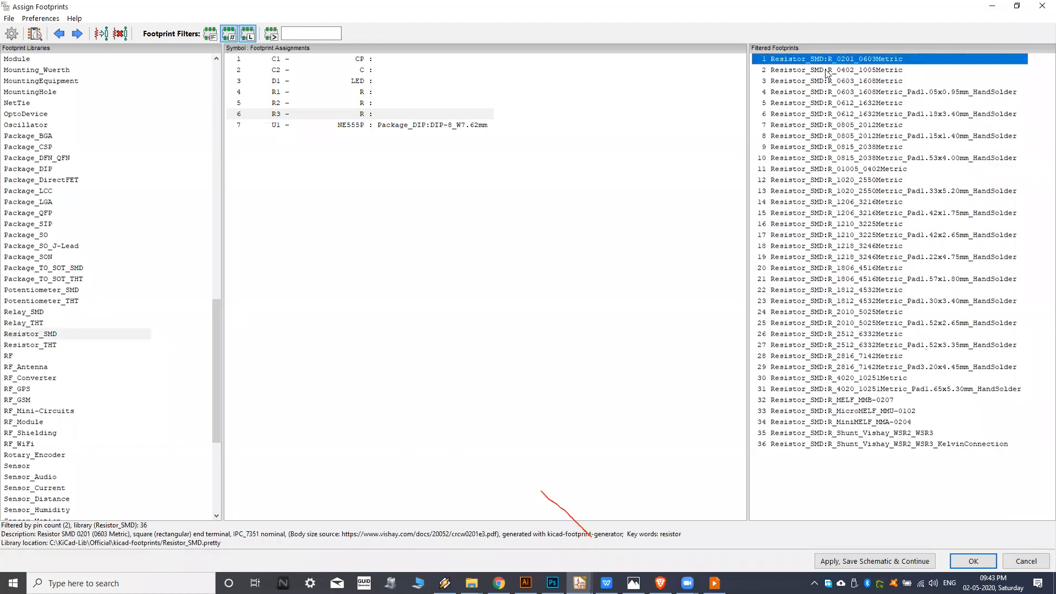
left_click(66, 345)
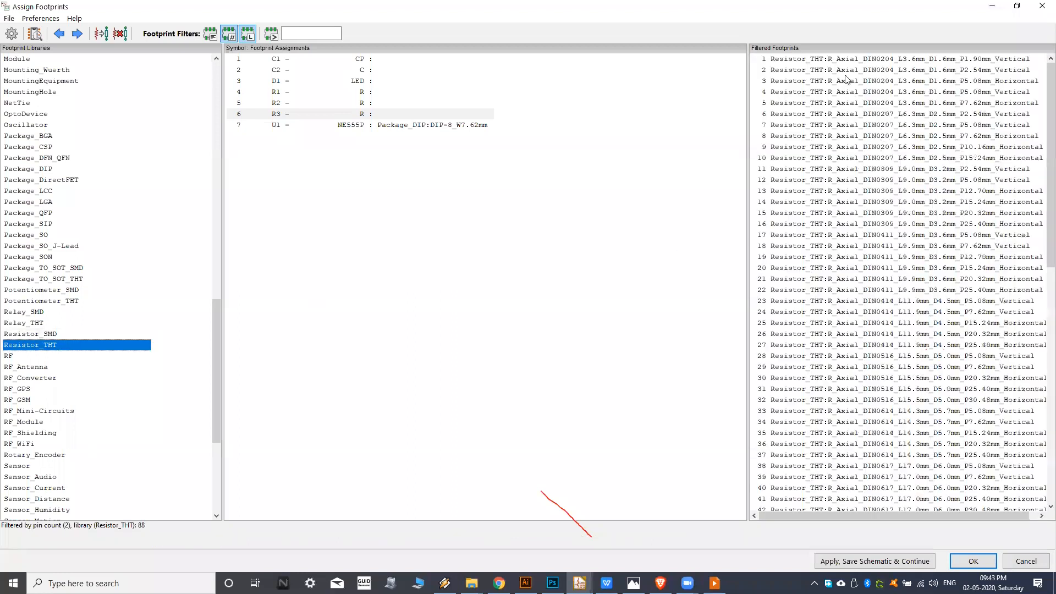
Compare the axial resistor footprints and preview R_Axial_DIN0309_L9.0mm_D3.2mm_P12.70mm_Horizontal.
left_click(850, 125)
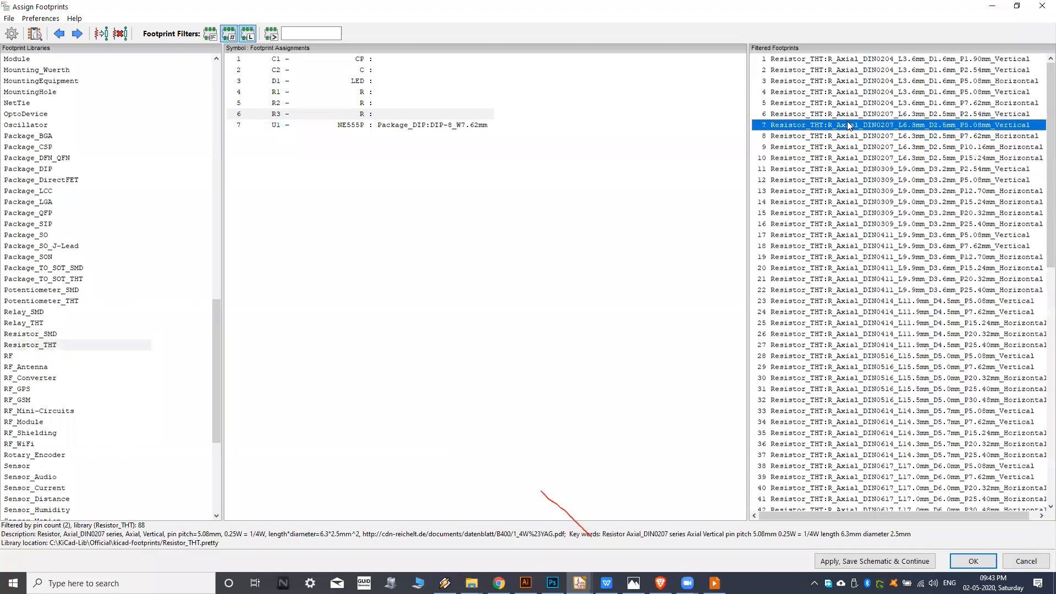
left_click(927, 147)
left_click(930, 158)
left_click(924, 179)
left_click(919, 193)
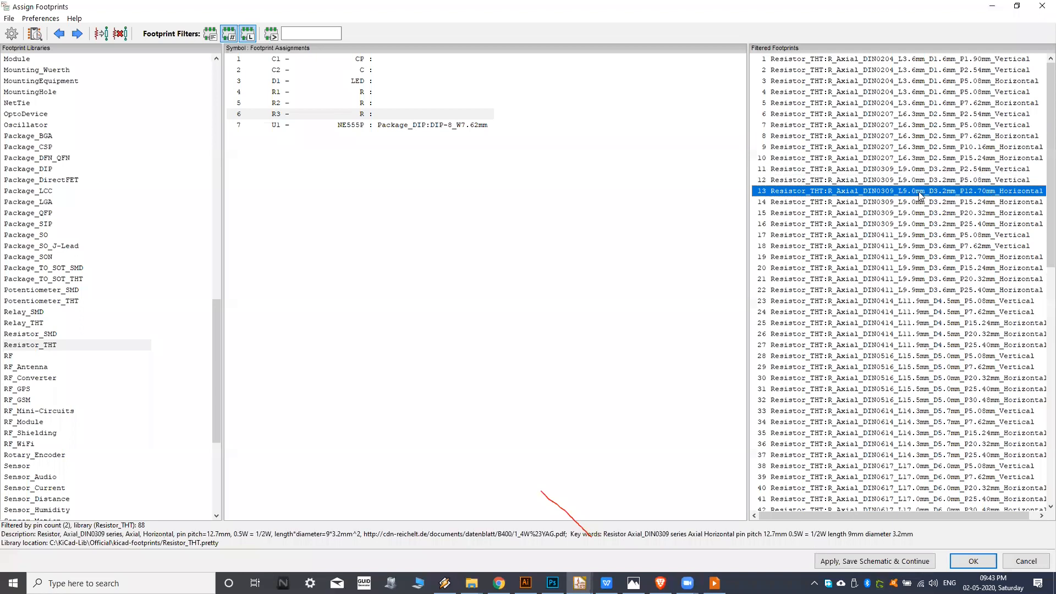
left_click(942, 200)
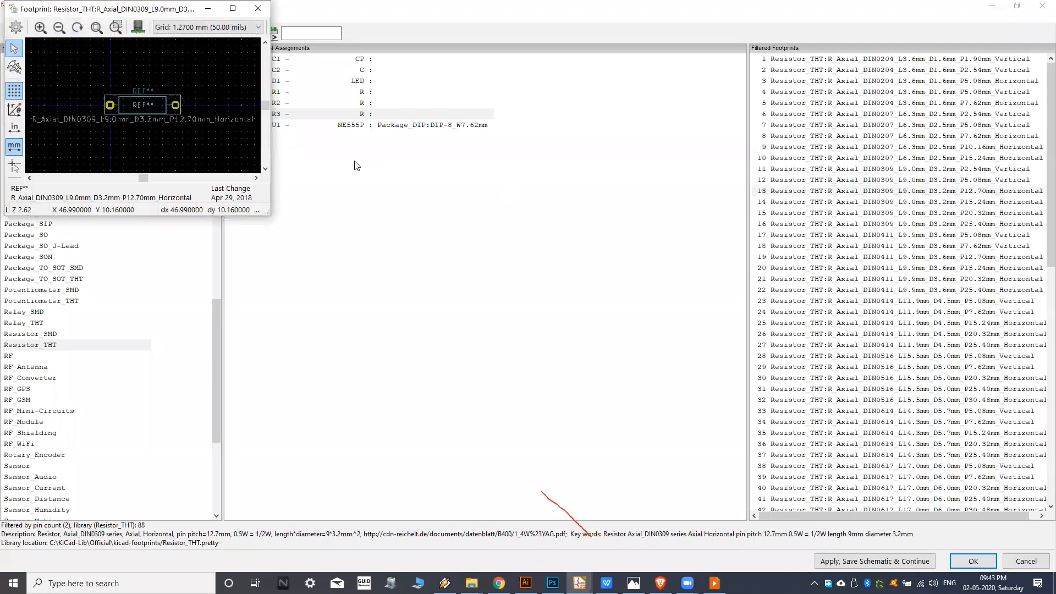
left_click(258, 8)
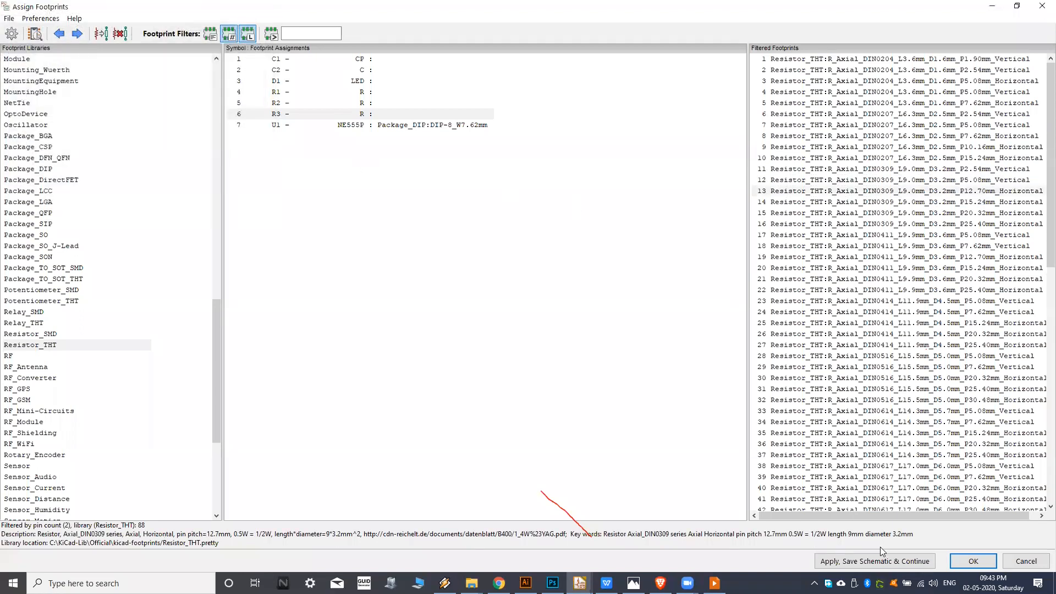
Save the schematic and assign the Resistor_THT:R_Axial_DIN0309_L9.0mm_D3.2mm_P12.70mm_Horizontal footprint to R3.
left_click(947, 193)
left_click(877, 564)
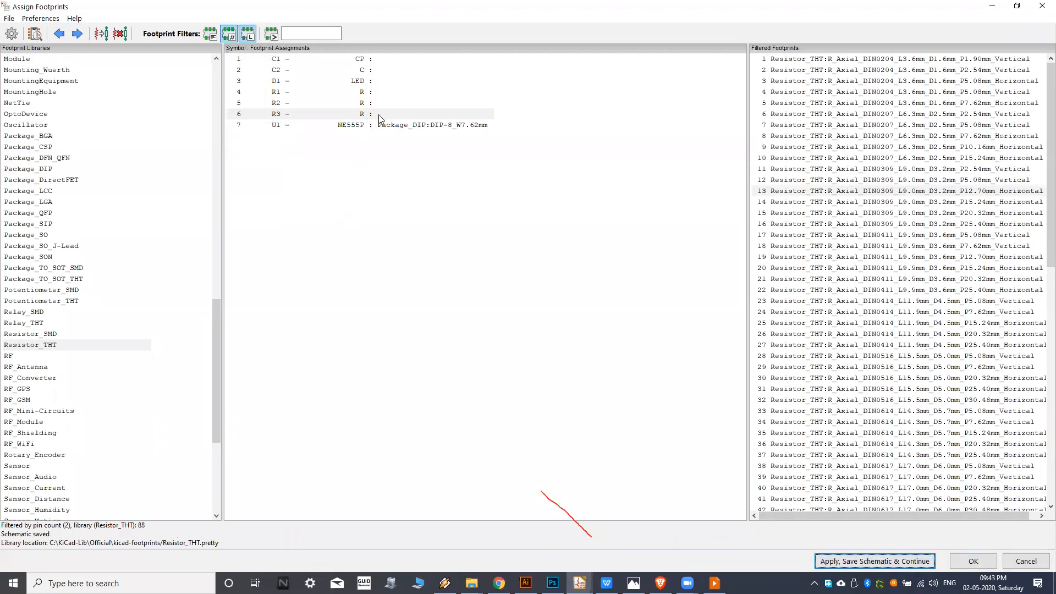
double_click(845, 192)
Copy R3's footprint association to R2 and R1.
right_click(385, 113)
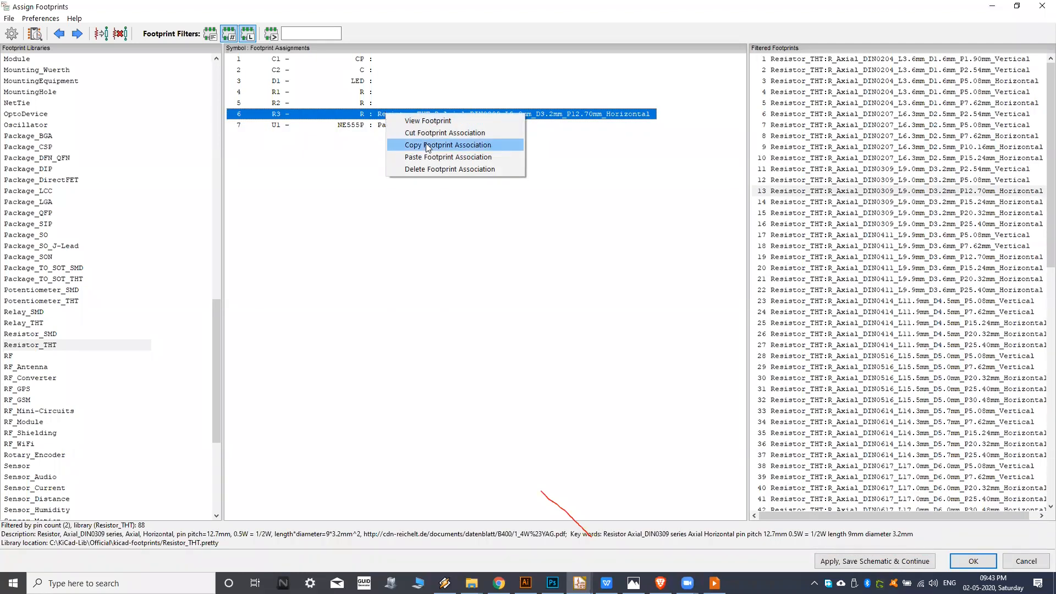
left_click(427, 145)
right_click(369, 104)
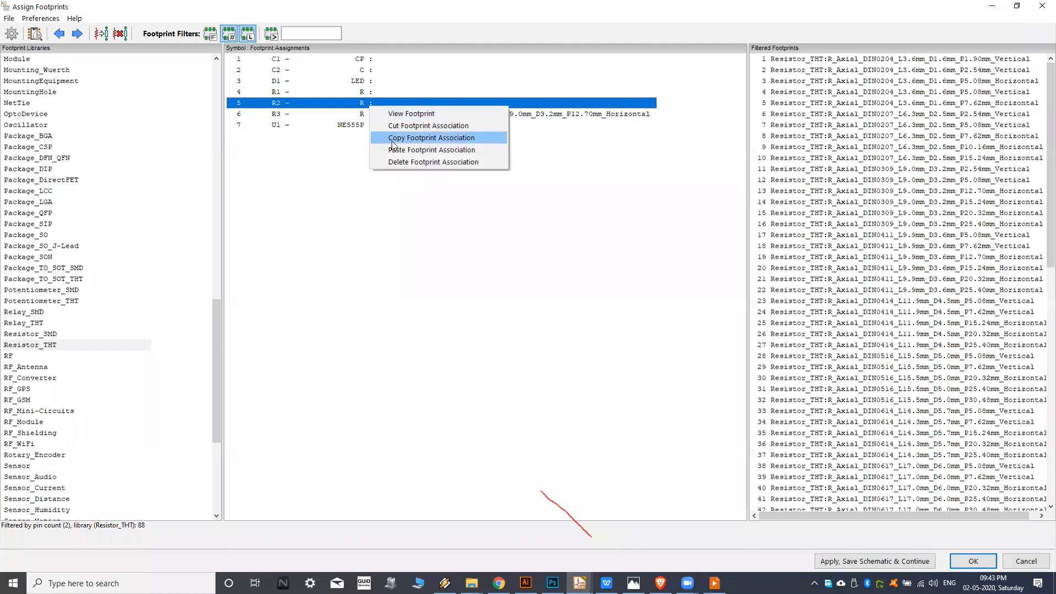
left_click(392, 150)
right_click(377, 93)
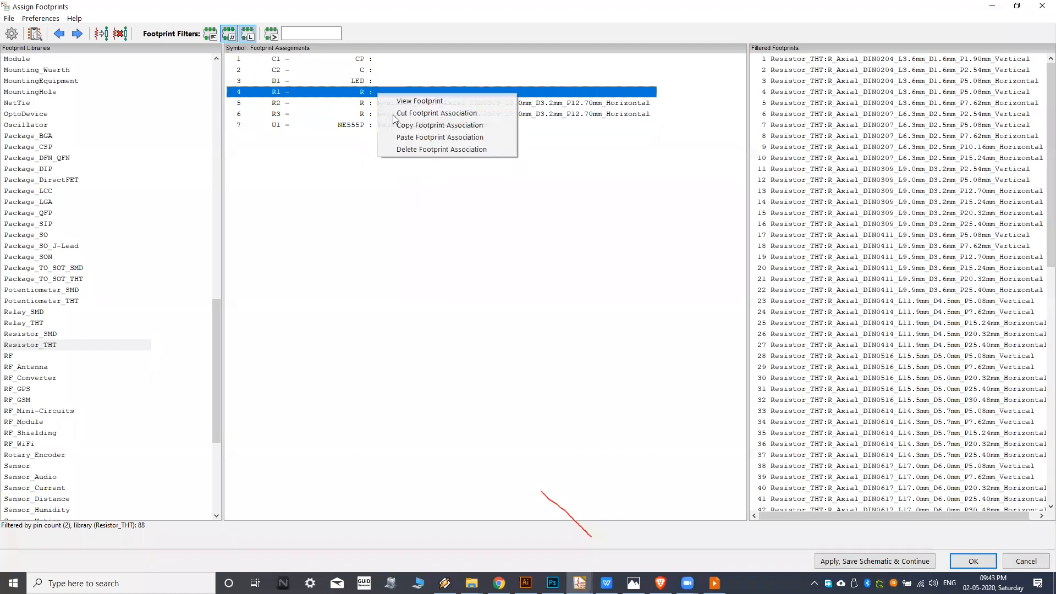
left_click(403, 143)
Preview the LED_D3.0mm footprint from the LED_THT library and assign it to D1.
left_click(414, 81)
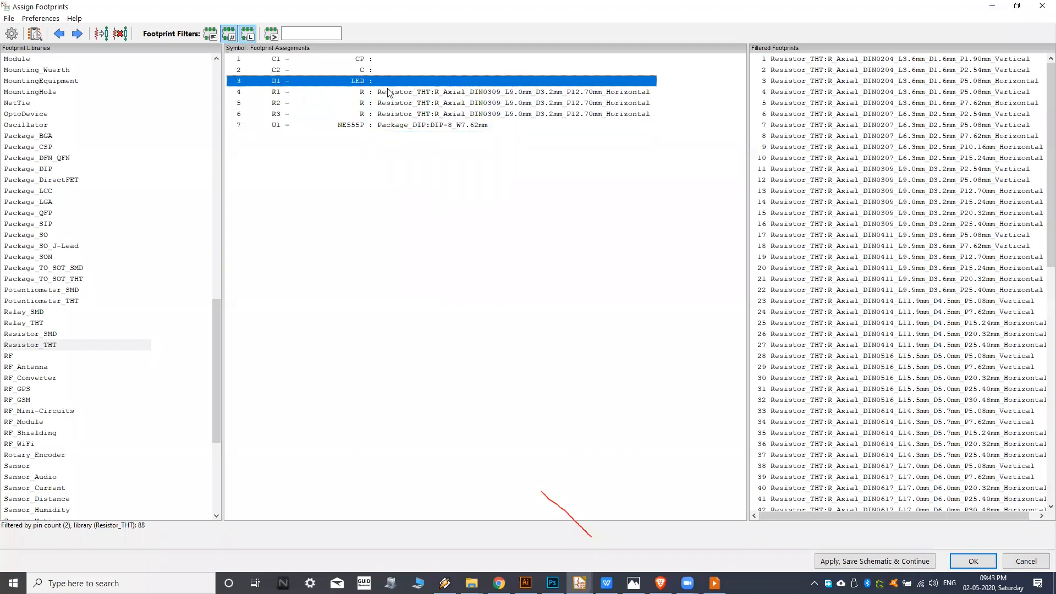
left_click(88, 335)
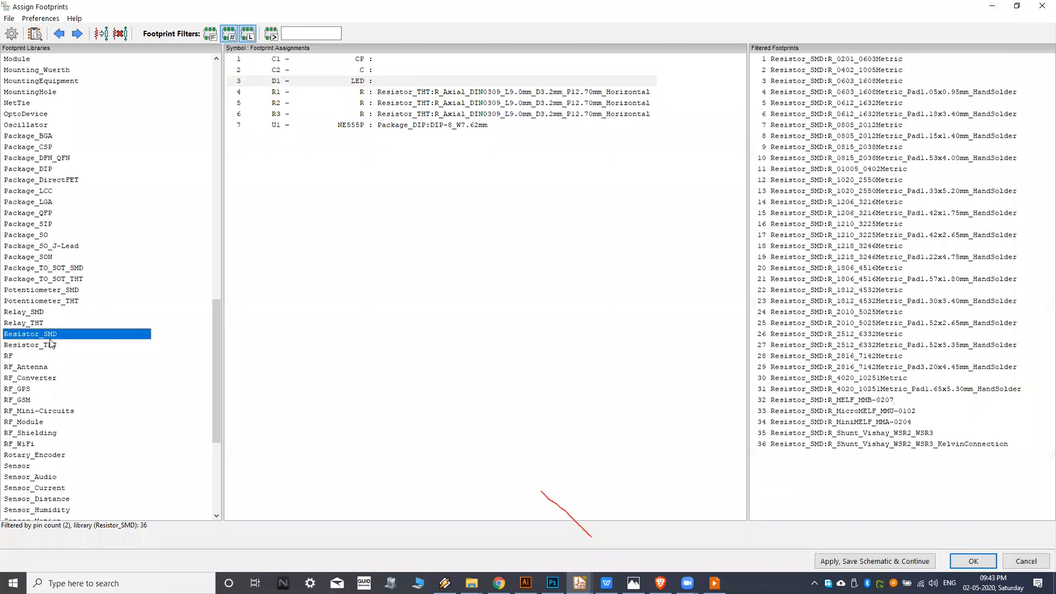
key("l")
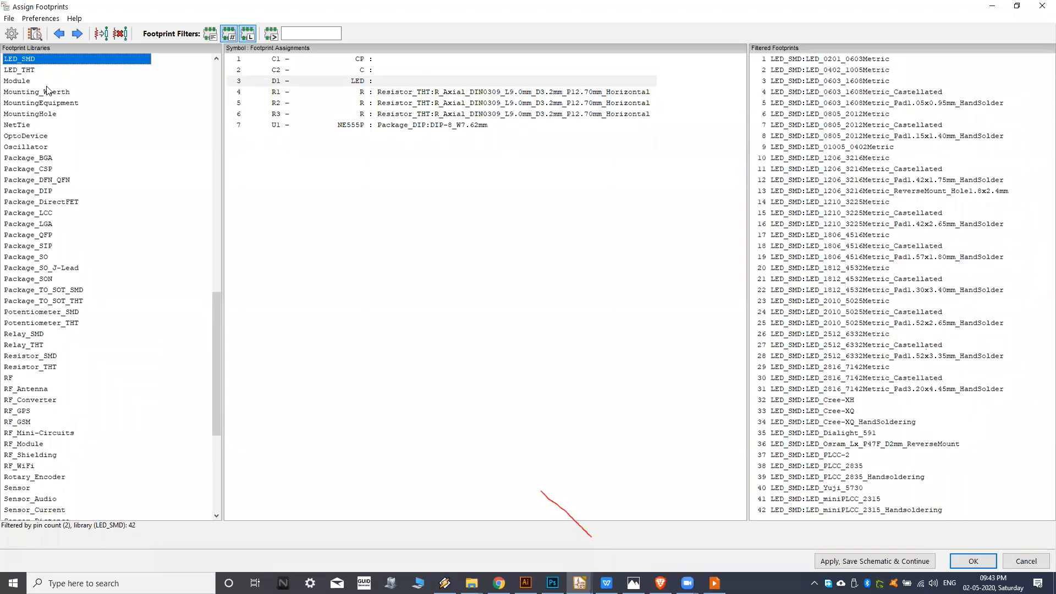
scroll(25, 137, "up", 2)
left_click(26, 138)
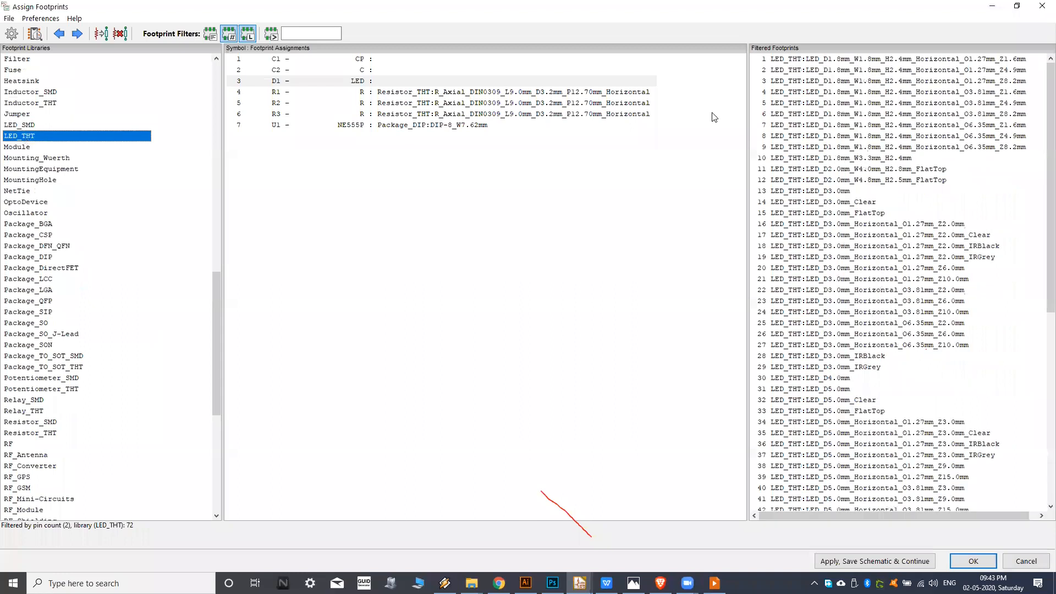
left_click(847, 192)
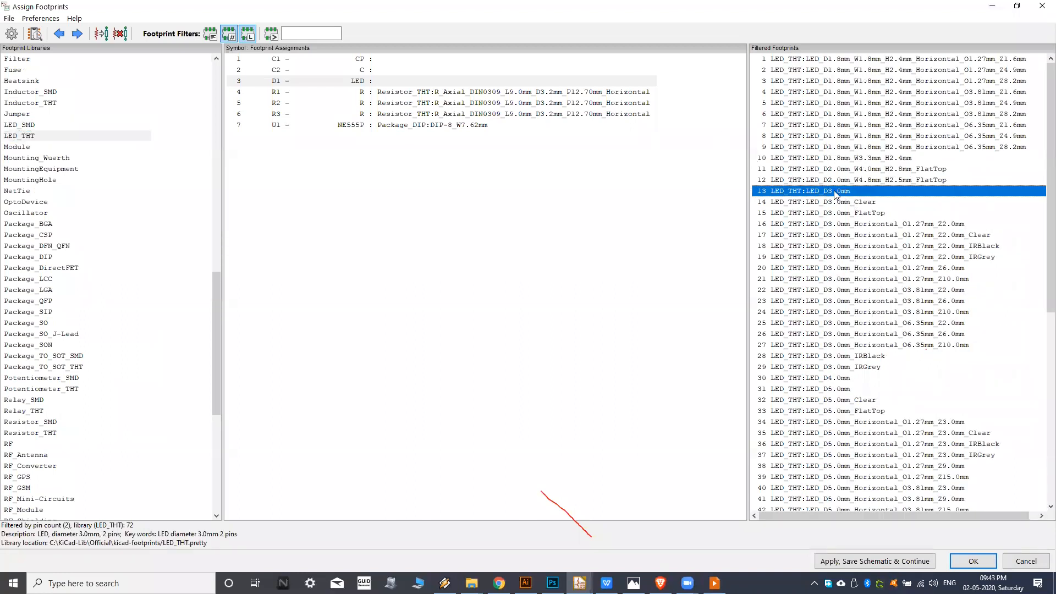
double_click(836, 192)
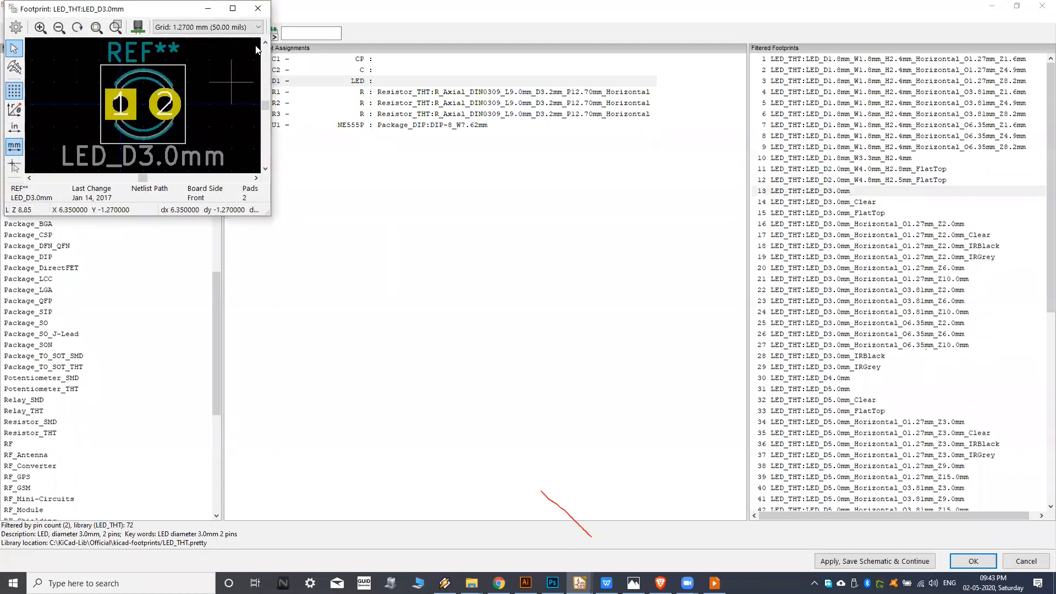
left_click(258, 9)
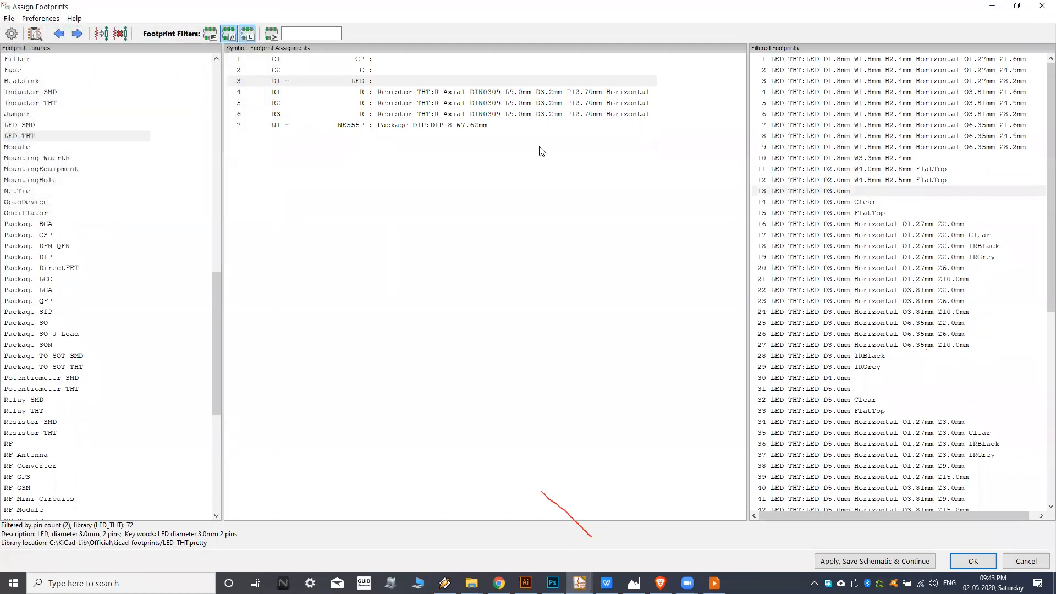
double_click(790, 192)
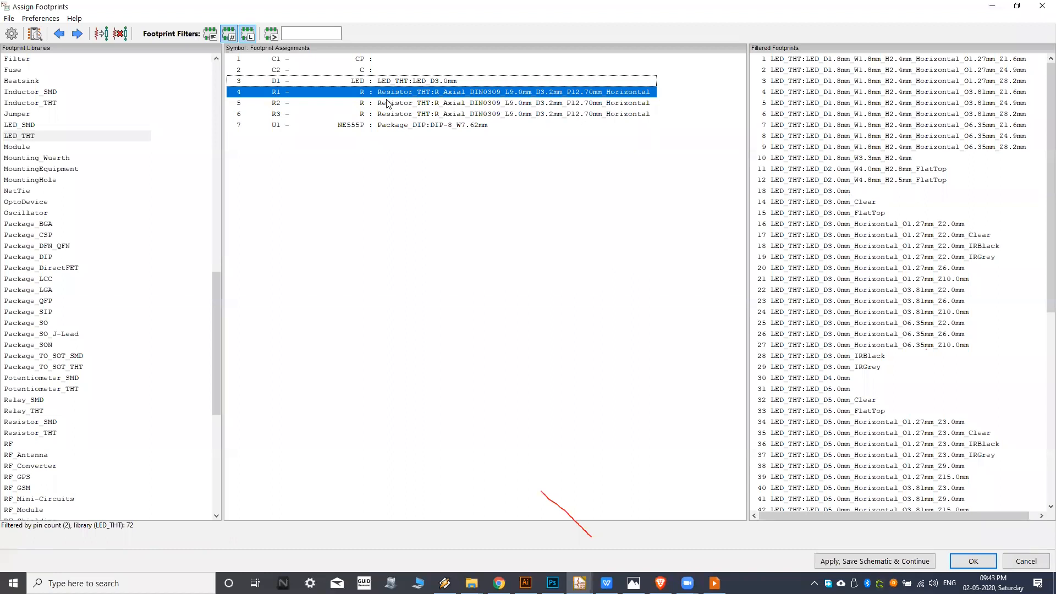
For C2, compare the Capacitor_SMD and Capacitor_THT footprint libraries and settle on Capacitor_THT.
left_click(387, 71)
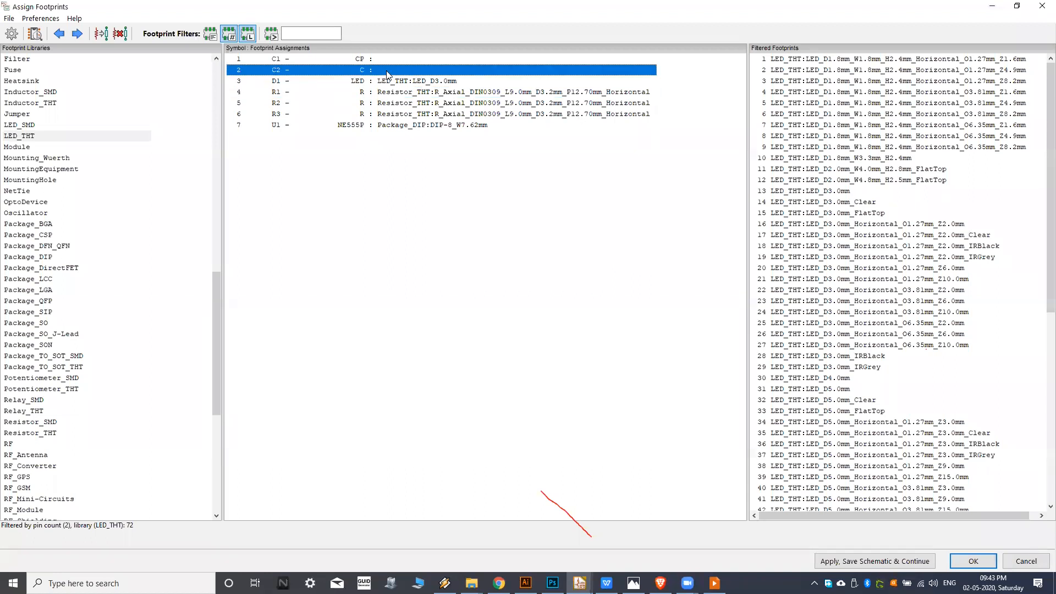
left_click(31, 138)
key("c")
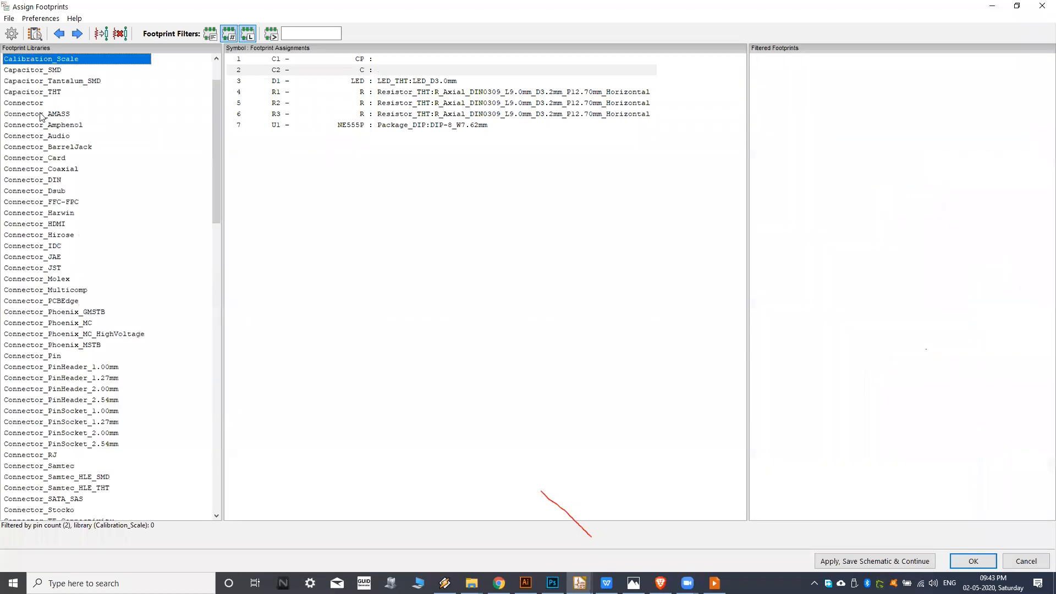
scroll(52, 81, "up", 1)
left_click(34, 126)
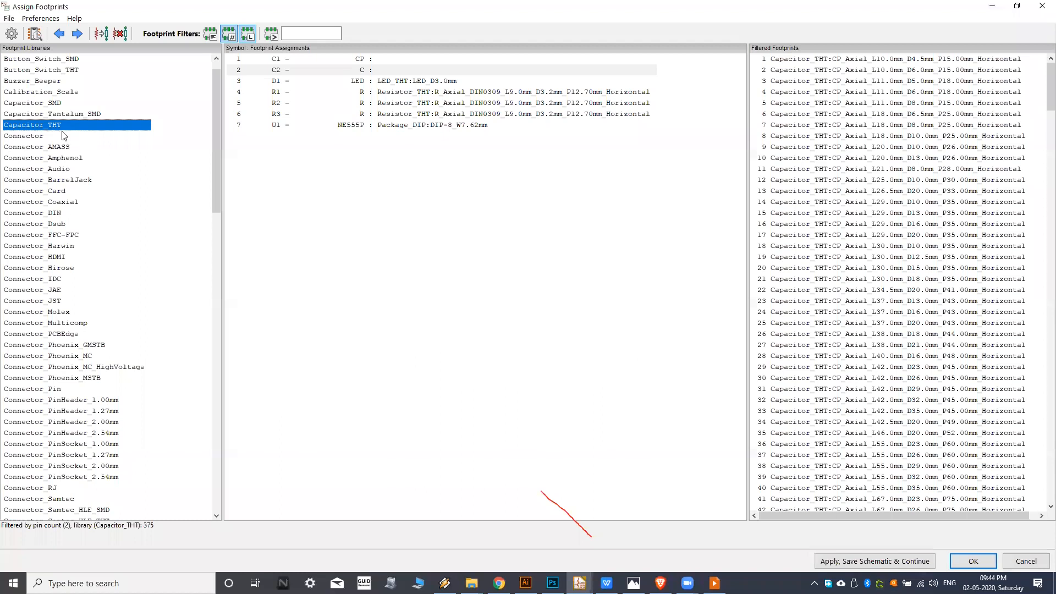
left_click(51, 105)
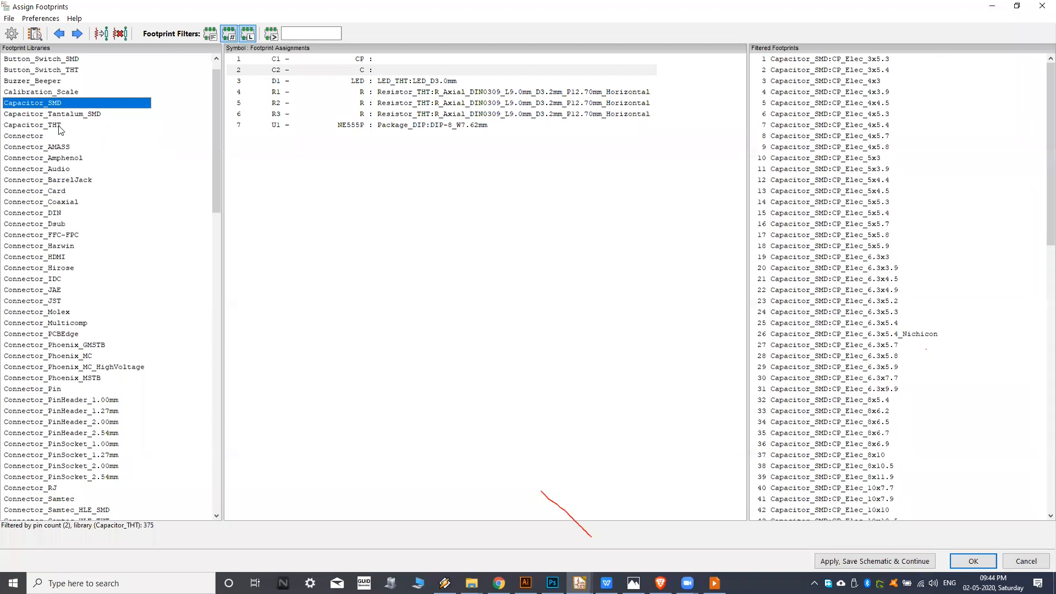
left_click(59, 126)
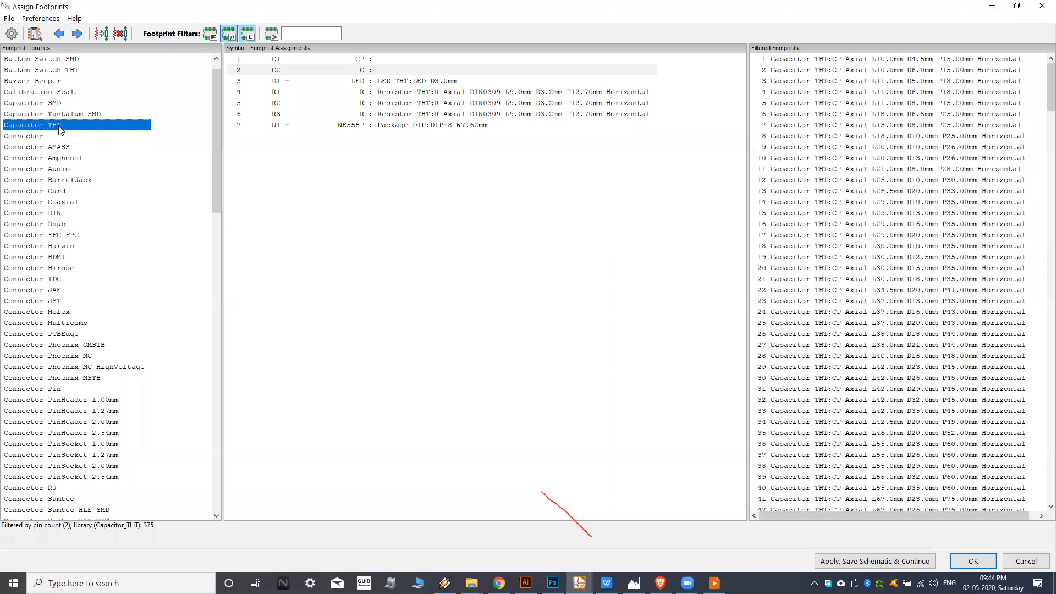
Preview the CP_Axial_L11.0mm_D6.0mm_P18.00mm_Horizontal footprint and look over the other axial capacitor footprints.
left_click(869, 93)
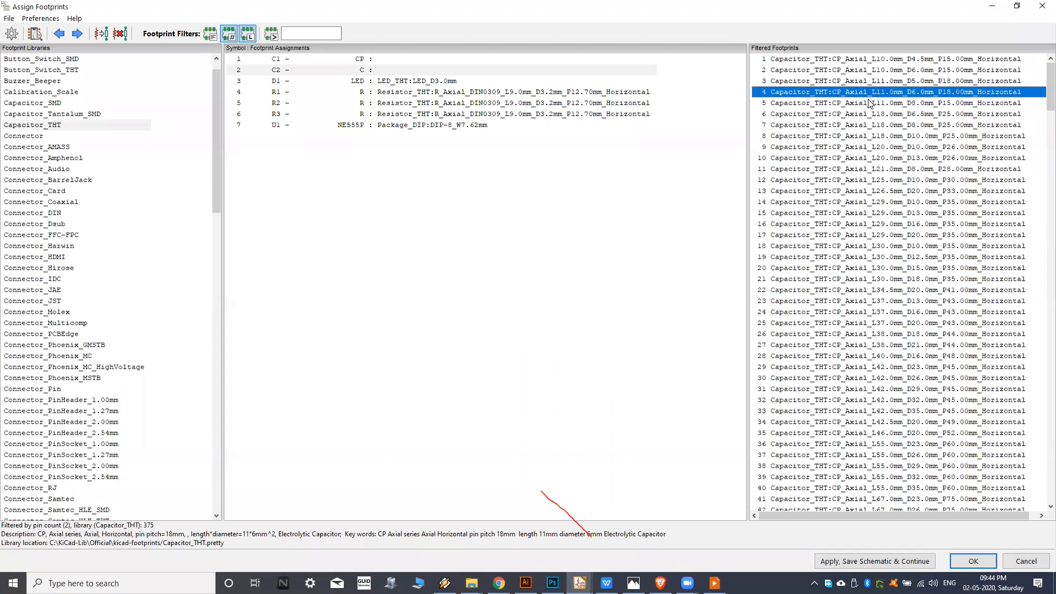
left_click(34, 33)
left_click(262, 10)
left_click(796, 158)
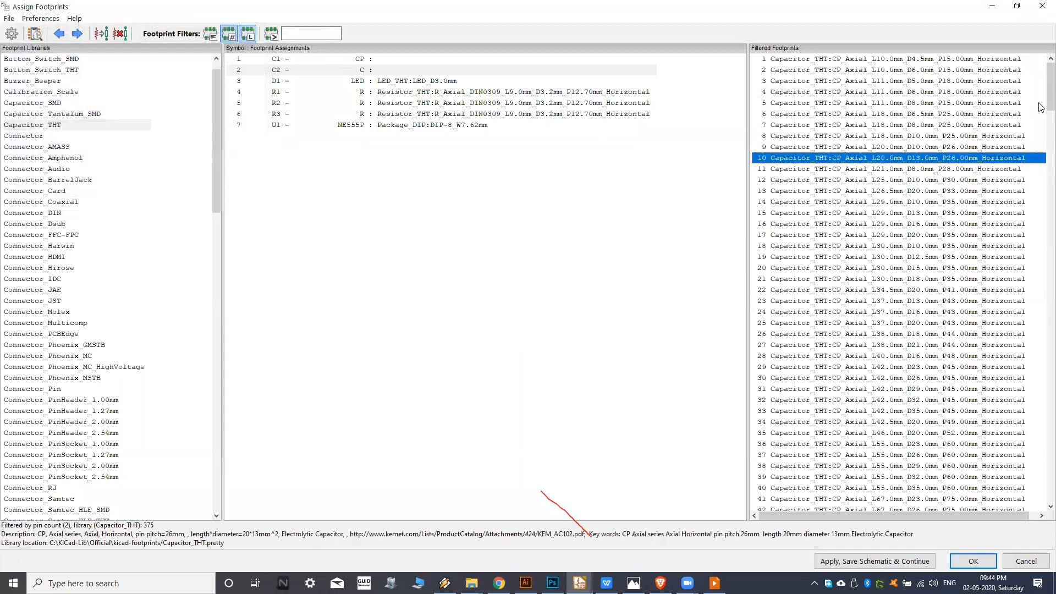
Preview the radial capacitor footprint CP_Radial_D7.5mm_P2.50mm and assign it to C2.
scroll(1042, 107, "down", 15)
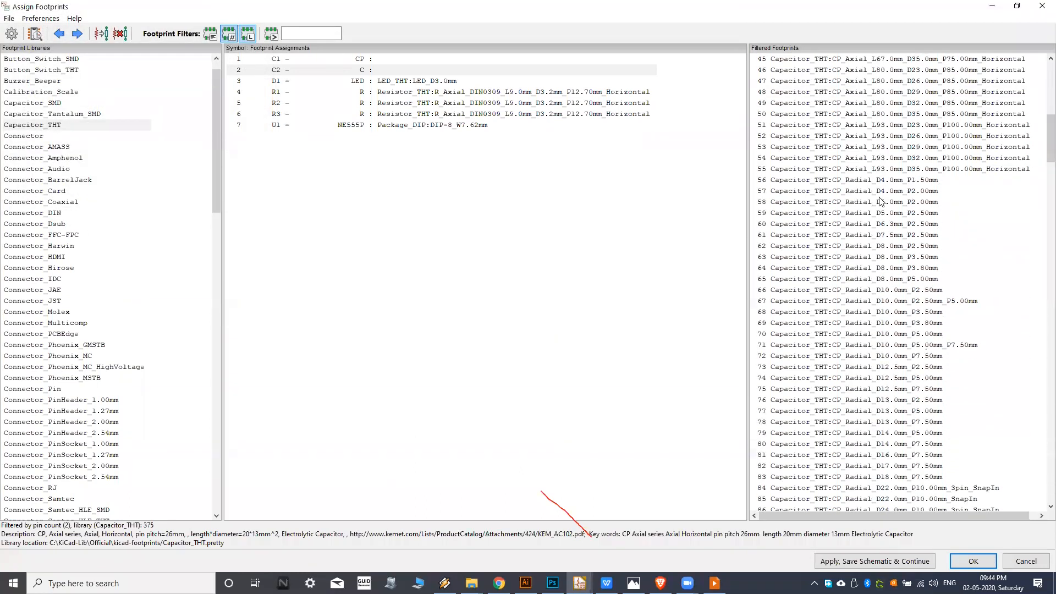
left_click(903, 181)
left_click(889, 237)
right_click(891, 239)
left_click(905, 247)
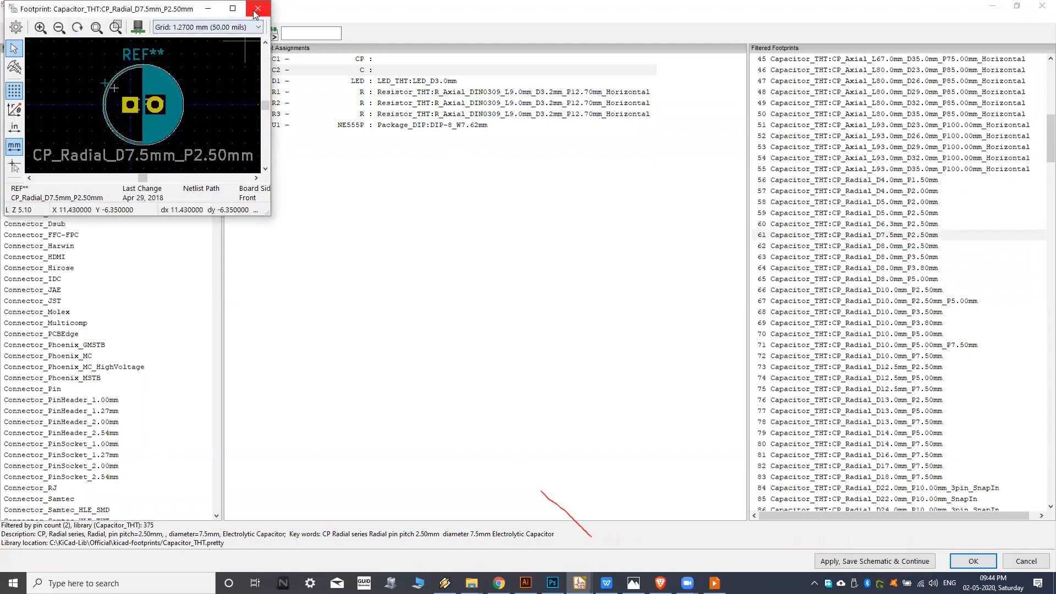
left_click(256, 9)
double_click(842, 236)
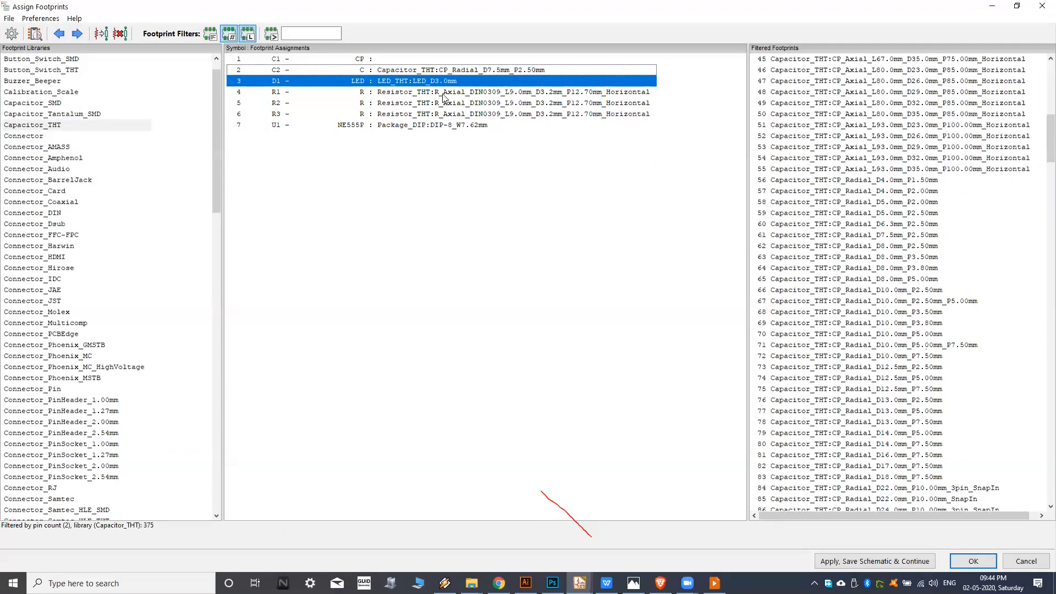
Copy C2's footprint association to C1, and save all footprint assignments to the schematic.
left_click(426, 70)
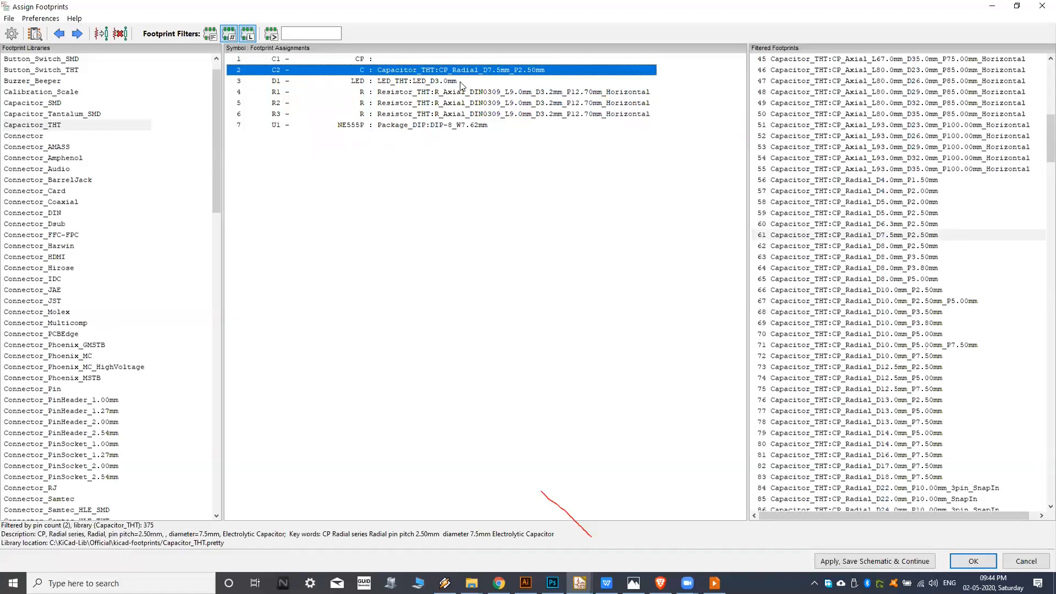
left_click(401, 62)
left_click(418, 73)
left_click(410, 62)
left_click(401, 69)
right_click(401, 69)
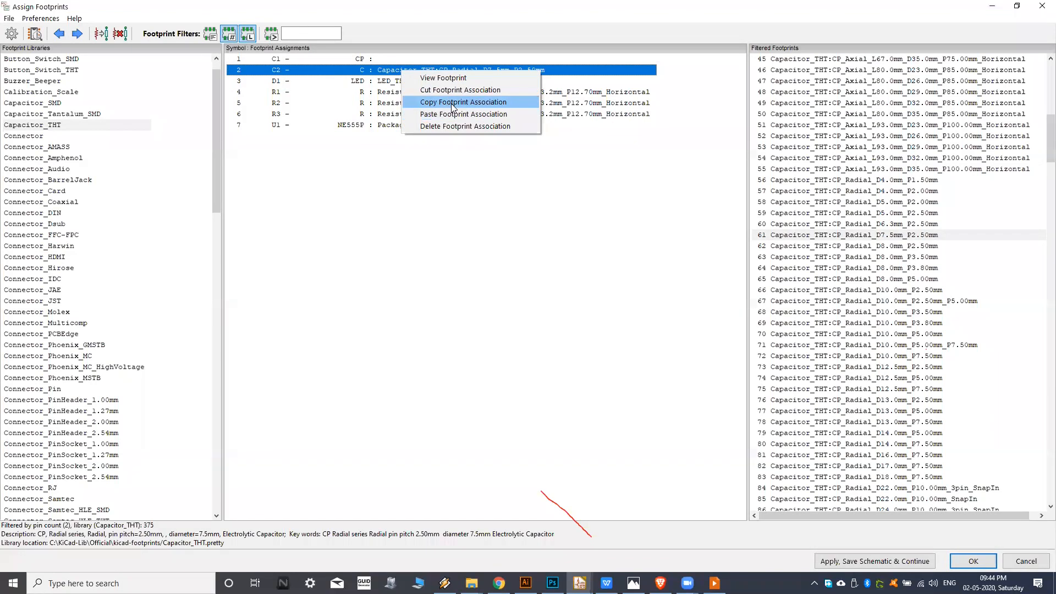
left_click(452, 102)
left_click(396, 59)
right_click(395, 60)
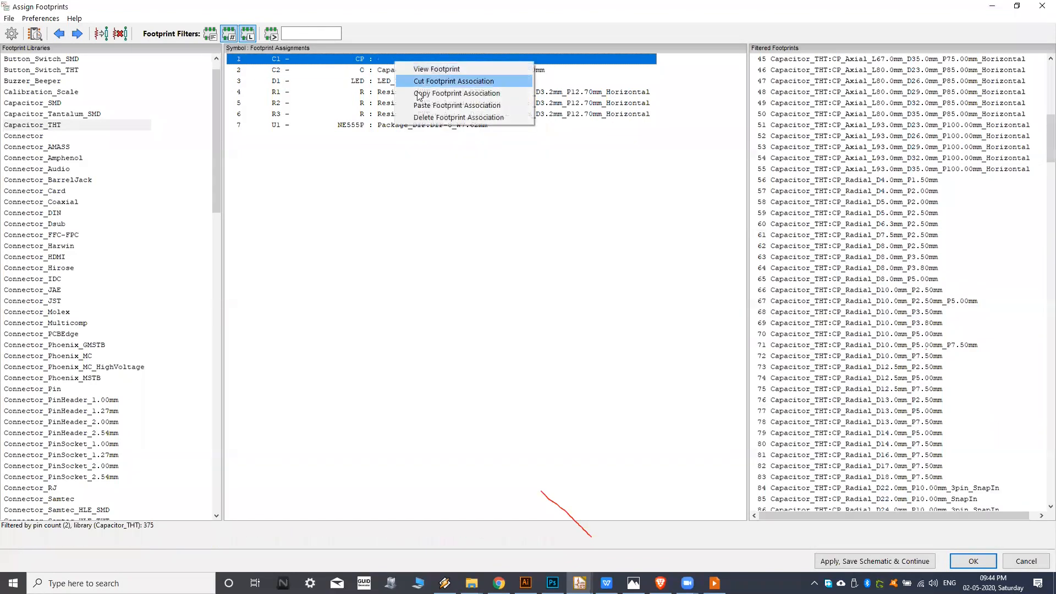
left_click(422, 105)
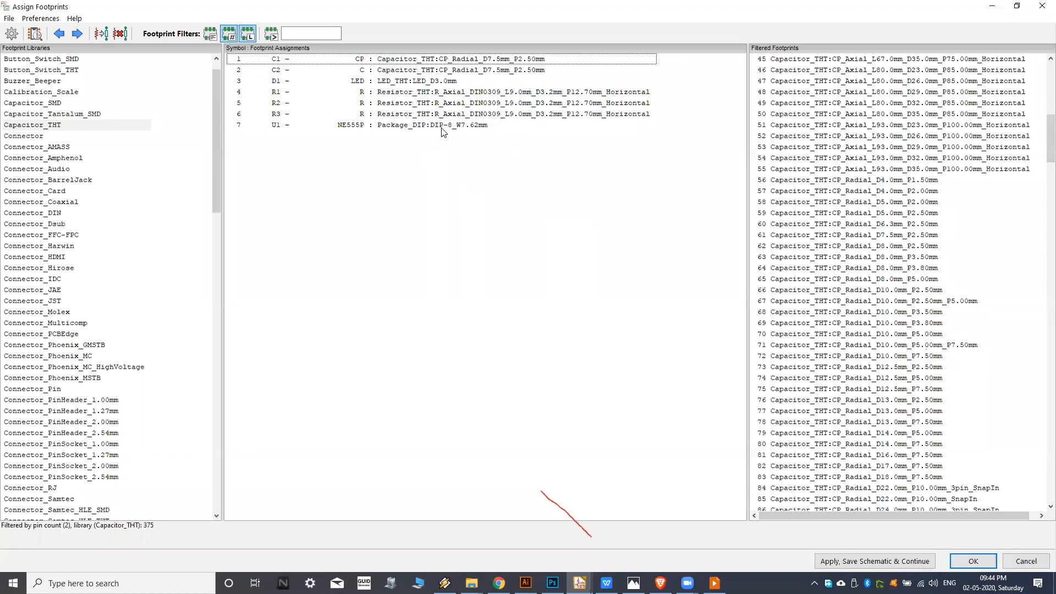
left_click(893, 561)
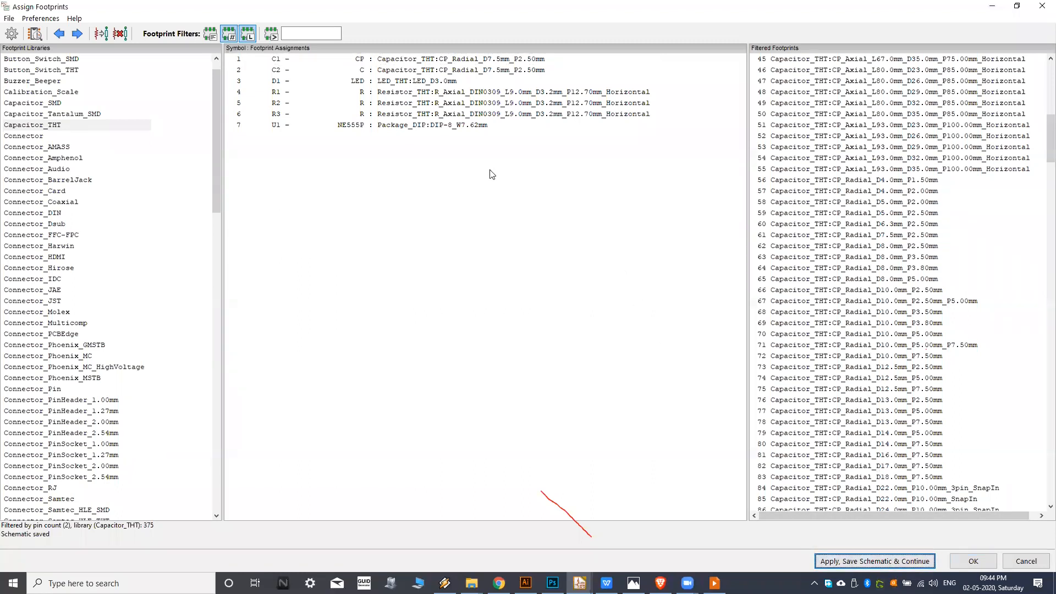
left_click(971, 567)
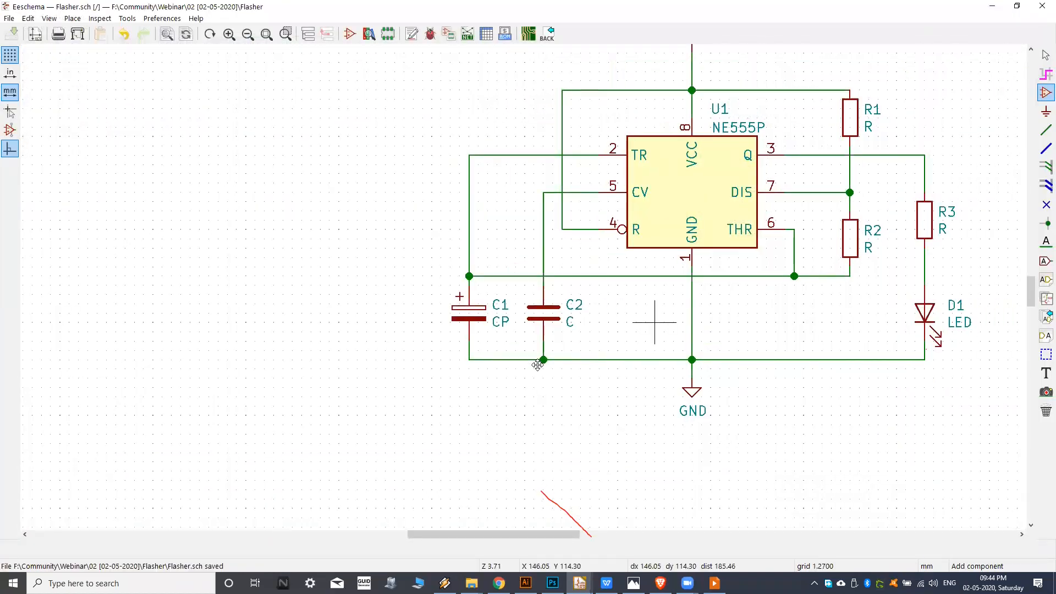
Check the footprint field in U1's symbol properties and view its DIP-8_W7.62mm footprint in the library browser.
middle_click_drag(461, 358, 455, 366)
middle_click_drag(365, 310, 416, 308)
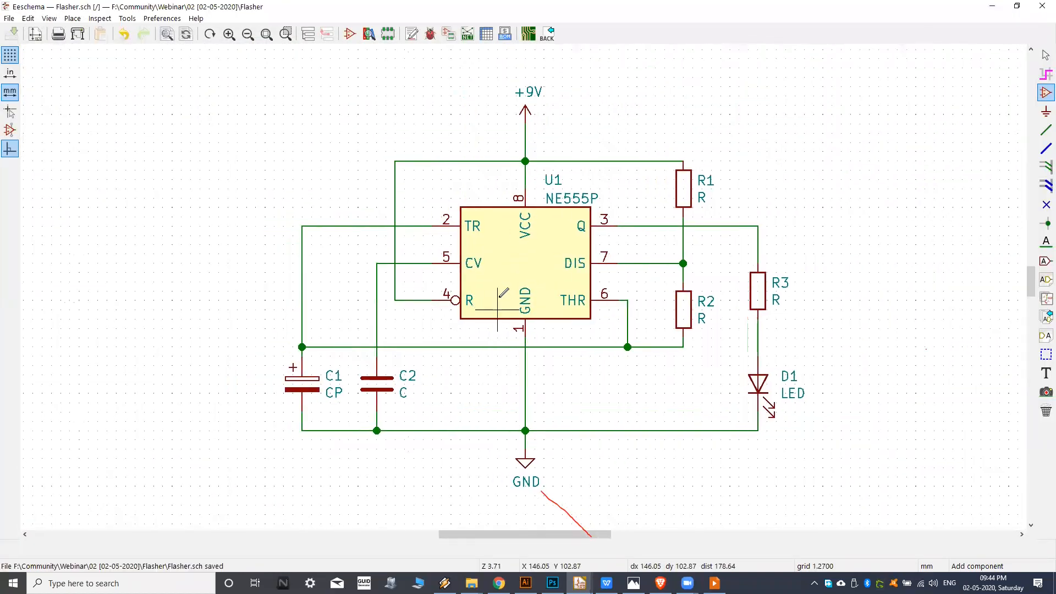
mouse_move(552, 281)
middle_mouse_down()
mouse_move(518, 274)
mouse_move(529, 284)
middle_mouse_up()
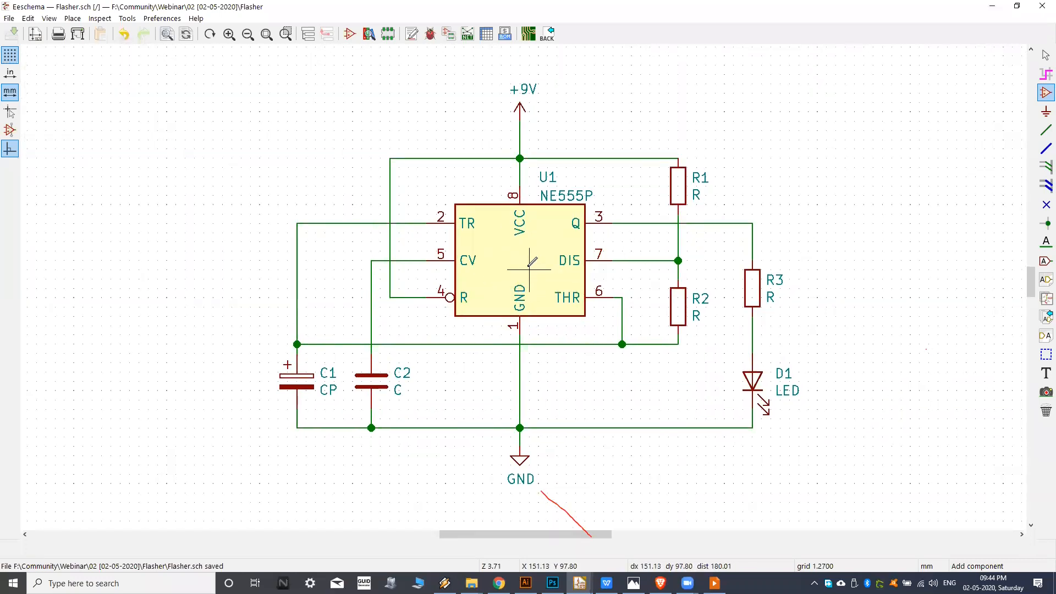
left_click(520, 260)
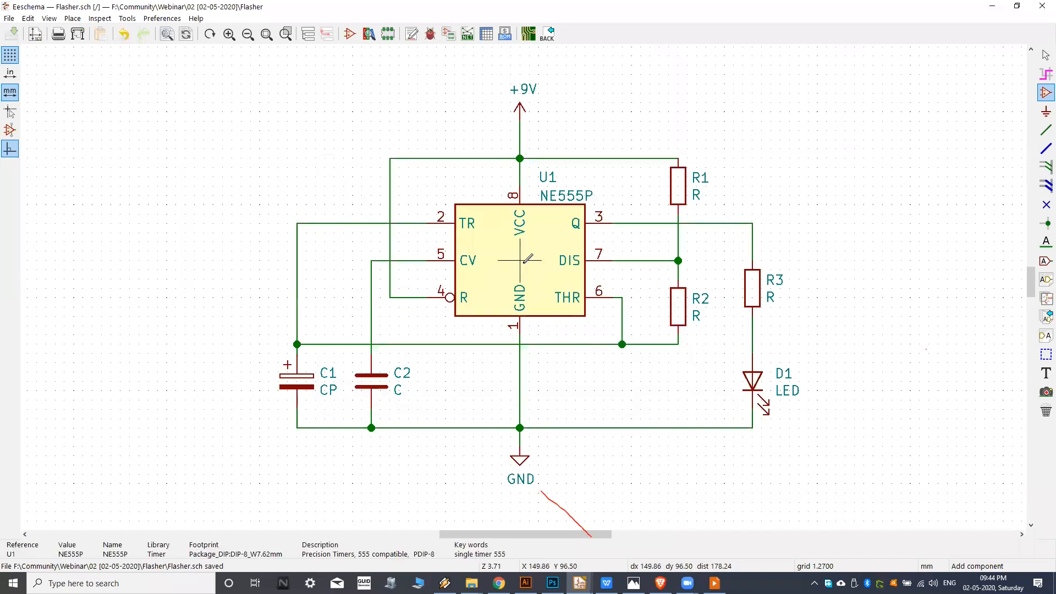
double_click(527, 257)
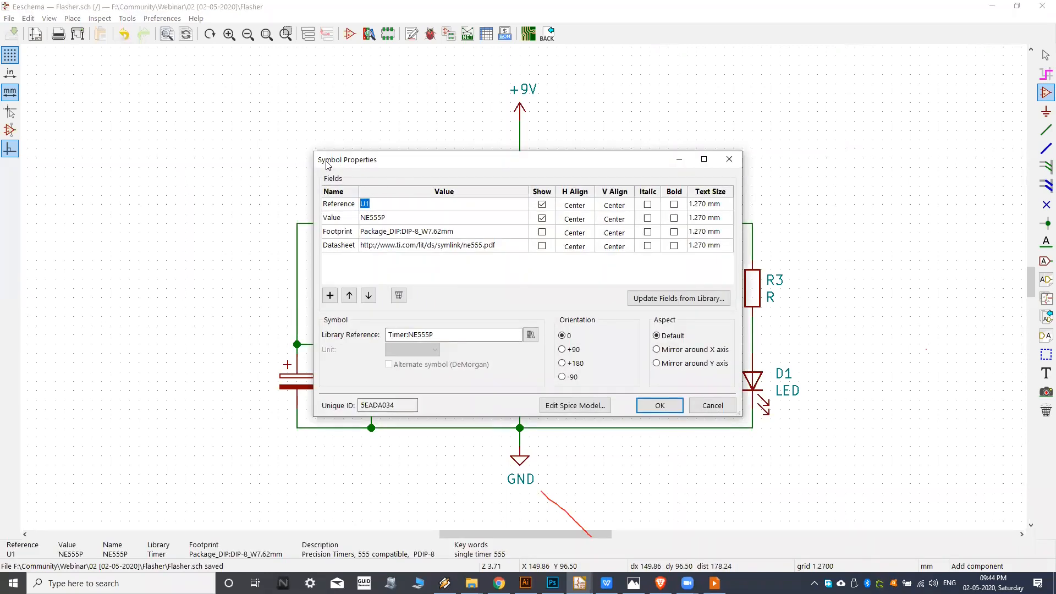
double_click(461, 218)
left_click(468, 230)
left_click(478, 234)
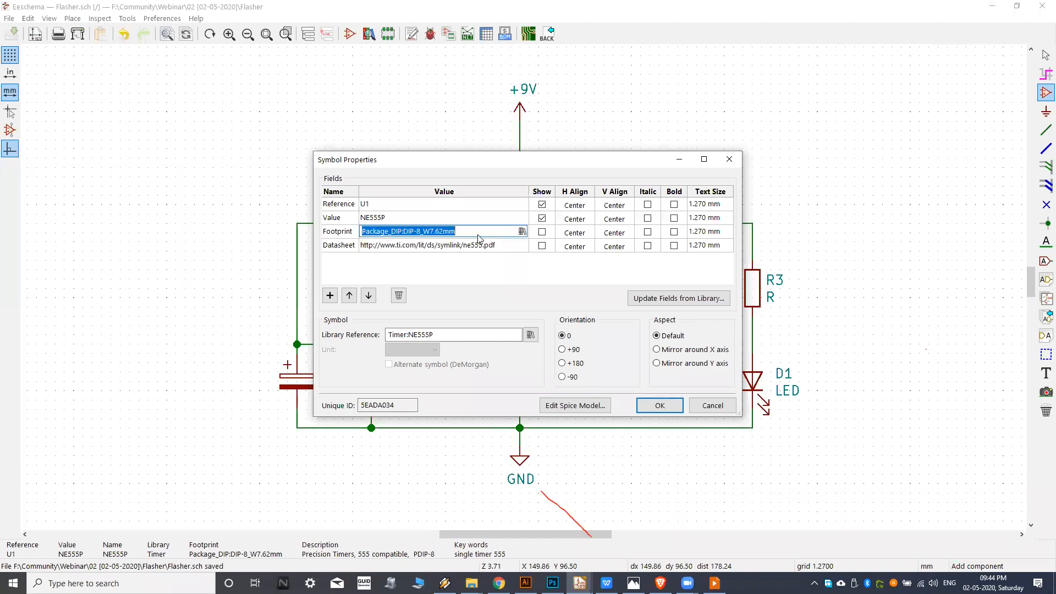
left_click(522, 233)
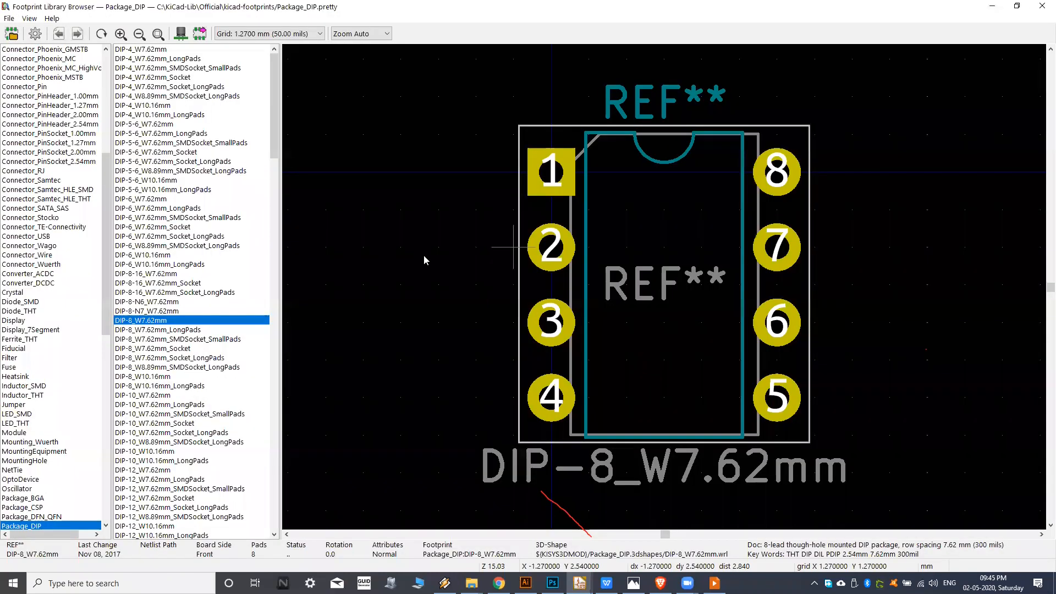
left_click(1040, 5)
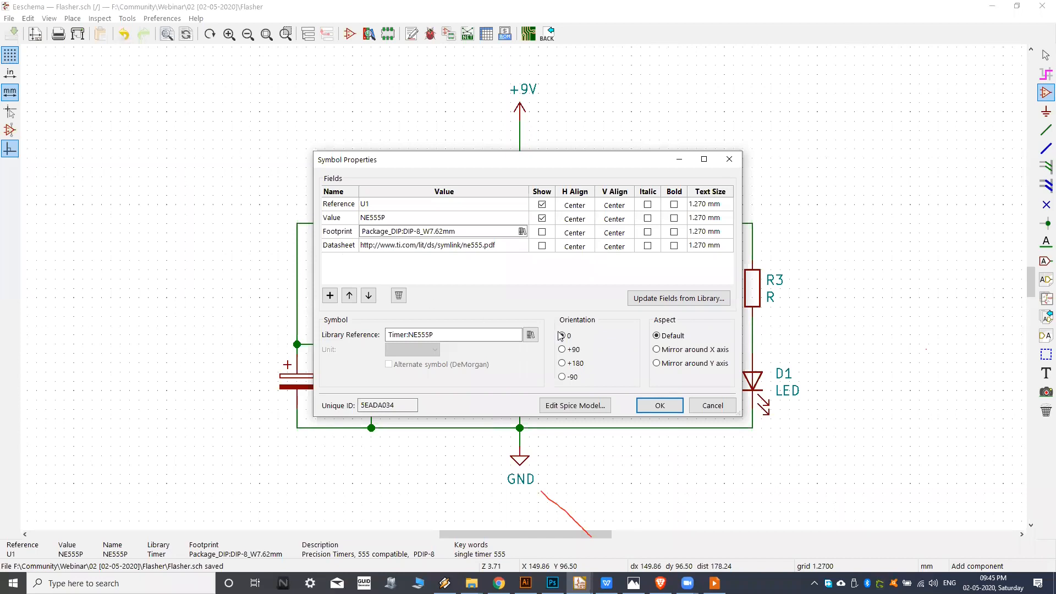
left_click(661, 406)
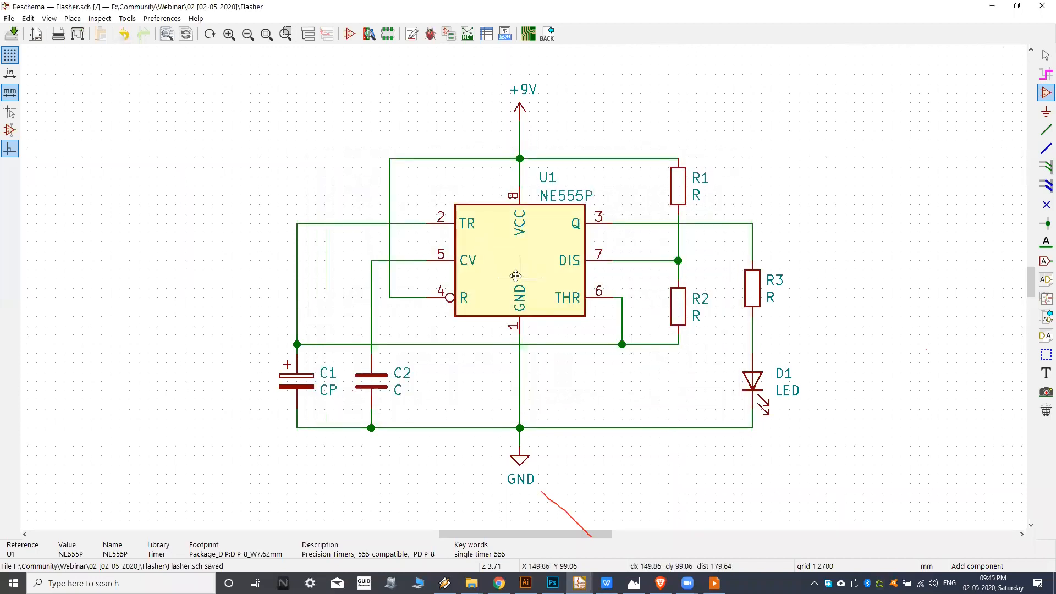
Save the schematic and generate its Pcbnew netlist in the default format as Flasher.net.
key("ctrl+s")
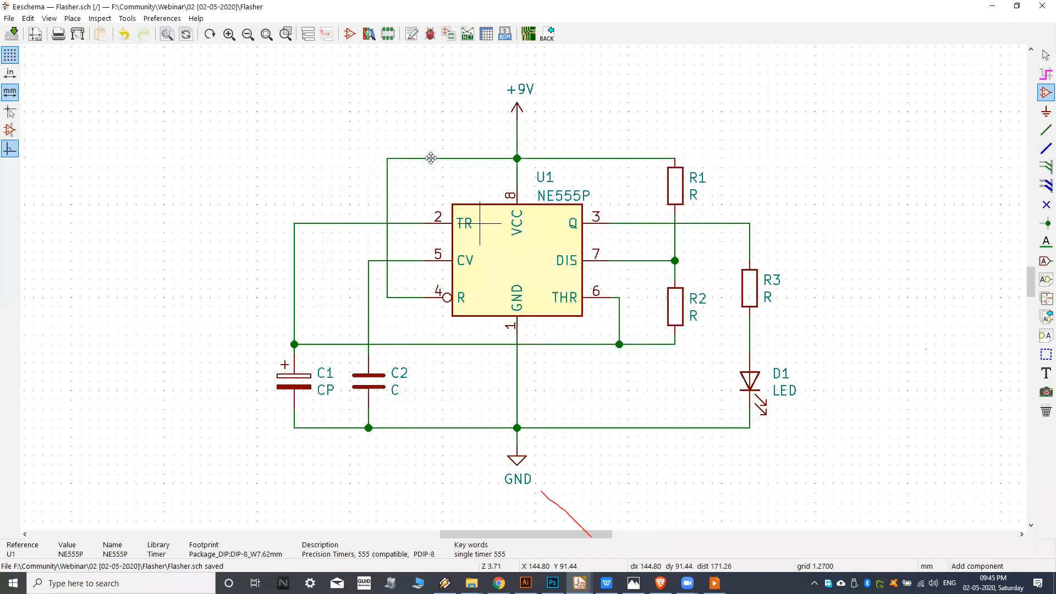
middle_click_drag(431, 158, 425, 188)
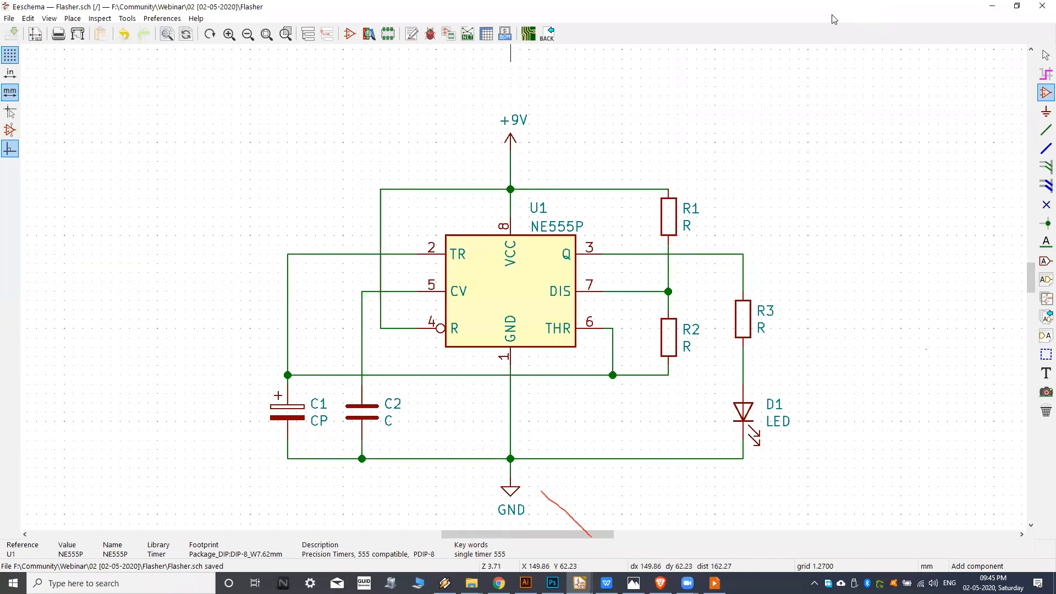
left_click(467, 34)
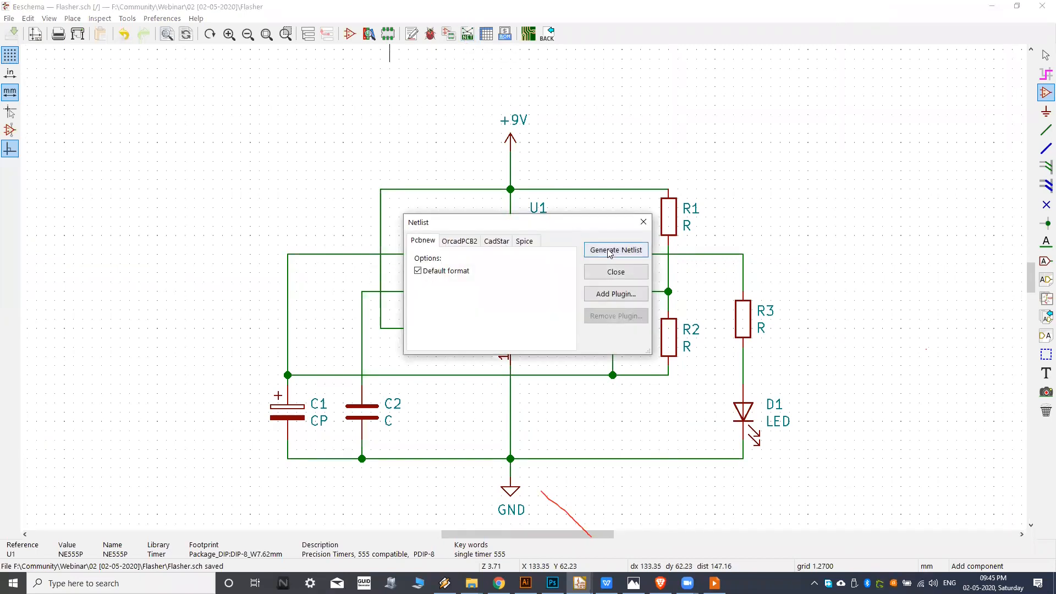
left_click(609, 252)
left_click(830, 504)
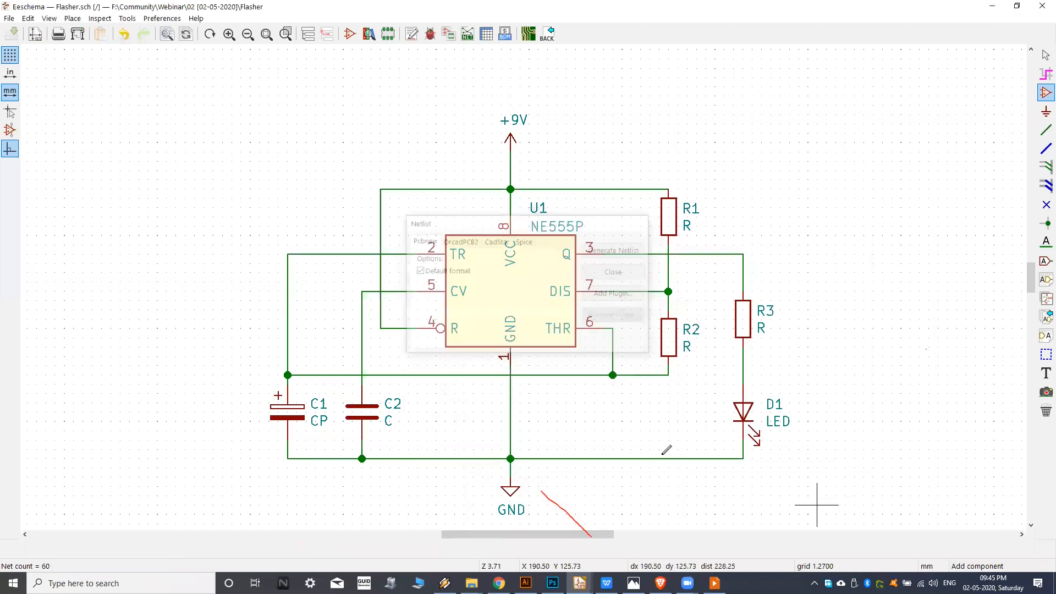
In Pcbnew, load Flasher.net, keep the existing symbol to footprint associations, and update the PCB with the components.
middle_click_drag(568, 179, 568, 164)
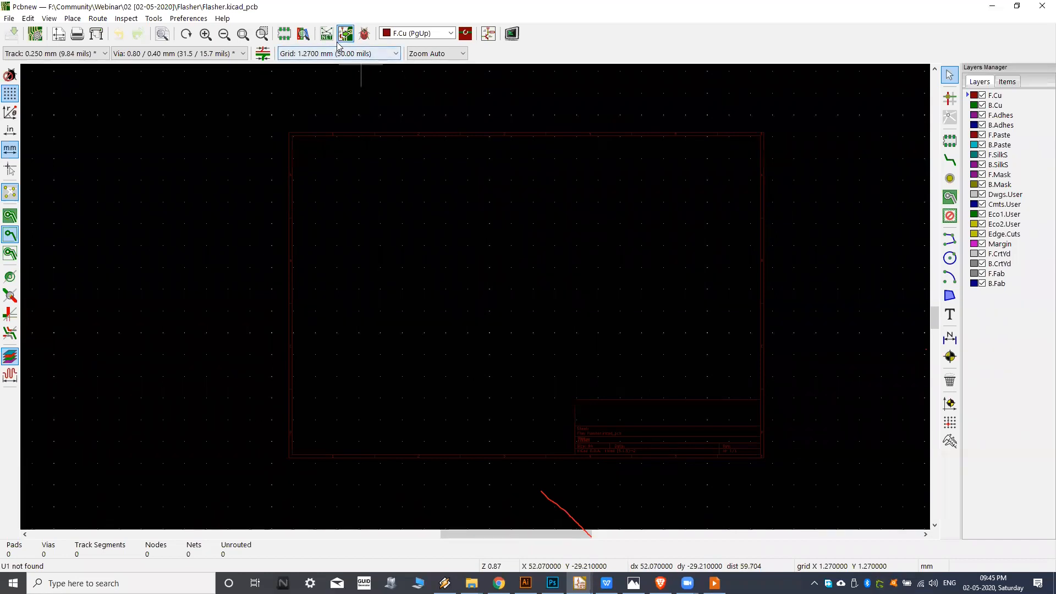
left_click(327, 34)
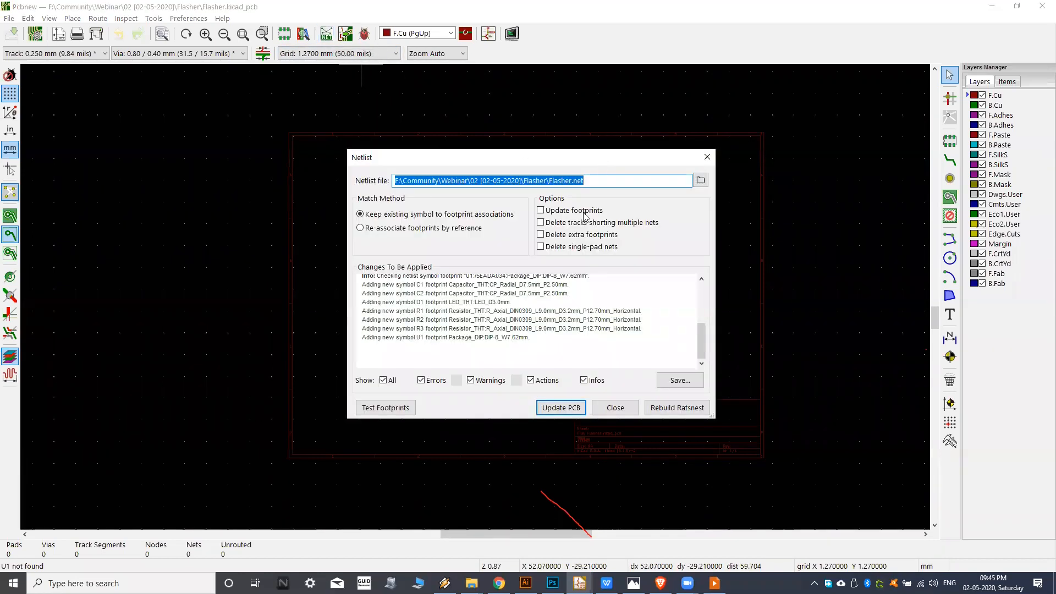
left_click(560, 409)
left_click(562, 410)
left_click(615, 408)
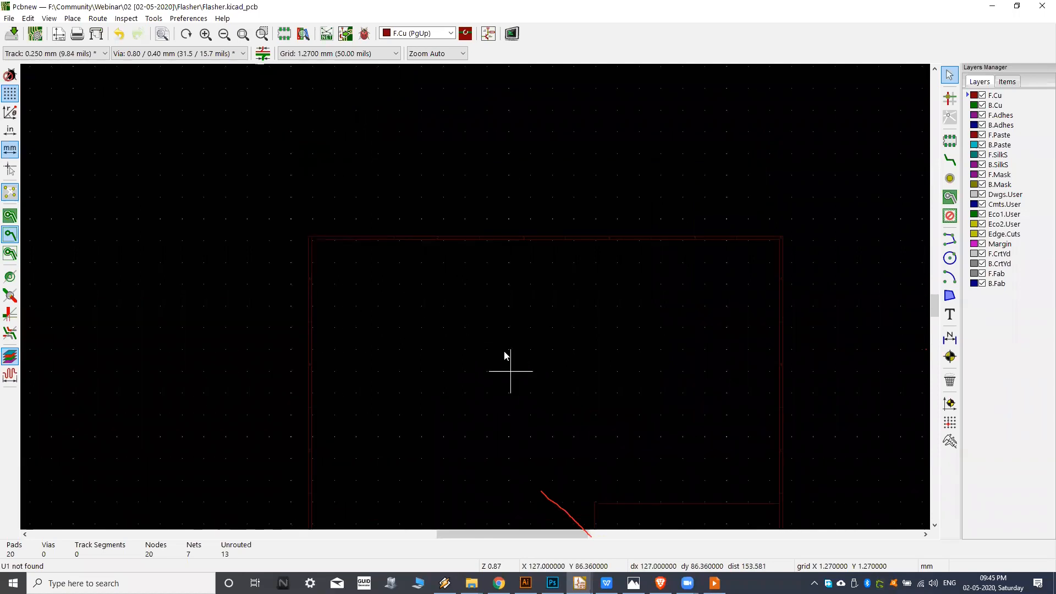
Locate the imported footprints on the board sheet and examine their arrangement and ratsnest connections.
scroll(505, 354, "down", 5)
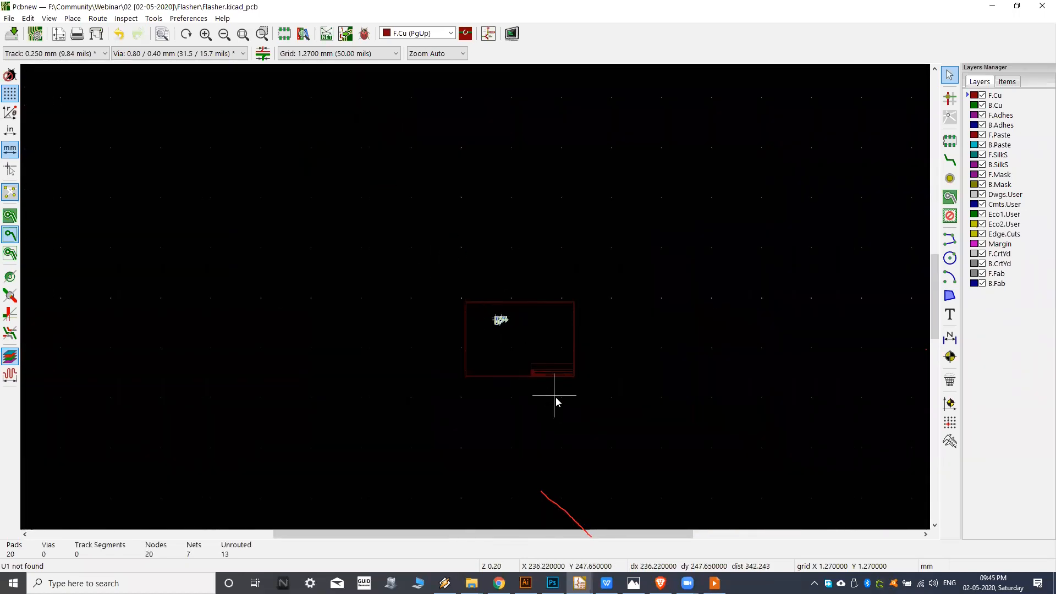
scroll(557, 402, "up", 3)
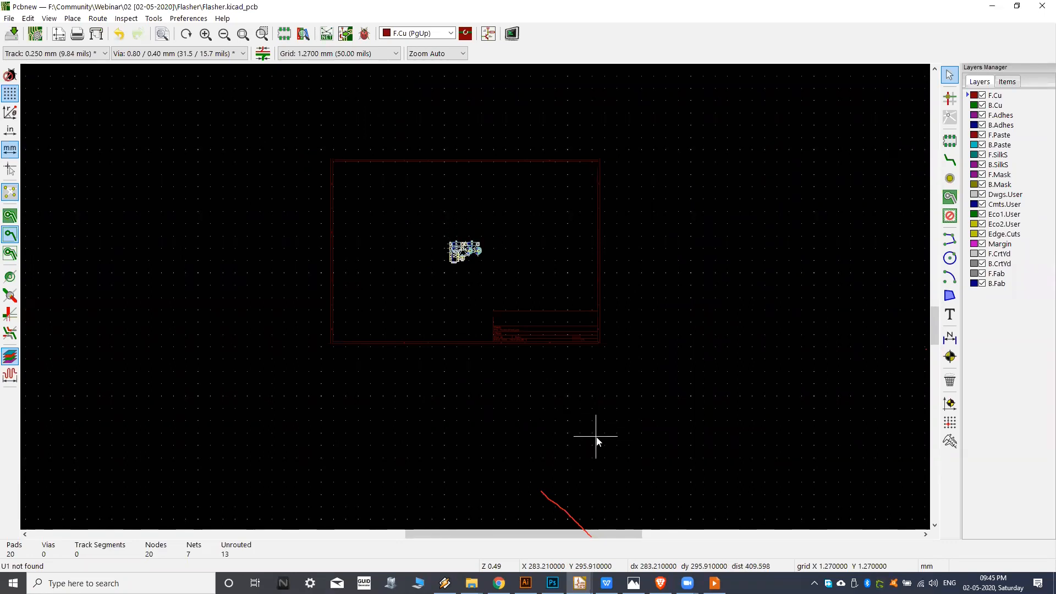
scroll(448, 226, "up", 5)
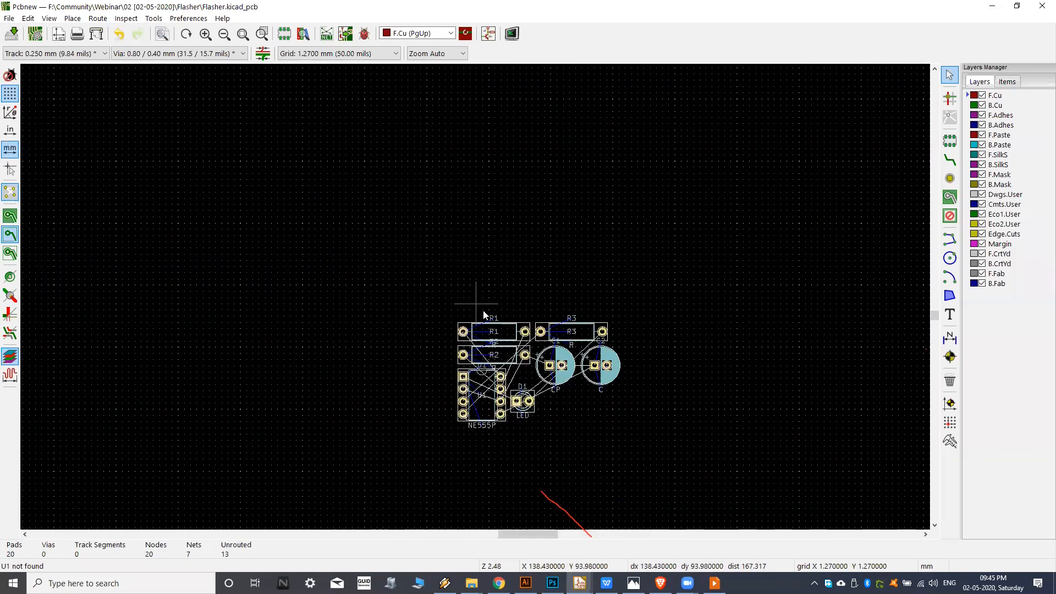
scroll(483, 312, "up", 4)
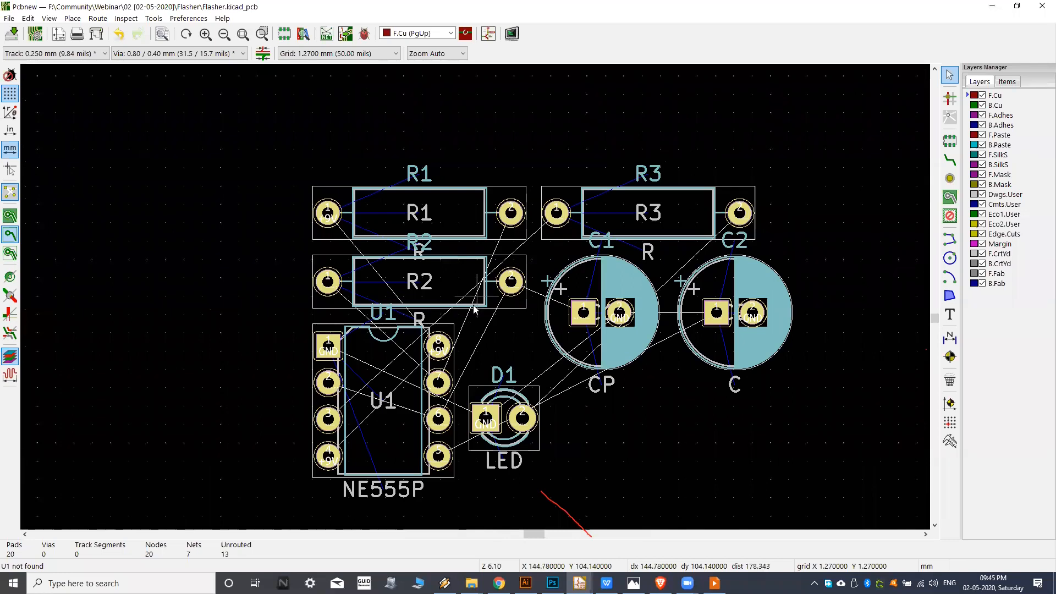
scroll(475, 310, "down", 2)
middle_click_drag(460, 261, 467, 248)
middle_click_drag(462, 336, 483, 310)
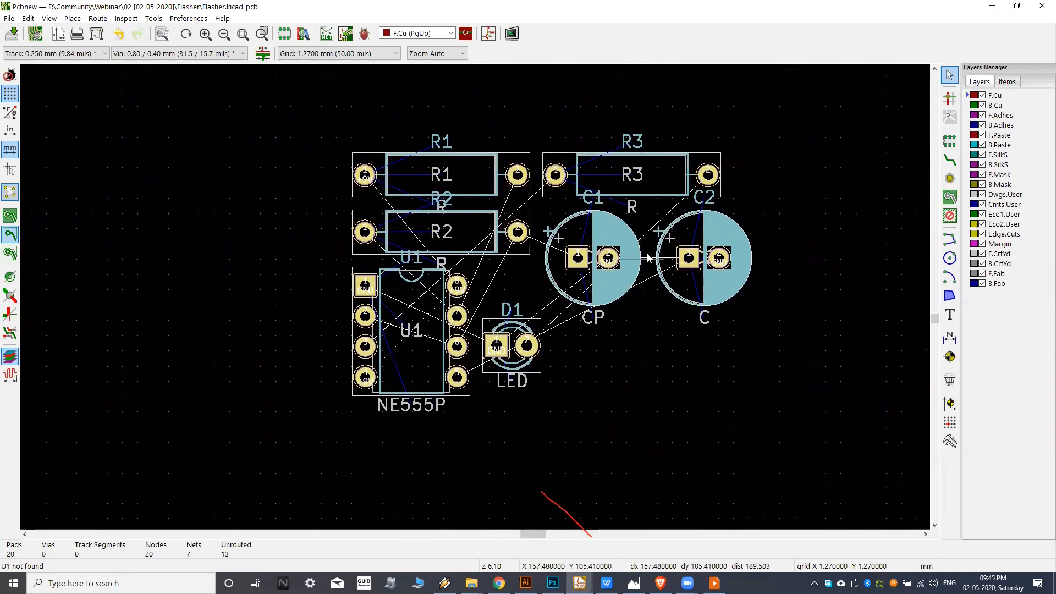
middle_click_drag(504, 346, 481, 337)
scroll(531, 287, "down", 3)
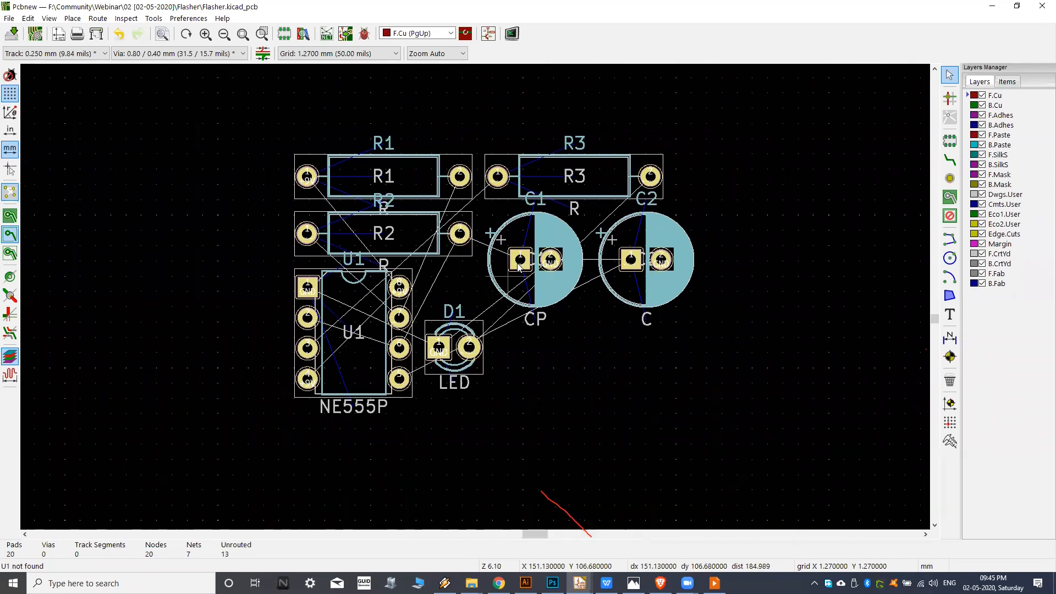
middle_click_drag(550, 214, 579, 218)
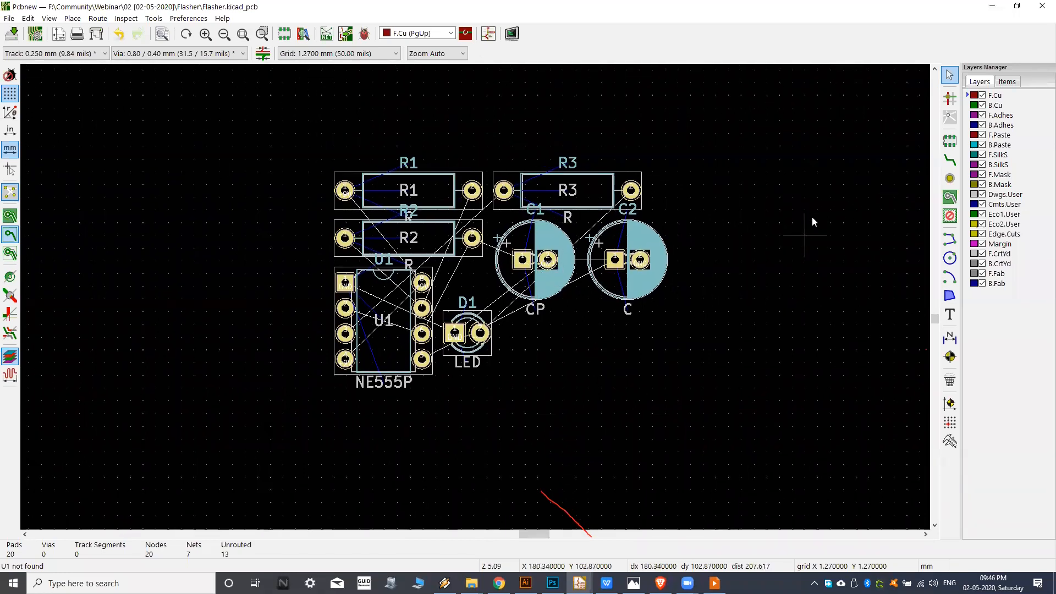
middle_click_drag(526, 247, 543, 240)
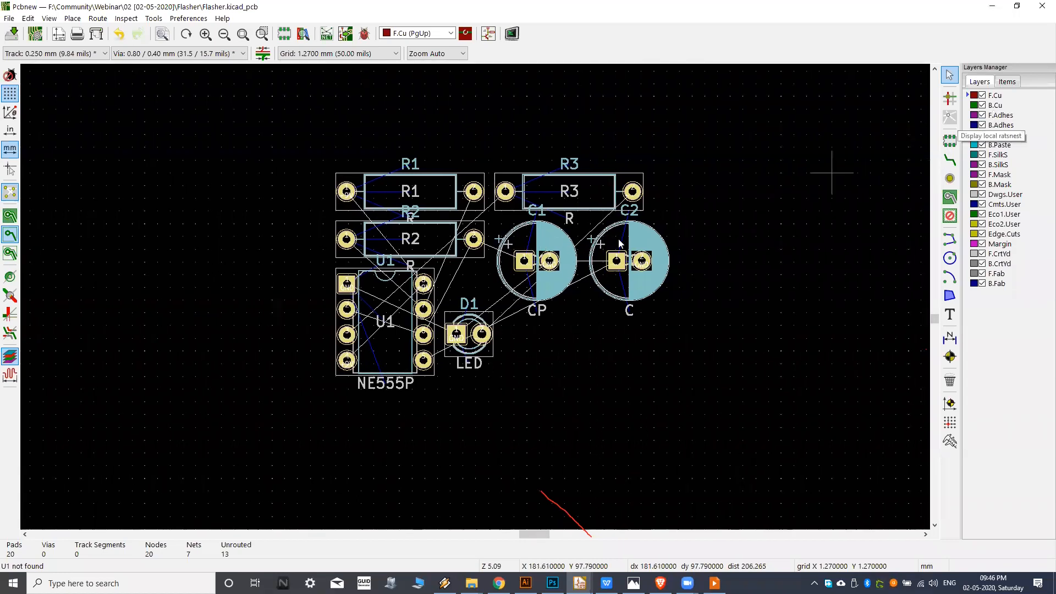
middle_click_drag(603, 256, 599, 256)
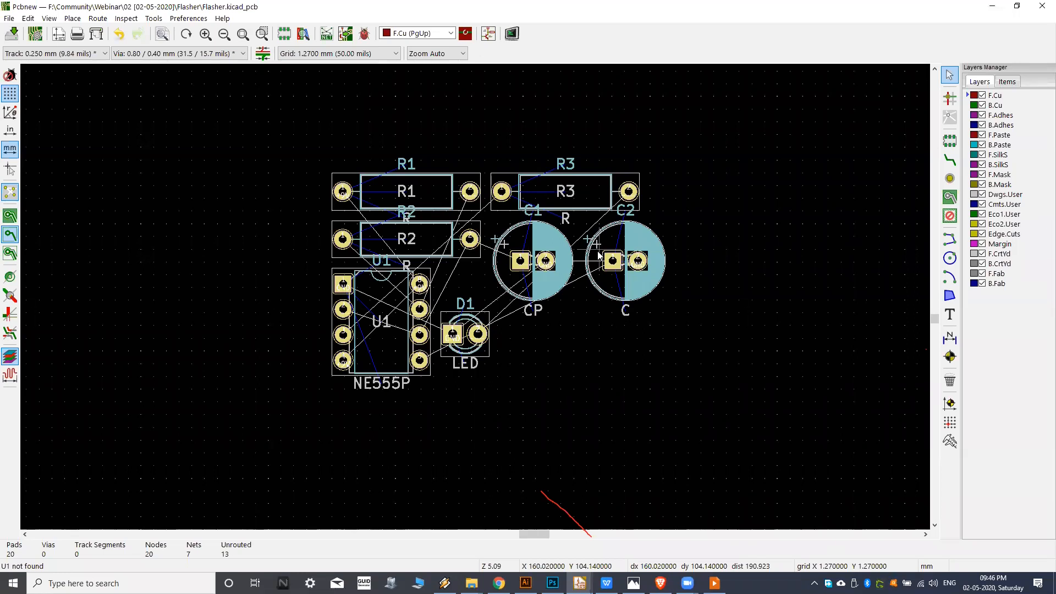
middle_click_drag(474, 202, 470, 224)
mouse_move(447, 316)
middle_mouse_down()
mouse_move(484, 289)
mouse_move(456, 312)
middle_mouse_up()
middle_click_drag(504, 263, 449, 277)
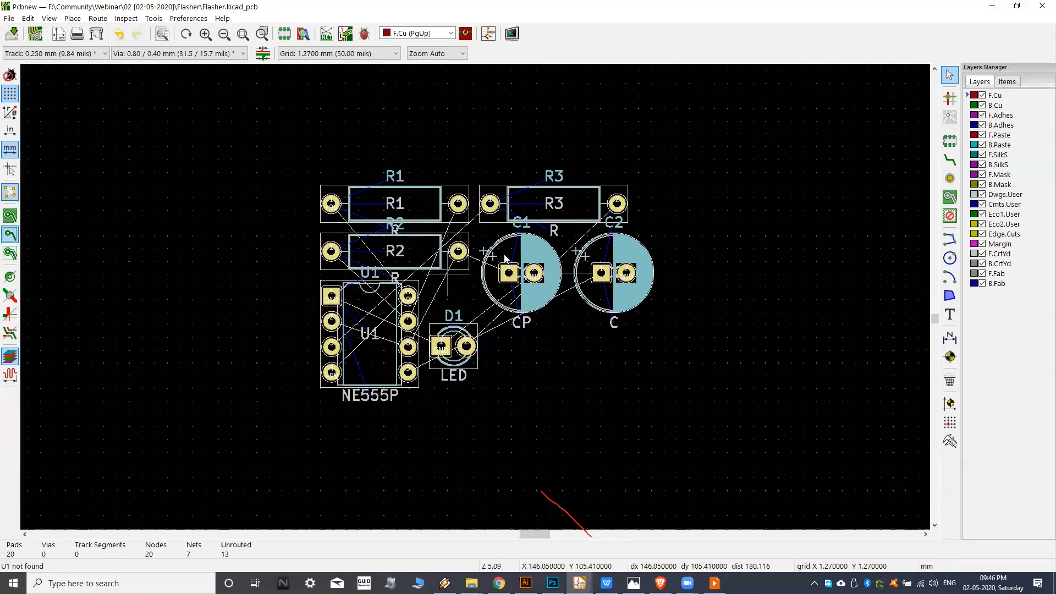
middle_click_drag(641, 206, 653, 203)
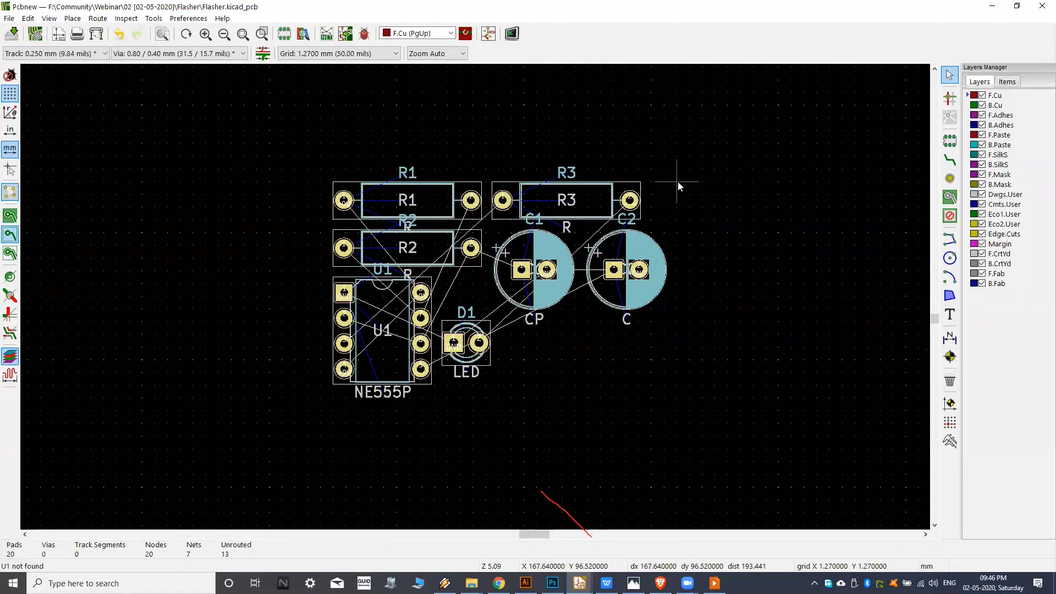
middle_click_drag(685, 212, 675, 211)
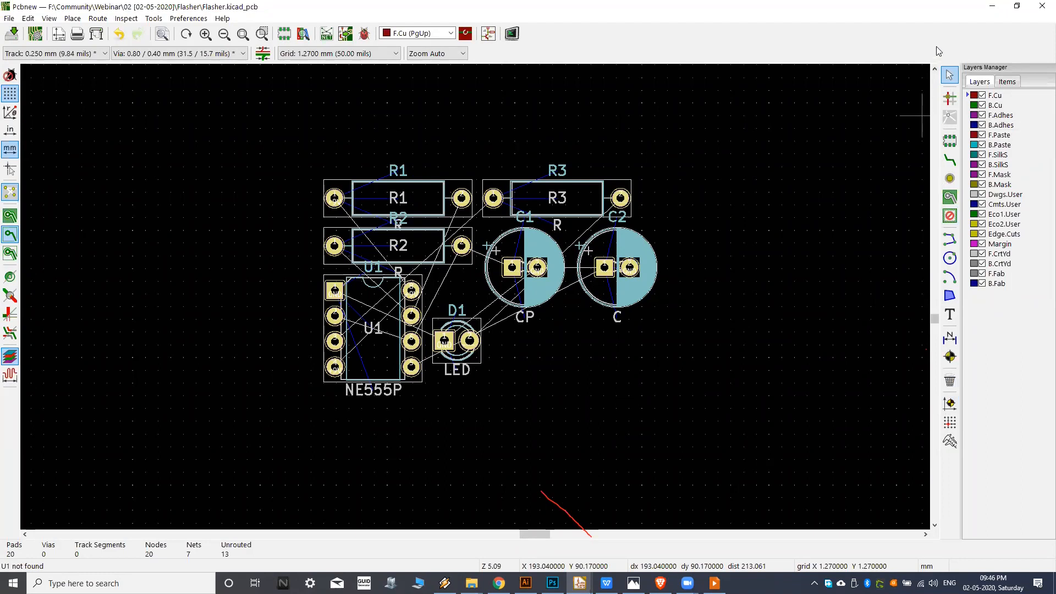
Toggle the F.Cu layer's visibility off and on again, and examine the pads and net names of the resistors and capacitors.
left_click(982, 96)
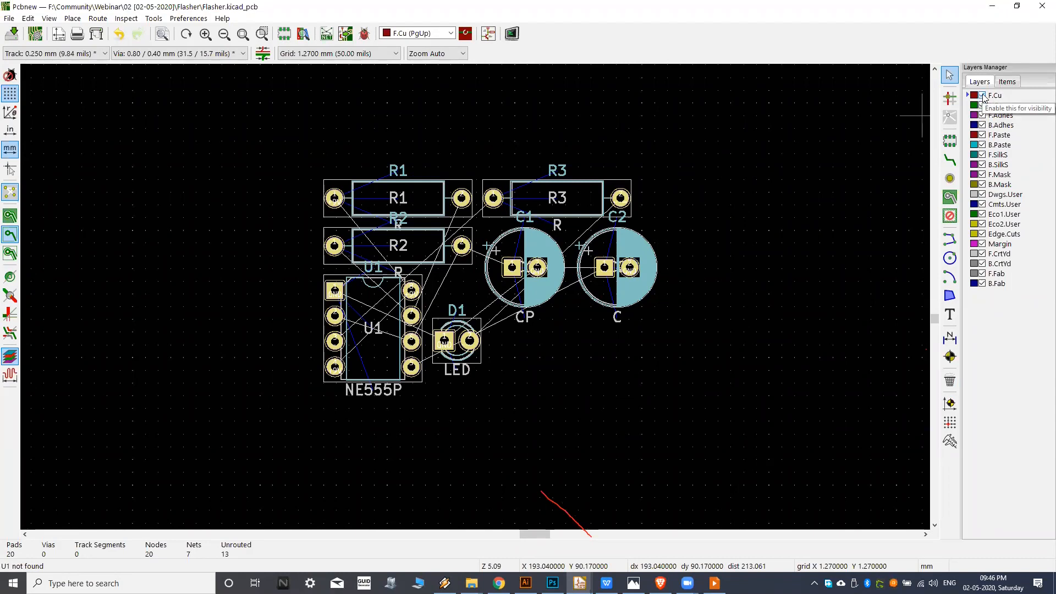
left_click(982, 96)
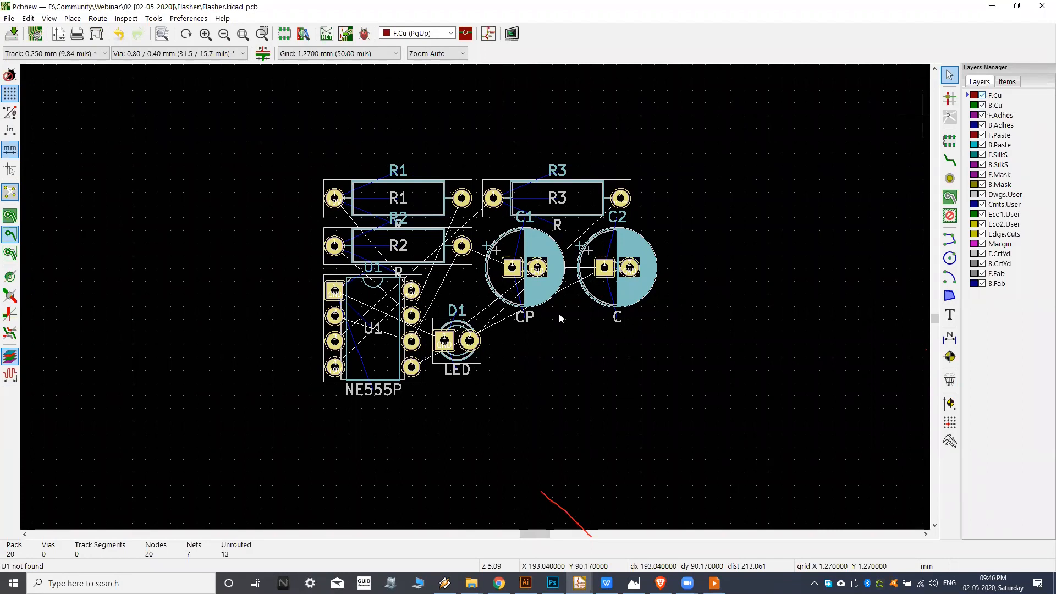
middle_click_drag(560, 314, 608, 306)
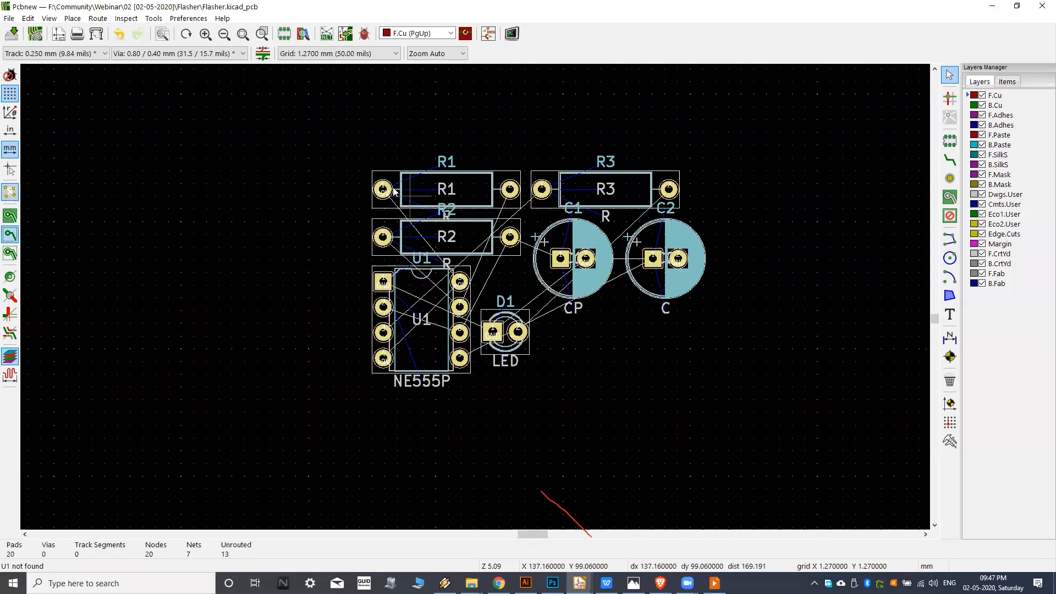
scroll(396, 181, "up", 6)
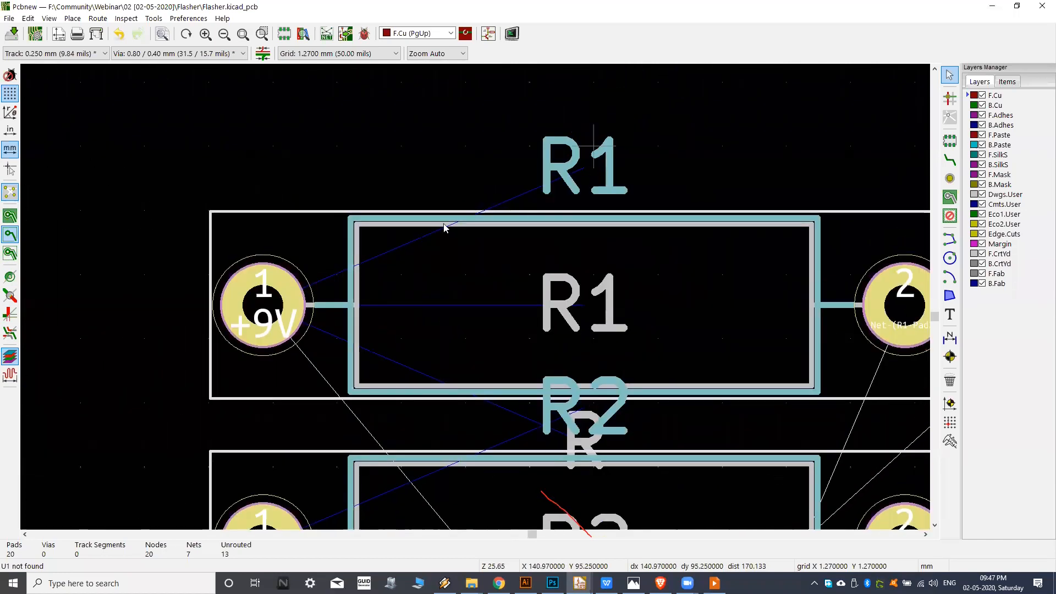
scroll(499, 231, "down", 3)
scroll(687, 278, "down", 1)
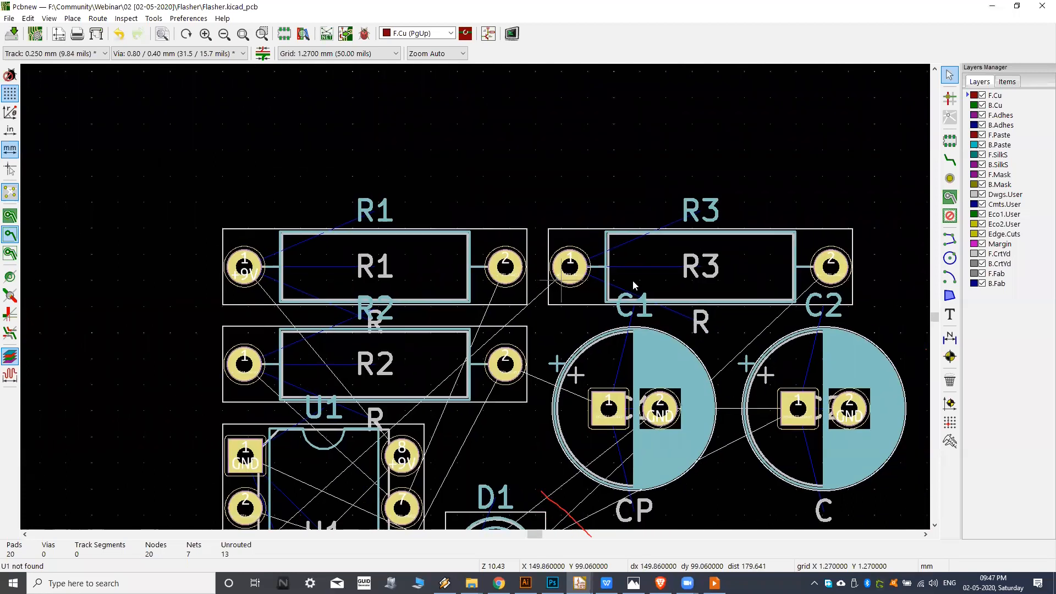
scroll(634, 289, "up", 2)
middle_click_drag(579, 243, 584, 176)
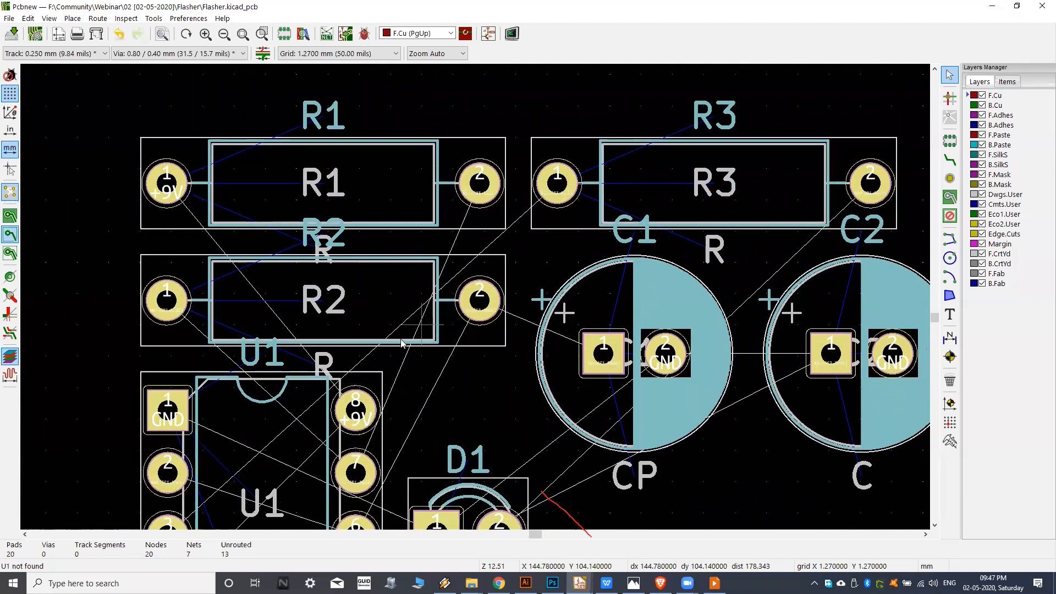
Hide the board ratsnest and show it again to compare the footprints with and without connection lines.
left_click(12, 199)
middle_click_drag(170, 259, 267, 235)
middle_click_drag(309, 278, 337, 250)
scroll(338, 253, "down", 1)
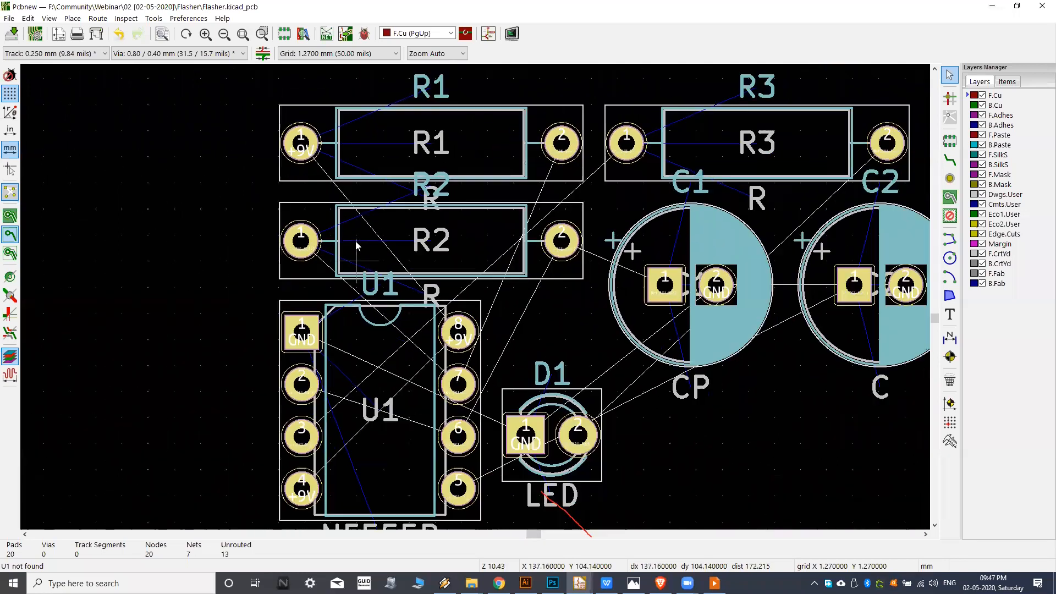
middle_click_drag(351, 157, 336, 174)
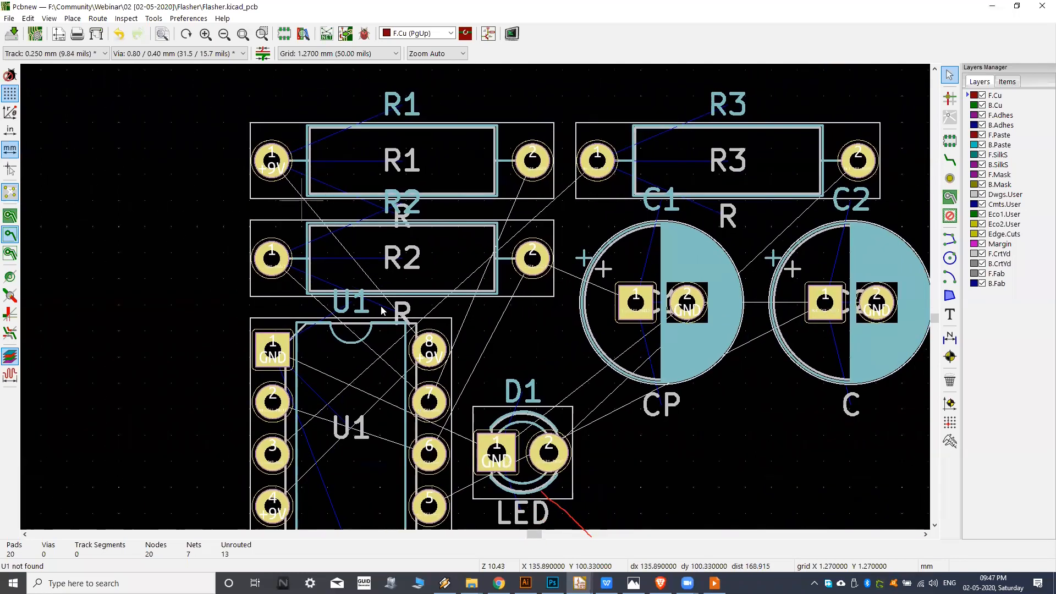
left_click(8, 197)
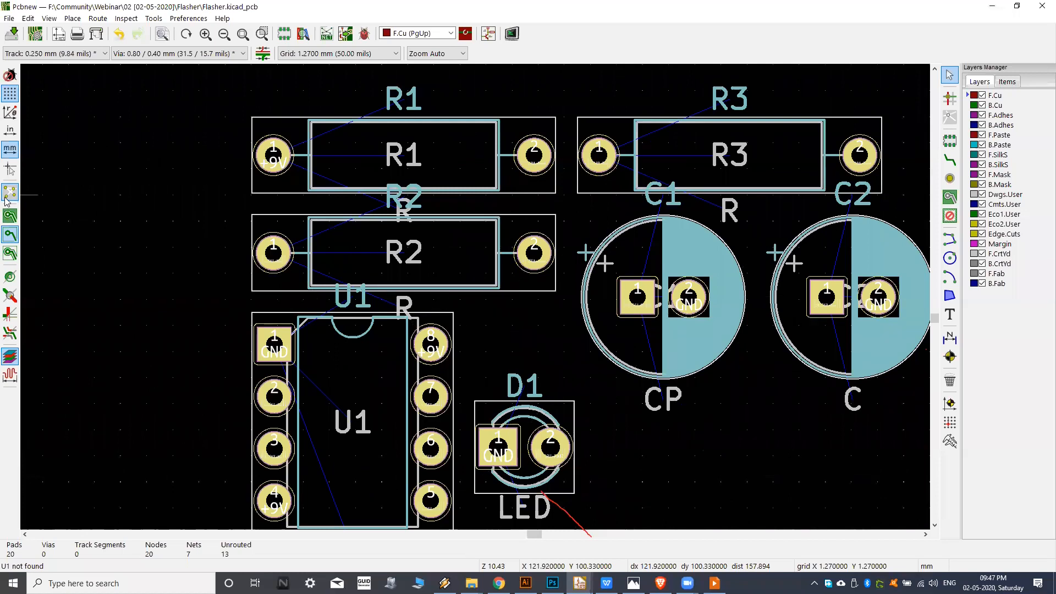
left_click(10, 196)
scroll(448, 267, "down", 4)
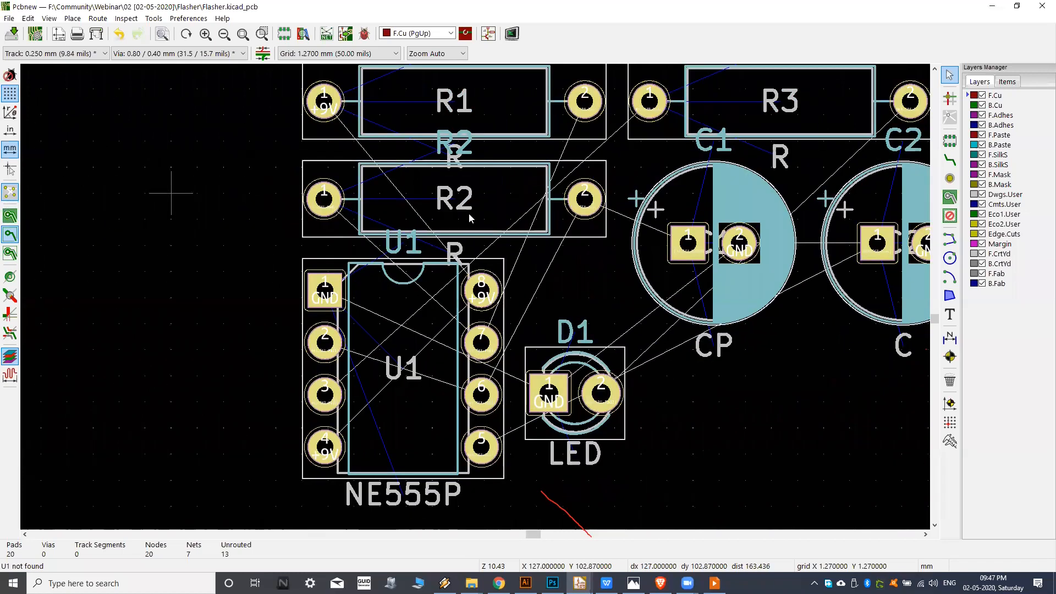
Deselect the imported footprints and move U1 out of the cluster to the free area below C1 and C2.
middle_click_drag(386, 320, 390, 321)
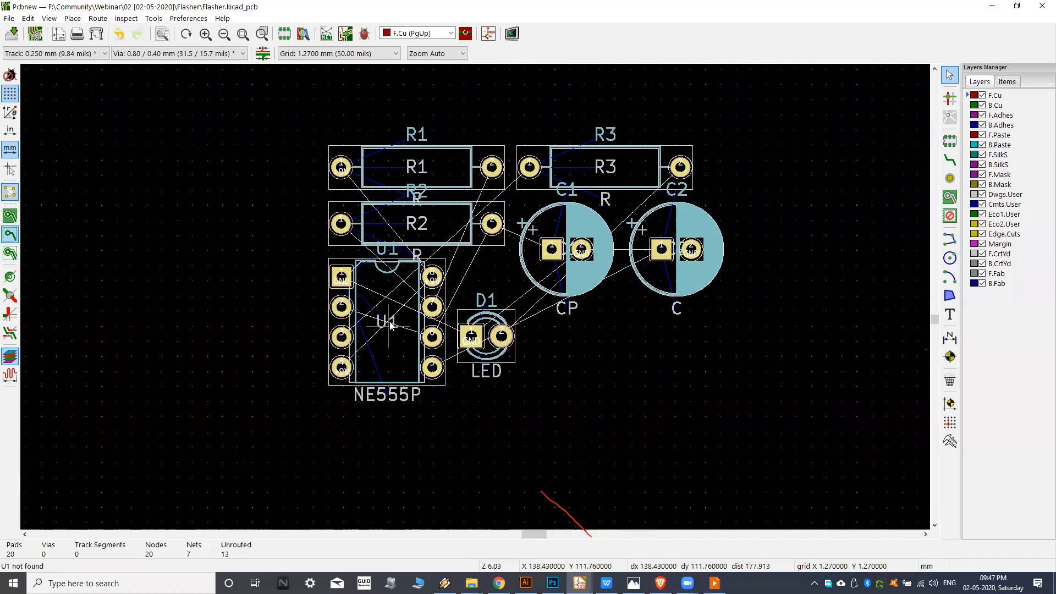
left_click_drag(404, 343, 428, 346)
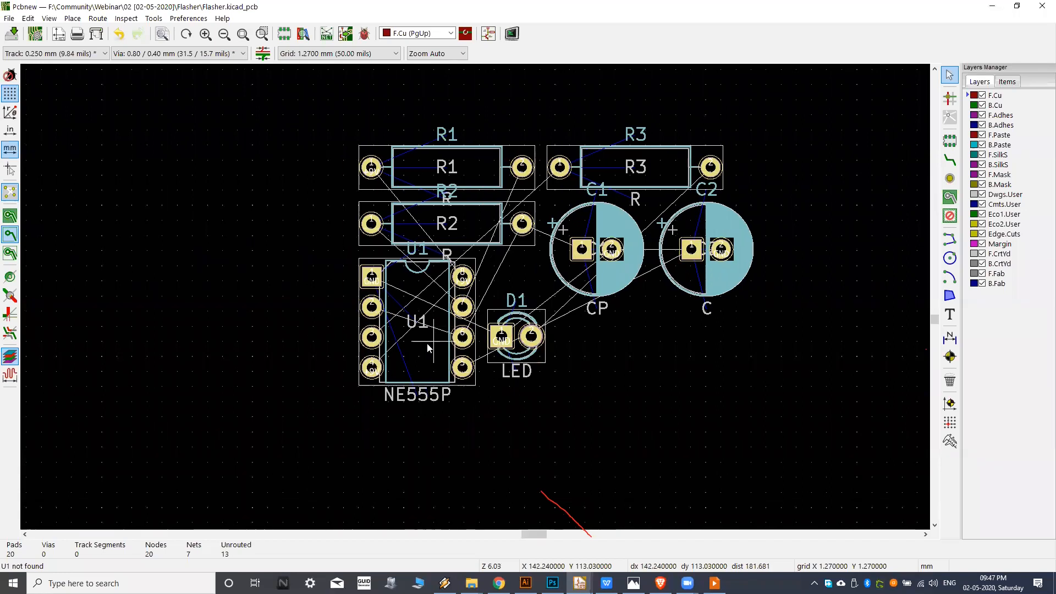
key("Escape")
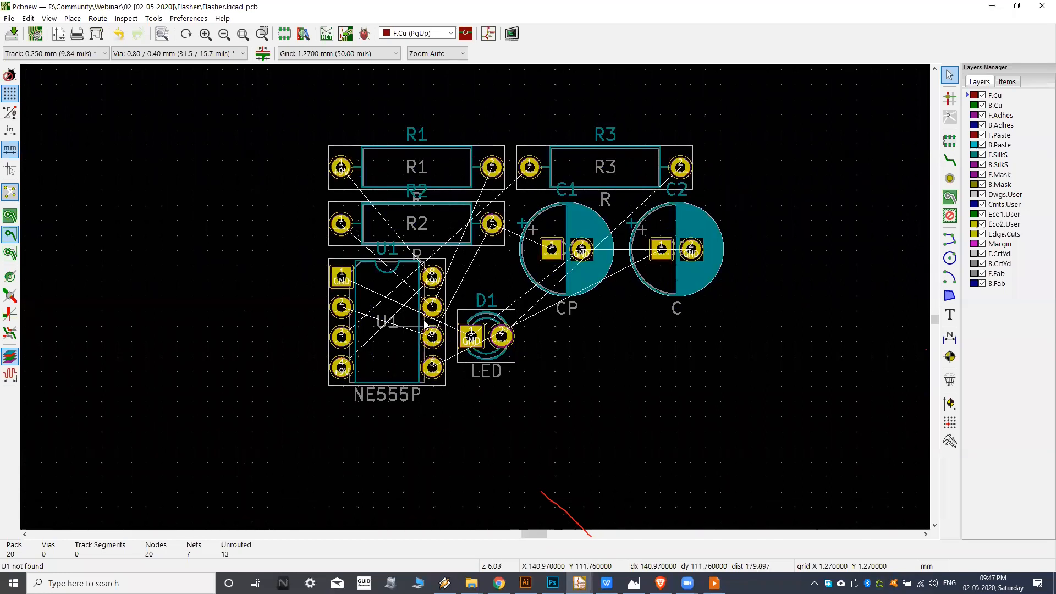
key("m")
middle_click_drag(648, 386, 596, 262)
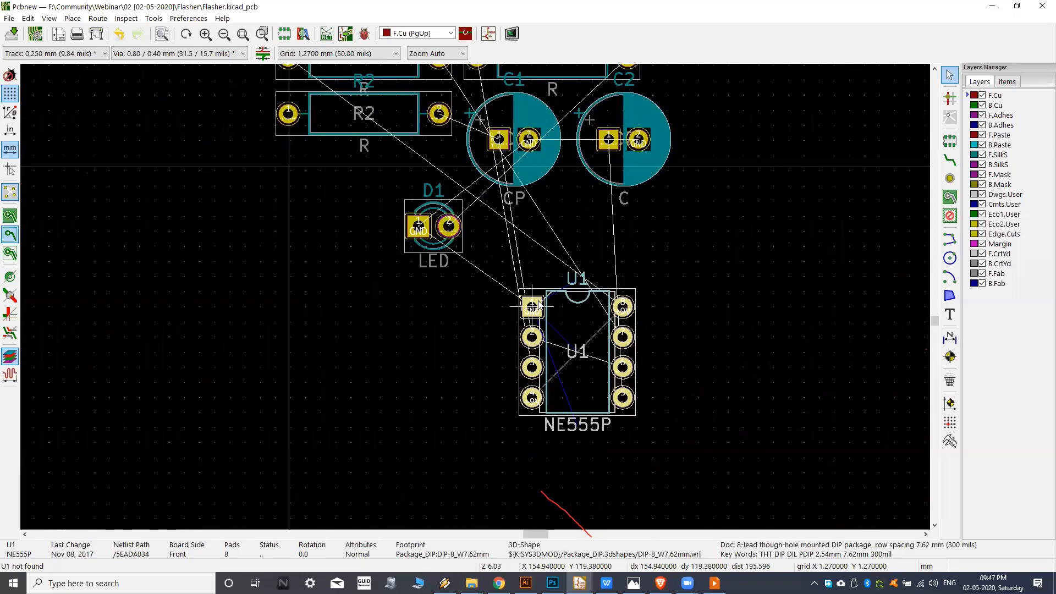
left_click(541, 308)
Move C2 beside the left pin row of U1 and rotate it to 90°, with its square pad pointing down.
middle_click_drag(521, 270, 446, 332)
key("m")
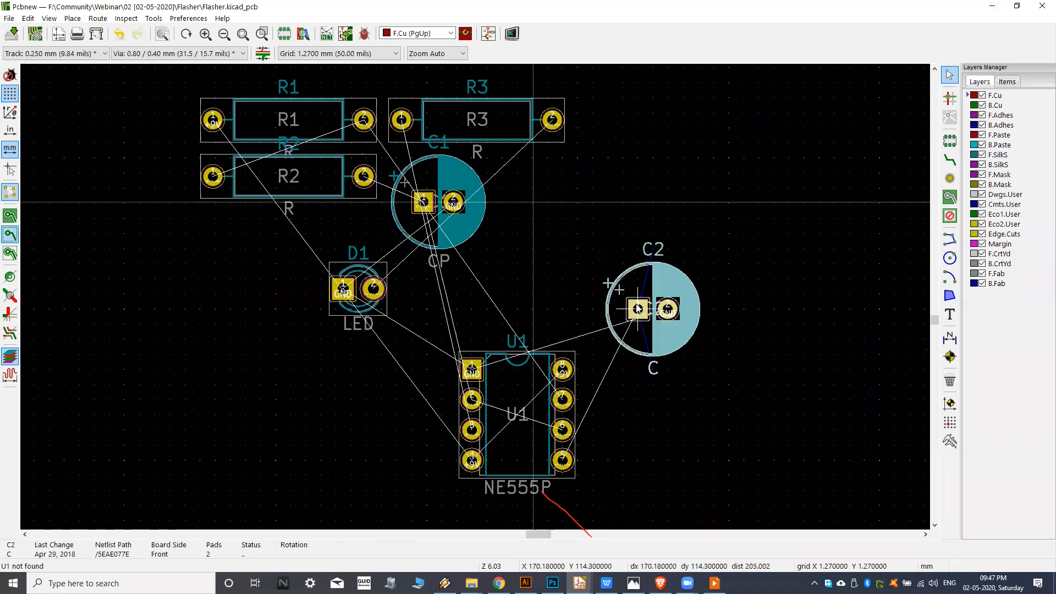
middle_click_drag(646, 314, 630, 246)
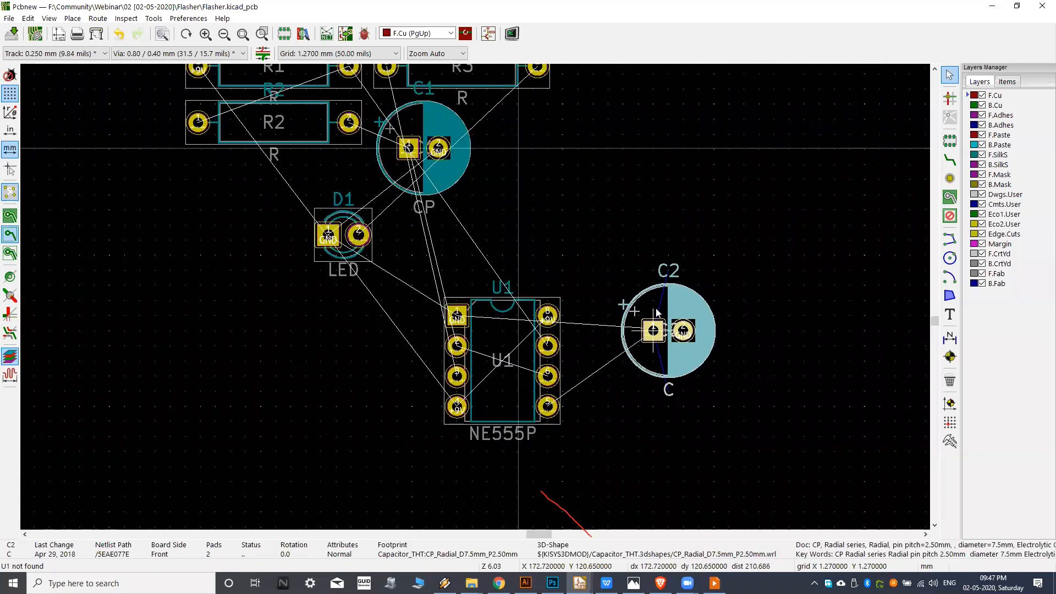
key("r")
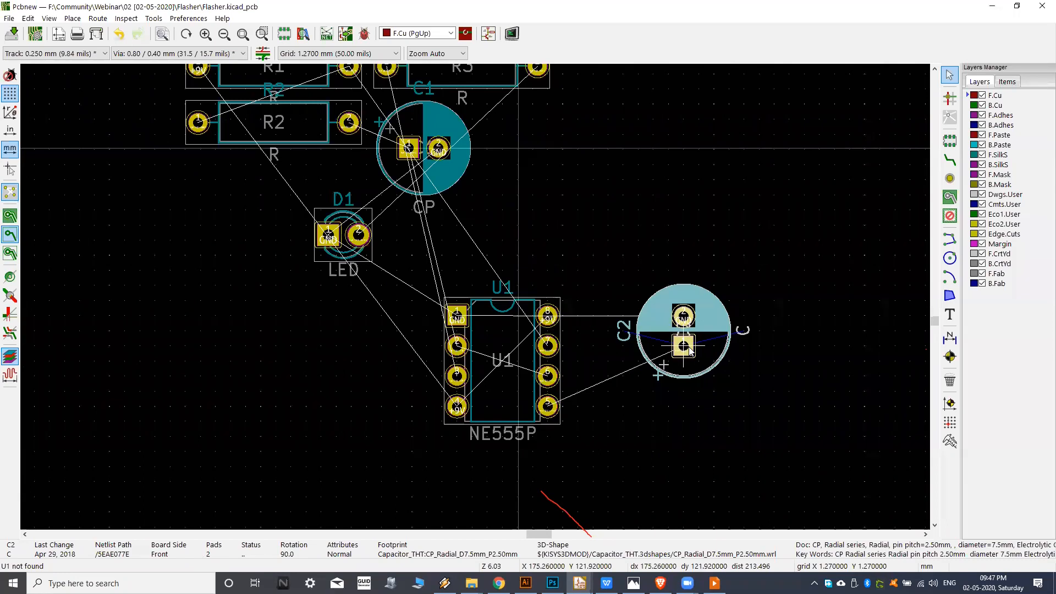
key("r")
left_click(668, 376)
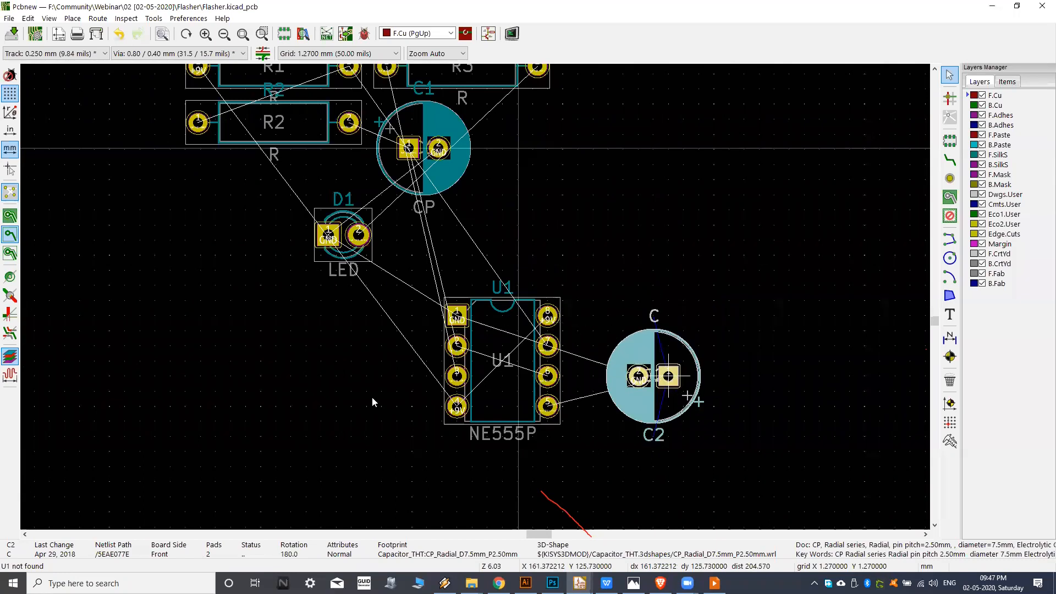
key("m")
key("r")
key("r")
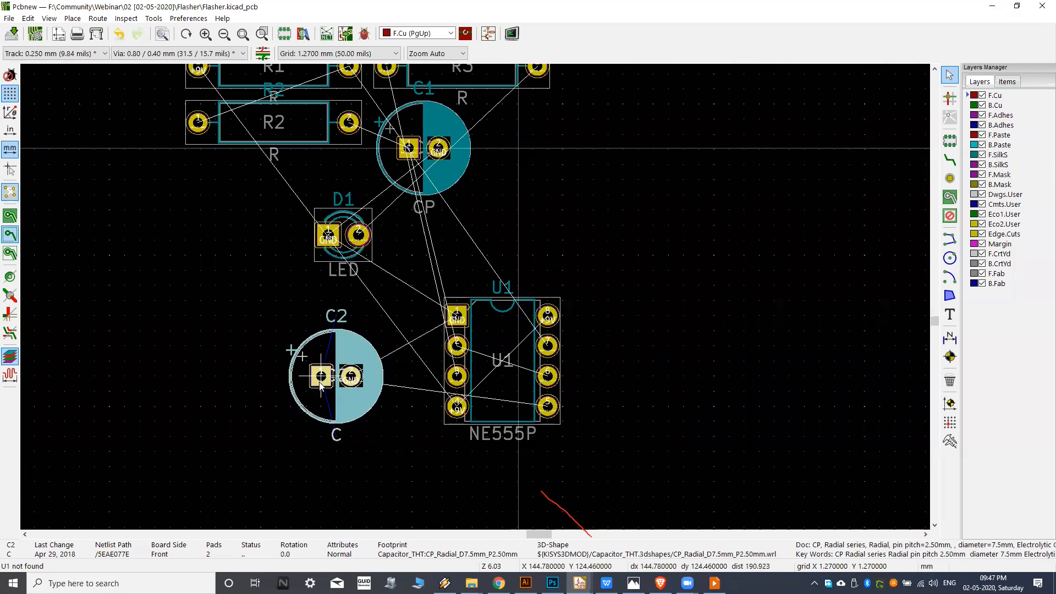
key("r")
left_click(336, 406)
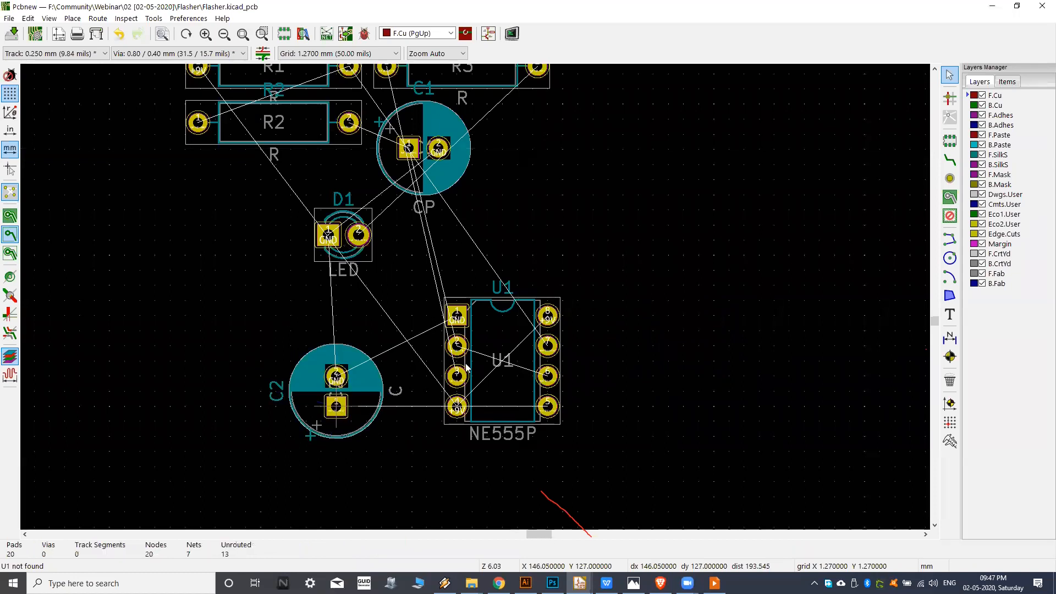
Rotate C1 to 90° and move it to the free area above and left of C2.
middle_click_drag(381, 300, 463, 298)
middle_click_drag(522, 193, 435, 246)
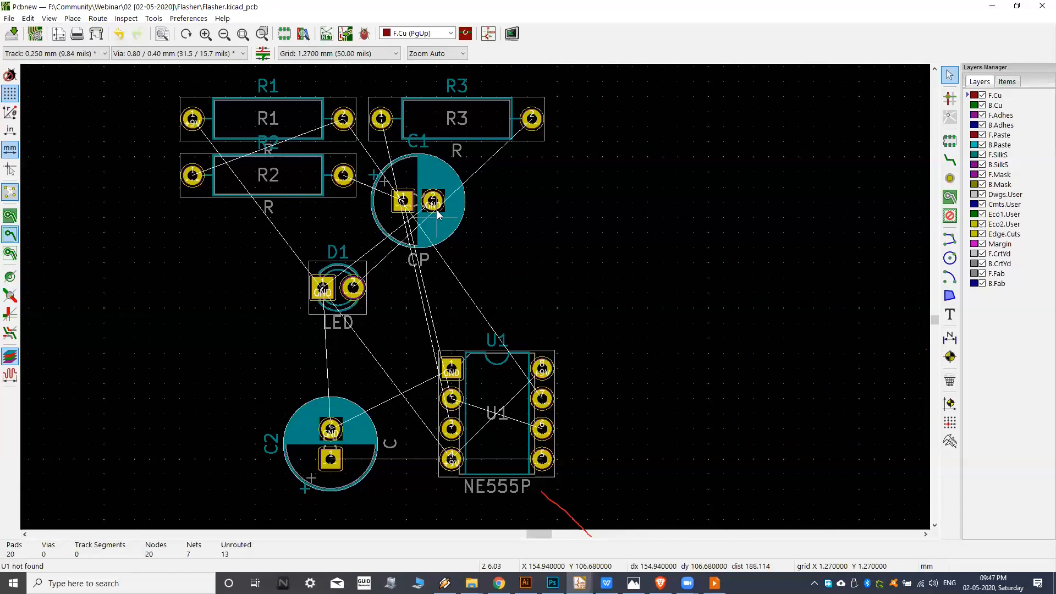
key("r")
key("m")
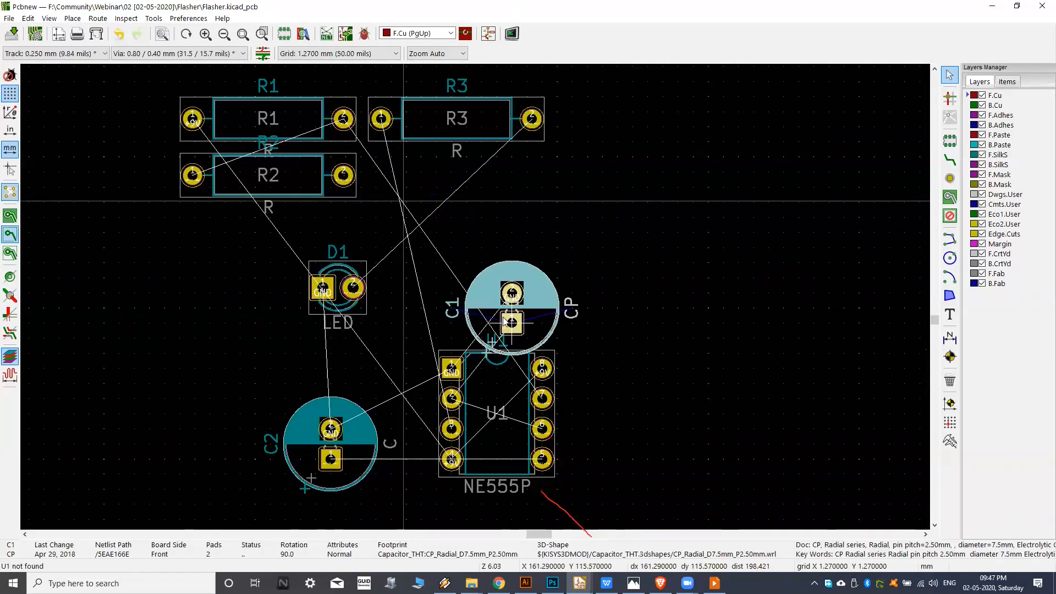
middle_click_drag(511, 307, 573, 199)
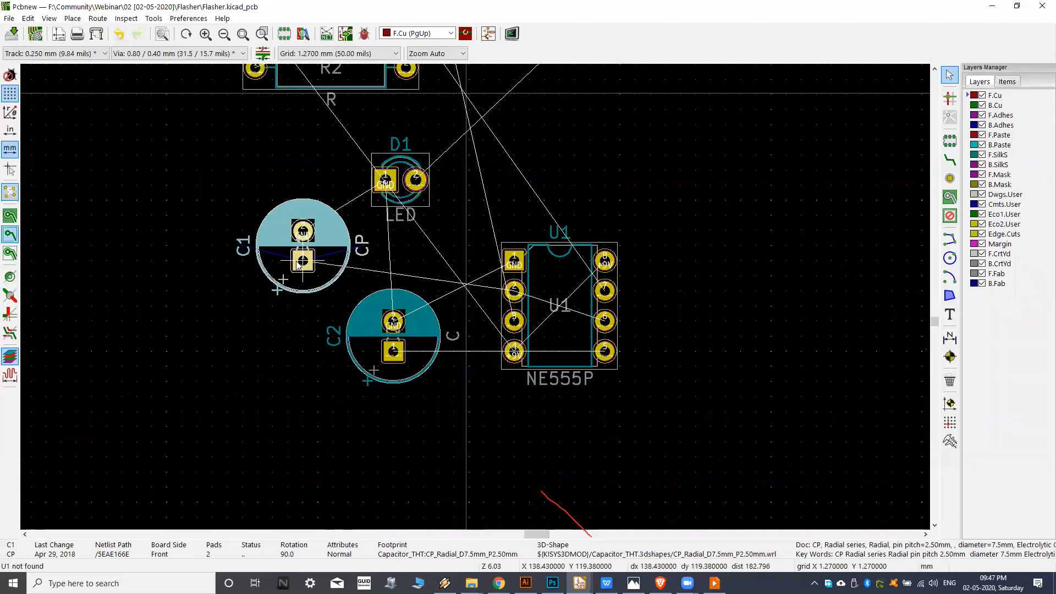
left_click(303, 259)
Move D1 away from the capacitors to the free area above the right pin row of U1.
key("m")
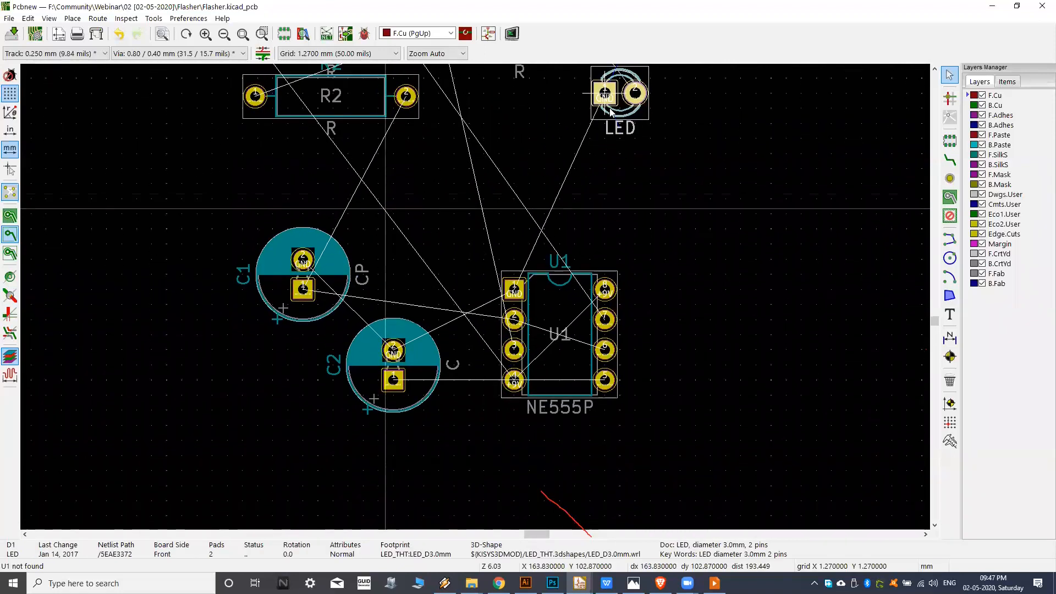
left_click(607, 176)
key("m")
key("Escape")
Rotate C1 to 270° and place it directly above C2.
key("m")
key("r")
key("r")
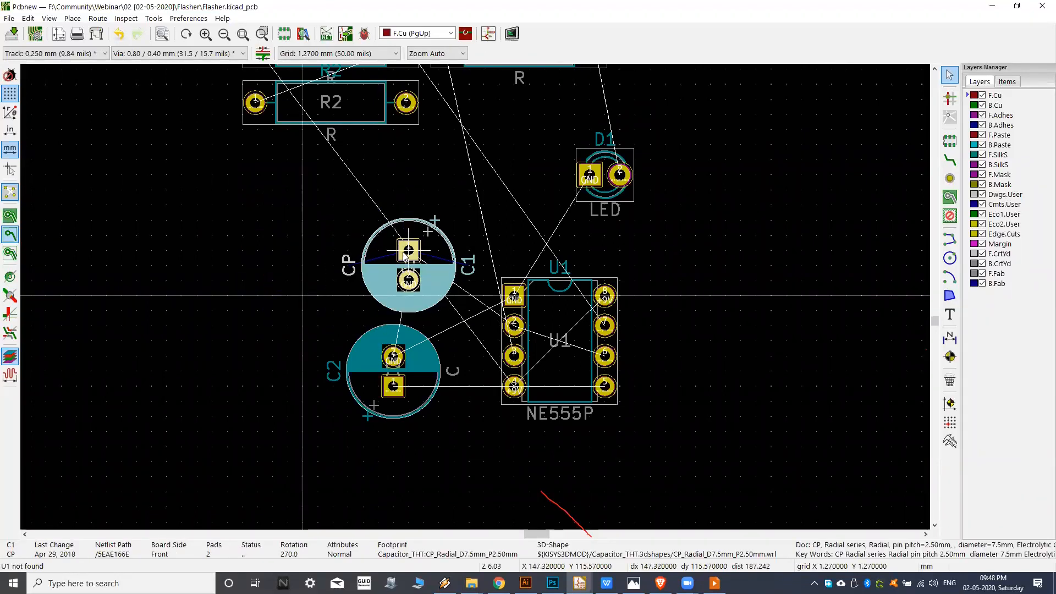
left_click(392, 252)
Move D1 closer to C1, just above the upper-left corner of U1.
middle_click_drag(528, 311, 313, 393)
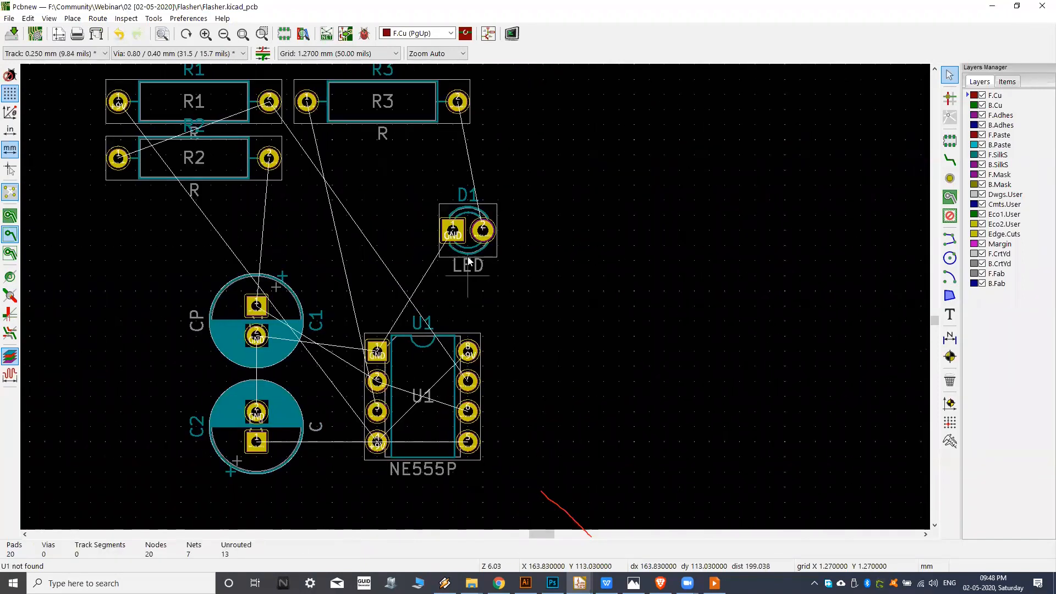
left_click(475, 242)
key("m")
left_click(389, 278)
Rotate R3 to 180° and place it to the right of D1, in line with the LED pads.
middle_click_drag(433, 156, 430, 187)
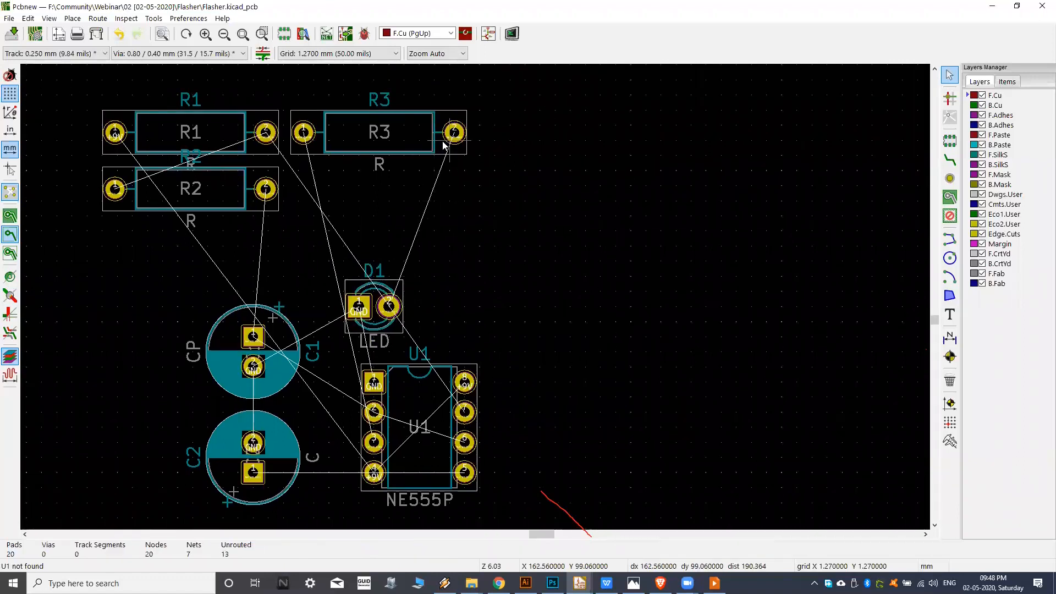
left_click_drag(449, 144, 431, 304)
key("r")
key("r")
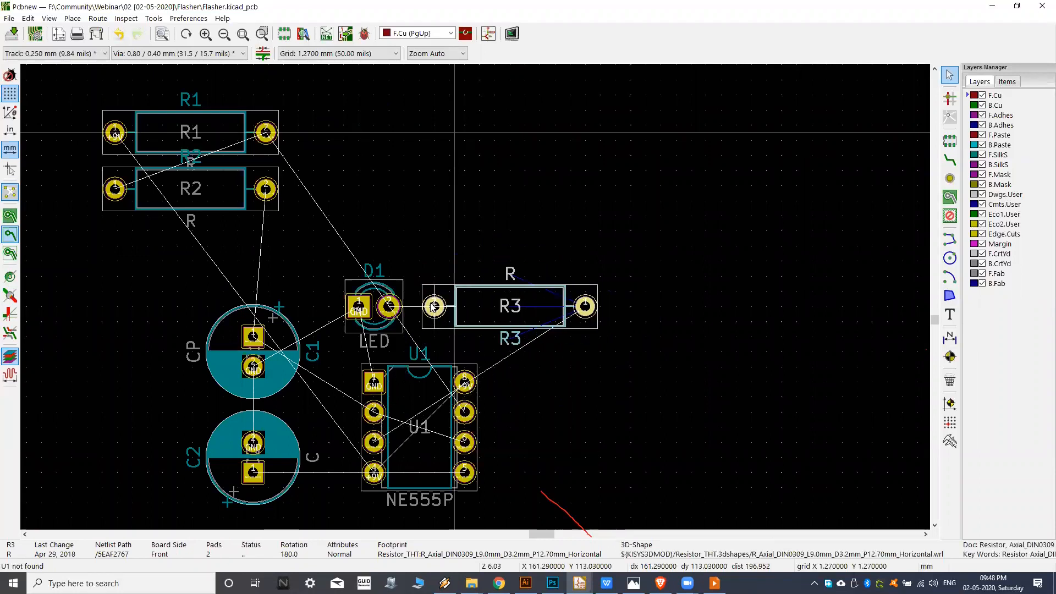
left_click(432, 304)
Move R2 to the right of U1 below R3 and rotate it to stand vertically at 270°.
middle_click_drag(404, 244, 474, 262)
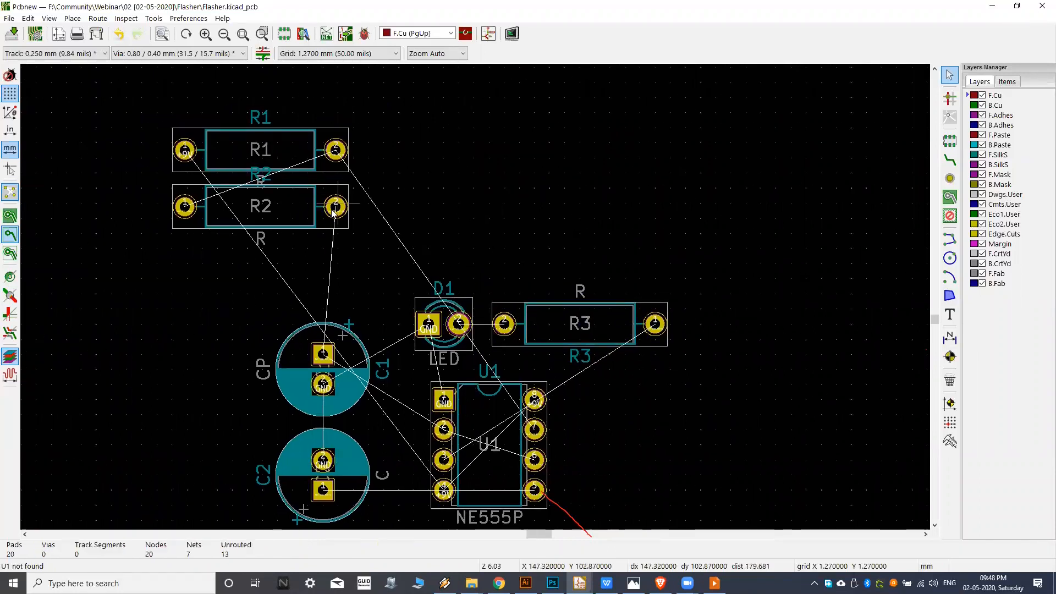
key("m")
middle_click_drag(415, 295, 386, 218)
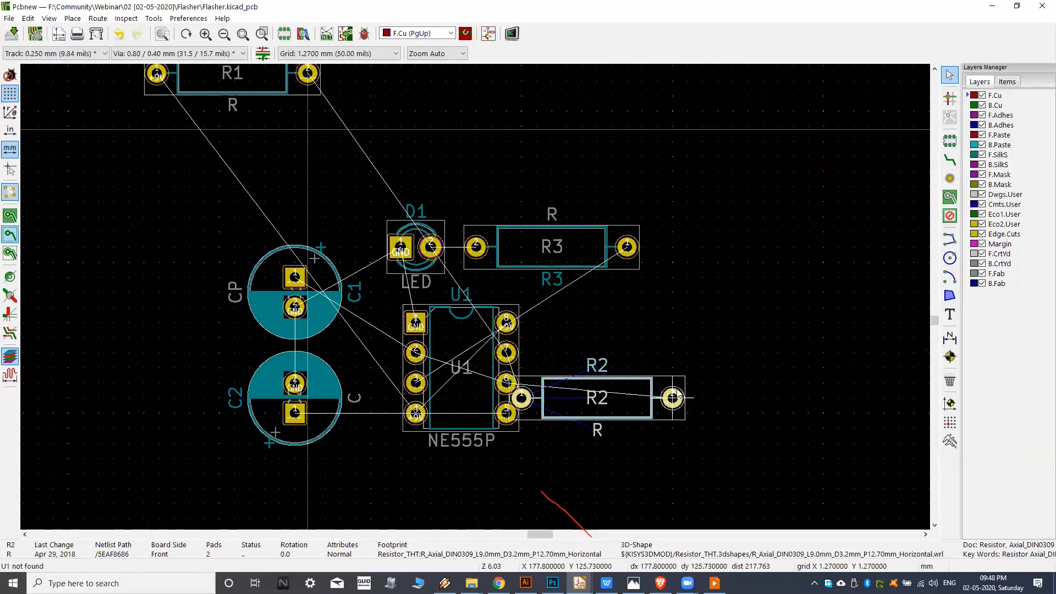
key("r")
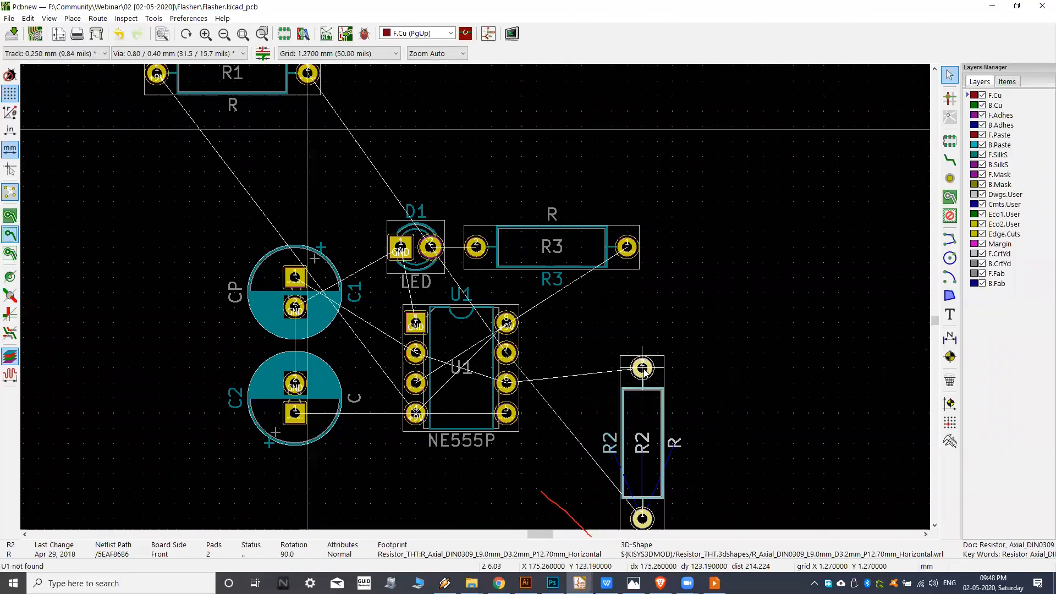
key("r")
key("r")
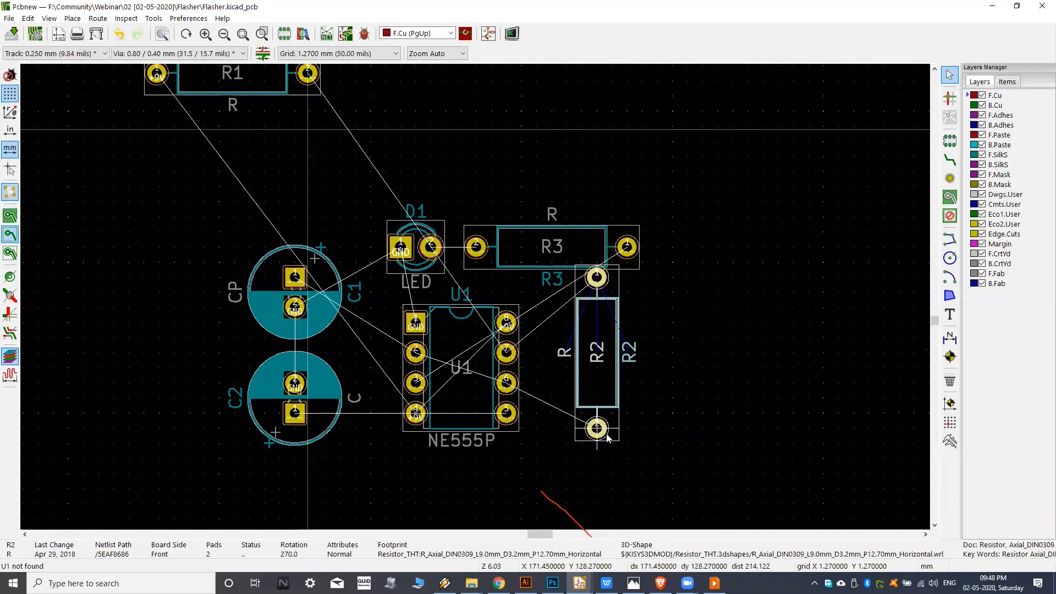
key("r")
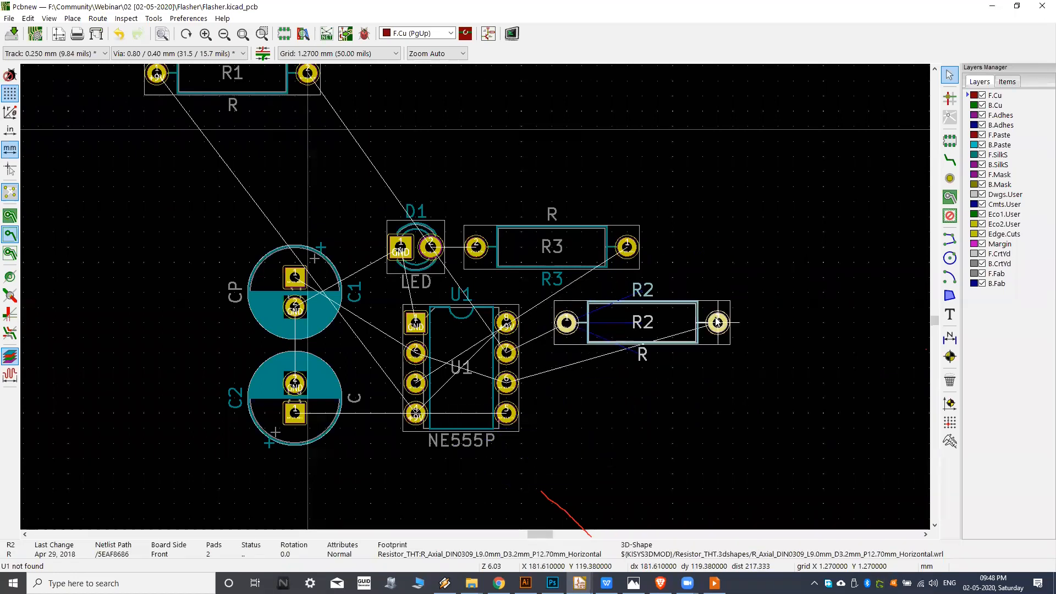
key("r")
key("r")
key("r")
left_click(583, 455)
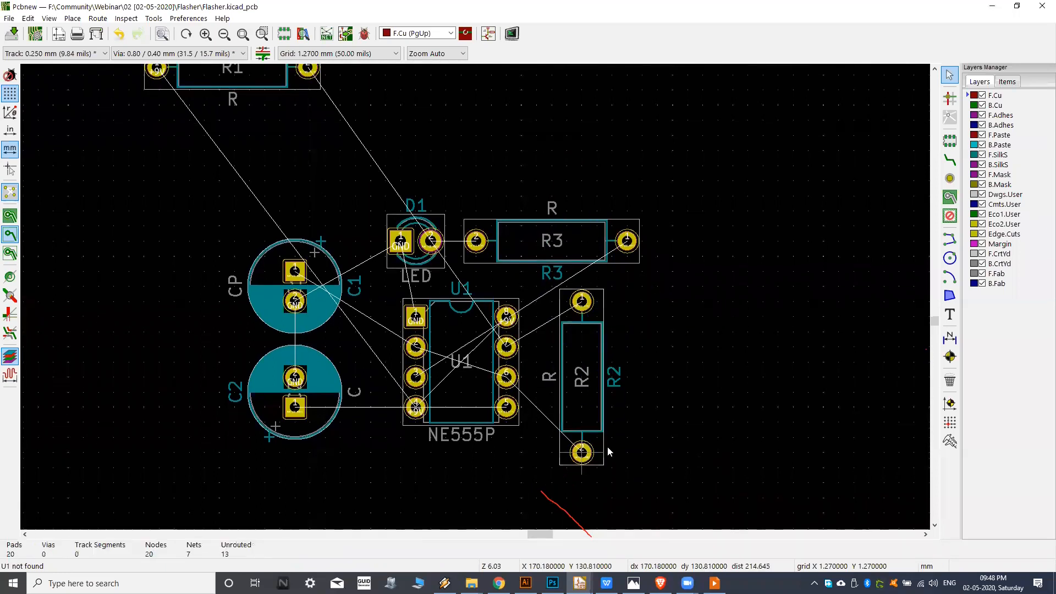
Rotate R1 to 90° and place it vertically to the right of R2, level with it.
middle_click_drag(325, 186, 368, 260)
key("m")
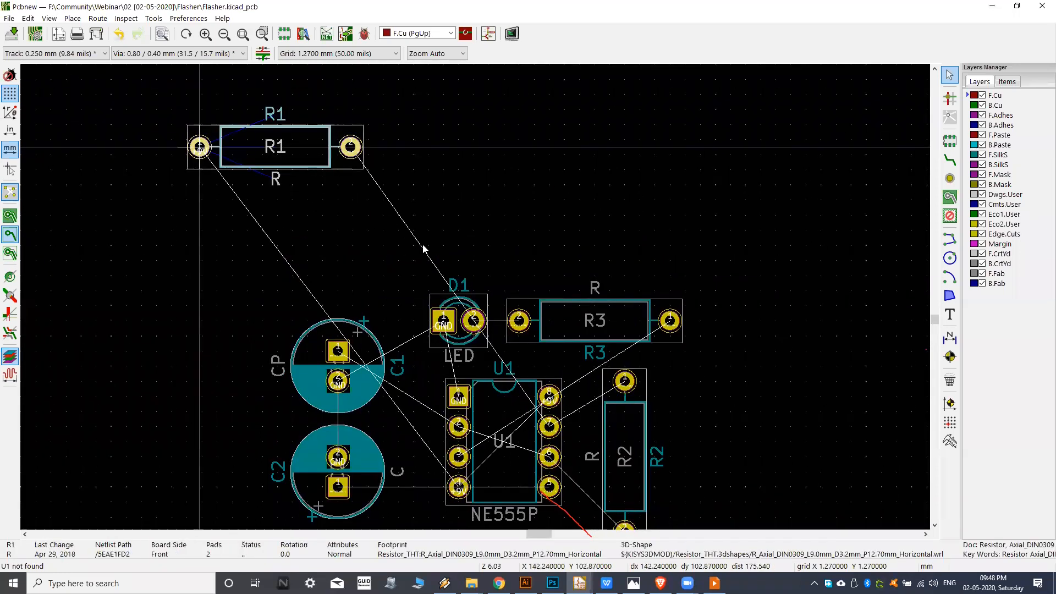
middle_click_drag(658, 358, 606, 276)
key("r")
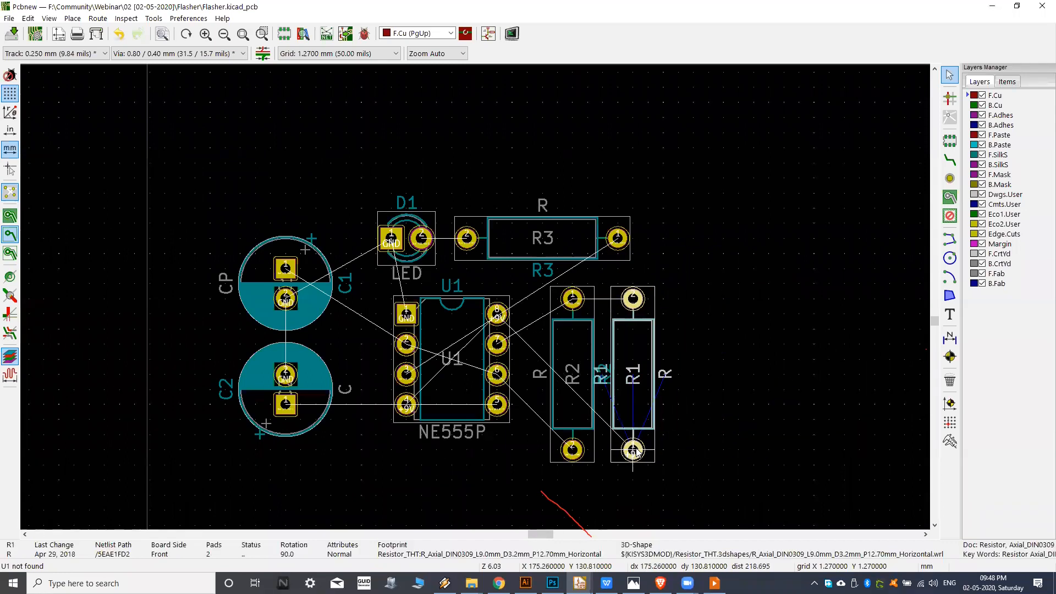
left_click(636, 448)
Shift C2 down and closer to U1, and align C1 directly above it.
middle_click_drag(677, 403, 711, 399)
middle_click_drag(349, 374, 396, 354)
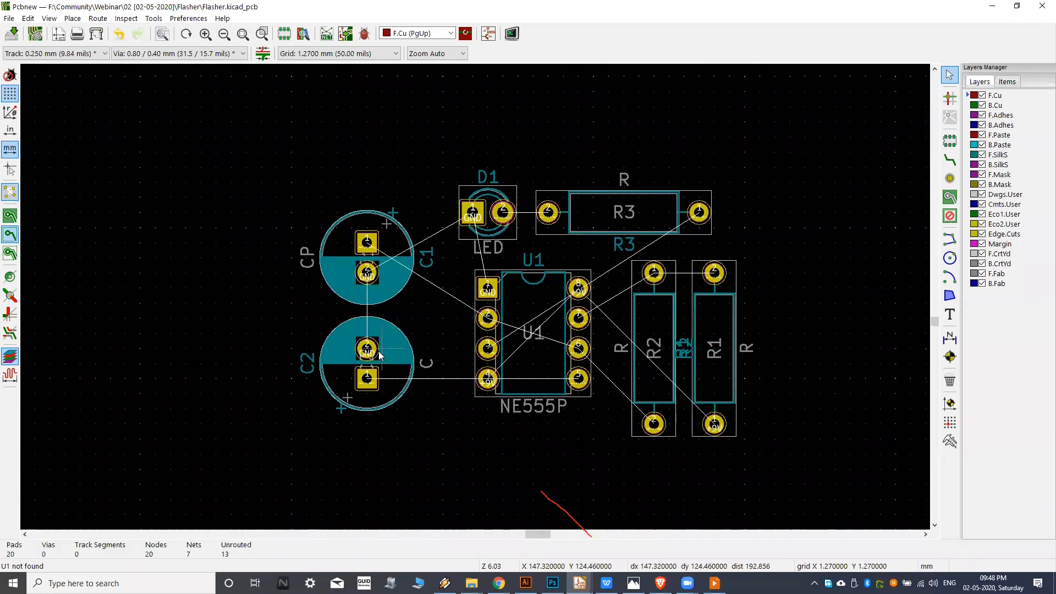
key("m")
left_click(410, 385)
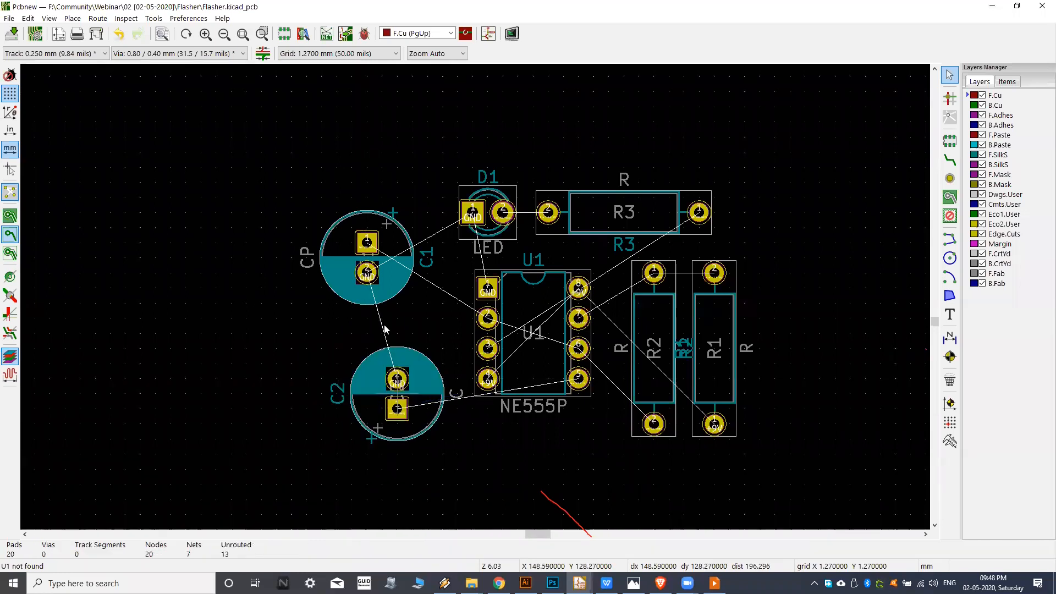
key("m")
left_click(398, 258)
middle_click_drag(531, 230, 502, 233)
middle_click_drag(506, 295, 482, 270)
middle_click_drag(656, 209, 650, 236)
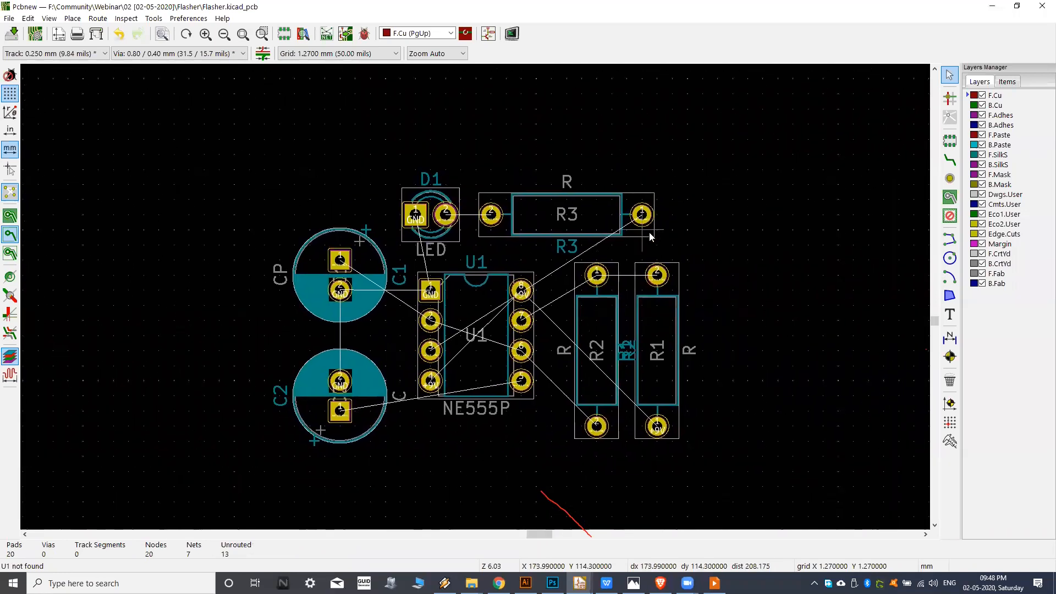
scroll(747, 184, "down", 2)
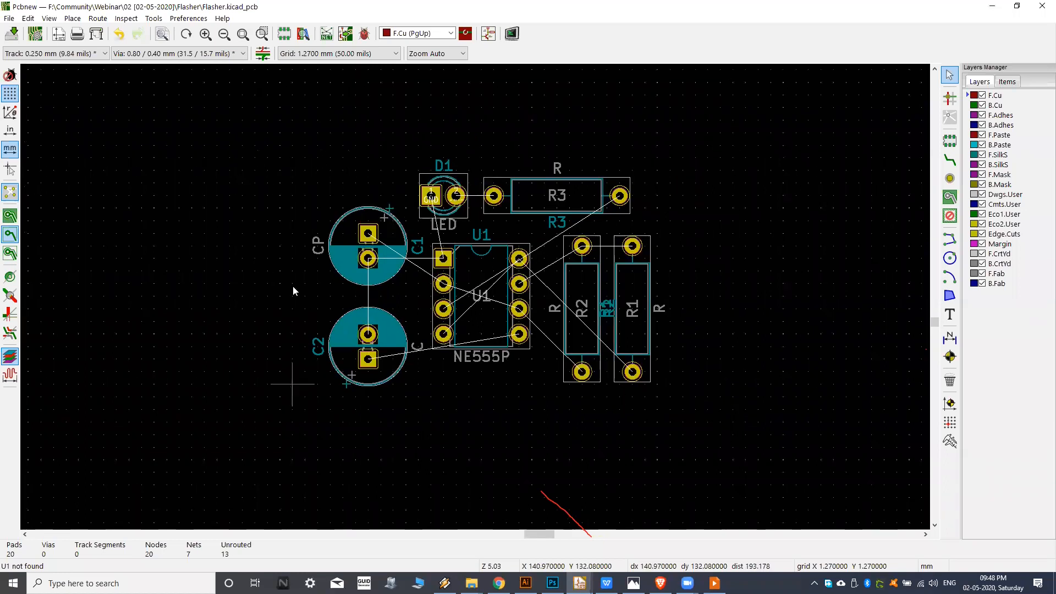
mouse_move(502, 167)
middle_mouse_down()
mouse_move(488, 174)
mouse_move(505, 175)
middle_mouse_up()
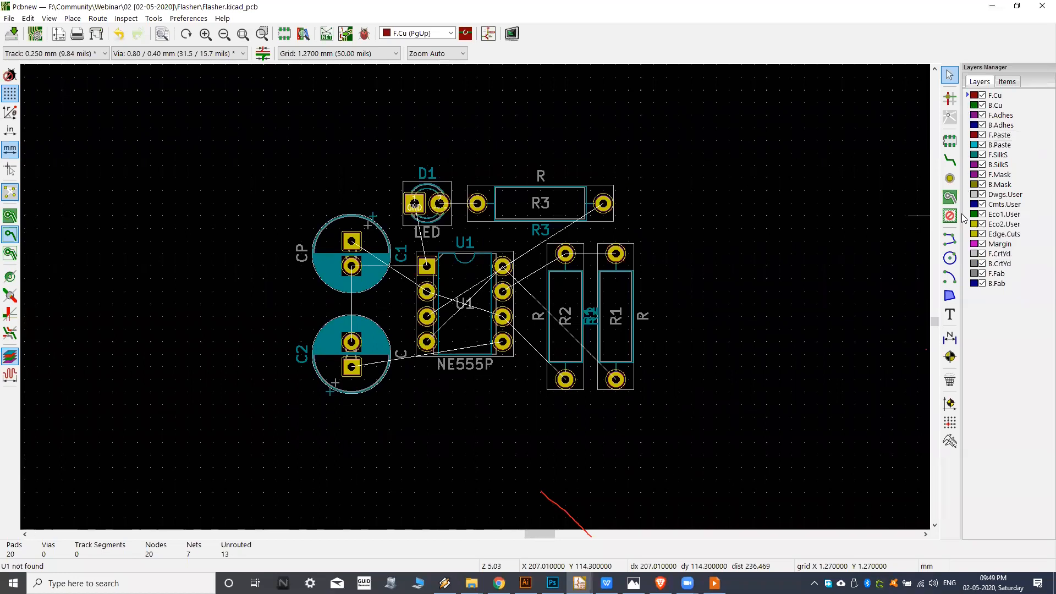
Switch the active layer among the mask, silkscreen, paste, copper and adhesive layers to compare how the board's pads are displayed.
left_click(967, 235)
left_click(966, 175)
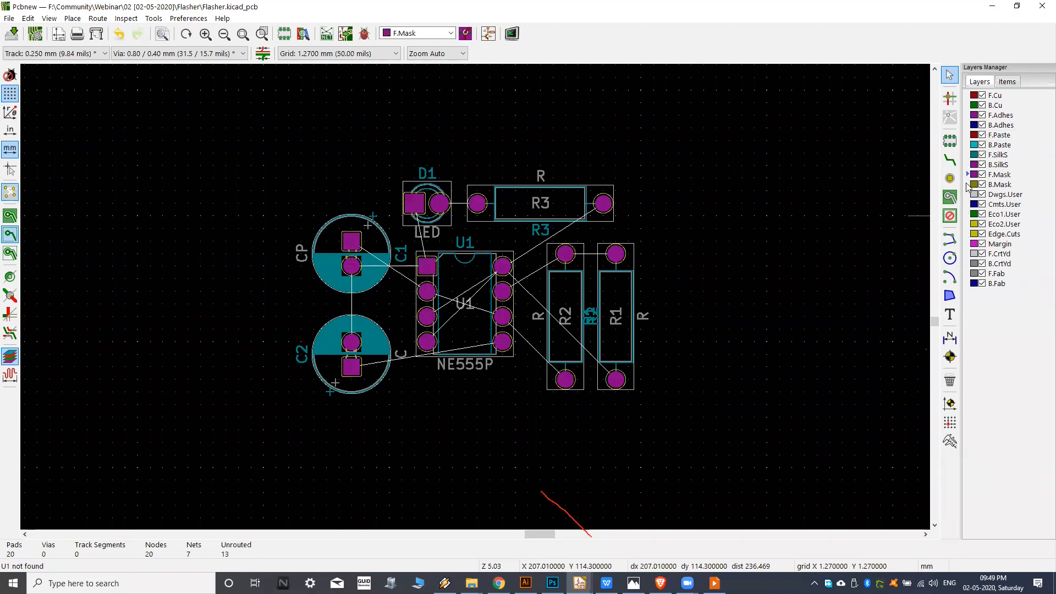
left_click(968, 185)
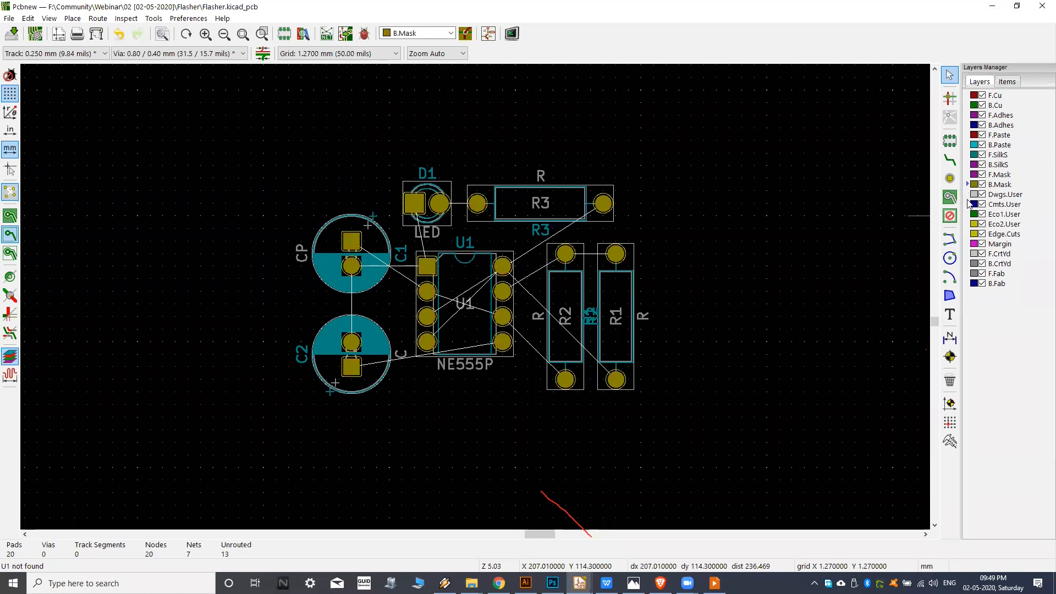
left_click(968, 163)
left_click(966, 142)
left_click(966, 97)
left_click(968, 106)
left_click(969, 116)
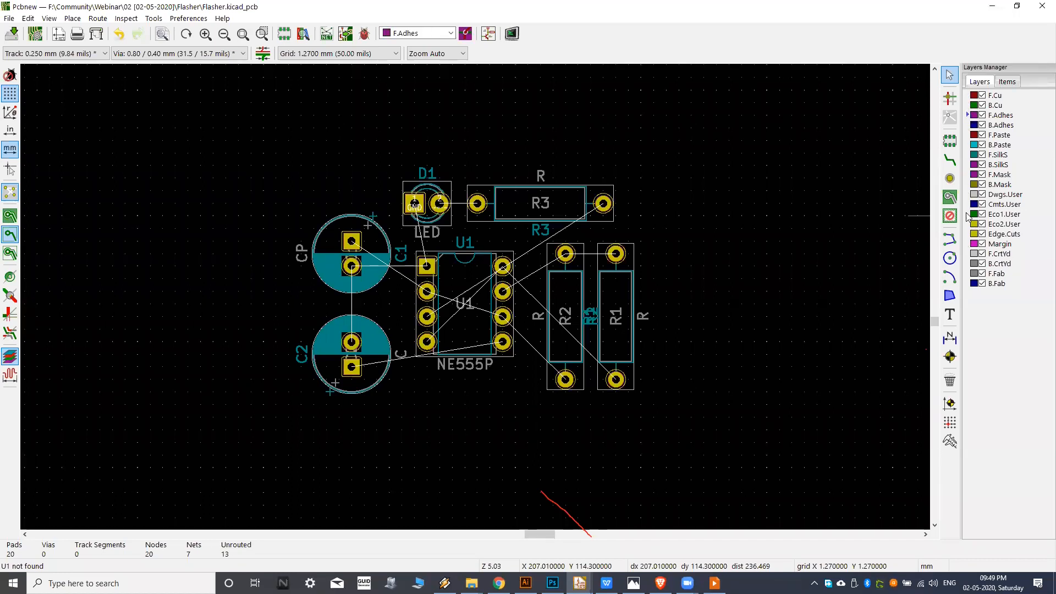
Make Edge.Cuts the active layer for drawing the board outline around the placed footprints.
left_click(969, 236)
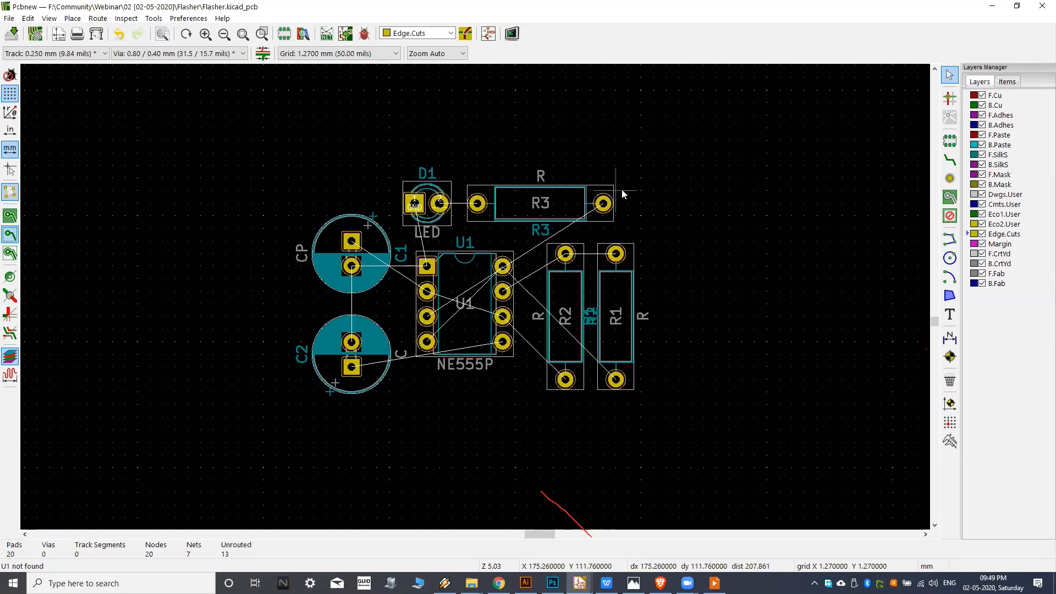
middle_click_drag(621, 189, 652, 182)
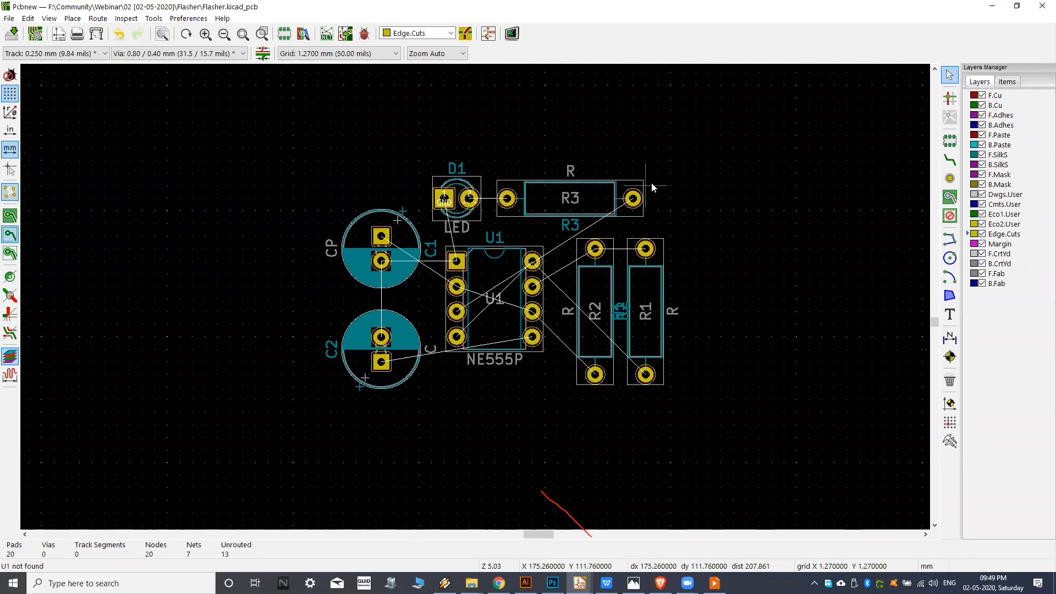
left_click(452, 33)
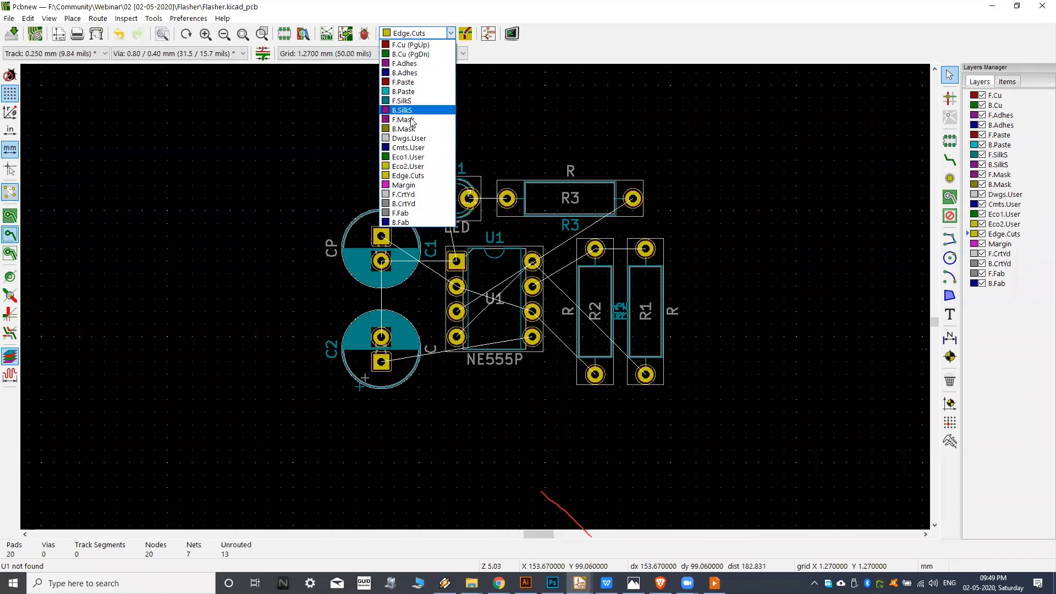
left_click(414, 179)
scroll(468, 184, "right", 1)
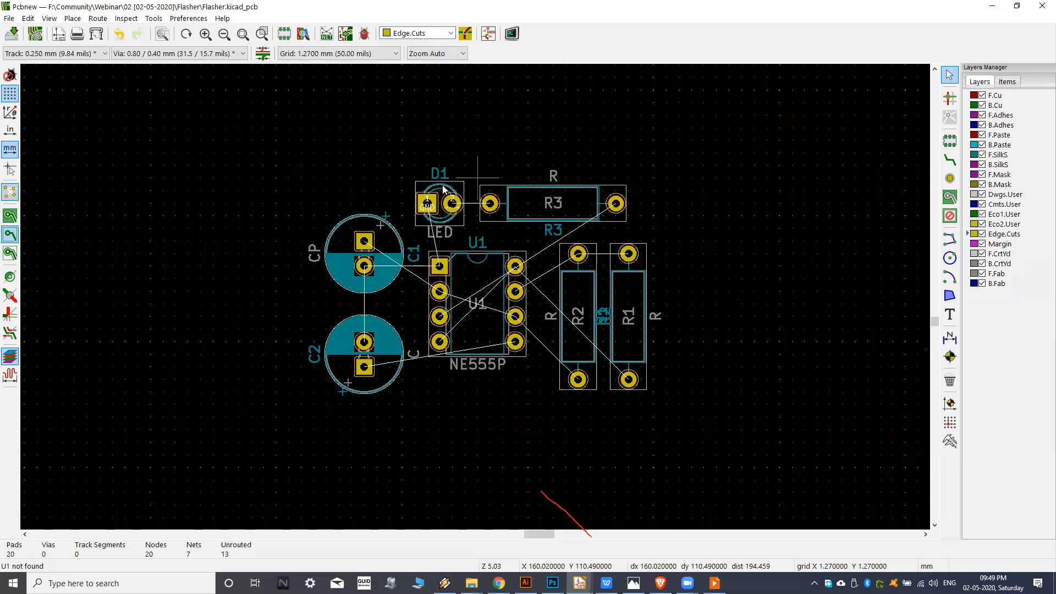
scroll(531, 209, "right", 1)
middle_click_drag(471, 274, 540, 257)
scroll(436, 258, "down", 1)
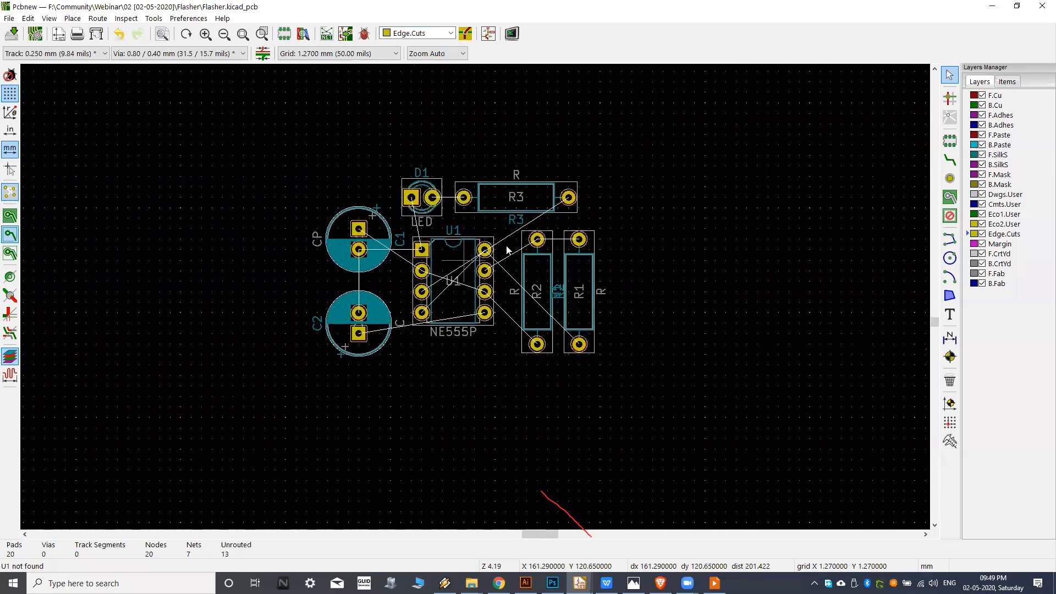
middle_click_drag(523, 216, 506, 248)
middle_click_drag(606, 216, 610, 214)
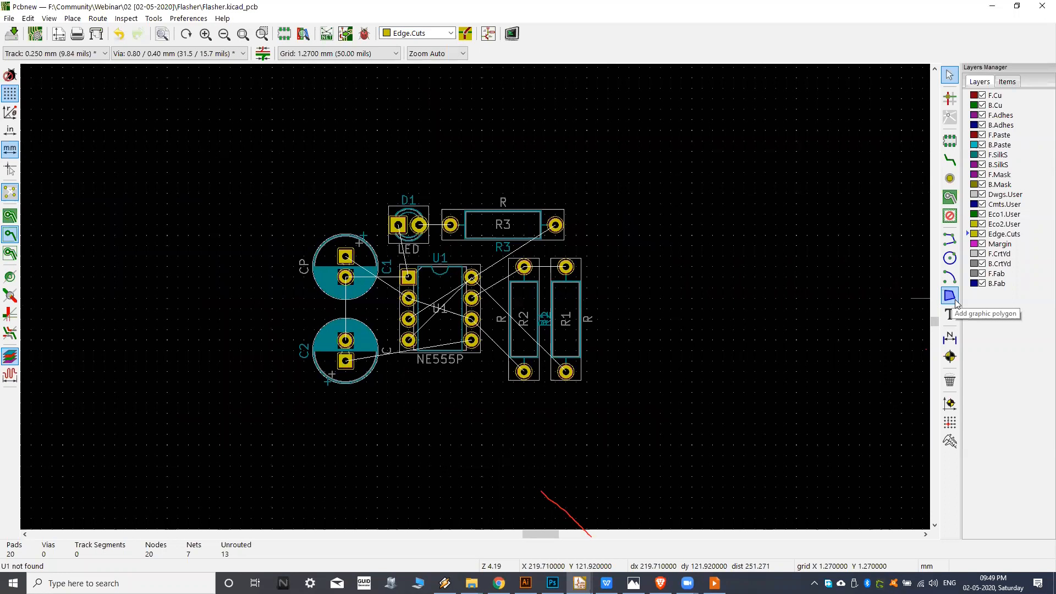
left_click(951, 296)
middle_click_drag(339, 266, 351, 260)
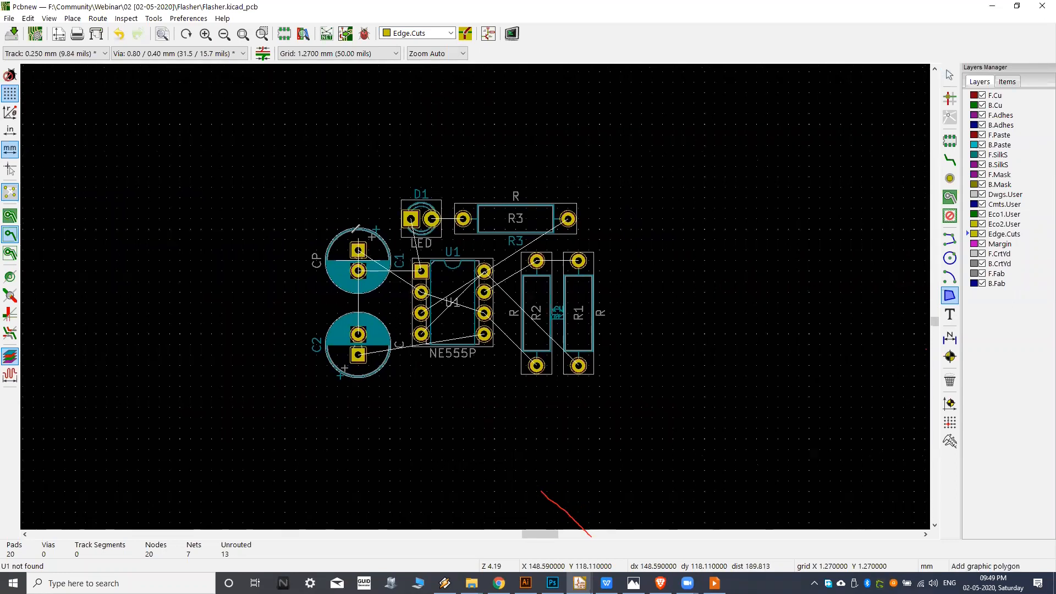
left_click(652, 156)
left_click(705, 376)
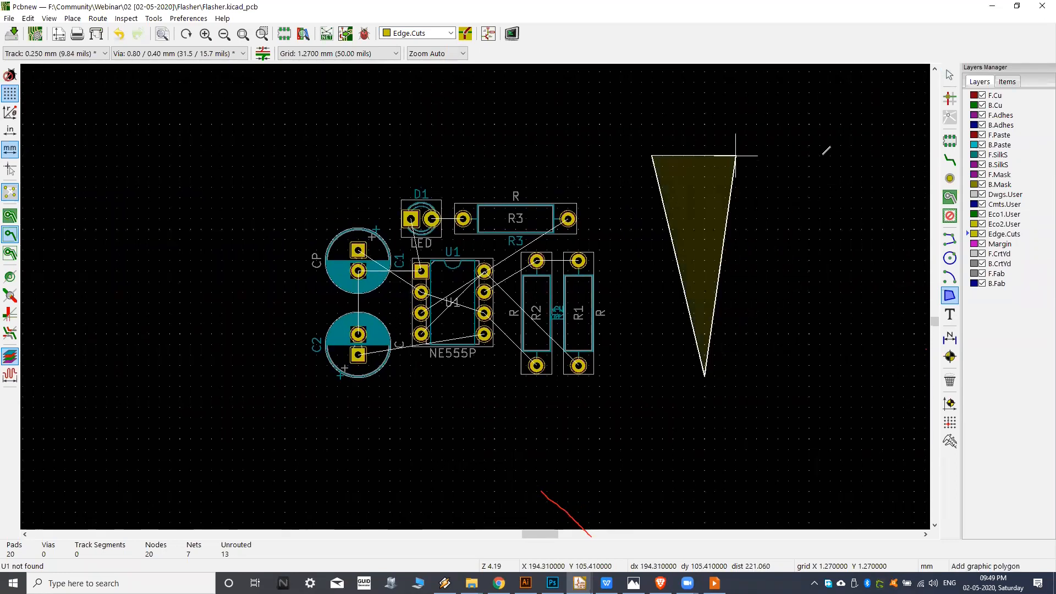
left_click(830, 146)
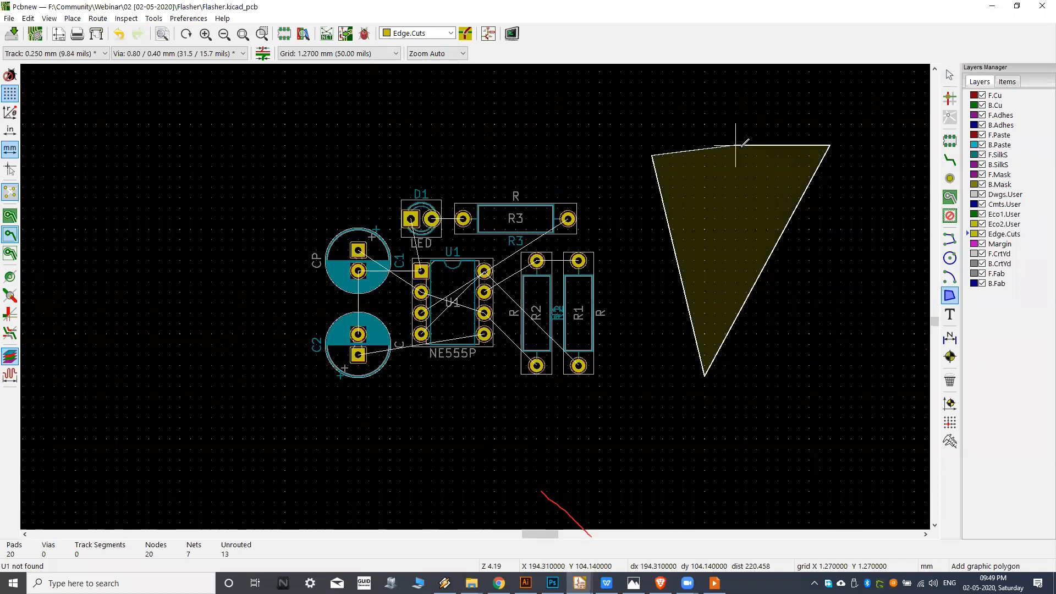
key("Escape")
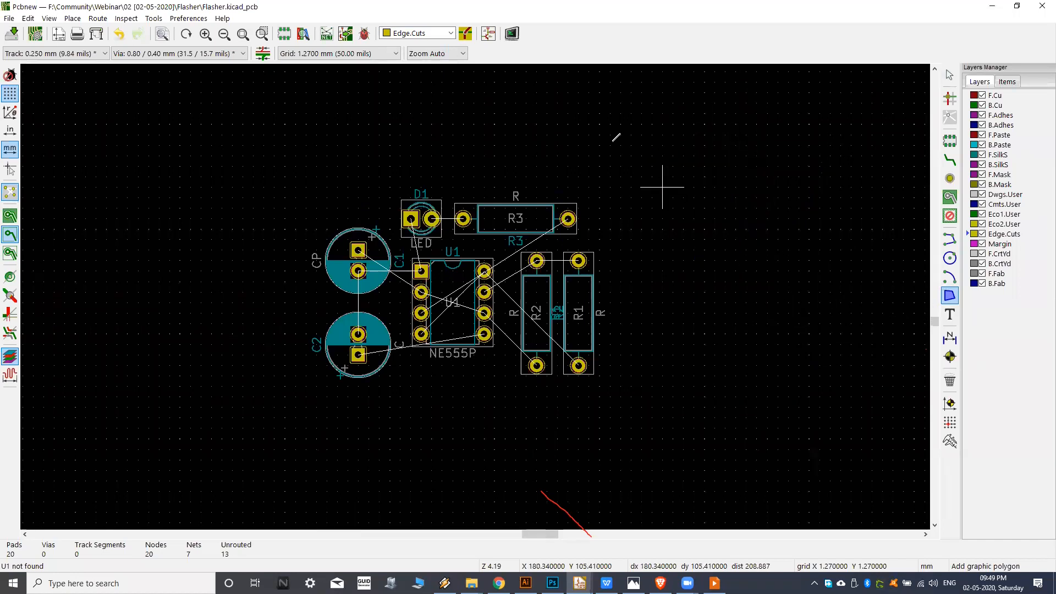
Set the board editor's grid spacing to 1.0000 mm (39.37 mils) for drawing the outline.
middle_click_drag(652, 229, 672, 225)
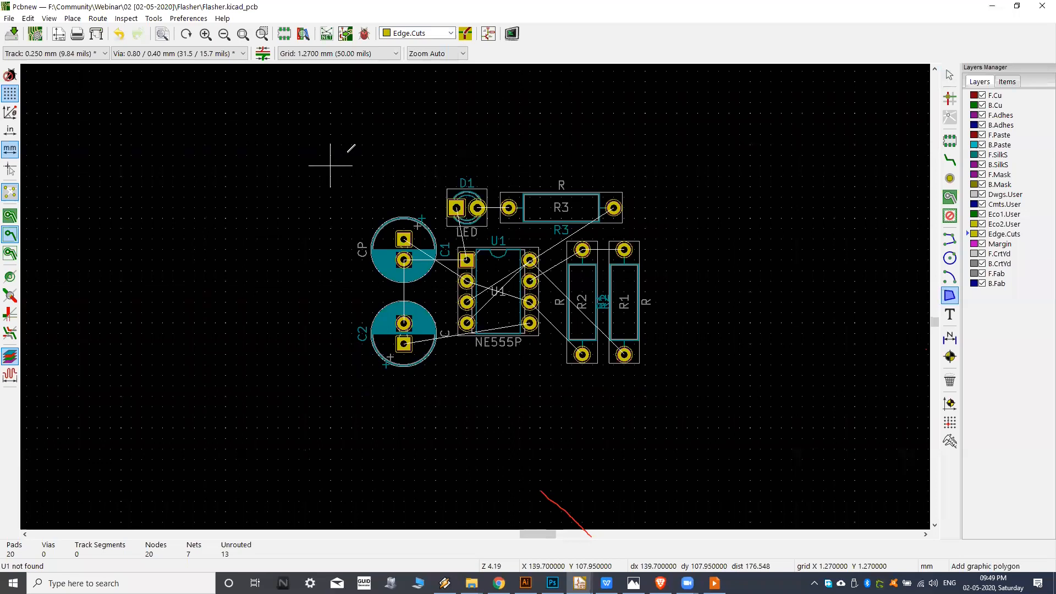
scroll(349, 155, "up", 1)
middle_click_drag(273, 258, 247, 264)
middle_click_drag(594, 163, 582, 158)
middle_click_drag(440, 206, 422, 217)
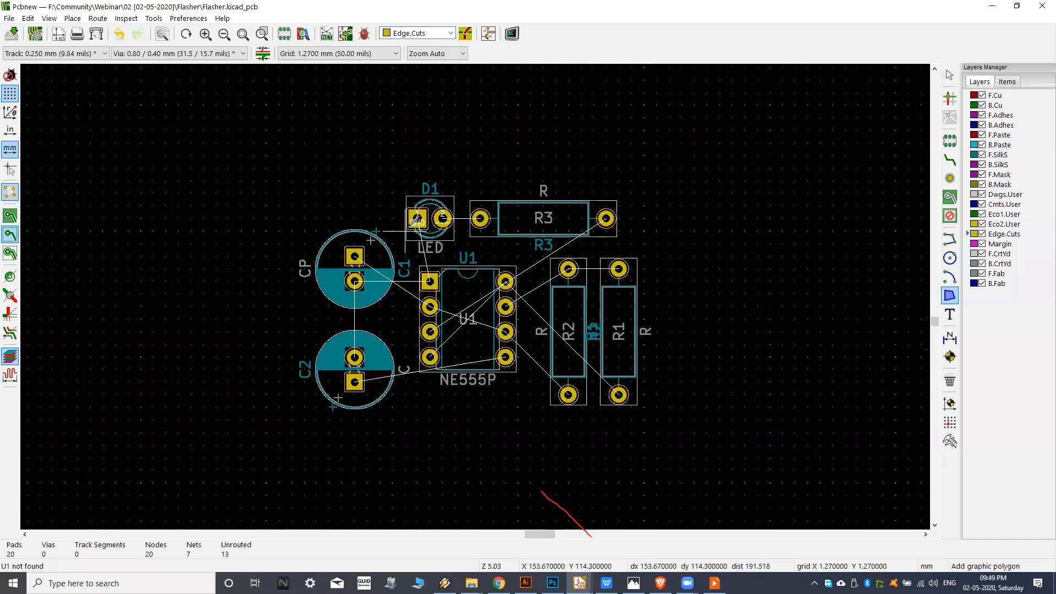
middle_click_drag(581, 293, 588, 288)
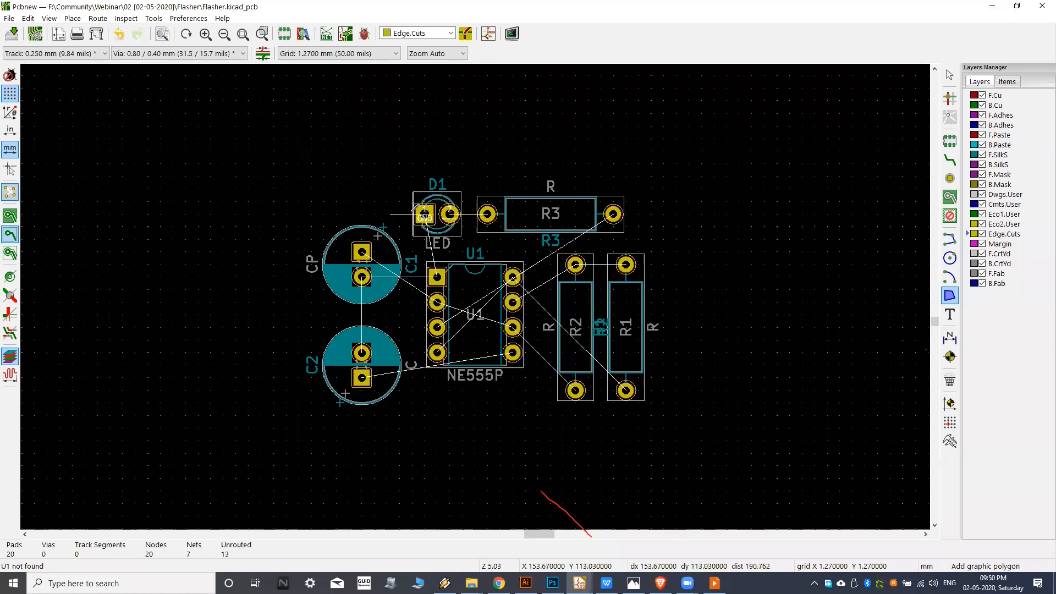
middle_click_drag(350, 112, 387, 146)
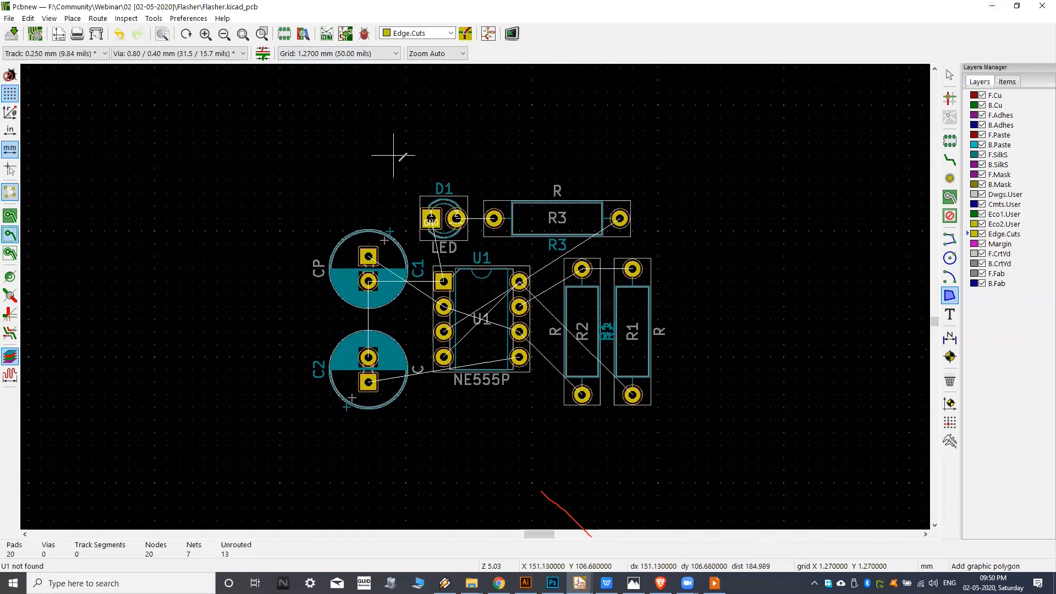
middle_click_drag(369, 144, 361, 144)
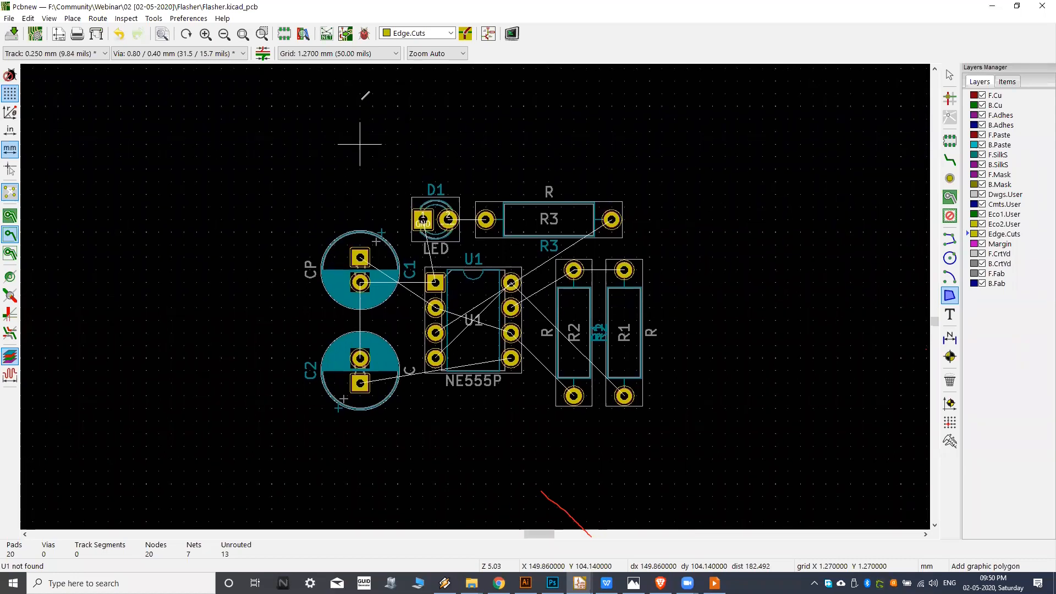
left_click(331, 54)
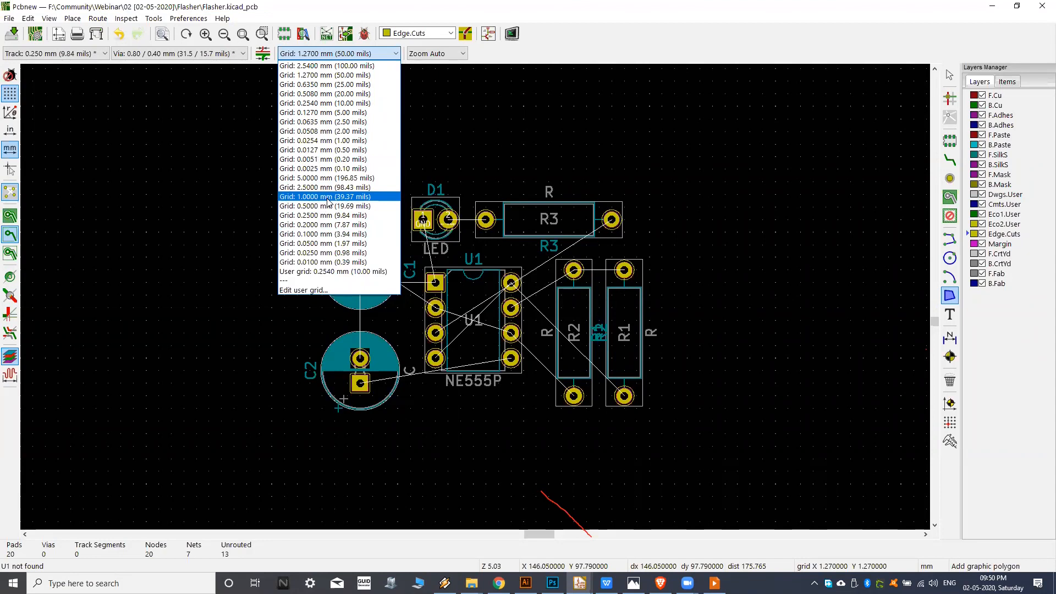
left_click(328, 197)
Draw a closed rectangular graphic polygon about 38 mm wide and 25 mm high on Edge.Cuts, enclosing all the footprints.
middle_click_drag(308, 191, 357, 178)
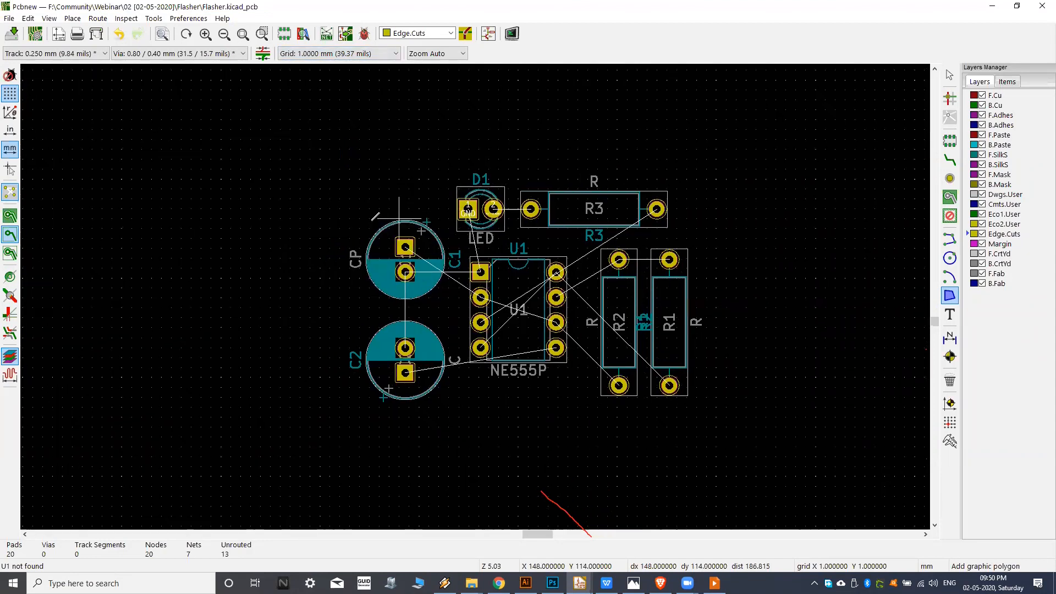
left_click(341, 168)
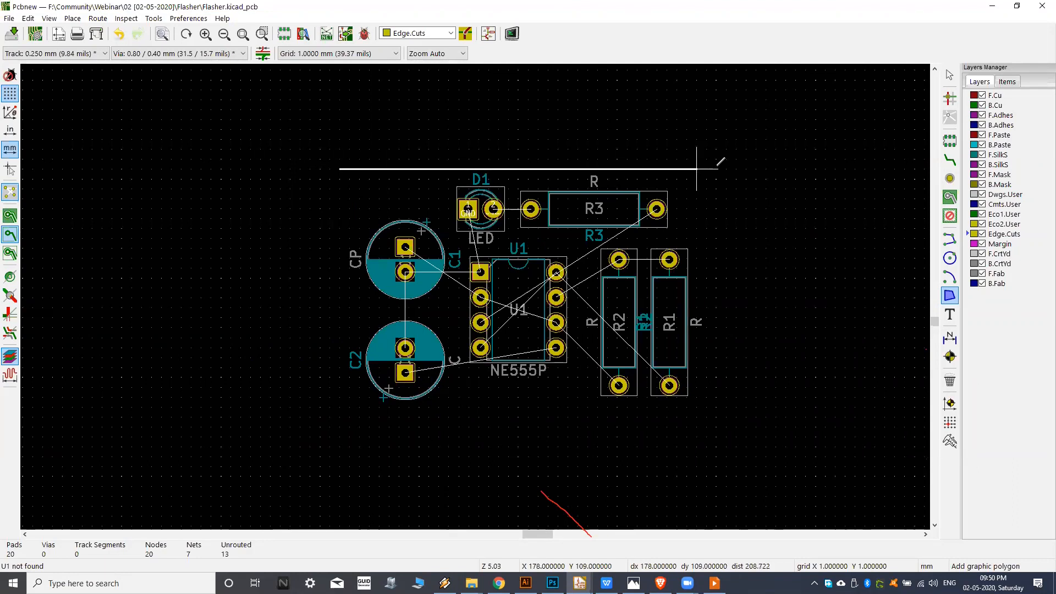
left_click(717, 169)
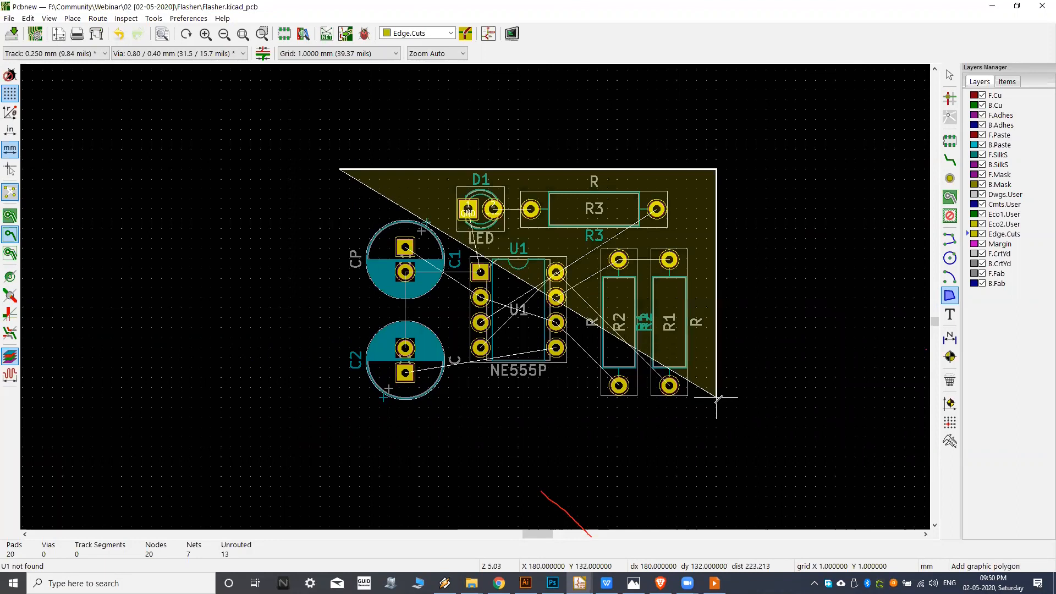
left_click(717, 417)
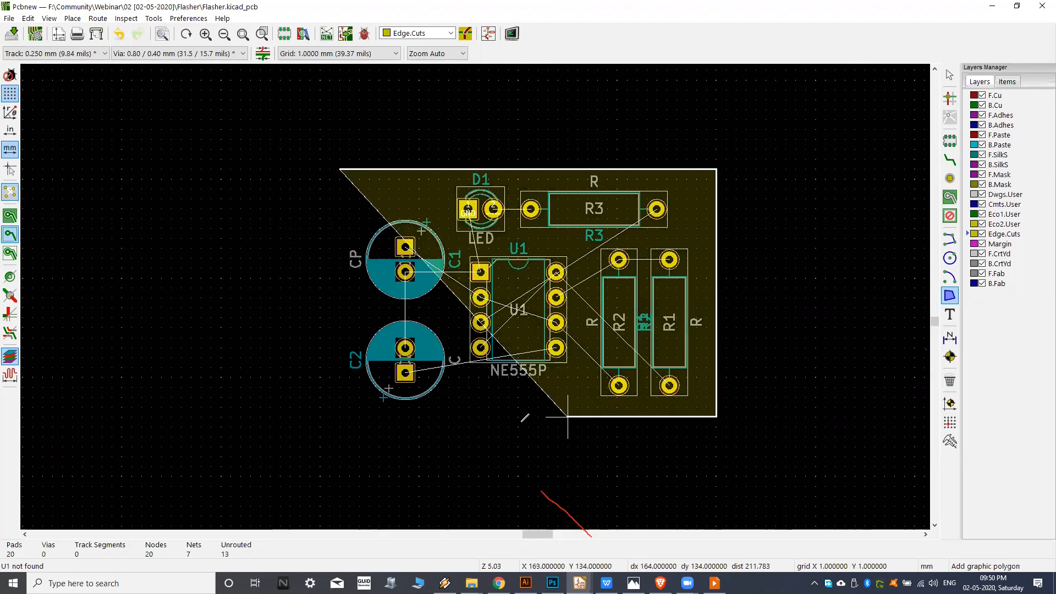
left_click(340, 416)
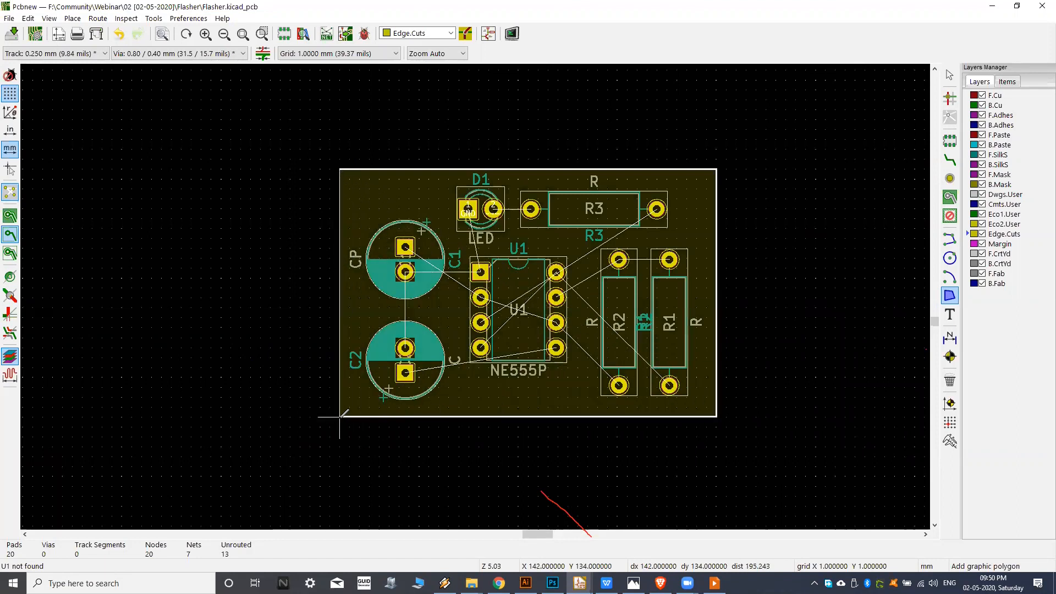
left_click(340, 170)
Measure the board outline's width along its upper edge, from corner to corner.
scroll(473, 316, "up", 1)
middle_click_drag(467, 318, 438, 318)
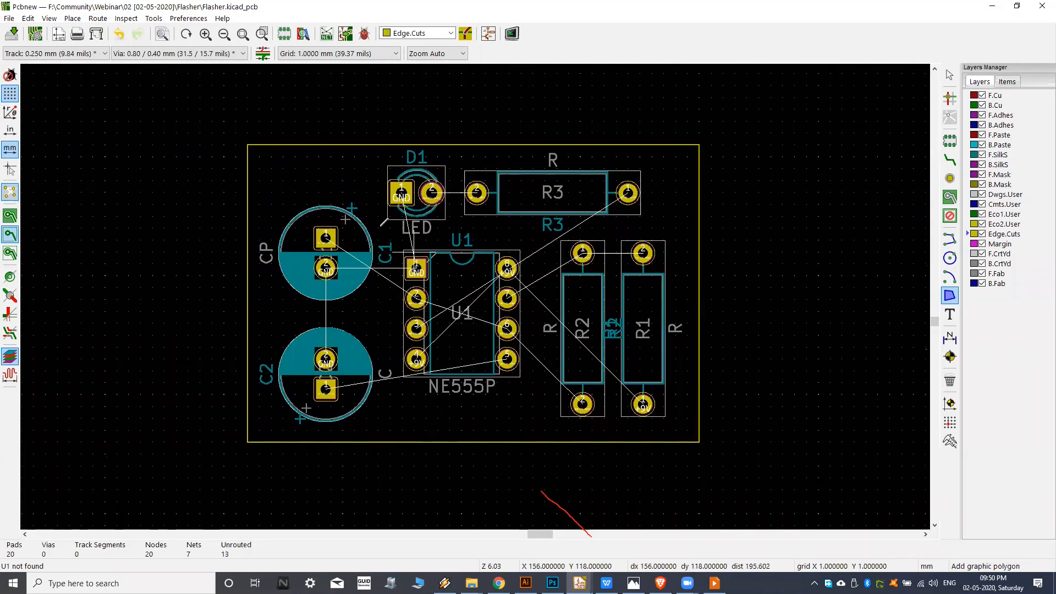
middle_click_drag(495, 170, 524, 175)
middle_click_drag(394, 162, 369, 174)
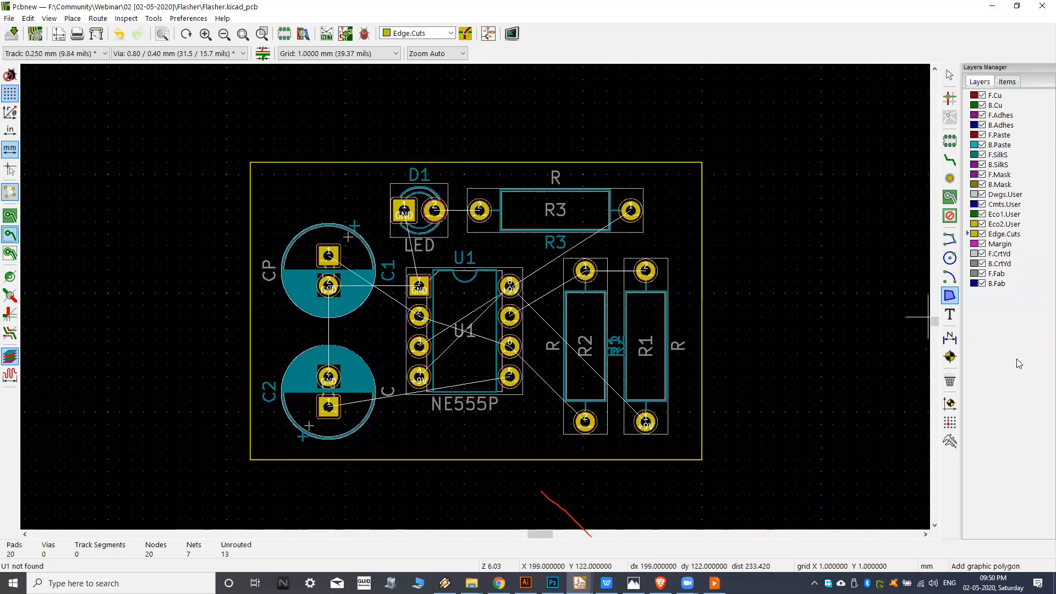
middle_click_drag(500, 234, 495, 236)
middle_click_drag(552, 221, 565, 212)
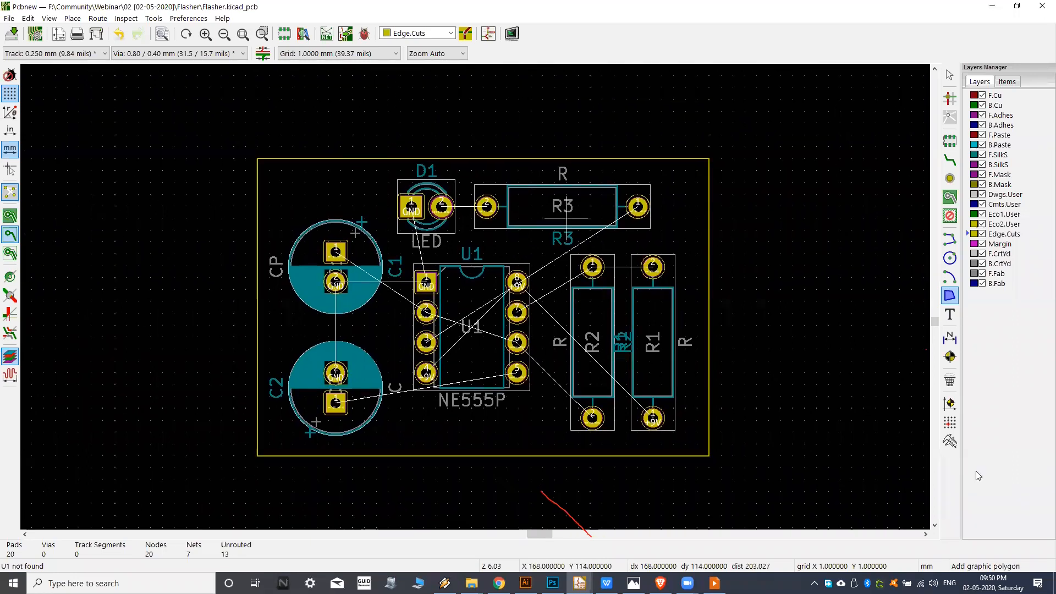
left_click(950, 443)
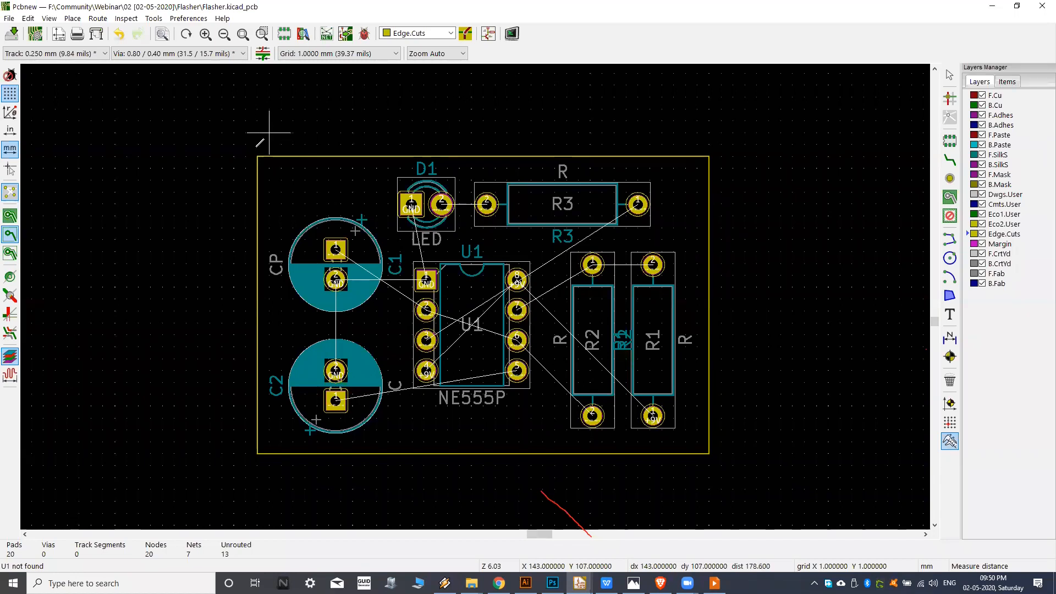
left_click(257, 156)
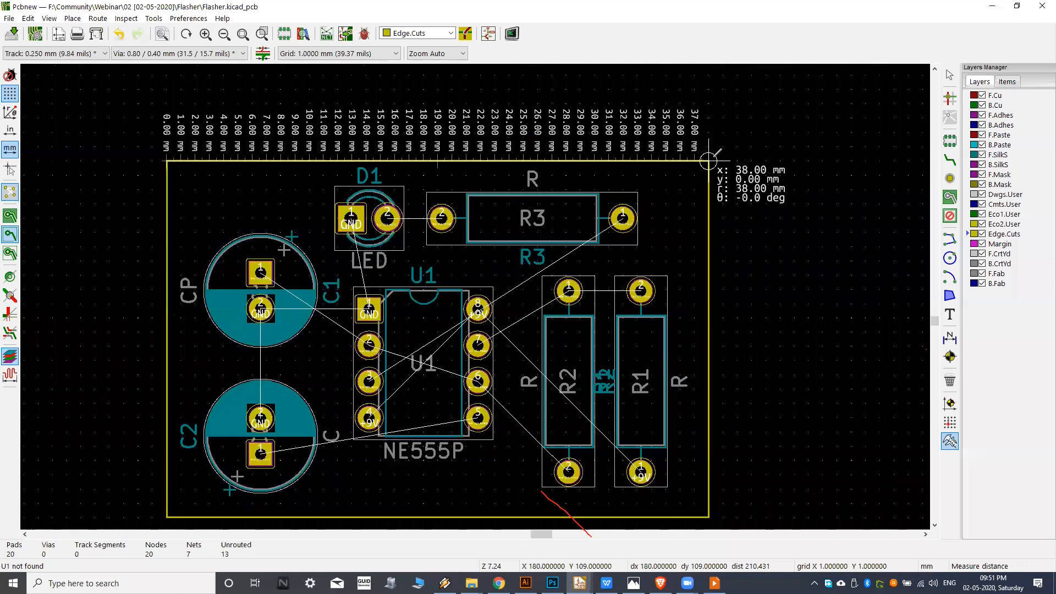
scroll(716, 154, "up", 6)
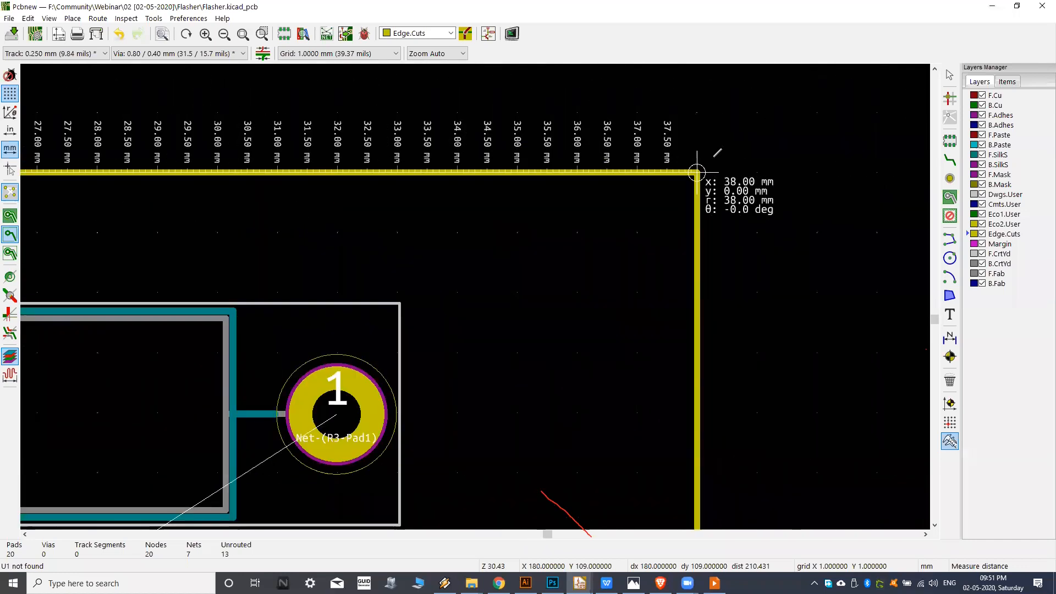
scroll(696, 172, "down", 3)
scroll(707, 163, "down", 3)
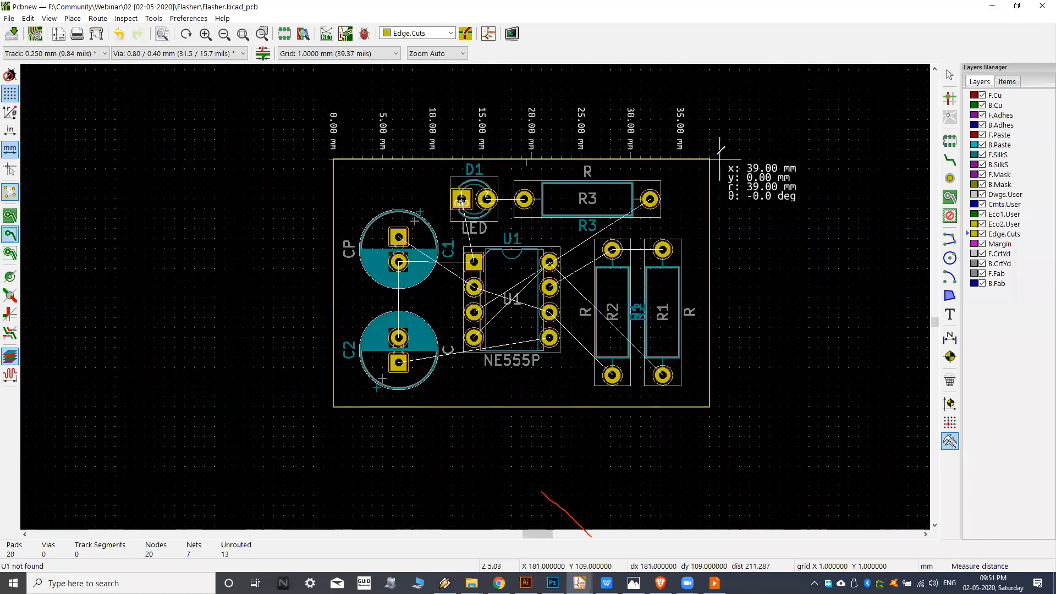
scroll(730, 219, "up", 2)
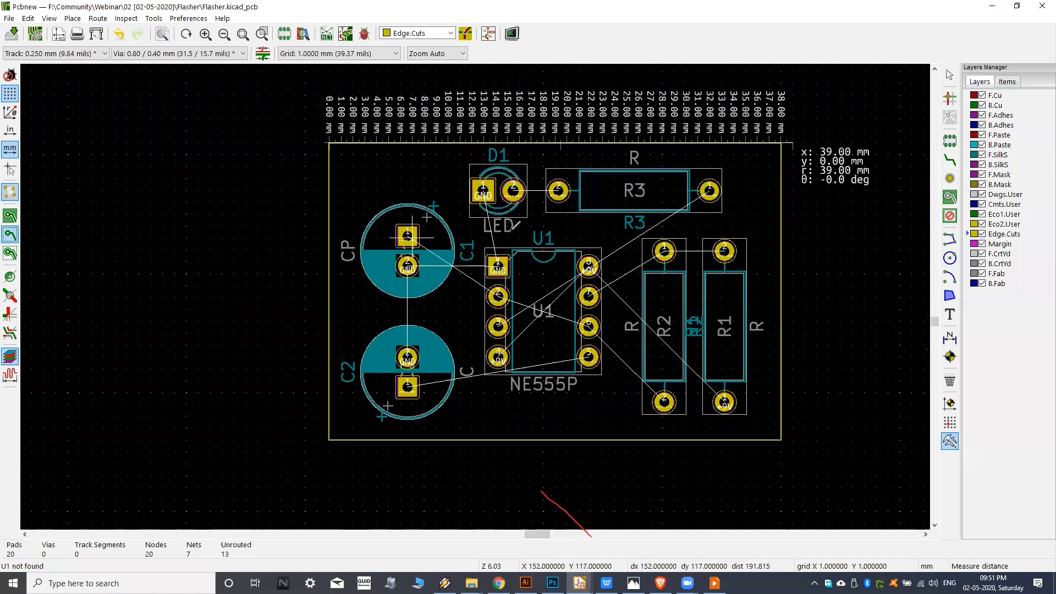
Measure the board outline's height along its right edge, from the upper to the lower corner.
left_click(653, 146)
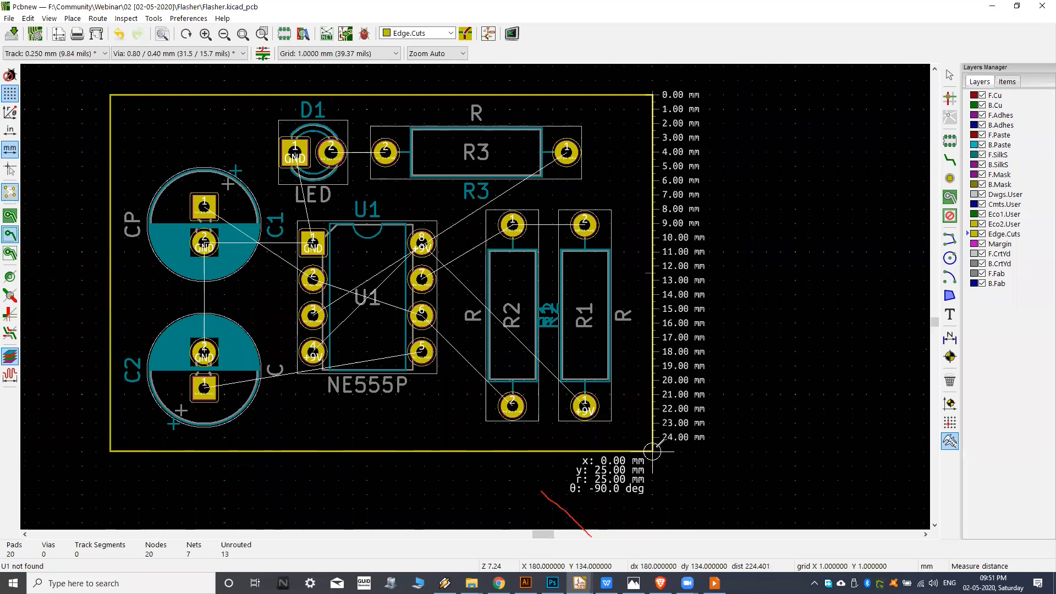
scroll(661, 443, "up", 5)
scroll(661, 444, "down", 7)
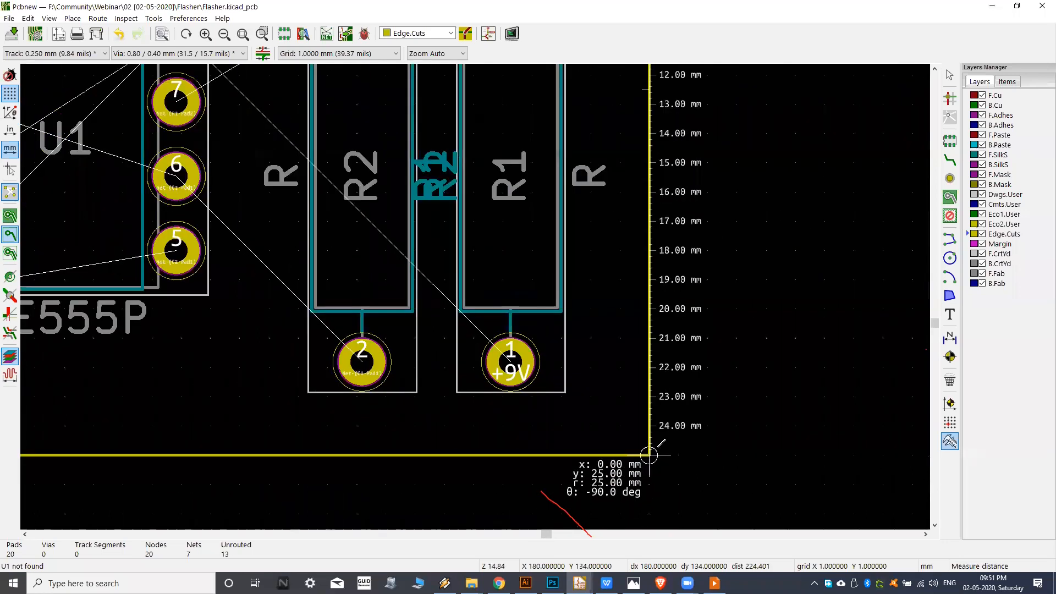
scroll(632, 424, "up", 1)
scroll(599, 410, "up", 6)
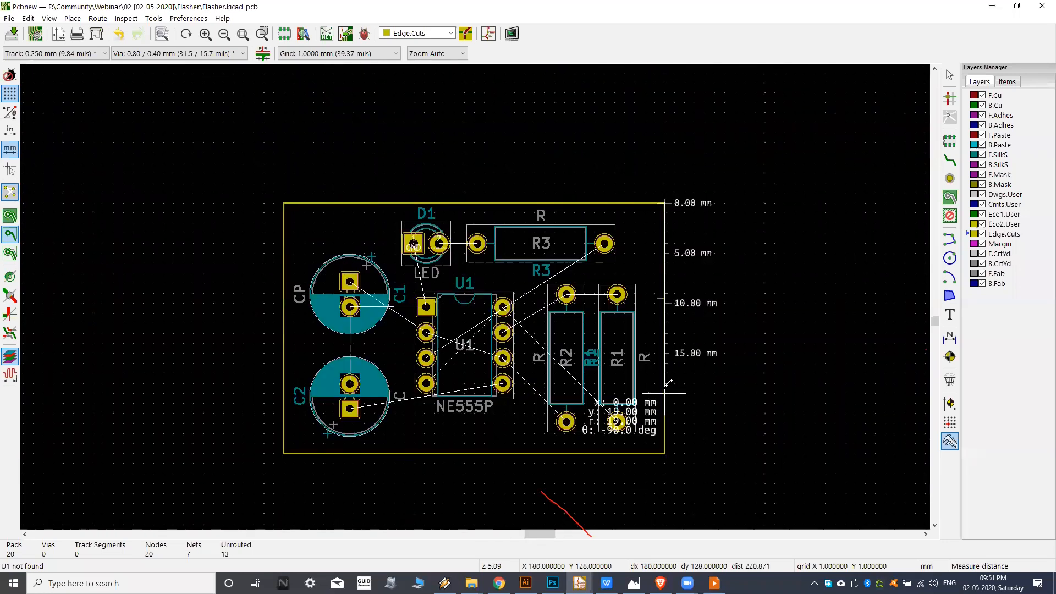
scroll(682, 395, "down", 3)
key("Escape")
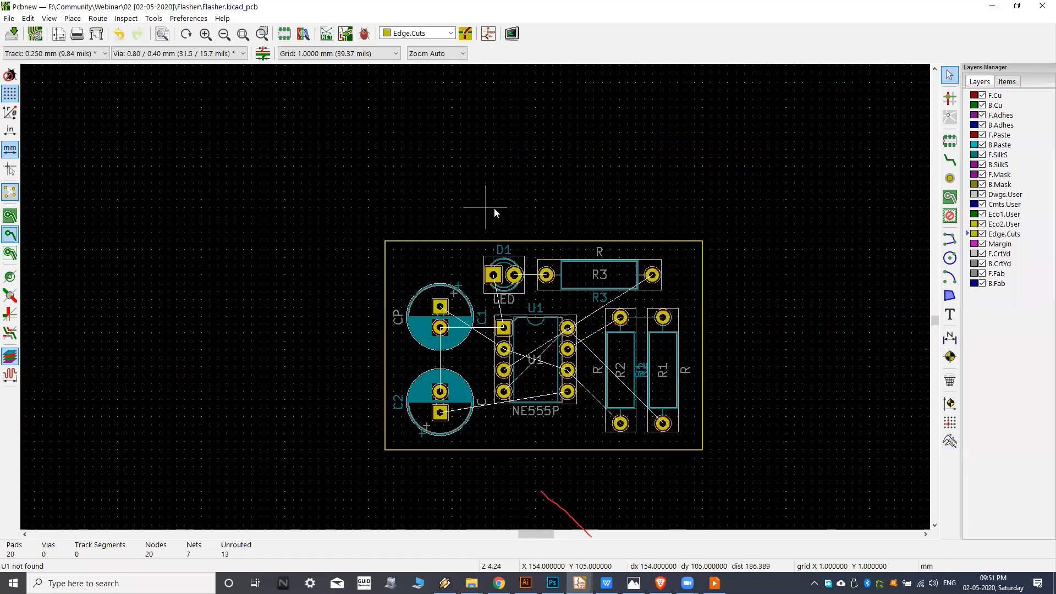
scroll(375, 223, "up", 4)
middle_click_drag(835, 205, 769, 234)
left_click(951, 295)
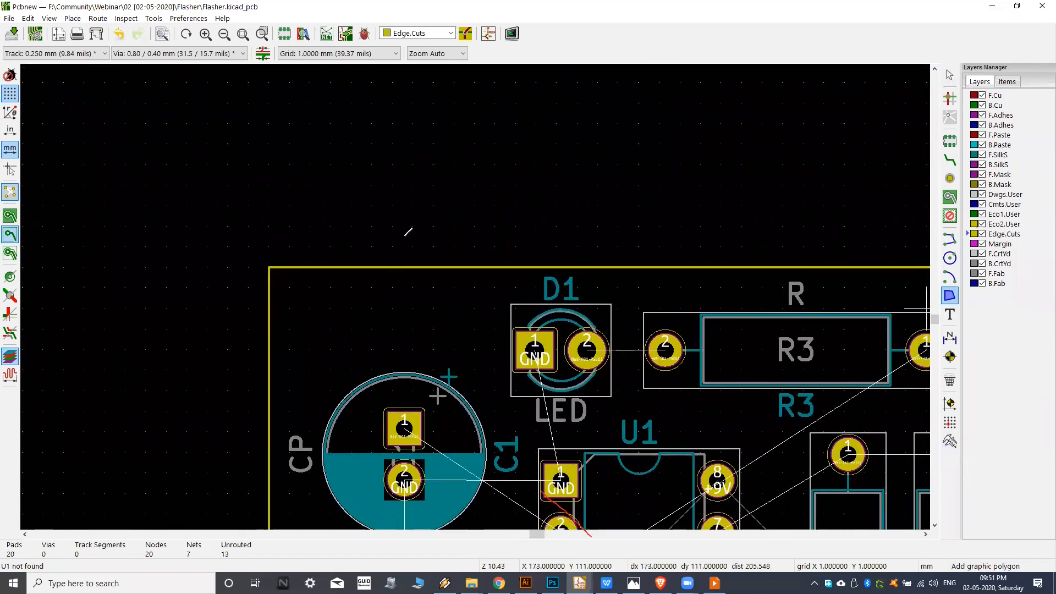
left_click(392, 164)
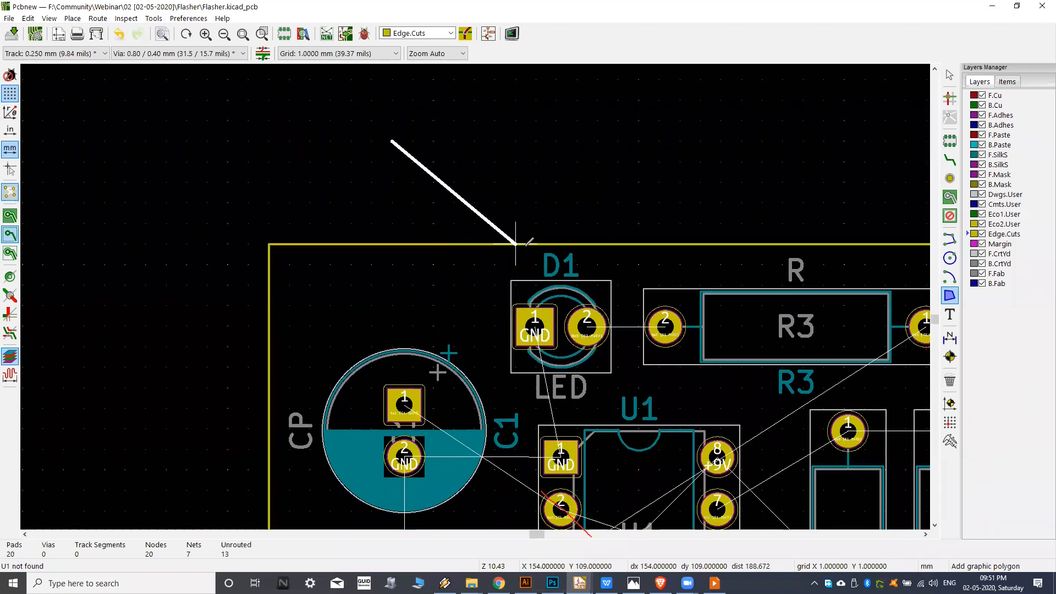
key("Escape")
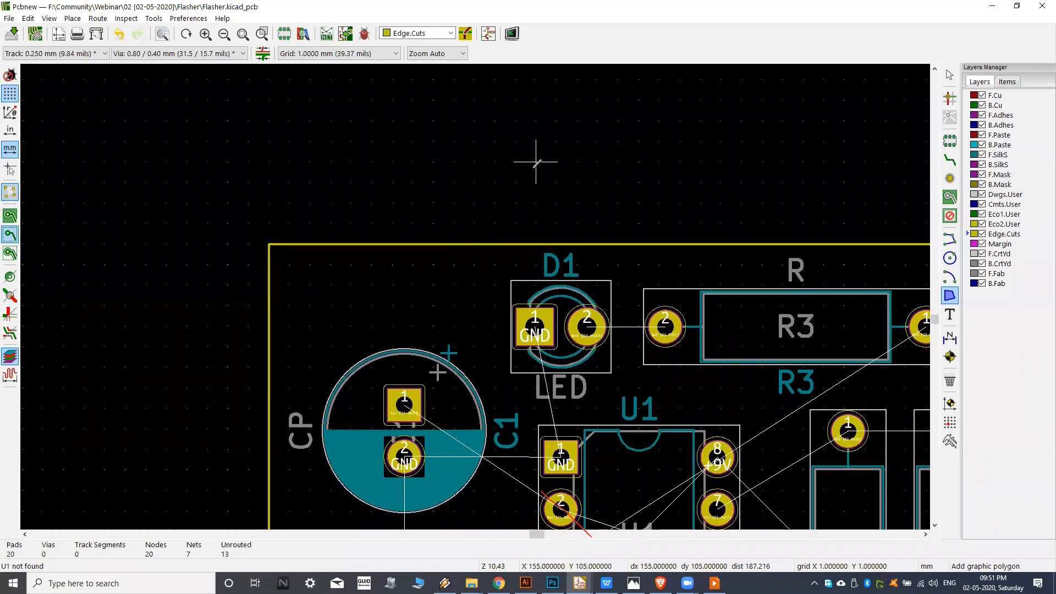
middle_click_drag(537, 160, 483, 201)
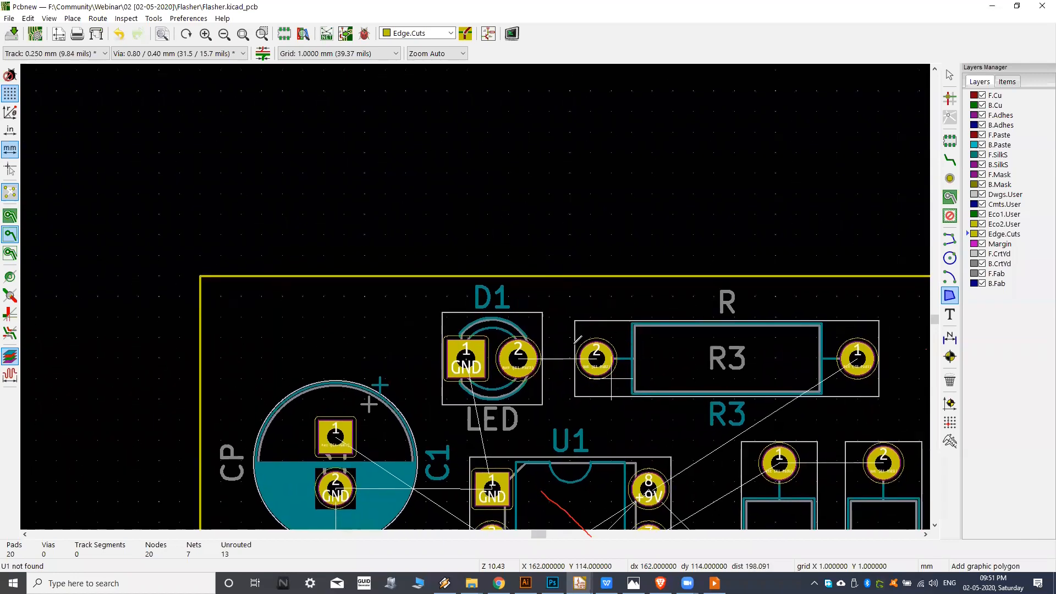
middle_click_drag(546, 302, 529, 293)
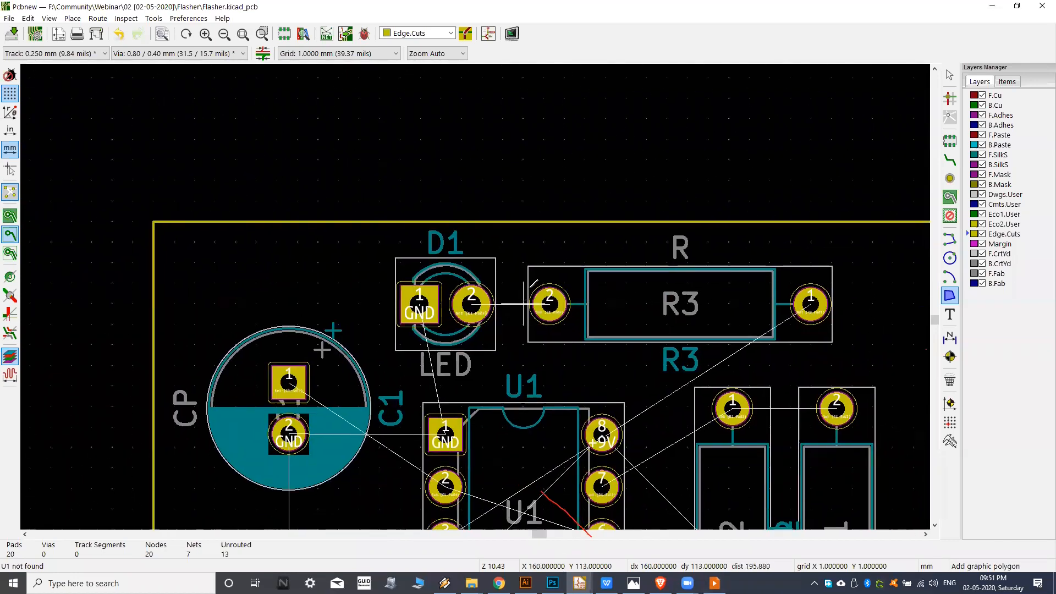
scroll(566, 236, "down", 1)
middle_click_drag(315, 166, 310, 227)
scroll(311, 227, "up", 1)
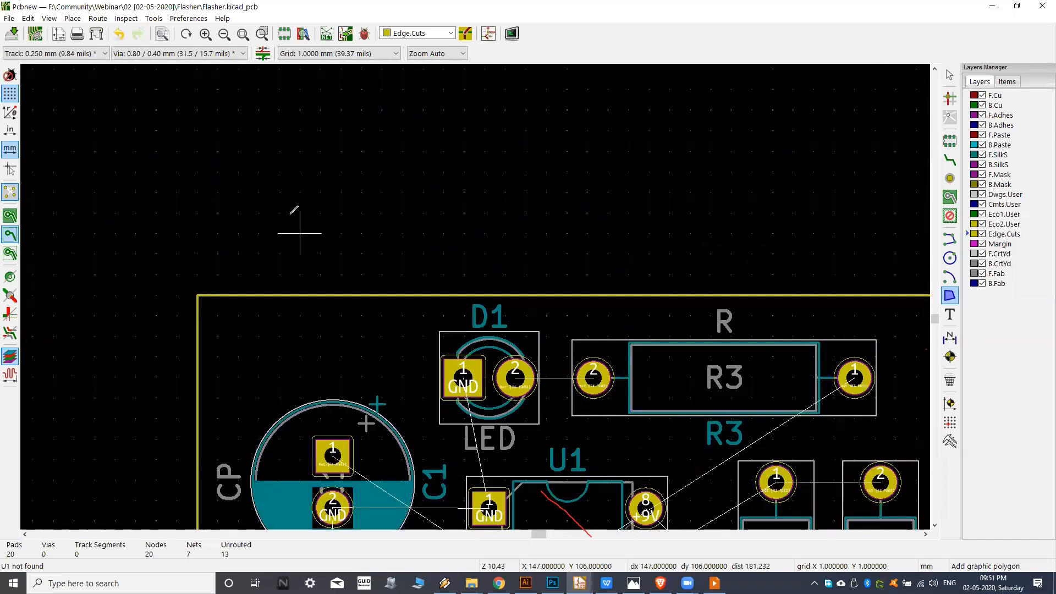
middle_click_drag(303, 184, 317, 287)
scroll(315, 296, "down", 1)
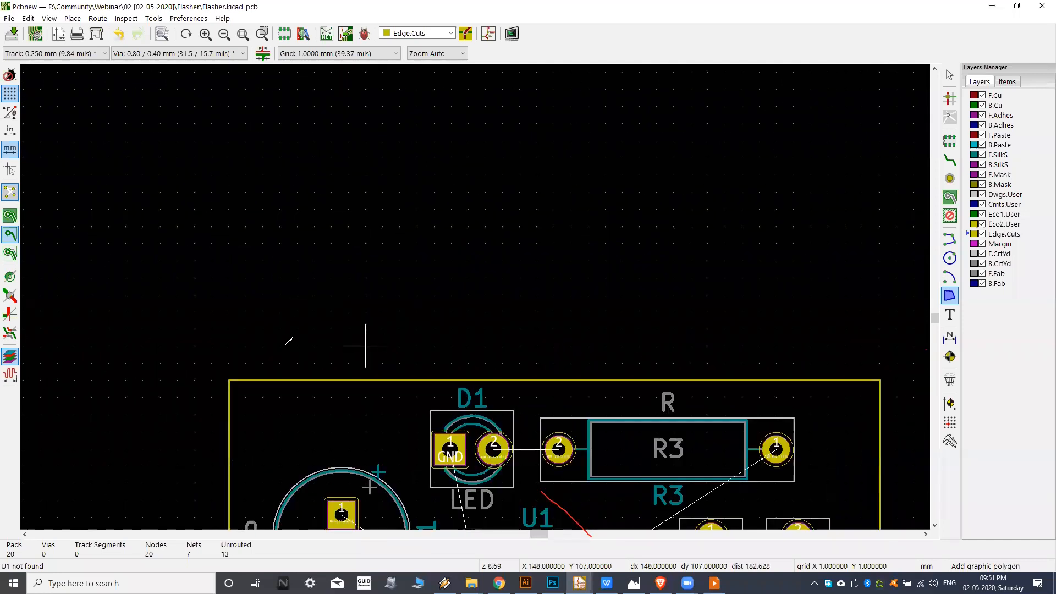
Examine the footprint arrangement and the unrouted connections inside the board outline.
middle_click_drag(251, 333, 306, 339)
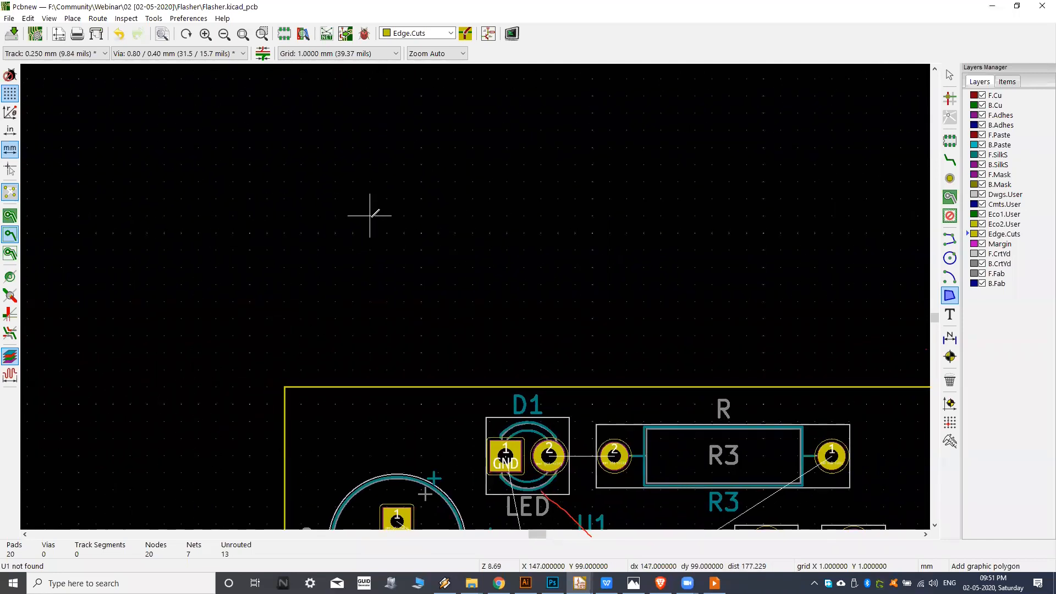
middle_click_drag(388, 250, 356, 247)
middle_click_drag(422, 282, 361, 235)
scroll(532, 269, "down", 1)
middle_click_drag(507, 291, 495, 222)
middle_click_drag(469, 301, 474, 216)
middle_click_drag(454, 260, 448, 206)
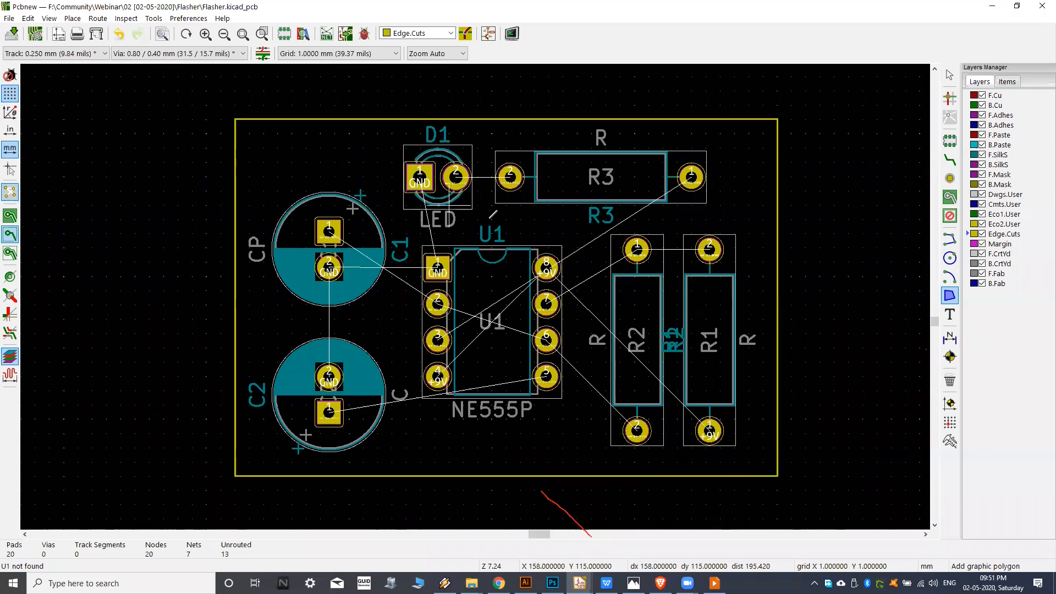
middle_click_drag(591, 248, 576, 263)
middle_click_drag(462, 234, 474, 228)
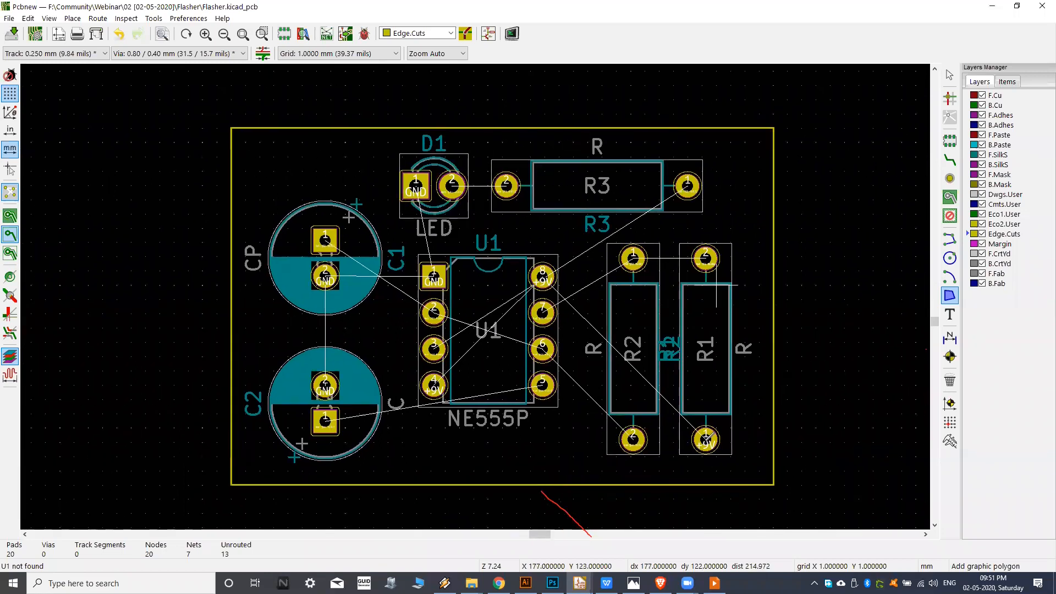
middle_click_drag(567, 228, 550, 231)
middle_click_drag(498, 261, 516, 251)
middle_click_drag(648, 209, 641, 213)
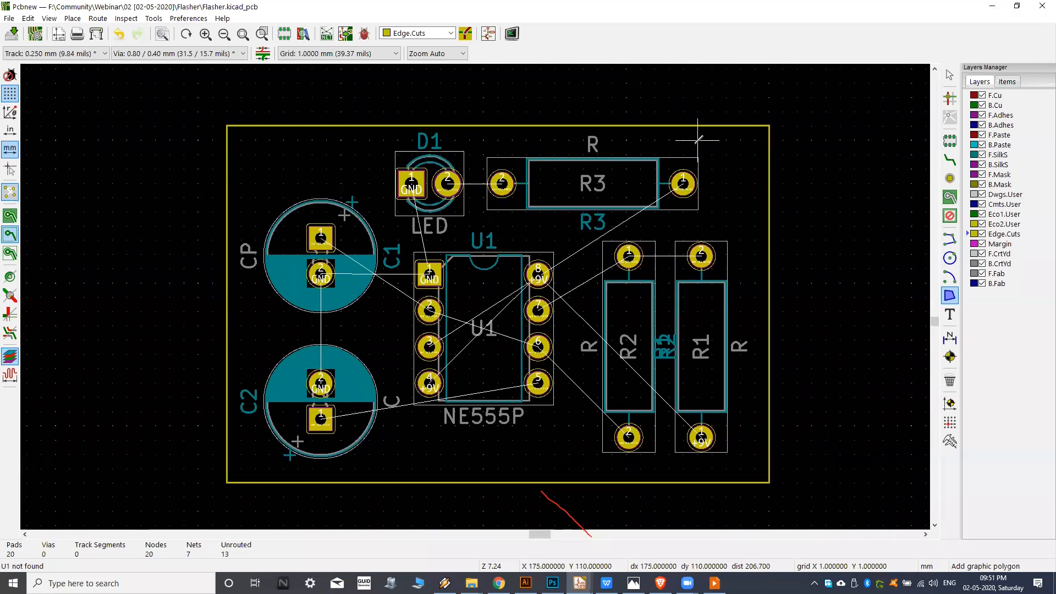
middle_click_drag(698, 141, 695, 142)
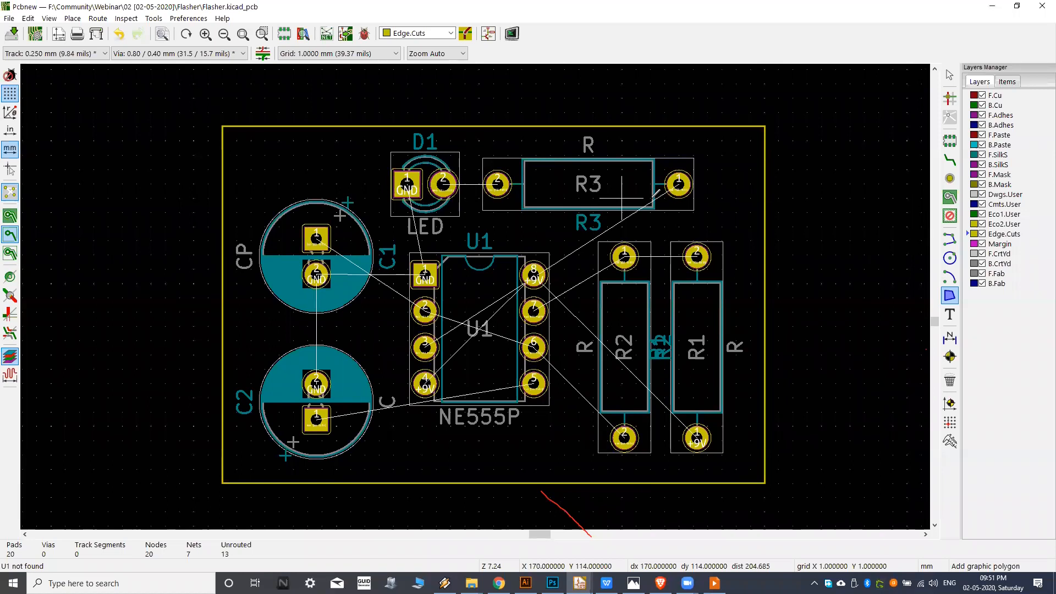
middle_click_drag(691, 190, 699, 214)
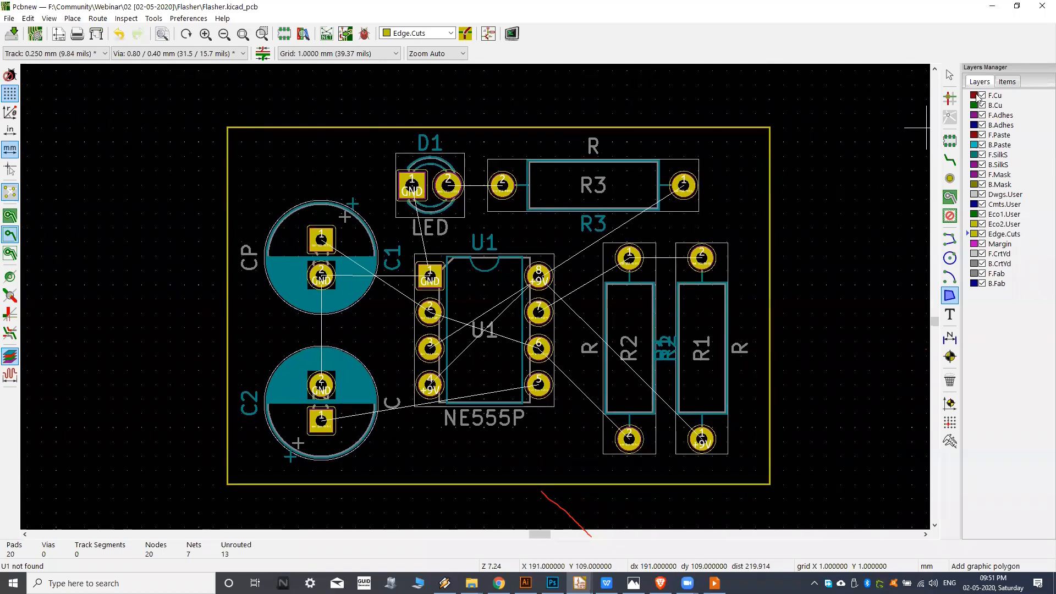
middle_click_drag(743, 155, 732, 159)
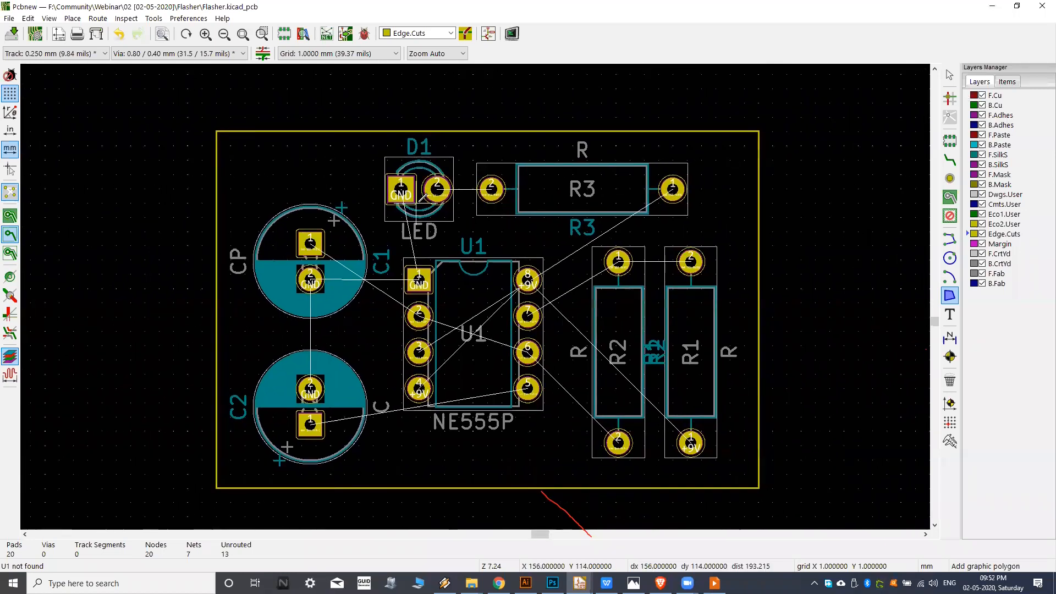
scroll(416, 203, "up", 1)
middle_click_drag(591, 199, 585, 199)
scroll(594, 186, "down", 1)
middle_click_drag(707, 190, 672, 183)
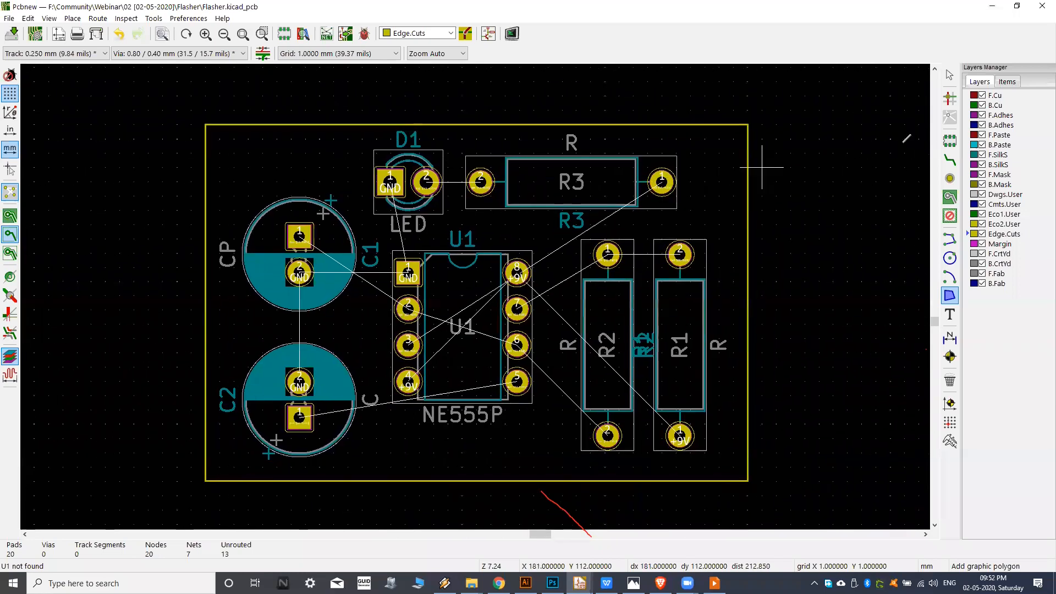
Switch the active layer back and forth between F.Cu and B.Cu, finishing on F.Cu.
left_click(968, 96)
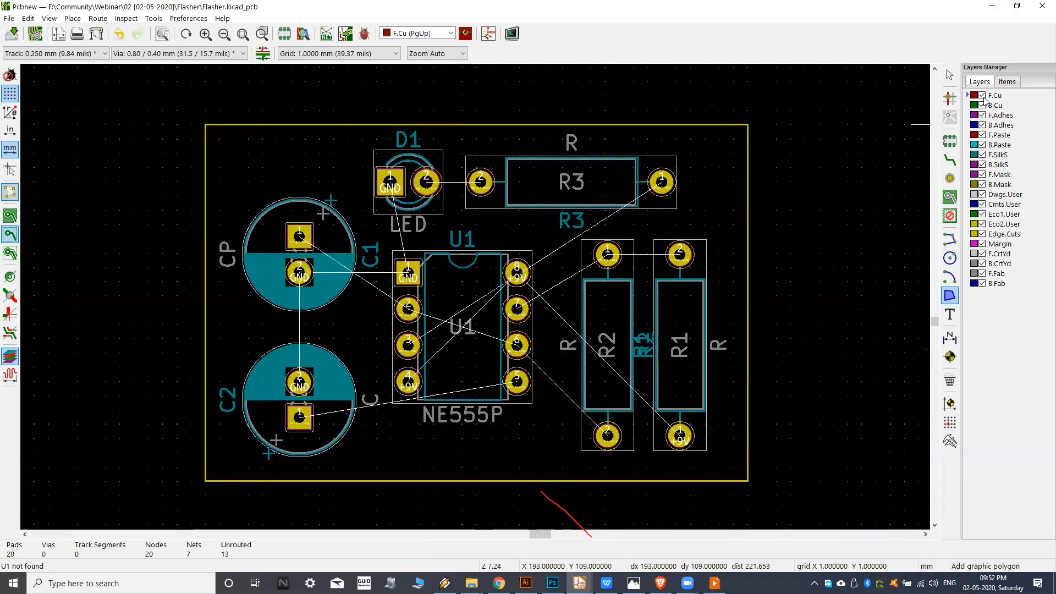
left_click(965, 107)
left_click(966, 96)
left_click(969, 108)
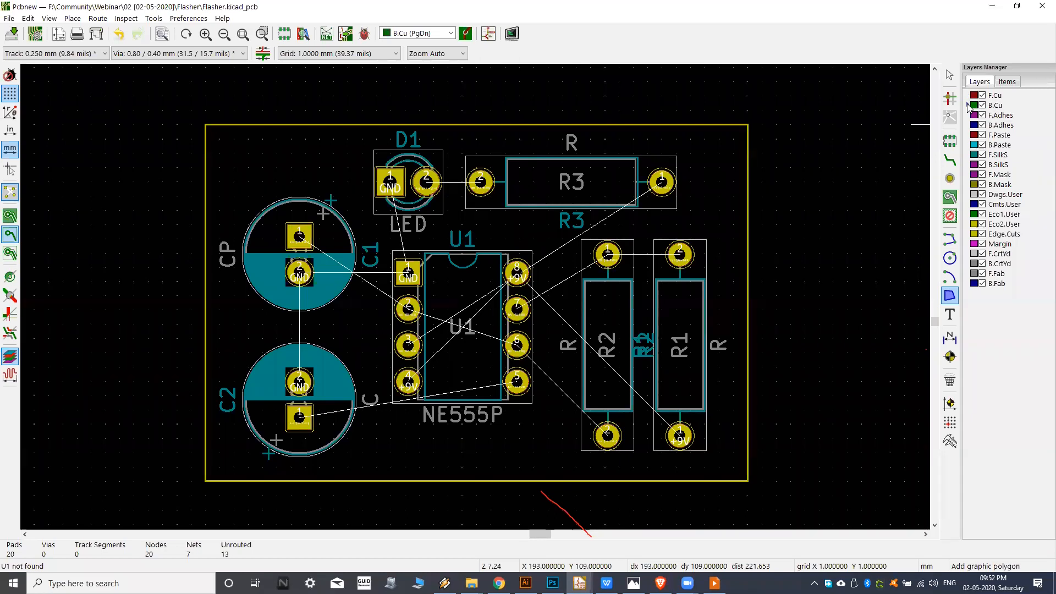
left_click(967, 97)
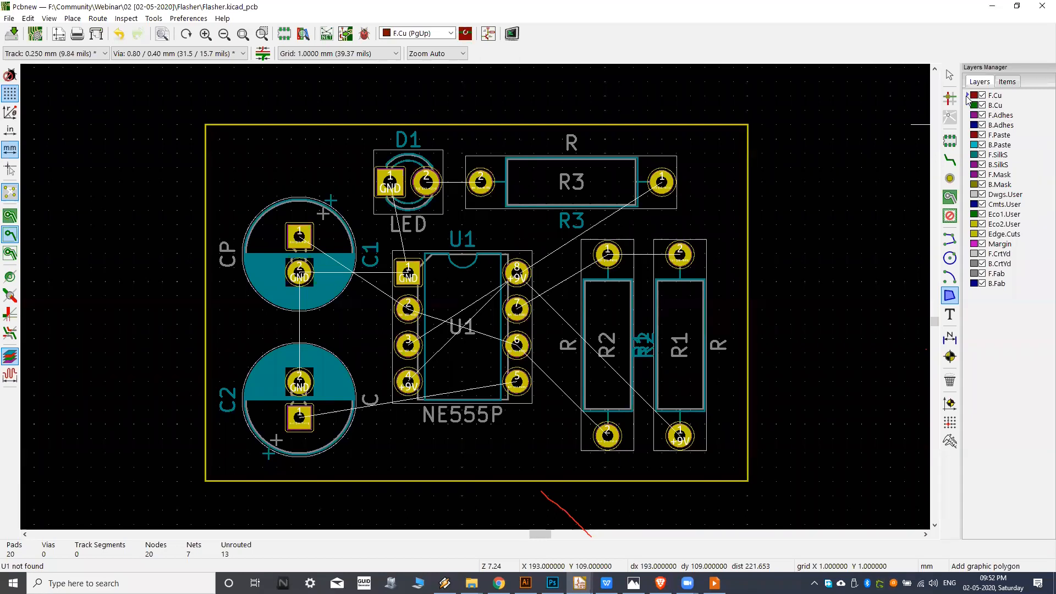
Switch the active layer to the silkscreen layers, first B.SilkS and finally F.SilkS.
left_click(968, 165)
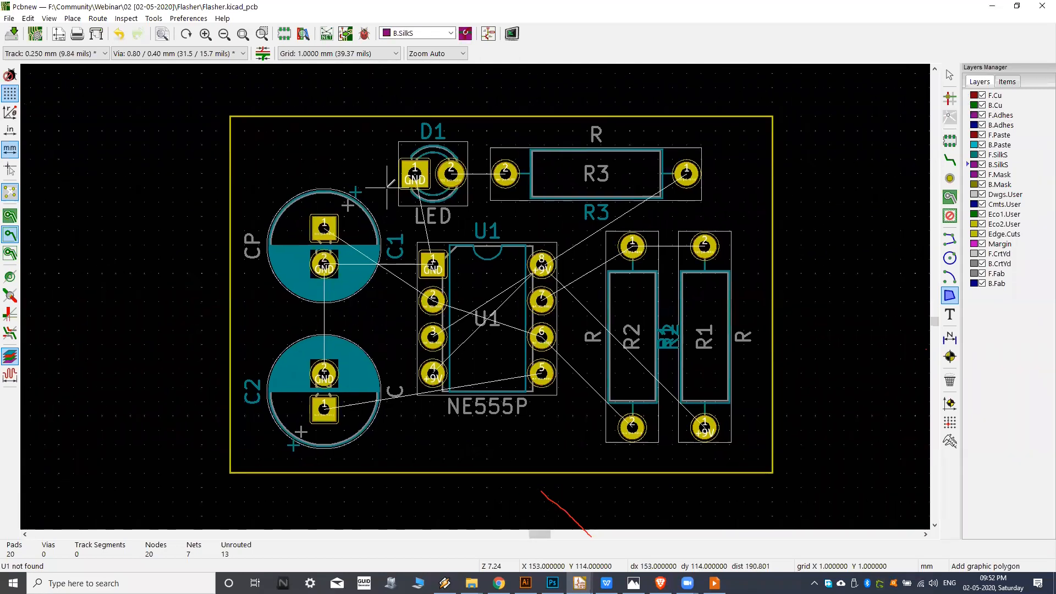
middle_click_drag(415, 202, 400, 203)
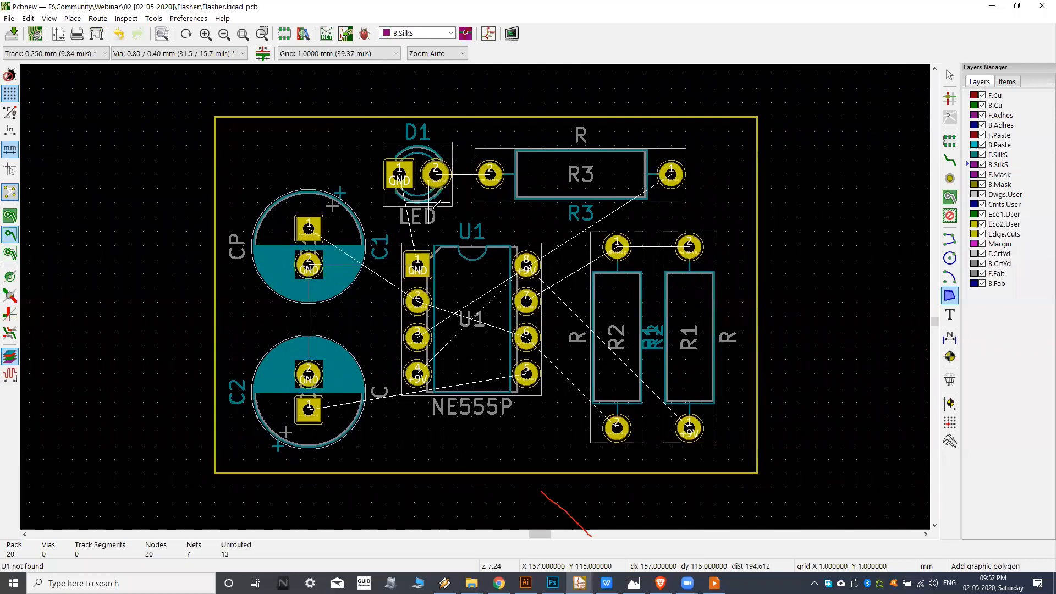
middle_click_drag(509, 207, 500, 206)
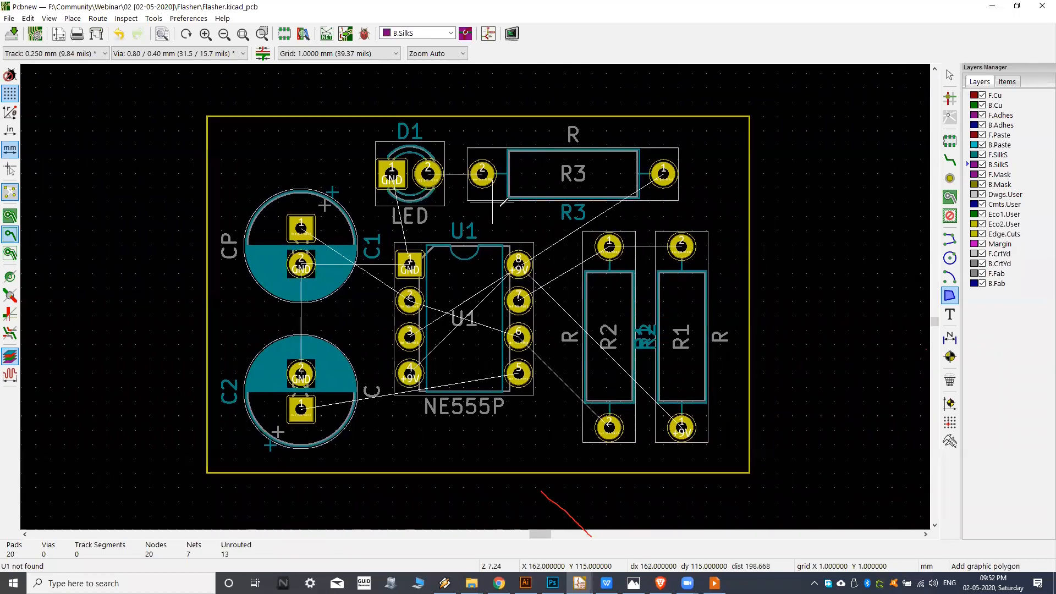
left_click(967, 165)
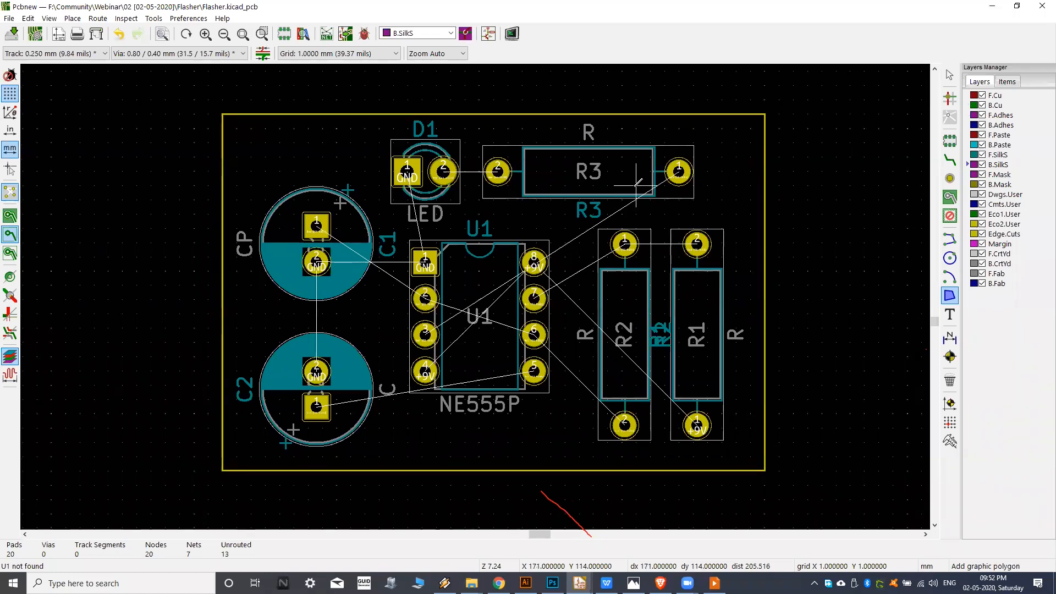
left_click(970, 97)
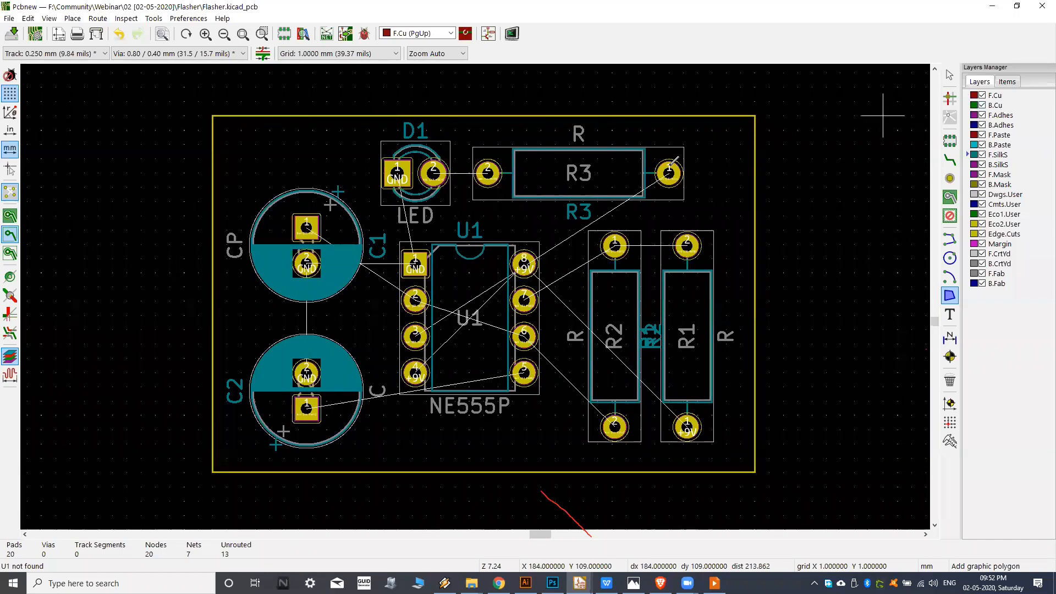
middle_click_drag(527, 230, 546, 225)
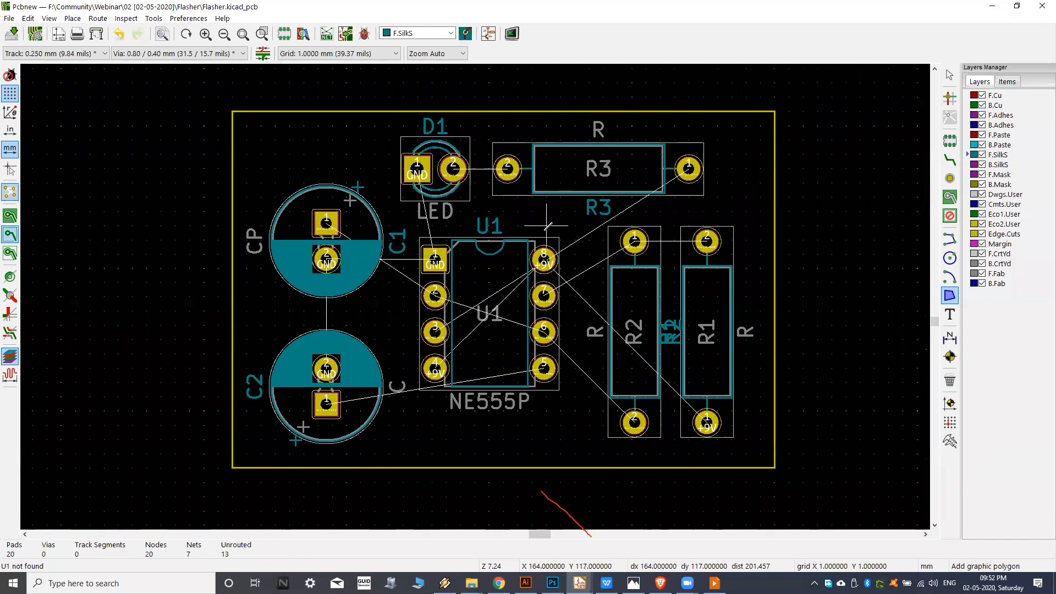
Try routing a track on F.Cu from pad 1 of capacitor C1, and abandon it.
left_click(951, 160)
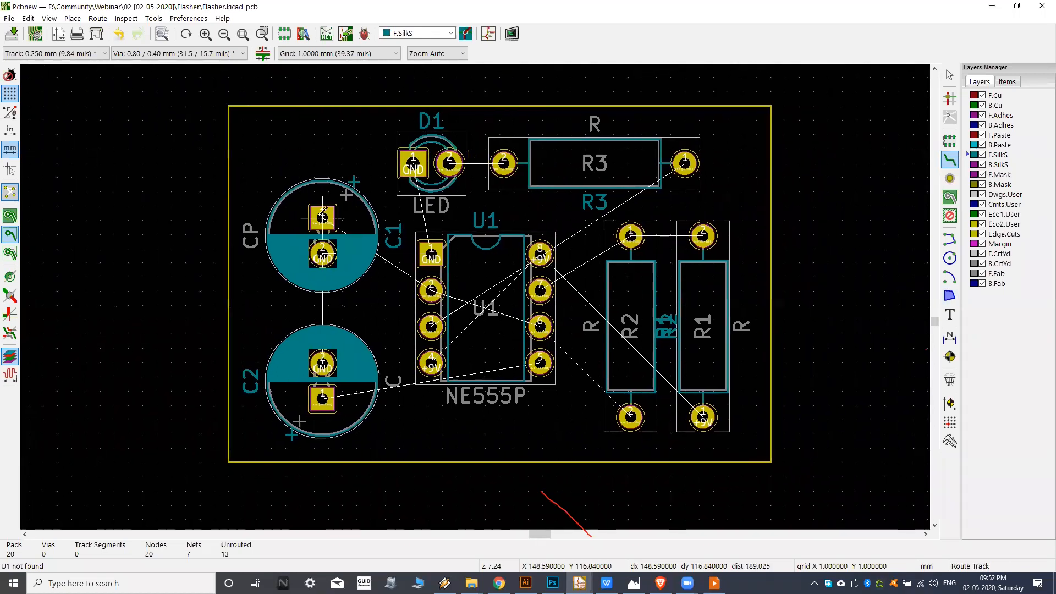
scroll(316, 223, "up", 3)
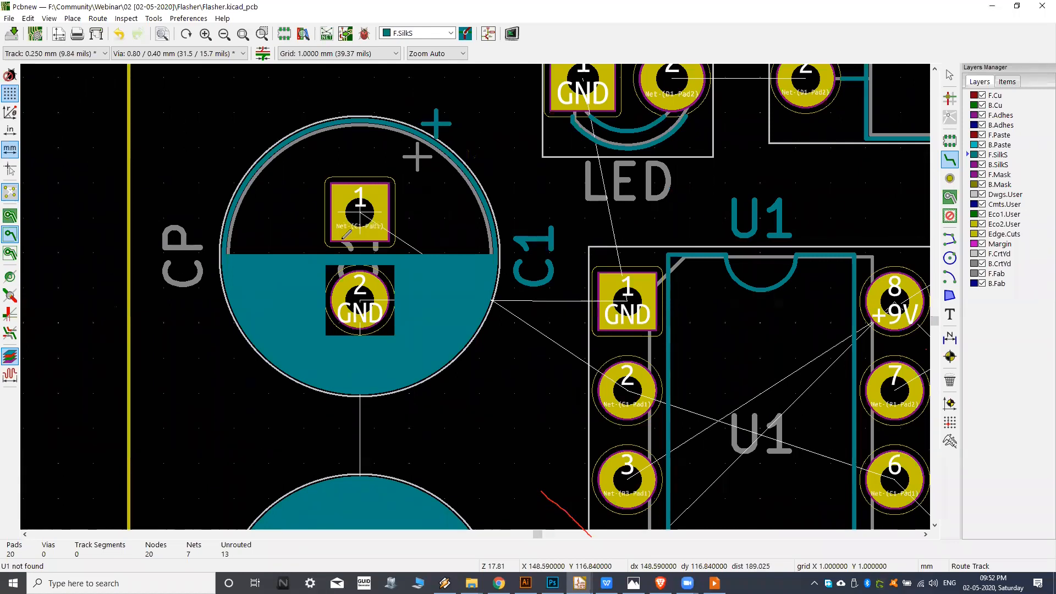
scroll(445, 183, "down", 3)
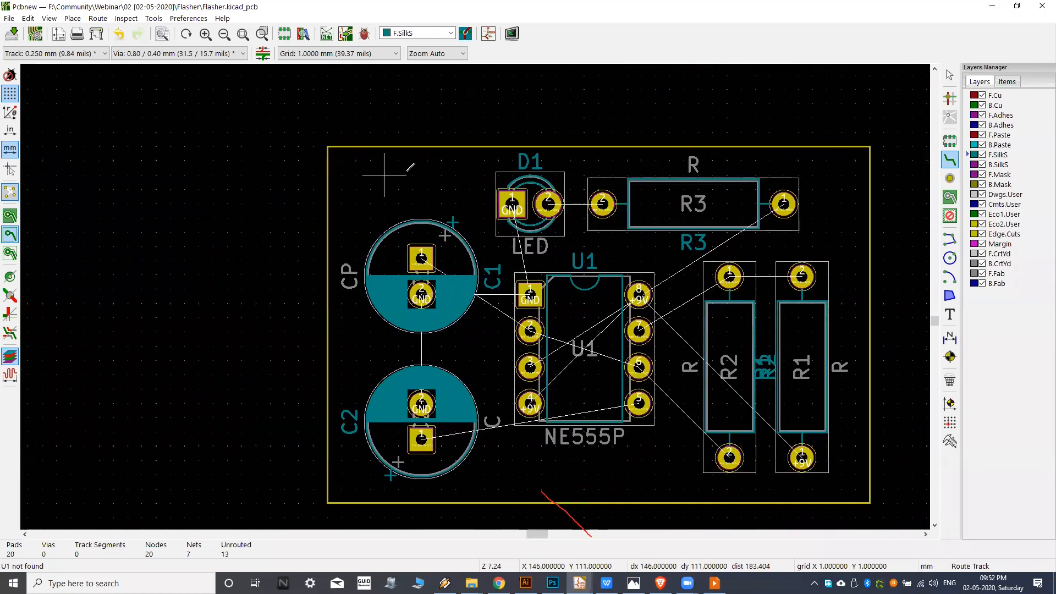
scroll(432, 297, "up", 3)
middle_click_drag(448, 292, 402, 352)
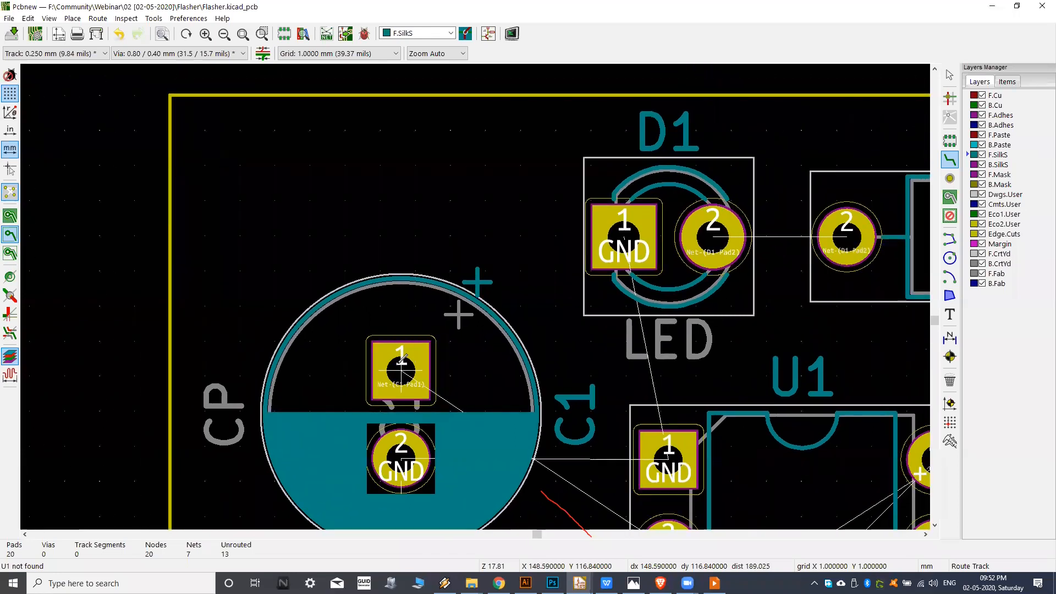
left_click(402, 360)
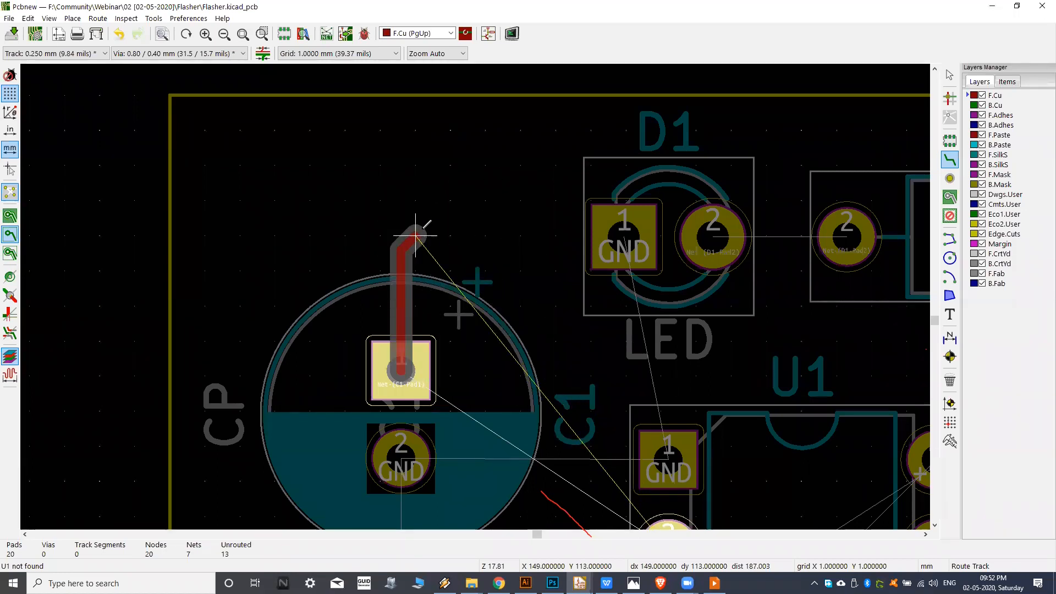
key("Escape")
Check the available track widths and the pre-defined track and via sizes in Board Setup, leaving them unedited.
middle_click_drag(340, 223, 365, 220)
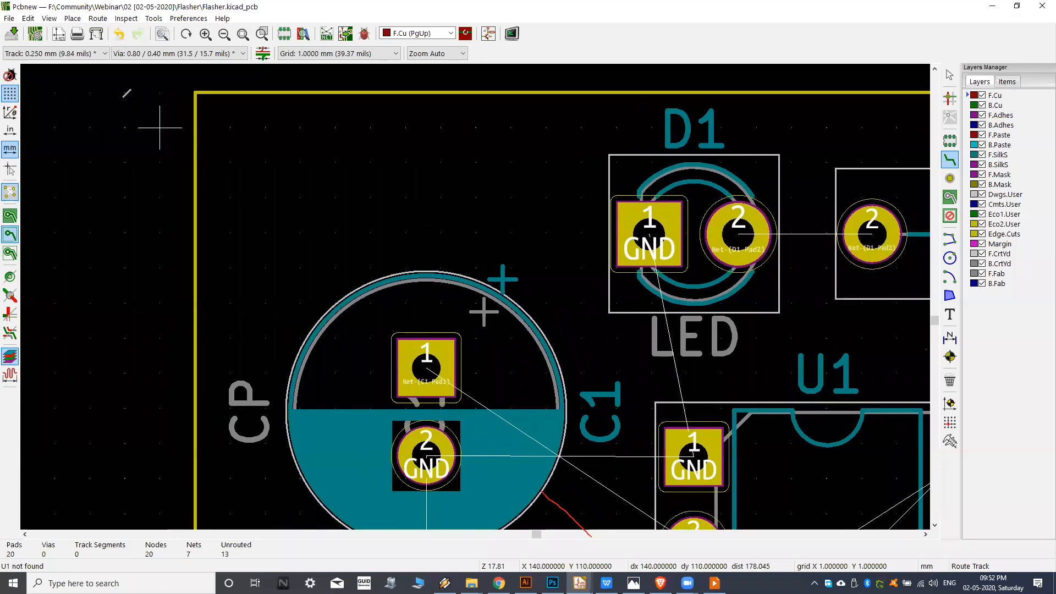
left_click(92, 54)
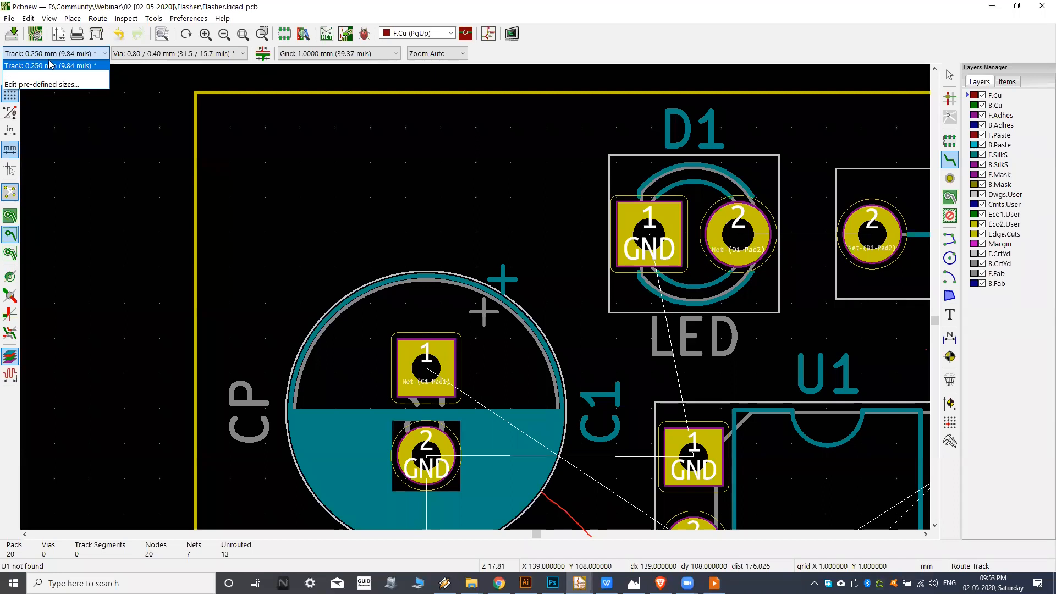
left_click(558, 37)
middle_click_drag(360, 241, 334, 250)
left_click(70, 53)
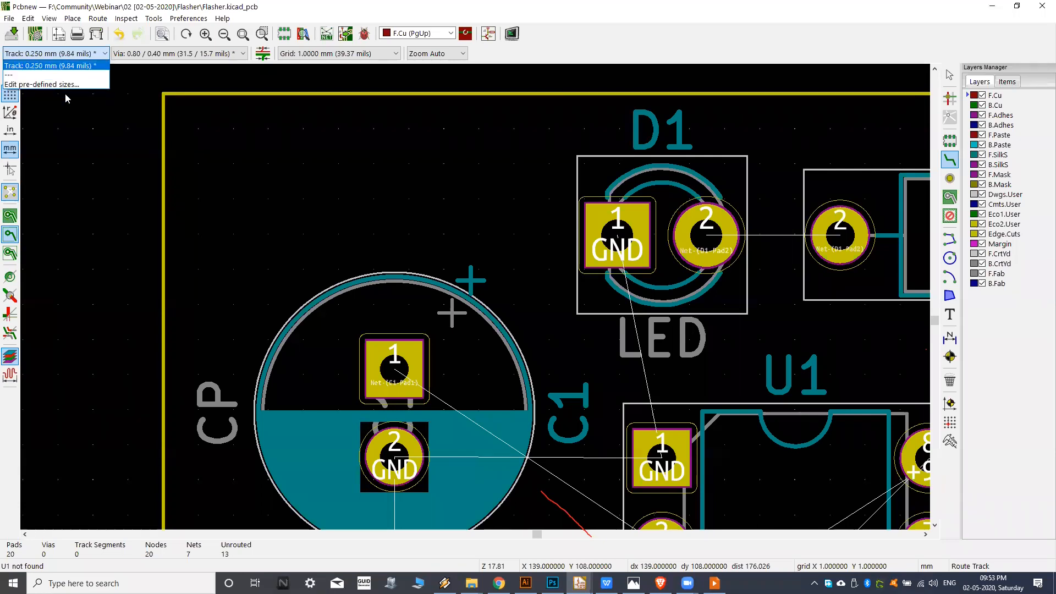
left_click(34, 85)
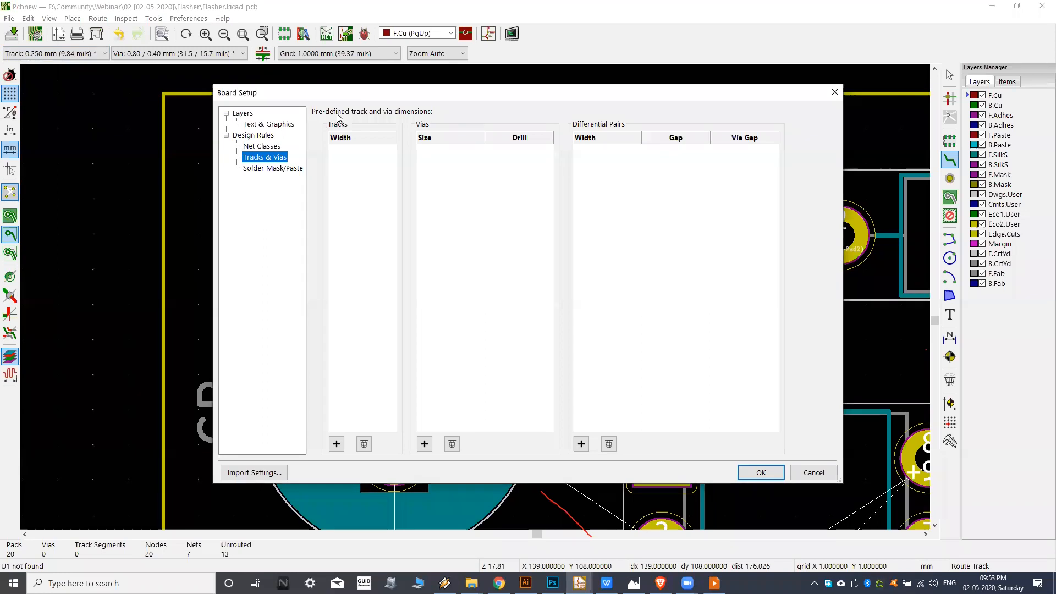
left_click_drag(362, 100, 350, 99)
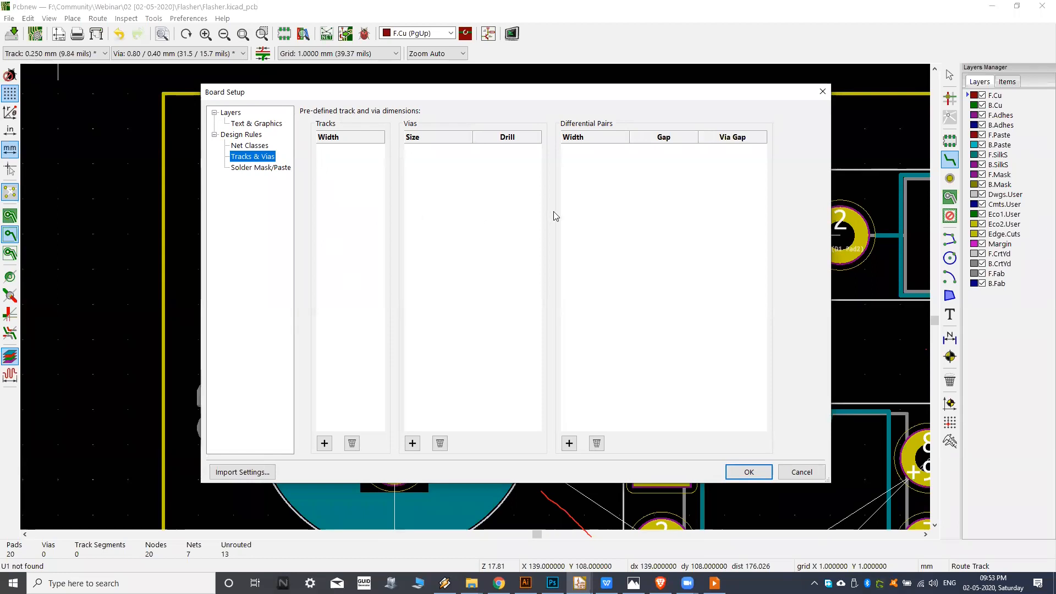
left_click(801, 472)
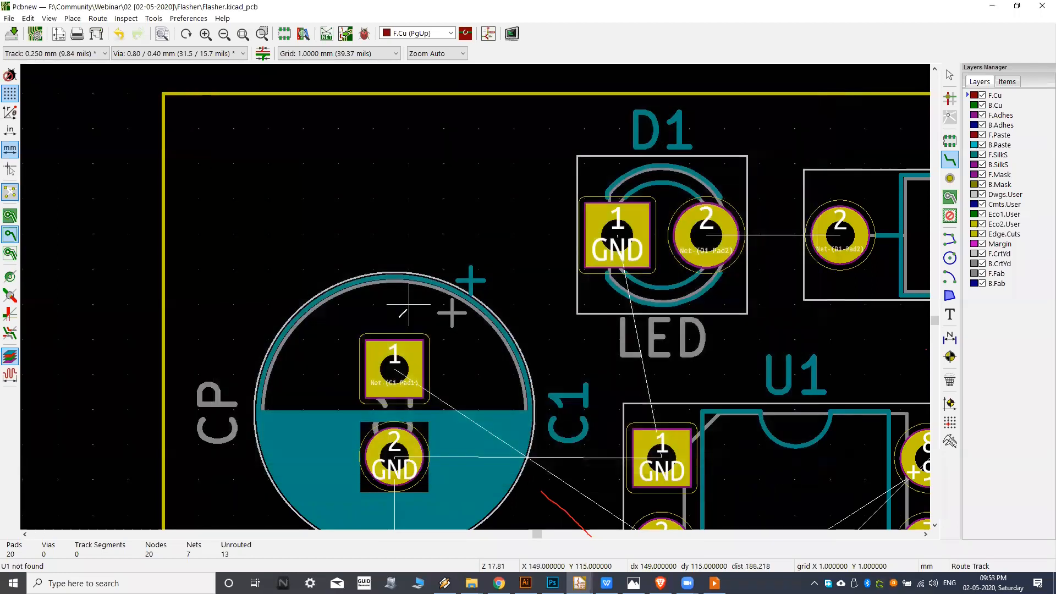
Examine the pads and unrouted connections of C1, C2 and U1 up close, including their GND links.
scroll(396, 330, "down", 4)
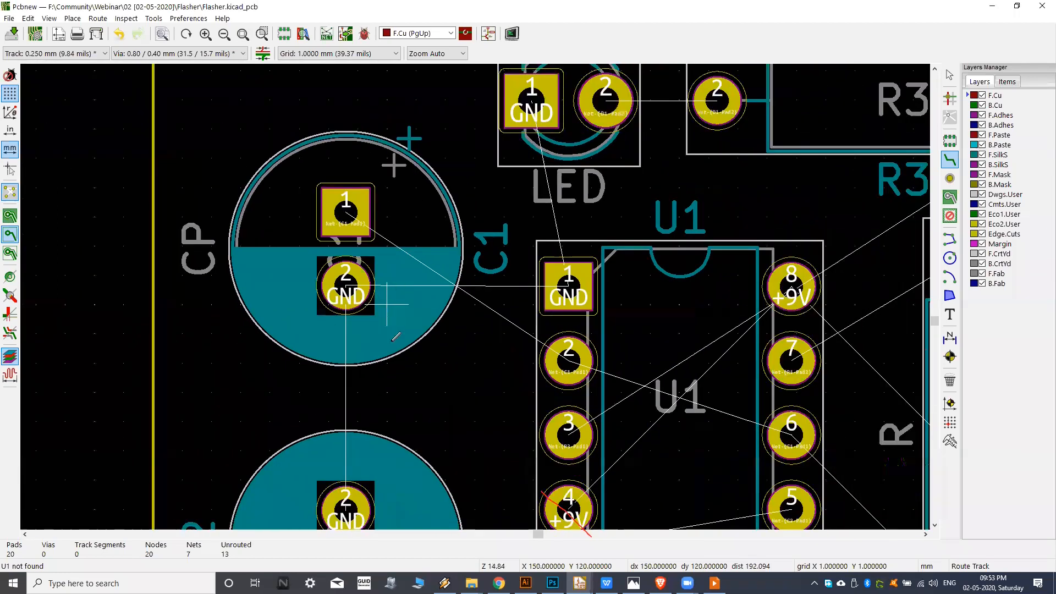
scroll(377, 317, "up", 4)
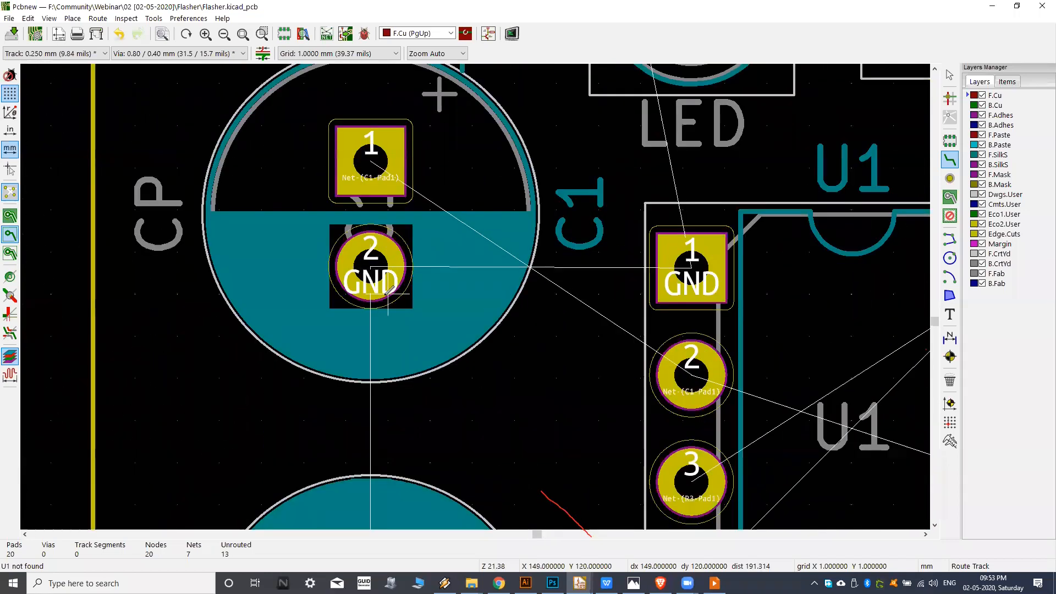
middle_click_drag(392, 502, 408, 448)
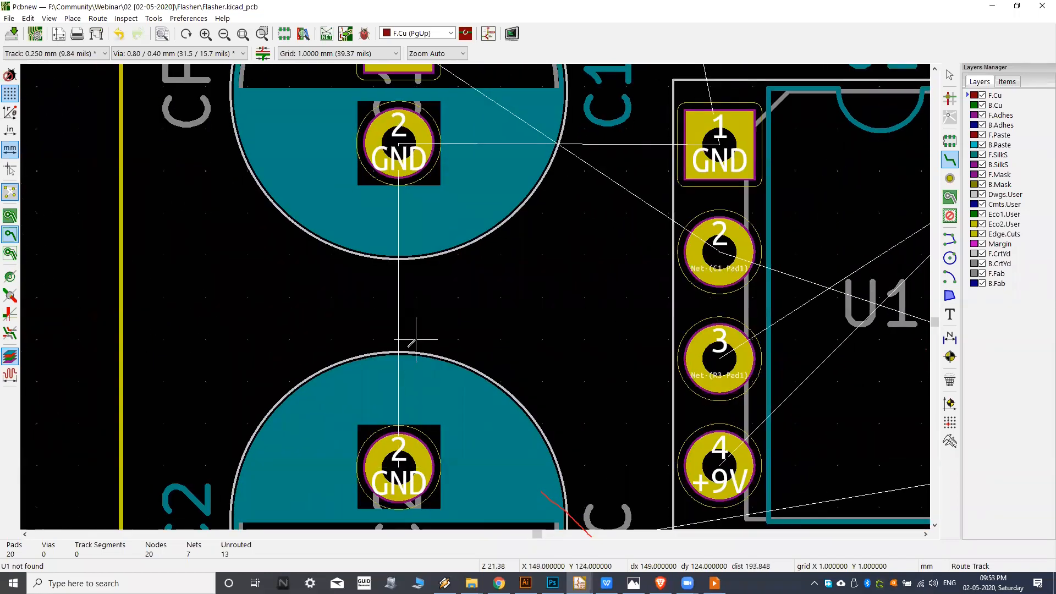
scroll(413, 330, "down", 3)
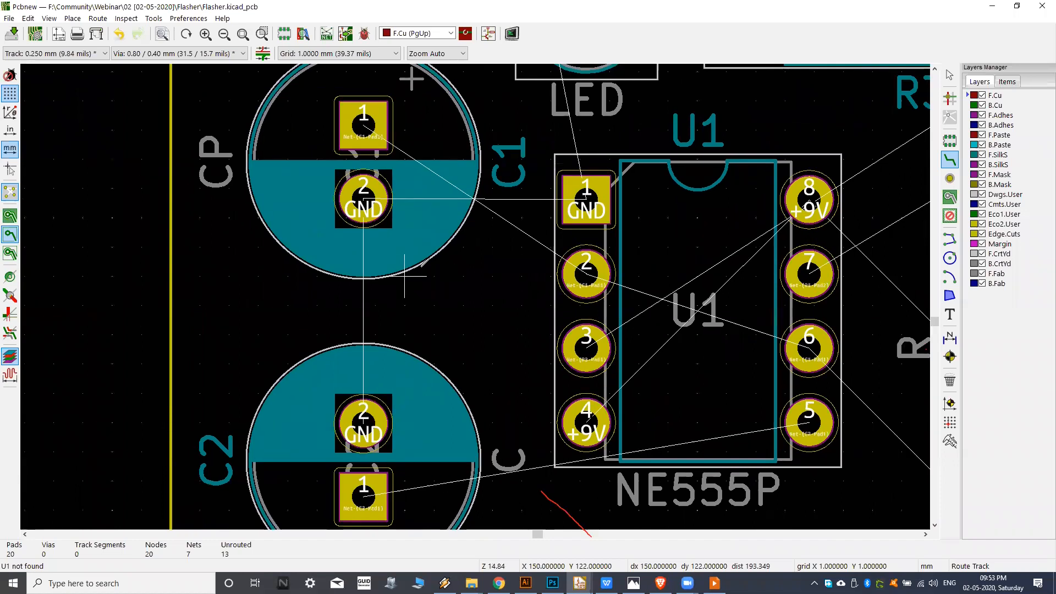
scroll(405, 277, "down", 1)
scroll(446, 267, "down", 1)
middle_click_drag(519, 256, 449, 276)
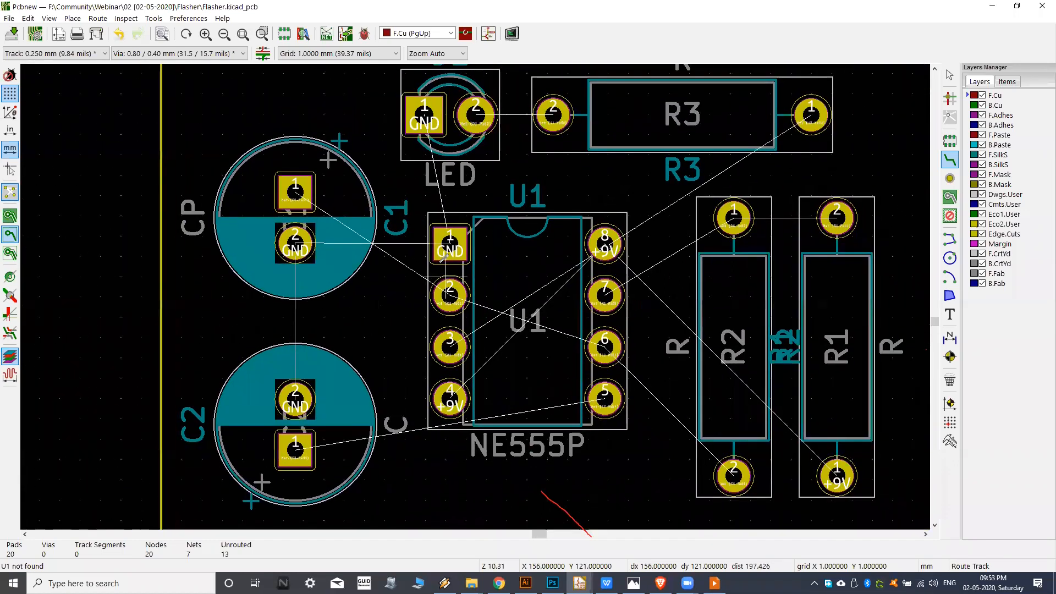
middle_click_drag(412, 238, 386, 249)
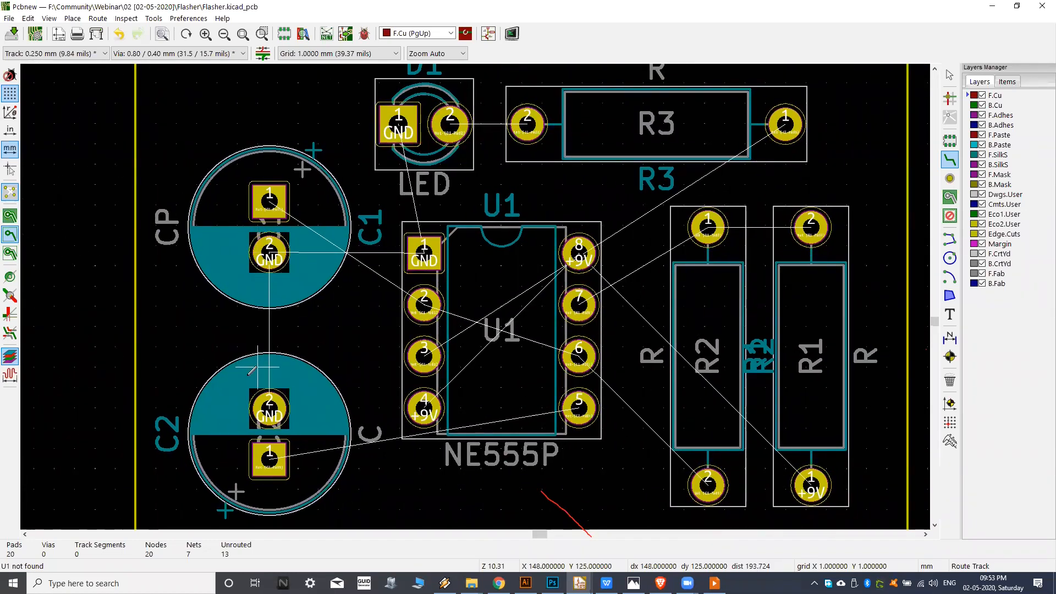
middle_click_drag(261, 372, 283, 317)
scroll(331, 385, "up", 3)
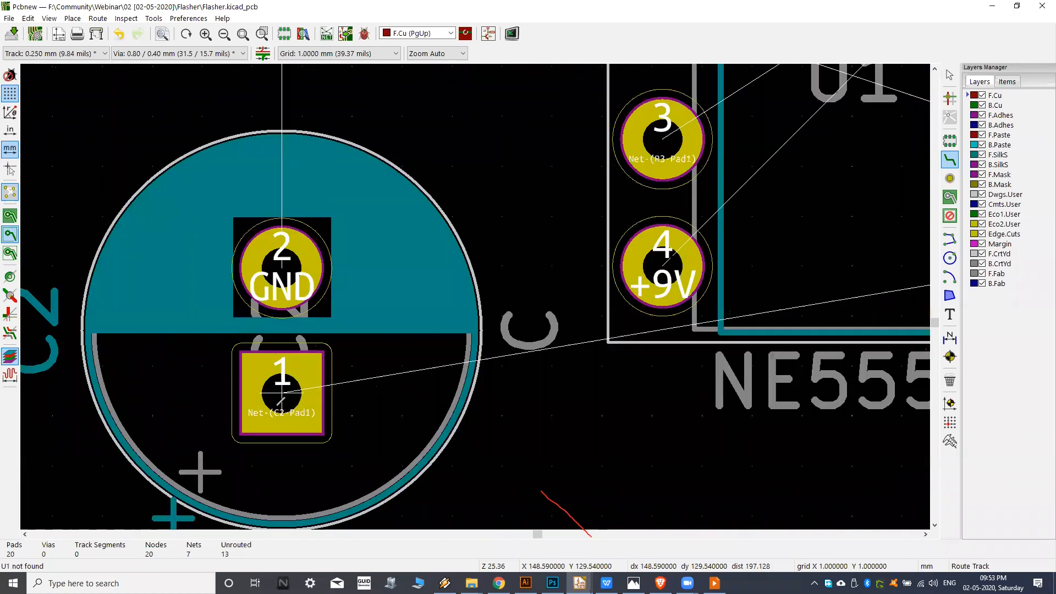
Route an F.Cu track from pad 1 of C2 beneath the NE555P label to pin 5 of U1.
left_click(279, 377)
scroll(491, 426, "down", 3)
scroll(493, 423, "down", 2)
scroll(456, 437, "up", 7)
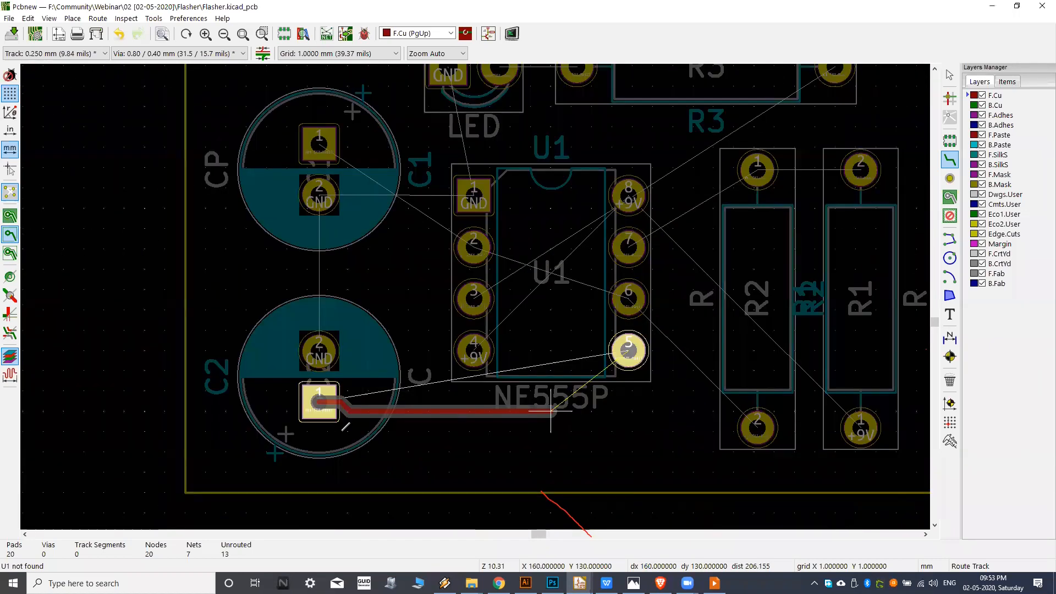
scroll(478, 443, "down", 3)
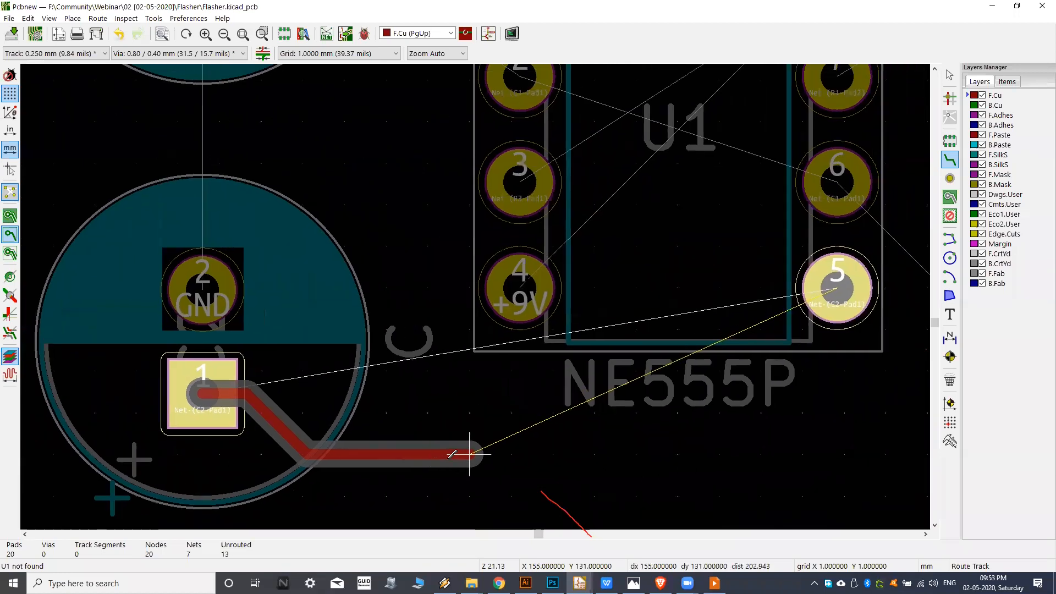
scroll(485, 443, "up", 3)
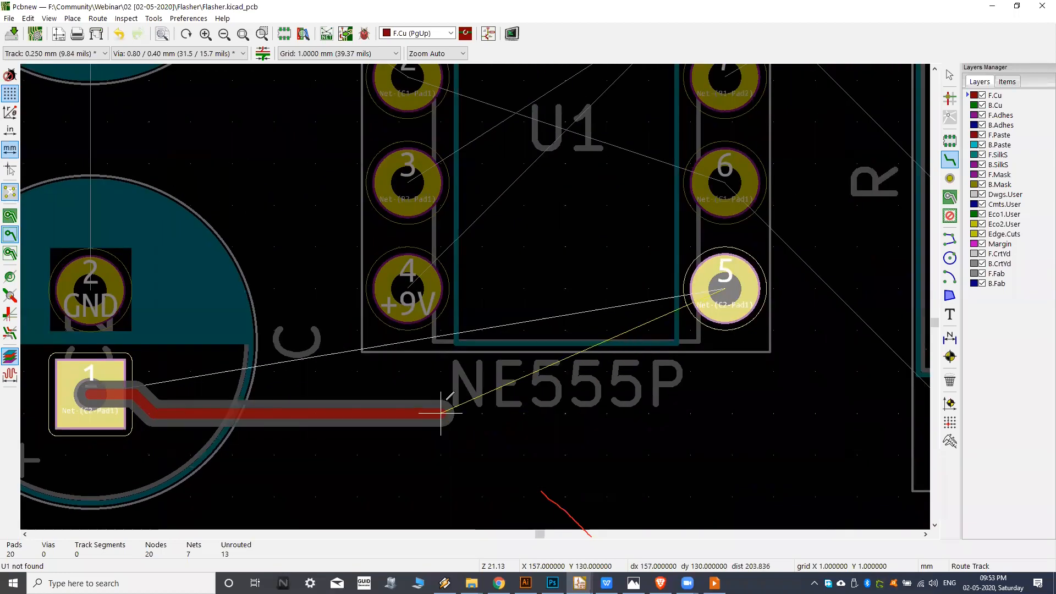
middle_click_drag(193, 444, 447, 436)
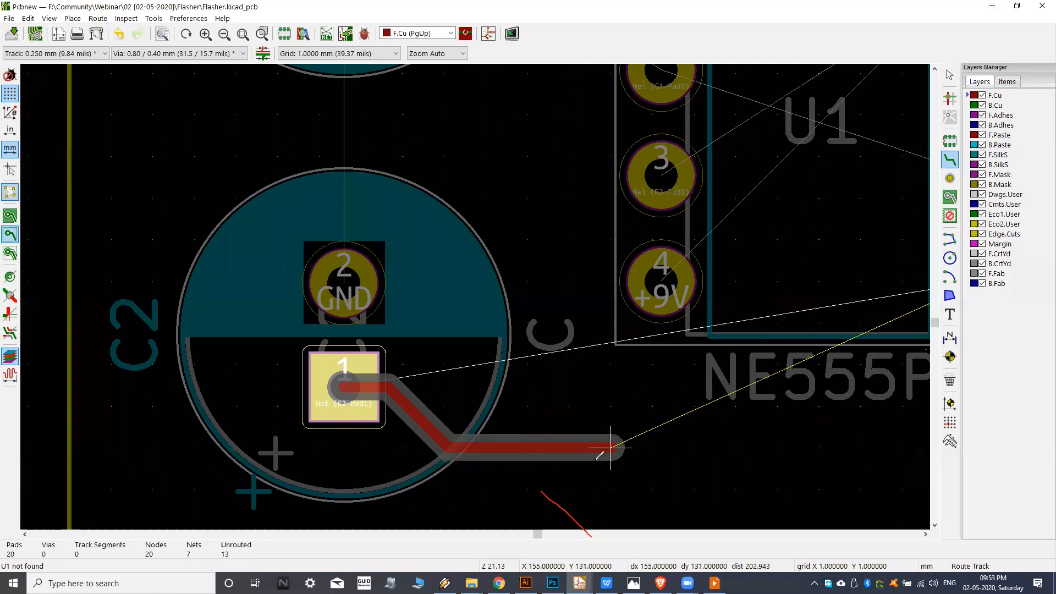
middle_click_drag(822, 443, 478, 443)
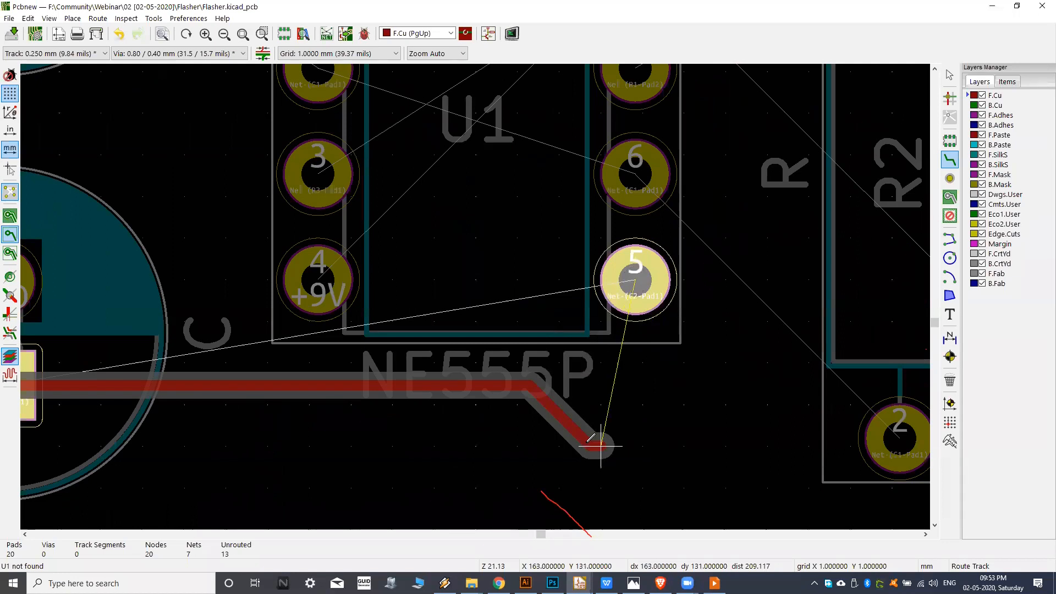
middle_click_drag(424, 463, 602, 409)
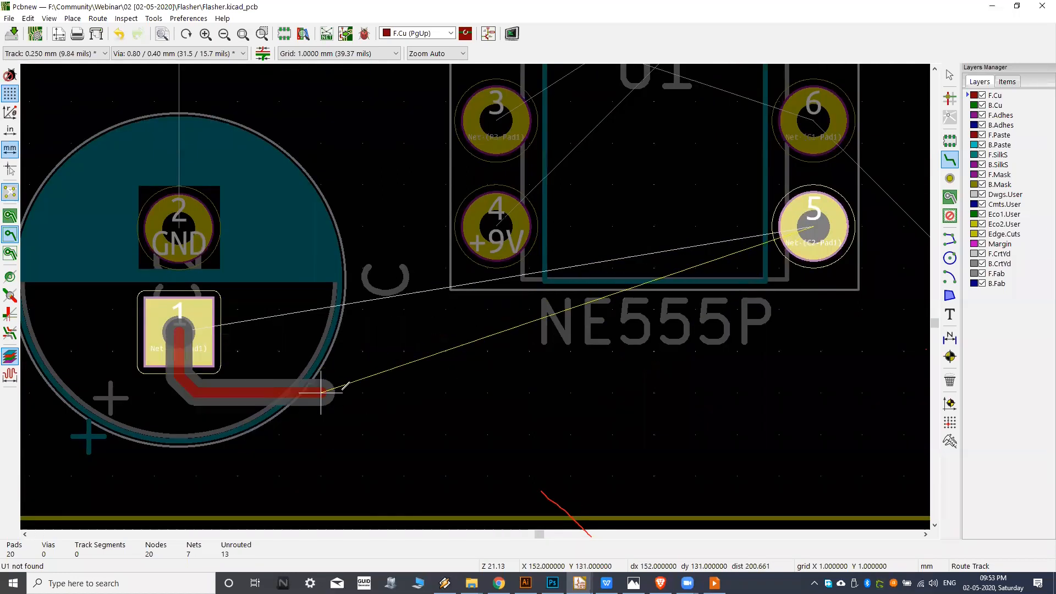
left_click(363, 435)
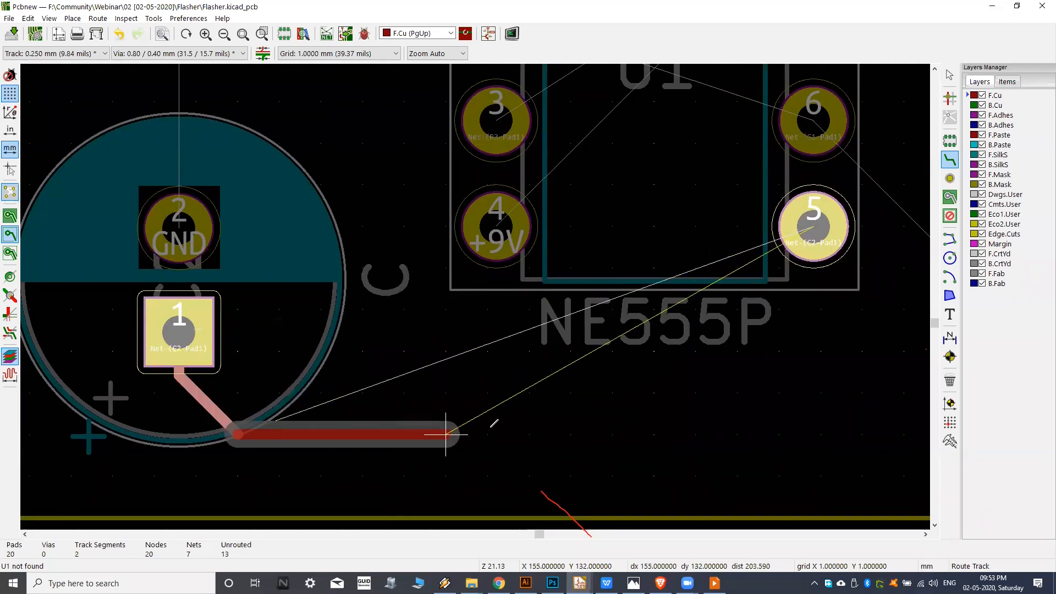
middle_click_drag(685, 400, 523, 422)
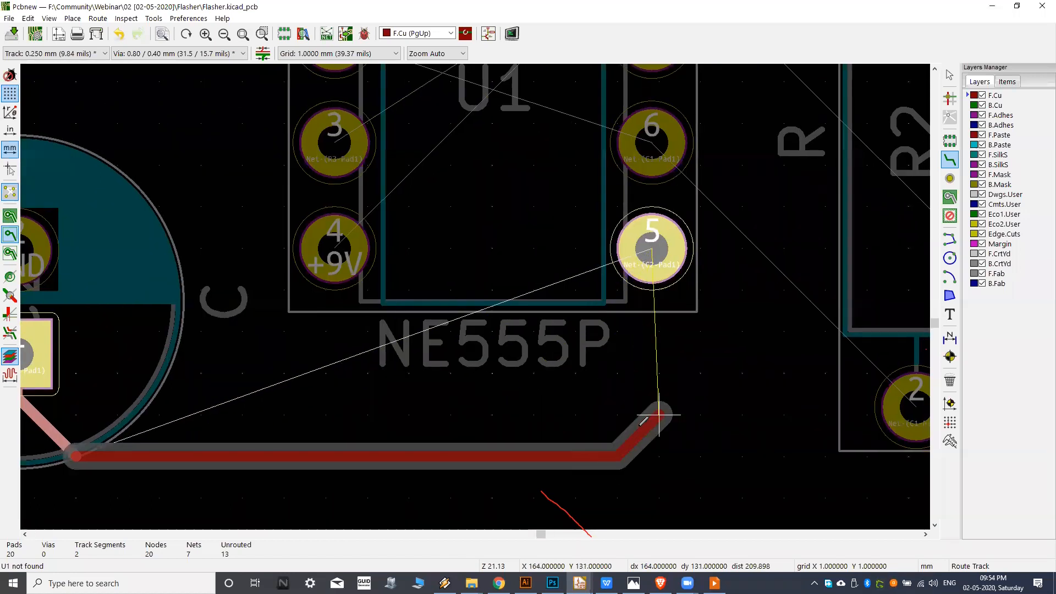
left_click(652, 248)
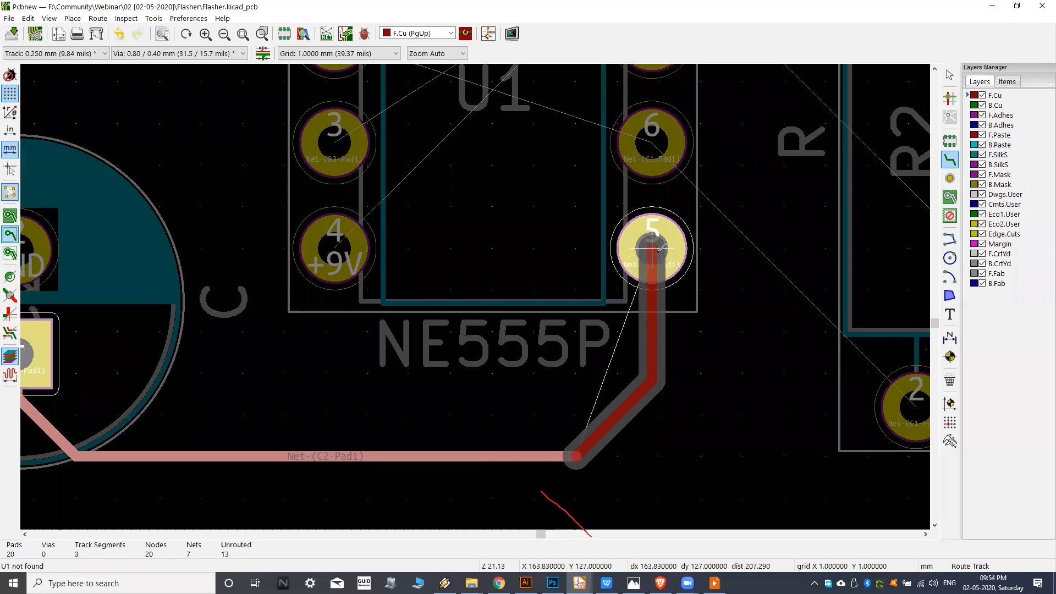
Route a straight F.Cu track between pad 1 of R2 and pad 2 of R1.
scroll(523, 377, "down", 1)
middle_click_drag(336, 377, 442, 371)
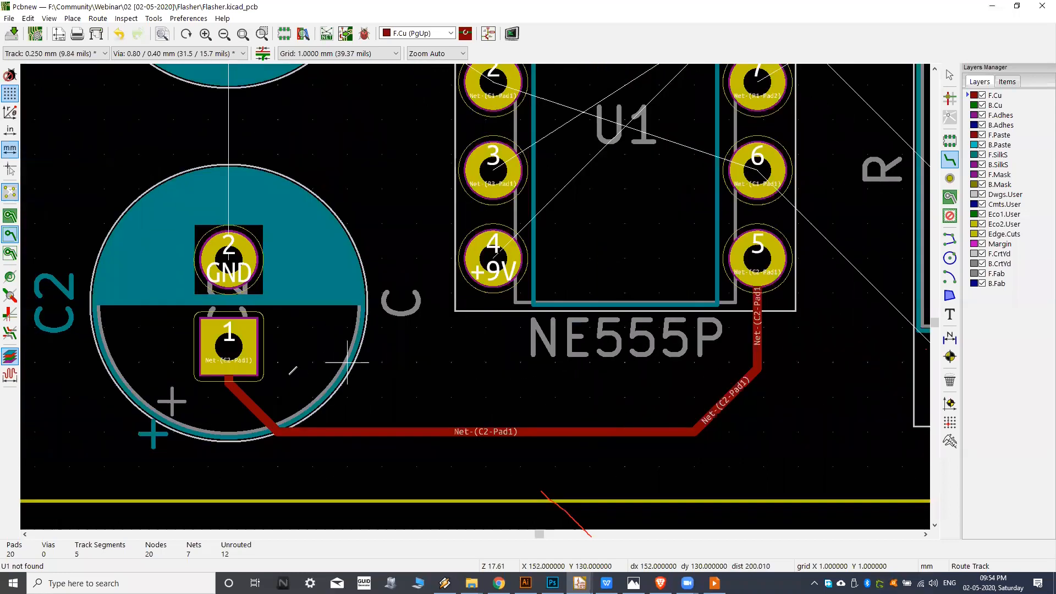
middle_click_drag(535, 382, 513, 390)
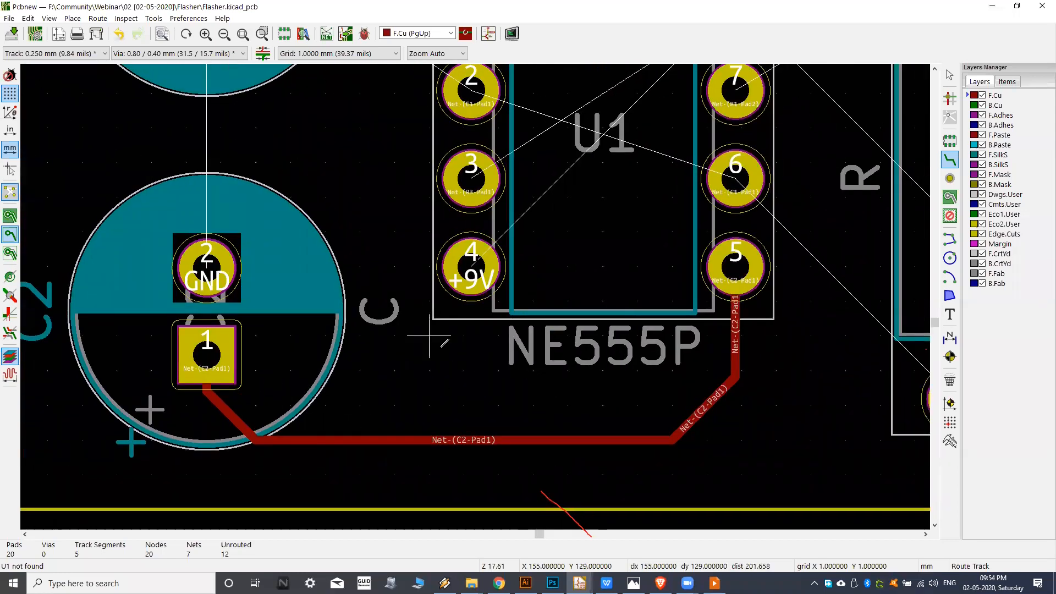
scroll(441, 348, "down", 1)
middle_click_drag(437, 319, 428, 350)
middle_click_drag(239, 382, 240, 390)
middle_click_drag(269, 290, 269, 350)
middle_click_drag(539, 201, 526, 254)
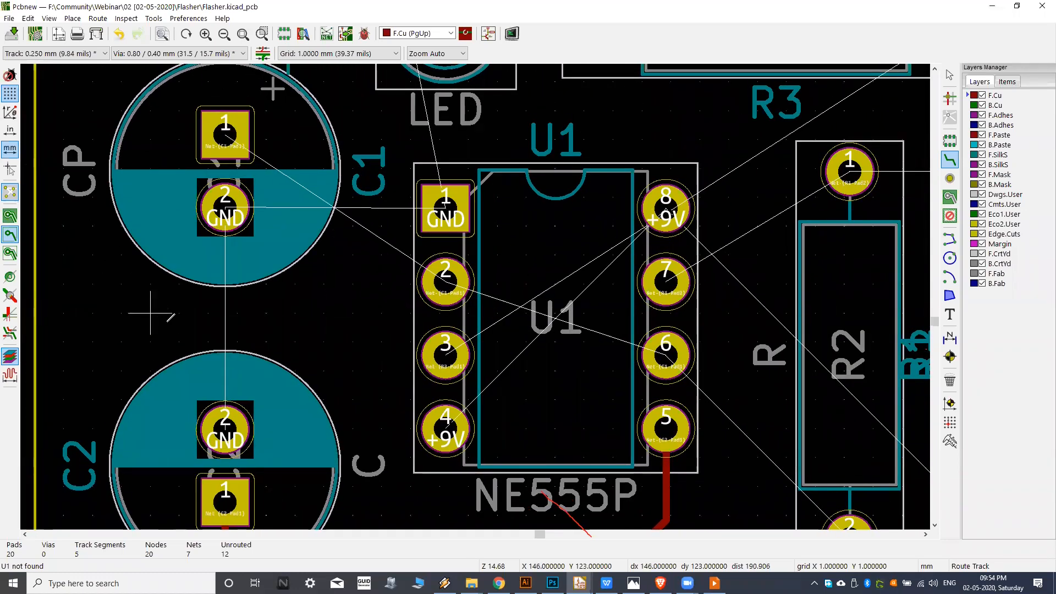
middle_click_drag(355, 342, 340, 311)
middle_click_drag(486, 252, 368, 309)
middle_click_drag(655, 248, 471, 311)
left_click(535, 229)
left_click(683, 229)
Route an F.Cu track from pad 2 of R2 to pin 6 of U1.
middle_click_drag(585, 454, 583, 259)
middle_click_drag(554, 355, 680, 411)
left_click(658, 457)
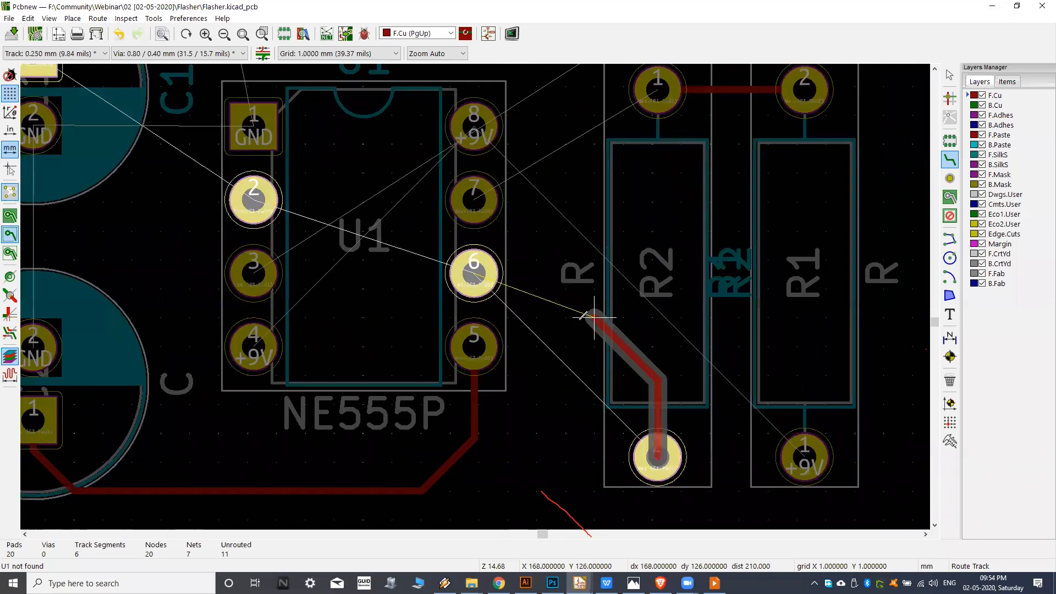
left_click(592, 282)
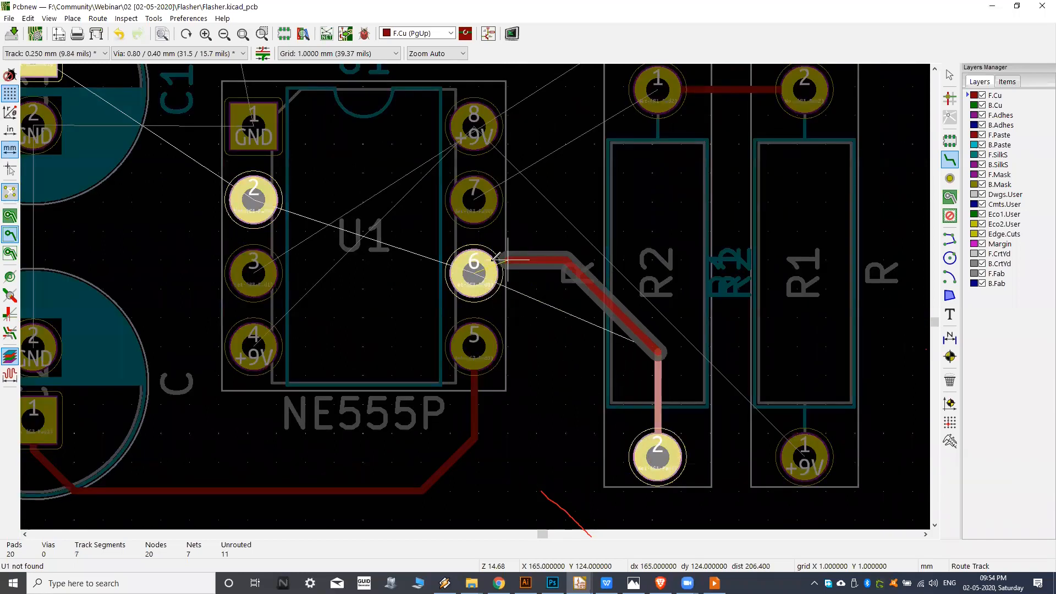
left_click(474, 274)
Route a straight F.Cu track between pad 2 of LED D1 and pad 2 of R3.
mouse_move(543, 363)
middle_mouse_down()
mouse_move(471, 370)
mouse_move(529, 372)
middle_mouse_up()
middle_click_drag(359, 296, 482, 348)
scroll(469, 336, "down", 1)
middle_click_drag(463, 306, 481, 379)
middle_click_drag(434, 281, 355, 361)
scroll(426, 294, "up", 5)
left_click(396, 227)
left_click(558, 230)
Route the +9V track on F.Cu from pin 8 of U1 diagonally to pad 1 of R1.
scroll(556, 234, "down", 5)
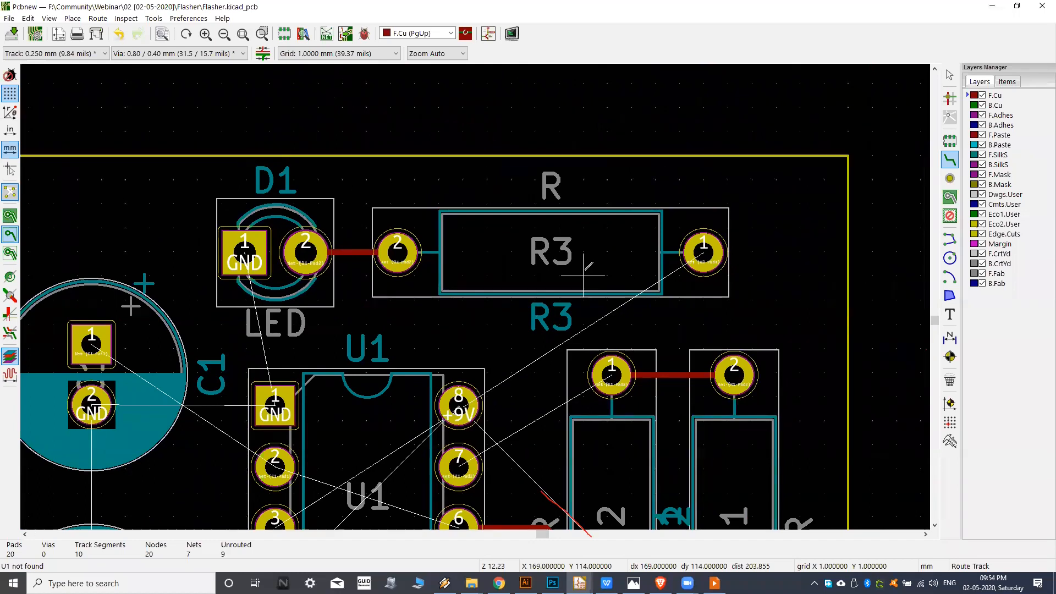
middle_click_drag(583, 275, 594, 178)
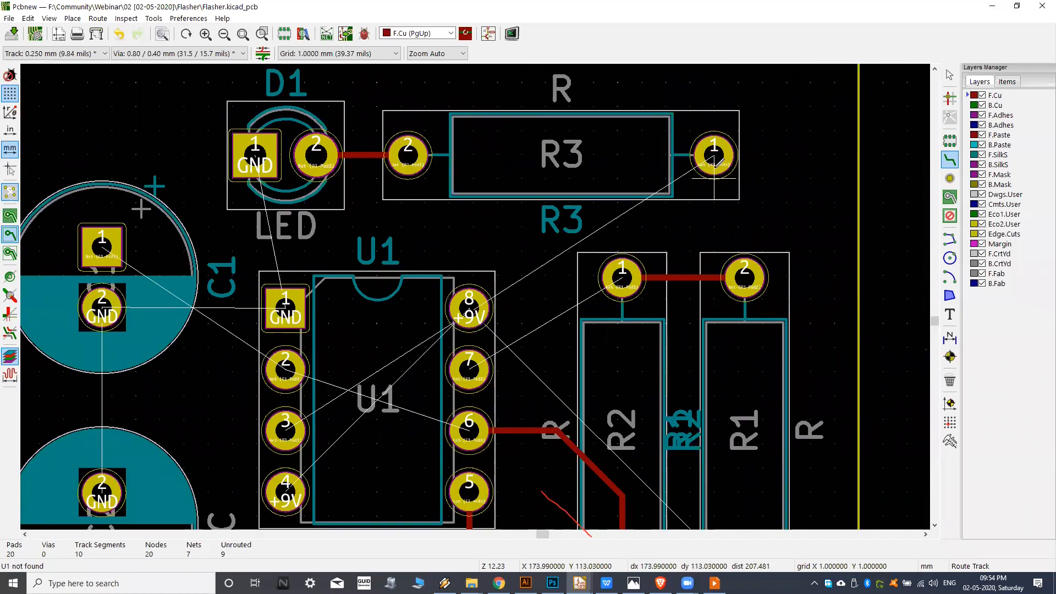
middle_click_drag(498, 395, 475, 230)
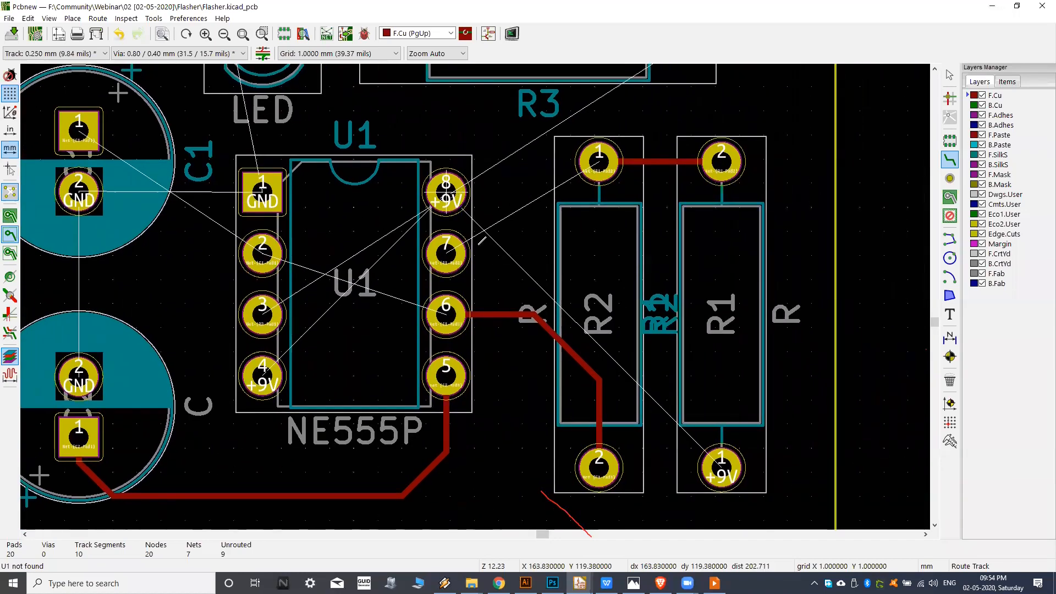
left_click(458, 208)
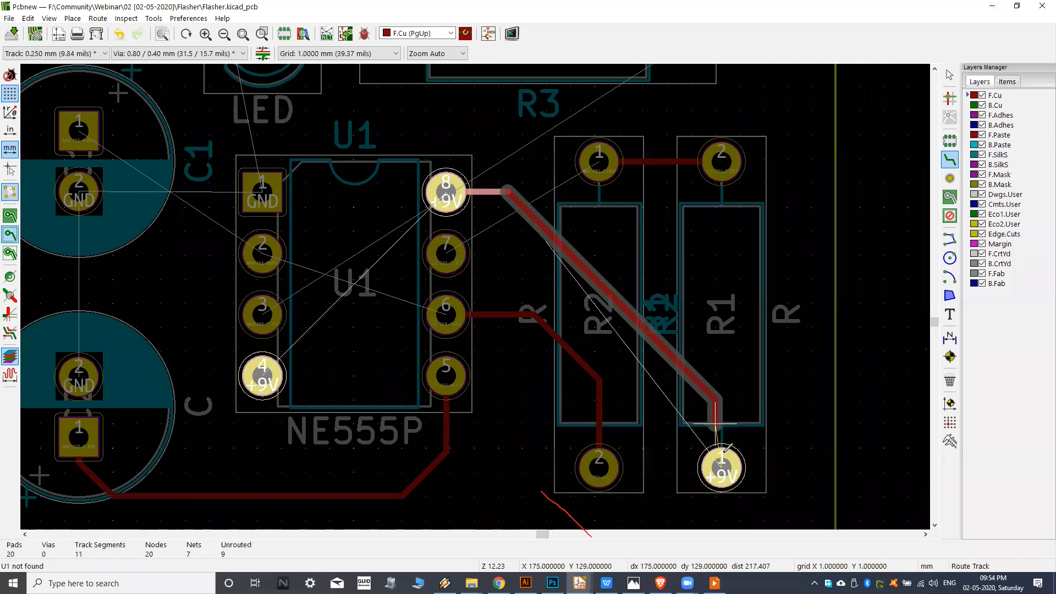
left_click(722, 464)
Check the net and unrouted counts, and route an F.Cu track from pad 1 of C1 to pin 2 of U1.
middle_click_drag(164, 361, 373, 375)
scroll(372, 364, "down", 2)
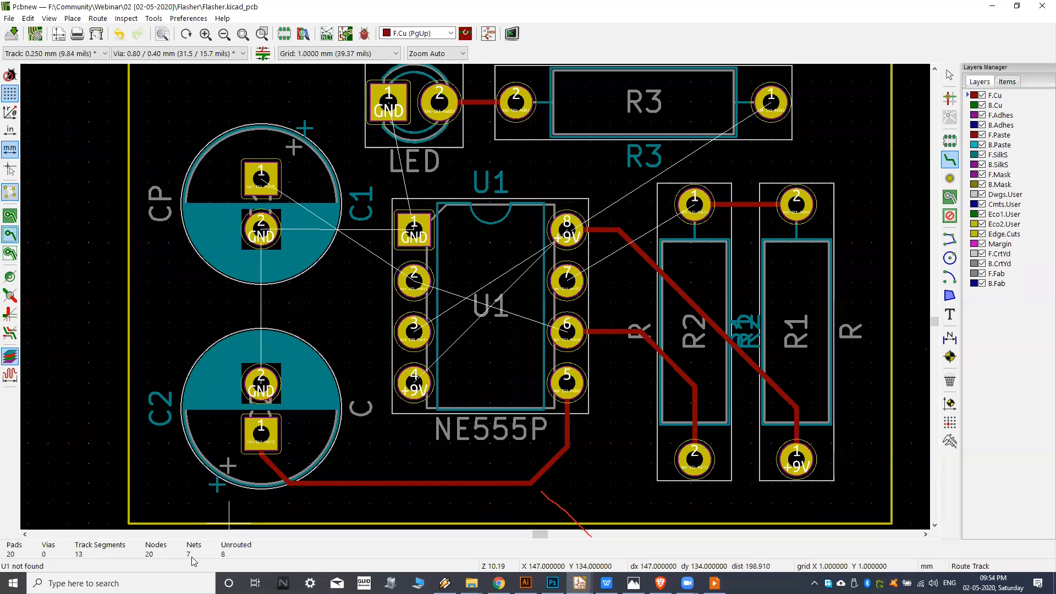
middle_click_drag(431, 264, 419, 288)
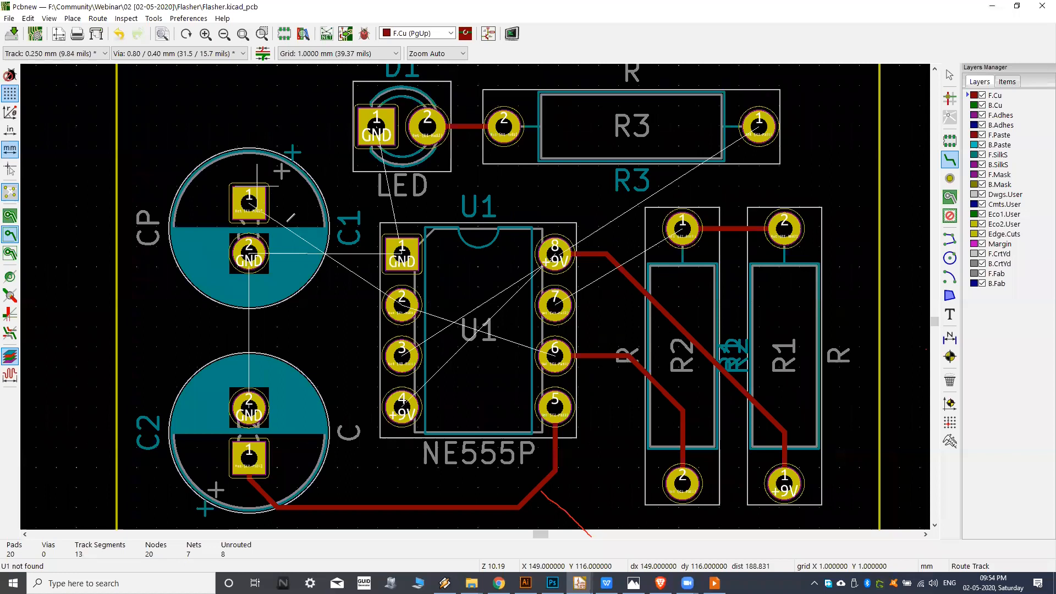
scroll(379, 286, "down", 1)
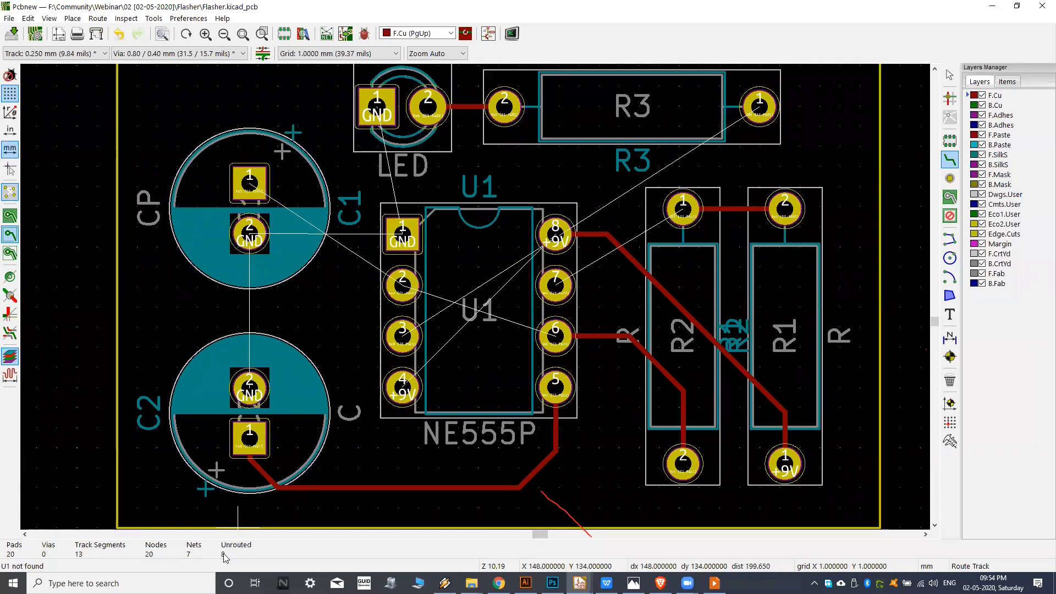
middle_click_drag(374, 349, 356, 356)
middle_click_drag(390, 312, 385, 320)
scroll(384, 318, "up", 4)
scroll(401, 218, "down", 1)
left_click(257, 199)
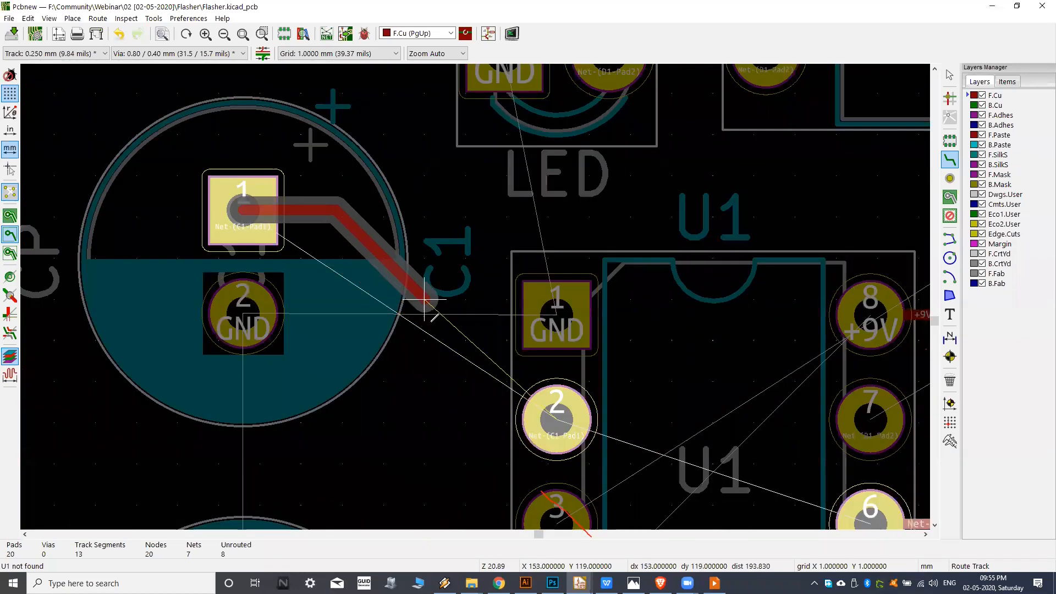
left_click(556, 407)
scroll(555, 407, "down", 4)
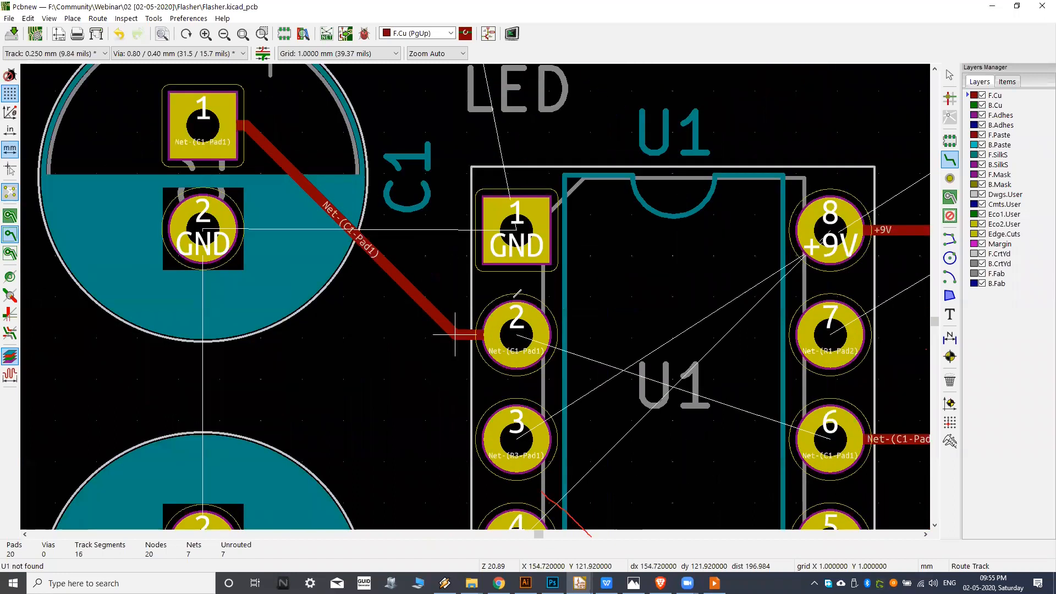
Route an F.Cu track inside the U1 outline from pin 2 to pin 6.
scroll(516, 316, "up", 4)
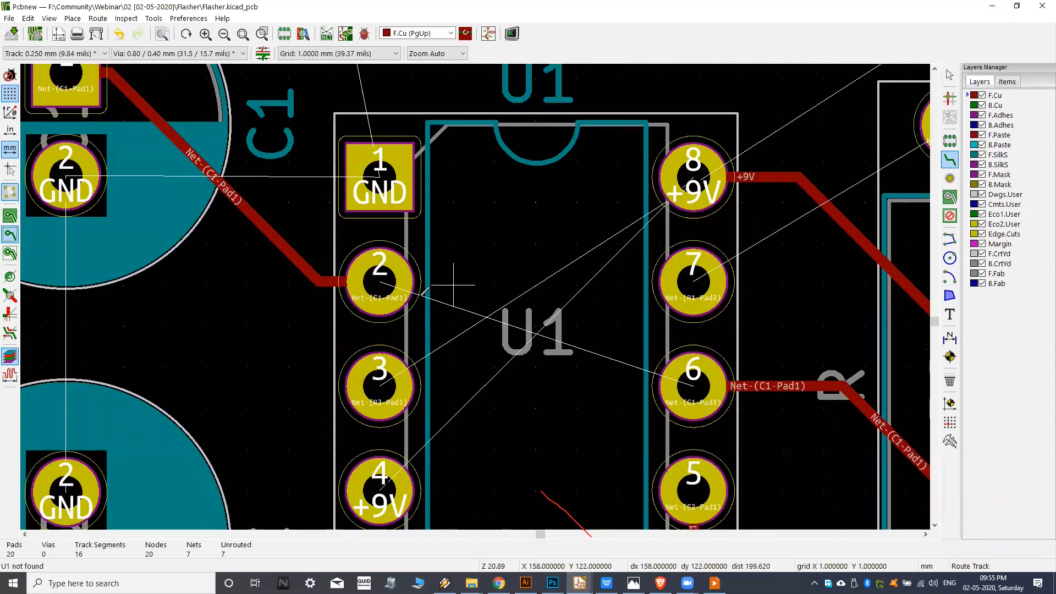
left_click(468, 297)
left_click(595, 340)
middle_click_drag(520, 360, 430, 365)
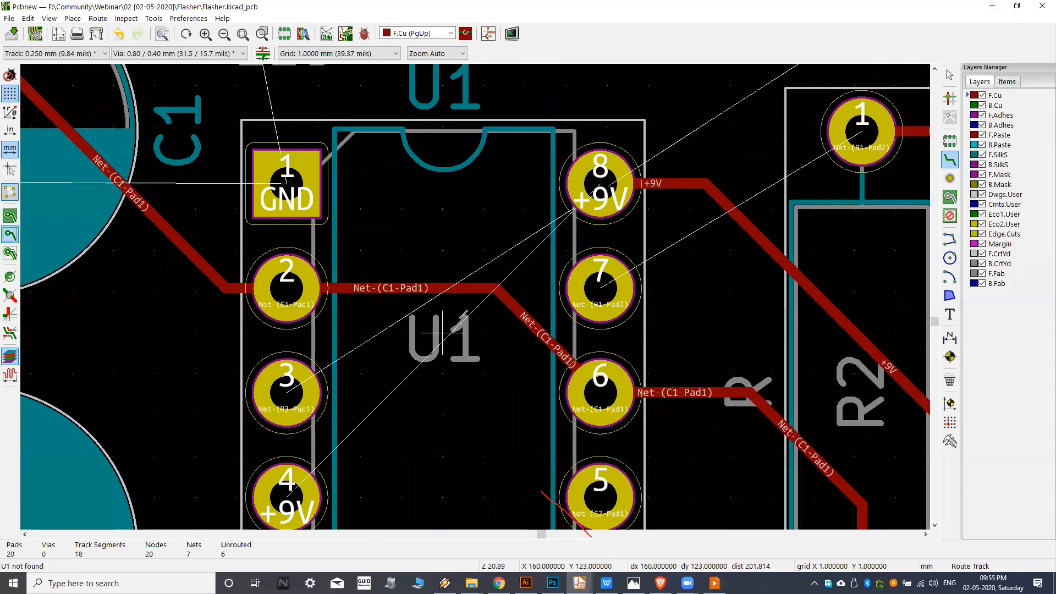
Try routing pin 7 of U1 to pad 1 of R2 on F.Cu, including a detour around pin 8, and abandon it.
scroll(454, 333, "down", 1)
middle_click_drag(617, 291, 521, 332)
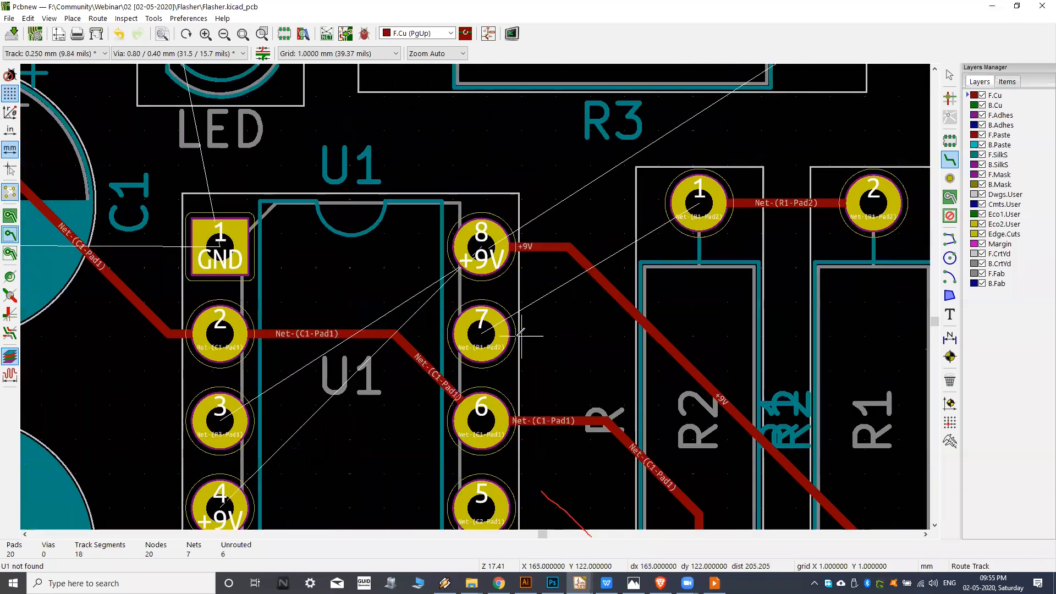
left_click(482, 333)
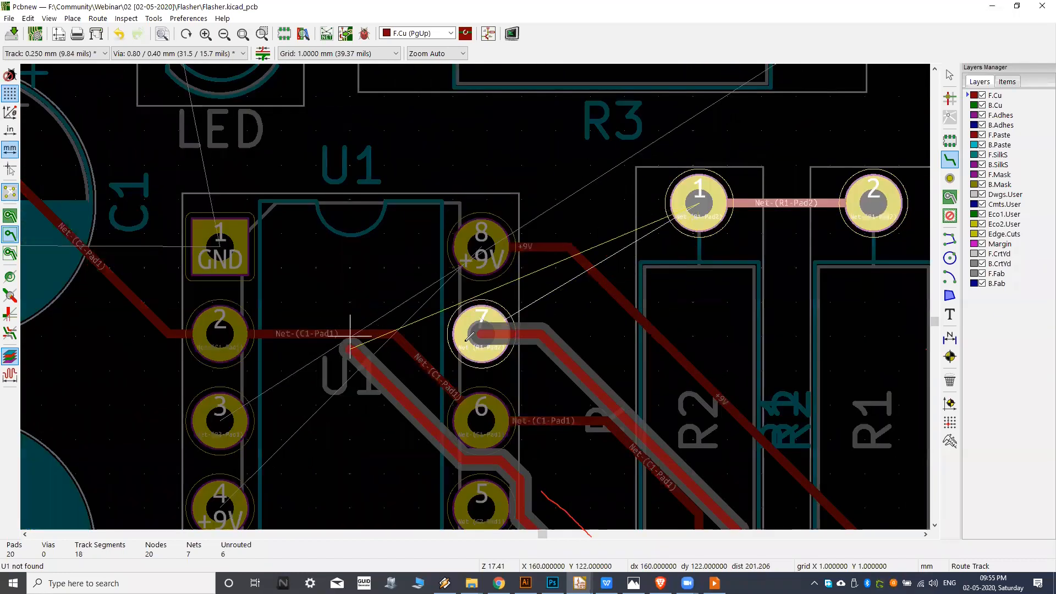
key("Escape")
middle_click_drag(609, 338, 575, 334)
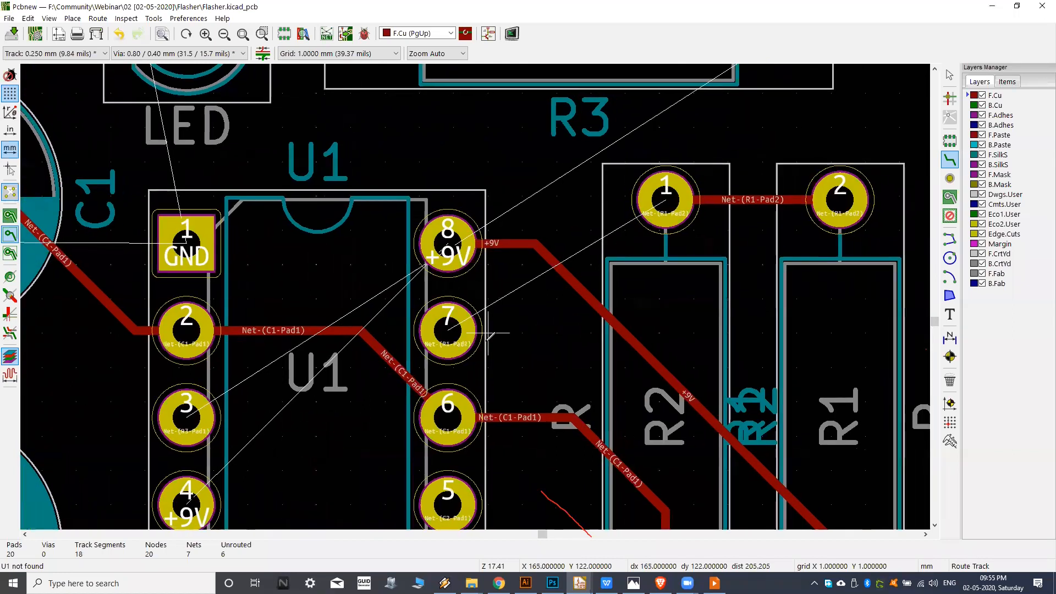
middle_click_drag(591, 265, 549, 314)
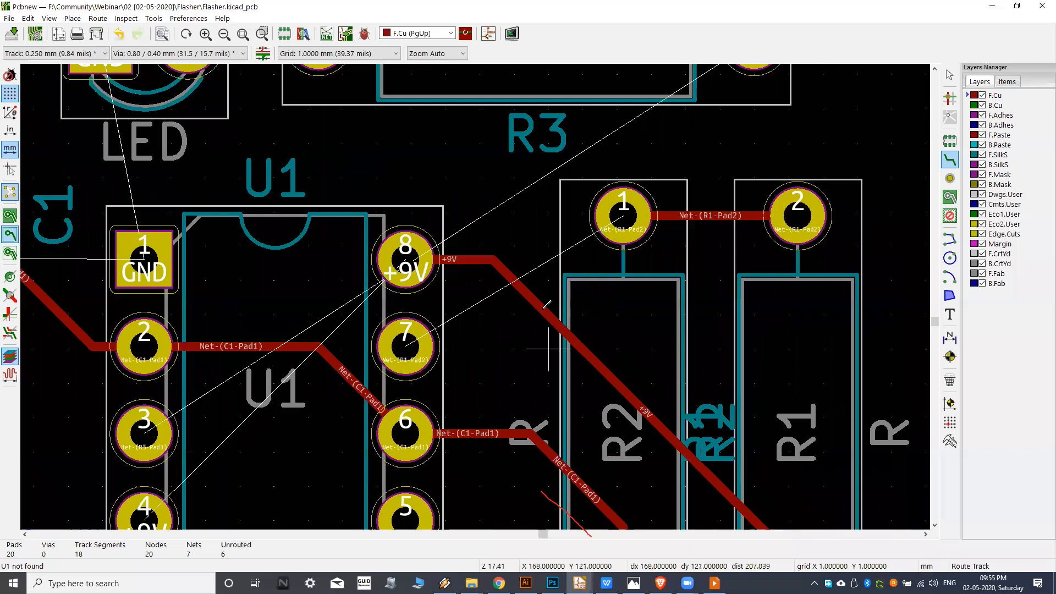
middle_click_drag(548, 284, 455, 221)
middle_click_drag(455, 259, 484, 337)
left_click(346, 292)
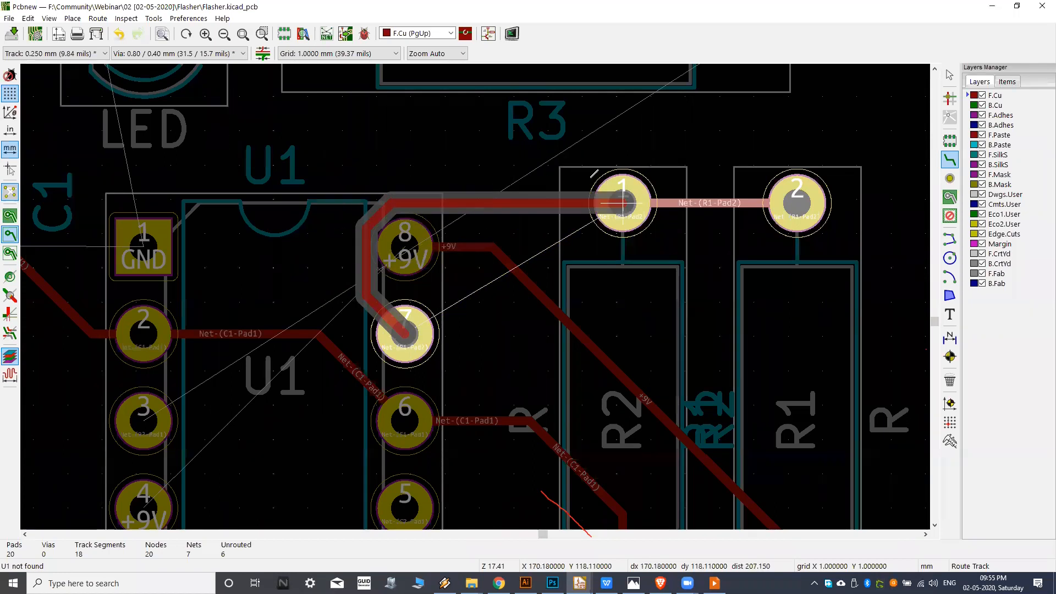
key("Escape")
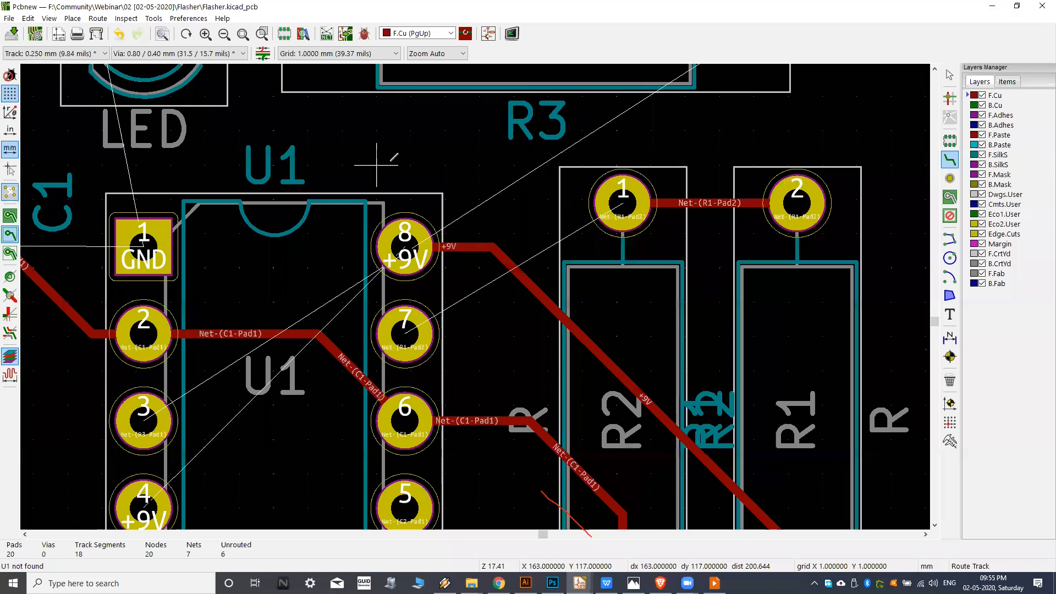
Make B.Cu the active layer and route a track from pin 7 of U1 to pad 1 of R2, crossing the +9V track.
left_click(968, 107)
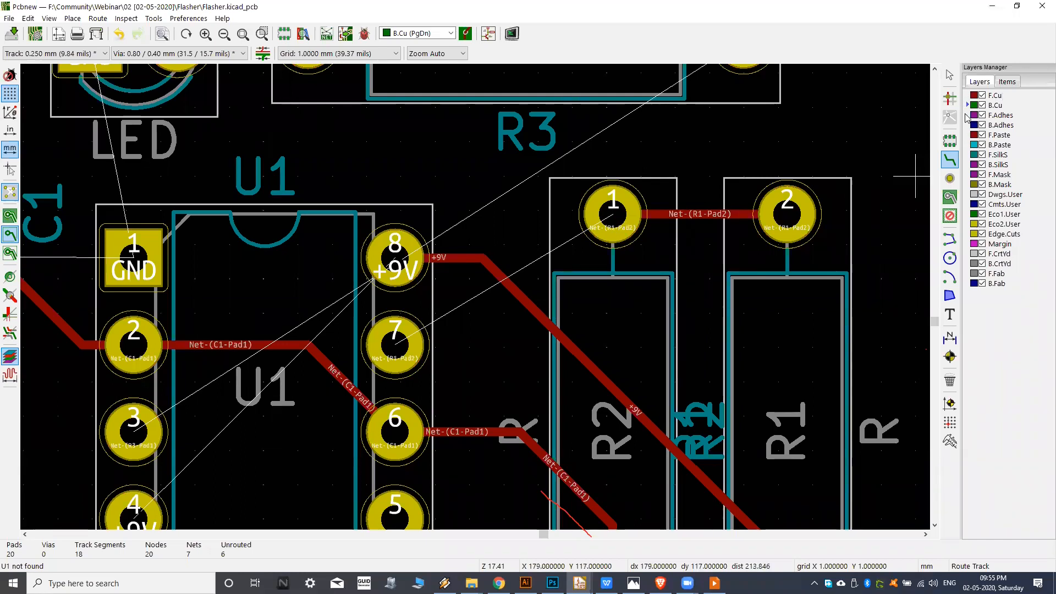
left_click(395, 344)
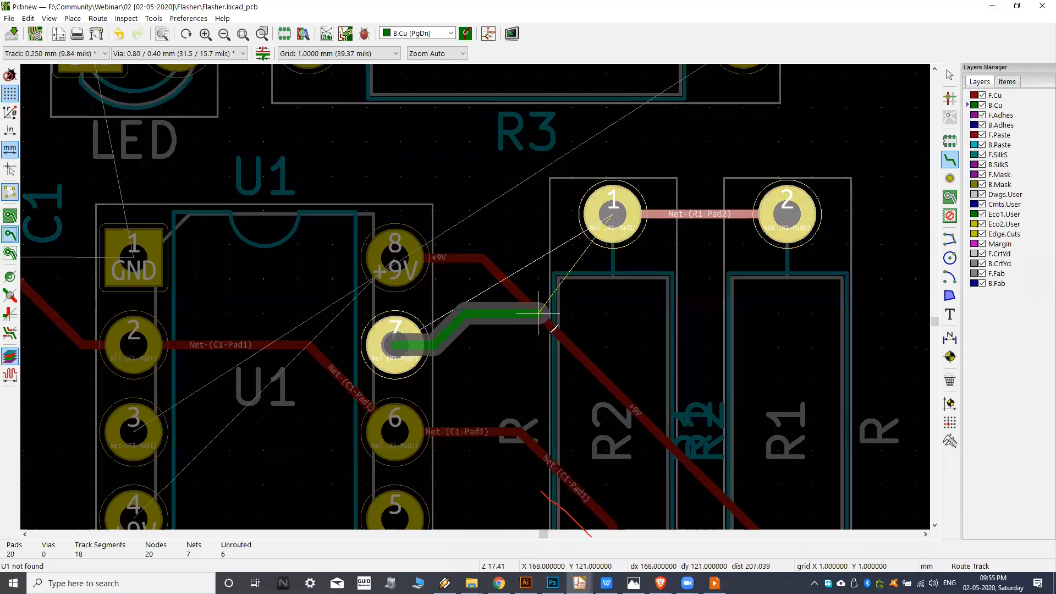
left_click(612, 213)
scroll(613, 215, "down", 2)
scroll(605, 286, "up", 2)
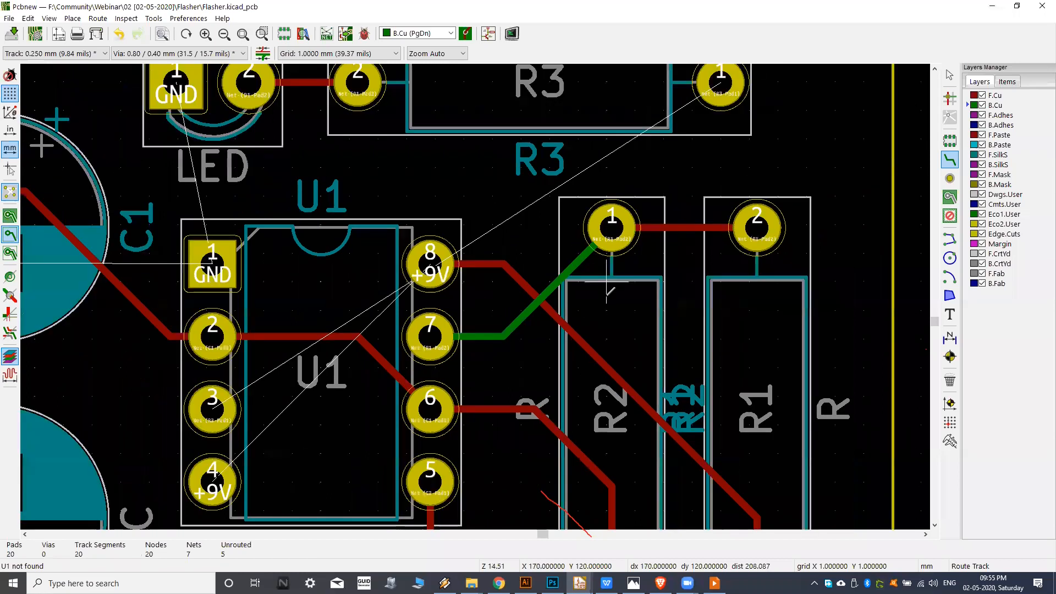
scroll(639, 253, "down", 1)
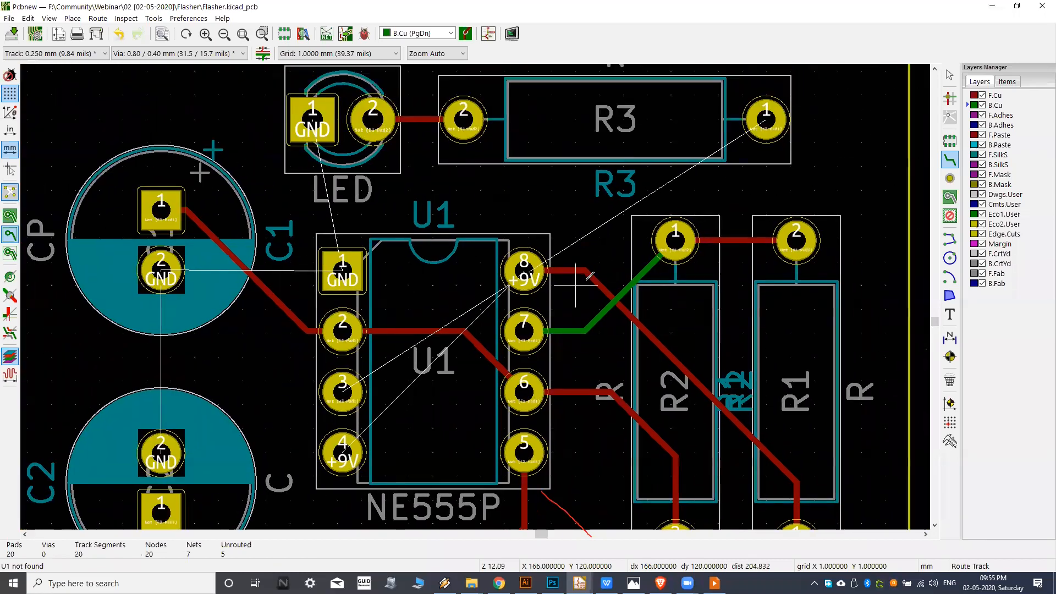
Route a B.Cu track from pad 1 of R3 to pin 3 of U1.
left_click(766, 118)
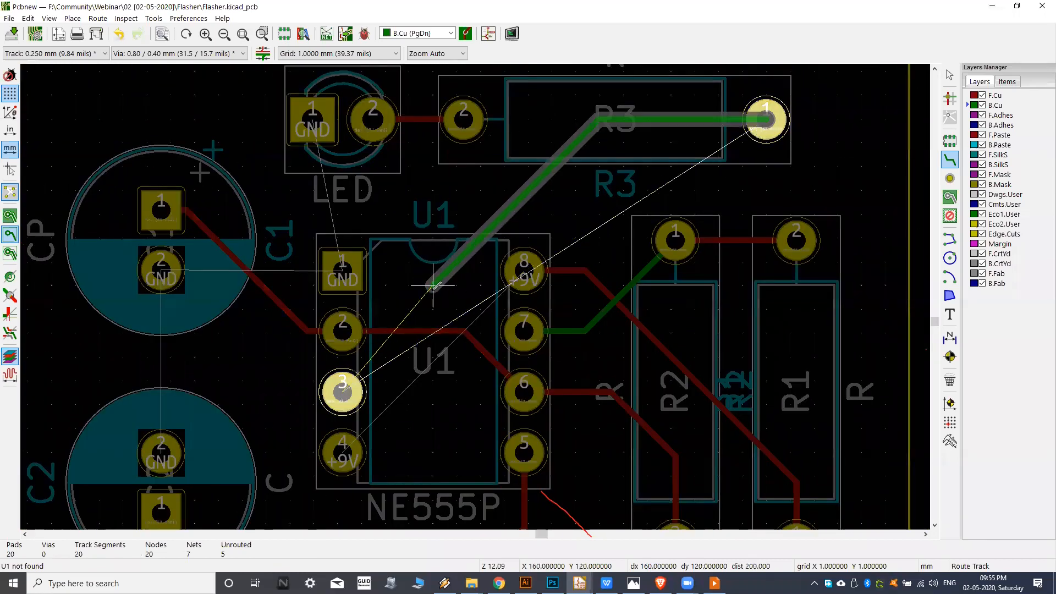
left_click(342, 393)
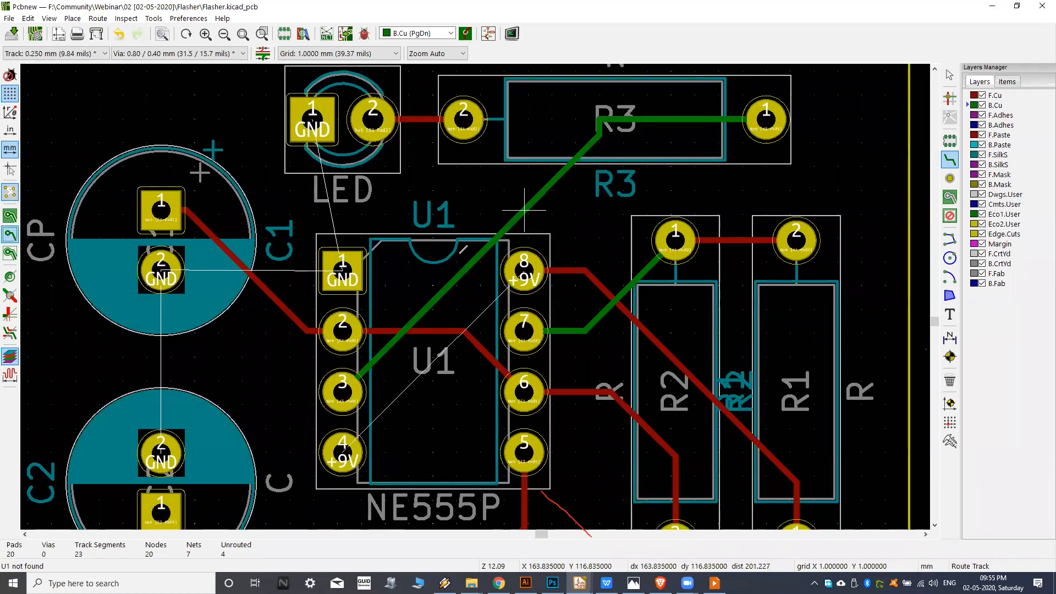
middle_click_drag(434, 299, 470, 275)
scroll(422, 263, "down", 1)
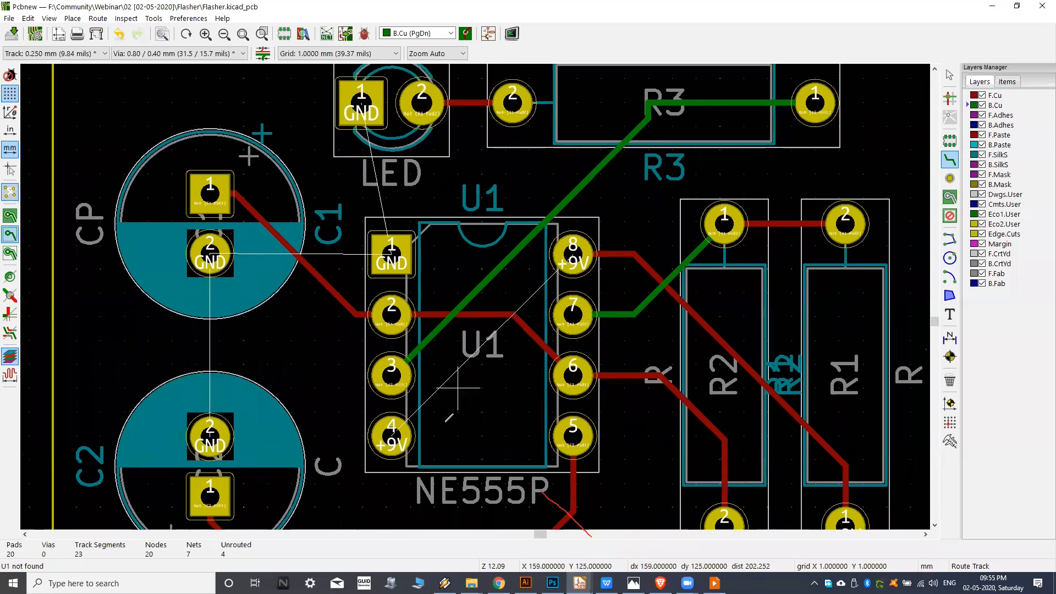
Try routing a straight diagonal B.Cu track from pin 4 to pin 8 of U1, and delete it.
scroll(435, 391, "up", 2)
left_click(384, 391)
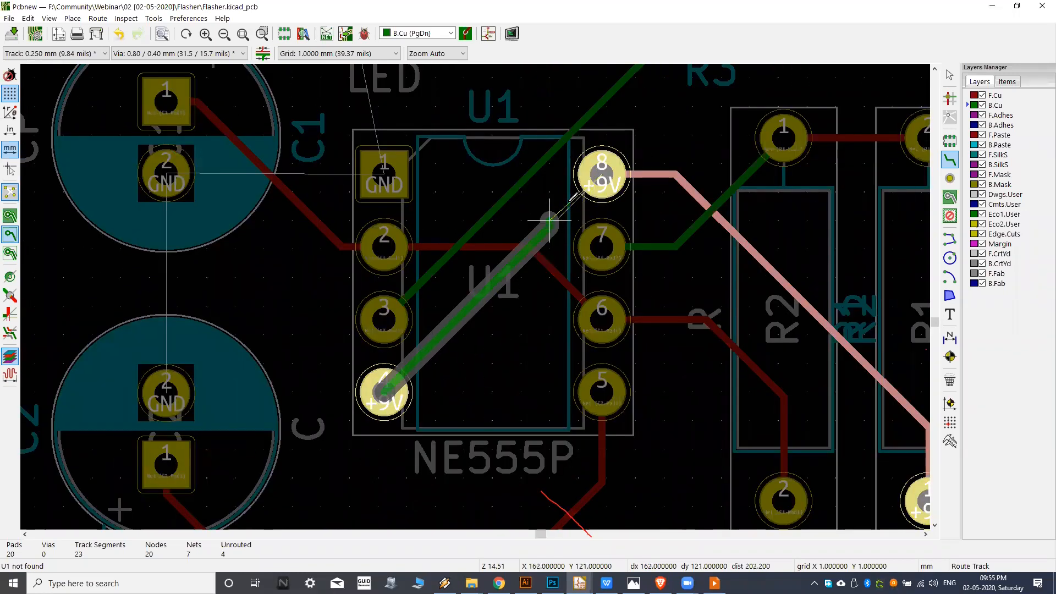
left_click(493, 306)
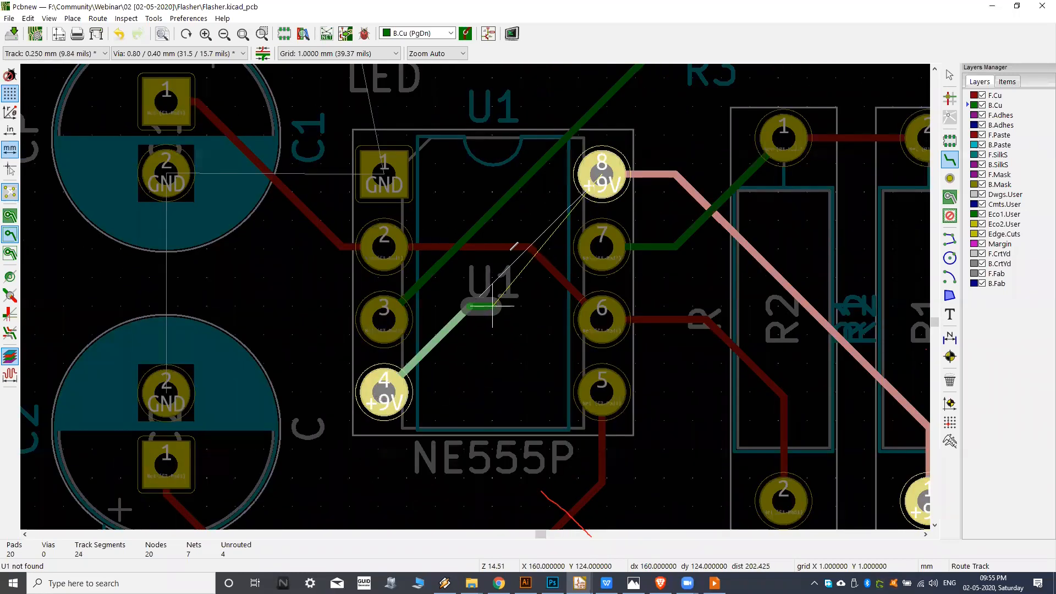
left_click(603, 173)
left_click(601, 175)
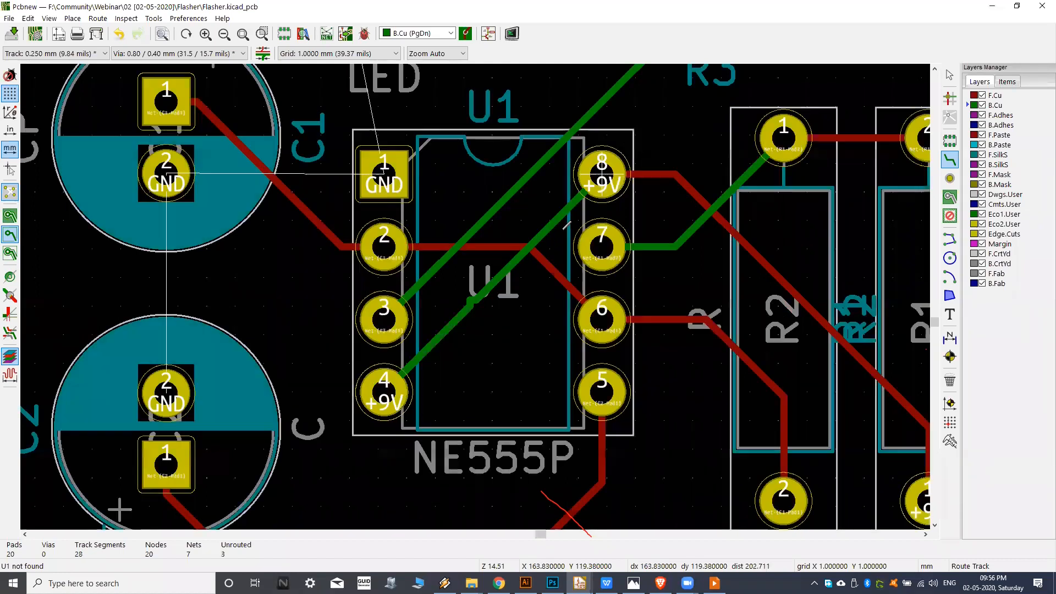
key("Delete")
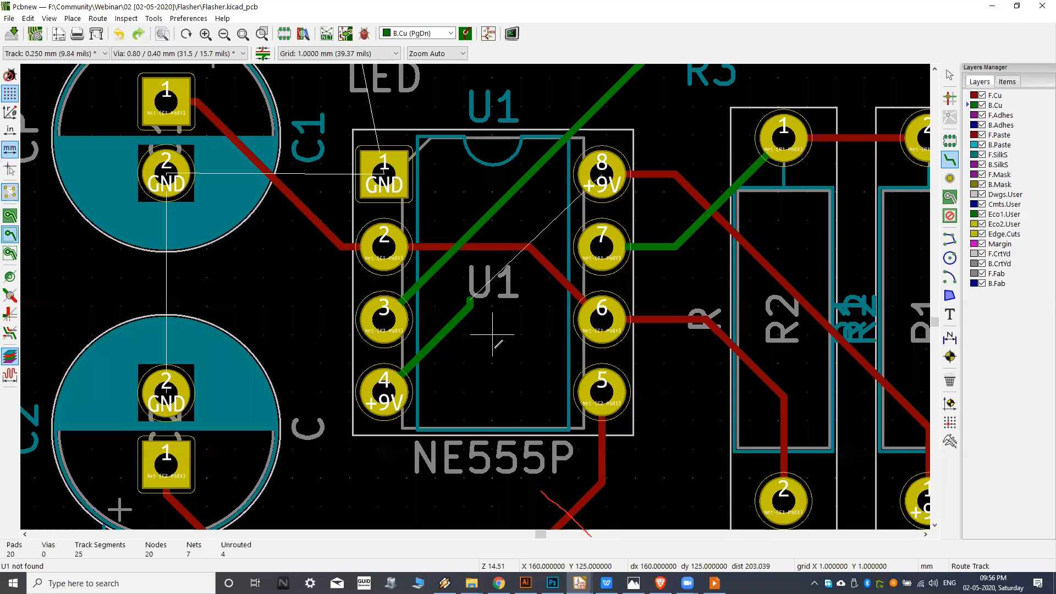
Route a B.Cu track from pin 4 to pin 8 of U1, with bends inside the chip outline.
left_click(385, 390)
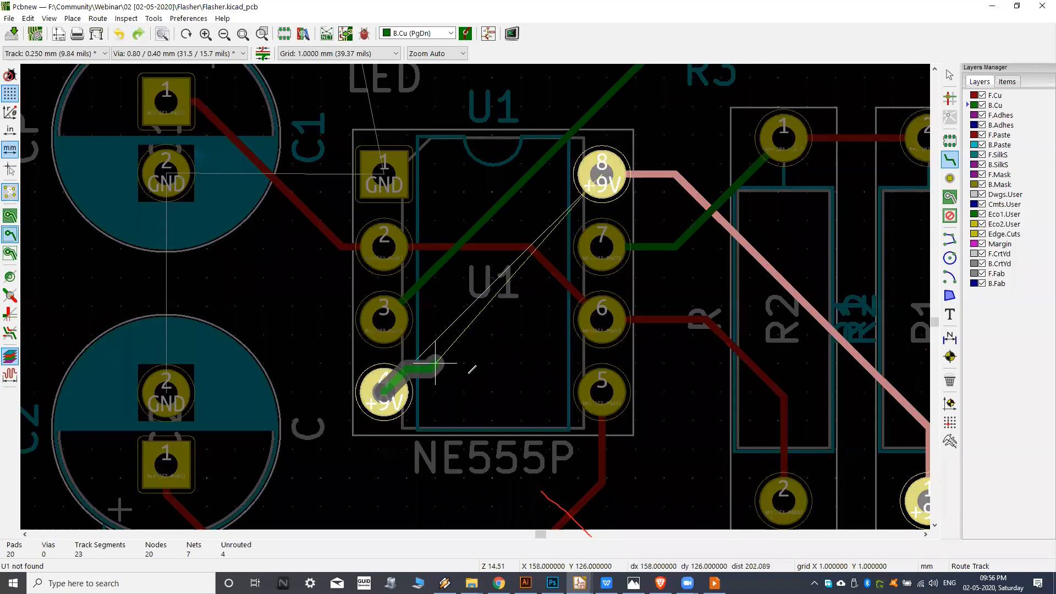
left_click(521, 337)
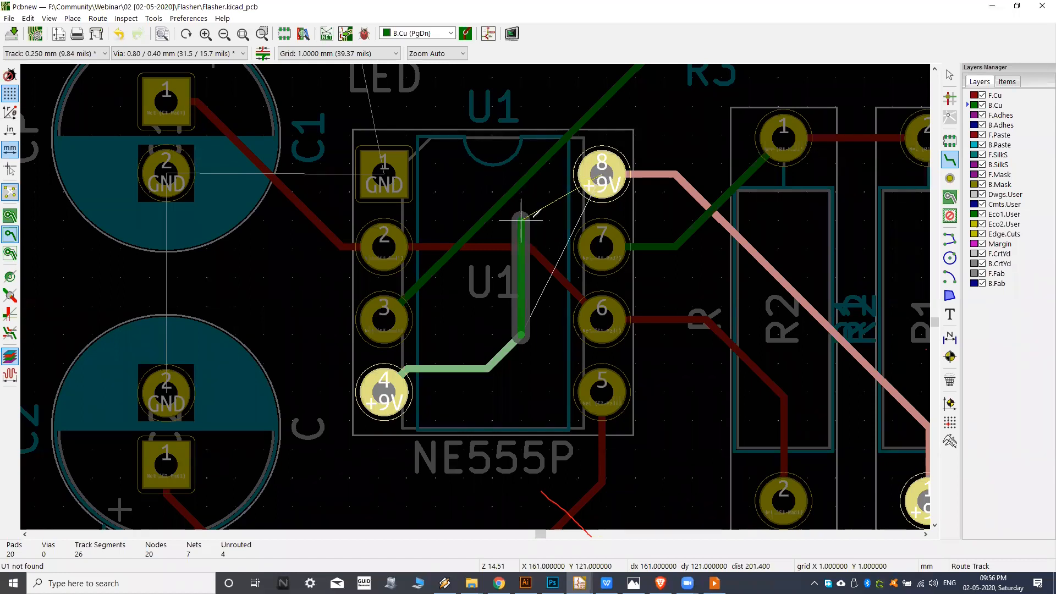
left_click(594, 172)
left_click(598, 171)
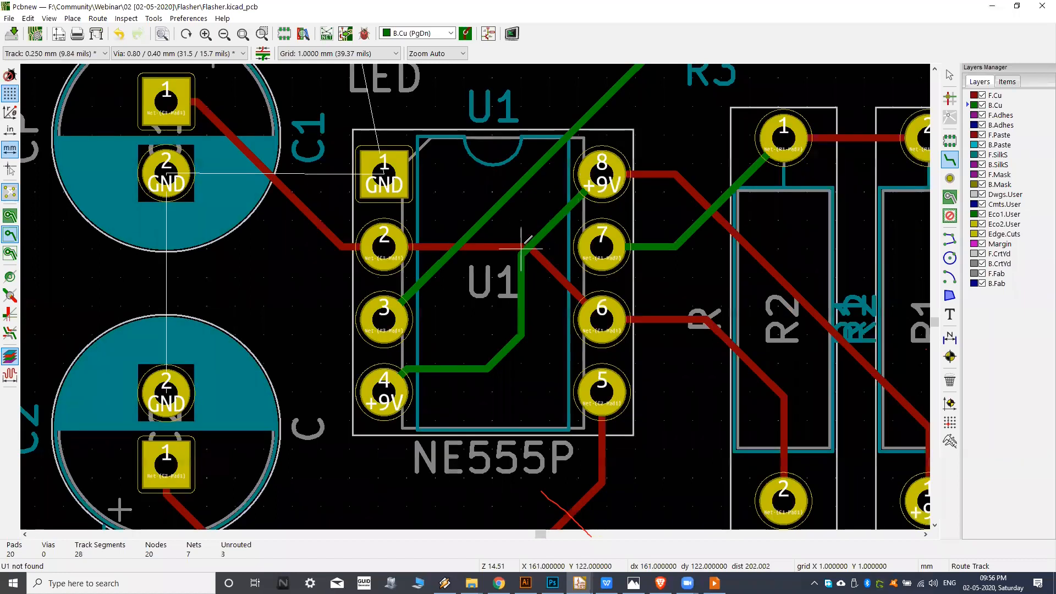
Examine the routed board and the remaining GND connections among C1, C2, D1 and U1.
scroll(521, 247, "down", 3)
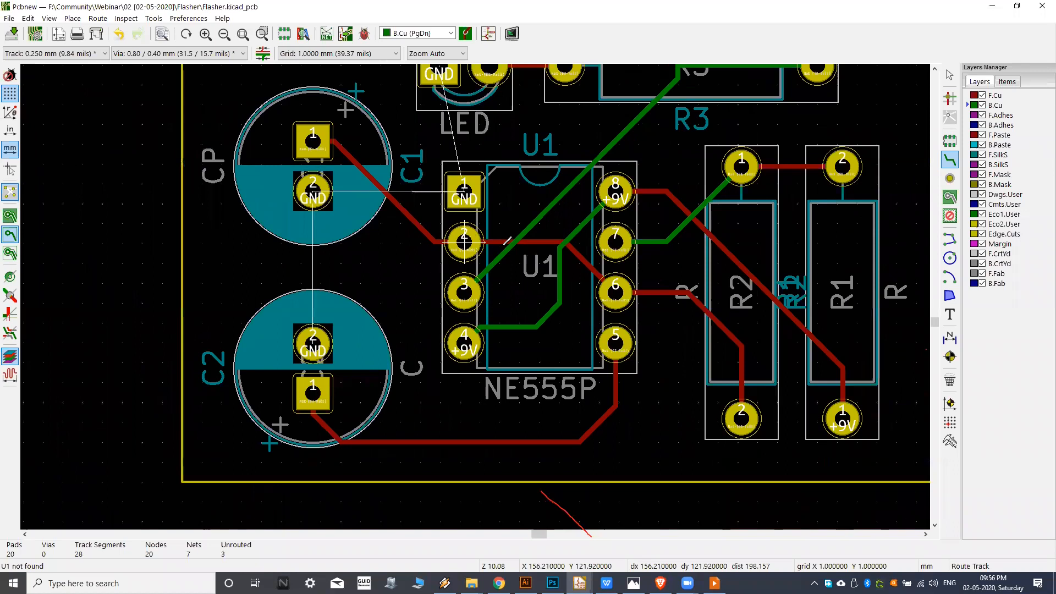
scroll(499, 244, "down", 1)
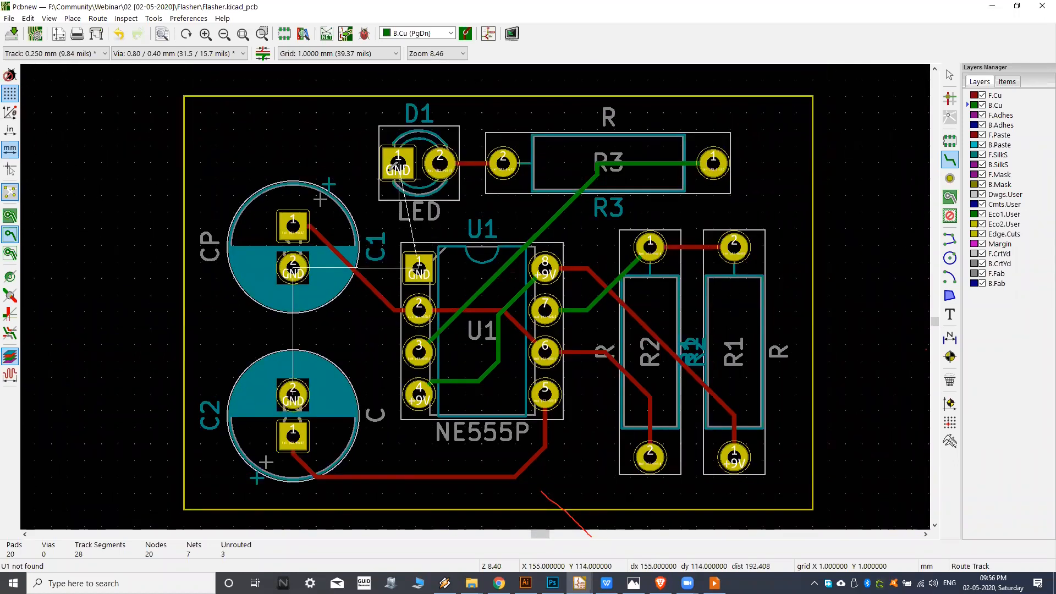
scroll(388, 187, "up", 1)
middle_click_drag(430, 268, 405, 224)
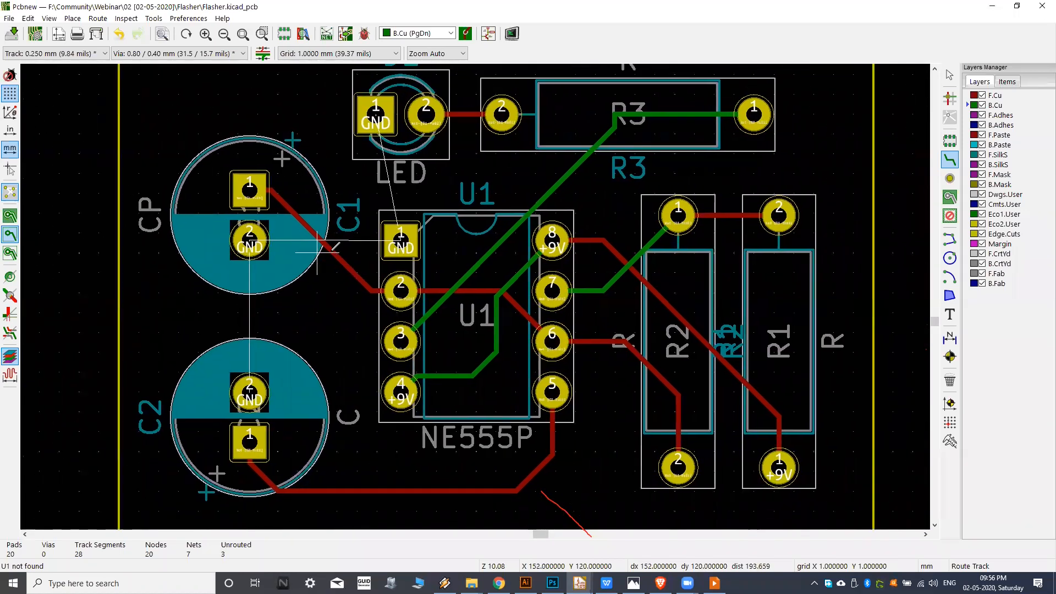
scroll(403, 230, "down", 1)
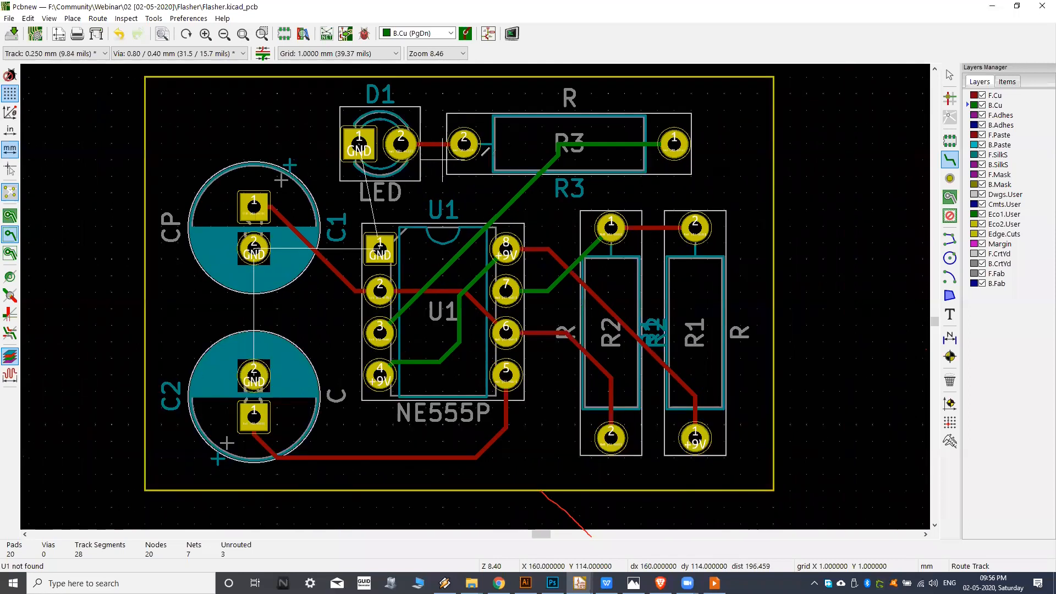
middle_click_drag(430, 216, 445, 212)
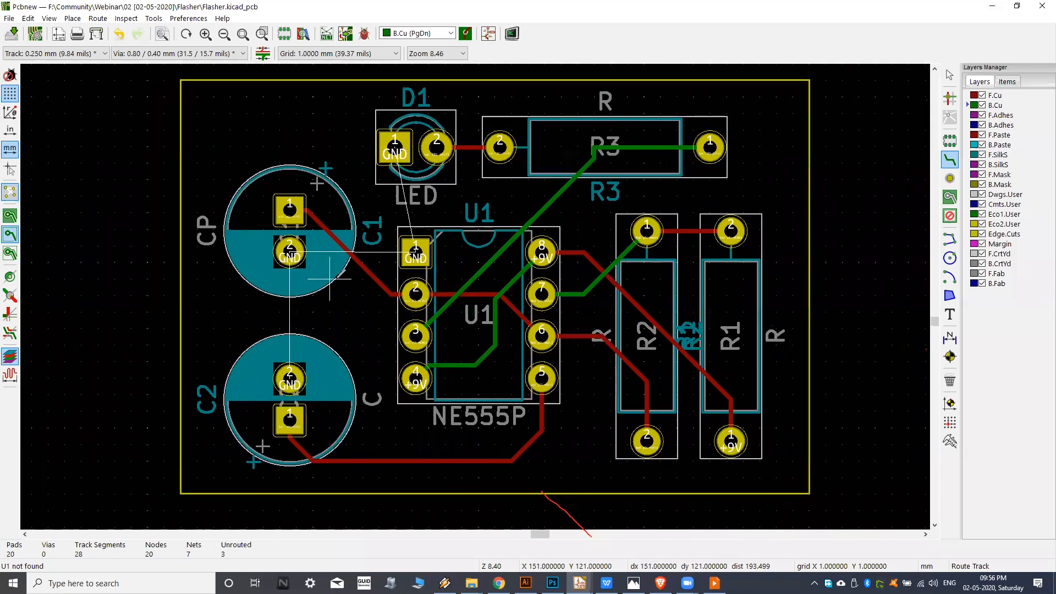
middle_click_drag(329, 316, 350, 303)
middle_click_drag(427, 277, 413, 297)
mouse_move(445, 260)
middle_mouse_down()
mouse_move(435, 270)
mouse_move(448, 258)
middle_mouse_up()
middle_click_drag(713, 176, 685, 175)
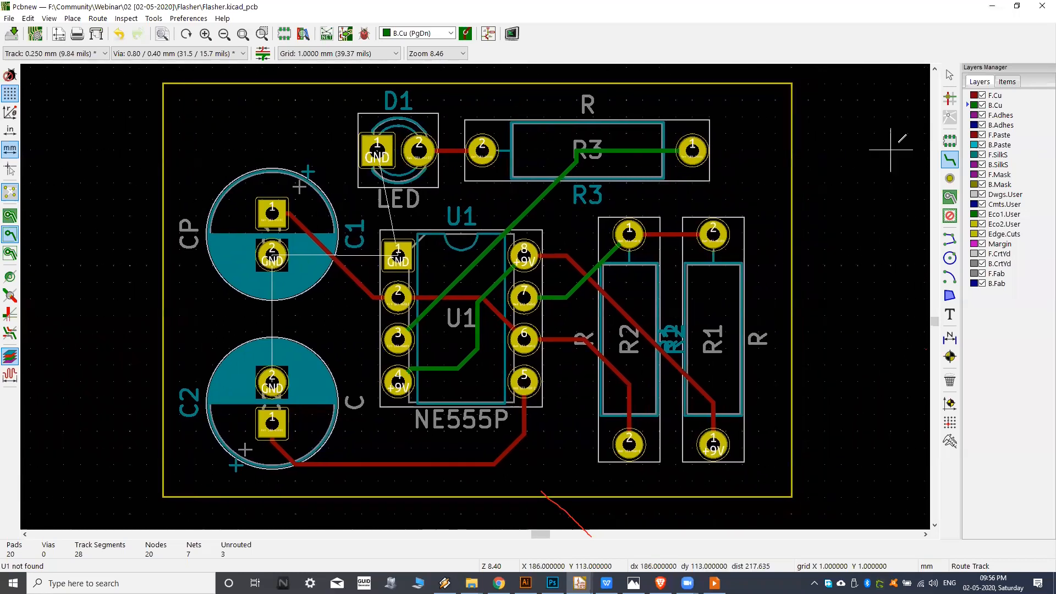
middle_click_drag(494, 184, 503, 179)
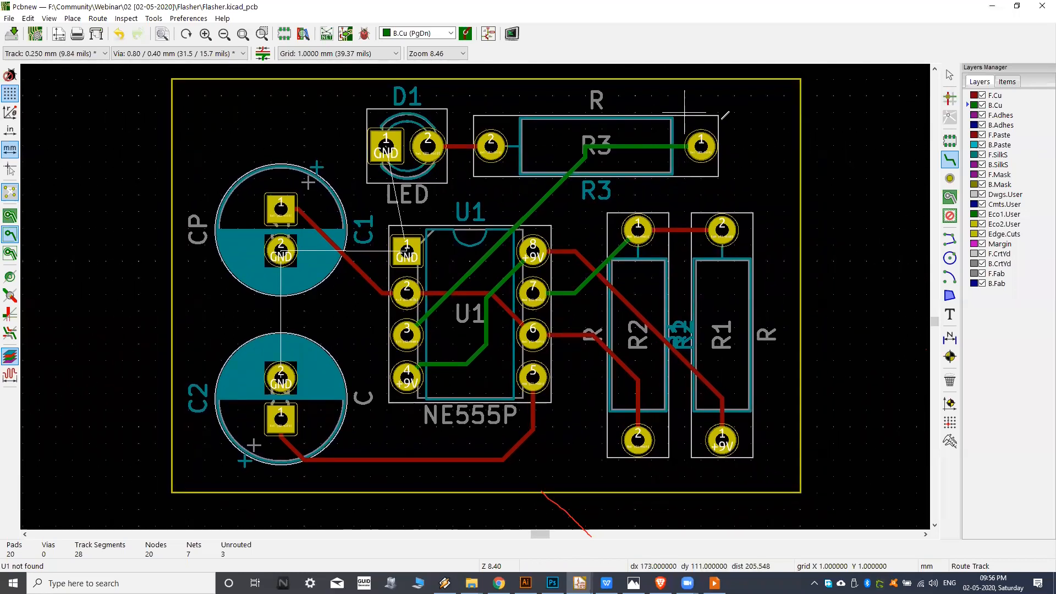
middle_click_drag(662, 119, 654, 155)
middle_click_drag(395, 180, 454, 152)
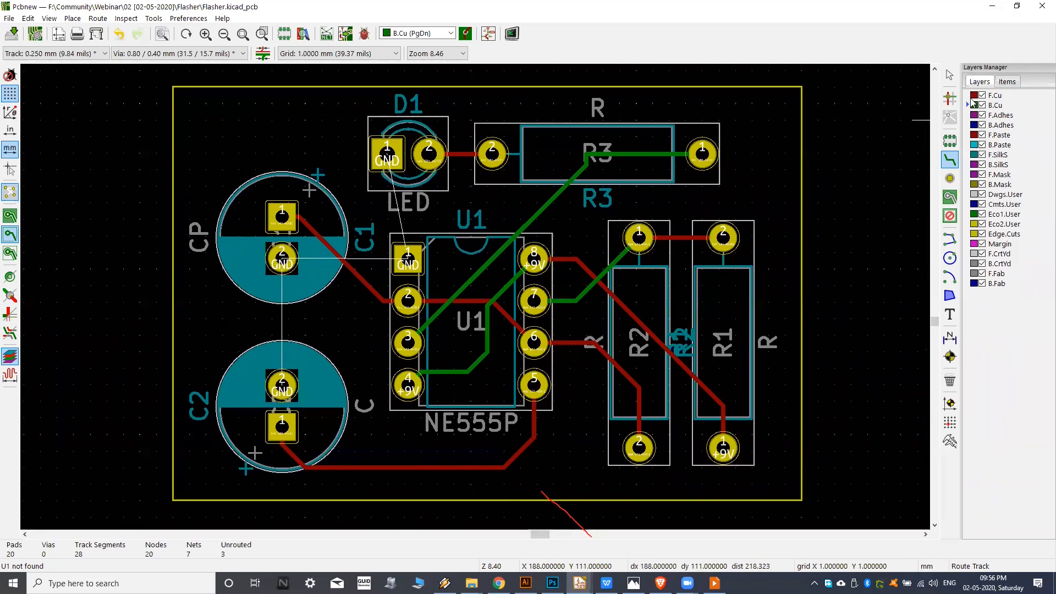
middle_click_drag(553, 186, 559, 182)
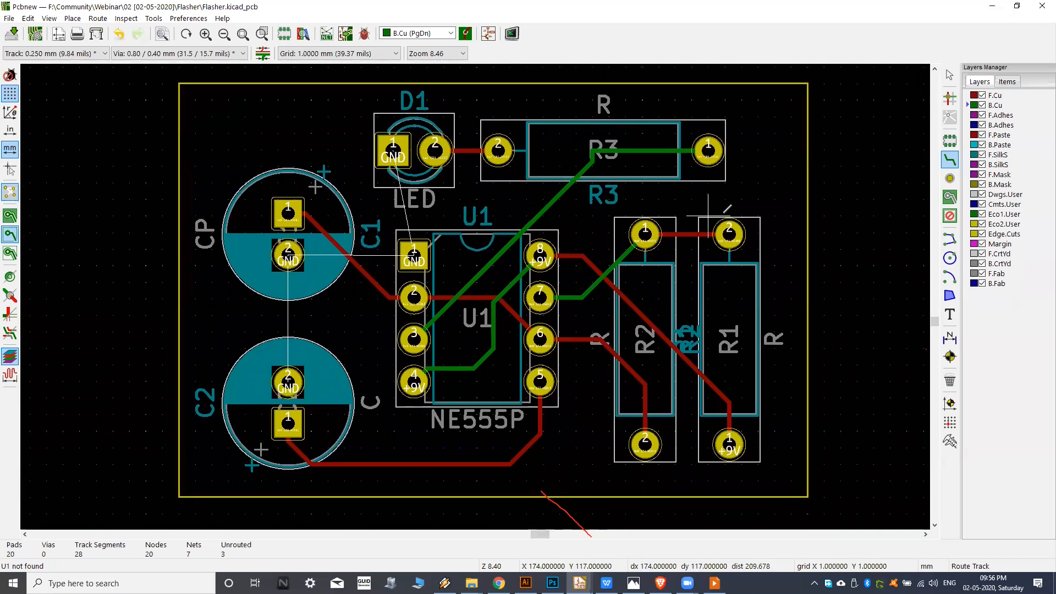
Try reshaping the B.Cu track between pad 1 of R3 and pin 3 of U1 with a free-angle drag, and cancel it.
scroll(366, 198, "up", 1)
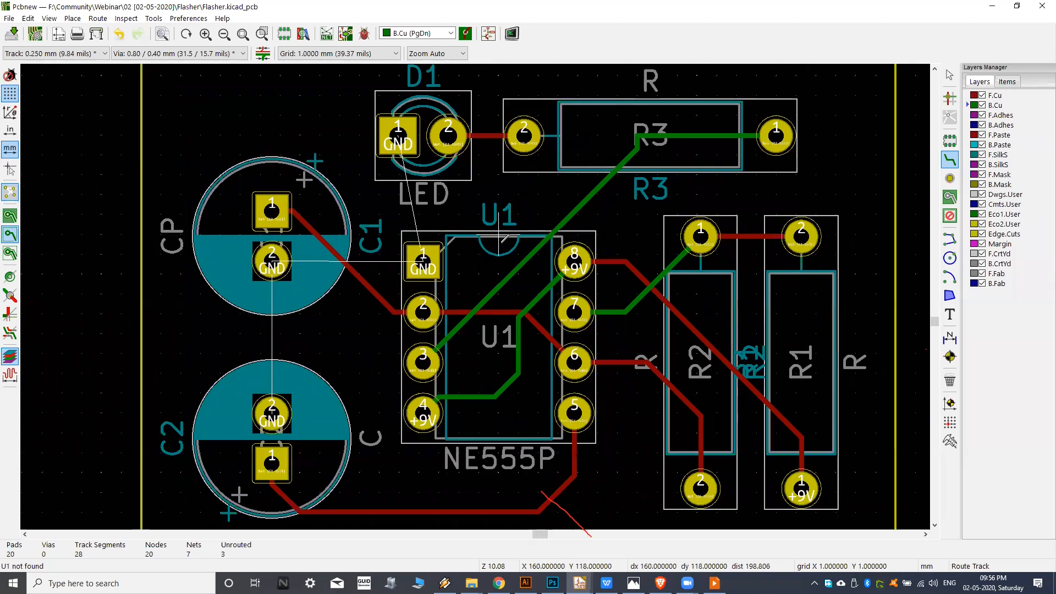
scroll(505, 237, "down", 1)
scroll(471, 236, "up", 4)
scroll(544, 220, "down", 3)
scroll(578, 215, "up", 3)
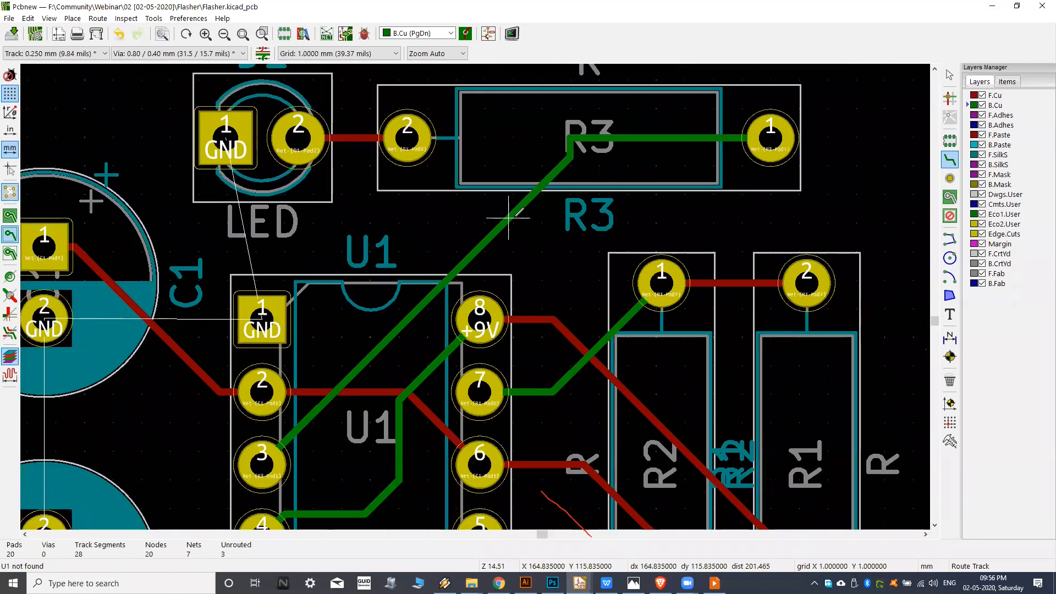
right_click(512, 220)
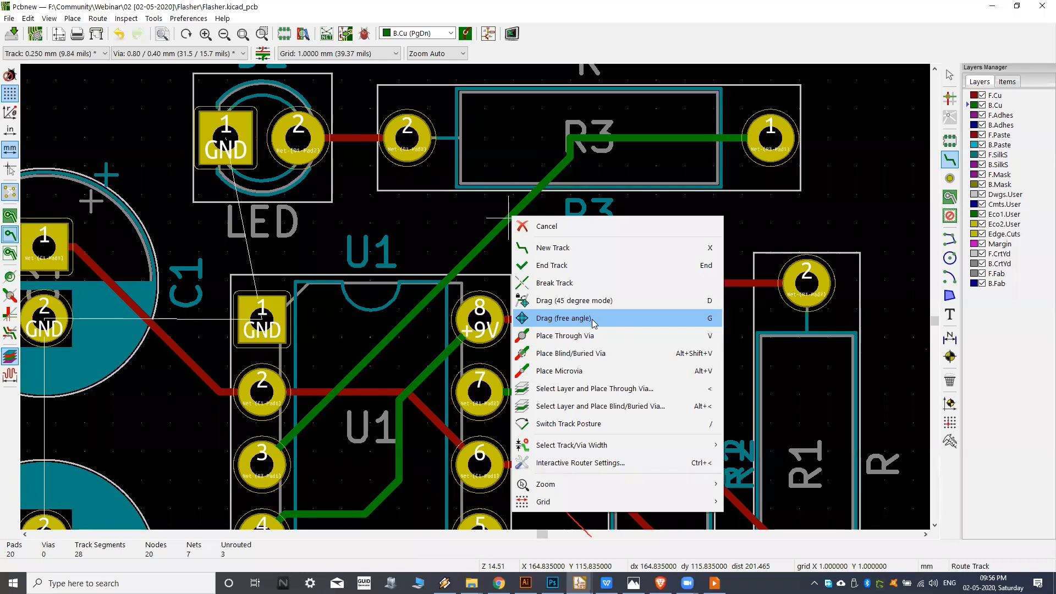
left_click(484, 222)
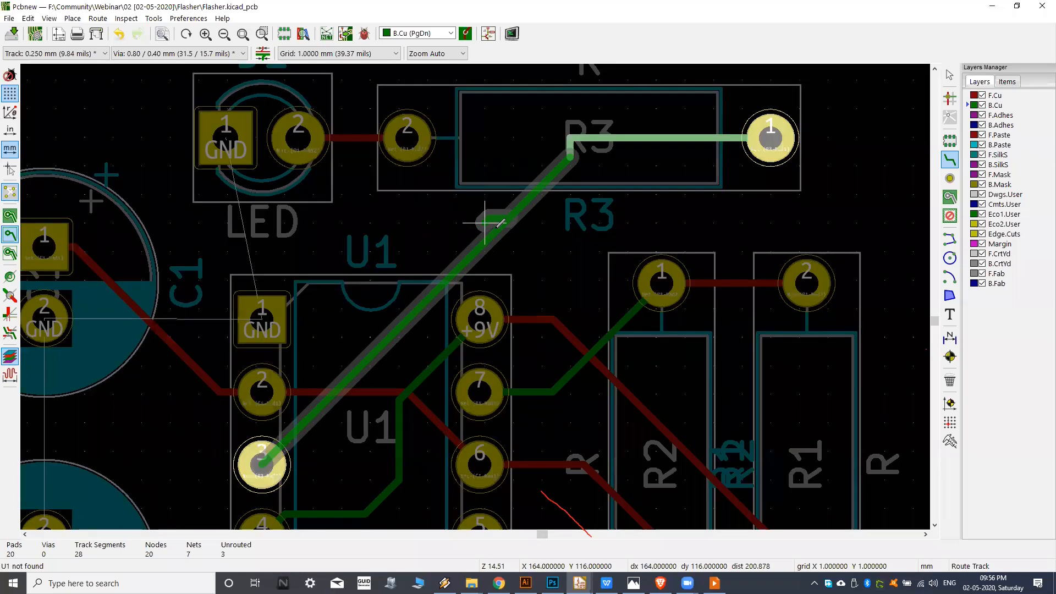
key("Escape")
scroll(504, 227, "up", 1)
middle_click_drag(551, 175, 479, 241)
left_click_drag(455, 261, 304, 283)
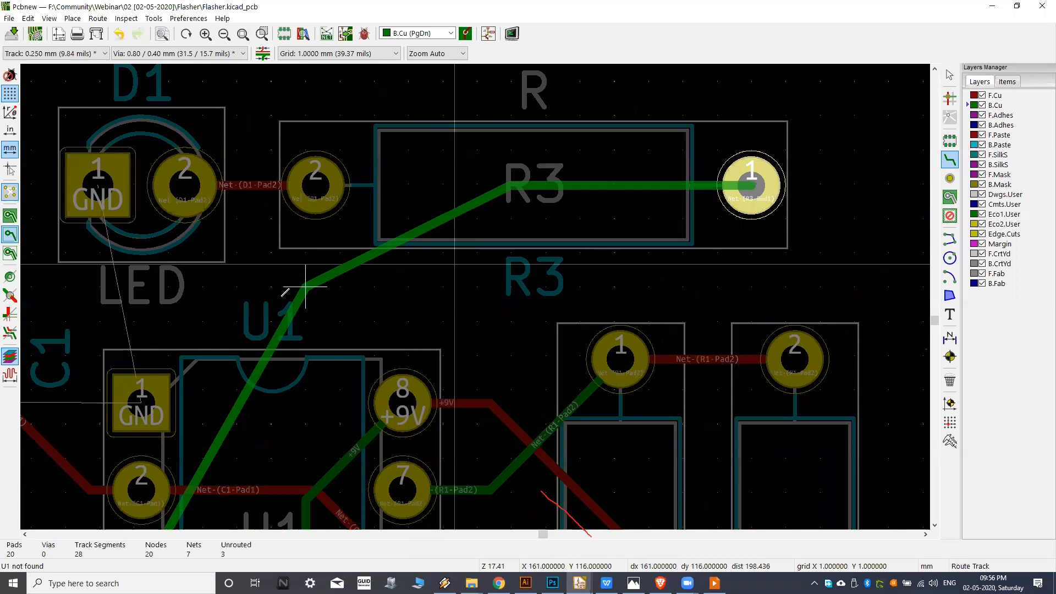
middle_click_drag(348, 322, 462, 249)
left_click_drag(462, 249, 431, 214)
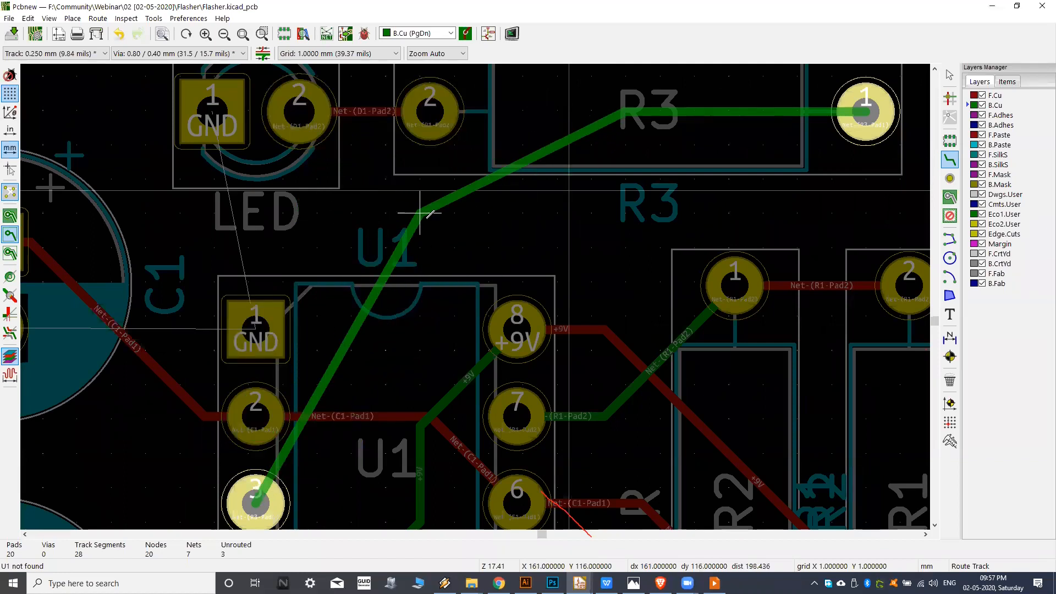
key("Escape")
Try dragging the corner of the B.Cu track inside R3 in 45 degree mode, and cancel it.
middle_click_drag(556, 174, 521, 203)
scroll(584, 141, "up", 1)
middle_click_drag(586, 198, 522, 253)
scroll(530, 244, "up", 1)
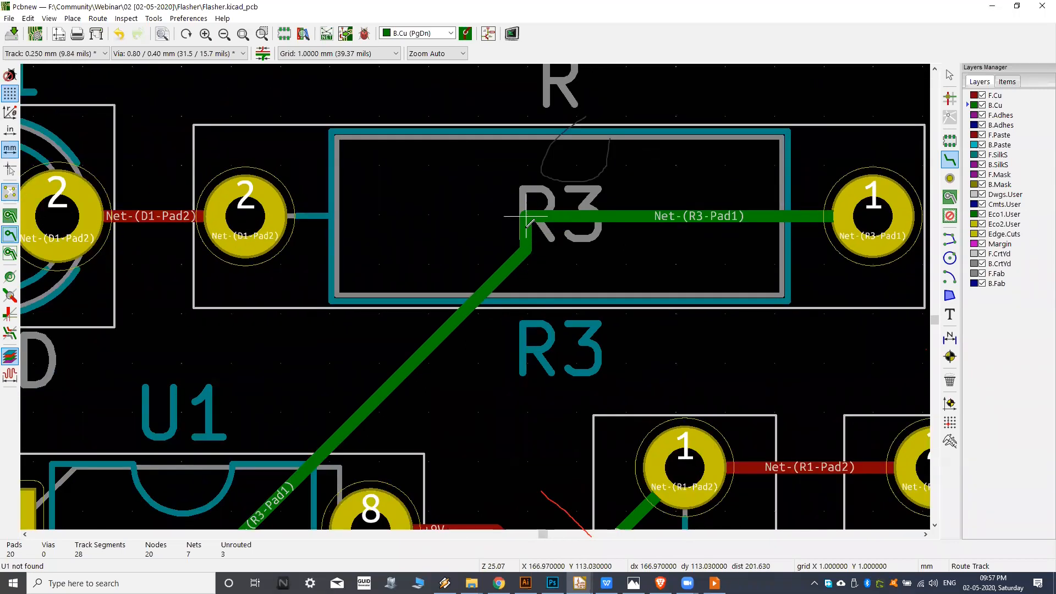
middle_click_drag(526, 249, 499, 238)
middle_click_drag(502, 303, 471, 284)
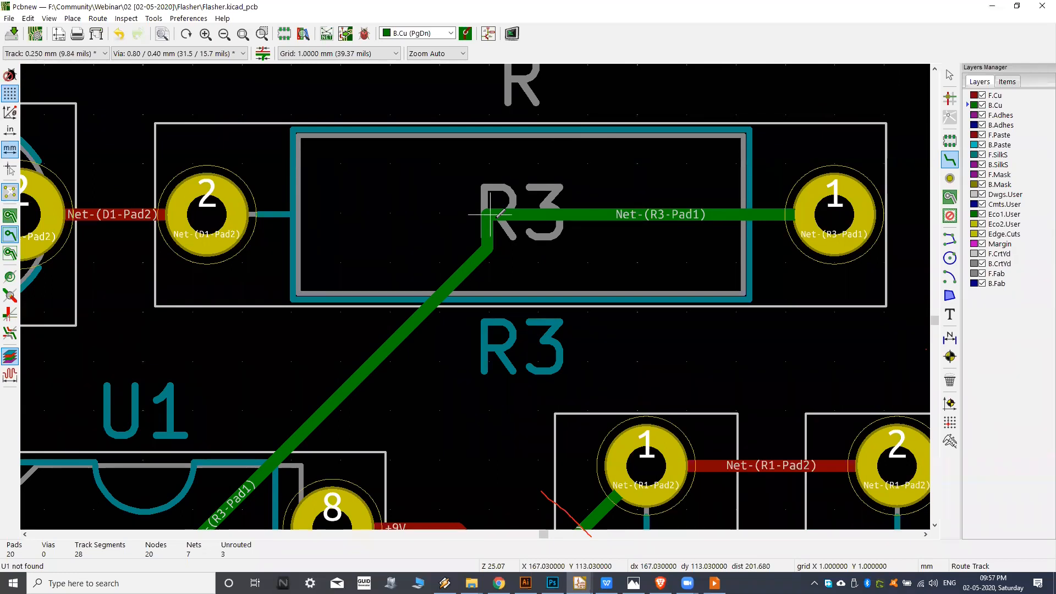
key("d")
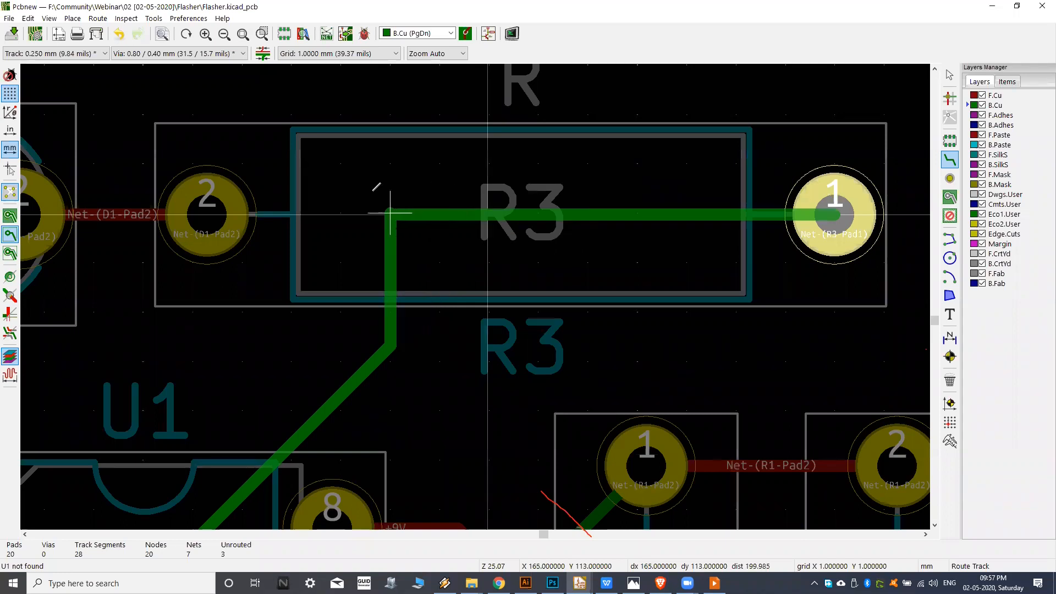
scroll(495, 226, "down", 3)
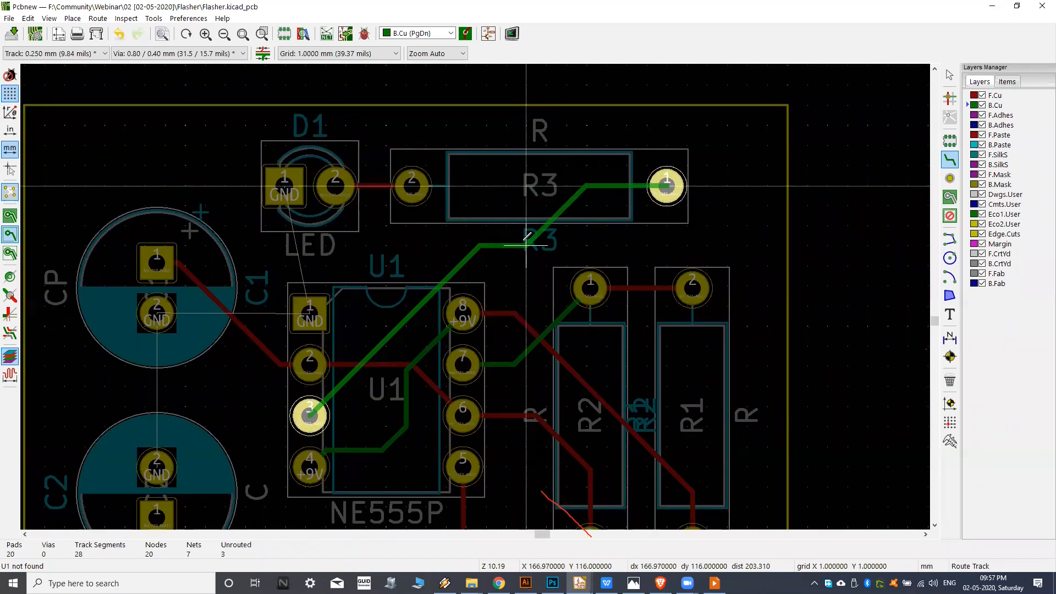
scroll(527, 236, "up", 3)
scroll(518, 236, "down", 3)
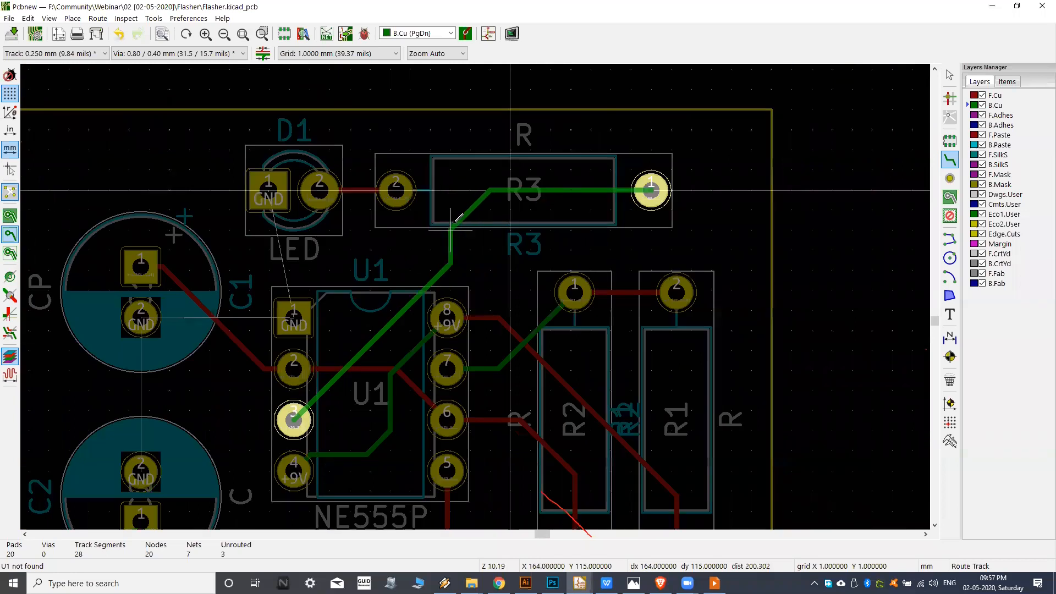
Try another 45 degree drag where the short vertical segment inside R3 meets the diagonal B.Cu track, and cancel it.
scroll(496, 204, "up", 1)
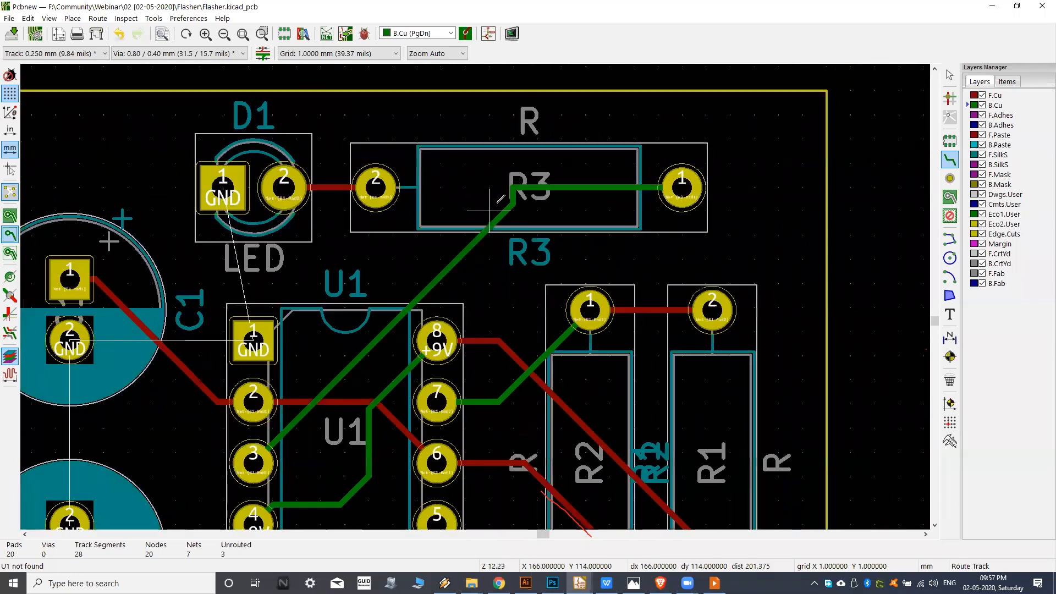
scroll(498, 200, "up", 5)
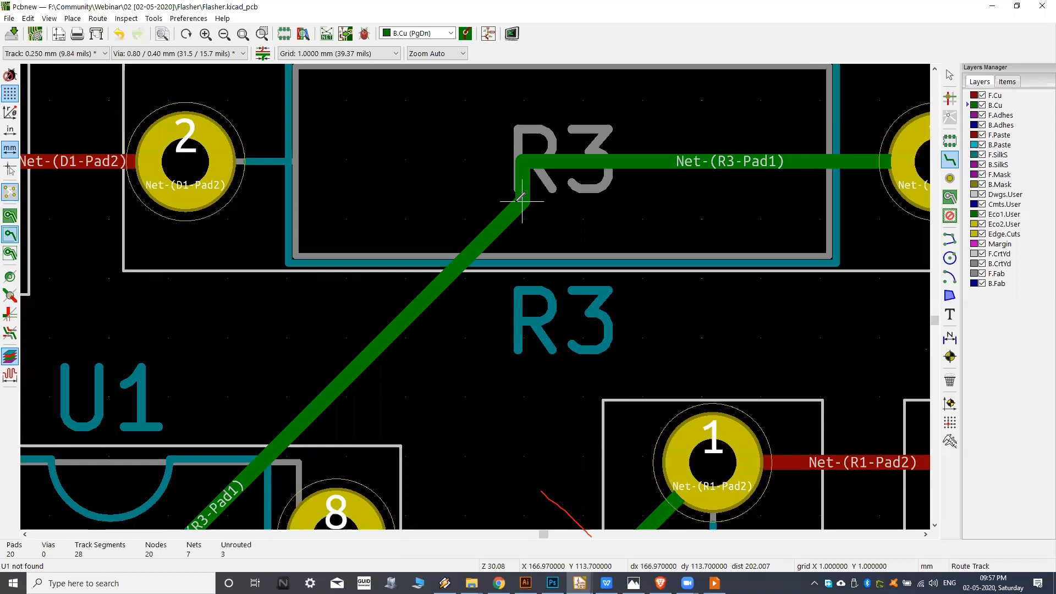
scroll(522, 198, "down", 1)
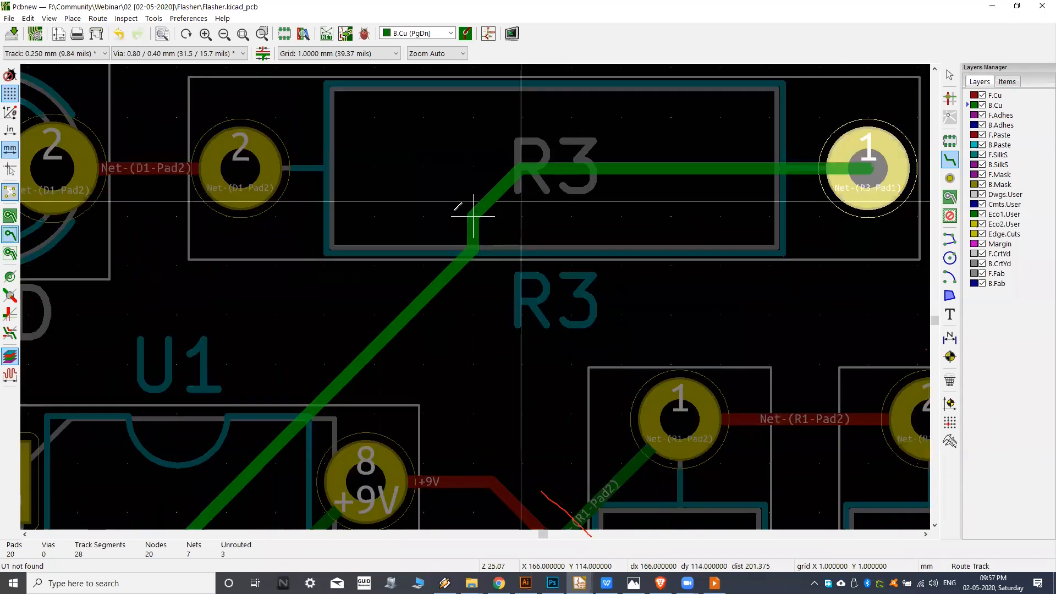
left_click(475, 214)
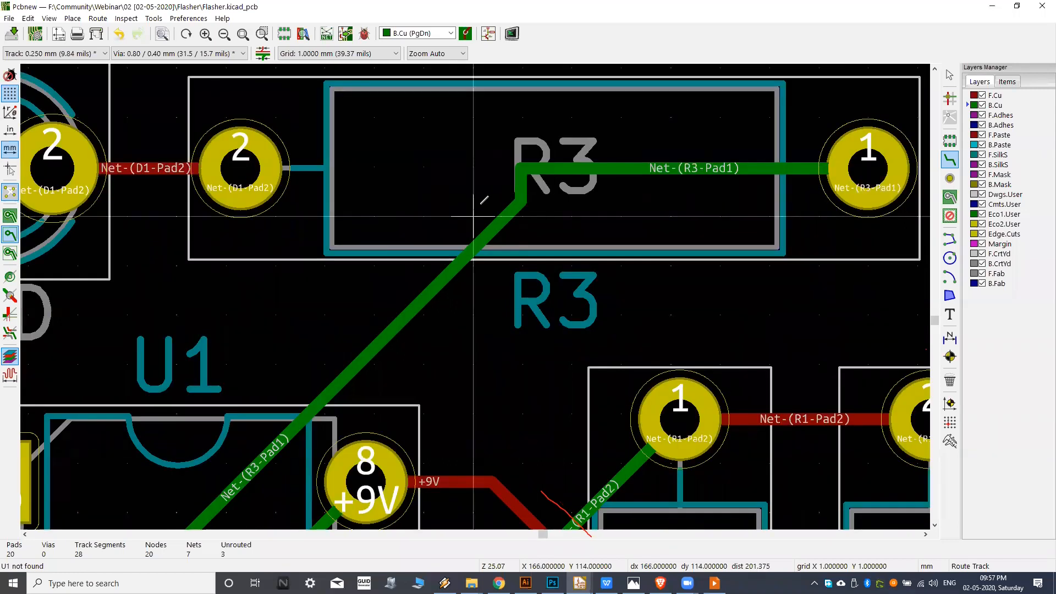
Try reshaping the B.Cu track from pad 1 of R3 to pin 3 of U1 with a free-angle drag of its bend inside R3.
key("g")
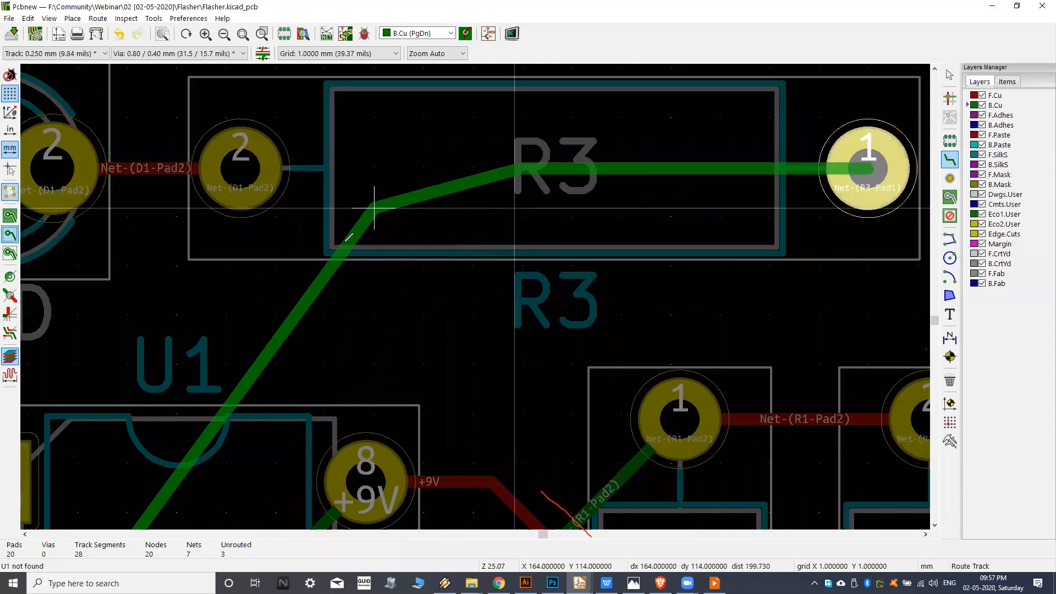
middle_click_drag(326, 312, 381, 217)
scroll(384, 214, "down", 5)
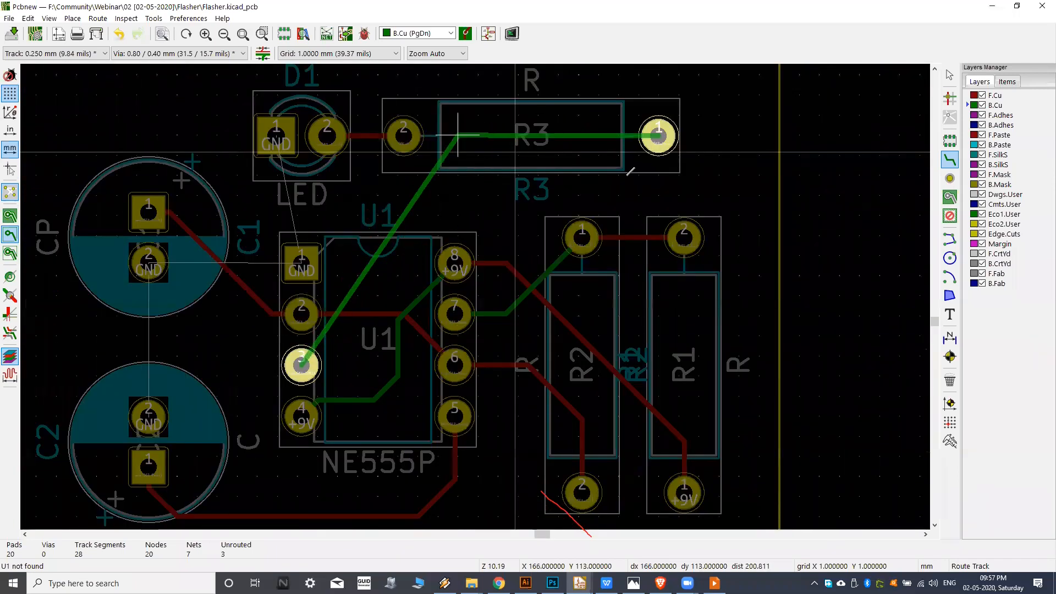
scroll(479, 157, "up", 1)
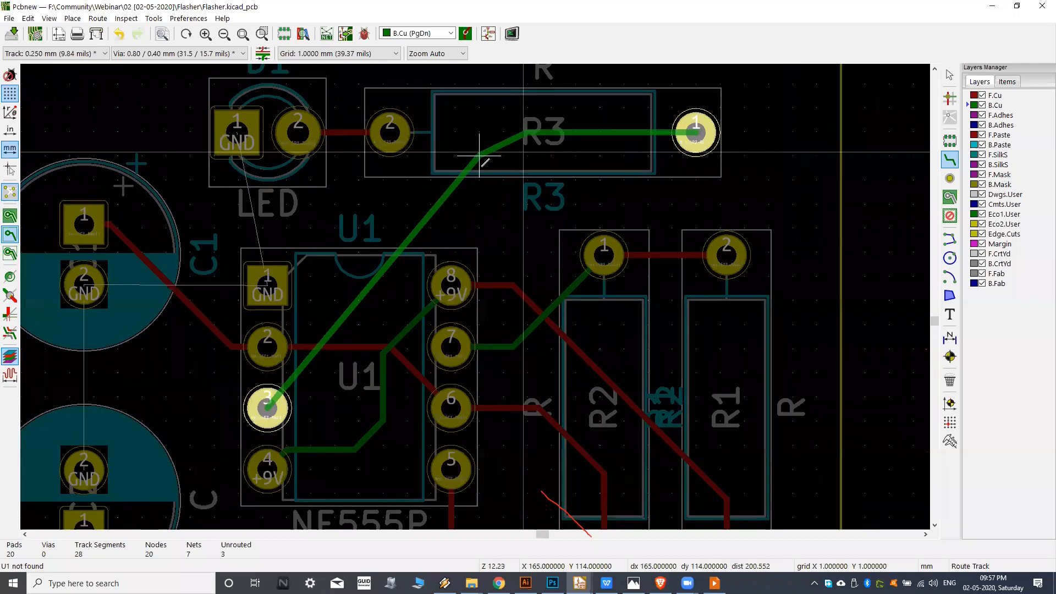
middle_click_drag(479, 155, 465, 192)
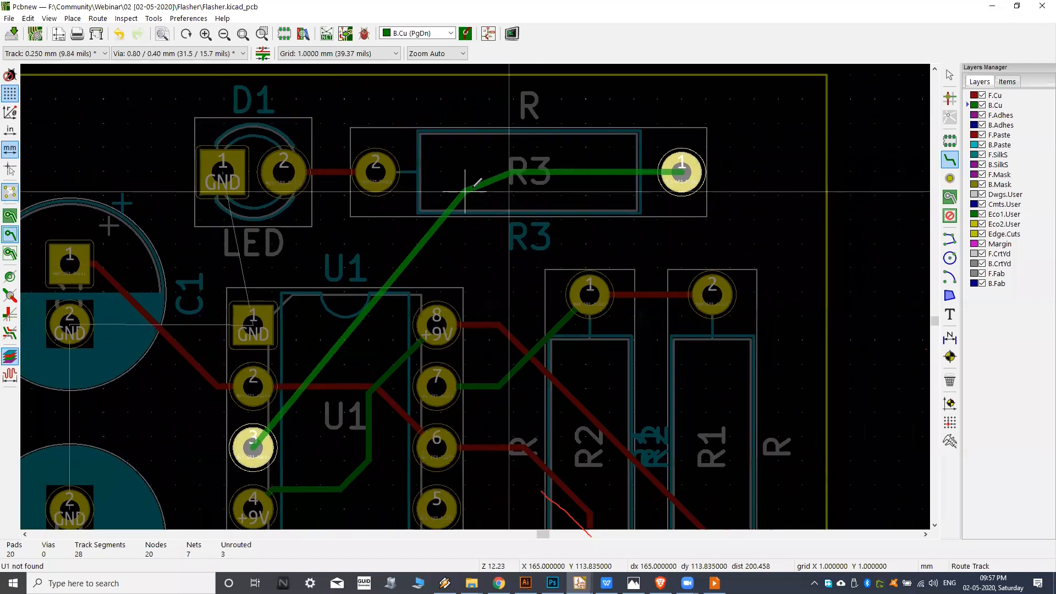
scroll(520, 161, "up", 5)
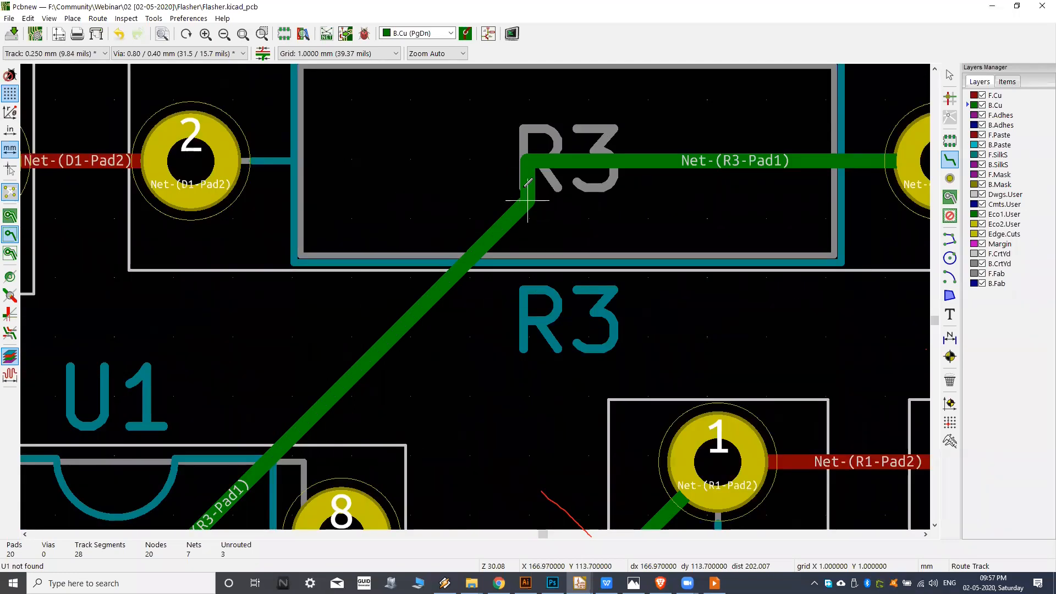
Reshape the B.Cu track inside R3 with a 45 degree drag of its short vertical segment, adding a diagonal bend beneath the horizontal run.
key("d")
scroll(352, 218, "down", 1)
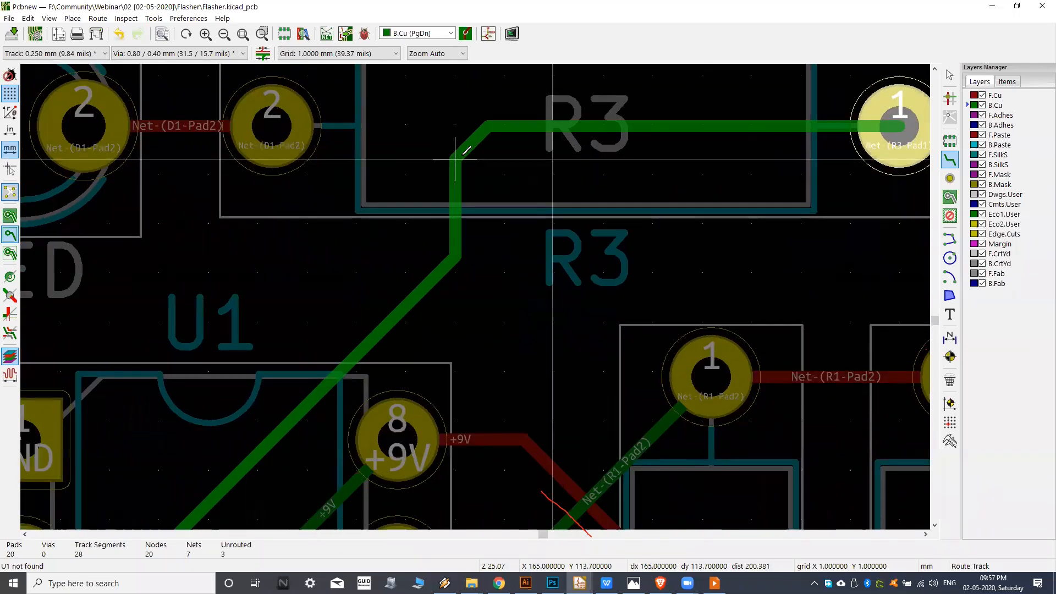
left_click(455, 223)
scroll(455, 223, "down", 4)
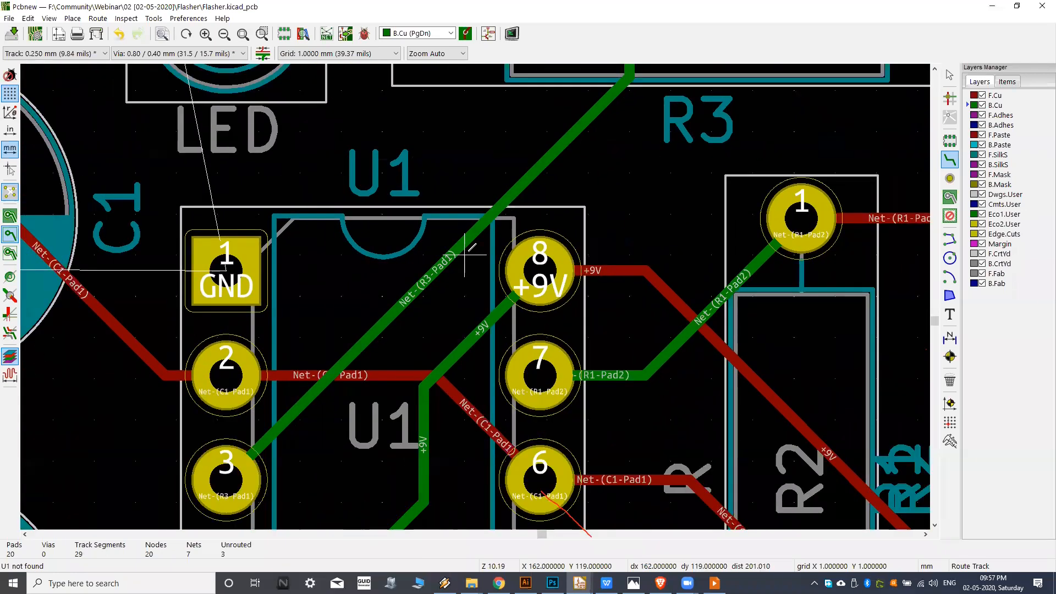
Shift the long diagonal B.Cu segment between R3 and pin 3 of U1 up toward pin 1 with a 45 degree drag.
scroll(465, 254, "down", 3)
scroll(473, 264, "up", 2)
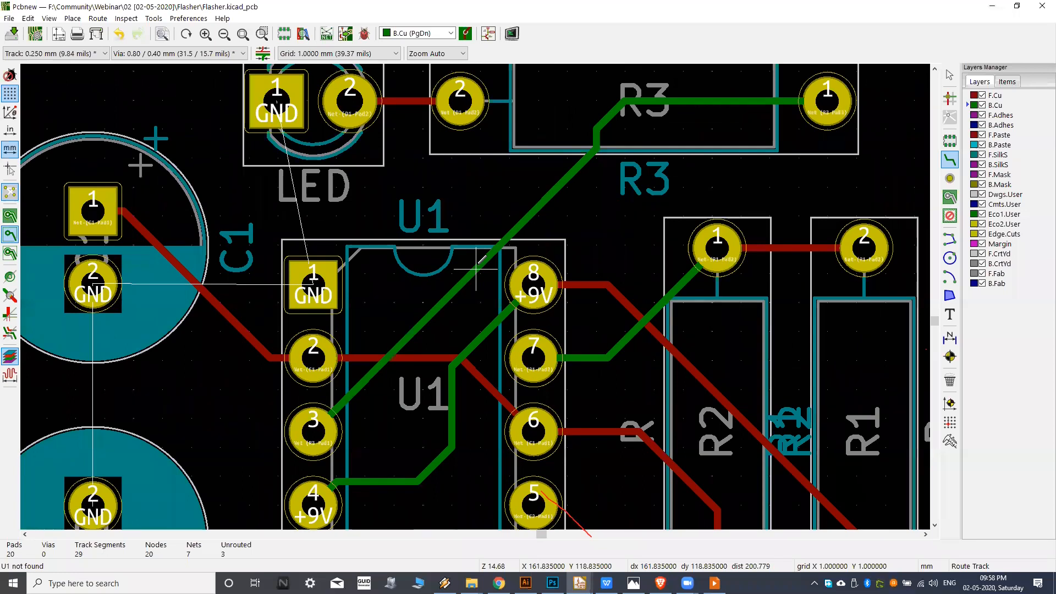
key("d")
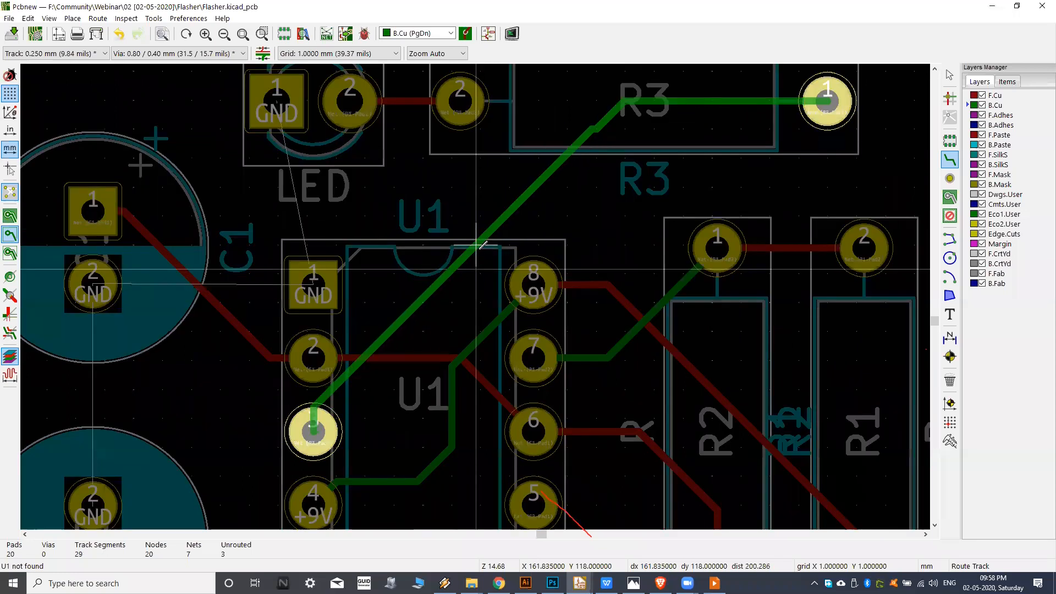
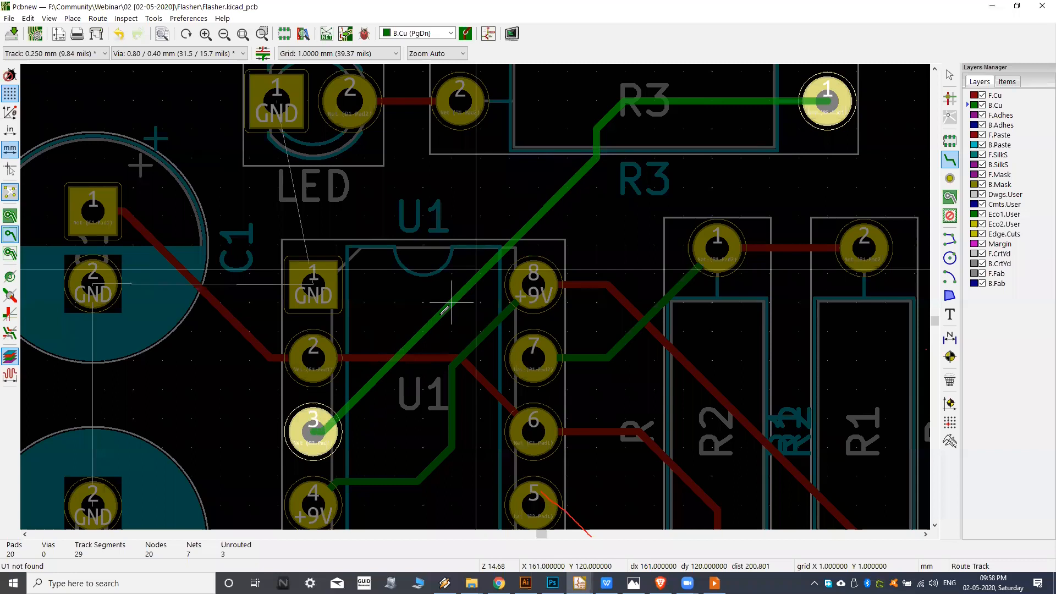
Reshape the B.Cu track between U1 pad 3 and R3 pad 1, removing the vertical jog beneath R3.
left_click(452, 303)
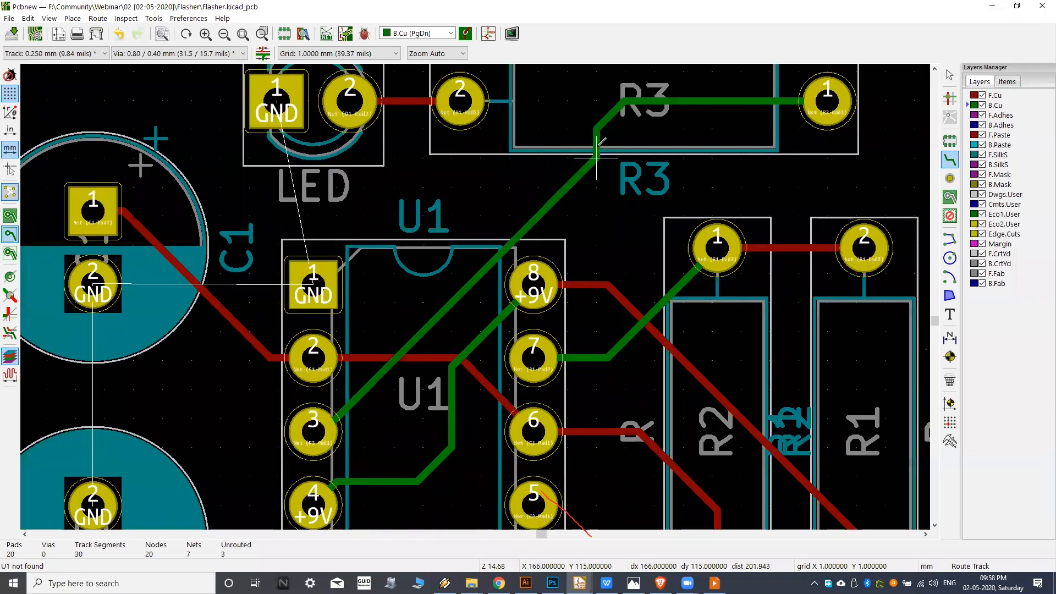
scroll(596, 158, "up", 3)
middle_click_drag(596, 174, 571, 222)
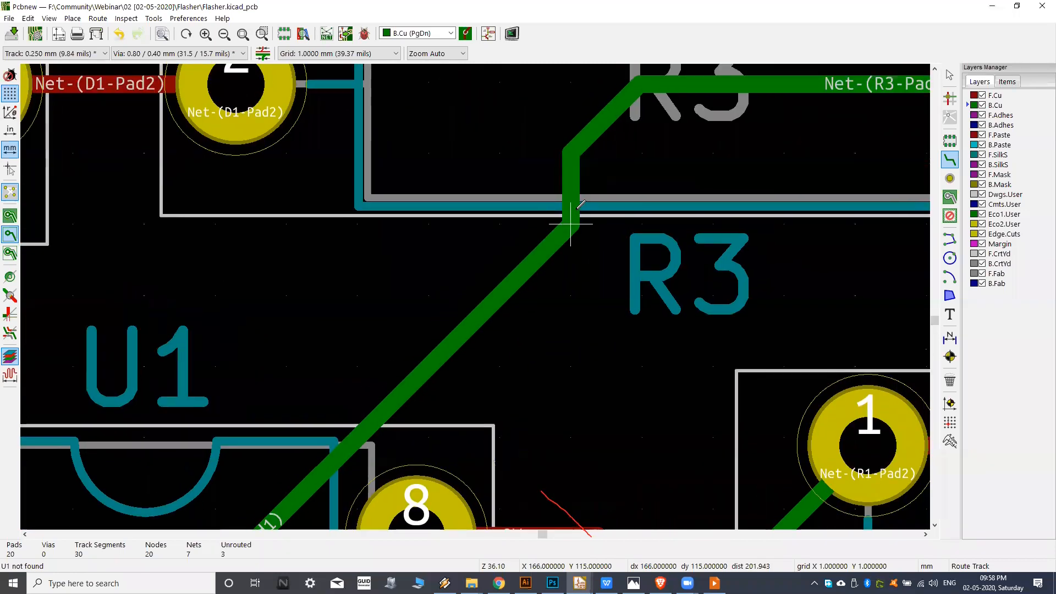
key("d")
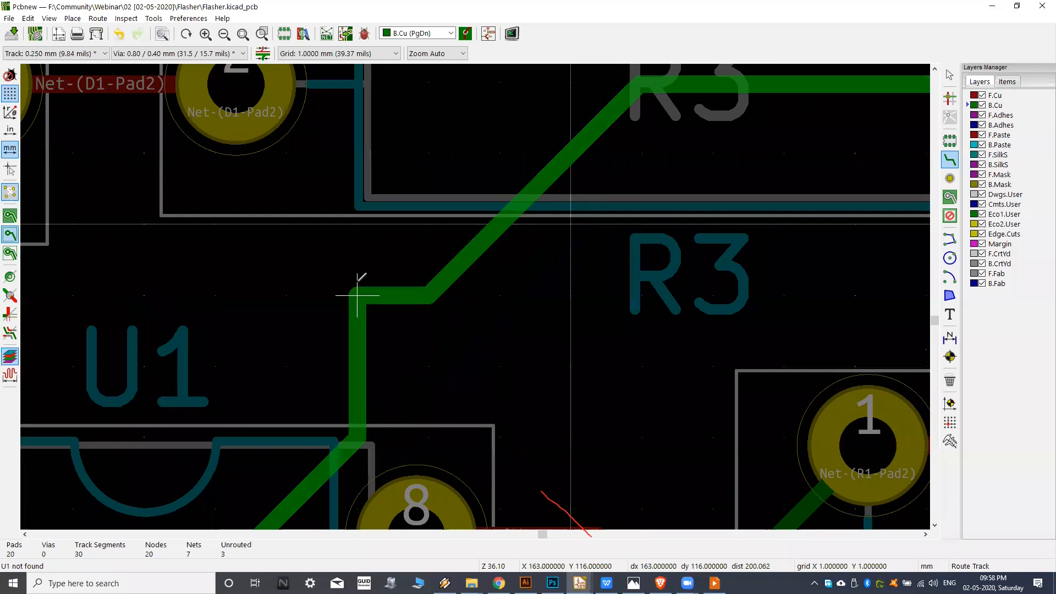
middle_click_drag(239, 340, 314, 249)
middle_click_drag(220, 344, 328, 185)
left_click(325, 189)
key("d")
left_click(345, 202)
key("d")
left_click(423, 206)
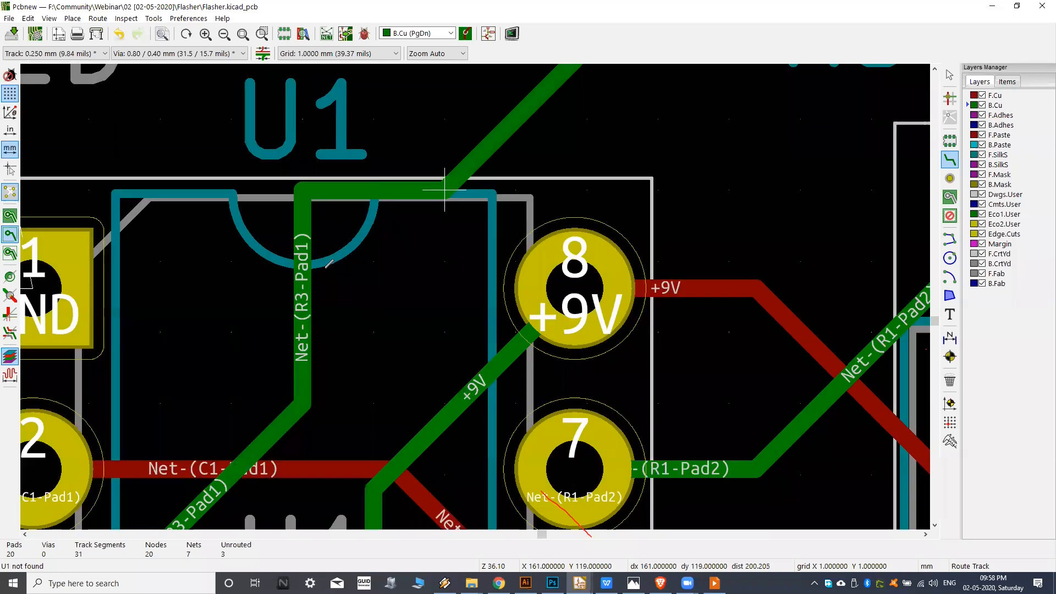
Straighten the U1 pad 3 to R3 pad 1 track into a long diagonal with one short vertical segment inside U1's outline.
key("d")
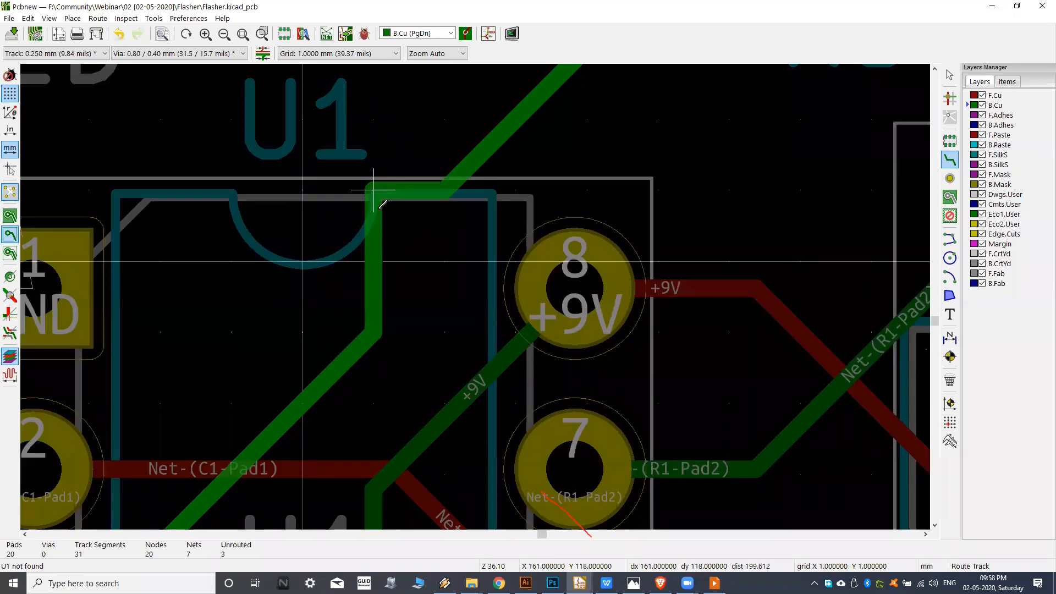
left_click(300, 224)
key("d")
left_click(318, 270)
key("d")
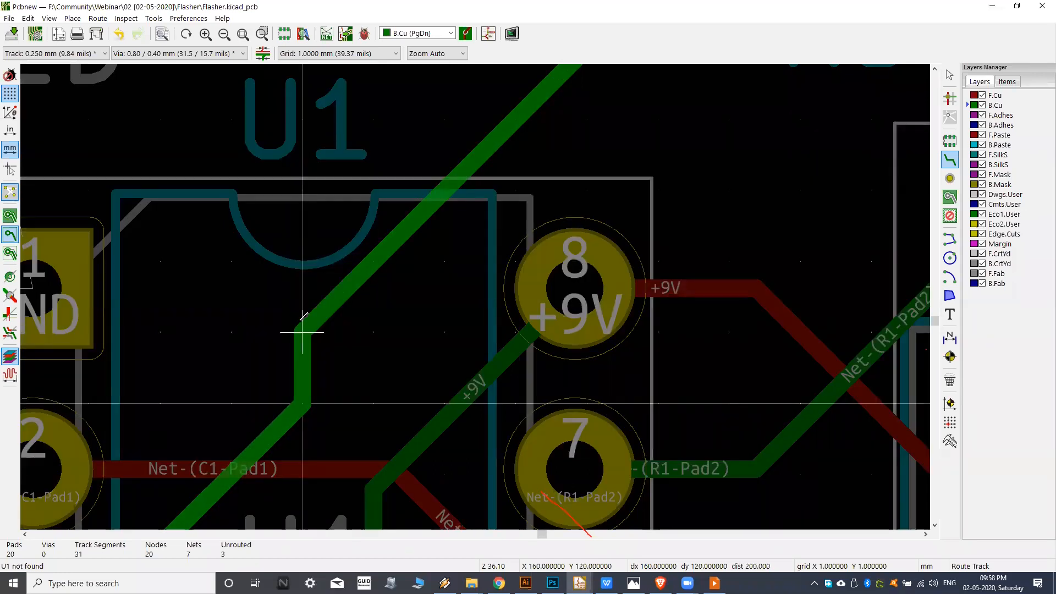
left_click(302, 332)
Reshape the F.Cu track between C1 pad 1 and U1 pad 2 so a short vertical segment runs near C1's edge.
scroll(385, 248, "down", 3)
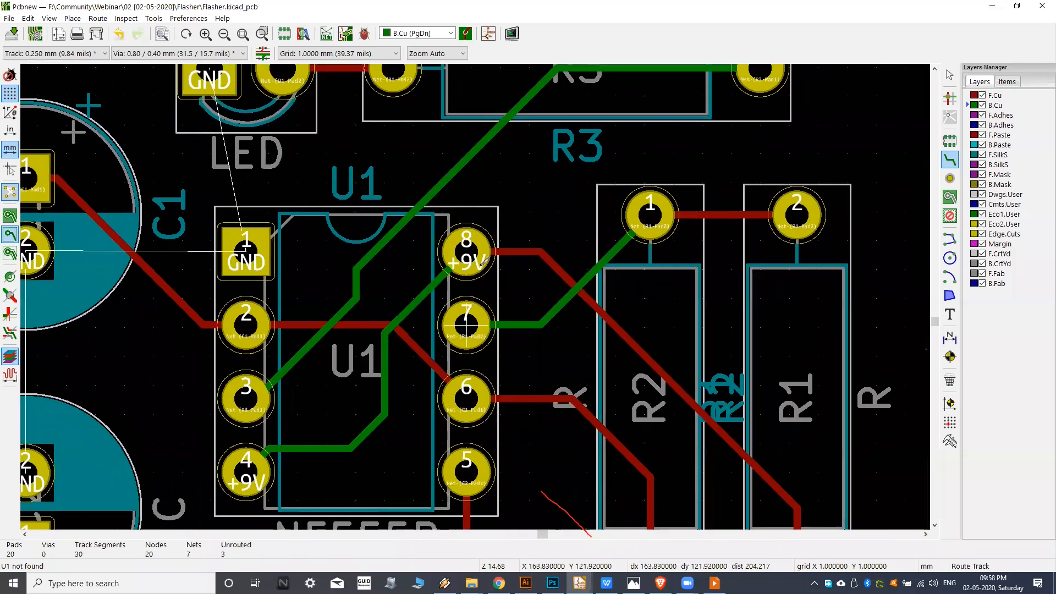
scroll(513, 291, "down", 3)
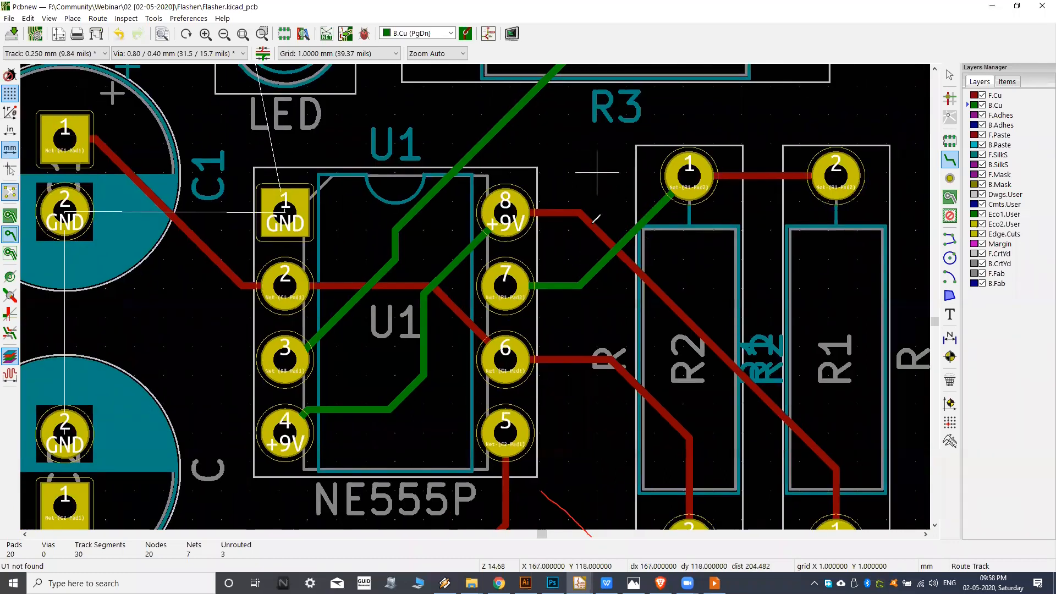
scroll(358, 204, "up", 1)
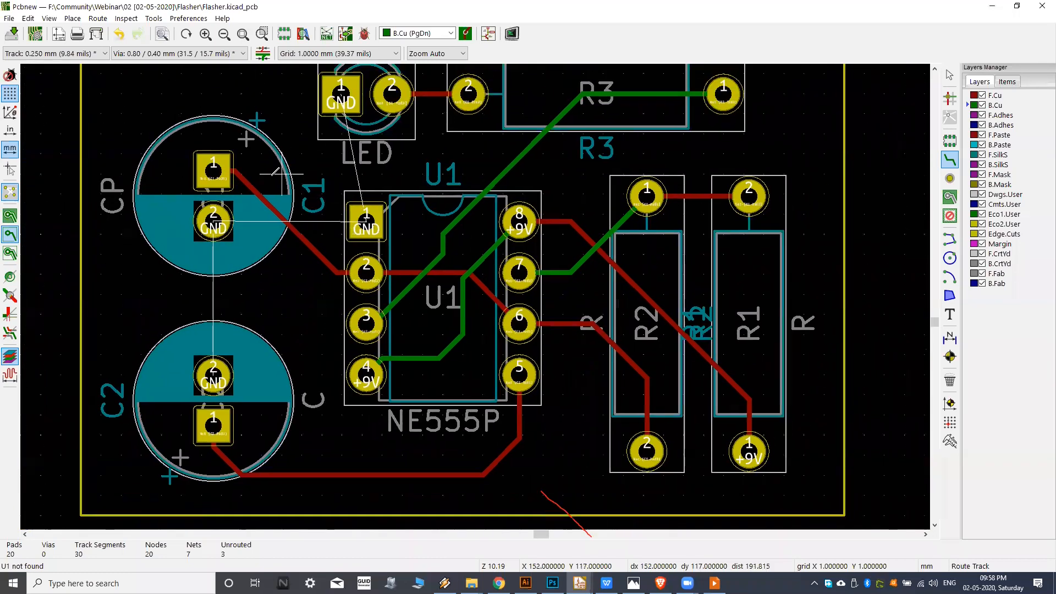
scroll(245, 162, "up", 3)
scroll(561, 223, "down", 1)
middle_click_drag(561, 223, 465, 269)
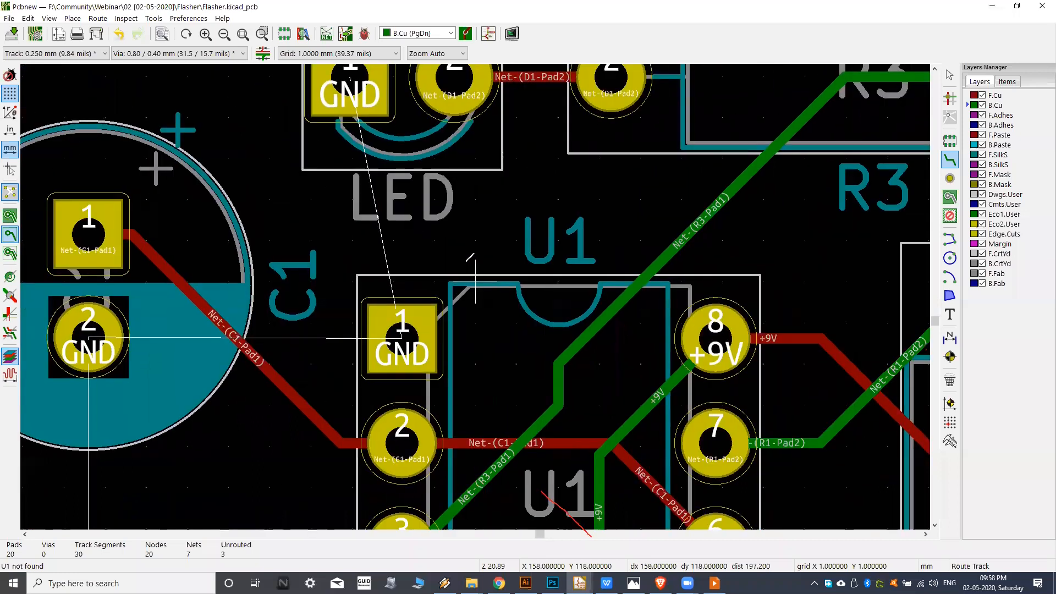
scroll(467, 267, "down", 1)
middle_click_drag(363, 234, 393, 305)
scroll(235, 314, "up", 3)
middle_click_drag(234, 313, 270, 301)
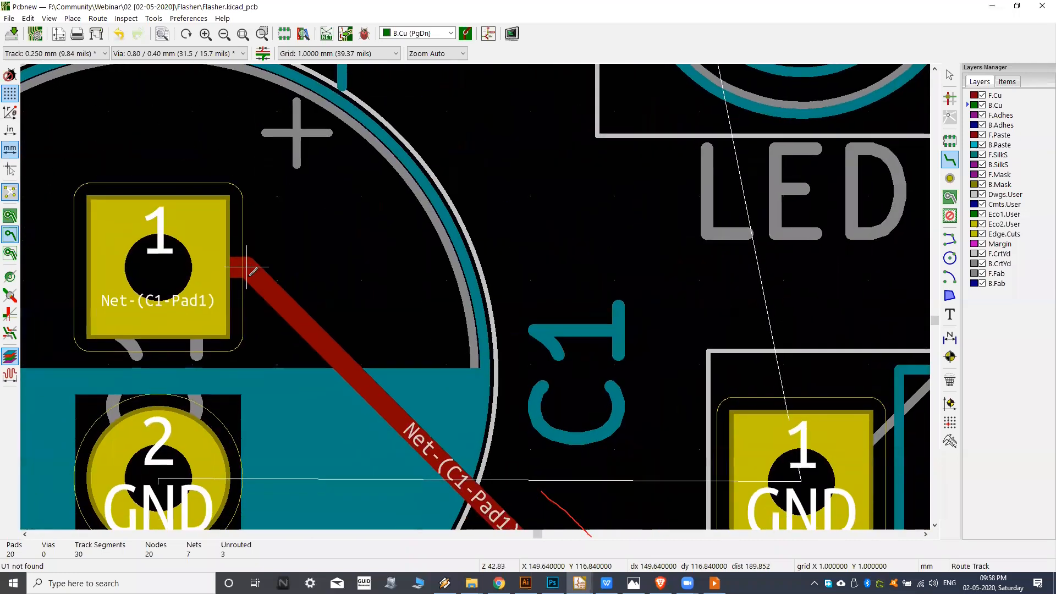
key("d")
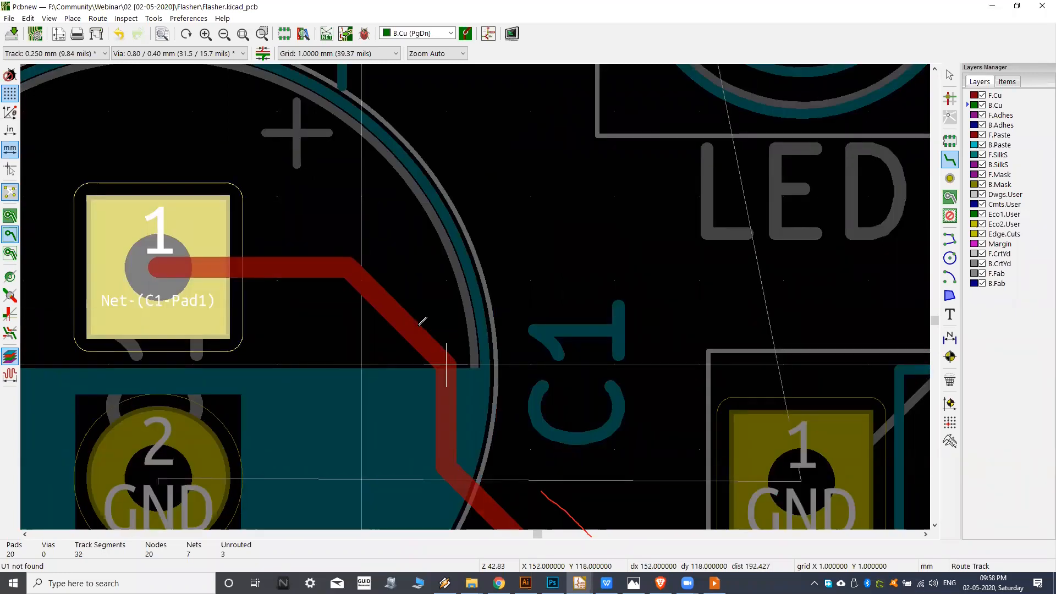
scroll(423, 319, "down", 8)
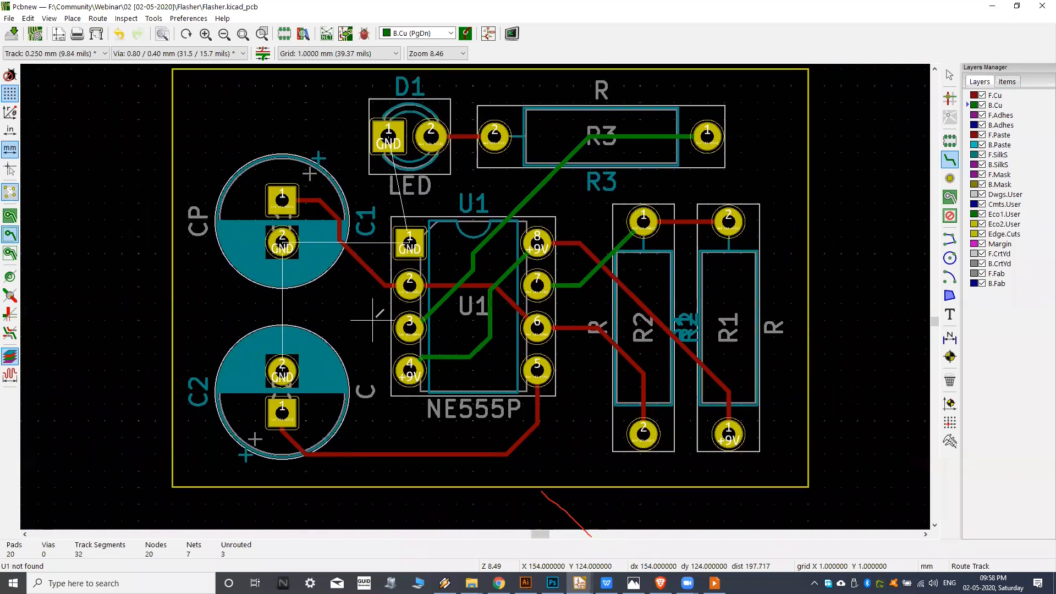
Examine the routed tracks and the remaining GND airwires between C1, C2, D1 and U1.
scroll(483, 267, "up", 2)
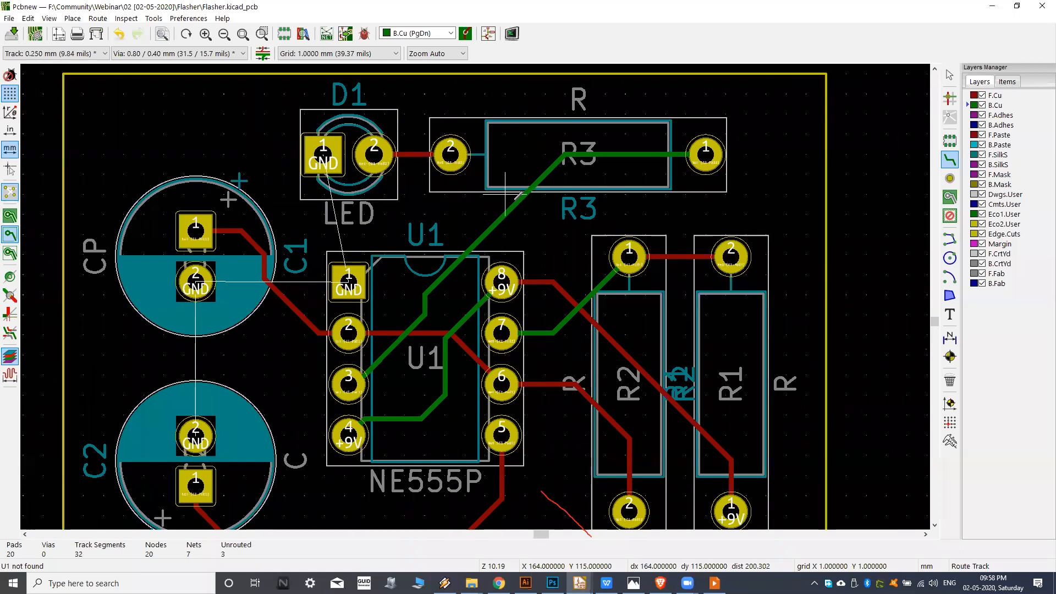
middle_click_drag(512, 207, 465, 222)
middle_click_drag(387, 241, 415, 225)
middle_click_drag(392, 263, 423, 216)
middle_click_drag(323, 279, 327, 287)
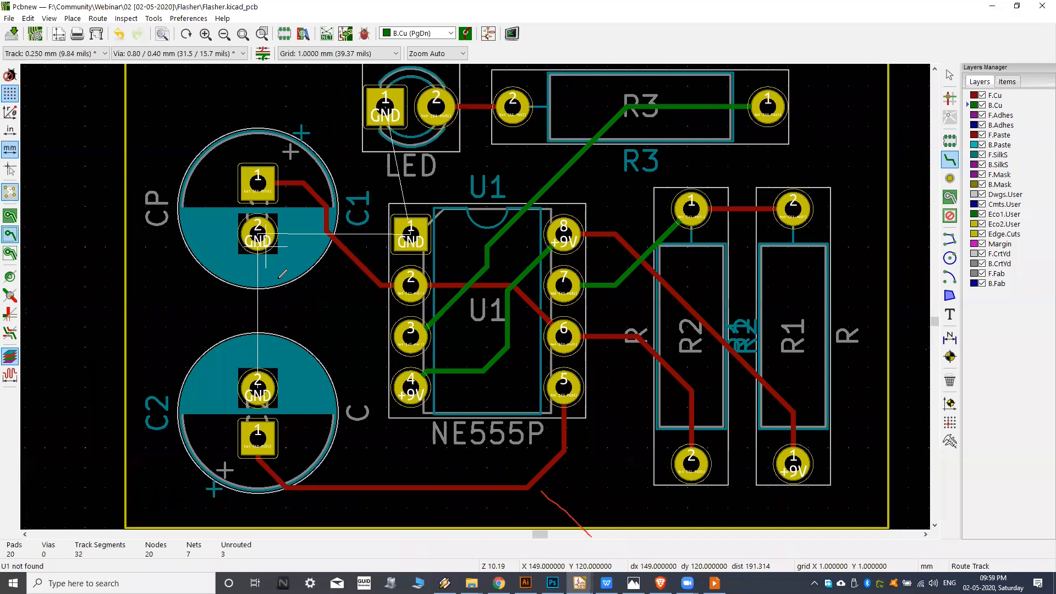
middle_click_drag(467, 185, 449, 209)
scroll(450, 209, "down", 2)
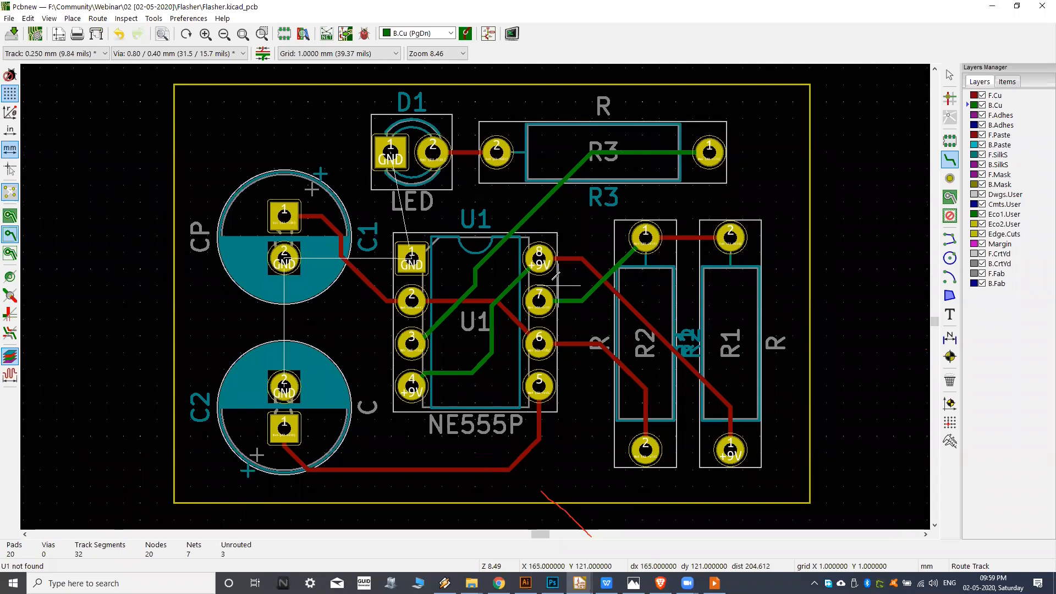
middle_click_drag(568, 265, 563, 268)
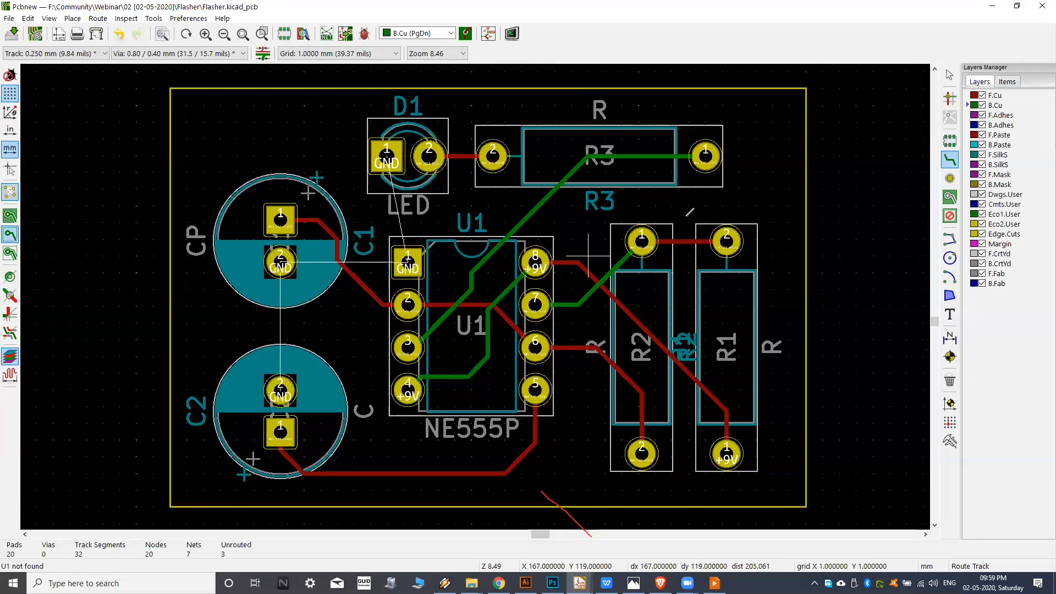
middle_click_drag(706, 203, 705, 203)
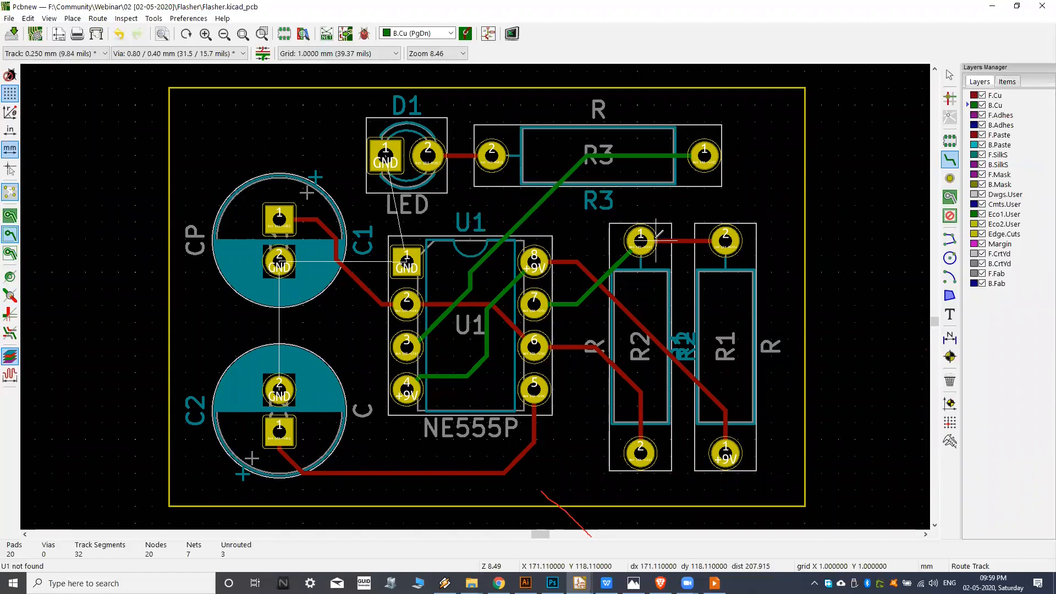
Start a filled zone on F.Cu at the board outline's upper-left corner and assign it to the GND net.
left_click(969, 97)
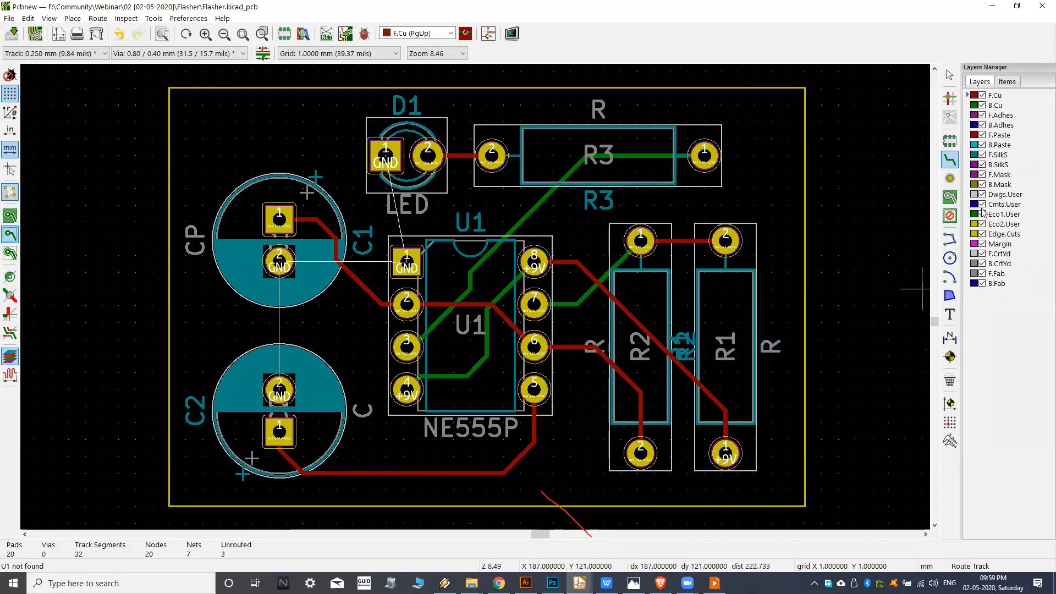
left_click(950, 197)
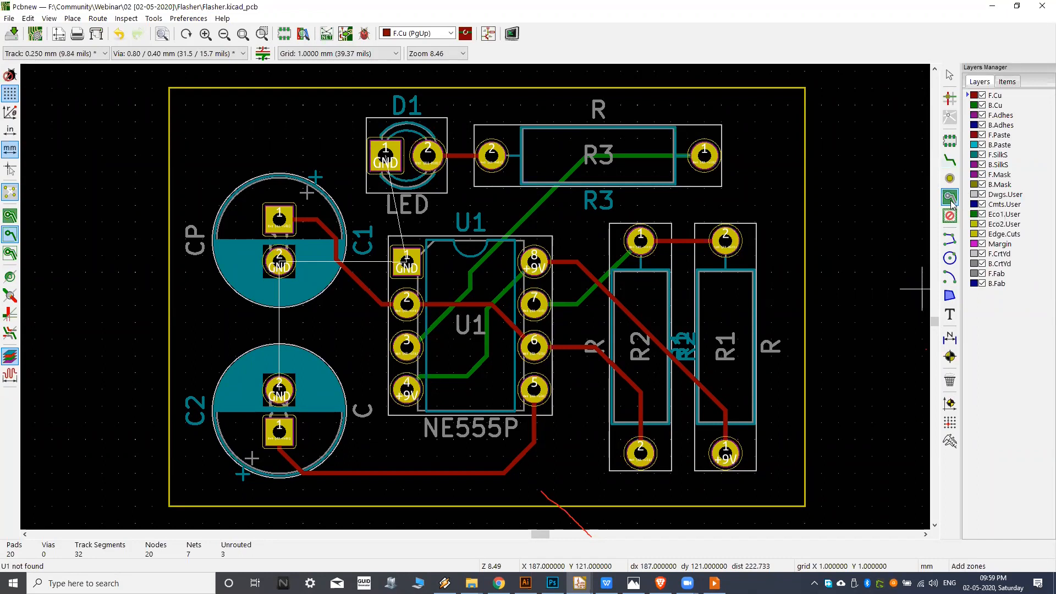
left_click(972, 105)
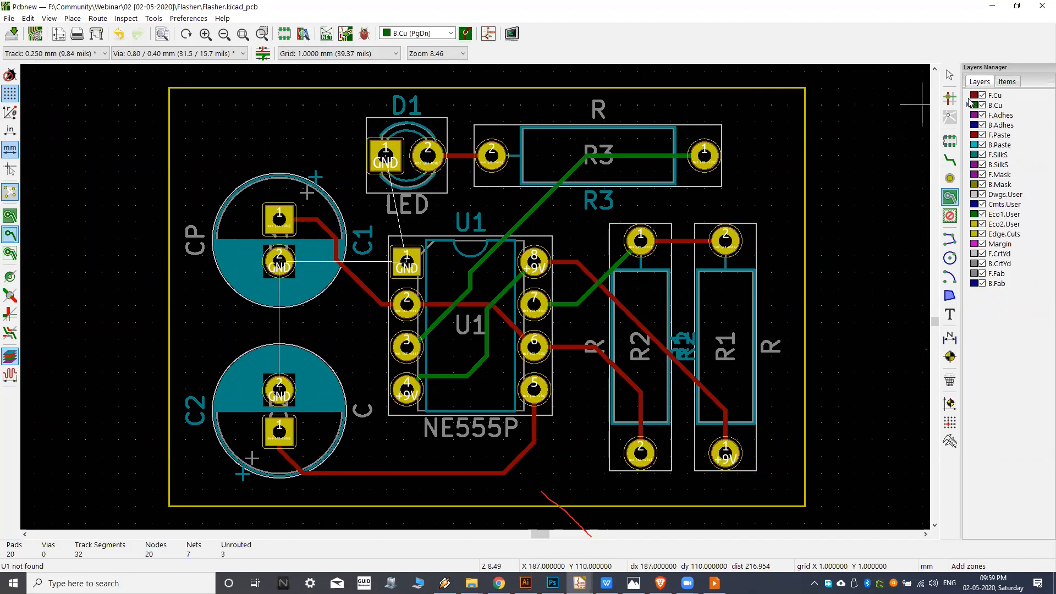
left_click(967, 98)
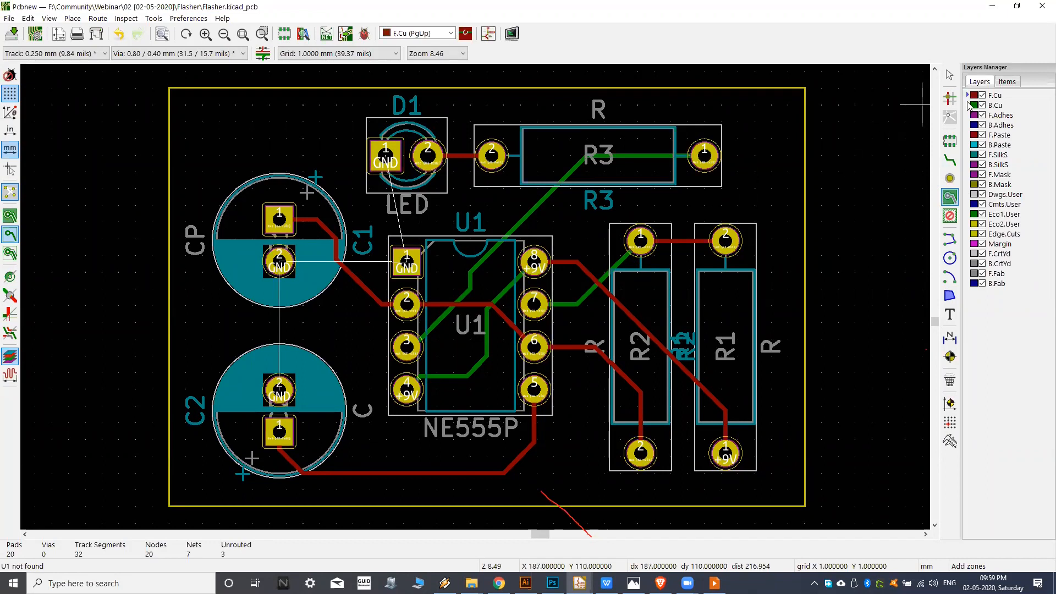
left_click(970, 107)
left_click(968, 98)
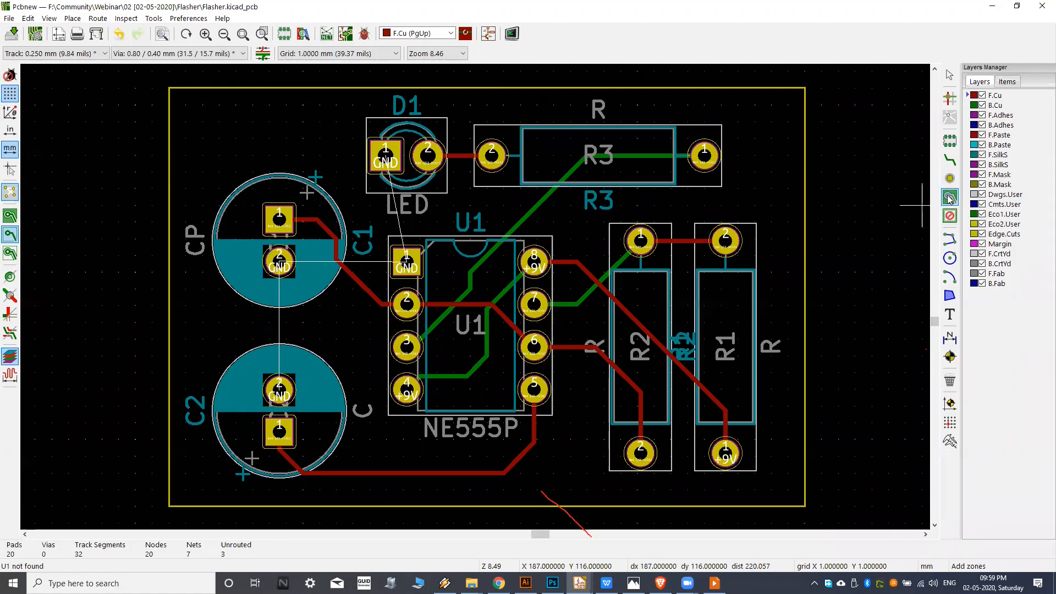
left_click(169, 87)
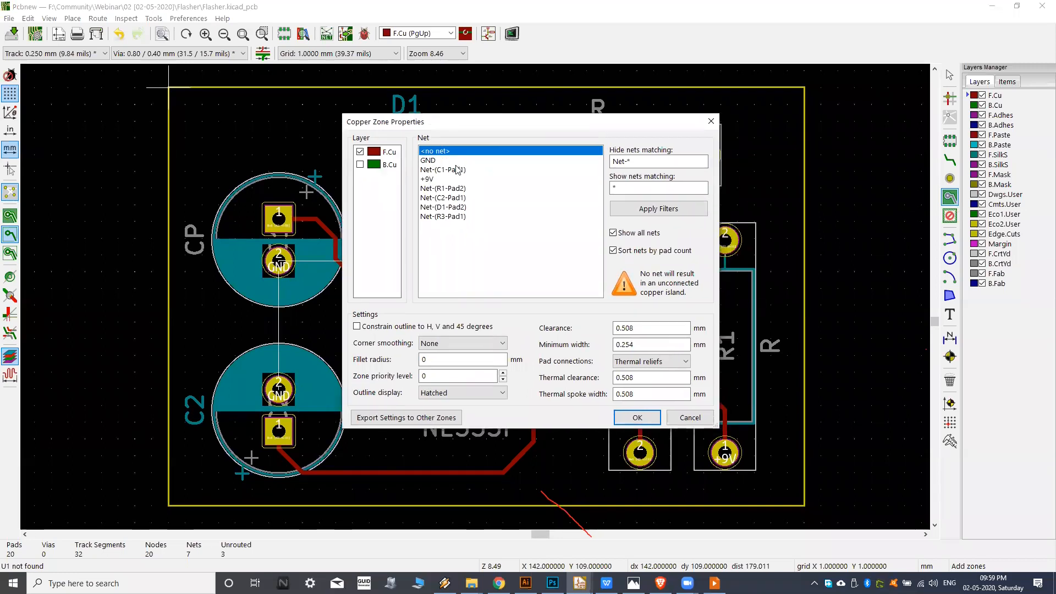
left_click(431, 160)
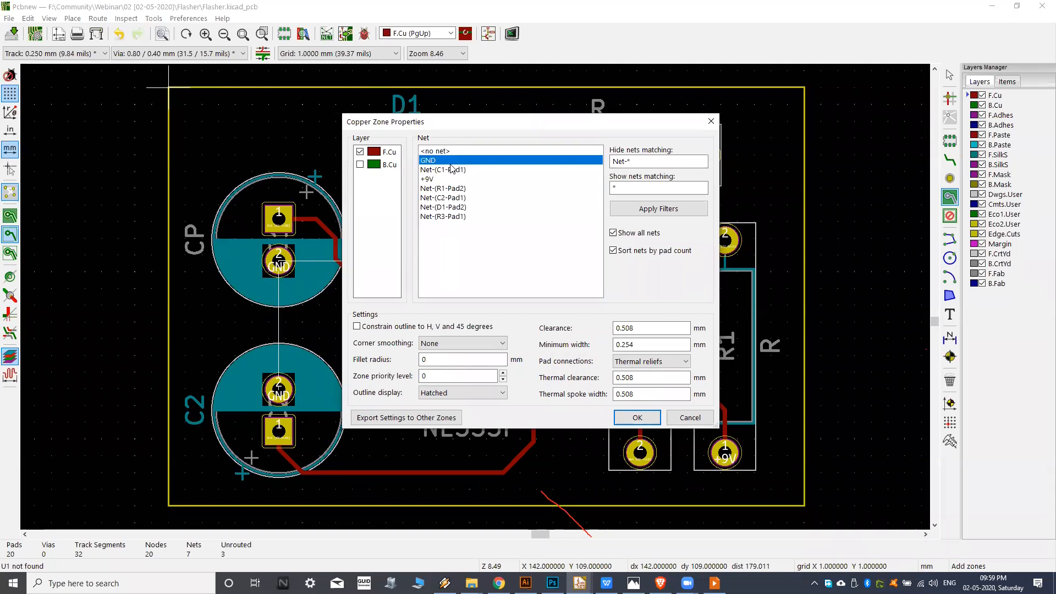
left_click(453, 154)
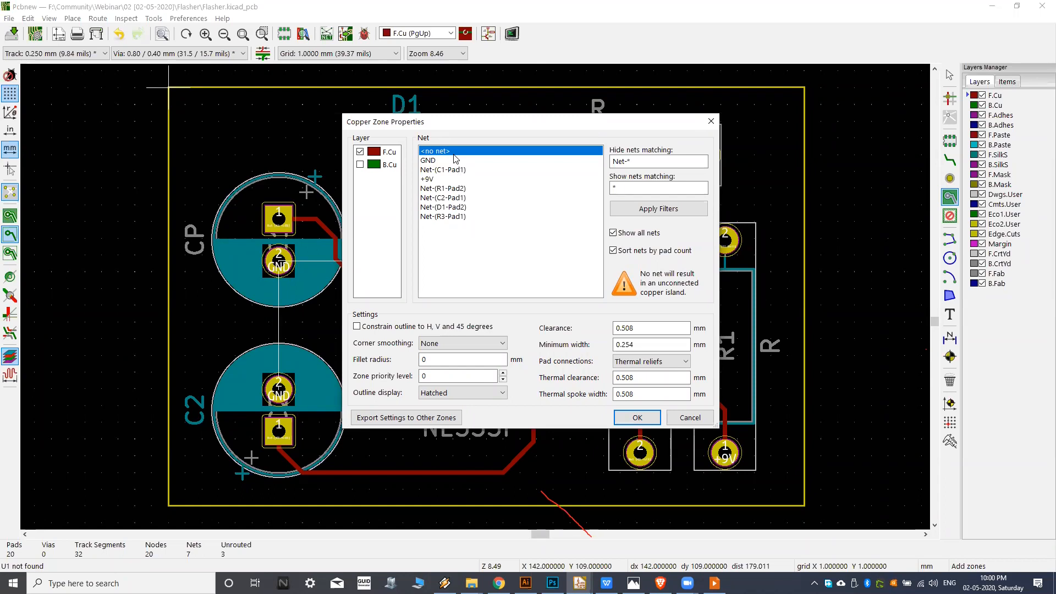
left_click(441, 161)
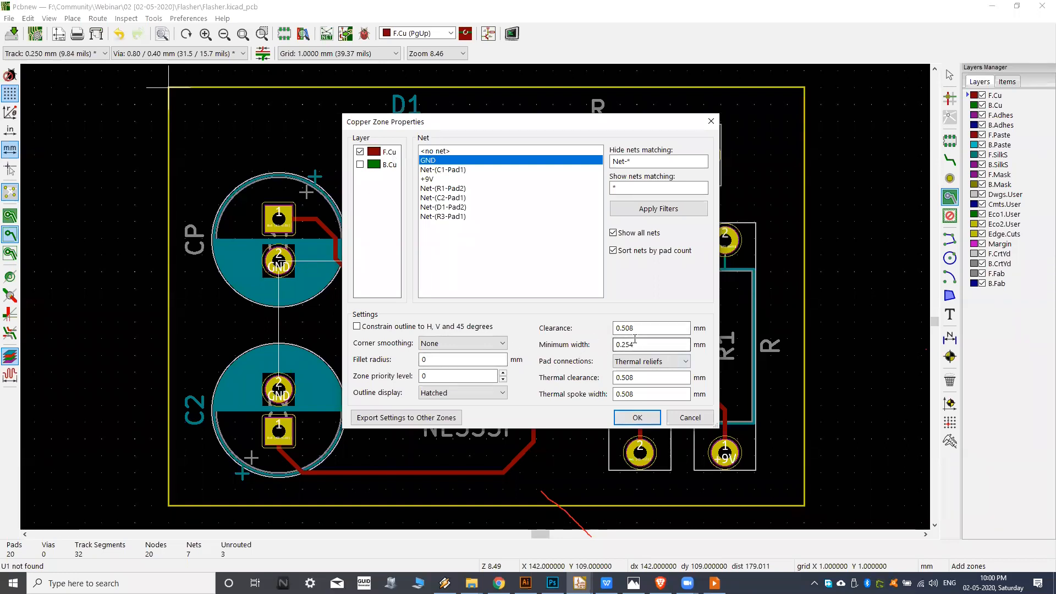
left_click(637, 417)
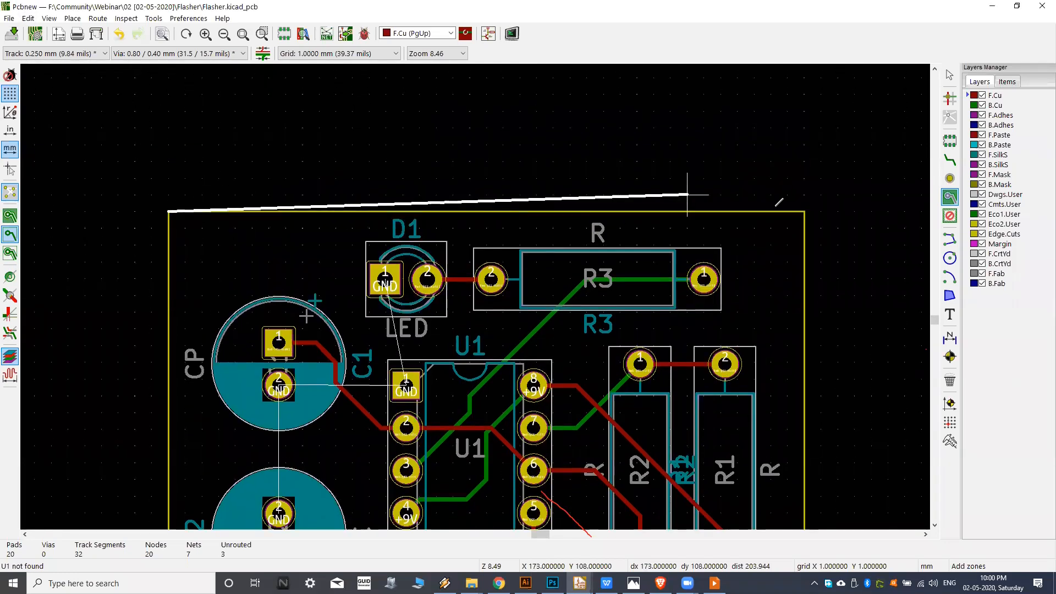
Trace the GND zone outline through the other three board corners and close it at the starting corner.
left_click(805, 211)
middle_click_drag(799, 335, 782, 131)
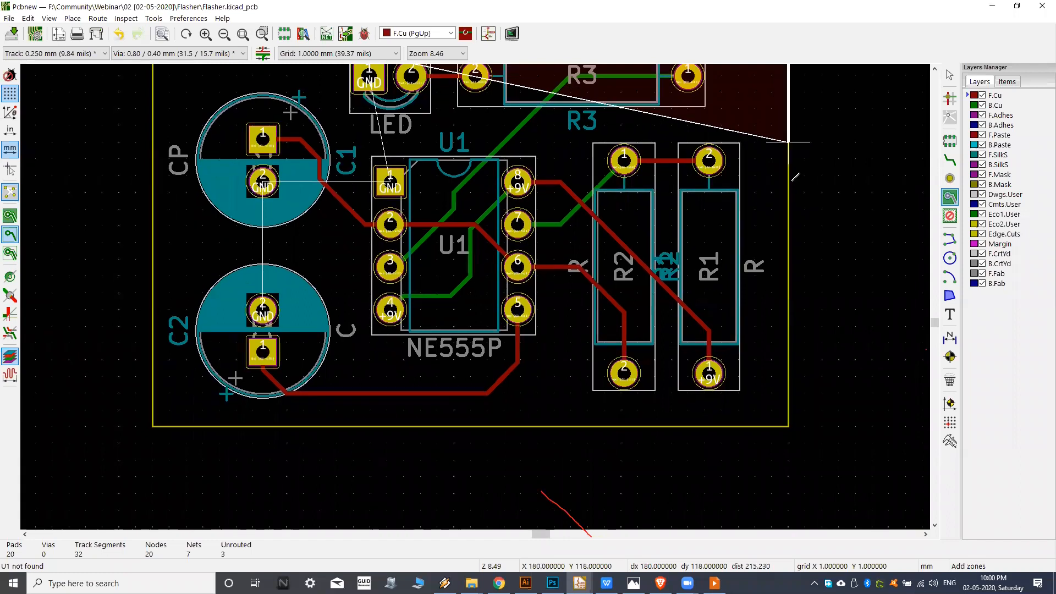
left_click(788, 427)
middle_click_drag(152, 427, 342, 447)
left_click(343, 447)
middle_click_drag(325, 181, 319, 308)
left_click(337, 156)
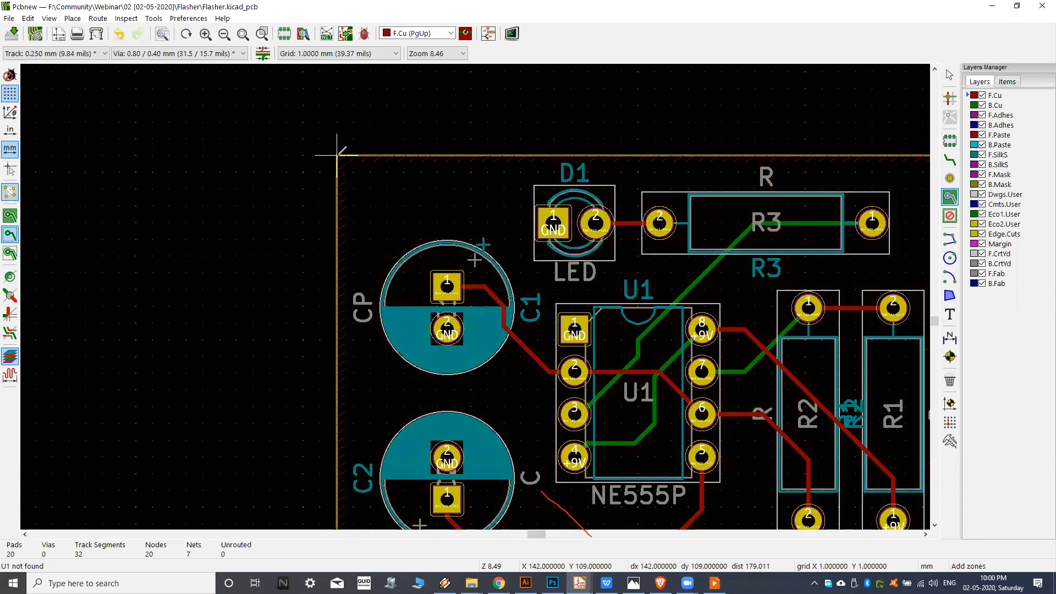
Turn on the display of filled areas in zones to inspect the F.Cu ground pour.
scroll(334, 185, "down", 5)
scroll(389, 241, "up", 1)
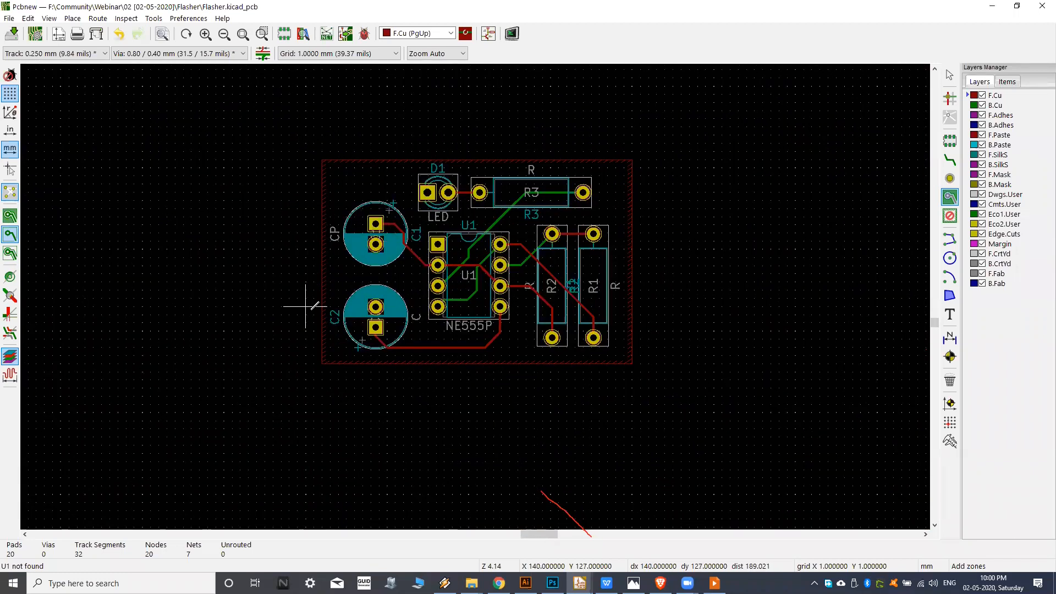
scroll(302, 300, "up", 1)
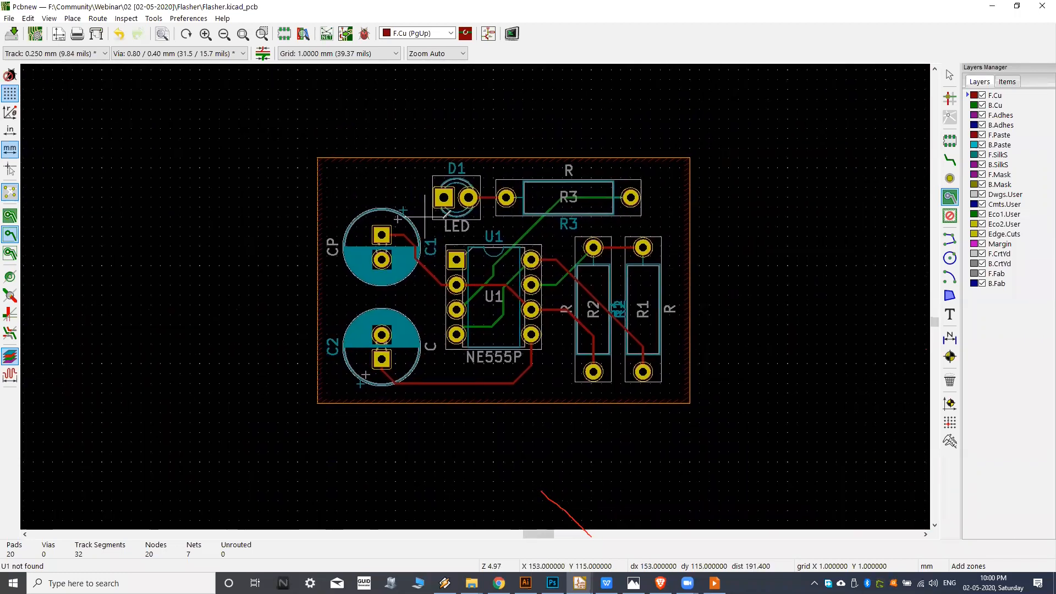
scroll(427, 213, "up", 1)
middle_click_drag(461, 206, 453, 204)
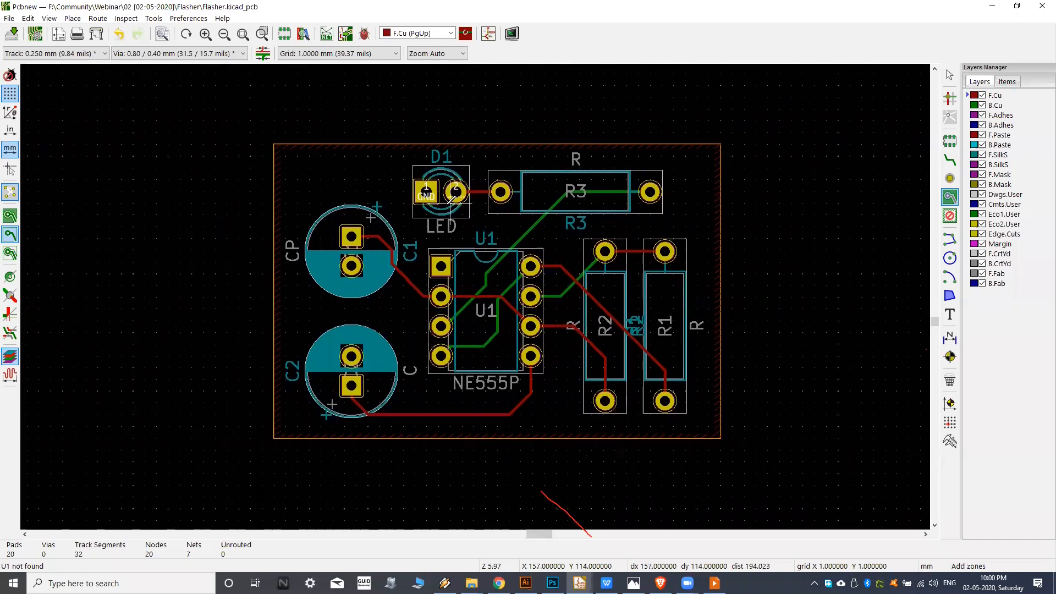
left_click(7, 220)
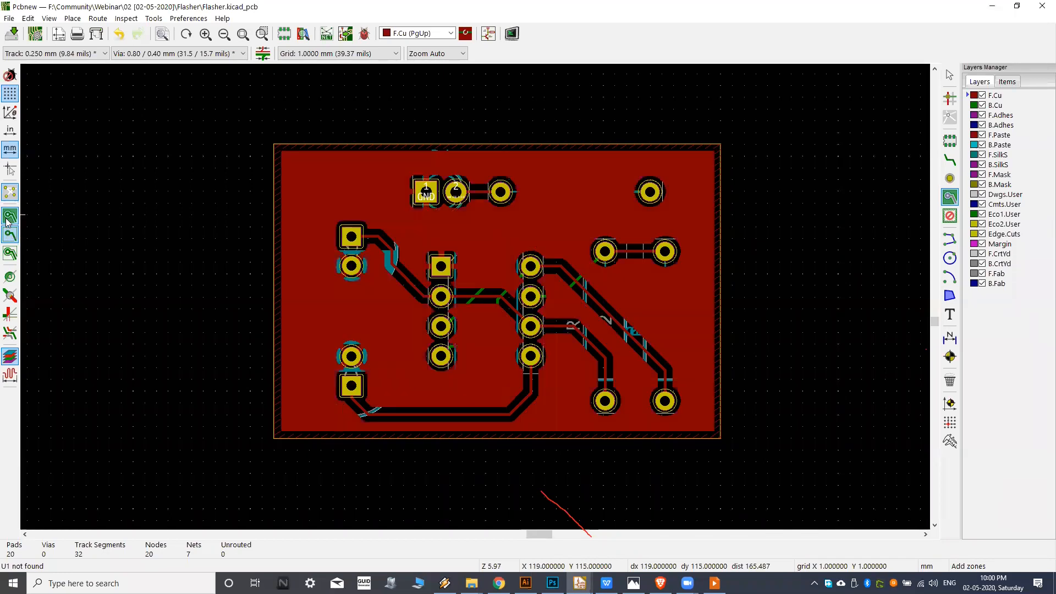
middle_click_drag(381, 199, 388, 188)
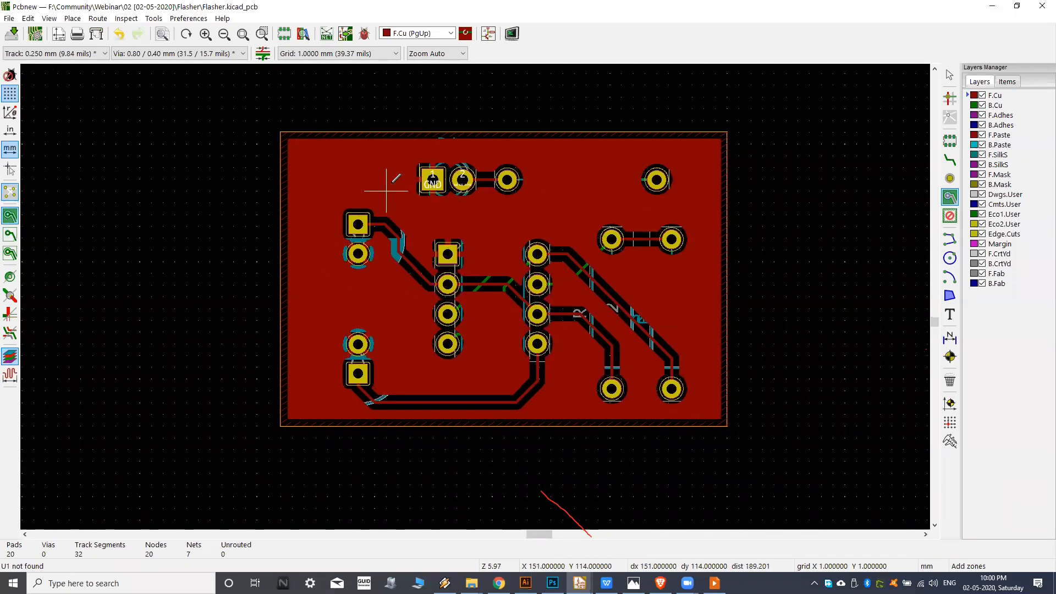
Examine the F.Cu ground pour around the GND pads and the routed tracks.
scroll(472, 226, "up", 1)
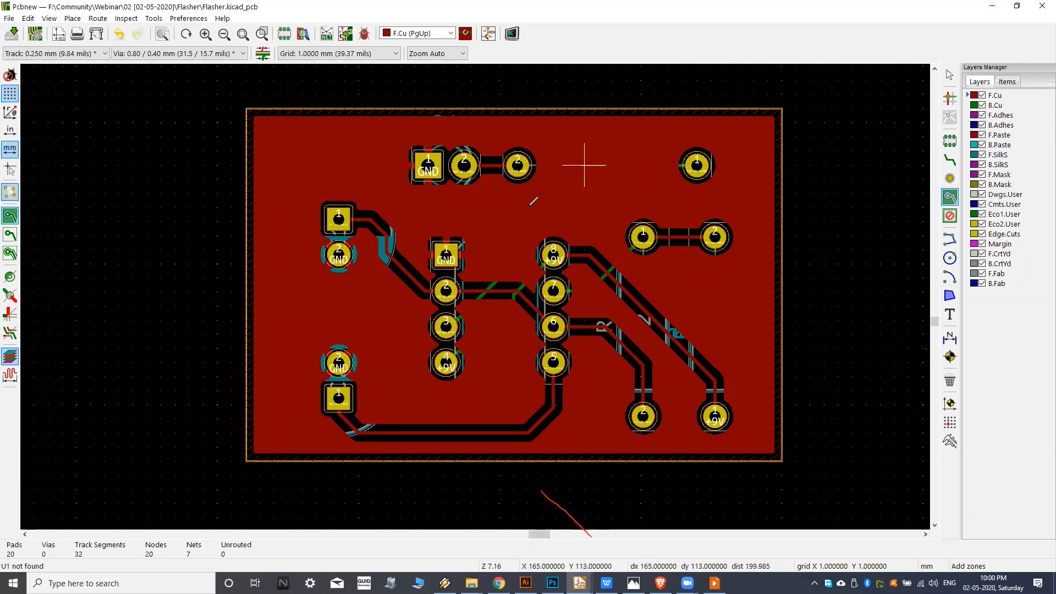
scroll(345, 258, "up", 1)
scroll(565, 281, "up", 1)
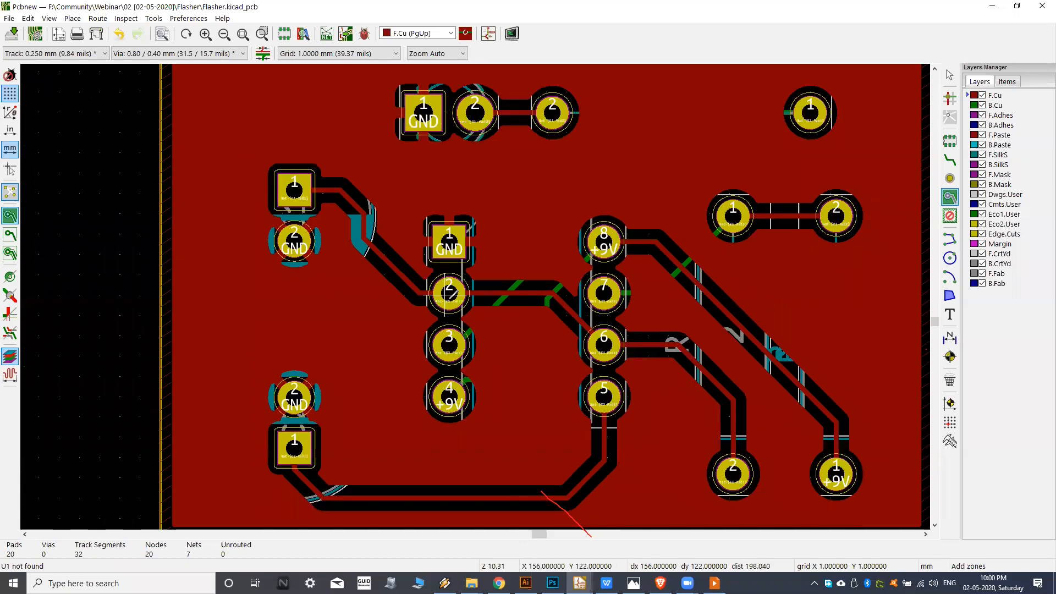
scroll(417, 269, "down", 1)
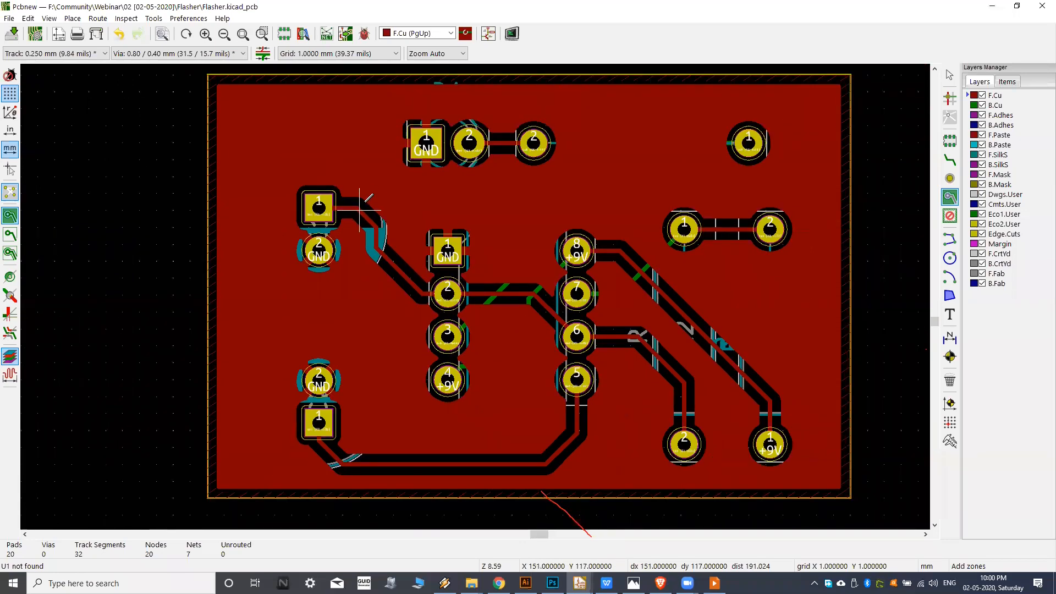
scroll(665, 265, "up", 1)
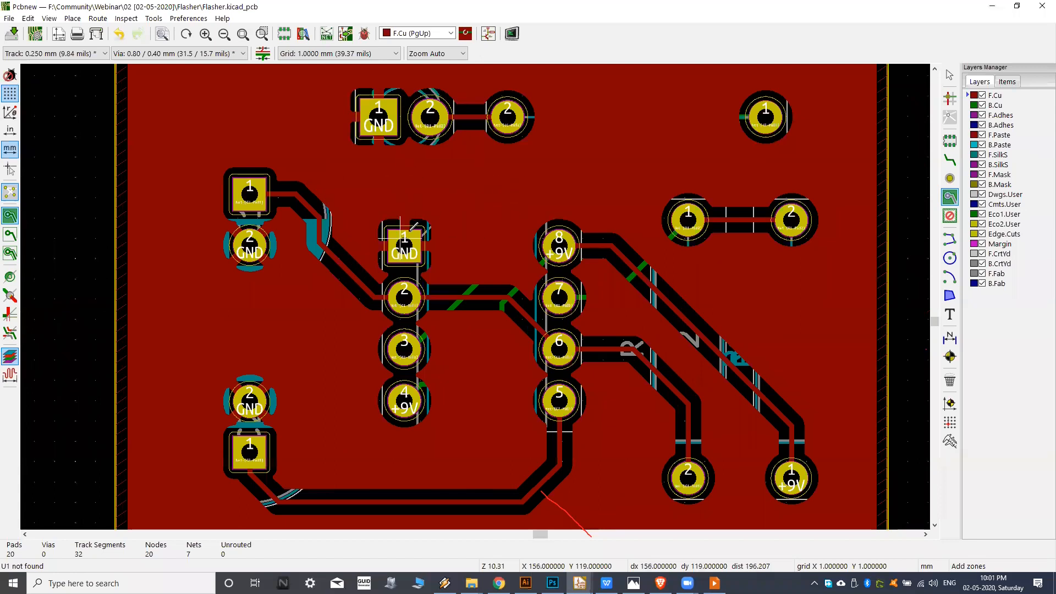
scroll(411, 245, "down", 1)
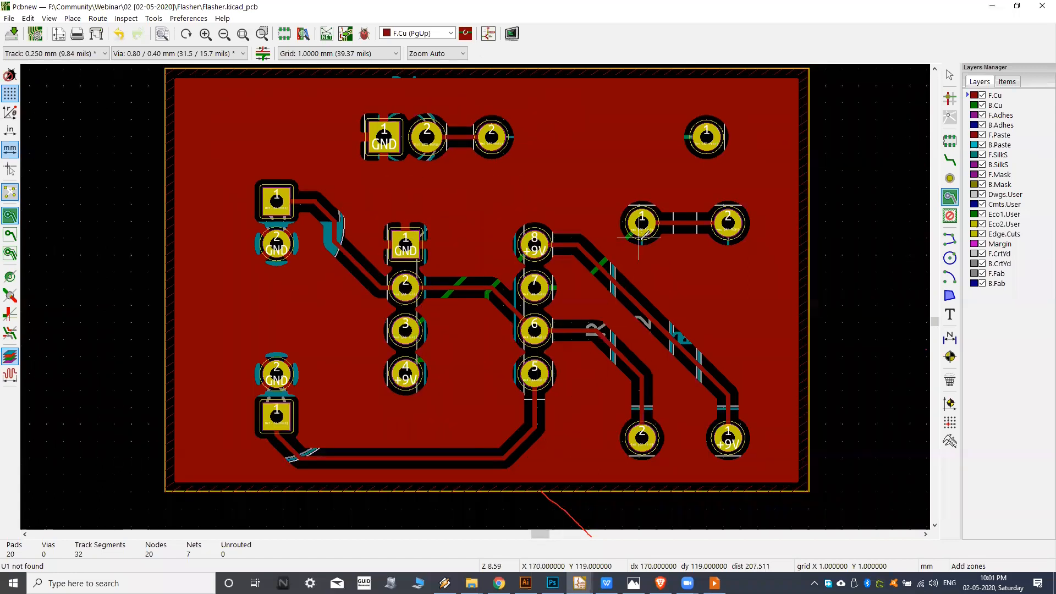
middle_click_drag(610, 197, 610, 202)
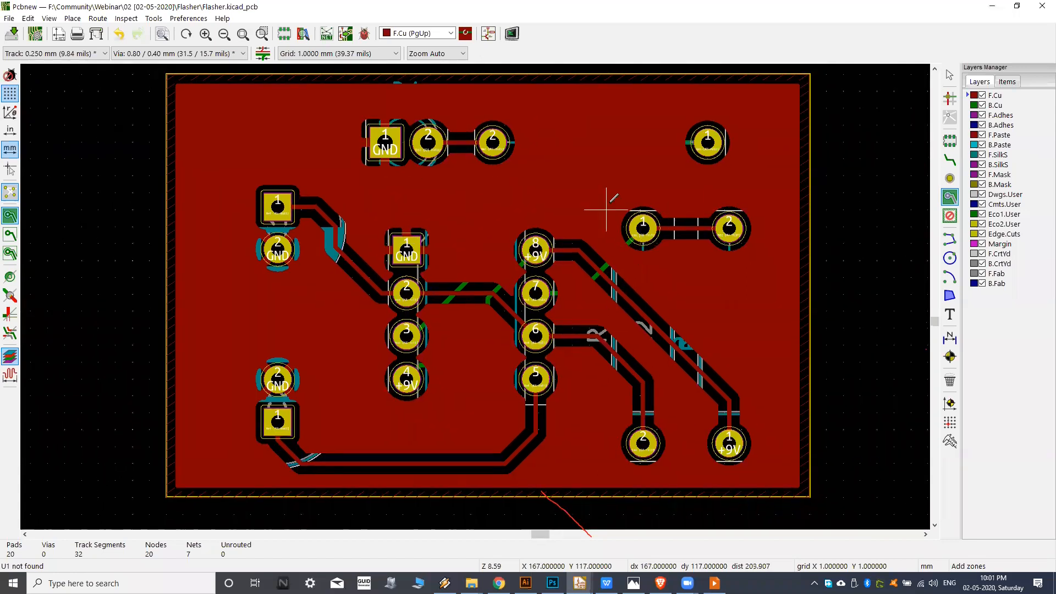
Alternate the active layer between B.Cu and F.Cu to compare the board's two copper sides.
left_click(969, 107)
left_click(969, 96)
left_click(969, 106)
left_click(968, 95)
middle_click_drag(522, 248, 538, 242)
middle_click_drag(545, 282, 518, 293)
mouse_move(626, 267)
middle_mouse_down()
mouse_move(614, 272)
mouse_move(623, 272)
middle_mouse_up()
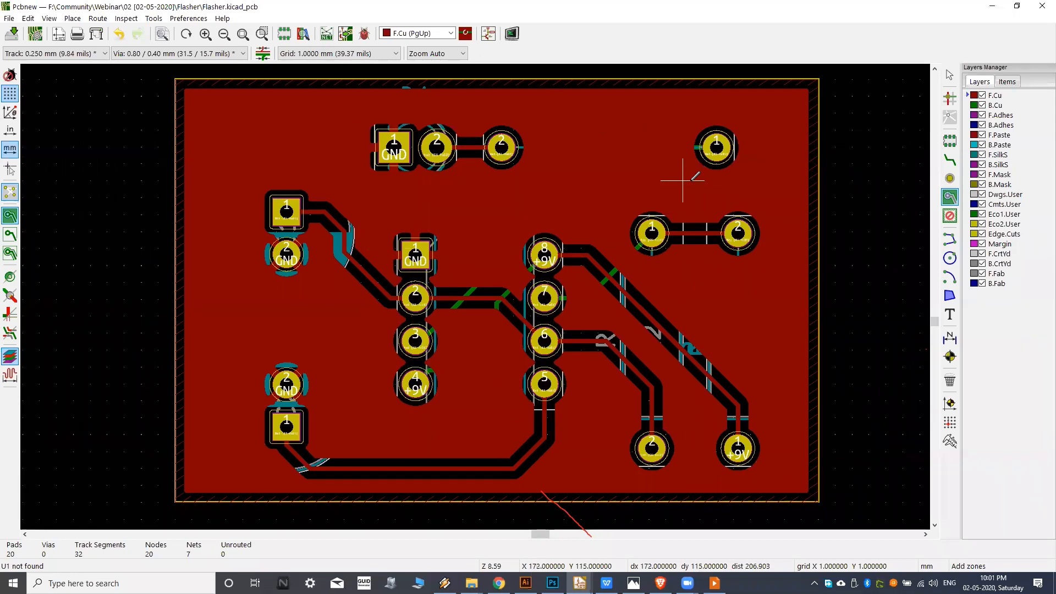
Make B.Cu the active layer and hide the filled areas in zones.
left_click(967, 106)
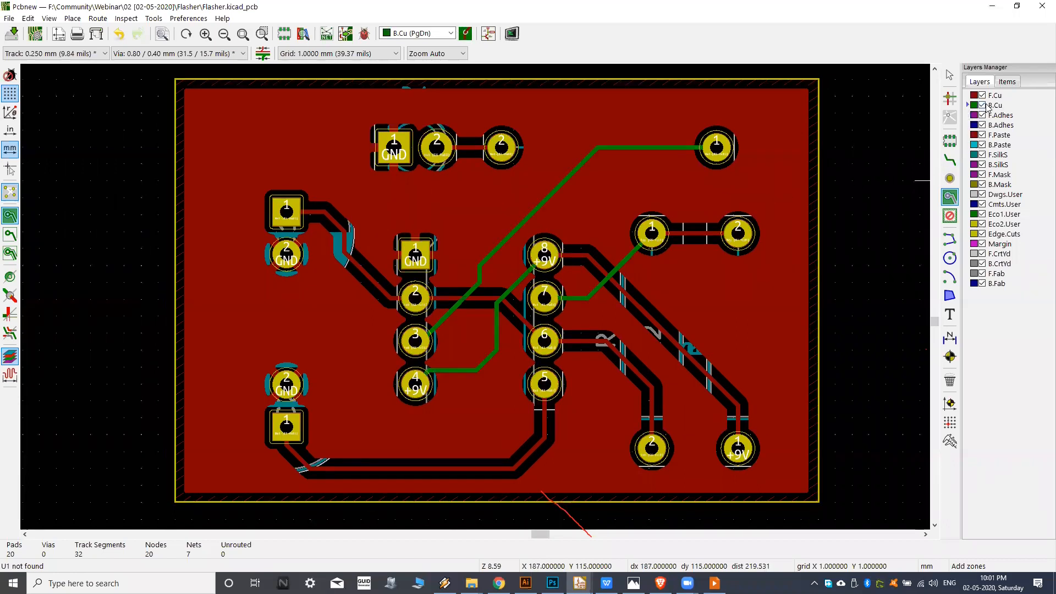
middle_click_drag(479, 266, 490, 263)
middle_click_drag(551, 243, 544, 246)
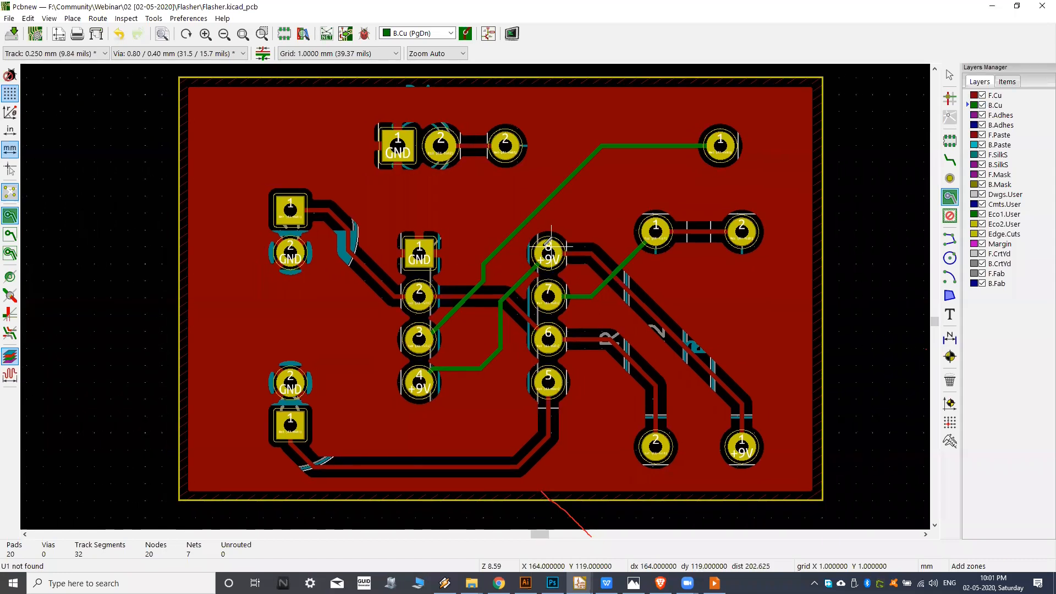
left_click(10, 235)
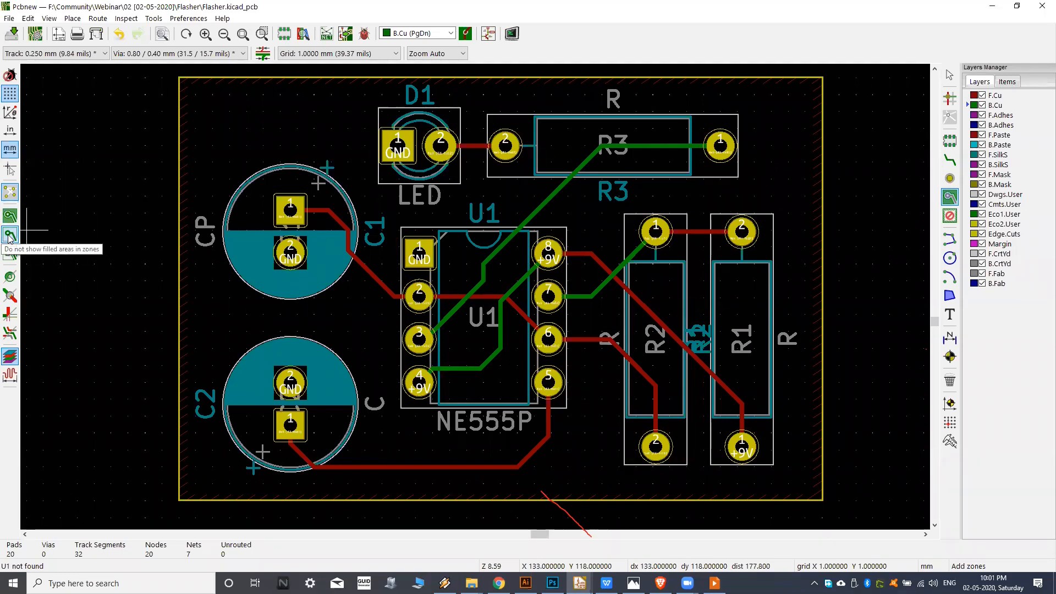
Start a filled zone on B.Cu at the board outline's upper-left corner and assign it to the GND net.
middle_click_drag(646, 196, 700, 182)
middle_click_drag(596, 203, 598, 201)
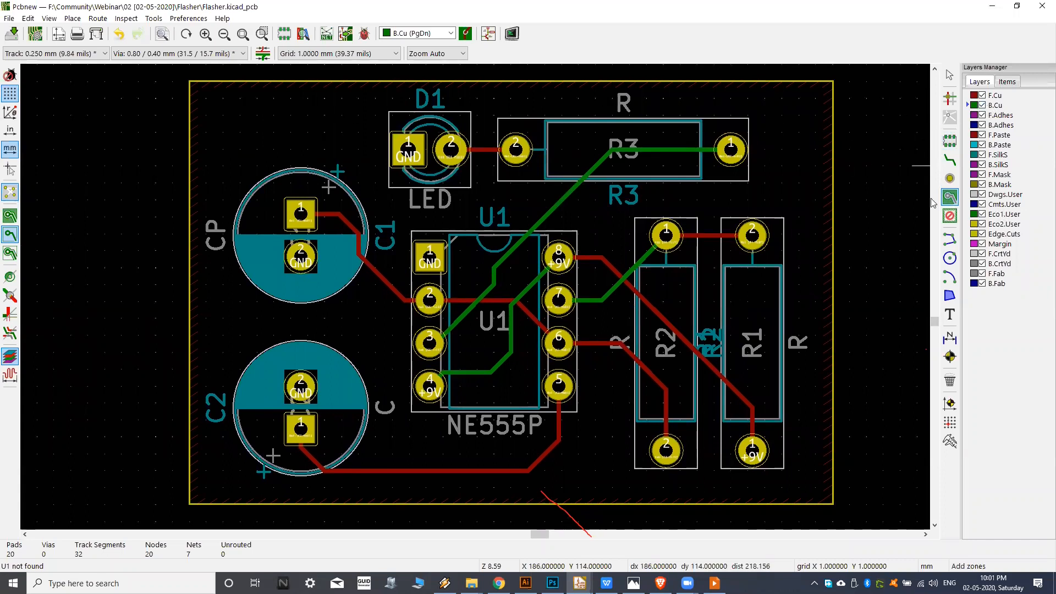
left_click(190, 82)
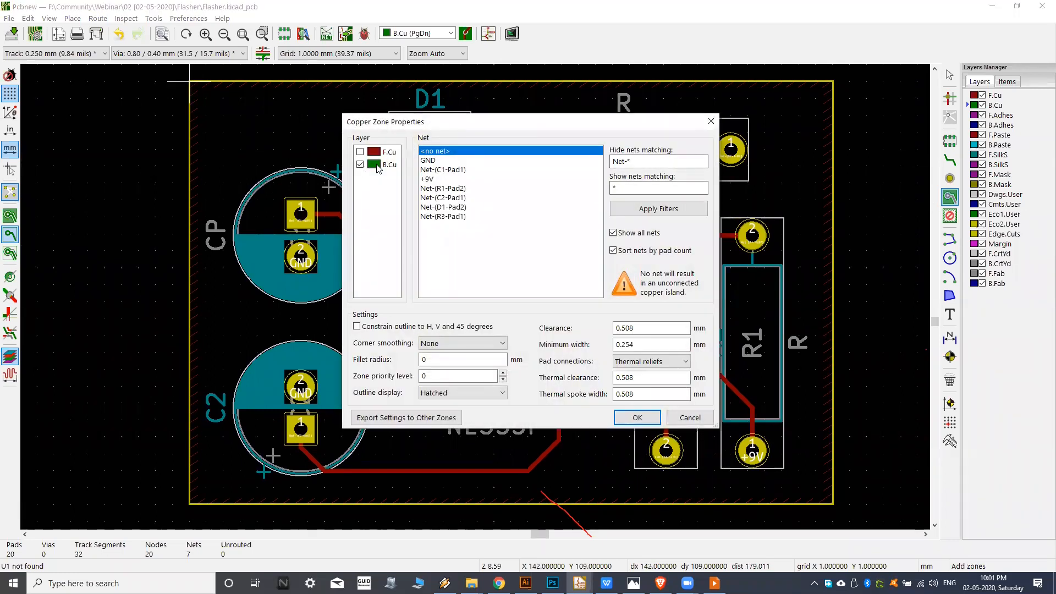
left_click(431, 161)
left_click(637, 418)
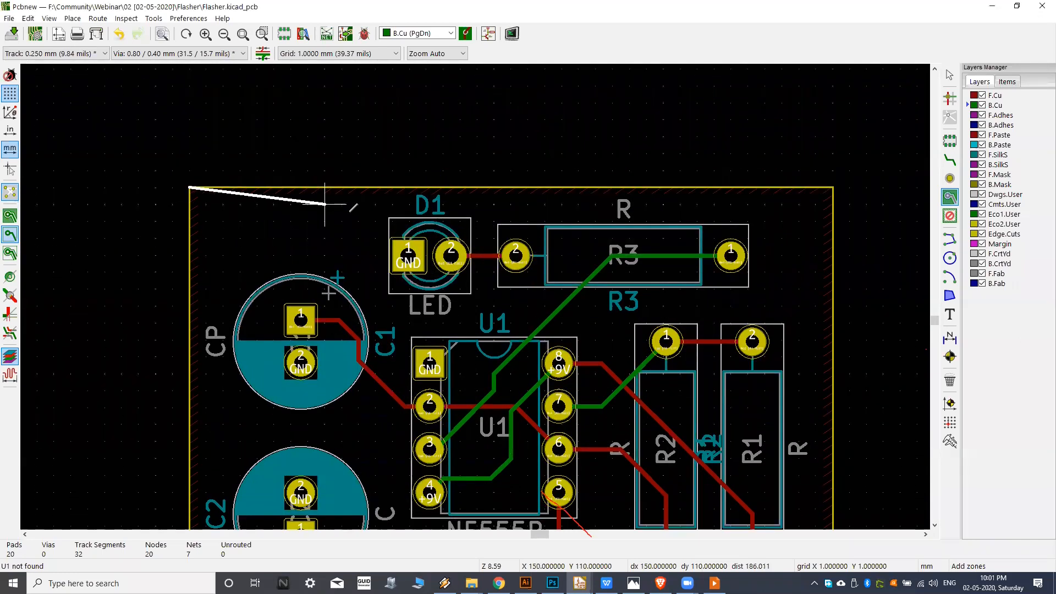
Trace the B.Cu GND zone through the other three board corners and close it at the starting corner.
left_click(833, 187)
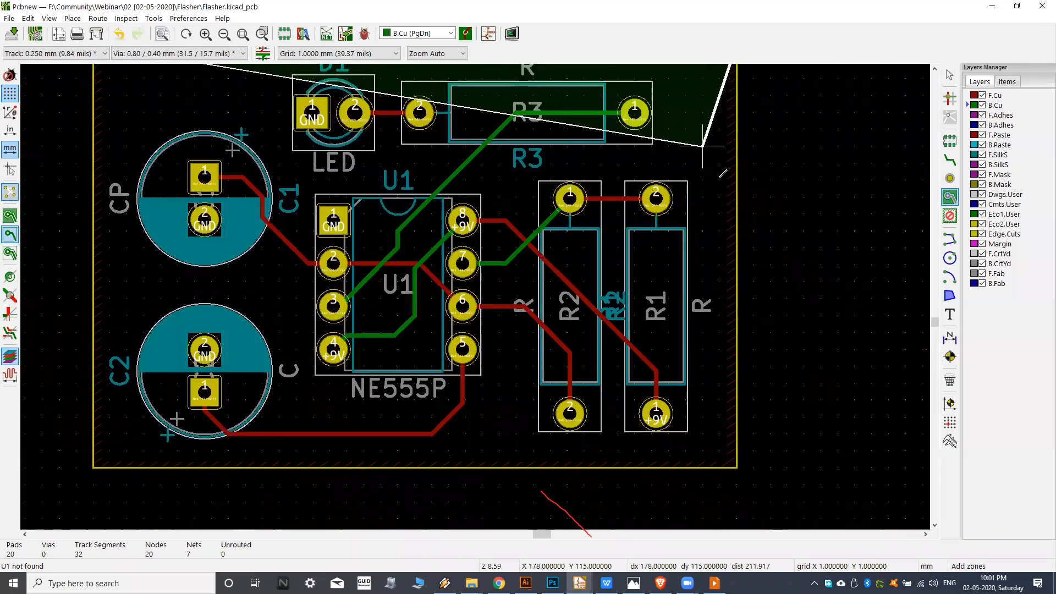
left_click(738, 467)
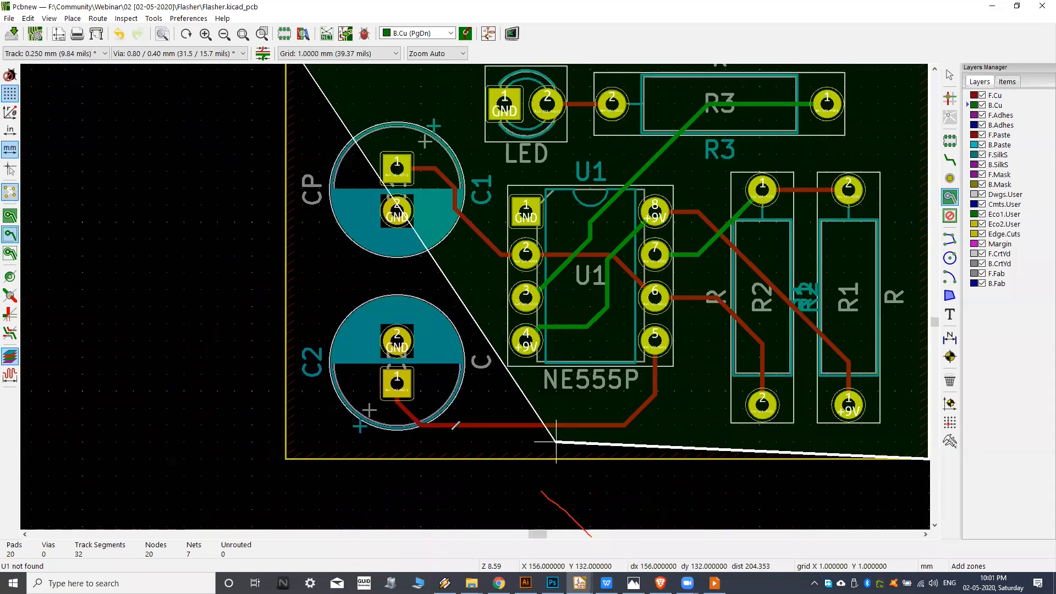
left_click(286, 442)
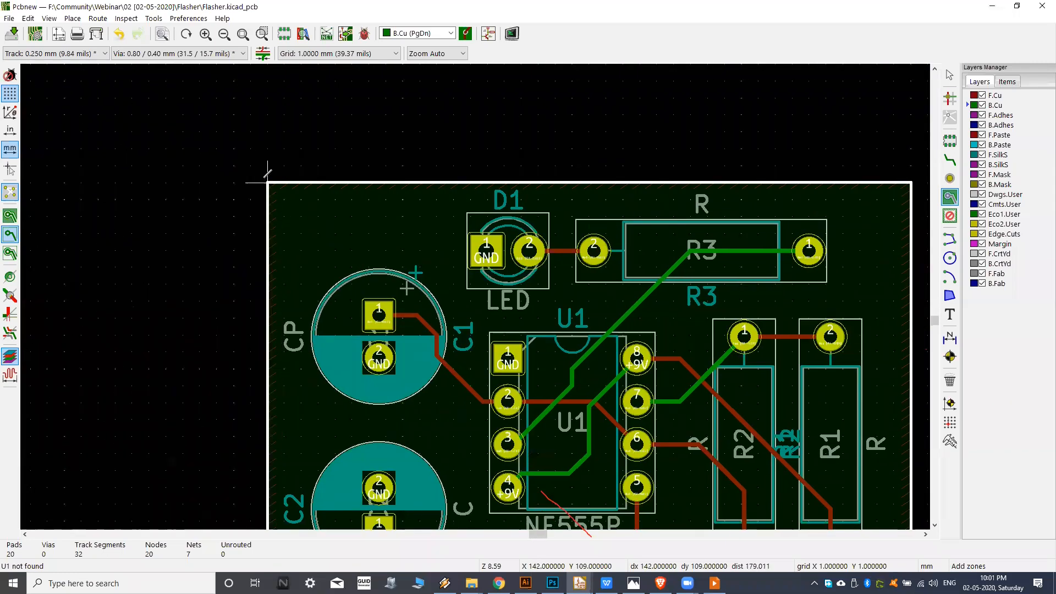
left_click(268, 181)
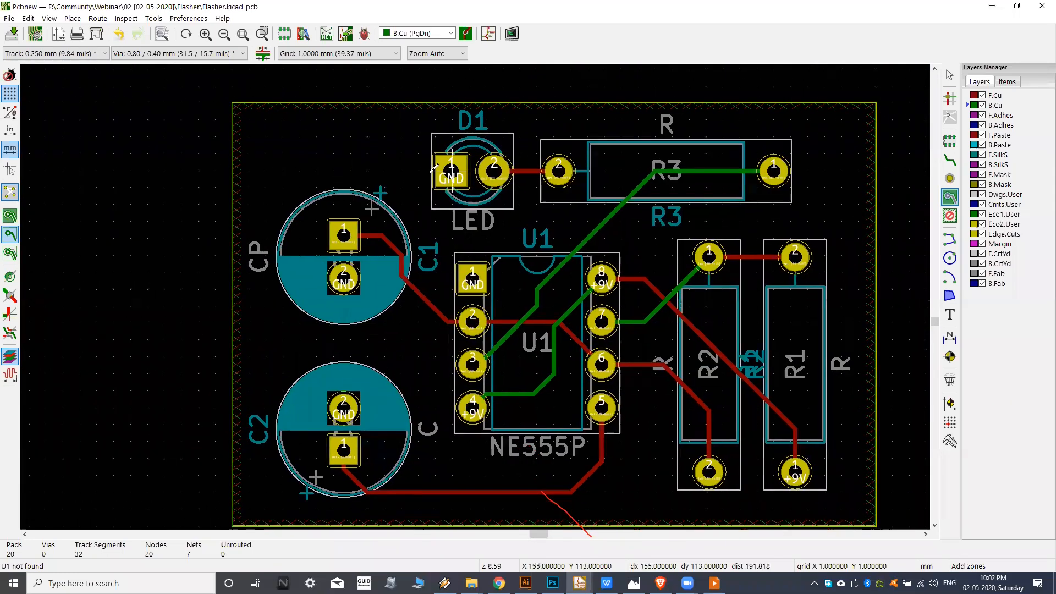
Show the filled areas in zones again and inspect the B.Cu ground pour.
scroll(430, 164, "down", 1)
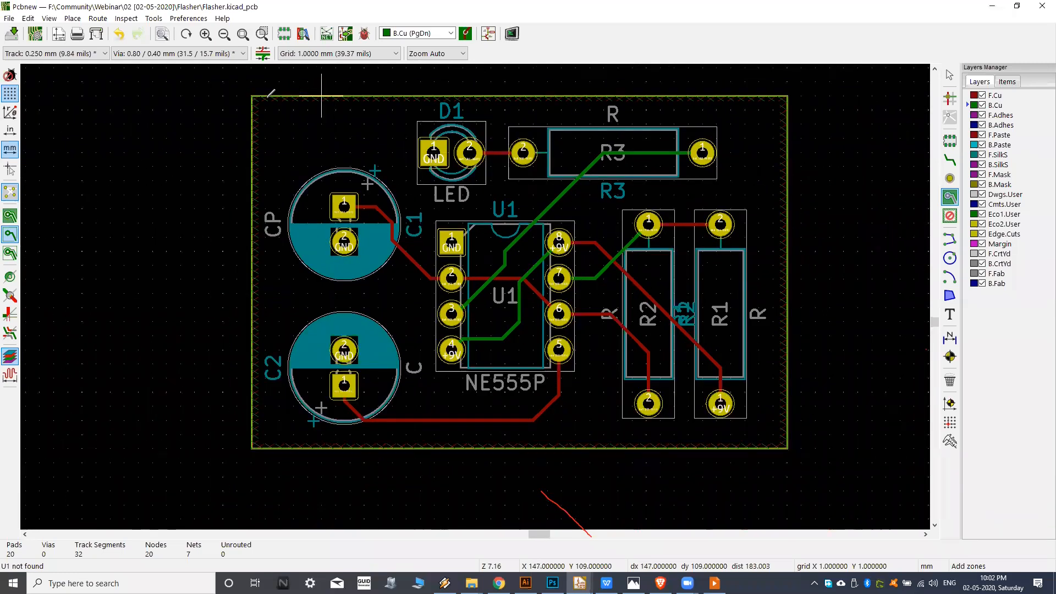
scroll(255, 130, "up", 1)
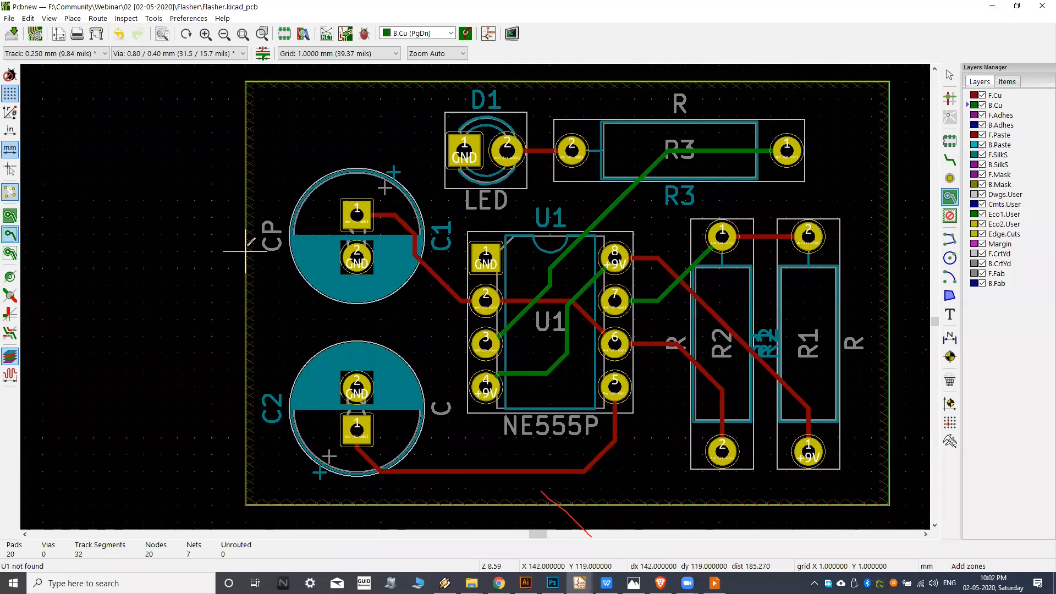
middle_click_drag(297, 289, 285, 290)
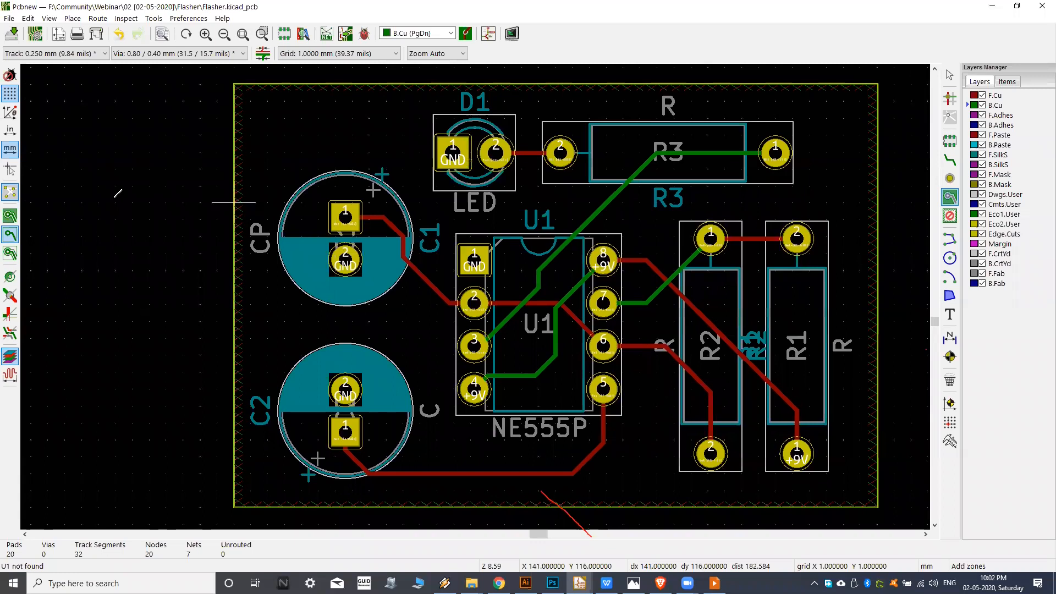
left_click(10, 217)
middle_click_drag(577, 220, 546, 220)
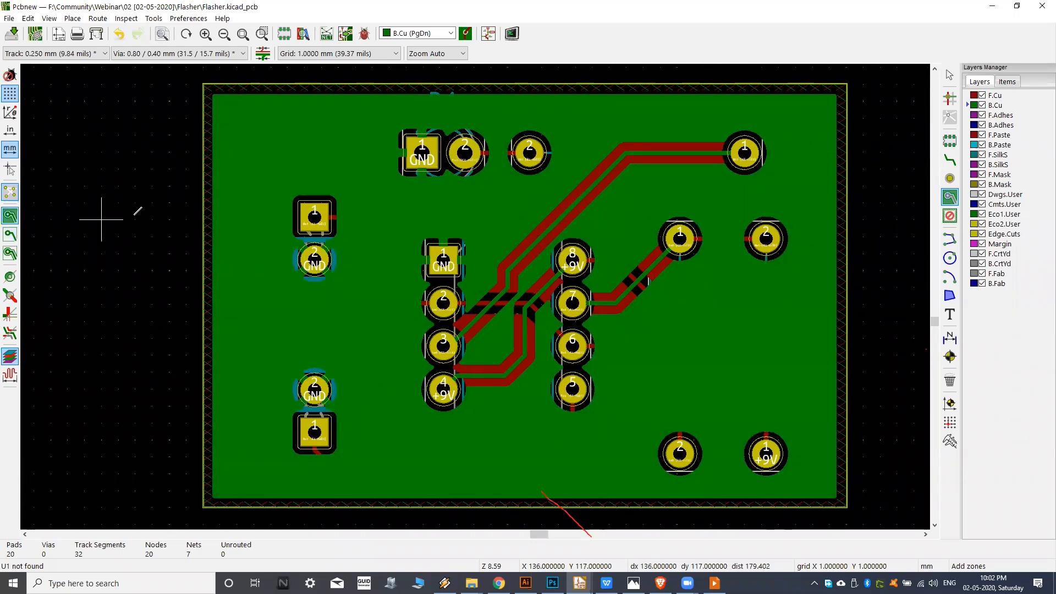
middle_click_drag(155, 216, 176, 212)
mouse_move(479, 199)
middle_mouse_down()
mouse_move(468, 199)
mouse_move(490, 216)
middle_mouse_up()
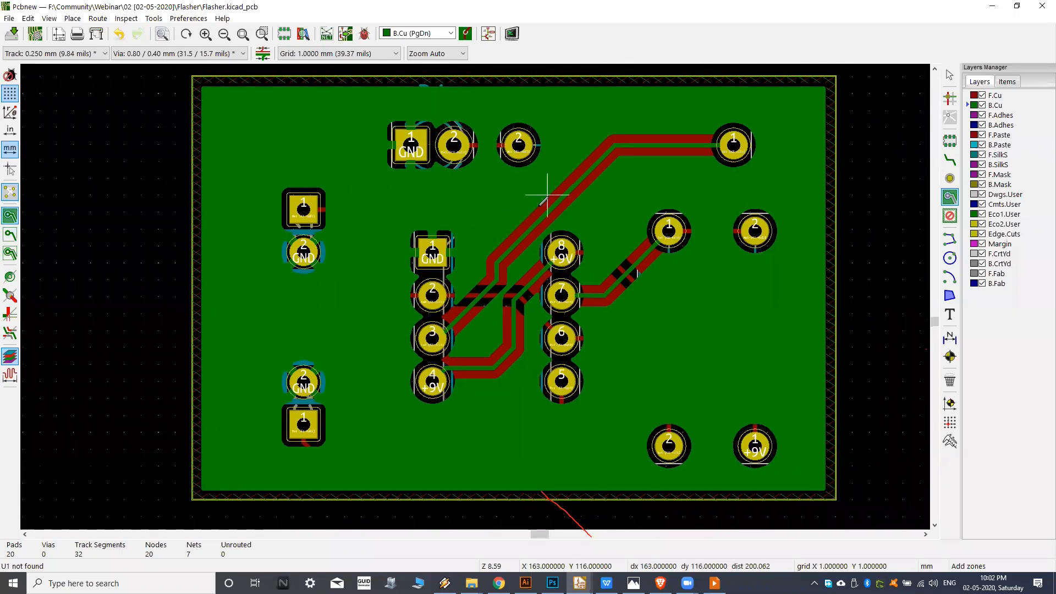
scroll(519, 212, "down", 1)
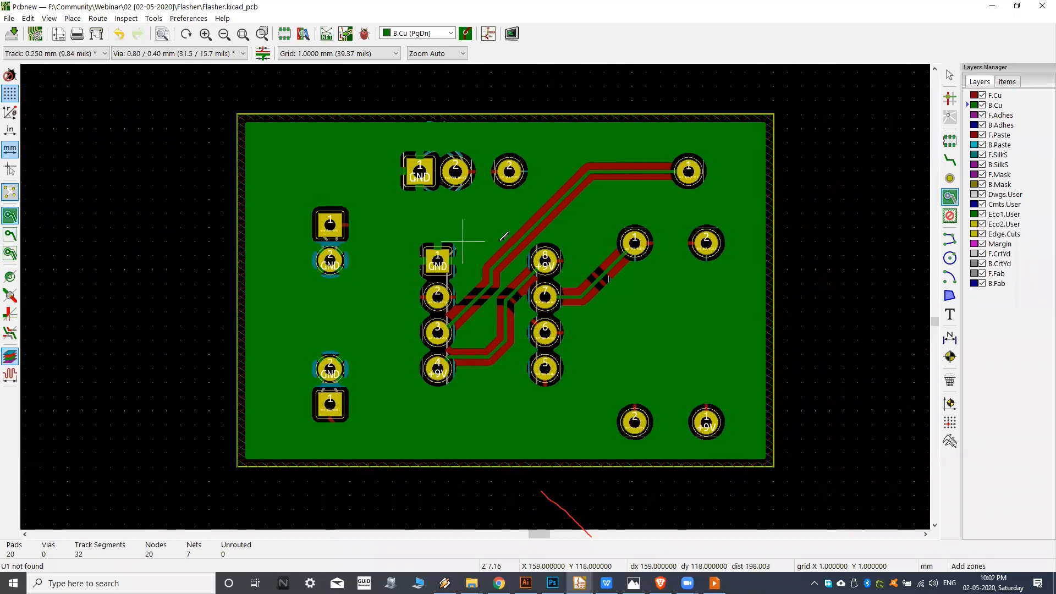
Switch the active layer repeatedly between F.Cu and B.Cu to compare the two ground pours, ending on B.Cu.
left_click(972, 96)
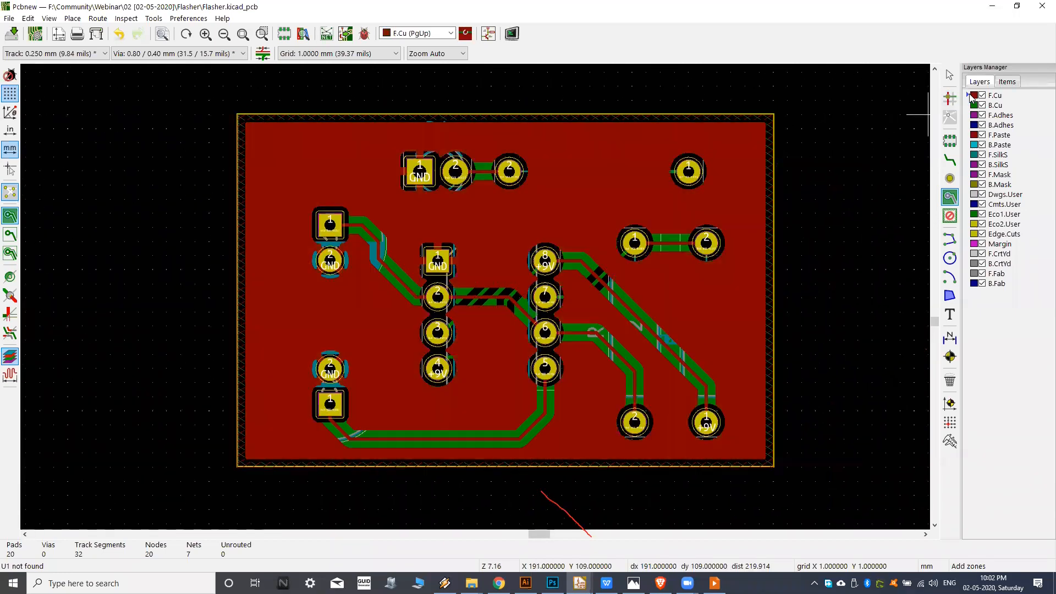
left_click(966, 105)
left_click(968, 97)
left_click(967, 105)
left_click(968, 97)
left_click(970, 106)
left_click(969, 97)
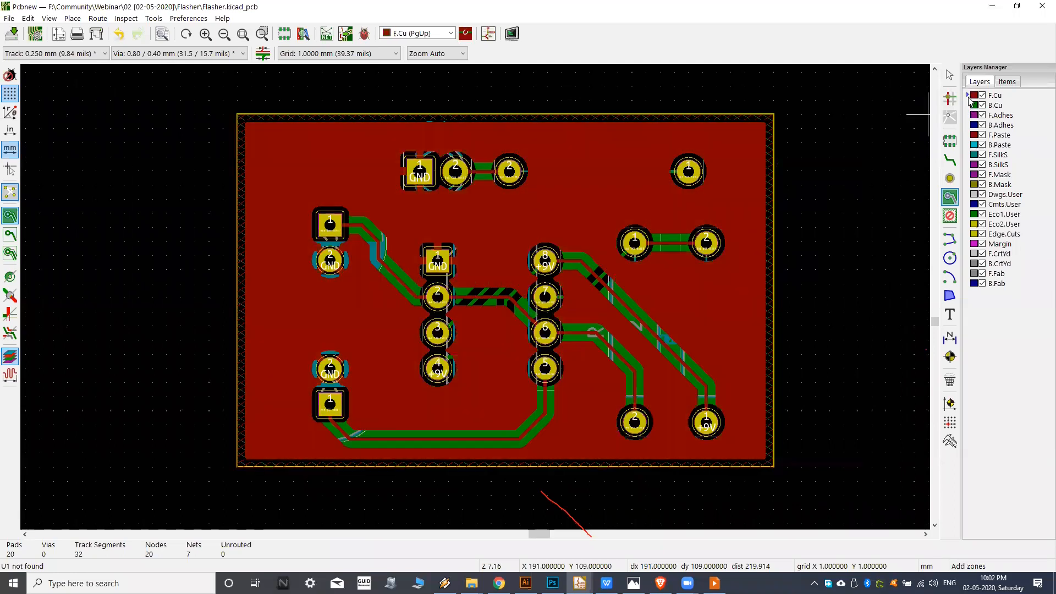
left_click(444, 34)
left_click(410, 54)
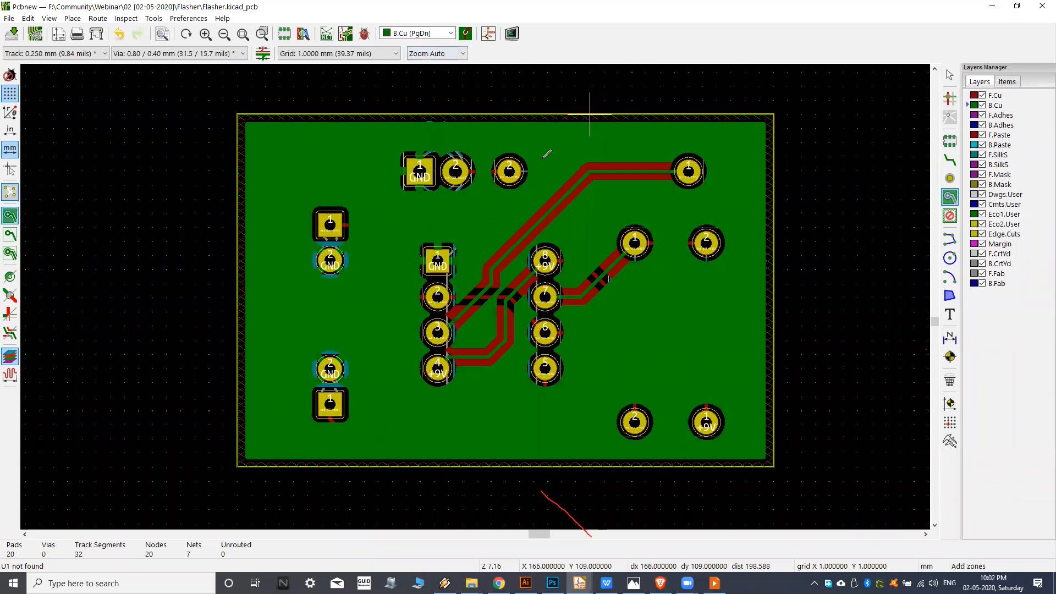
Examine the B.Cu pour's thermal connections to the GND pads and its clearance around the other pads and tracks.
middle_click_drag(490, 289, 464, 285)
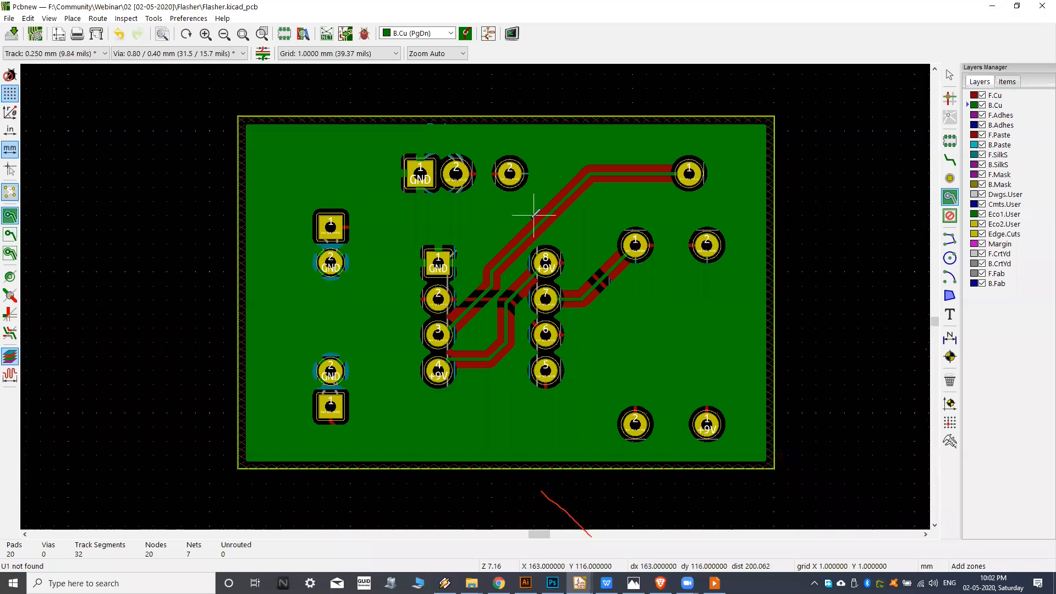
scroll(515, 234, "up", 5)
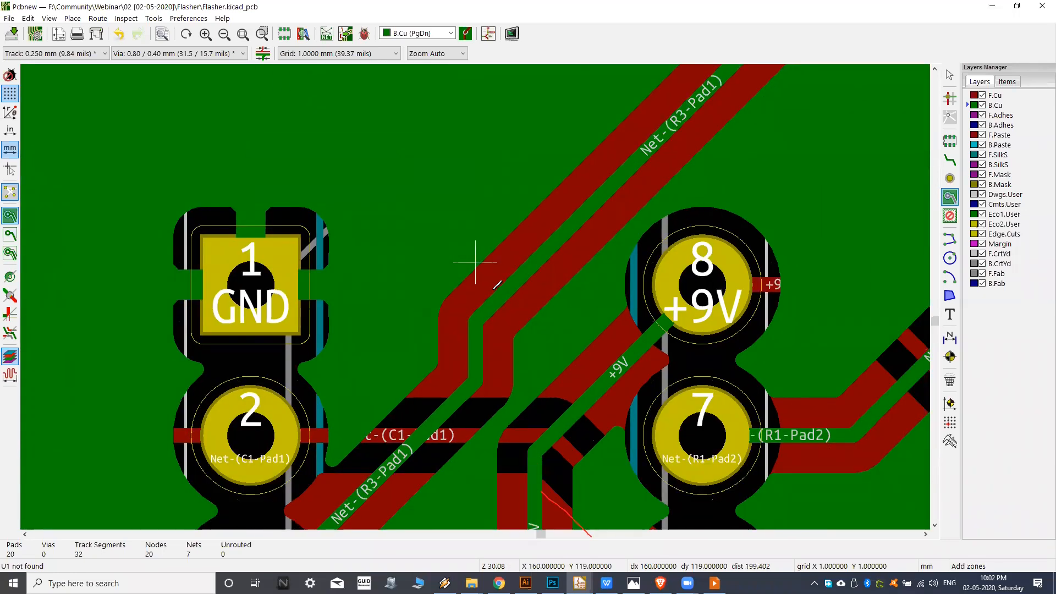
scroll(350, 284, "down", 4)
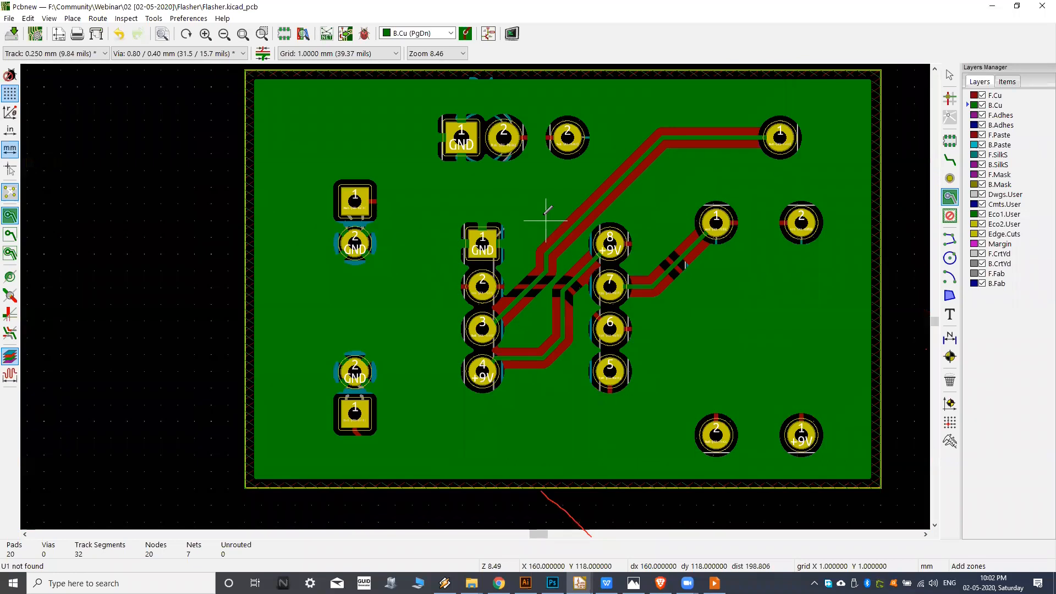
middle_click_drag(570, 217, 498, 228)
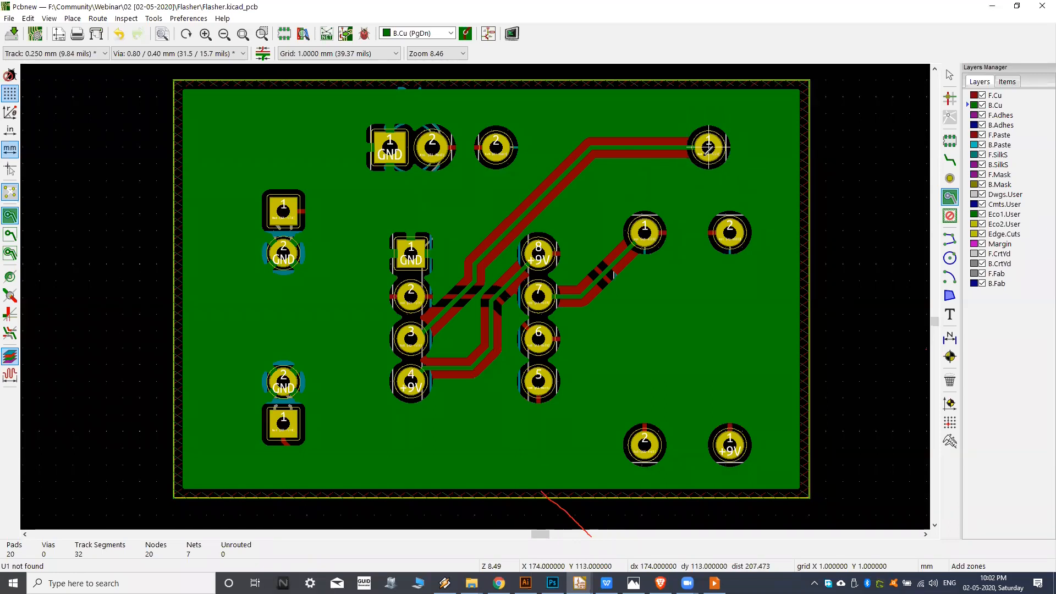
middle_click_drag(396, 209, 403, 208)
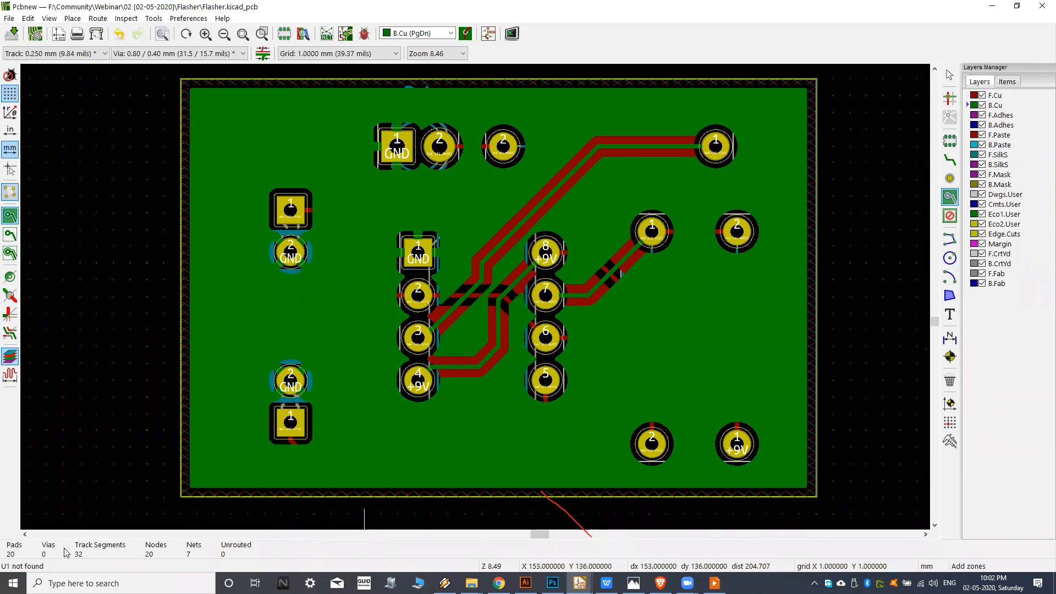
middle_click_drag(381, 349, 378, 353)
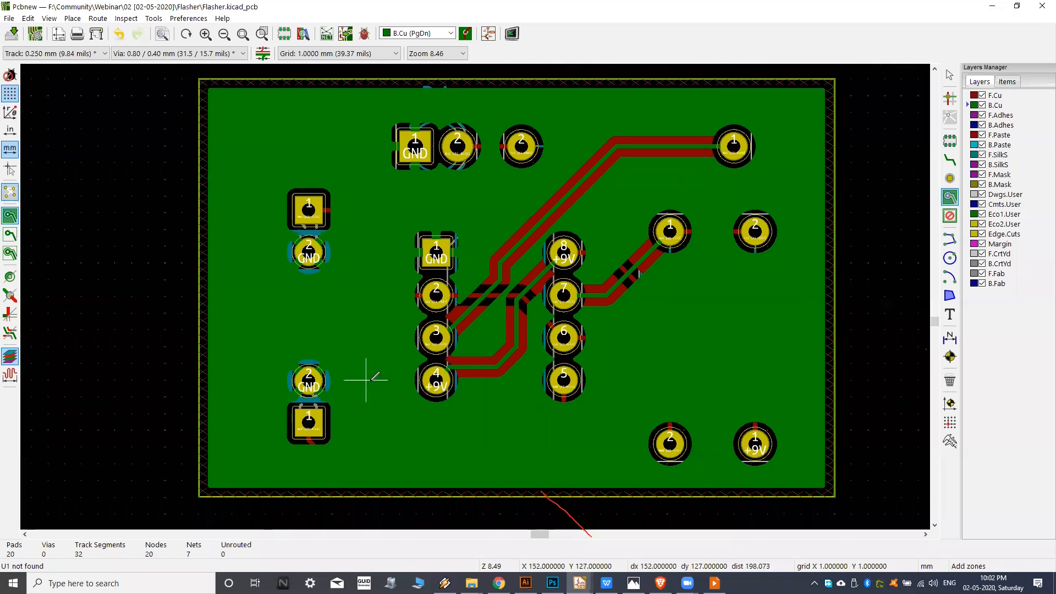
scroll(295, 276, "up", 1)
scroll(295, 277, "up", 1)
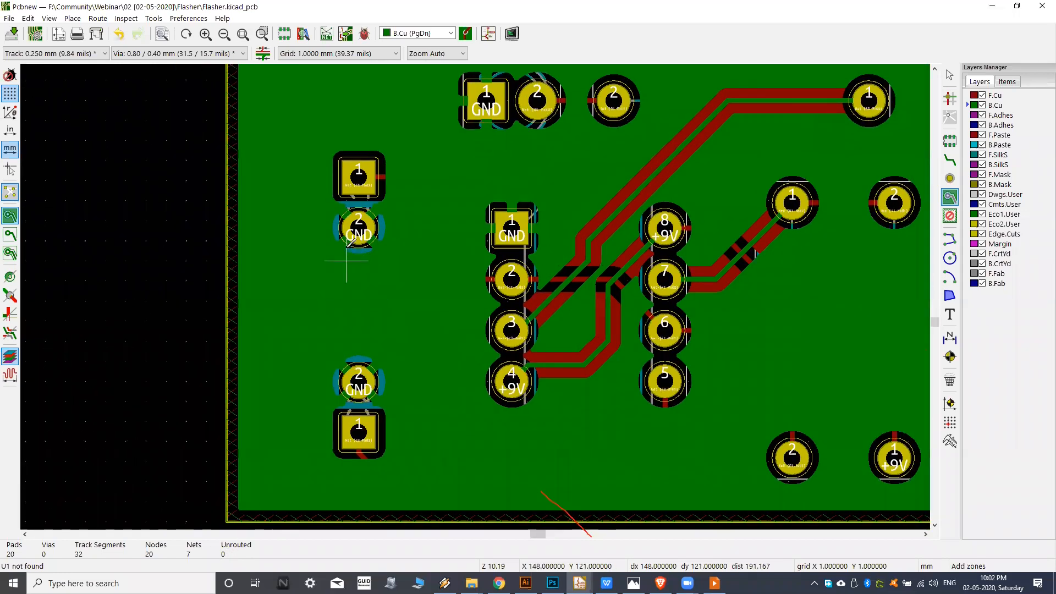
middle_click_drag(389, 299, 349, 318)
scroll(370, 300, "down", 1)
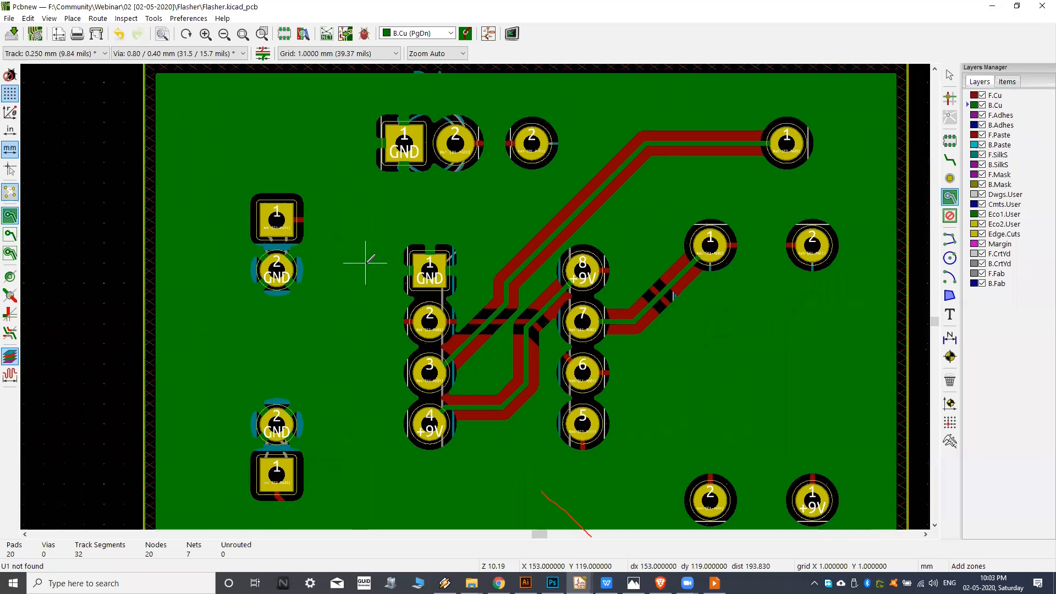
middle_click_drag(401, 226, 420, 215)
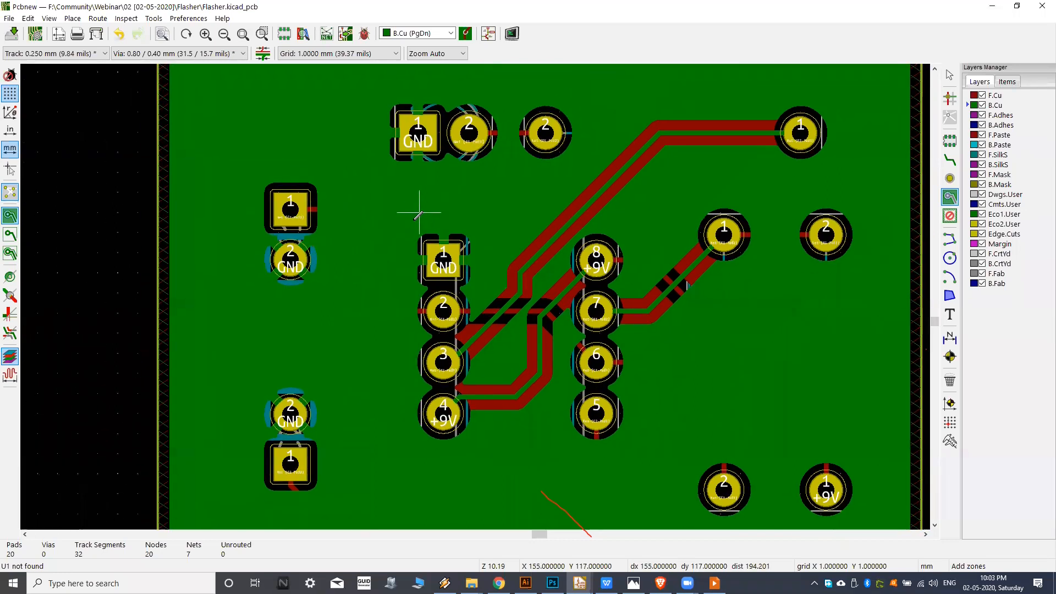
scroll(420, 214, "down", 1)
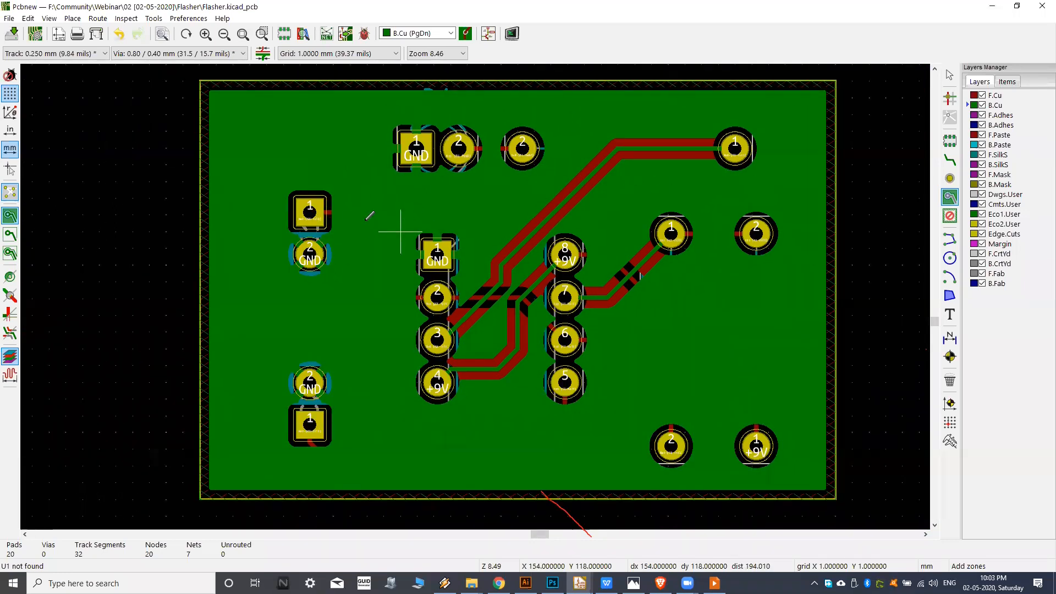
Make F.Cu the active layer and examine its ground pour around the GND pads, the other pads and the tracks.
left_click(993, 96)
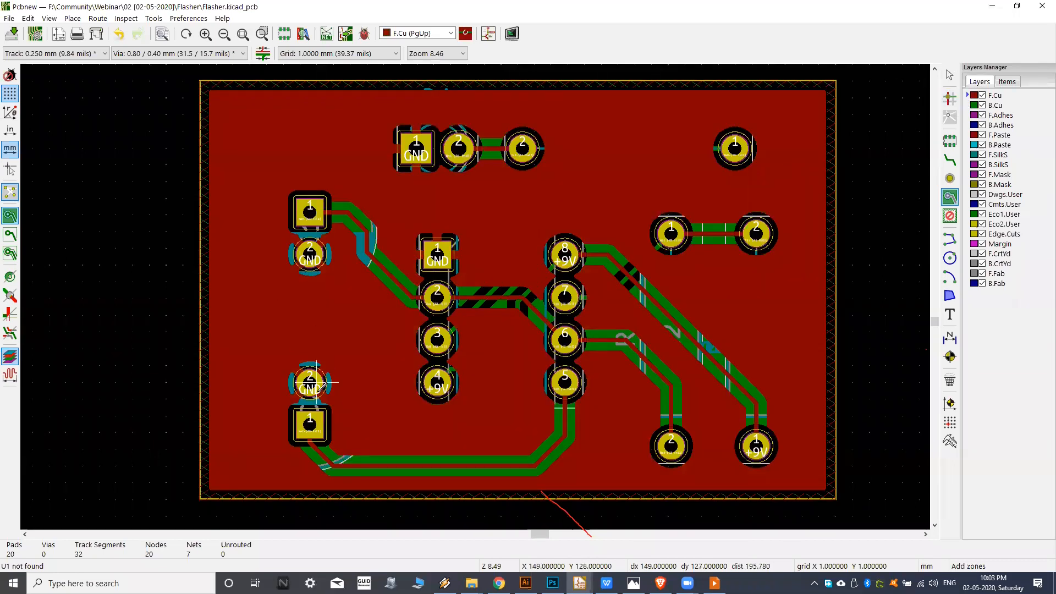
scroll(300, 266, "up", 1)
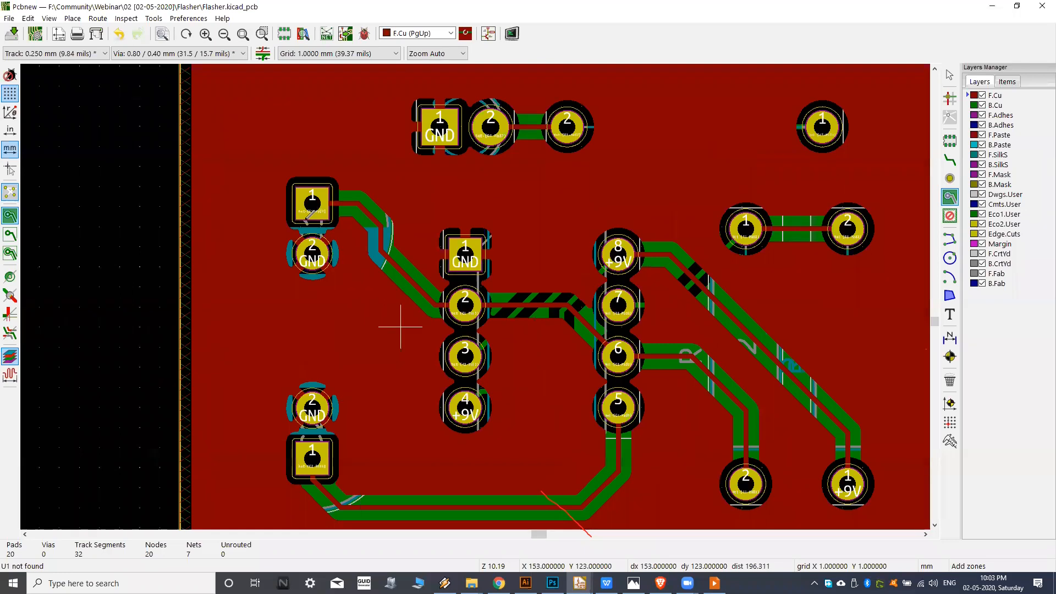
scroll(275, 226, "up", 3)
middle_click_drag(269, 240, 329, 271)
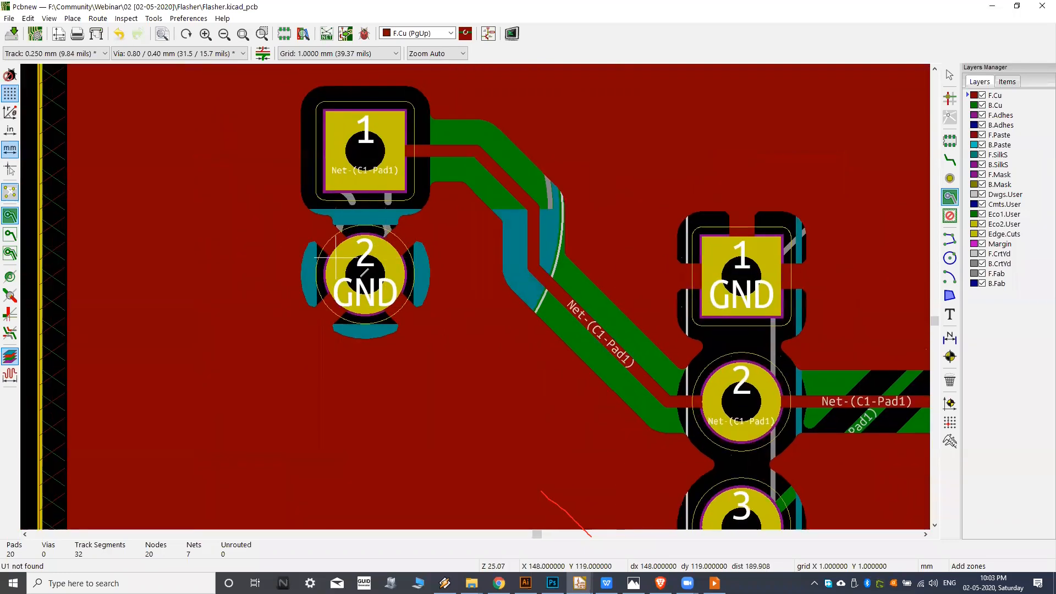
scroll(287, 259, "down", 3)
scroll(547, 253, "down", 3)
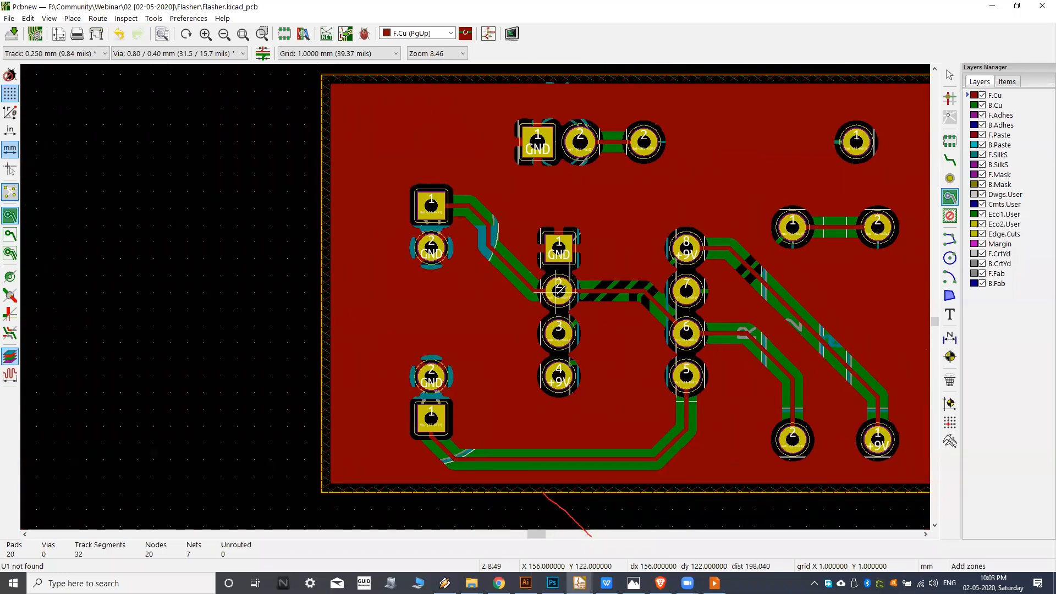
scroll(610, 242, "up", 3)
middle_click_drag(610, 262, 584, 272)
scroll(558, 272, "up", 1)
middle_click_drag(498, 152, 401, 226)
scroll(385, 164, "up", 3)
scroll(411, 177, "down", 2)
middle_click_drag(542, 336, 467, 207)
scroll(470, 265, "down", 1)
scroll(466, 207, "down", 3)
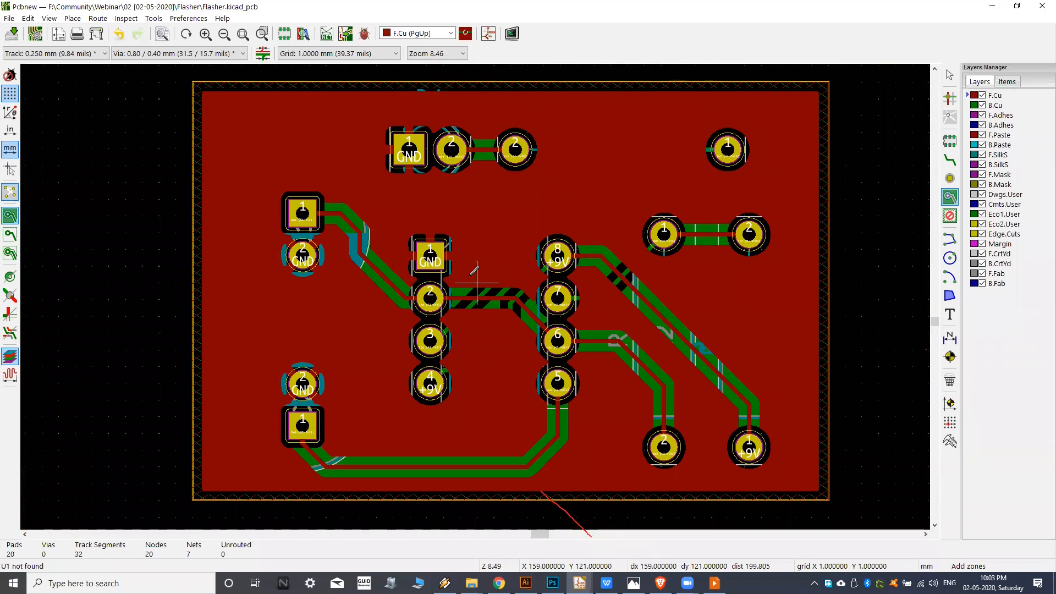
Save the Flasher.kicad_pcb board file.
key("ctrl+s")
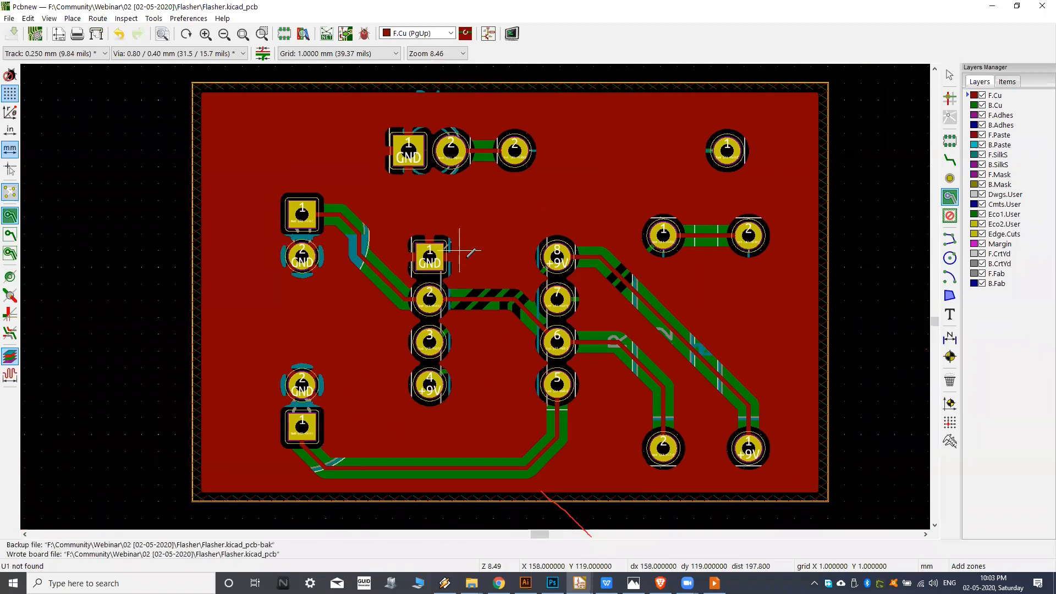
middle_click_drag(467, 207, 473, 200)
middle_click_drag(341, 152, 330, 155)
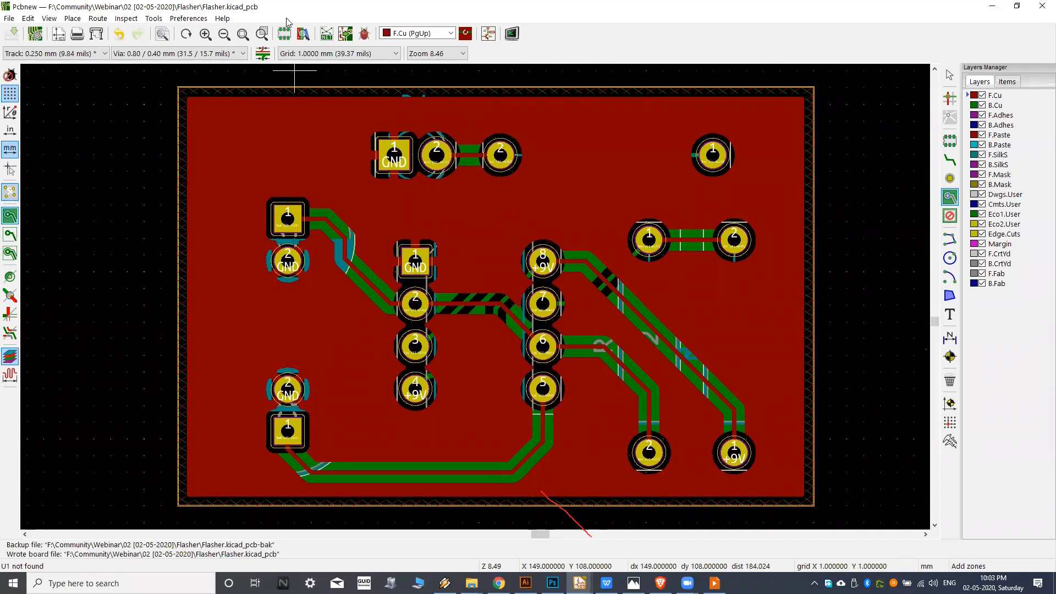
Switch back and forth between the Eeschema schematic and the Pcbnew board layout to compare them, ending on the board.
left_click(489, 40)
middle_click_drag(670, 254, 431, 338)
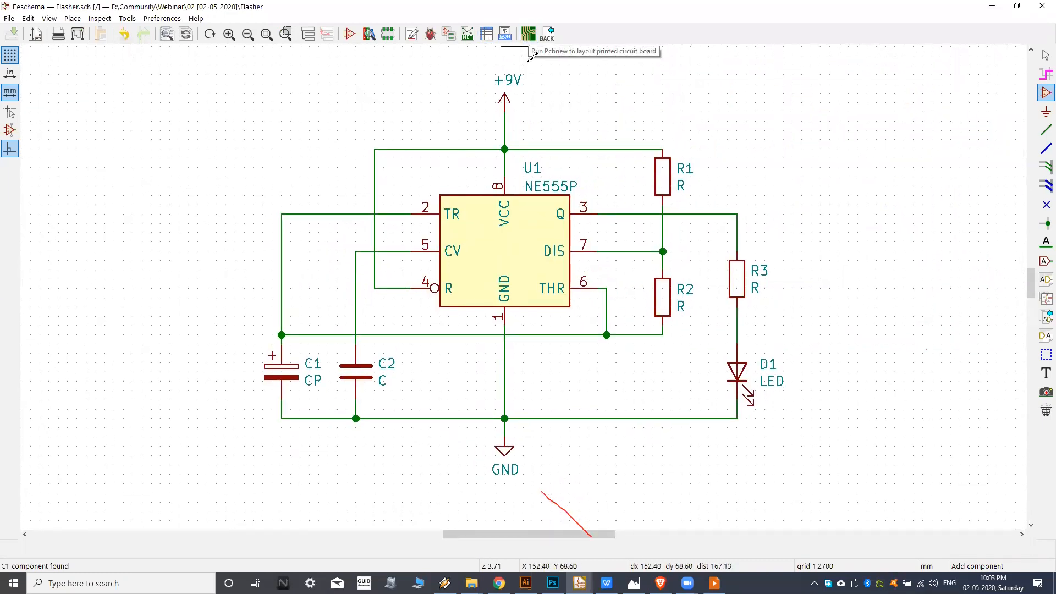
middle_click_drag(514, 113, 514, 132)
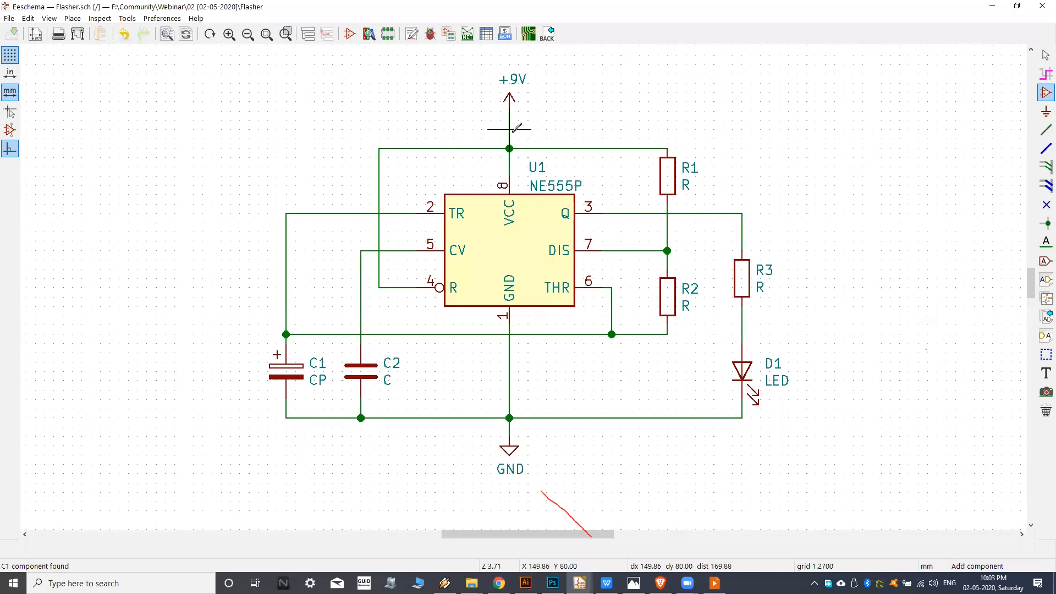
left_click(528, 35)
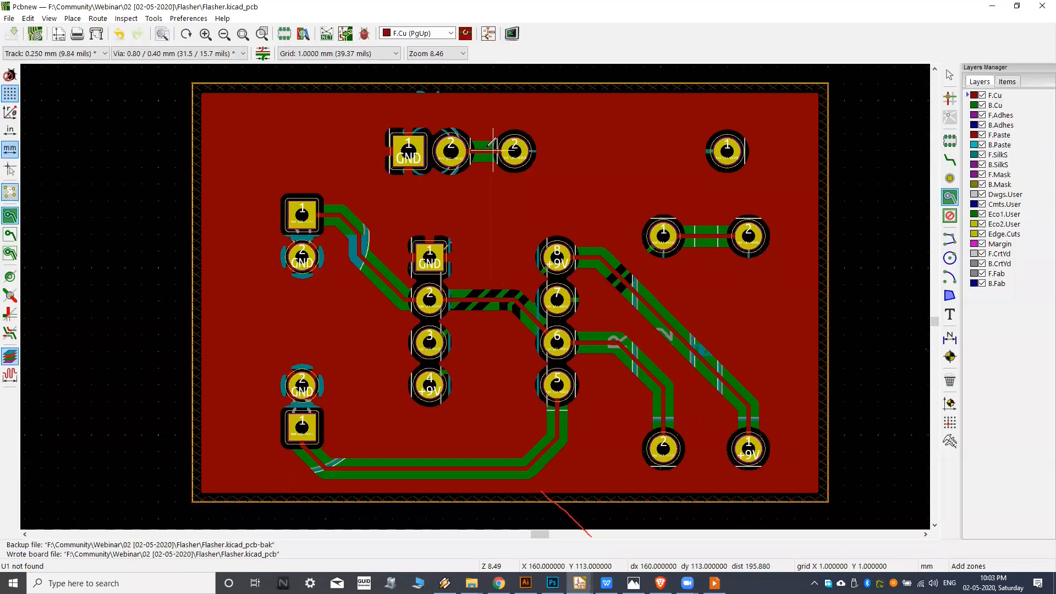
scroll(472, 176, "down", 1)
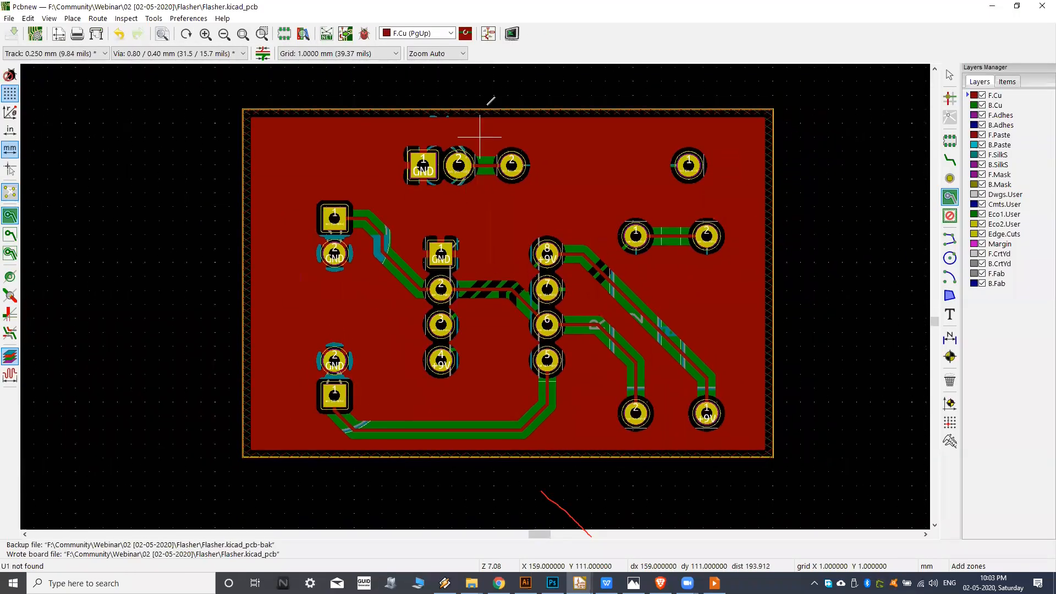
left_click(487, 34)
middle_click_drag(507, 180, 495, 187)
middle_click_drag(540, 220, 526, 218)
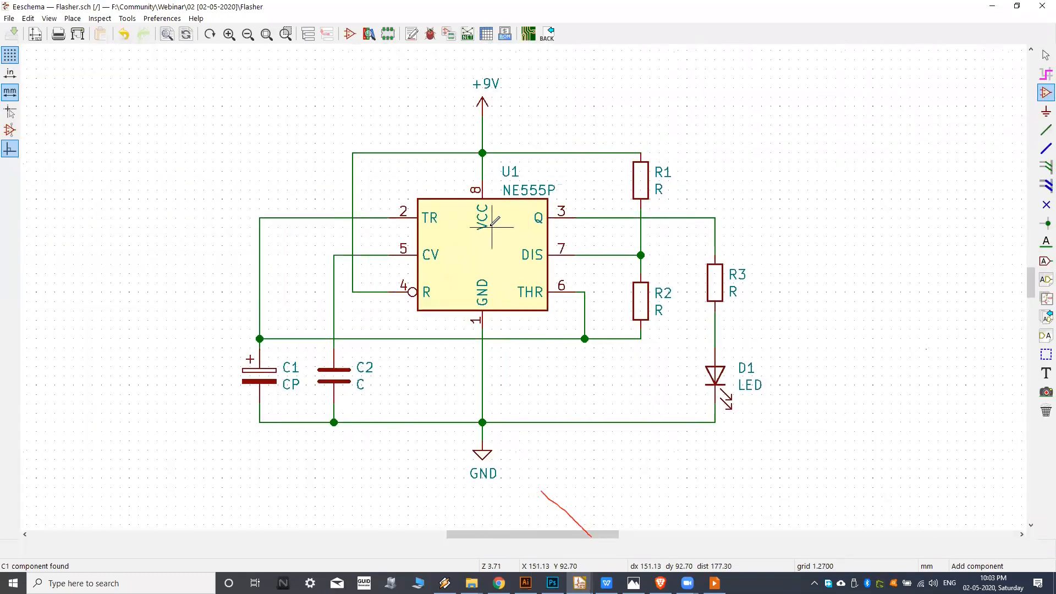
left_click(529, 34)
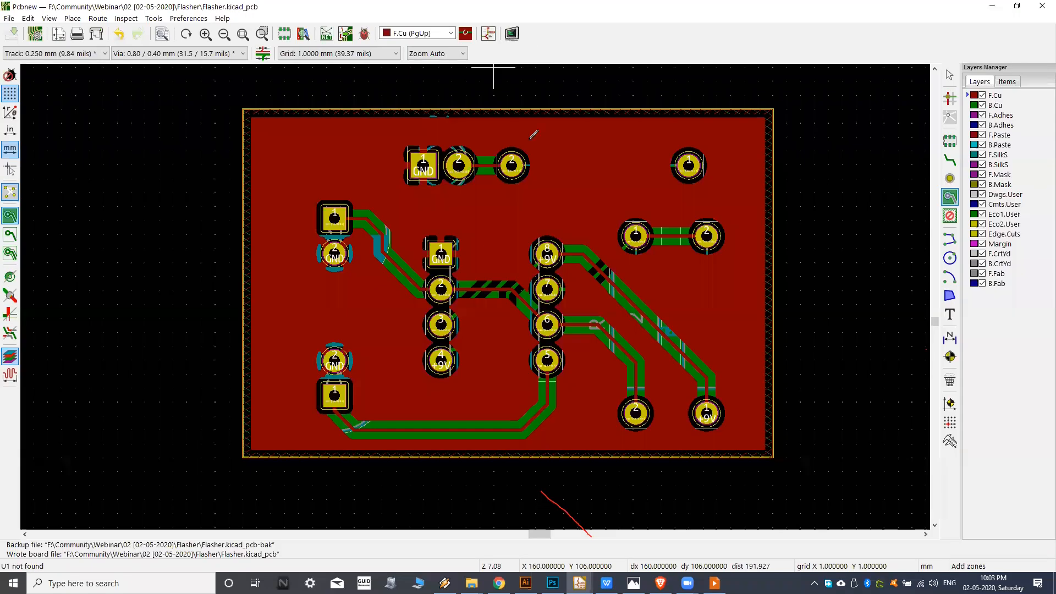
left_click(488, 34)
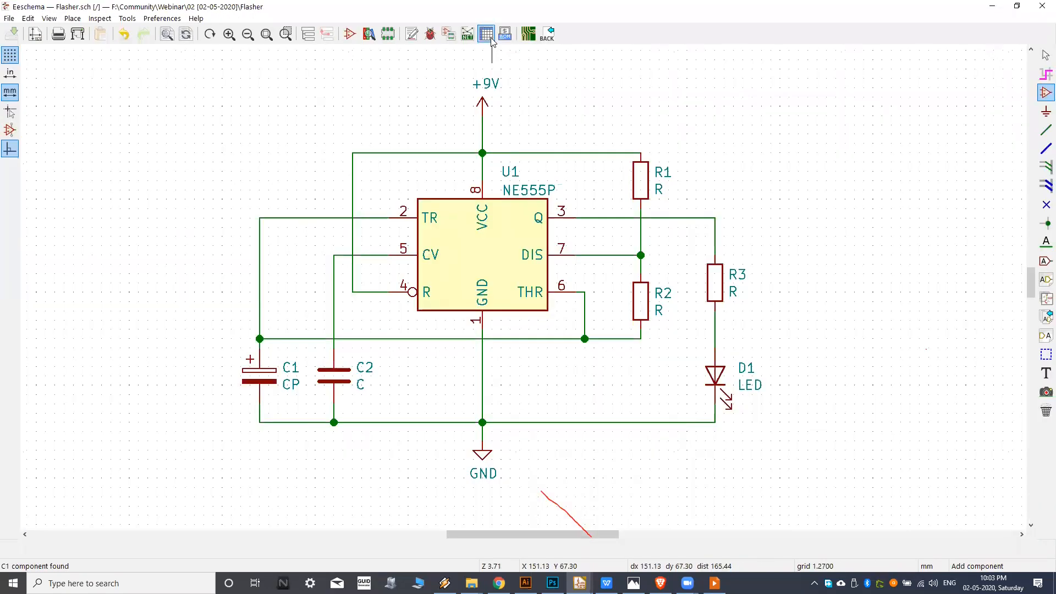
middle_click_drag(478, 208, 497, 224)
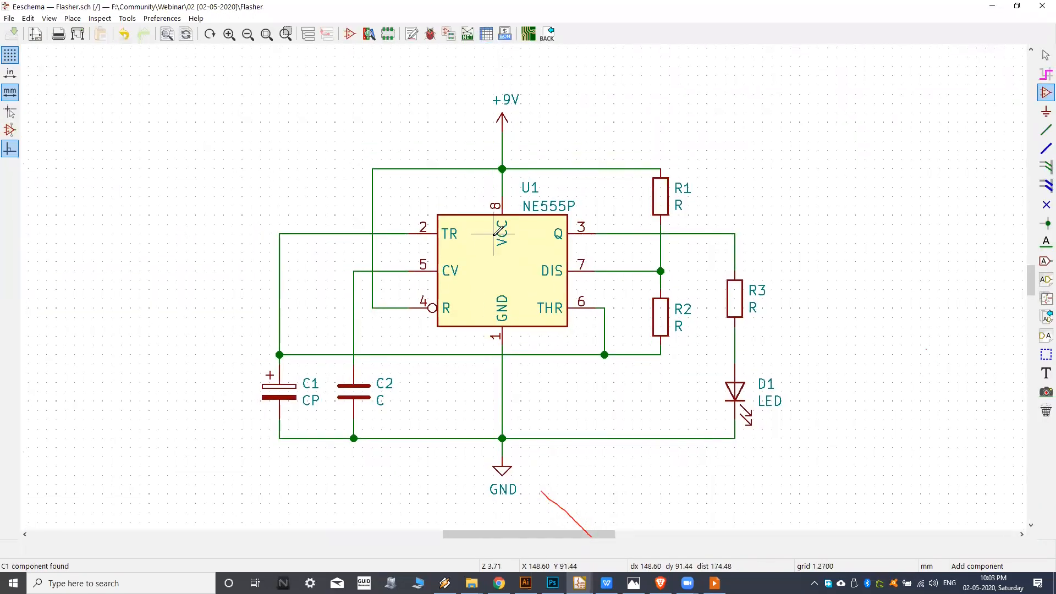
left_click(524, 37)
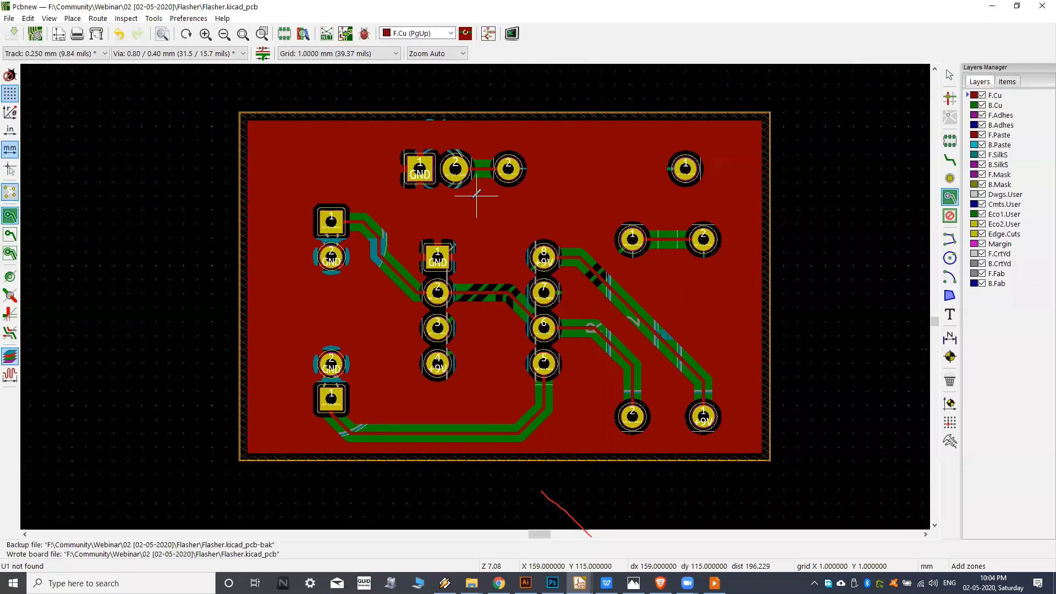
left_click(488, 33)
middle_click_drag(528, 186, 520, 186)
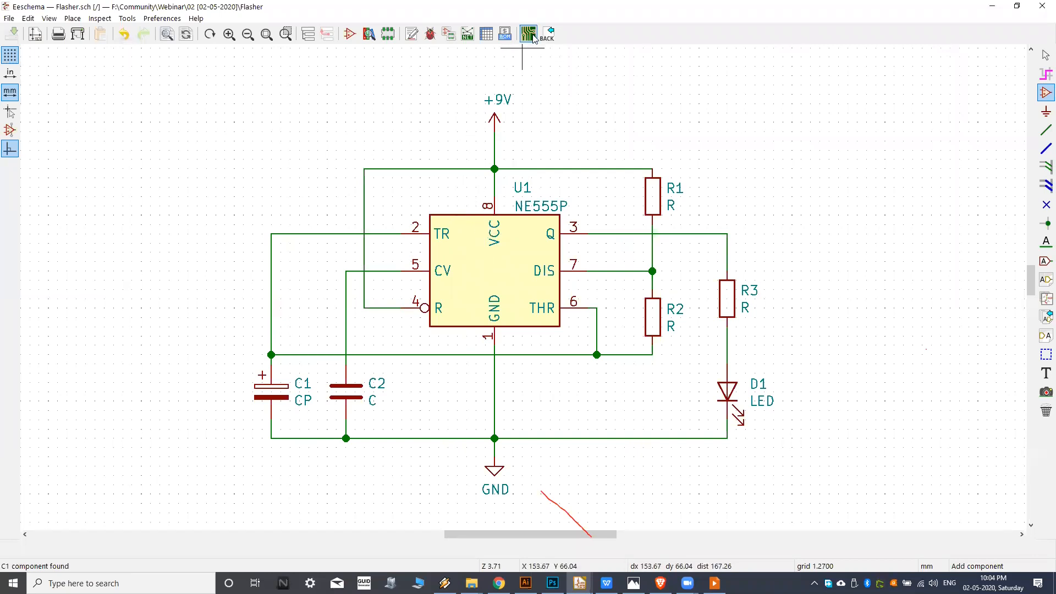
left_click(530, 35)
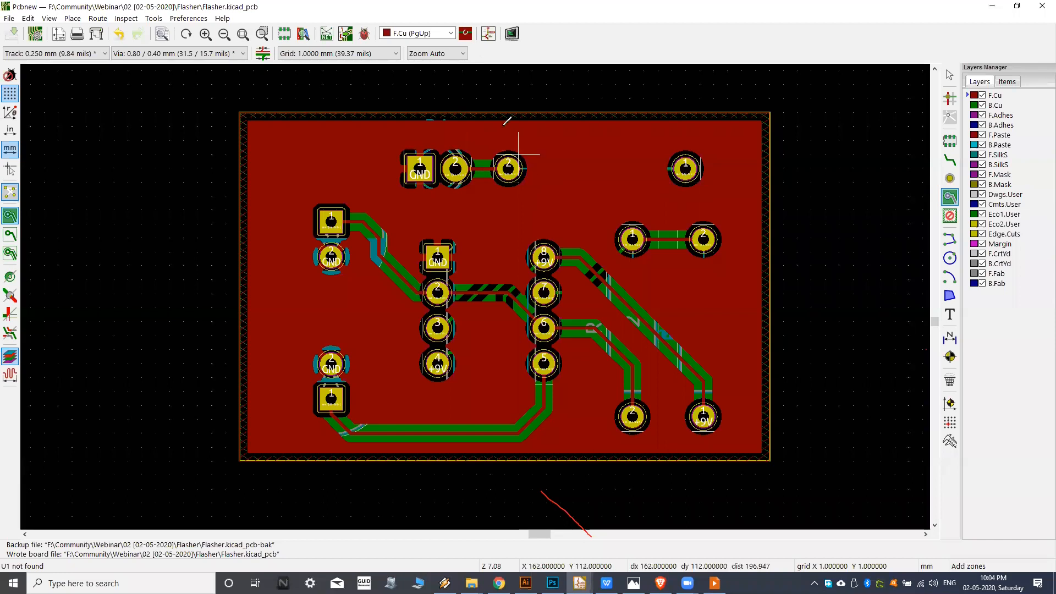
middle_click_drag(420, 140, 425, 140)
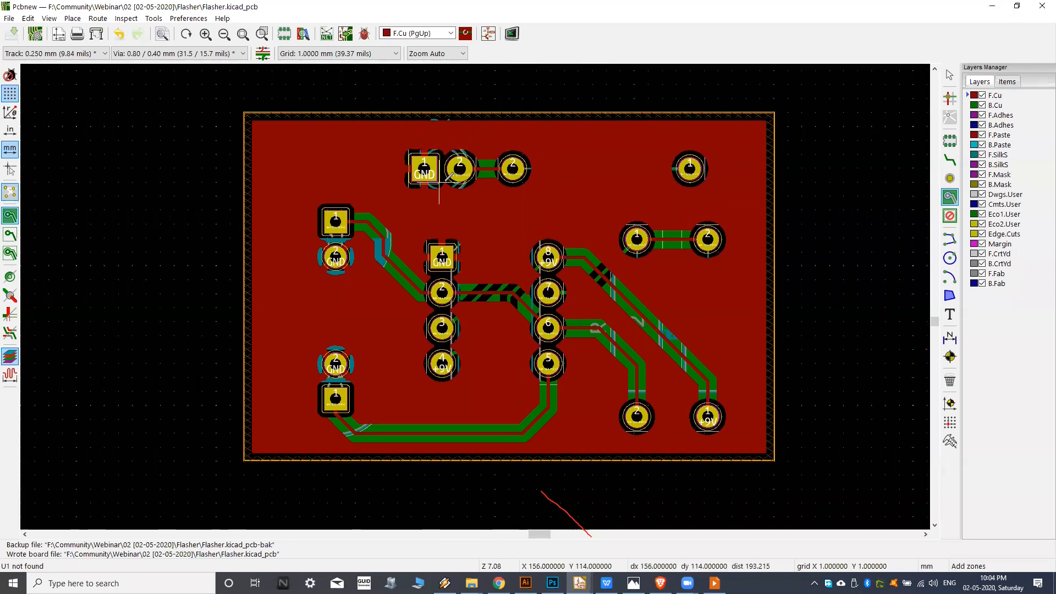
Switch to the Eeschema schematic and view the netlist options for Pcbnew without generating a netlist.
left_click(489, 35)
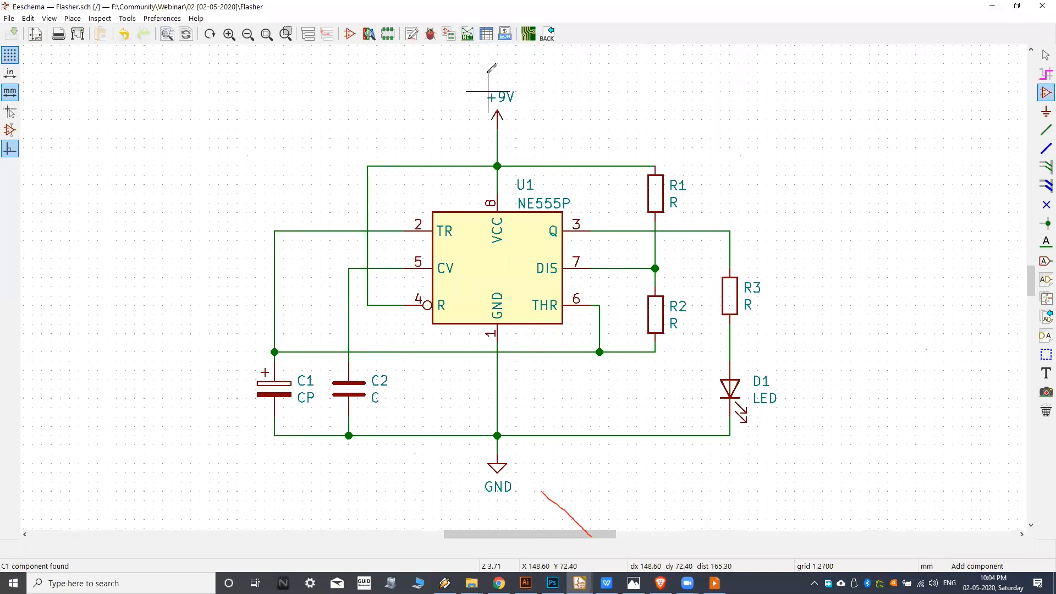
left_click(469, 35)
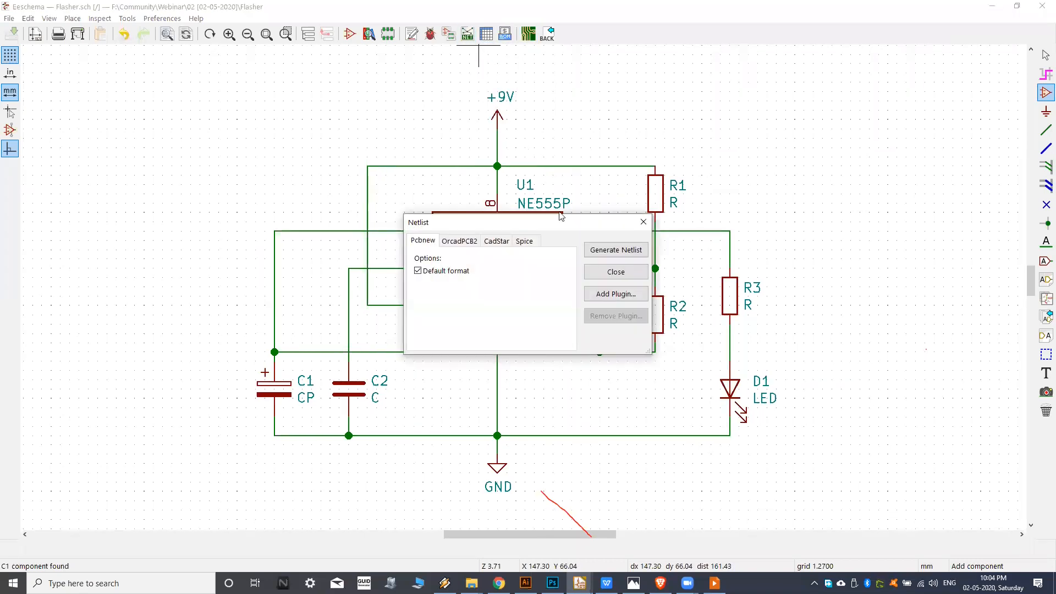
left_click(605, 271)
left_click(640, 223)
Return to the Pcbnew board layout and review the Update PCB from Schematic changes without applying them.
left_click(528, 35)
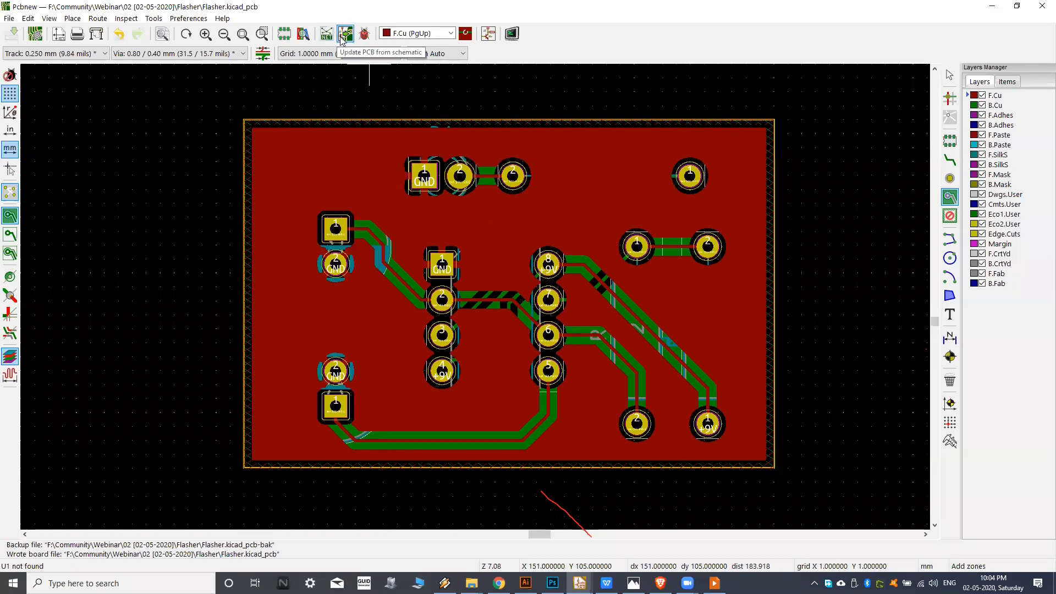
left_click(345, 35)
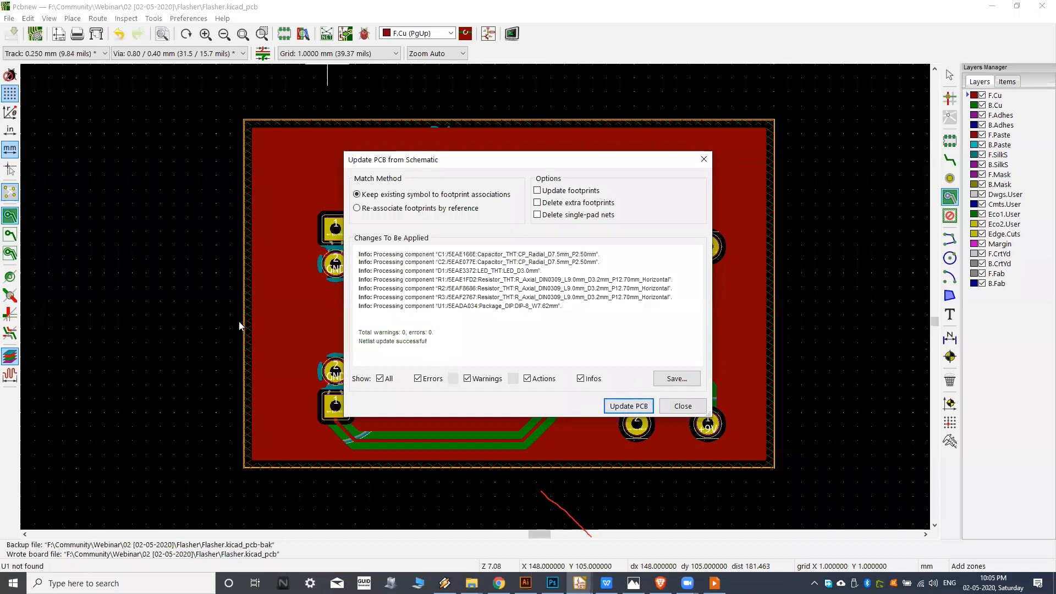
left_click(682, 406)
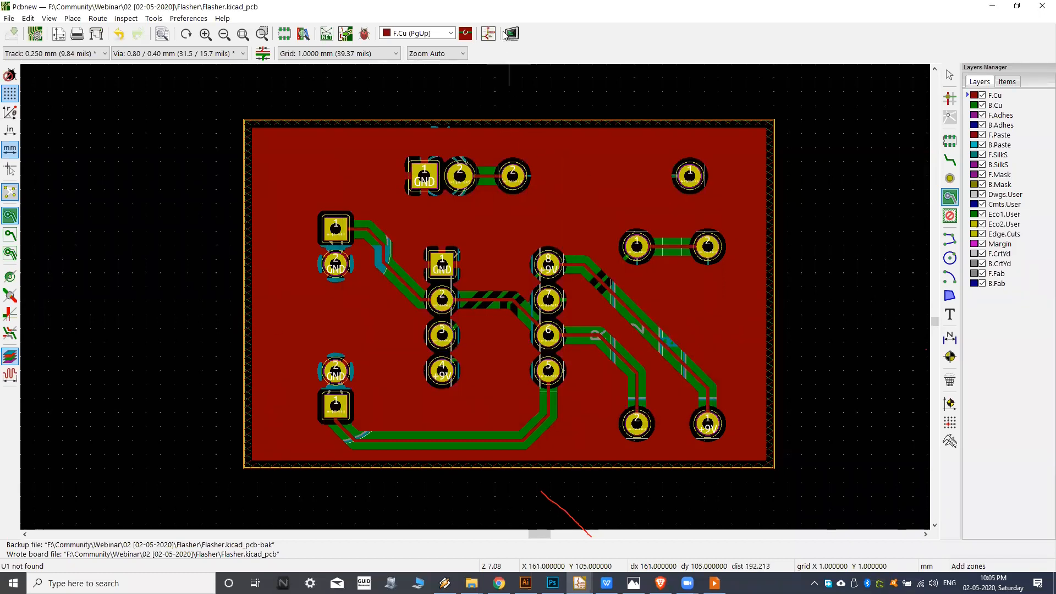
scroll(570, 282, "down", 4)
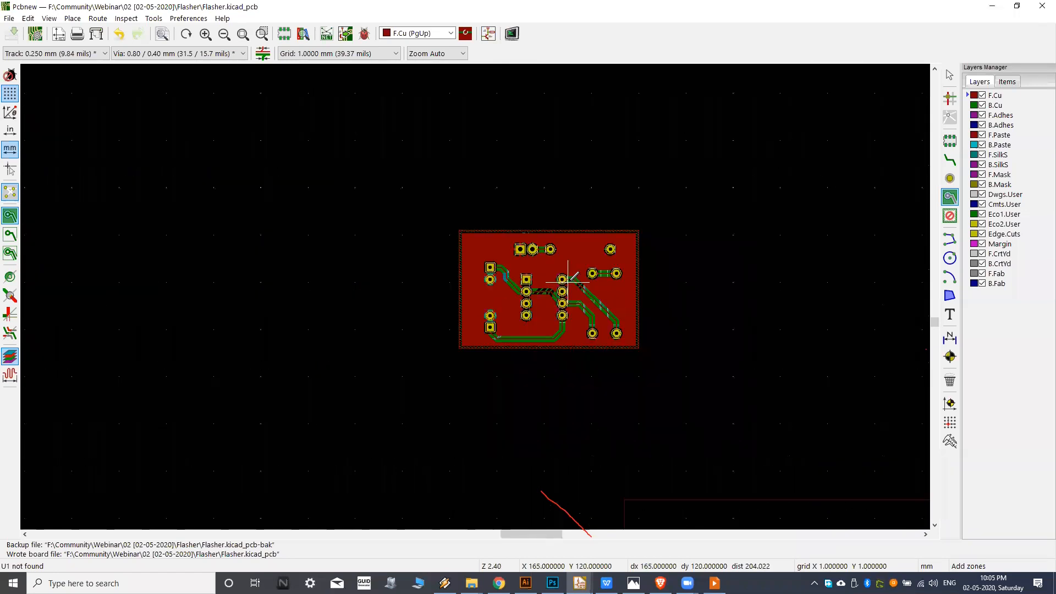
scroll(572, 267, "down", 7)
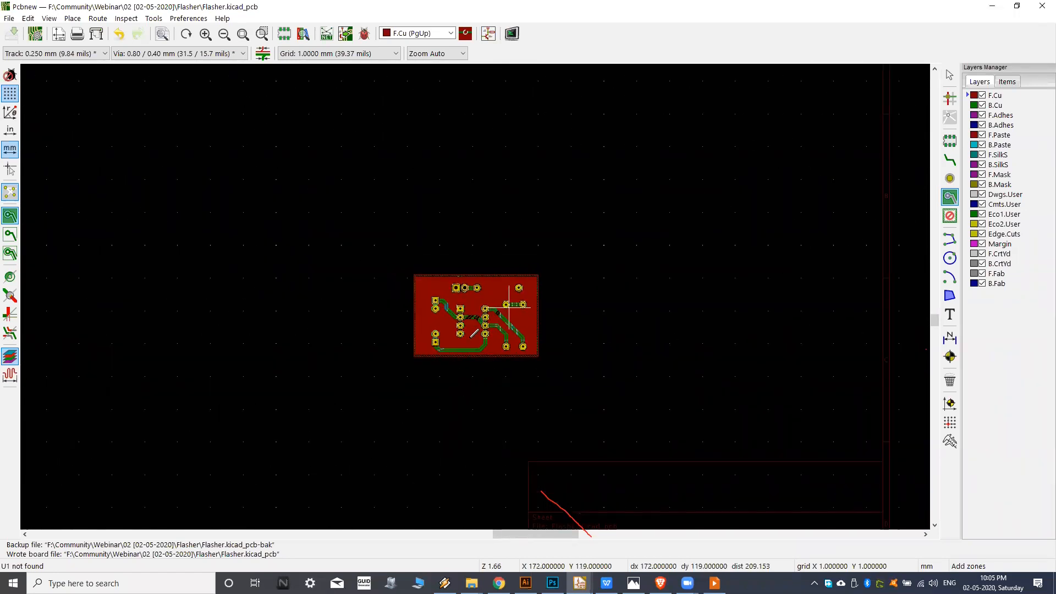
scroll(484, 334, "up", 6)
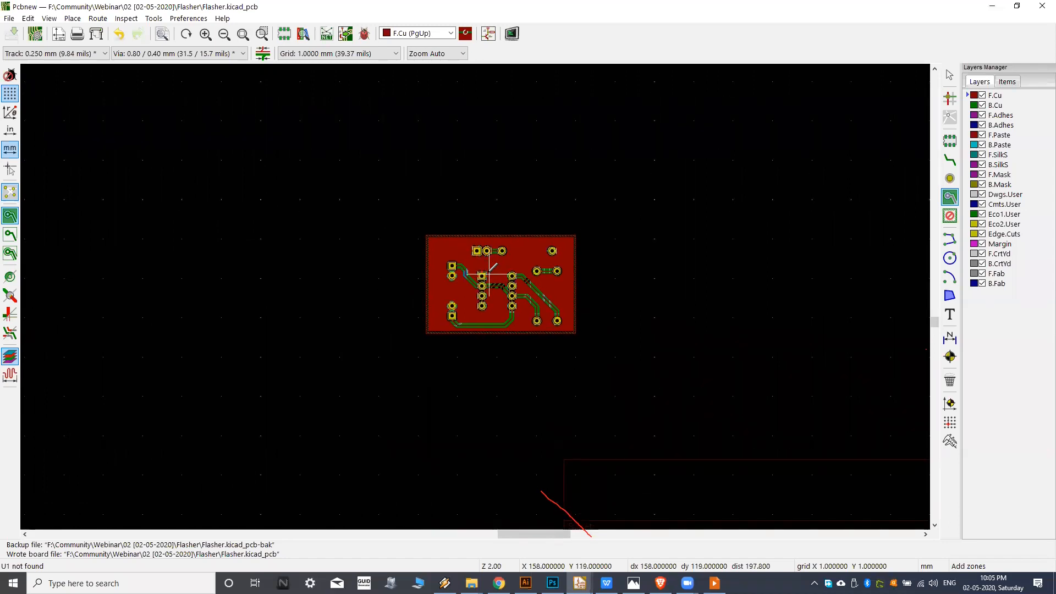
scroll(468, 251, "up", 1)
scroll(468, 250, "up", 2)
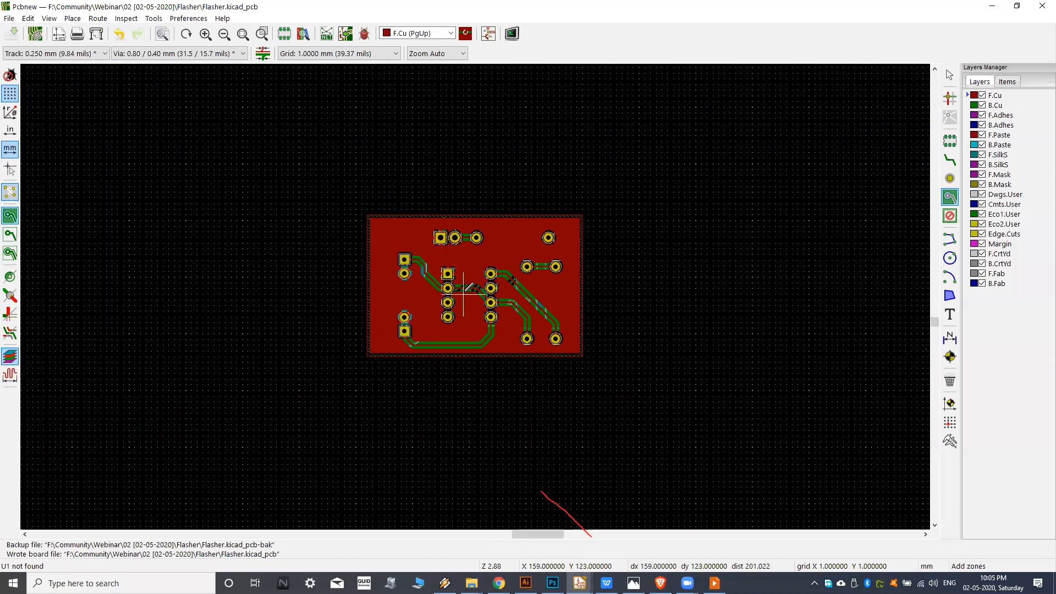
scroll(470, 283, "up", 1)
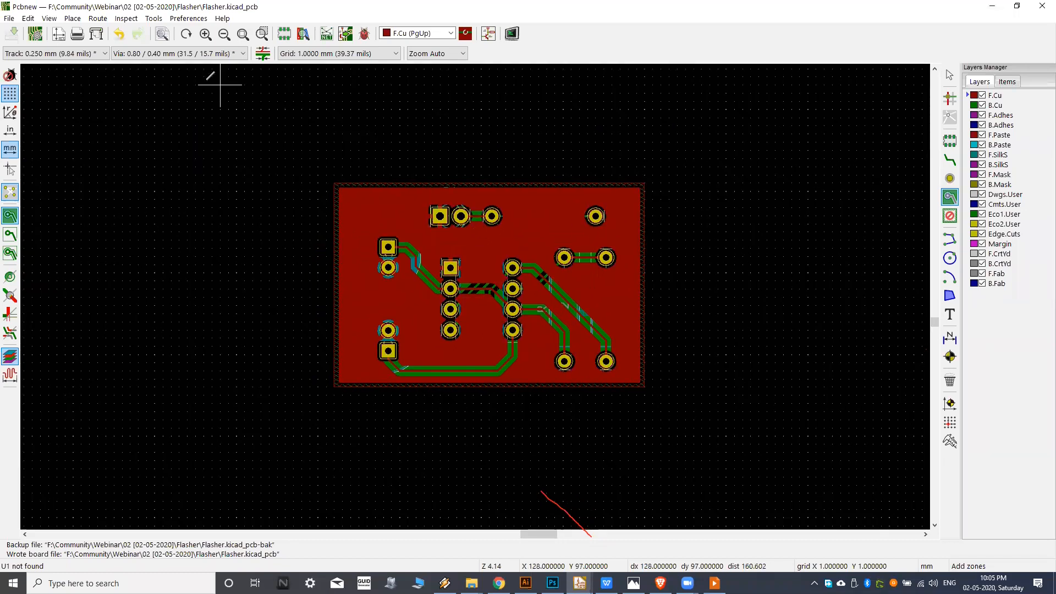
Open the board's plot settings and set the plot format to PDF.
left_click(98, 34)
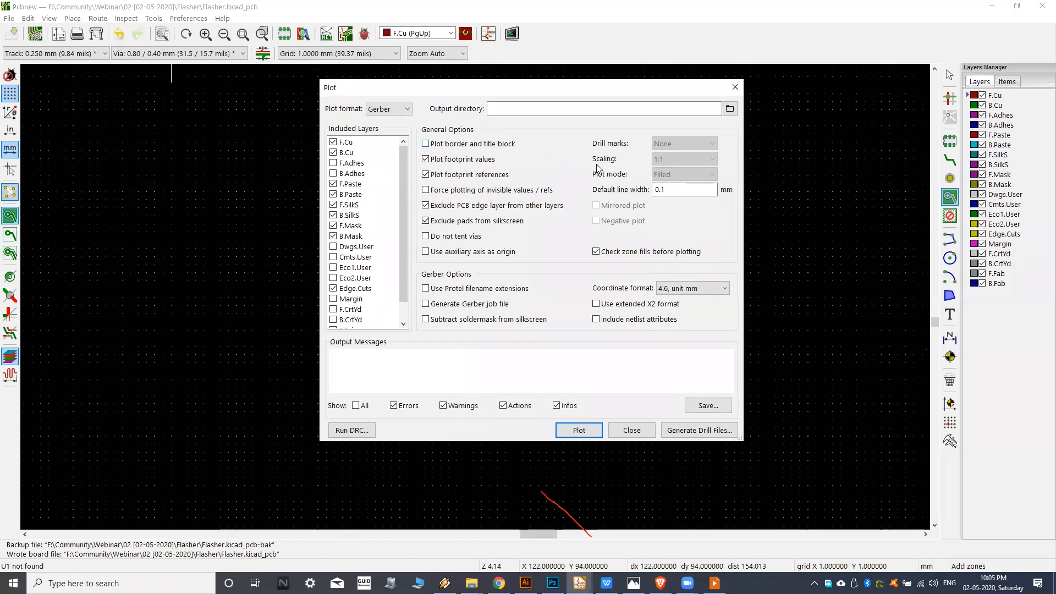
left_click(404, 113)
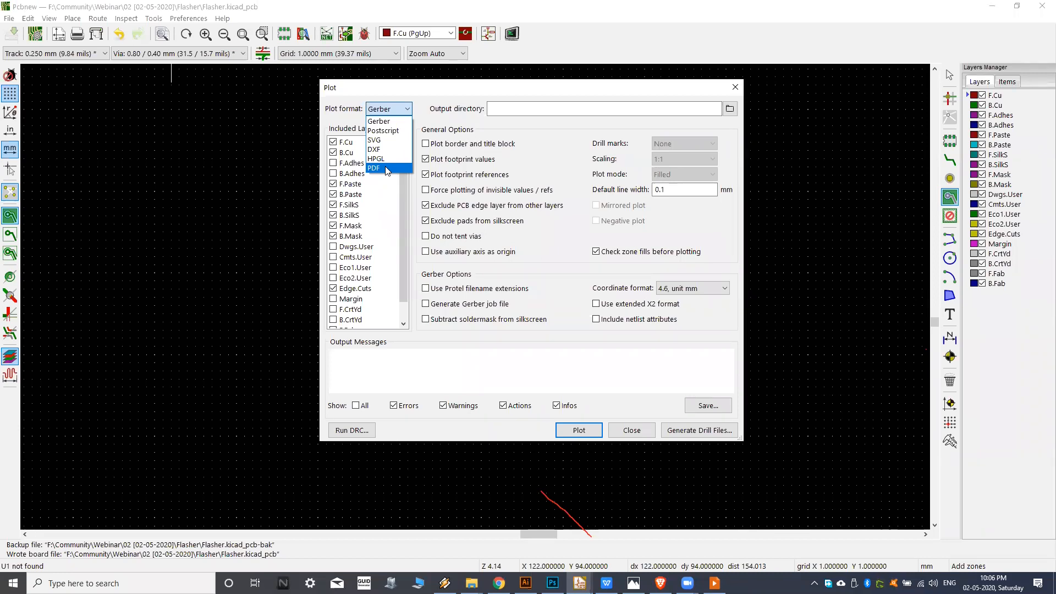
left_click(387, 168)
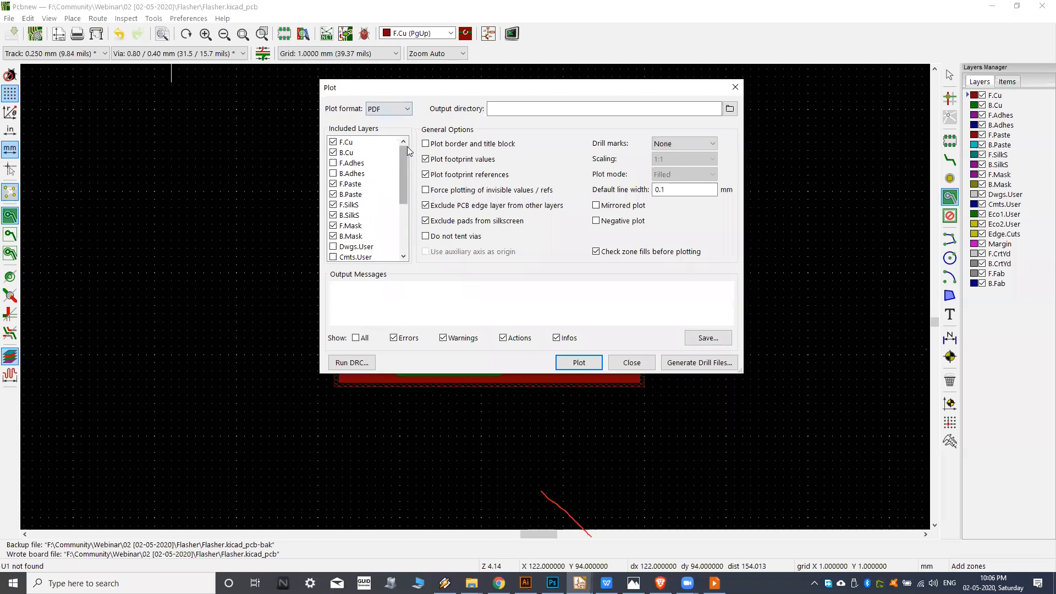
left_click(397, 112)
left_click(397, 113)
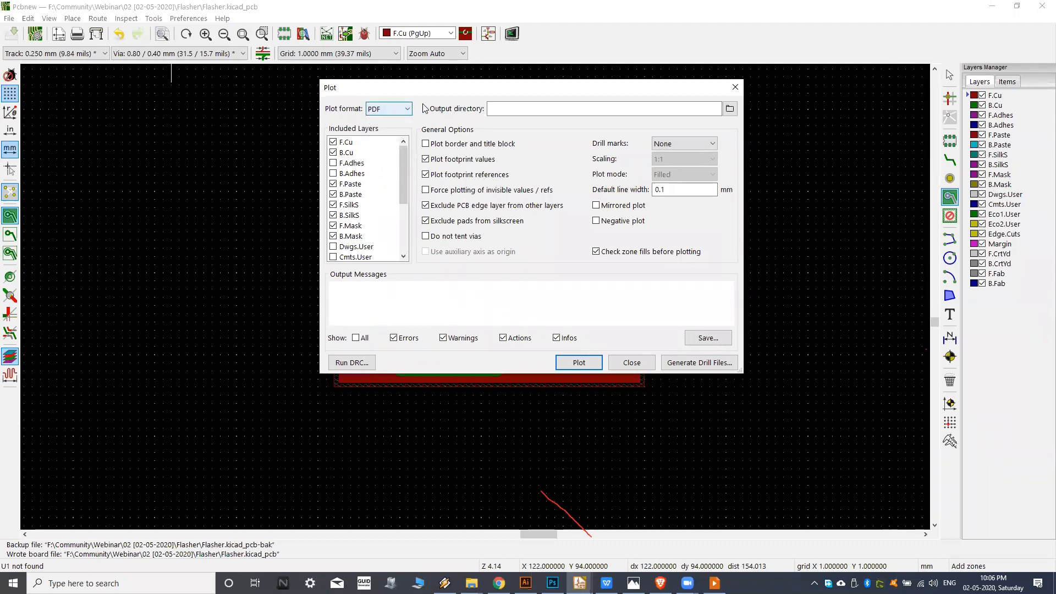
left_click_drag(441, 90, 437, 92)
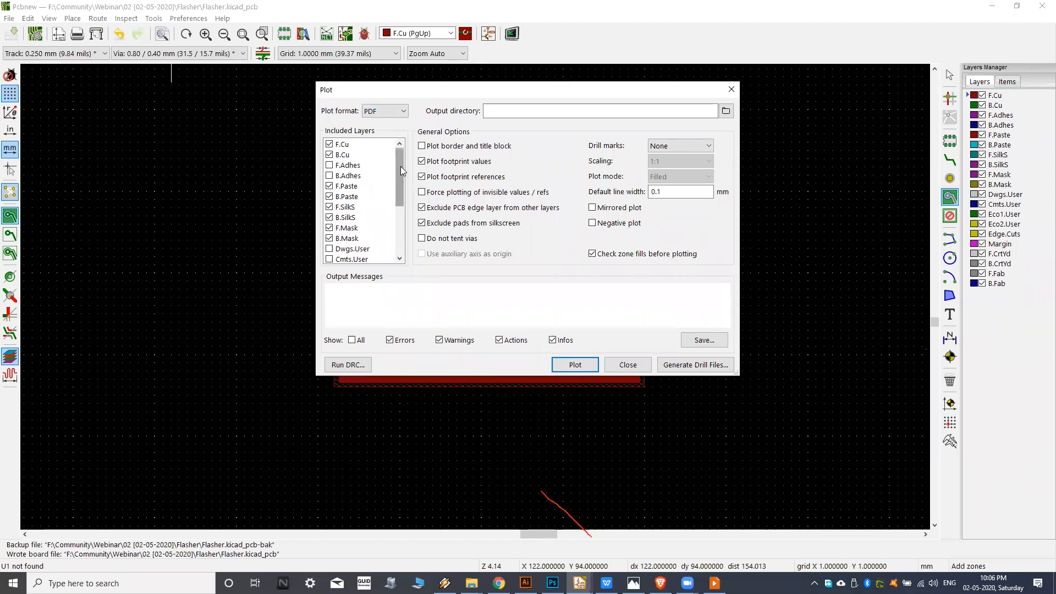
Review the layers included in the PDF plot, from F.Cu through to B.Fab.
scroll(396, 159, "down", 5)
scroll(403, 159, "up", 5)
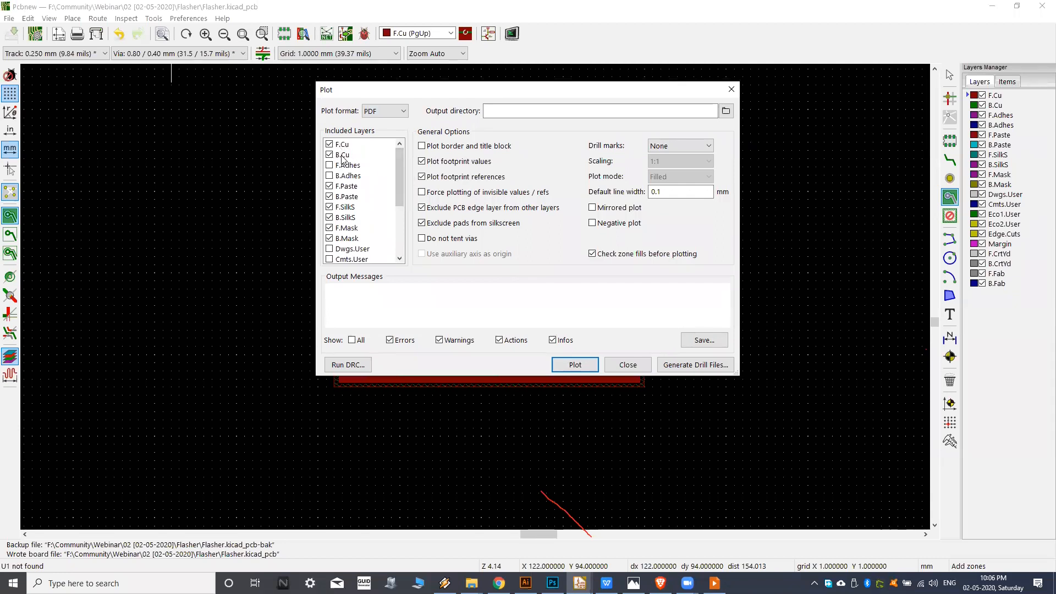
left_click_drag(400, 165, 400, 191)
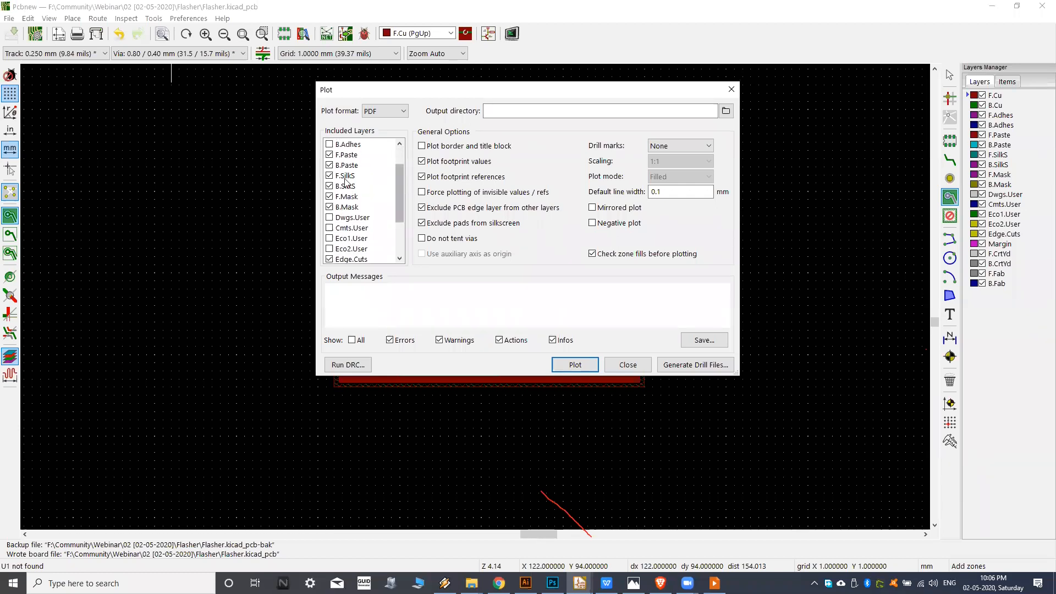
scroll(356, 206, "down", 2)
scroll(353, 206, "down", 1)
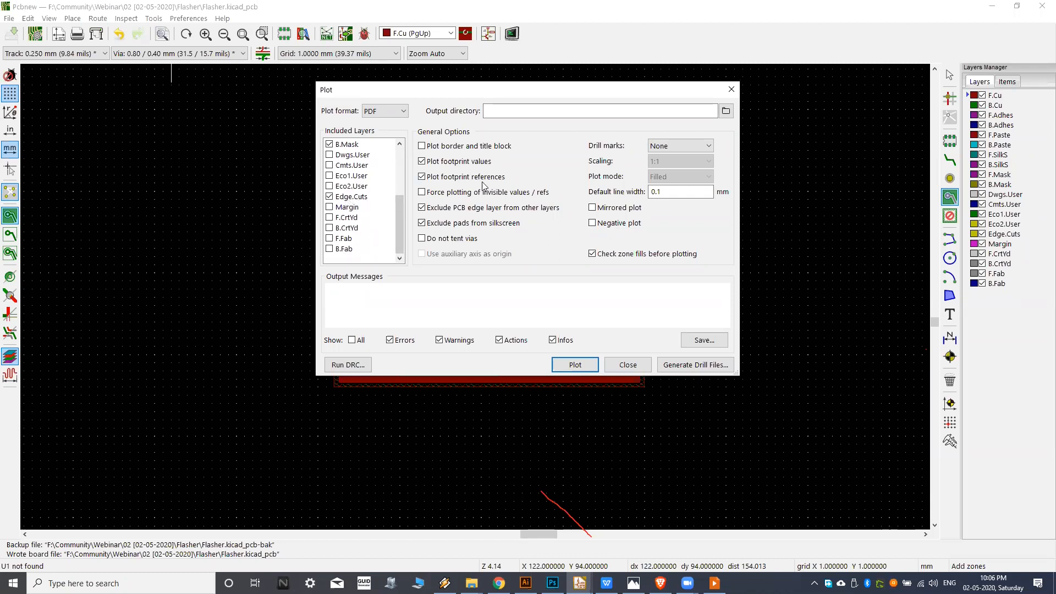
left_click_drag(400, 223, 405, 154)
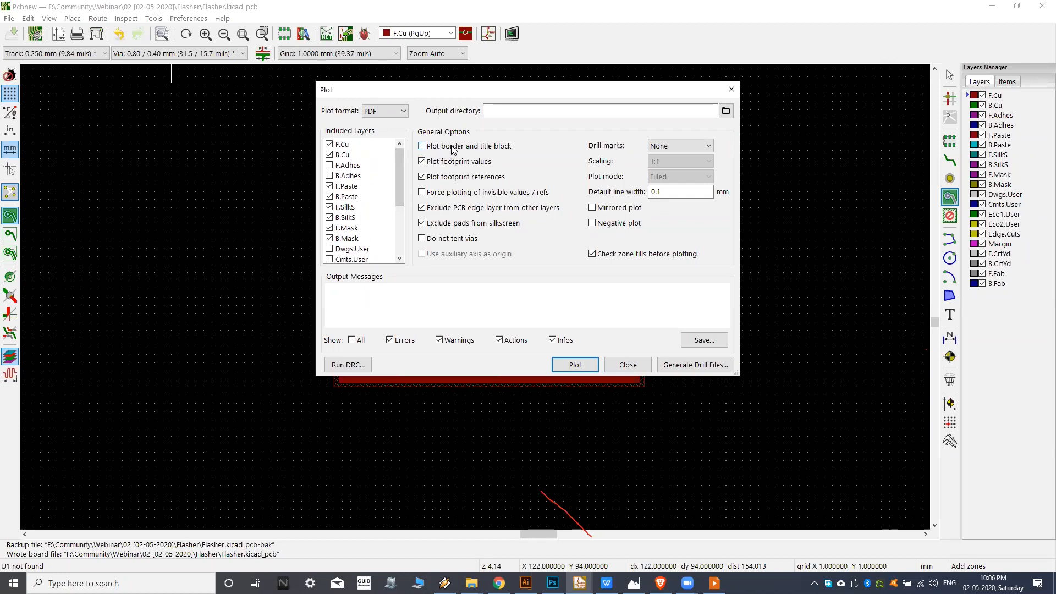
Inspect the board sheet's frame and title block behind the plot settings, and include the border and title block in the plot.
left_click_drag(477, 98, 426, 131)
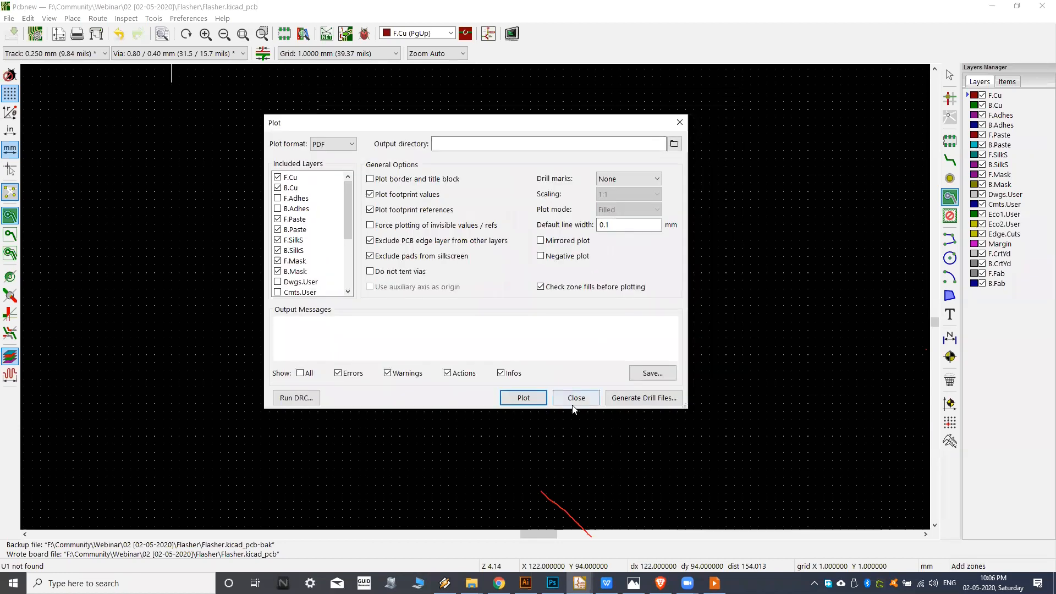
left_click_drag(557, 130, 431, 127)
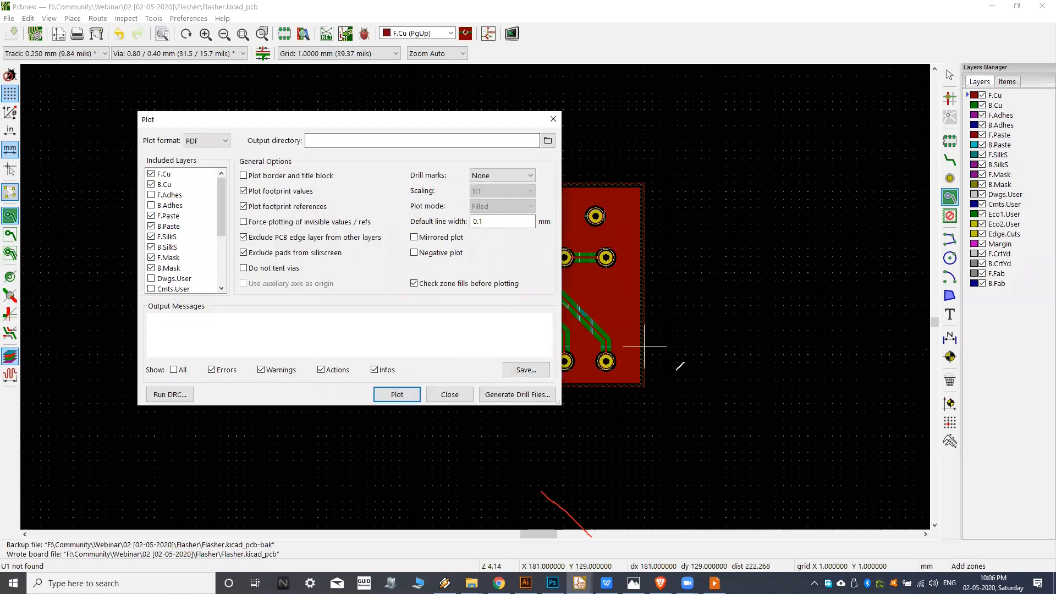
scroll(682, 374, "down", 5)
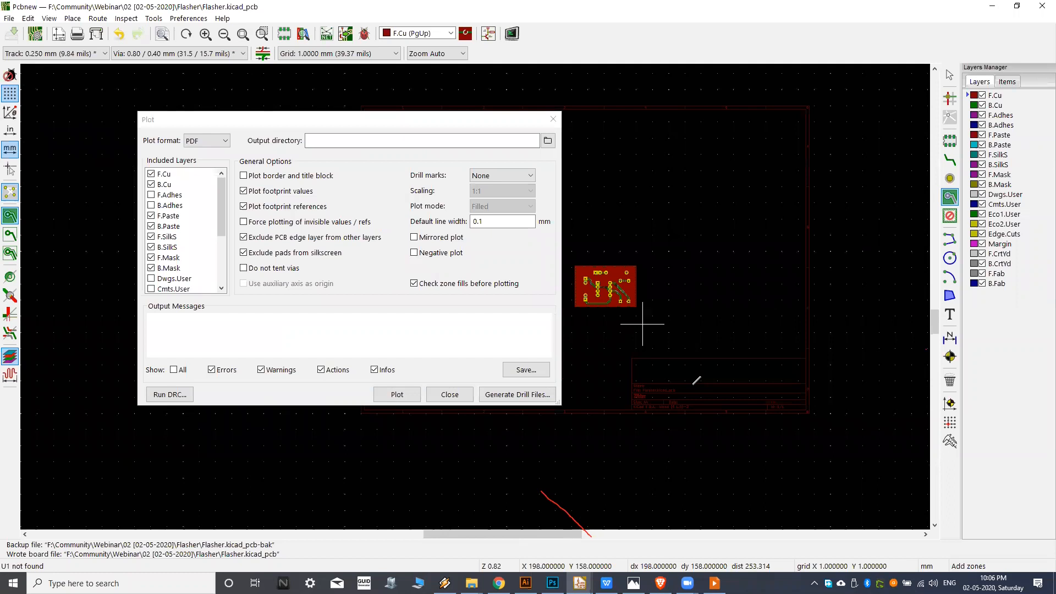
scroll(697, 381, "up", 6)
scroll(685, 392, "down", 1)
scroll(673, 330, "down", 1)
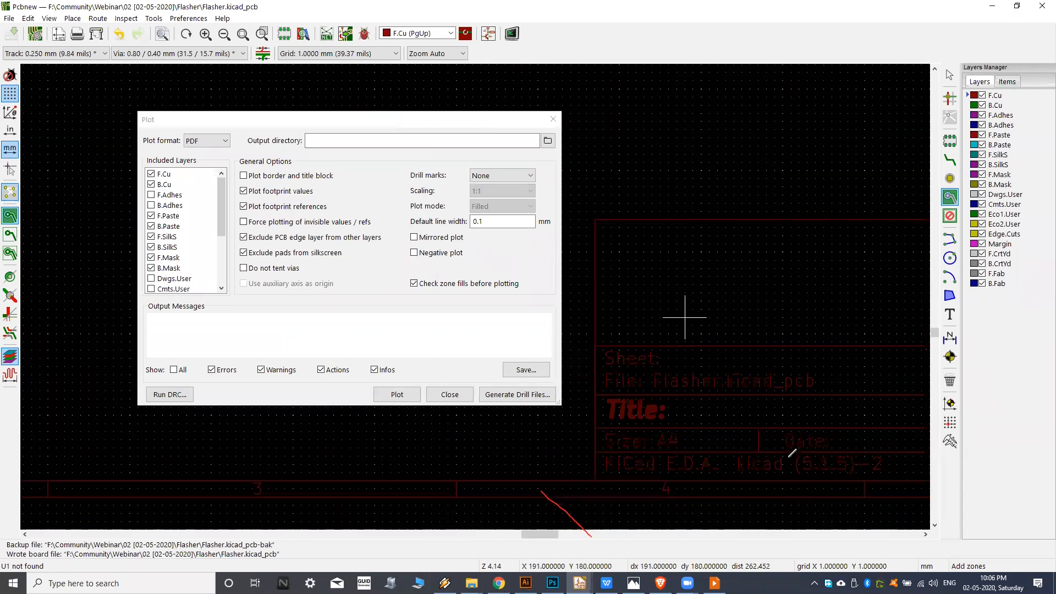
scroll(682, 354, "down", 1)
left_click_drag(368, 120, 519, 129)
left_click(394, 185)
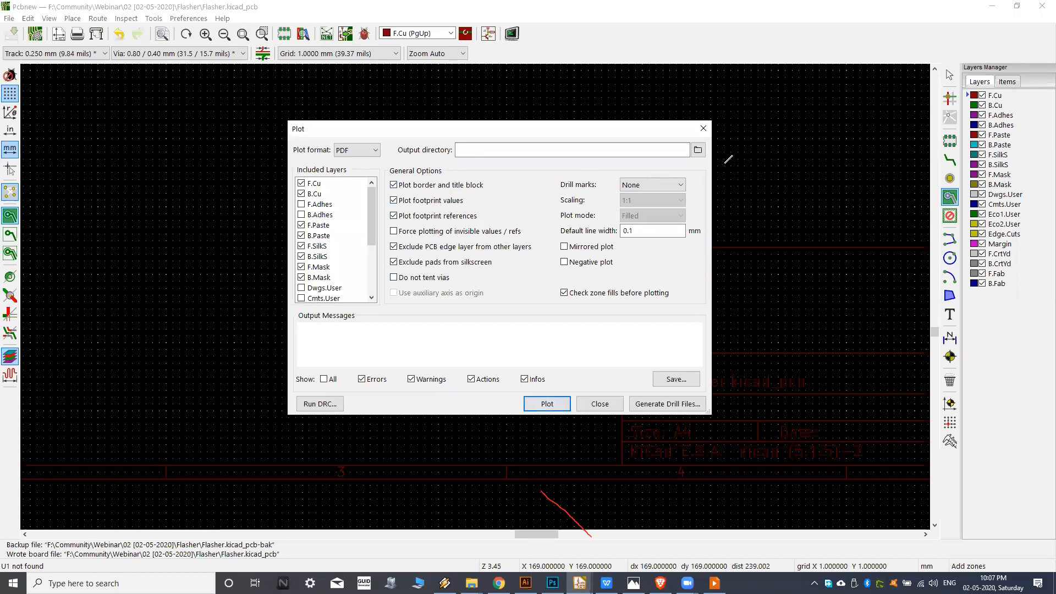
Plot the included layers into a new folder named PDF inside the Flasher project folder, using a relative output path.
left_click(698, 150)
right_click(507, 231)
left_click(541, 296)
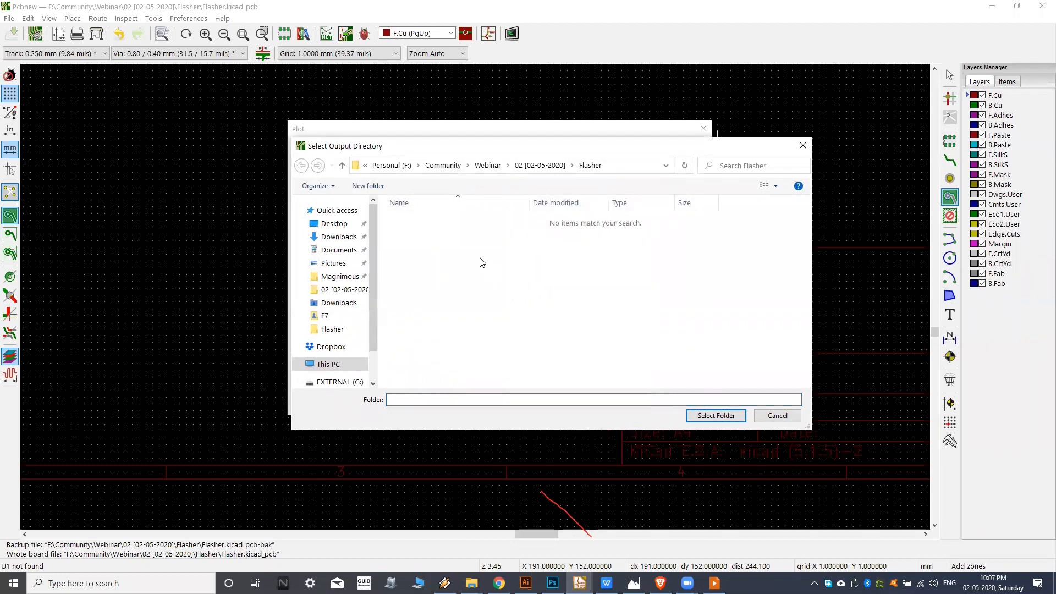
left_click(368, 186)
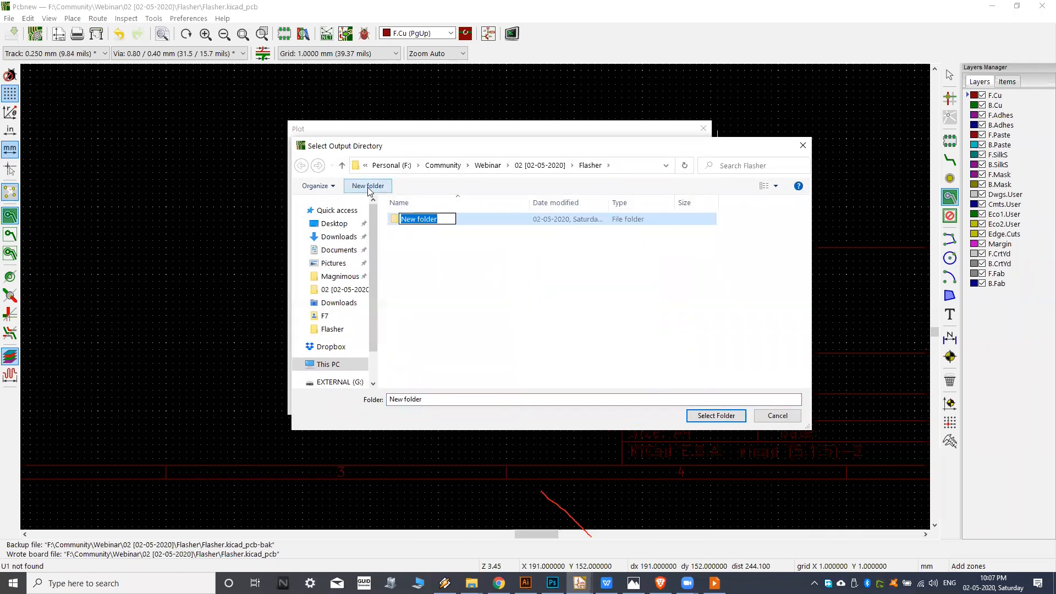
type("PDF")
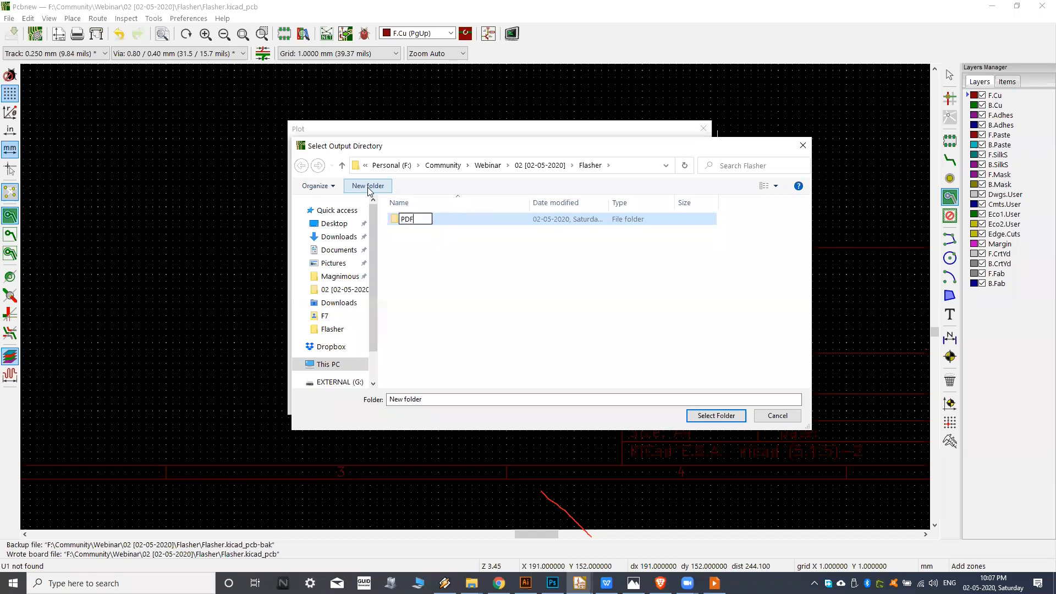
key("Return")
key("Return")
left_click(716, 415)
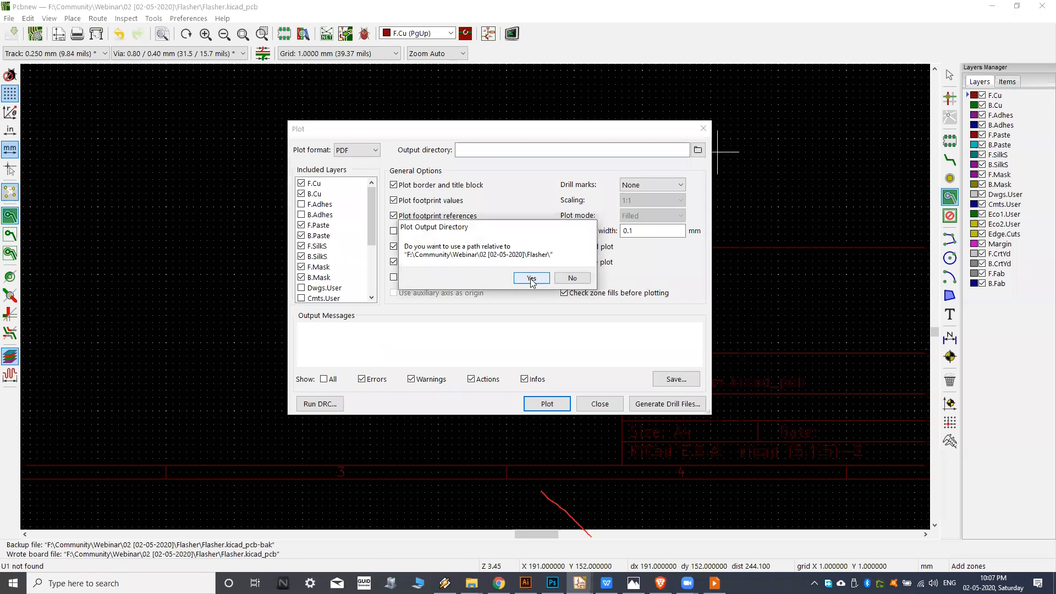
left_click(531, 279)
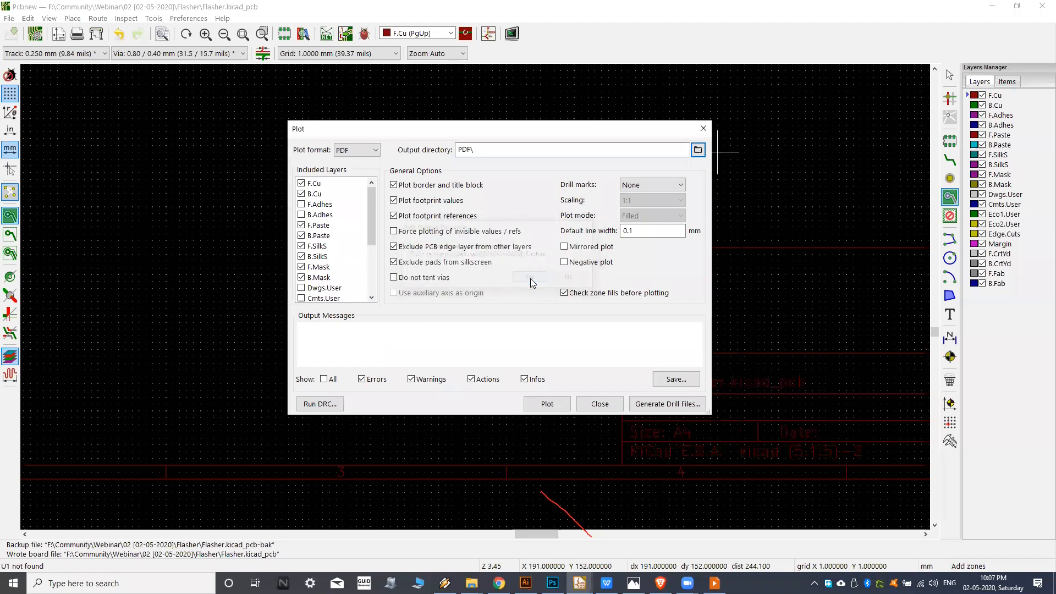
left_click(548, 405)
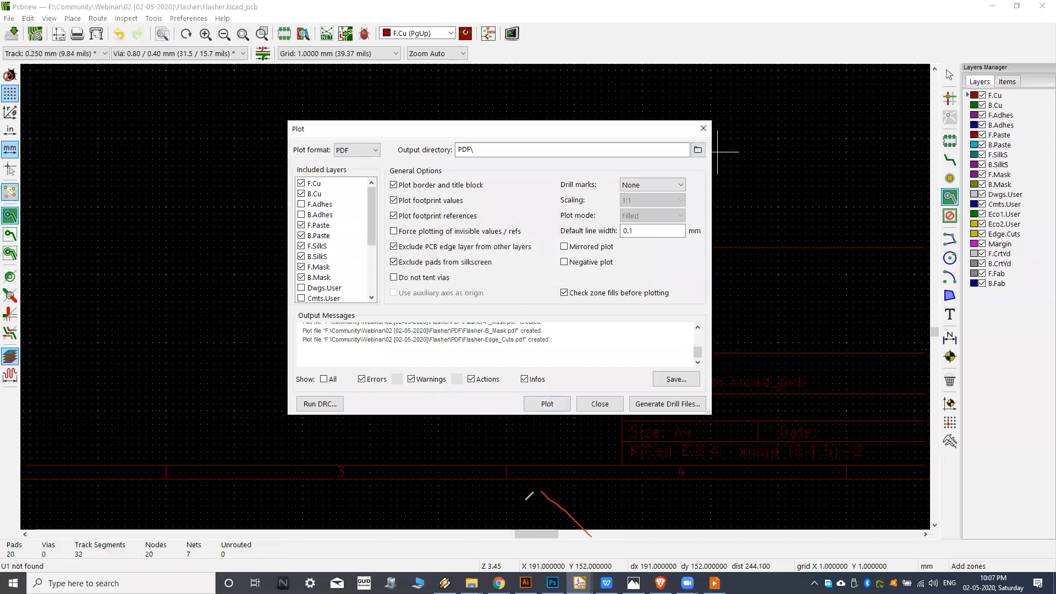
Switch to File Explorer, open the project's PDF folder and examine the back copper plot Flasher-B_Cu.pdf up close.
mouse_move(472, 583)
left_click(451, 502)
double_click(179, 88)
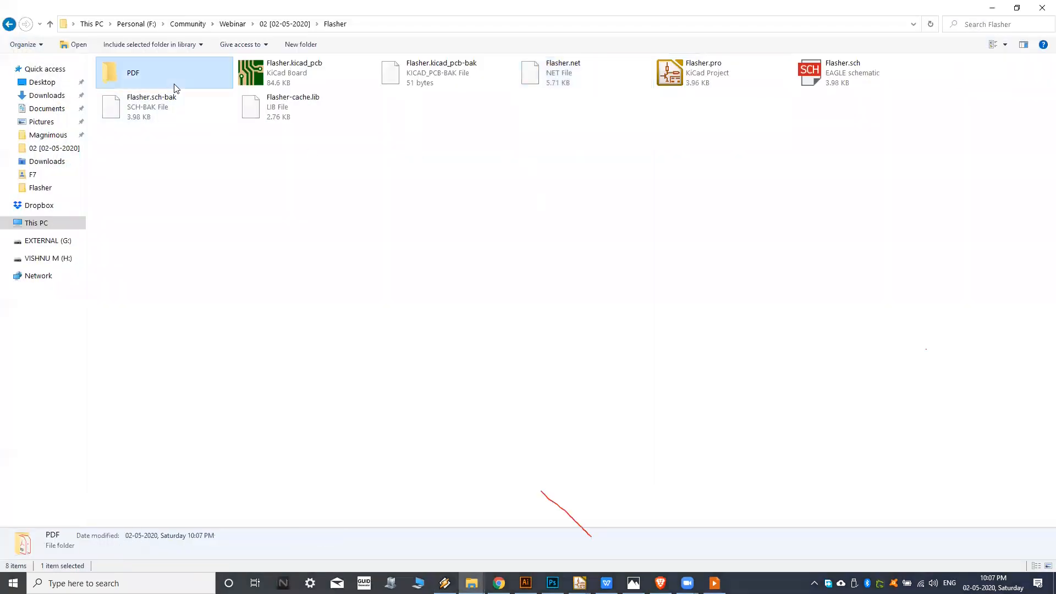
left_click(993, 44)
left_click(186, 84)
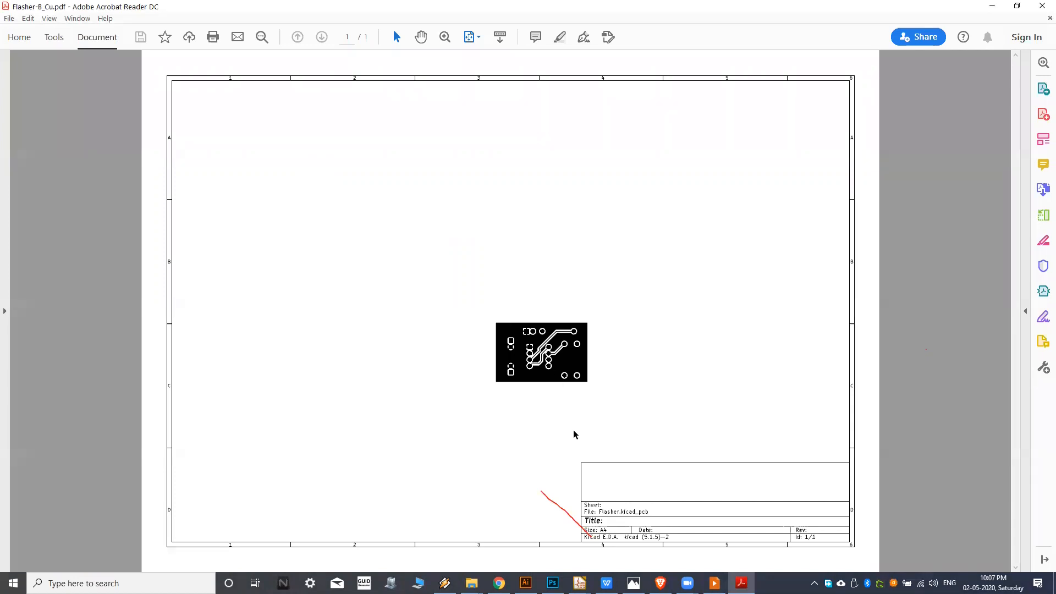
scroll(552, 299, "up", 3, "ctrl")
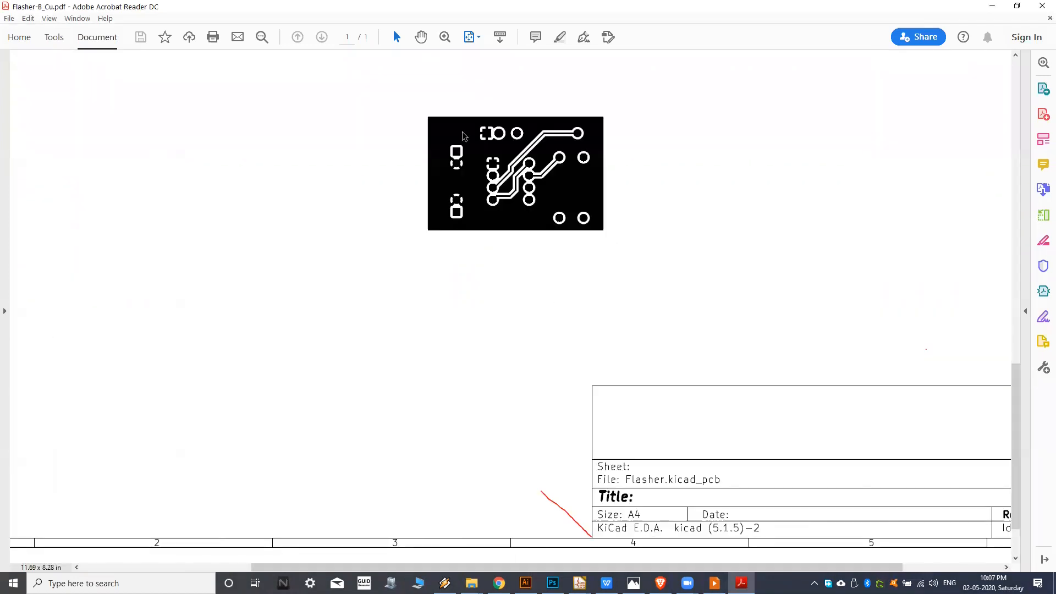
scroll(496, 149, "up", 1, "ctrl")
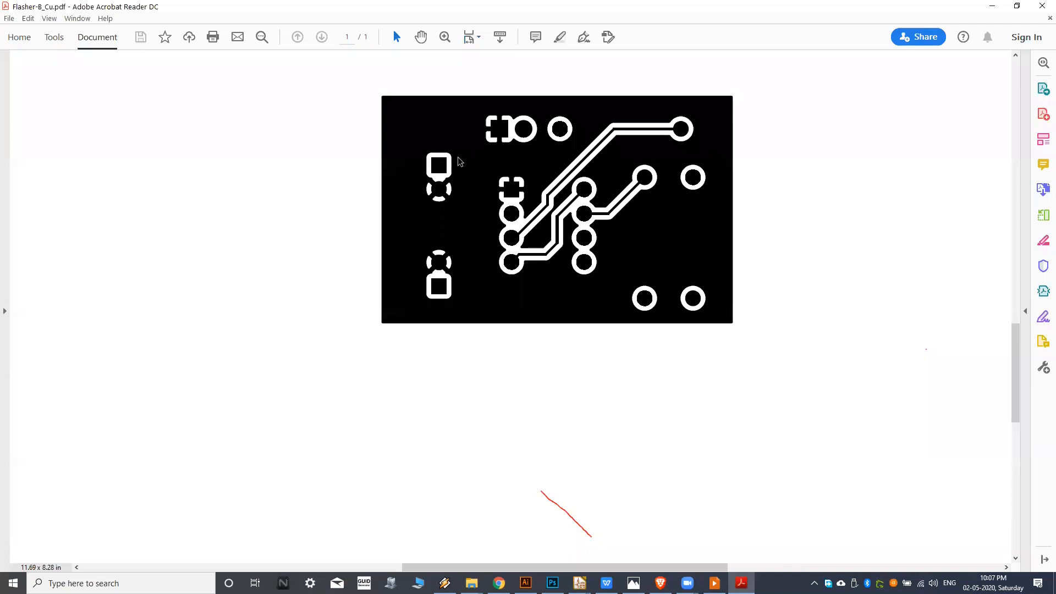
left_click(1042, 6)
Examine the pad openings in the back solder mask plot Flasher-B_Mask.pdf, then close it.
double_click(282, 86)
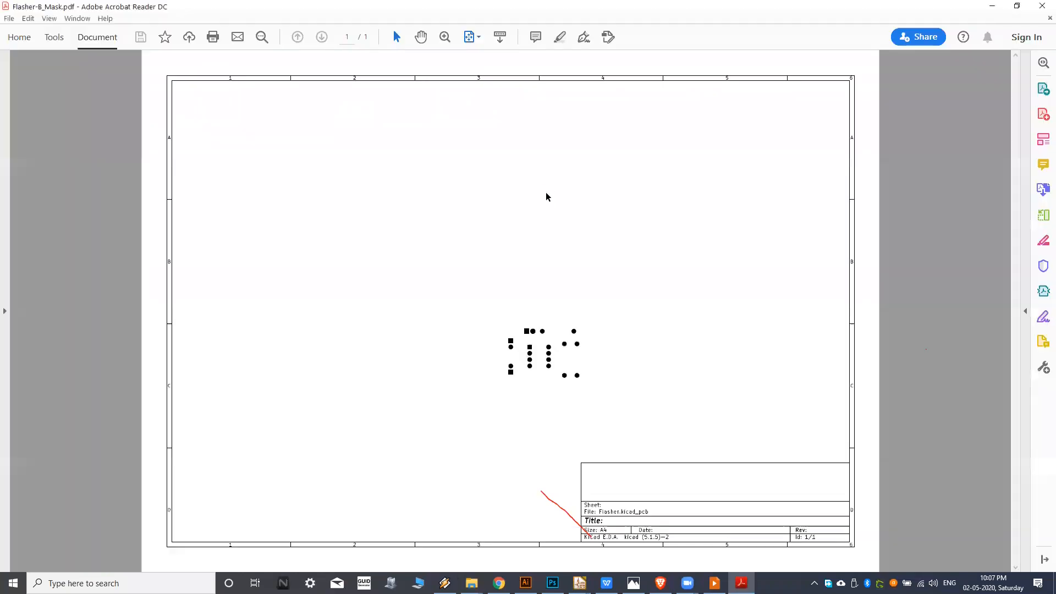
scroll(561, 357, "up", 1, "ctrl")
scroll(561, 357, "up", 1, "ctrl")
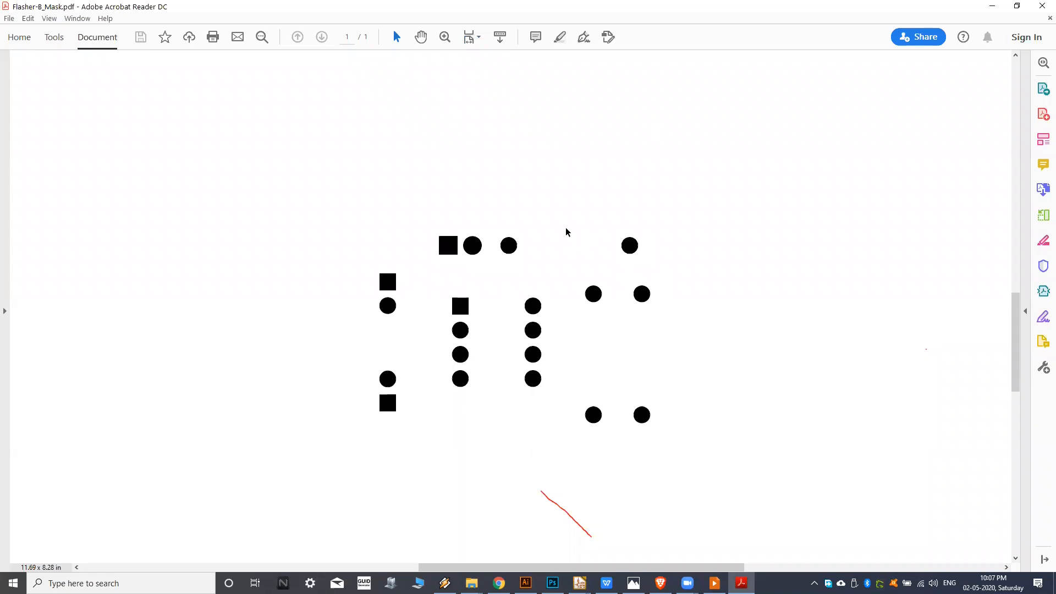
left_click(1042, 6)
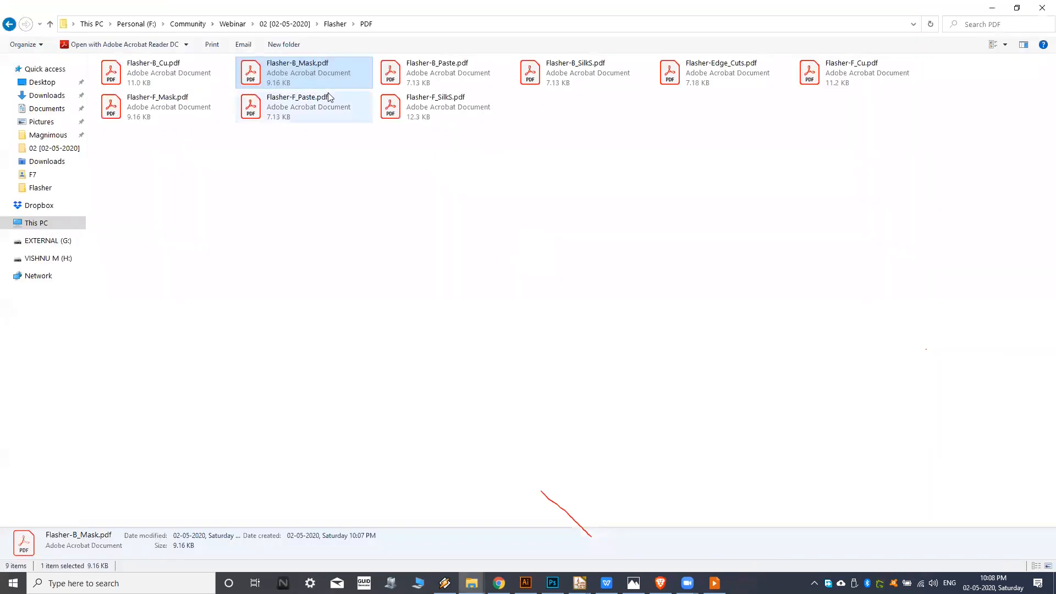
View the back paste and back silkscreen plots, Flasher-B_Paste.pdf and Flasher-B_SilkS.pdf, closing each one.
double_click(435, 78)
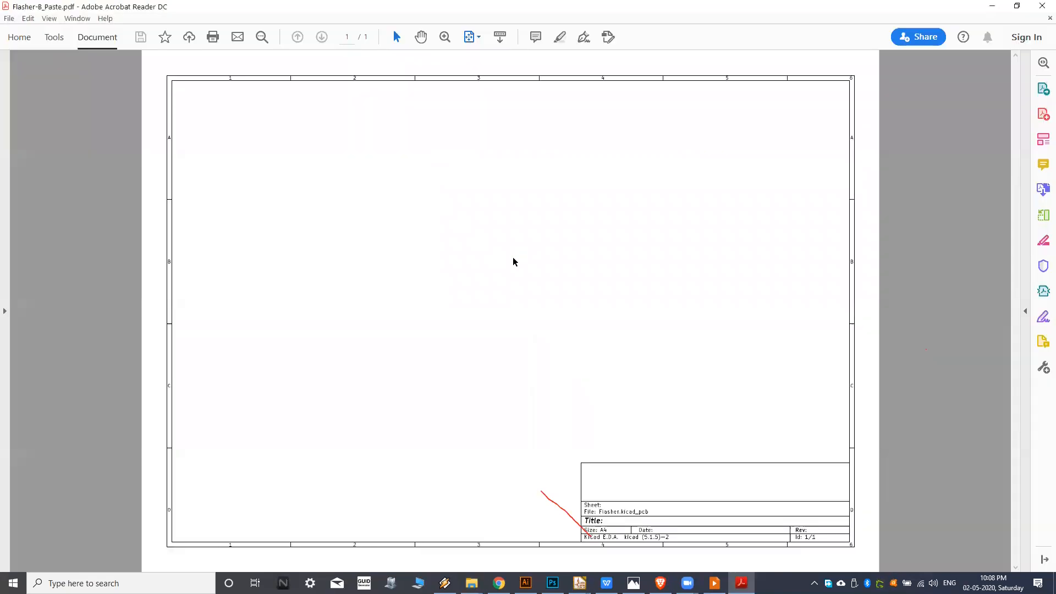
left_click(1041, 8)
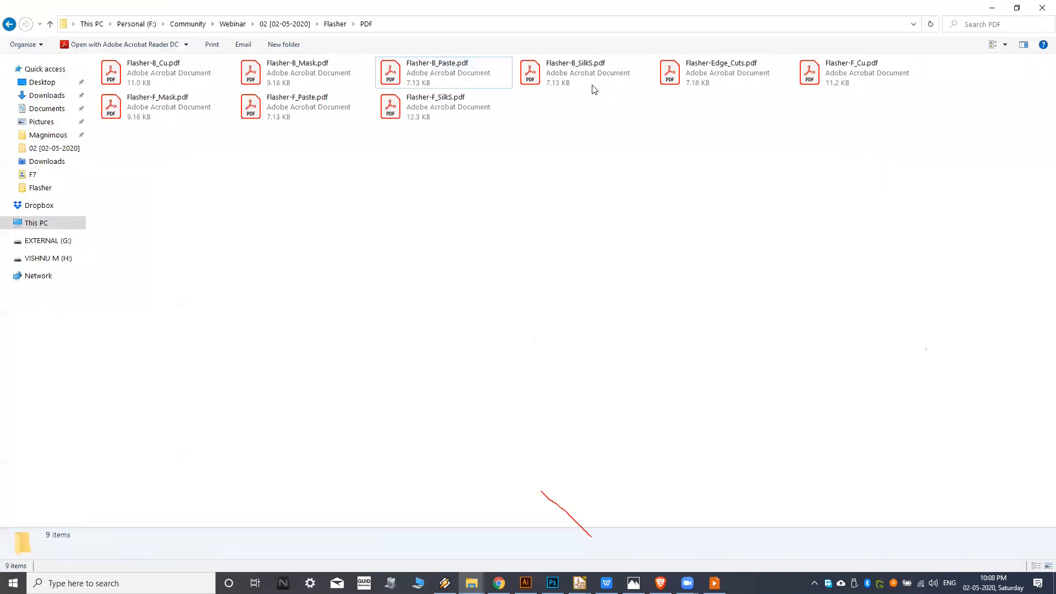
double_click(582, 81)
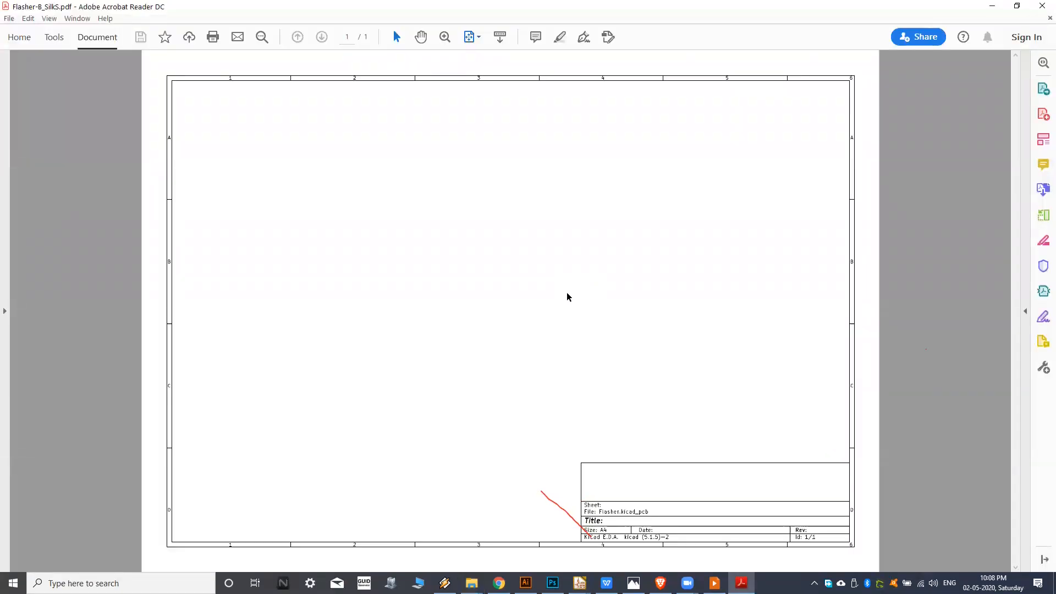
left_click(1042, 5)
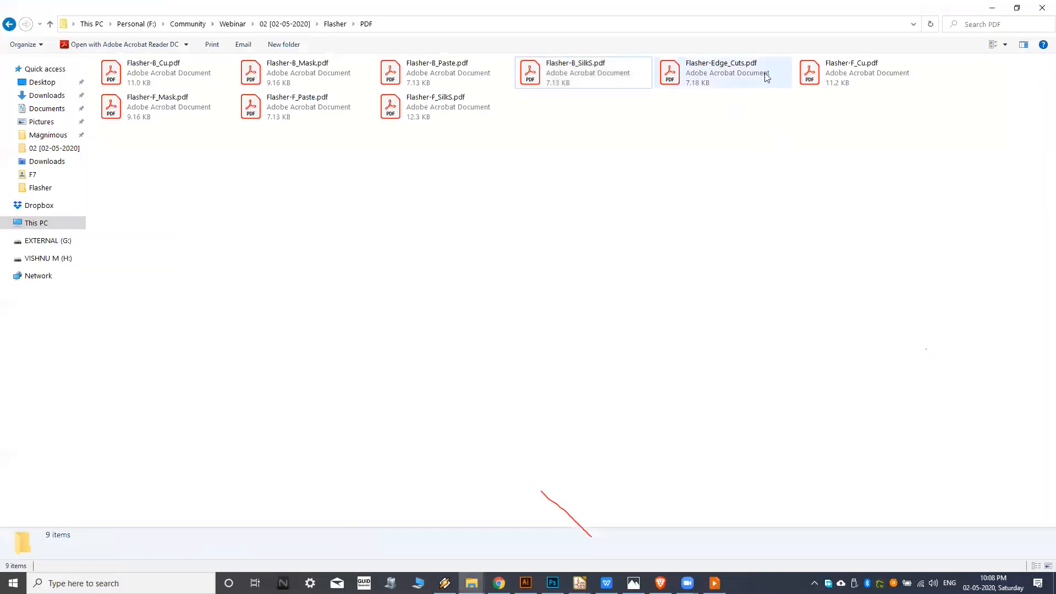
Examine the board outline in Flasher-Edge_Cuts.pdf and close it.
left_click(727, 86)
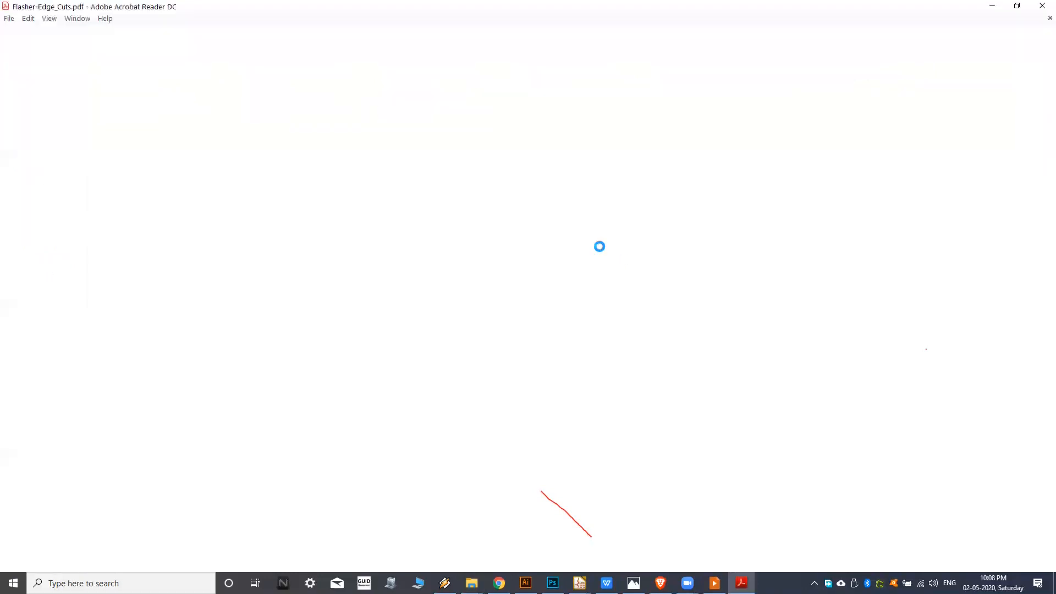
scroll(555, 344, "up", 2, "ctrl")
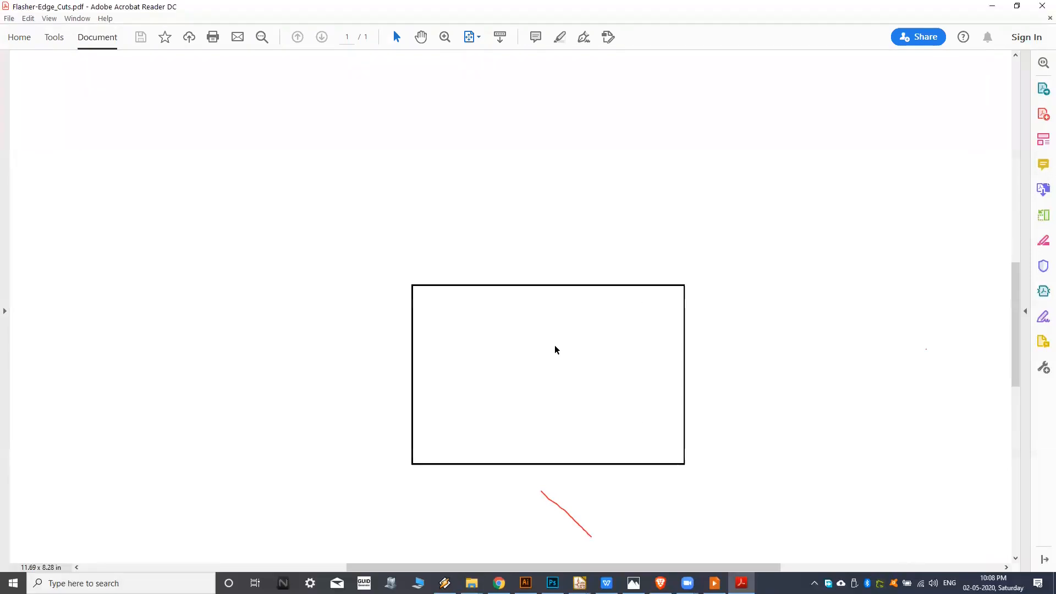
left_click(1041, 6)
Examine the front copper traces and ground pour in Flasher-F_Cu.pdf and close it.
left_click(834, 77)
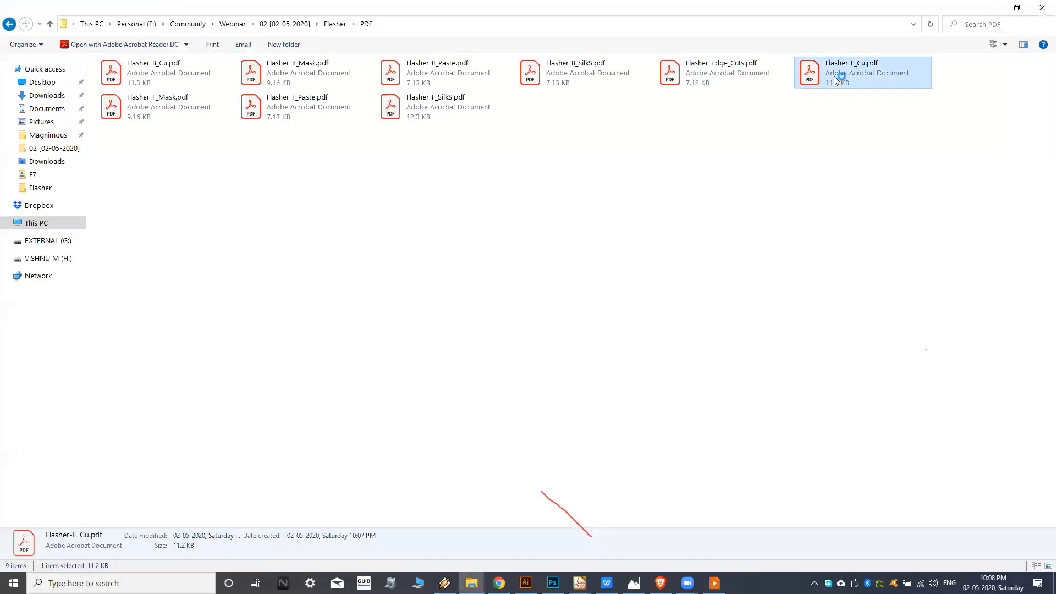
double_click(834, 77)
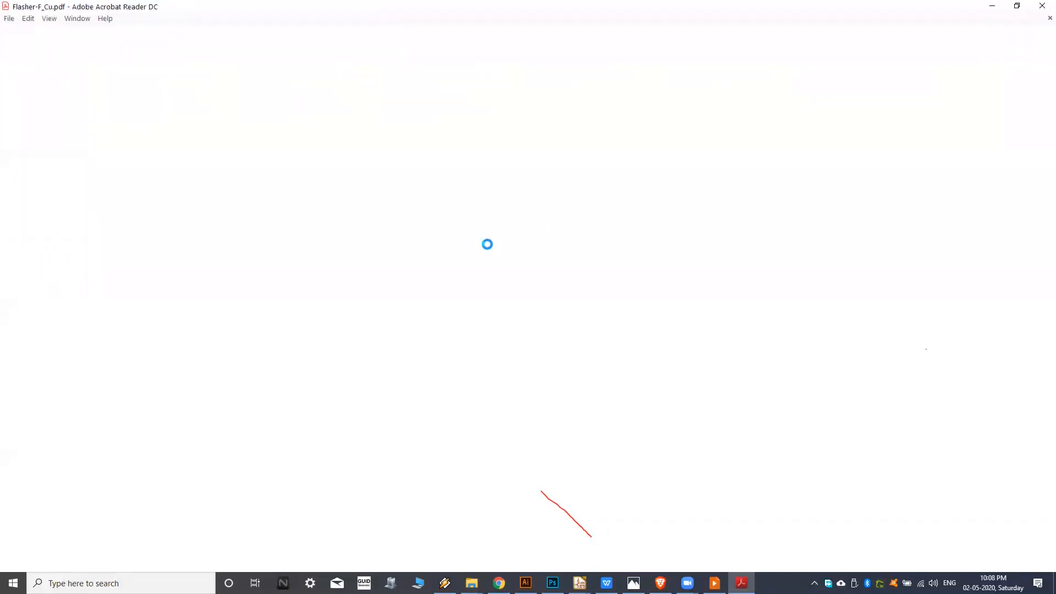
scroll(569, 348, "up", 5, "ctrl")
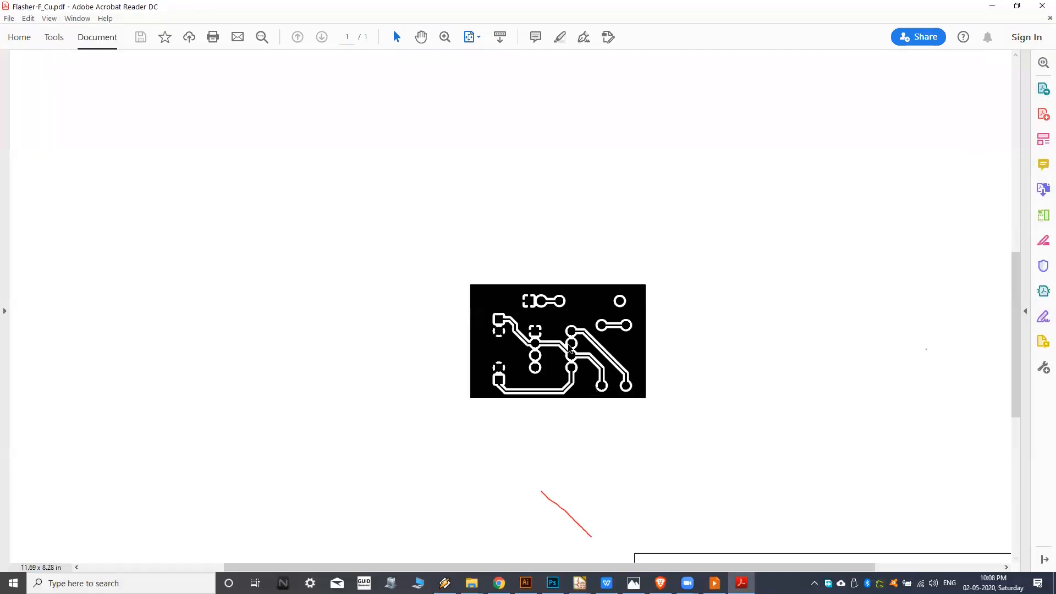
left_click(1042, 5)
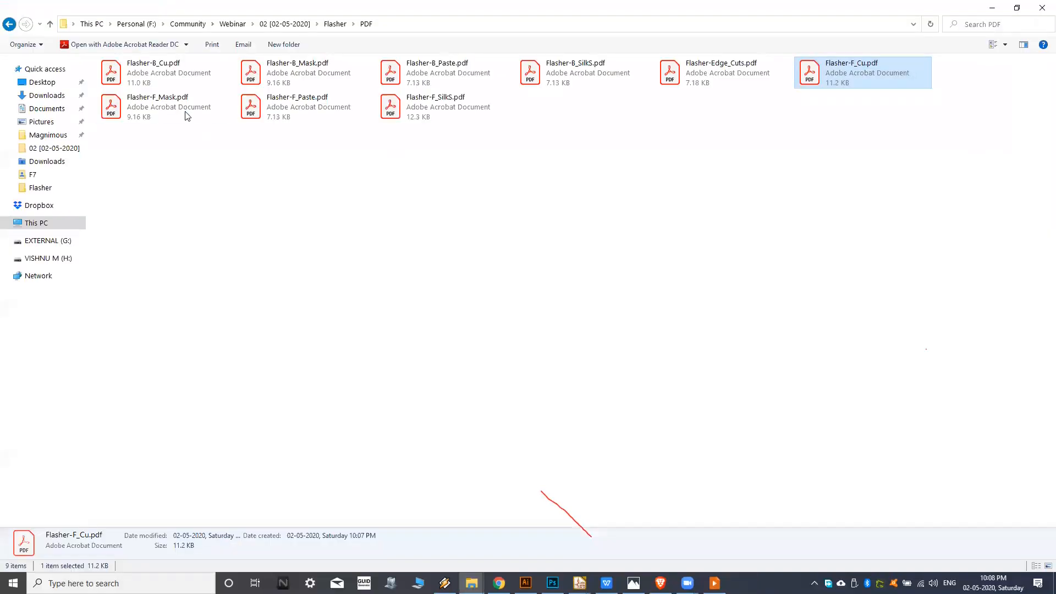
Examine the component outlines and references in the front silkscreen plot Flasher-F_SilkS.pdf and close it.
left_click(190, 113)
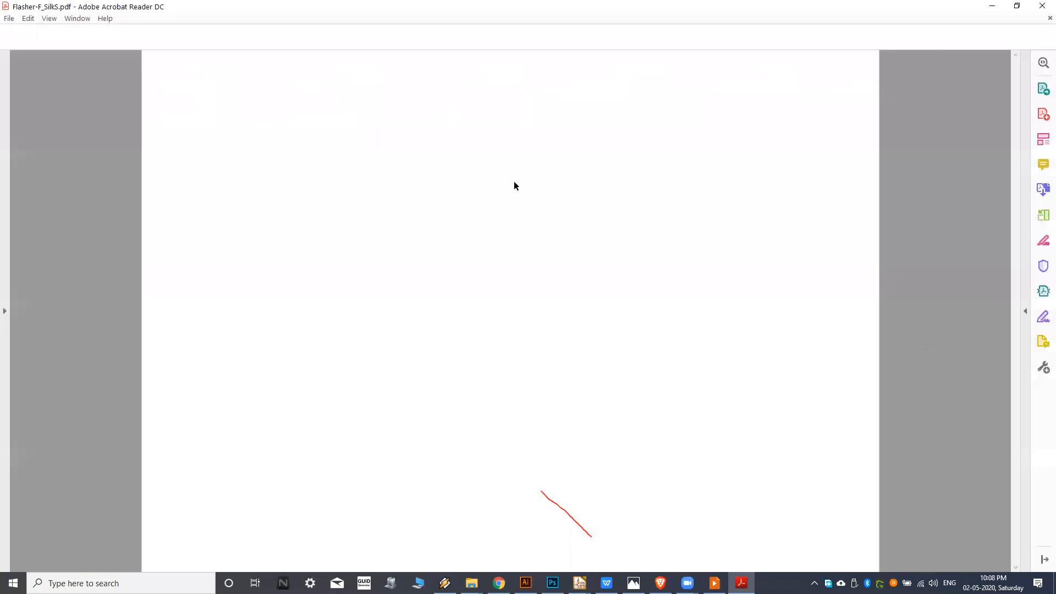
scroll(524, 391, "up", 5, "ctrl")
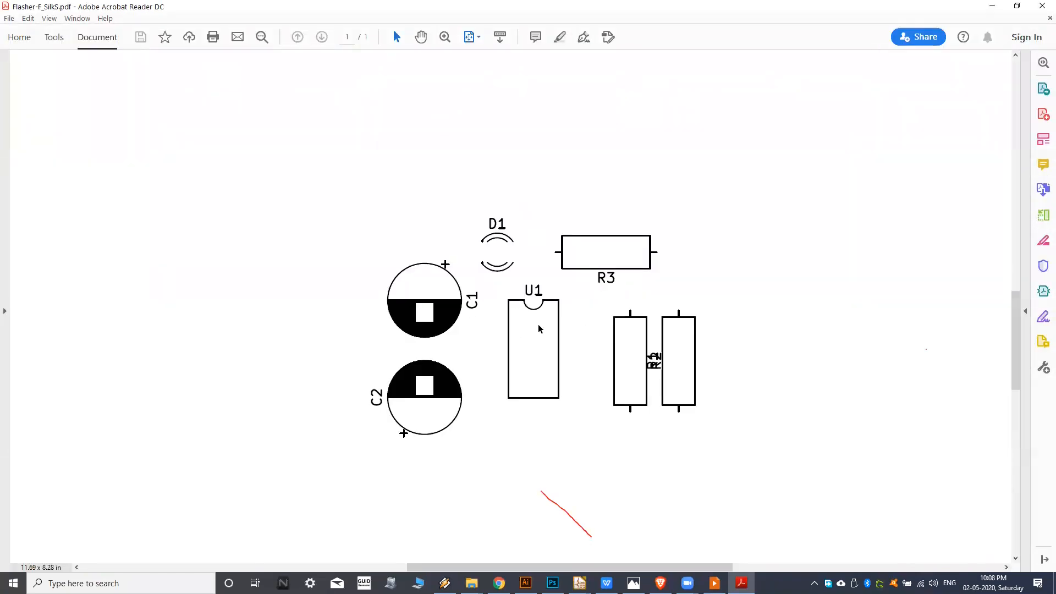
left_click(1041, 6)
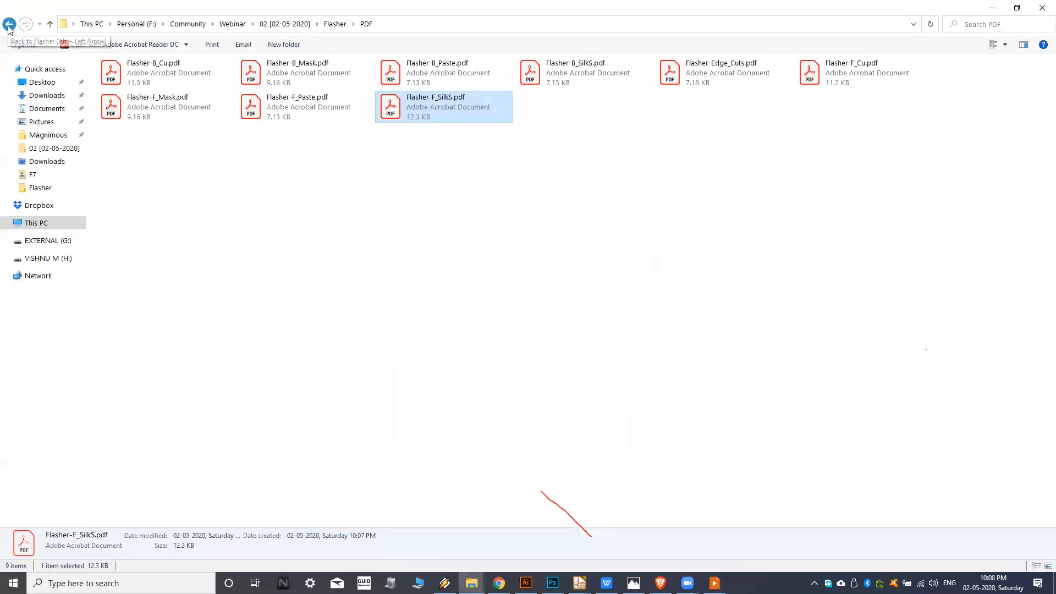
Create a folder named Gerber inside the Flasher project folder and open it.
key("BackSpace")
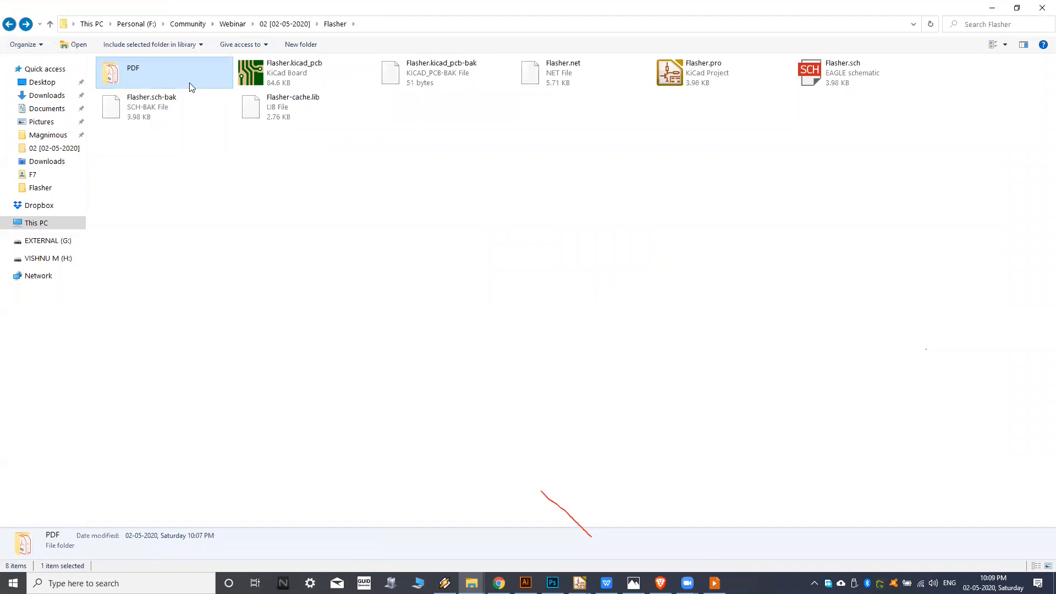
left_click(383, 161)
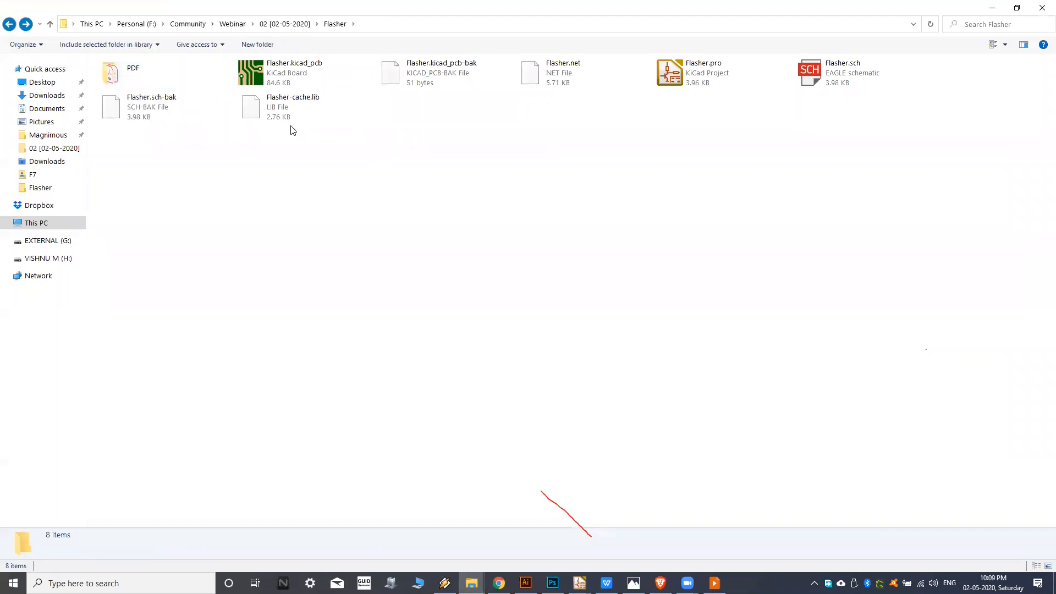
mouse_move(580, 583)
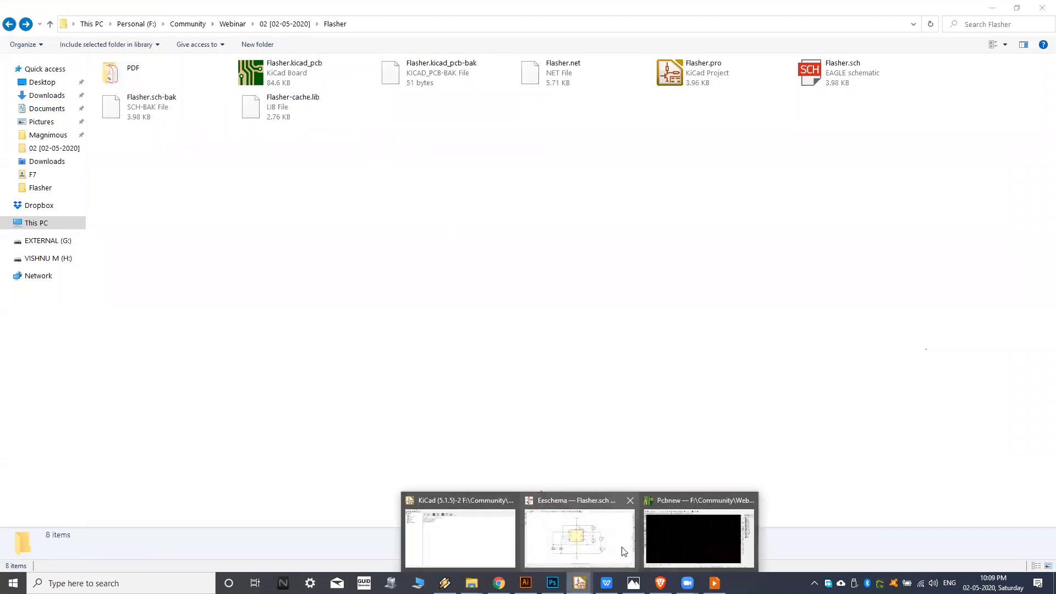
left_click(697, 545)
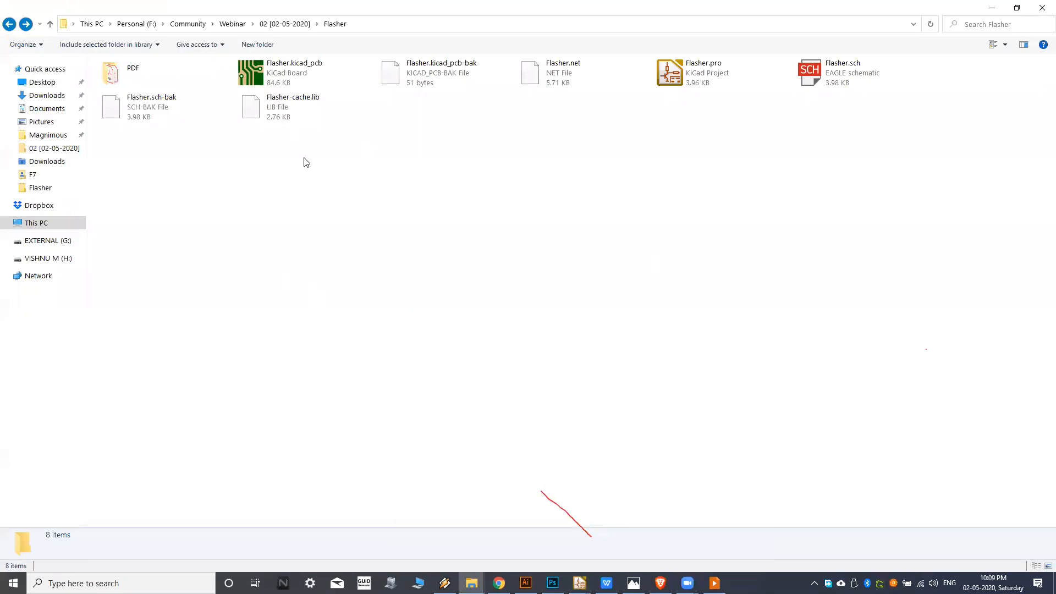
right_click(302, 160)
left_click(242, 44)
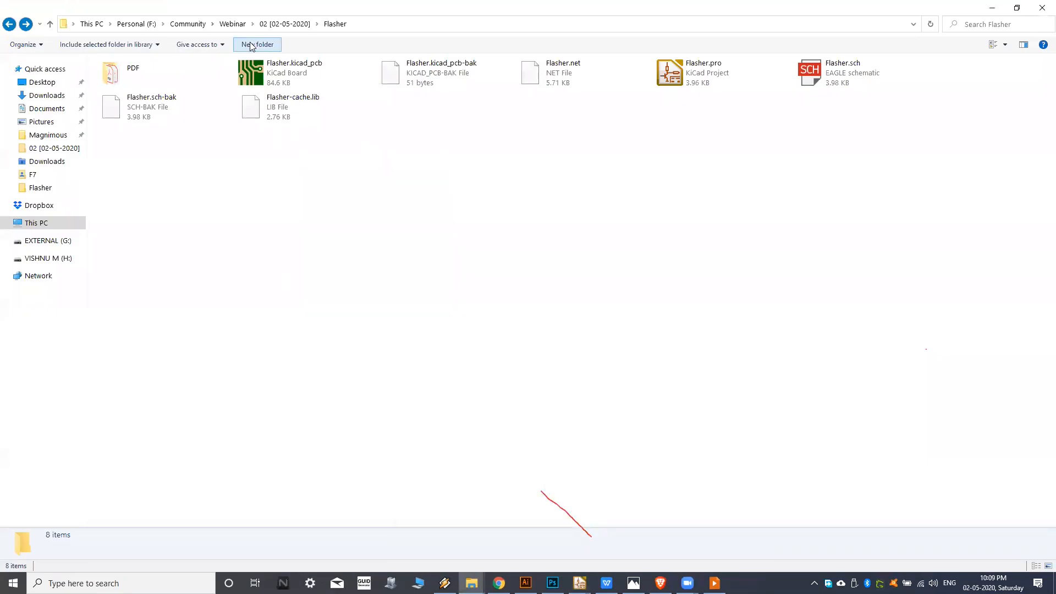
type("Ger")
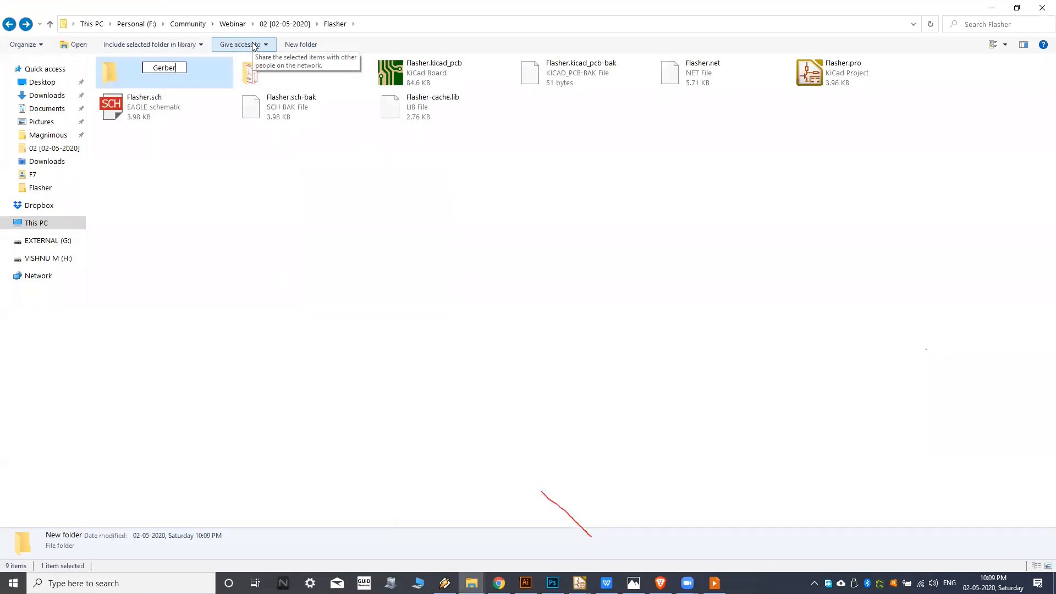
type("ber")
key("Return")
double_click(132, 69)
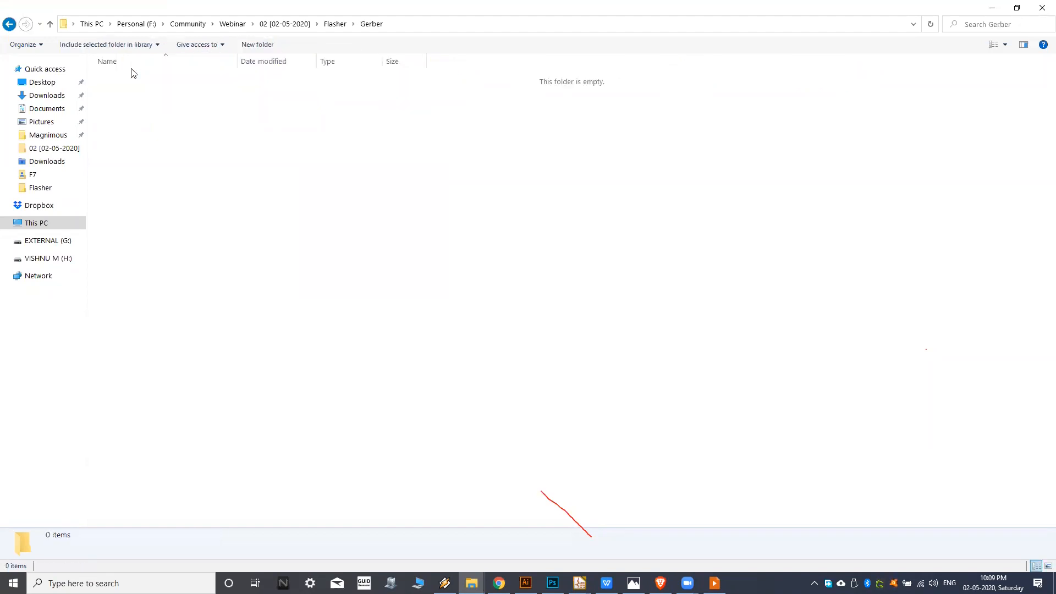
Switch to the Pcbnew window and set the plot format to Gerber.
mouse_move(580, 584)
left_click(679, 546)
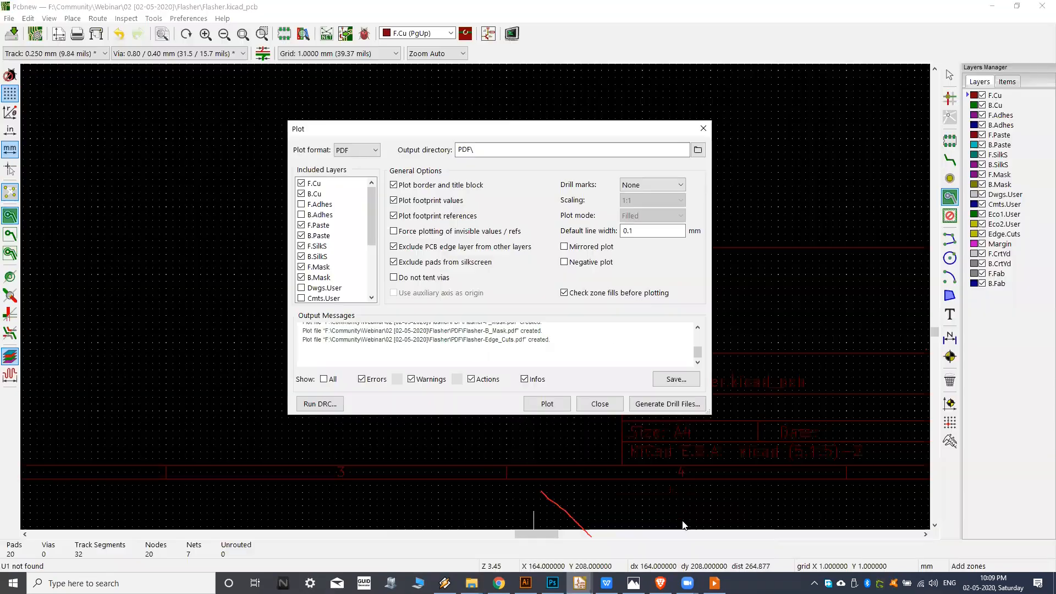
left_click(366, 153)
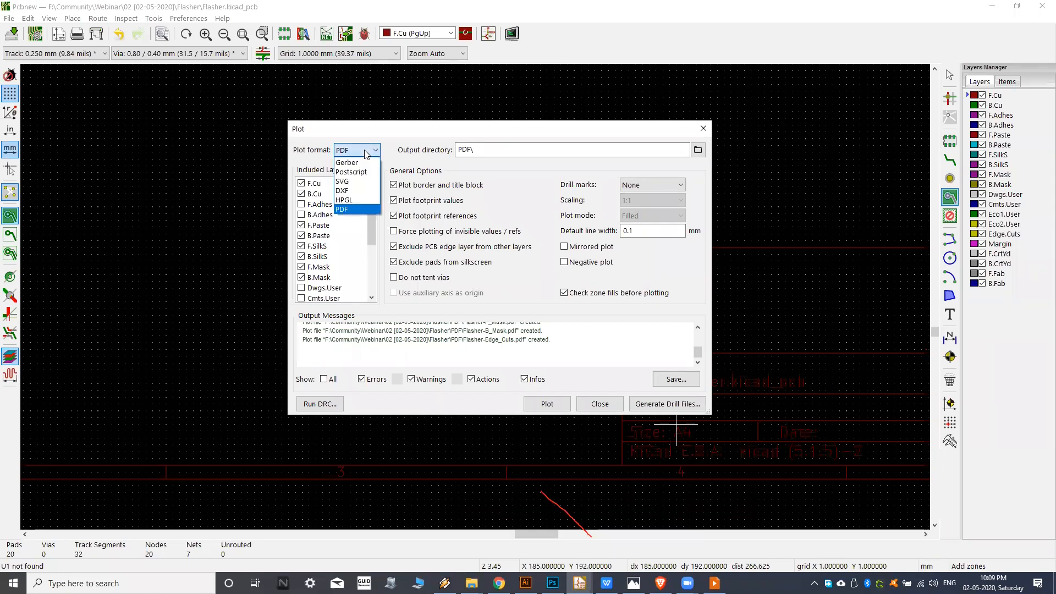
left_click(356, 162)
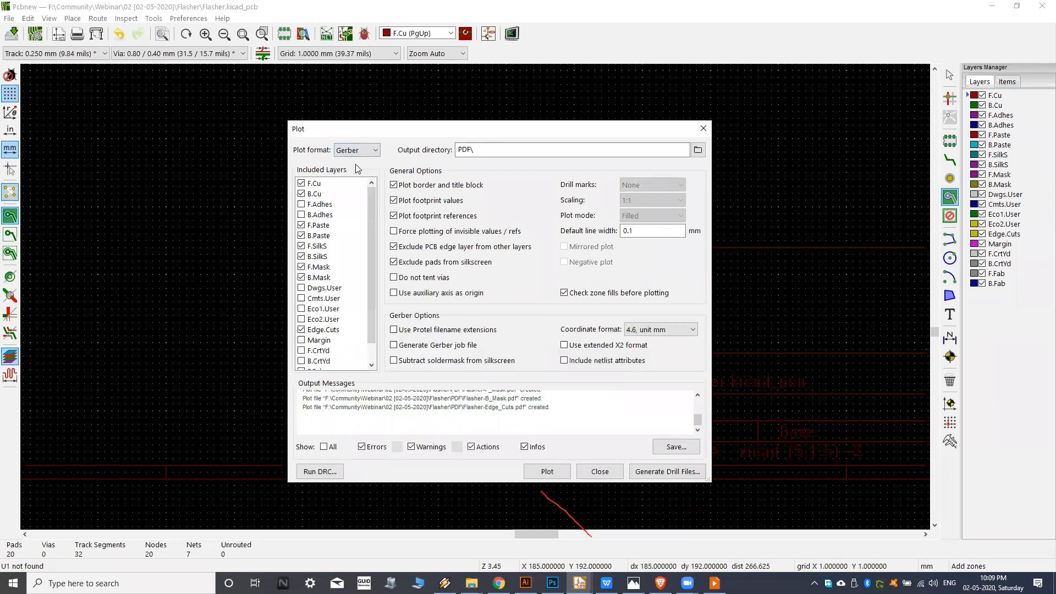
scroll(367, 231, "down", 1)
scroll(367, 218, "up", 1)
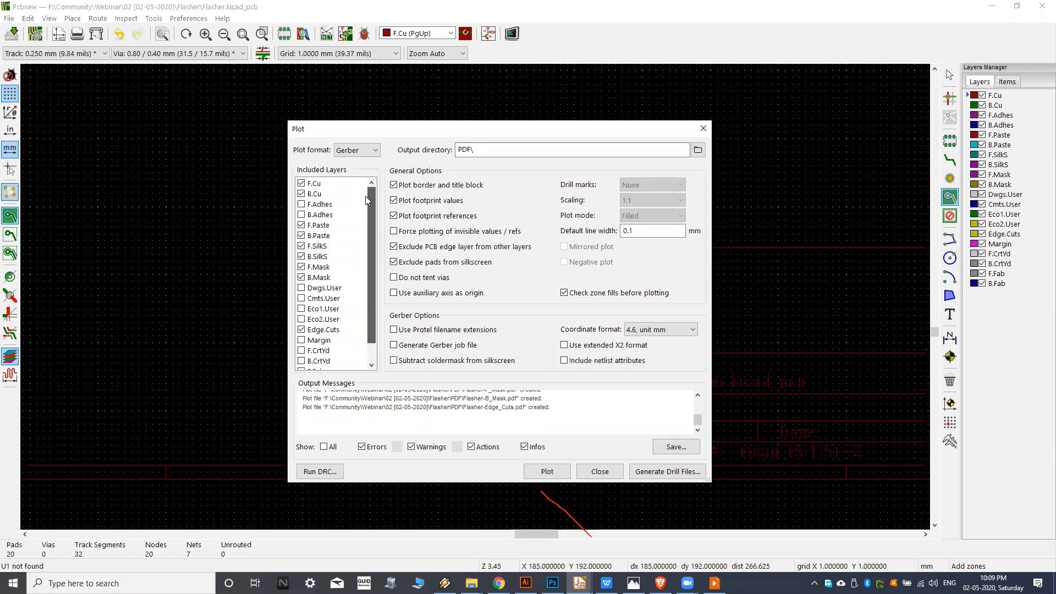
Set the plot output directory to the new Gerber folder, using a path relative to the Flasher project.
left_click(696, 152)
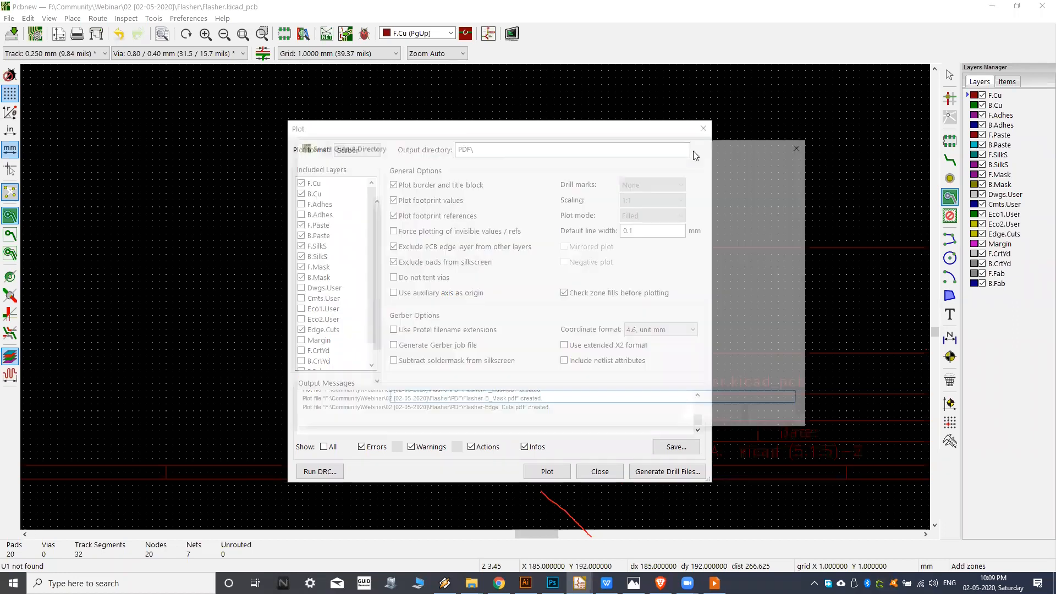
left_click(588, 166)
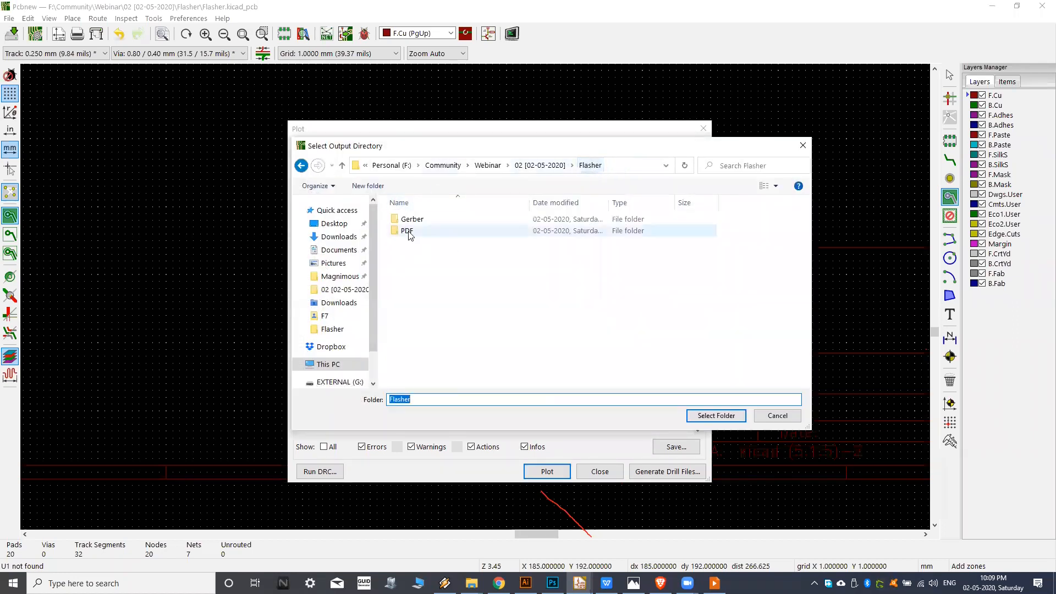
double_click(407, 215)
left_click(702, 422)
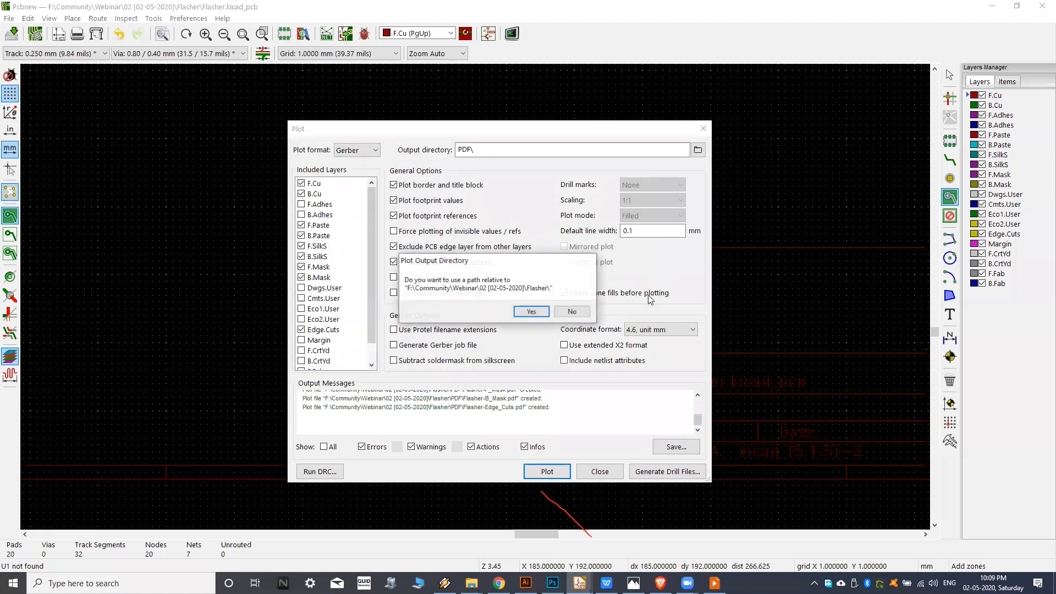
left_click(538, 315)
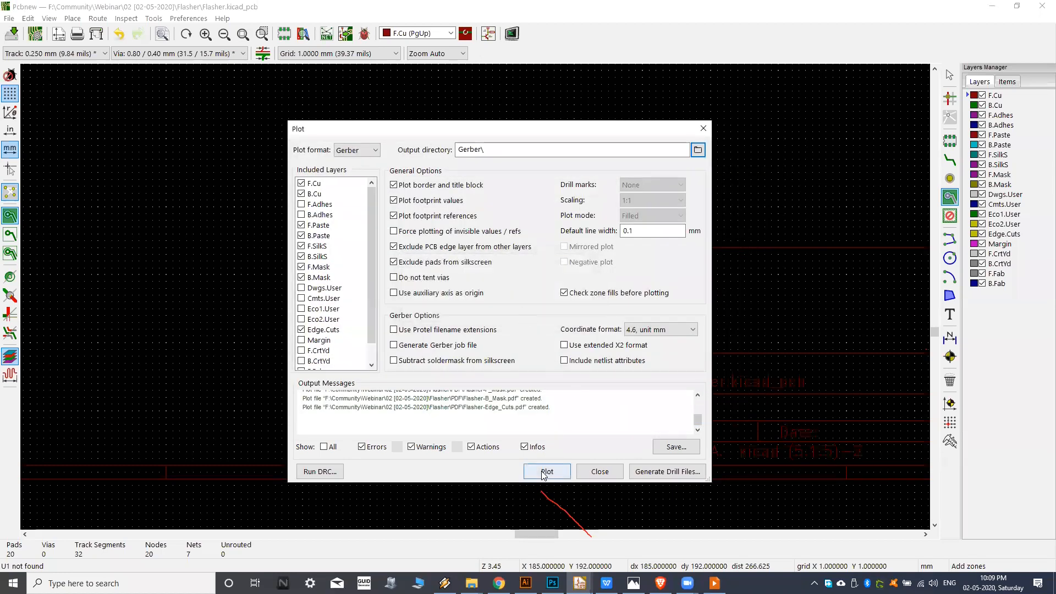
Exclude the border and title block, and plot the included layers as Gerber files.
left_click(395, 185)
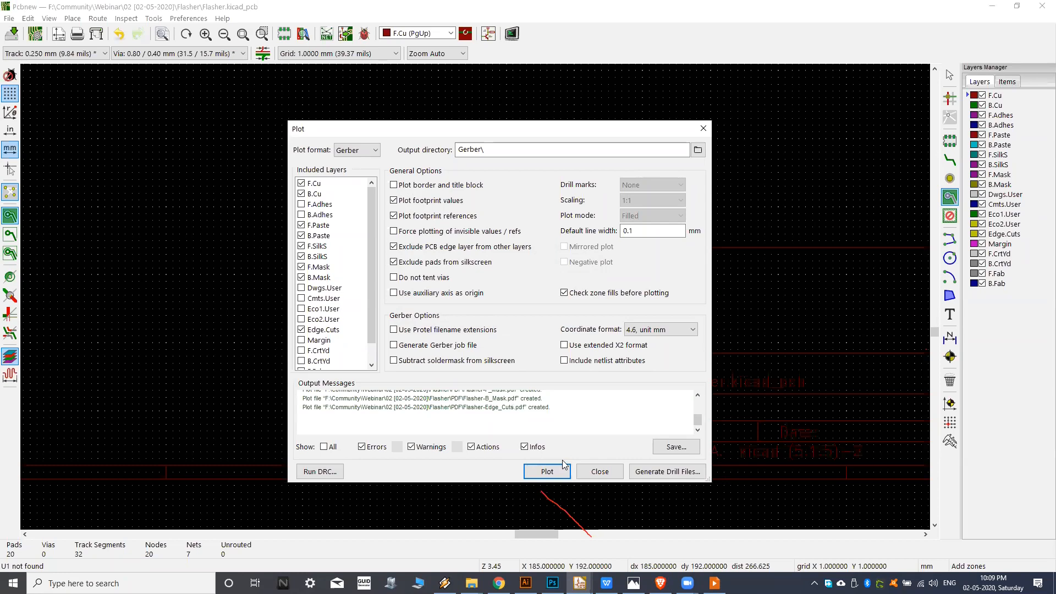
left_click(554, 475)
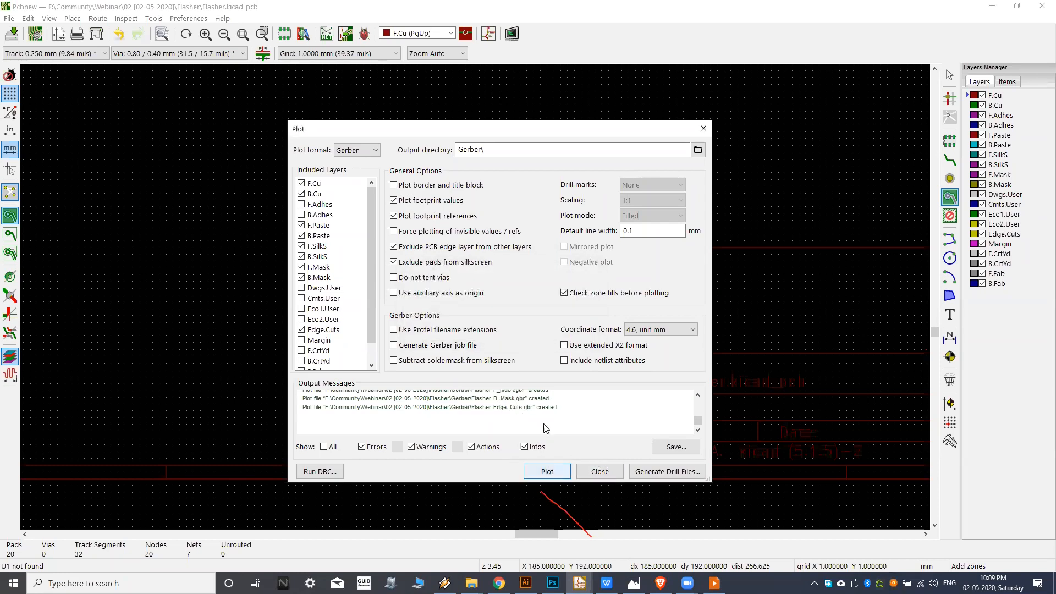
Switch to File Explorer and review the plotted .gbr layer files in the Gerber folder.
left_click(472, 583)
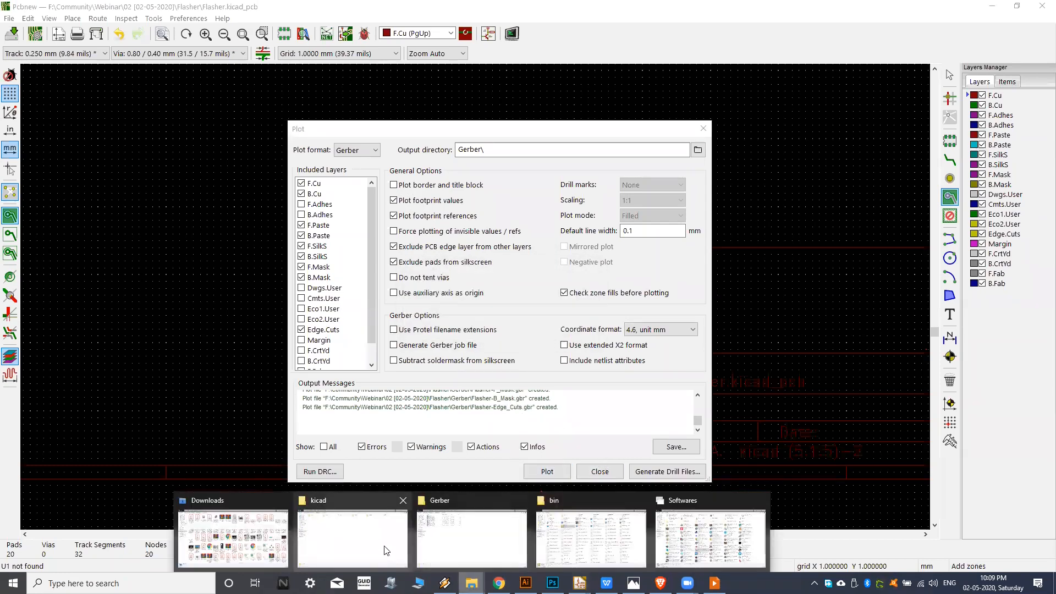
left_click(471, 538)
left_click(991, 48)
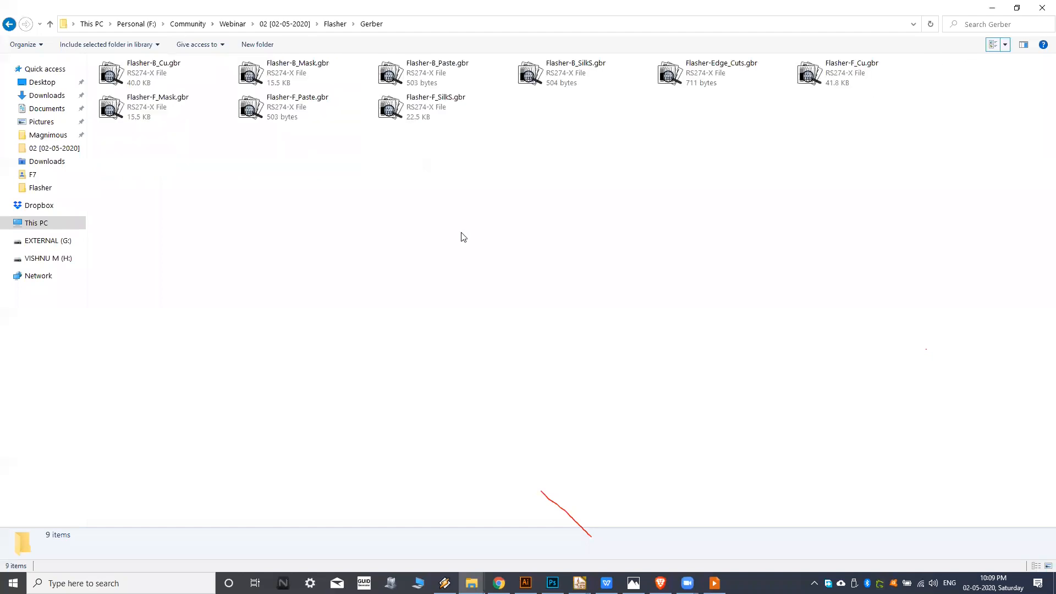
left_click_drag(135, 188, 930, 67)
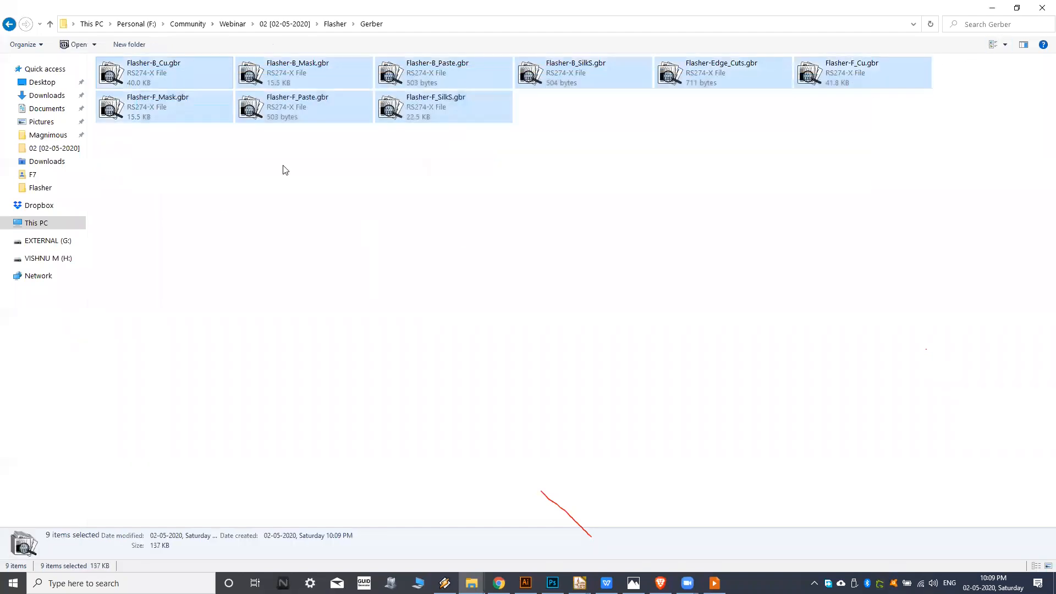
left_click(153, 91)
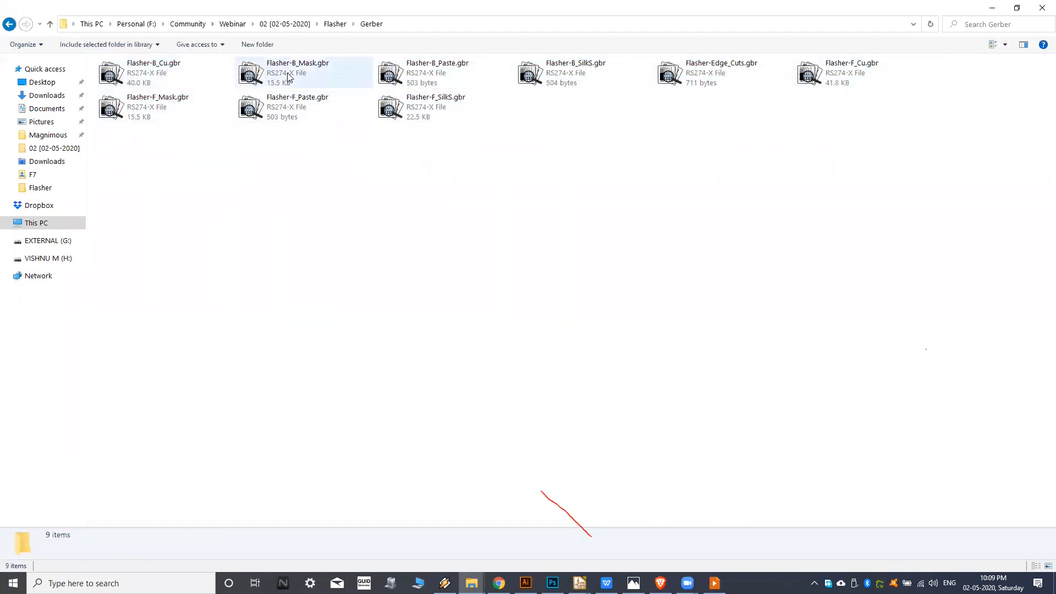
mouse_move(141, 150)
left_mouse_down()
mouse_move(325, 100)
mouse_move(818, 86)
left_mouse_up()
left_click(654, 140)
left_click_drag(135, 185, 845, 78)
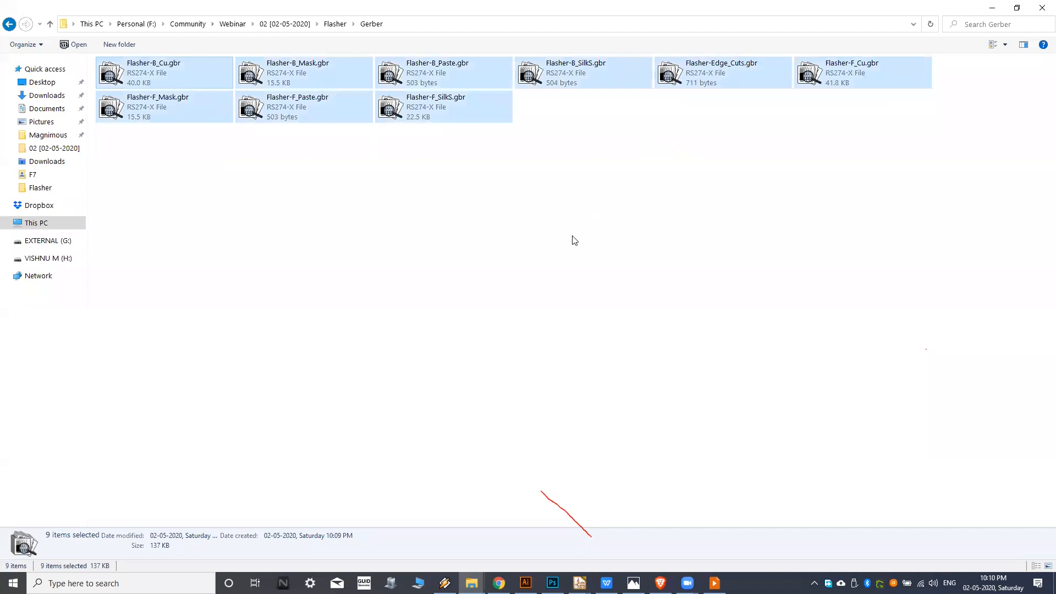
left_click(228, 177)
left_click_drag(179, 168, 879, 75)
left_click(515, 215)
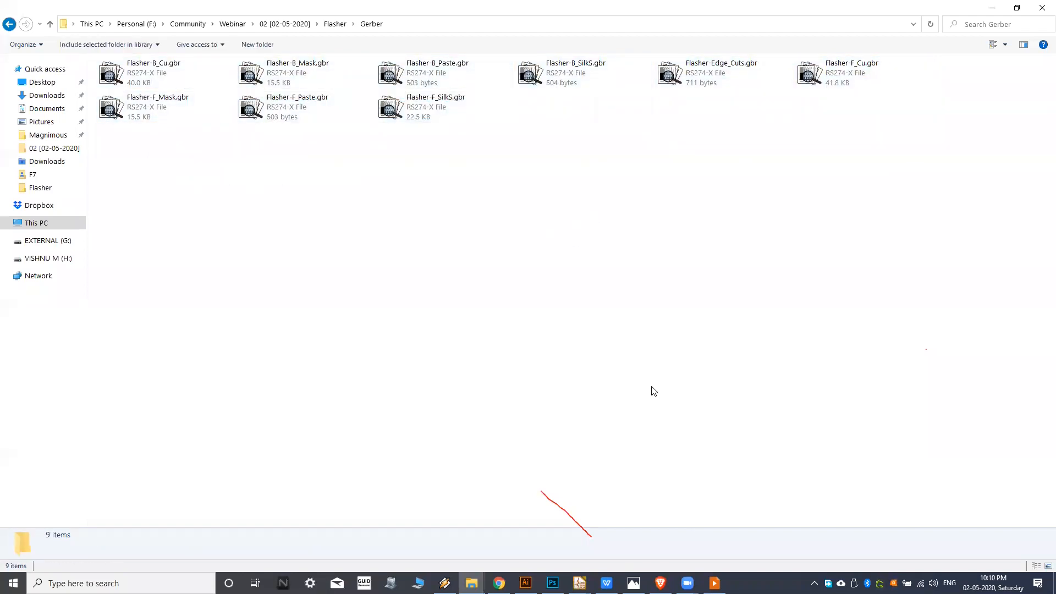
Return to Pcbnew and generate the Excellon drill files into the Gerber folder, closing the drill dialog.
mouse_move(580, 583)
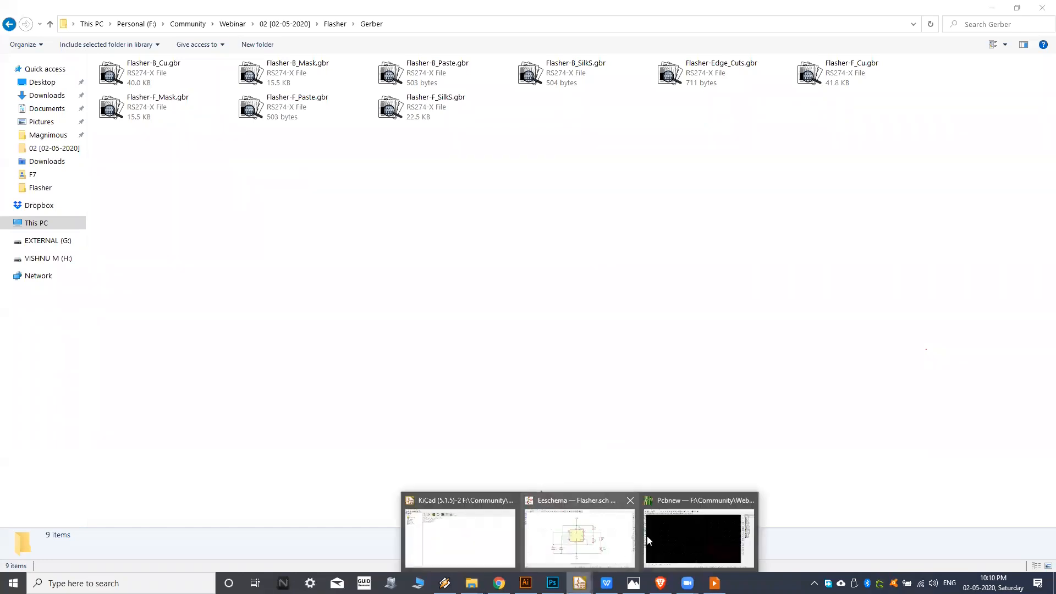
left_click(698, 531)
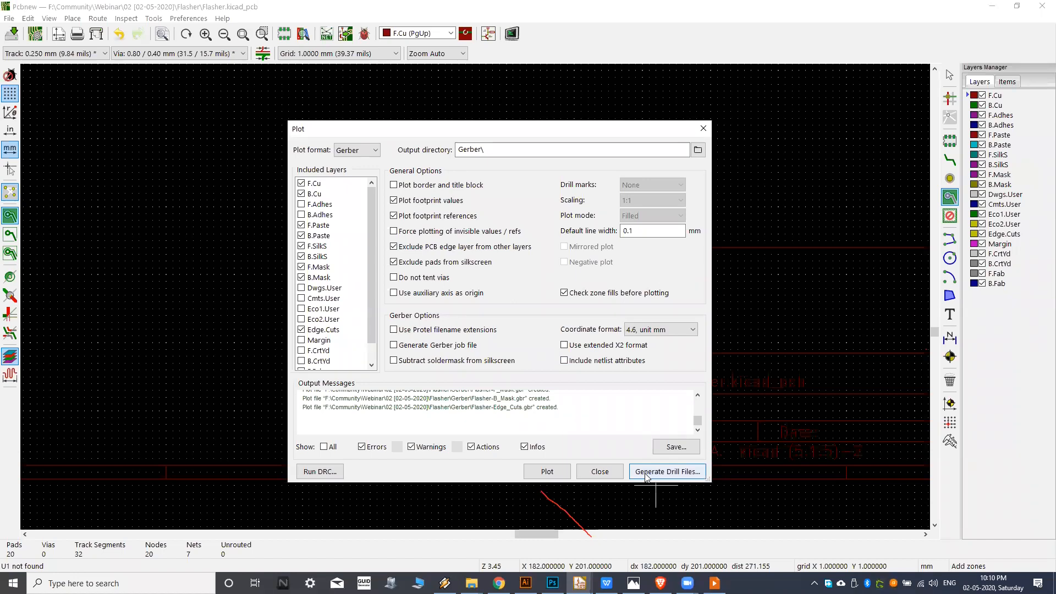
left_click(653, 476)
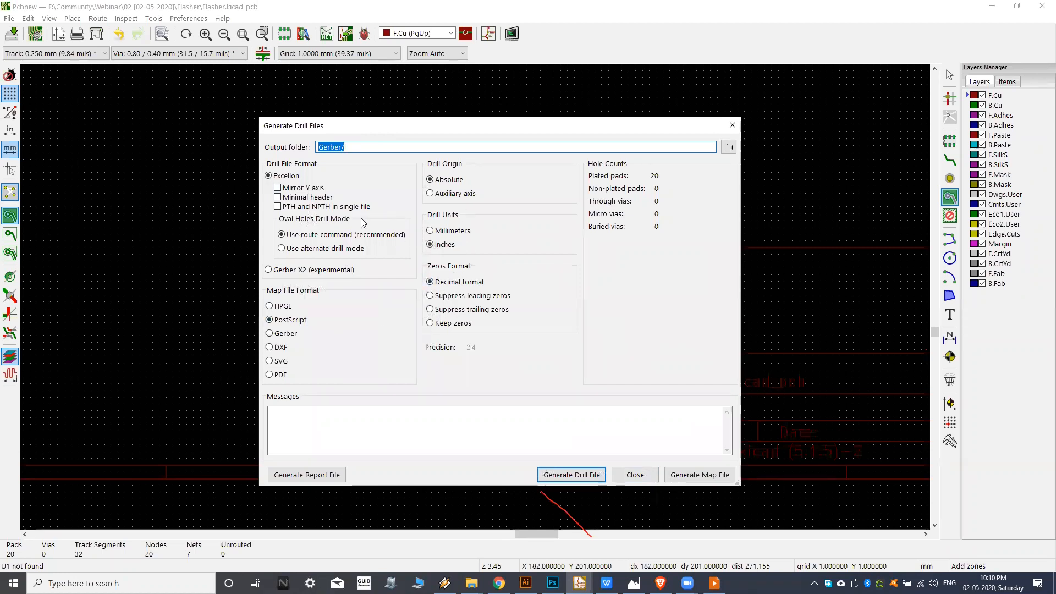
left_click(572, 475)
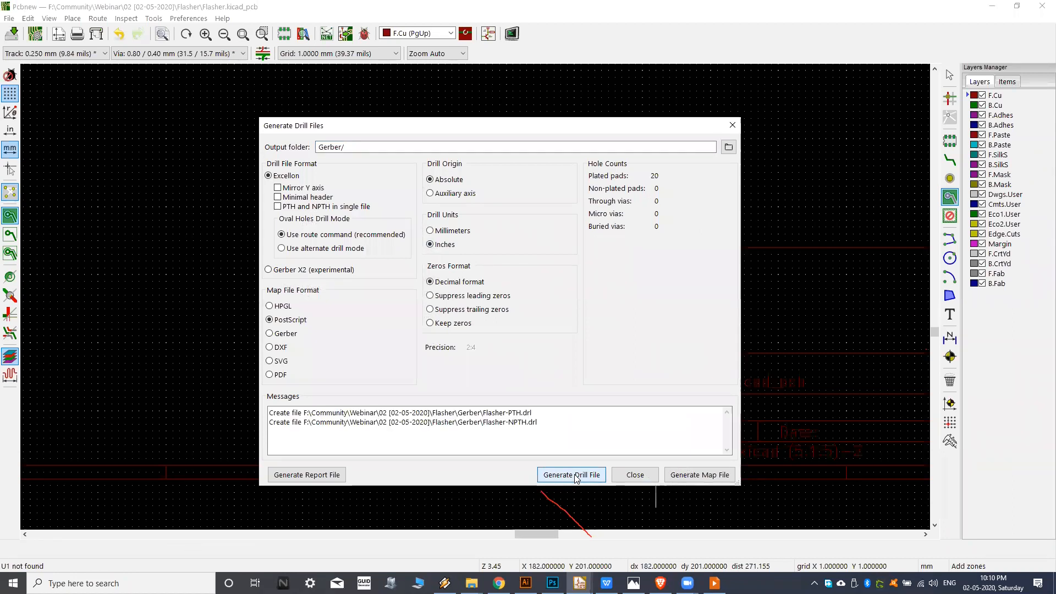
left_click(634, 475)
Check the drill files Flasher-NPTH.drl and Flasher-PTH.drl in the Gerber folder in File Explorer.
mouse_move(472, 583)
left_click(468, 523)
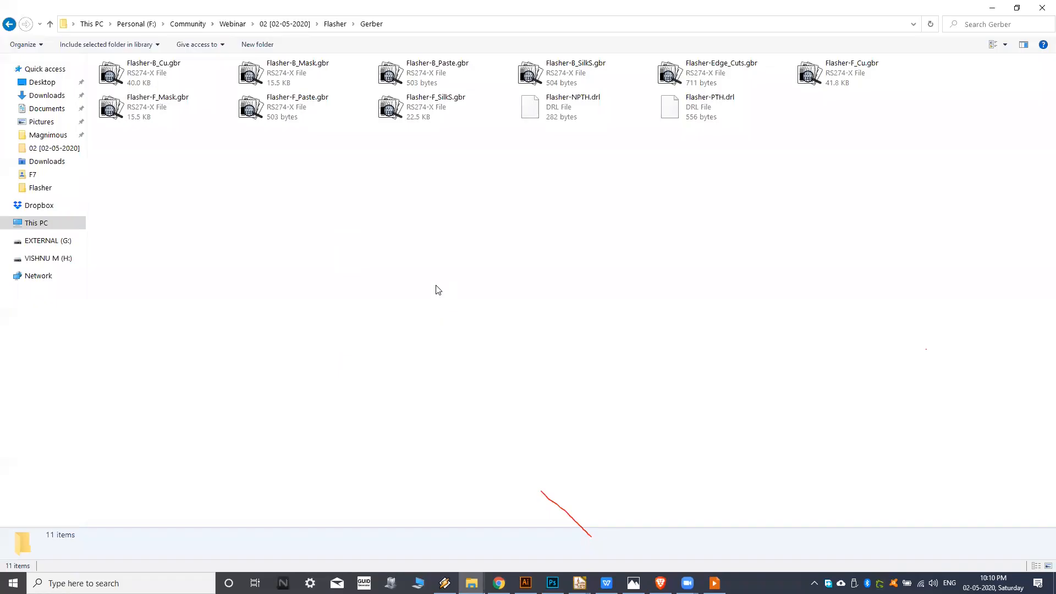
left_click_drag(519, 149, 722, 118)
left_click(583, 157)
Compress all the Gerber and drill files into an archive named Gerber.rar.
left_click_drag(126, 176, 922, 61)
right_click(729, 103)
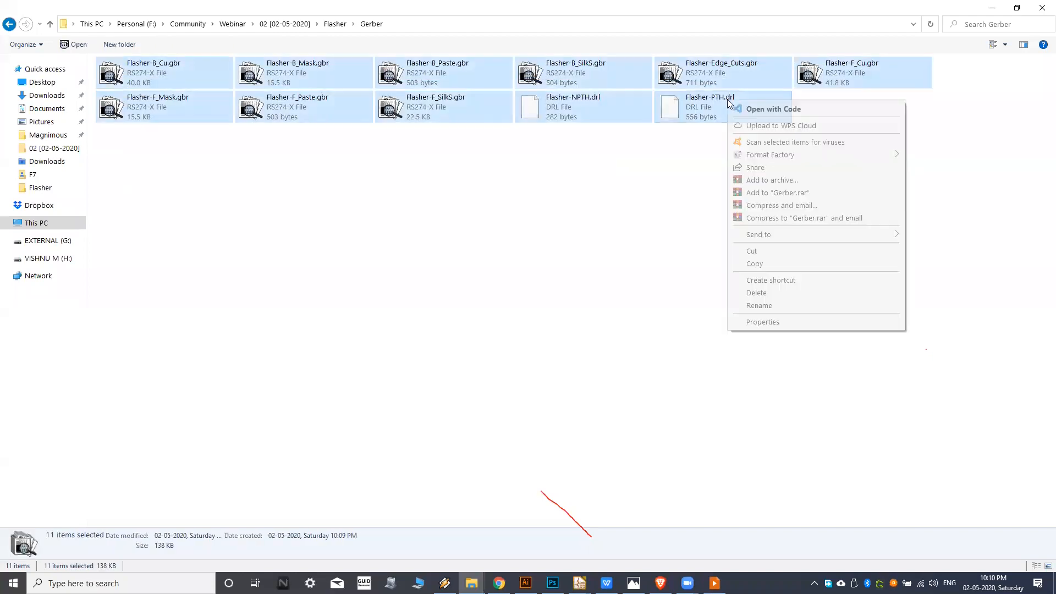
left_click(762, 182)
left_click(538, 388)
left_click(849, 113)
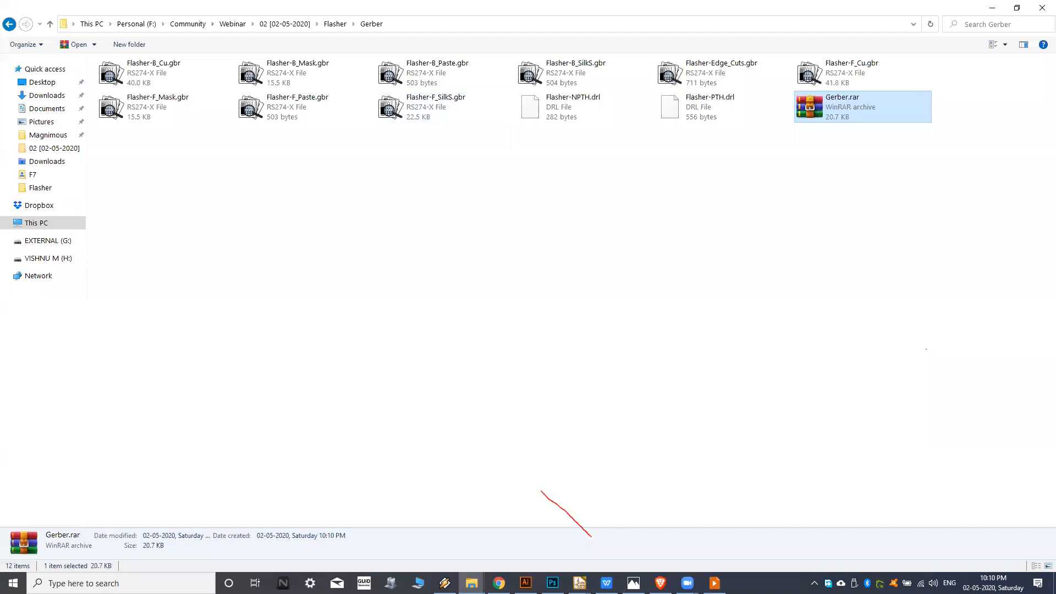
Return to Pcbnew and close the plot settings.
left_click(579, 583)
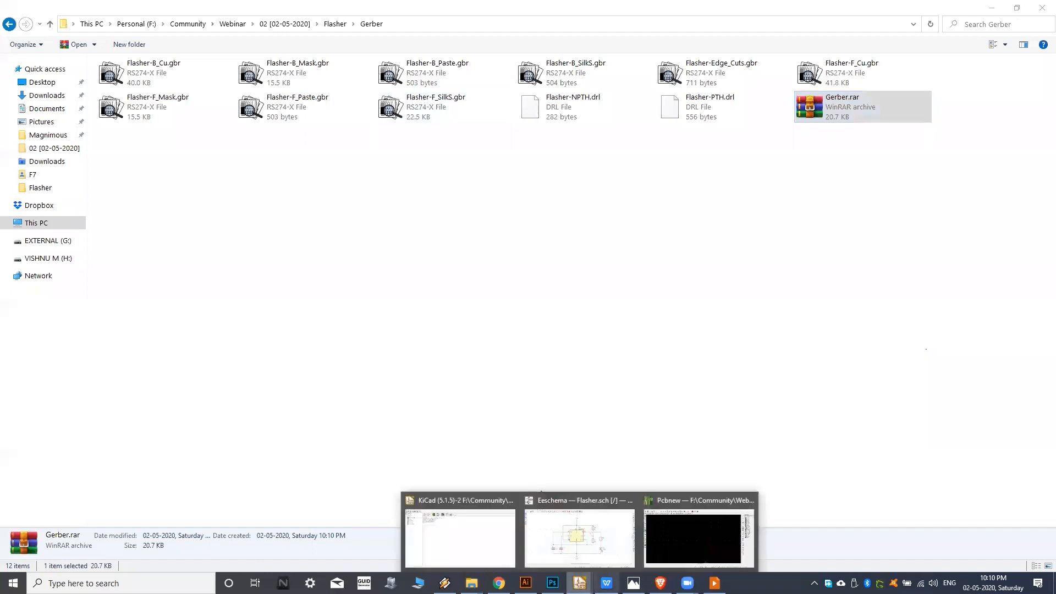
left_click(675, 537)
left_click(610, 471)
scroll(557, 342, "down", 4)
scroll(482, 268, "up", 1)
Switch to the KiCad project manager, expand the Gerber folder in the project tree and select Flasher-B_Cu.gbr.
left_click(580, 583)
left_click(468, 539)
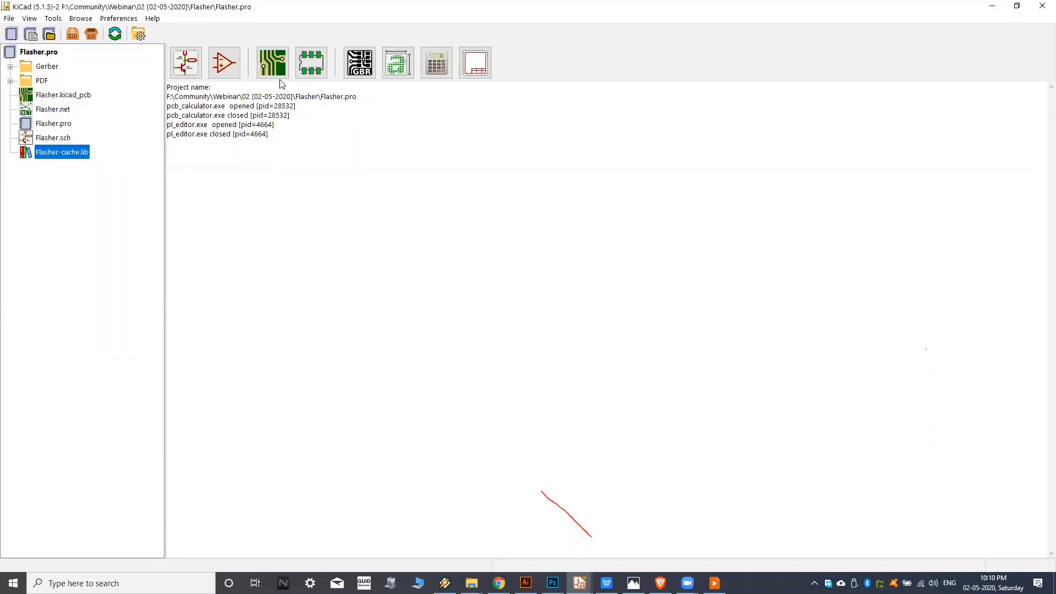
double_click(32, 70)
left_click(61, 85)
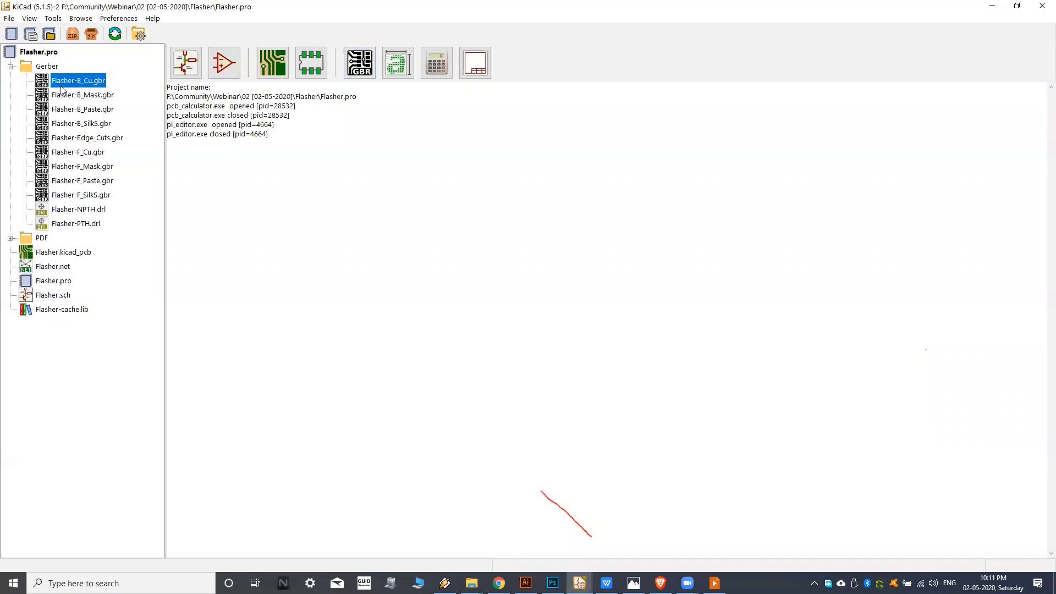
Start GerbView with graphics acceleration enabled, and open Flasher-B_Cu.gbr from the project tree in a second viewer instance.
left_click(355, 71)
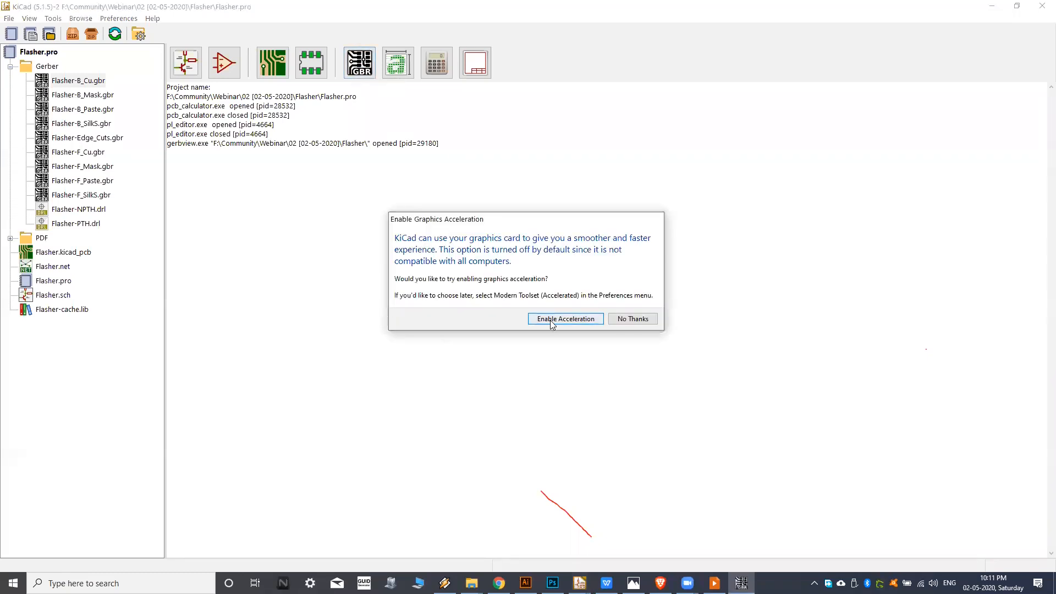
left_click(550, 320)
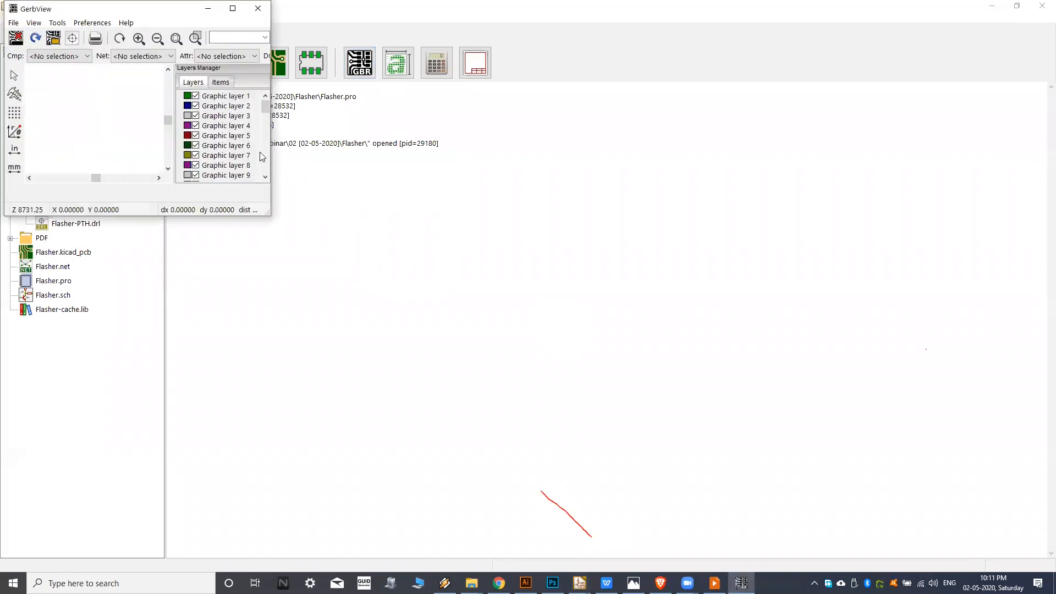
double_click(77, 81)
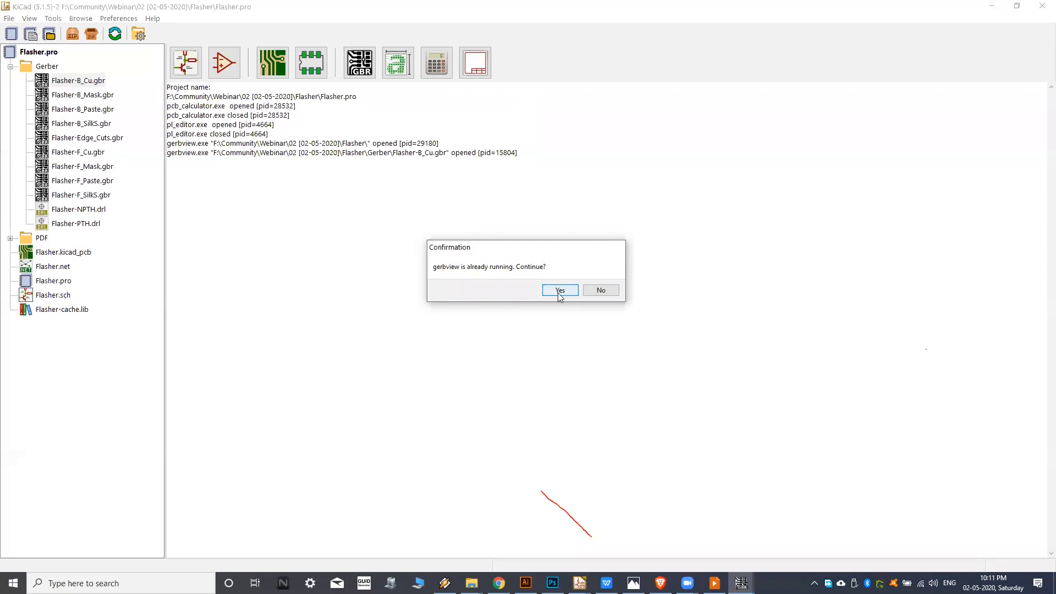
left_click(560, 290)
Enable graphics acceleration for the second GerbView instance and dismiss the empty GerbView window.
left_click(741, 583)
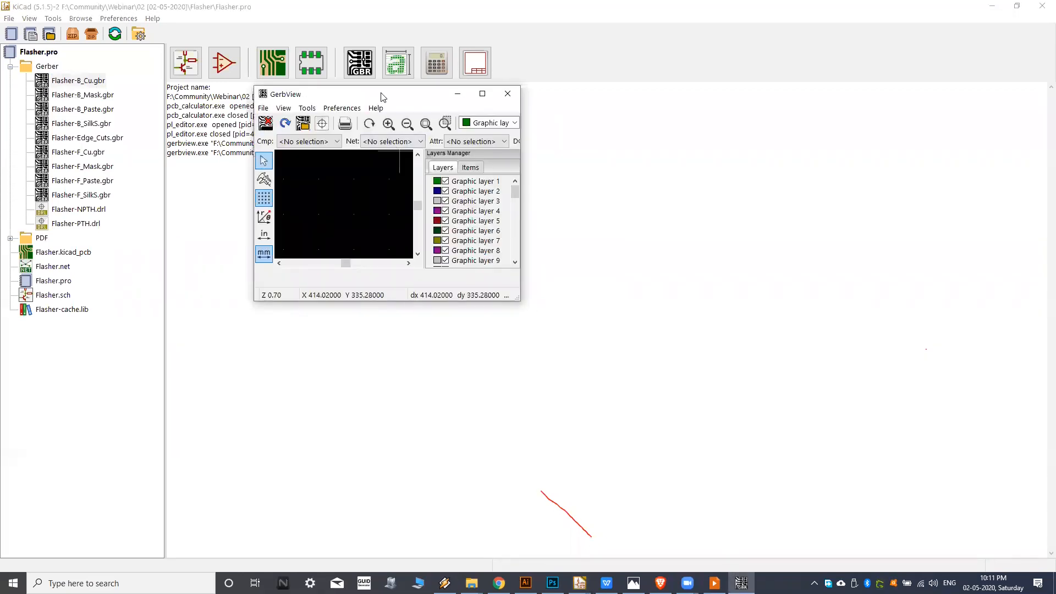
double_click(374, 95)
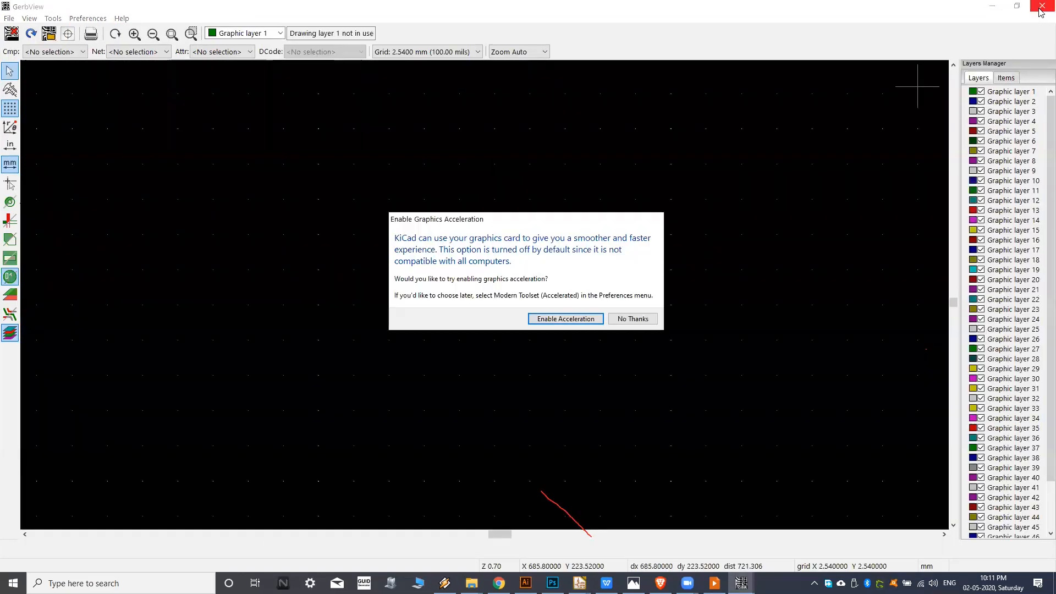
left_click(567, 320)
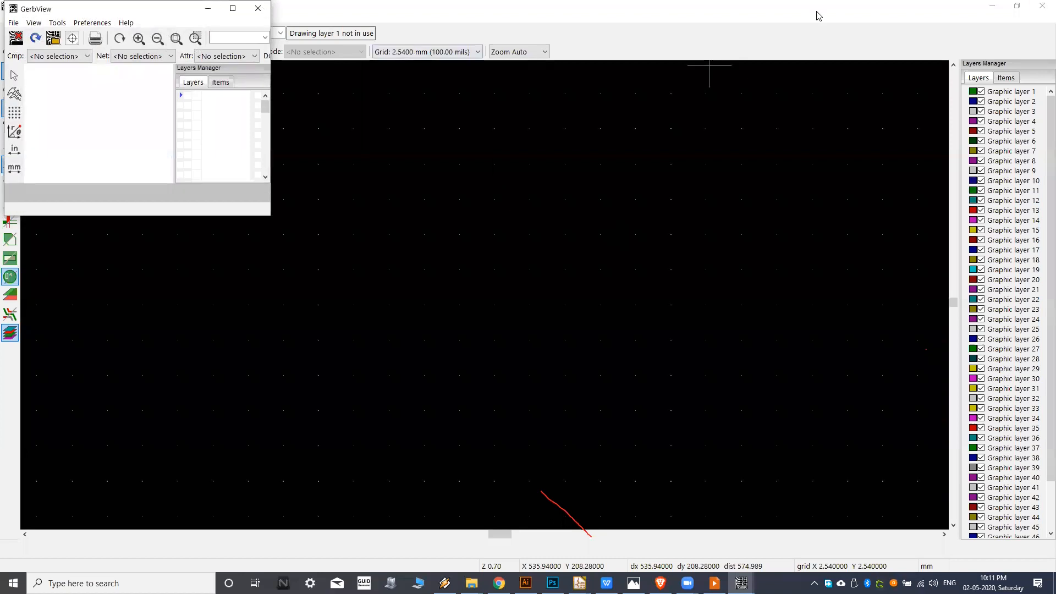
left_click(994, 6)
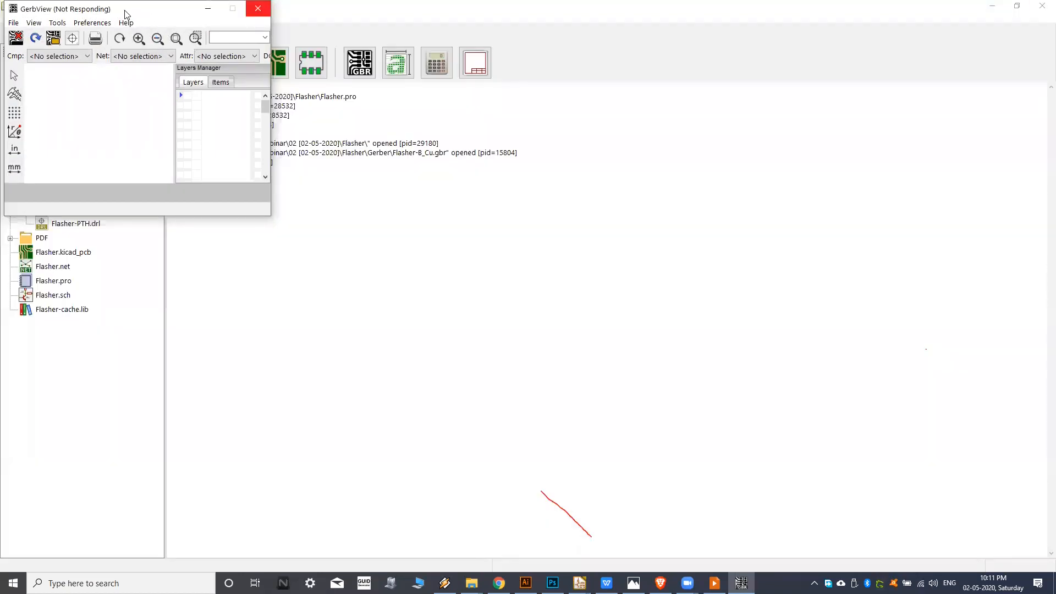
Maximize the GerbView window and inspect the pads, tracks and copper fill of Flasher-B_Cu.gbr.
left_click_drag(145, 13, 250, 46)
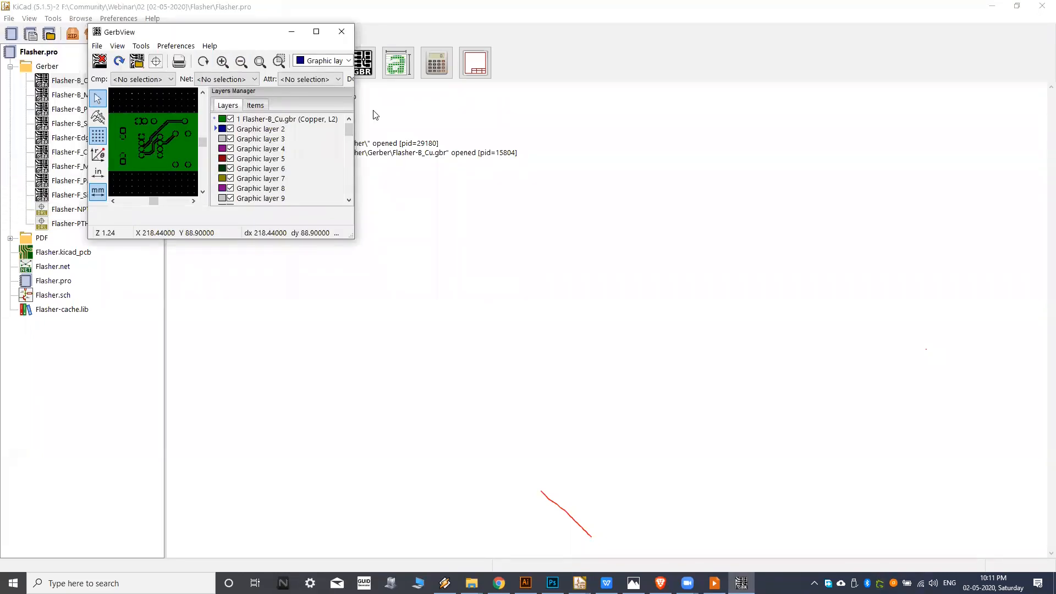
left_click(316, 31)
scroll(430, 295, "up", 5)
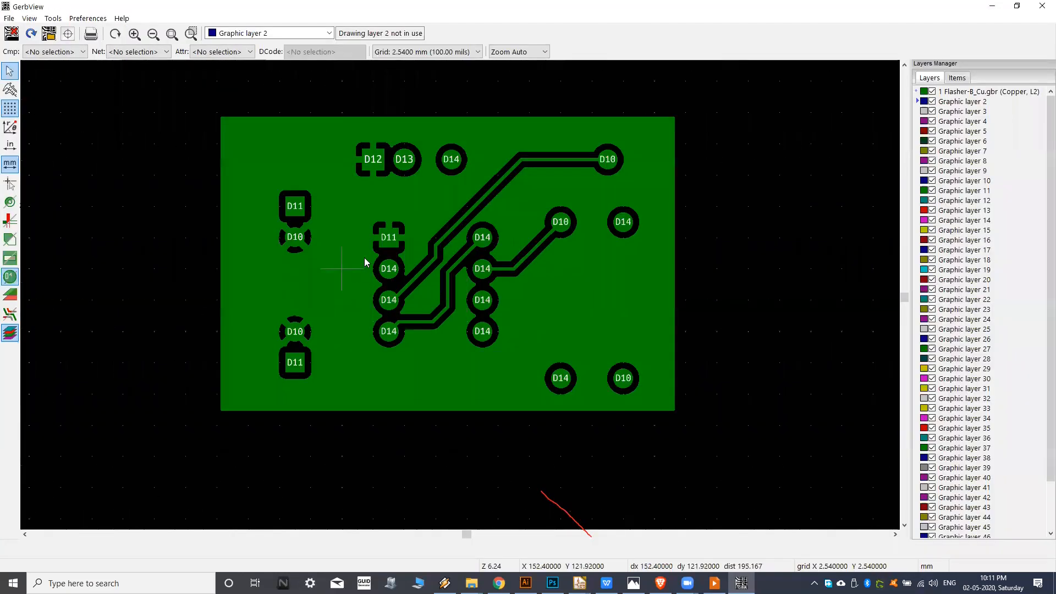
middle_click_drag(358, 261, 401, 289)
middle_click_drag(472, 297, 438, 278)
scroll(401, 279, "up", 1)
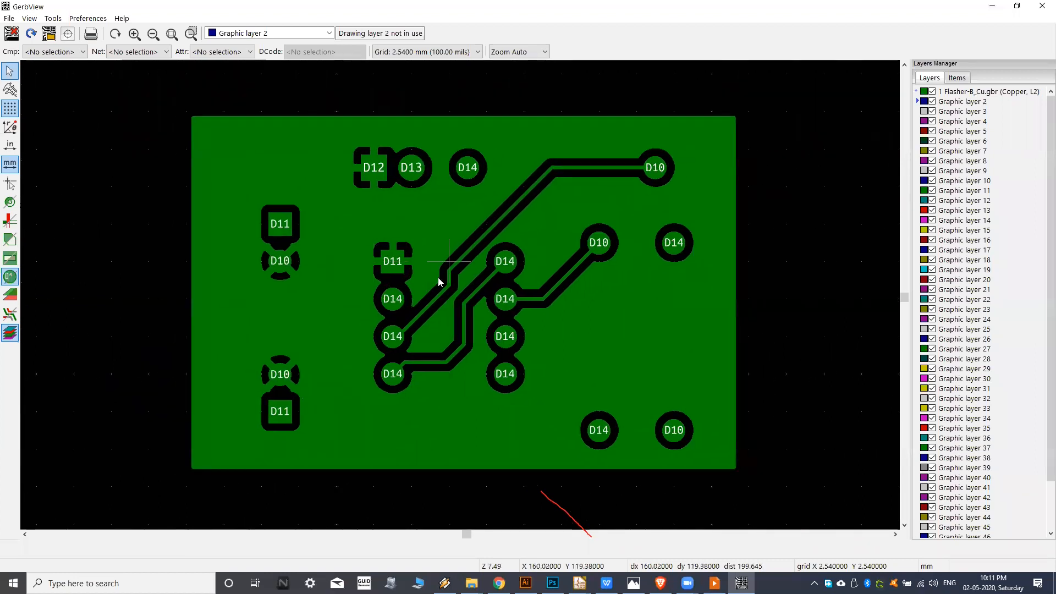
left_click(994, 6)
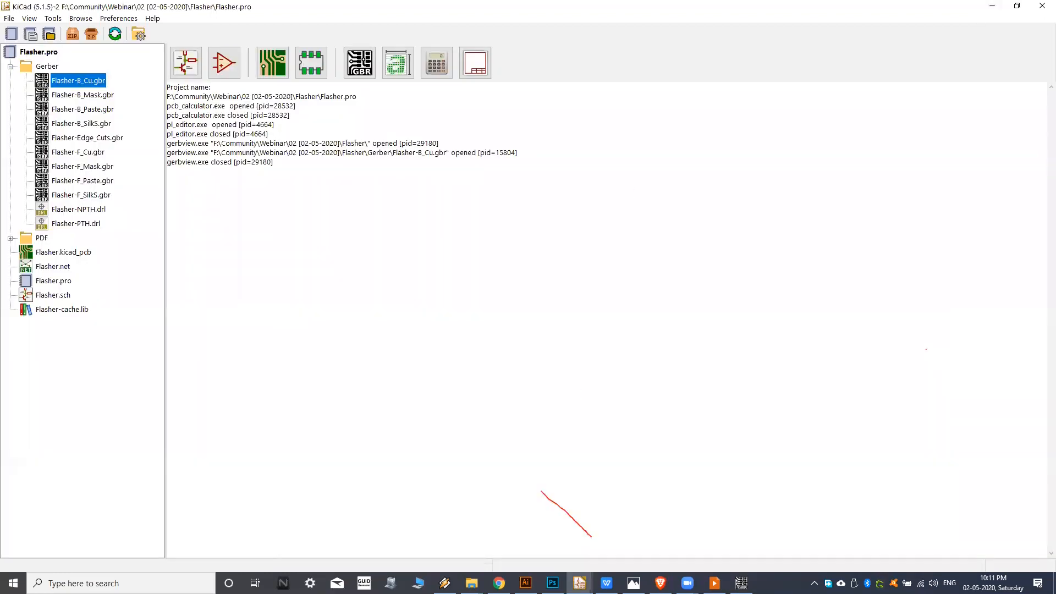
left_click(741, 583)
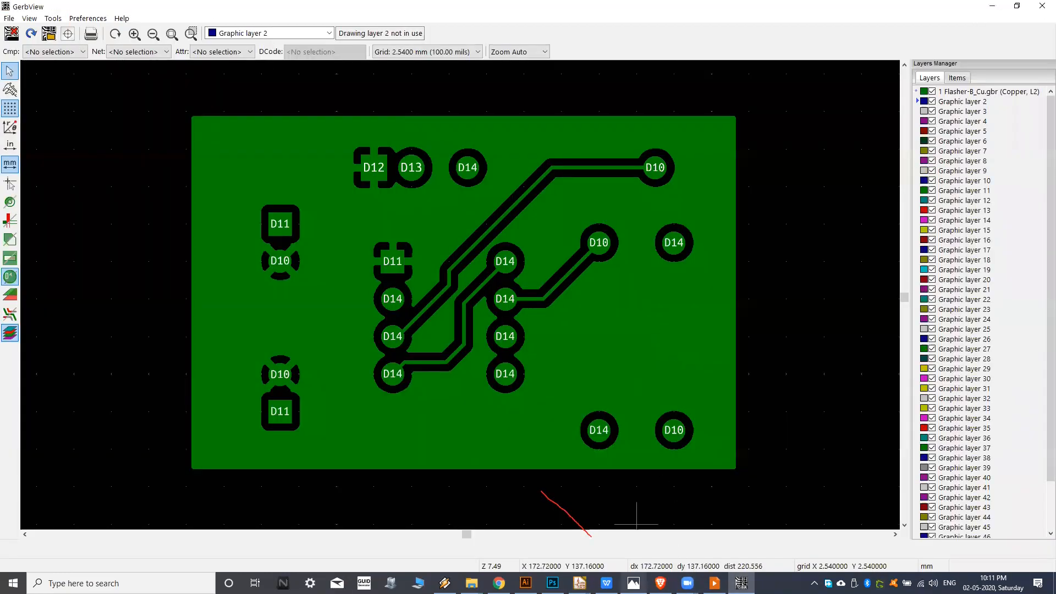
mouse_move(580, 583)
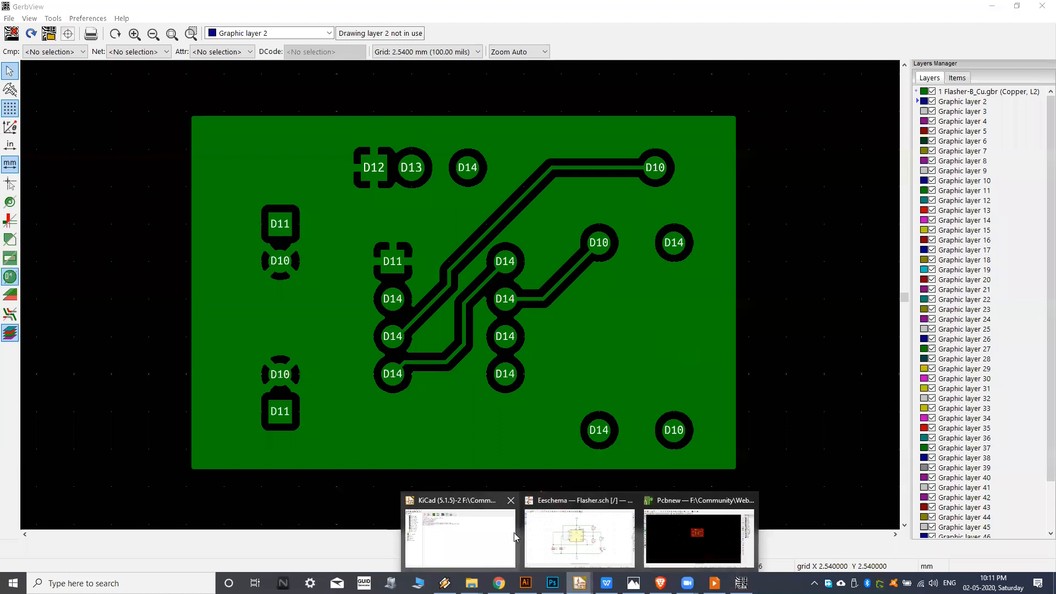
left_click(742, 583)
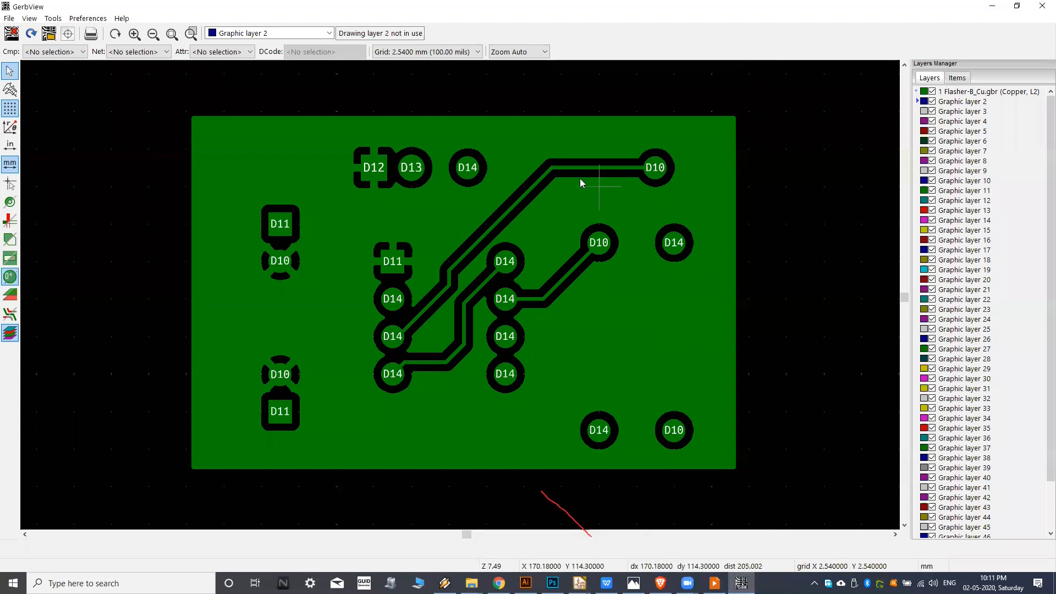
middle_click_drag(583, 182, 608, 178)
Close GerbView and switch to the Flasher board in Pcbnew.
left_click(1041, 5)
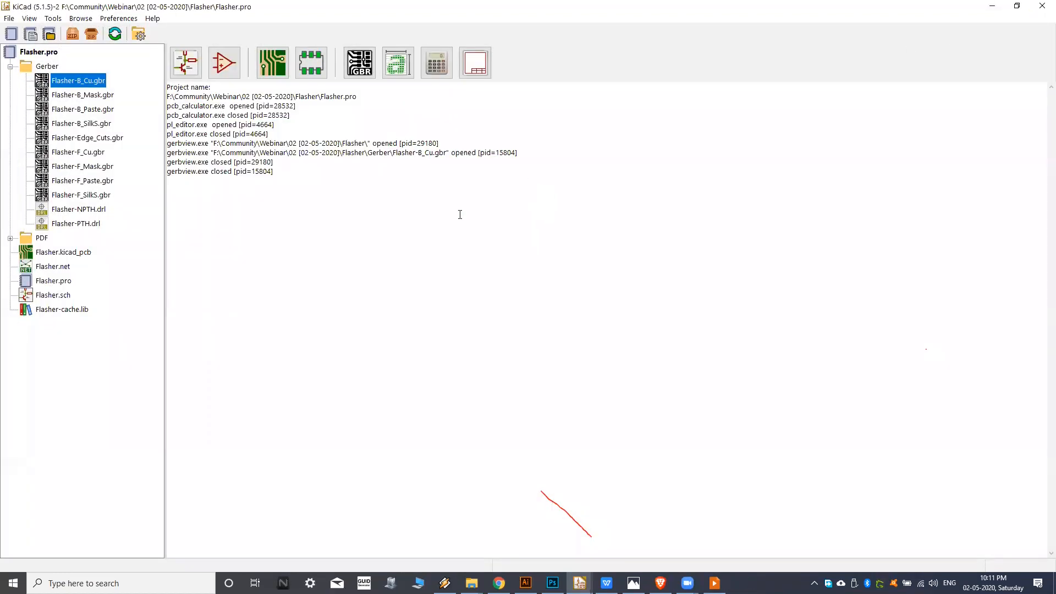
left_click(554, 584)
left_click(554, 583)
left_click(580, 583)
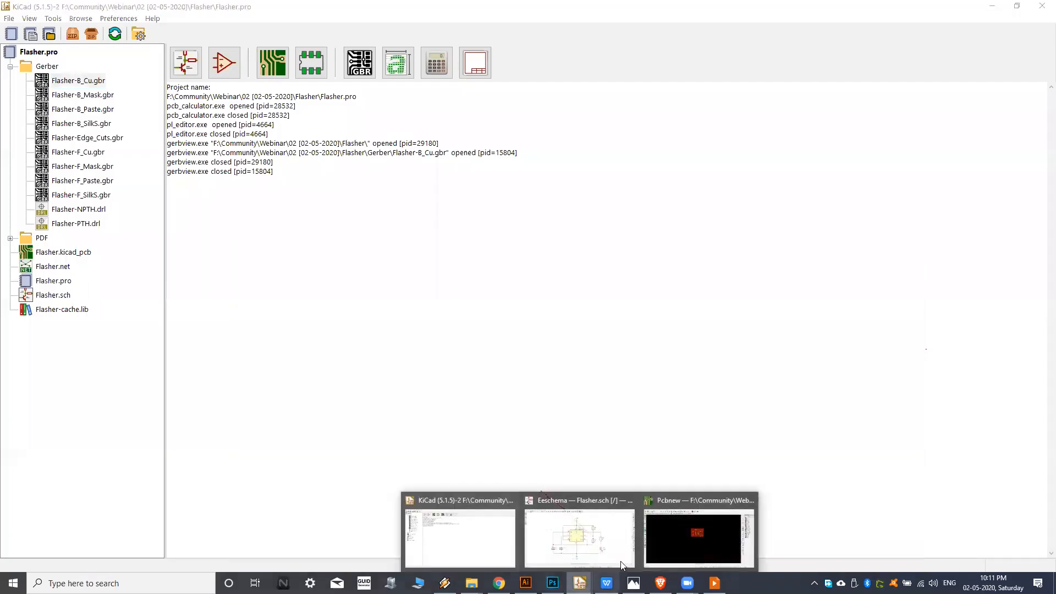
left_click(699, 533)
View the Flasher schematic in Eeschema and return to the board layout in Pcbnew.
mouse_move(580, 583)
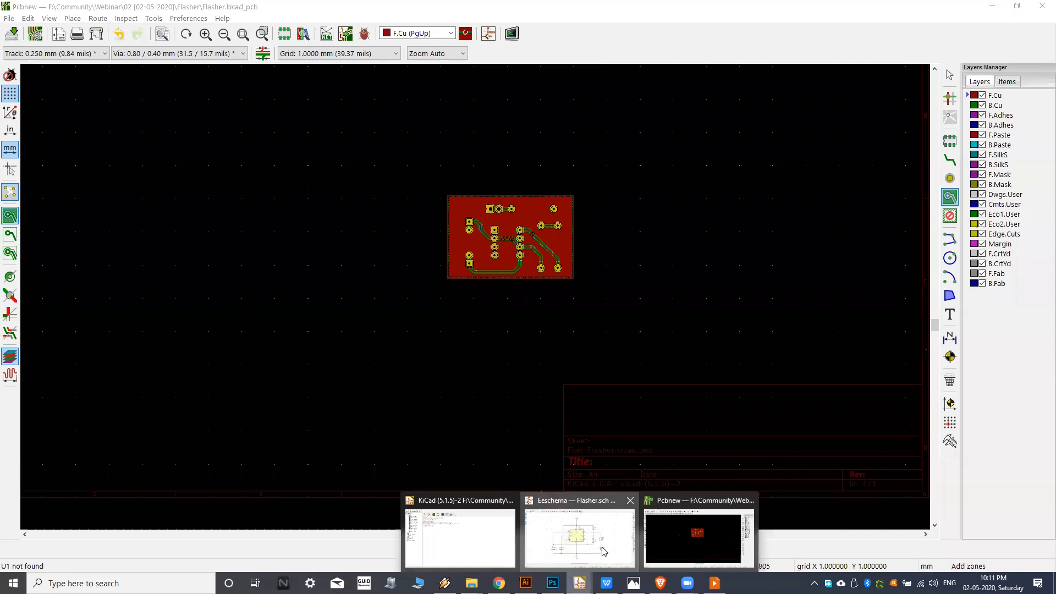
left_click(603, 551)
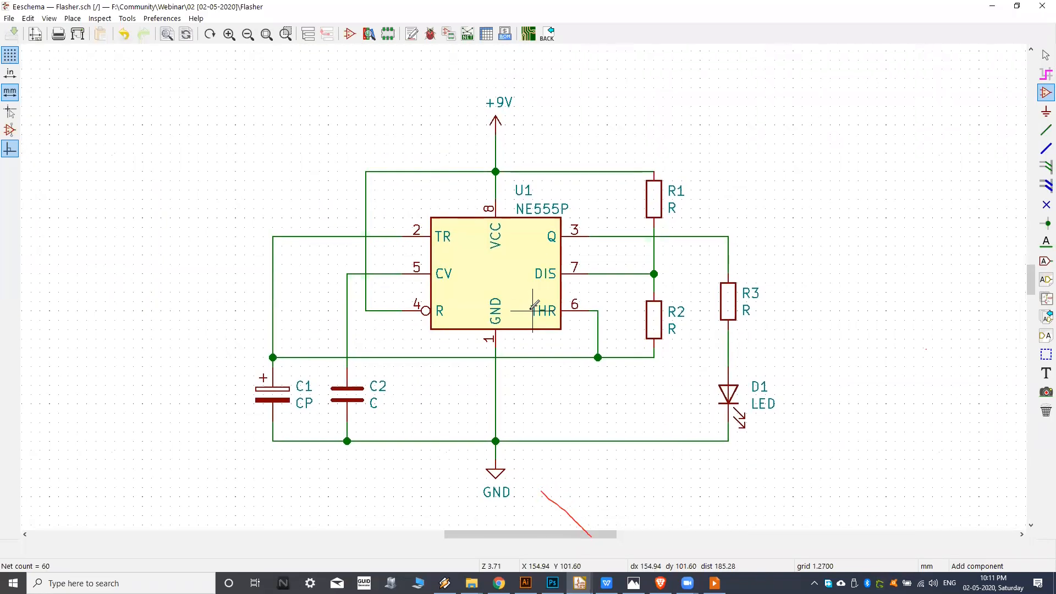
mouse_move(581, 583)
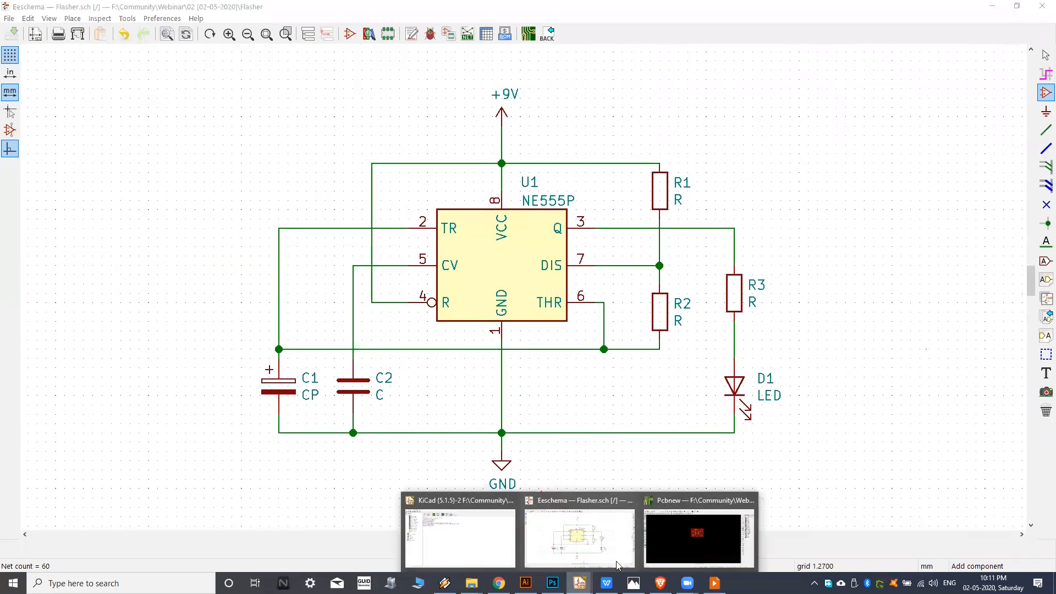
left_click(698, 536)
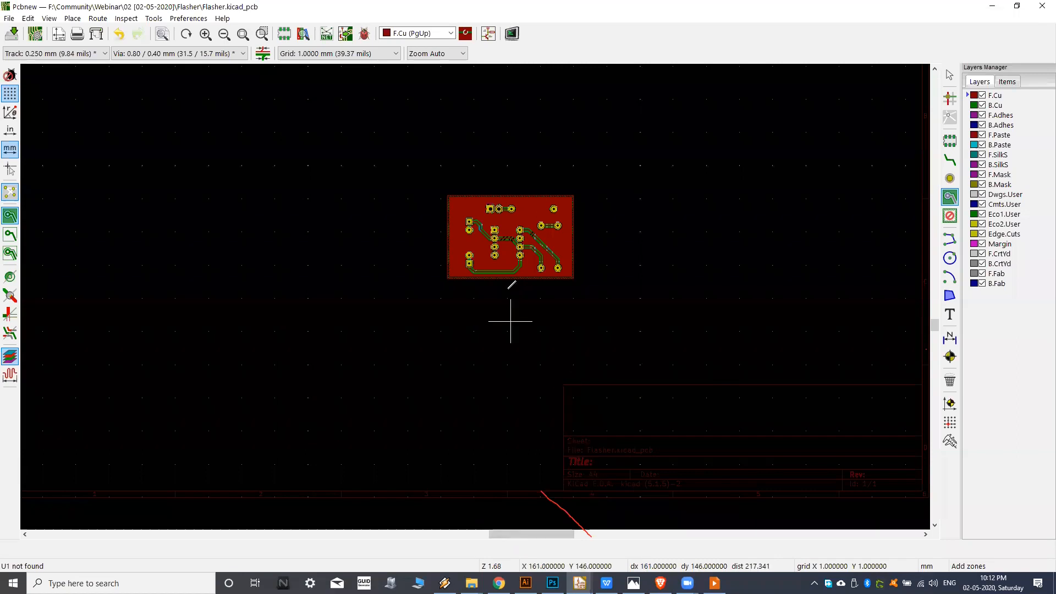
Examine the routed Flasher board in Pcbnew, including its pads, tracks and front copper fill.
scroll(509, 275, "up", 4)
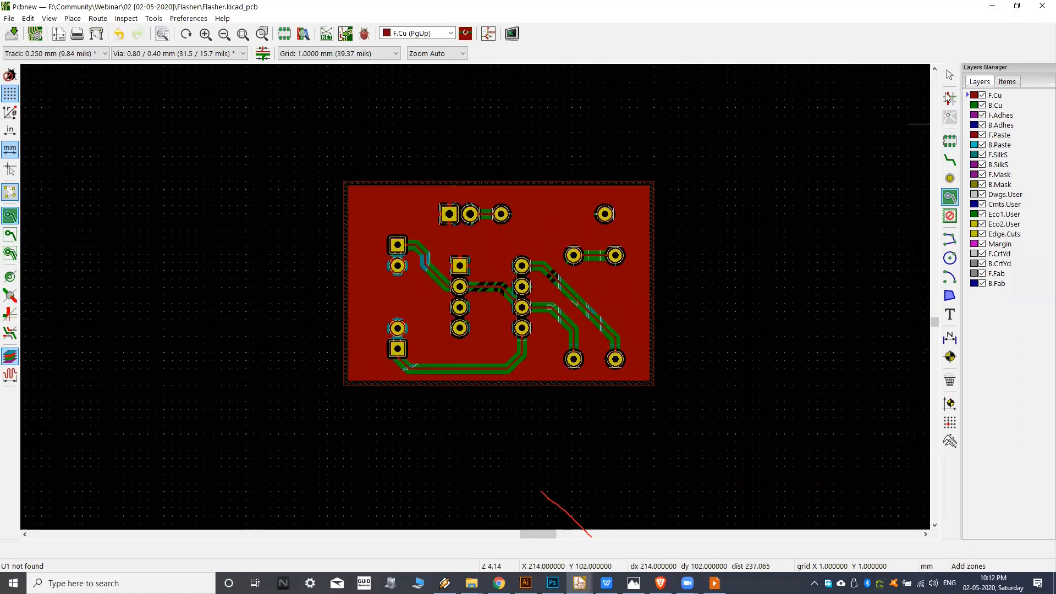
middle_click_drag(741, 195, 734, 196)
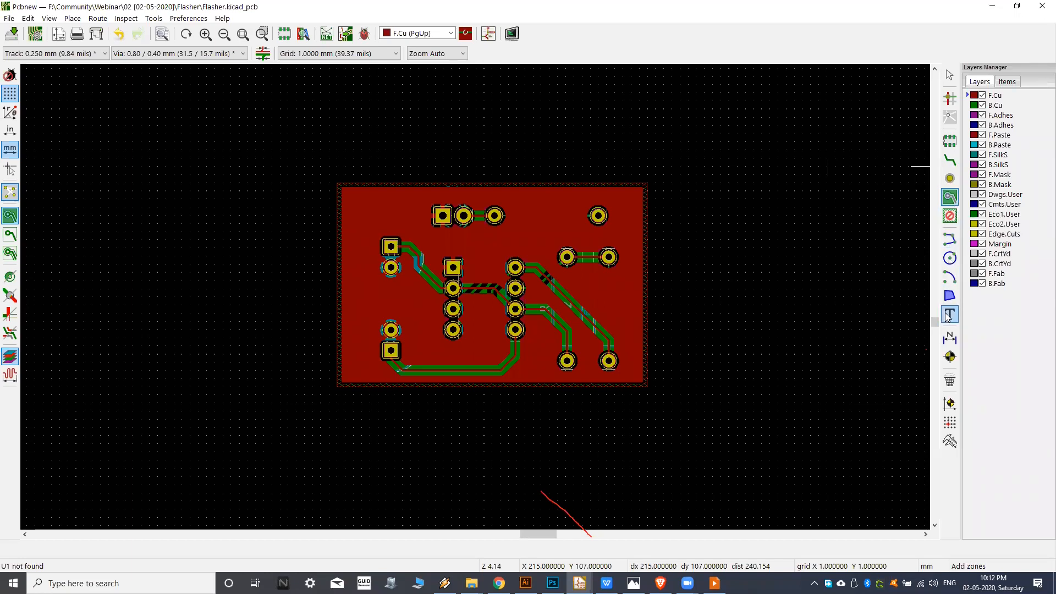
middle_click_drag(737, 336, 754, 333)
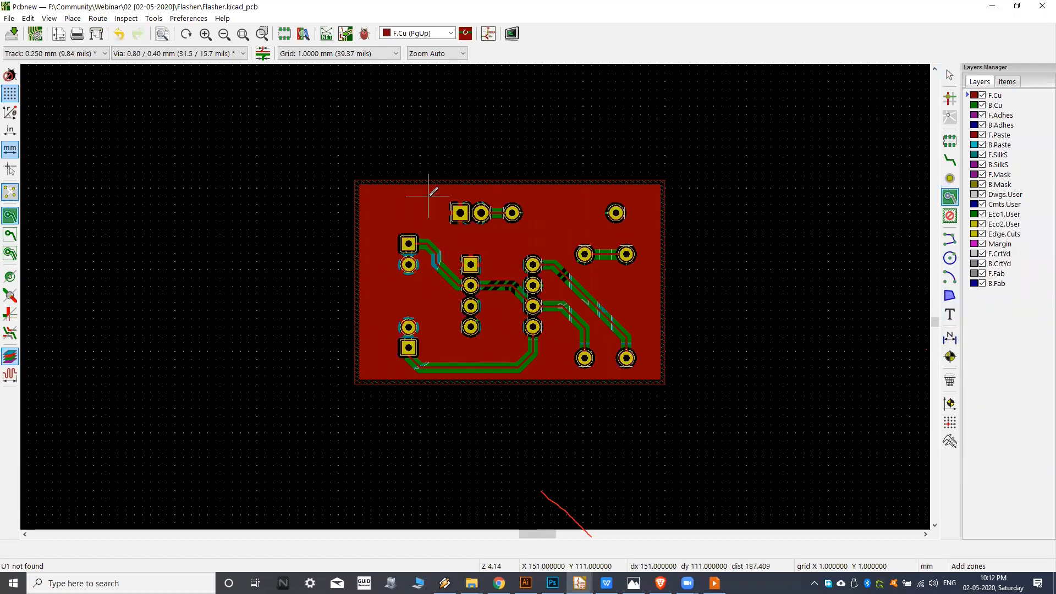
middle_click_drag(434, 203, 432, 213)
middle_click_drag(343, 270, 328, 271)
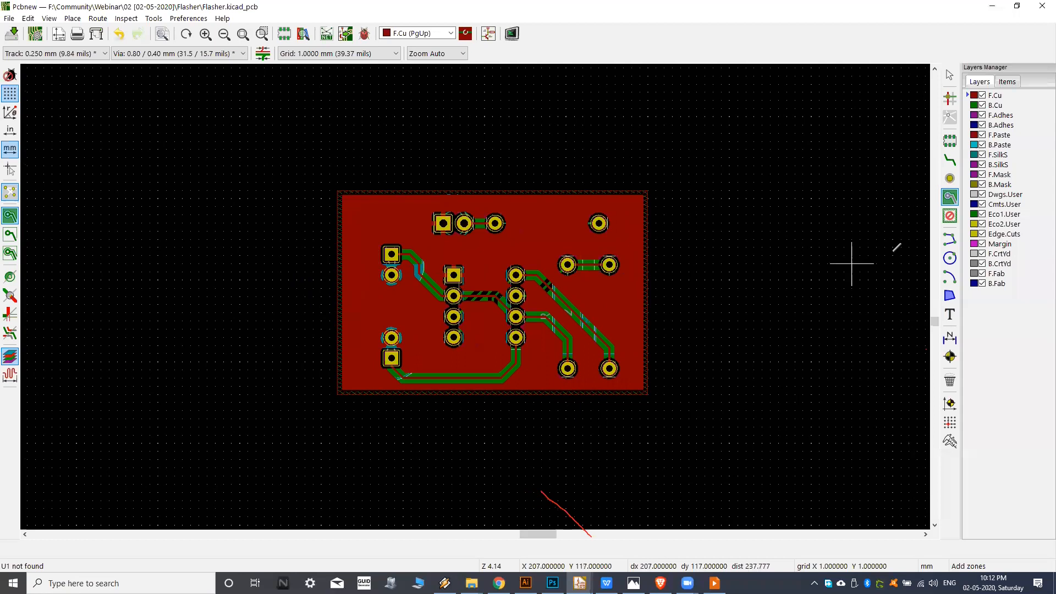
middle_click_drag(461, 292, 445, 296)
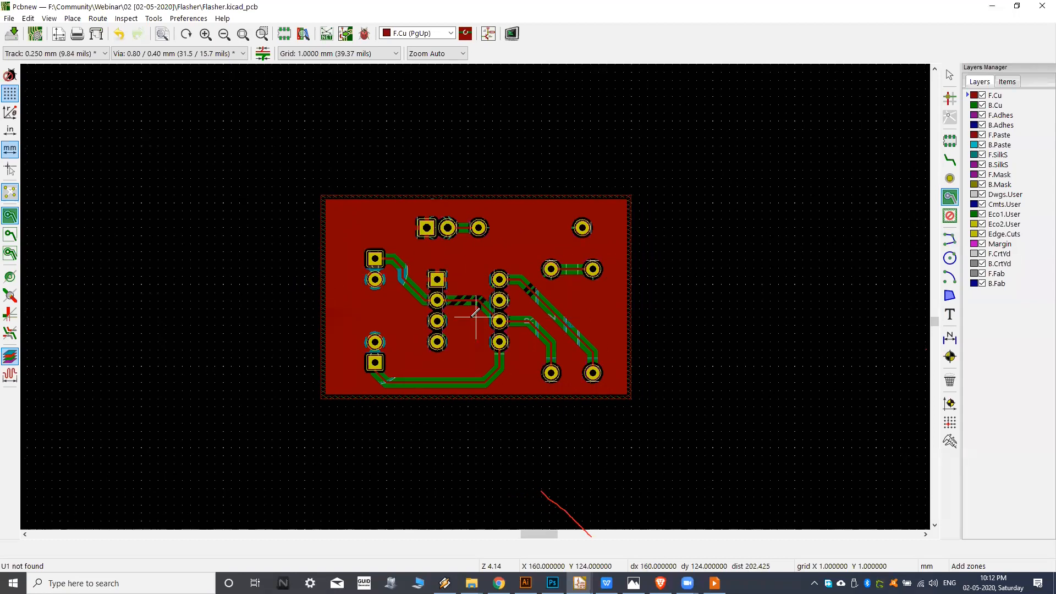
middle_click_drag(476, 317, 489, 318)
middle_click_drag(375, 186, 483, 198)
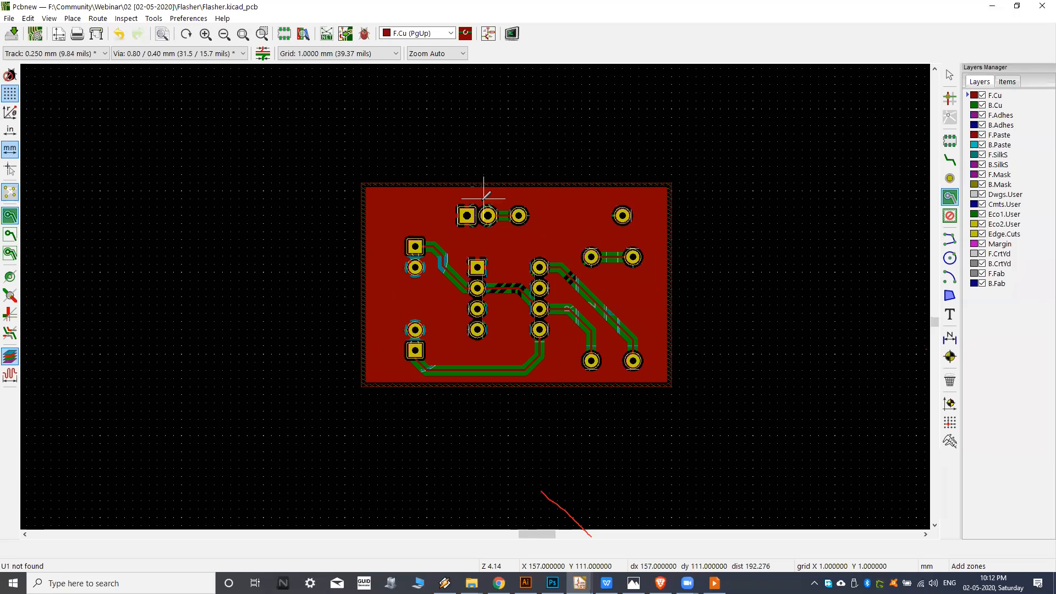
middle_click_drag(492, 272, 473, 206)
scroll(466, 266, "up", 1)
scroll(460, 233, "up", 1)
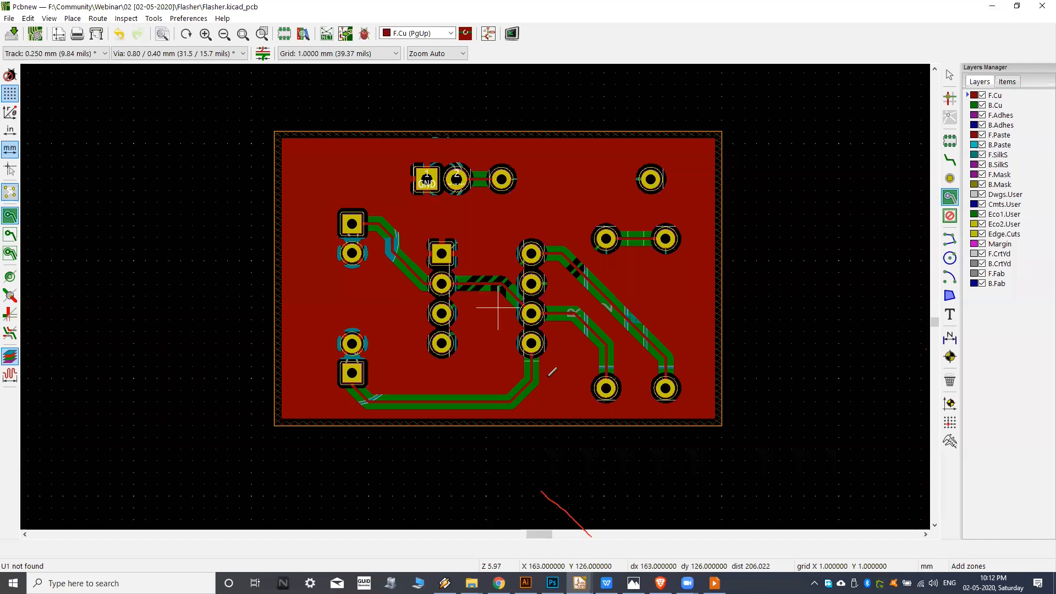
Switch to Eeschema and review the NE555P flasher schematic and its component connections.
mouse_move(580, 583)
left_click(584, 537)
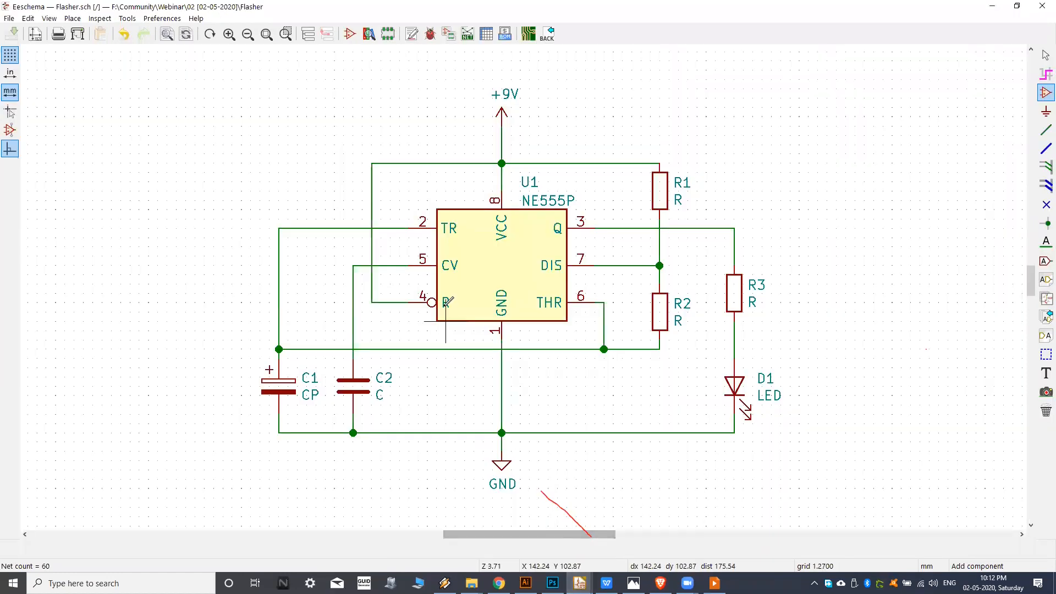
scroll(469, 258, "right", 1)
scroll(468, 257, "left", 1)
middle_click_drag(463, 262, 479, 280)
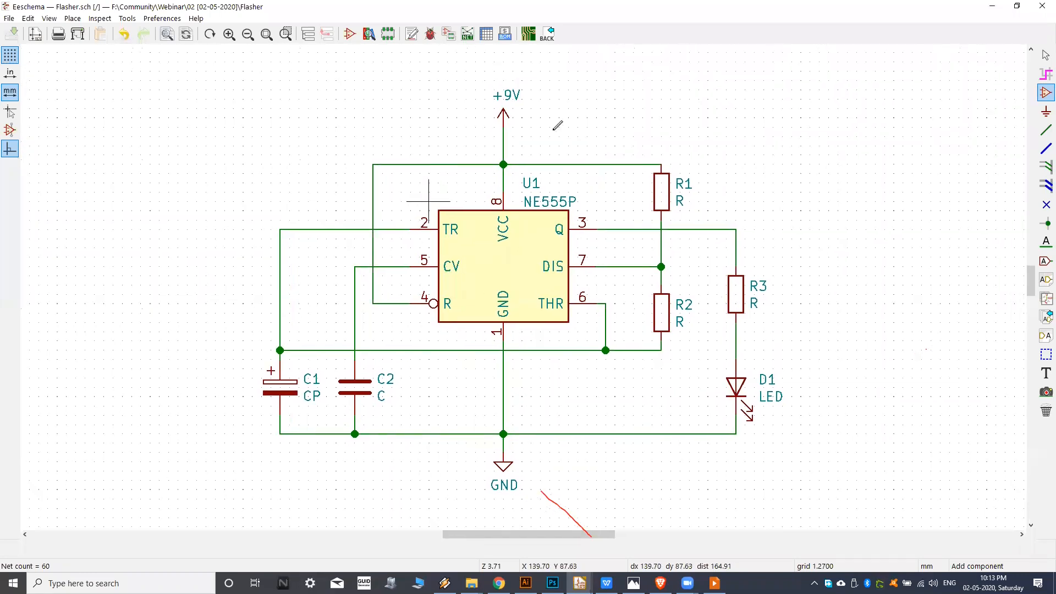
middle_click_drag(515, 228, 515, 231)
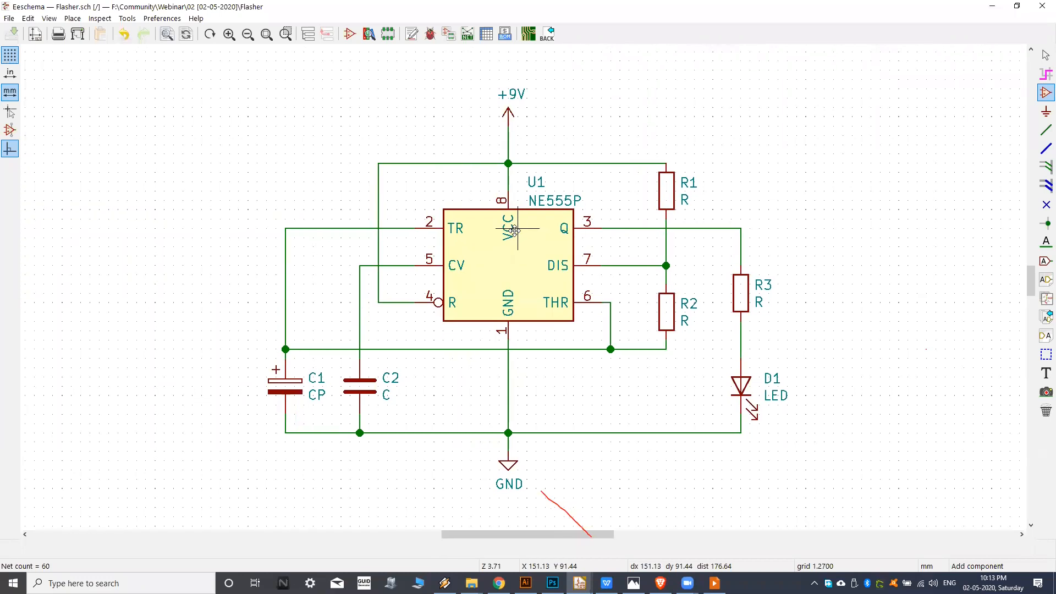
middle_click_drag(526, 303, 523, 303)
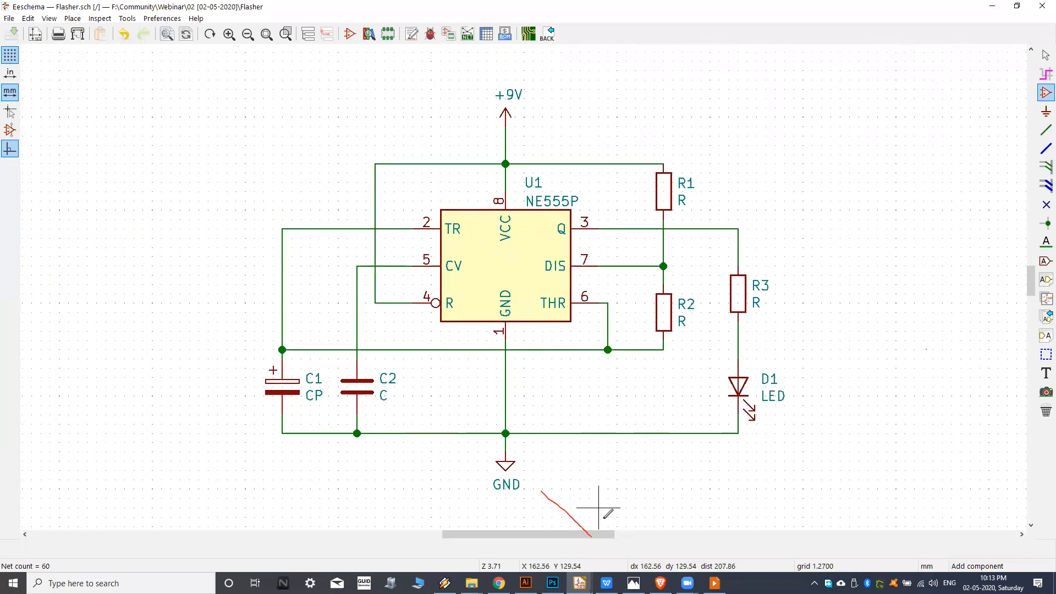
Switch to File Explorer and show the Gerber folder containing the Gerber.rar archive.
left_click(579, 583)
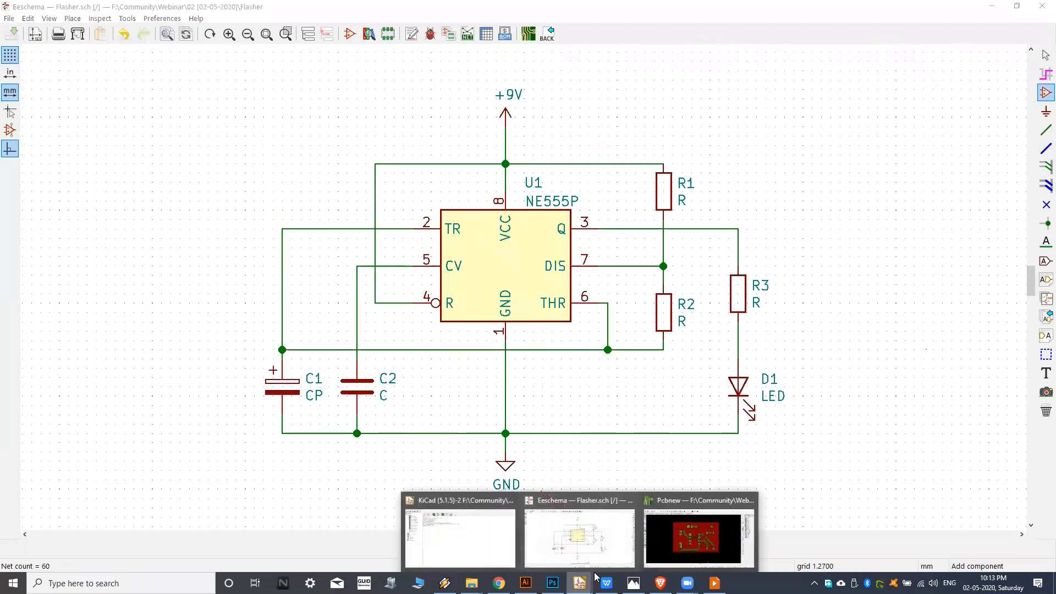
left_click(683, 542)
left_click(572, 542)
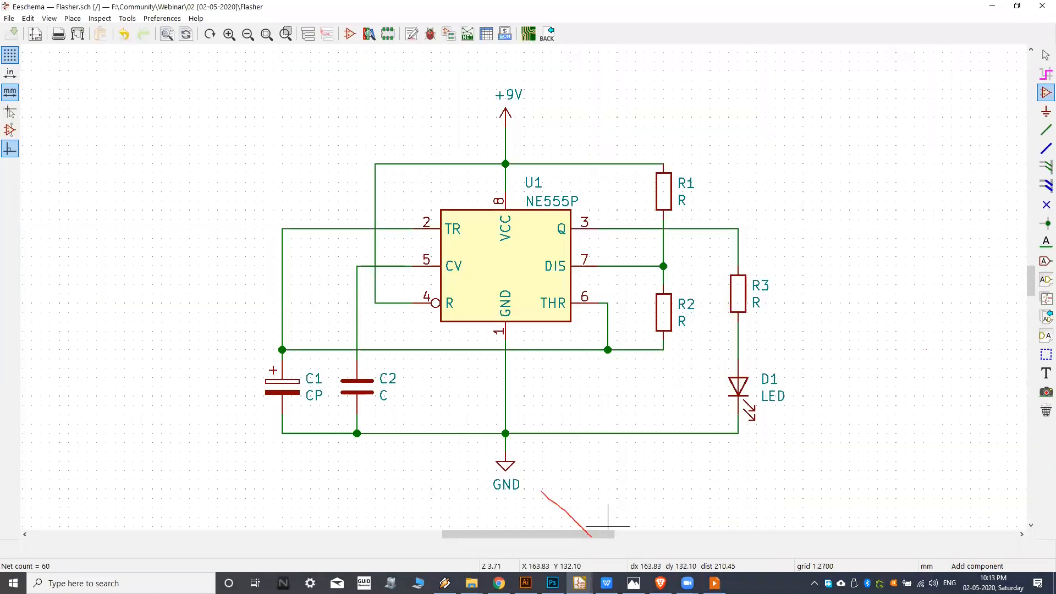
mouse_move(579, 584)
mouse_move(472, 583)
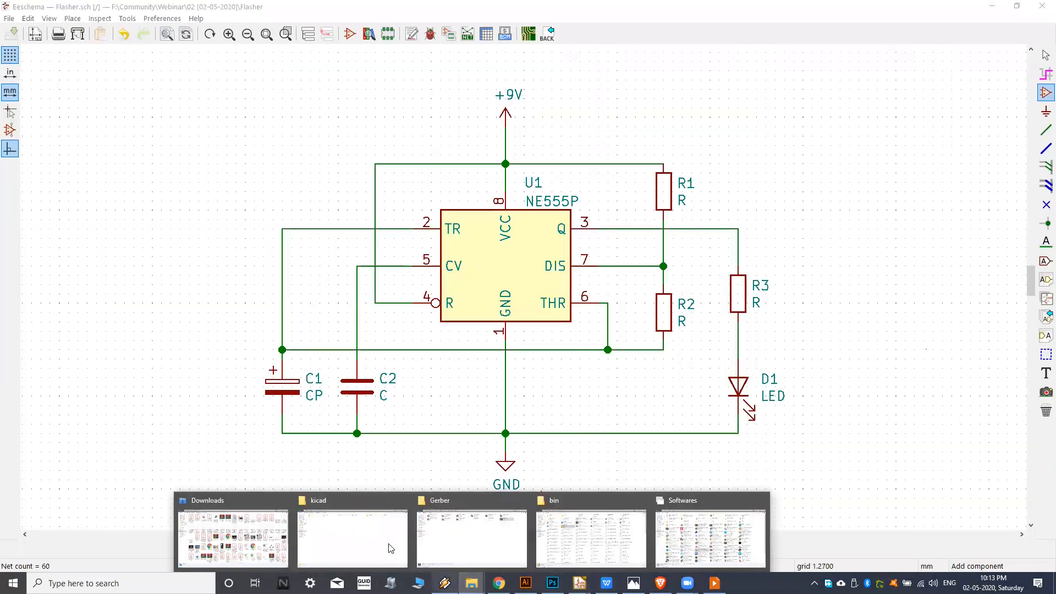
left_click(467, 540)
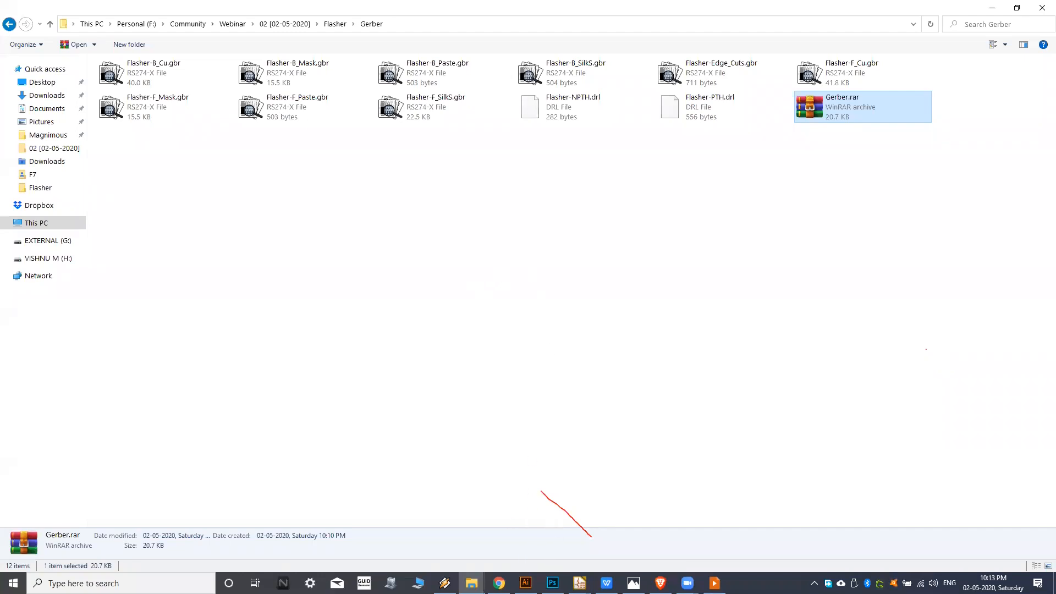
Switch to the Flasher board in Pcbnew and close the Plot dialog.
mouse_move(579, 583)
left_click(693, 545)
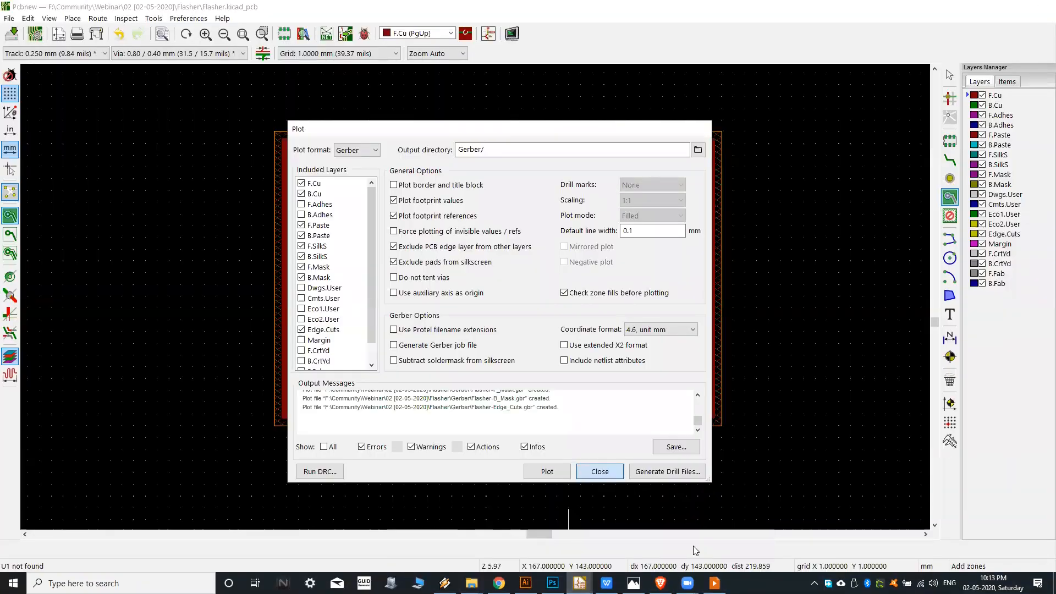
key("Escape")
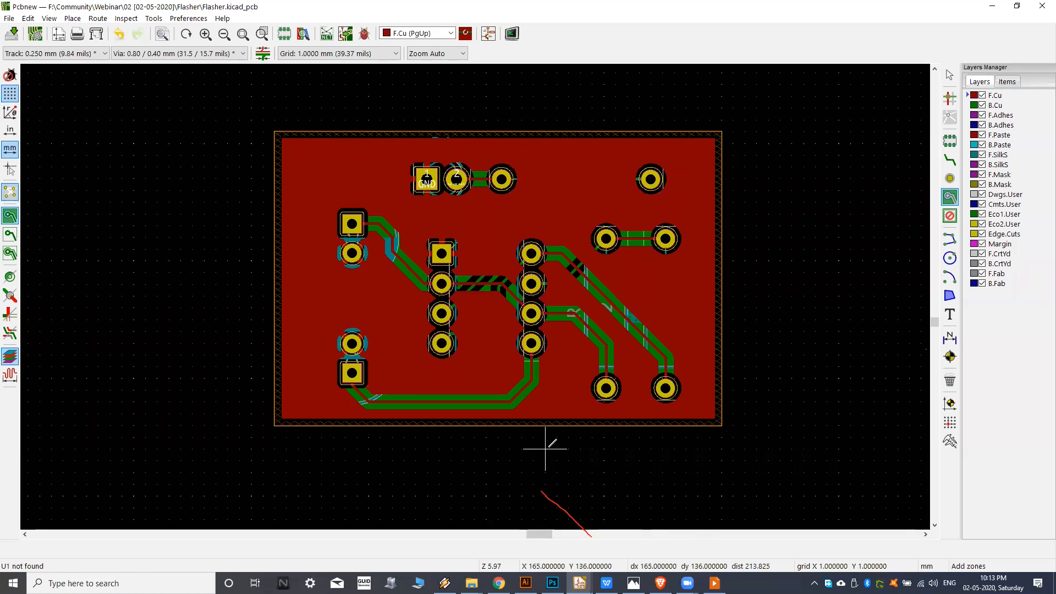
middle_click_drag(545, 448, 563, 440)
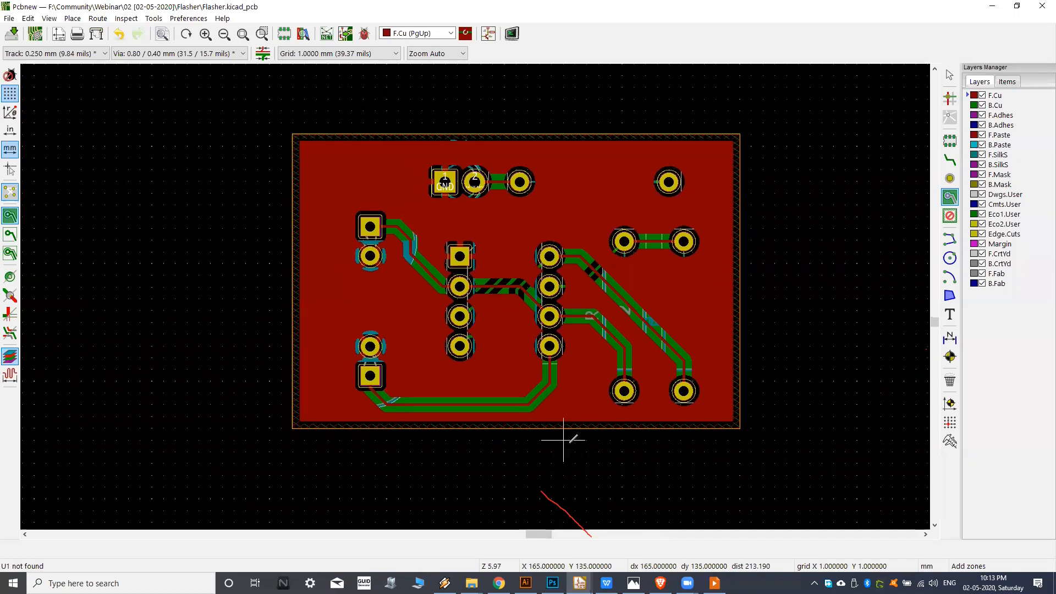
middle_click_drag(574, 404, 571, 407)
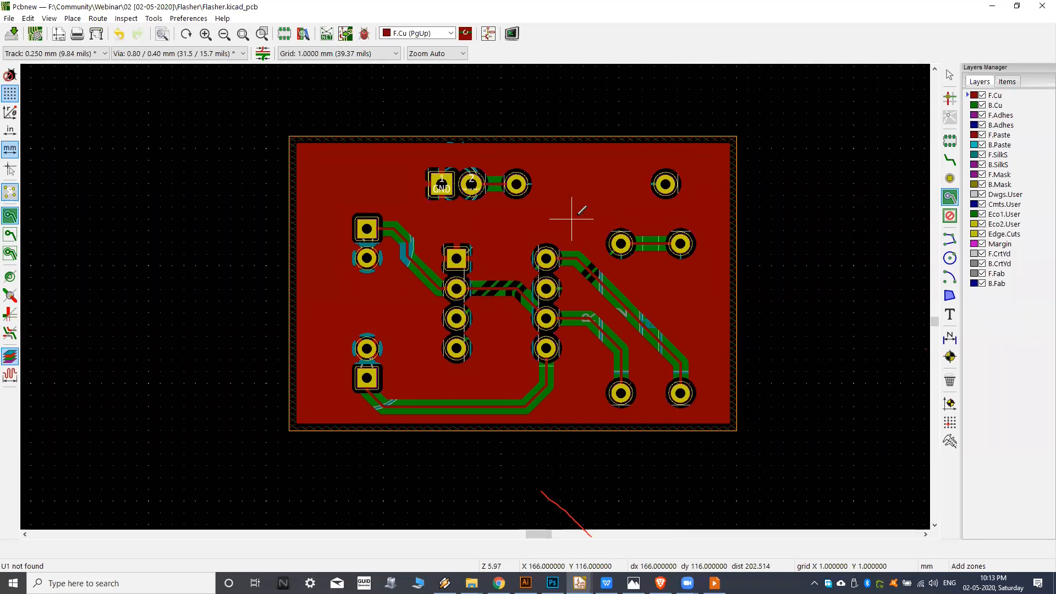
middle_click_drag(547, 228, 543, 237)
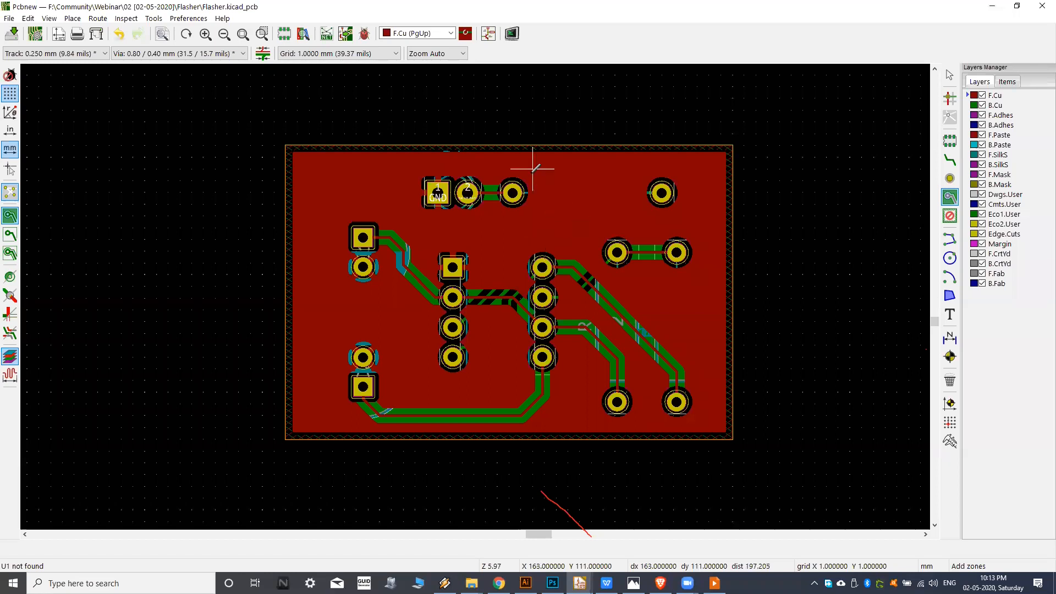
middle_click_drag(478, 270, 437, 259)
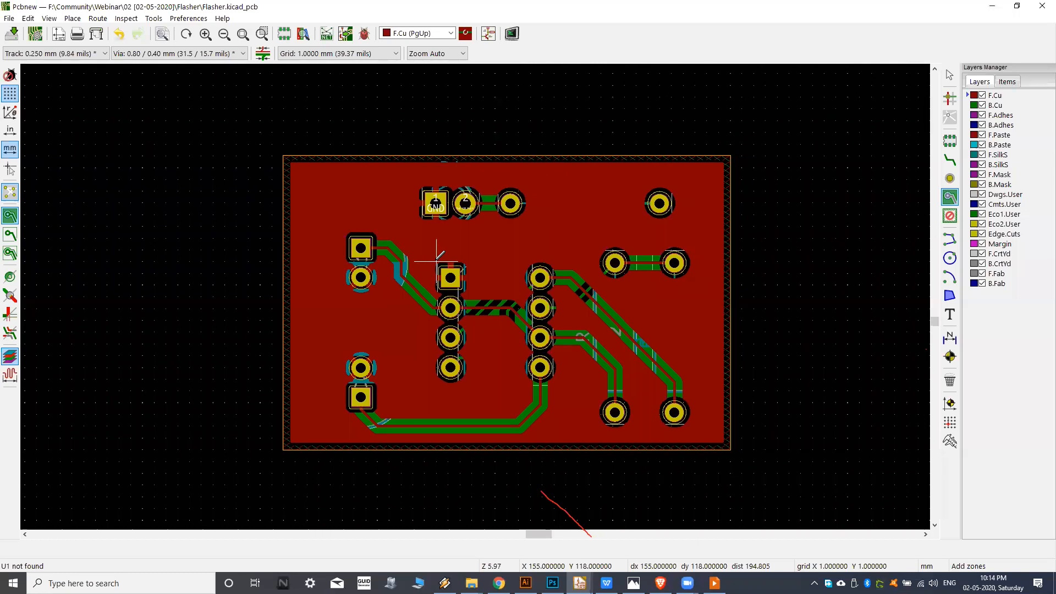
scroll(437, 259, "down", 1)
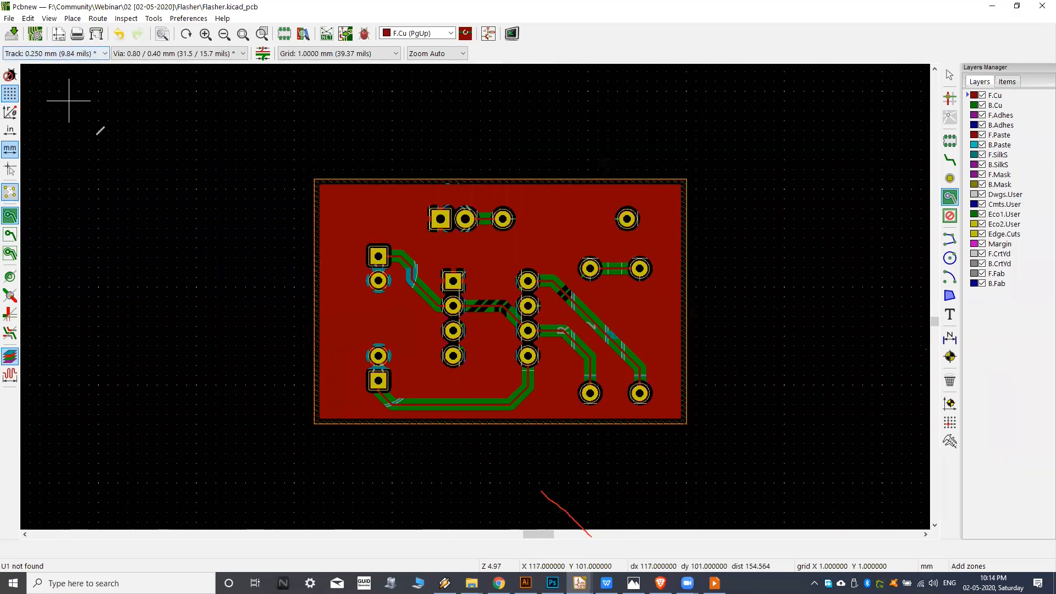
mouse_move(429, 212)
middle_mouse_down()
mouse_move(412, 208)
mouse_move(429, 206)
middle_mouse_up()
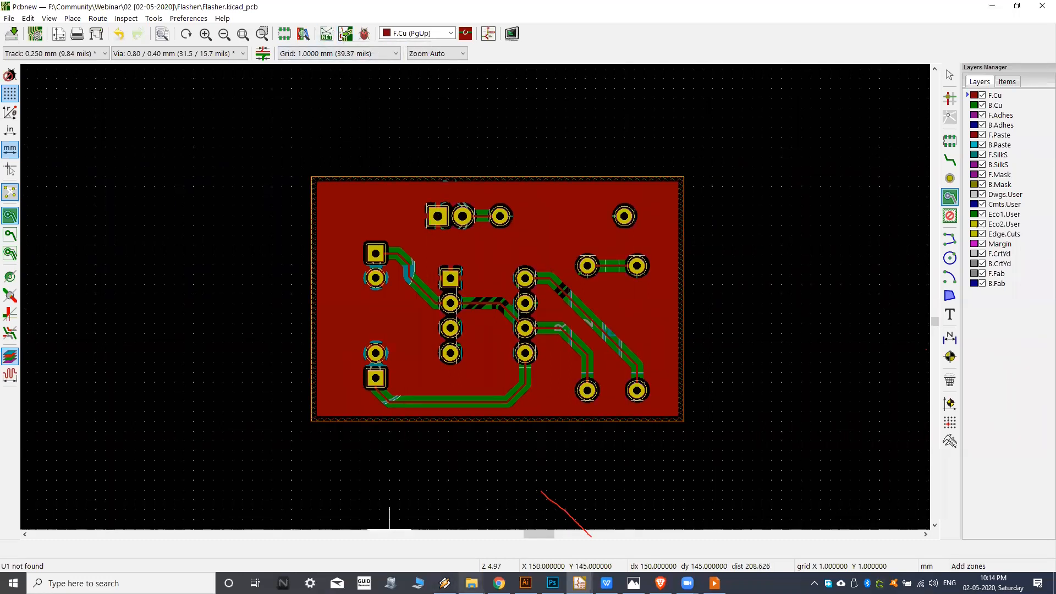
Switch to File Explorer, go up to the Flasher project folder and permanently delete the Flasher.net netlist file.
mouse_move(452, 572)
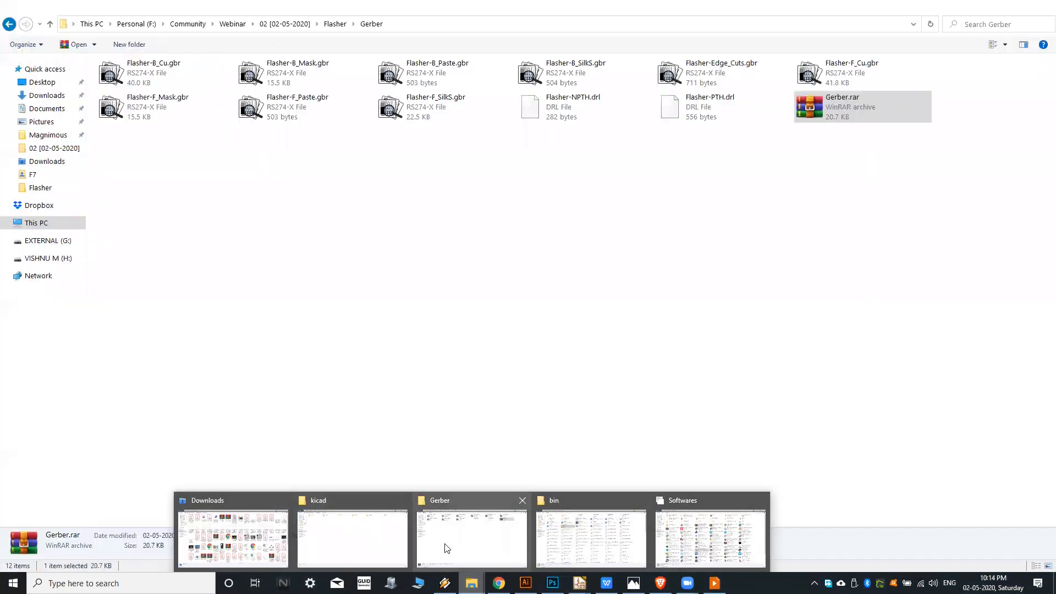
left_click(447, 547)
left_click(9, 24)
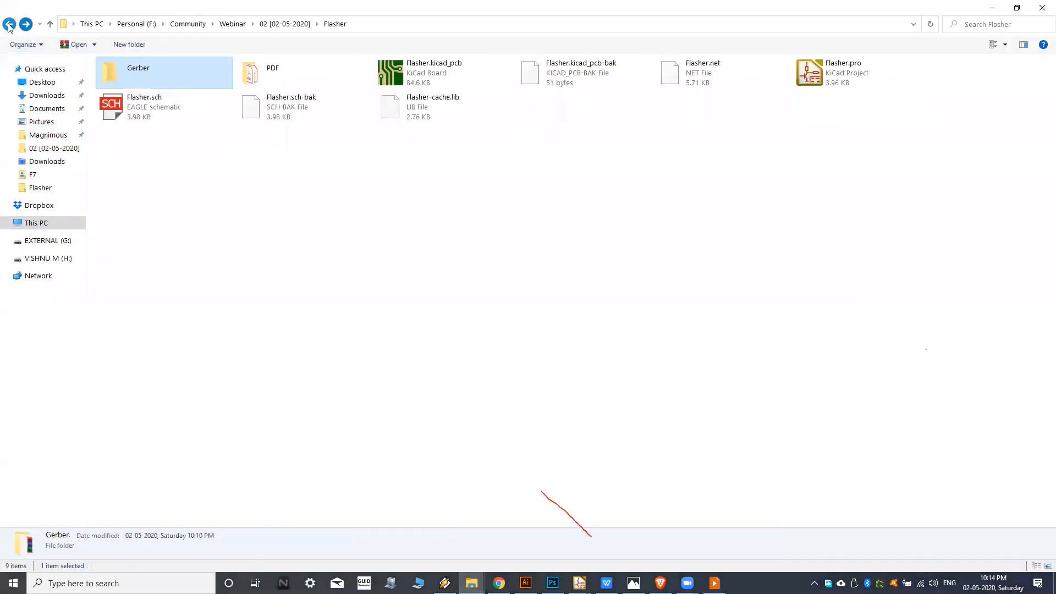
left_click(720, 70)
key("Delete")
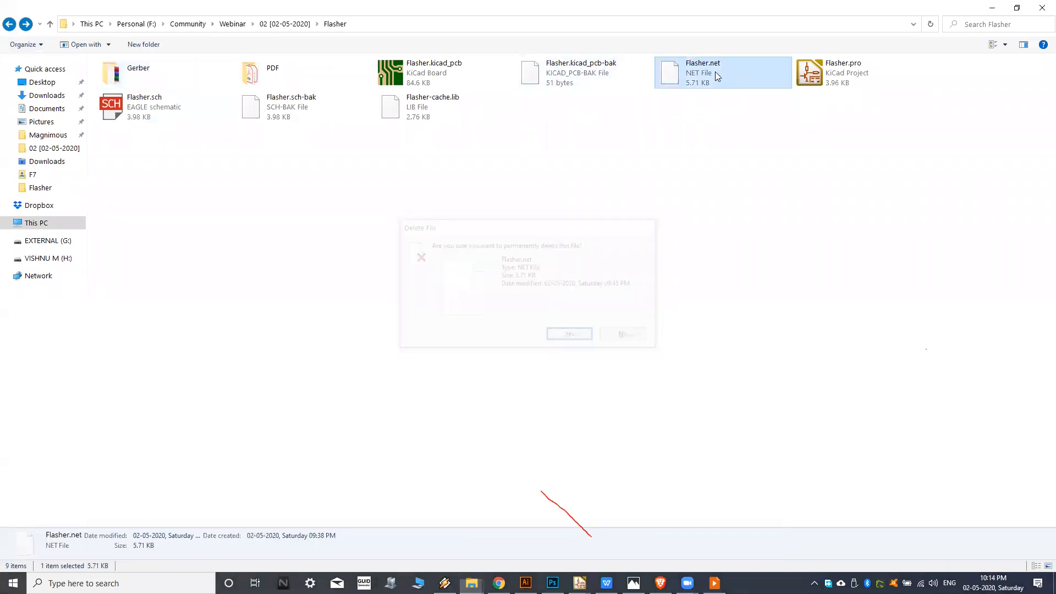
key("Return")
Switch to Pcbnew and update the PCB from the schematic, keeping the existing symbol to footprint associations.
mouse_move(580, 583)
left_click(701, 530)
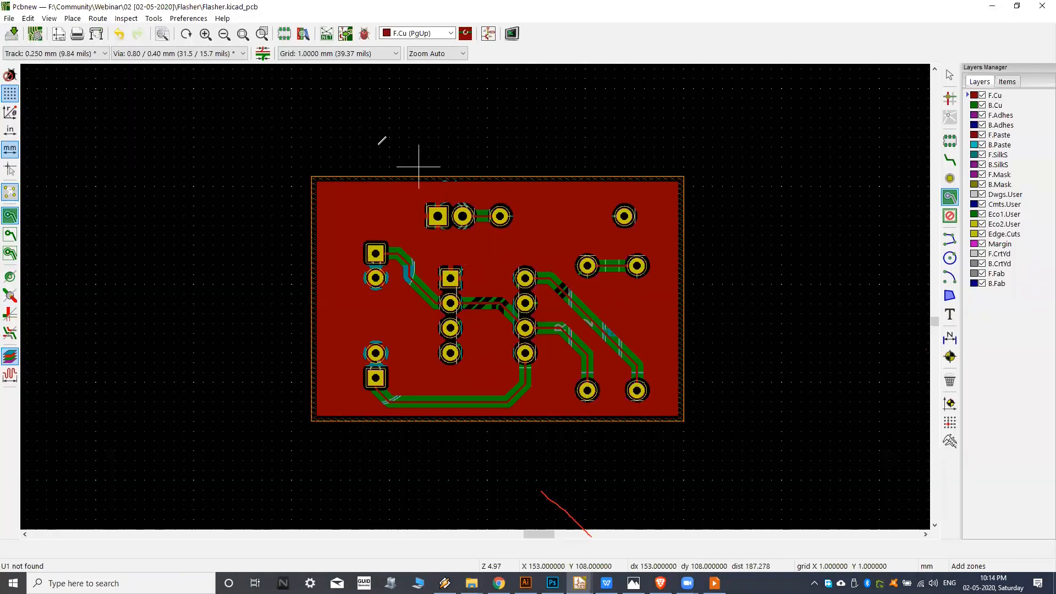
left_click(346, 35)
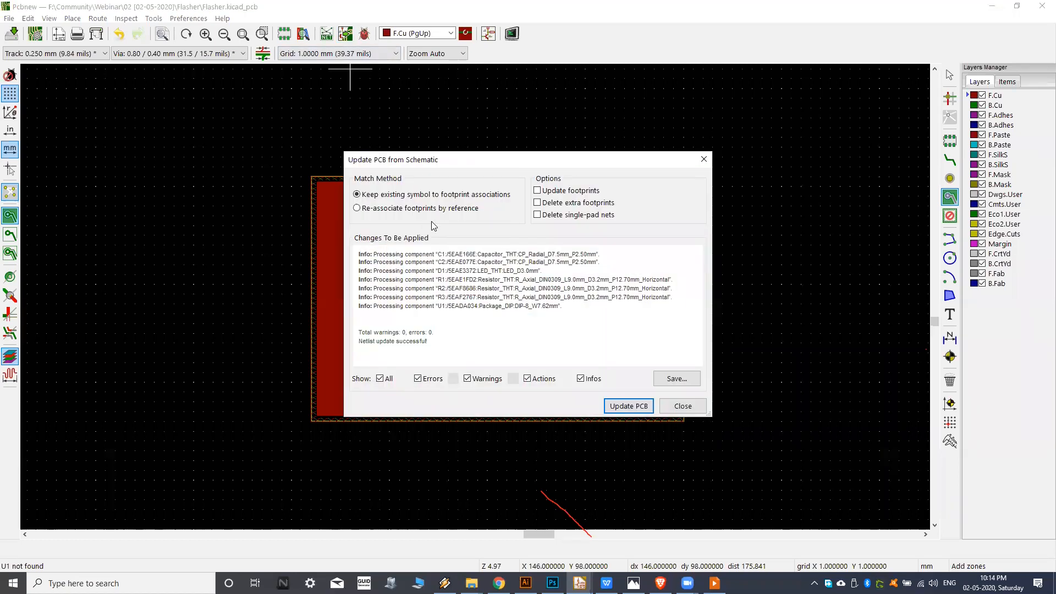
left_click(621, 406)
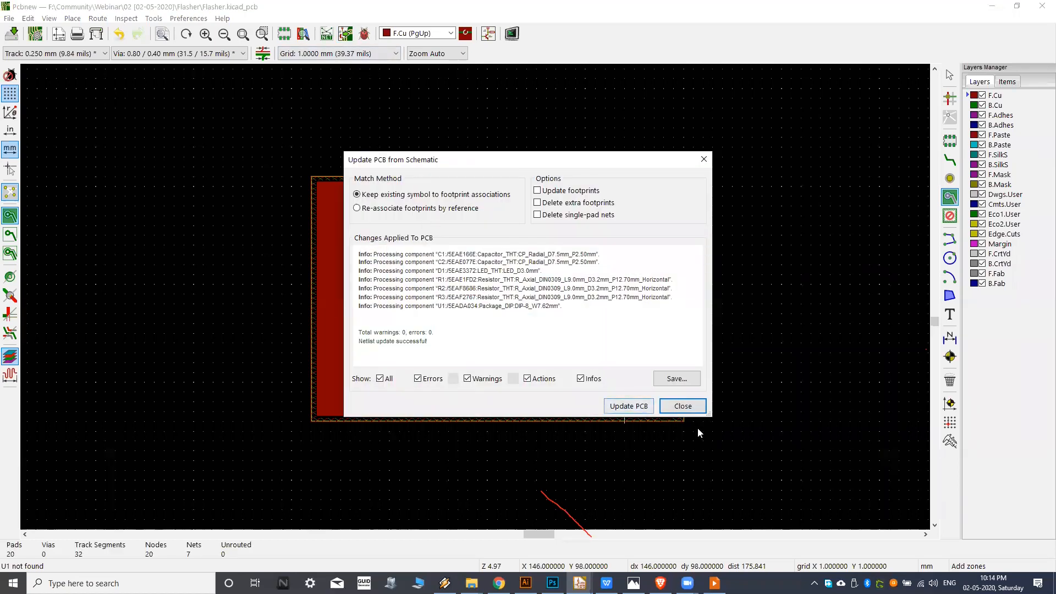
left_click(683, 406)
Check the contents of the Flasher project folder in File Explorer and return to Pcbnew.
left_click(471, 584)
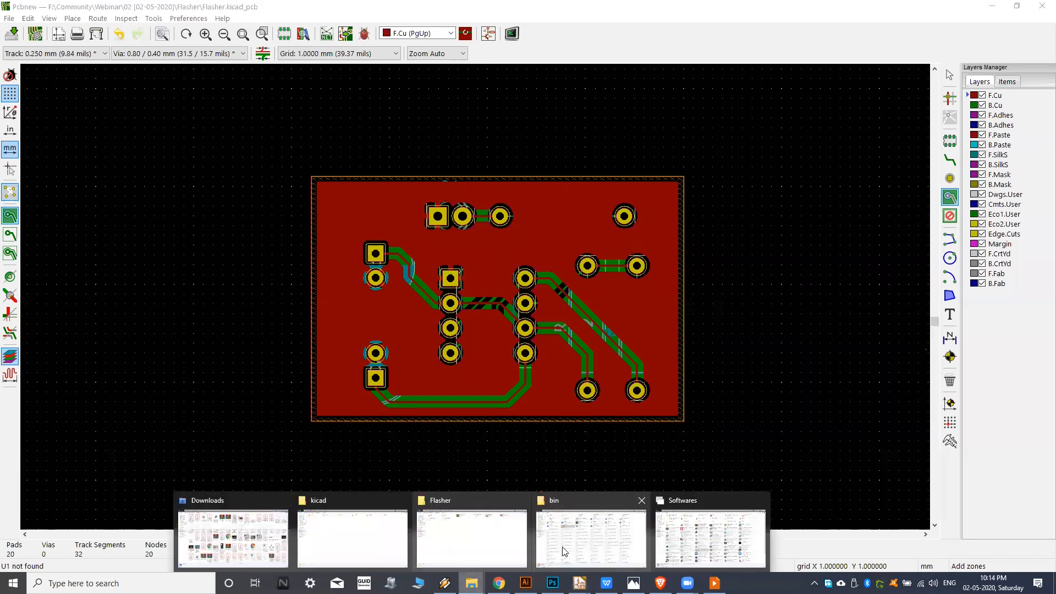
left_click(484, 537)
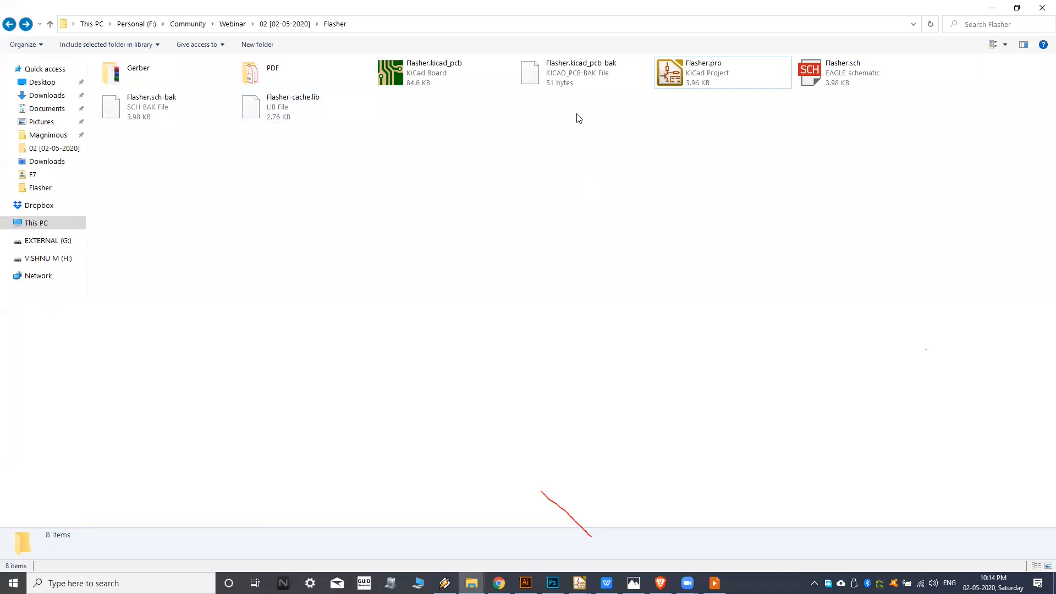
mouse_move(580, 583)
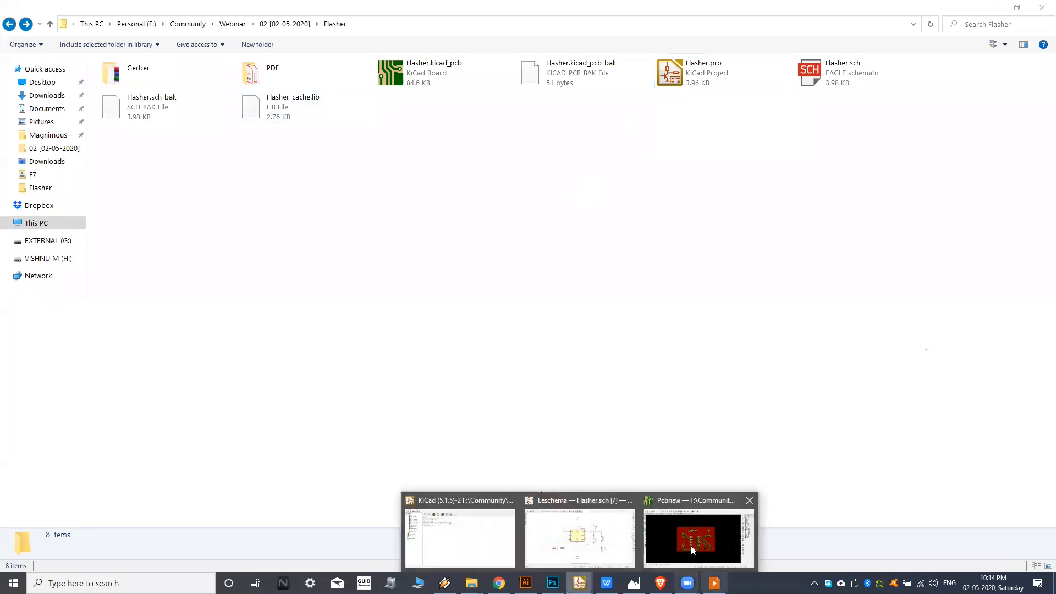
left_click(691, 546)
middle_click_drag(458, 255, 517, 257)
middle_click_drag(526, 208, 477, 194)
middle_click_drag(492, 282, 468, 282)
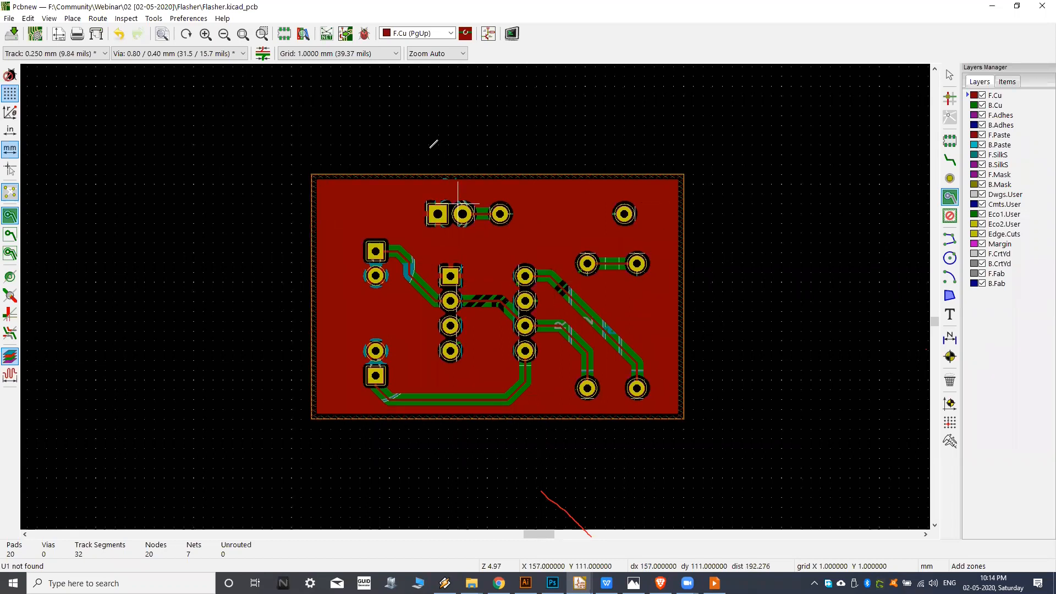
middle_click_drag(472, 165, 481, 161)
middle_click_drag(482, 222, 477, 222)
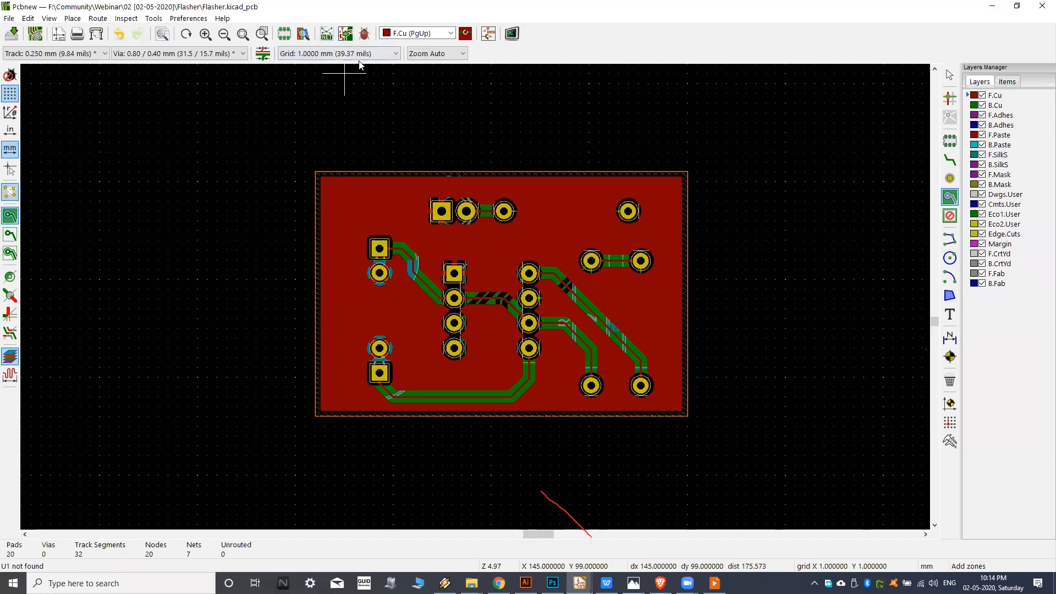
middle_click_drag(394, 201, 398, 199)
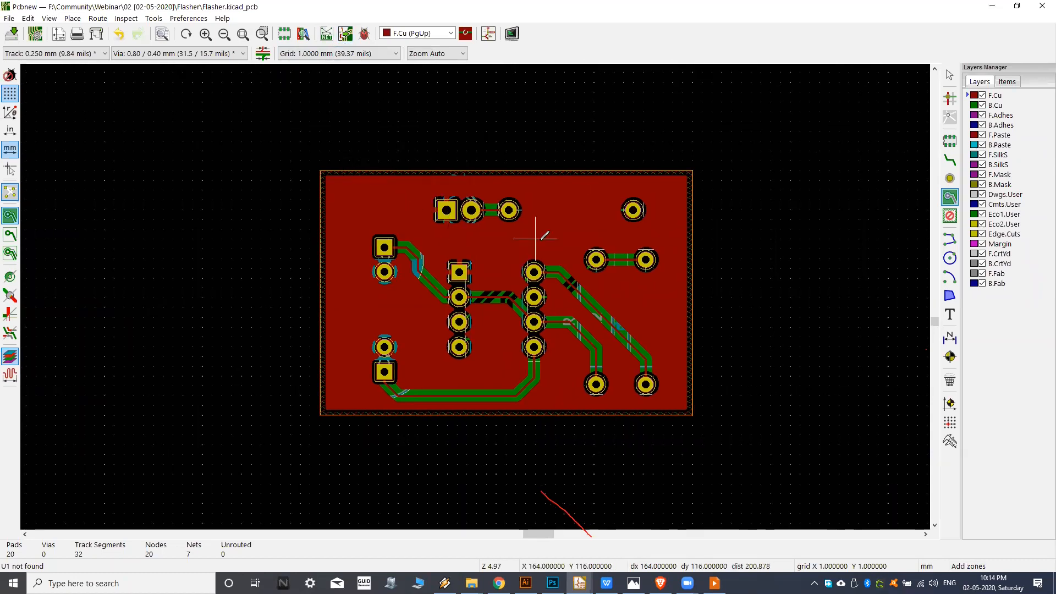
middle_click_drag(479, 235, 482, 233)
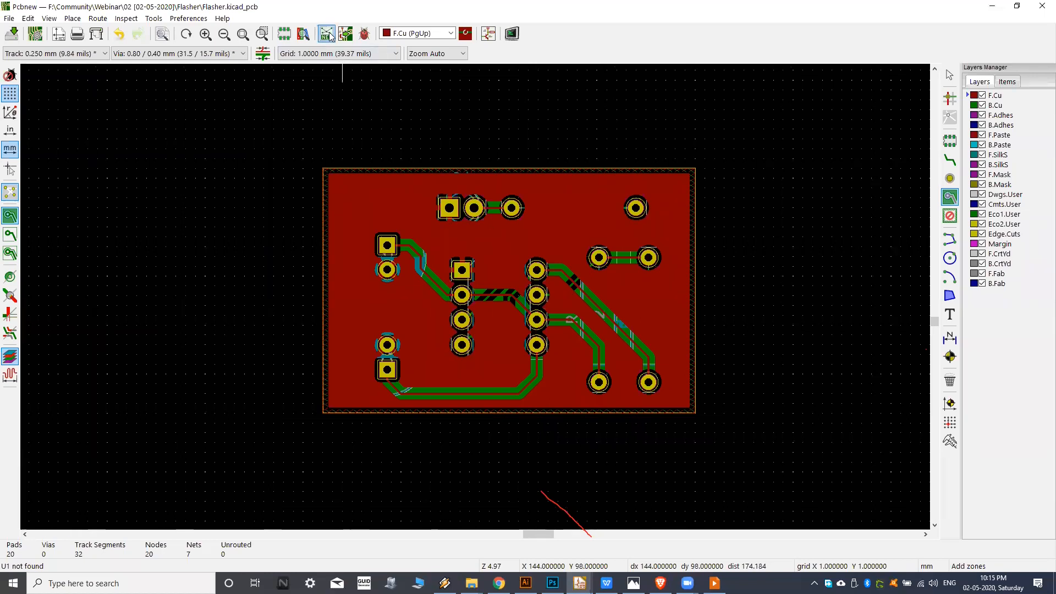
mouse_move(408, 217)
middle_mouse_down()
mouse_move(406, 235)
mouse_move(418, 234)
middle_mouse_up()
middle_click_drag(485, 242, 467, 235)
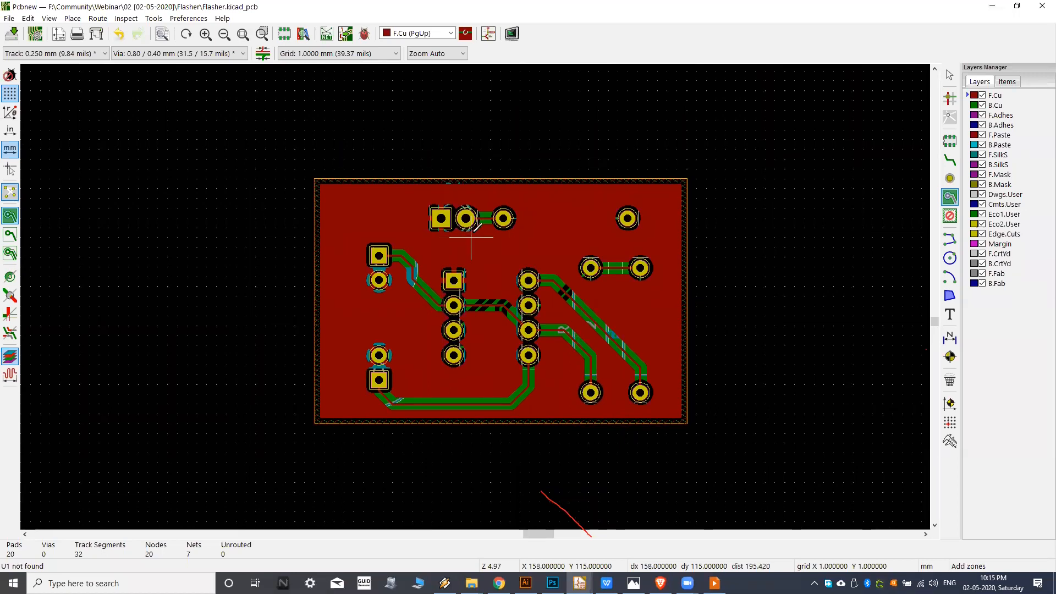
middle_click_drag(471, 237, 474, 236)
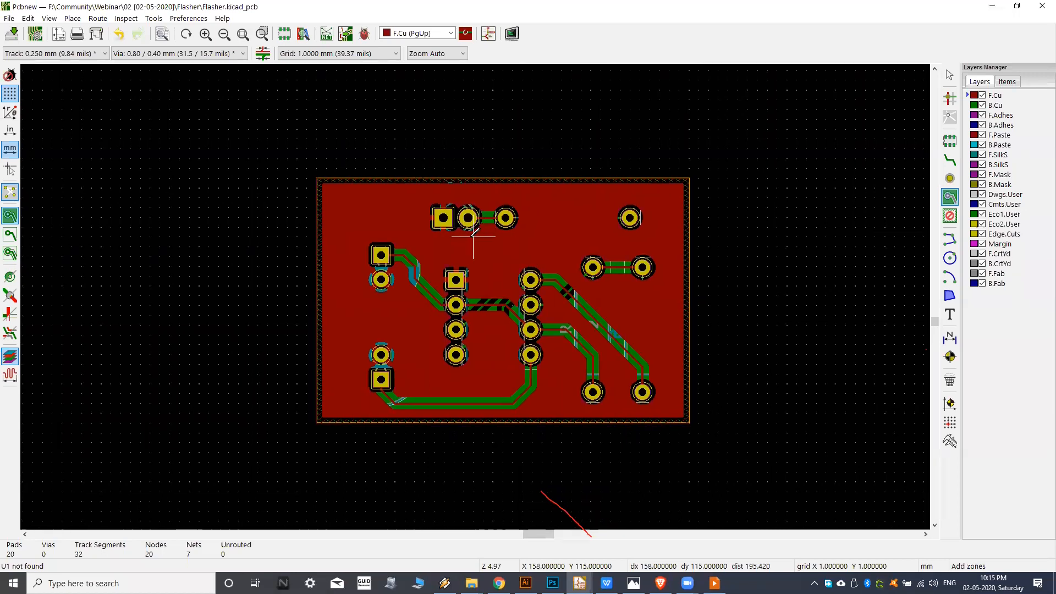
middle_click_drag(473, 237, 469, 240)
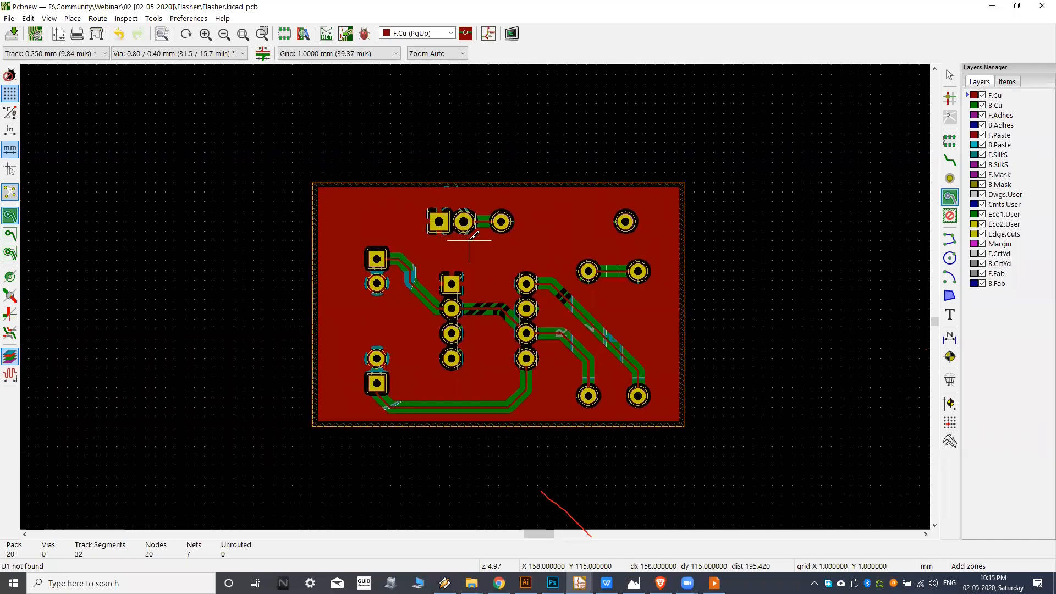
middle_click_drag(469, 240, 490, 243)
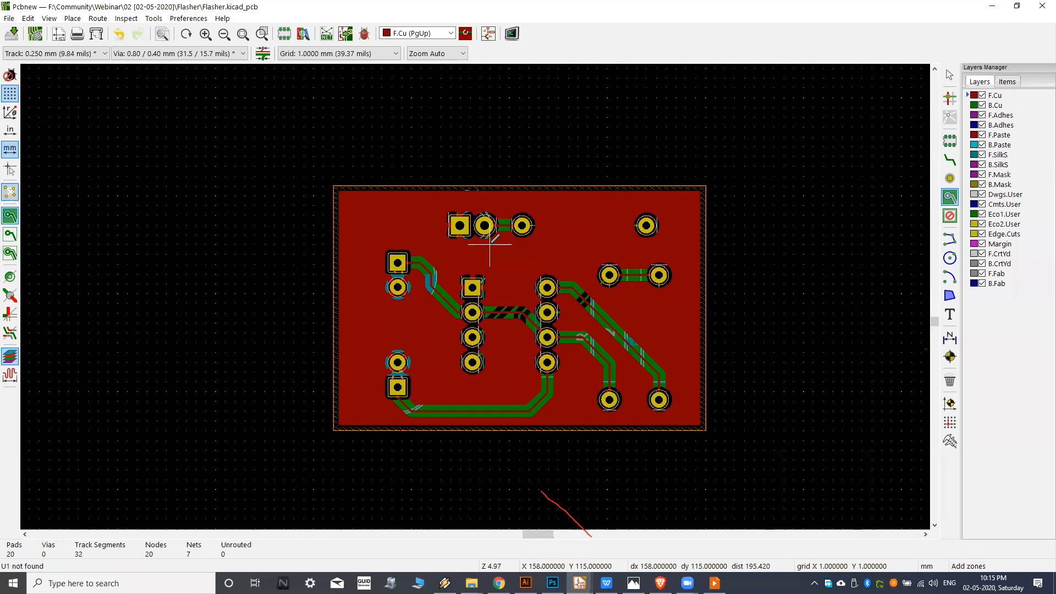
middle_click_drag(489, 244, 482, 248)
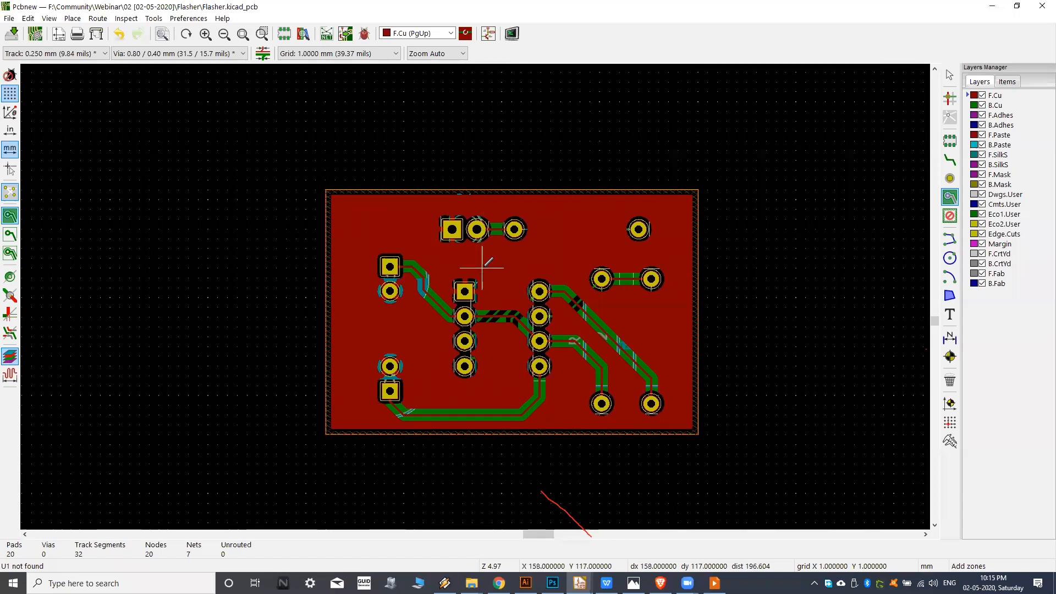
middle_click_drag(501, 260, 497, 264)
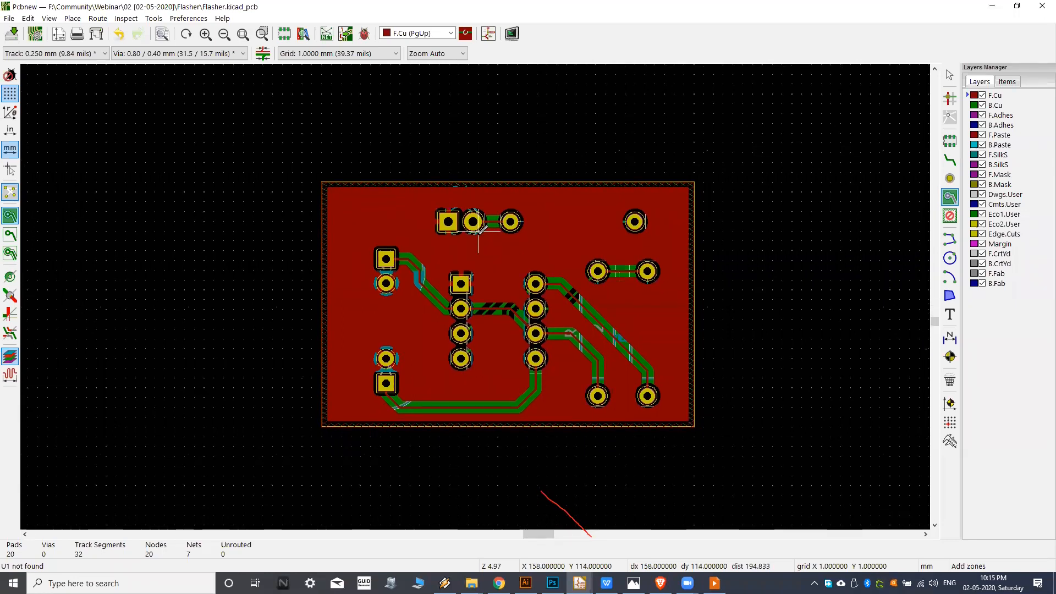
mouse_move(492, 234)
middle_mouse_down()
mouse_move(487, 244)
mouse_move(493, 232)
middle_mouse_up()
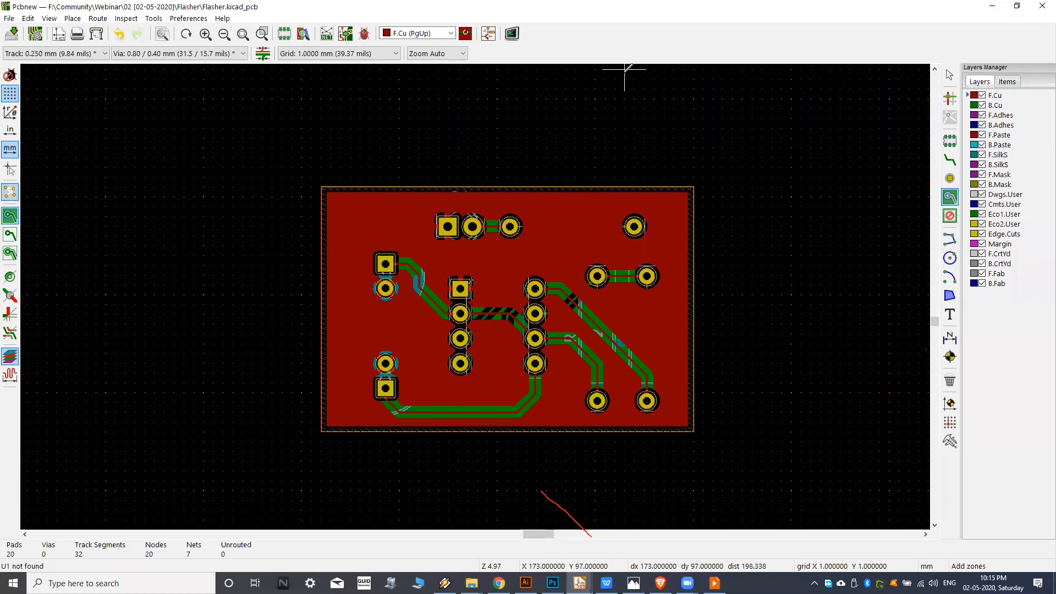
middle_click_drag(475, 203, 481, 190)
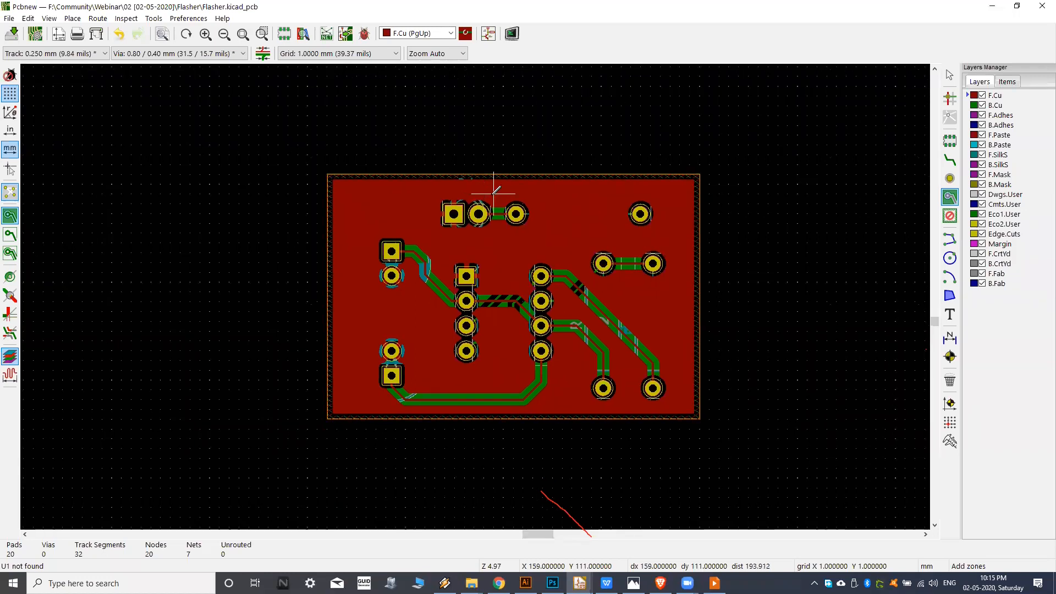
middle_click_drag(495, 187, 478, 193)
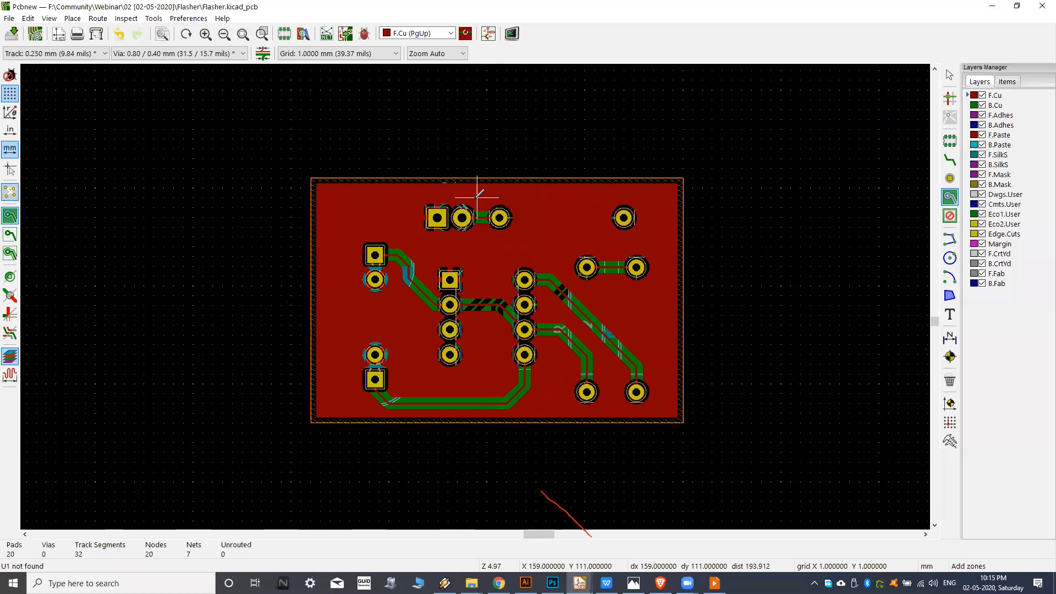
middle_click_drag(477, 195, 485, 193)
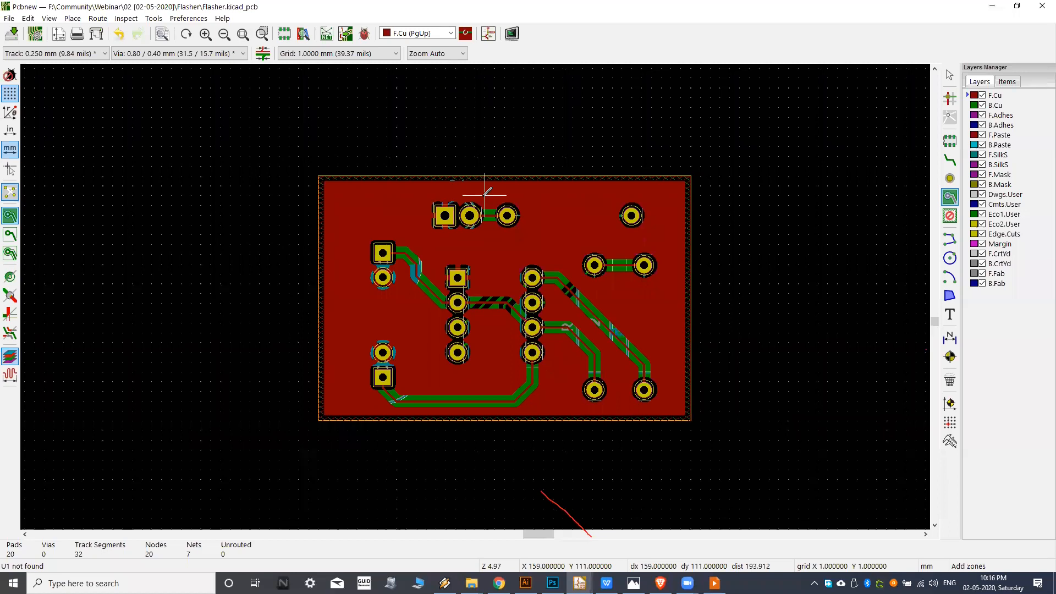
mouse_move(493, 193)
middle_mouse_down()
mouse_move(479, 205)
mouse_move(494, 203)
middle_mouse_up()
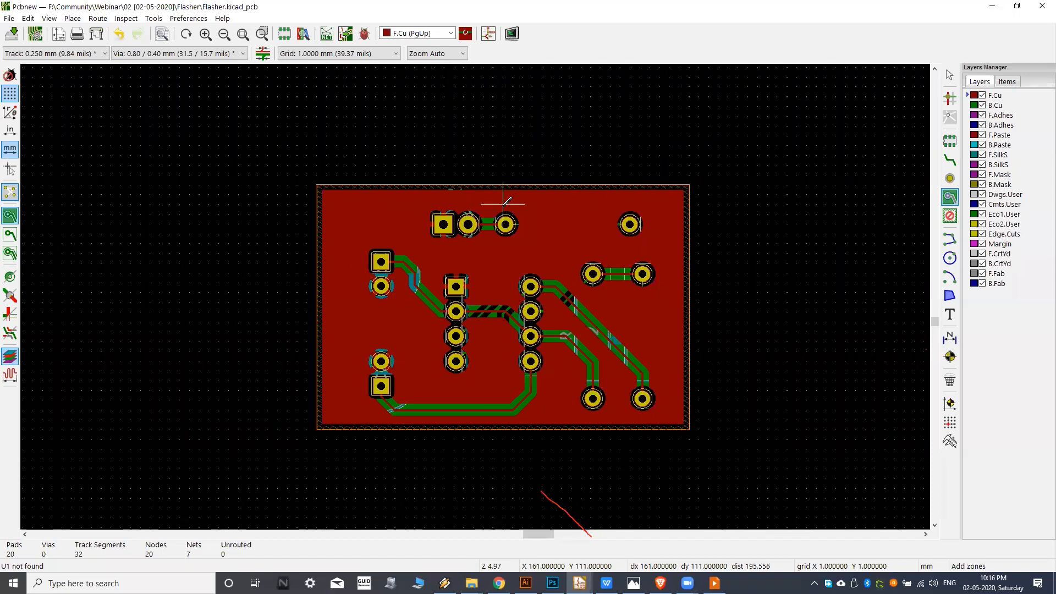
mouse_move(513, 203)
middle_mouse_down()
mouse_move(493, 202)
mouse_move(504, 201)
middle_mouse_up()
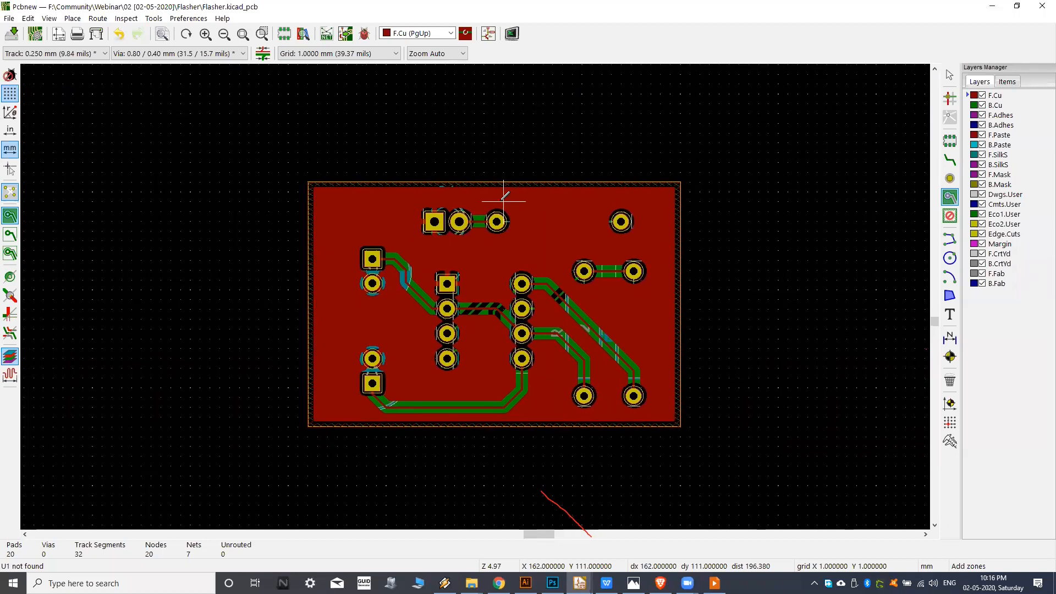
middle_click_drag(475, 198, 470, 190)
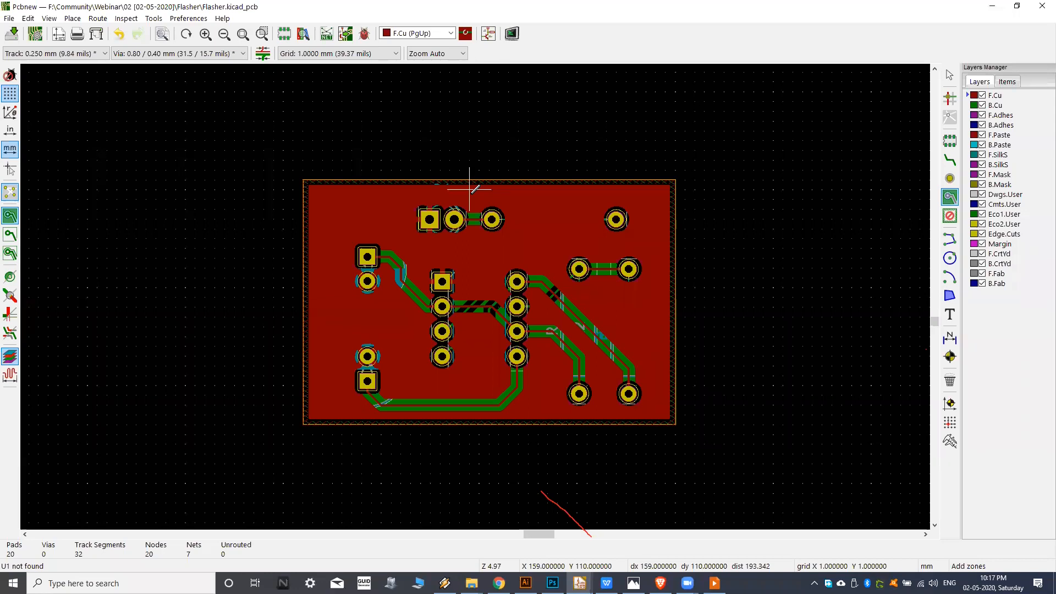
Try the Do not tent vias option in the Plot dialog and close the dialog without plotting.
left_click(95, 35)
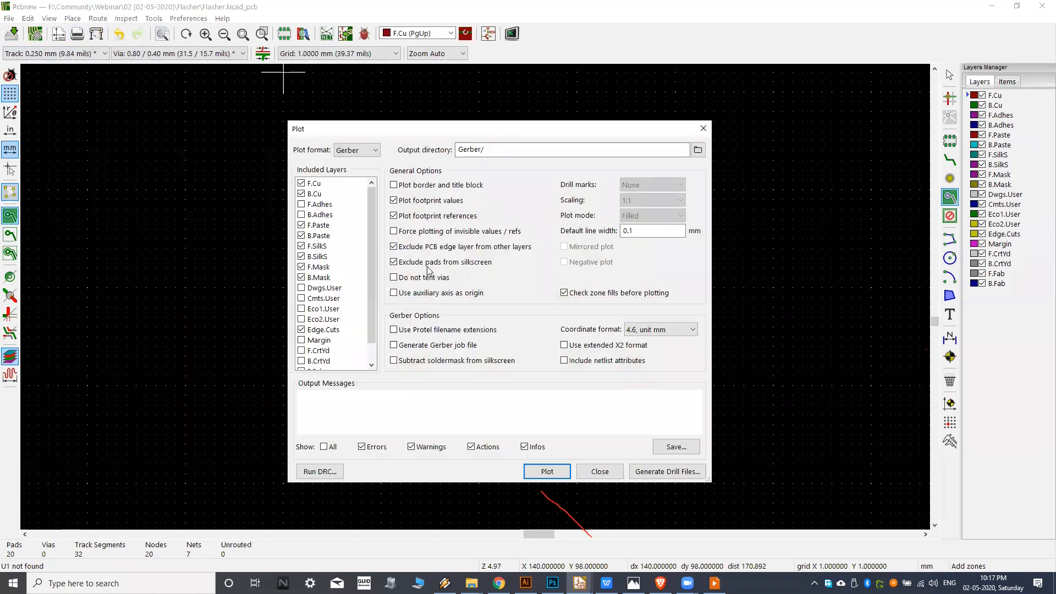
left_click_drag(466, 127, 461, 130)
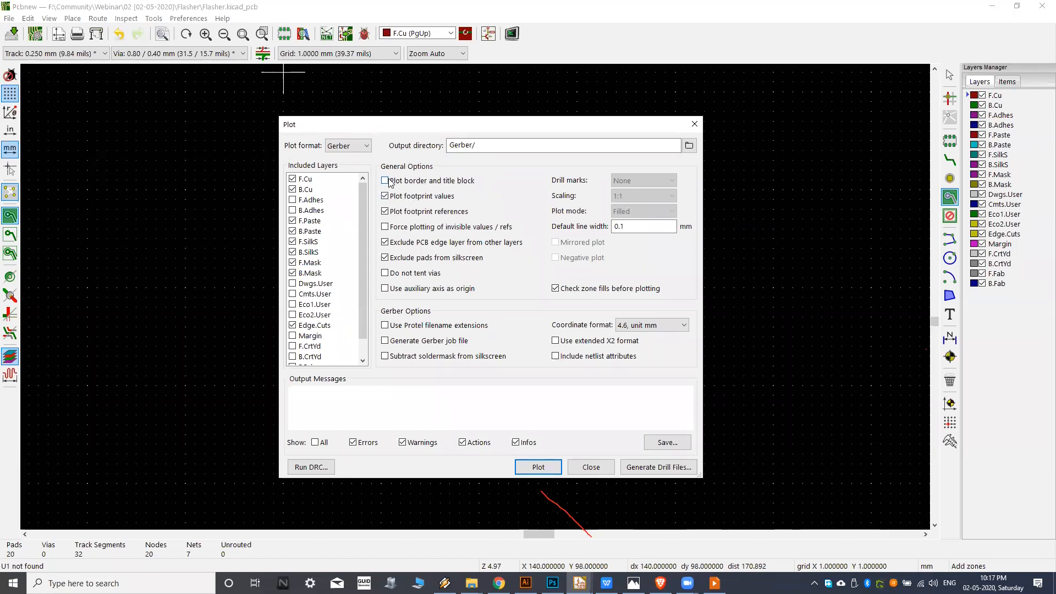
left_click(385, 274)
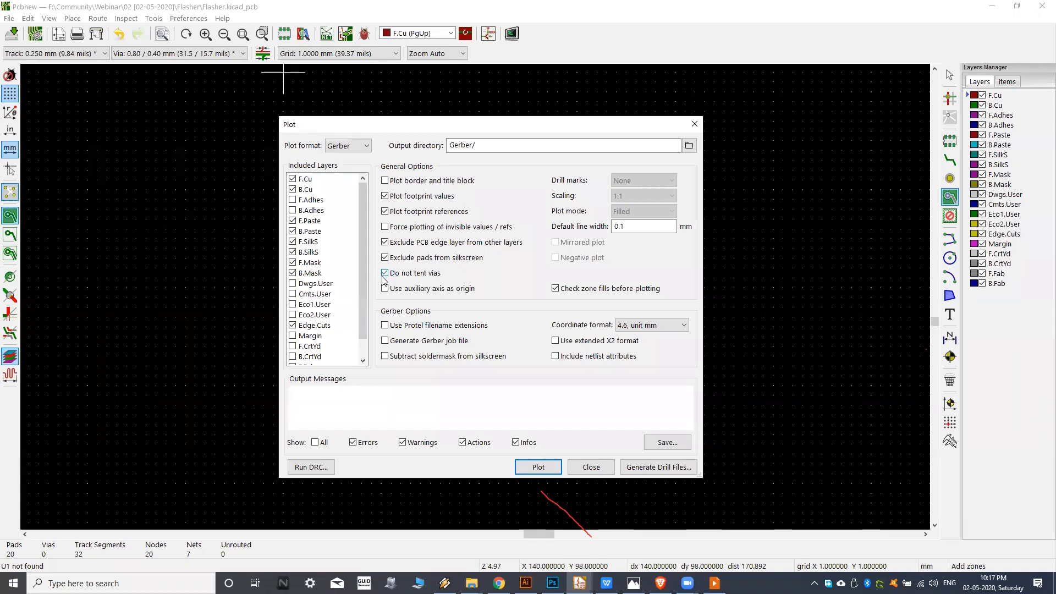
left_click(386, 275)
left_click(386, 274)
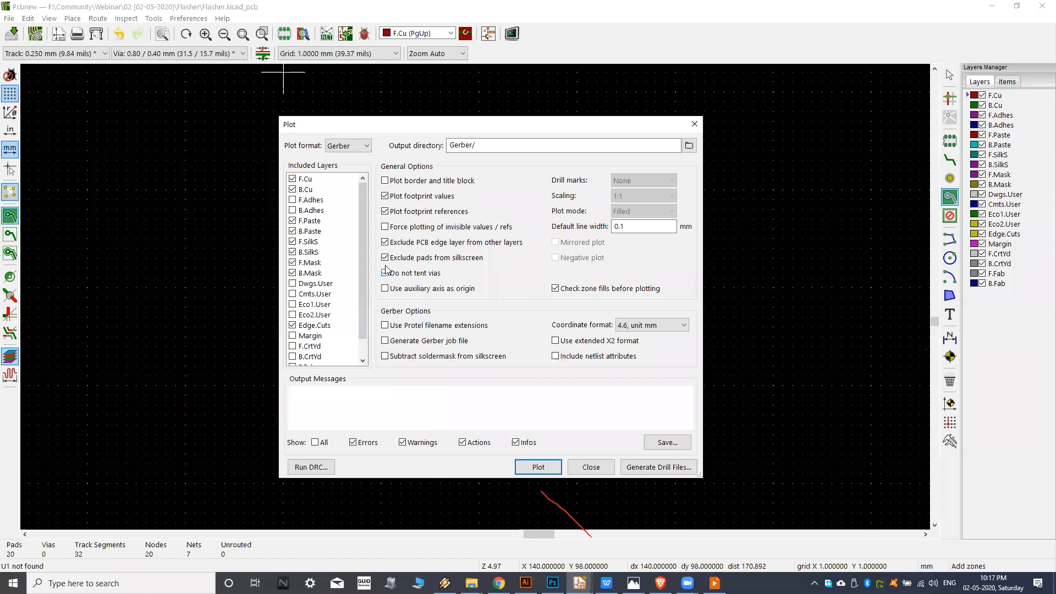
left_click(588, 468)
Examine the included layers, down to the F.CrtYd and B.Fab entries, in the Plot dialog and close it without plotting.
left_click(93, 37)
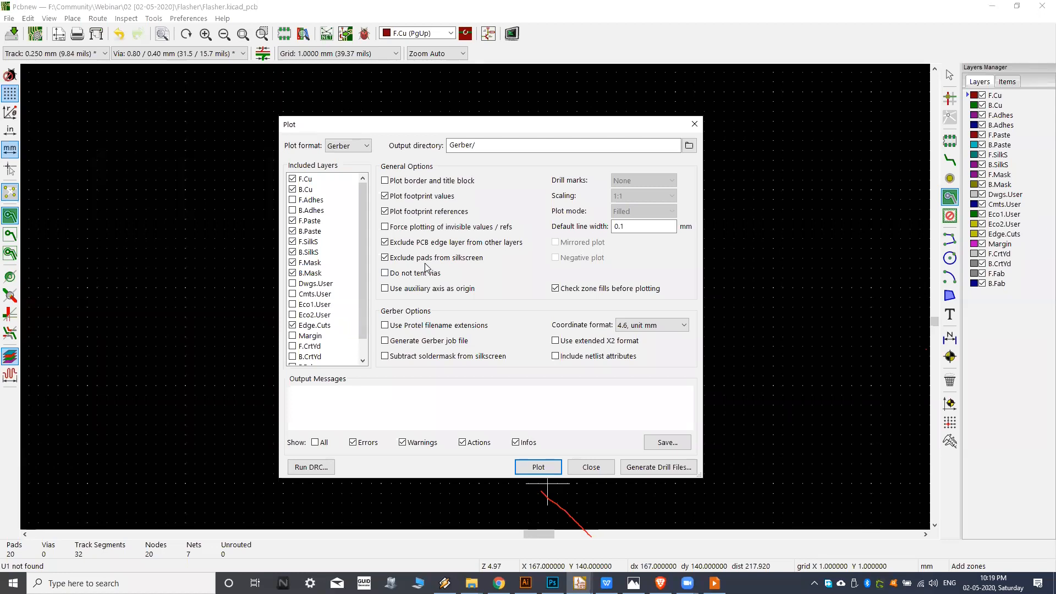
left_click_drag(359, 213, 366, 280)
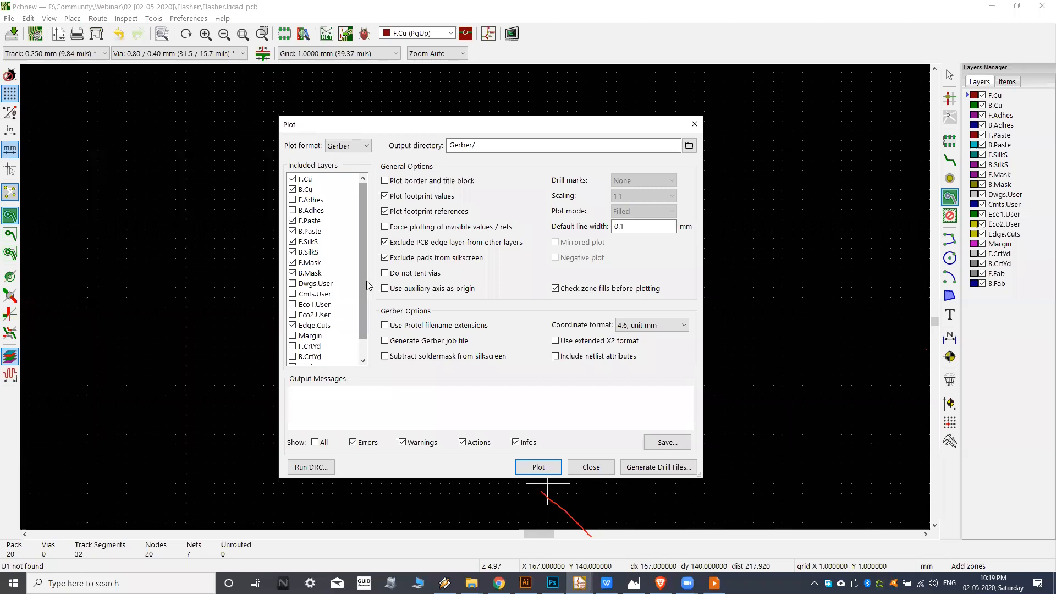
left_click_drag(358, 269, 355, 293)
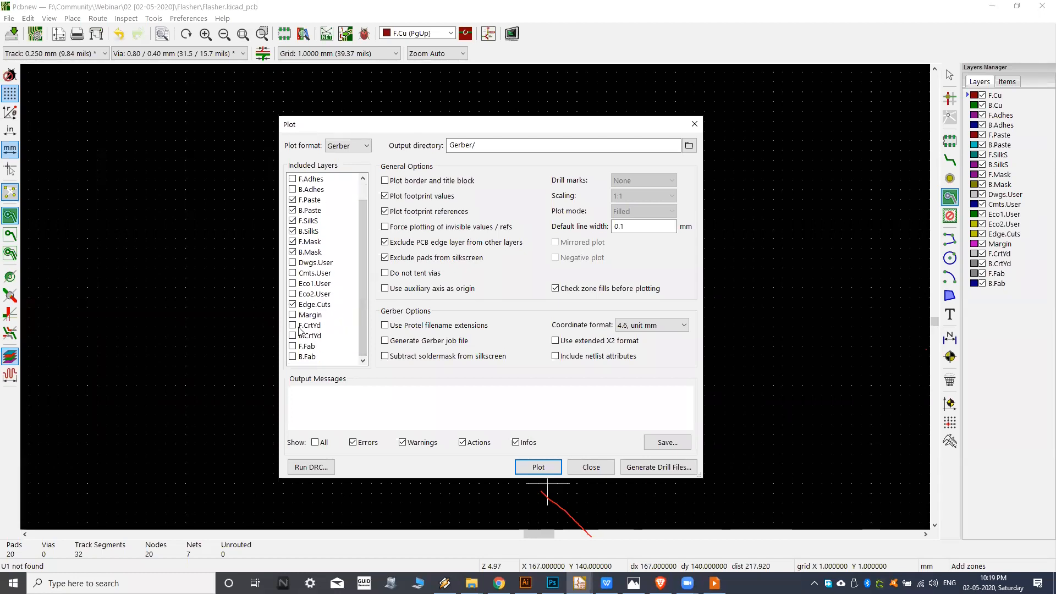
left_click(294, 325)
left_click(293, 326)
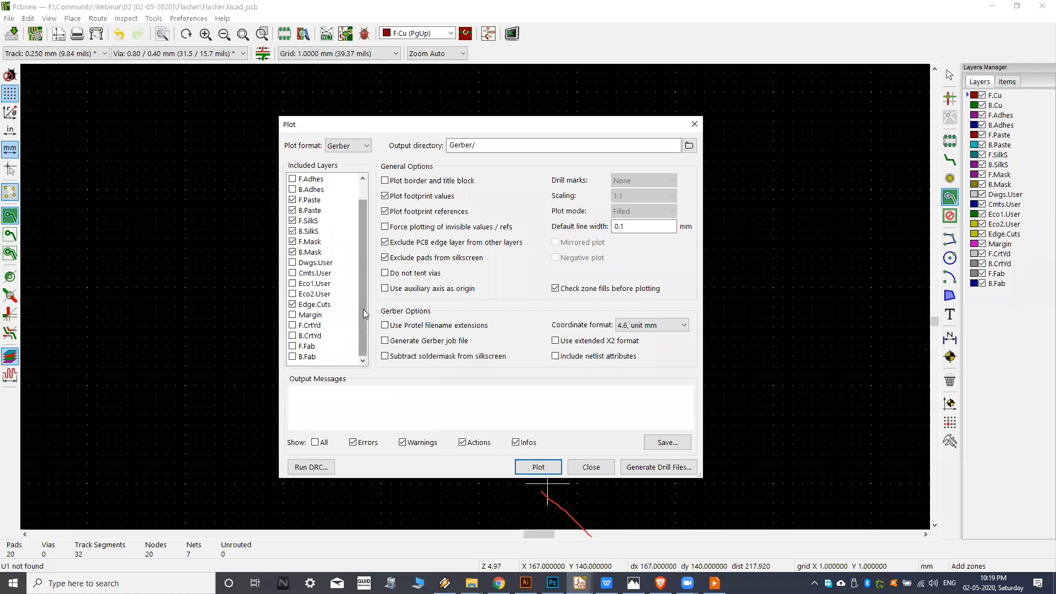
mouse_move(365, 297)
left_mouse_down()
mouse_move(363, 287)
mouse_move(362, 315)
left_mouse_up()
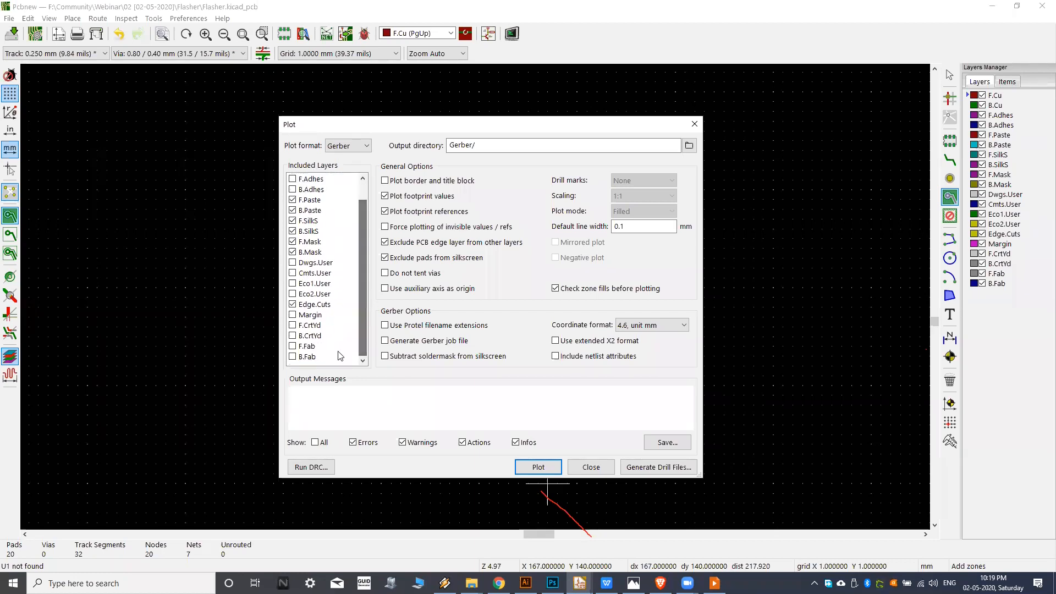
left_click(293, 326)
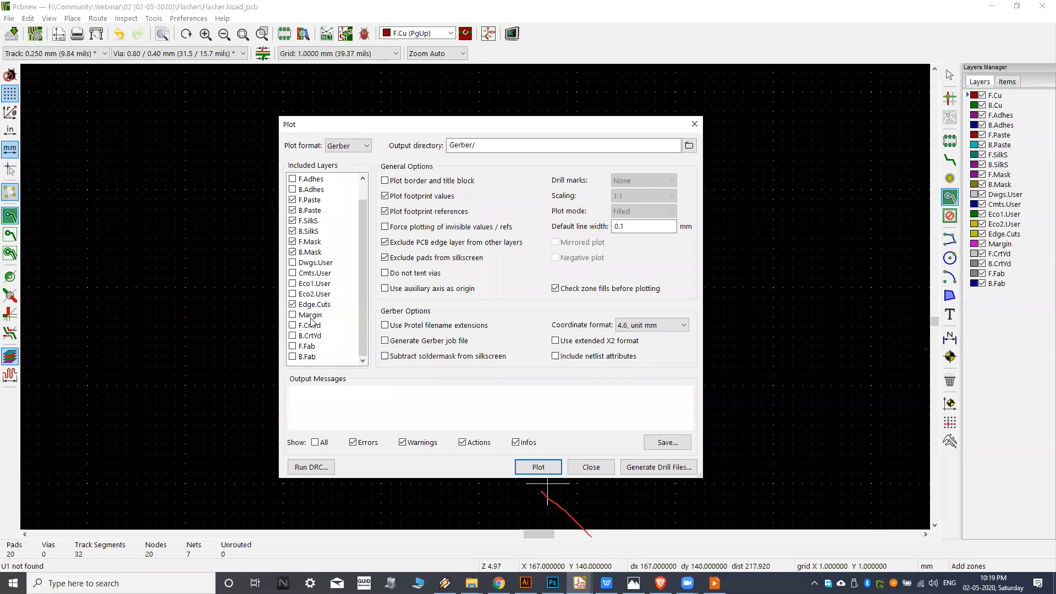
left_click_drag(362, 290, 382, 238)
left_click_drag(362, 289, 361, 351)
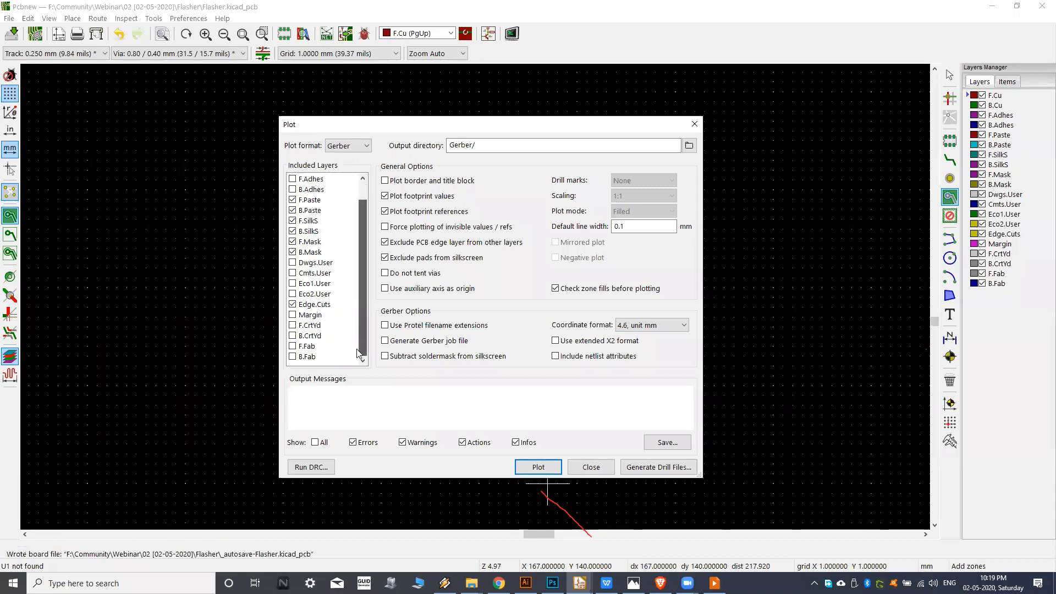
left_click_drag(361, 310, 367, 249)
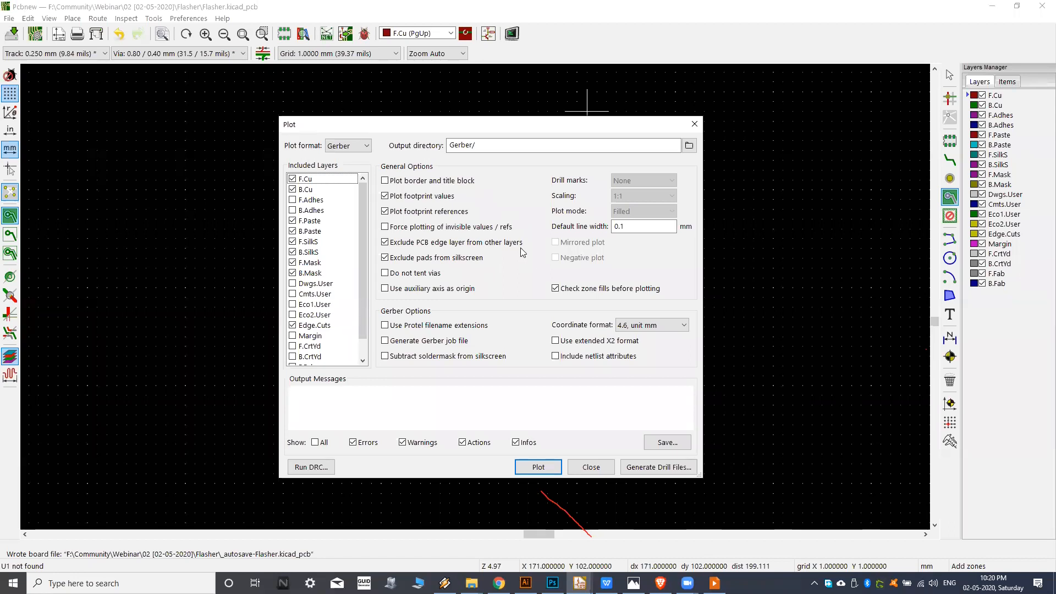
left_click(588, 472)
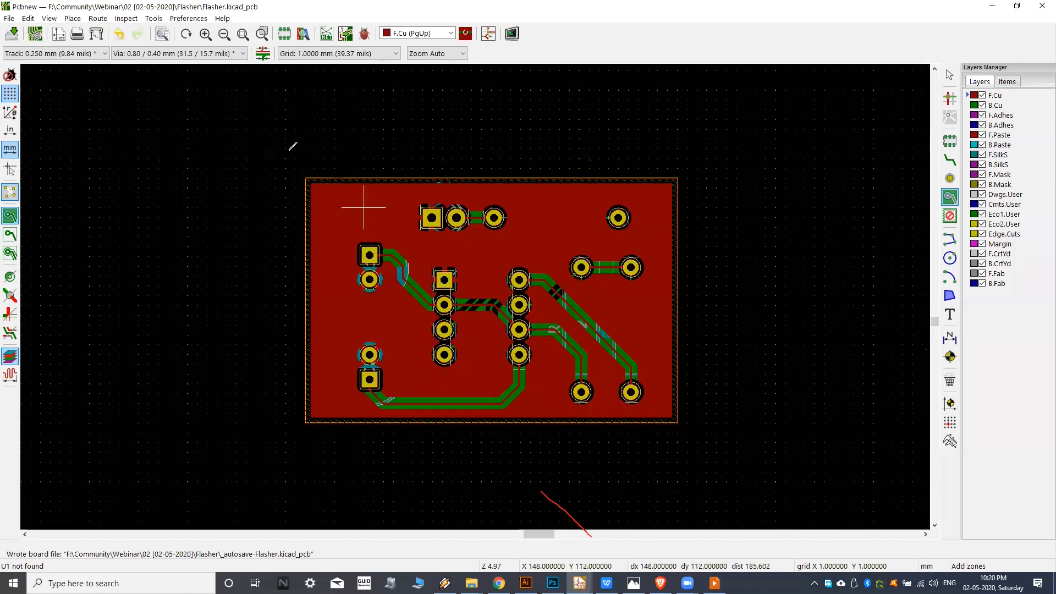
Show the flasher board in the 3D Viewer and copy a 3D image of it from a tilted angle.
middle_click_drag(454, 255, 471, 274)
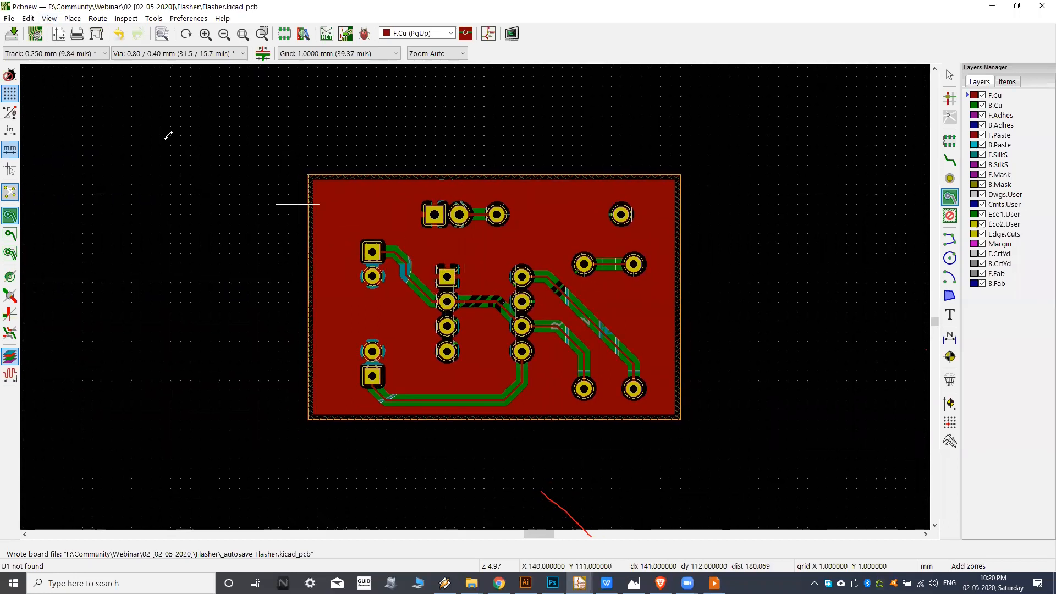
left_click(48, 18)
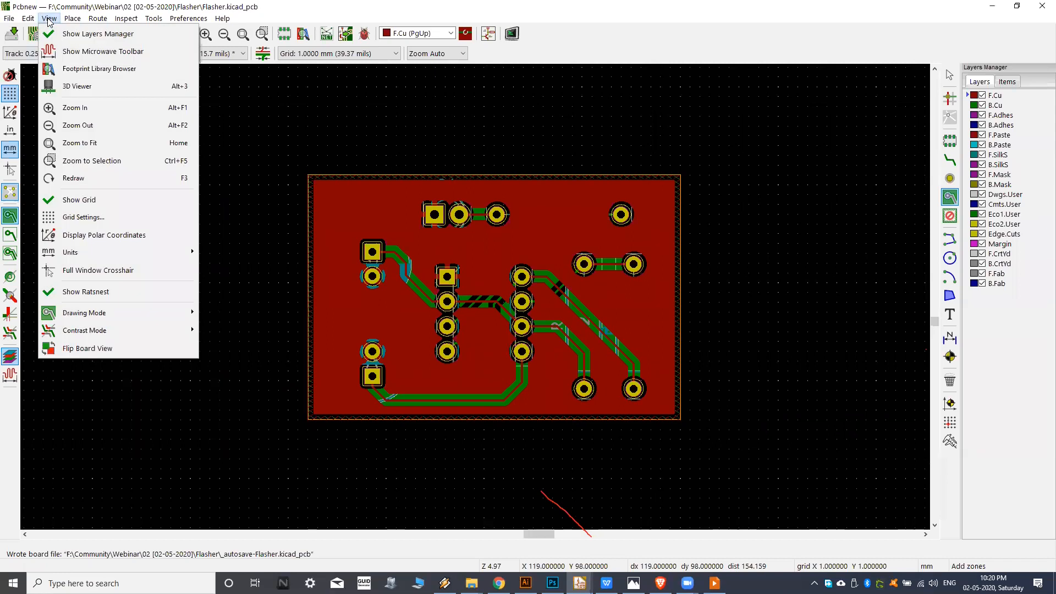
left_click(77, 87)
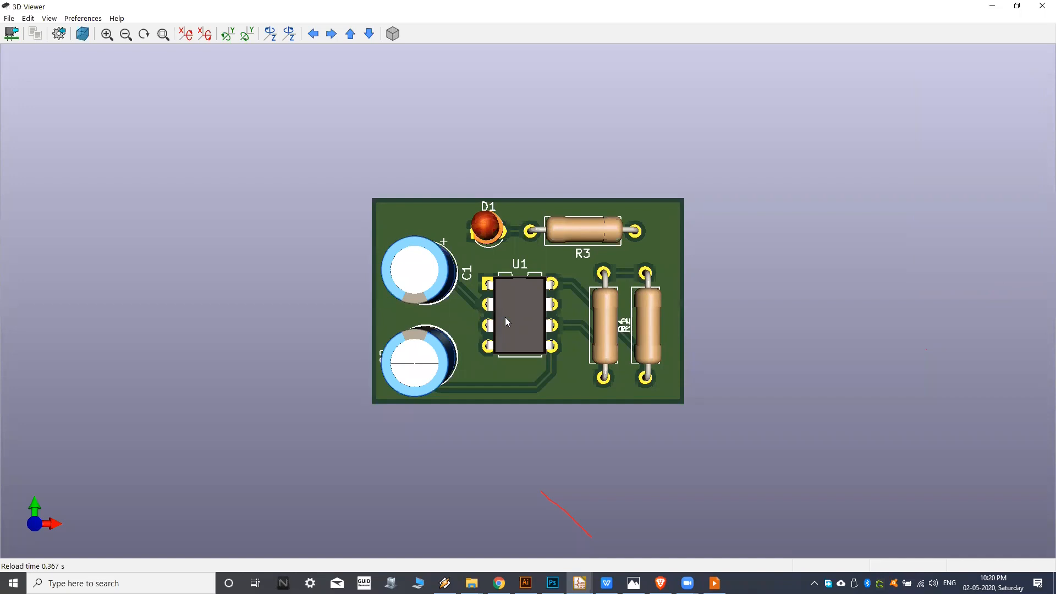
scroll(512, 311, "up", 2)
left_click_drag(512, 312, 745, 336)
left_click_drag(451, 231, 437, 265)
mouse_move(476, 235)
left_mouse_down()
mouse_move(498, 230)
mouse_move(493, 243)
left_mouse_up()
left_click(27, 18)
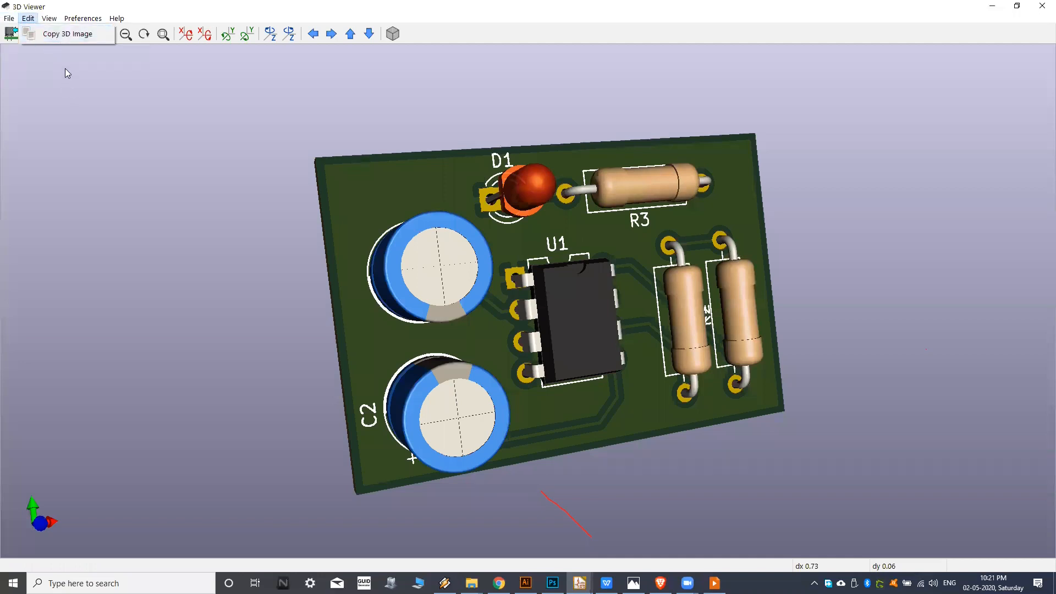
left_click(73, 36)
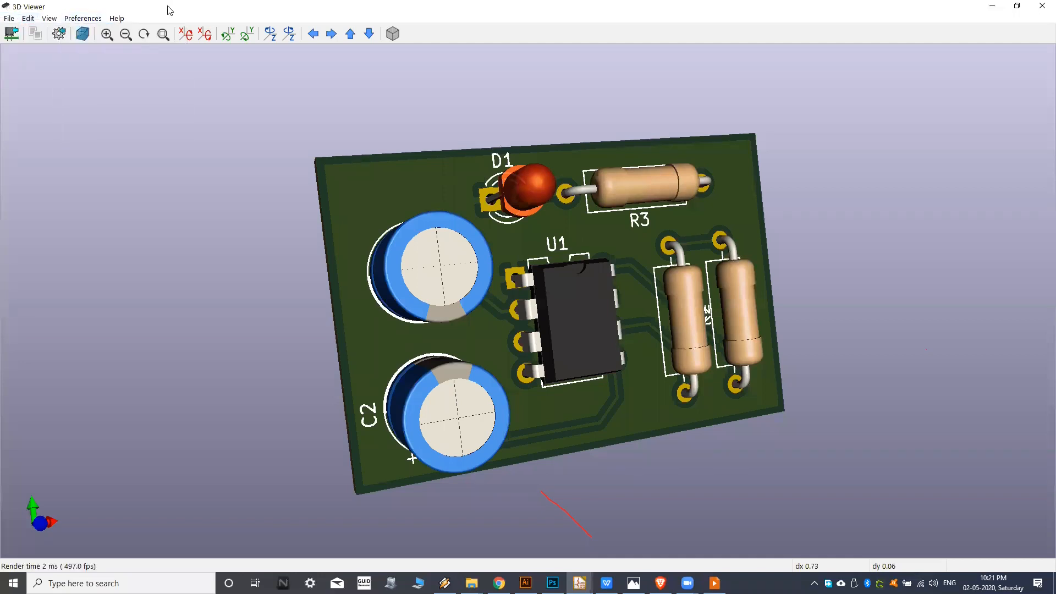
left_click(48, 20)
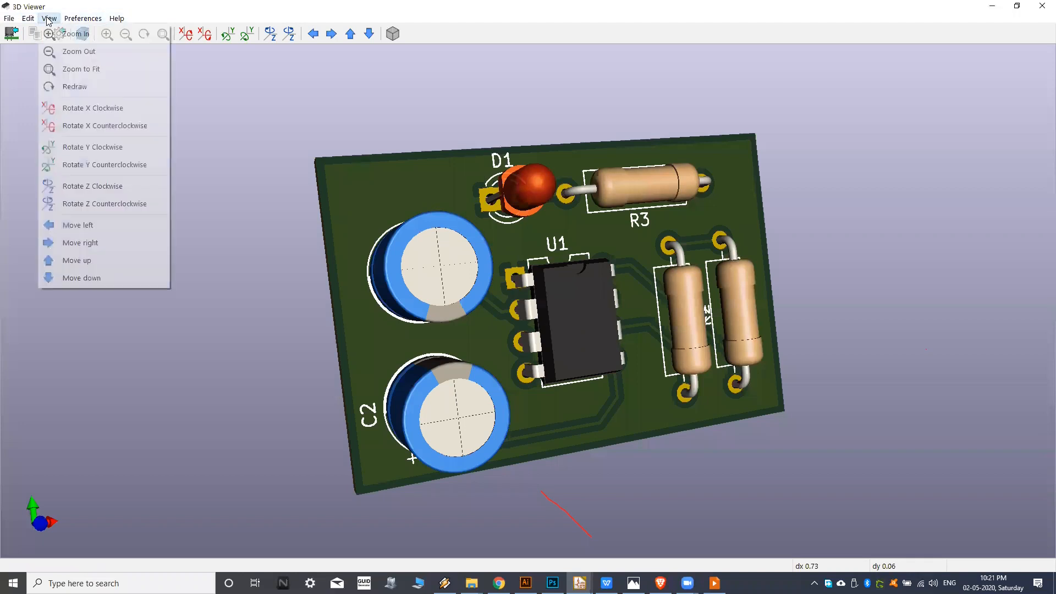
left_click(135, 4)
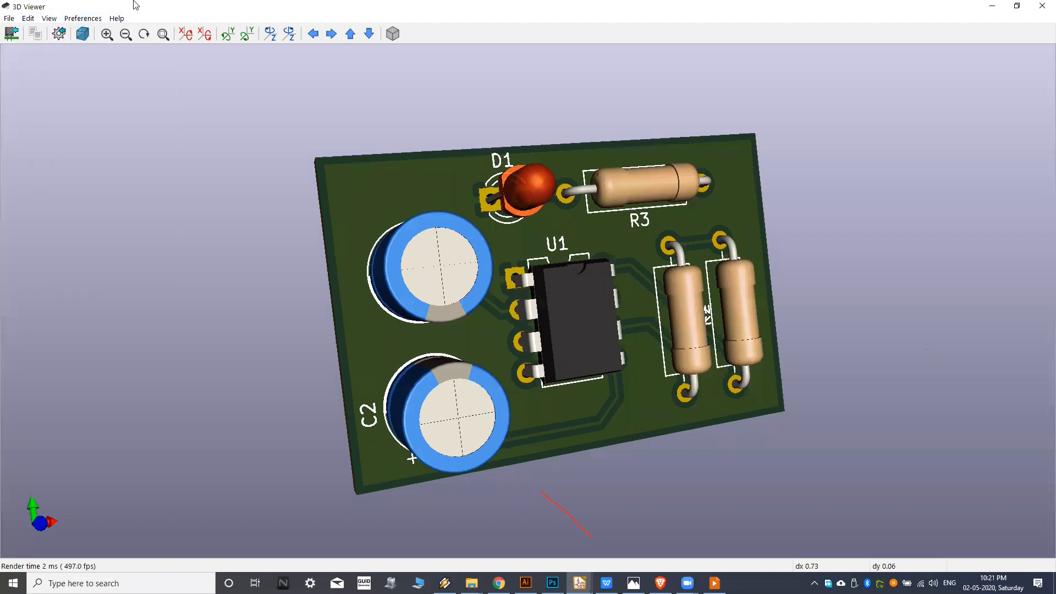
left_click(48, 20)
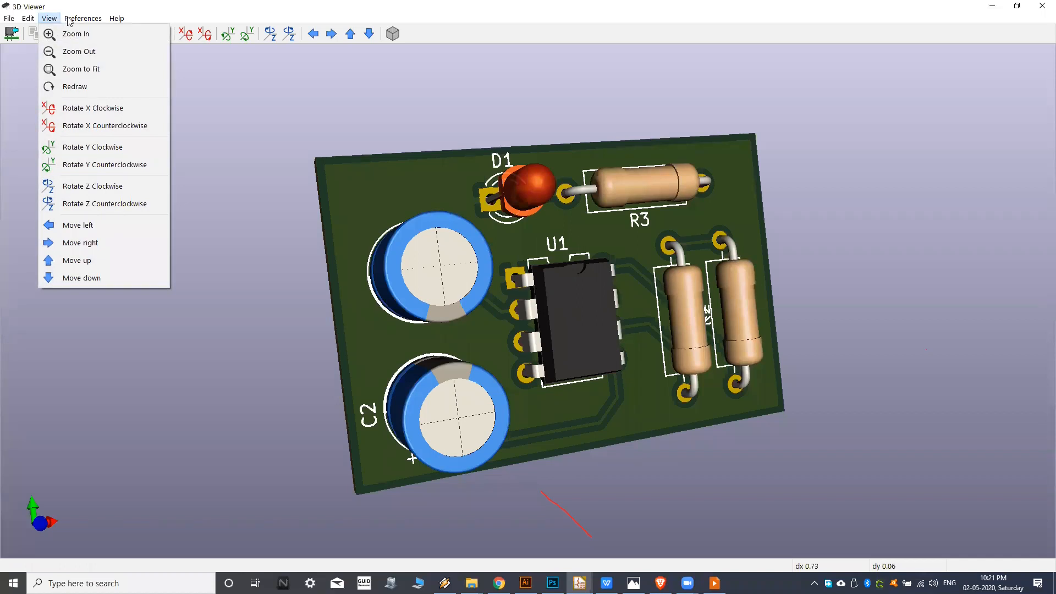
mouse_move(77, 21)
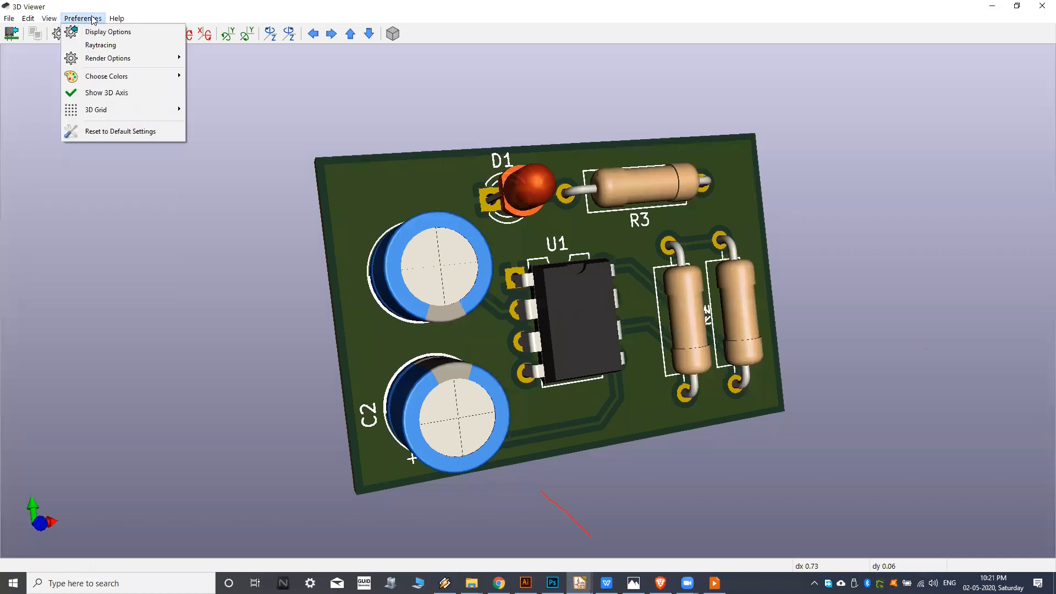
mouse_move(9, 21)
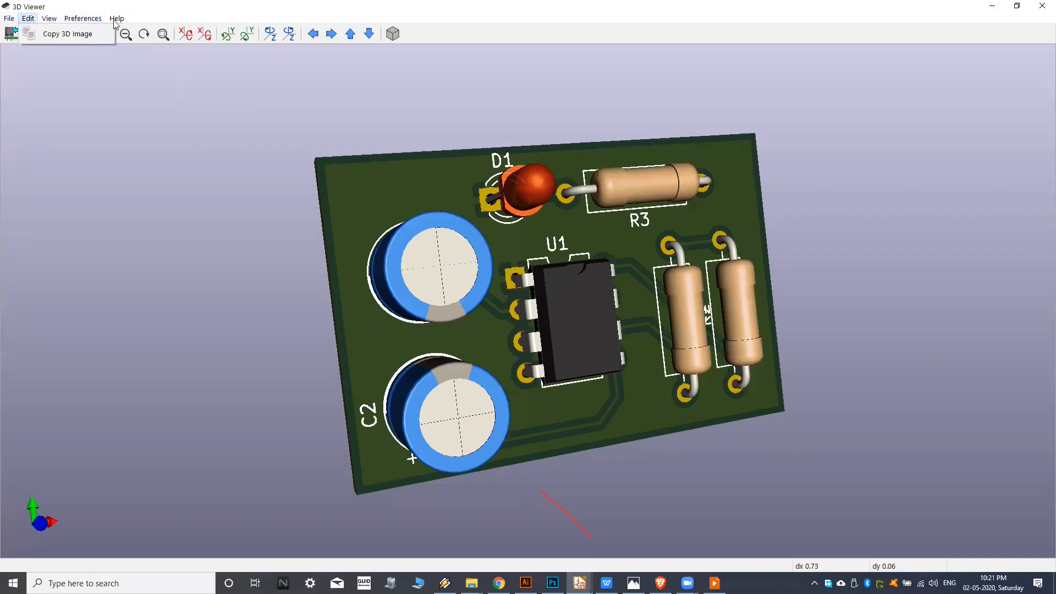
left_click(204, 2)
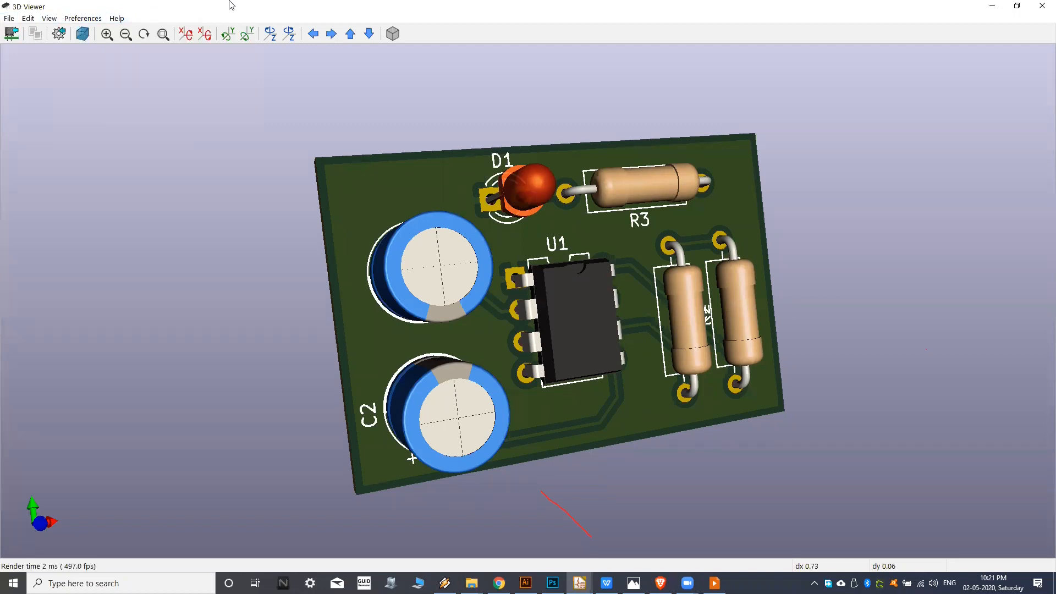
Switch from the 3D Viewer back to Pcbnew and view the Flasher board layout more closely.
key("alt+Tab")
middle_click_drag(494, 263, 522, 275)
scroll(512, 276, "up", 1)
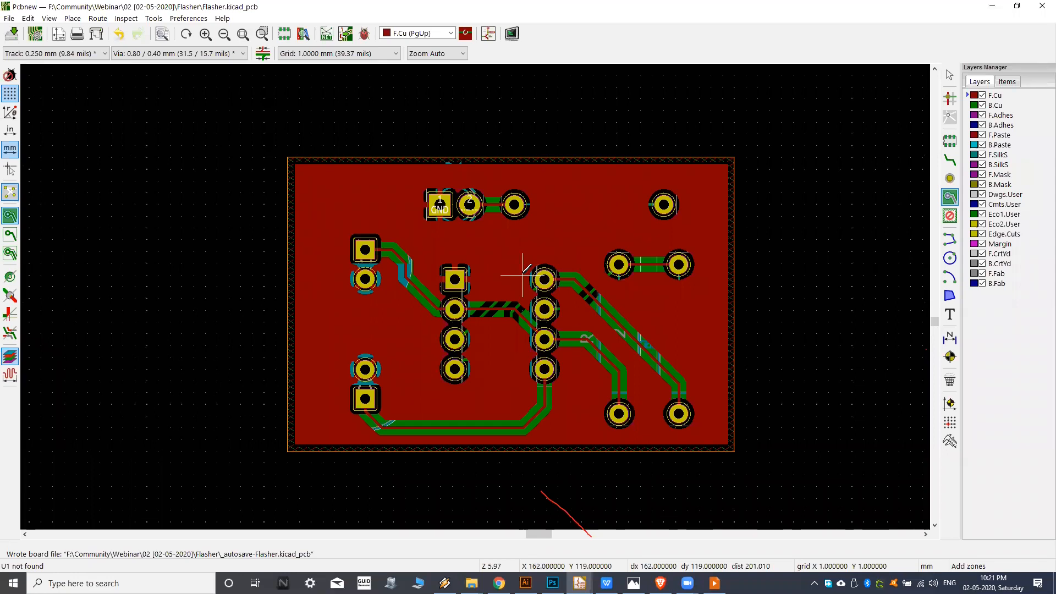
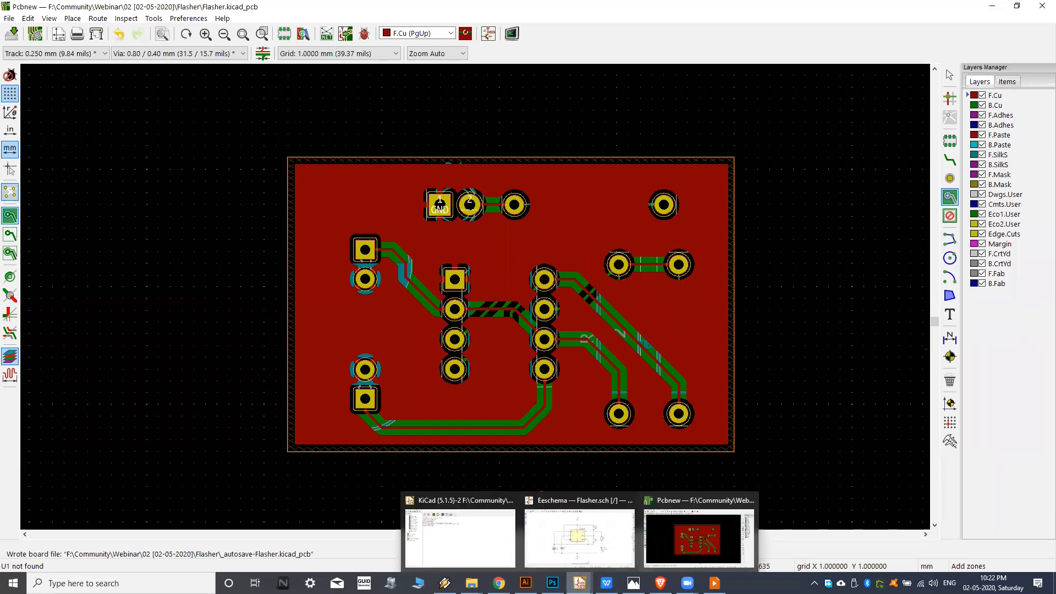
Start adding a footprint to the Flasher board and filter the footprint library first for "holes", then for "mounting".
mouse_move(661, 583)
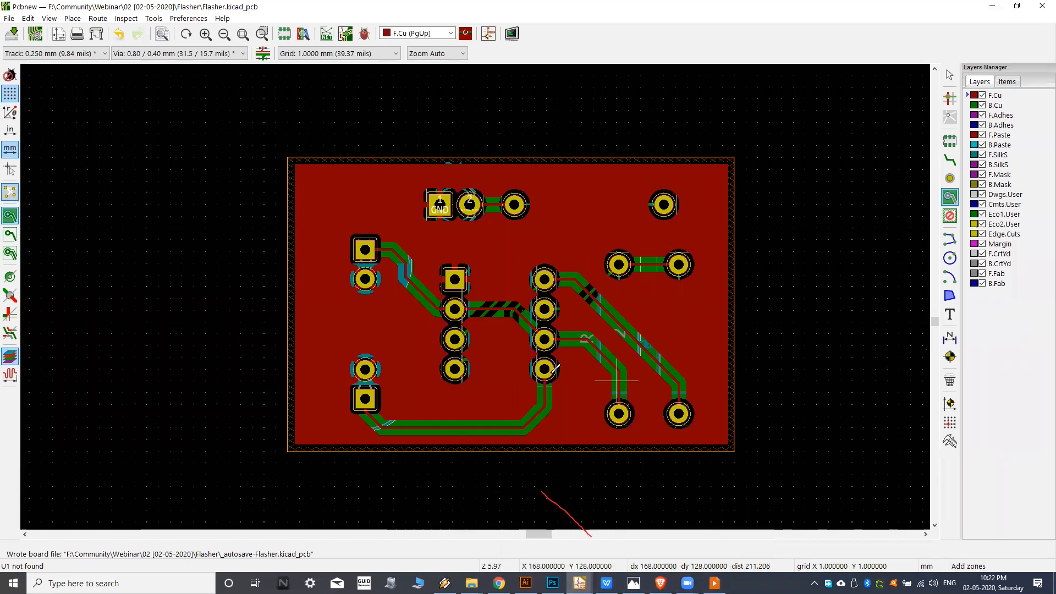
middle_click_drag(517, 353, 500, 345)
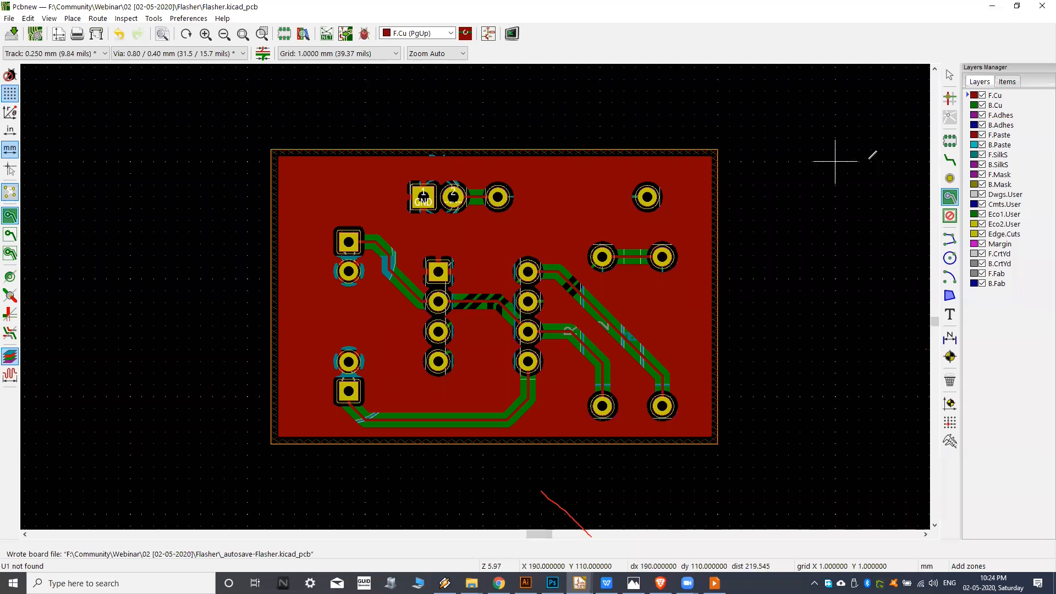
middle_click_drag(929, 137, 905, 137)
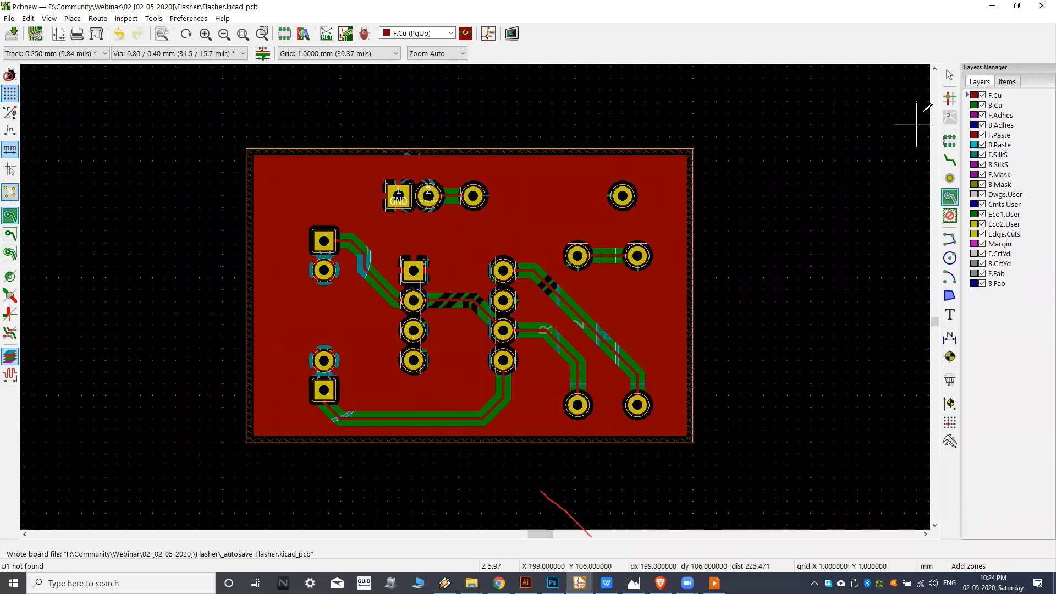
left_click(947, 145)
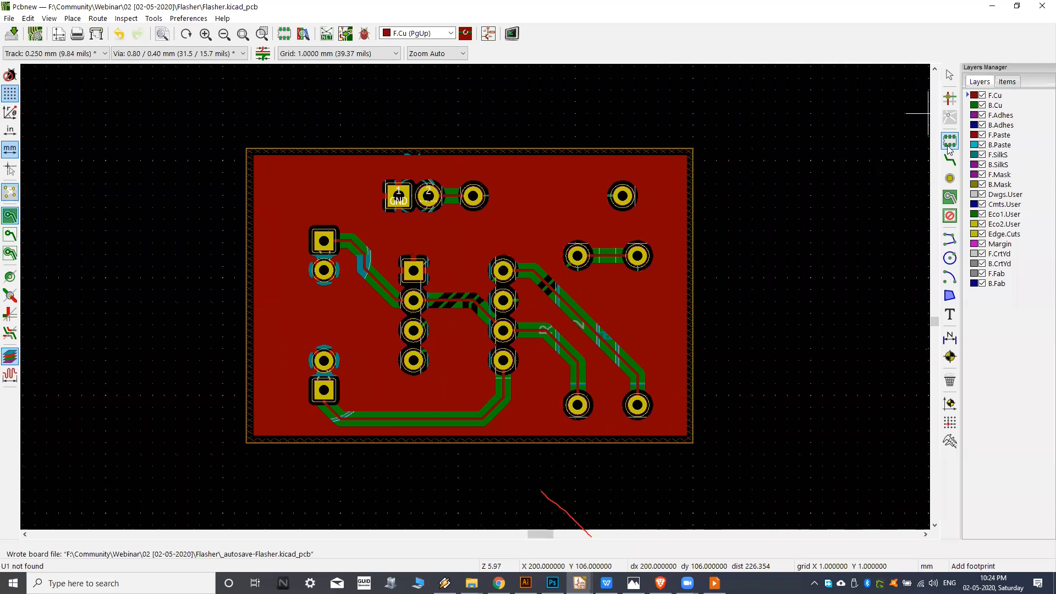
left_click(717, 149)
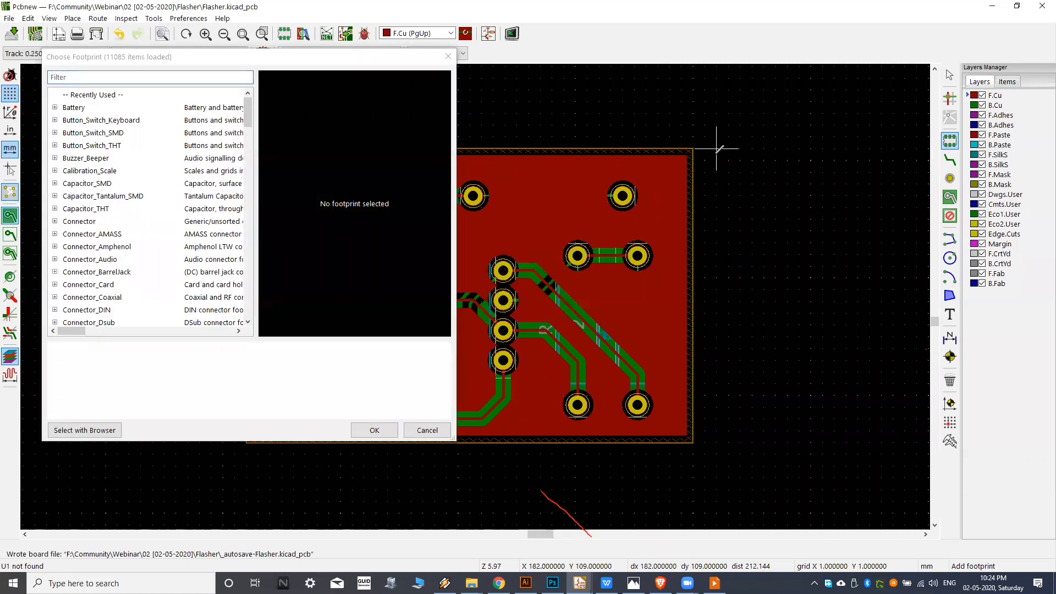
left_click(109, 78)
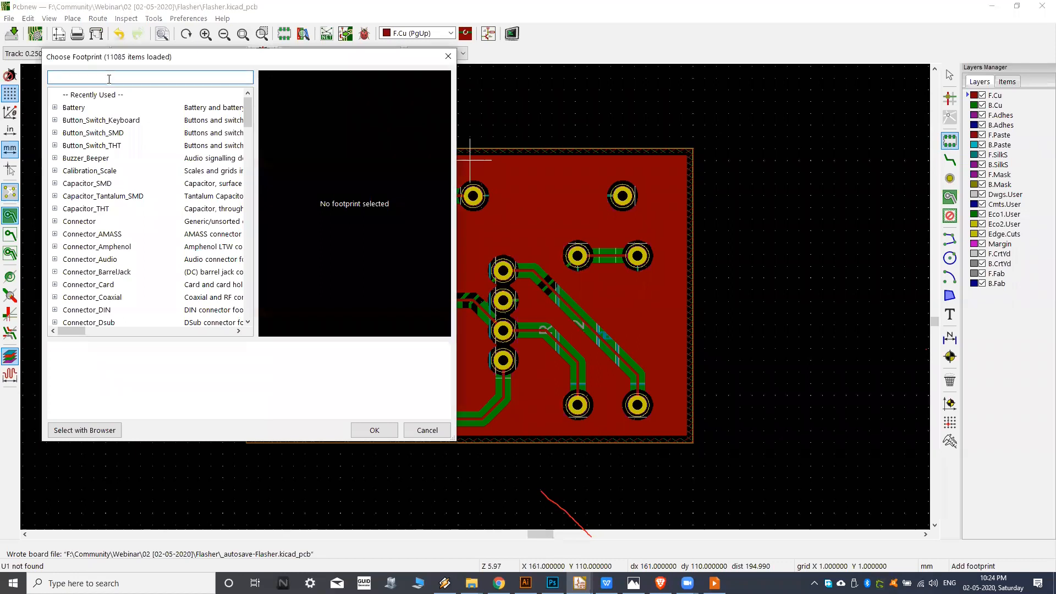
type("holes")
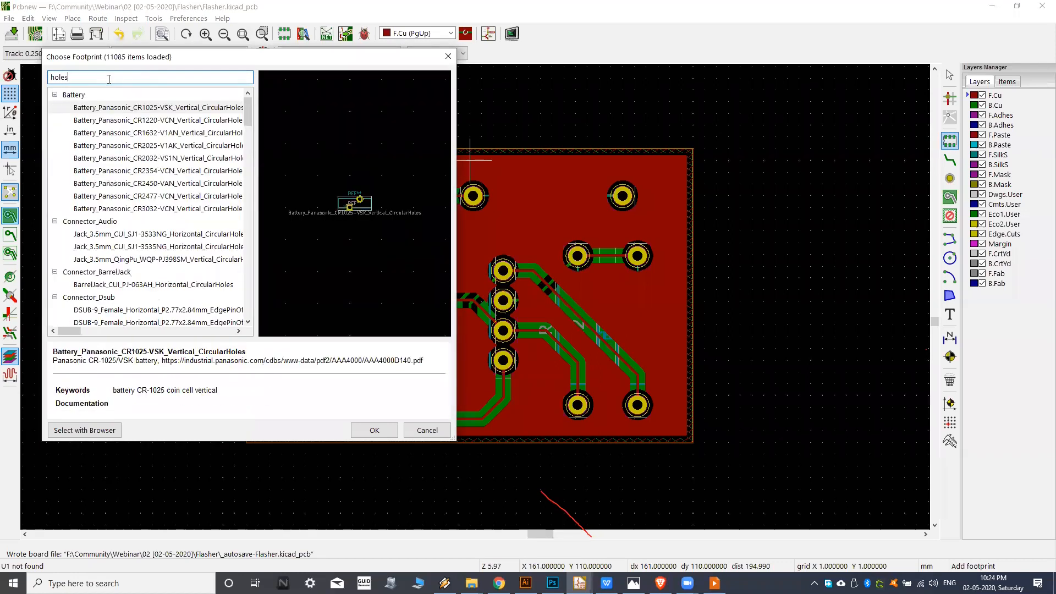
scroll(110, 143, "down", 5)
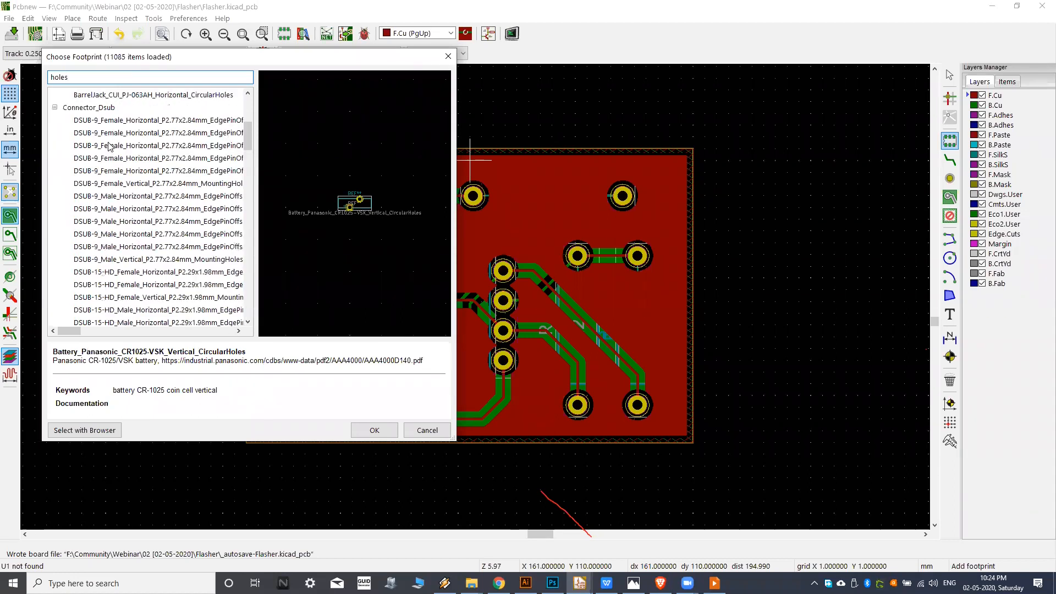
double_click(57, 76)
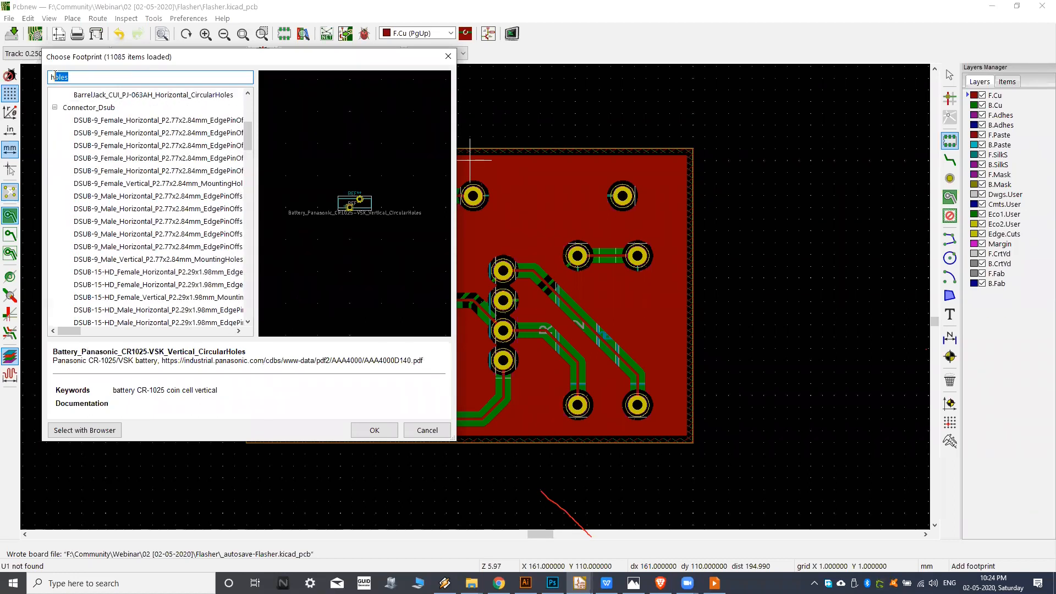
type("mounting")
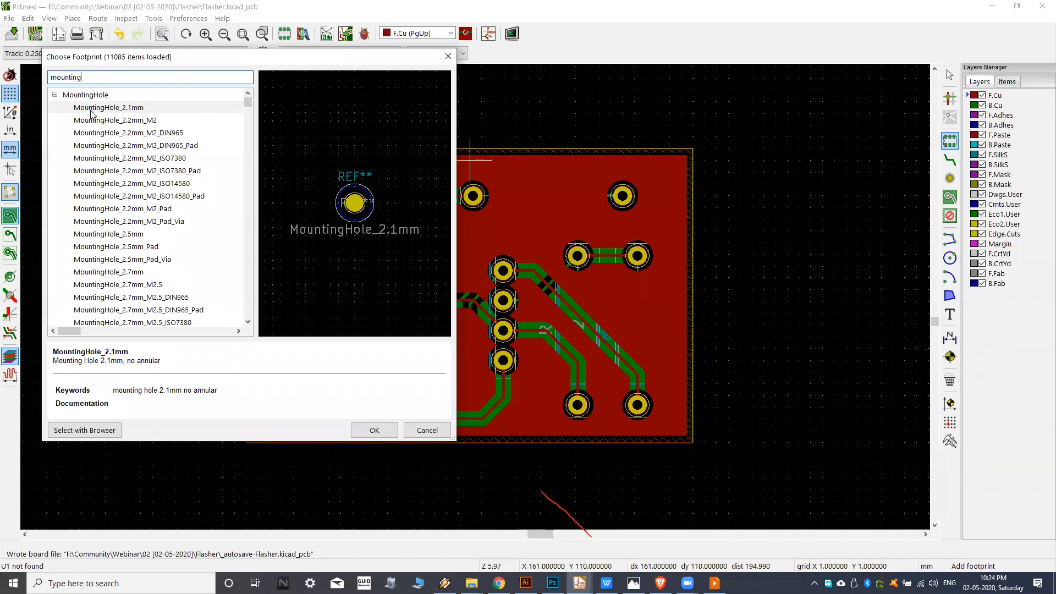
Choose the MountingHole_2.2mm_M2_ISO14580_Pad footprint and place it inside the board's upper-left corner.
left_click(99, 127)
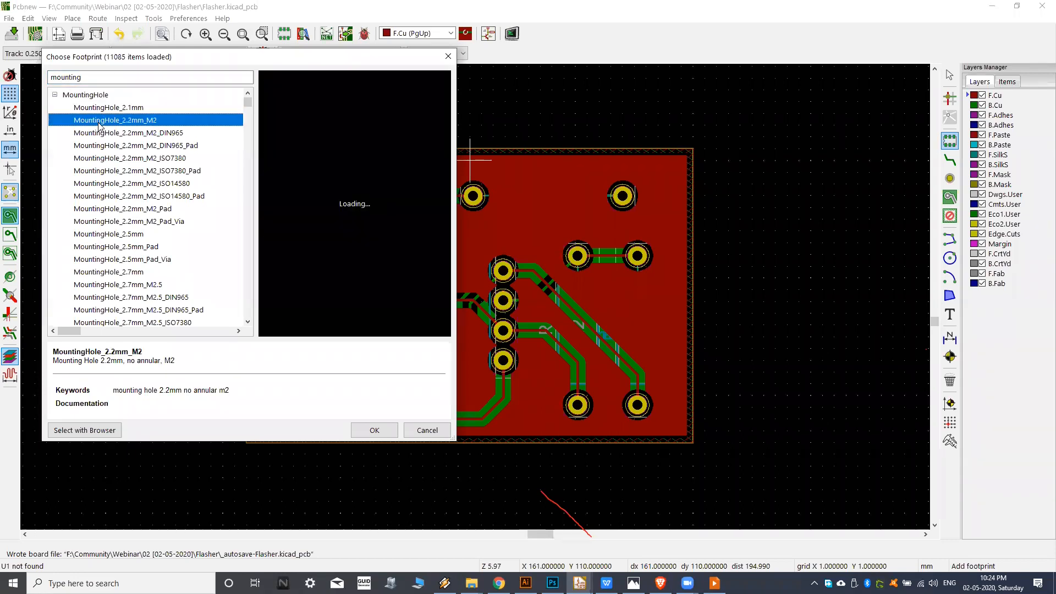
key("Down")
key("Down")
key("Down")
left_click(141, 198)
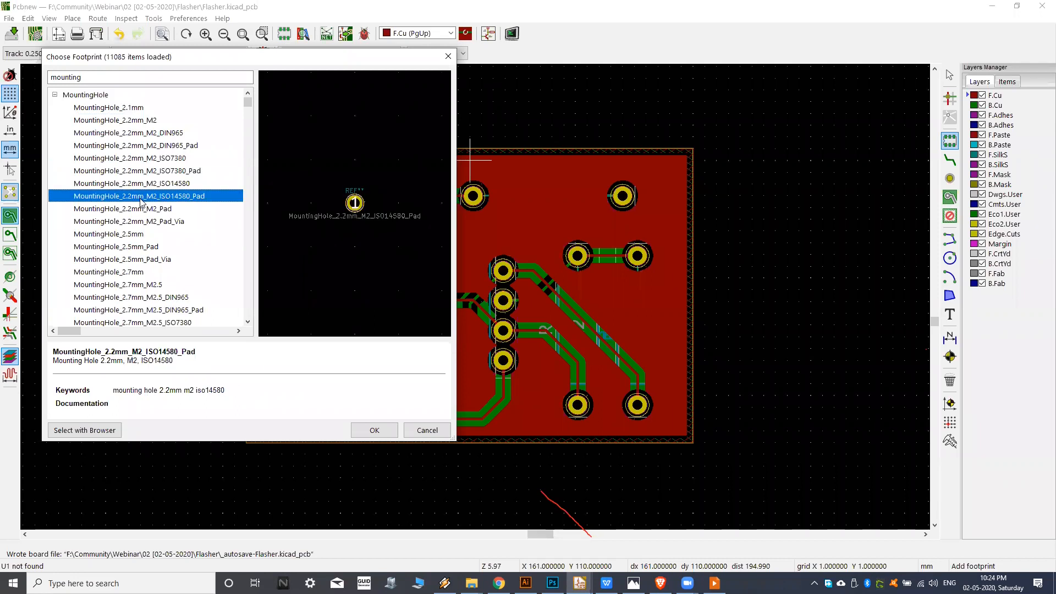
left_click(374, 430)
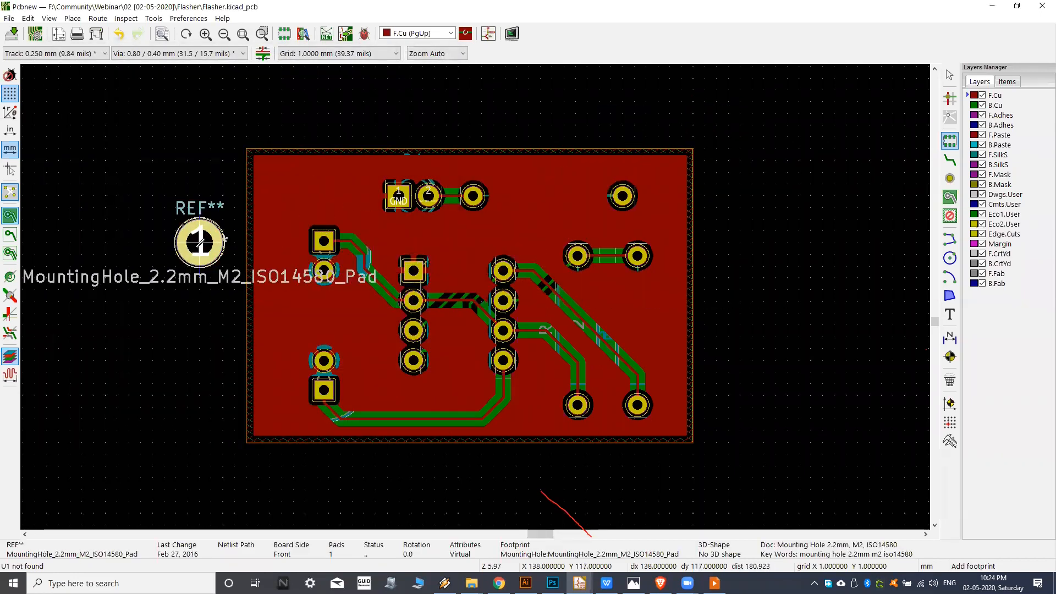
left_click(297, 185)
scroll(300, 187, "up", 3)
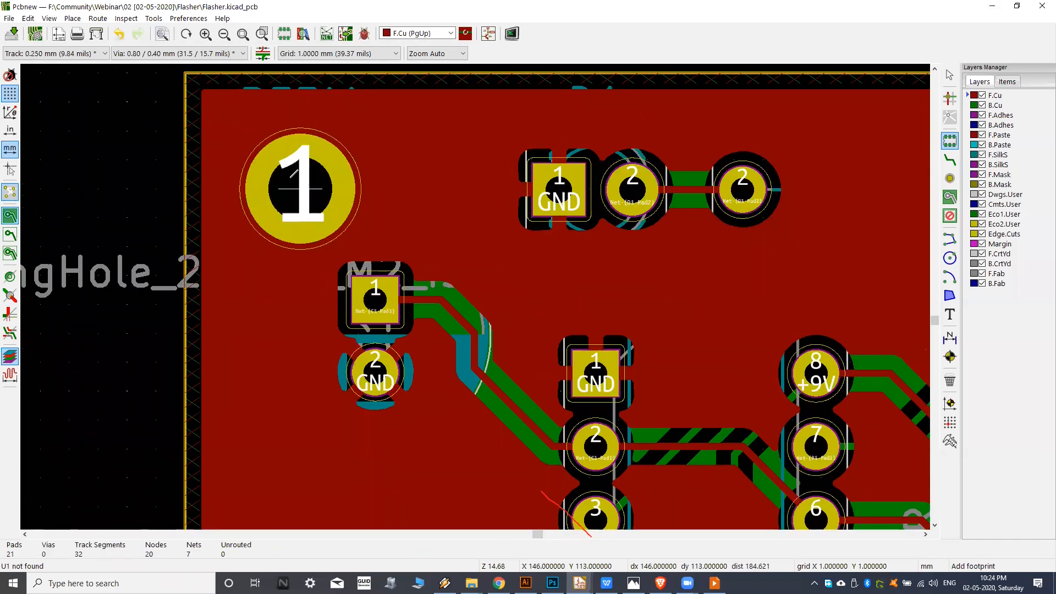
Refill all zones around the new mounting hole and inspect it with B.Cu and F.Cu as the active layer.
scroll(305, 187, "down", 1)
left_click(49, 18)
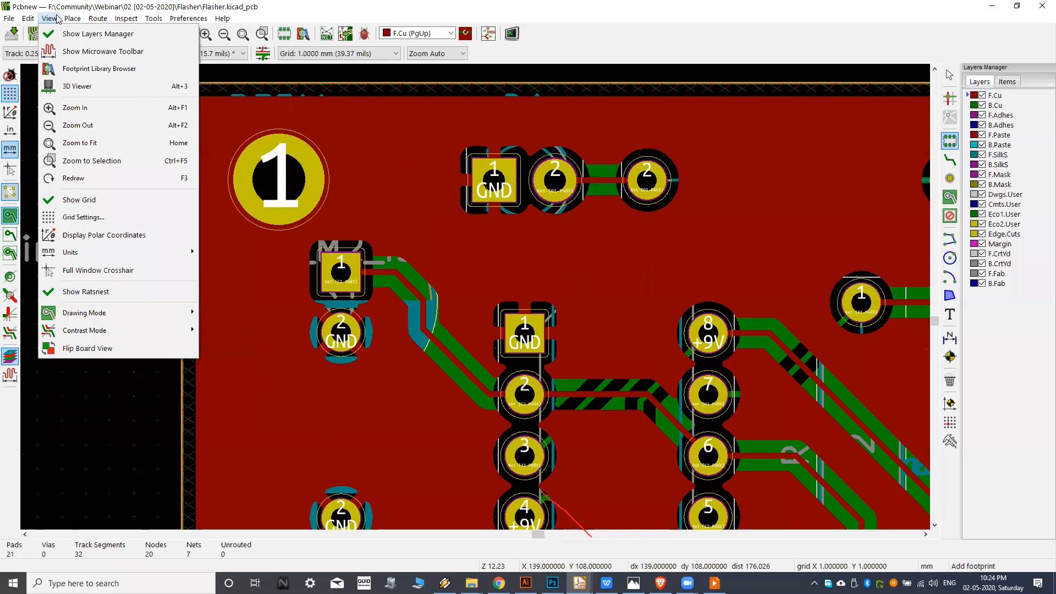
mouse_move(75, 20)
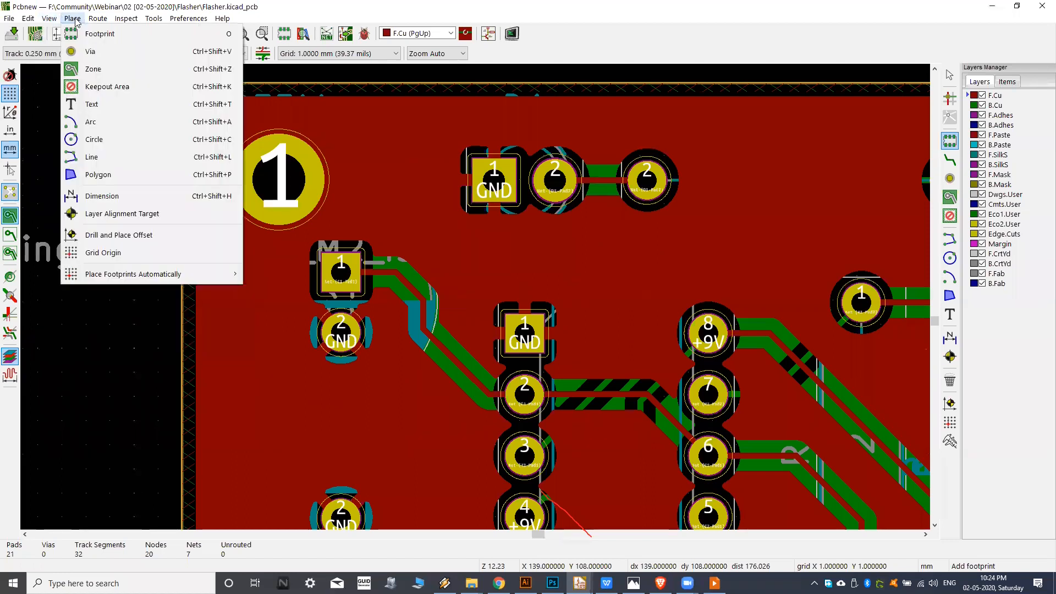
mouse_move(28, 18)
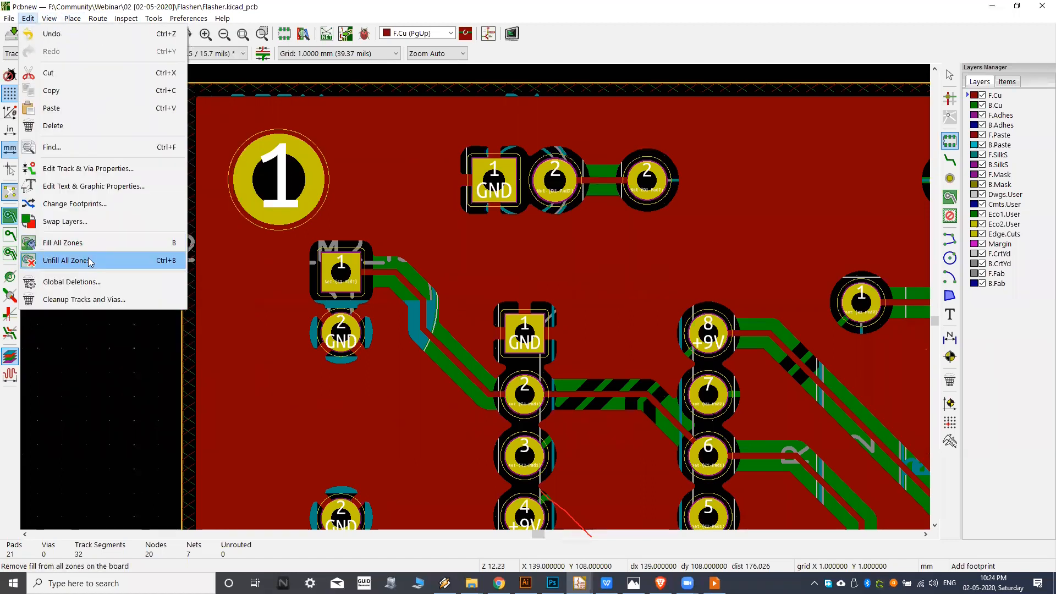
left_click(90, 246)
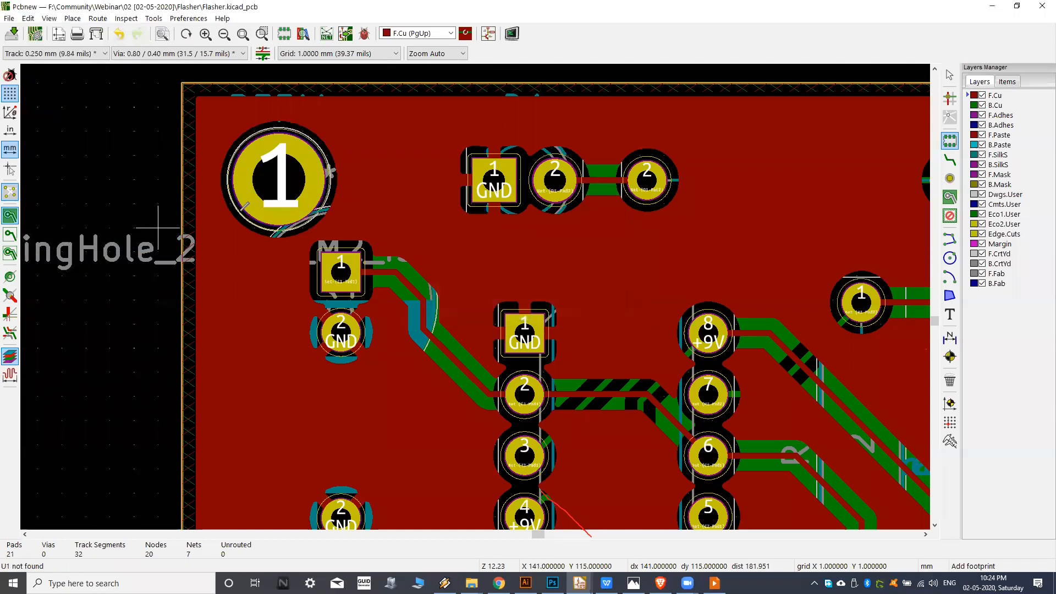
middle_click_drag(353, 202, 407, 233)
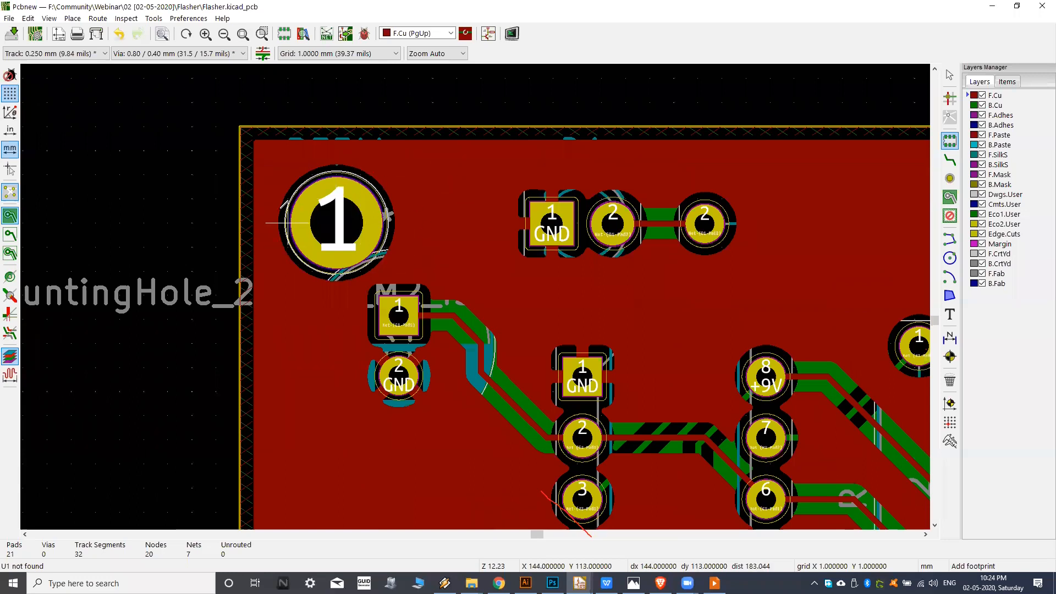
left_click(972, 104)
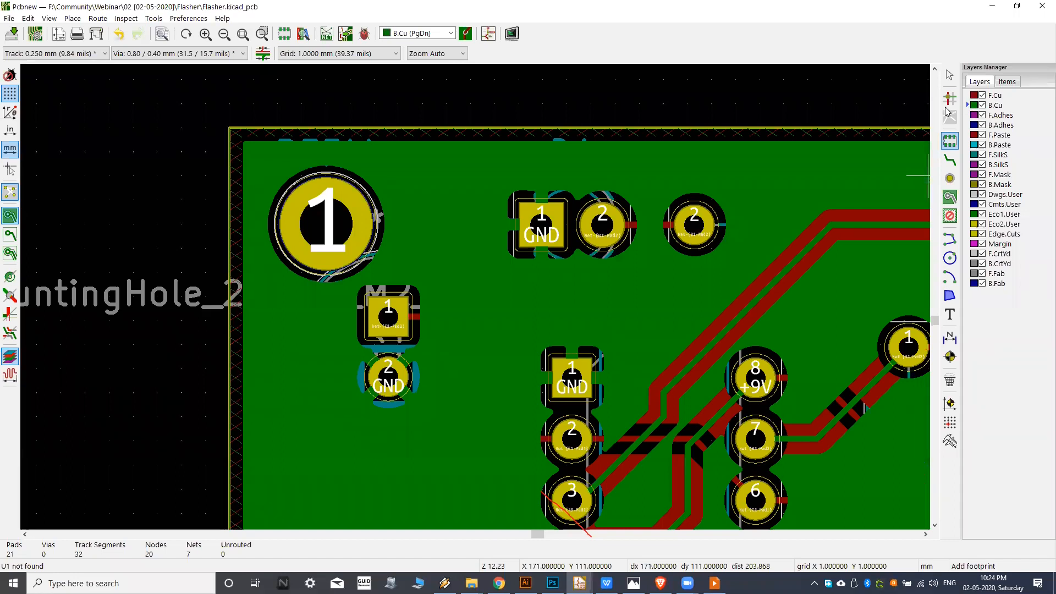
left_click(971, 95)
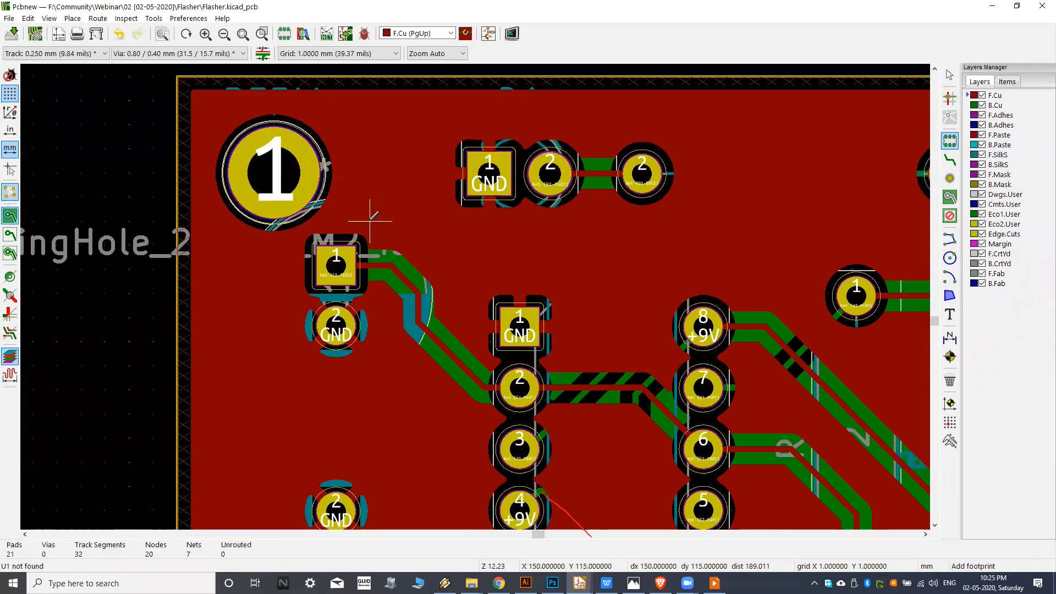
scroll(389, 238, "down", 4)
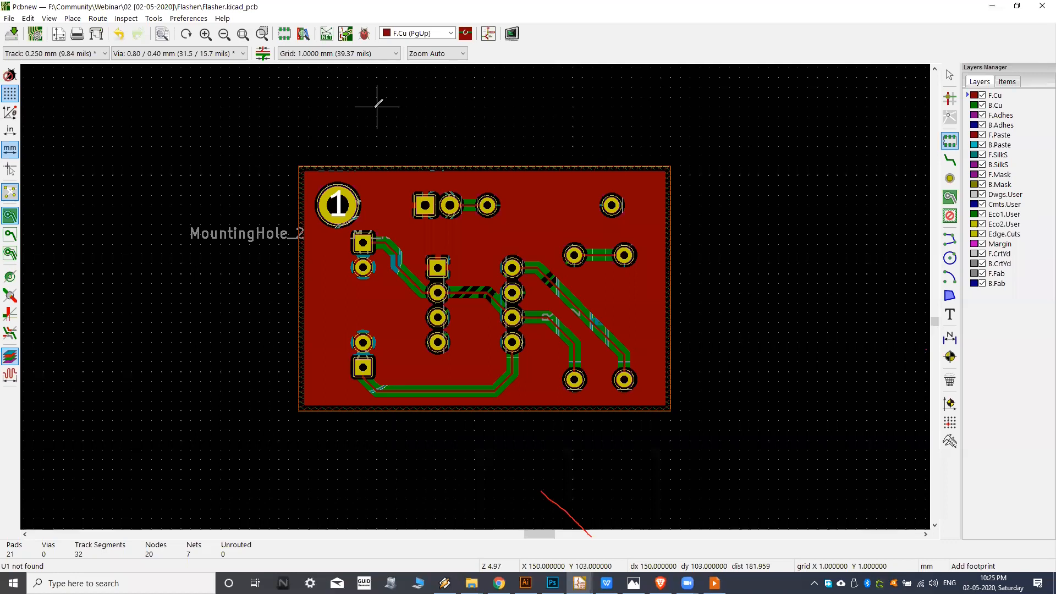
middle_click_drag(438, 234, 464, 257)
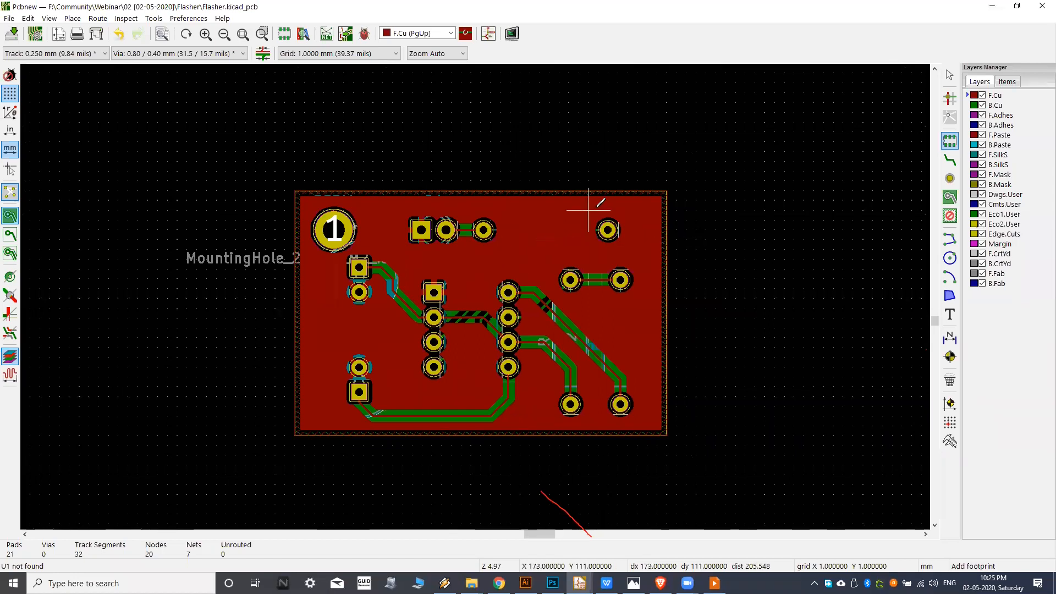
middle_click_drag(554, 219, 559, 210)
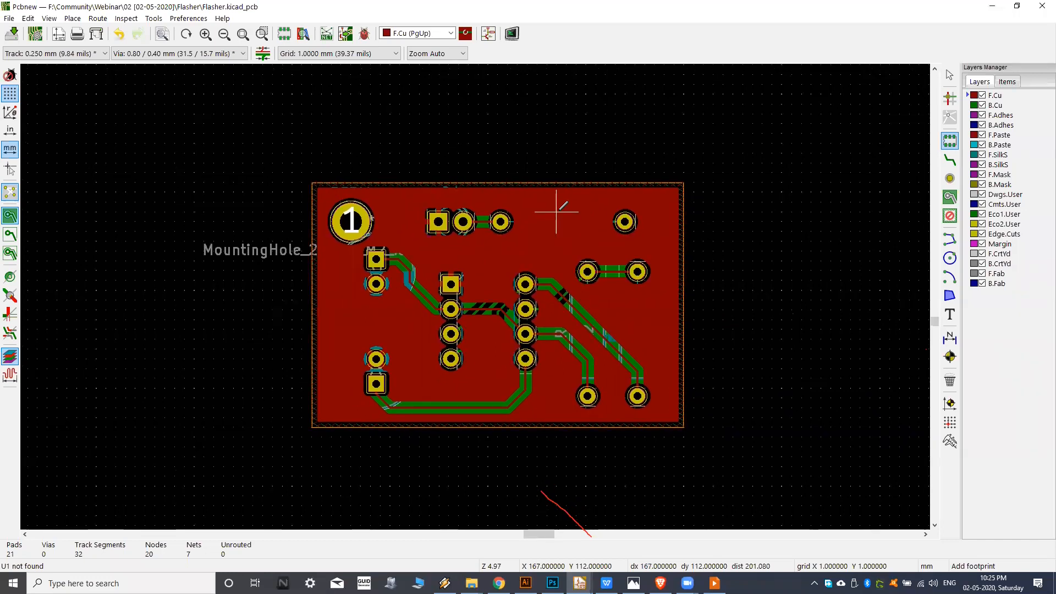
middle_click_drag(549, 220, 486, 239)
scroll(483, 269, "up", 1)
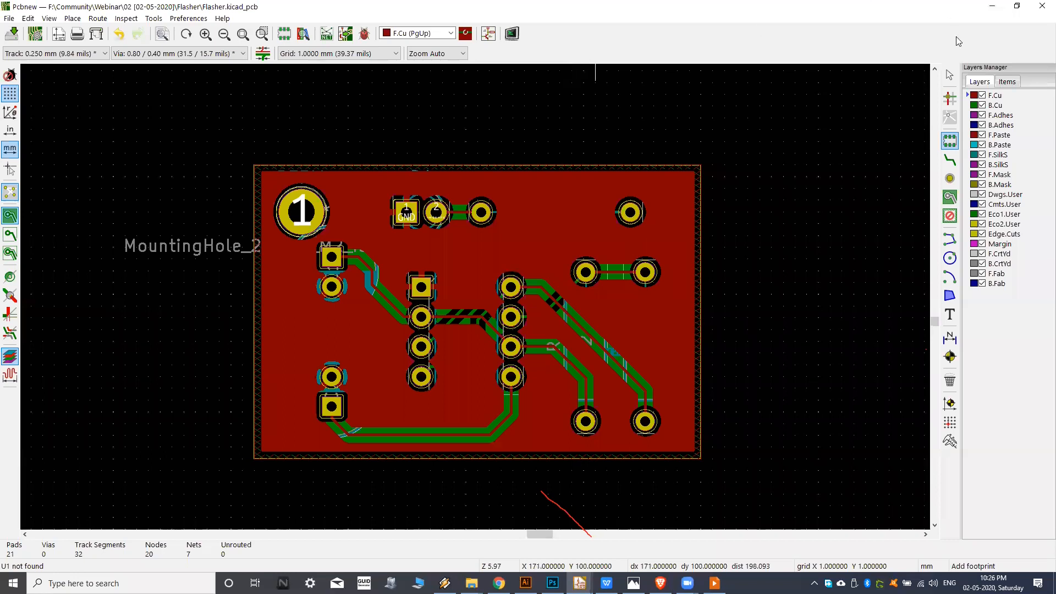
Draw a small rectangular F.Cu keepout area near the board's upper edge, keeping out tracks and vias, with a hatched outline.
left_click(954, 218)
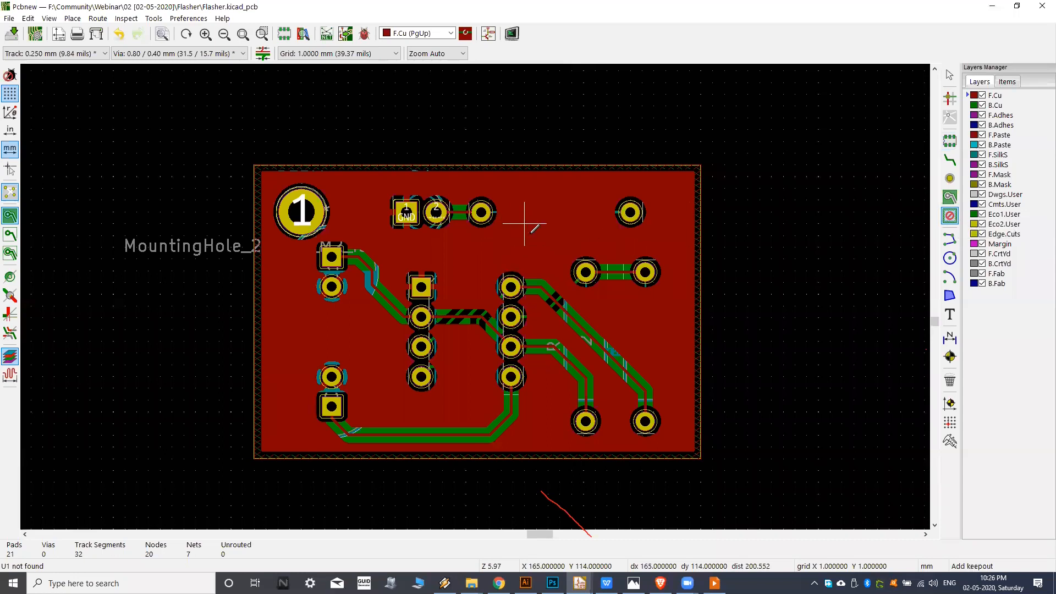
scroll(524, 223, "up", 3)
scroll(542, 237, "down", 3)
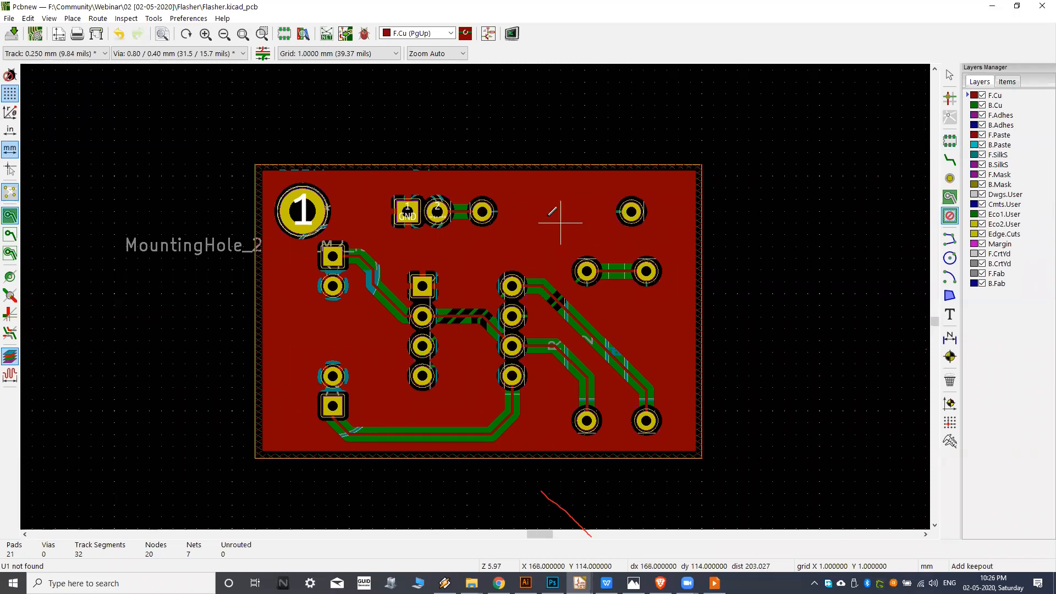
left_click(537, 188)
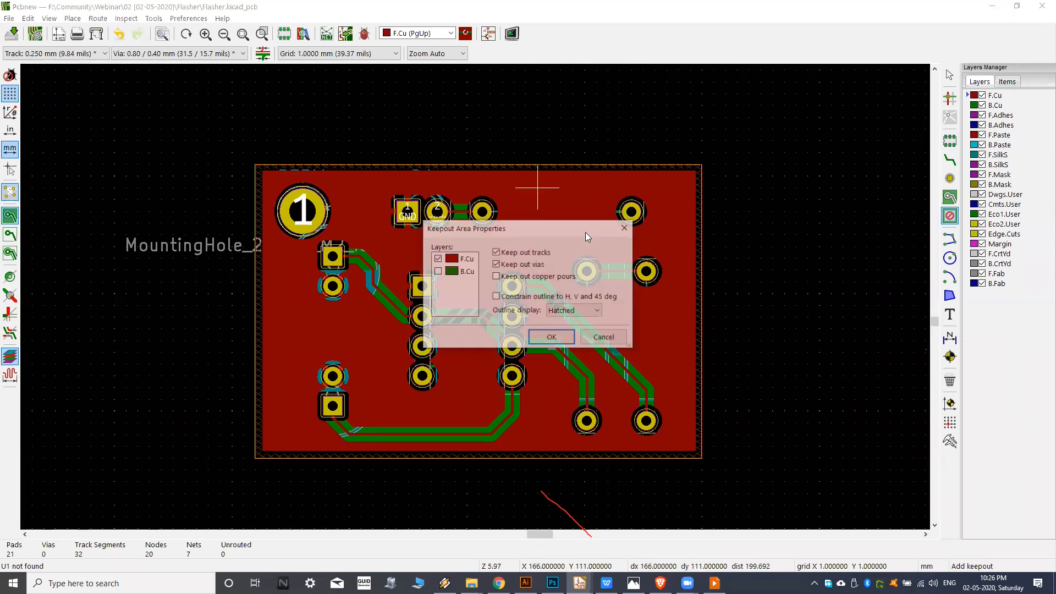
left_click(550, 338)
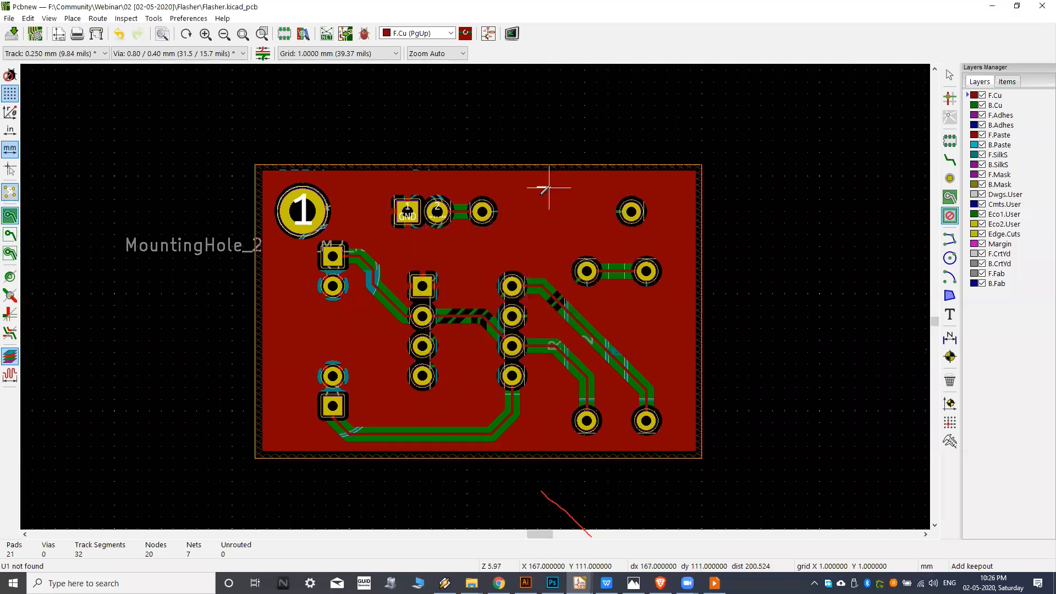
left_click(585, 188)
left_click(585, 223)
left_click(538, 223)
left_click(537, 188)
middle_click_drag(567, 203, 564, 219)
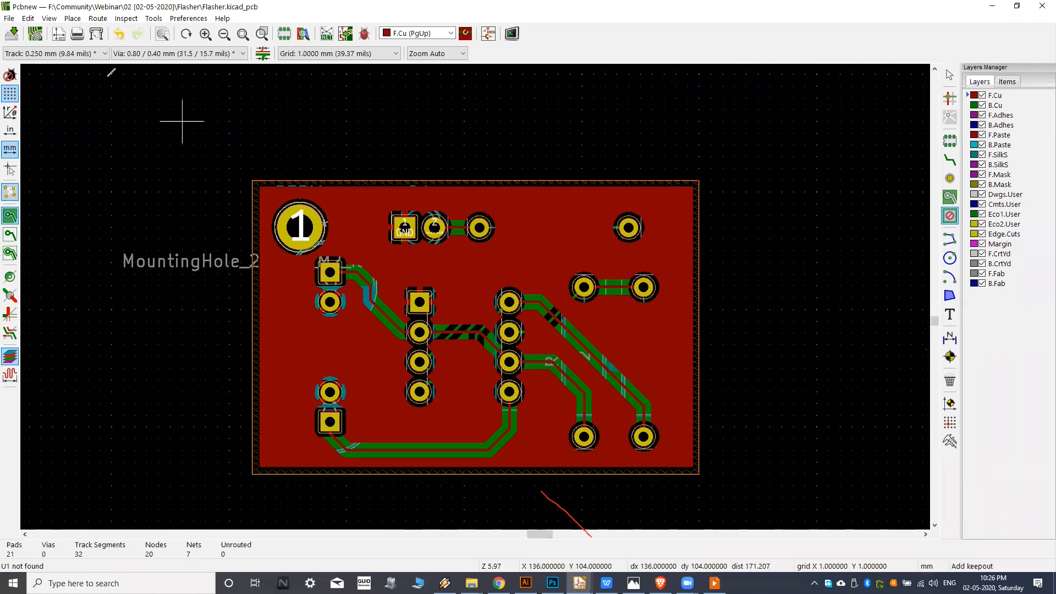
Fill all zones again with the keepout area in place and compare the B.Cu and F.Cu layers.
left_click(28, 18)
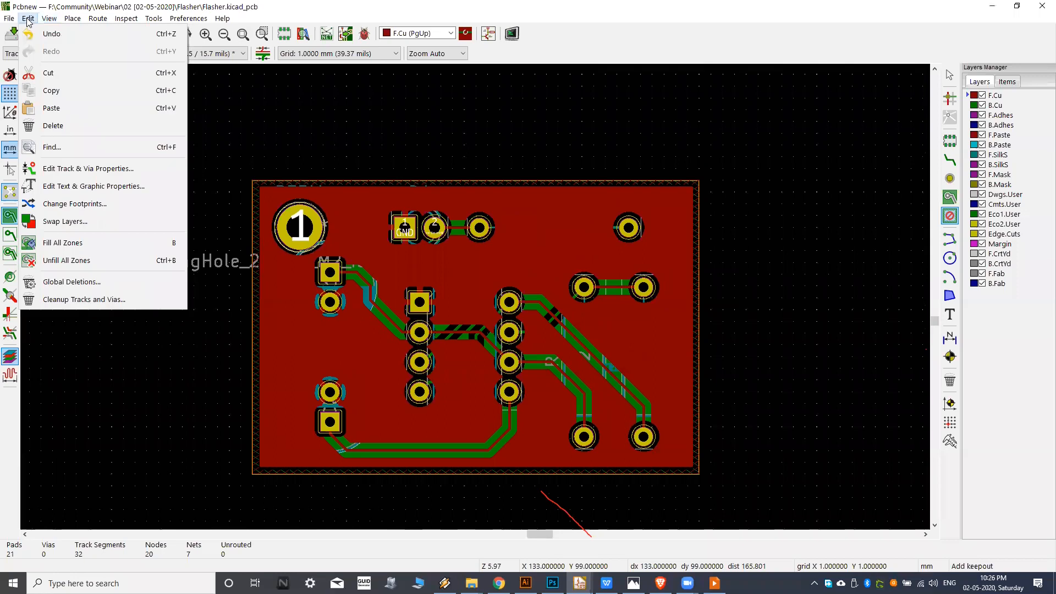
left_click(98, 251)
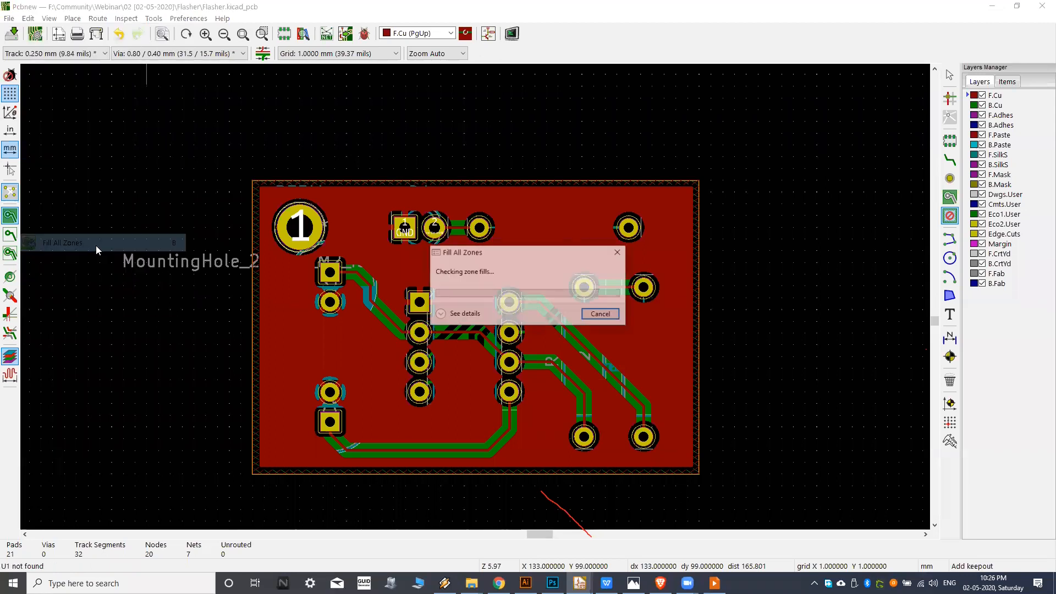
left_click(968, 102)
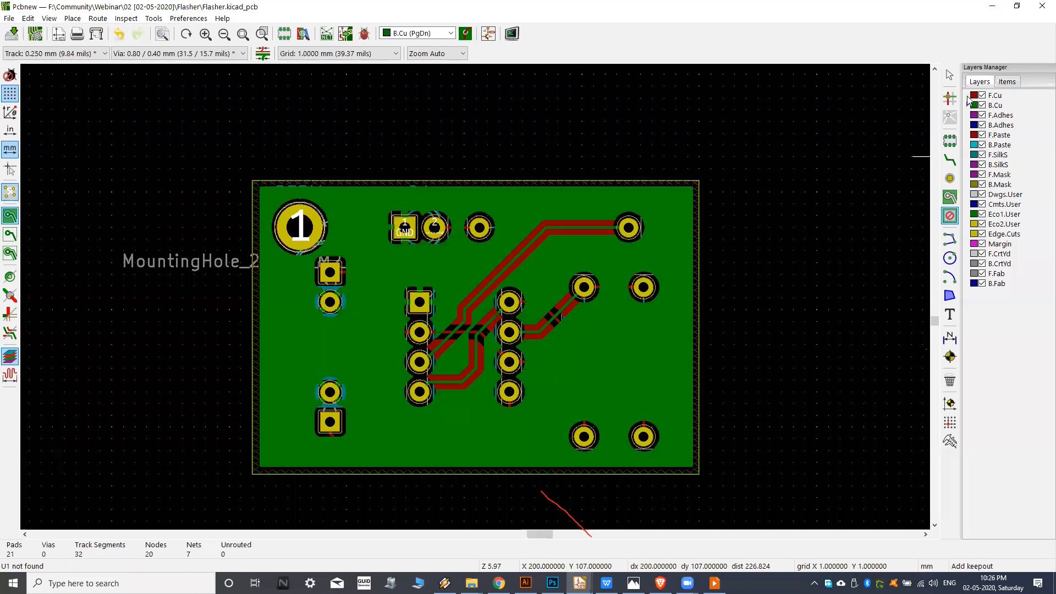
left_click(968, 97)
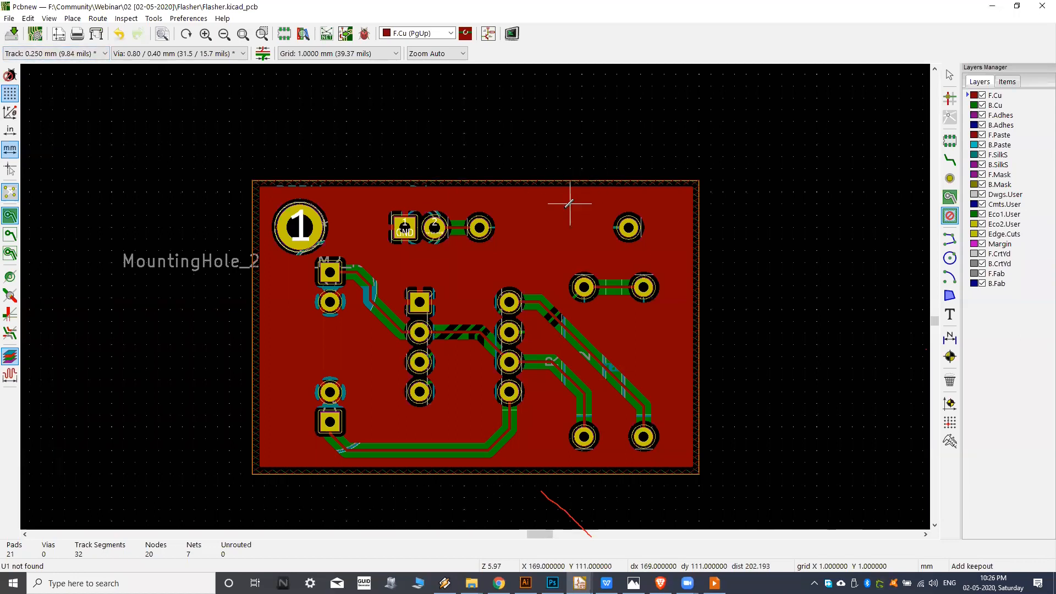
scroll(575, 223, "up", 1)
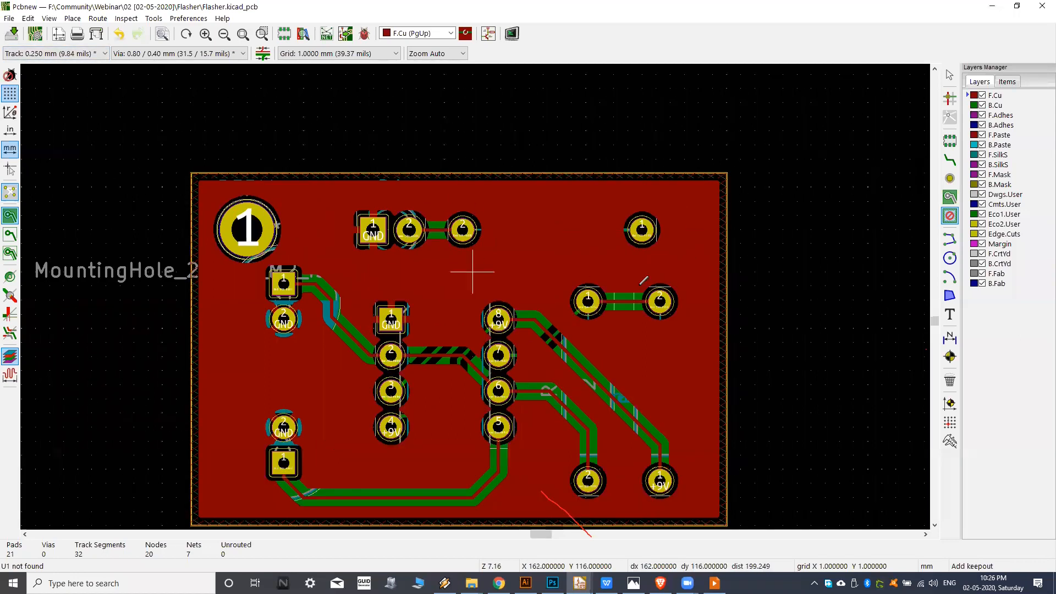
Hide and show the F.Cu and B.Cu layers in turn to compare the copper on each side.
left_click(982, 96)
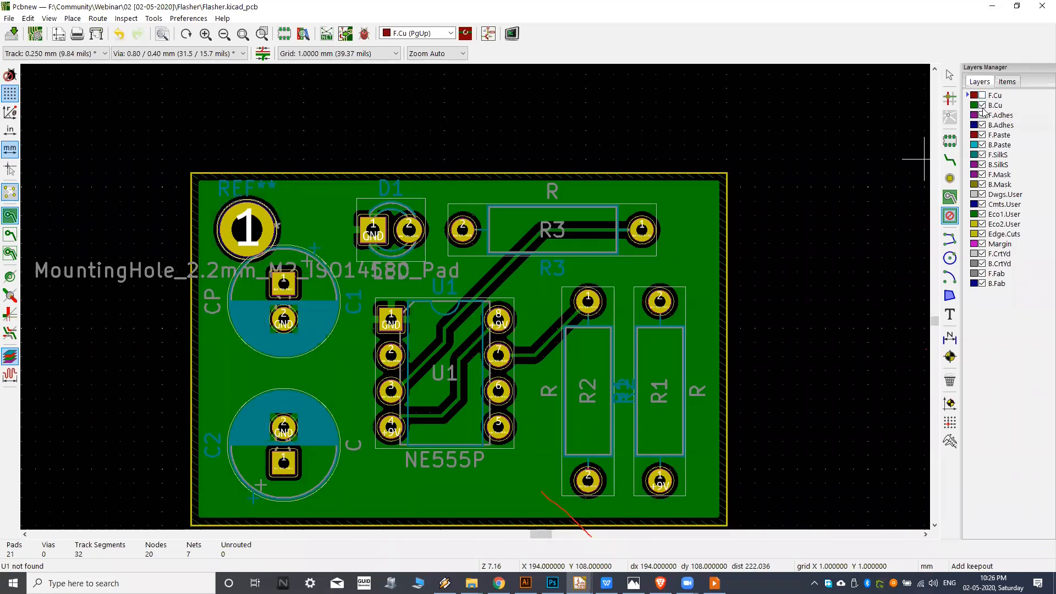
left_click(982, 105)
left_click(983, 96)
left_click(983, 105)
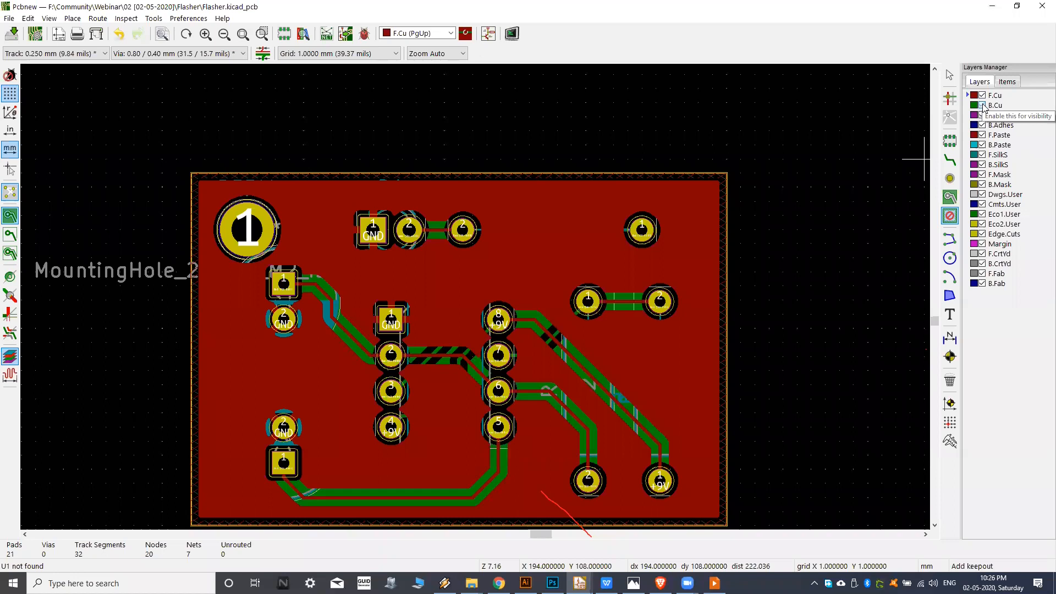
Run the design rules check on the board, without refilling zones or creating a report file.
middle_click_drag(388, 272, 449, 227)
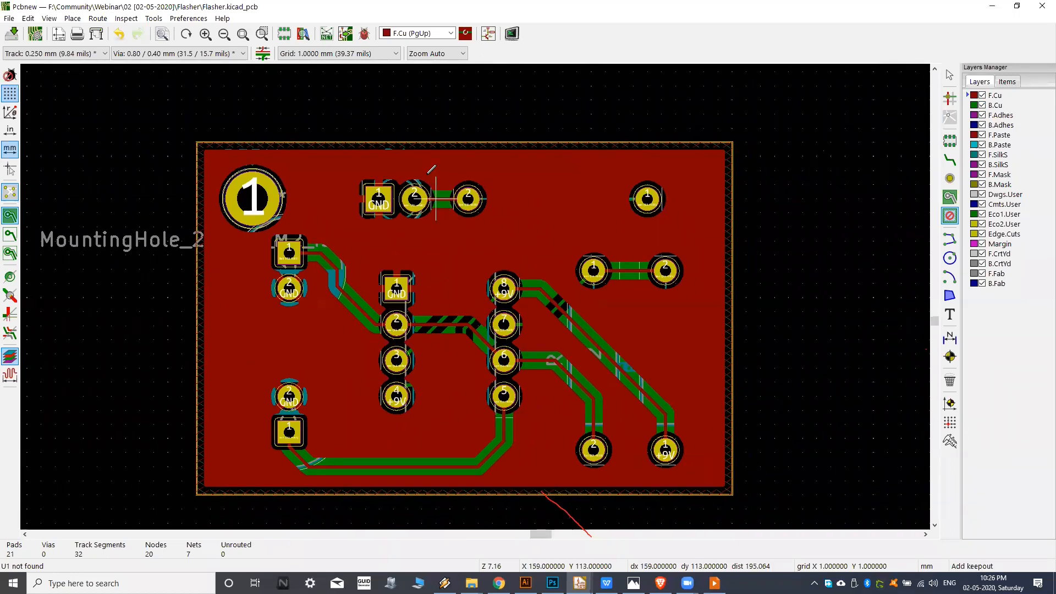
middle_click_drag(428, 173, 441, 163)
middle_click_drag(366, 119, 379, 117)
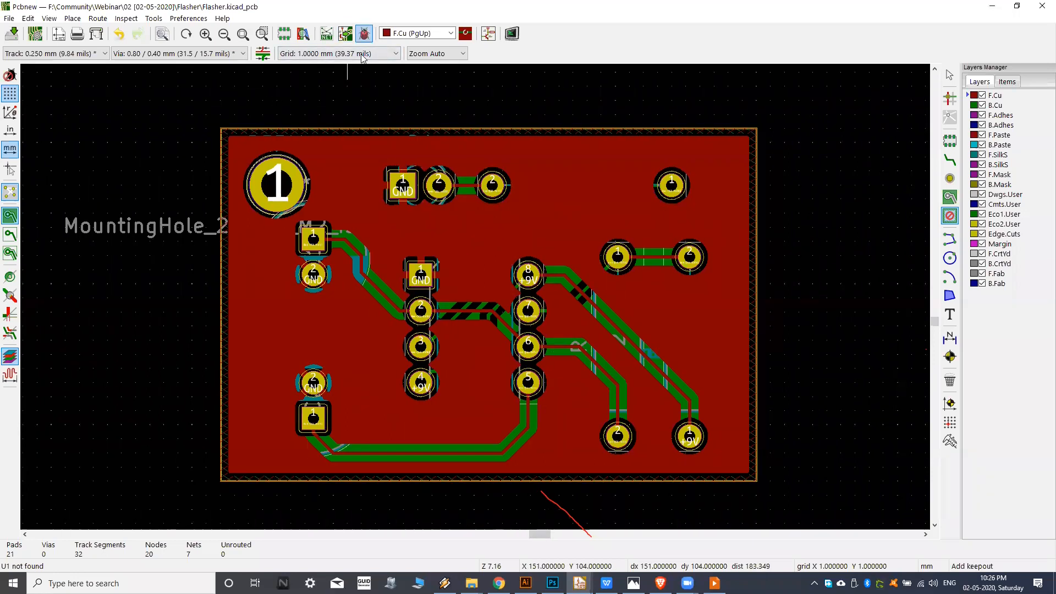
left_click(365, 34)
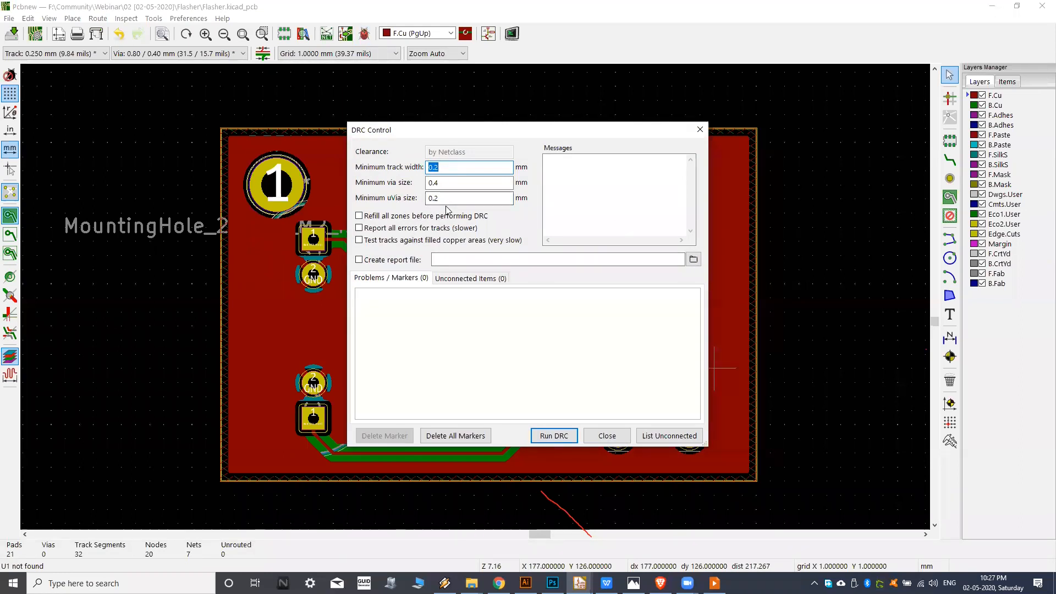
left_click(555, 437)
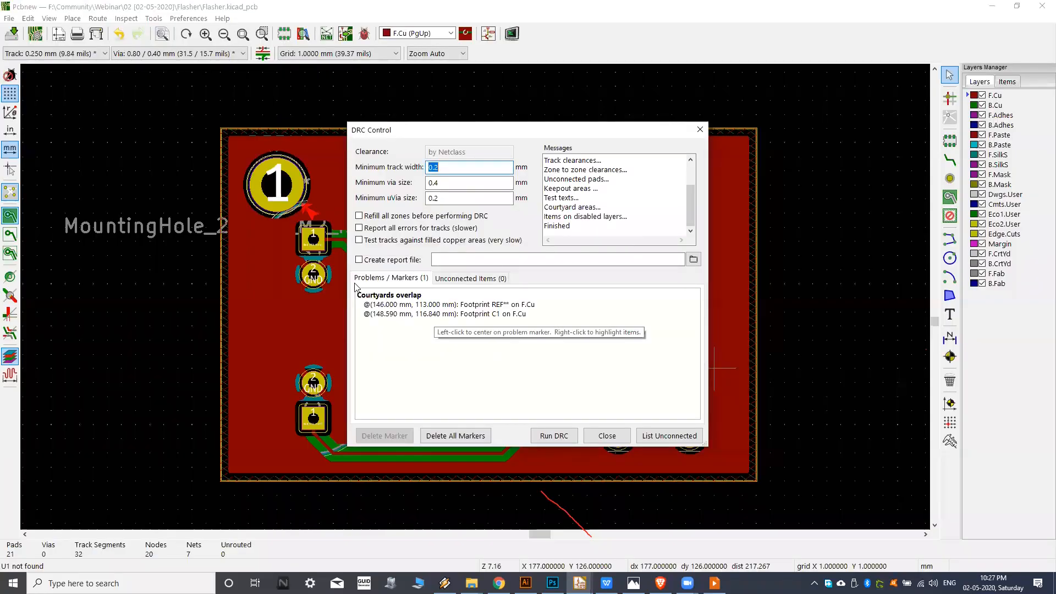
Locate the courtyards overlap marker on the board and examine the area between the mounting hole and C1.
left_click(400, 314)
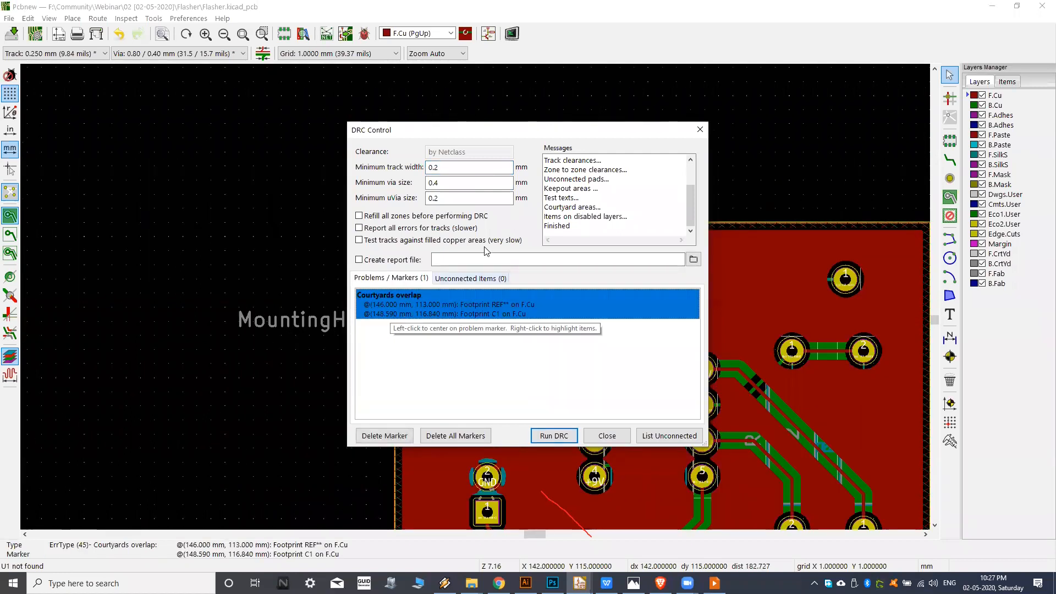
left_click_drag(552, 135, 323, 106)
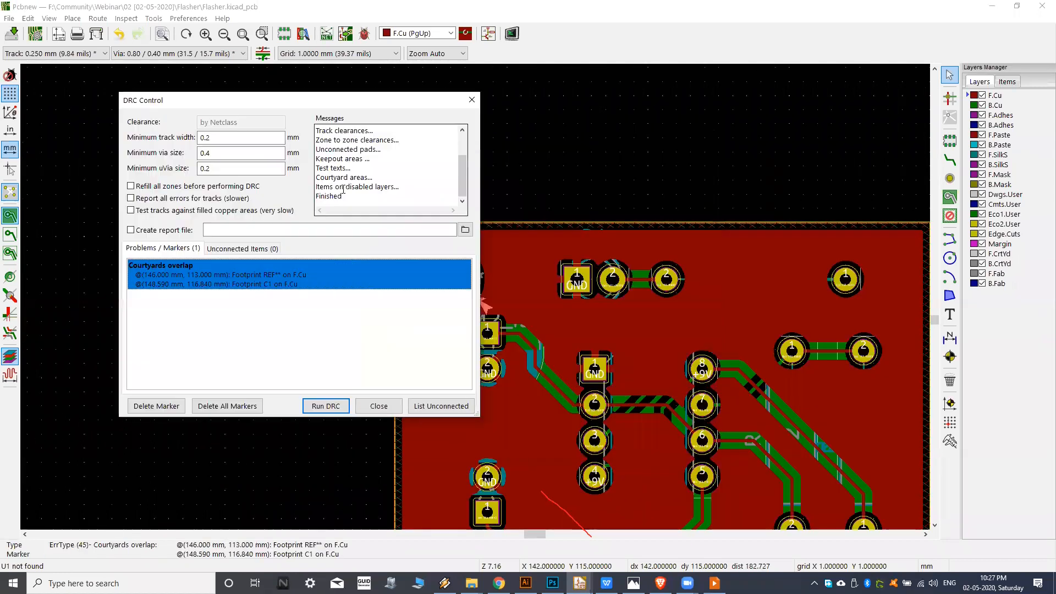
scroll(581, 247, "up", 5)
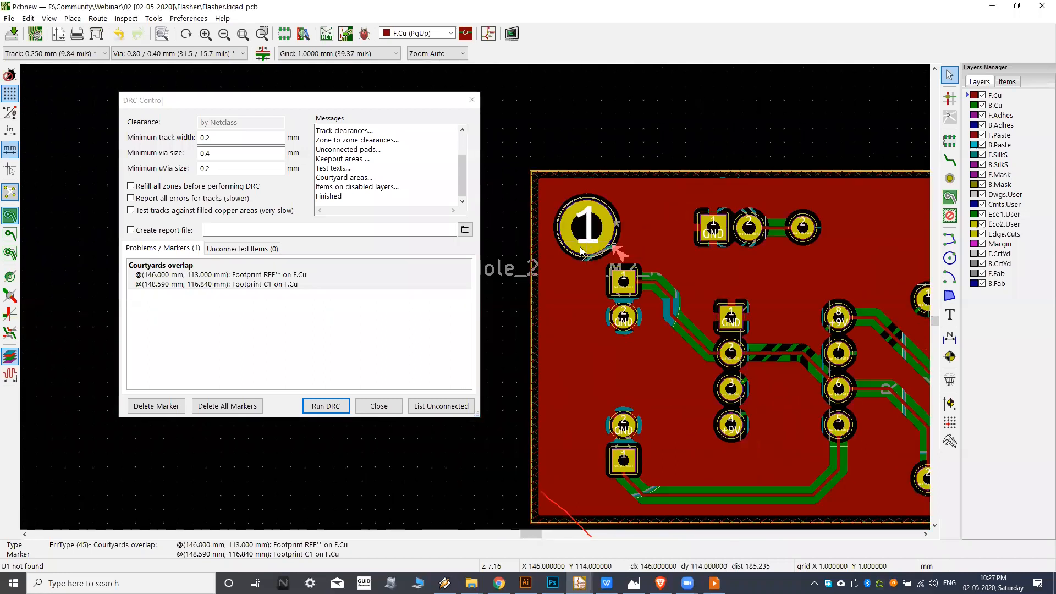
scroll(660, 282, "down", 1)
mouse_move(660, 281)
middle_mouse_down()
mouse_move(649, 247)
mouse_move(646, 277)
middle_mouse_up()
middle_click_drag(629, 232, 685, 304)
scroll(646, 193, "down", 1)
middle_click_drag(673, 251, 649, 215)
middle_click_drag(652, 297, 638, 270)
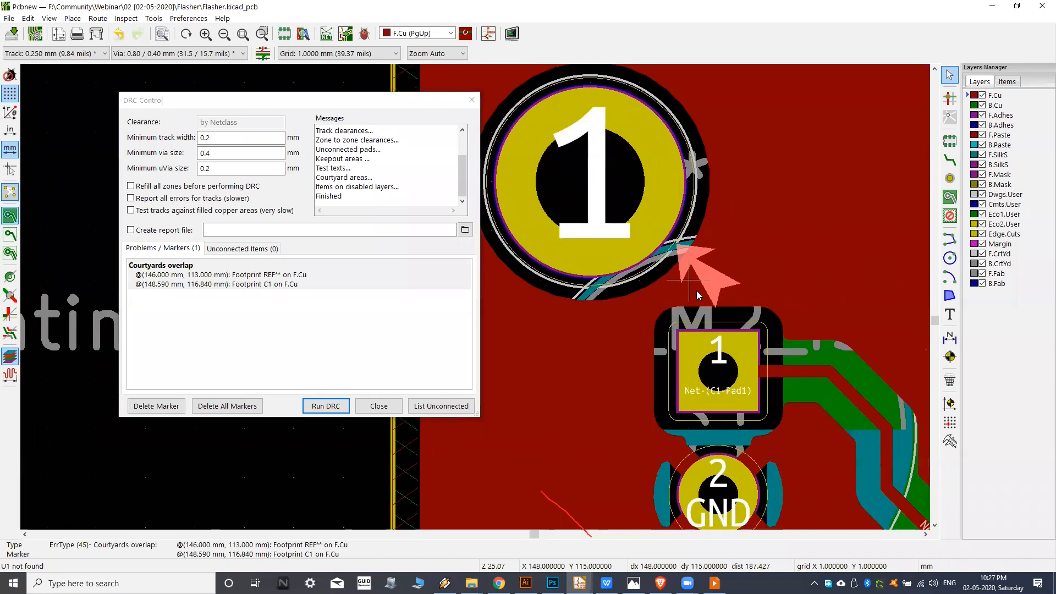
Hide the zone fills, close the DRC dialog and move the mounting hole away from C1 to X 145, Y 112 mm.
left_click(9, 235)
middle_click_drag(704, 318, 692, 316)
scroll(692, 315, "down", 4)
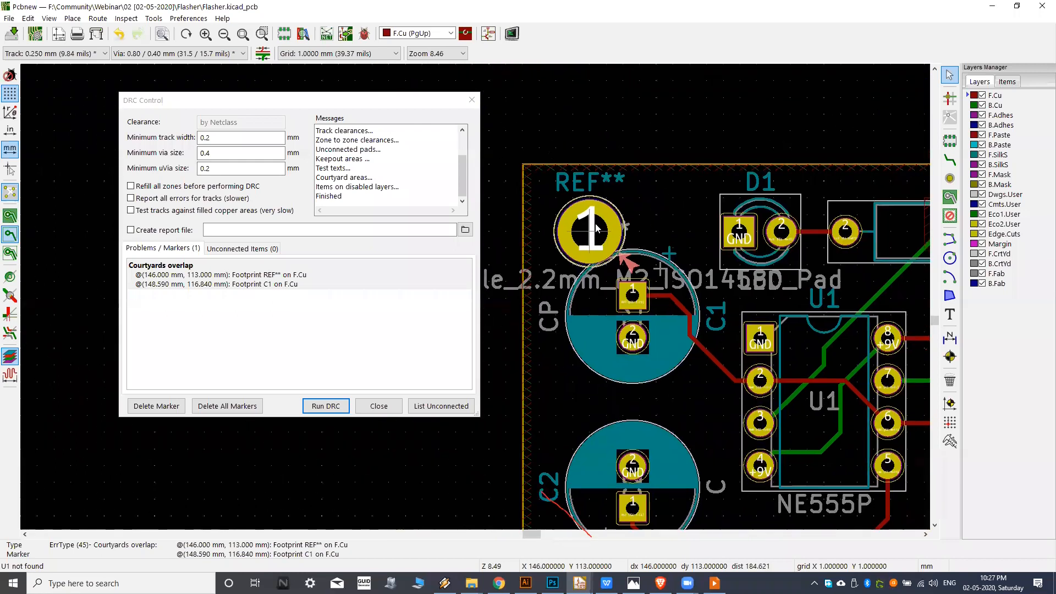
left_click(379, 406)
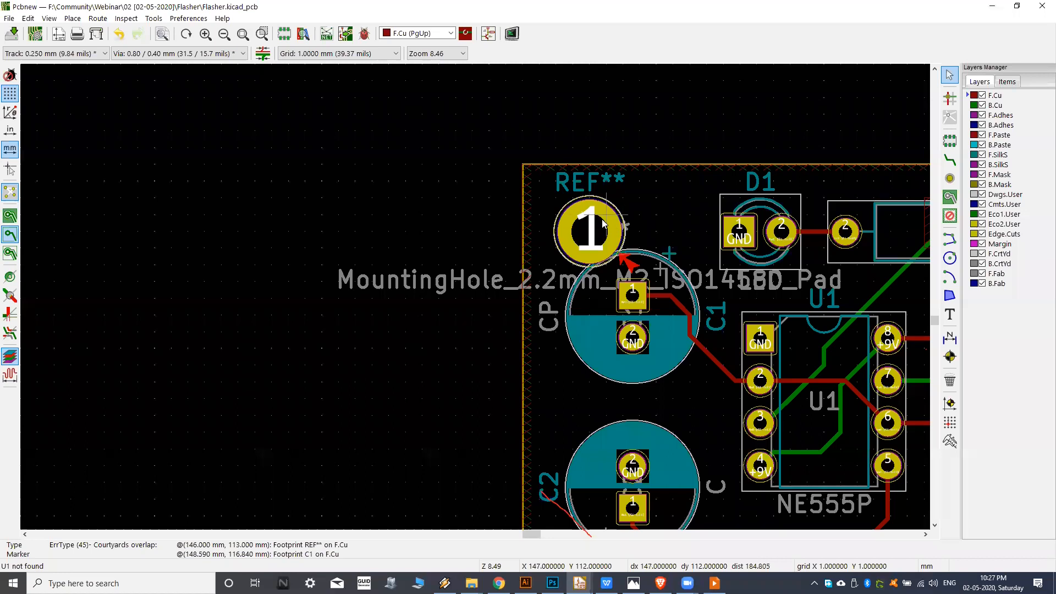
key("m")
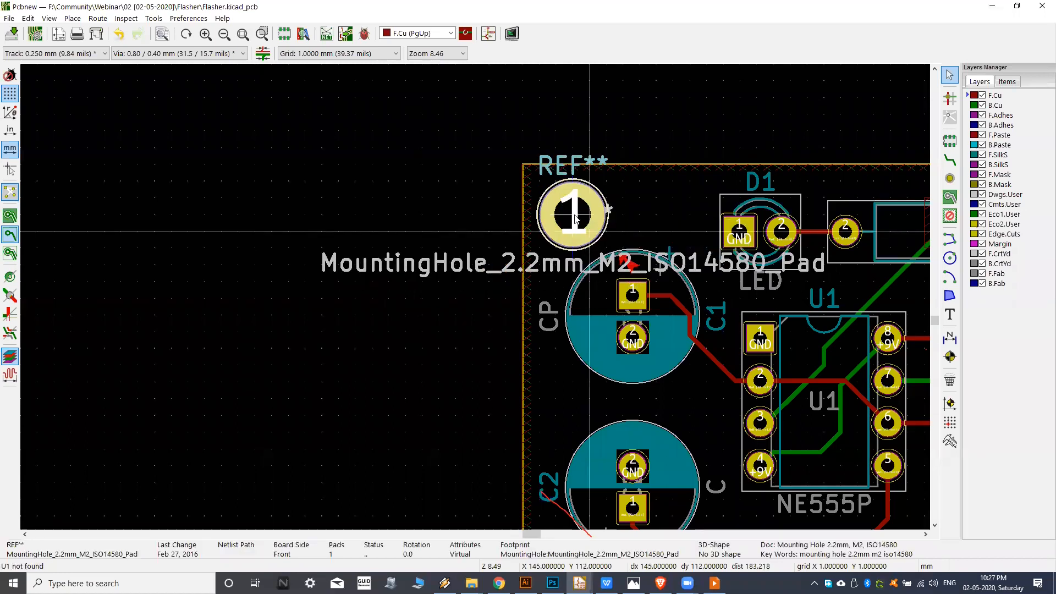
left_click(575, 219)
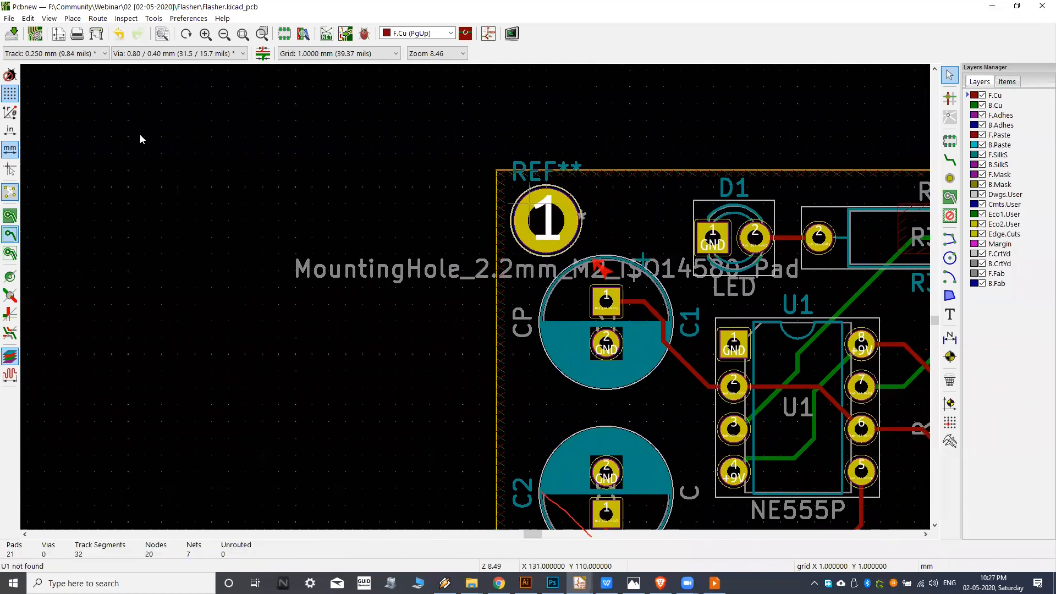
Refill all zones around the moved mounting hole and show the filled copper areas again.
key("b")
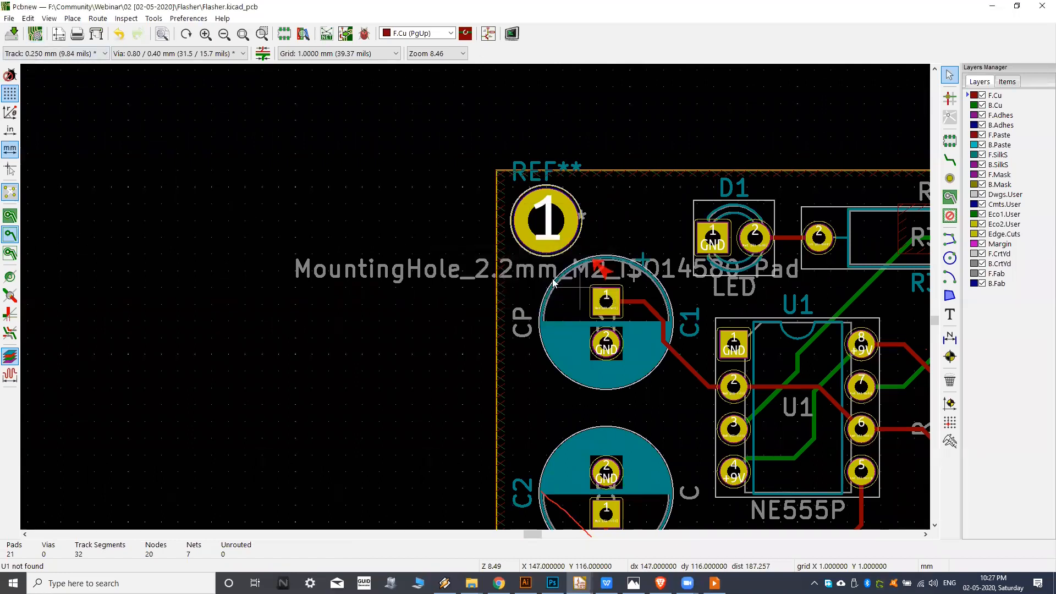
left_click(10, 216)
middle_click_drag(553, 214, 543, 215)
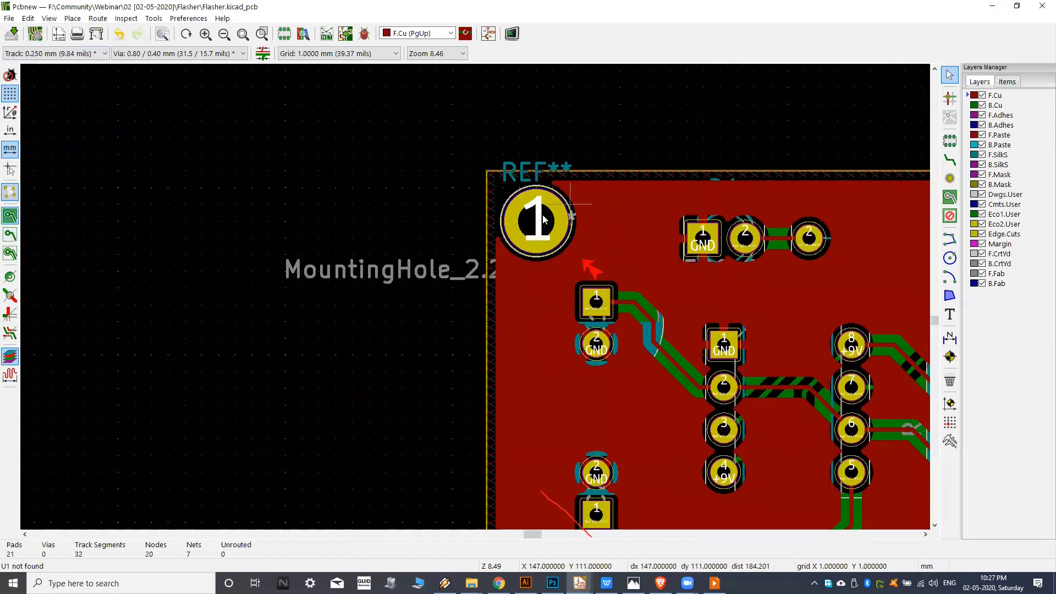
Run the design rules check again with the mounting hole in its new position, and close the DRC dialog.
left_click(364, 33)
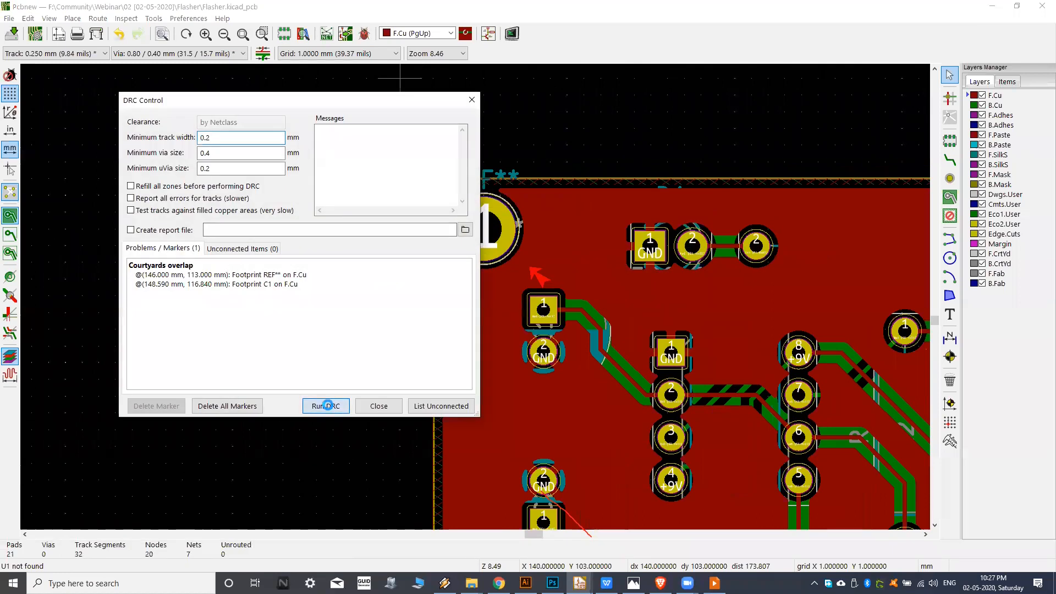
left_click(326, 406)
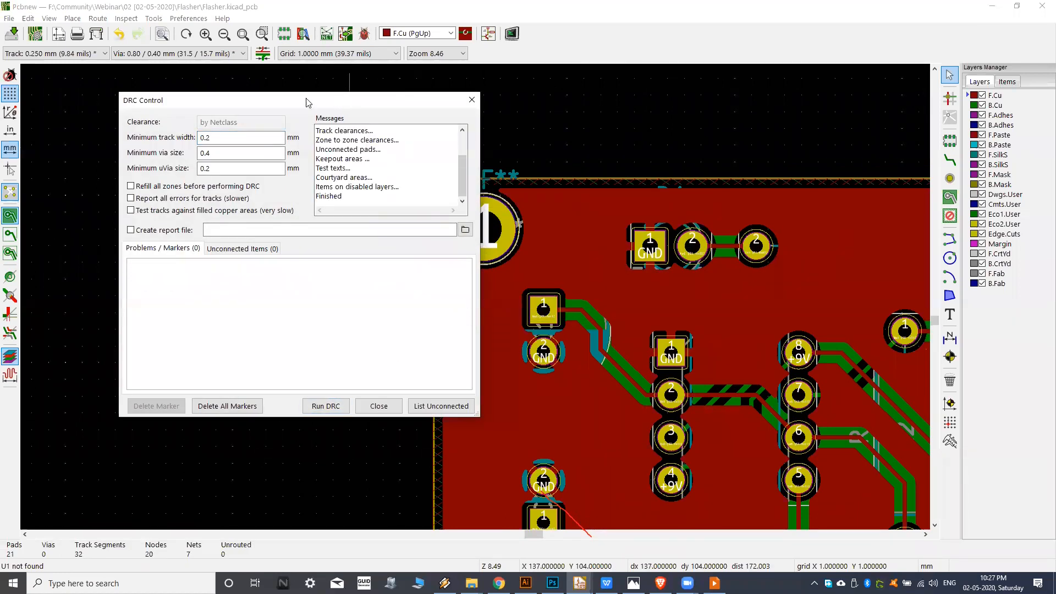
left_click_drag(338, 106, 307, 102)
left_click(352, 404)
scroll(550, 308, "down", 1)
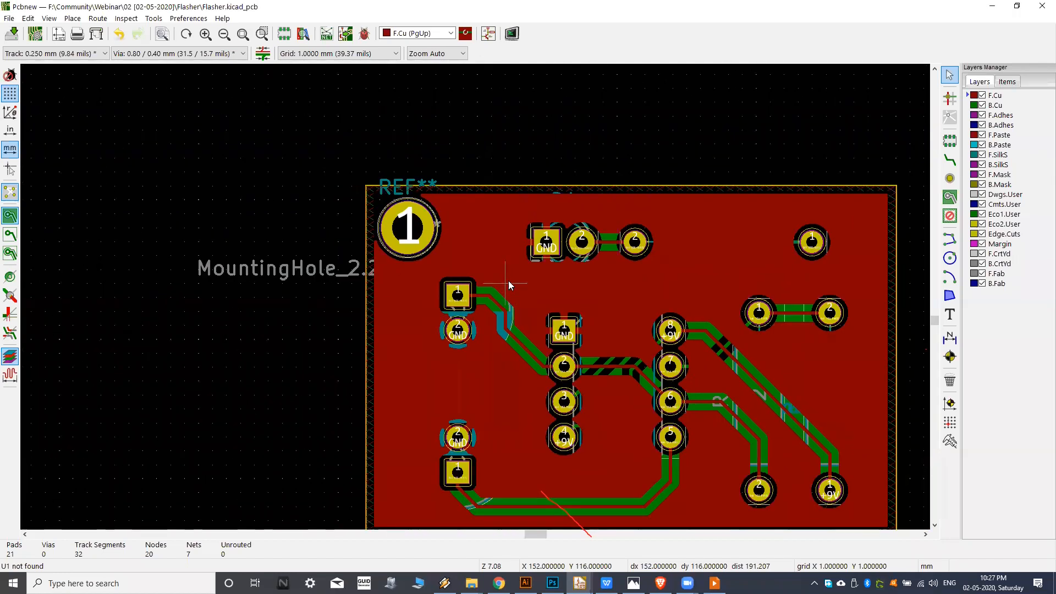
middle_click_drag(605, 284, 543, 262)
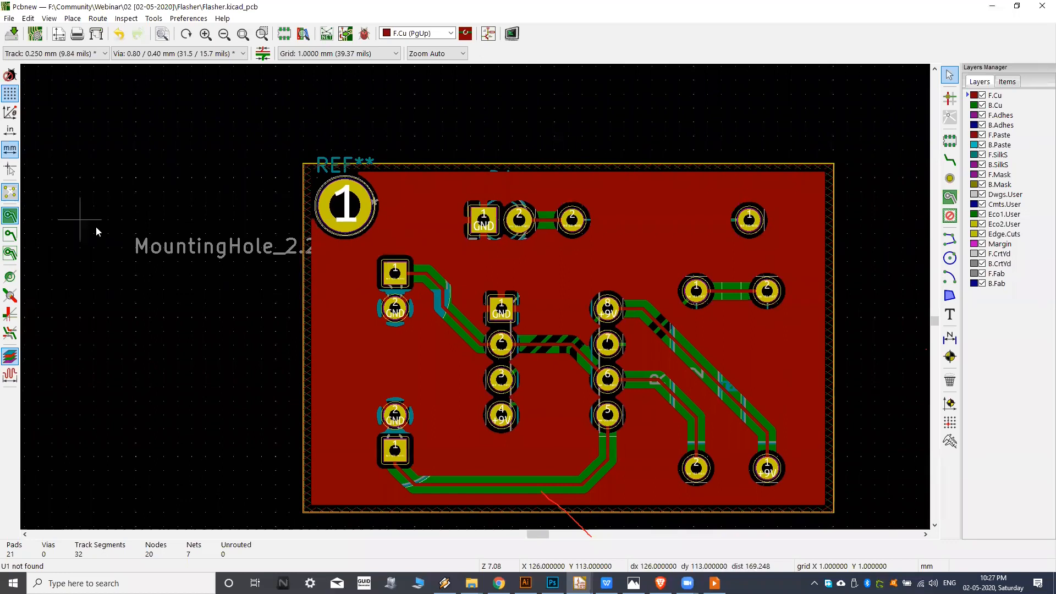
left_click(28, 19)
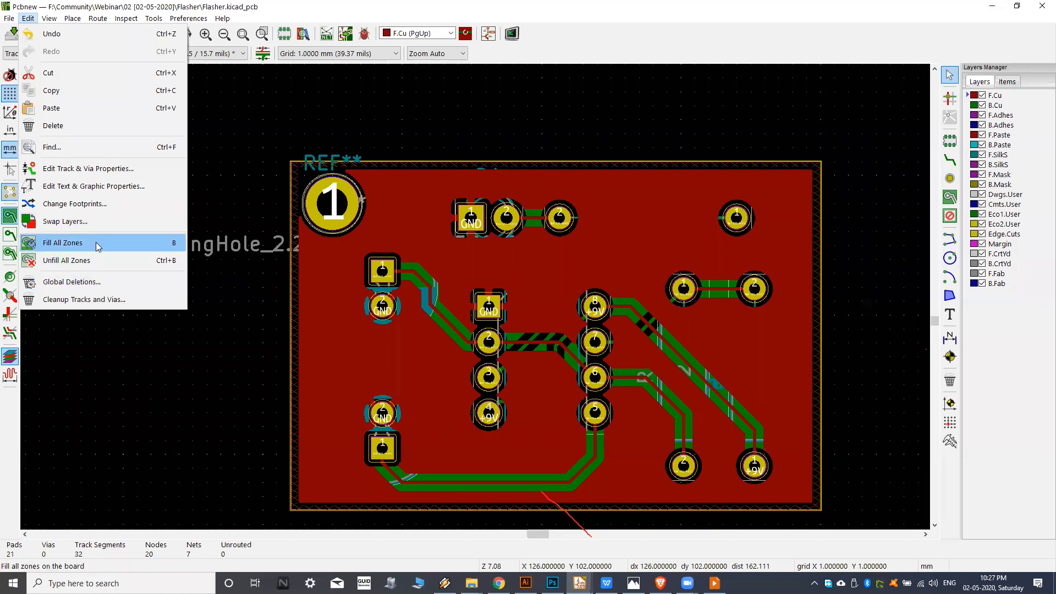
left_click(708, 44)
middle_click_drag(488, 290, 489, 278)
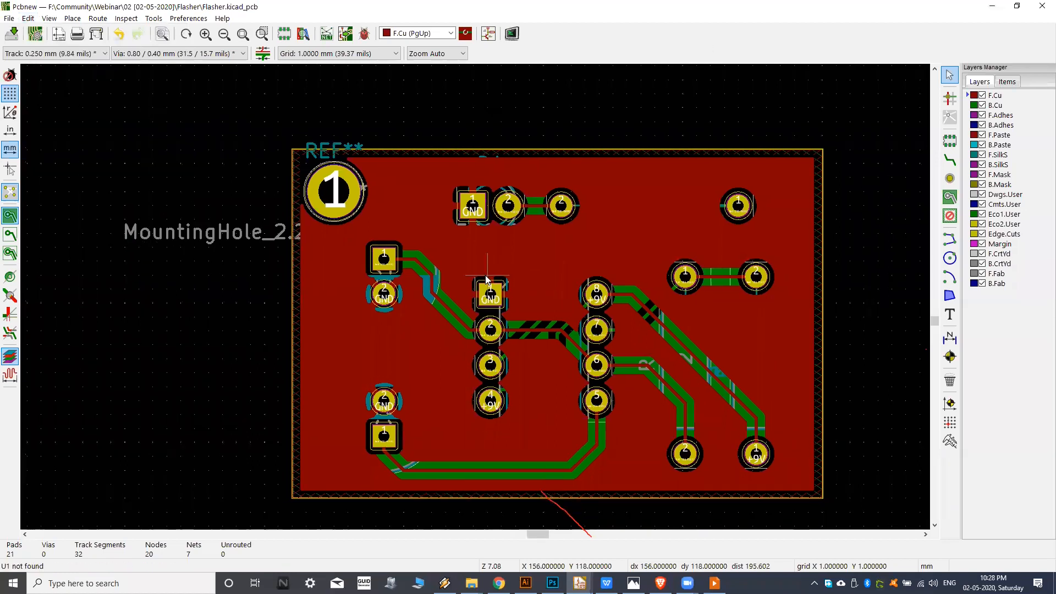
middle_click_drag(546, 254, 463, 232)
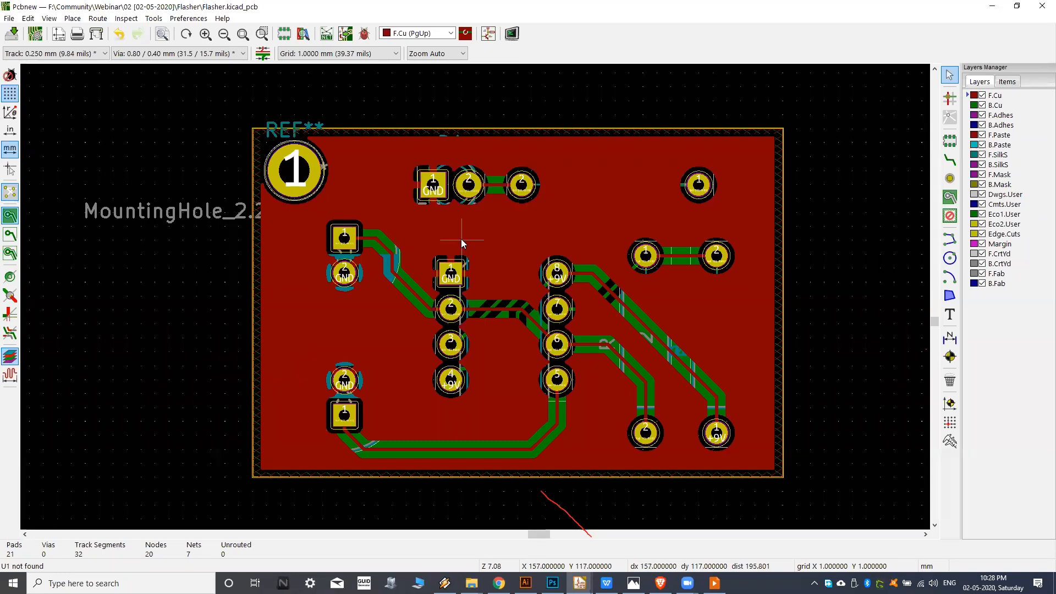
middle_click_drag(462, 239, 469, 236)
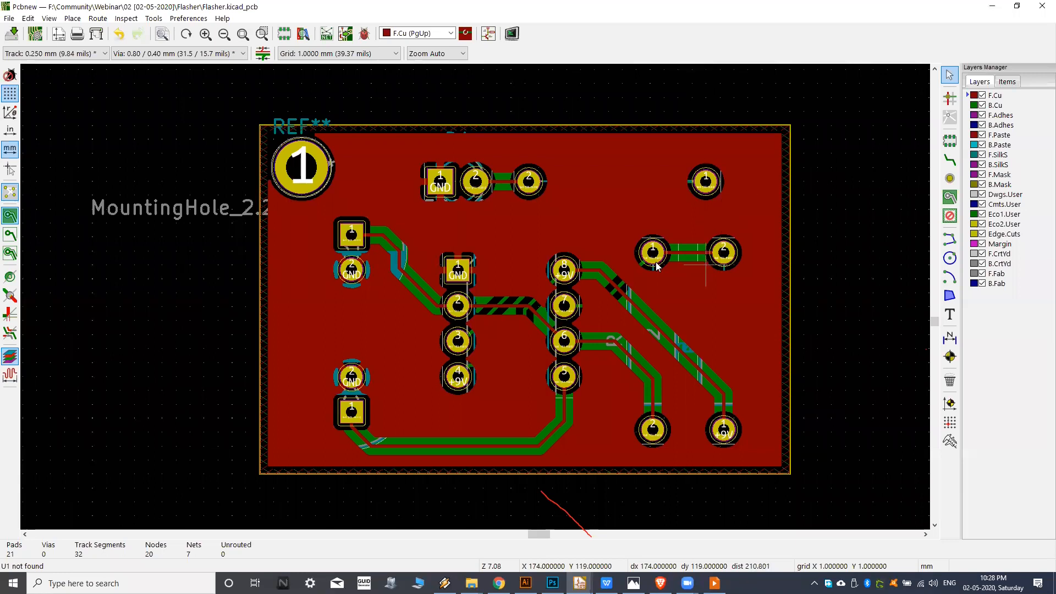
middle_click_drag(512, 258, 519, 257)
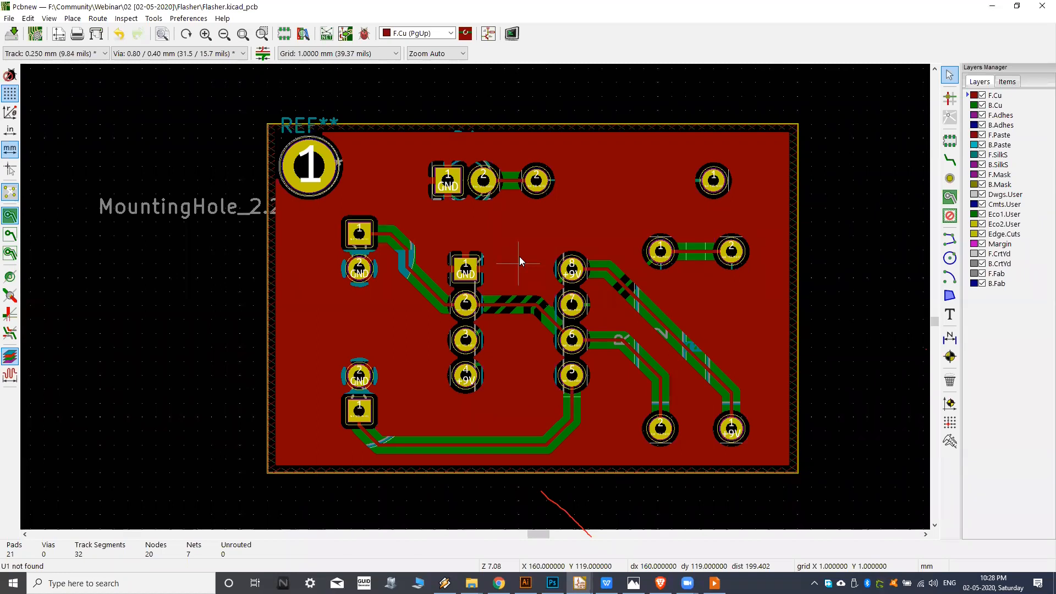
middle_click_drag(482, 213, 440, 198)
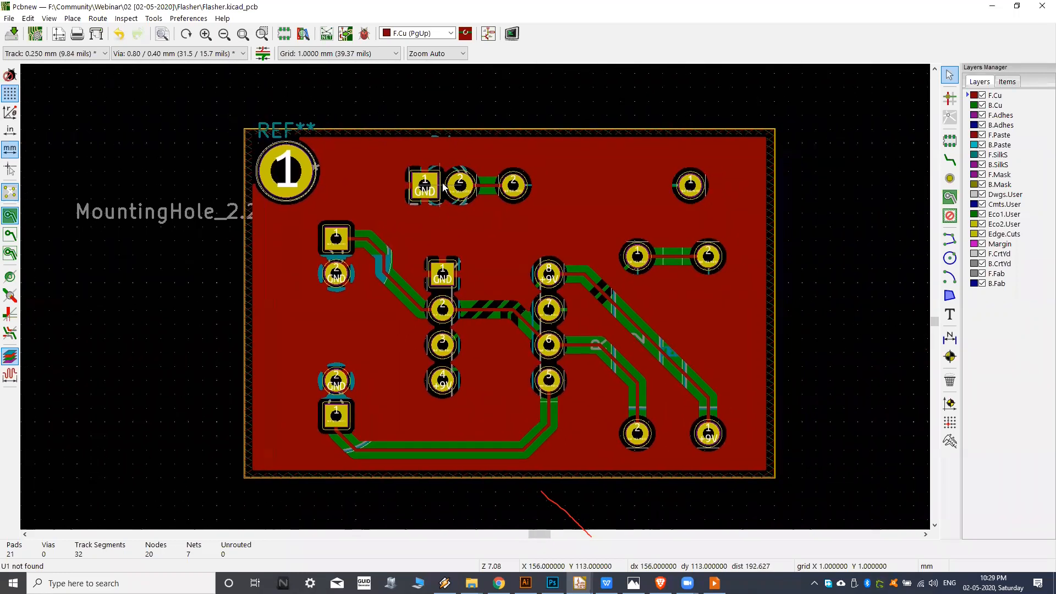
Switch to the Flasher schematic in Eeschema and examine the NE555P circuit with its resistors, capacitors and LED.
mouse_move(580, 583)
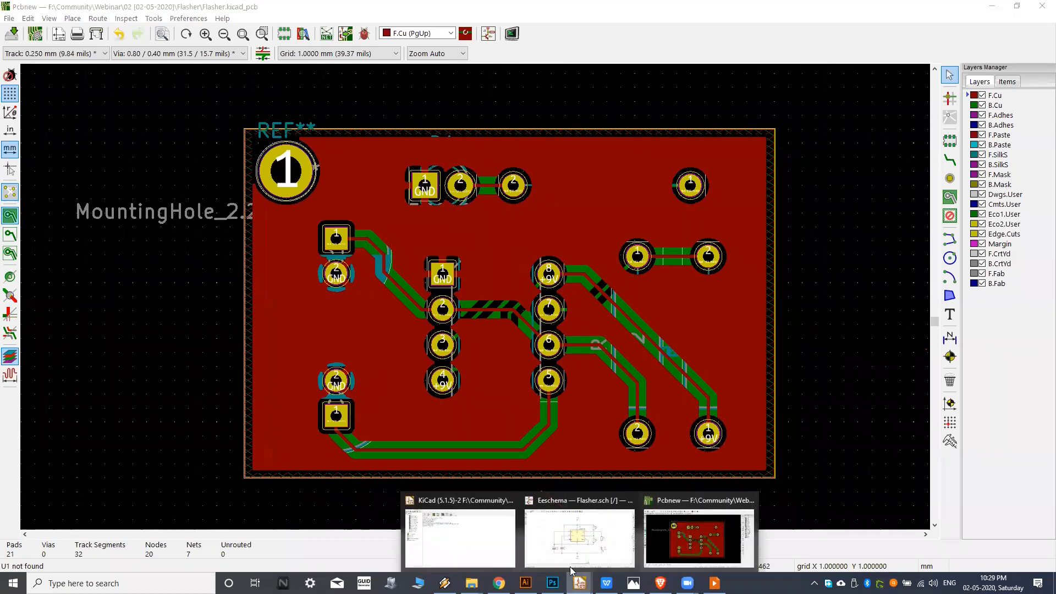
left_click(588, 542)
middle_click_drag(437, 171, 463, 190)
scroll(449, 164, "down", 1)
mouse_move(481, 242)
middle_mouse_down()
mouse_move(469, 236)
mouse_move(482, 227)
mouse_move(474, 233)
middle_mouse_up()
scroll(468, 246, "up", 1)
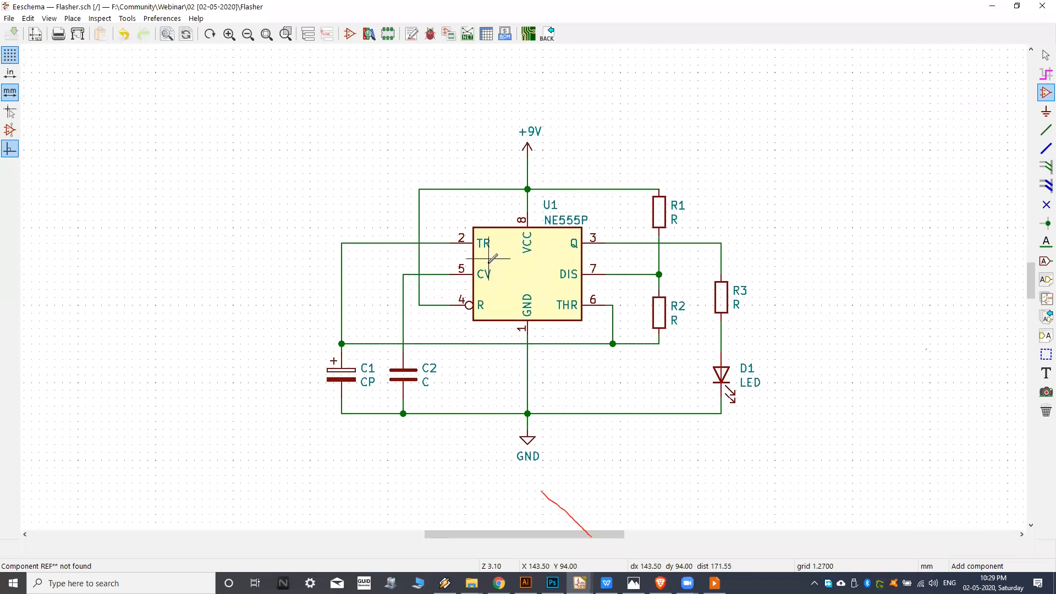
middle_click_drag(470, 250, 479, 229)
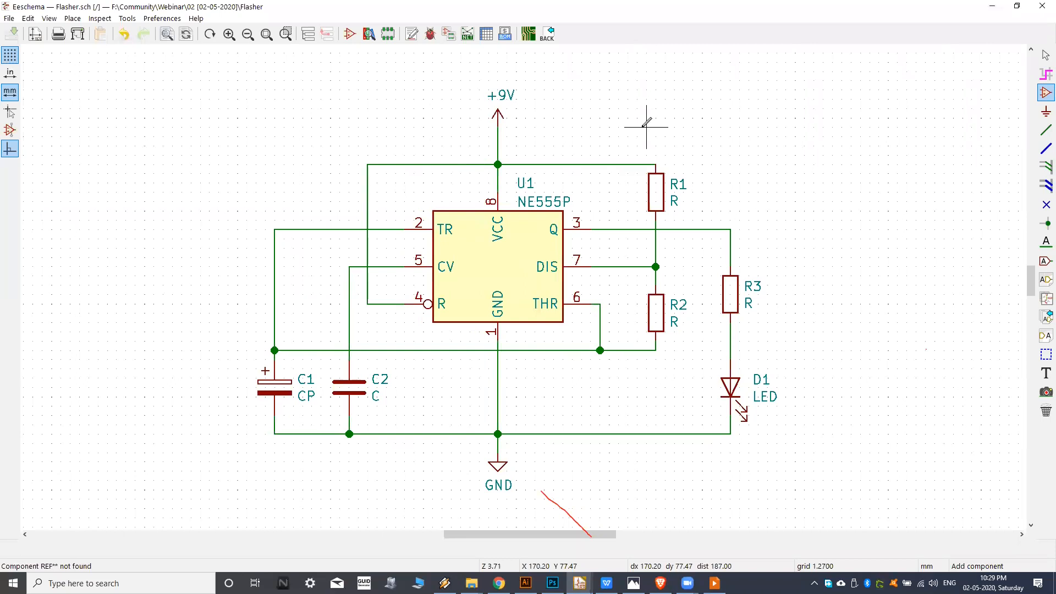
middle_click_drag(578, 132, 583, 133)
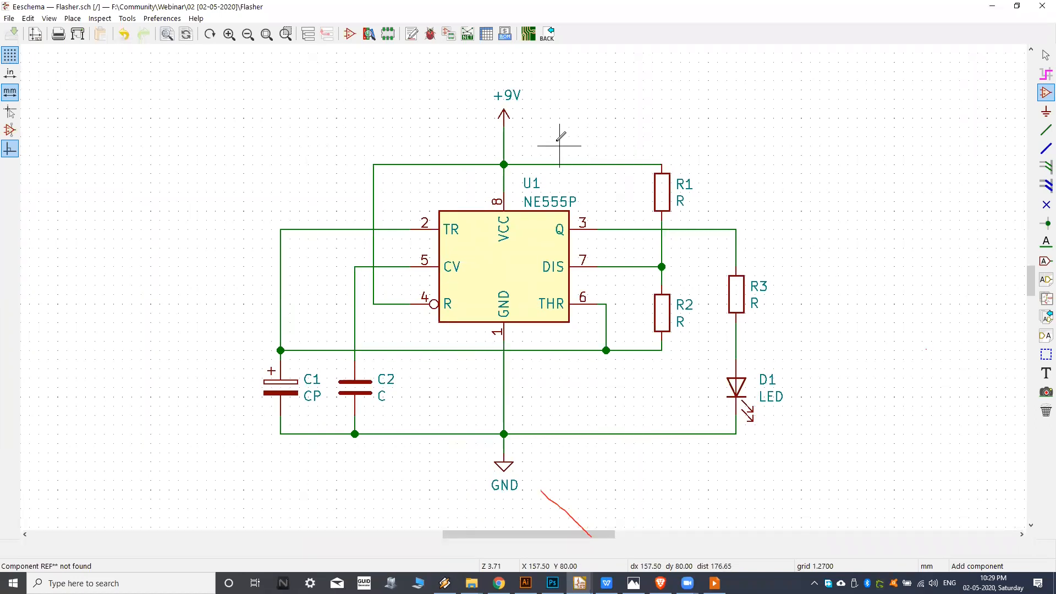
middle_click_drag(541, 141, 542, 142)
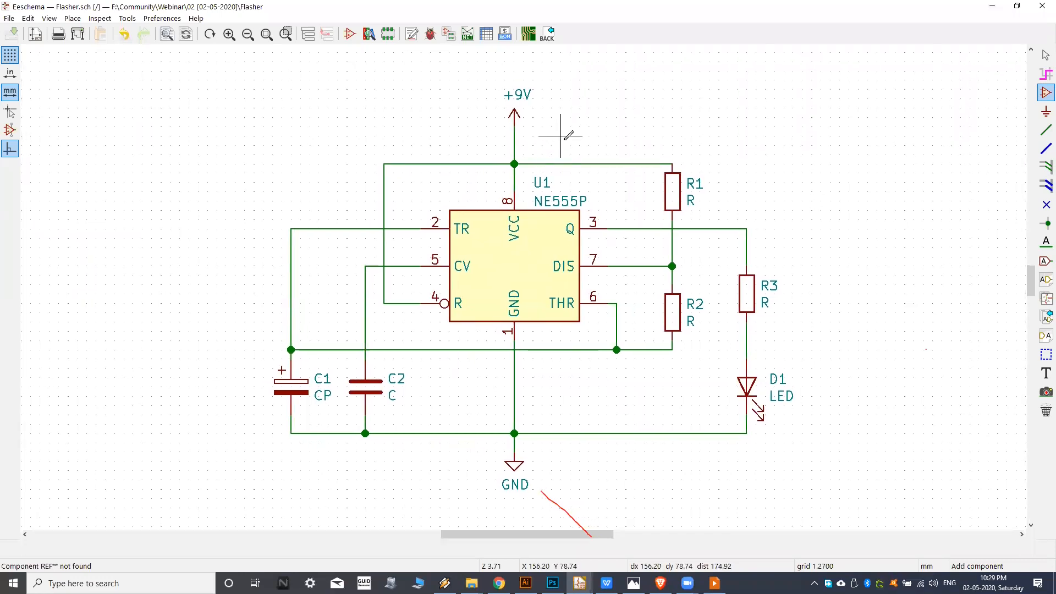
middle_click_drag(561, 136, 556, 143)
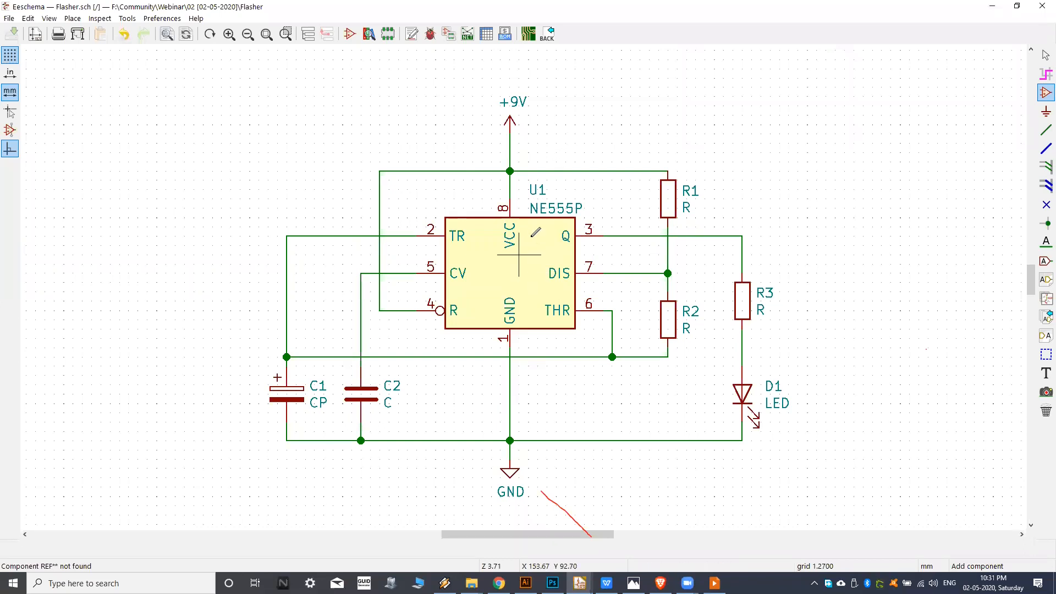
middle_click_drag(517, 144, 512, 144)
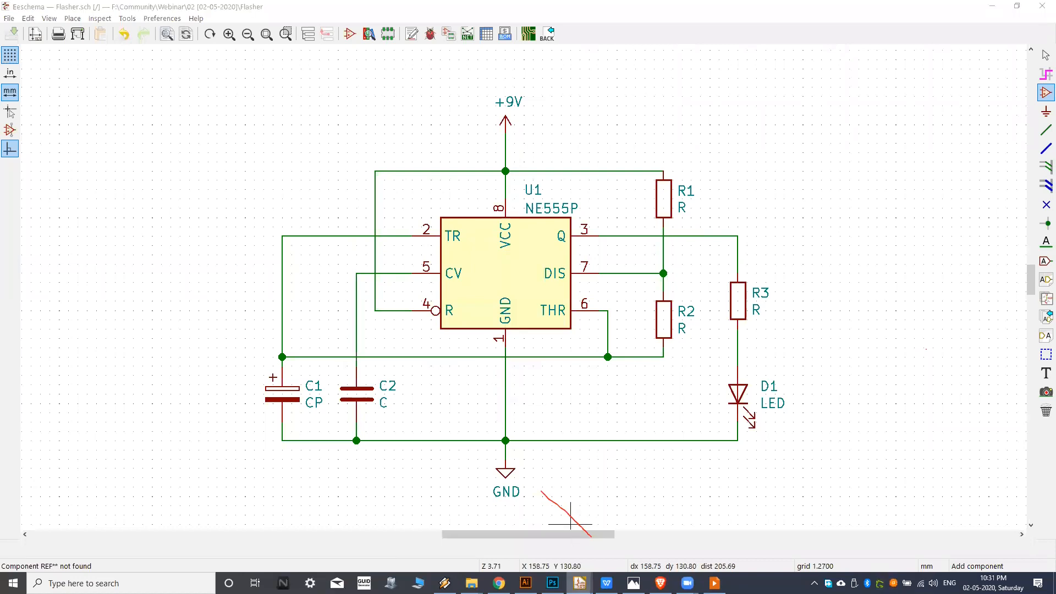
Return to the Flasher board layout in Pcbnew and view the whole board.
mouse_move(580, 583)
left_click(684, 537)
middle_click_drag(477, 335, 483, 329)
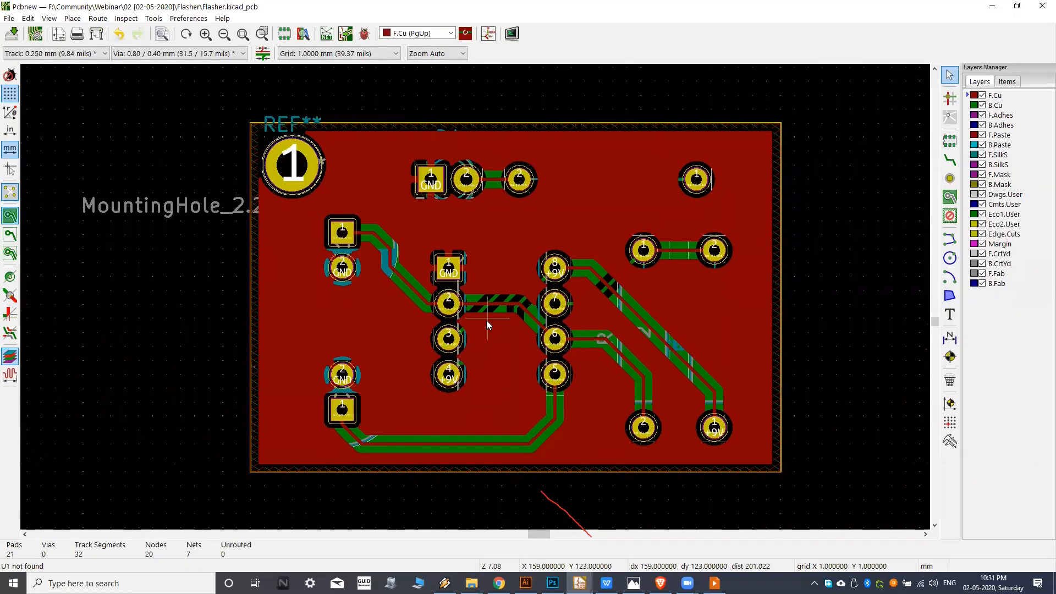
scroll(487, 320, "down", 1)
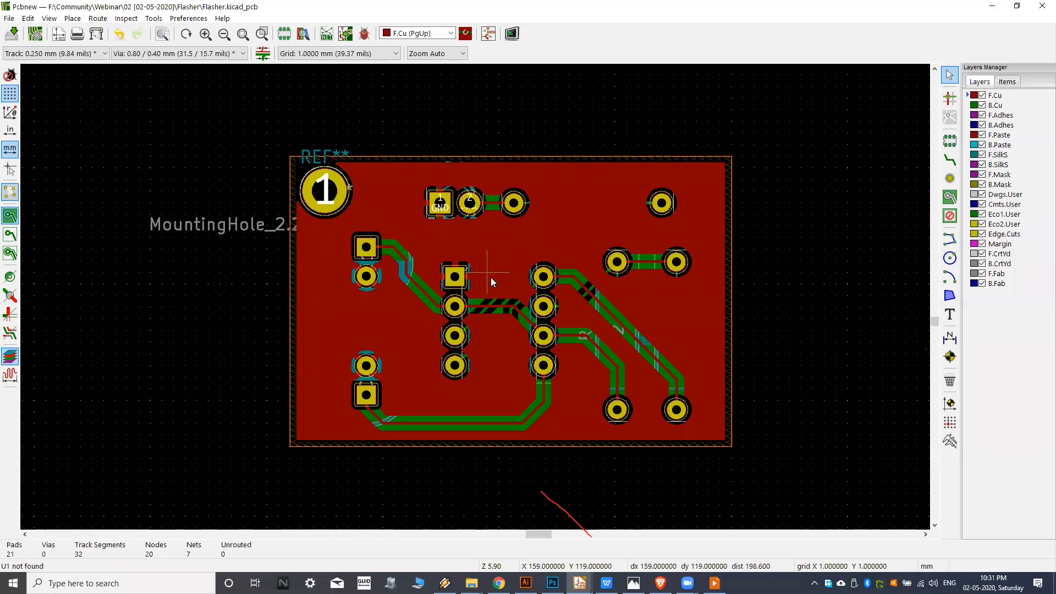
scroll(491, 277, "down", 1)
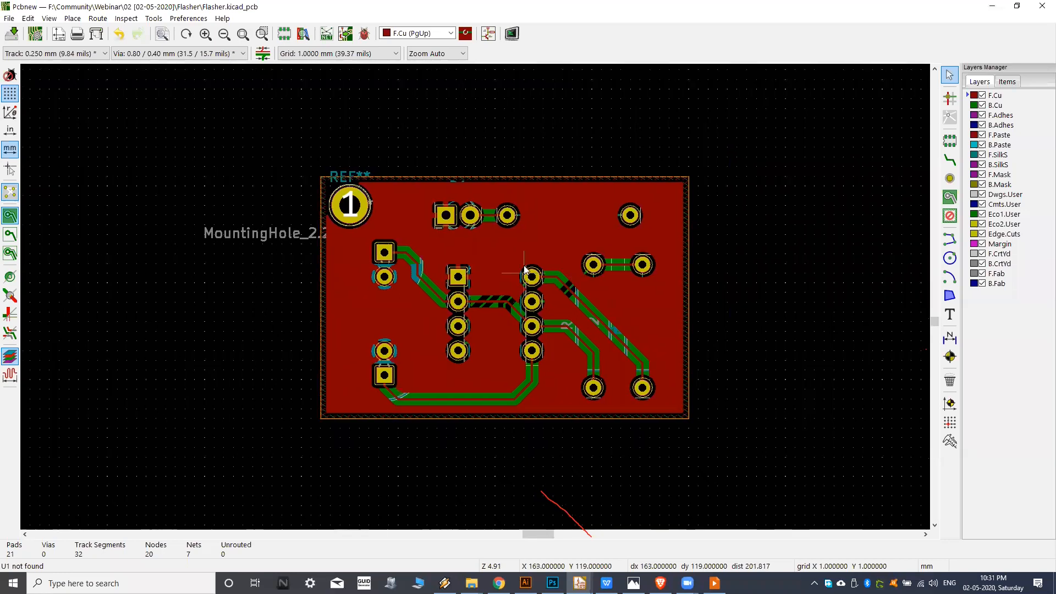
middle_click_drag(686, 268, 704, 267)
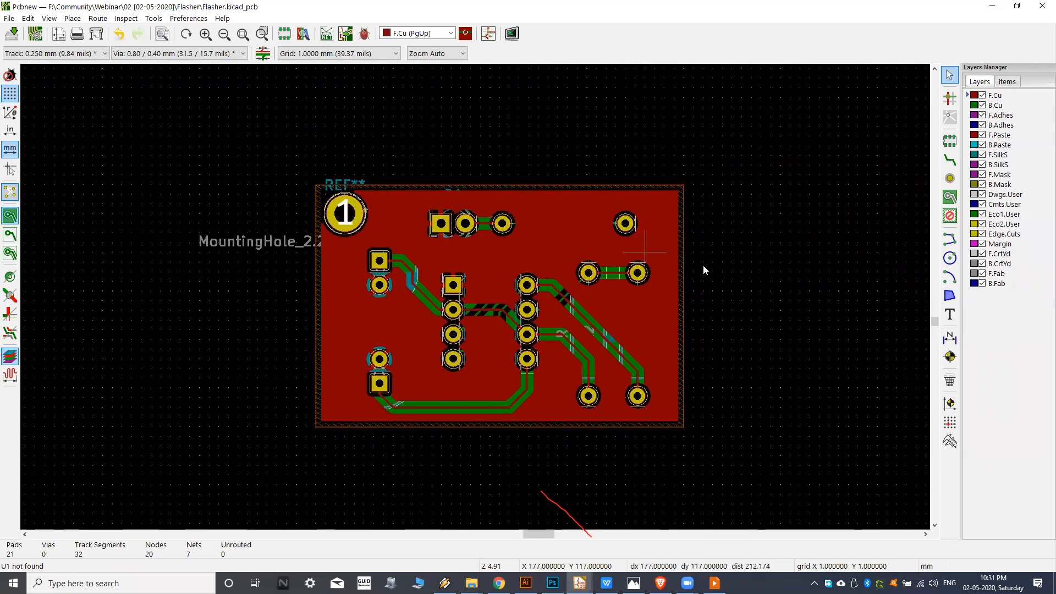
left_click(950, 314)
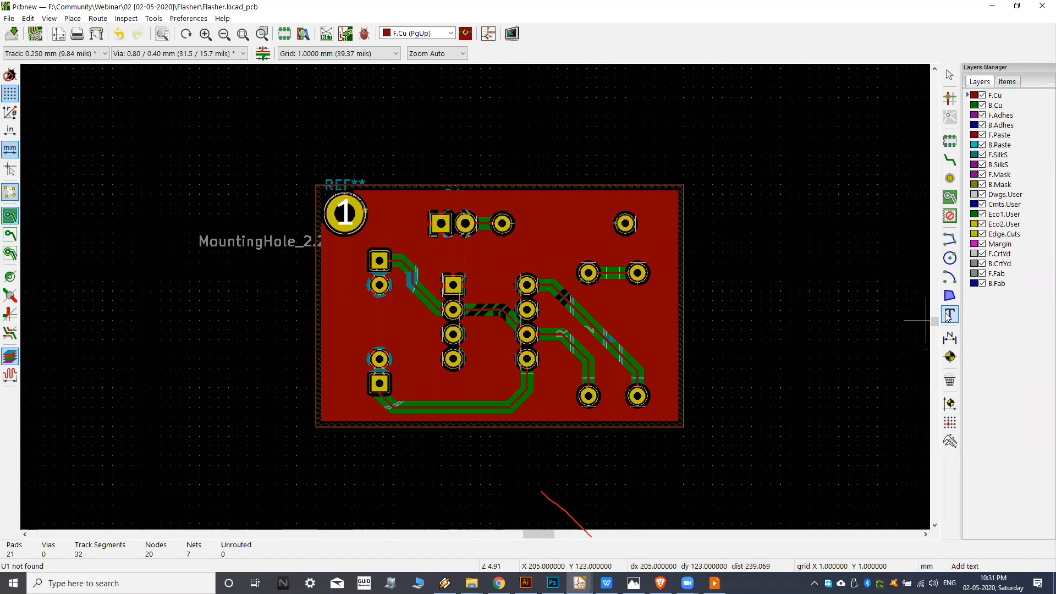
left_click(578, 229)
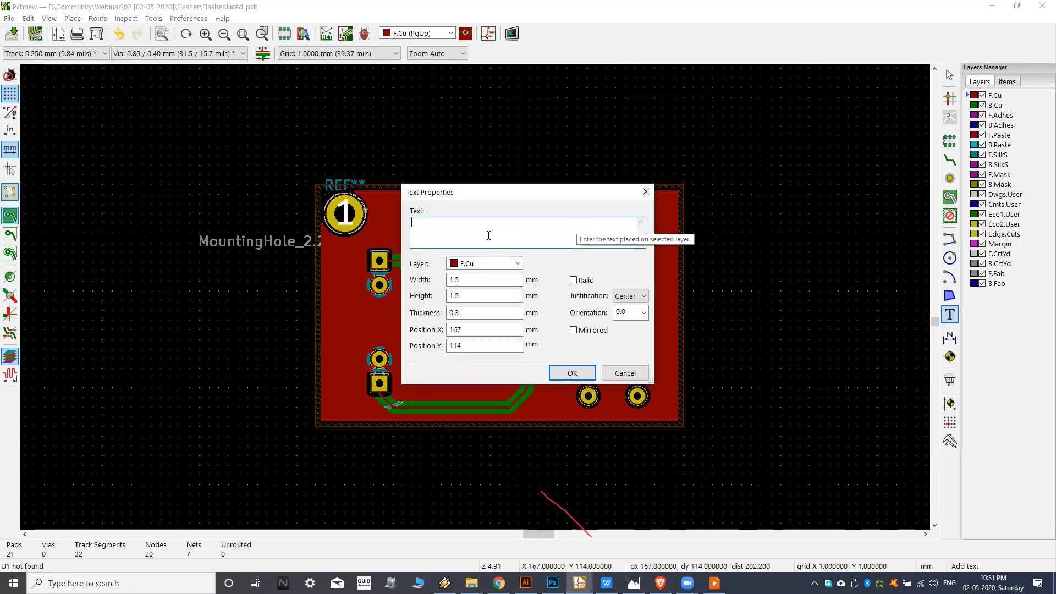
type("rthftgrh")
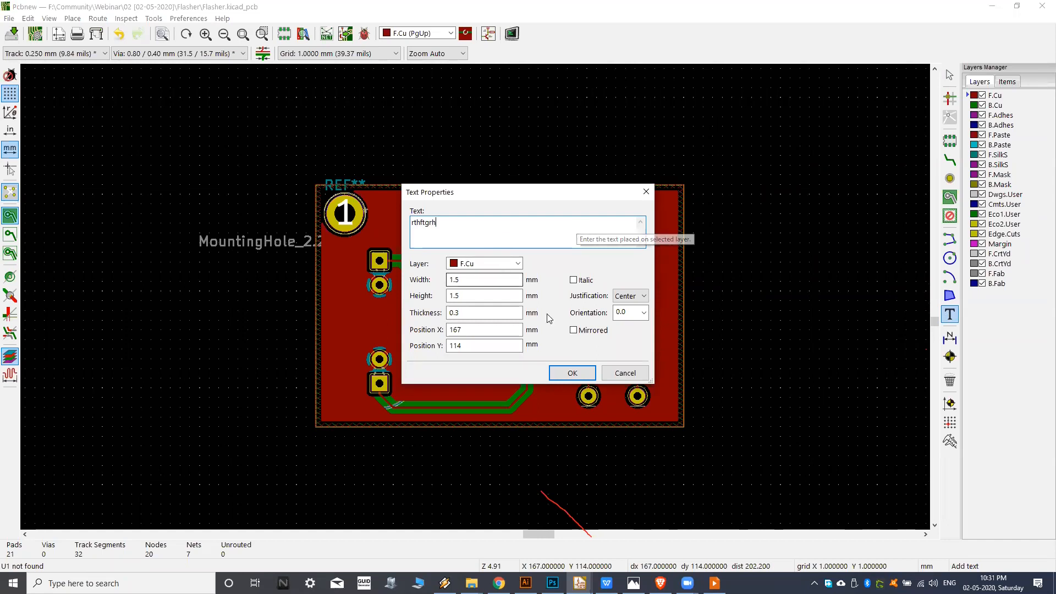
left_click(572, 373)
key("Escape")
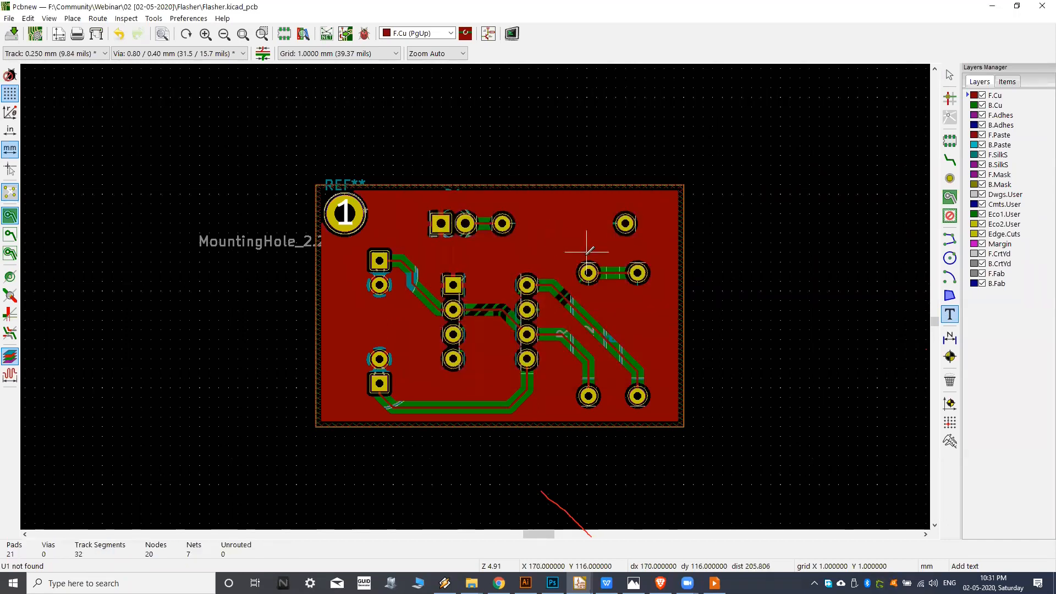
Make F.SilkS the active layer and place the text "dfbdfbd" inside the outline of resistor R3.
scroll(886, 121, "up", 1)
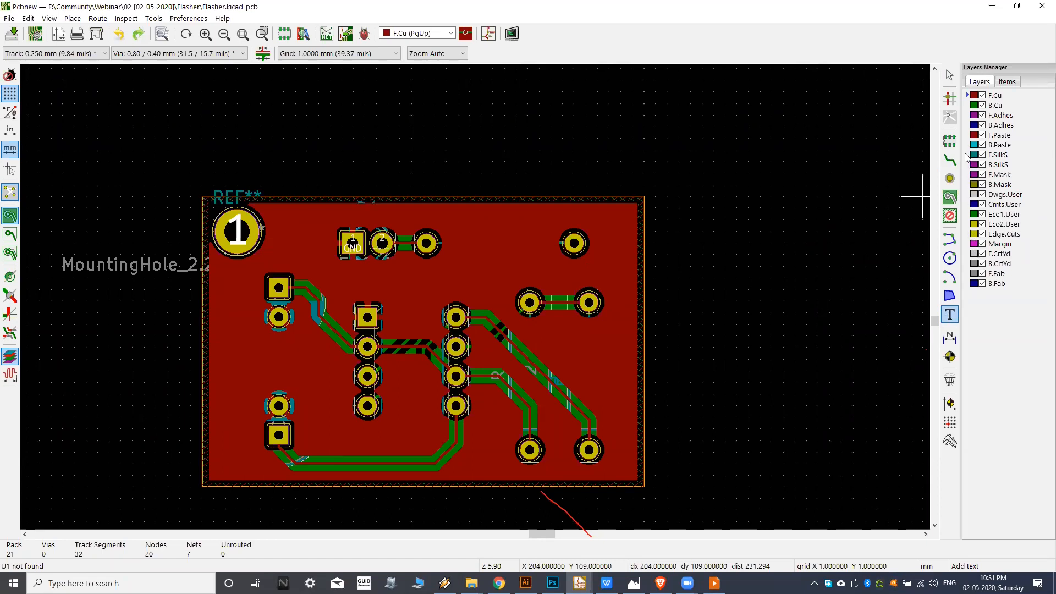
left_click(997, 154)
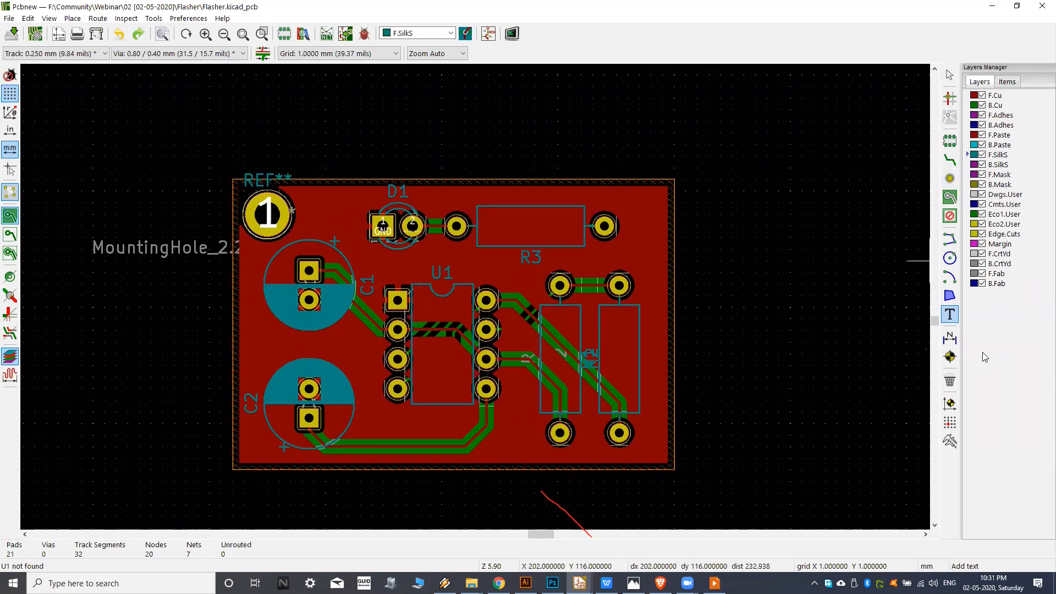
left_click(721, 214)
type("dfbdfbd")
left_click(572, 373)
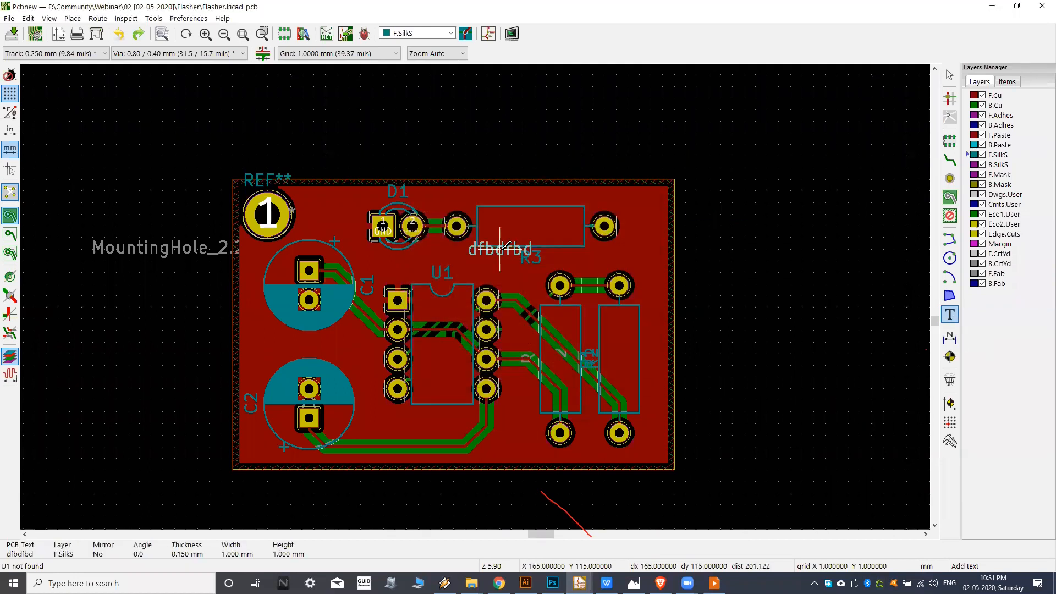
left_click(531, 231)
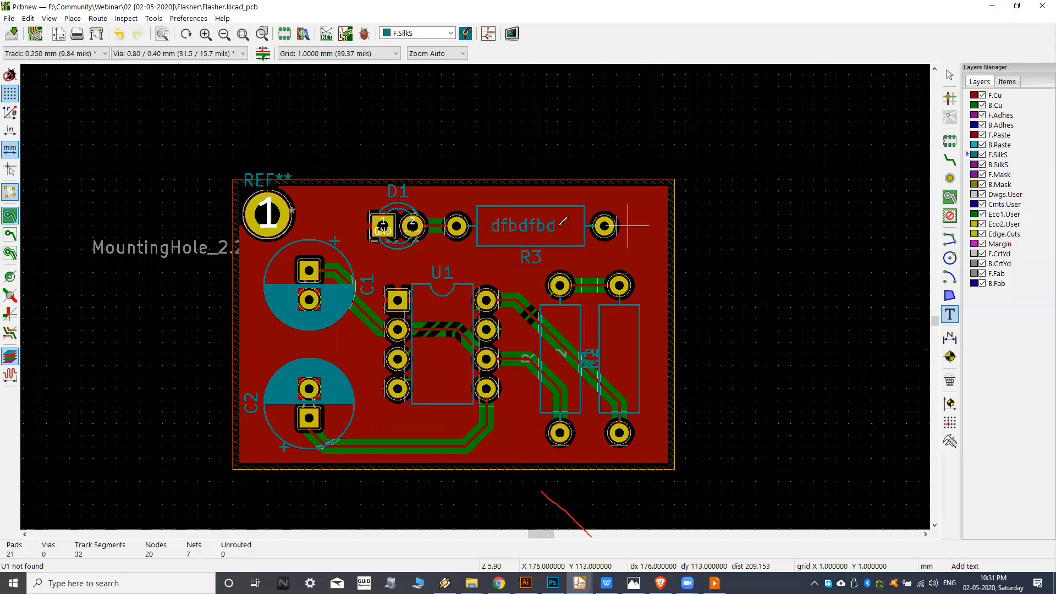
Examine the silkscreen text inside R3's outline and the footprints around it.
scroll(564, 222, "up", 4)
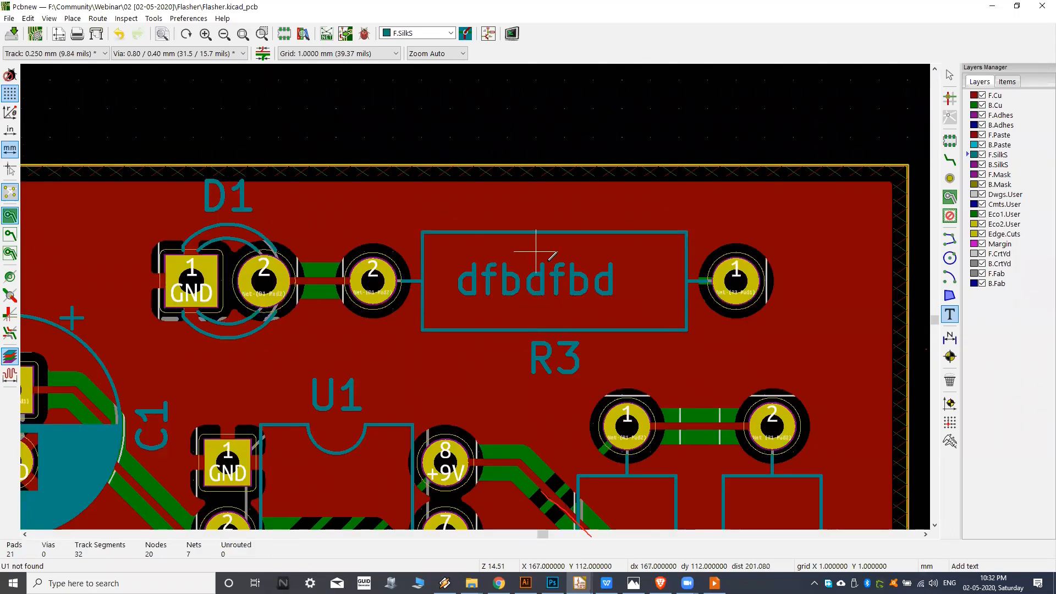
middle_click_drag(550, 304, 534, 270)
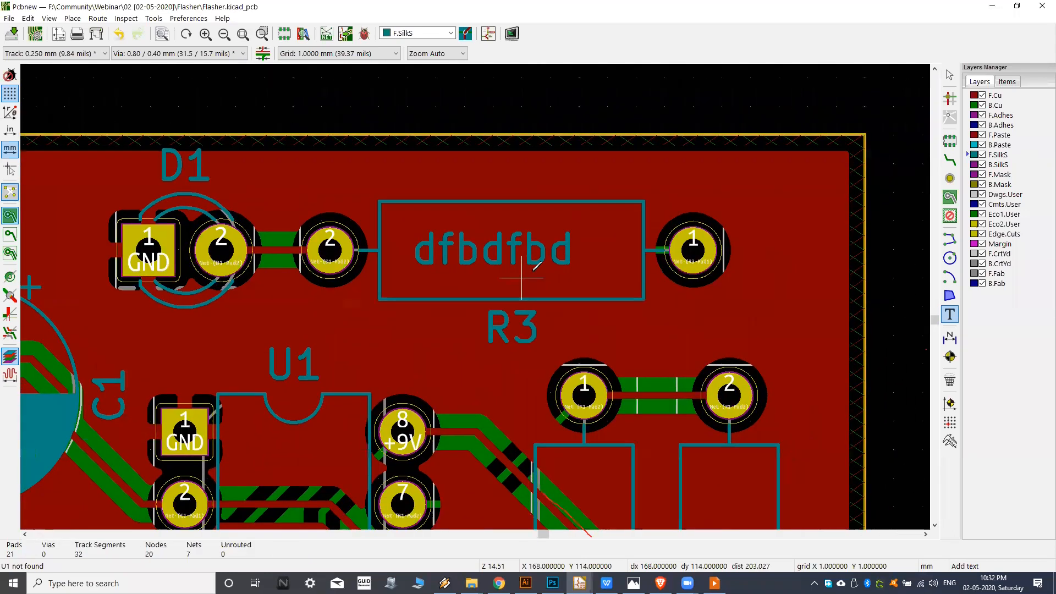
scroll(529, 270, "down", 1)
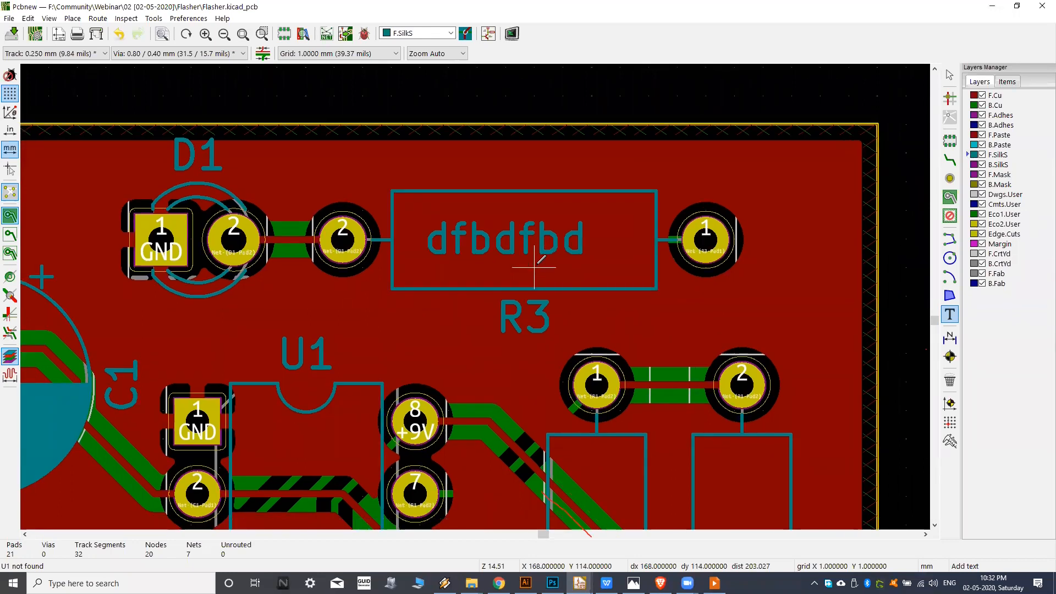
scroll(556, 245, "down", 1)
middle_click_drag(548, 237, 560, 223)
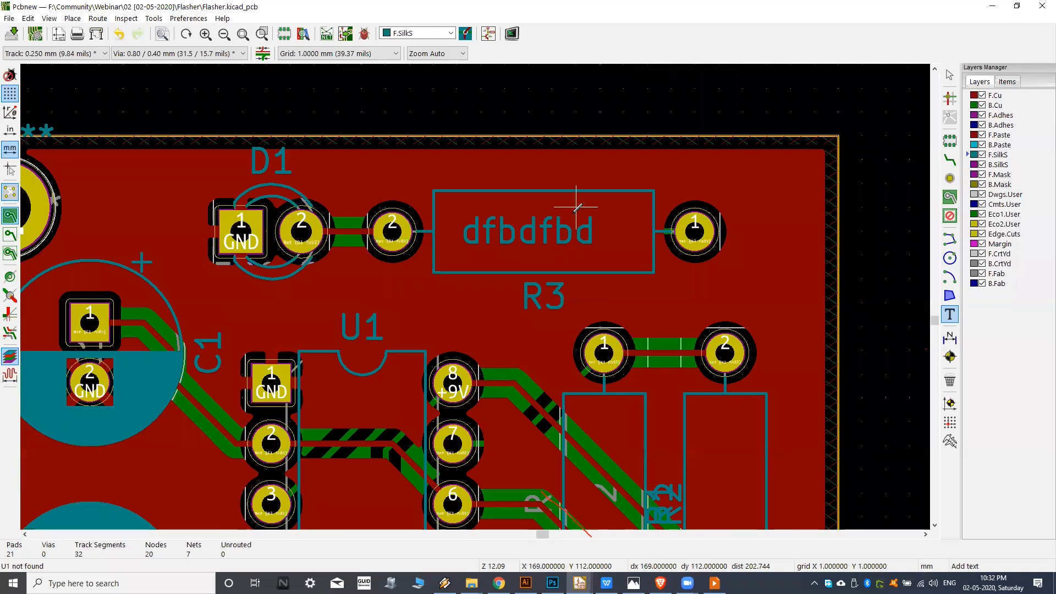
scroll(551, 236, "down", 1)
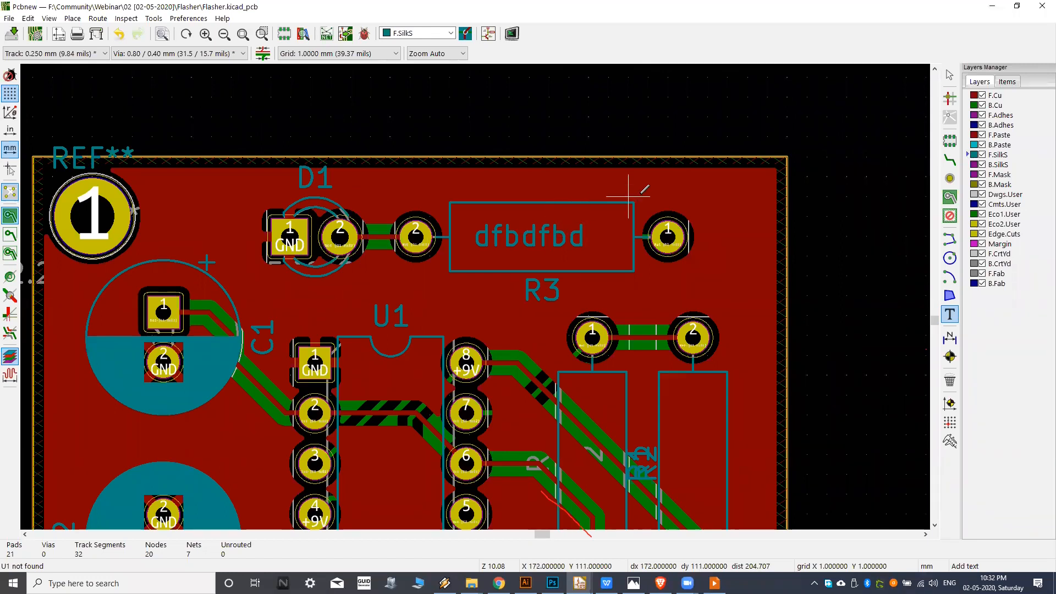
middle_click_drag(569, 236, 608, 195)
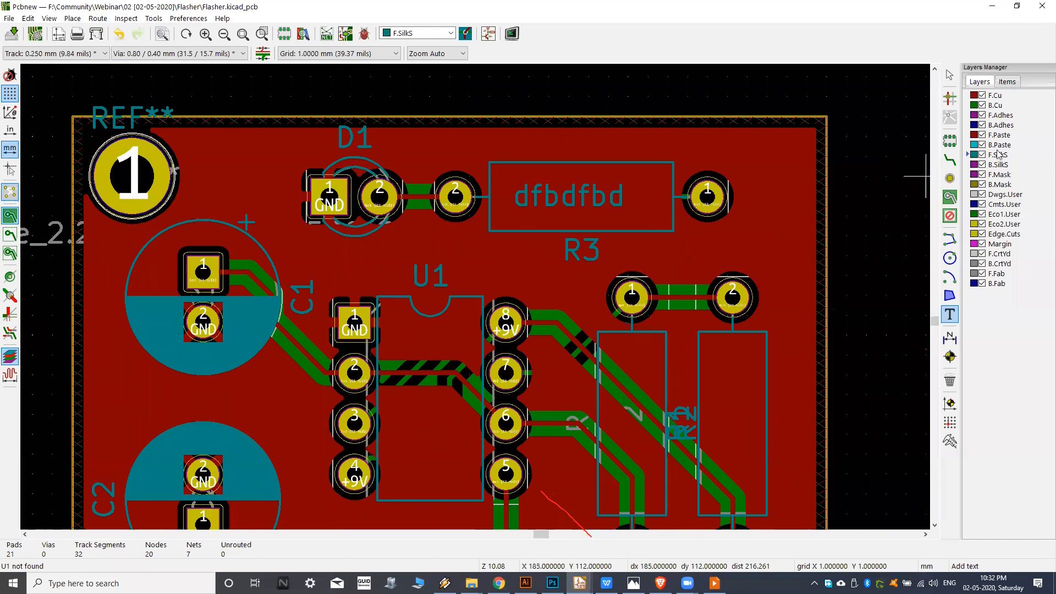
Hide the filled copper areas of the zones and delete the silkscreen text inside R3.
left_click(10, 235)
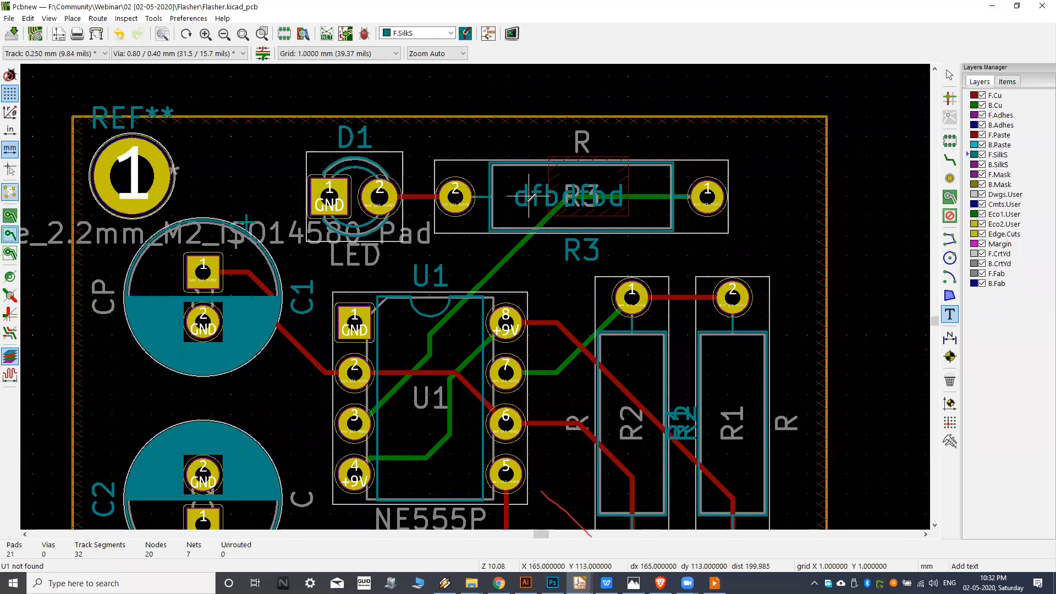
scroll(530, 195, "up", 1)
key("Escape")
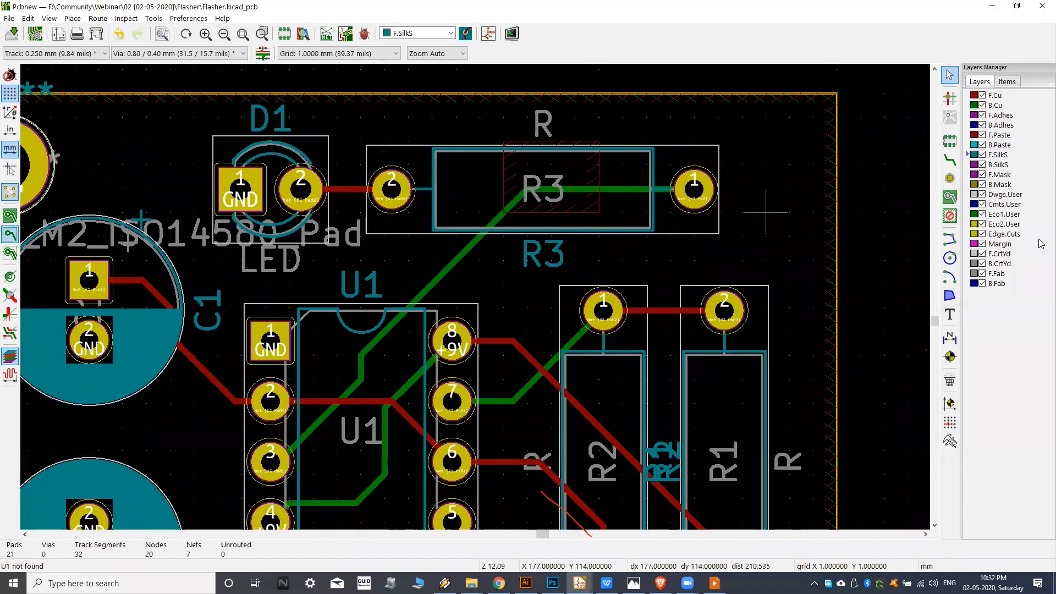
Add the text "REV" on F.Cu, rotated 90 degrees, between R3's pad 1 and the board edge at X 177, Y 113 mm.
left_click(982, 94)
scroll(868, 229, "down", 1)
scroll(754, 241, "down", 1)
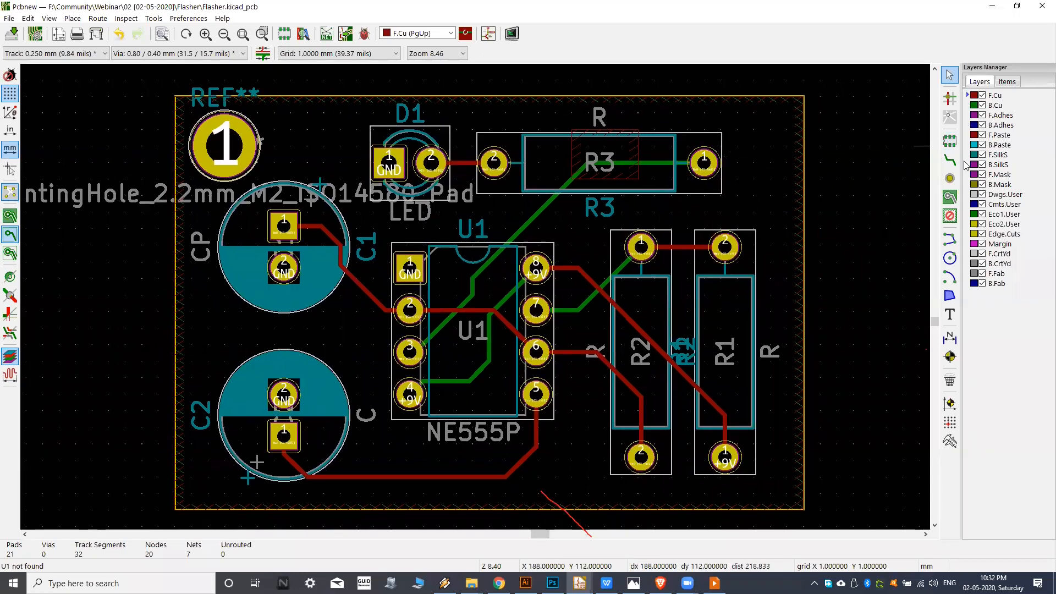
left_click(950, 314)
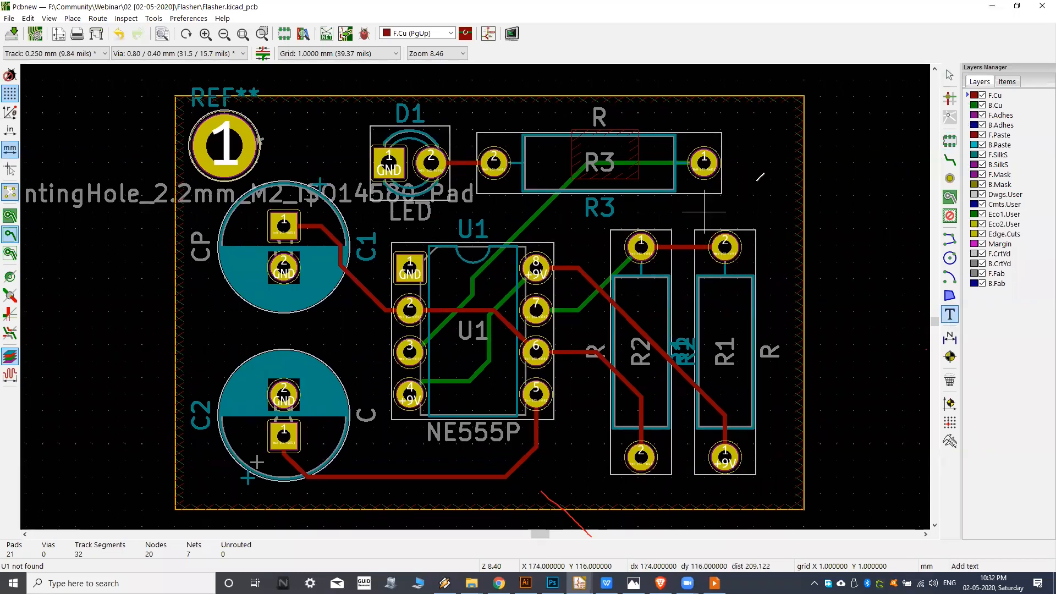
left_click(756, 184)
type("REV")
left_click(573, 373)
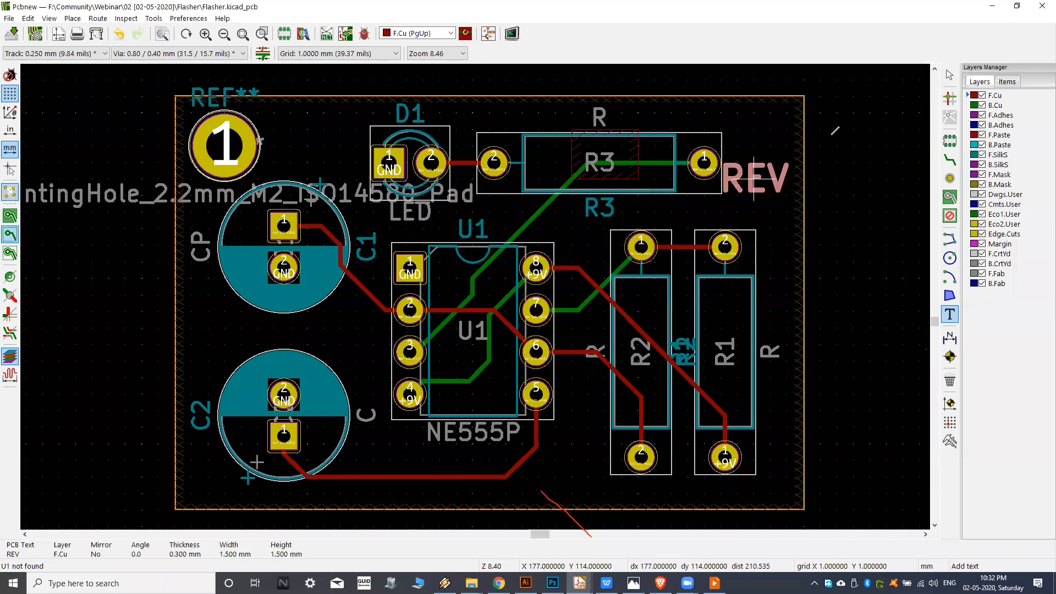
scroll(754, 217, "up", 2)
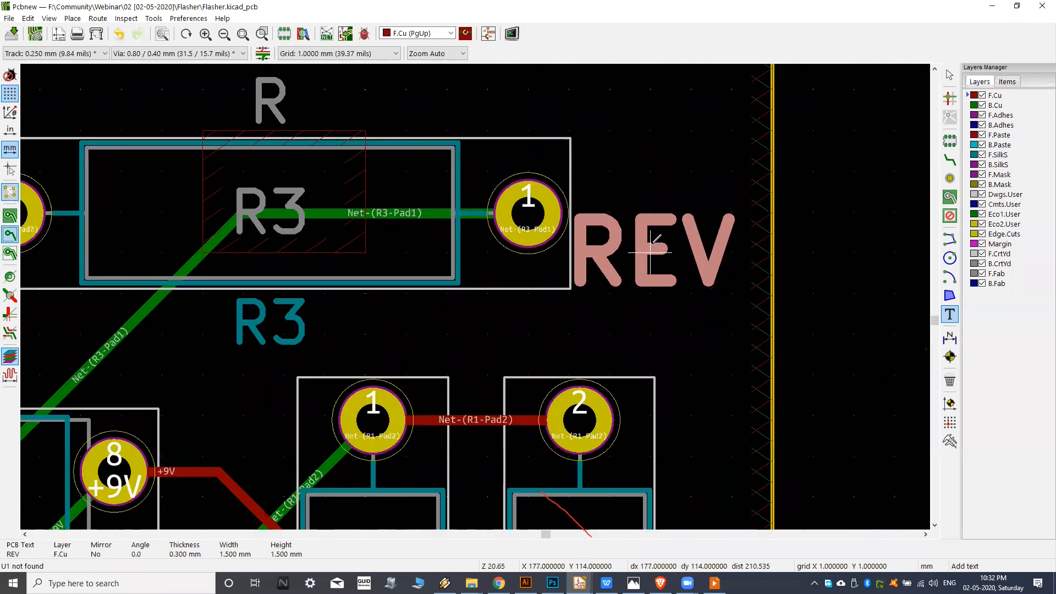
key("r")
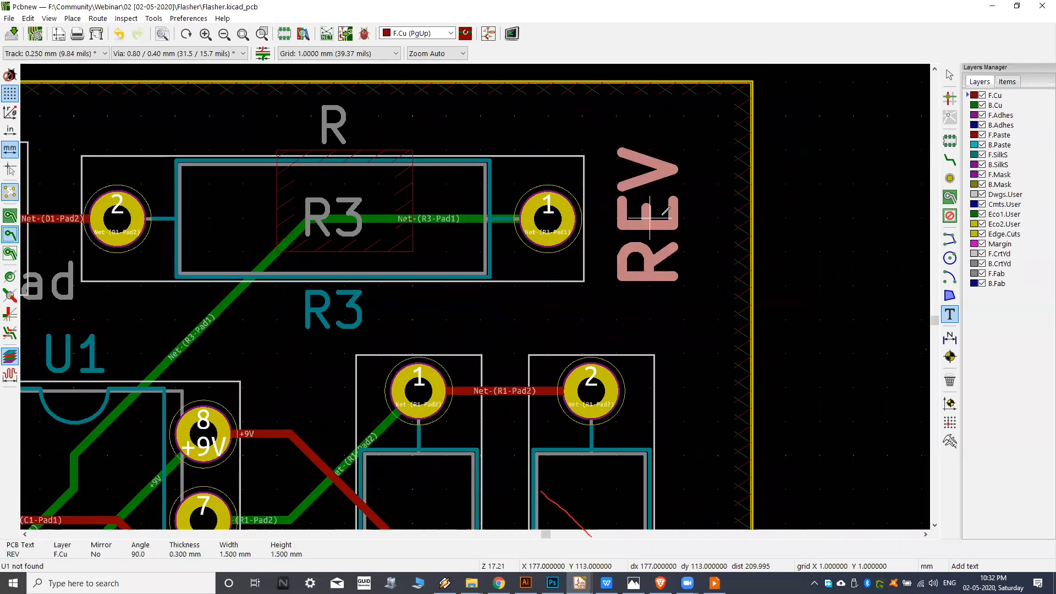
left_click(650, 218)
Show the filled copper areas again and refill the zones around the REV text.
scroll(688, 220, "down", 3)
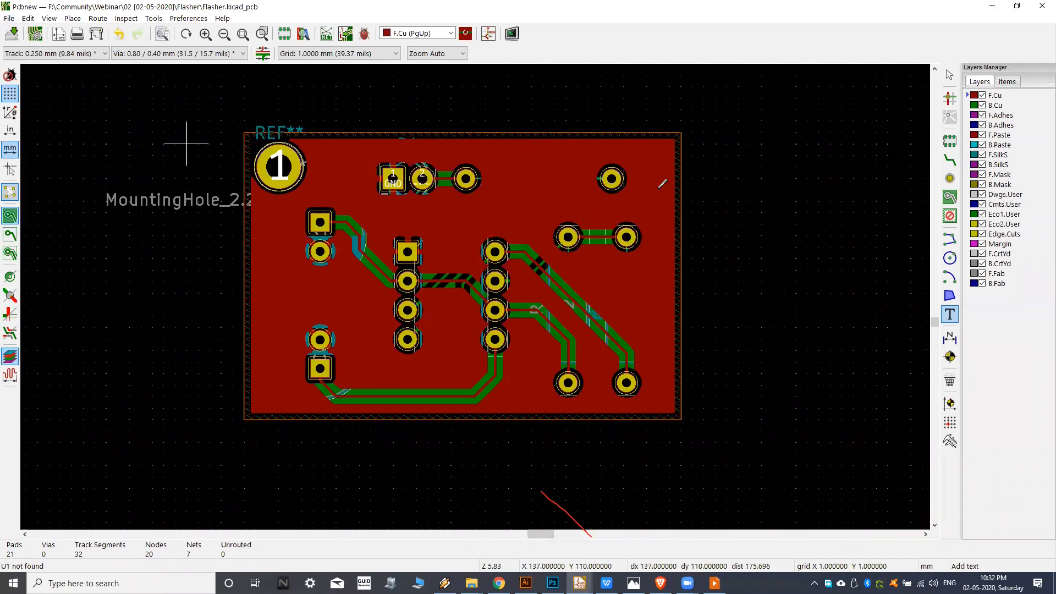
scroll(663, 183, "up", 4)
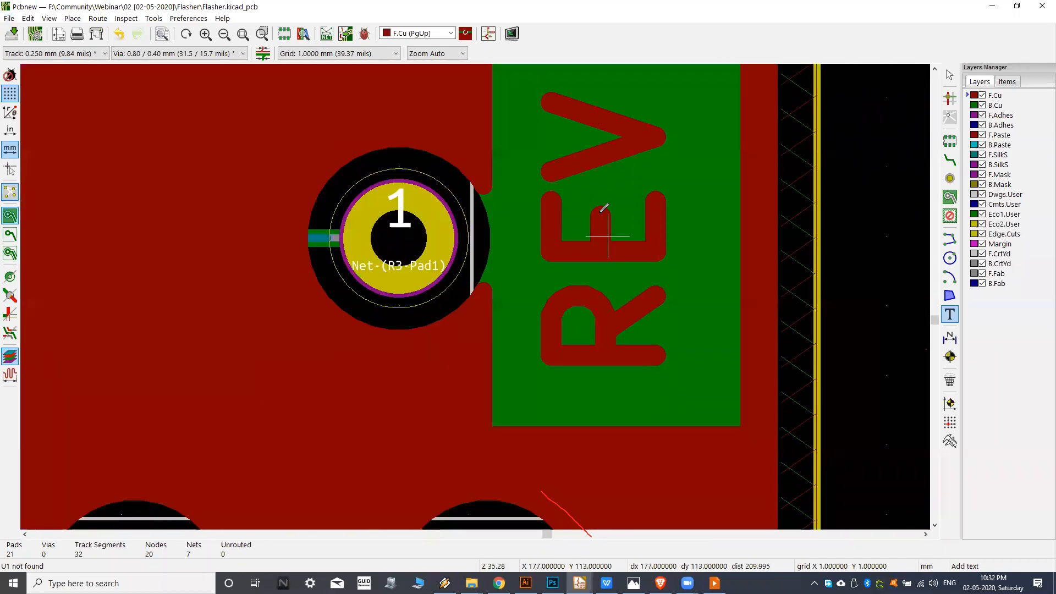
scroll(616, 371, "down", 1)
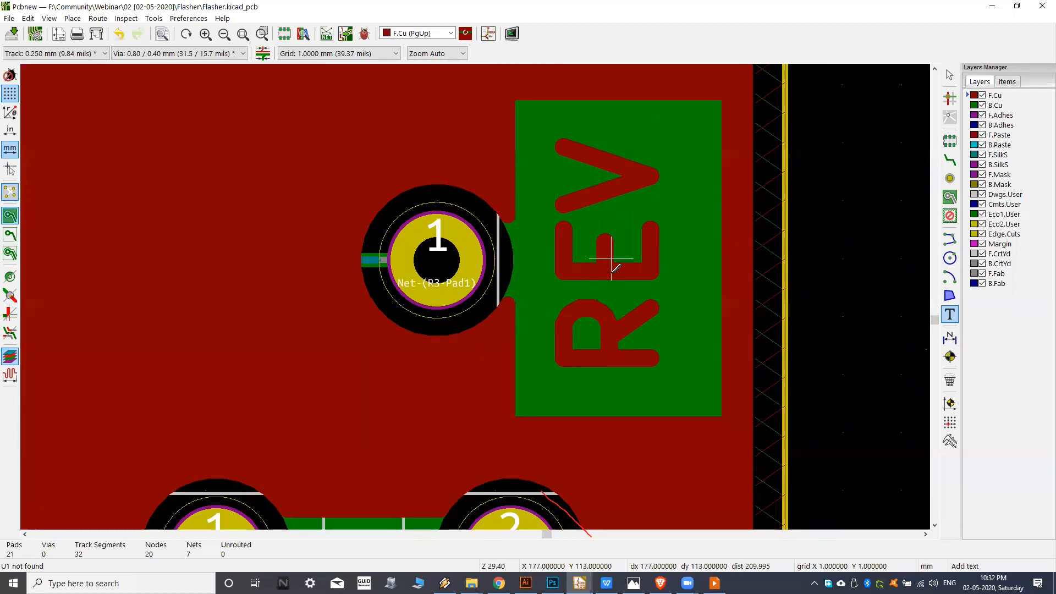
scroll(612, 270, "down", 5)
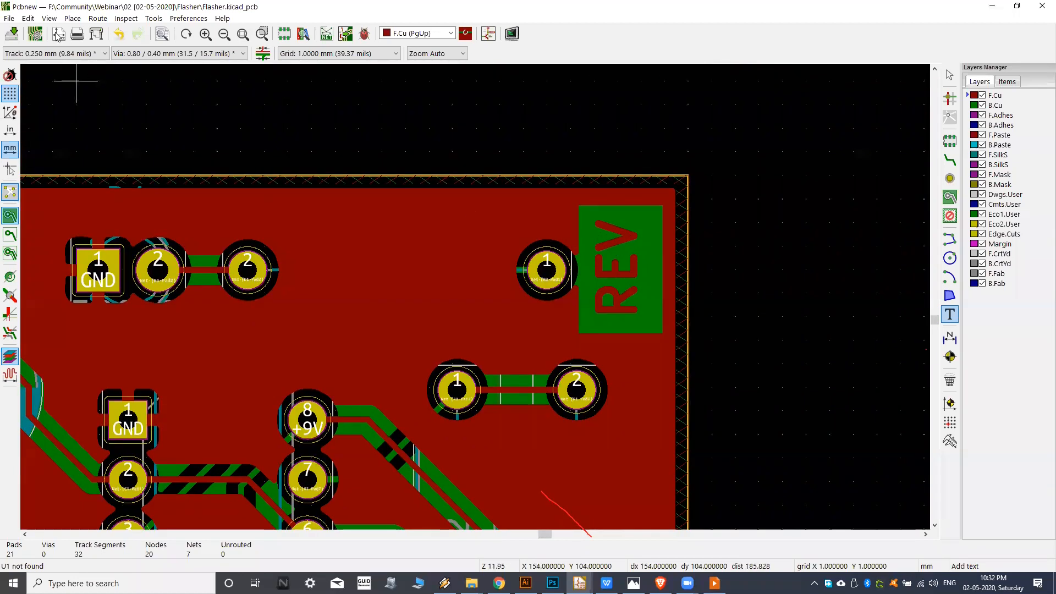
Open the board in the 3D Viewer and inspect the copper REV text beside R3 and the neighbouring components.
left_click(49, 18)
left_click(64, 87)
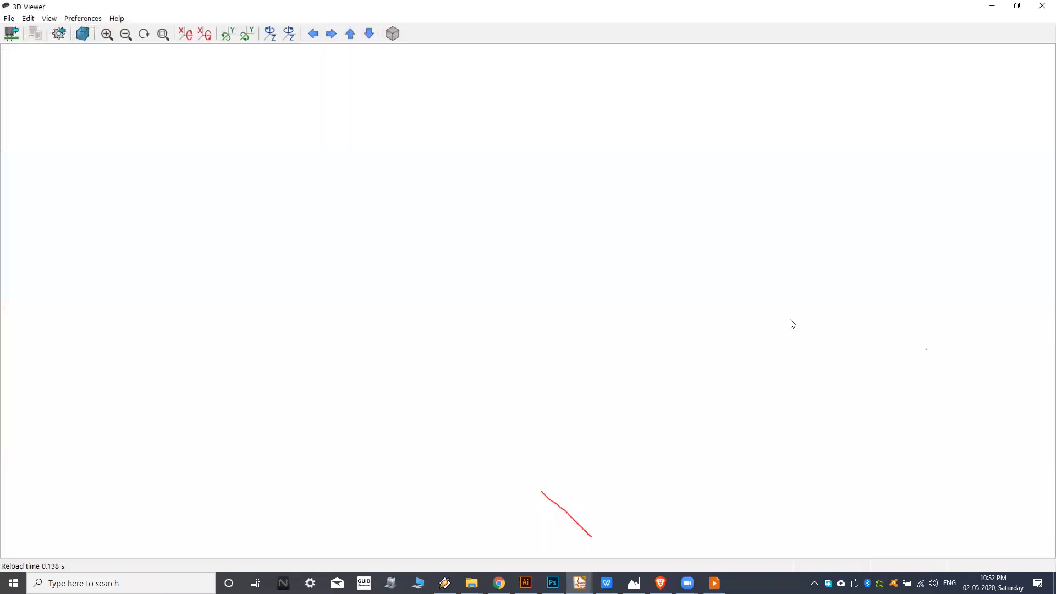
scroll(667, 255, "up", 5)
middle_click_drag(827, 181, 595, 247)
scroll(596, 248, "up", 4)
middle_click_drag(524, 315, 527, 377)
middle_click_drag(584, 322, 688, 295)
middle_click_drag(626, 281, 652, 263)
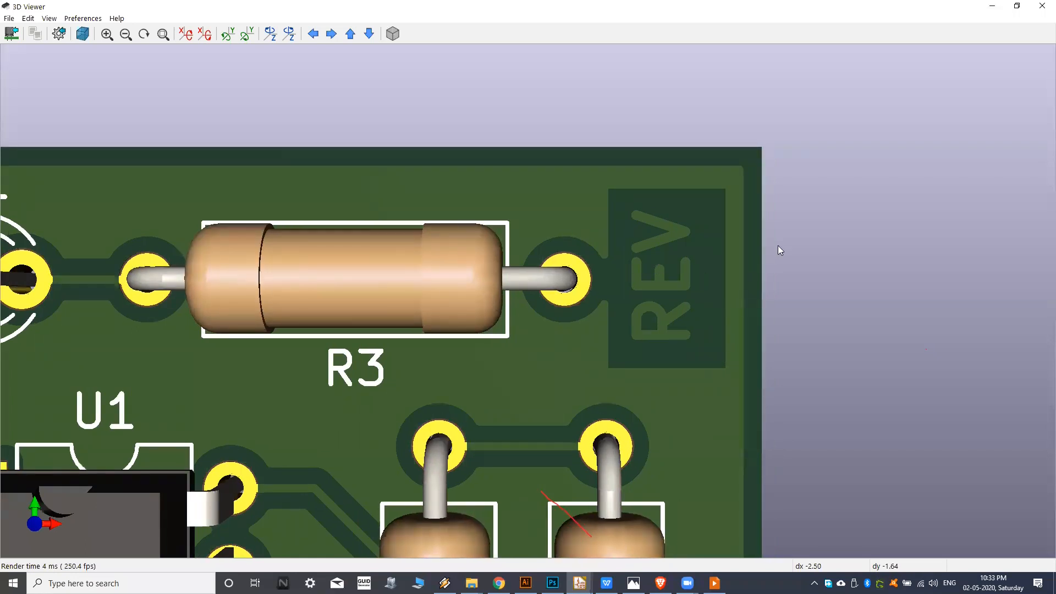
middle_click_drag(633, 256, 627, 242)
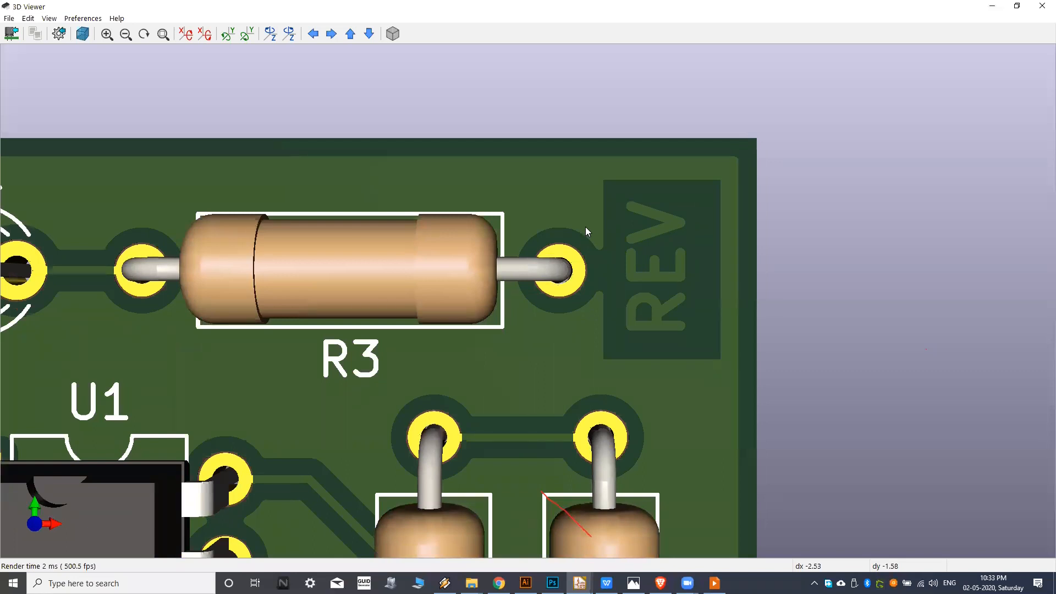
scroll(585, 226, "down", 2)
scroll(594, 236, "up", 1)
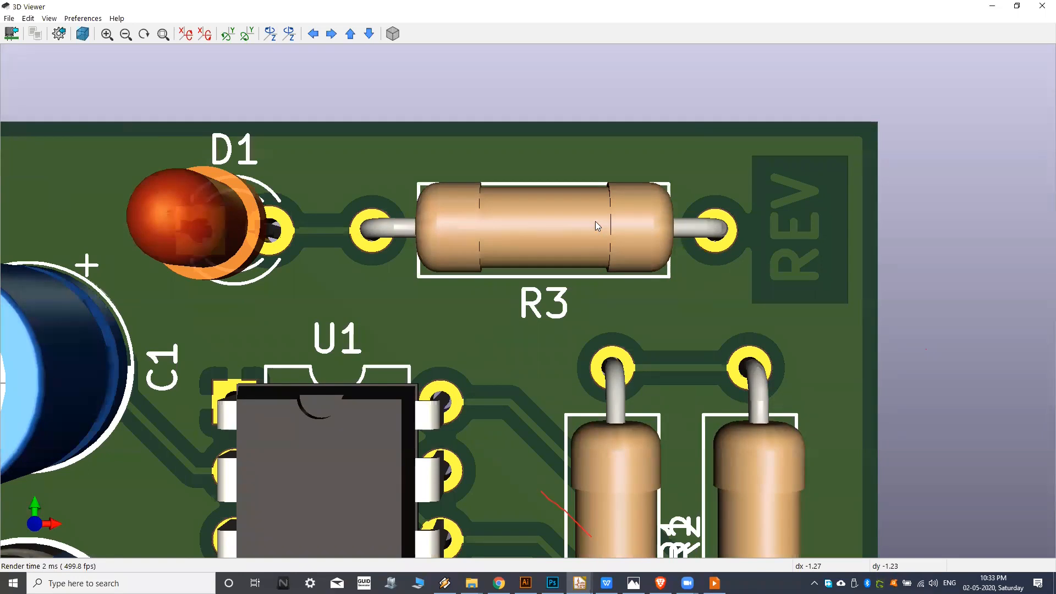
scroll(572, 226, "down", 2)
middle_click_drag(462, 233, 529, 210)
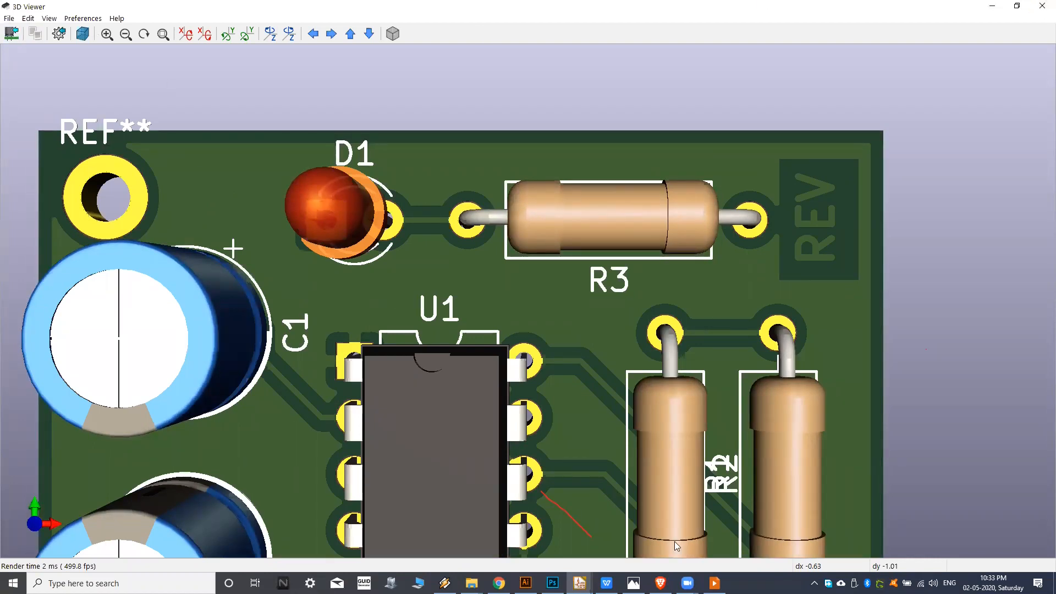
Switch back to the Pcbnew layout and look over the whole board with the REV text in place.
mouse_move(580, 583)
left_click(636, 542)
scroll(566, 253, "down", 2)
middle_click_drag(484, 245, 524, 245)
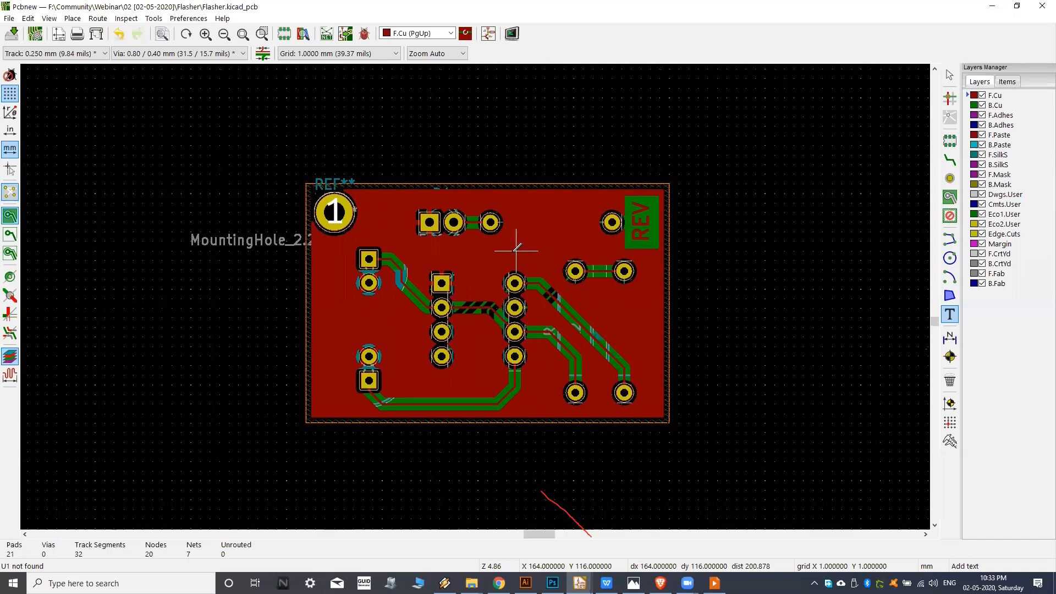
scroll(528, 234, "up", 1)
middle_click_drag(516, 241, 528, 232)
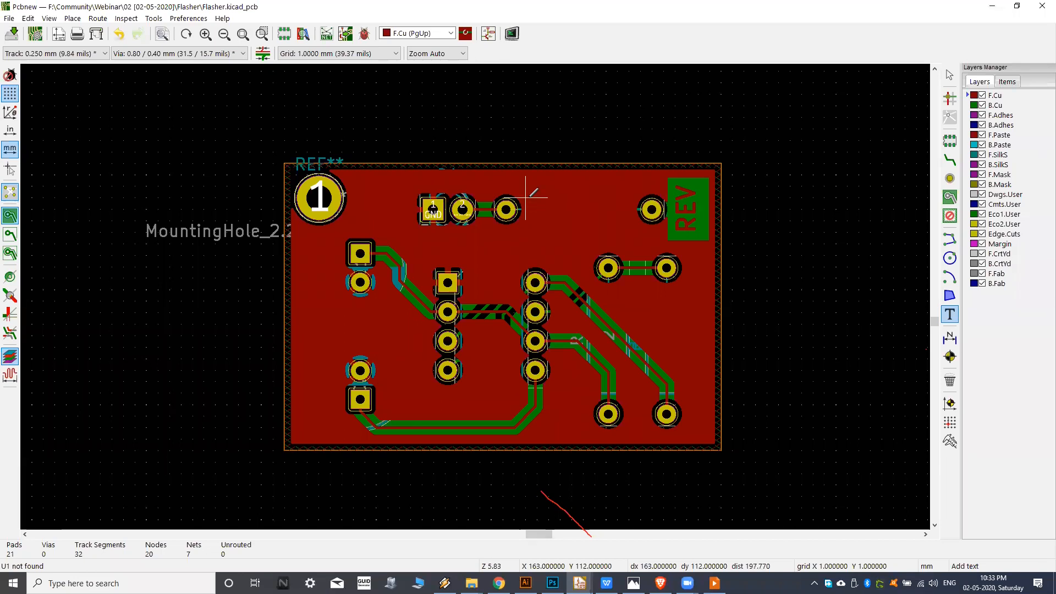
middle_click_drag(526, 220, 533, 216)
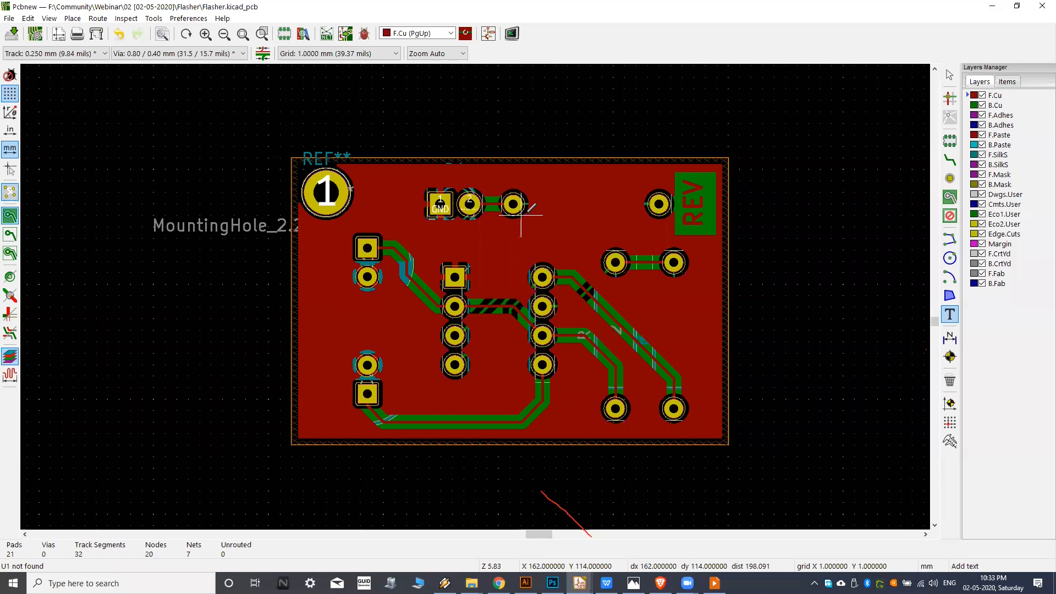
middle_click_drag(533, 213, 531, 211)
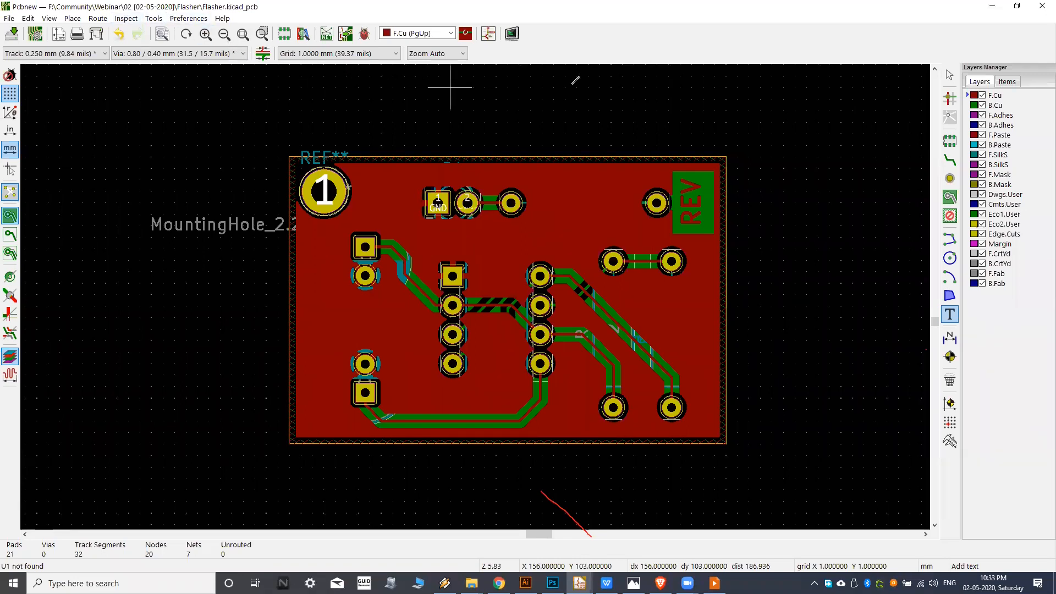
middle_click_drag(565, 225, 568, 222)
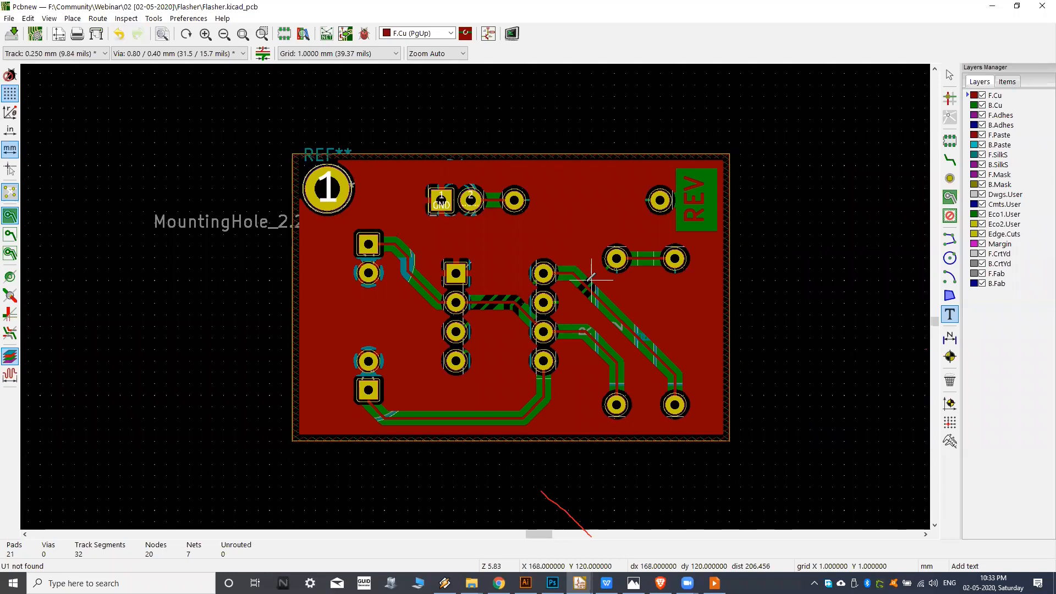
middle_click_drag(590, 281, 532, 274)
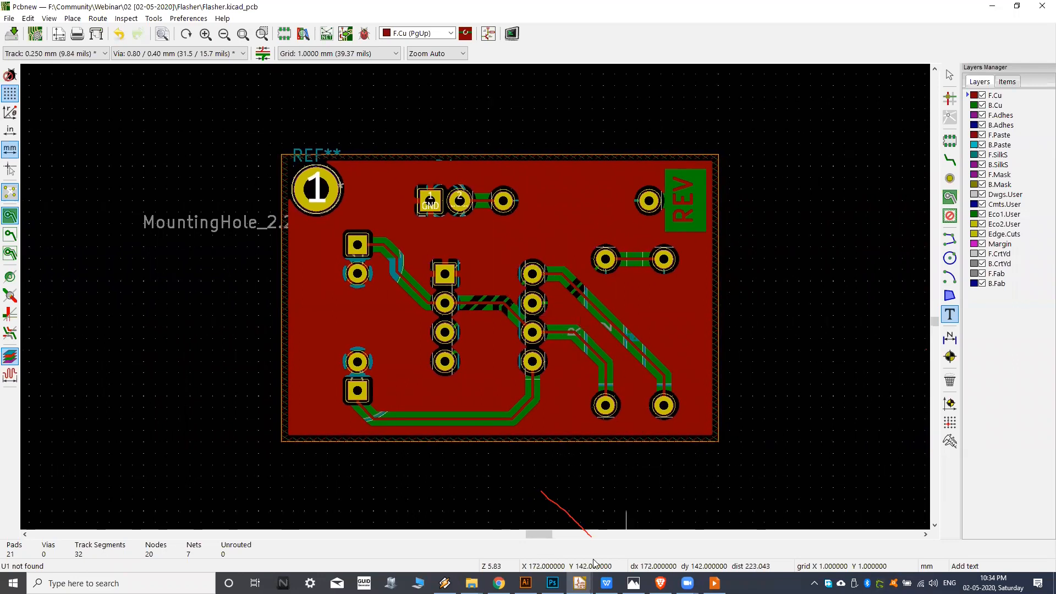
Switch to the Flasher schematic in Eeschema and look over the NE555P circuit and its connections.
mouse_move(579, 584)
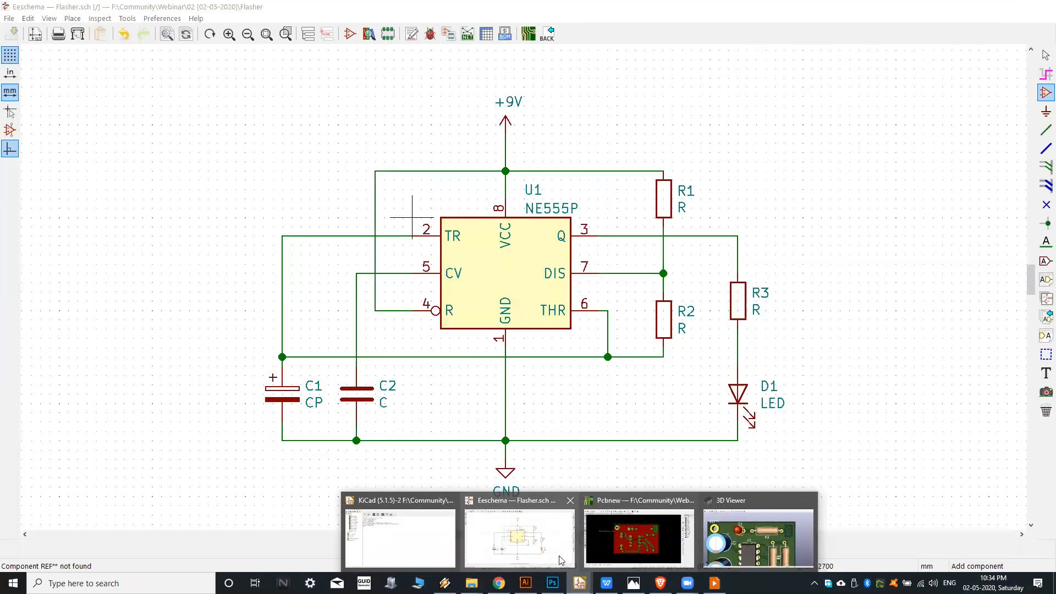
left_click(526, 542)
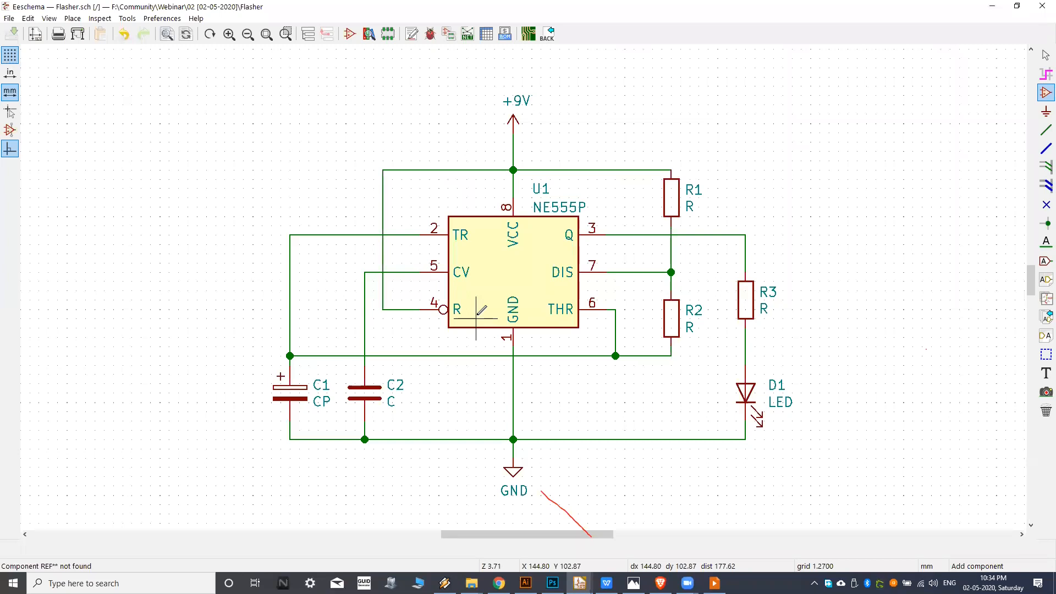
mouse_move(487, 290)
middle_mouse_down()
mouse_move(515, 253)
mouse_move(504, 249)
middle_mouse_up()
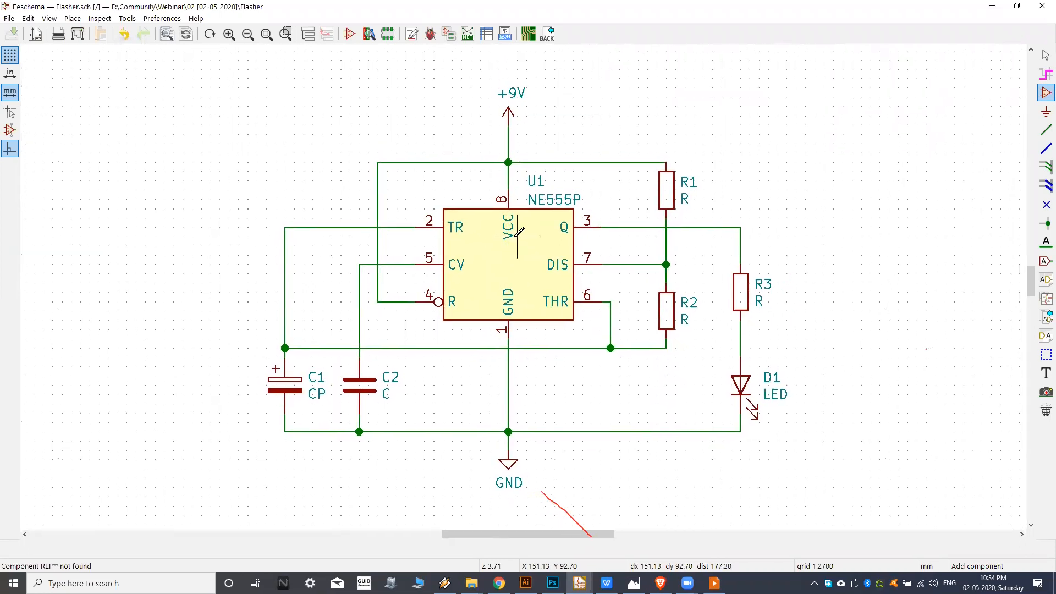
middle_click_drag(509, 210, 514, 207)
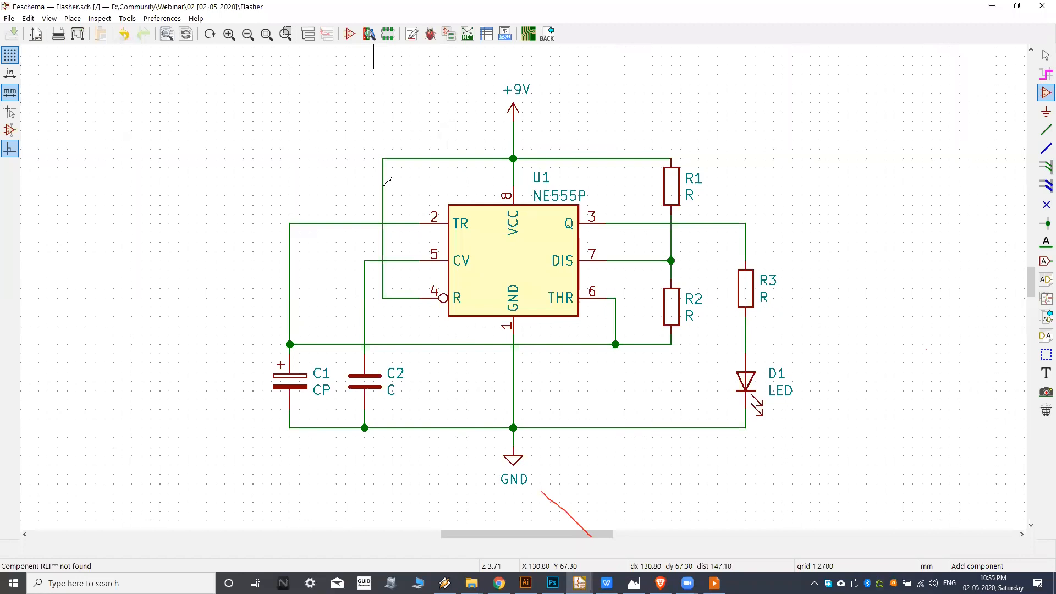
left_click(688, 583)
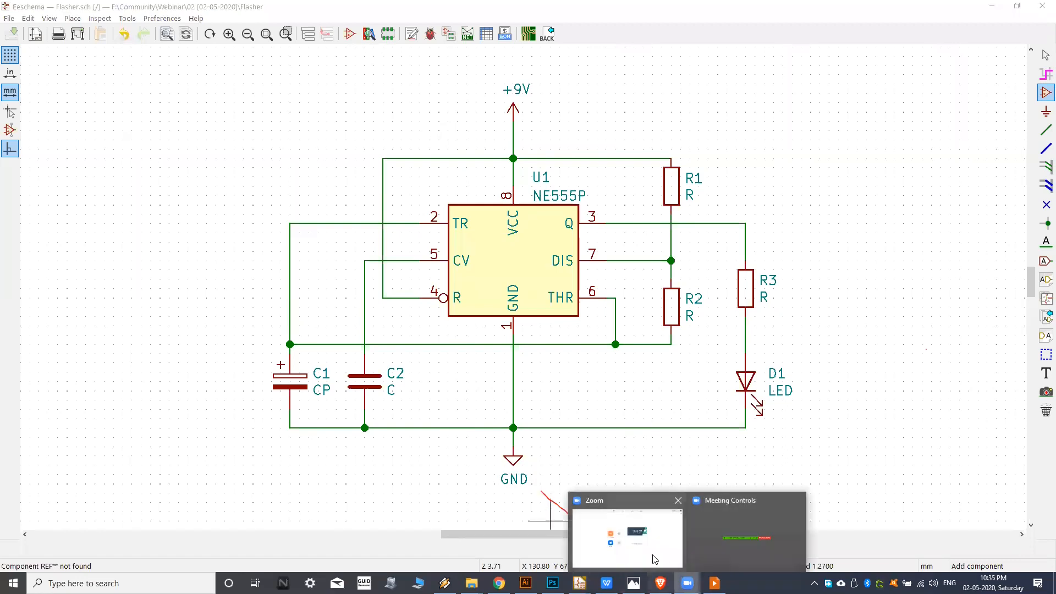